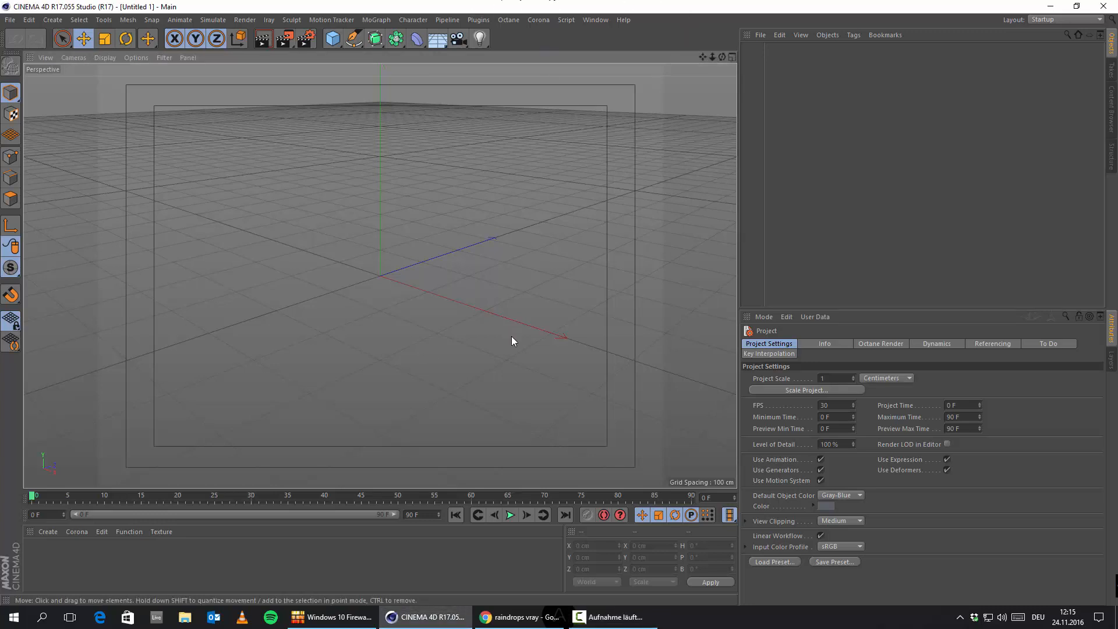
# Switch to Chrome and look through the image results for "raindrops vray" for references
pyautogui.click(518, 617)
pyautogui.scroll(2, 641, 373)
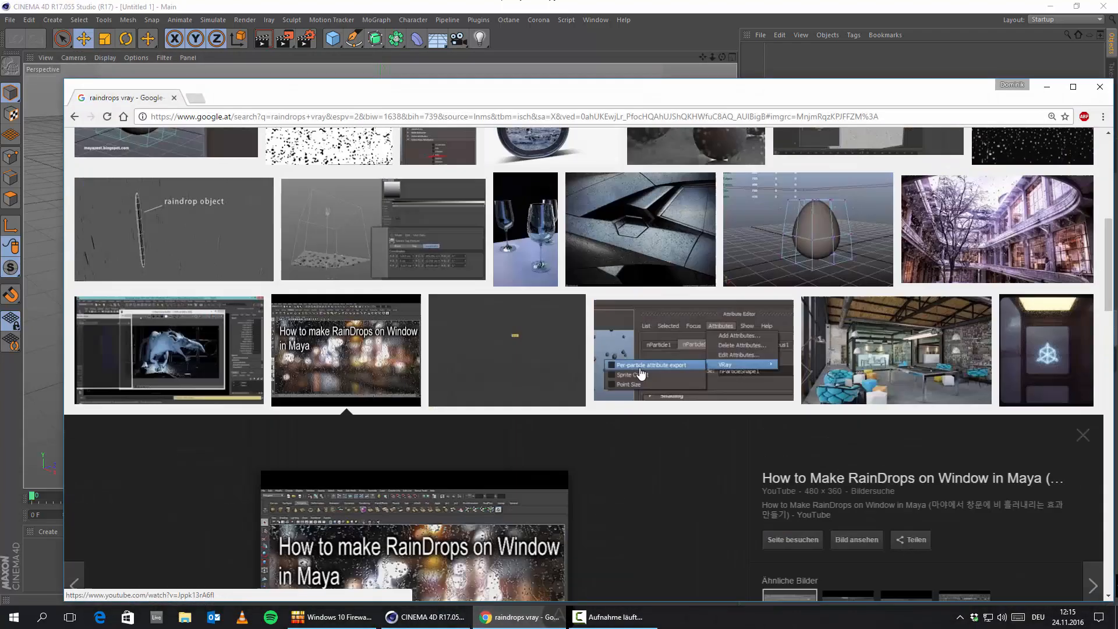
pyautogui.scroll(5, 641, 373)
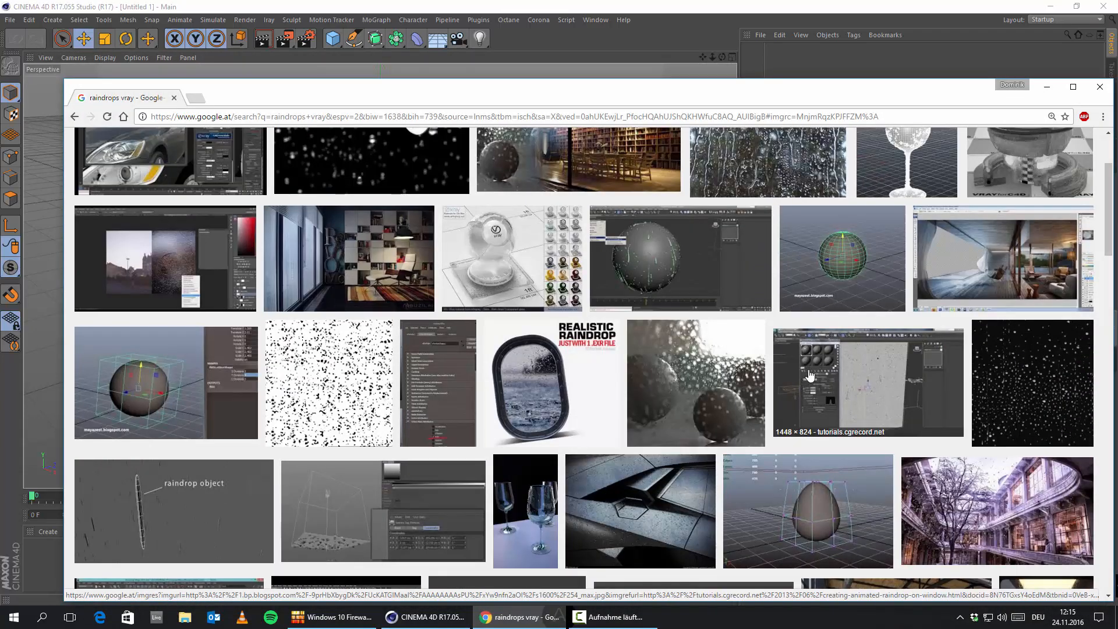
pyautogui.scroll(3, 398, 294)
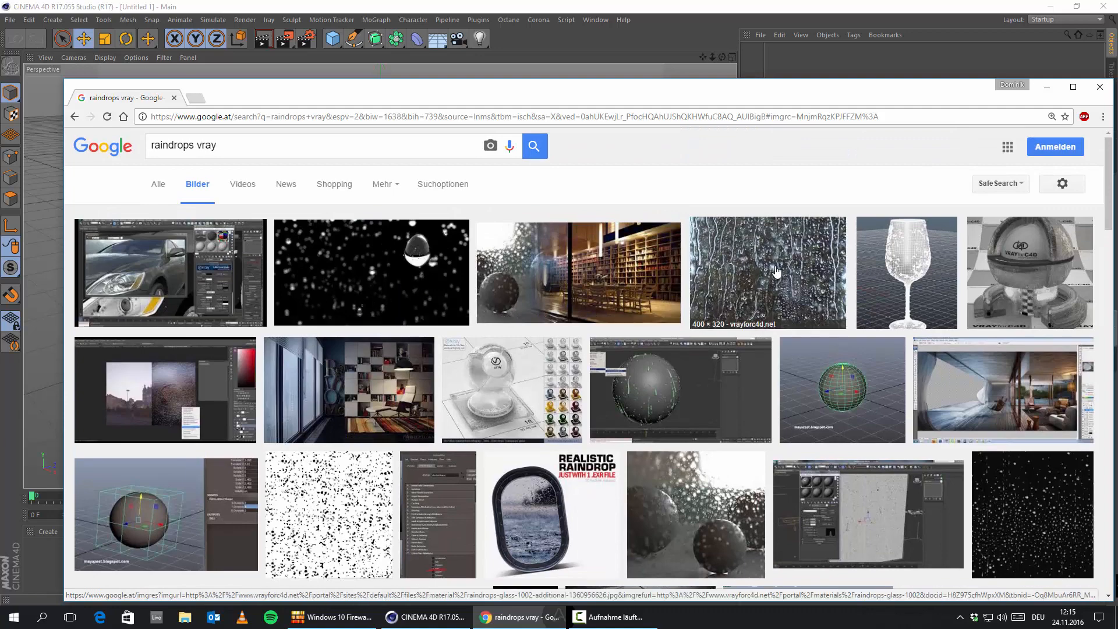
pyautogui.scroll(-4, 314, 308)
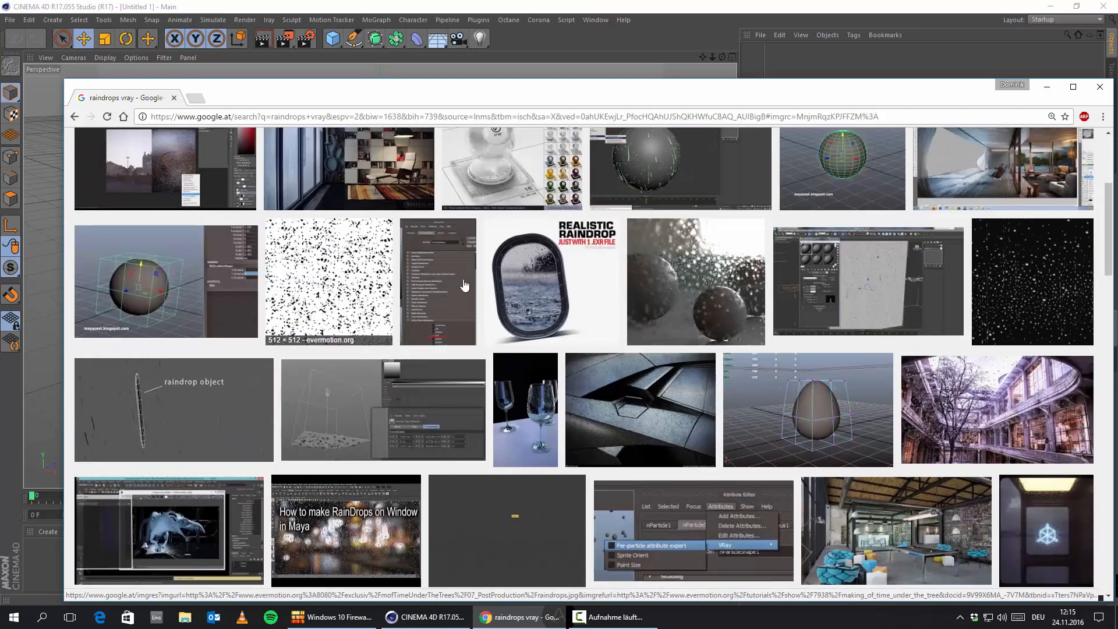
pyautogui.scroll(-3, 809, 331)
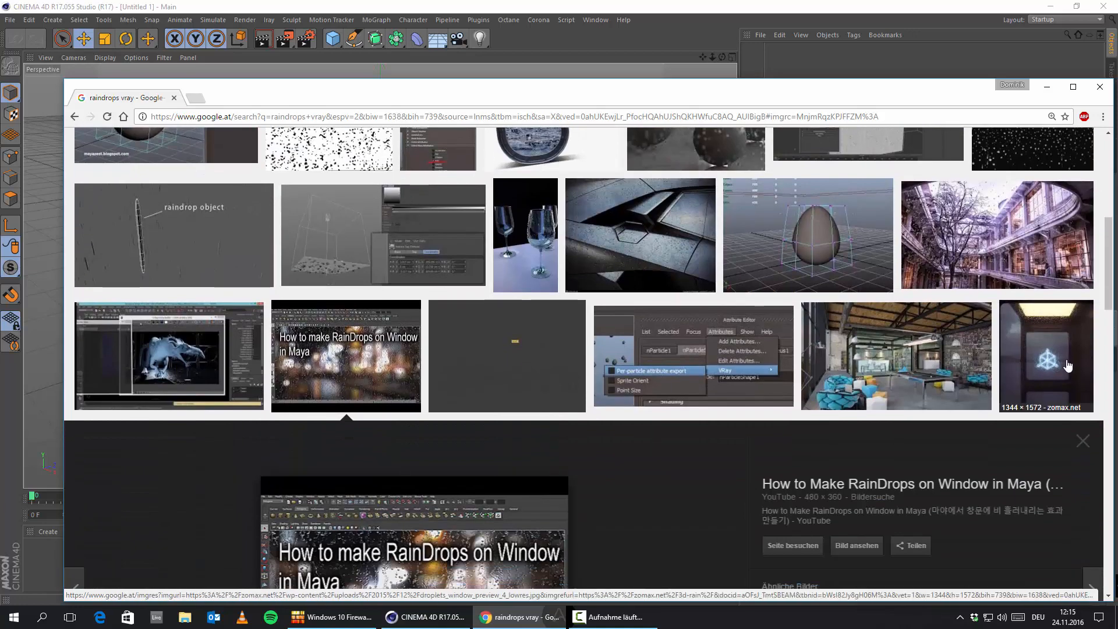
# Open the 3D Rain droplets image and its source page in new tabs, and return to Cinema 4D
pyautogui.click(1067, 365)
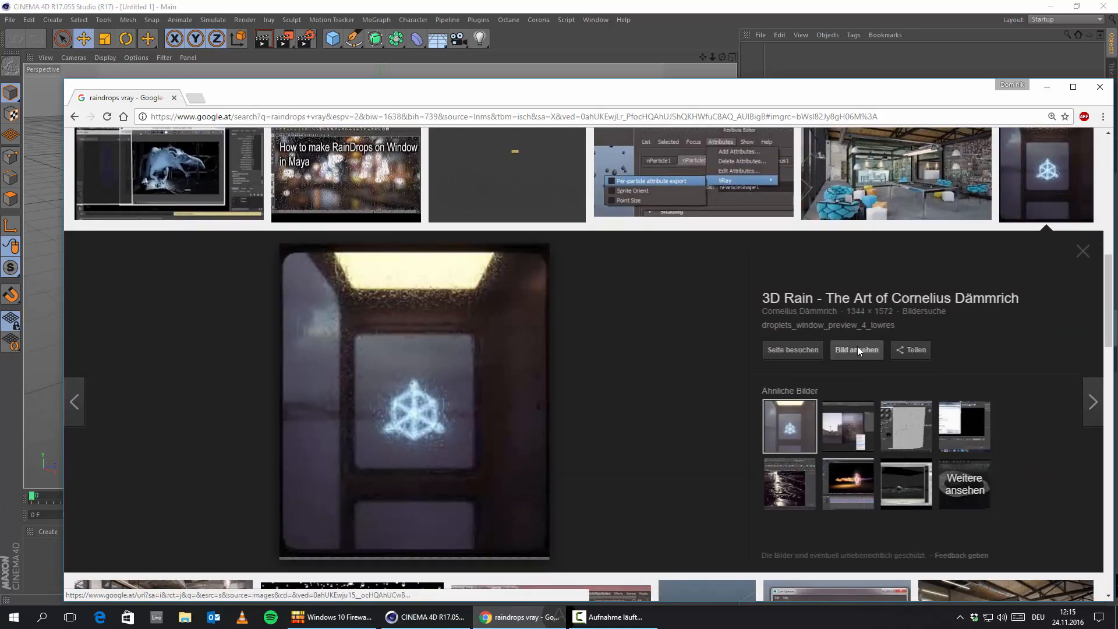
pyautogui.click(857, 349)
pyautogui.click(131, 99)
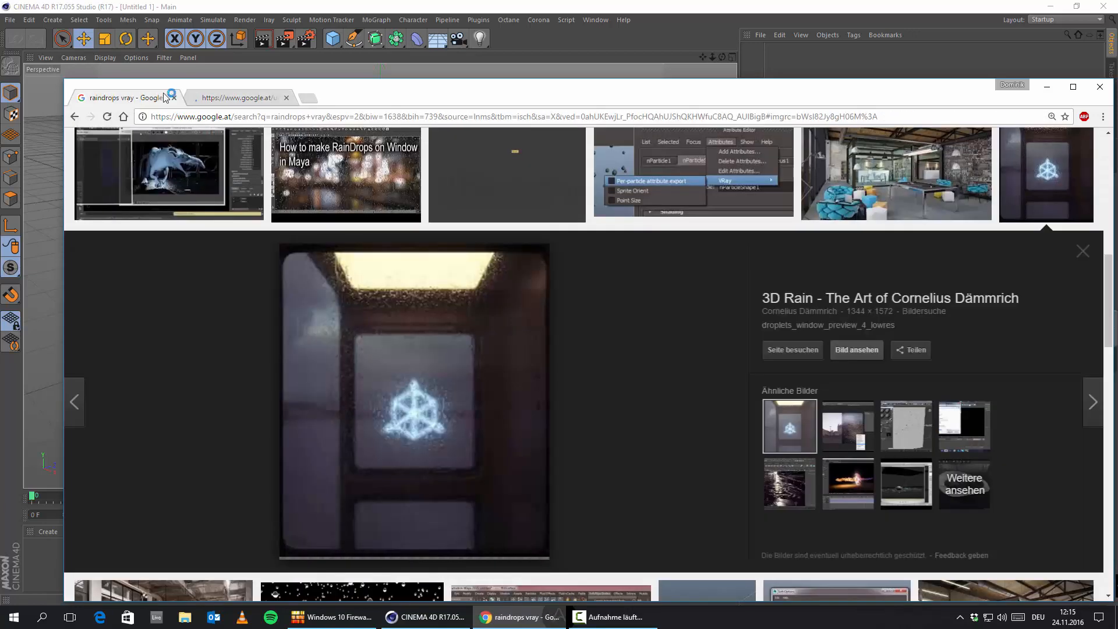
pyautogui.click(778, 348)
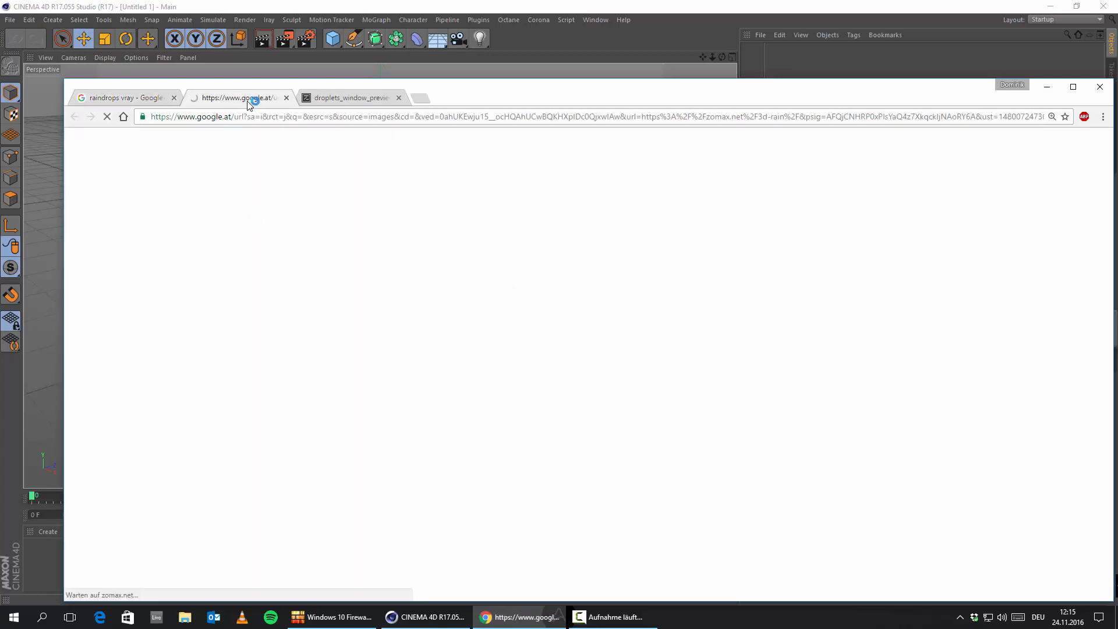
pyautogui.moveTo(550, 93); pyautogui.dragTo(526, 75)
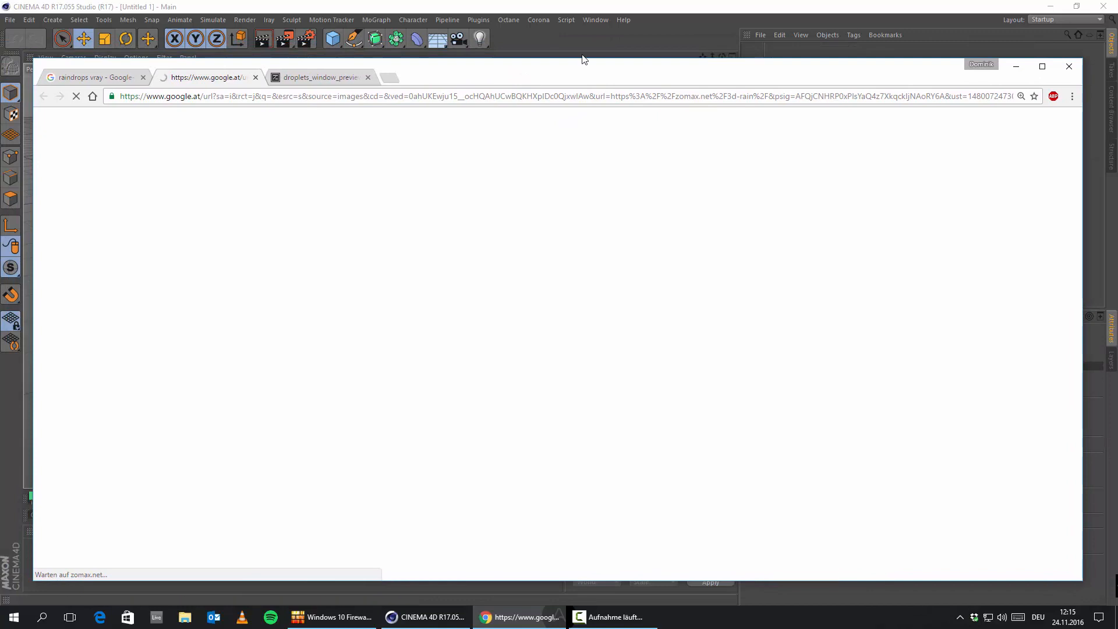
pyautogui.click(1016, 67)
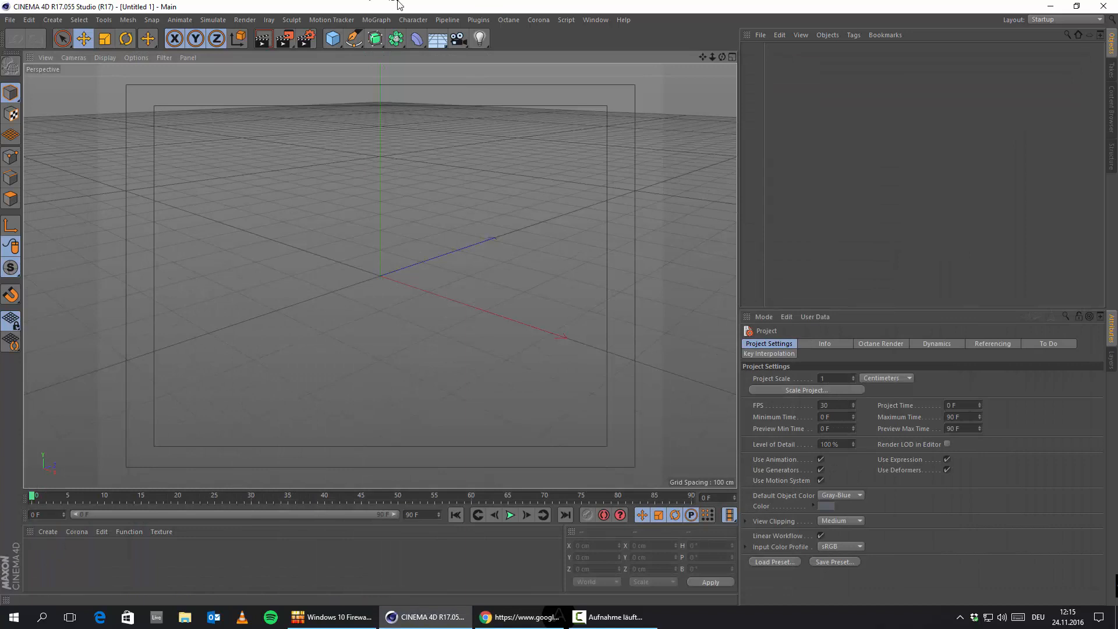
pyautogui.keyDown('alt'); pyautogui.moveTo(332, 253); pyautogui.dragTo(417, 263); pyautogui.keyUp('alt')
pyautogui.keyDown('alt'); pyautogui.moveTo(424, 310); pyautogui.dragTo(414, 310); pyautogui.keyUp('alt')
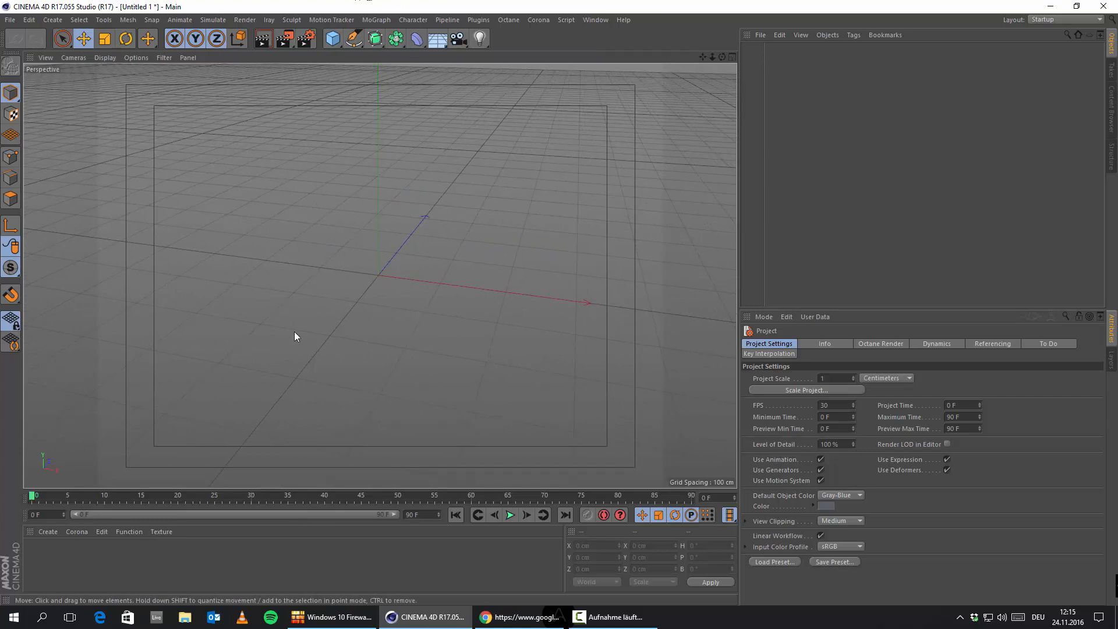
pyautogui.keyDown('alt'); pyautogui.moveTo(293, 330); pyautogui.dragTo(293, 326); pyautogui.keyUp('alt')
pyautogui.click(48, 531)
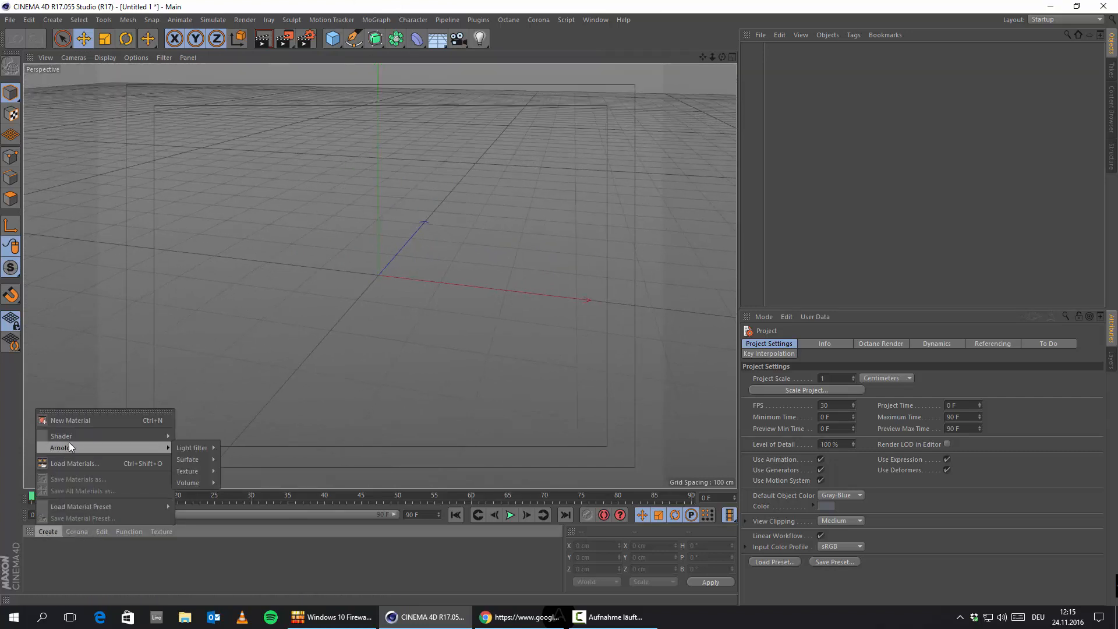
pyautogui.moveTo(64, 436)
pyautogui.moveTo(255, 399)
pyautogui.click(298, 390)
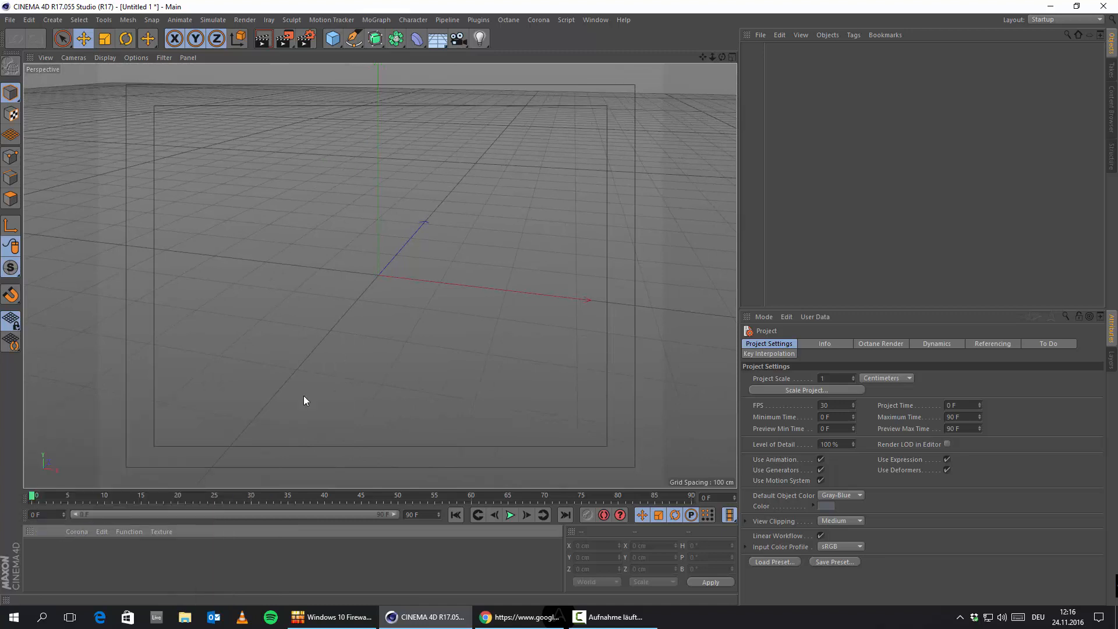
pyautogui.doubleClick(37, 552)
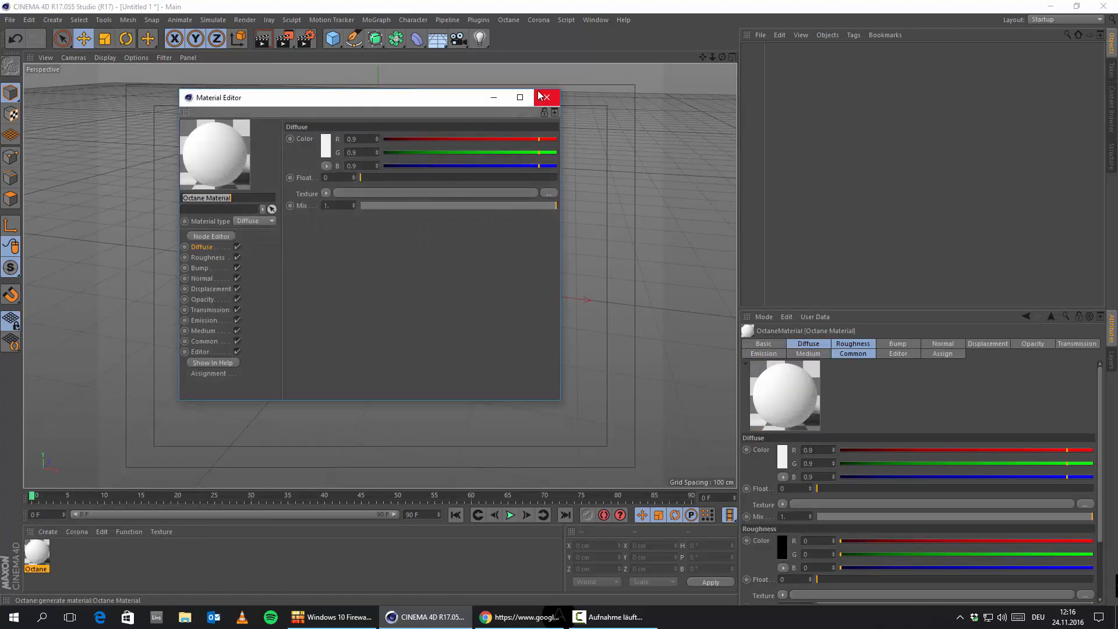
pyautogui.click(547, 96)
pyautogui.press('Delete')
# Create a VRayAdvancedMaterial and open it in an enlarged Material Editor
pyautogui.click(48, 531)
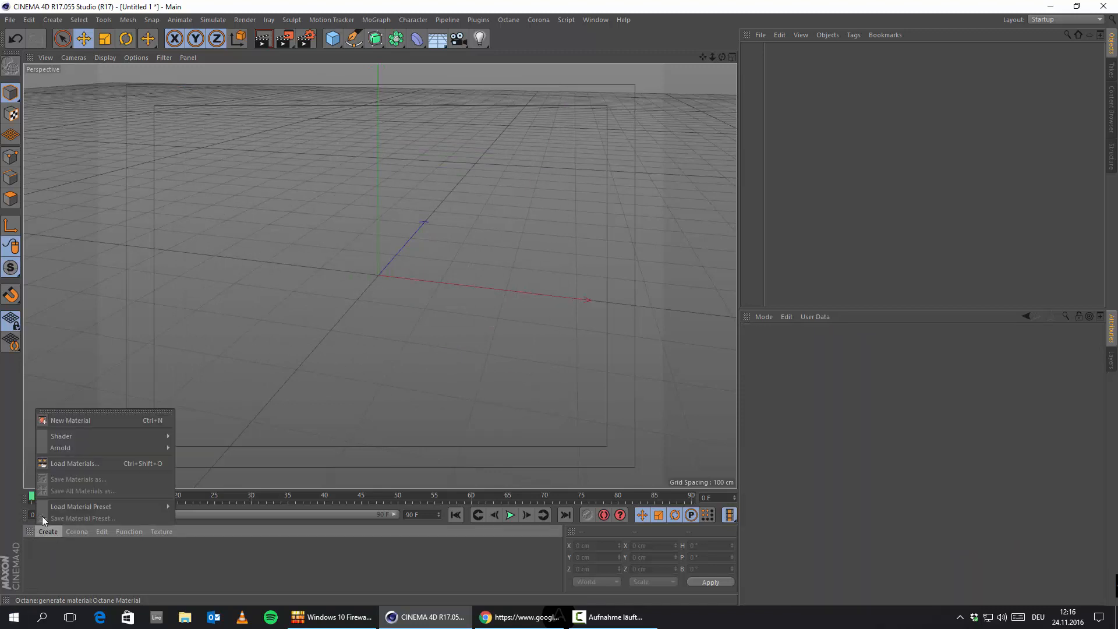
pyautogui.moveTo(92, 435)
pyautogui.moveTo(238, 408)
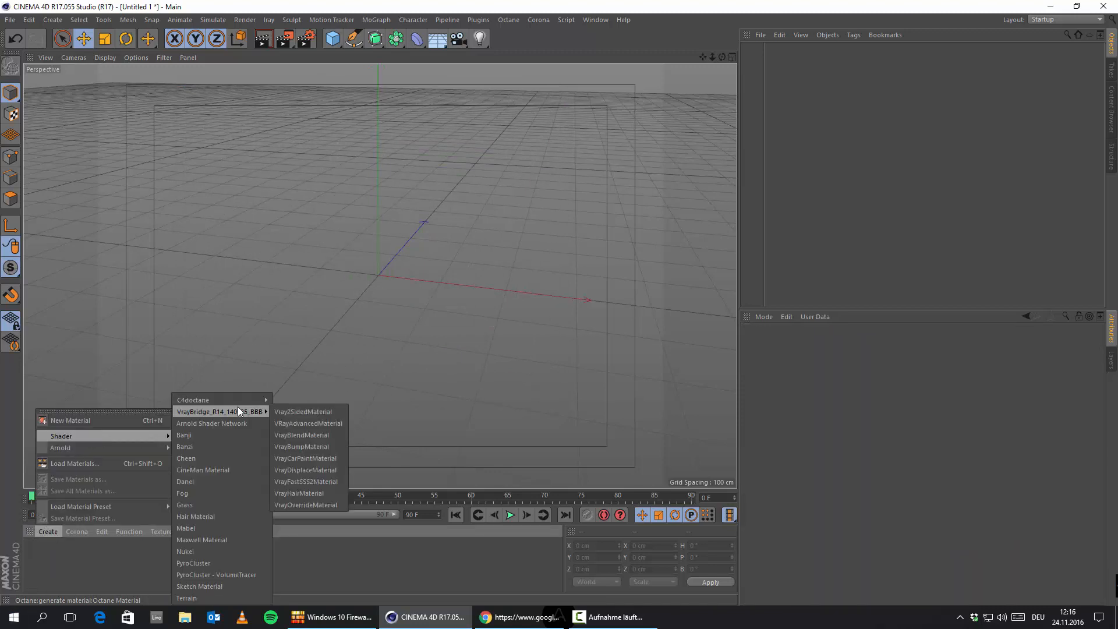
pyautogui.click(303, 424)
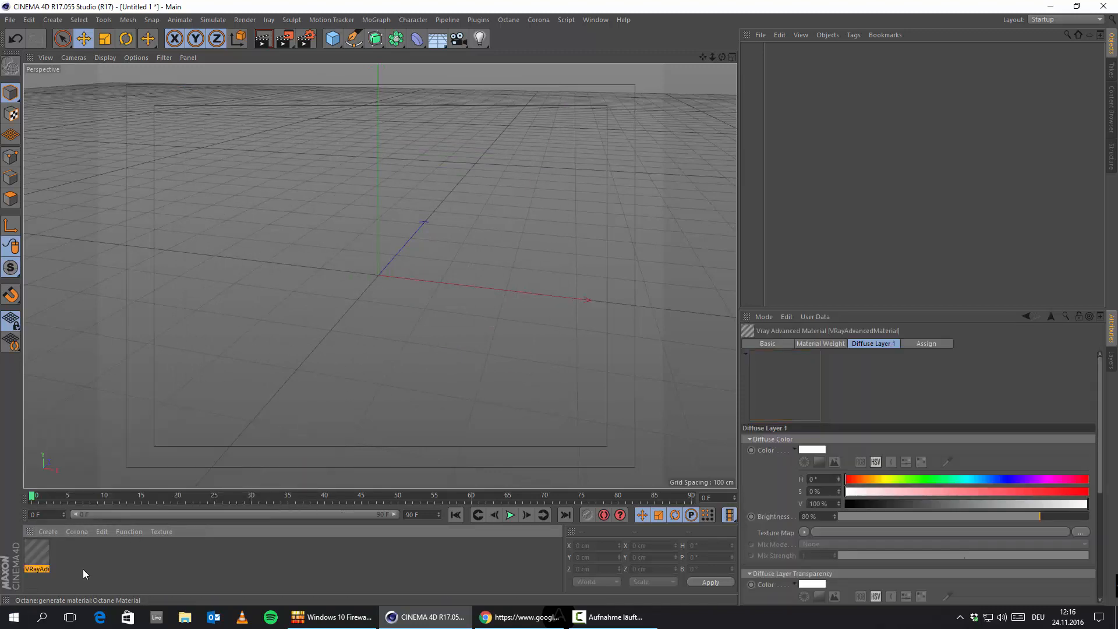
pyautogui.doubleClick(28, 545)
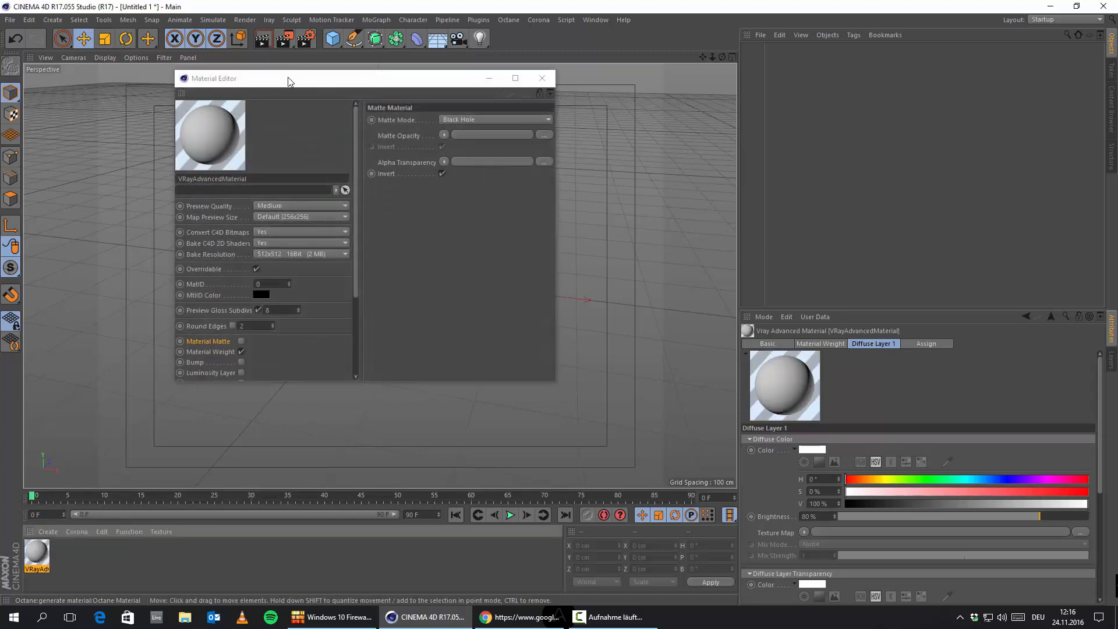
pyautogui.moveTo(614, 287); pyautogui.dragTo(624, 379)
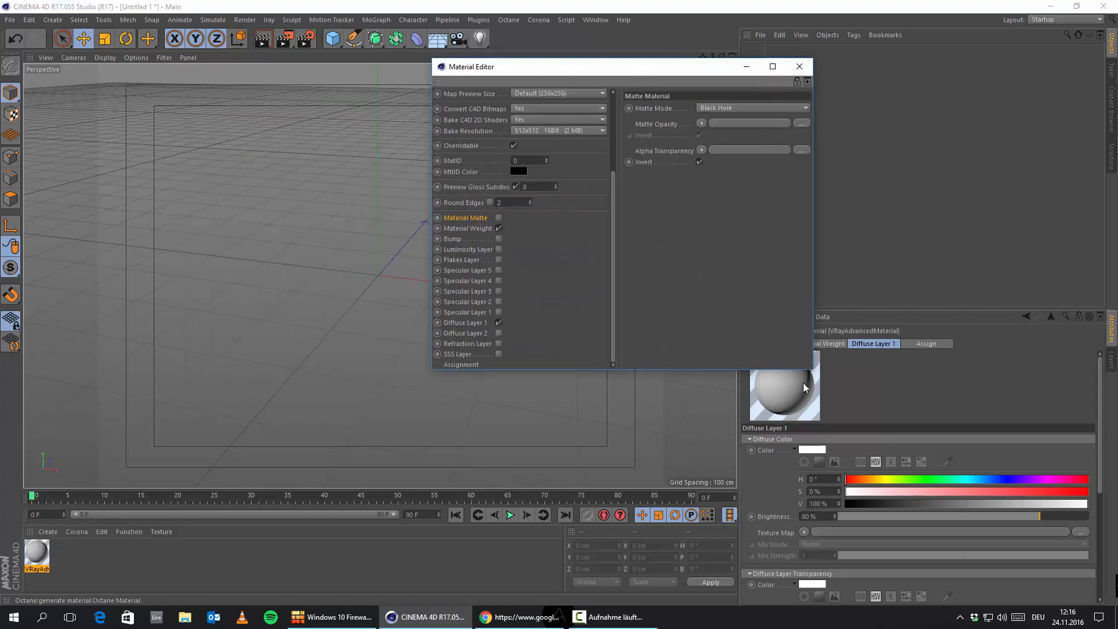
pyautogui.moveTo(811, 373); pyautogui.dragTo(1043, 529)
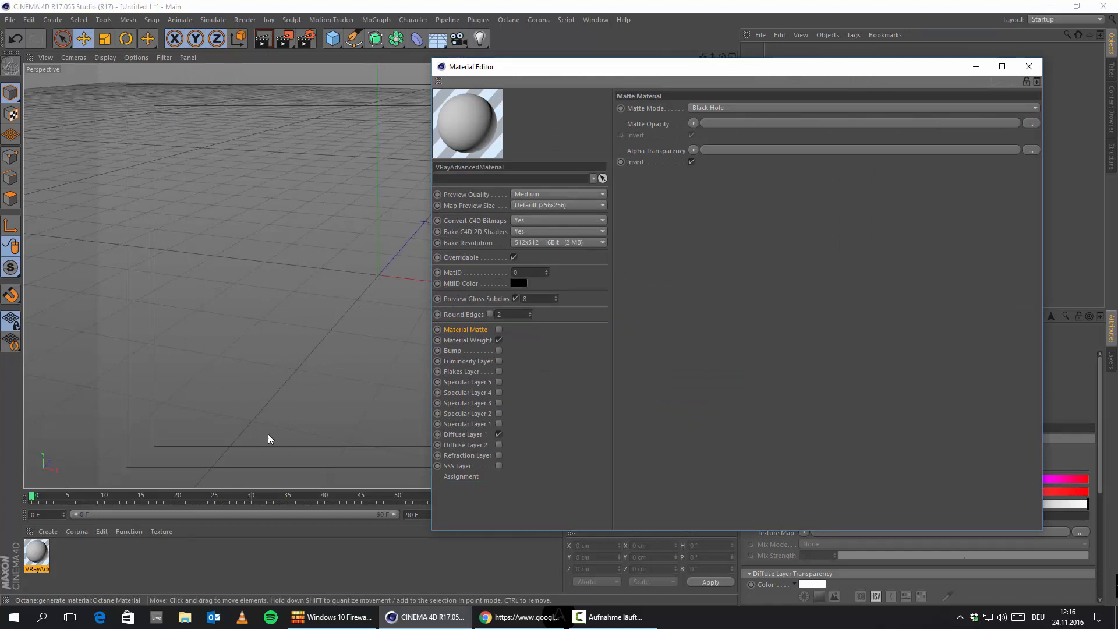
# Disable the V-Ray material's Diffuse Layer 1, enable its Refraction Layer and Specular Layer 1, and close the editor
pyautogui.click(499, 435)
pyautogui.click(465, 455)
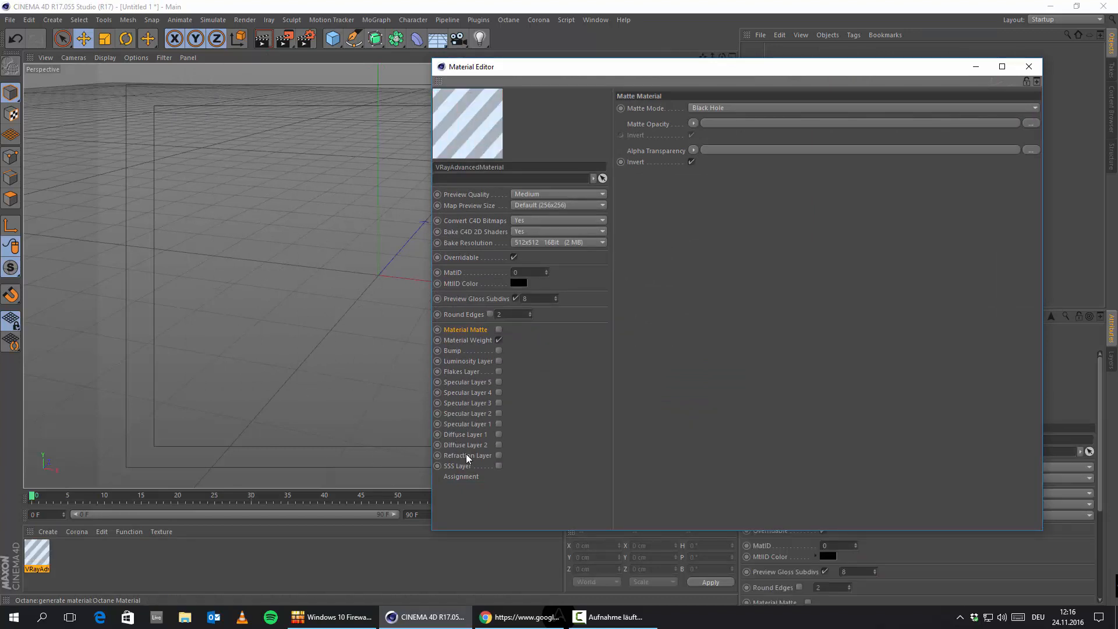
pyautogui.click(498, 456)
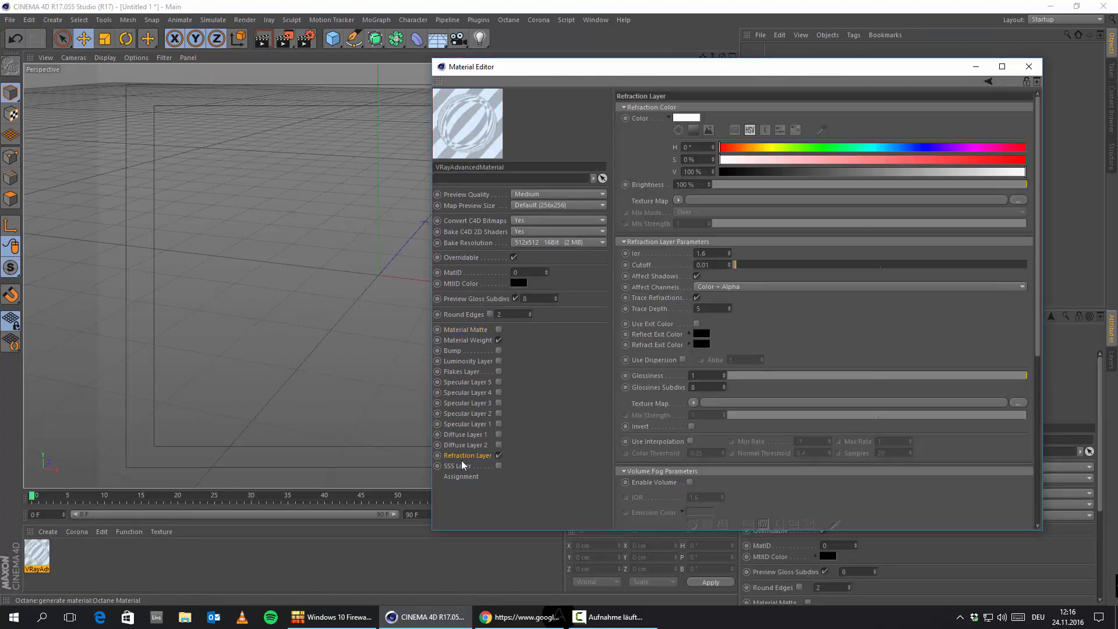
pyautogui.click(499, 424)
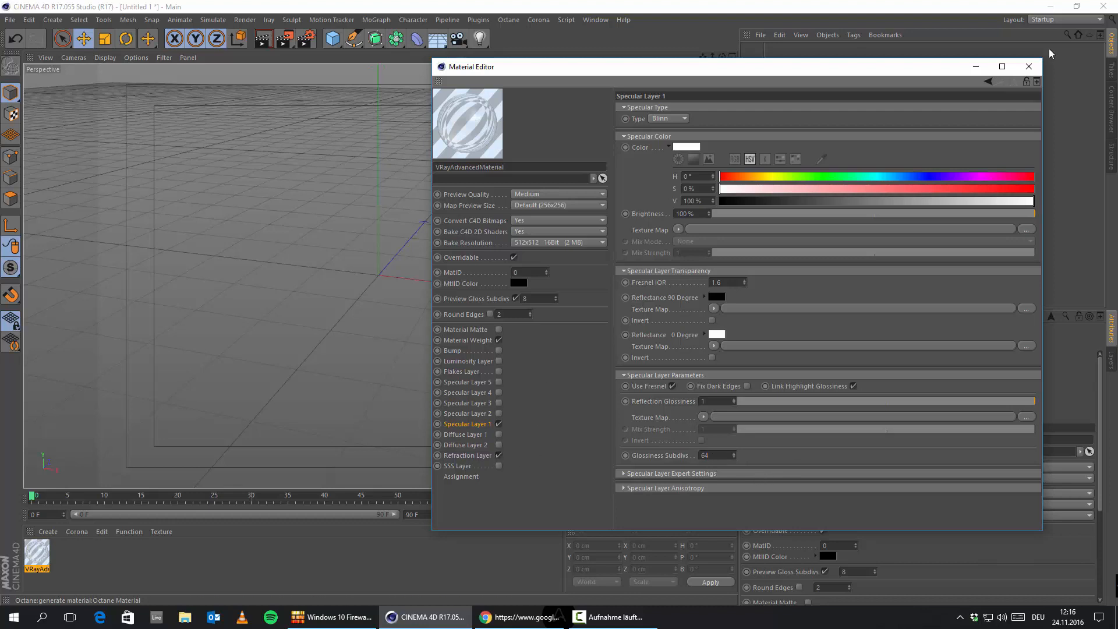
pyautogui.click(1028, 66)
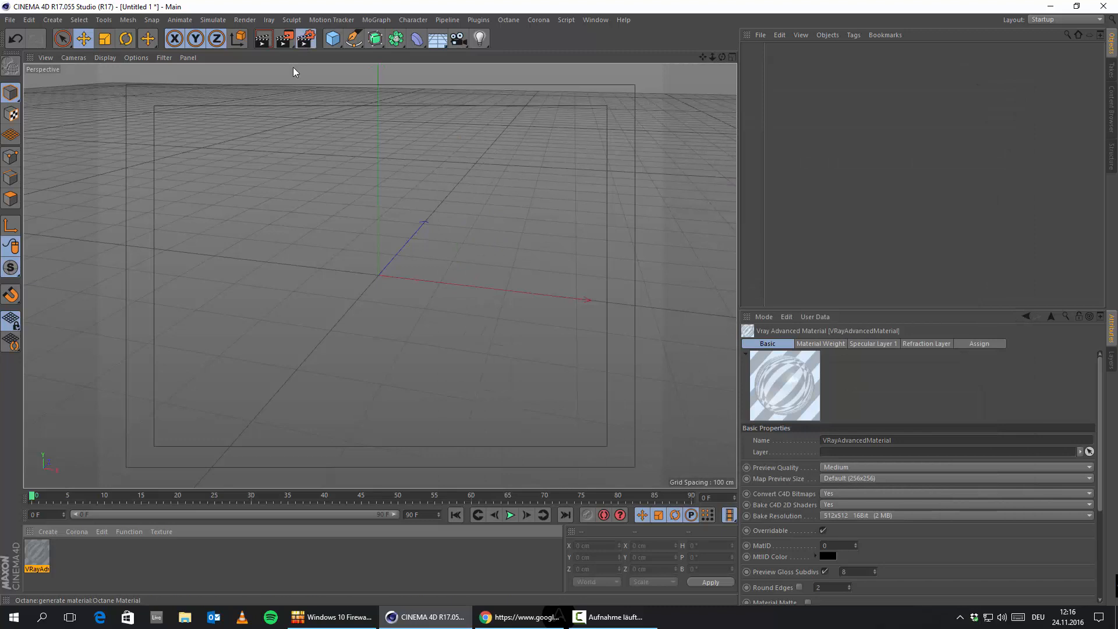
# Set the renderer to VrayBridge in the render settings and show its options
pyautogui.hotkey('ctrl', 'b')
pyautogui.click(126, 37)
pyautogui.click(115, 131)
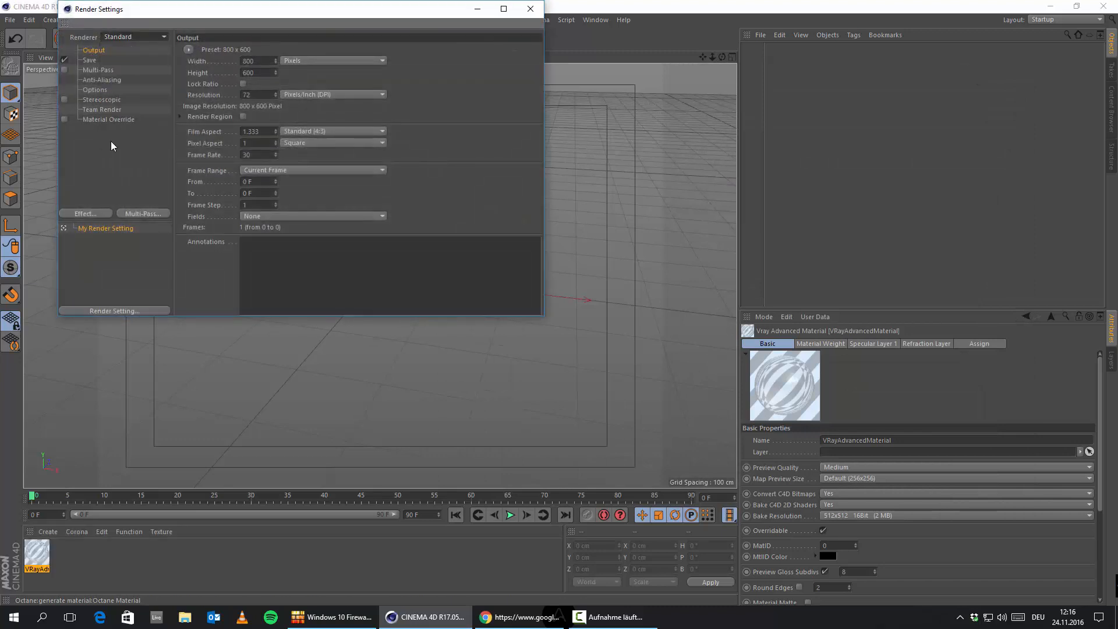
pyautogui.click(103, 133)
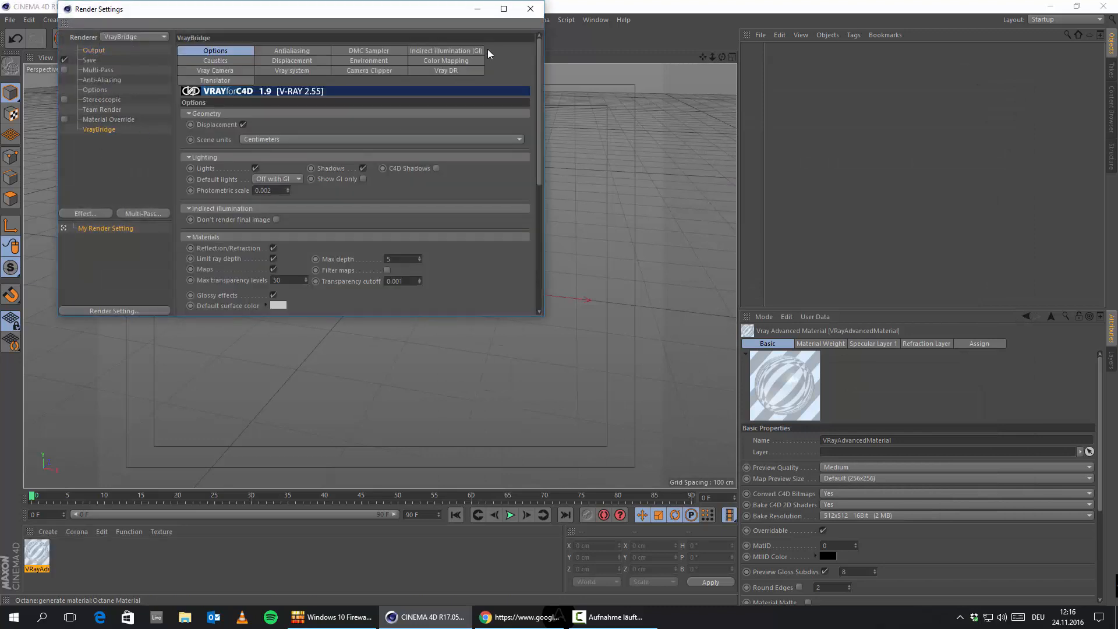
# Enable V-Ray indirect illumination with the preset 02B_Bruteforce_Pathtracing medium [BRLC] and expand the Brute Force GI settings
pyautogui.click(452, 51)
pyautogui.moveTo(428, 13); pyautogui.dragTo(614, 95)
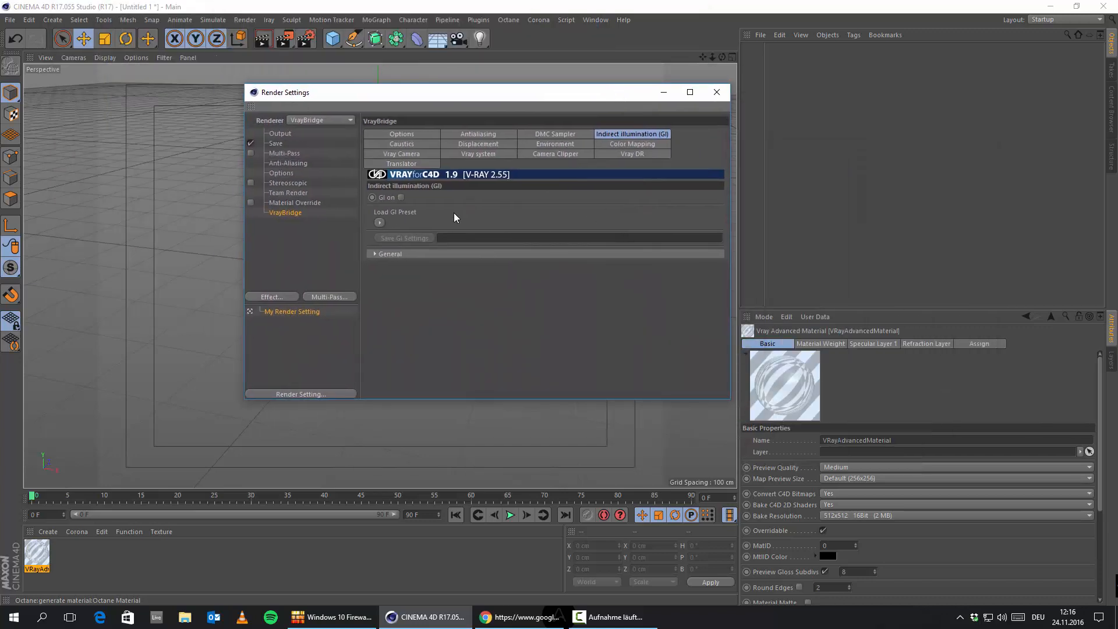
pyautogui.click(401, 197)
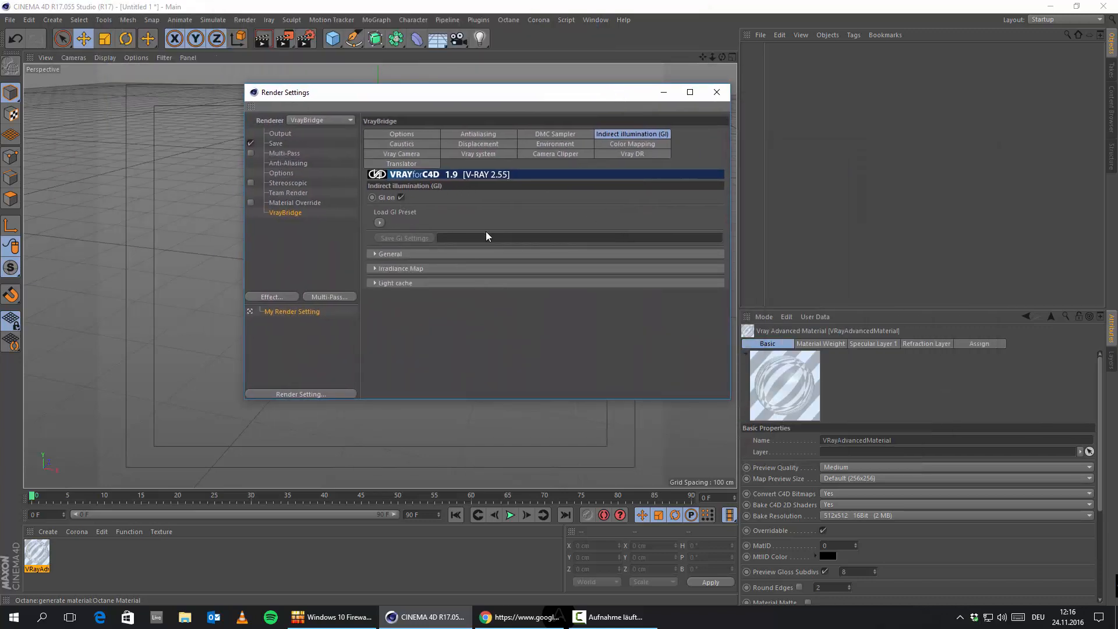
pyautogui.click(379, 222)
pyautogui.moveTo(463, 247)
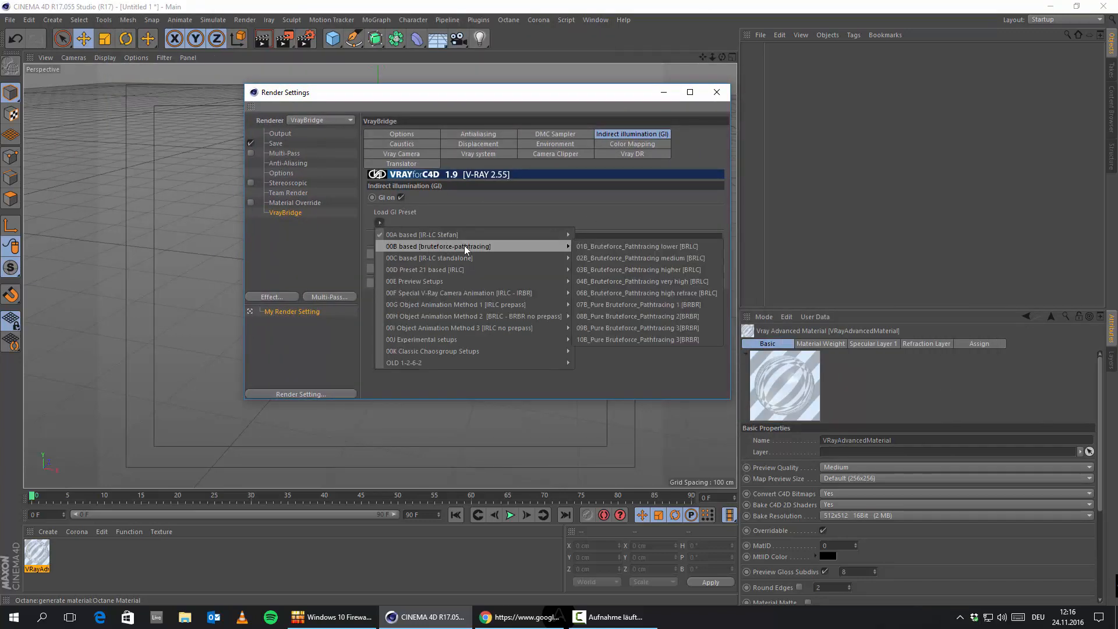
pyautogui.click(696, 258)
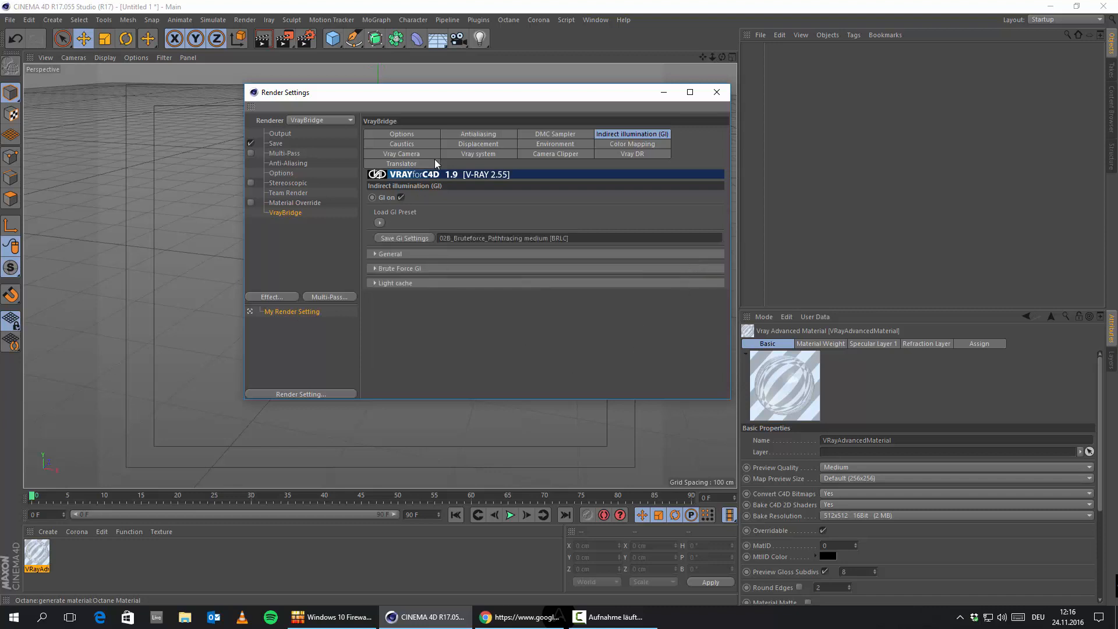
pyautogui.click(401, 269)
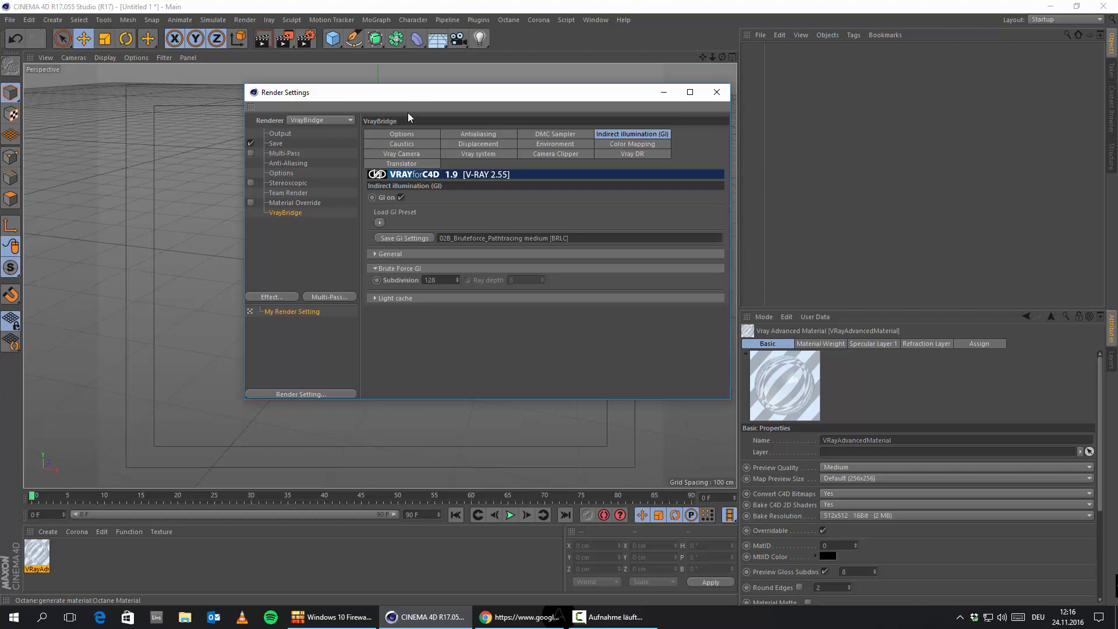
# Toggle the antialiasing filter, enter a value of 10 in the V-Ray antialiasing settings, and close the render settings
pyautogui.click(503, 137)
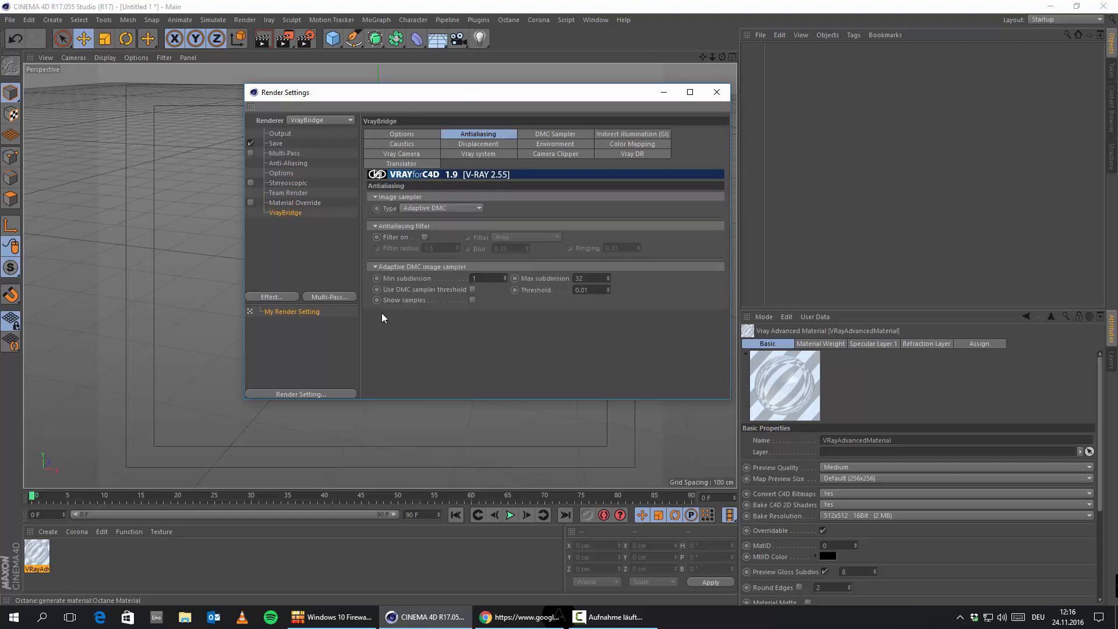
pyautogui.click(425, 237)
pyautogui.click(425, 237)
pyautogui.write('10')
pyautogui.press('Return')
pyautogui.click(720, 93)
# Add an area light to the scene
pyautogui.click(53, 20)
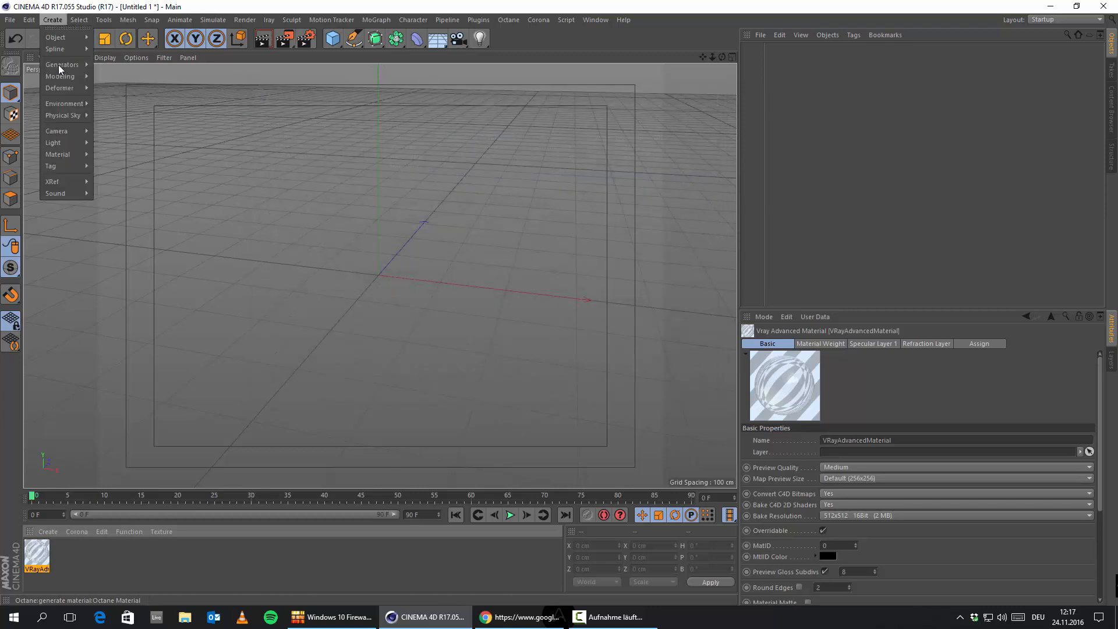
pyautogui.moveTo(64, 133)
pyautogui.click(119, 169)
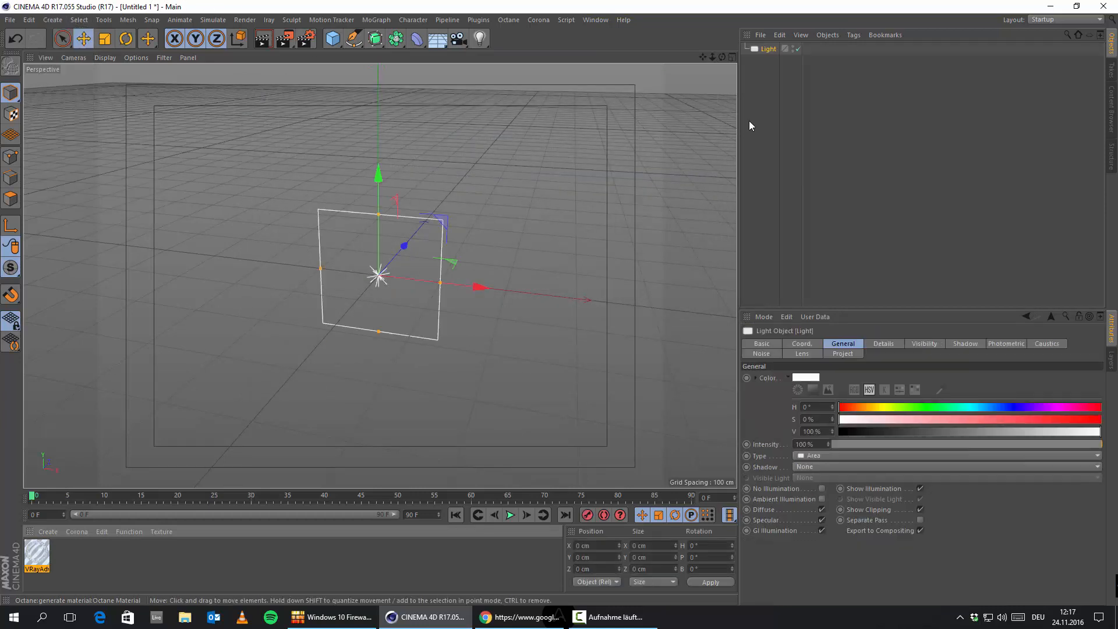
# Add a VrayLight tag to the area light and enable its shadows
pyautogui.rightClick(751, 54)
pyautogui.moveTo(864, 73)
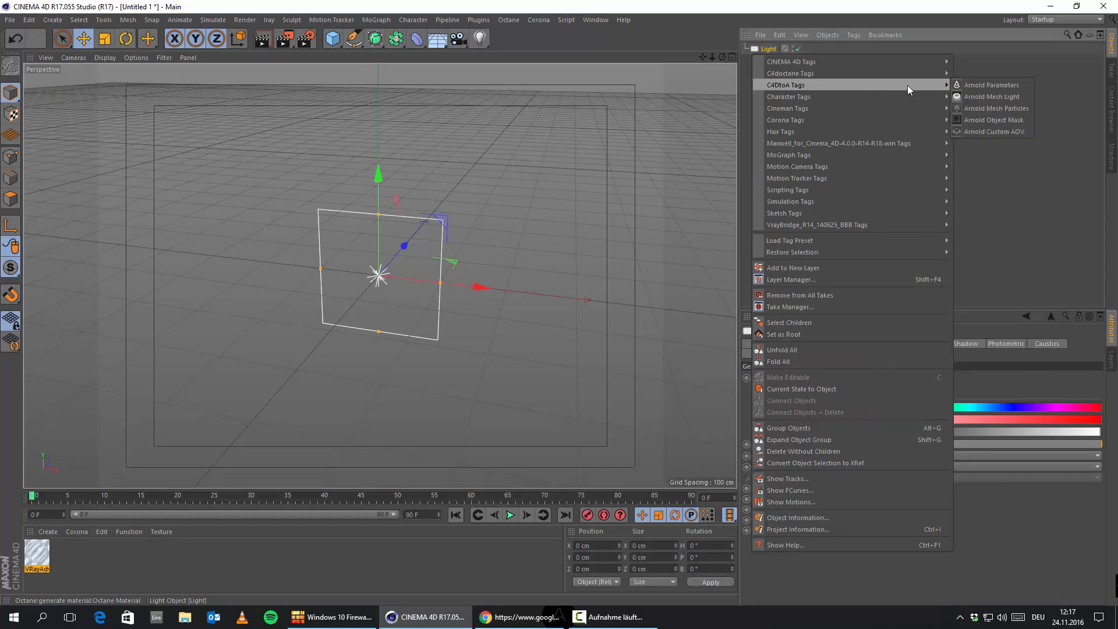
pyautogui.moveTo(864, 215)
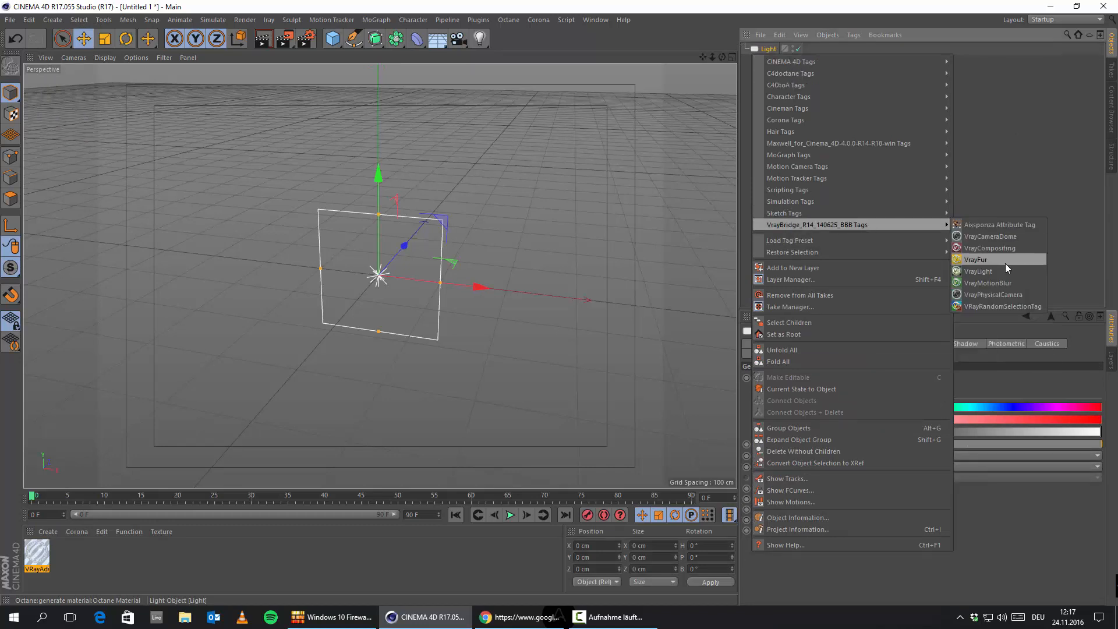
pyautogui.click(997, 274)
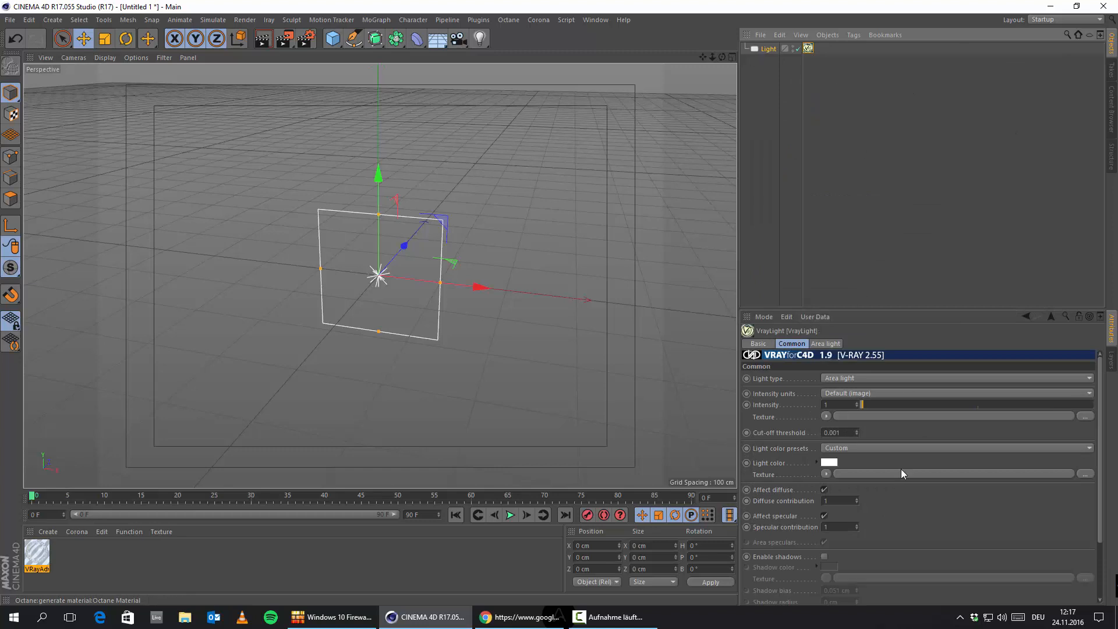
pyautogui.scroll(-3, 871, 436)
pyautogui.click(824, 483)
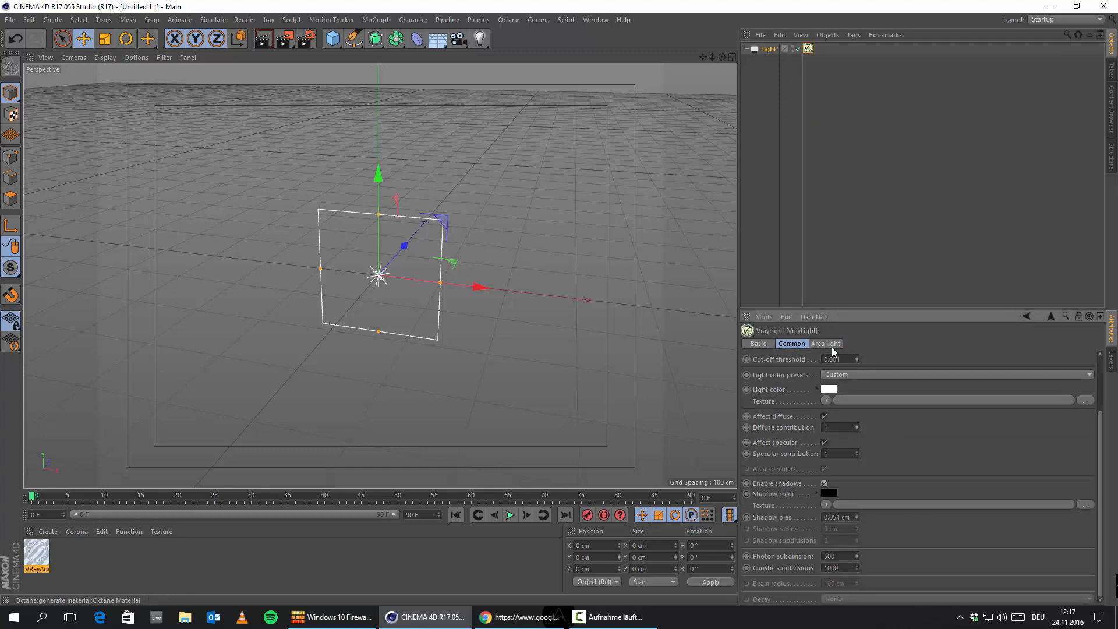
# Set the VrayLight area type to Dome, with Spherical Dome and Use Texture enabled
pyautogui.click(833, 344)
pyautogui.click(875, 379)
pyautogui.click(861, 414)
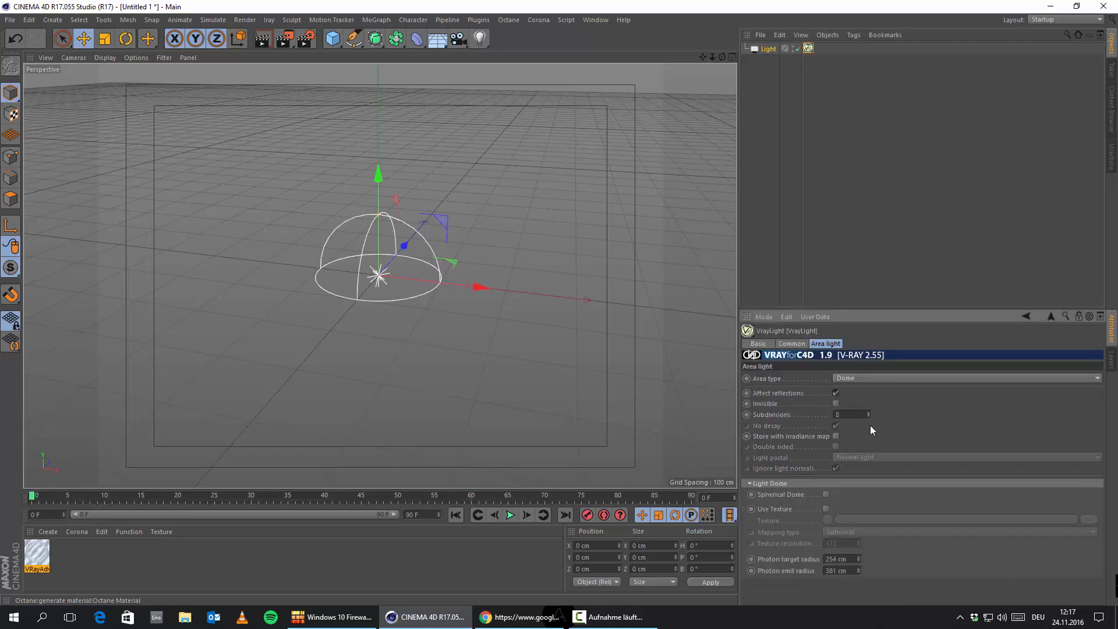
pyautogui.click(826, 495)
pyautogui.click(826, 509)
# Load HDR_105_Factory_Ref.hdr from the HDR_105_Factory folder as the dome light's texture
pyautogui.click(827, 520)
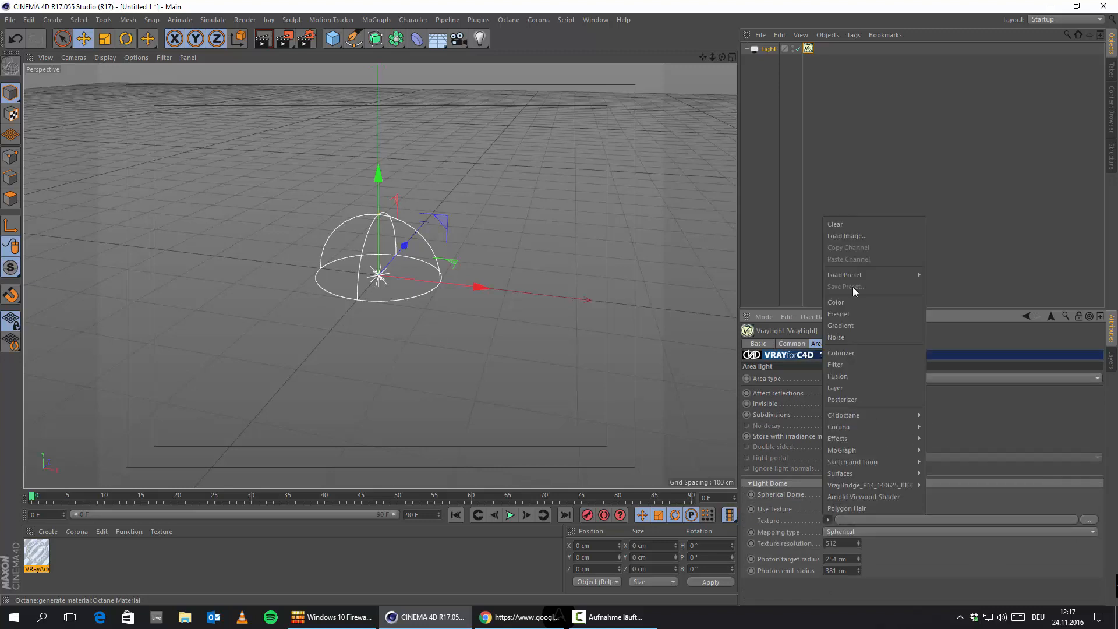
pyautogui.click(876, 234)
pyautogui.moveTo(1101, 167); pyautogui.dragTo(711, 164)
pyautogui.click(456, 256)
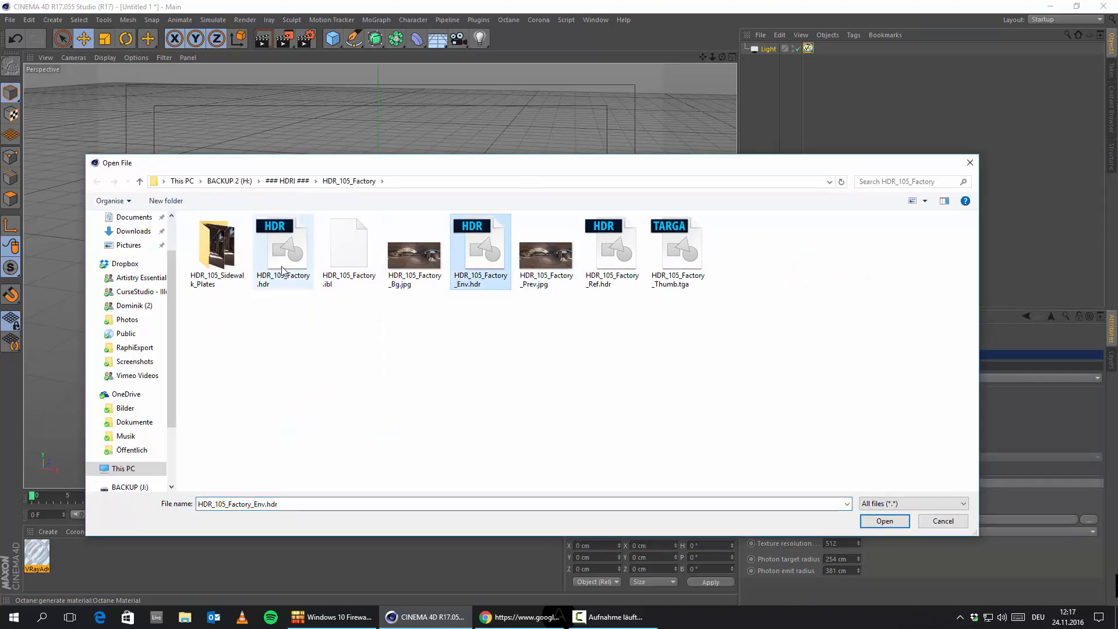
pyautogui.click(283, 251)
pyautogui.click(481, 251)
pyautogui.click(611, 250)
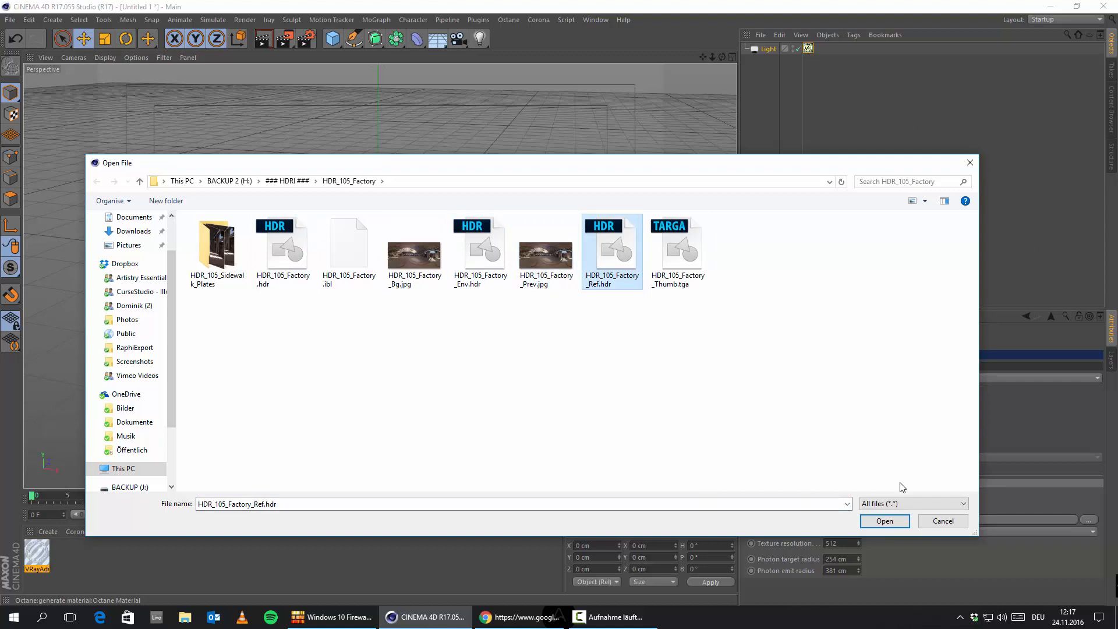
pyautogui.click(879, 522)
pyautogui.click(620, 352)
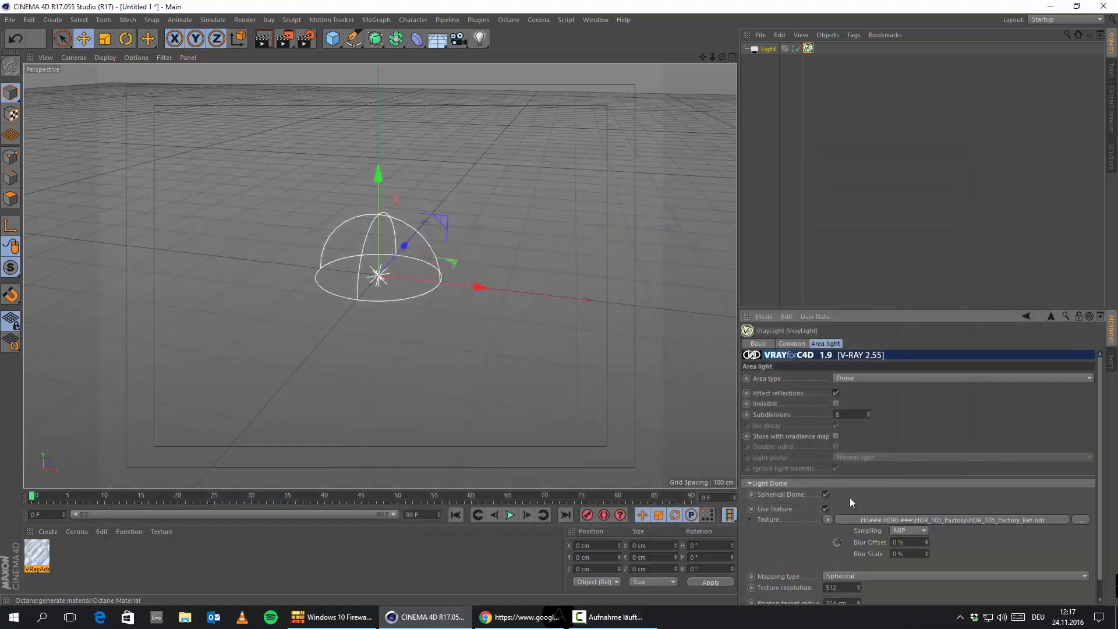
# Confirm the dome's texture resolution and set the HDR bitmap's color profile to sRGB
pyautogui.scroll(-1, 872, 542)
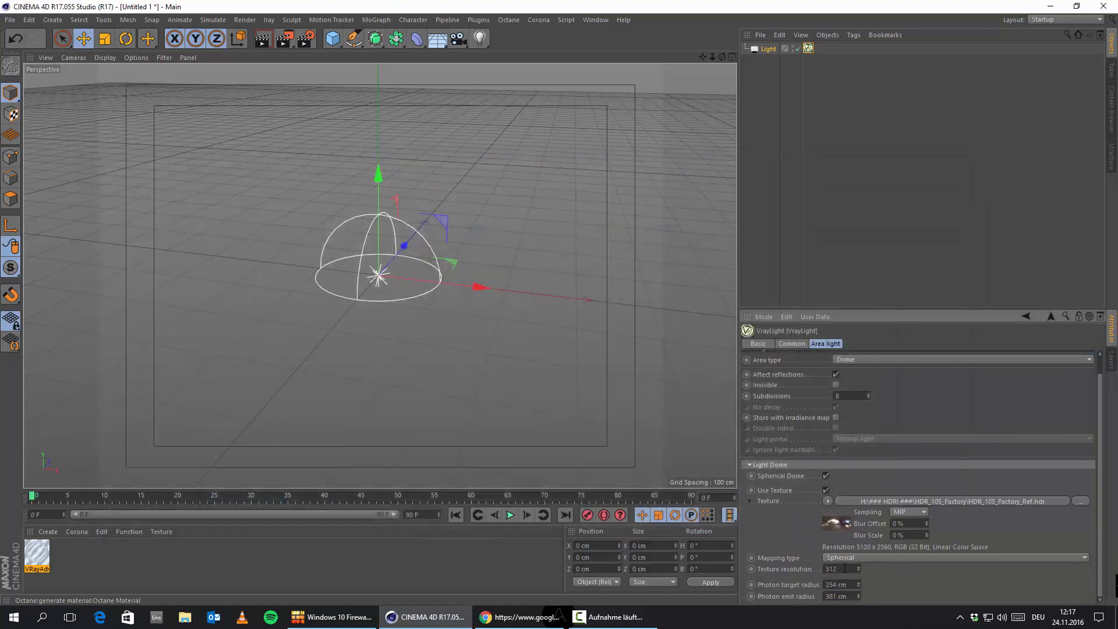
pyautogui.press('Return')
pyautogui.click(861, 500)
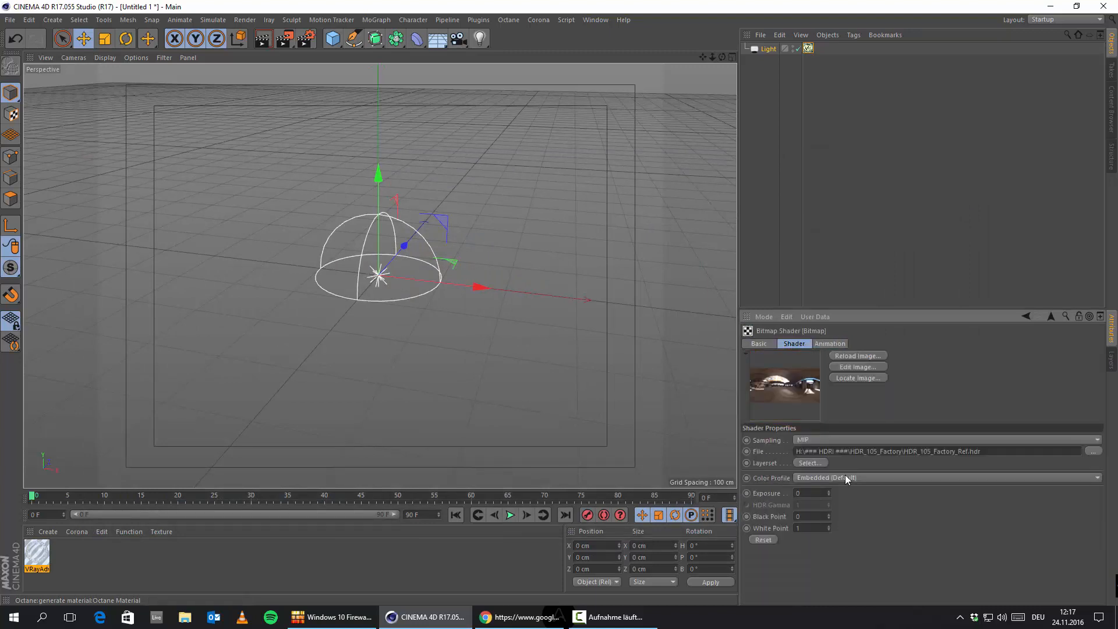
pyautogui.click(836, 508)
pyautogui.click(474, 361)
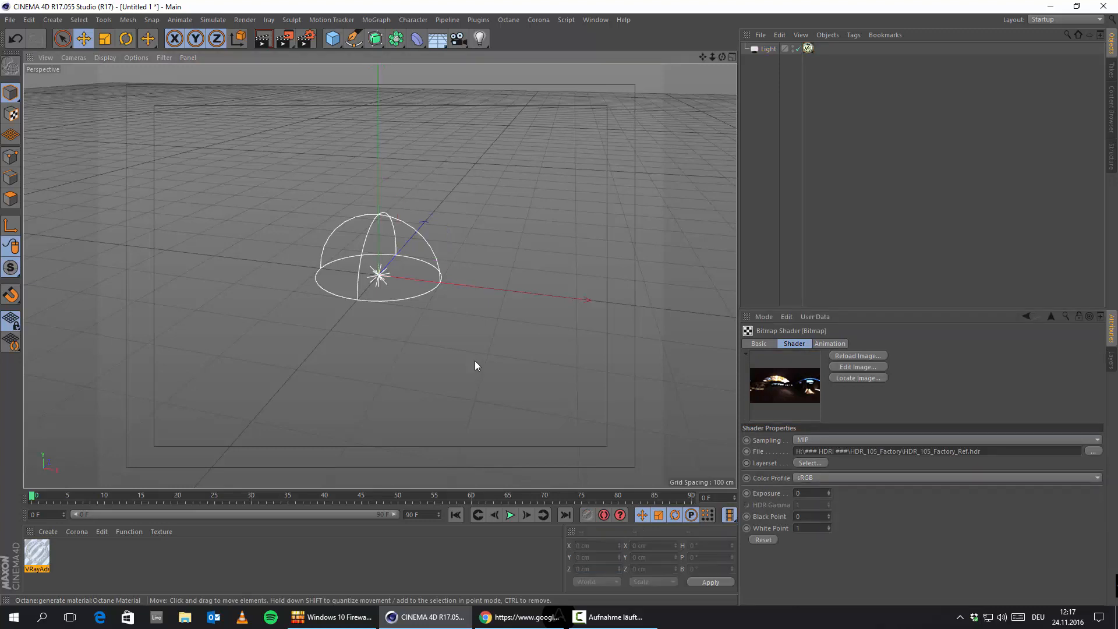
pyautogui.click(670, 370)
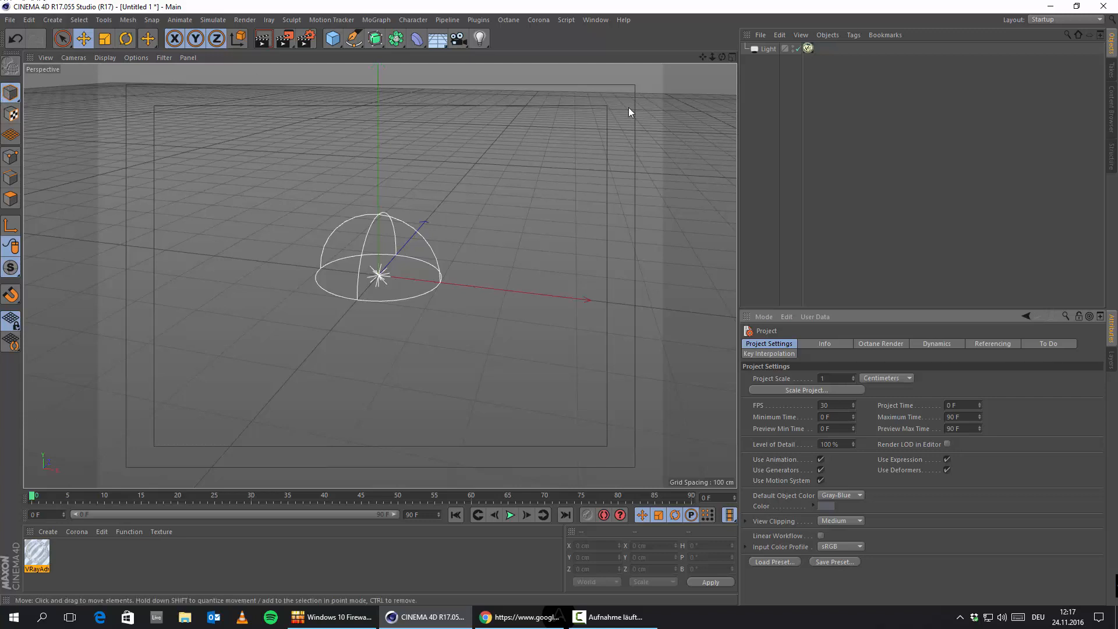
# Raise the dome light along the Y axis to about 774 cm
pyautogui.click(767, 49)
pyautogui.keyDown('alt'); pyautogui.moveTo(348, 232); pyautogui.dragTo(377, 85); pyautogui.keyUp('alt')
pyautogui.keyDown('alt'); pyautogui.moveTo(421, 237); pyautogui.dragTo(363, 280); pyautogui.keyUp('alt')
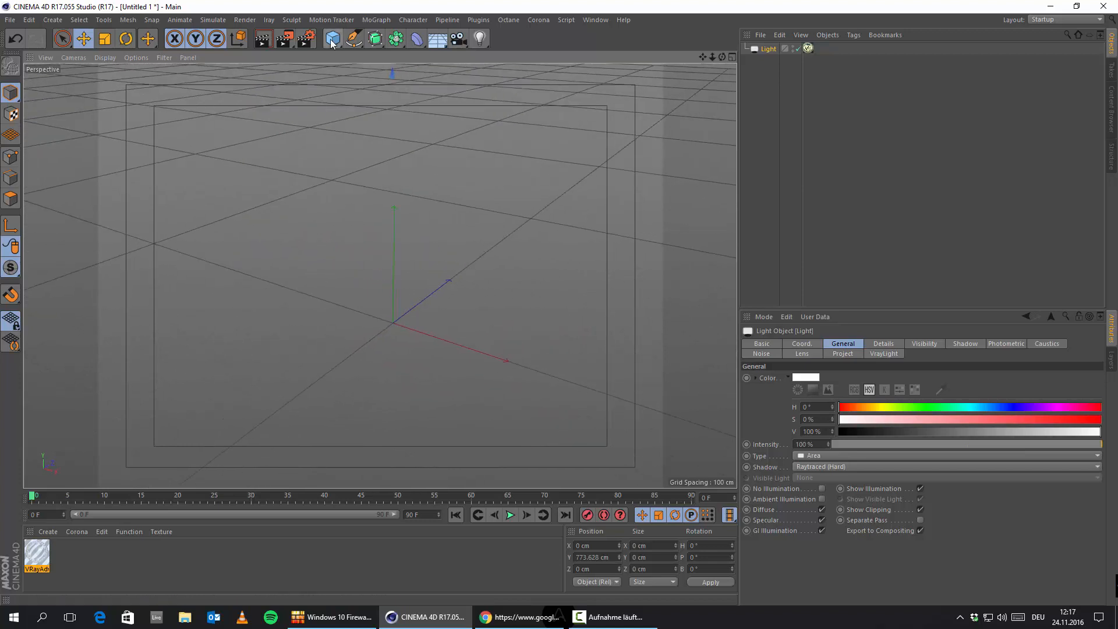
# Add a cube to the scene and flatten it into a thin pane with a Z size of 0.5 cm
pyautogui.moveTo(331, 43); pyautogui.dragTo(440, 53)
pyautogui.keyDown('alt'); pyautogui.moveTo(448, 284); pyautogui.dragTo(519, 281); pyautogui.keyUp('alt')
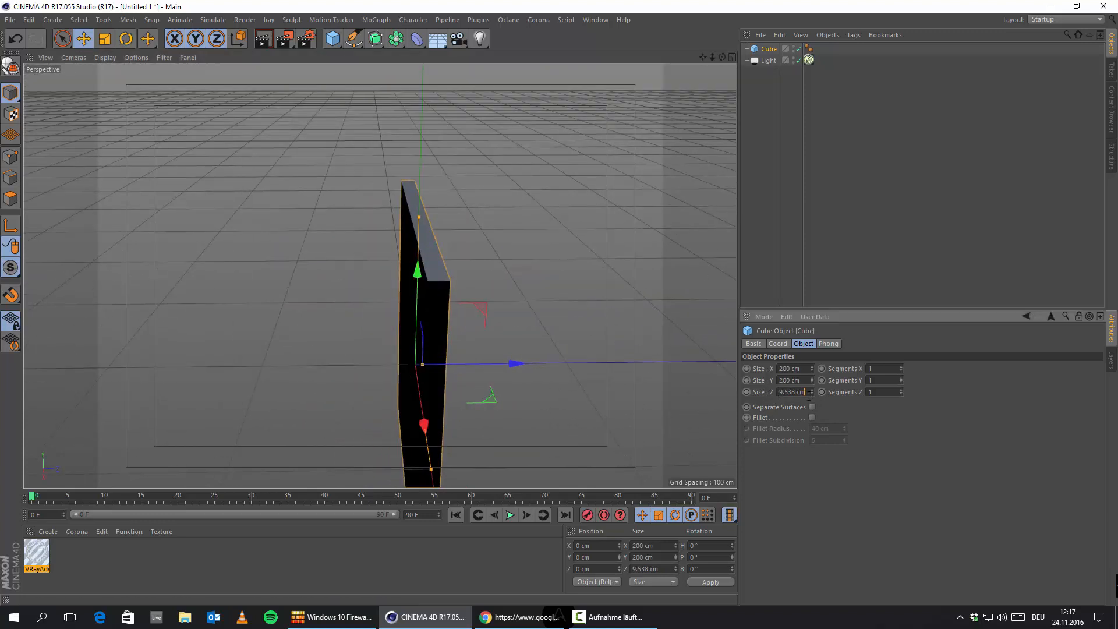
pyautogui.doubleClick(792, 392)
pyautogui.write('0')
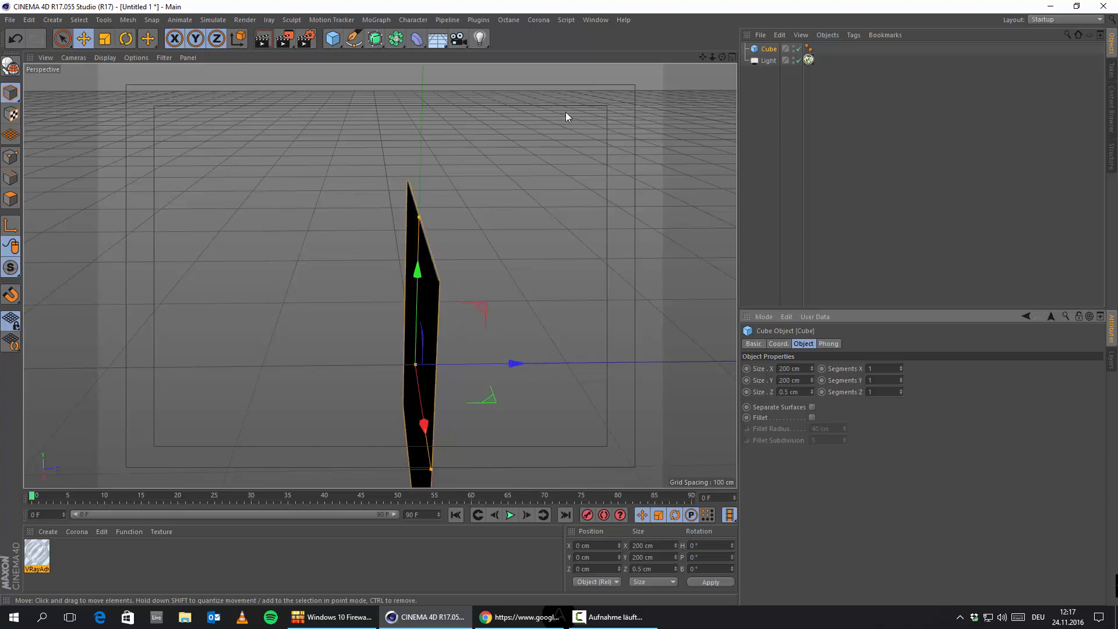
# Raise the thin pane along the Y axis to about 119 cm
pyautogui.keyDown('alt'); pyautogui.moveTo(565, 111); pyautogui.dragTo(340, 94); pyautogui.keyUp('alt')
pyautogui.keyDown('alt'); pyautogui.moveTo(248, 314); pyautogui.dragTo(311, 297); pyautogui.keyUp('alt')
pyautogui.keyDown('alt'); pyautogui.moveTo(292, 177); pyautogui.dragTo(315, 175, button='right'); pyautogui.keyUp('alt')
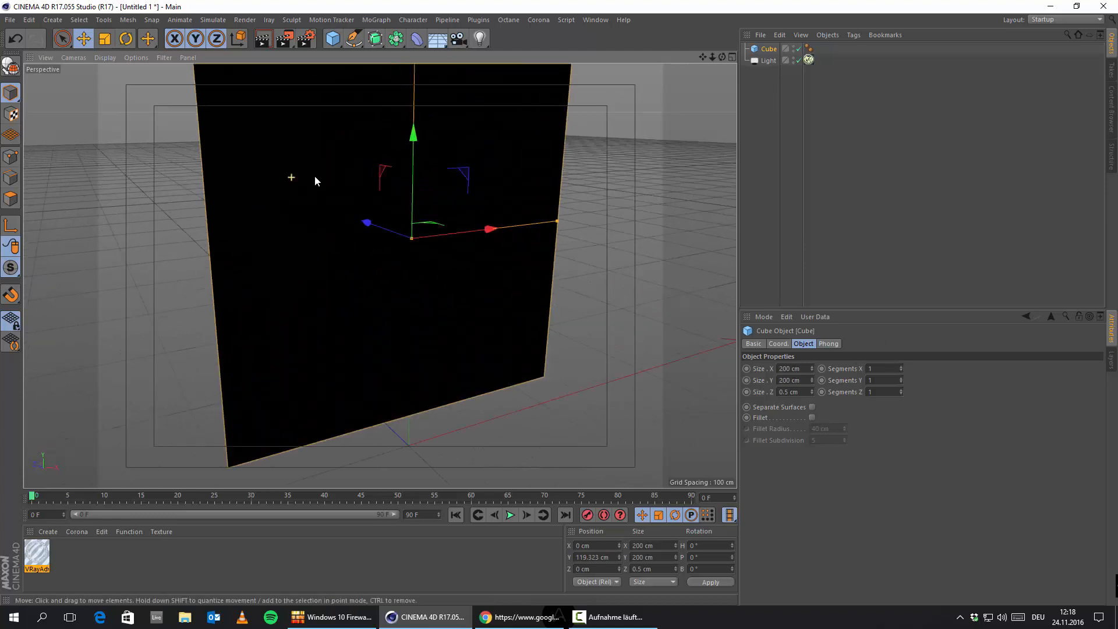
pyautogui.keyDown('alt'); pyautogui.moveTo(337, 297); pyautogui.dragTo(299, 337); pyautogui.keyUp('alt')
pyautogui.scroll(-5, 255, 321)
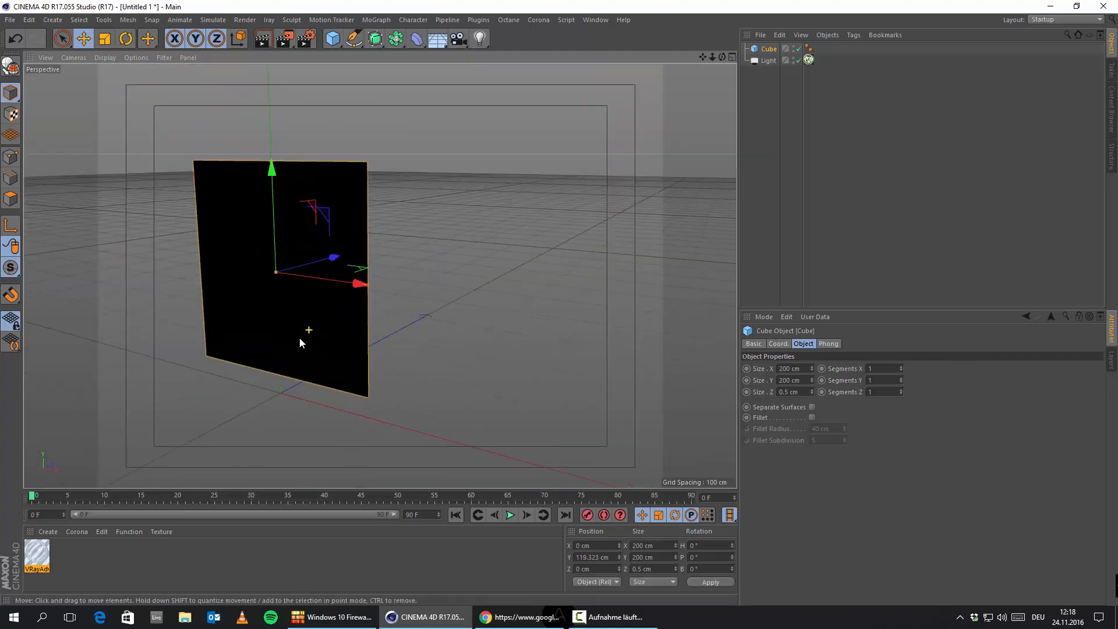
pyautogui.scroll(3, 280, 345)
# Switch to Chrome and examine the droplets_window_preview reference image of raindrops on glass up close, then minimize its window
pyautogui.click(513, 616)
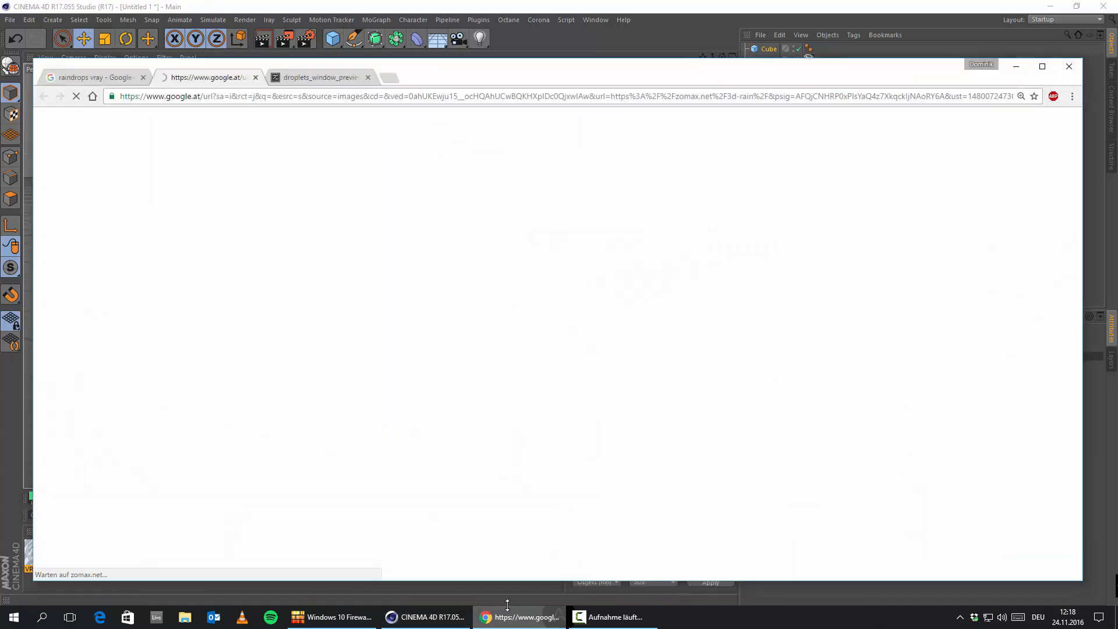
pyautogui.click(292, 81)
pyautogui.click(205, 79)
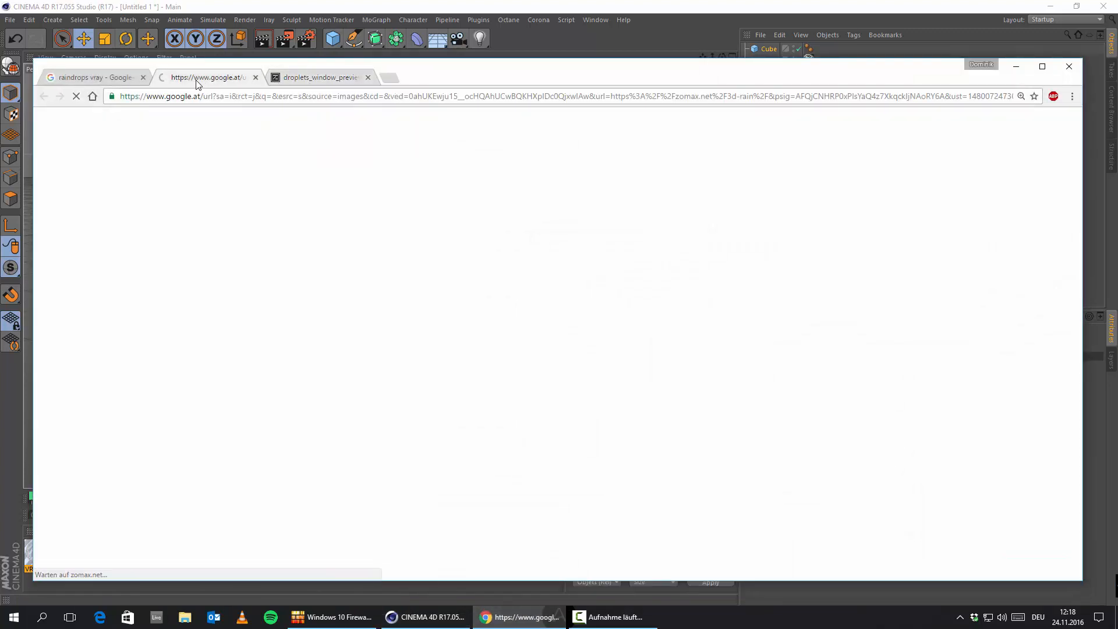
pyautogui.click(76, 96)
pyautogui.click(308, 79)
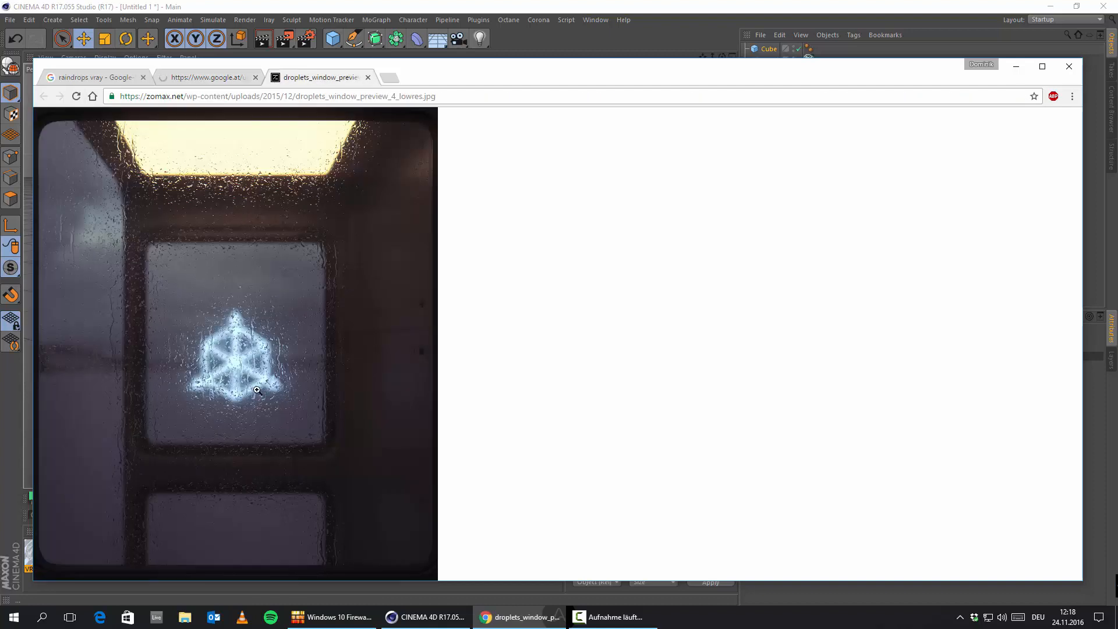
pyautogui.click(179, 355)
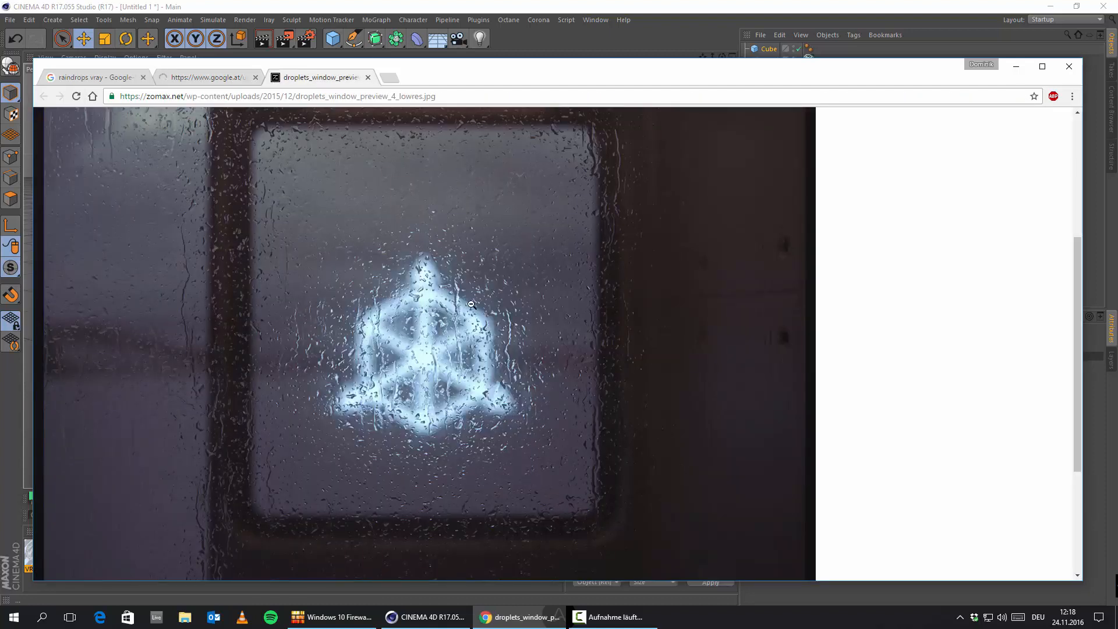
pyautogui.scroll(-5, 471, 304)
pyautogui.scroll(8, 417, 401)
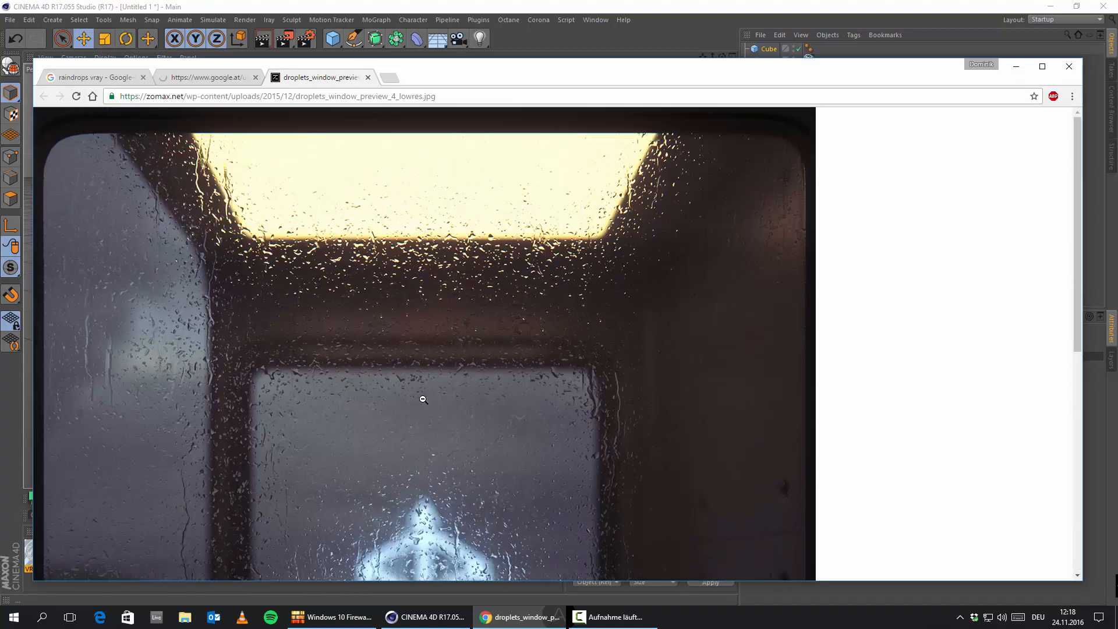
pyautogui.scroll(-4, 569, 327)
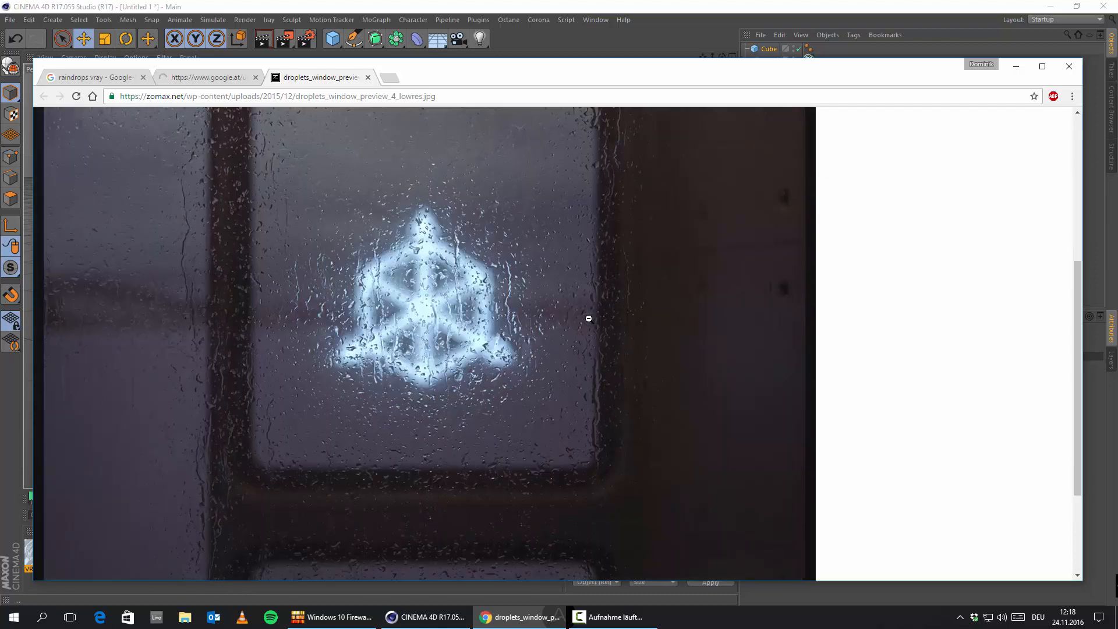
pyautogui.scroll(3, 589, 317)
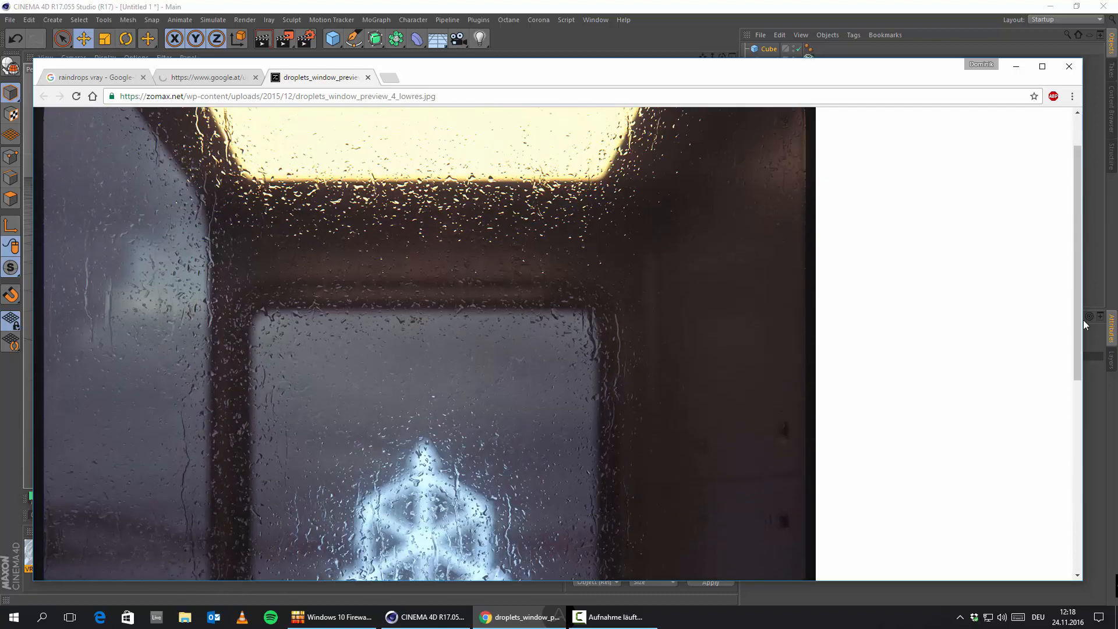
pyautogui.click(1016, 65)
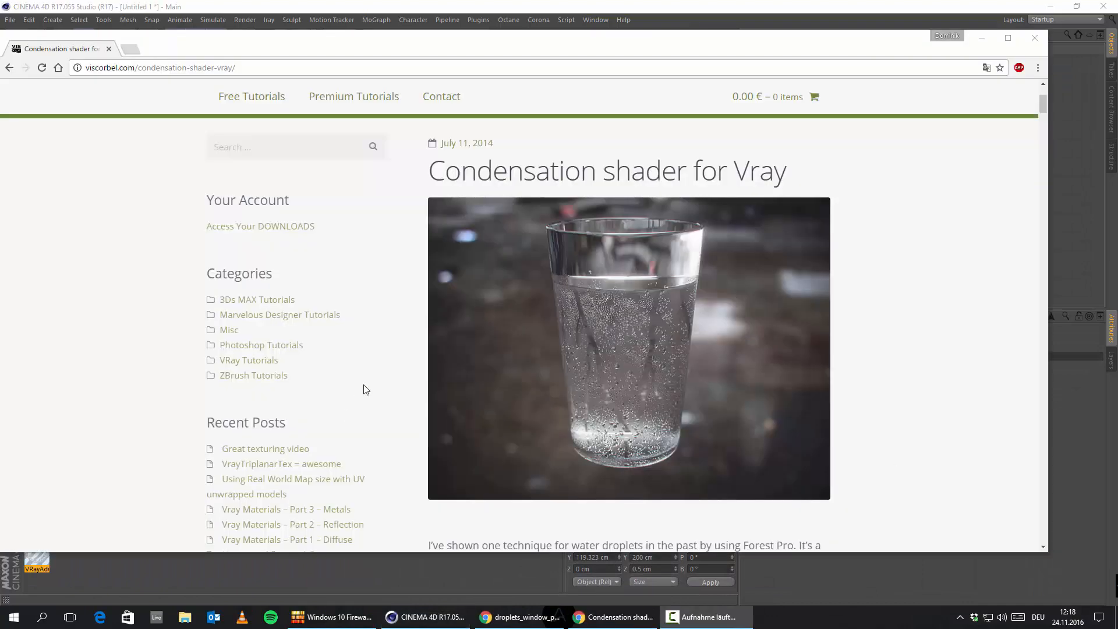
# Examine the "Condensation shader for Vray" tutorial on viscorbel.com, including its example render, droplet map explanations and videos
pyautogui.scroll(3, 452, 356)
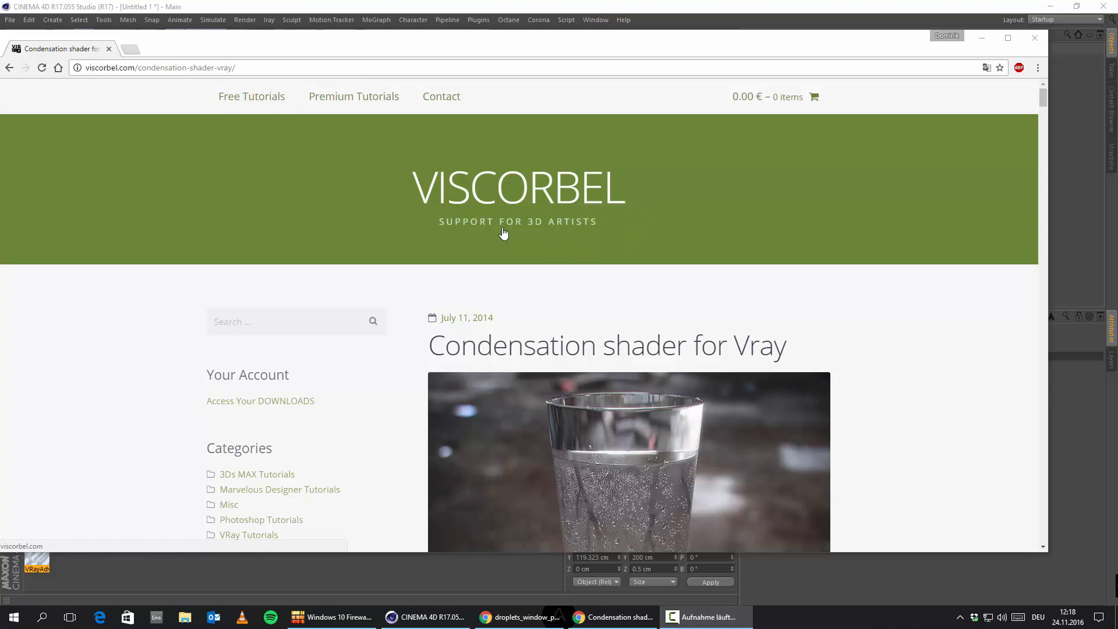
pyautogui.scroll(-3, 622, 244)
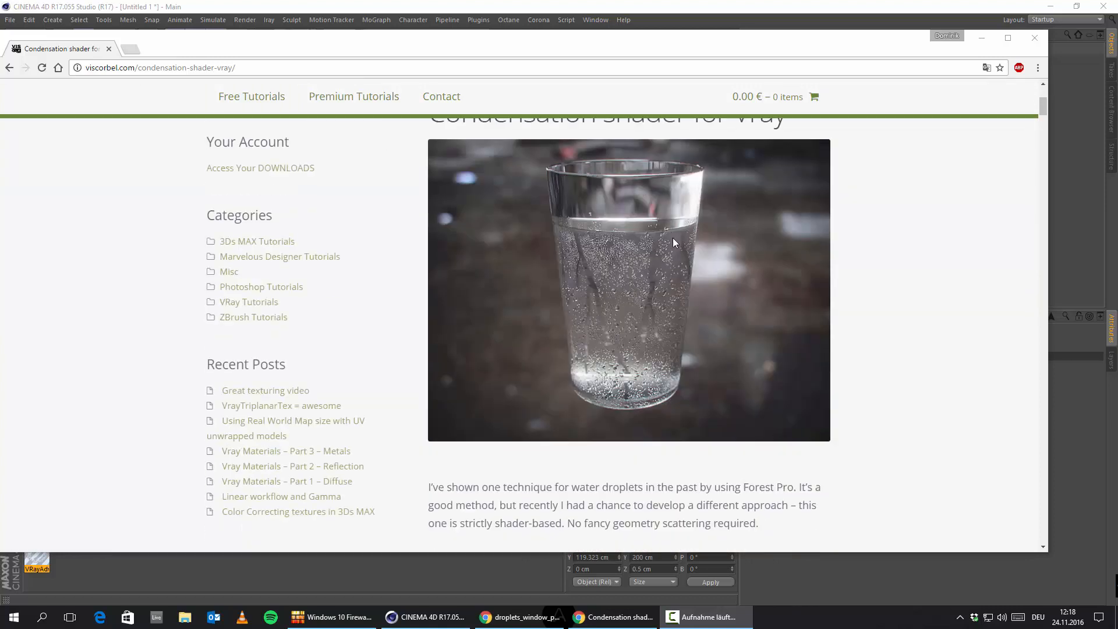
pyautogui.scroll(4, 673, 237)
pyautogui.scroll(-5, 724, 255)
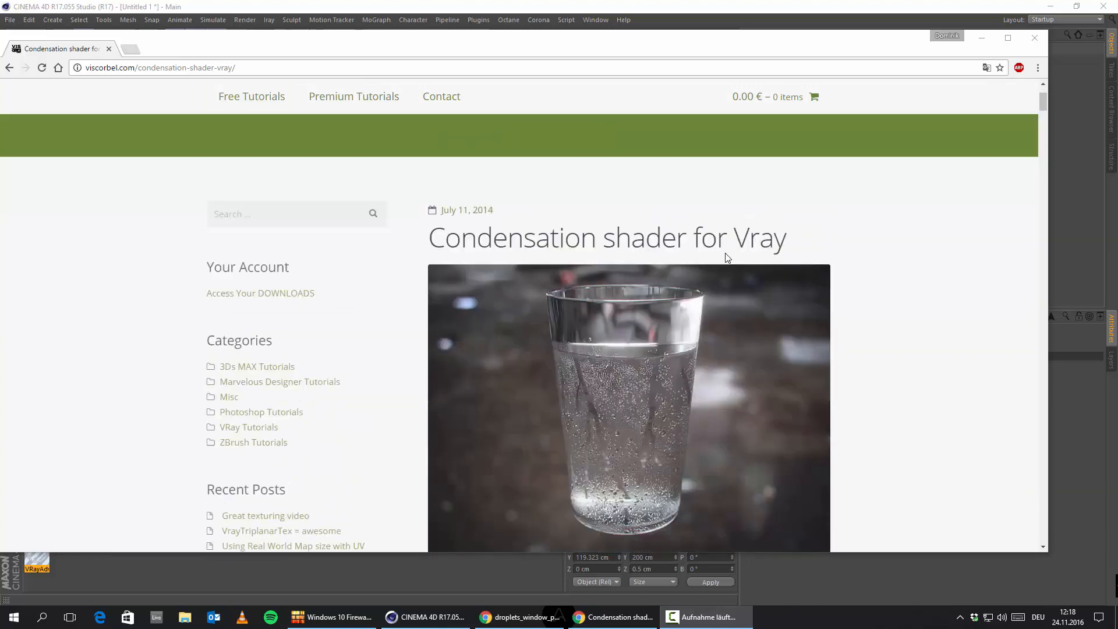
pyautogui.scroll(4, 724, 253)
pyautogui.scroll(-6, 535, 227)
pyautogui.scroll(4, 724, 333)
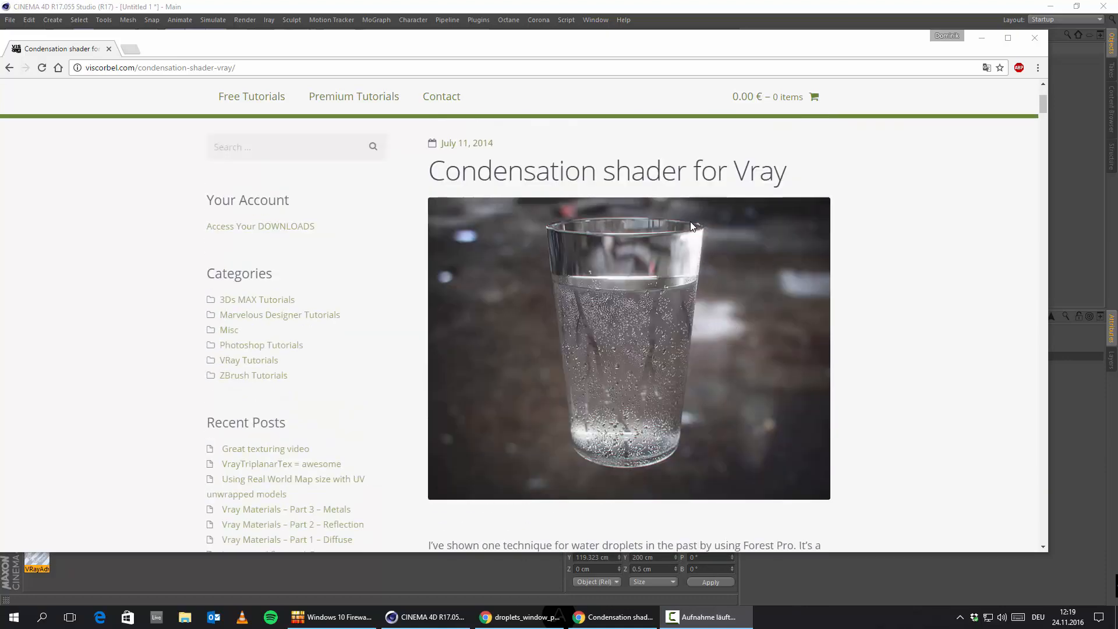
pyautogui.scroll(-1, 692, 222)
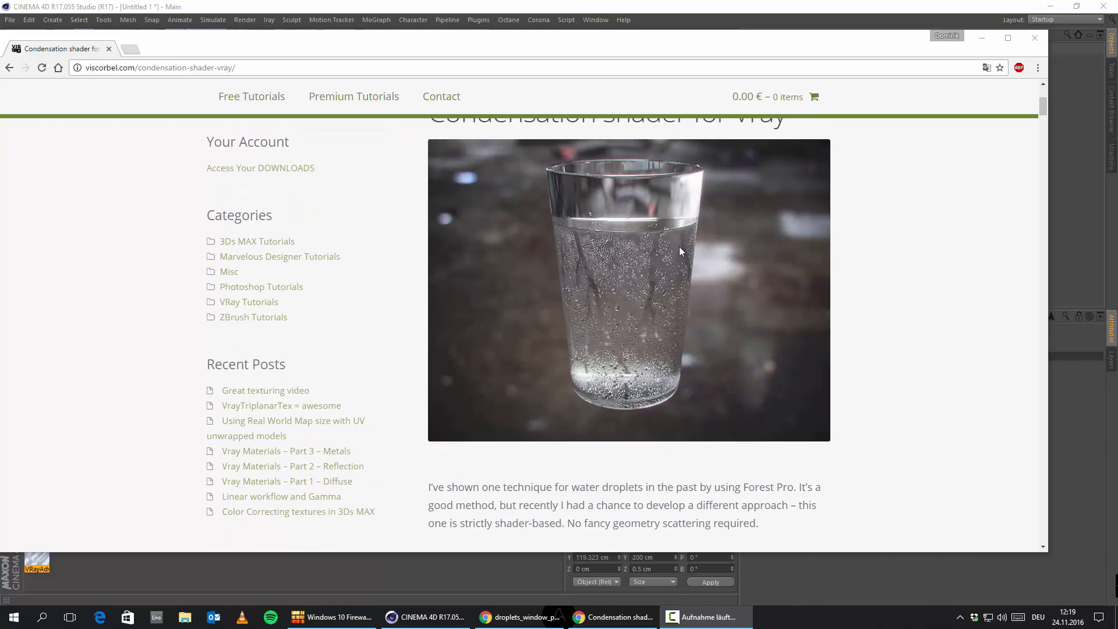
pyautogui.scroll(4, 675, 259)
pyautogui.scroll(-11, 709, 291)
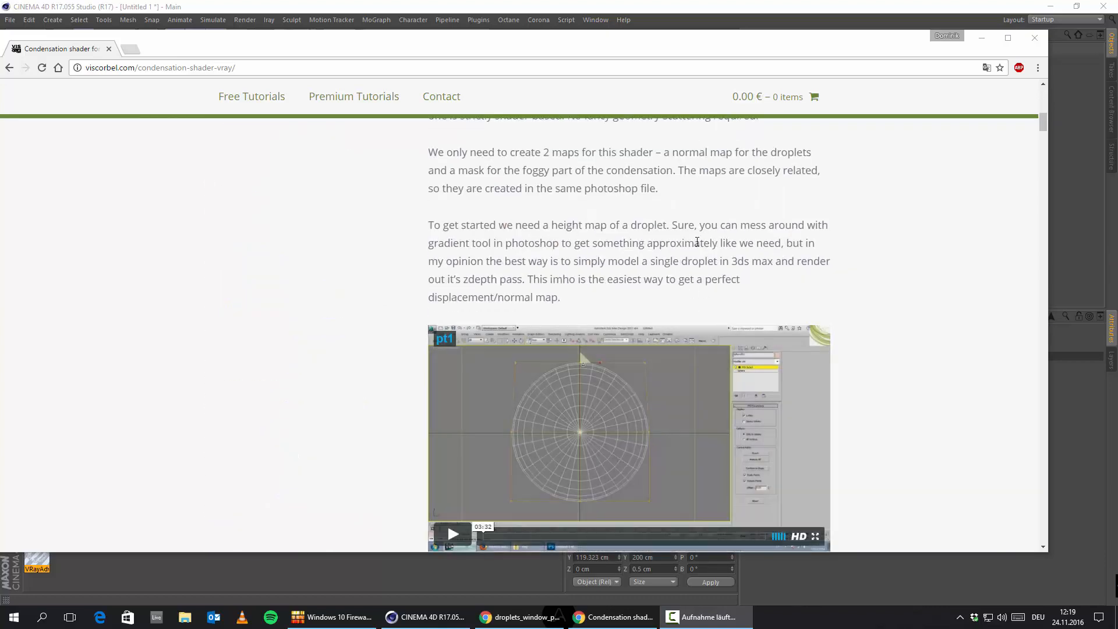
pyautogui.scroll(-5, 697, 242)
pyautogui.scroll(8, 401, 290)
pyautogui.scroll(-4, 509, 250)
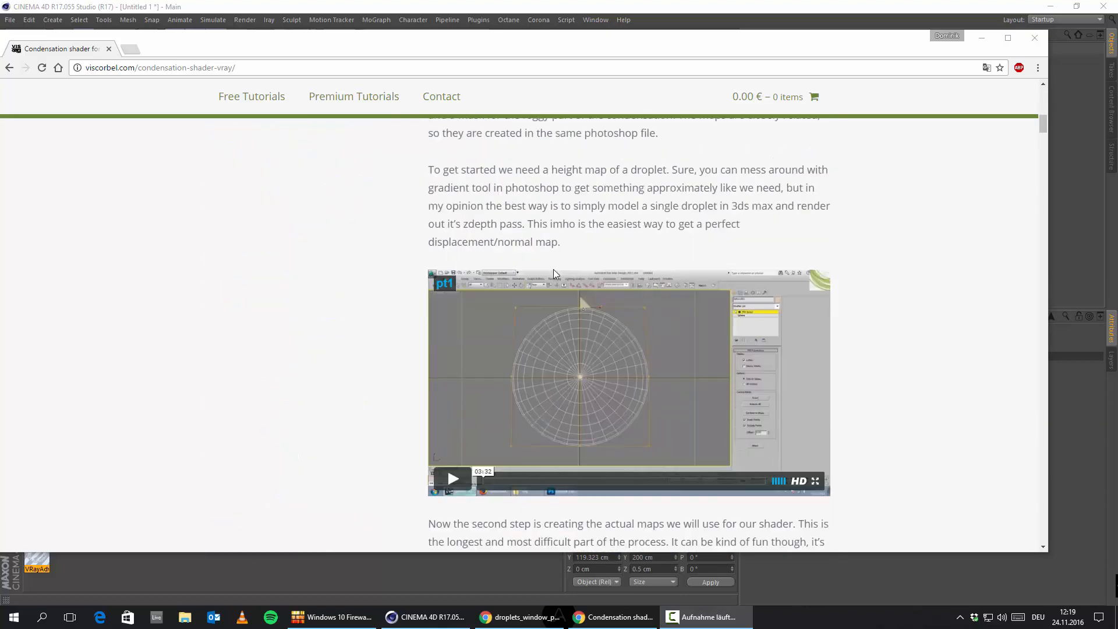
pyautogui.scroll(-9, 364, 291)
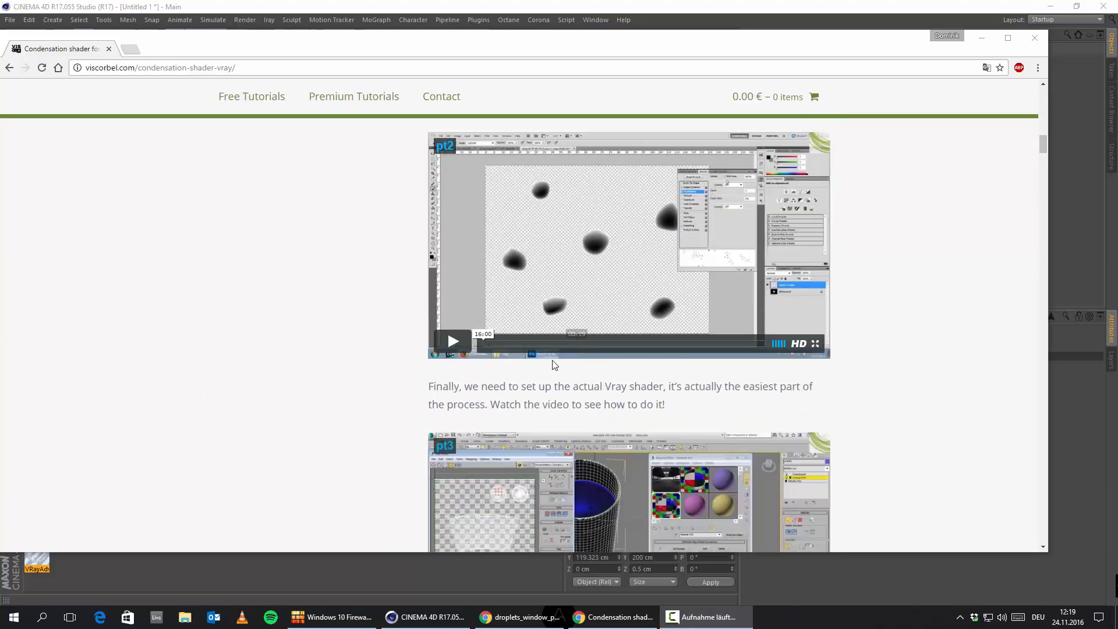
pyautogui.scroll(7, 408, 297)
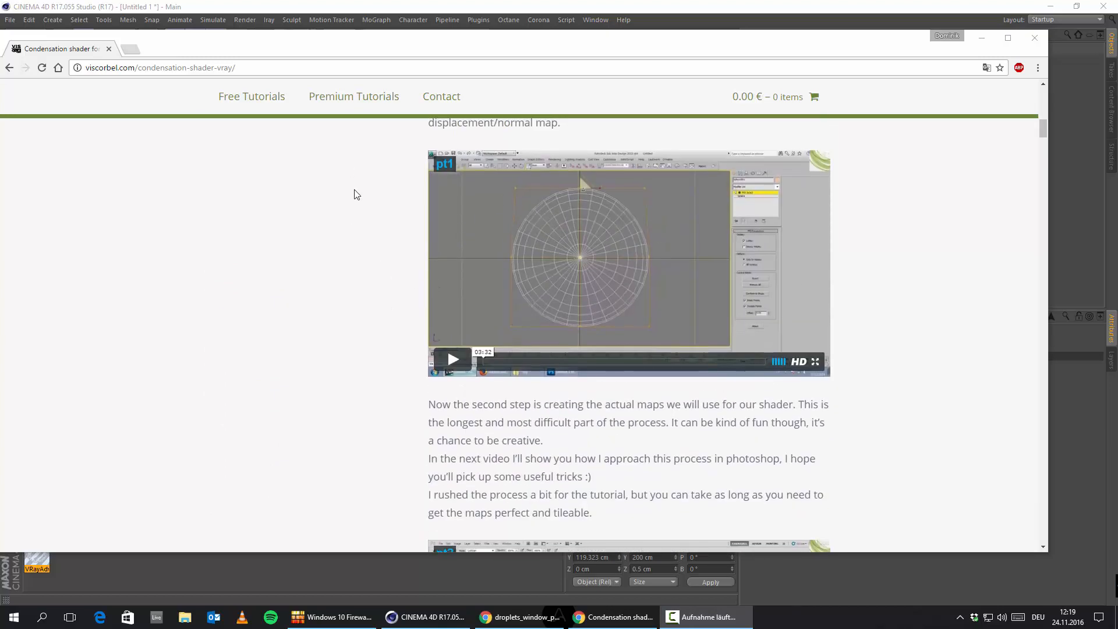
# Review the tutorial's three videos on modelling the droplet, creating the maps and setting up the V-Ray shader, and minimize the browser window
pyautogui.scroll(2, 474, 266)
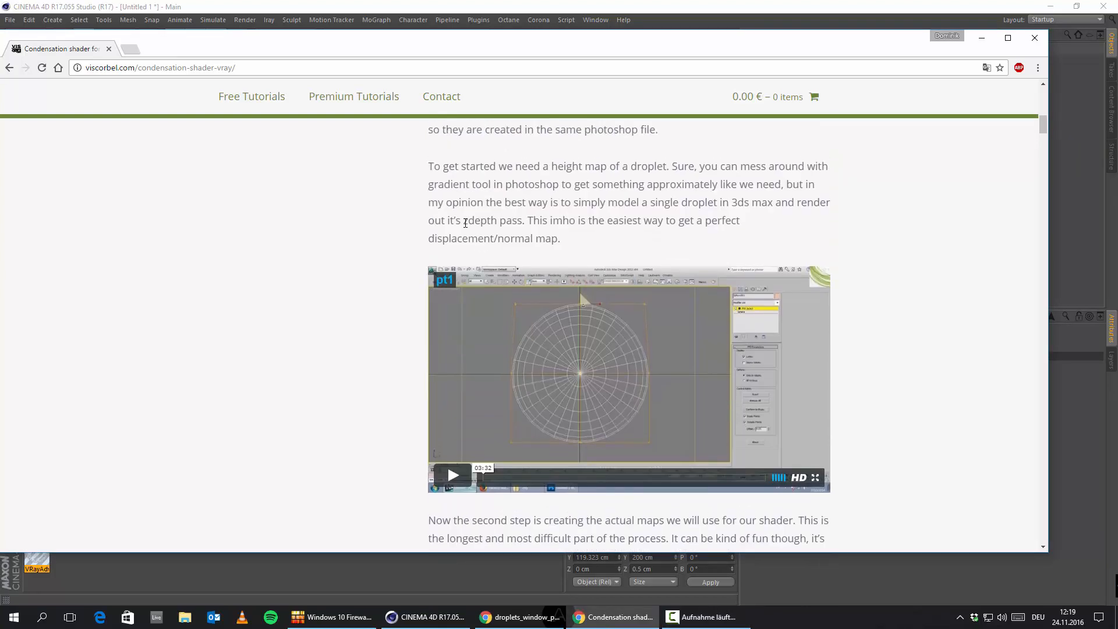
pyautogui.scroll(-3, 465, 223)
pyautogui.scroll(-4, 432, 249)
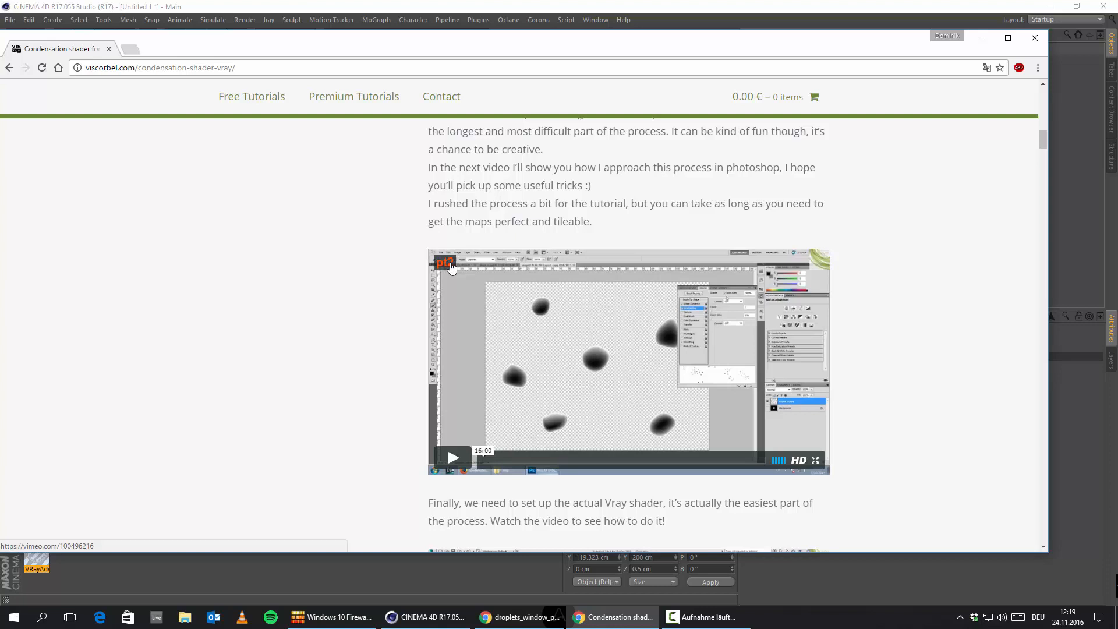
pyautogui.scroll(-4, 451, 266)
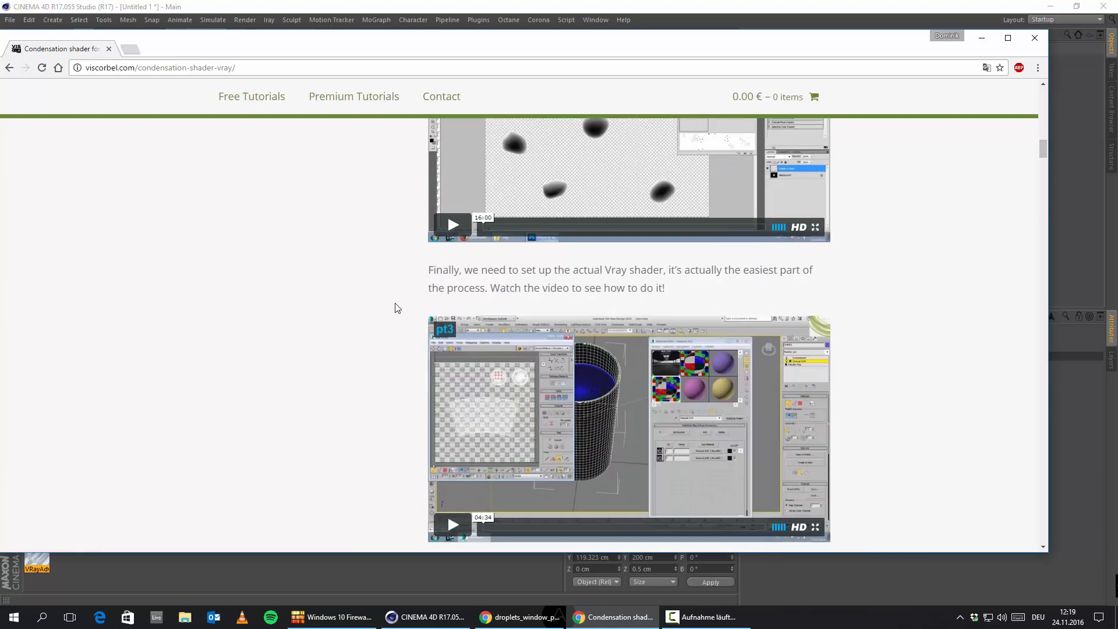
pyautogui.scroll(-6, 394, 307)
pyautogui.scroll(8, 395, 289)
pyautogui.scroll(4, 392, 287)
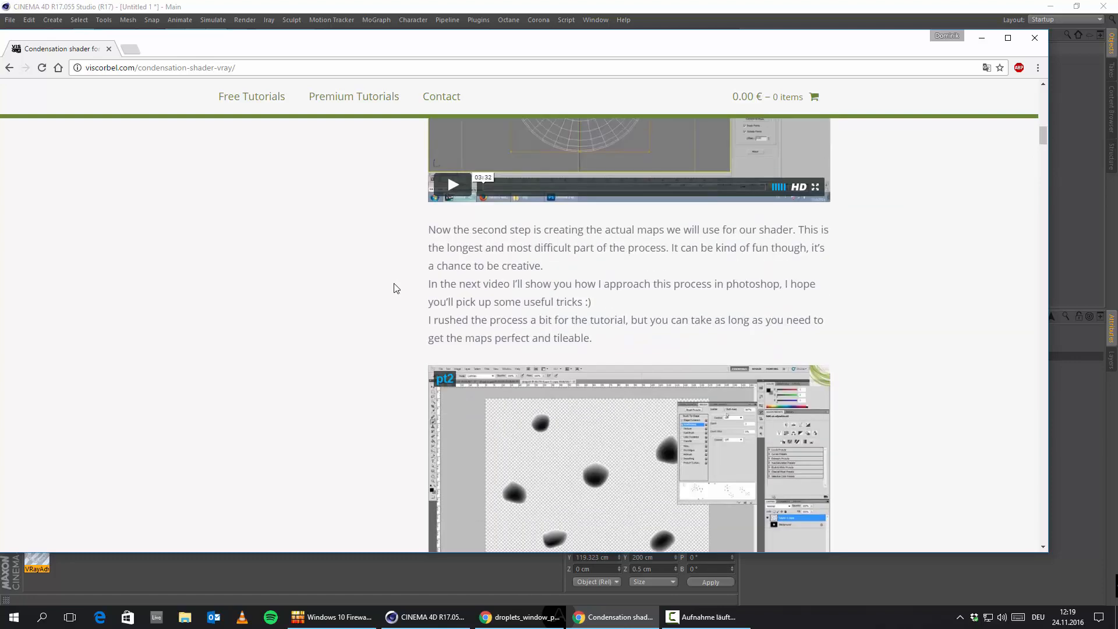
pyautogui.scroll(-4, 399, 282)
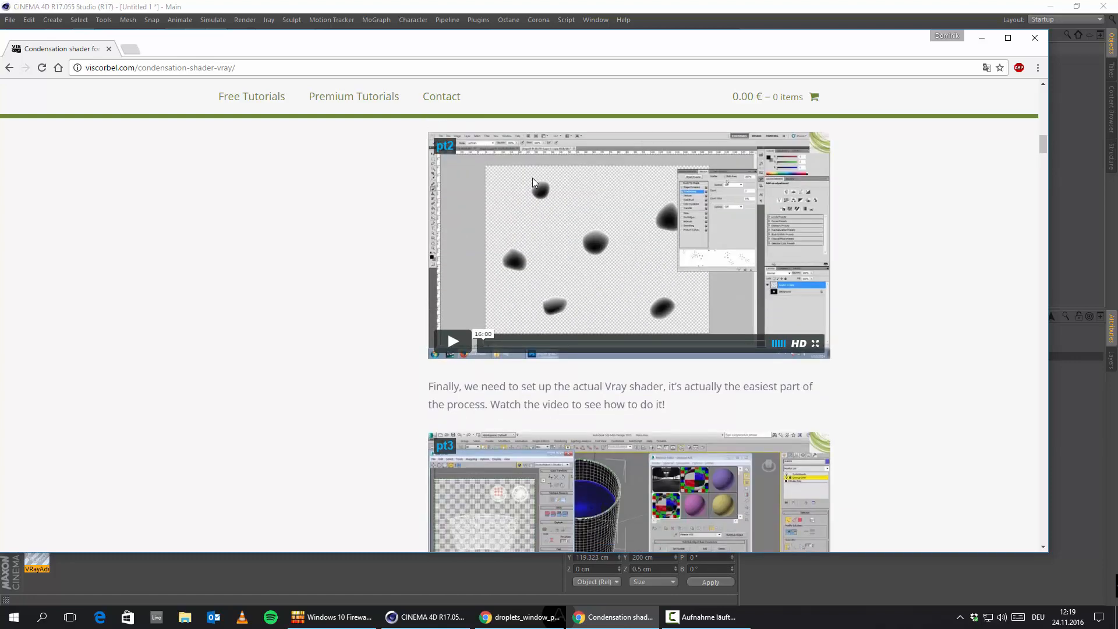
pyautogui.scroll(7, 540, 174)
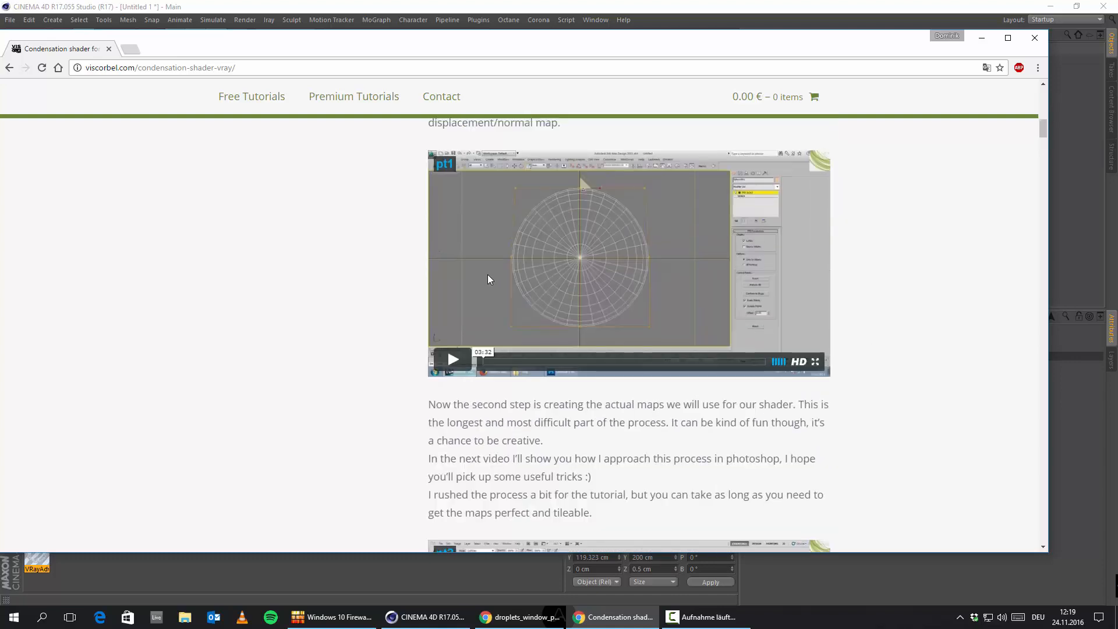
pyautogui.scroll(-6, 492, 285)
pyautogui.scroll(-4, 598, 310)
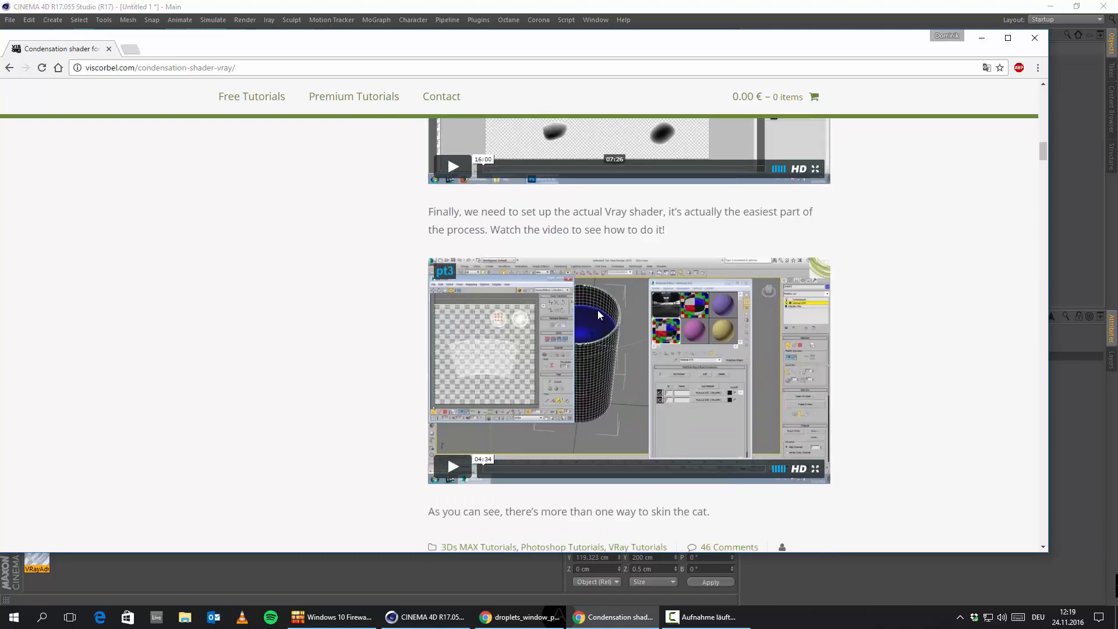
pyautogui.scroll(-4, 613, 305)
pyautogui.scroll(6, 658, 368)
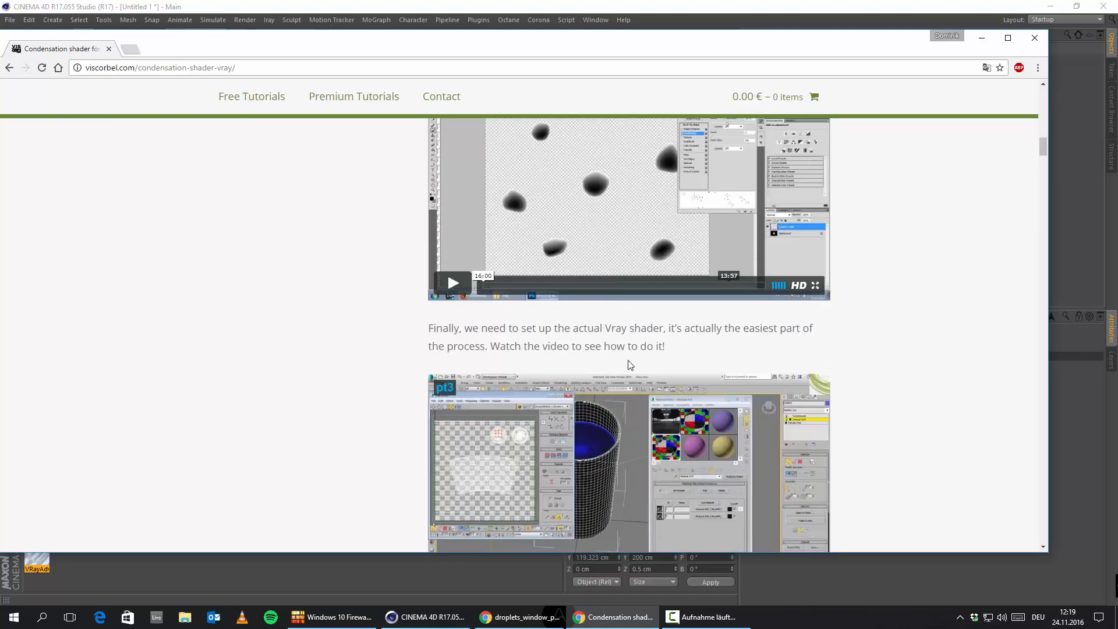
pyautogui.scroll(3, 628, 364)
pyautogui.scroll(4, 582, 274)
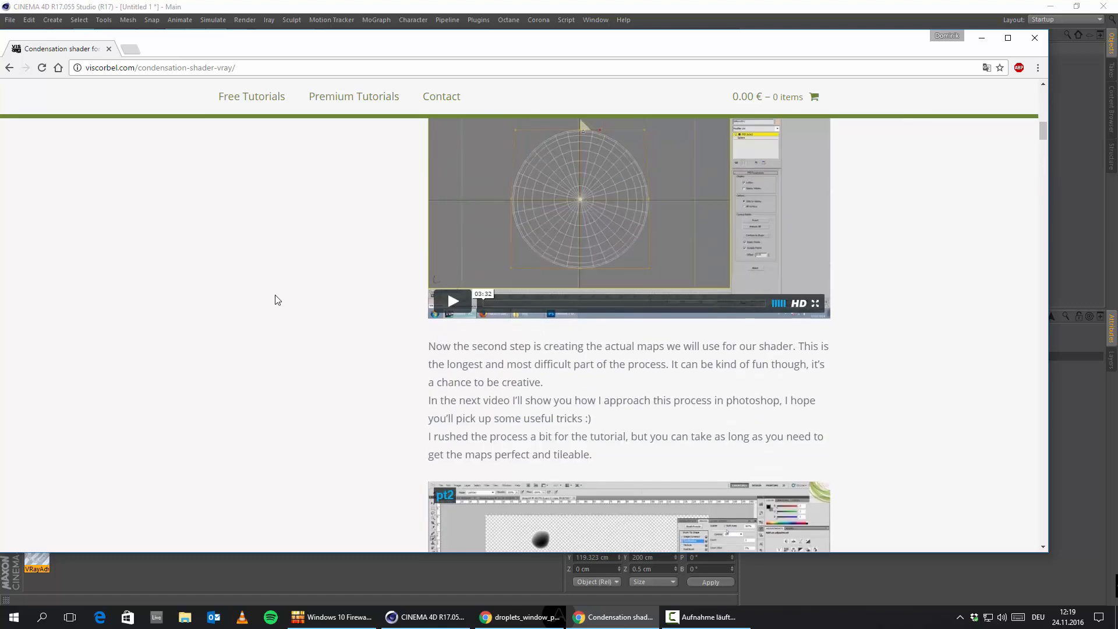
pyautogui.scroll(4, 627, 421)
pyautogui.scroll(4, 588, 420)
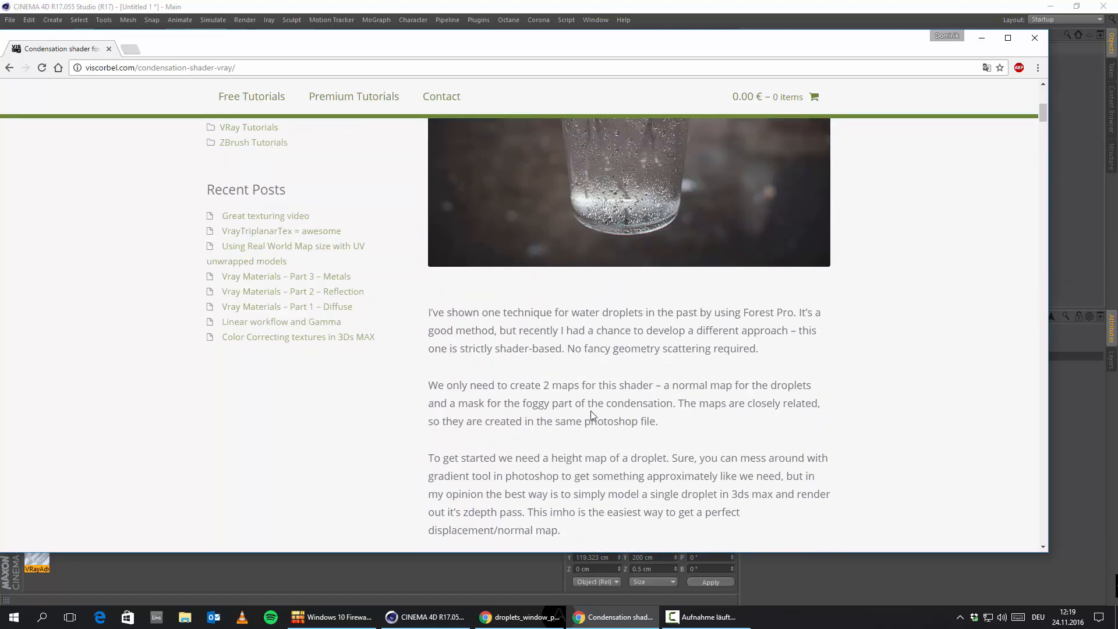
pyautogui.scroll(4, 582, 411)
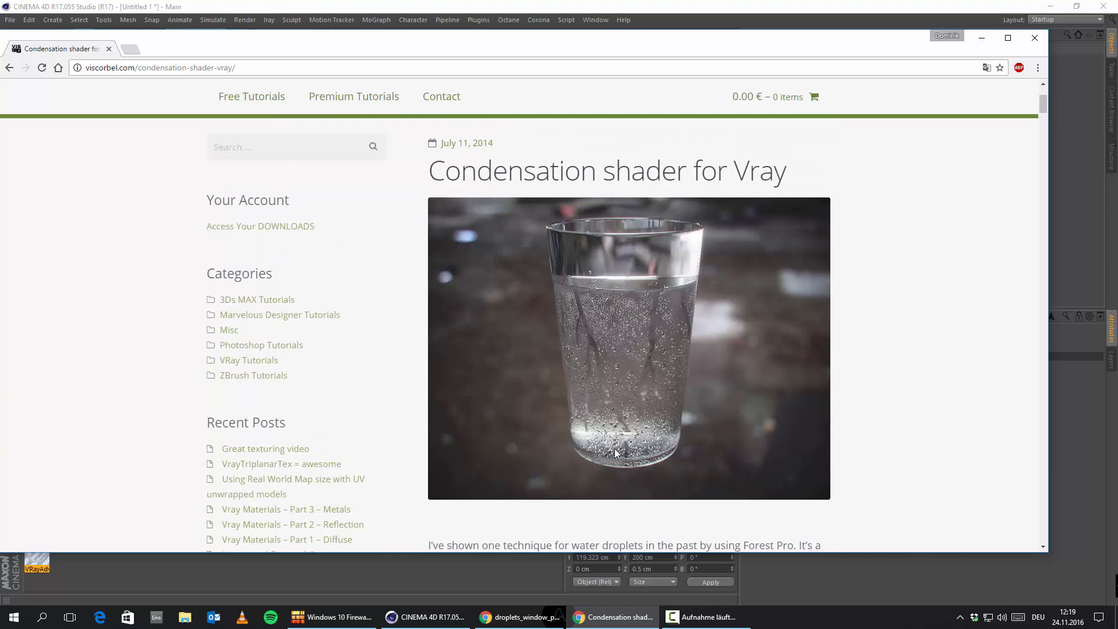
pyautogui.click(986, 38)
pyautogui.keyDown('alt'); pyautogui.moveTo(181, 336); pyautogui.dragTo(305, 334); pyautogui.keyUp('alt')
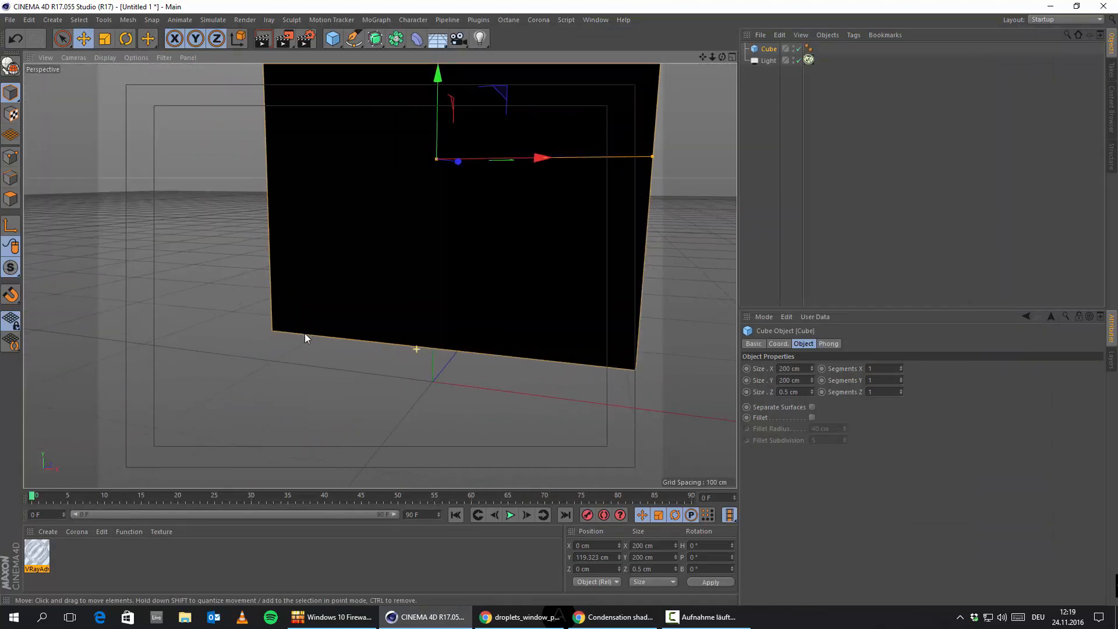
pyautogui.keyDown('alt'); pyautogui.moveTo(416, 336); pyautogui.dragTo(394, 438, button='middle'); pyautogui.keyUp('alt')
pyautogui.scroll(-3, 394, 438)
pyautogui.moveTo(394, 438)
pyautogui.keyDown('alt'); pyautogui.mouseDown()
pyautogui.moveTo(409, 437)
pyautogui.moveTo(399, 426)
pyautogui.mouseUp(); pyautogui.keyUp('alt')
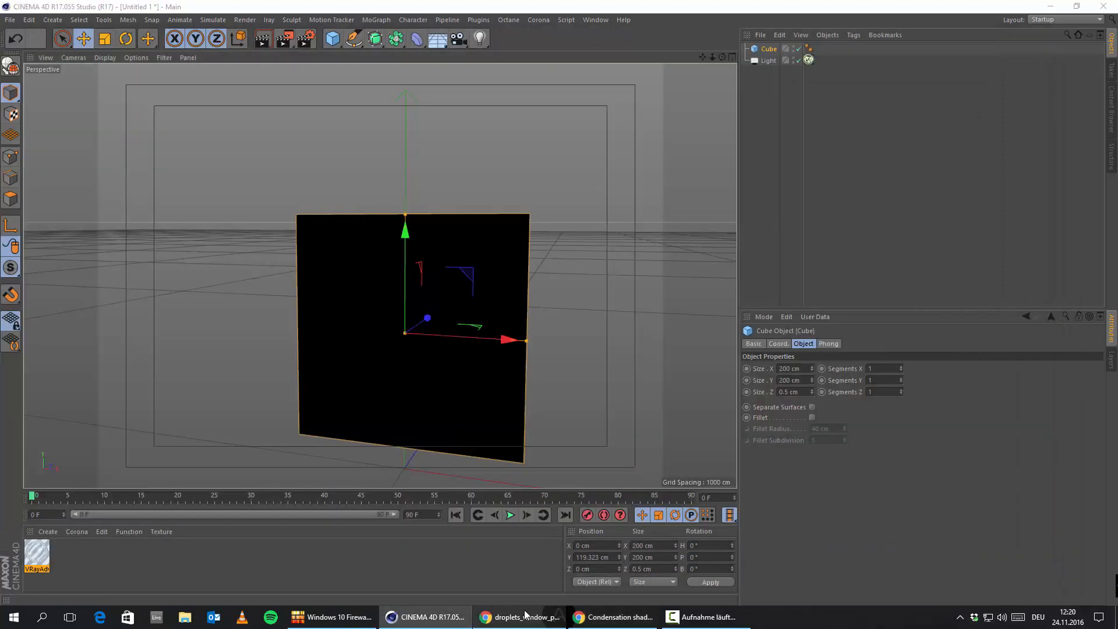
# Switch to Chrome and look through the "3D Rain" article on zomax.net, from the tileable raindrop map text to its window renders
pyautogui.click(525, 616)
pyautogui.click(234, 82)
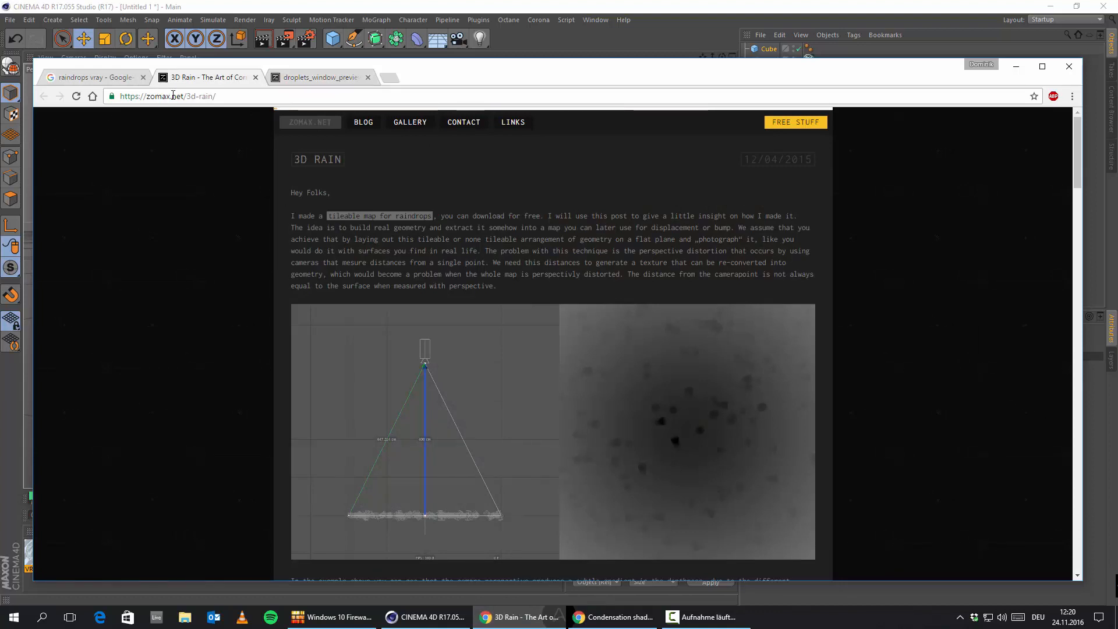
pyautogui.scroll(-15, 552, 301)
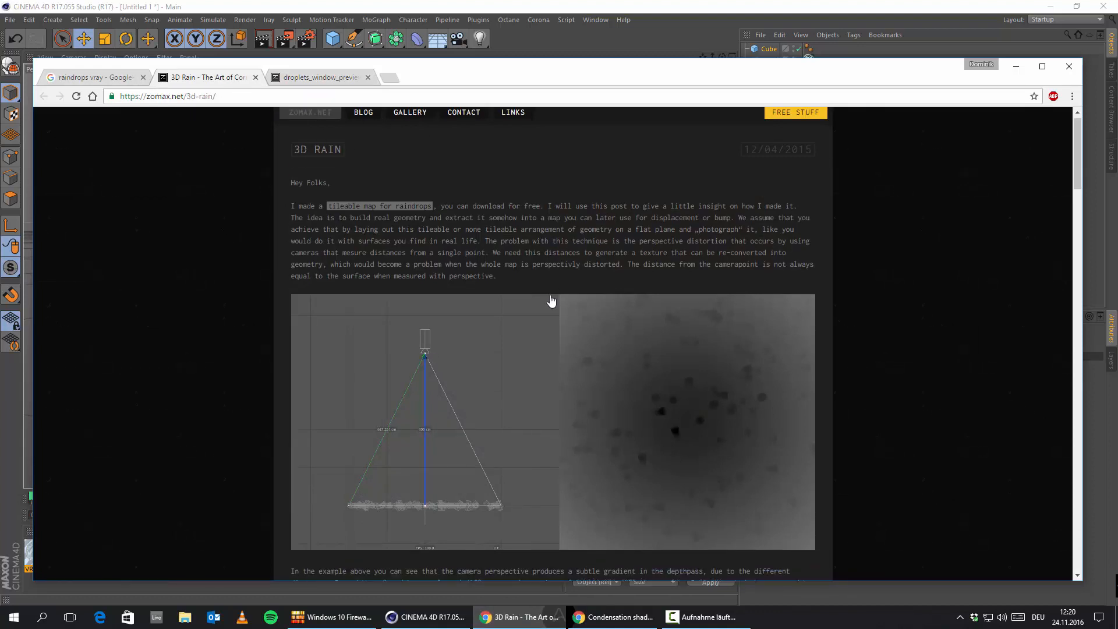
pyautogui.scroll(-20, 552, 346)
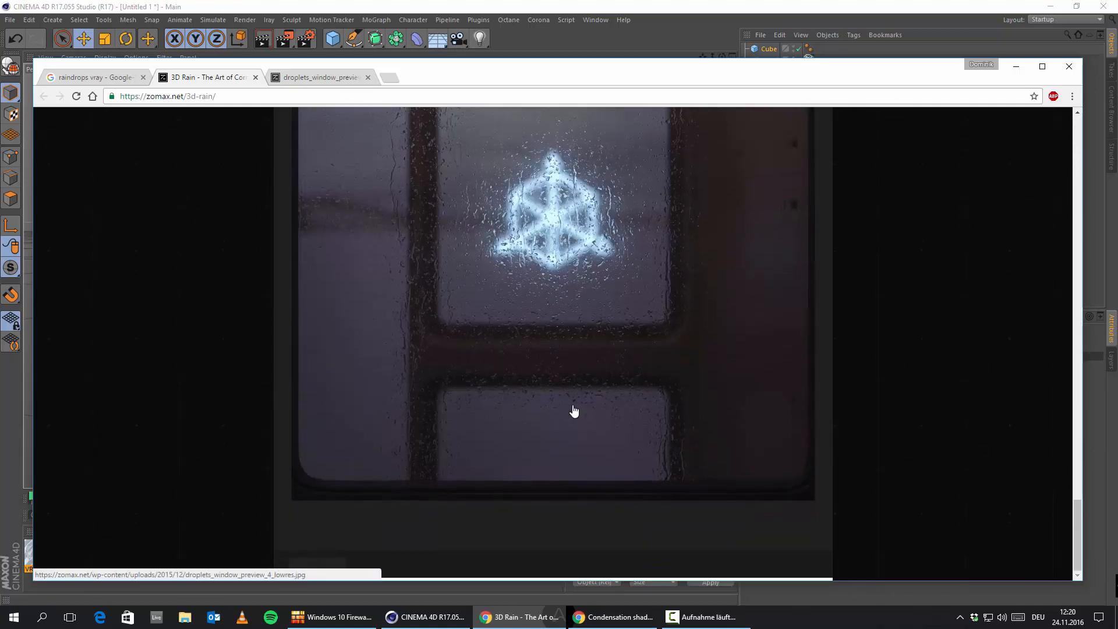
pyautogui.scroll(20, 570, 395)
pyautogui.scroll(2, 581, 398)
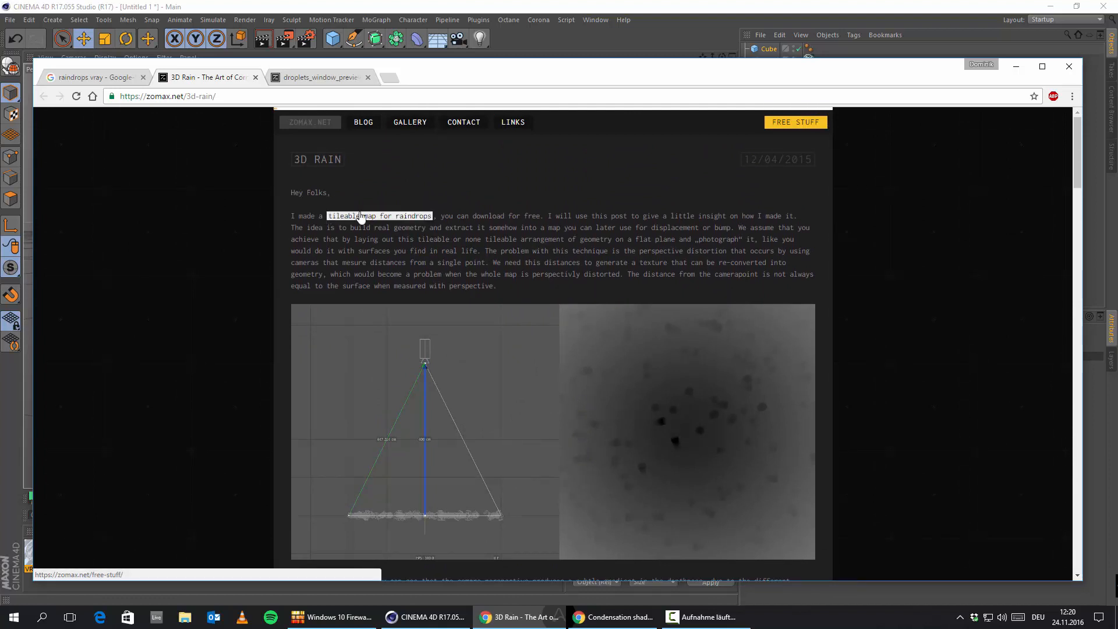
# Follow the article's tileable raindrop map link, download the 8K Raindrop Displacementmap from the free stuff page, and minimize the browser
pyautogui.click(395, 216)
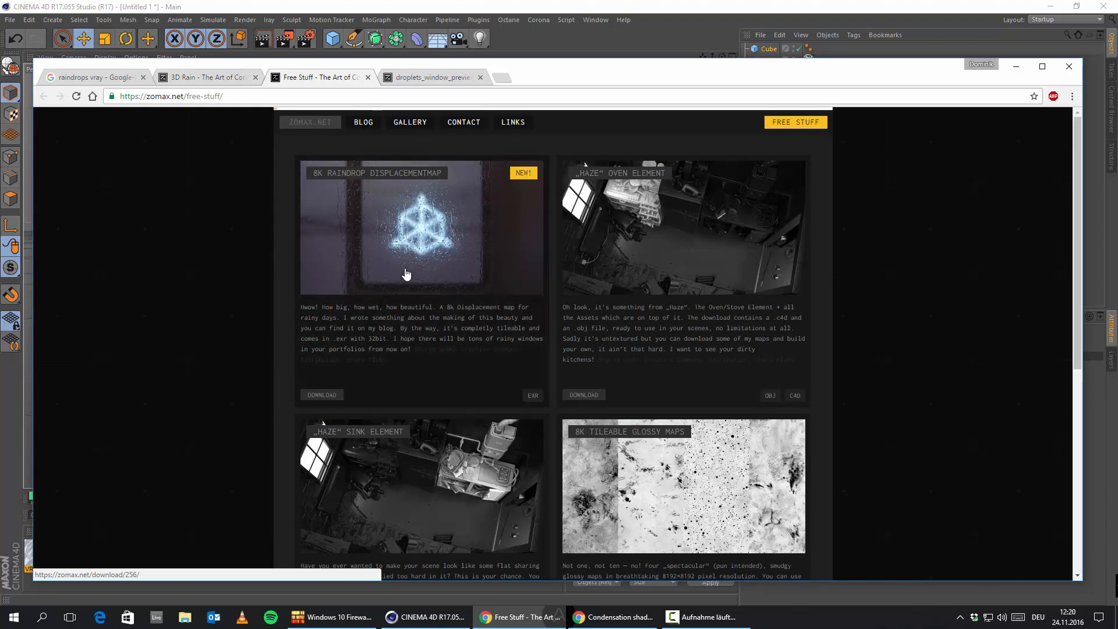
pyautogui.scroll(-3, 600, 343)
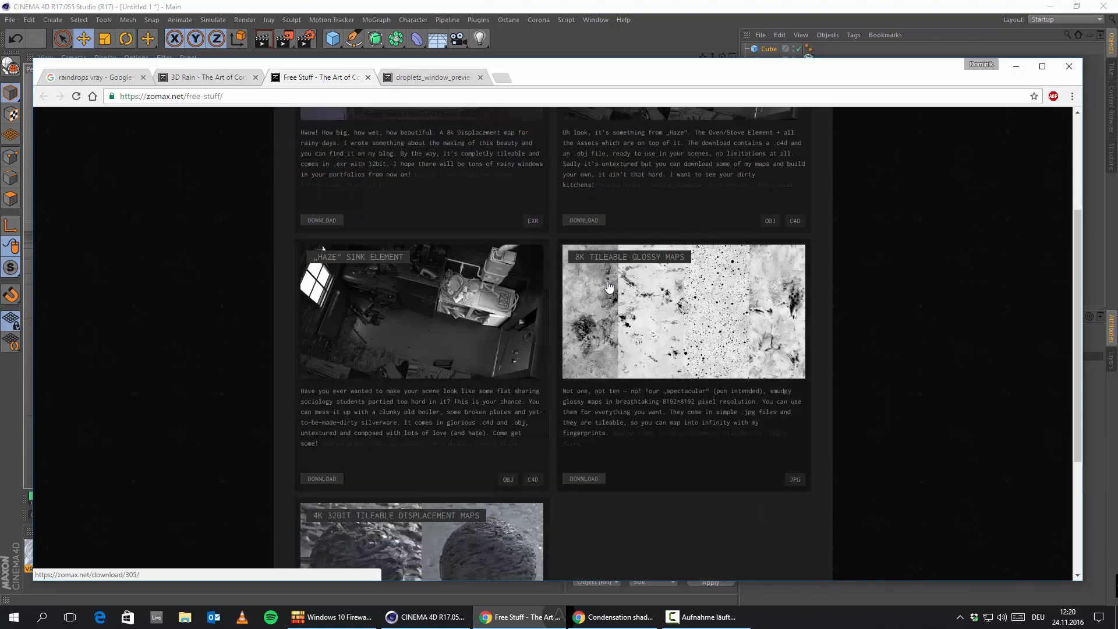
pyautogui.scroll(-3, 384, 320)
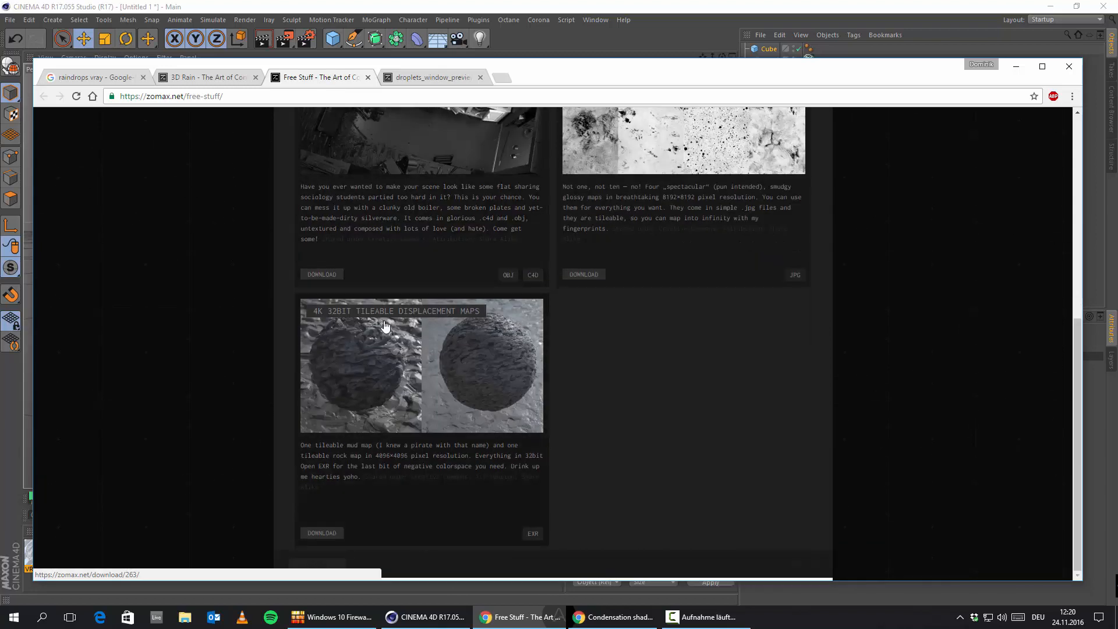
pyautogui.scroll(6, 222, 332)
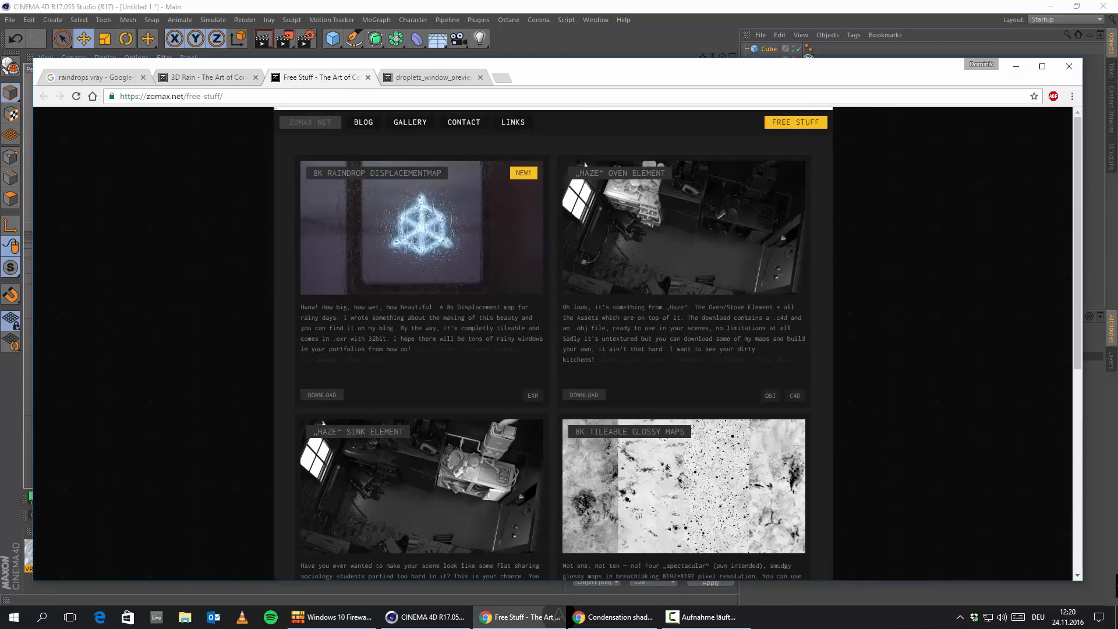
pyautogui.click(437, 279)
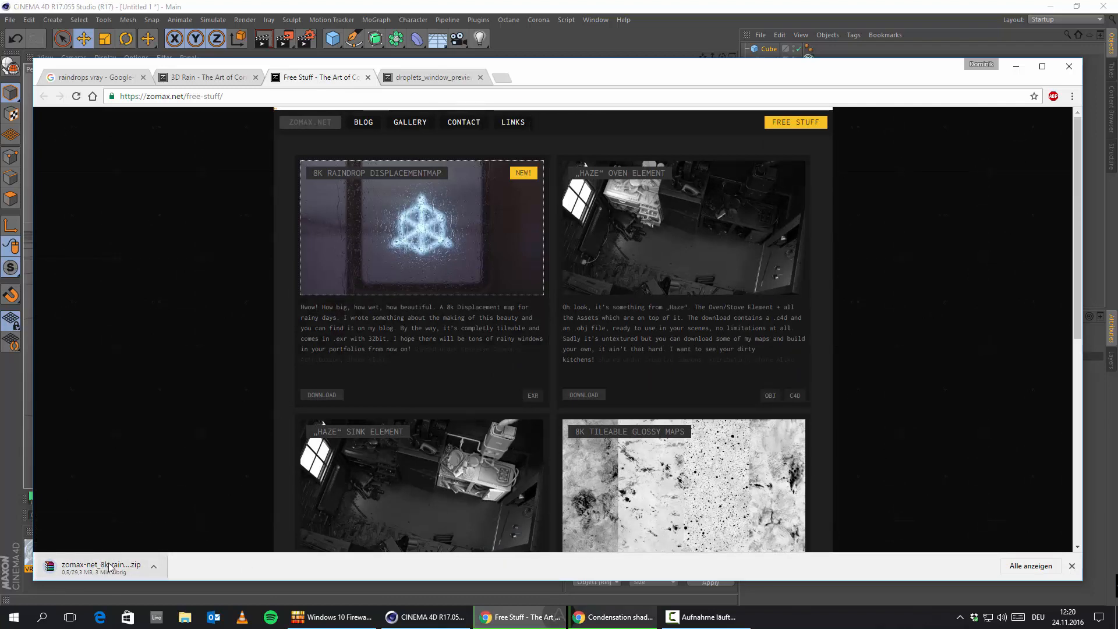
pyautogui.click(1019, 68)
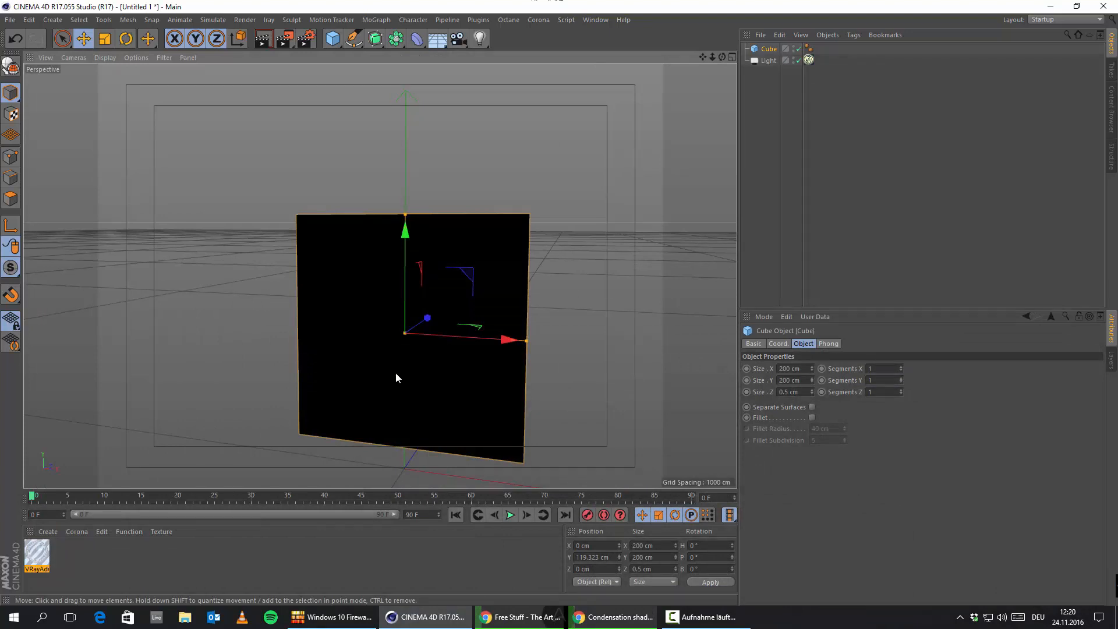
# Apply the VRayAdvancedMaterial glass to the thin pane and render the perspective view
pyautogui.keyDown('alt'); pyautogui.moveTo(395, 379); pyautogui.dragTo(429, 377); pyautogui.keyUp('alt')
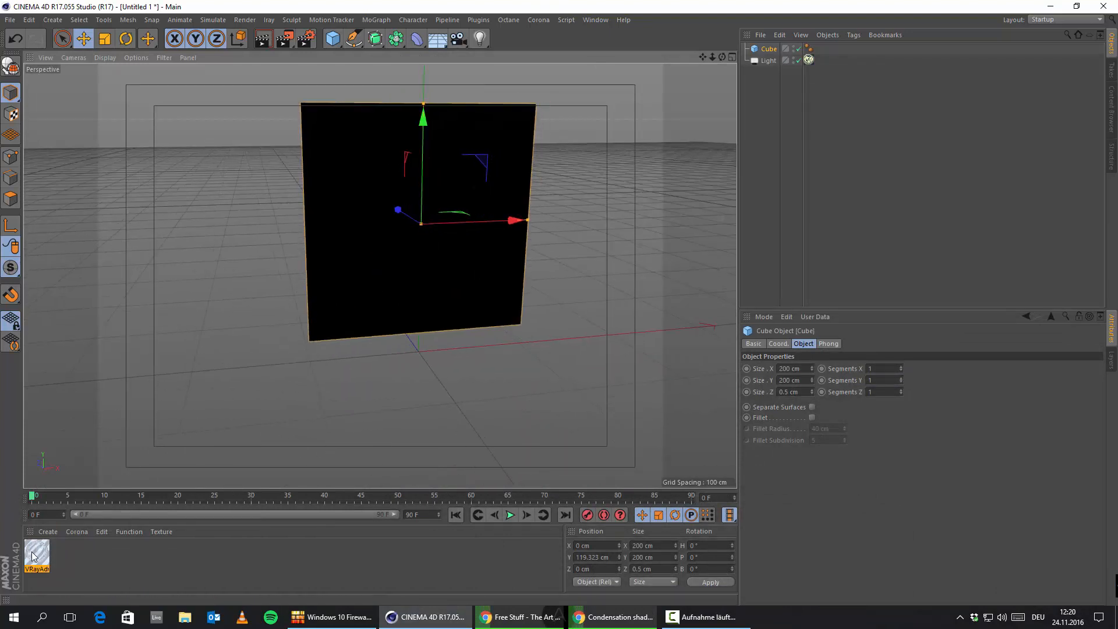
pyautogui.moveTo(32, 556); pyautogui.dragTo(376, 197)
pyautogui.keyDown('alt'); pyautogui.moveTo(346, 330); pyautogui.dragTo(349, 402); pyautogui.keyUp('alt')
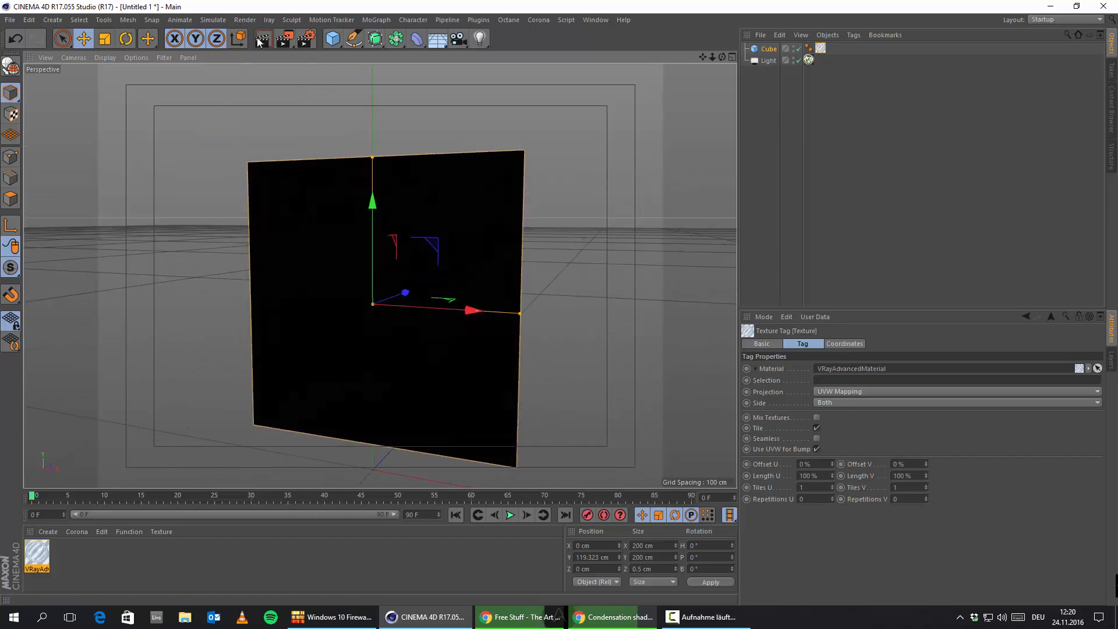
pyautogui.click(261, 40)
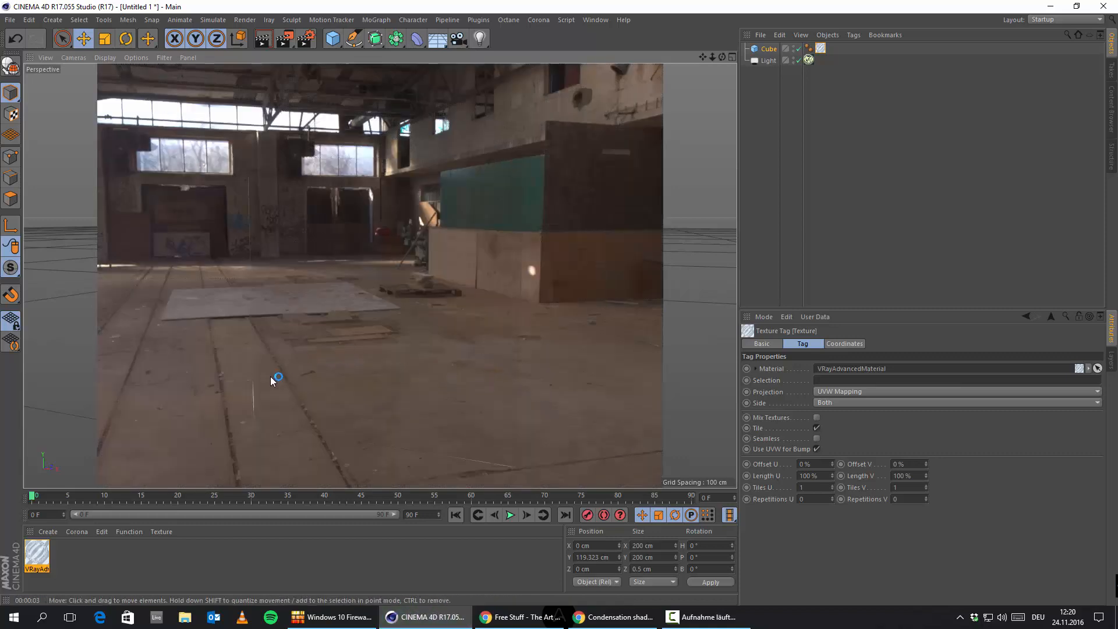
# Enable the Bump channel of the VRayAdvancedMaterial and load a Noise shader as its texture map
pyautogui.keyDown('alt'); pyautogui.moveTo(372, 361); pyautogui.dragTo(465, 362); pyautogui.keyUp('alt')
pyautogui.keyDown('alt'); pyautogui.moveTo(360, 357); pyautogui.dragTo(361, 334, button='middle'); pyautogui.keyUp('alt')
pyautogui.click(36, 554)
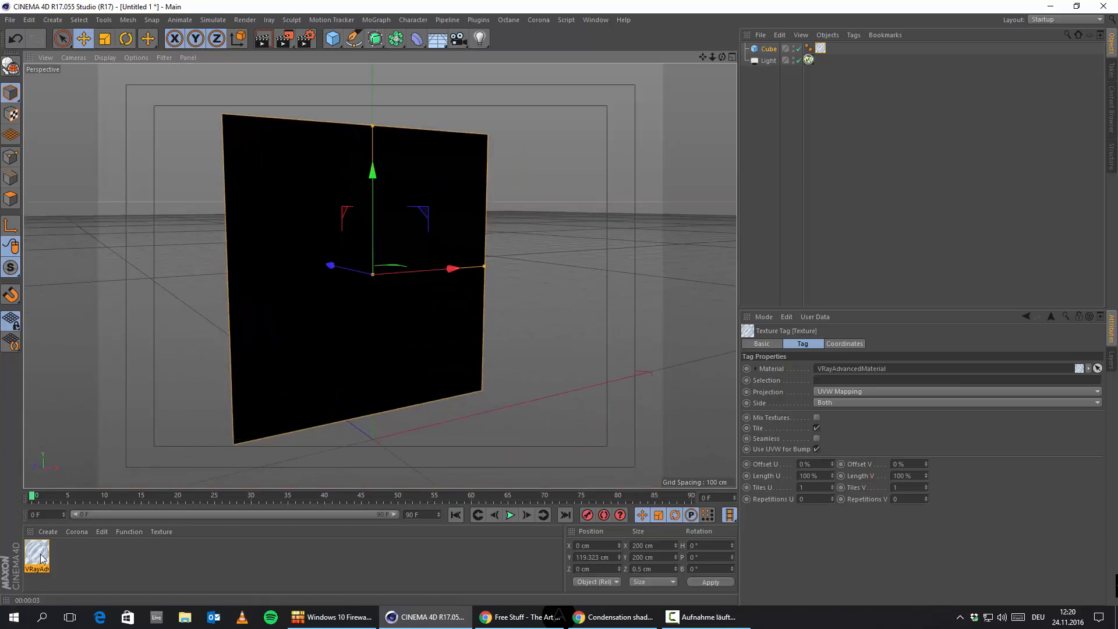
pyautogui.doubleClick(45, 545)
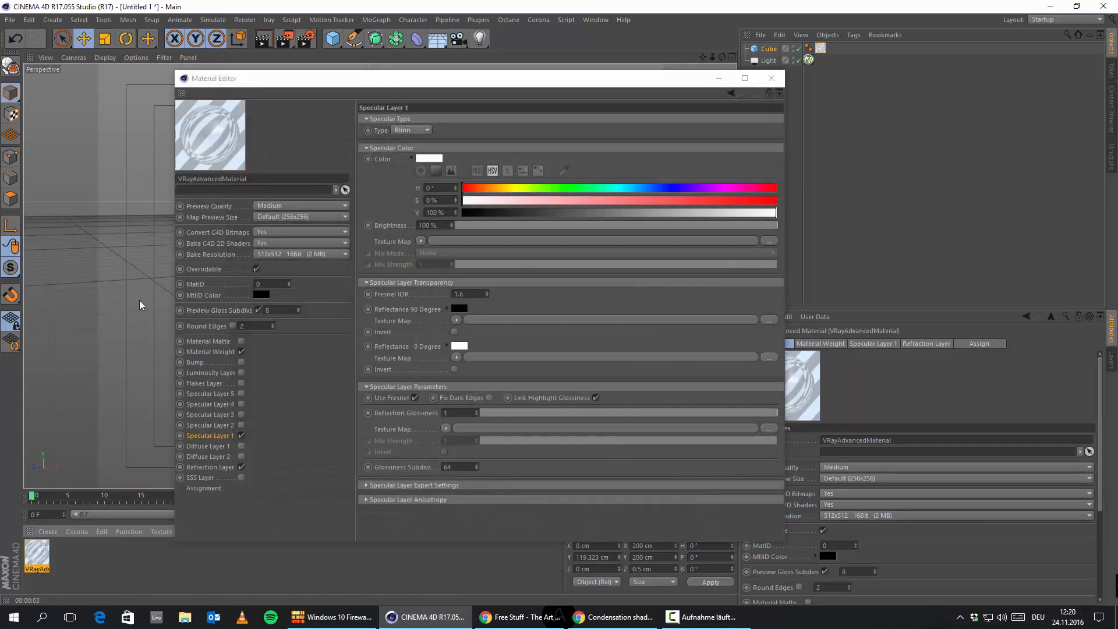
pyautogui.click(205, 361)
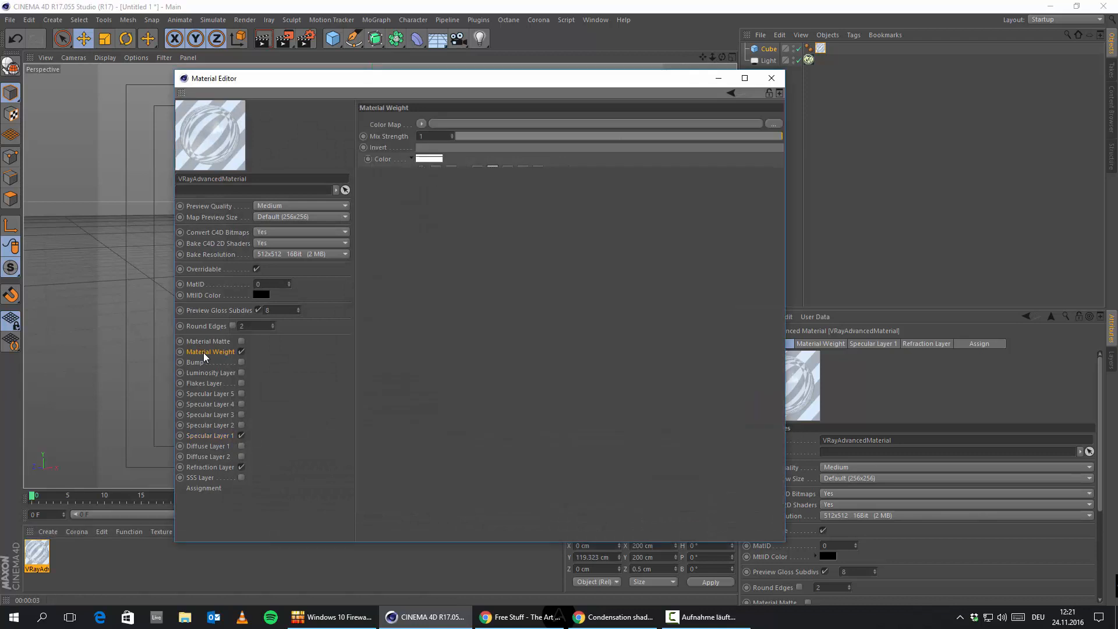
pyautogui.click(241, 362)
pyautogui.click(430, 134)
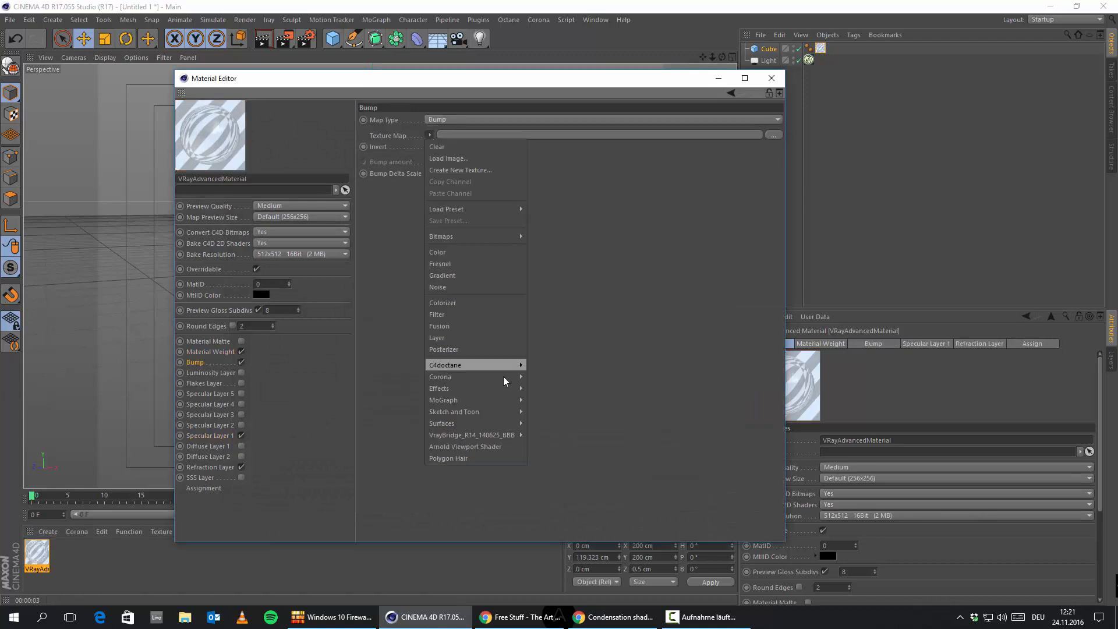
pyautogui.click(491, 287)
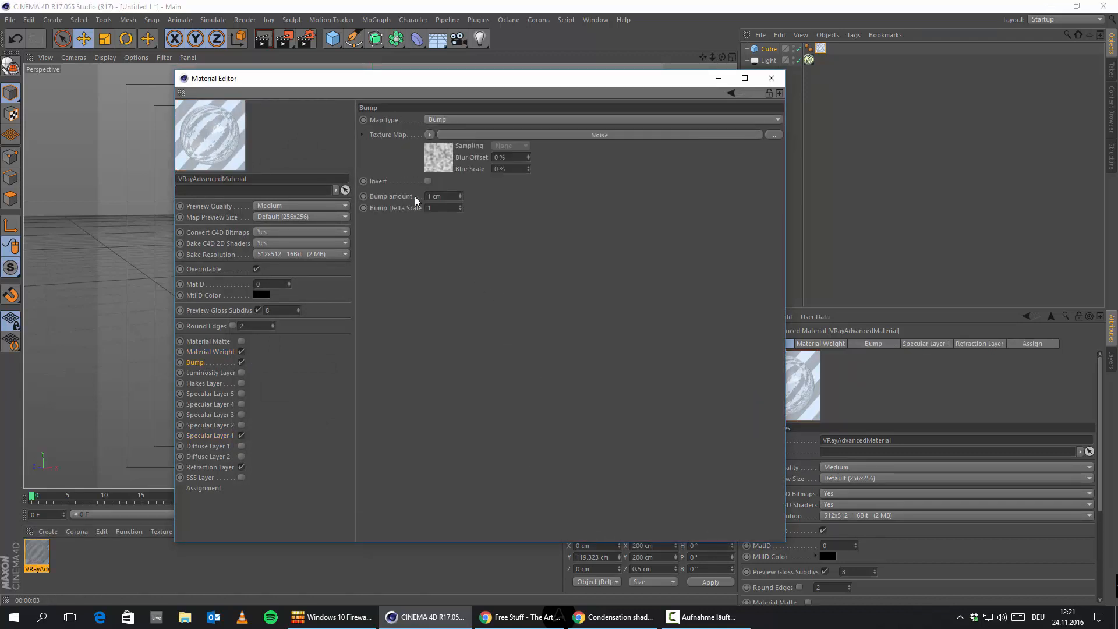
# Set the bump amount to 0.01 cm, close the material editor and render the perspective view
pyautogui.click(437, 196)
pyautogui.write('0')
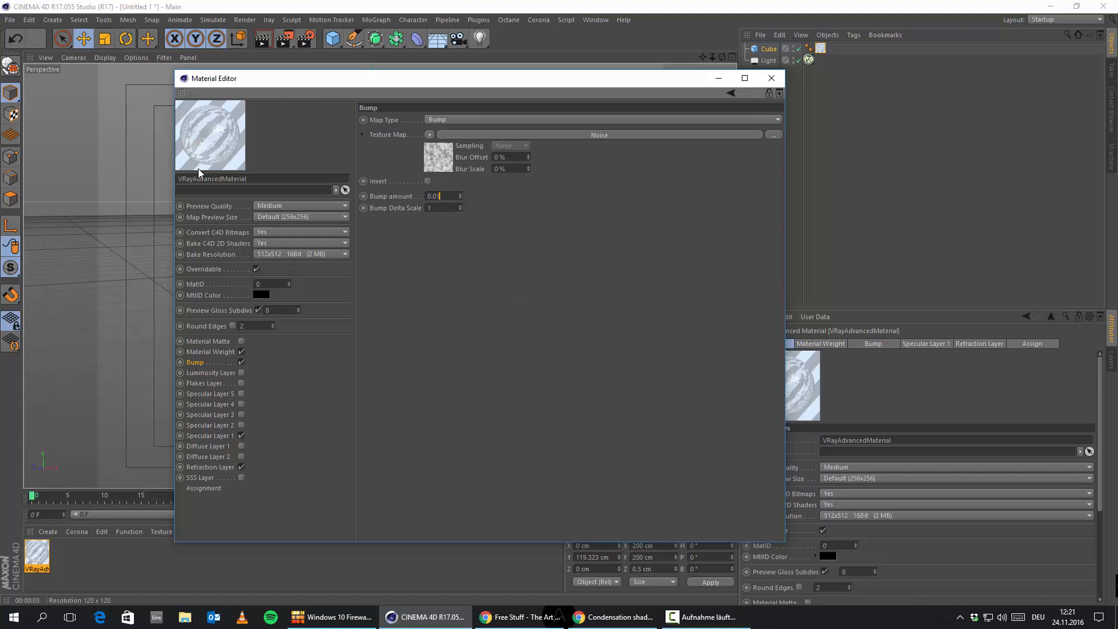
pyautogui.write('.01')
pyautogui.press('Return')
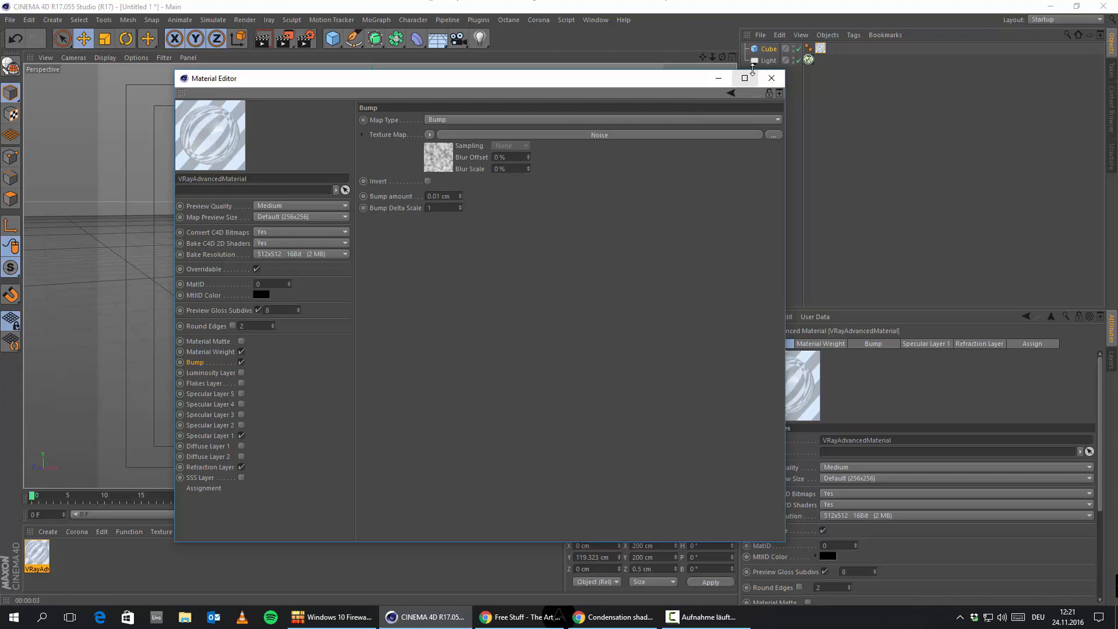
pyautogui.click(771, 78)
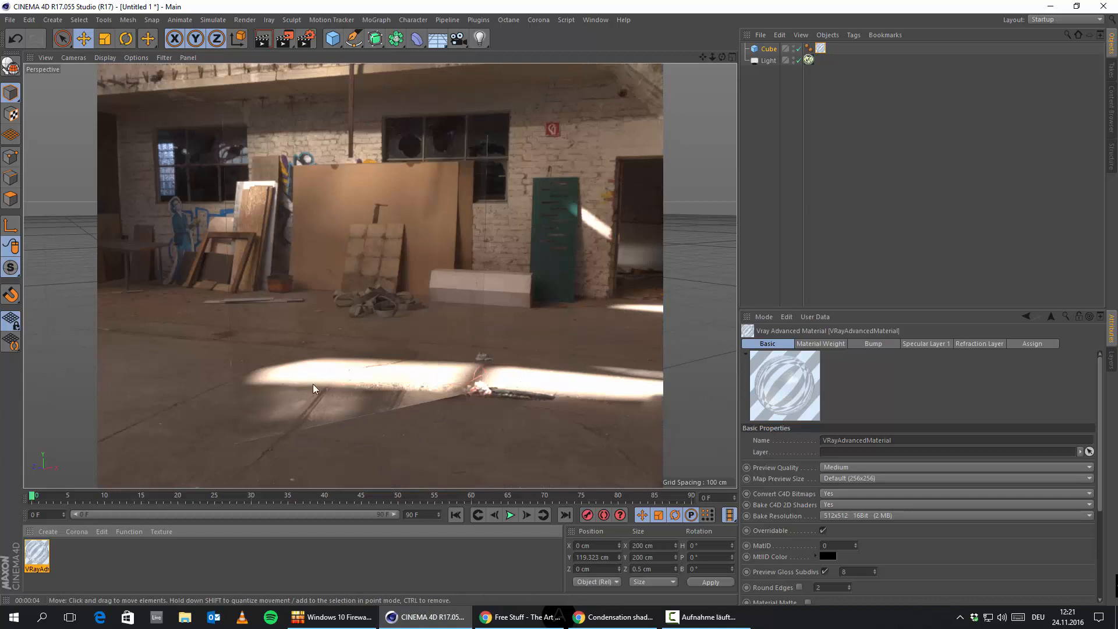
# Set the pane cube's Z size to 1 cm, render the perspective view and check the glass
pyautogui.click(768, 48)
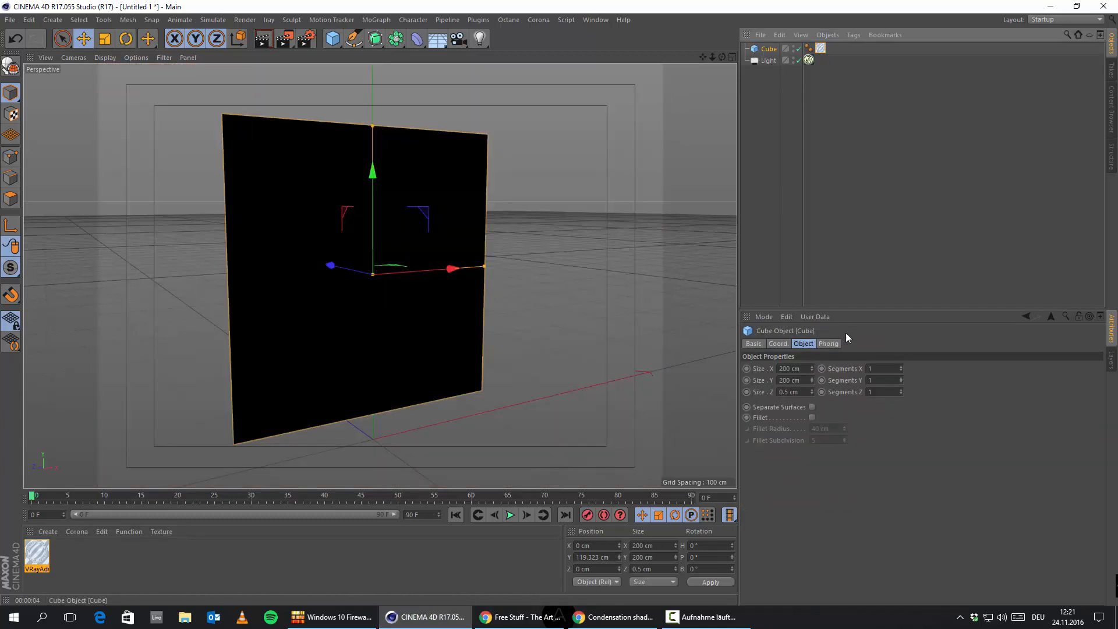
pyautogui.moveTo(790, 392); pyautogui.dragTo(563, 324)
pyautogui.write('1')
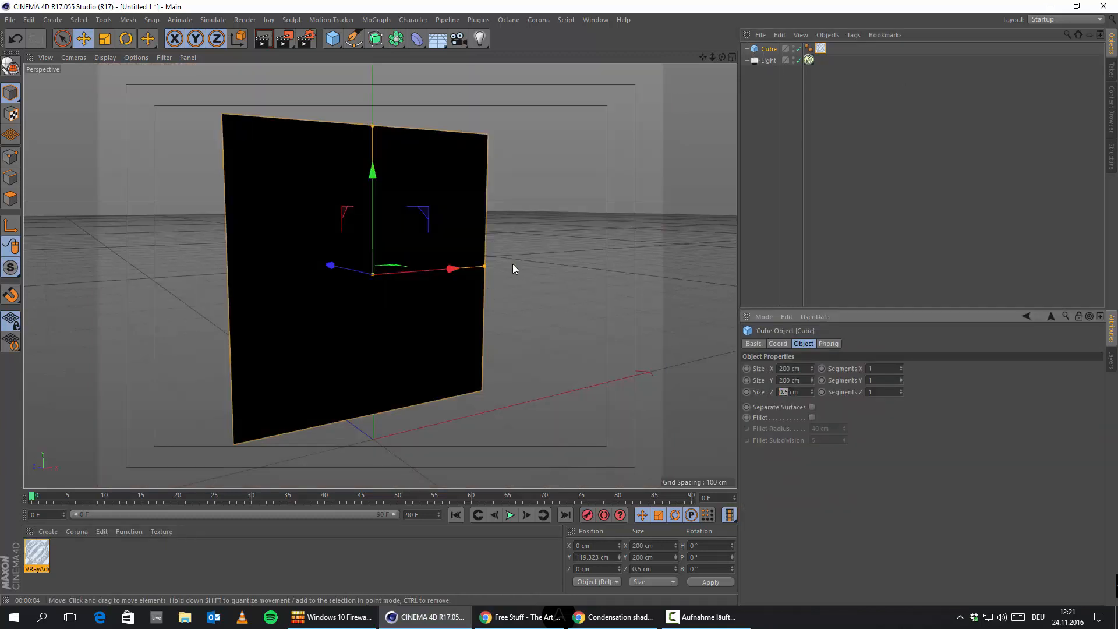
pyautogui.press('Return')
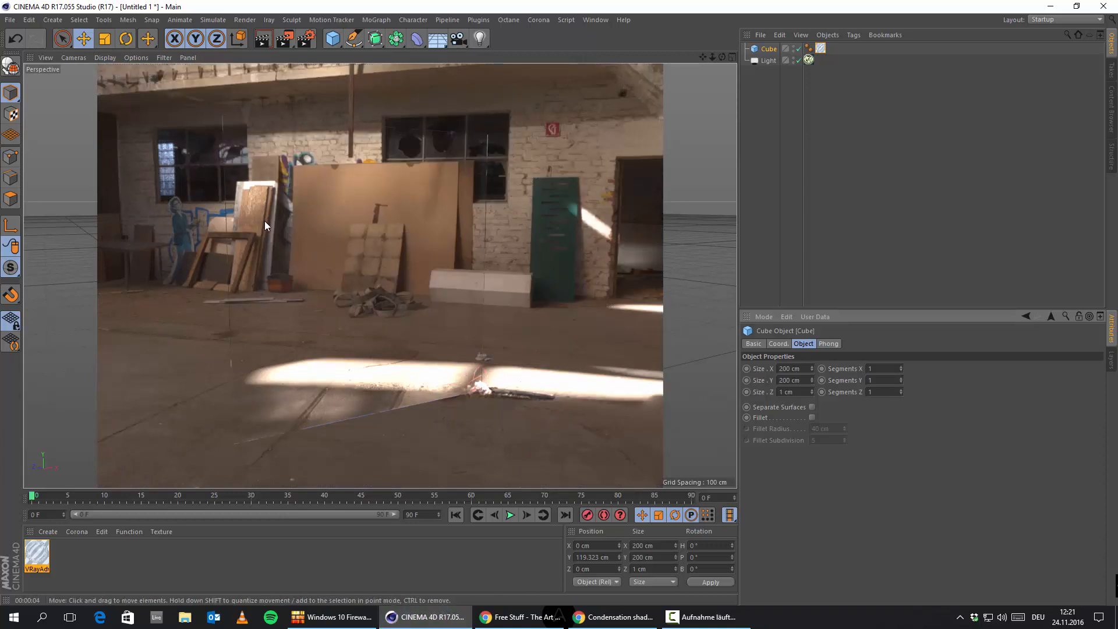
pyautogui.scroll(2, 277, 344)
pyautogui.scroll(-3, 394, 251)
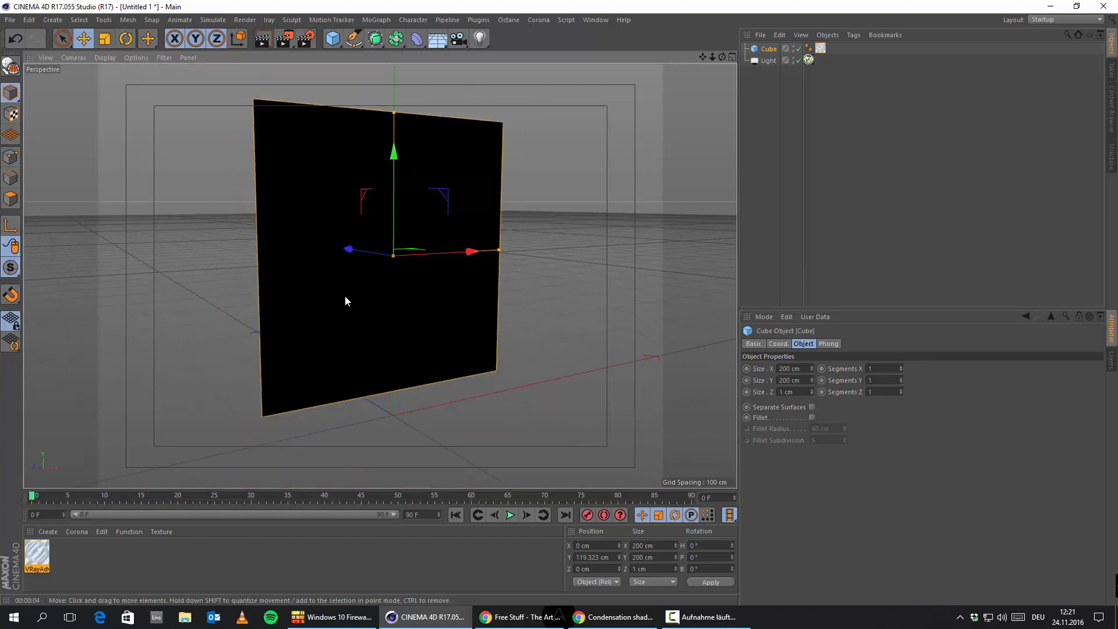
# Create a second VRayAdvancedMaterial for the raindrops and open it for editing
pyautogui.click(149, 575)
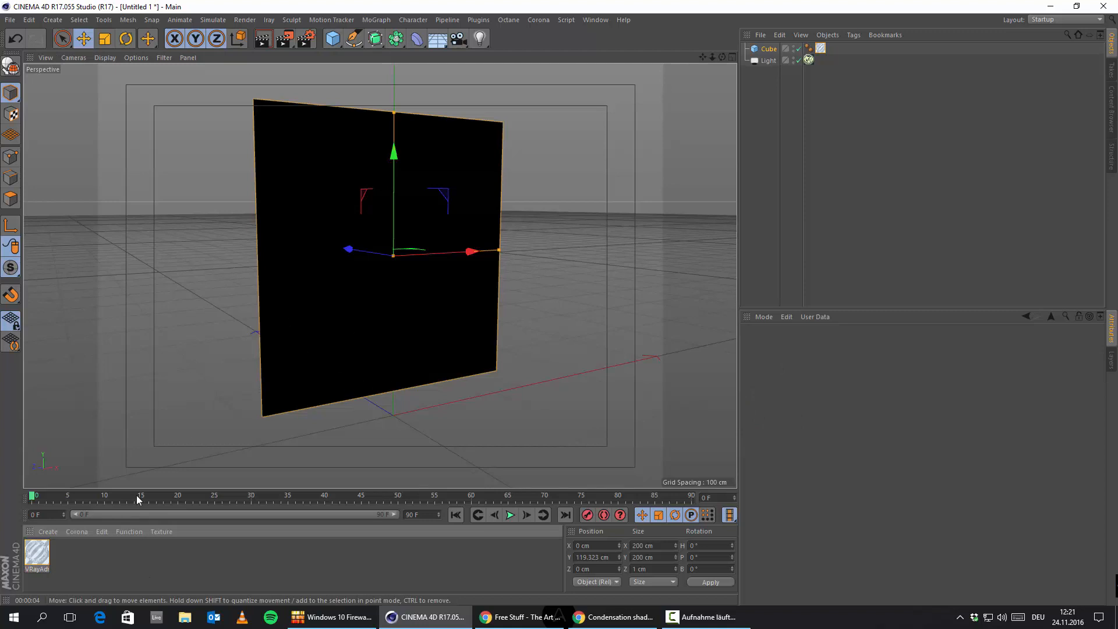
pyautogui.click(48, 532)
pyautogui.moveTo(85, 434)
pyautogui.moveTo(229, 411)
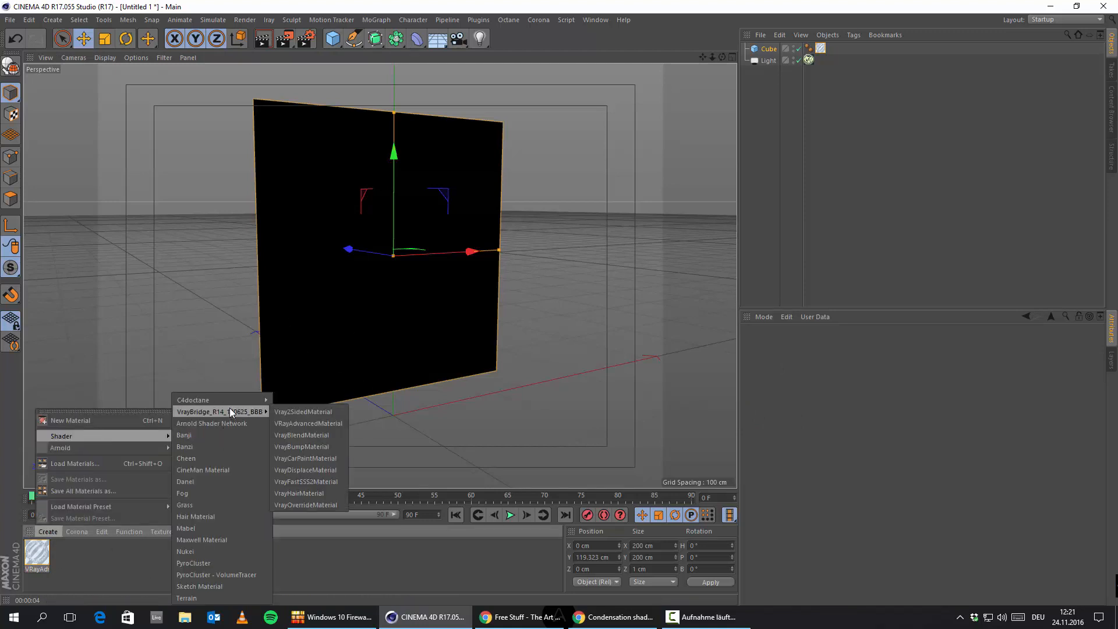
pyautogui.click(301, 424)
pyautogui.doubleClick(40, 552)
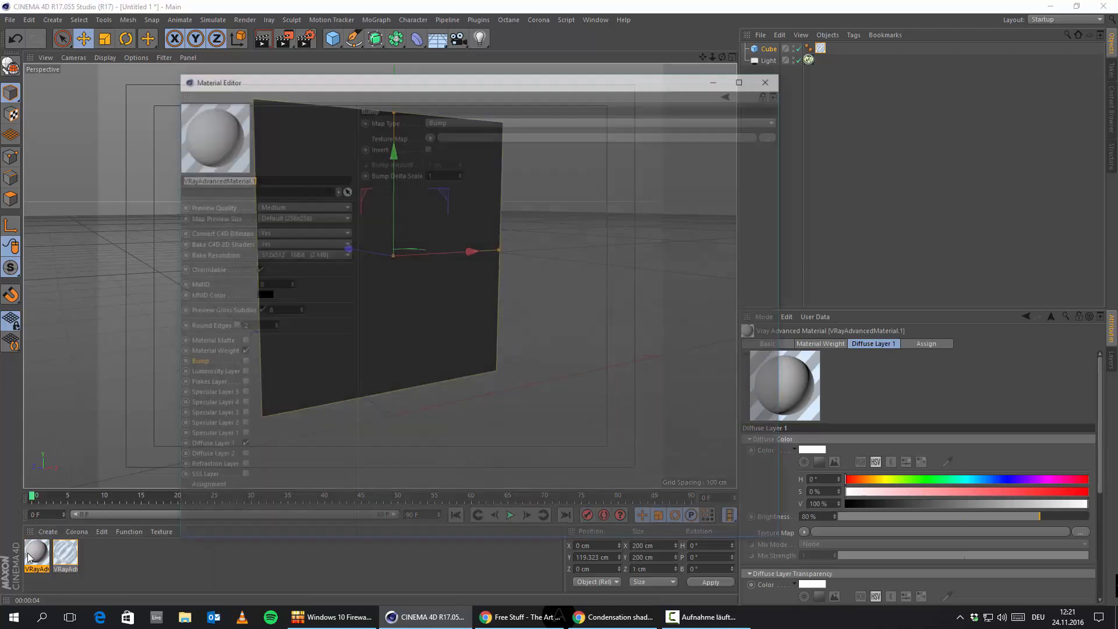
# Load zomax-net_raindrop_displacement-32bit.exr as Diffuse Layer 1's texture map without a project copy, and copy that channel
pyautogui.click(204, 446)
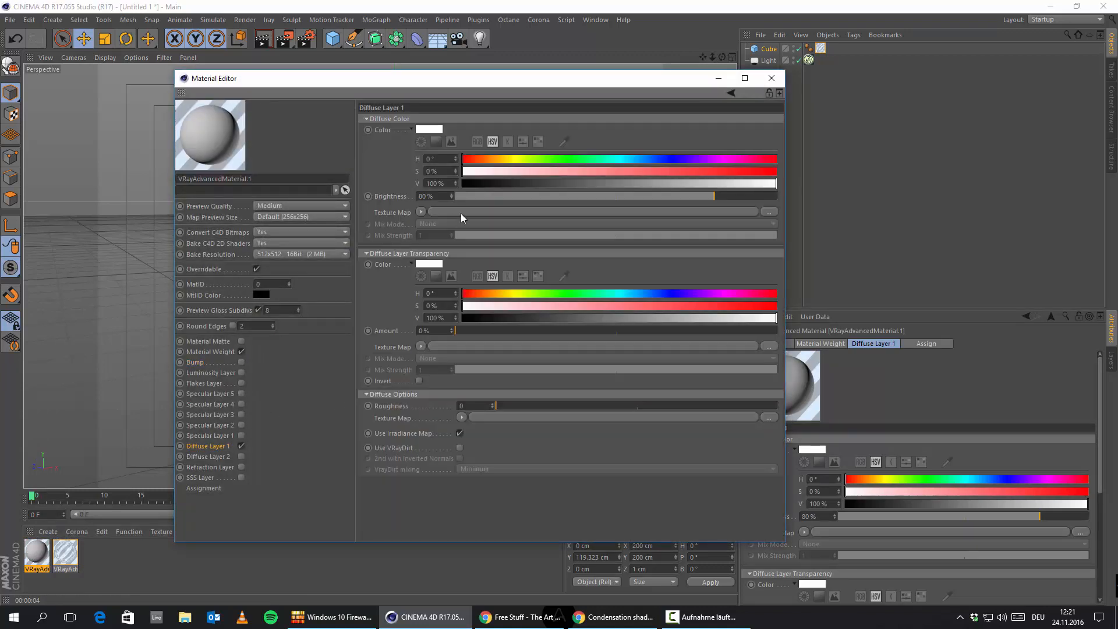
pyautogui.moveTo(487, 269); pyautogui.dragTo(423, 211)
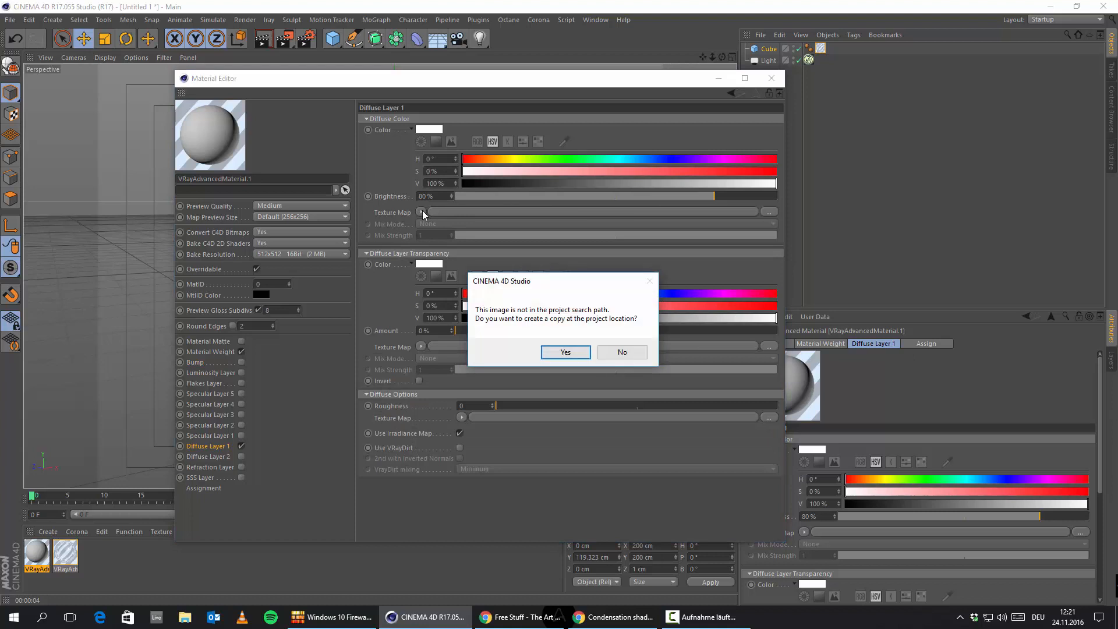
pyautogui.click(622, 352)
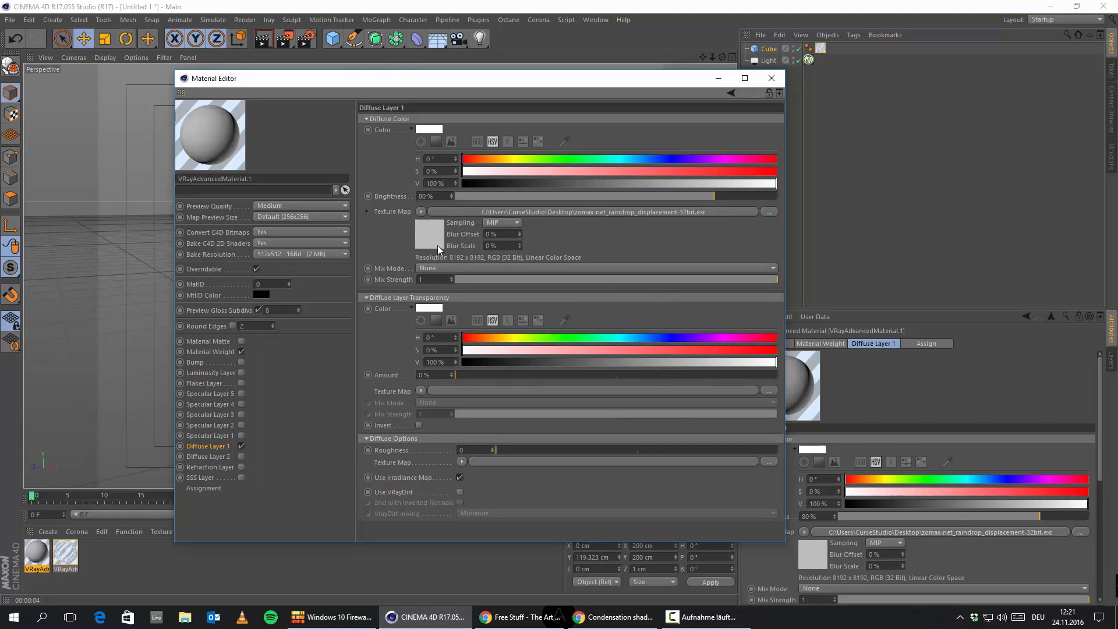
pyautogui.click(421, 212)
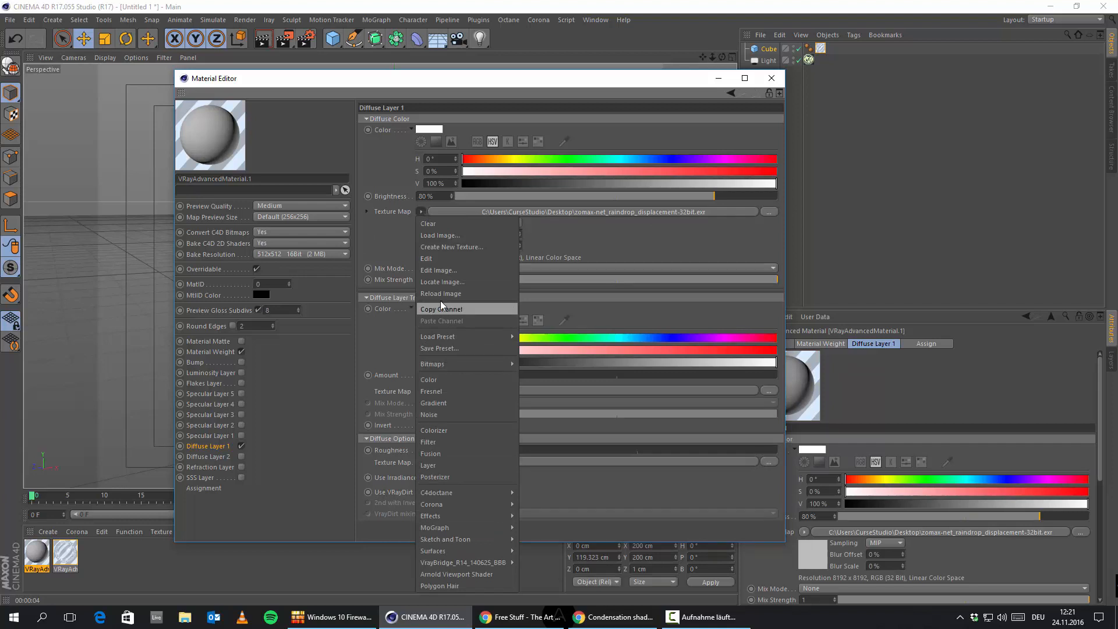
pyautogui.click(404, 239)
pyautogui.click(422, 213)
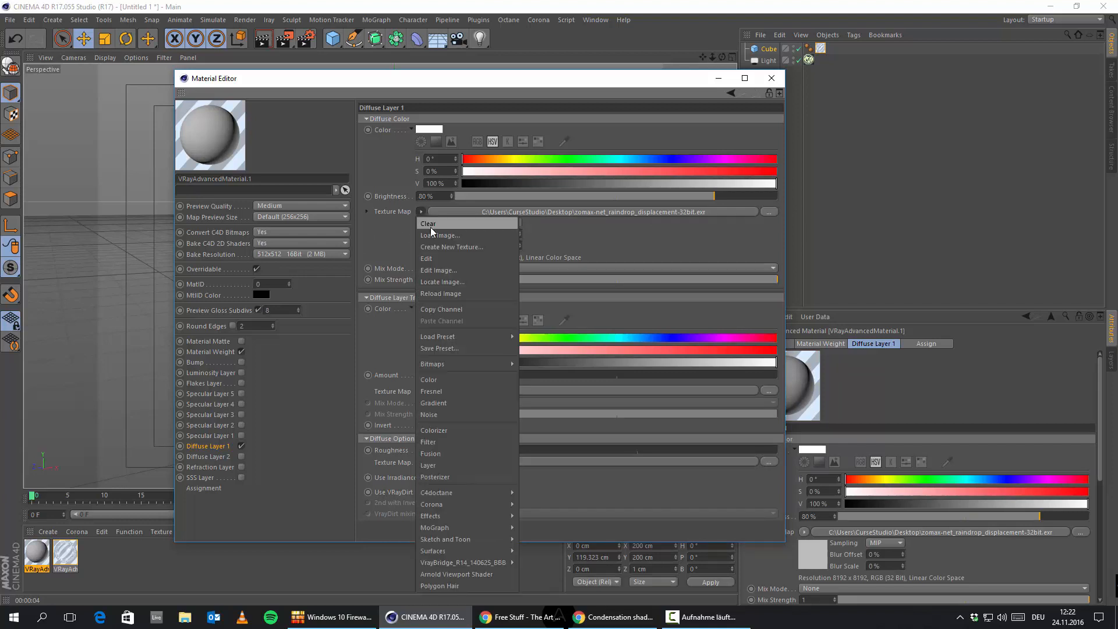
pyautogui.click(466, 309)
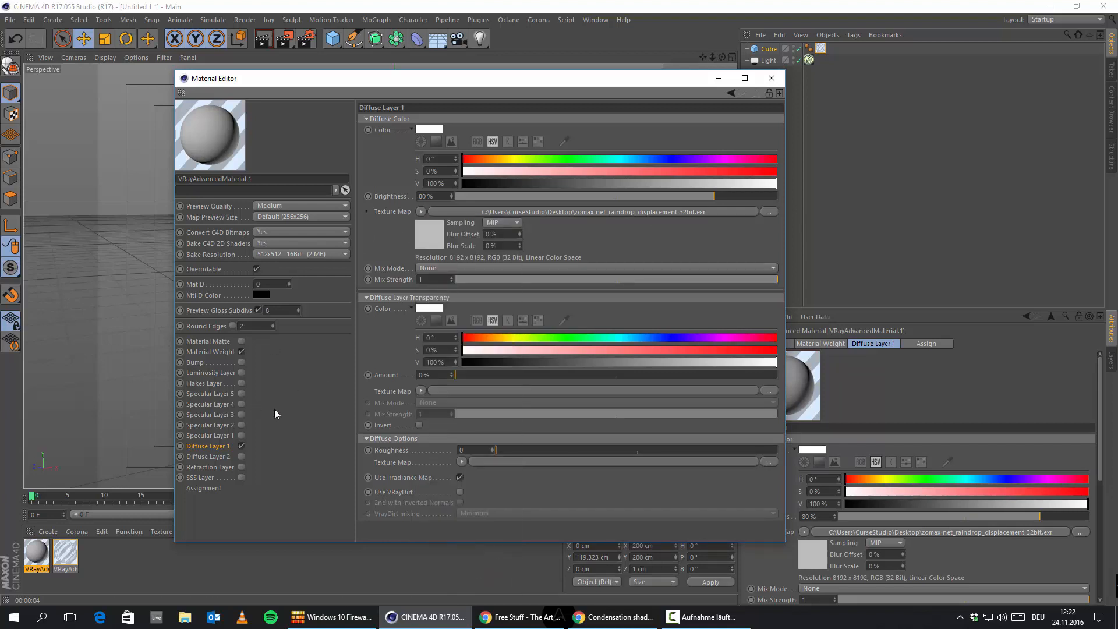
# Disable Diffuse Layer 1 and paste the copied raindrop map as the Material Weight color map
pyautogui.click(241, 446)
pyautogui.click(213, 352)
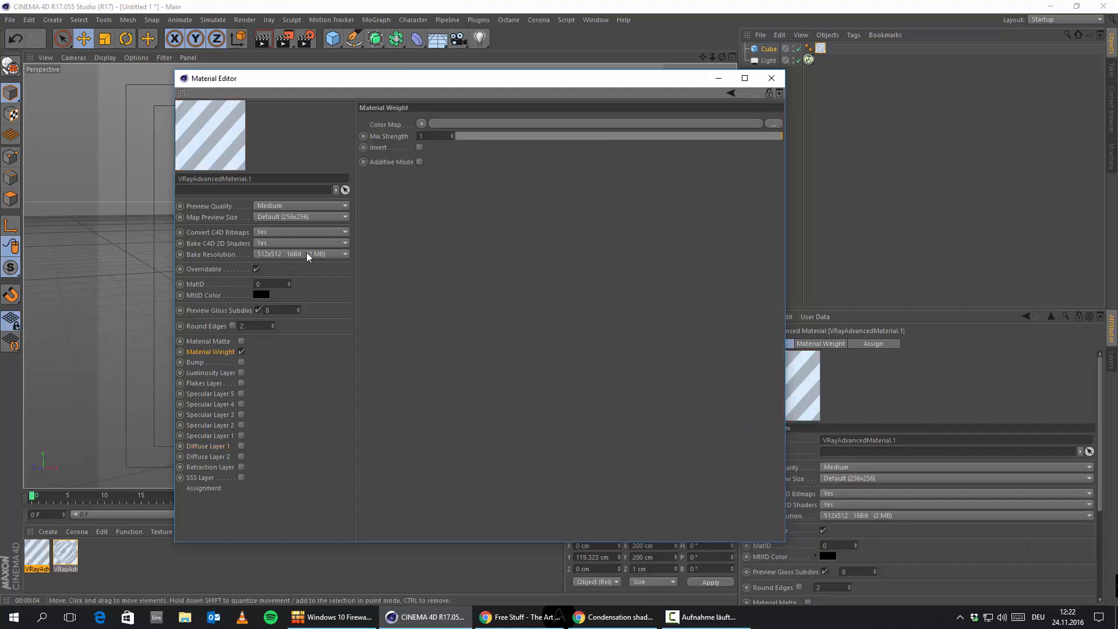
pyautogui.click(422, 124)
pyautogui.click(453, 183)
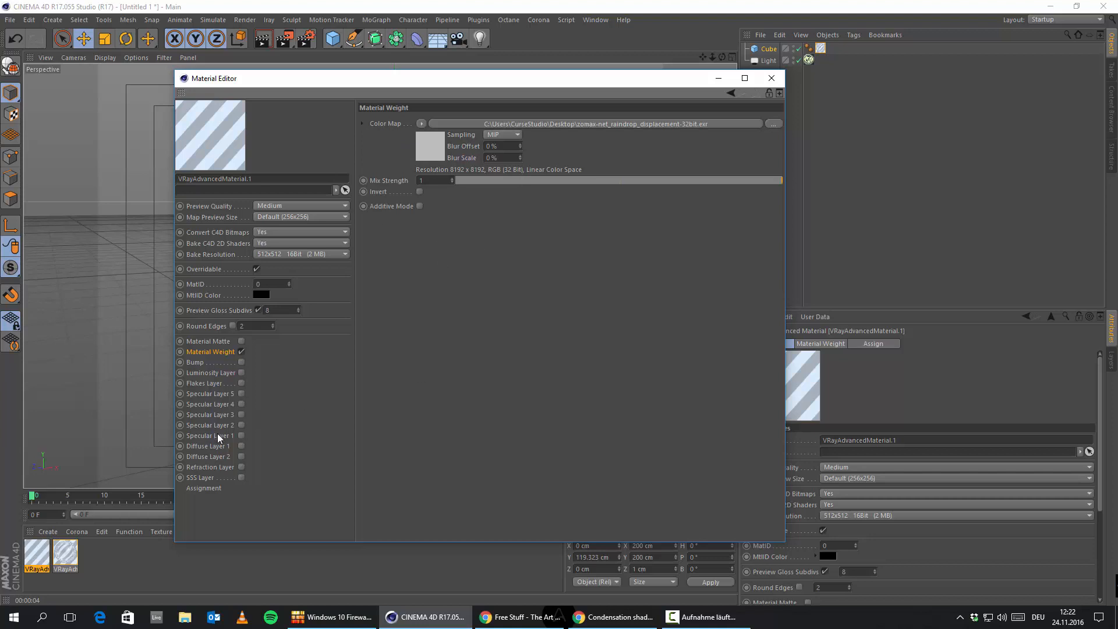
# Enable Refraction Layer and Specular Layer 1 with both IOR values at 1.33, review the specular settings and close the material editor
pyautogui.click(211, 467)
pyautogui.click(241, 467)
pyautogui.click(241, 436)
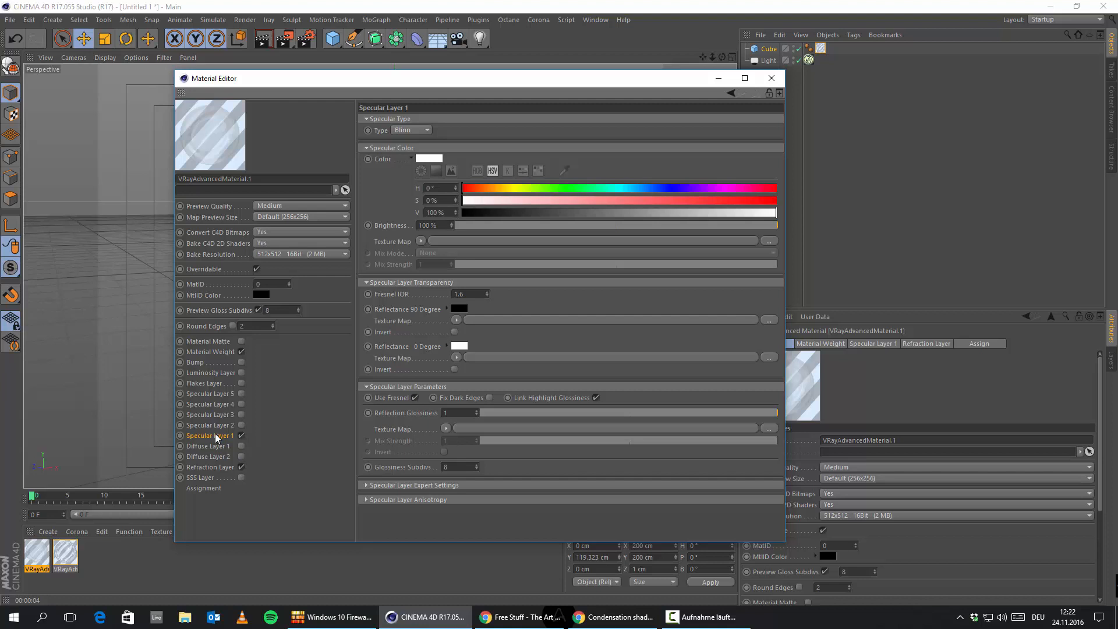
pyautogui.click(472, 294)
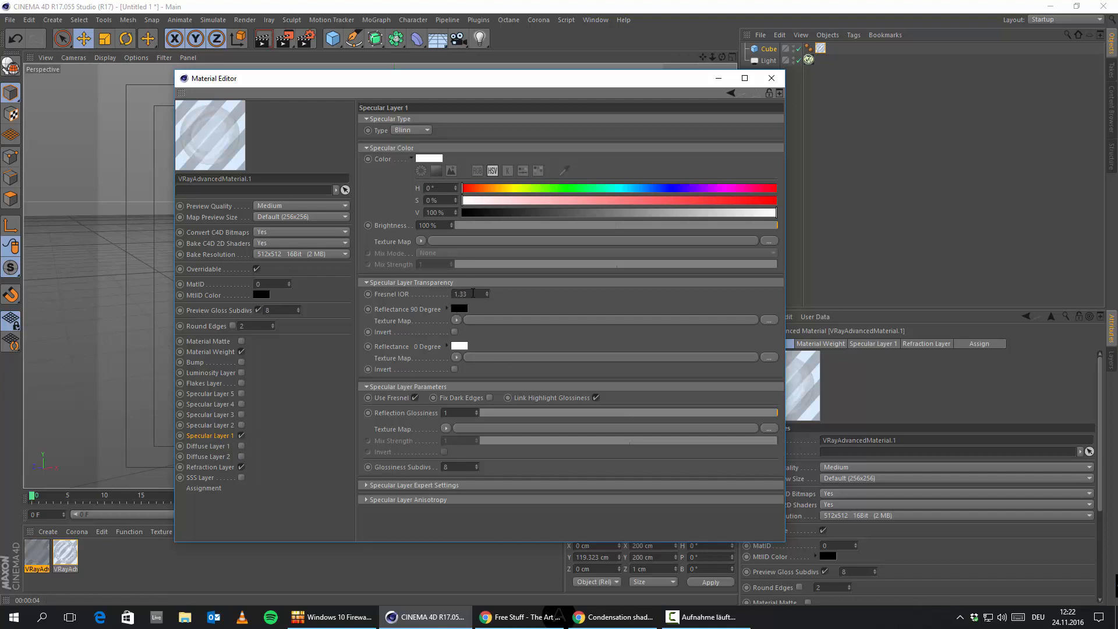
pyautogui.click(220, 470)
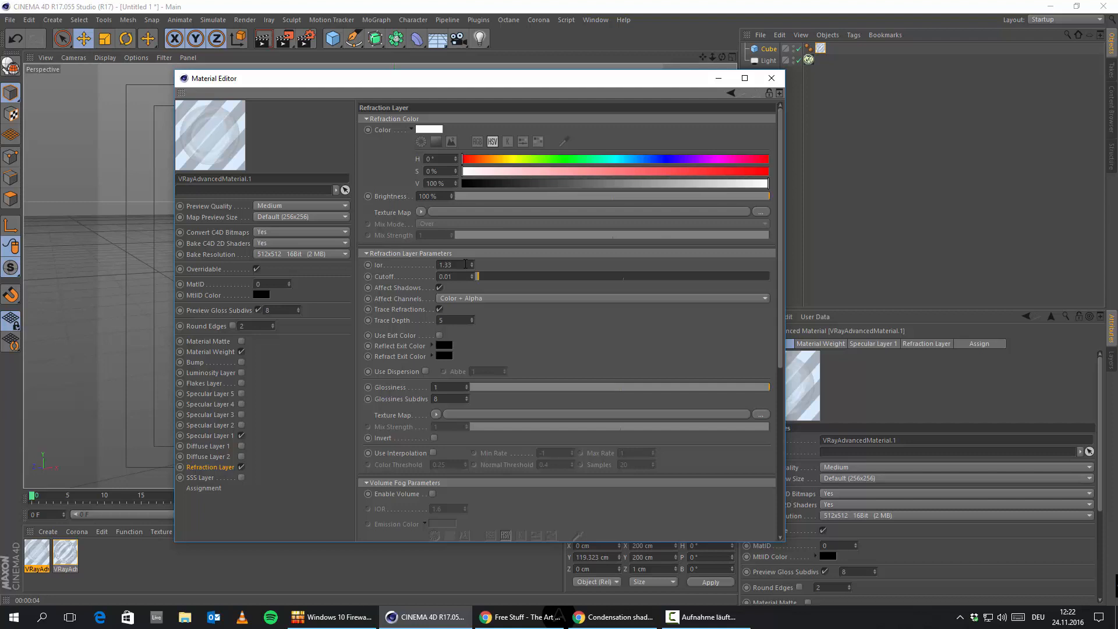
pyautogui.press('Return')
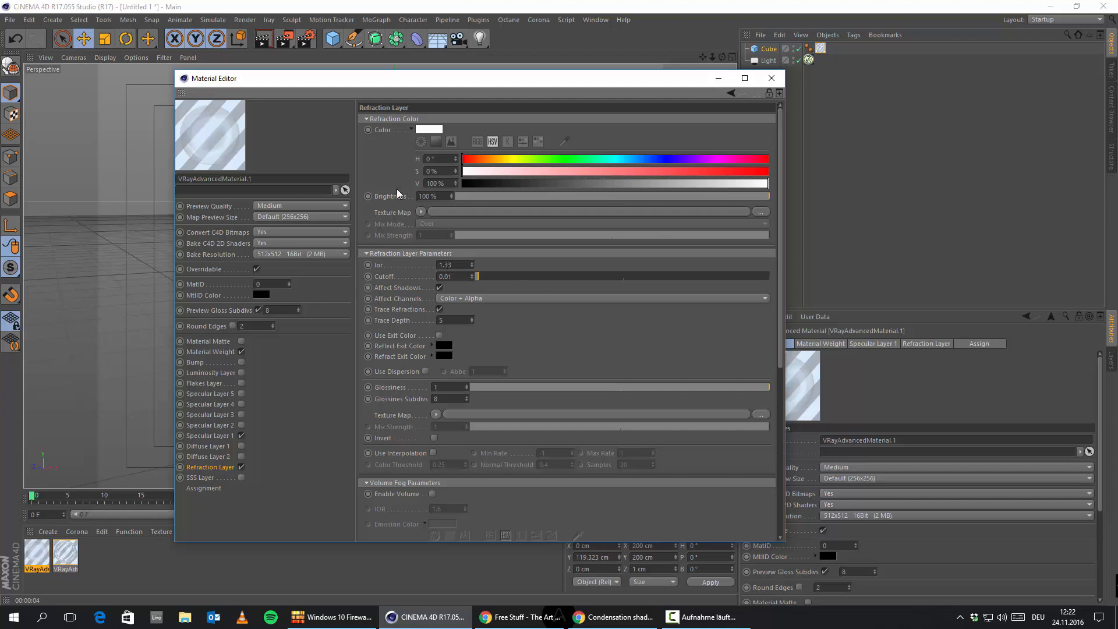
pyautogui.moveTo(426, 84); pyautogui.dragTo(529, 80)
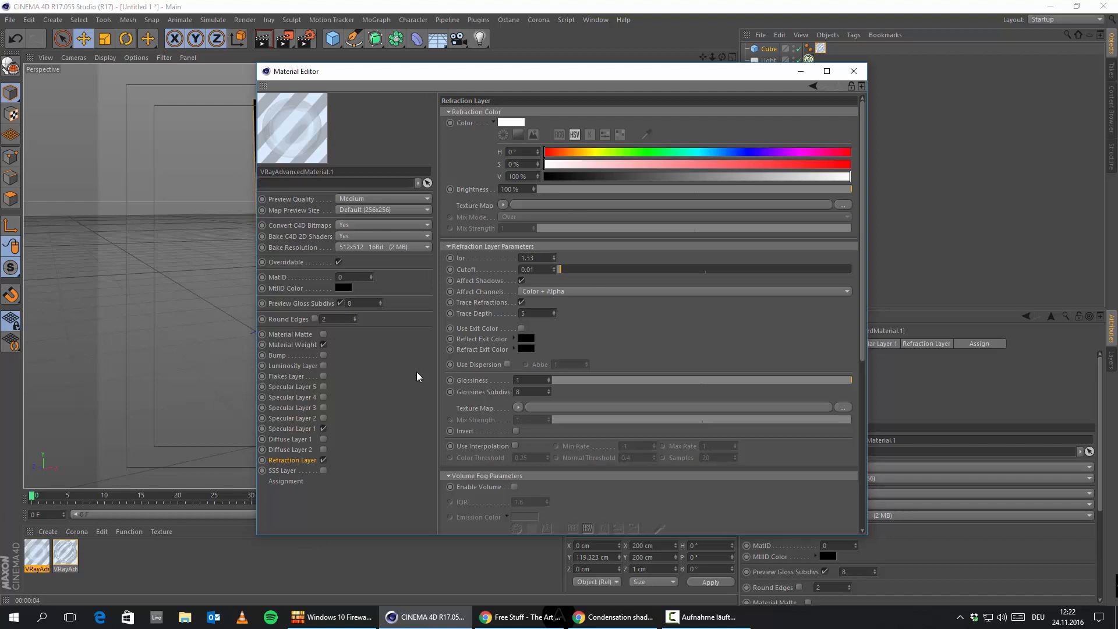
pyautogui.click(291, 429)
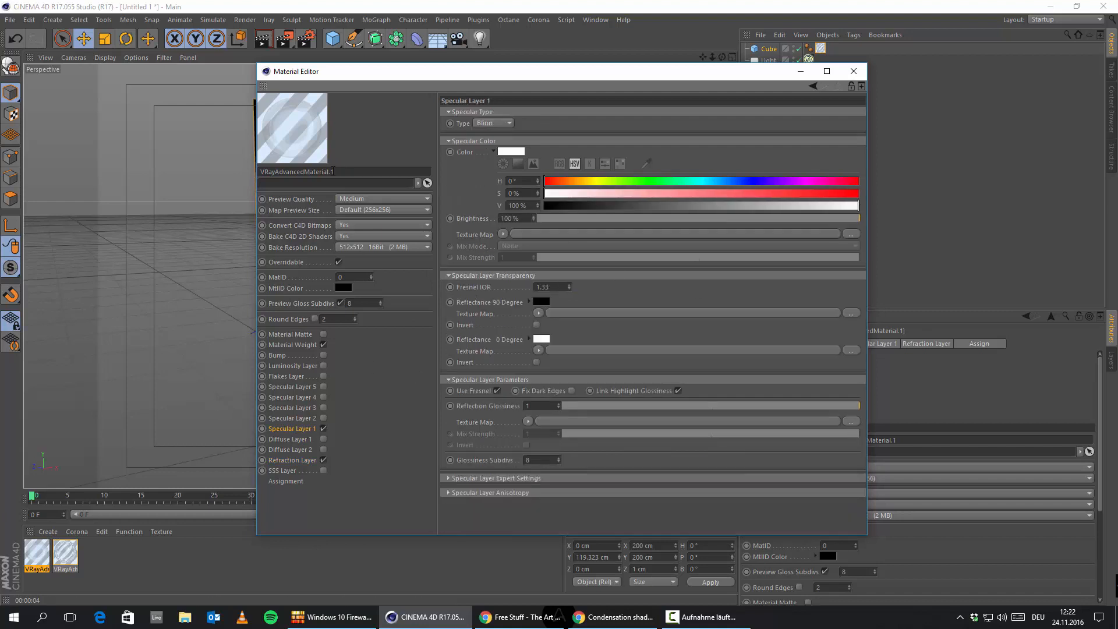
pyautogui.click(854, 71)
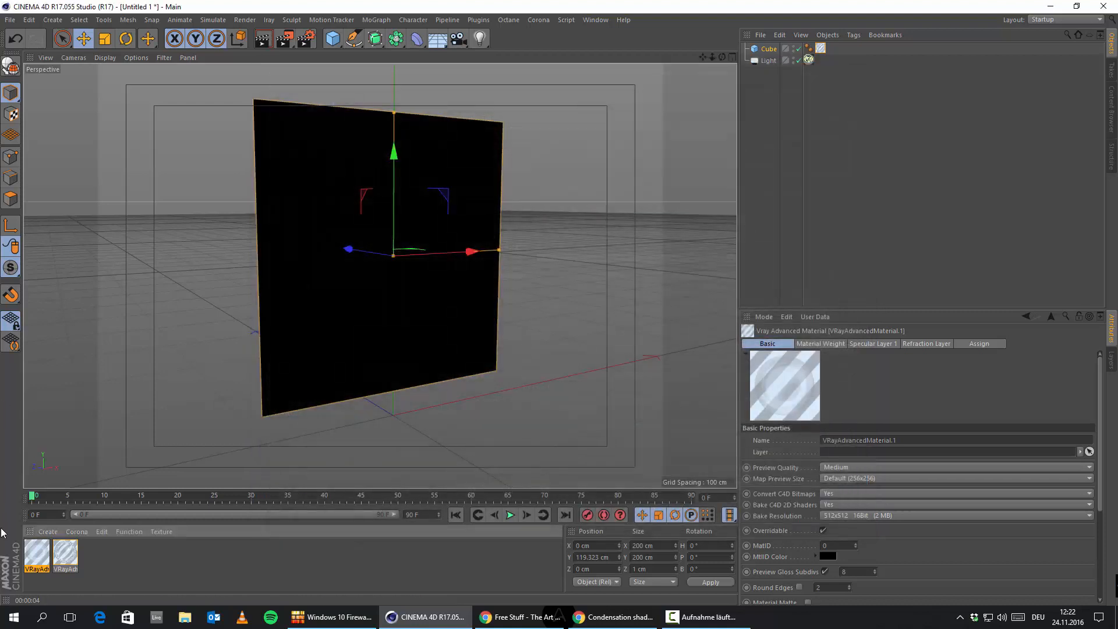
# Create a standard material with the raindrop displacement EXR as its Color texture, without a project copy, and minimize the material editor
pyautogui.doubleClick(141, 570)
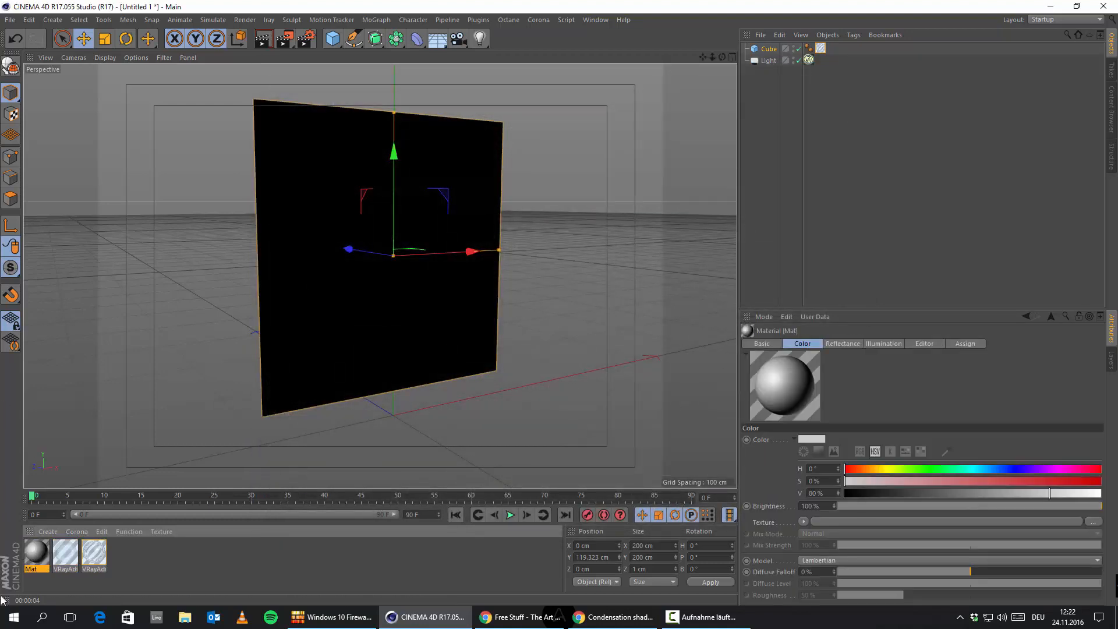
pyautogui.doubleClick(36, 553)
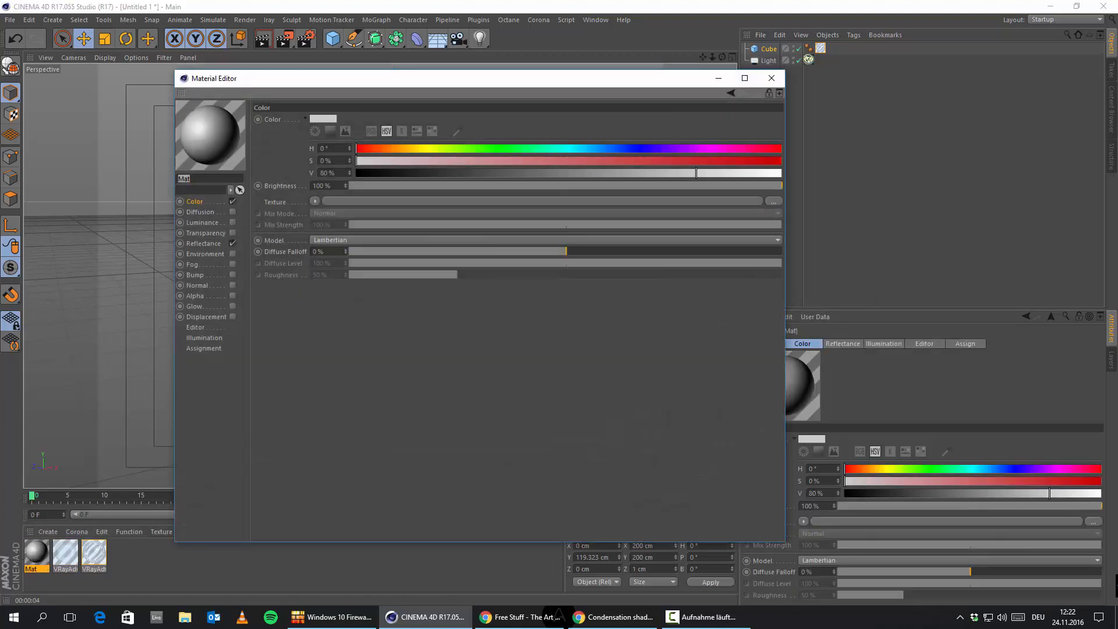
pyautogui.moveTo(1, 286); pyautogui.dragTo(317, 202)
pyautogui.click(614, 352)
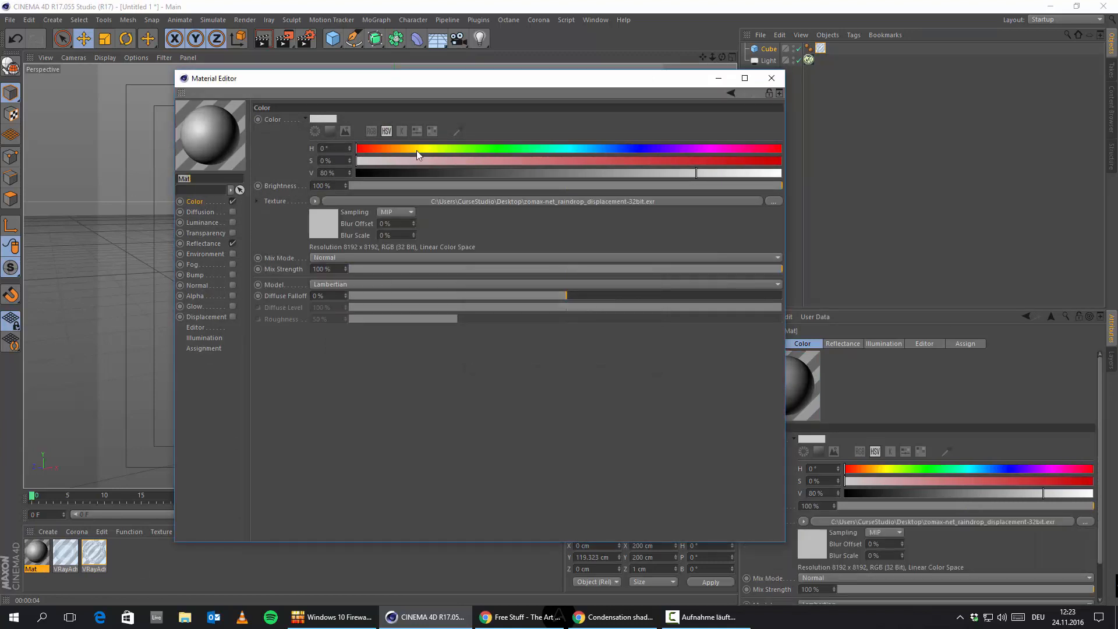
pyautogui.click(716, 81)
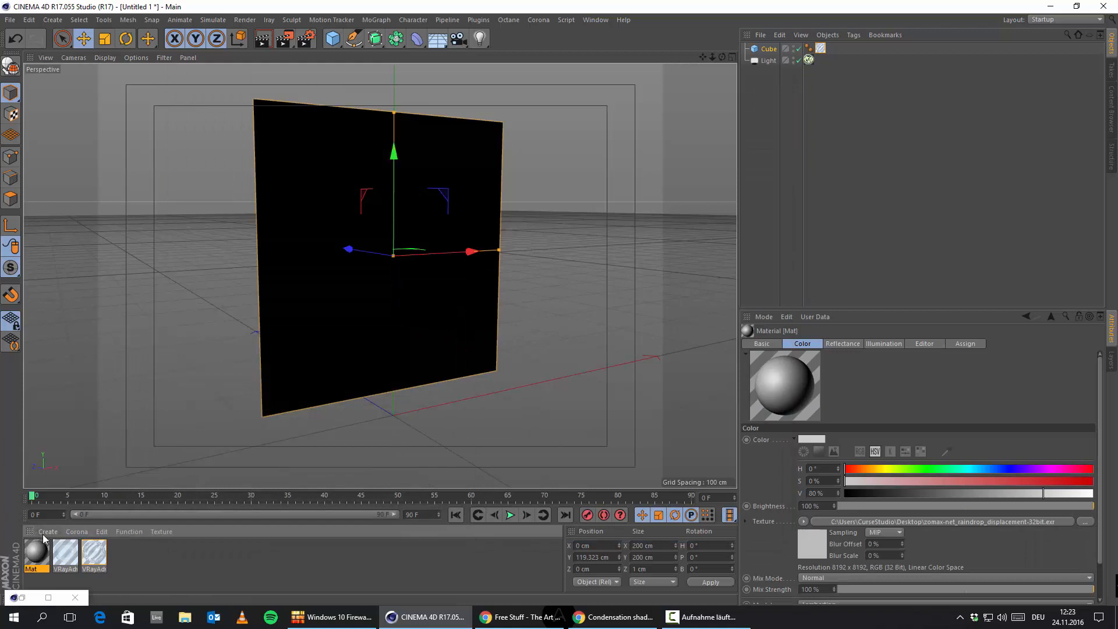
# Replace the pane's glass material with the standard raindrop-textured material and inspect the pane up close in the viewport
pyautogui.moveTo(34, 553); pyautogui.dragTo(811, 50)
pyautogui.click(809, 50)
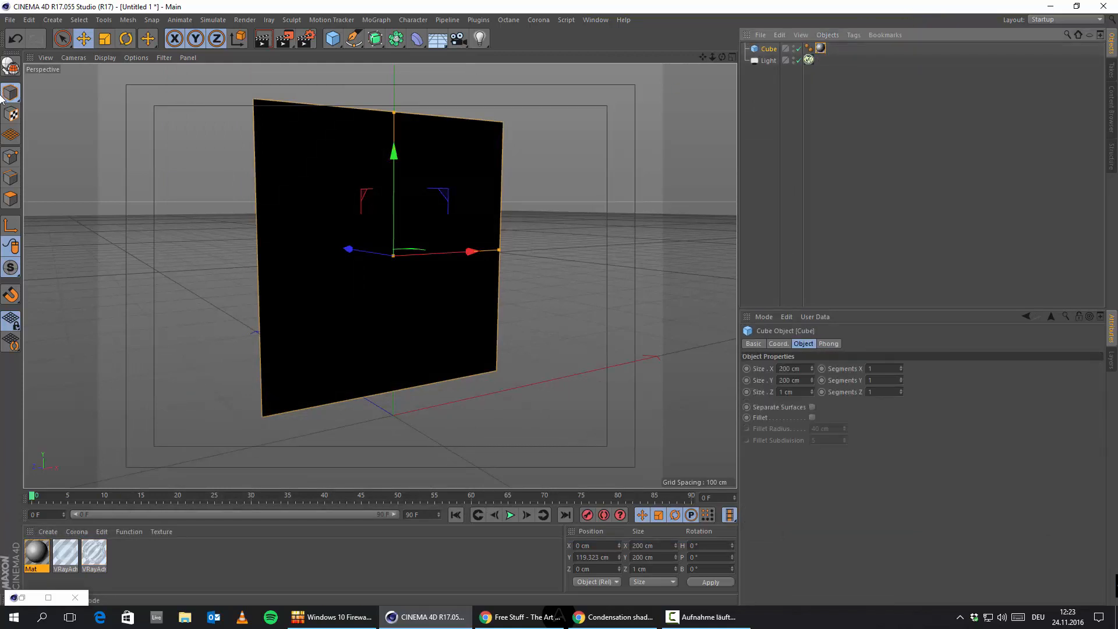
pyautogui.click(105, 57)
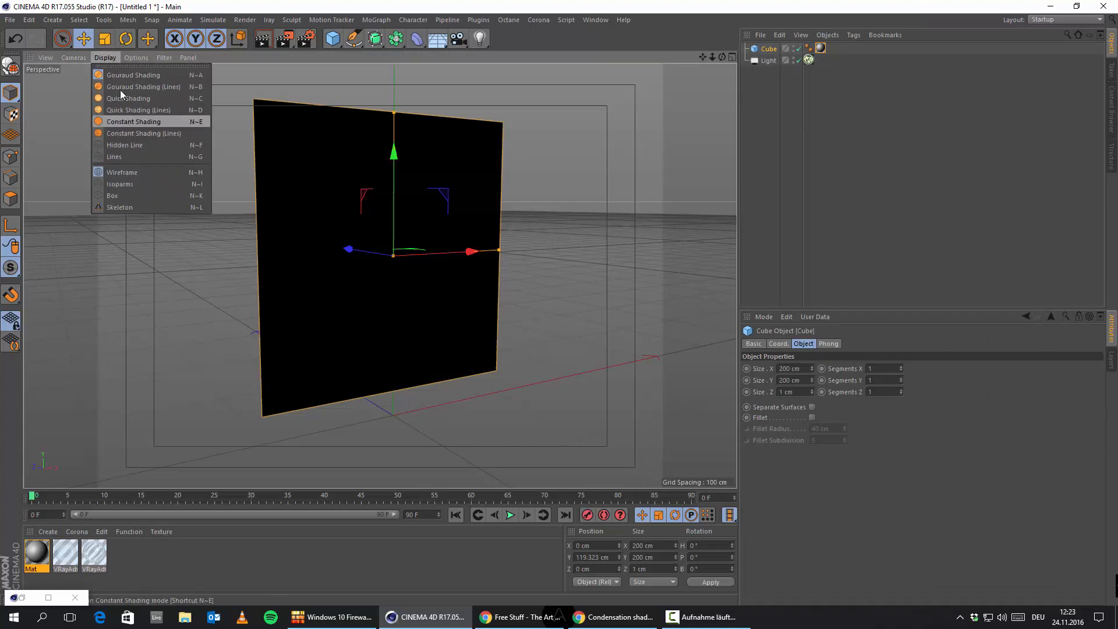
pyautogui.click(351, 45)
pyautogui.scroll(5, 366, 324)
pyautogui.keyDown('alt'); pyautogui.moveTo(367, 324); pyautogui.dragTo(424, 401); pyautogui.keyUp('alt')
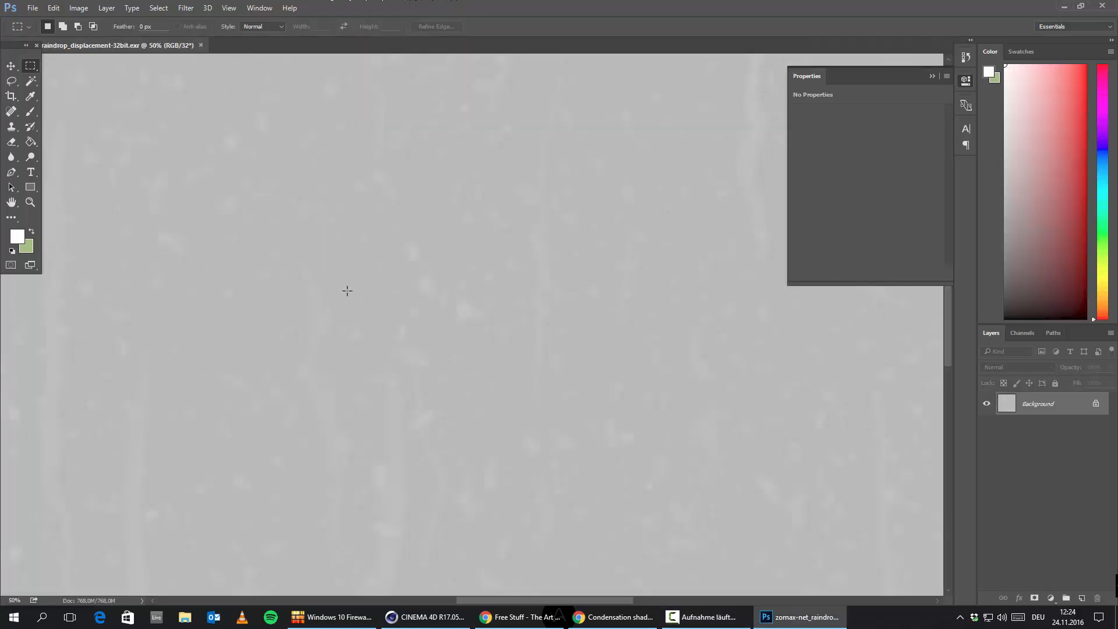
# Start saving the 32-bit raindrop map under a new location and browse to WORK (E:) > ZeroToHero > Become A 3D Artist
pyautogui.hotkey('ctrl', '0')
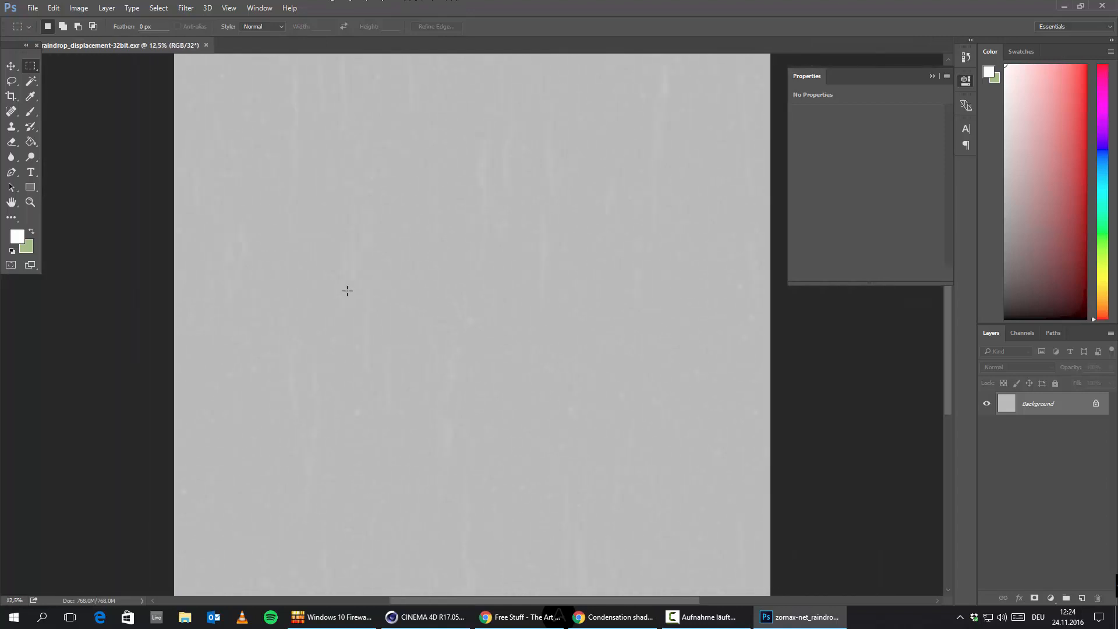
pyautogui.click(32, 8)
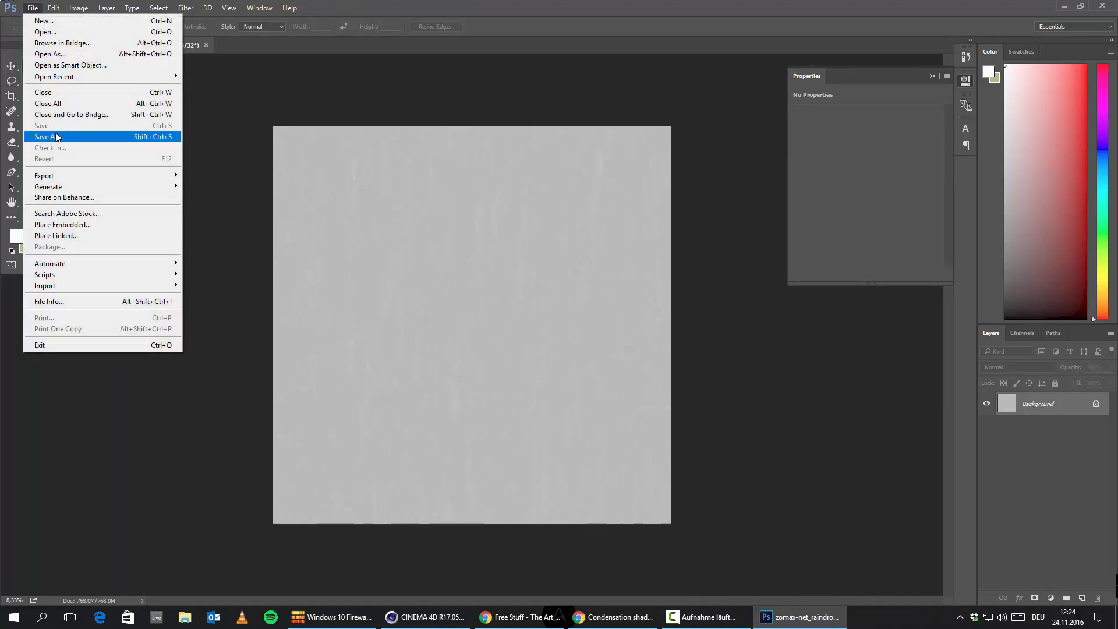
pyautogui.click(49, 137)
pyautogui.click(524, 125)
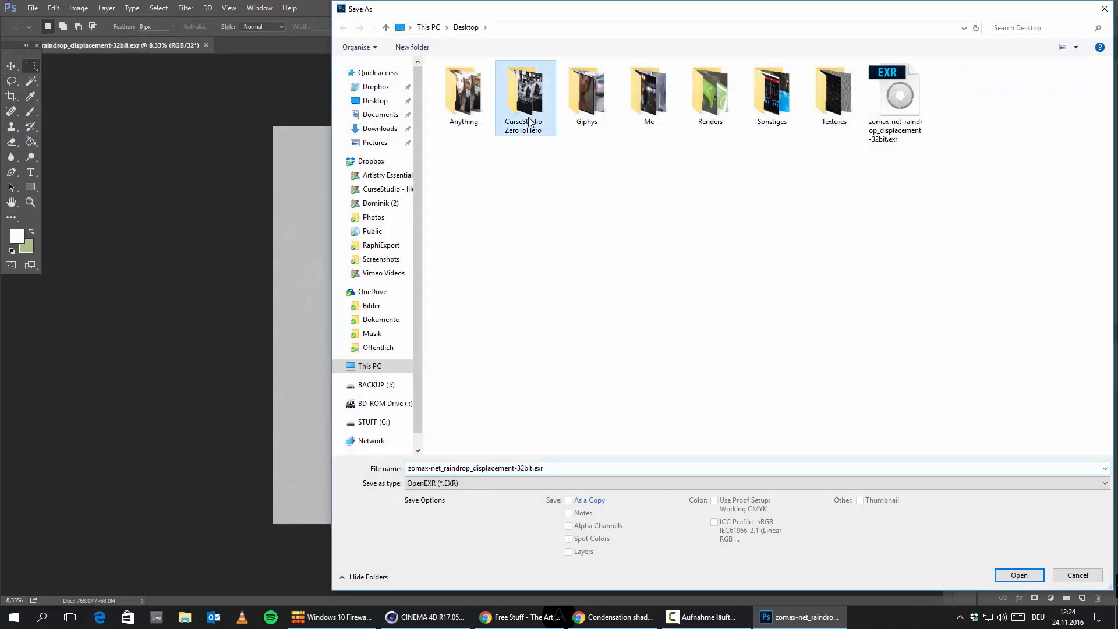
pyautogui.click(378, 365)
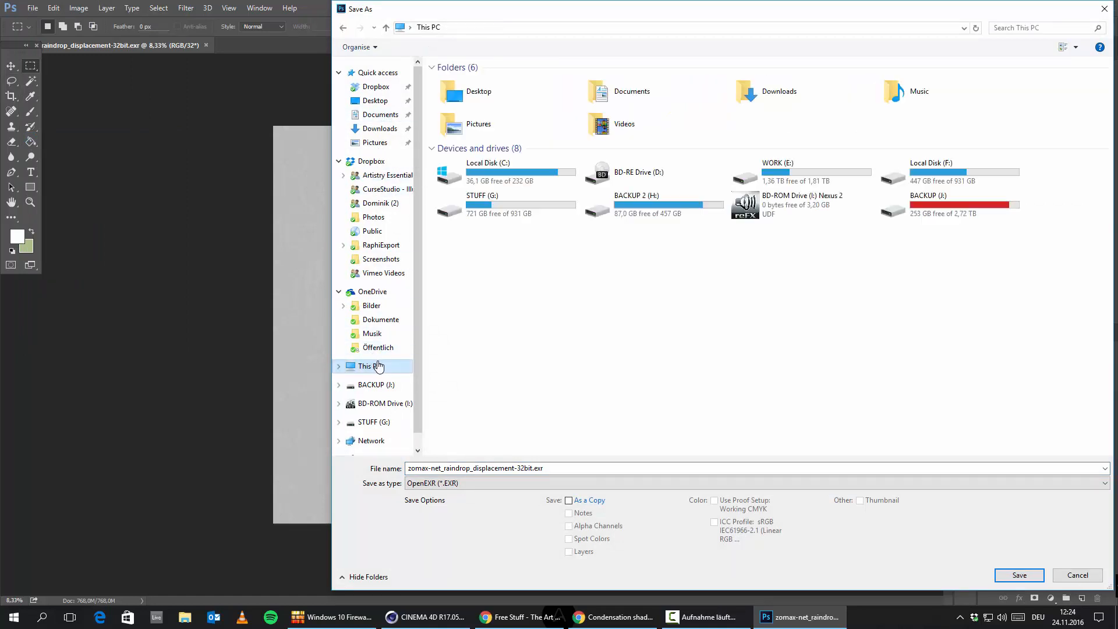
pyautogui.doubleClick(810, 170)
pyautogui.click(483, 132)
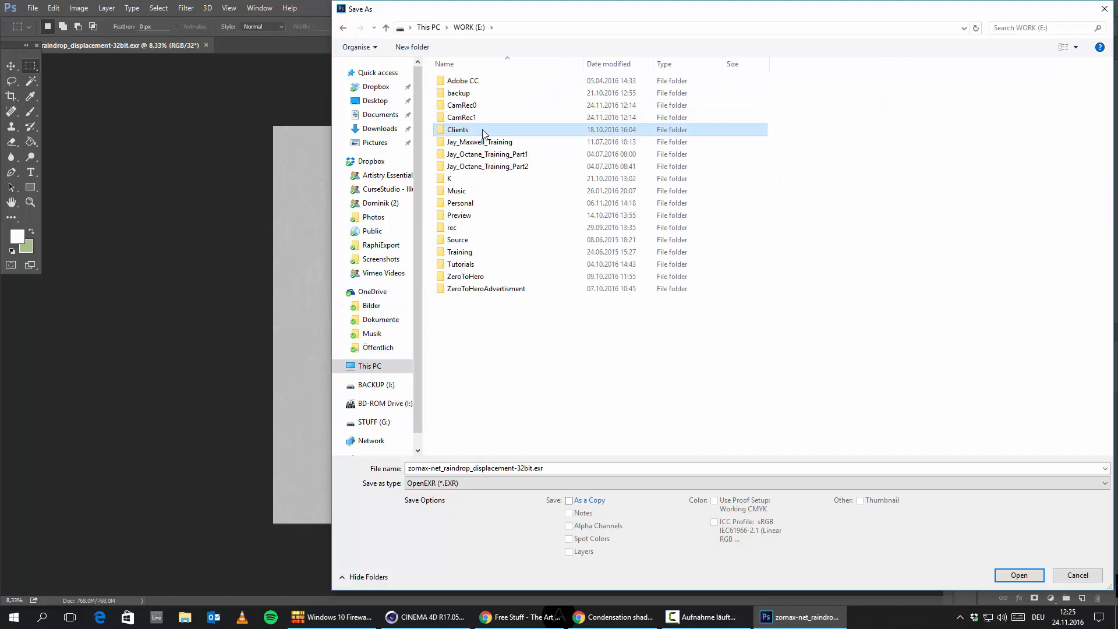
pyautogui.doubleClick(463, 276)
pyautogui.doubleClick(469, 108)
# Create a folder named "Lesson33 - Water" in Become A 3D Artist and open it
pyautogui.scroll(-2, 886, 301)
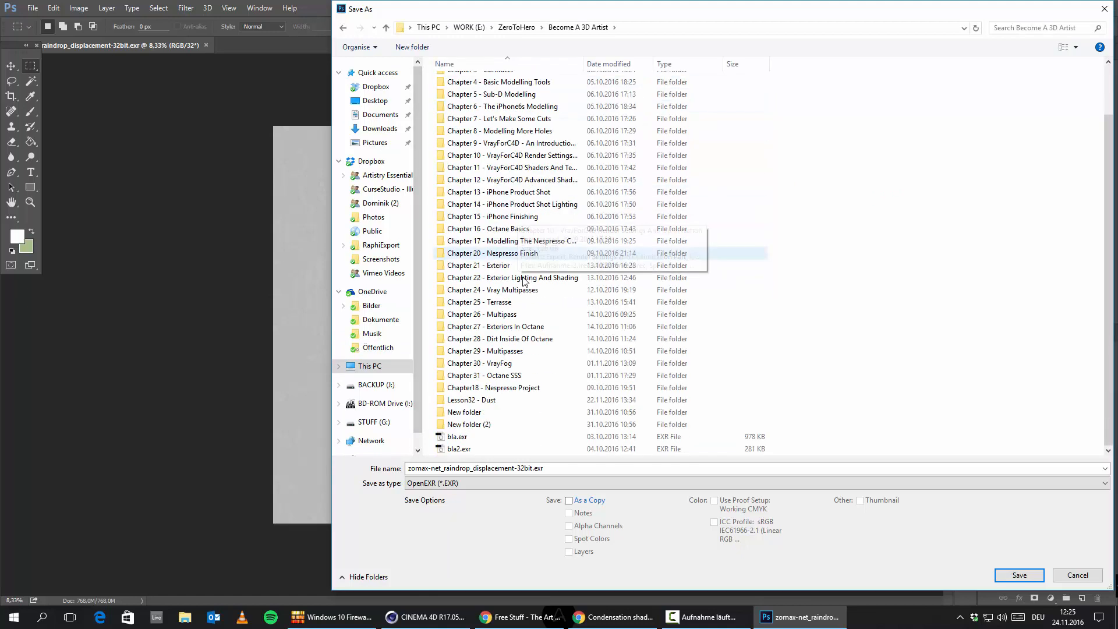
pyautogui.rightClick(886, 301)
pyautogui.moveTo(773, 449)
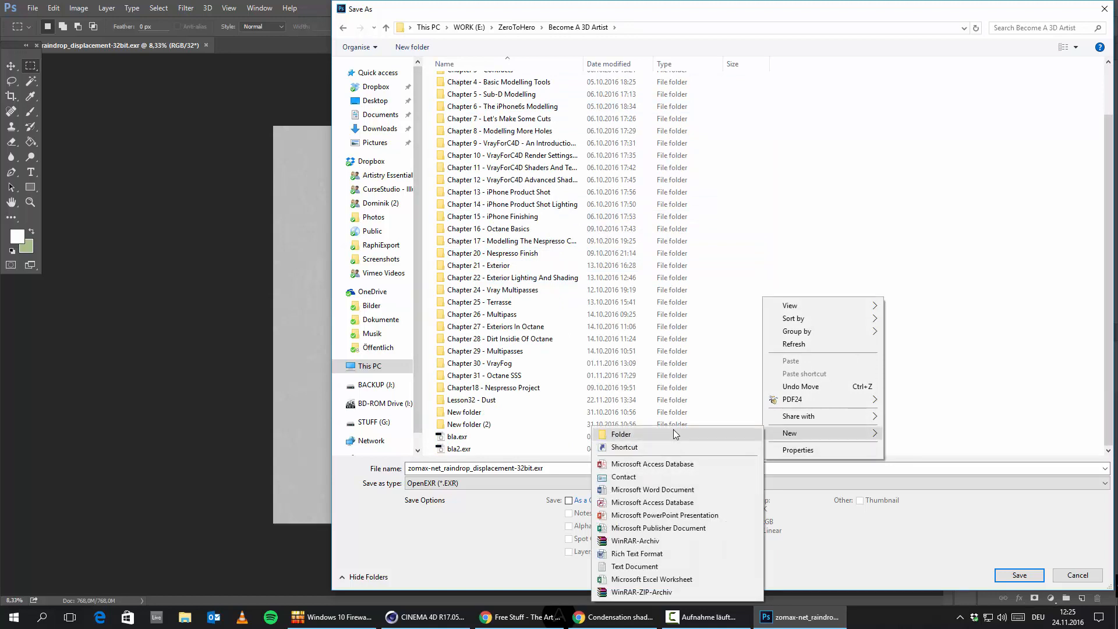
pyautogui.click(671, 430)
pyautogui.write('Lesson3')
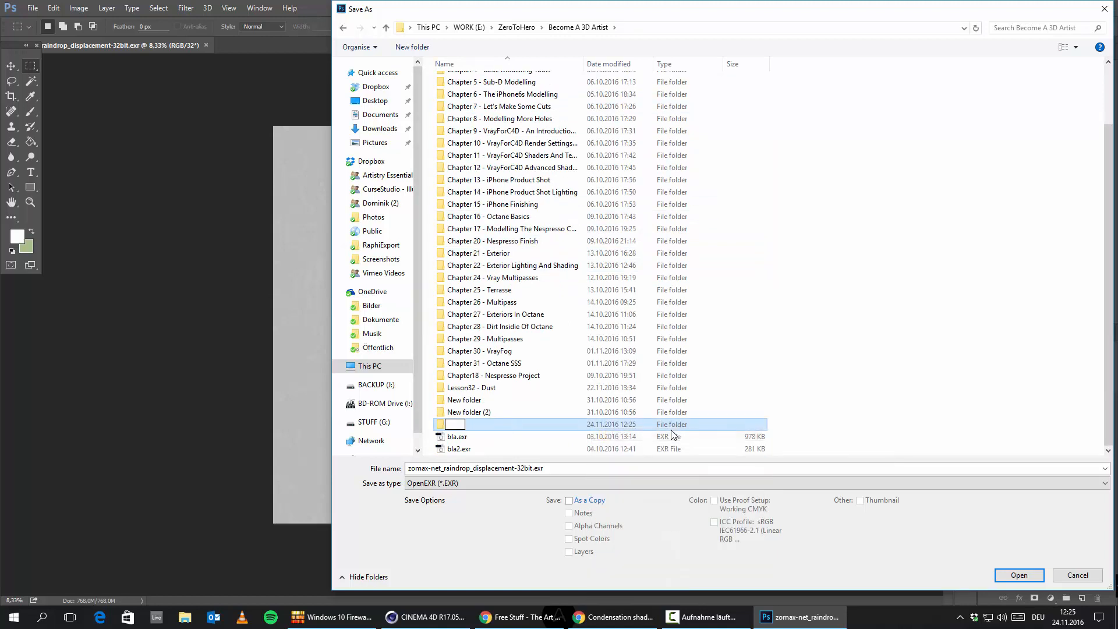
pyautogui.write('3 - Water')
pyautogui.press('Return')
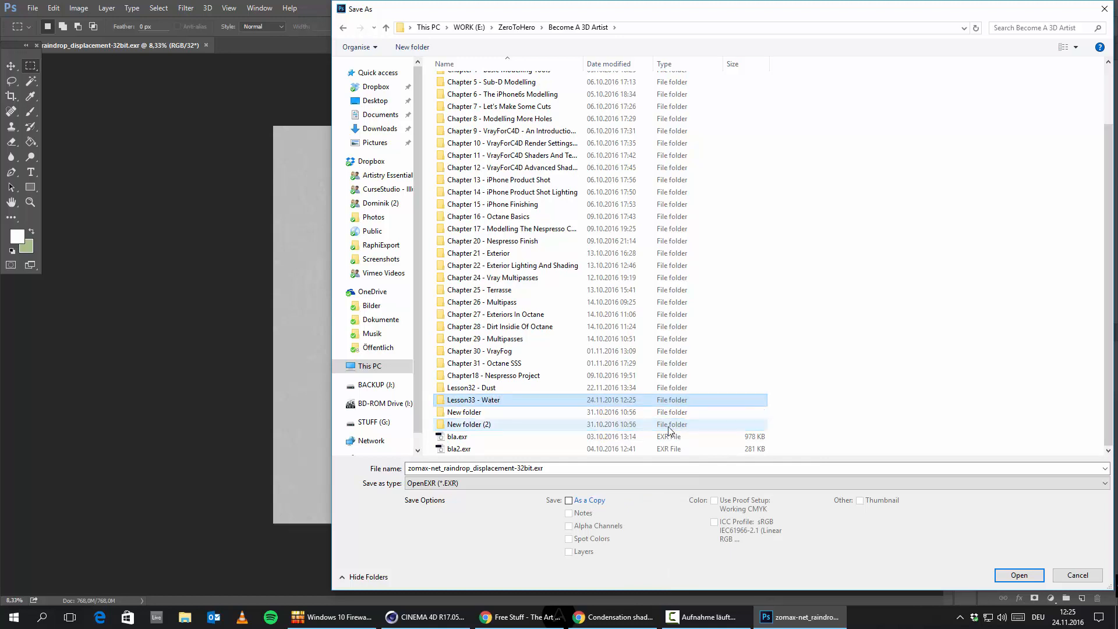
pyautogui.doubleClick(501, 401)
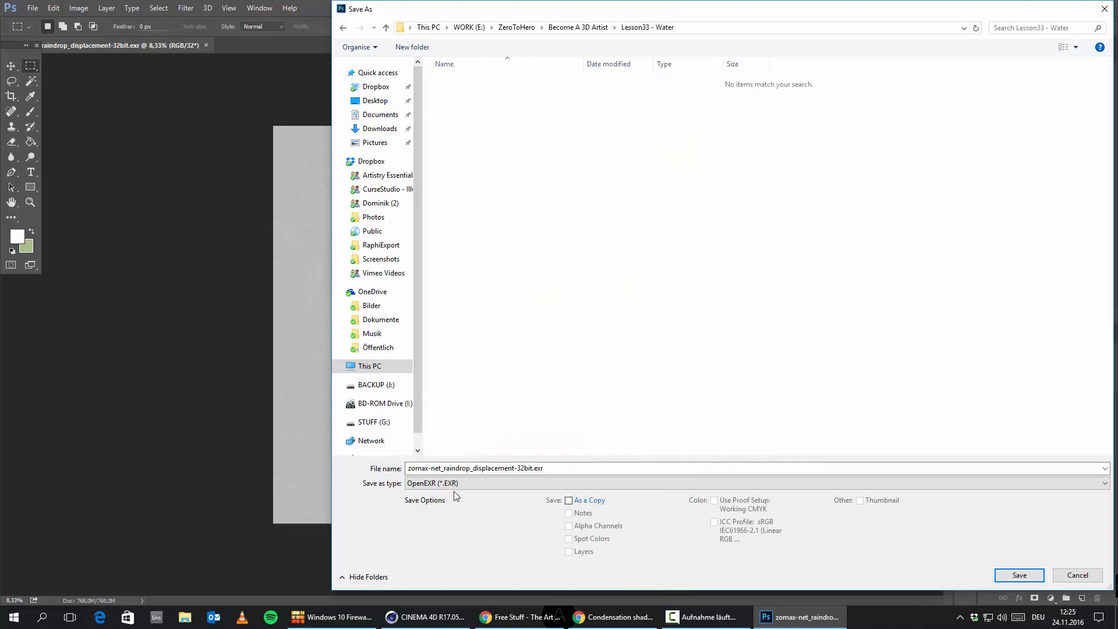
# Check which file formats are offered for the 32-bit image and cancel the save
pyautogui.click(511, 483)
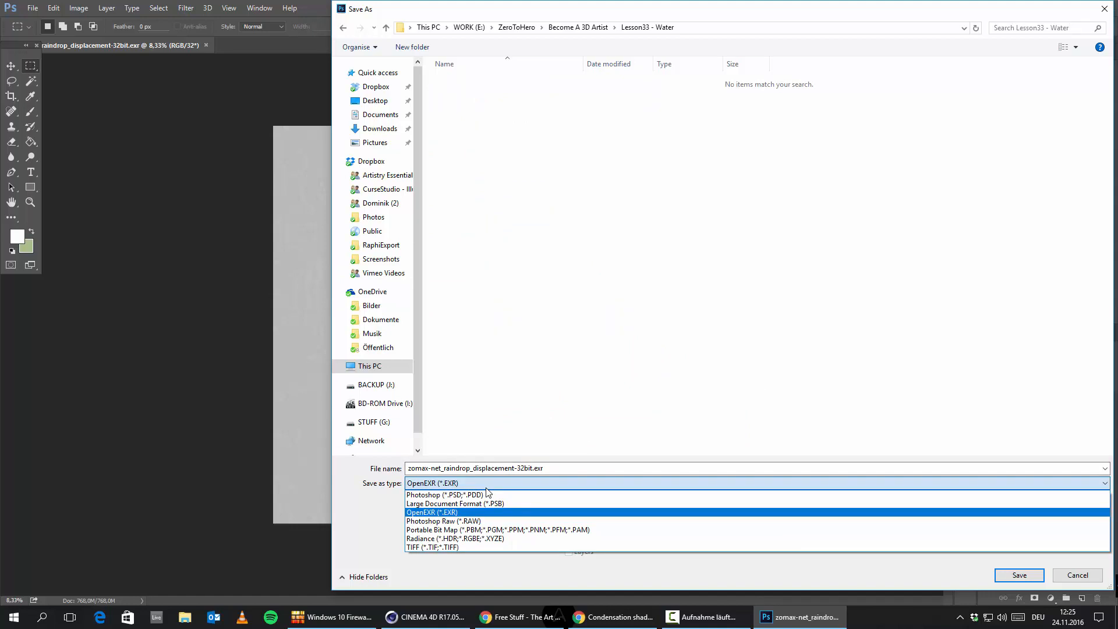
pyautogui.click(486, 487)
pyautogui.click(1096, 575)
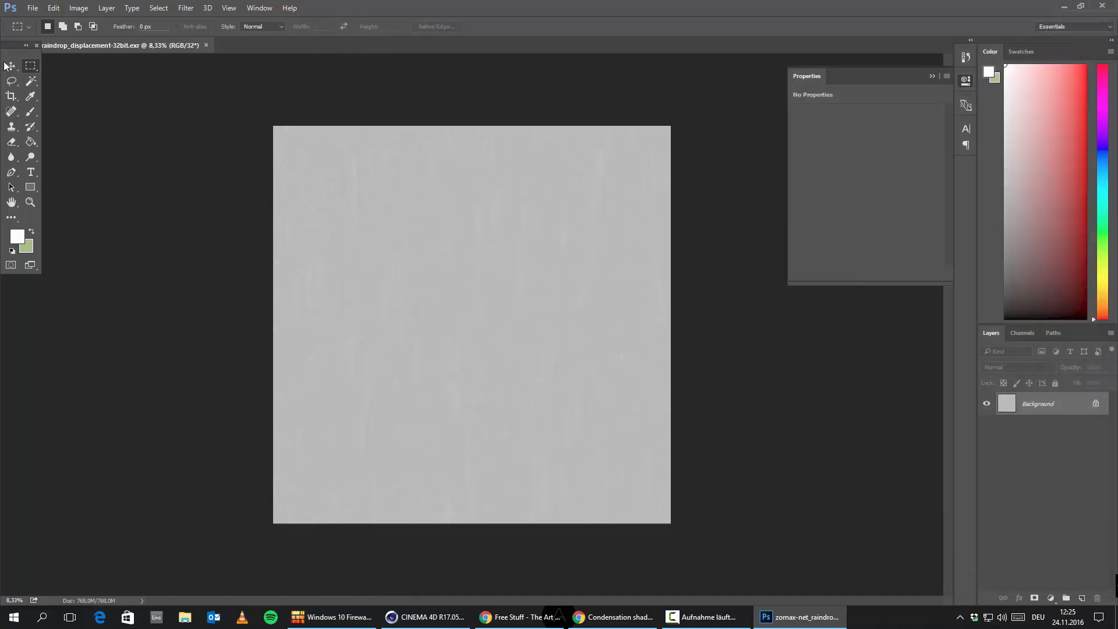
pyautogui.click(106, 7)
pyautogui.moveTo(77, 10)
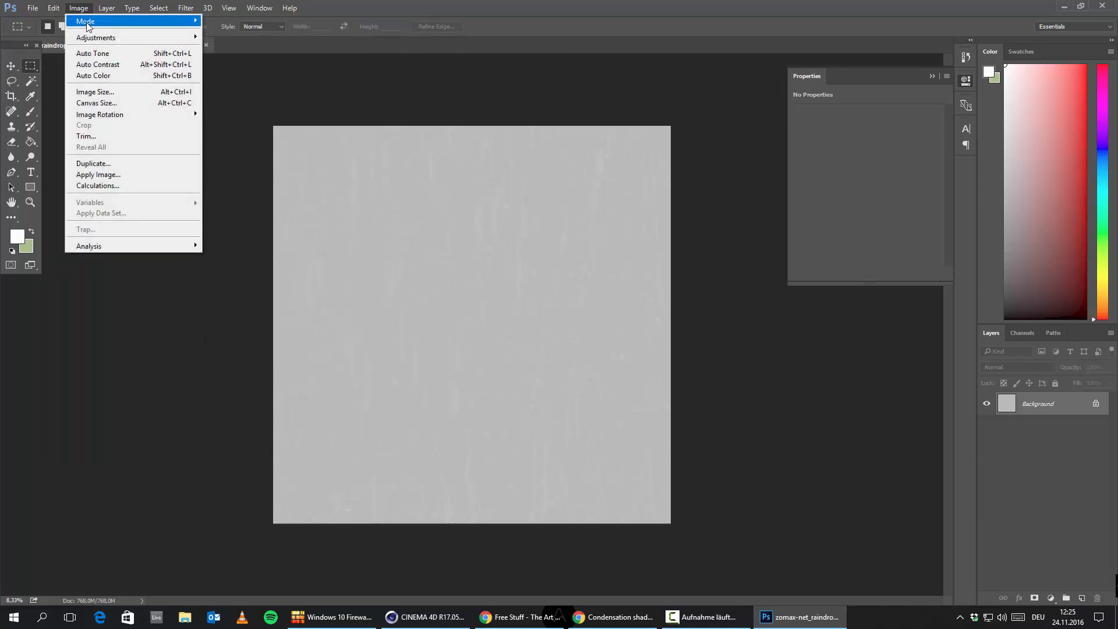
pyautogui.click(238, 126)
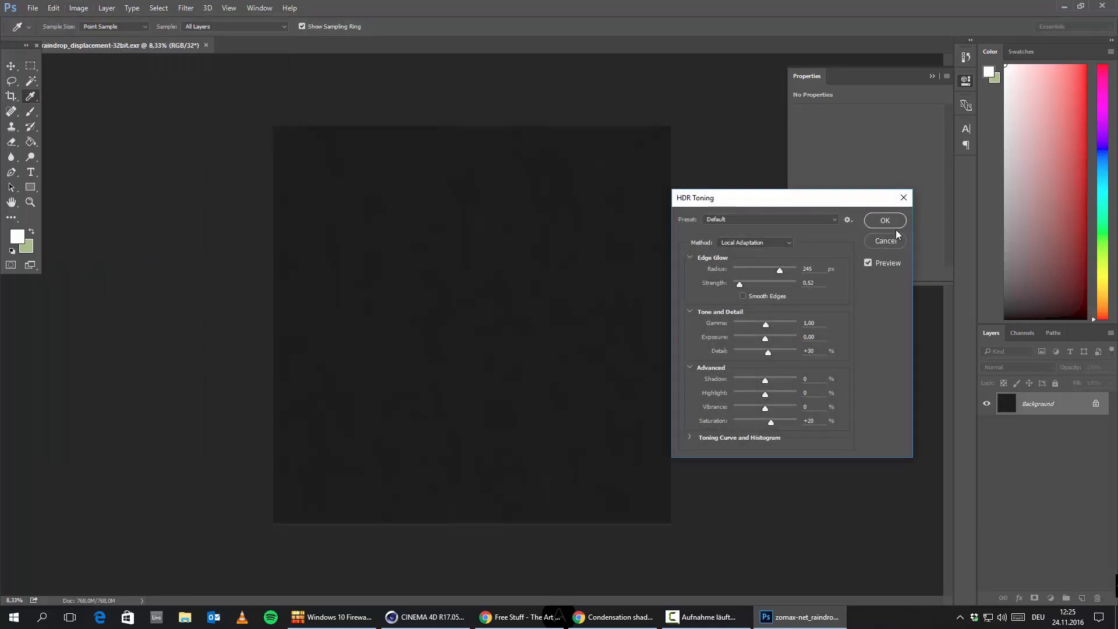
pyautogui.click(896, 240)
pyautogui.click(79, 8)
pyautogui.moveTo(88, 24)
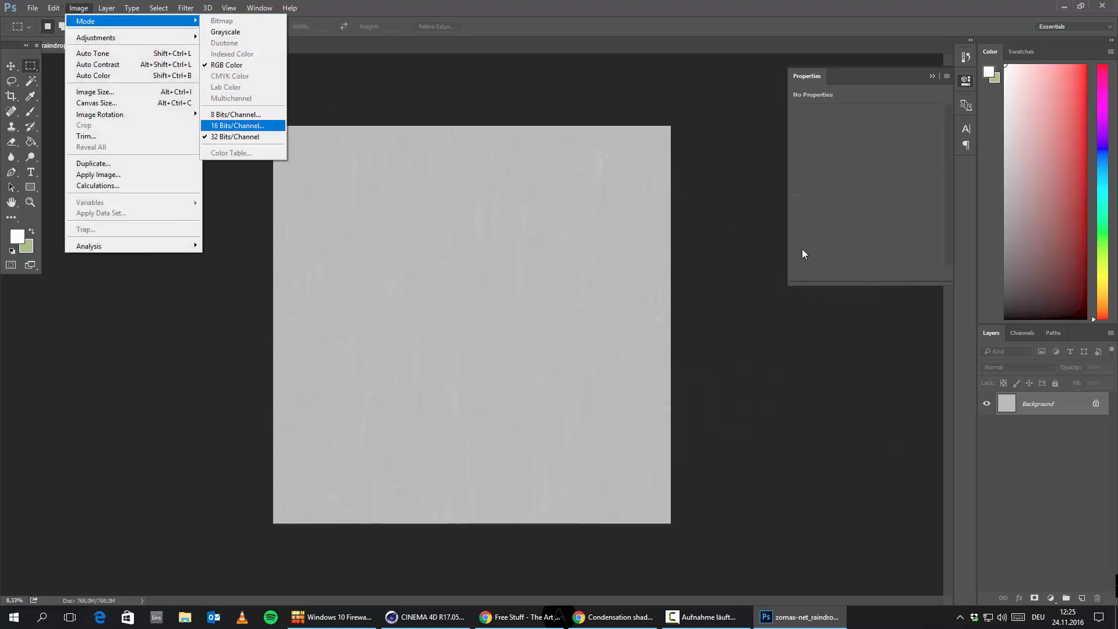
# Turn the locked Background into a regular layer and convert the image to 16 Bits/Channel without merging layers
pyautogui.doubleClick(1000, 410)
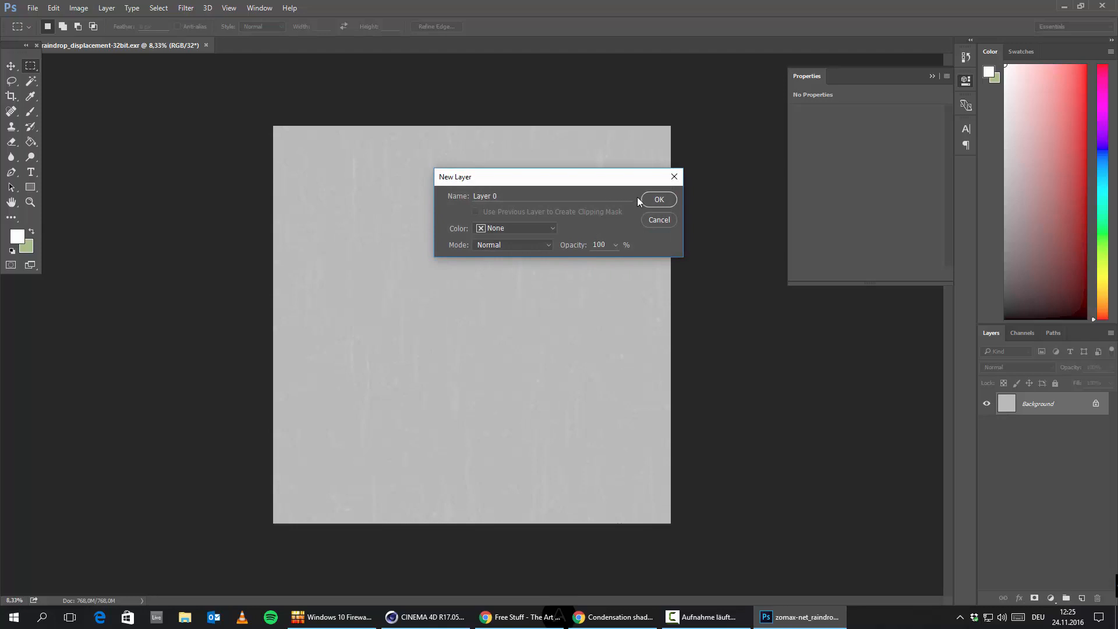
pyautogui.click(656, 199)
pyautogui.click(80, 8)
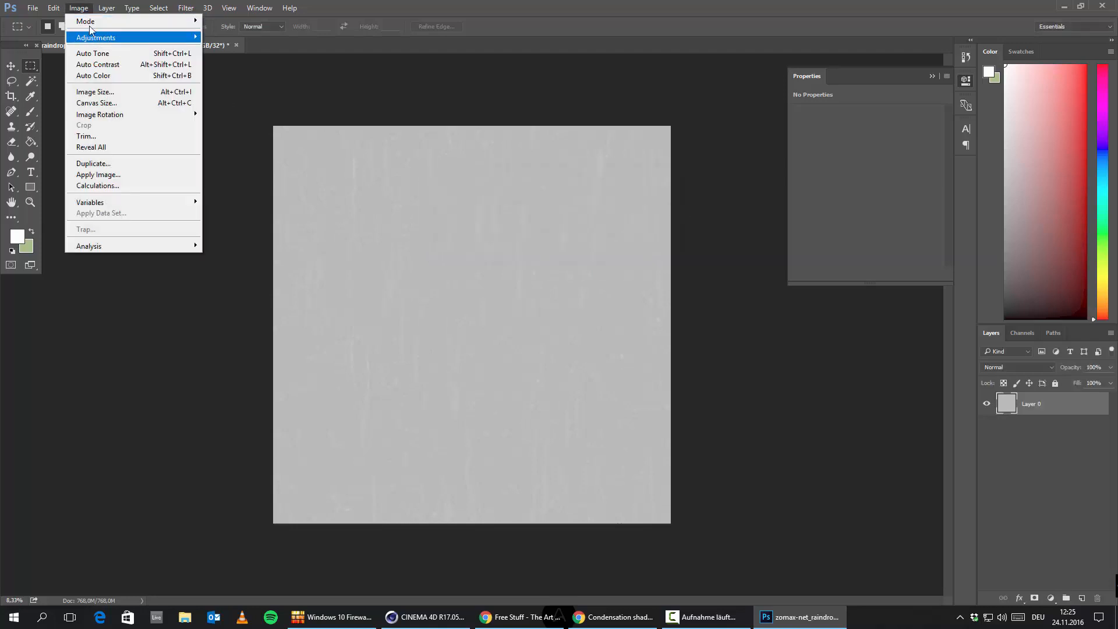
pyautogui.moveTo(87, 21)
pyautogui.click(244, 125)
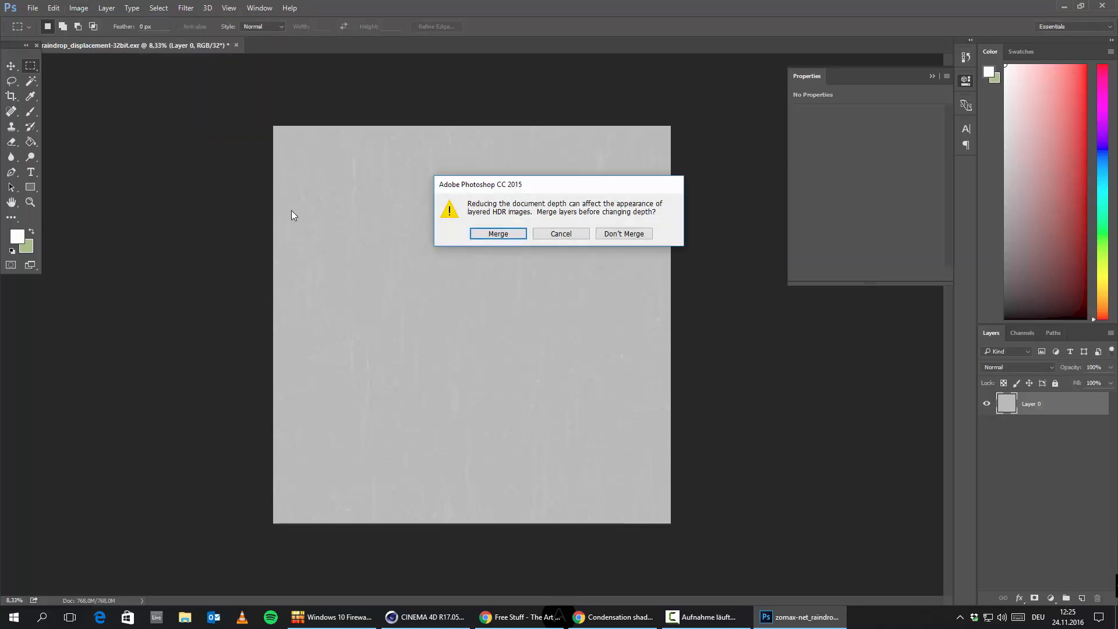
pyautogui.click(613, 235)
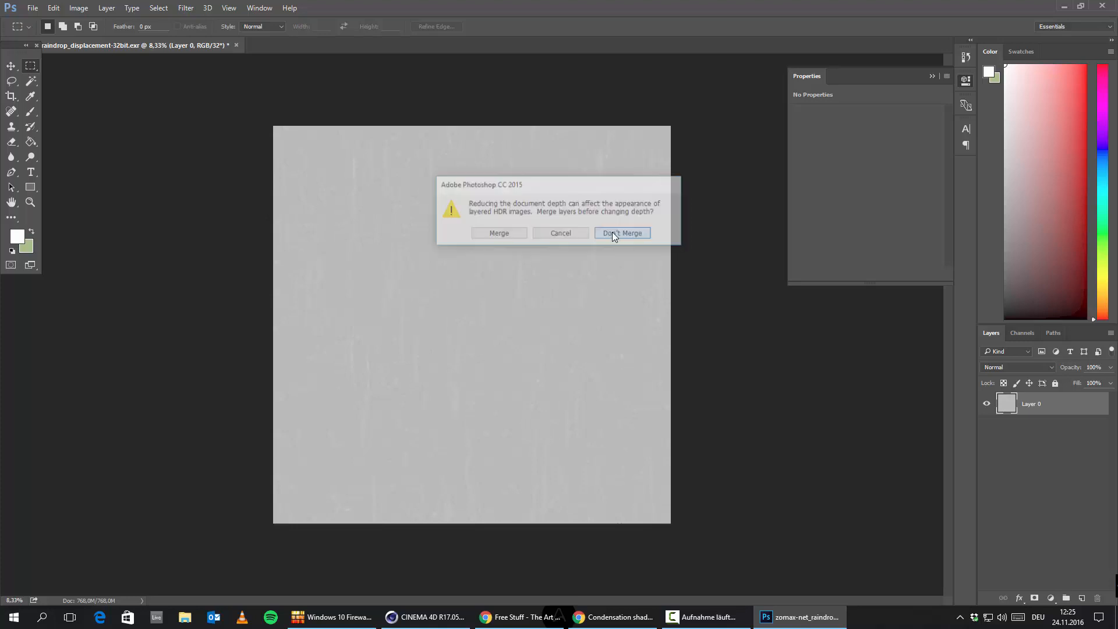
pyautogui.hotkey('ctrl', '+')
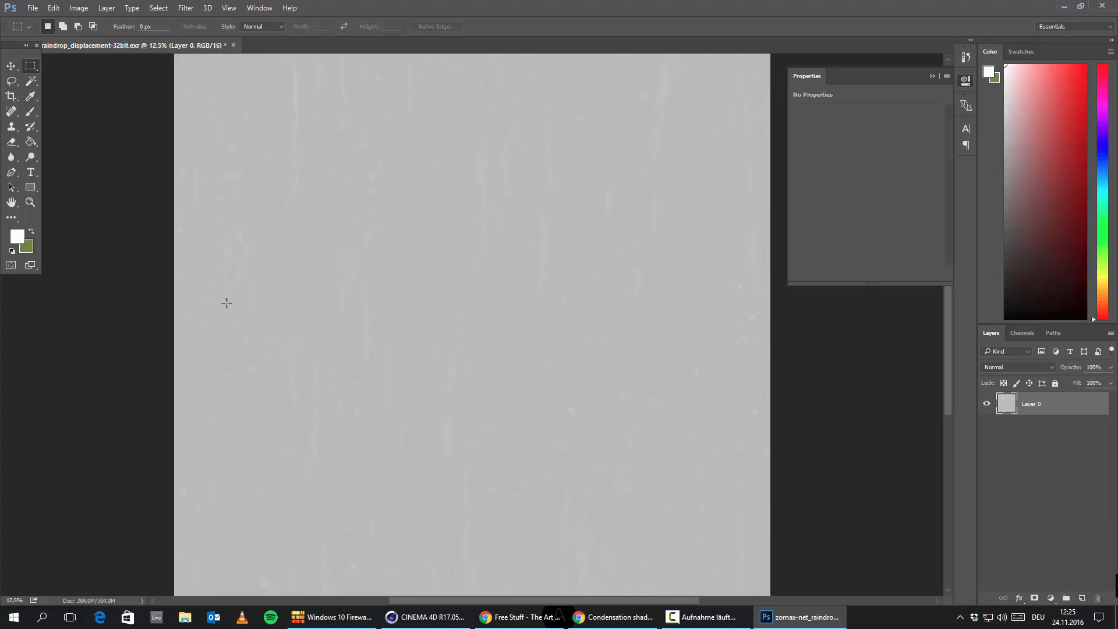
# Start saving the 16-bit image under a new location and browse to the Lesson33 - Water folder inside Become A 3D Artist
pyautogui.click(33, 7)
pyautogui.click(58, 137)
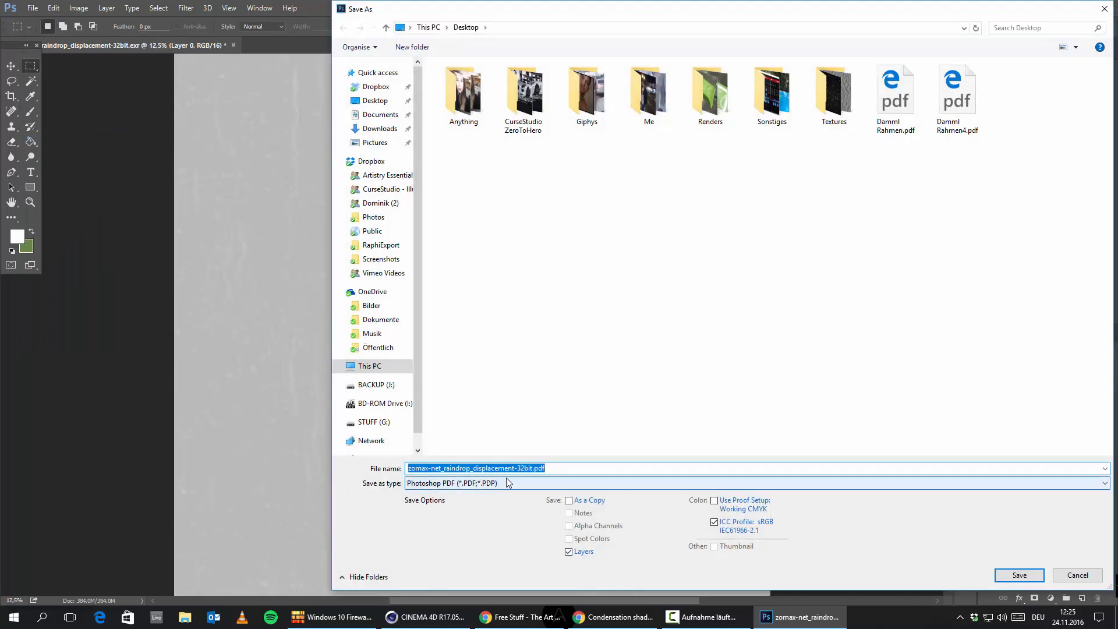
pyautogui.click(369, 365)
pyautogui.click(817, 179)
pyautogui.doubleClick(817, 179)
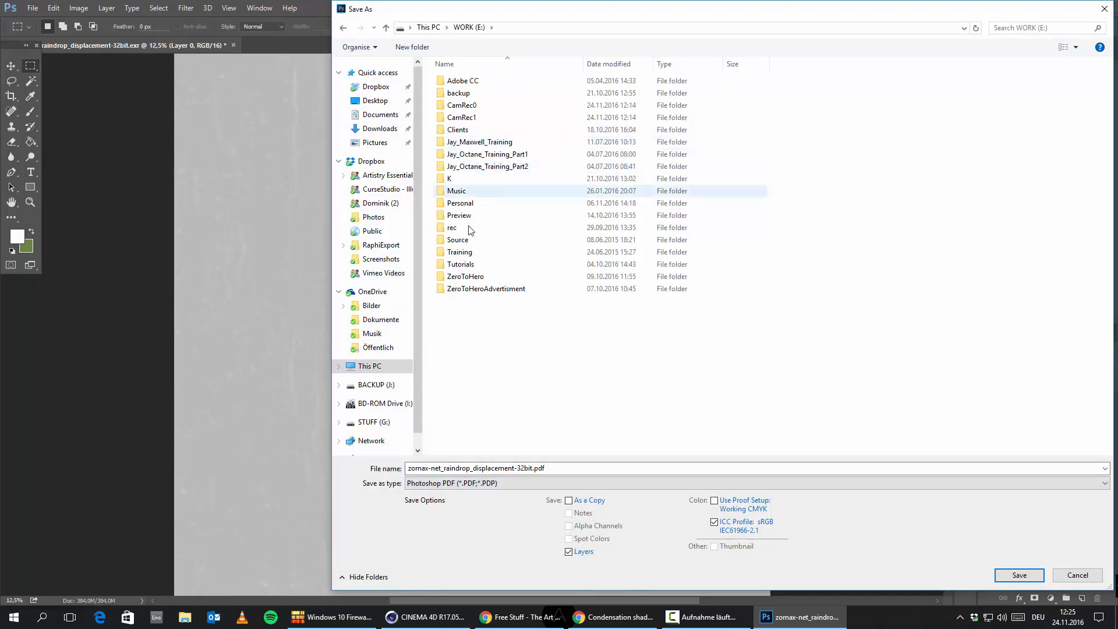
pyautogui.doubleClick(478, 283)
pyautogui.doubleClick(464, 112)
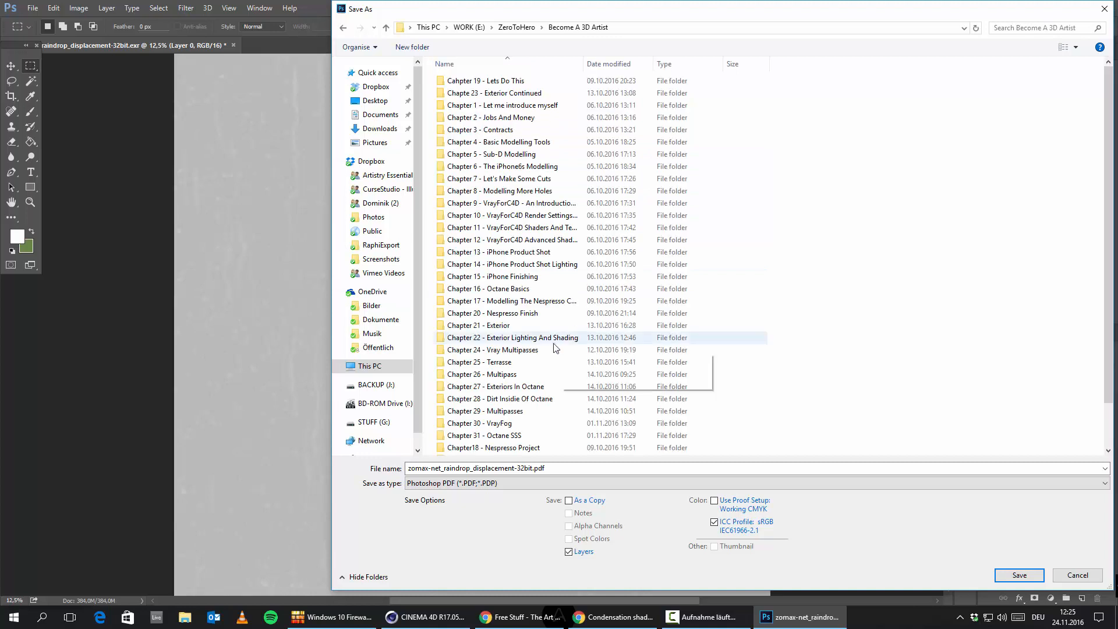
pyautogui.scroll(-2, 507, 407)
pyautogui.doubleClick(505, 429)
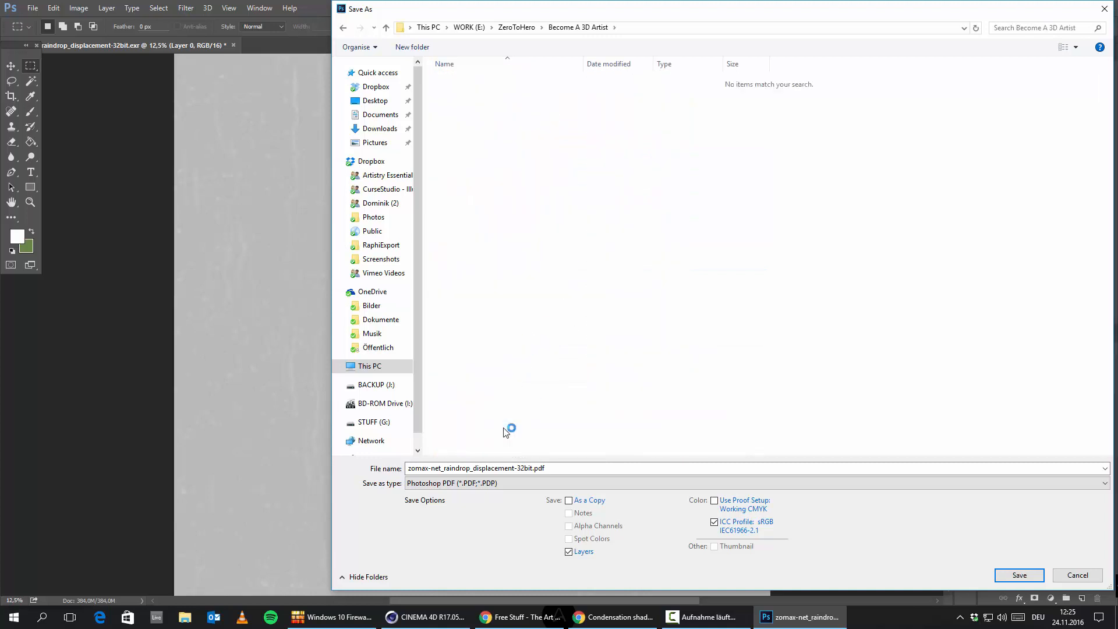
# Save the image as the TIFF zomax-net_raindrop_displacement-16bit.tif, discarding layers and saving a copy
pyautogui.click(541, 482)
pyautogui.click(461, 609)
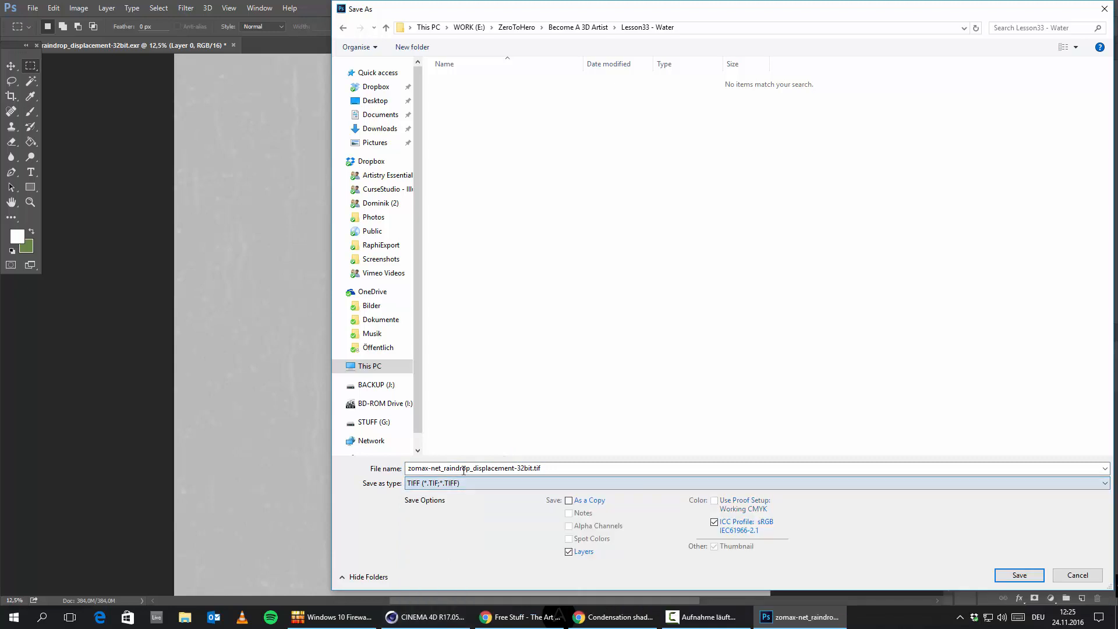
pyautogui.click(526, 469)
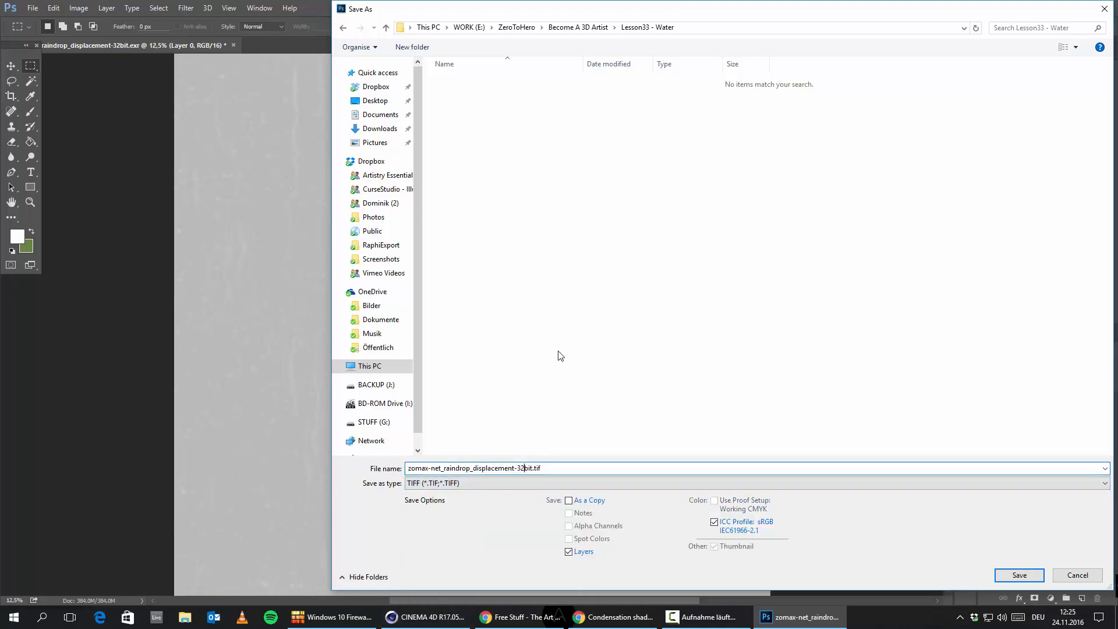
pyautogui.press('BackSpace')
pyautogui.press('BackSpace')
pyautogui.write('16')
pyautogui.press('Return')
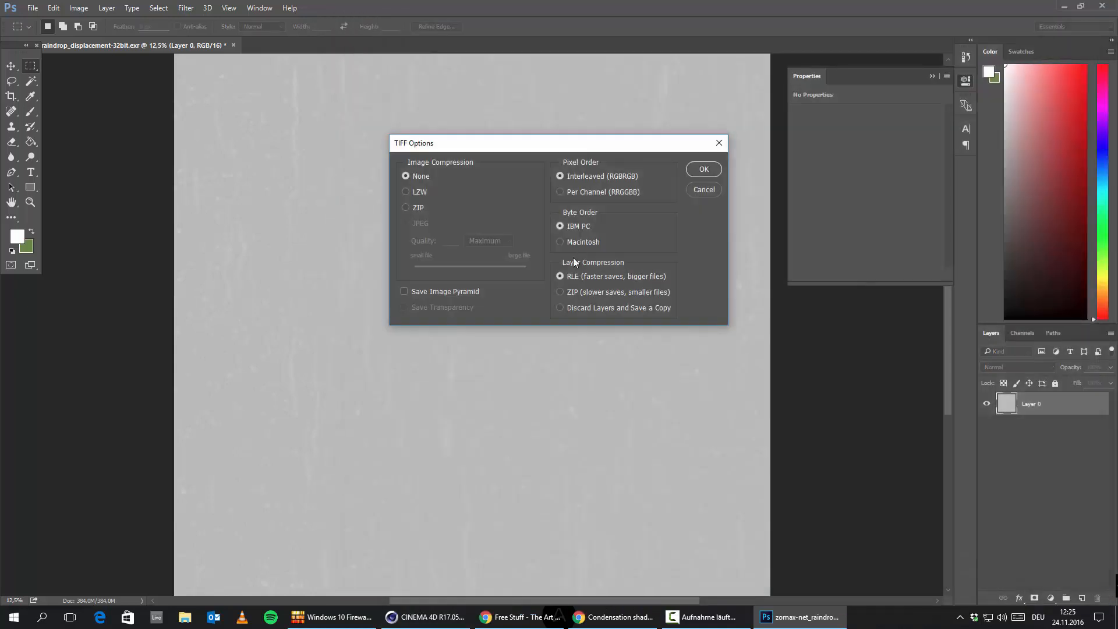
pyautogui.click(599, 311)
pyautogui.click(696, 178)
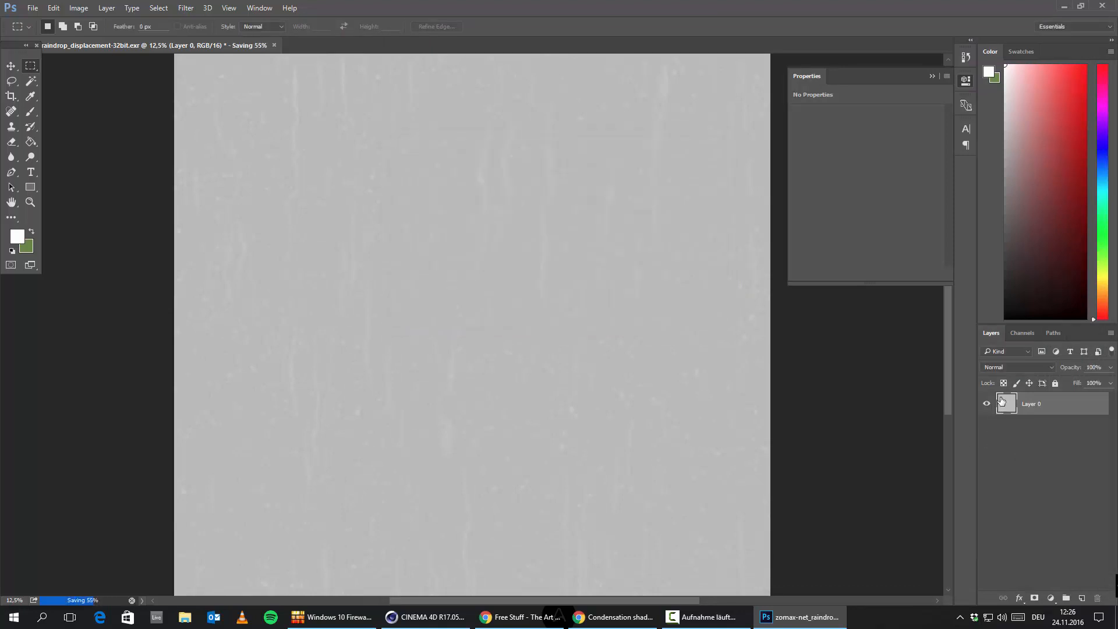
# Switch to Cinema 4D and replace the Mat material's Color texture with zomax-net_raindrop_displacement-16bit.tif from Lesson33 - Water, without a project copy
pyautogui.click(425, 616)
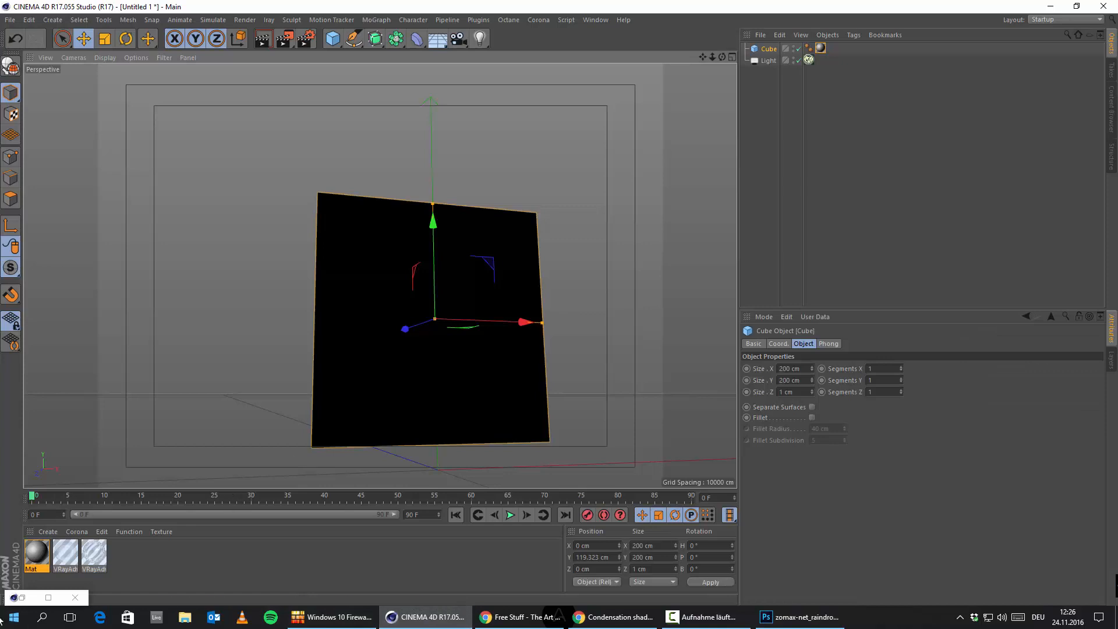
pyautogui.doubleClick(37, 556)
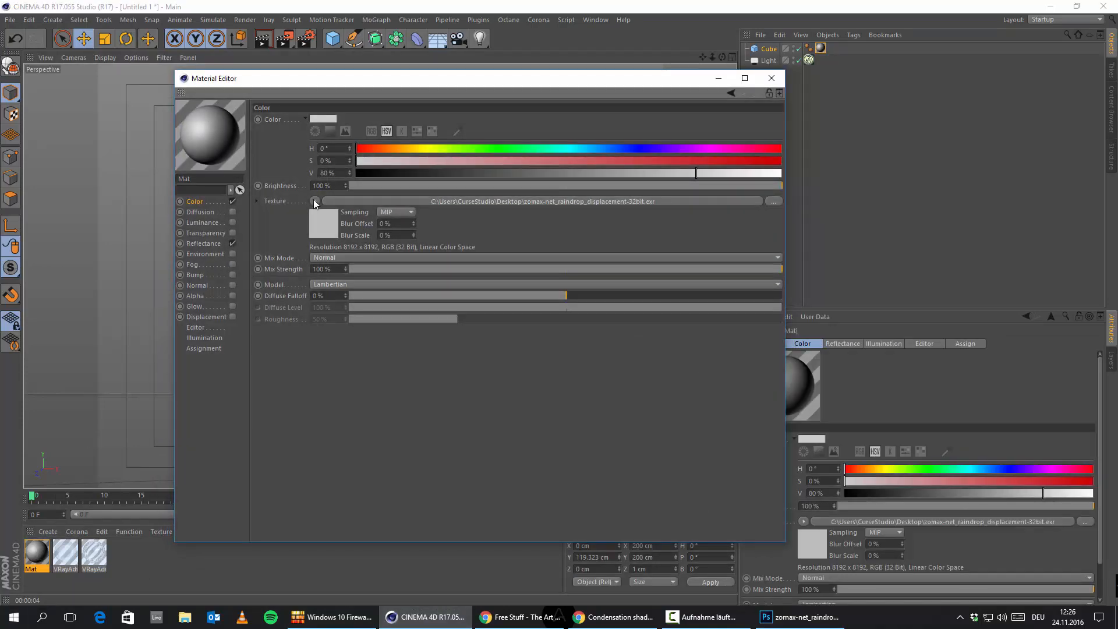
pyautogui.click(315, 202)
pyautogui.click(332, 224)
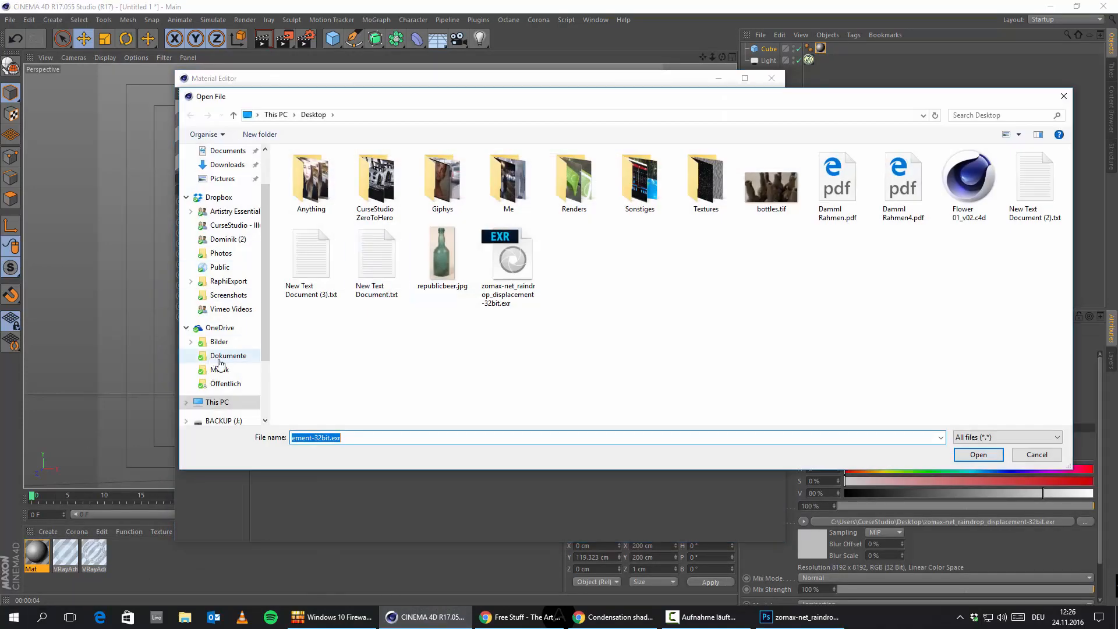
pyautogui.click(217, 402)
pyautogui.doubleClick(641, 259)
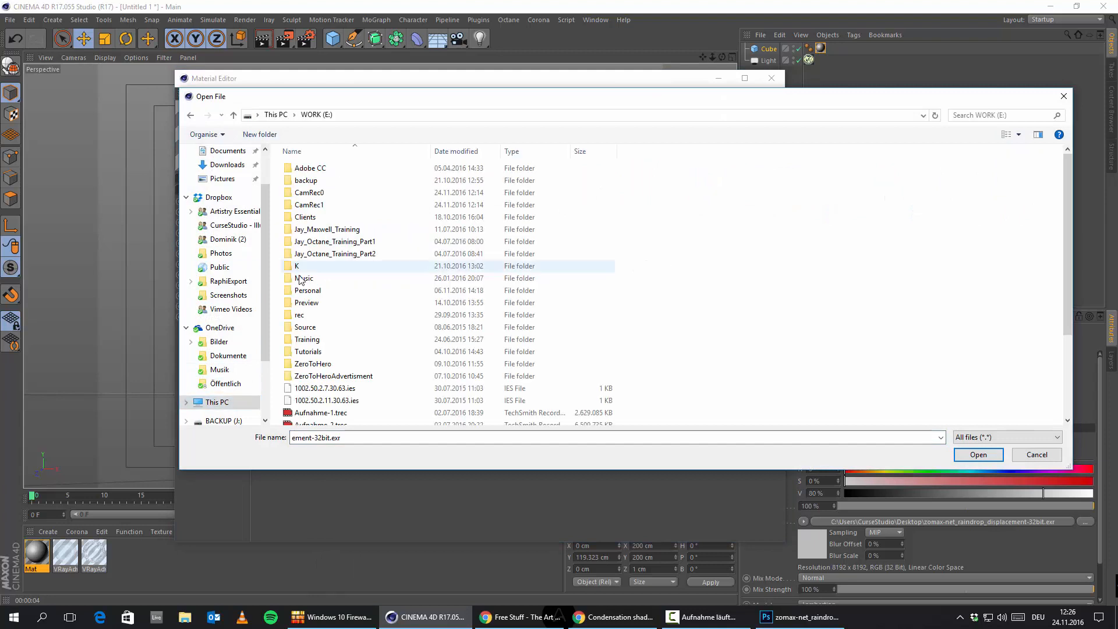
pyautogui.click(333, 365)
pyautogui.doubleClick(309, 185)
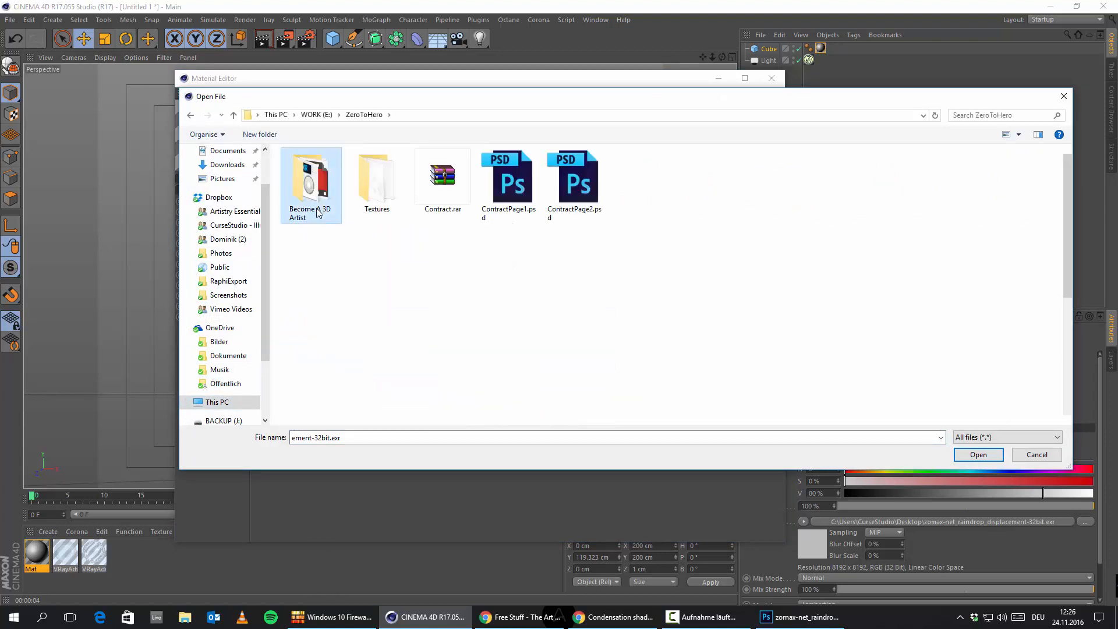
pyautogui.scroll(-6, 358, 348)
pyautogui.doubleClick(356, 346)
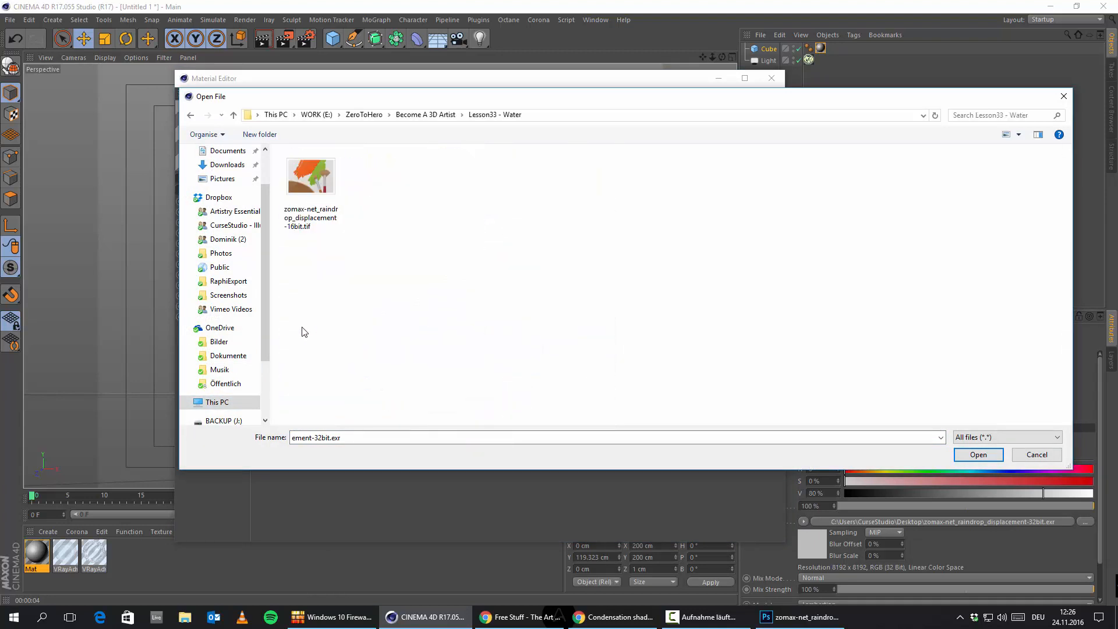
pyautogui.doubleClick(320, 187)
pyautogui.click(614, 357)
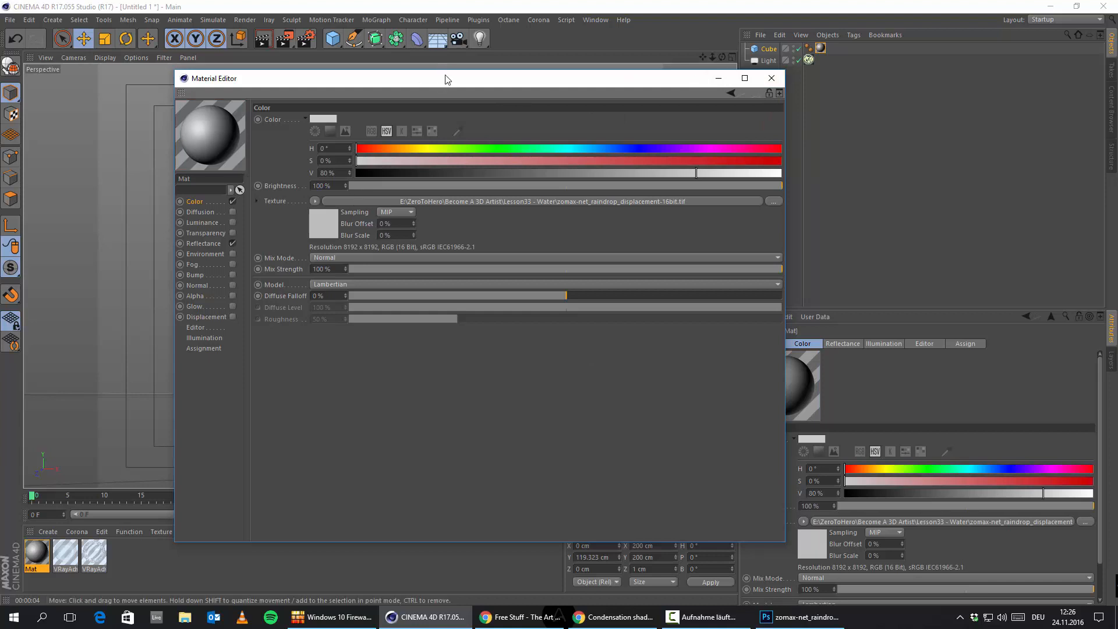
# Close the material's settings, convert the Cube to an editable polygon object and select all its polygons in polygon mode
pyautogui.moveTo(444, 77); pyautogui.dragTo(444, 146)
pyautogui.click(771, 147)
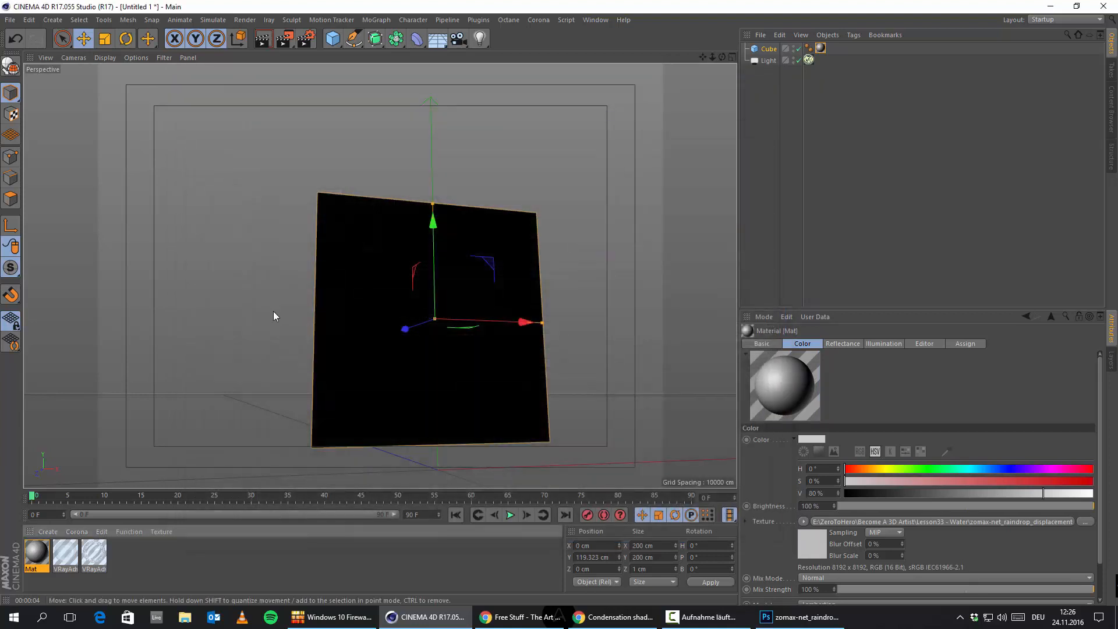
pyautogui.keyDown('alt'); pyautogui.moveTo(274, 311); pyautogui.dragTo(300, 308); pyautogui.keyUp('alt')
pyautogui.click(757, 47)
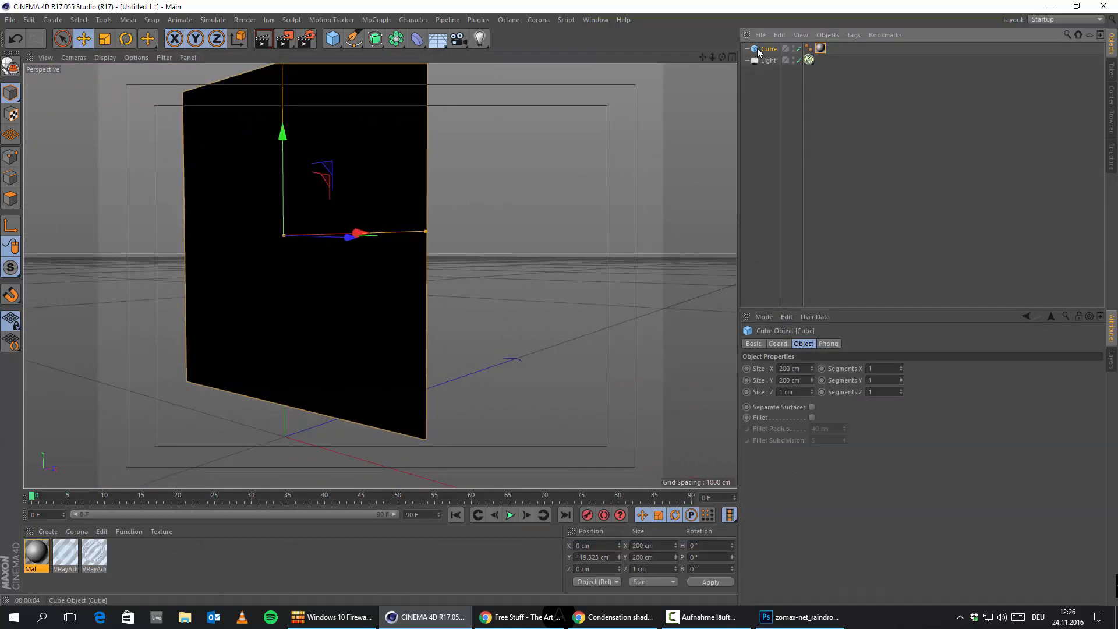
pyautogui.press('c')
pyautogui.keyDown('alt'); pyautogui.moveTo(302, 251); pyautogui.dragTo(286, 274); pyautogui.keyUp('alt')
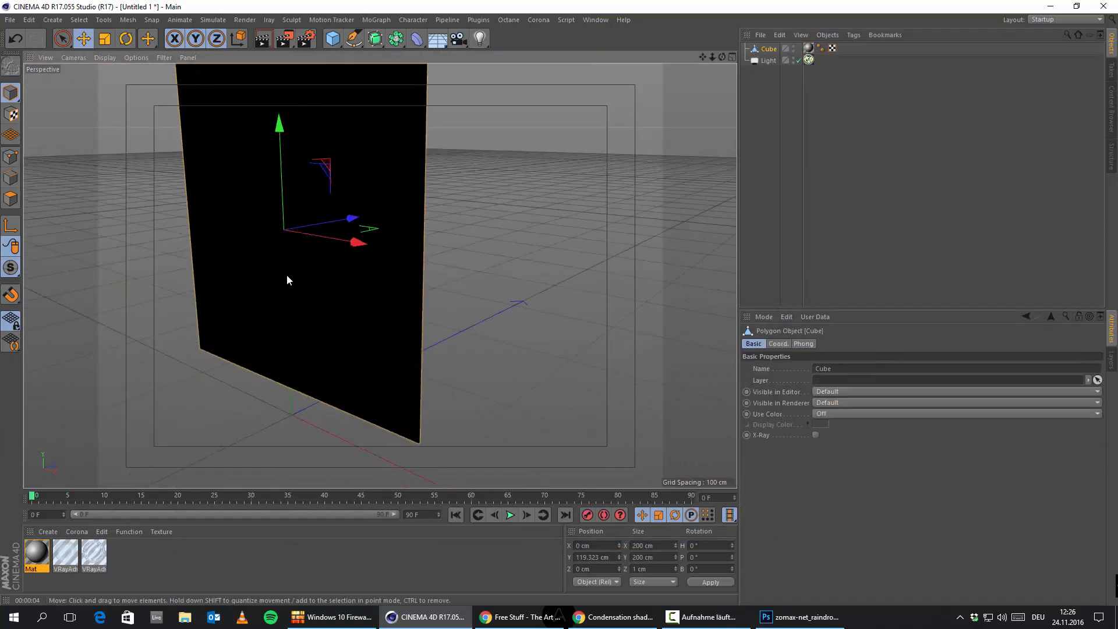
pyautogui.click(8, 201)
pyautogui.hotkey('ctrl', 'a')
# Render a test preview of the pane with the Mat material in the perspective view, then stop the render
pyautogui.keyDown('alt'); pyautogui.moveTo(381, 302); pyautogui.dragTo(303, 147); pyautogui.keyUp('alt')
pyautogui.hotkey('ctrl', 'r')
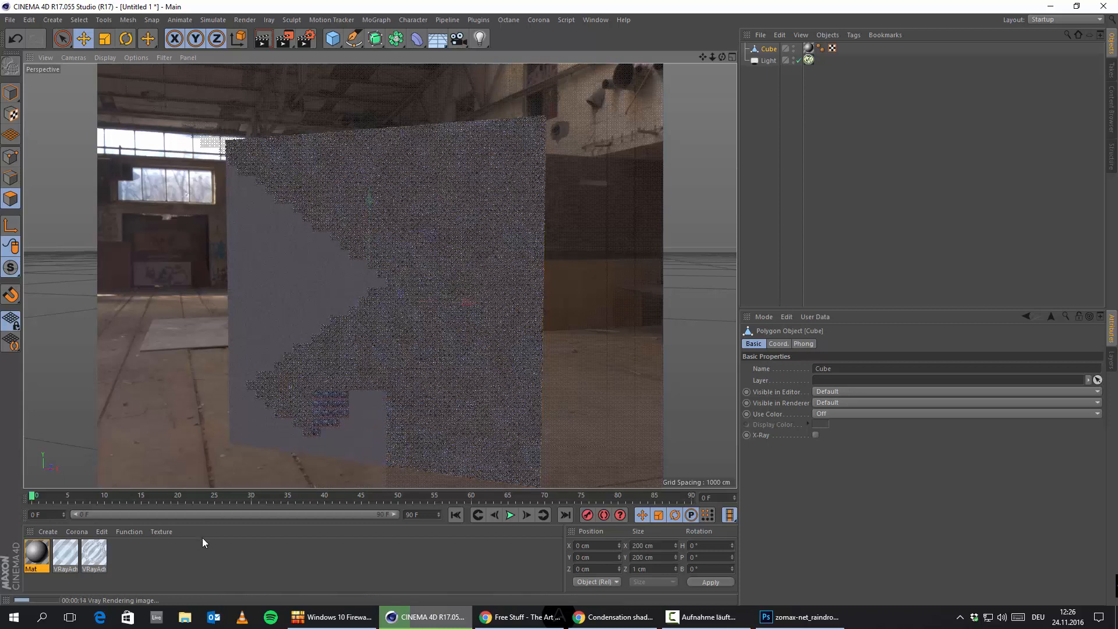
pyautogui.click(206, 562)
# Review the Specular Layer 1, Refraction Layer and Material Weight settings of VRayAdvancedMaterial.1
pyautogui.click(33, 559)
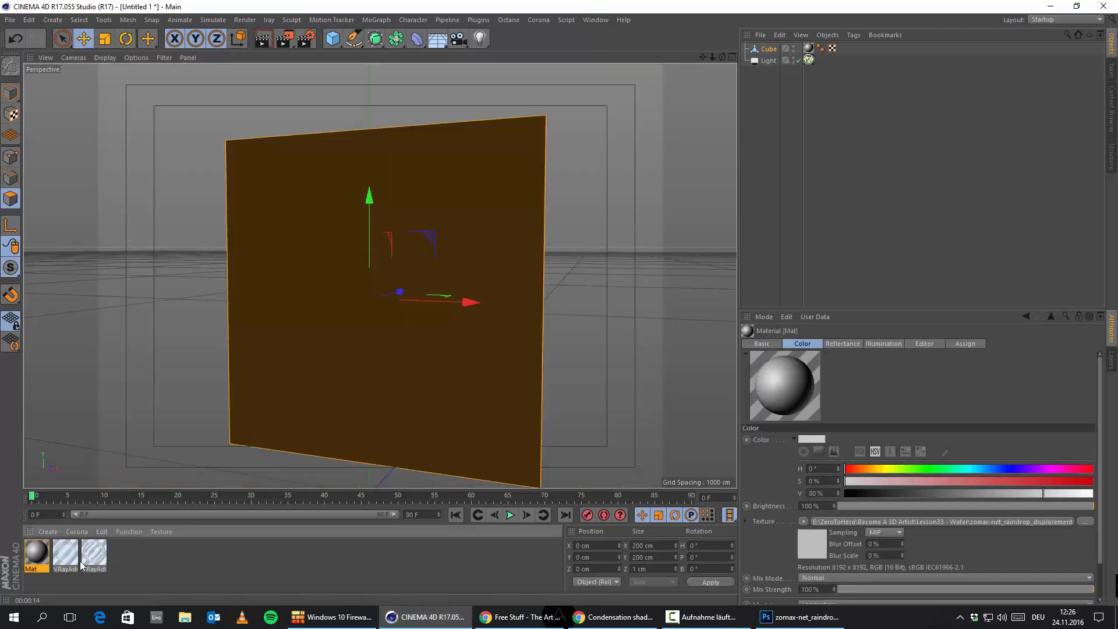
pyautogui.click(65, 556)
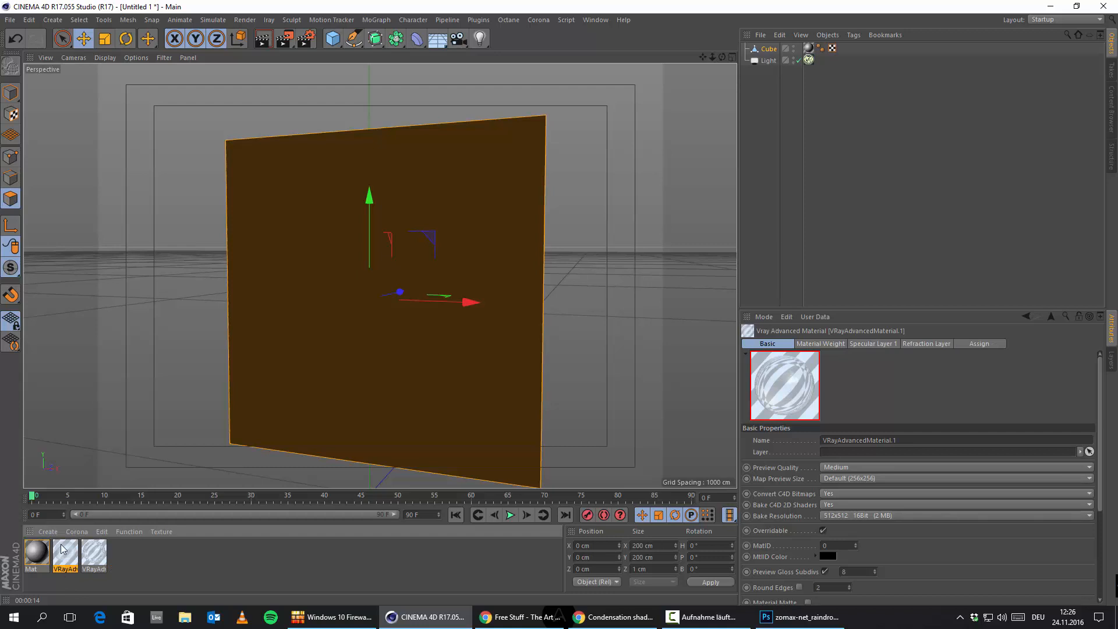
pyautogui.doubleClick(65, 553)
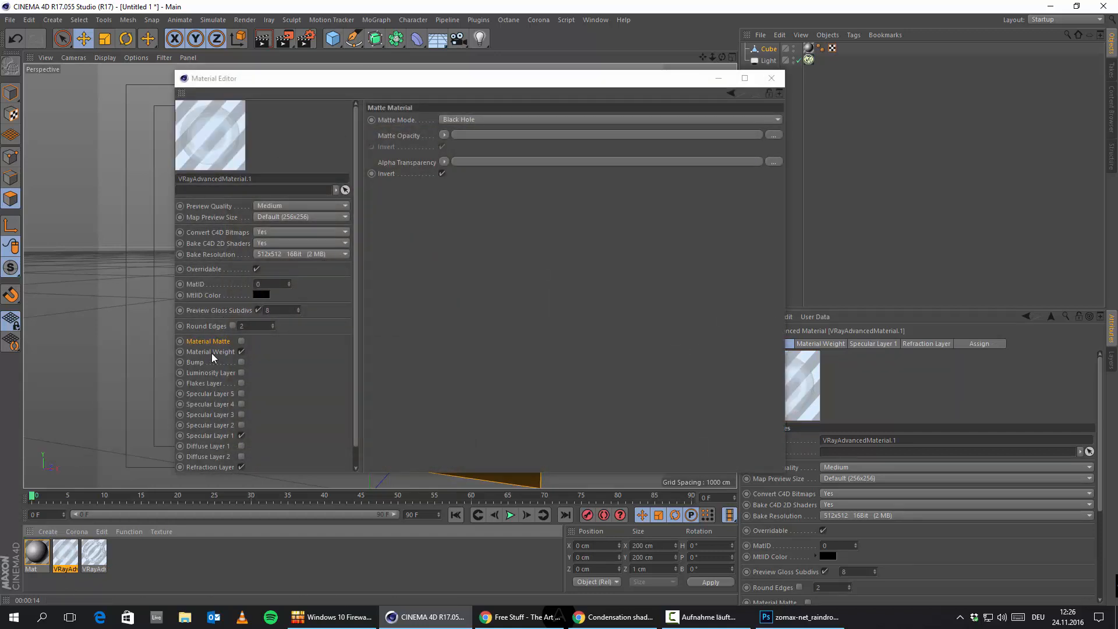
pyautogui.click(205, 436)
pyautogui.scroll(-1, 241, 428)
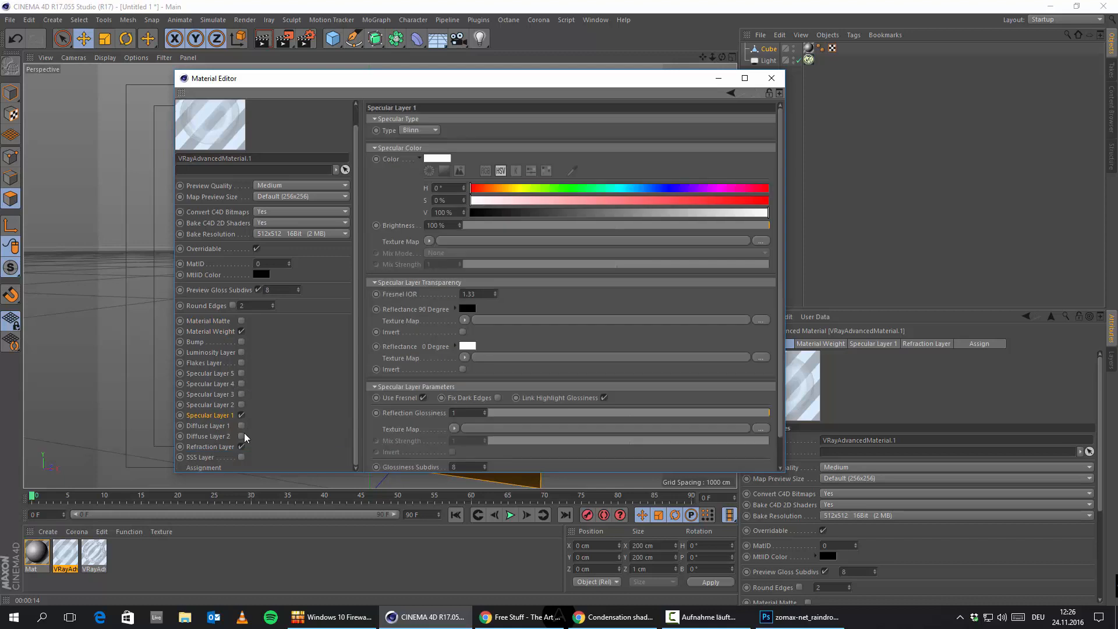
pyautogui.click(208, 446)
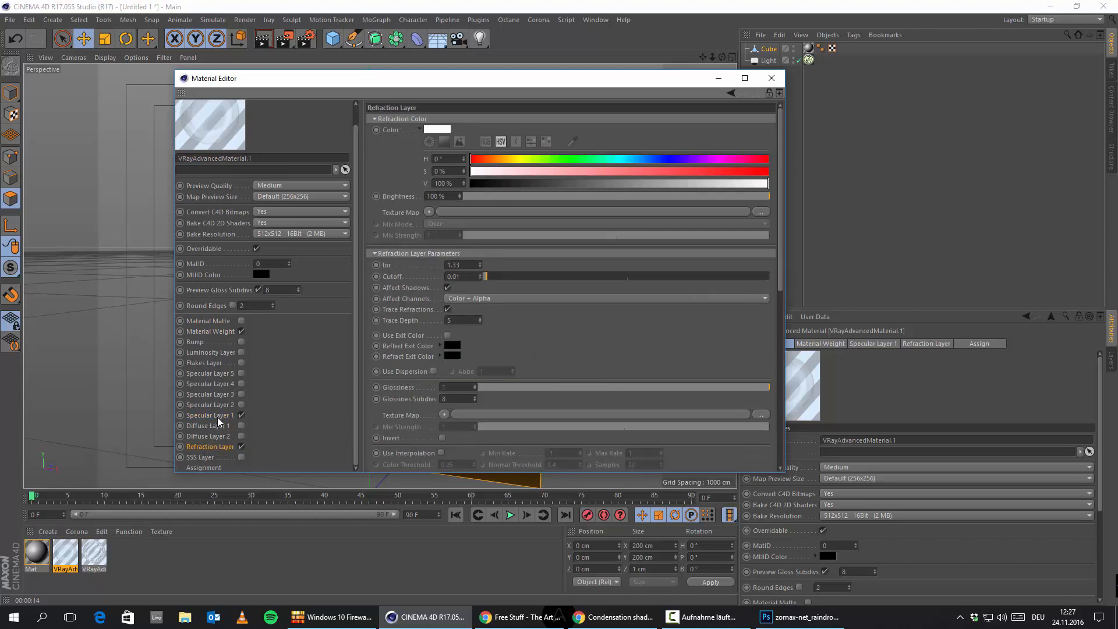
pyautogui.click(218, 336)
pyautogui.click(217, 417)
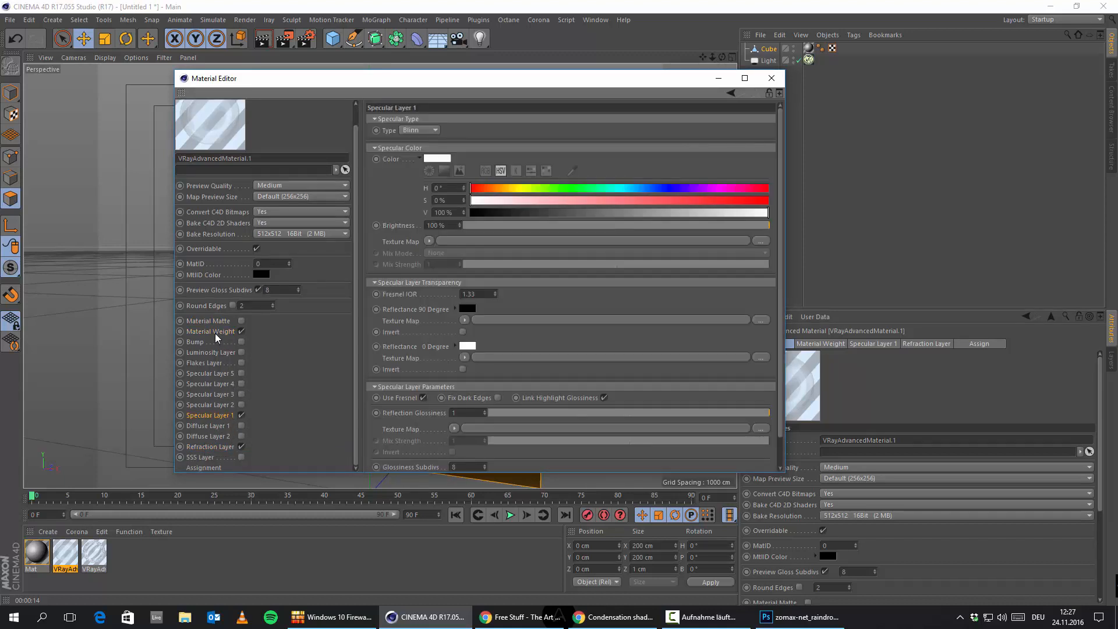
pyautogui.click(217, 336)
# Replace the Material Weight color map of VRayAdvancedMaterial.1 with zomax-net_raindrop_displacement-16bit.tif from Lesson33 - Water, without a project copy
pyautogui.scroll(1, 228, 335)
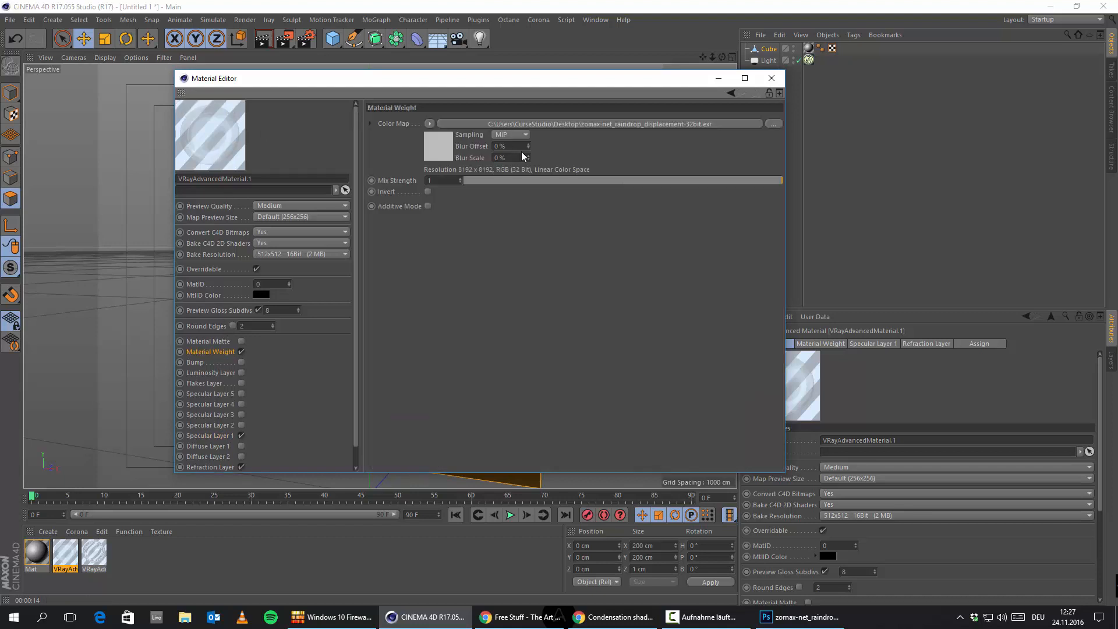
pyautogui.click(429, 124)
pyautogui.click(457, 142)
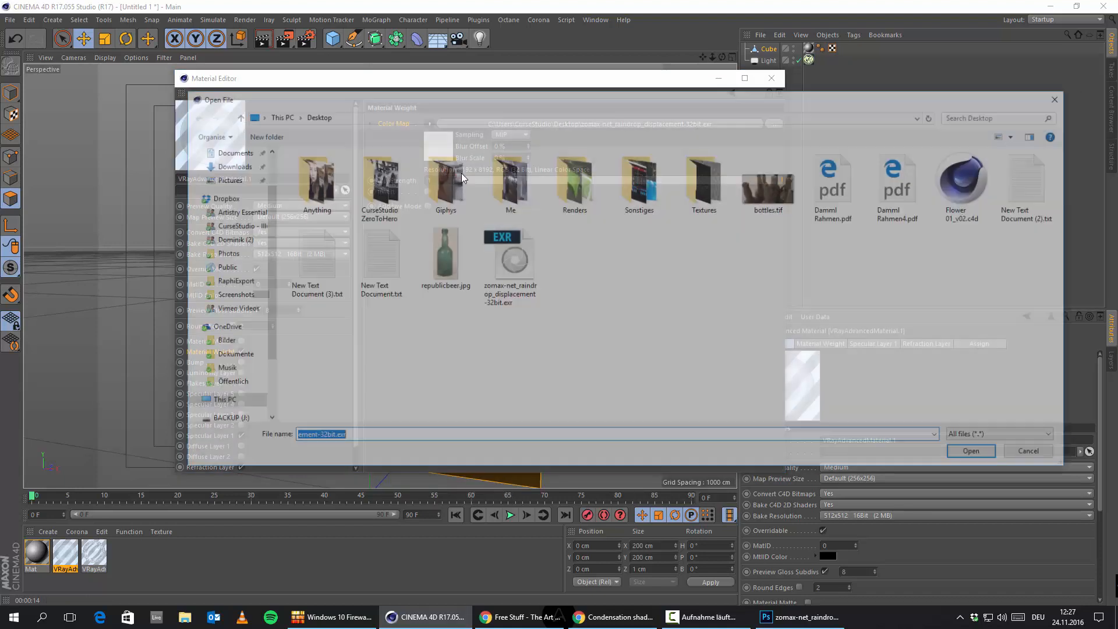
pyautogui.click(213, 402)
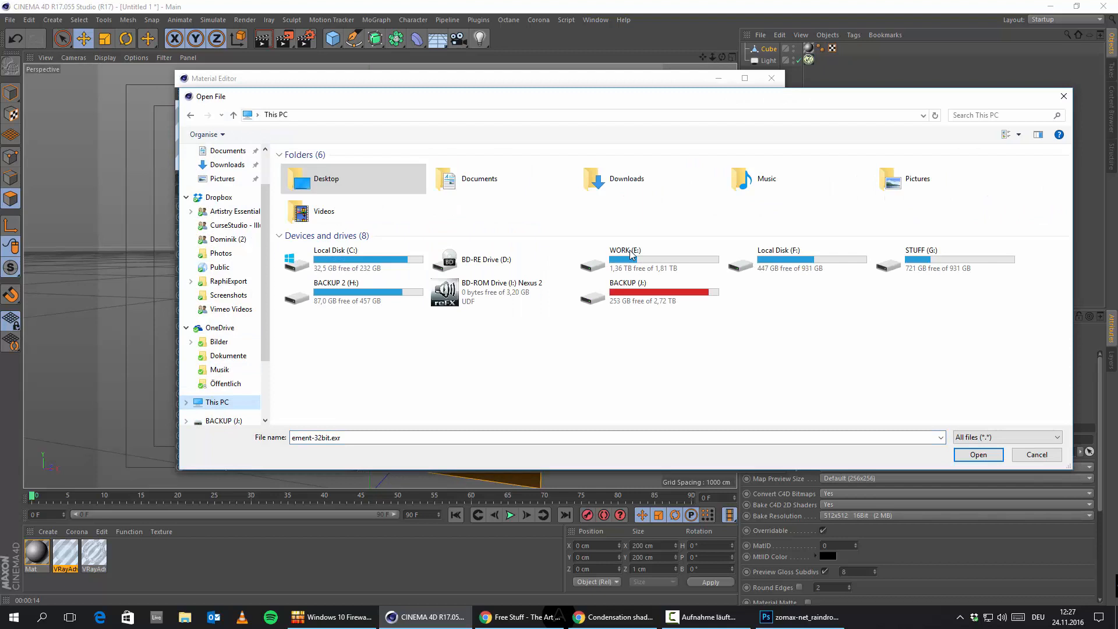
pyautogui.doubleClick(701, 269)
pyautogui.doubleClick(342, 367)
pyautogui.doubleClick(307, 177)
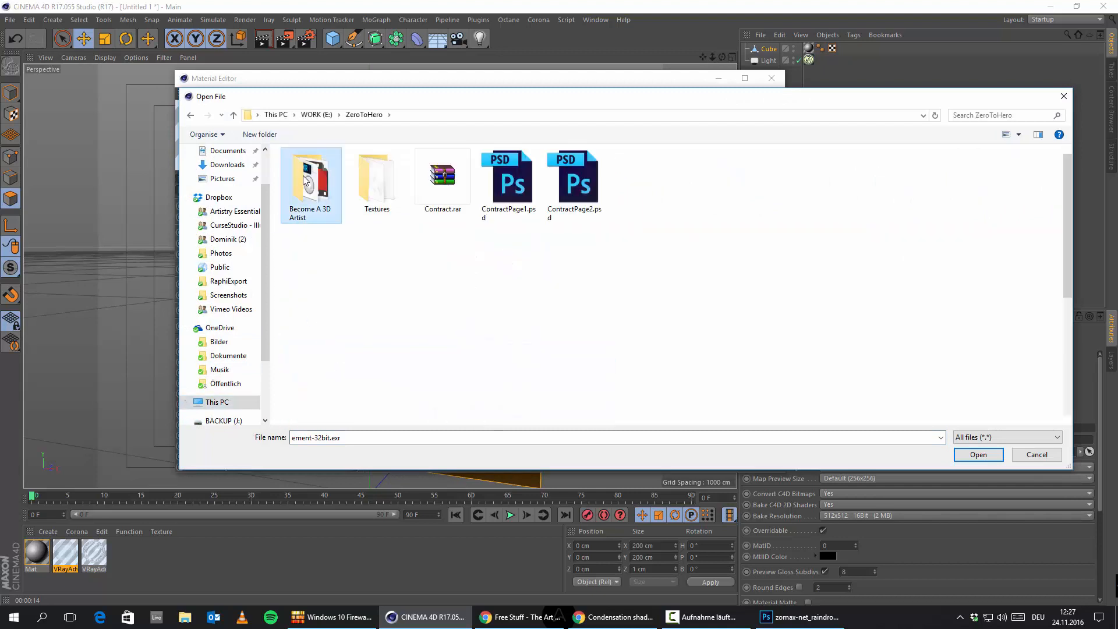
pyautogui.scroll(-5, 352, 401)
pyautogui.doubleClick(319, 345)
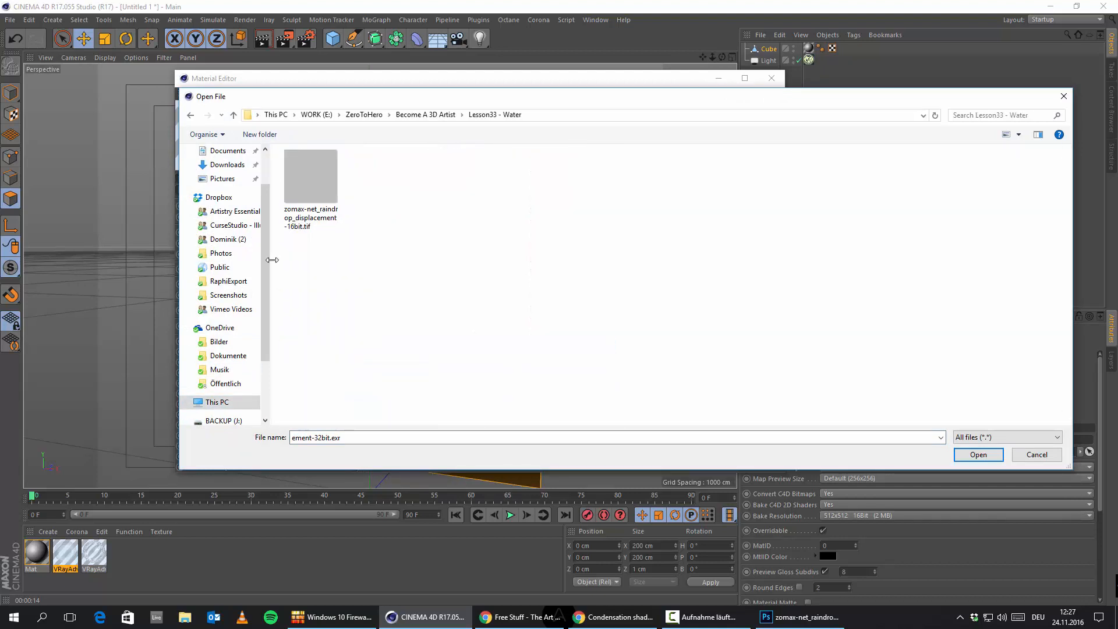
pyautogui.click(312, 174)
pyautogui.click(978, 455)
pyautogui.click(622, 353)
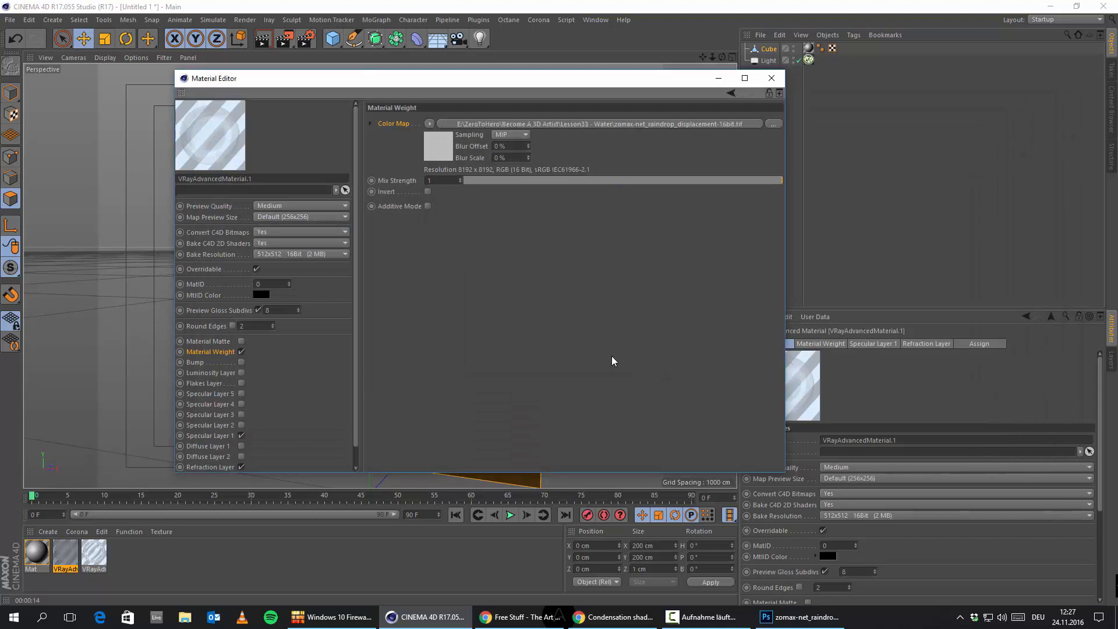
# Close the material's settings and replace the Mat material on the Cube's texture tag with VRayAdvancedMaterial.1
pyautogui.scroll(-1, 219, 416)
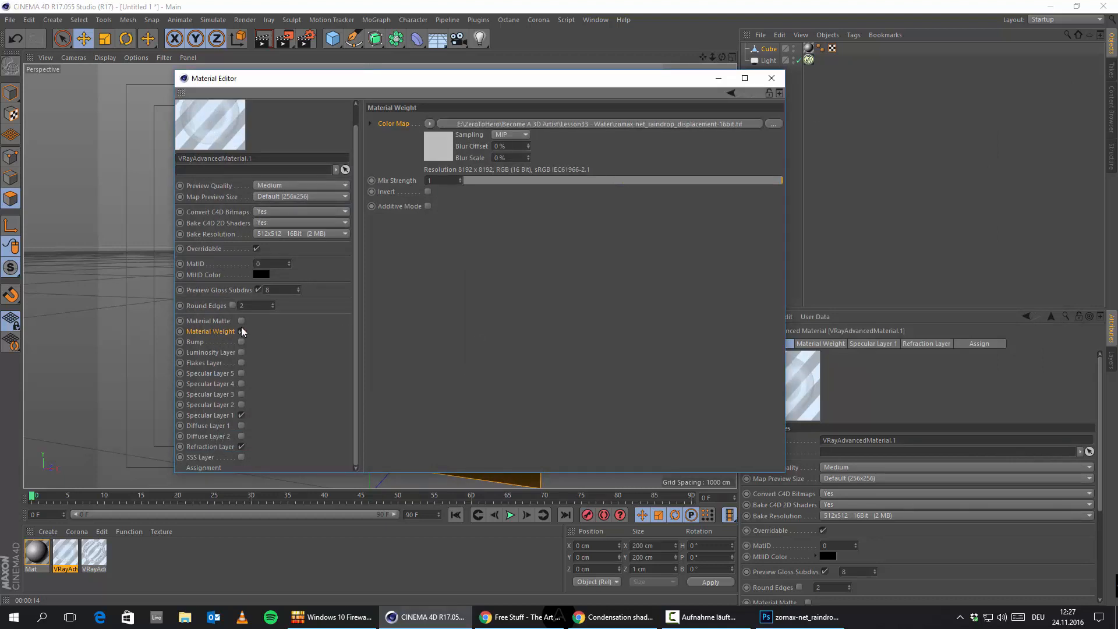
pyautogui.scroll(1, 215, 337)
pyautogui.click(772, 78)
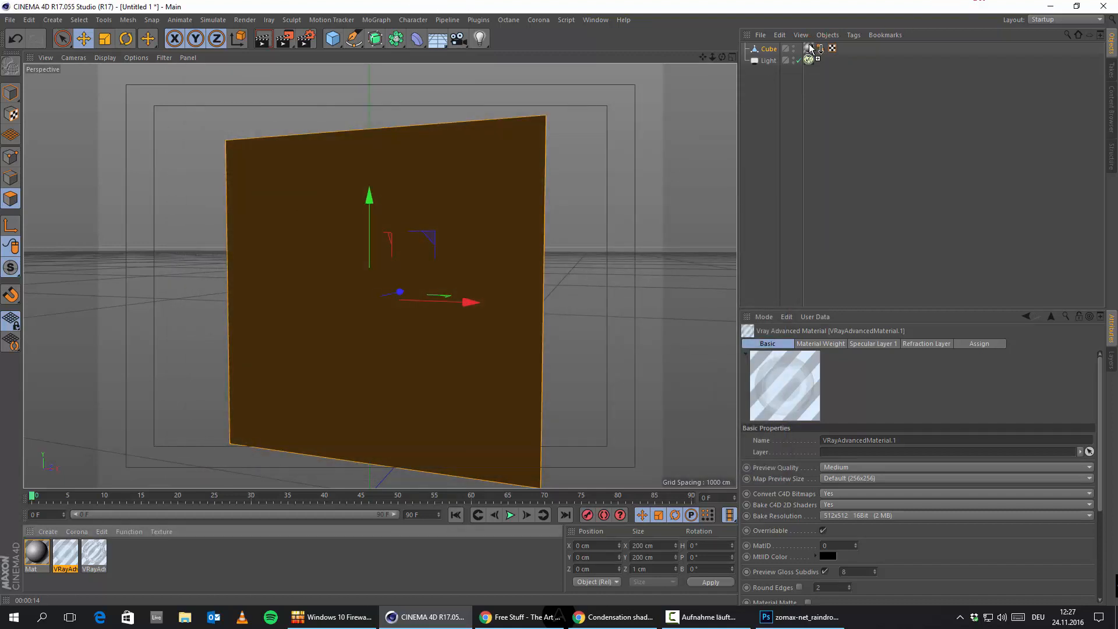
pyautogui.moveTo(810, 49); pyautogui.dragTo(809, 49)
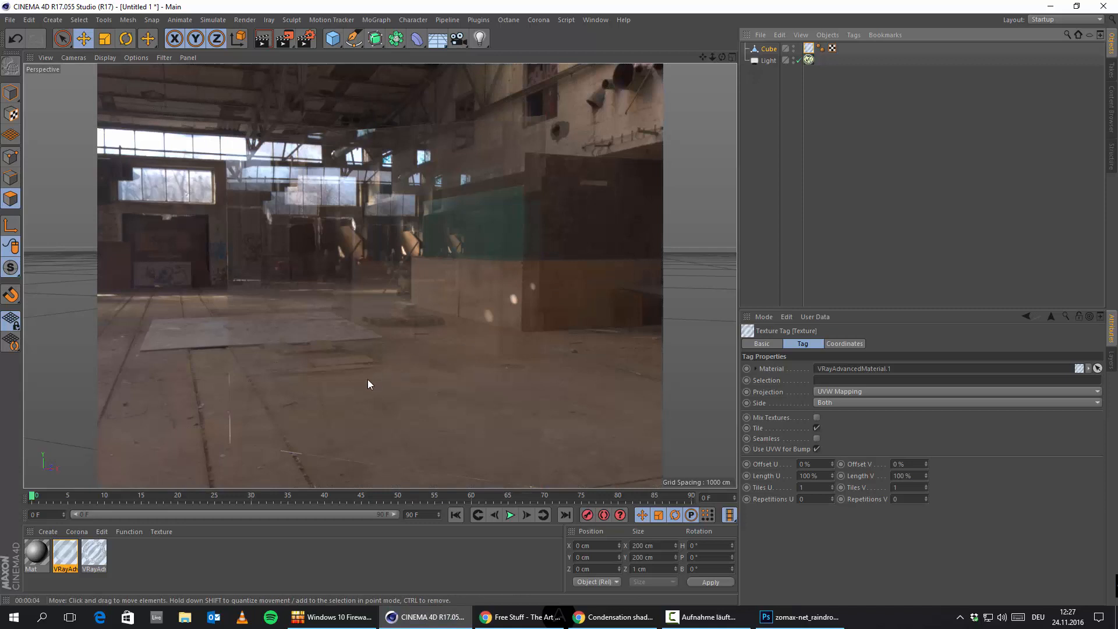
# Create a VrayDisplaceMaterial and open its settings
pyautogui.keyDown('alt'); pyautogui.moveTo(279, 393); pyautogui.dragTo(379, 419); pyautogui.keyUp('alt')
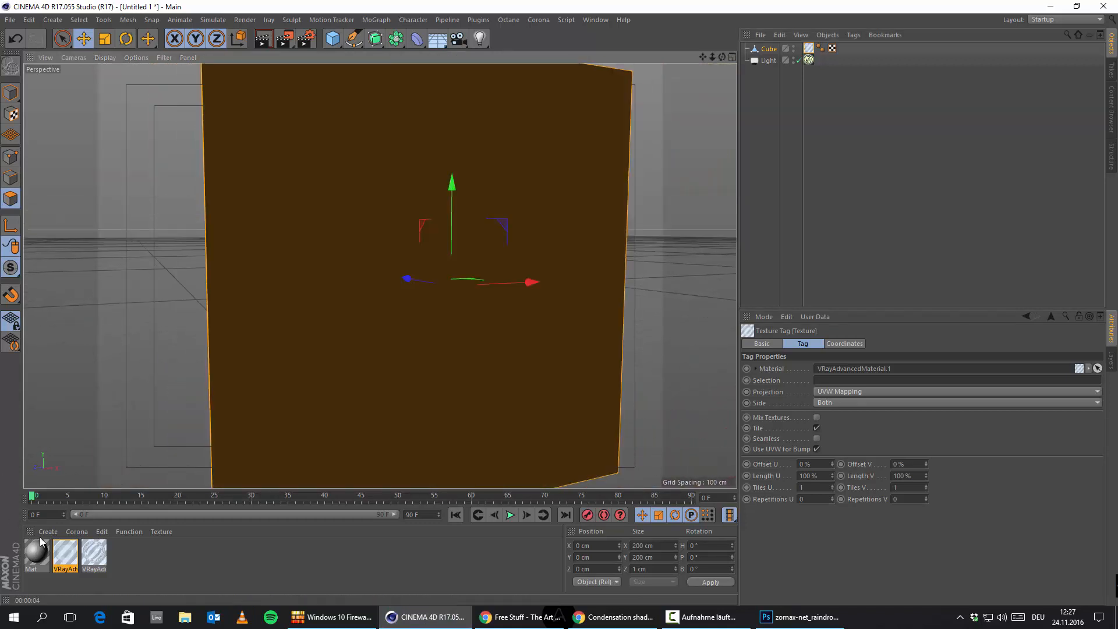
pyautogui.click(46, 531)
pyautogui.moveTo(128, 436)
pyautogui.moveTo(243, 412)
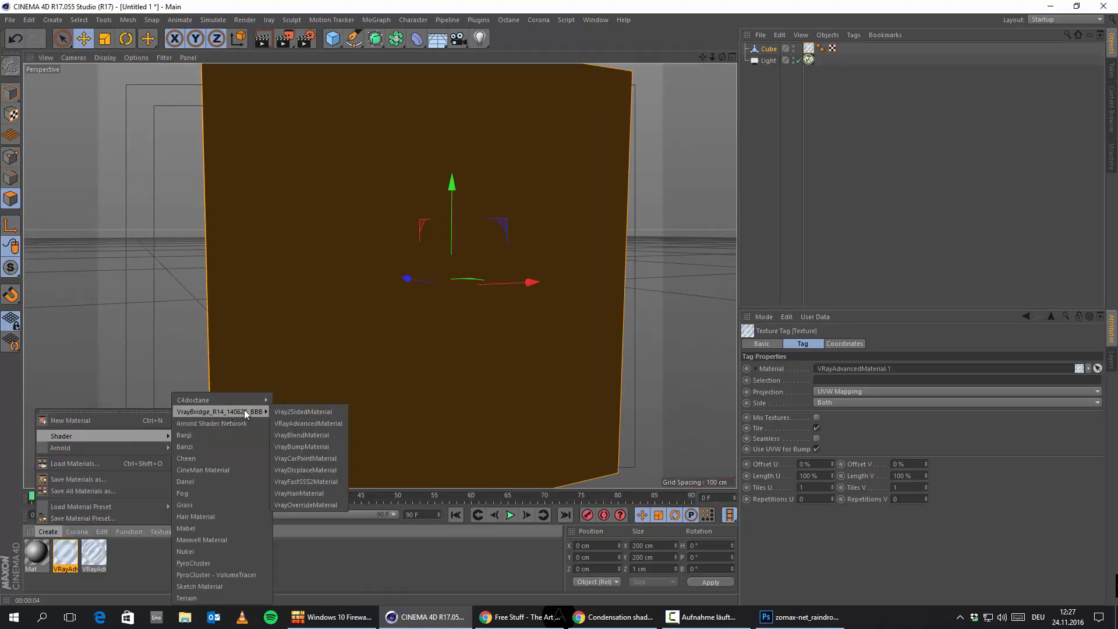
pyautogui.click(317, 470)
pyautogui.doubleClick(42, 559)
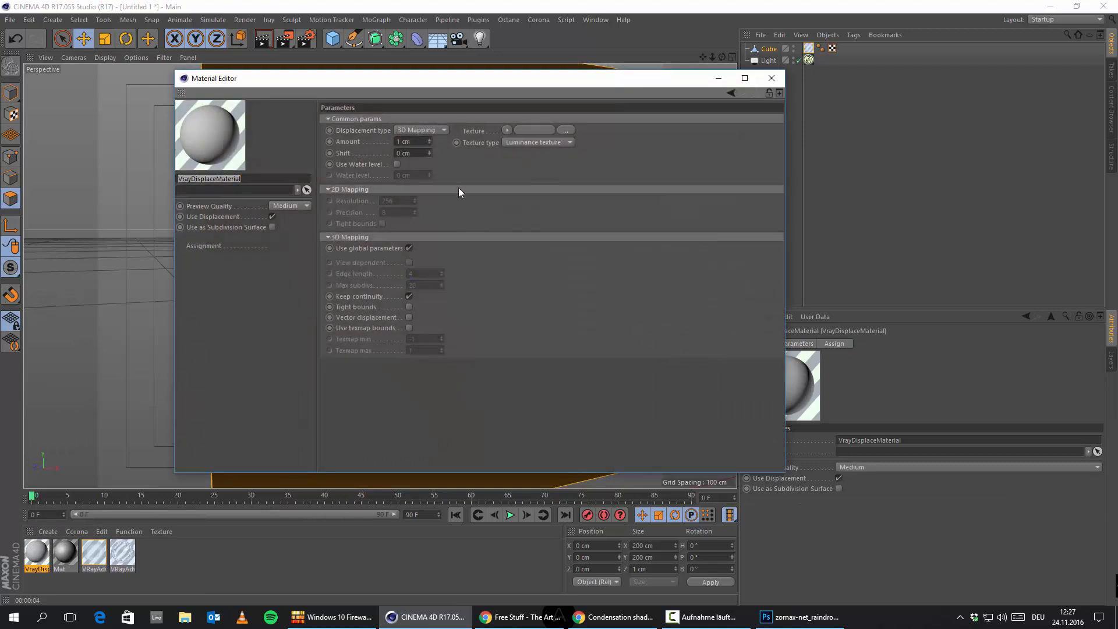
# Load zomax-net_raindrop_displacement-16bit.tif as the displacement material's texture, without a project copy, and close its settings
pyautogui.click(506, 131)
pyautogui.click(512, 155)
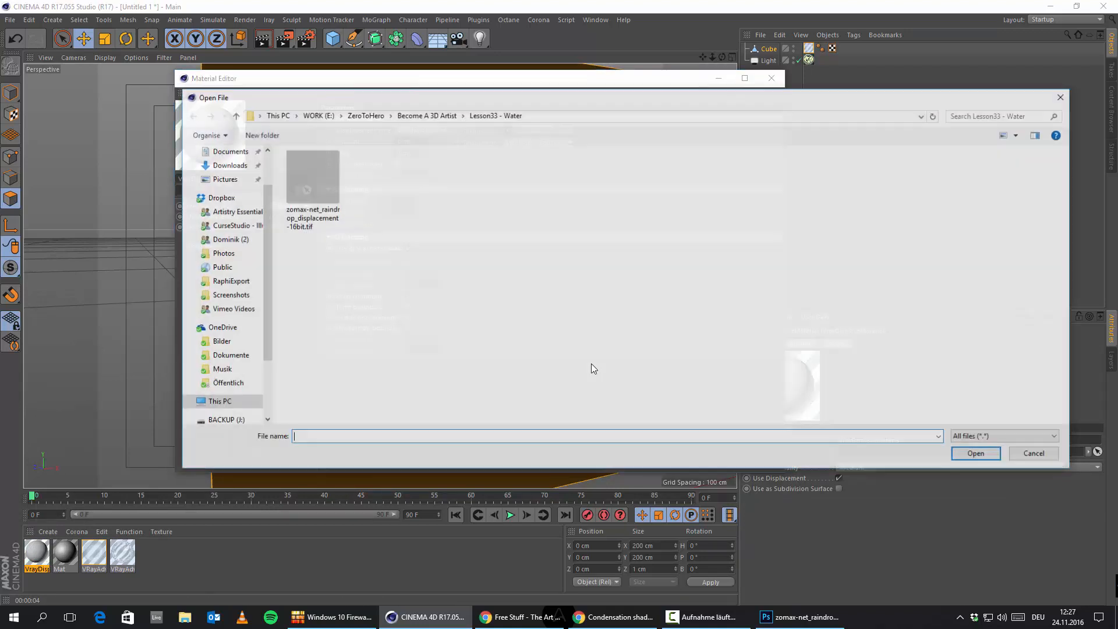
pyautogui.doubleClick(305, 222)
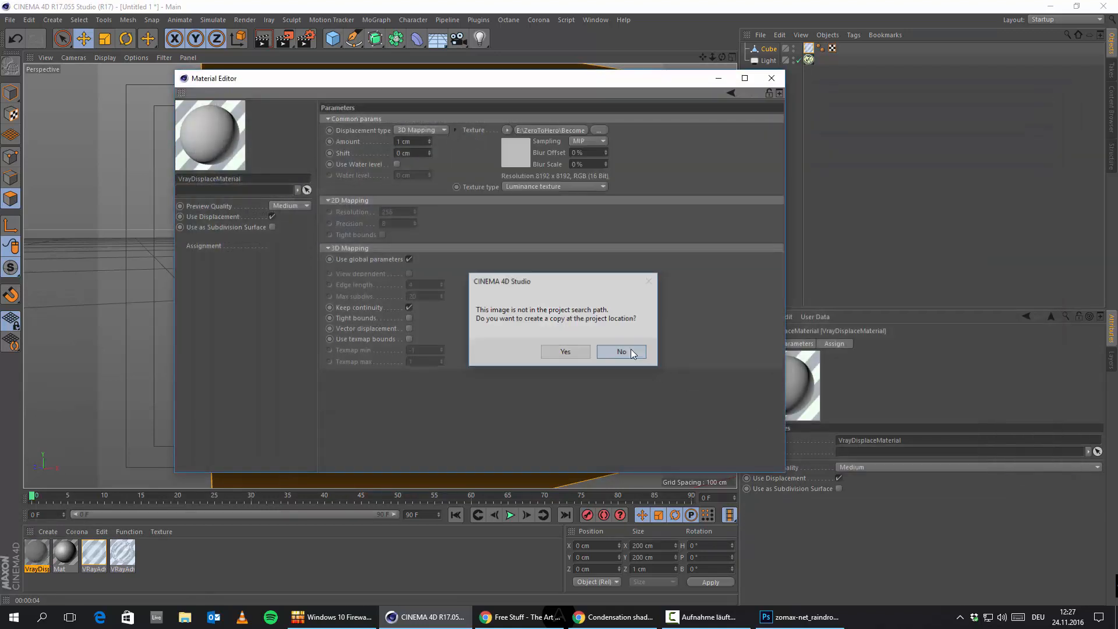
pyautogui.click(626, 351)
pyautogui.click(771, 78)
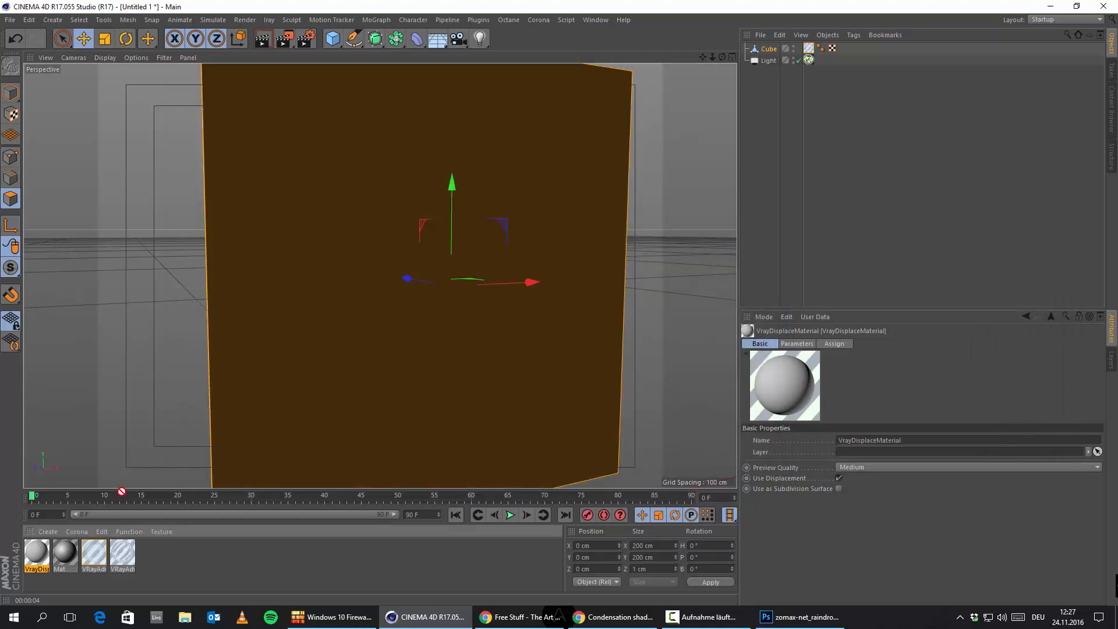
# Assign VrayDisplaceMaterial to the Cube's texture tag in place of VRayAdvancedMaterial.1 and test-render the view
pyautogui.moveTo(805, 46); pyautogui.dragTo(807, 48)
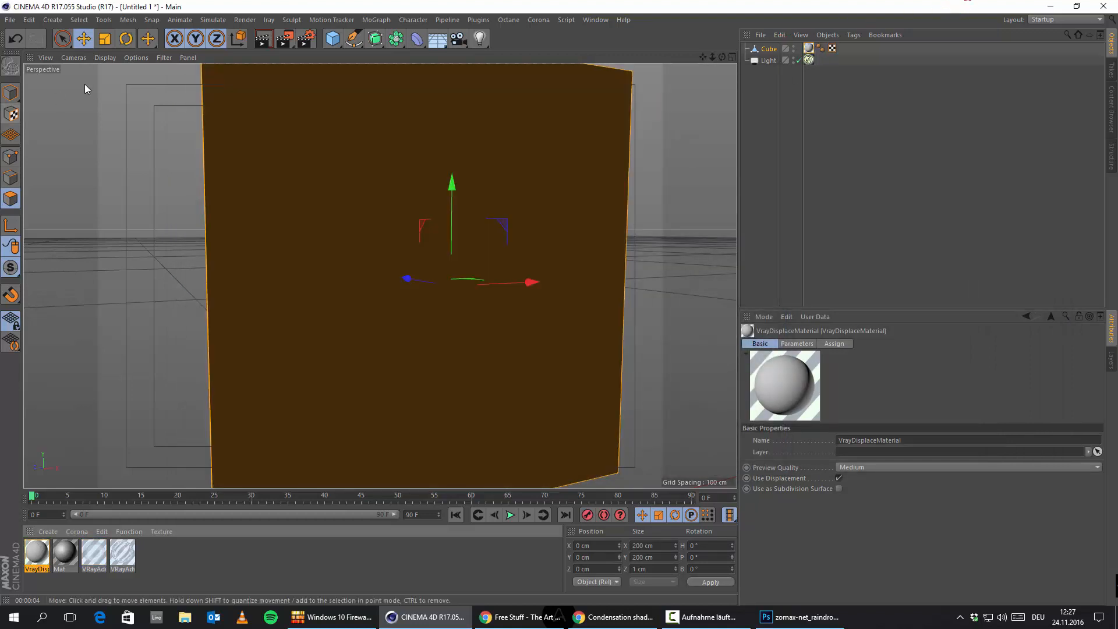
pyautogui.click(263, 42)
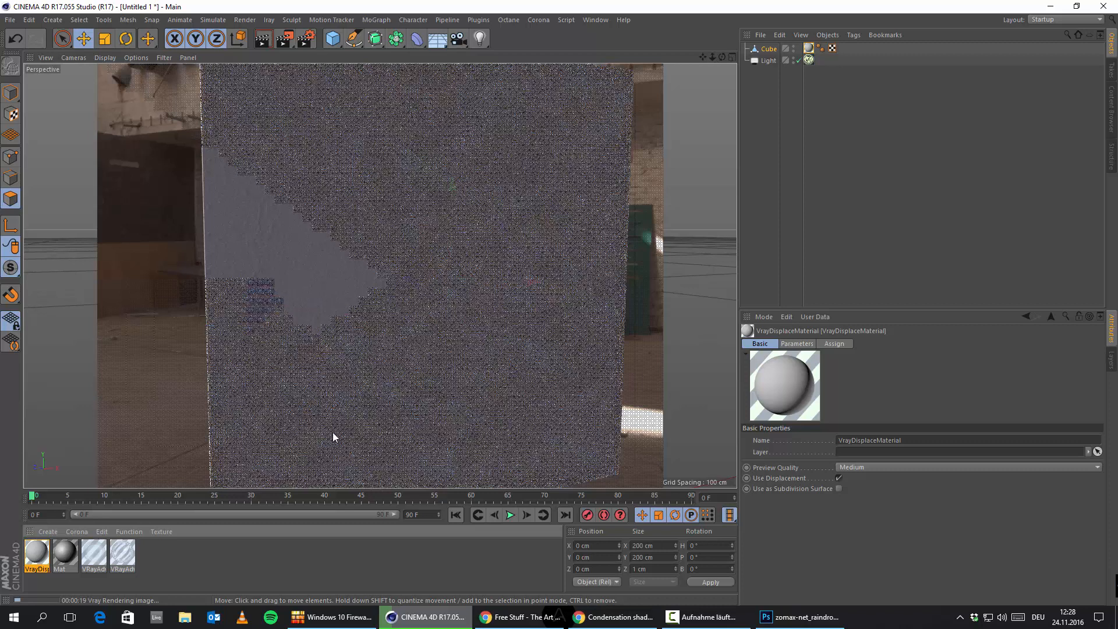
pyautogui.click(95, 566)
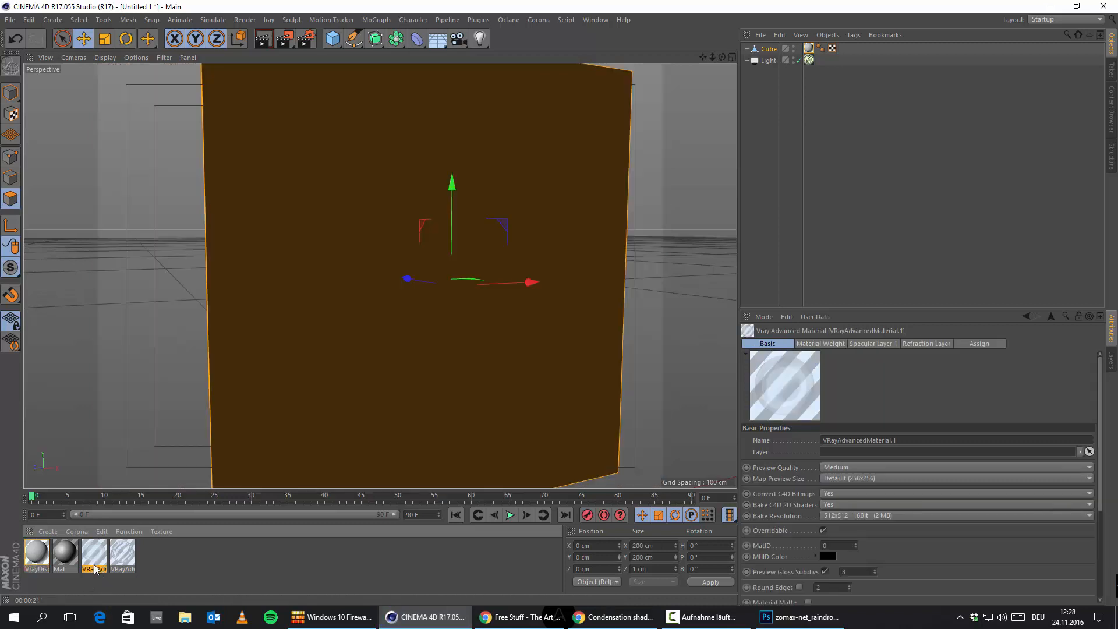
pyautogui.click(808, 48)
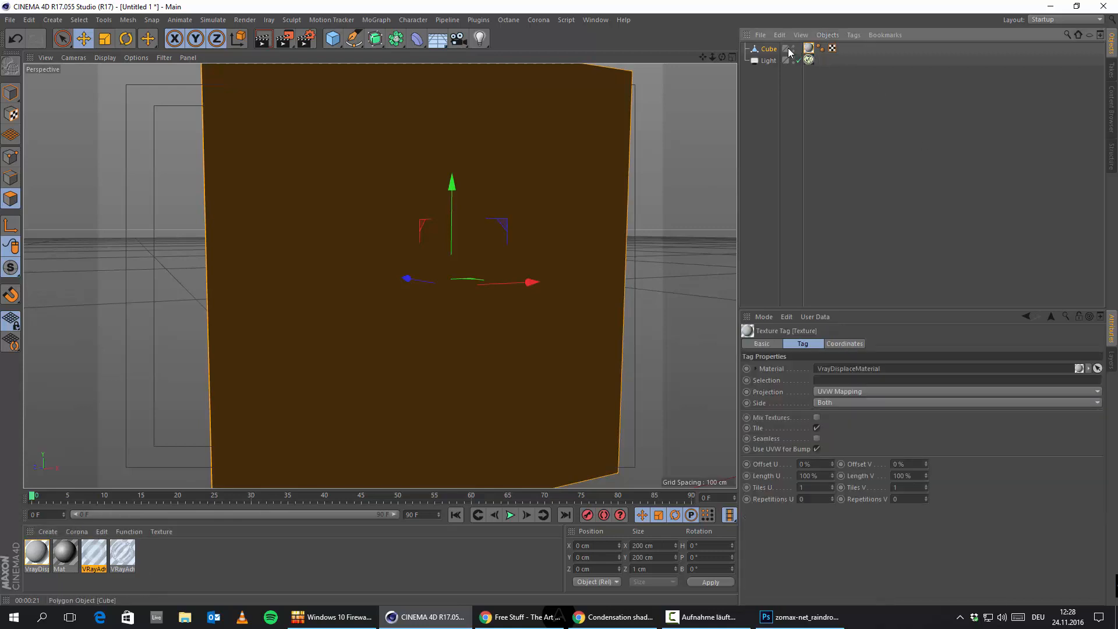
# Create a VrayBlendMaterial and open its settings
pyautogui.click(48, 531)
pyautogui.moveTo(97, 435)
pyautogui.moveTo(226, 409)
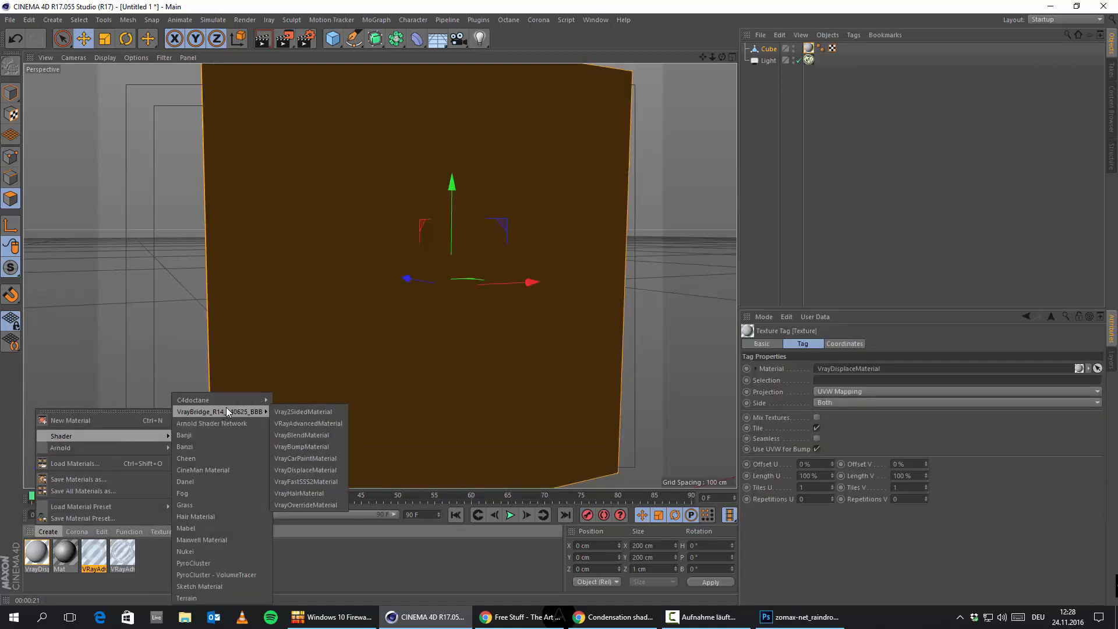
pyautogui.click(328, 435)
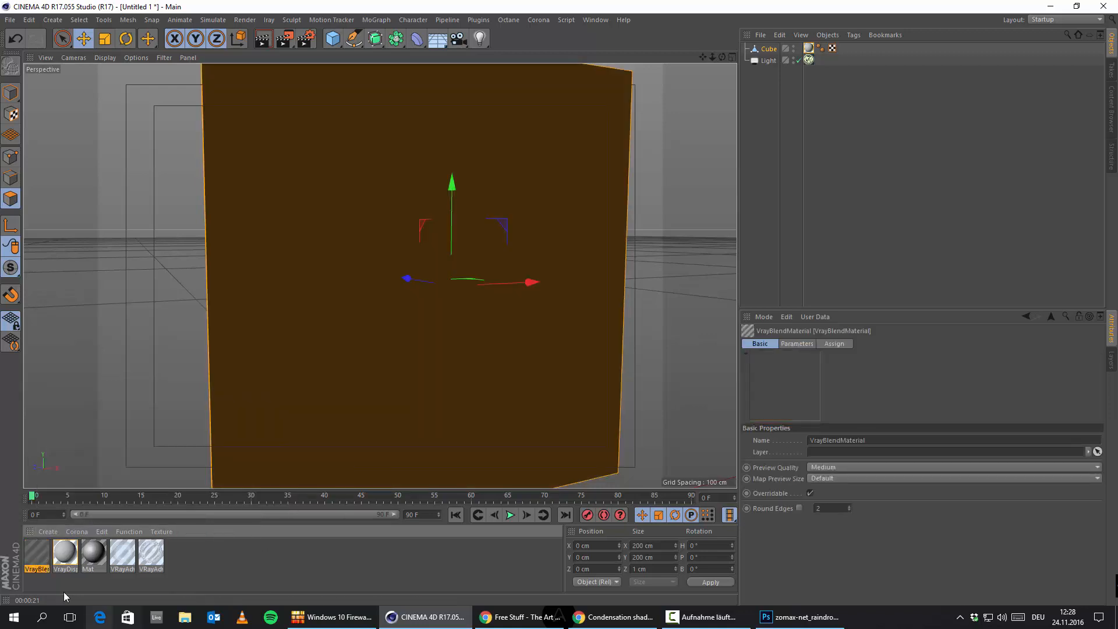
pyautogui.doubleClick(33, 559)
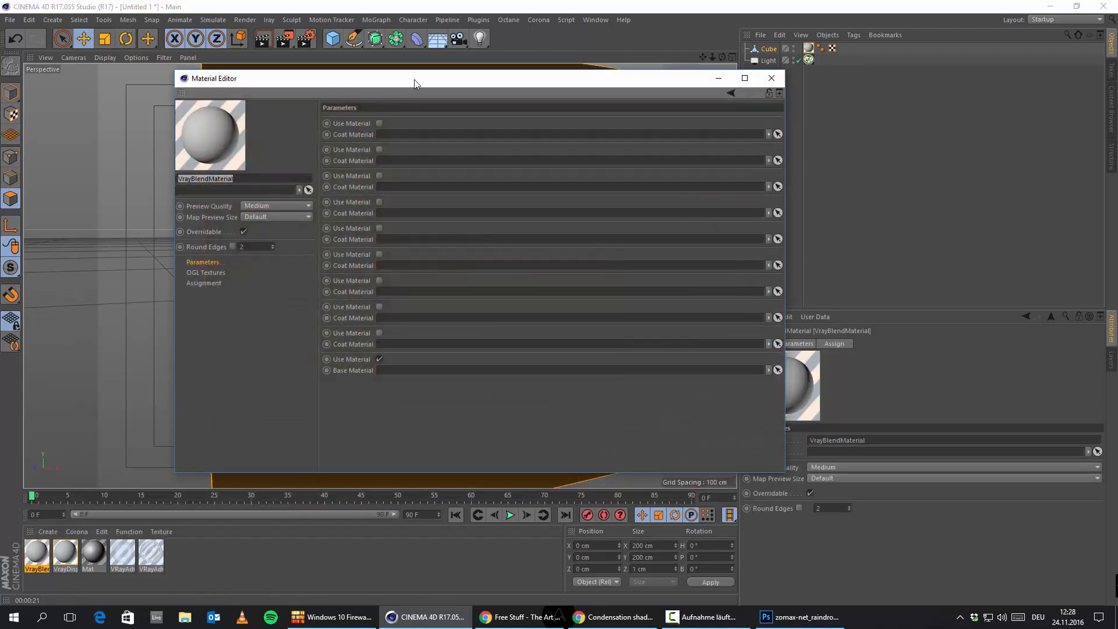
# Set VRayAdvancedMaterial as the blend's base material and VRayAdvancedMaterial.1 as its lowest coat material, and enable that coat
pyautogui.moveTo(414, 79); pyautogui.dragTo(586, 72)
pyautogui.moveTo(149, 560); pyautogui.dragTo(587, 366)
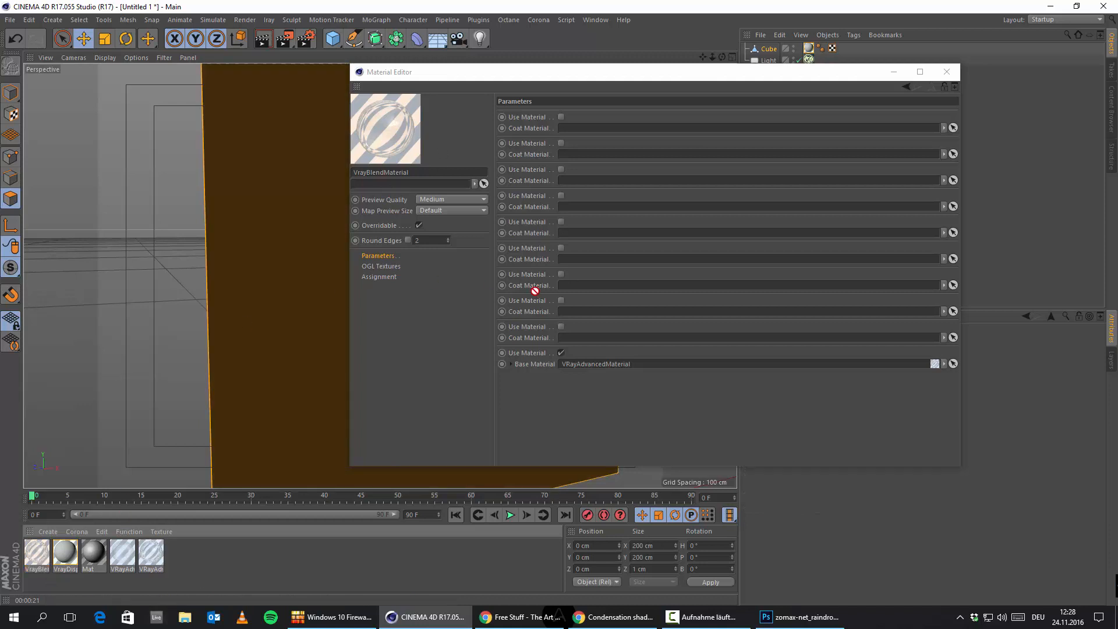
pyautogui.moveTo(602, 345); pyautogui.dragTo(602, 339)
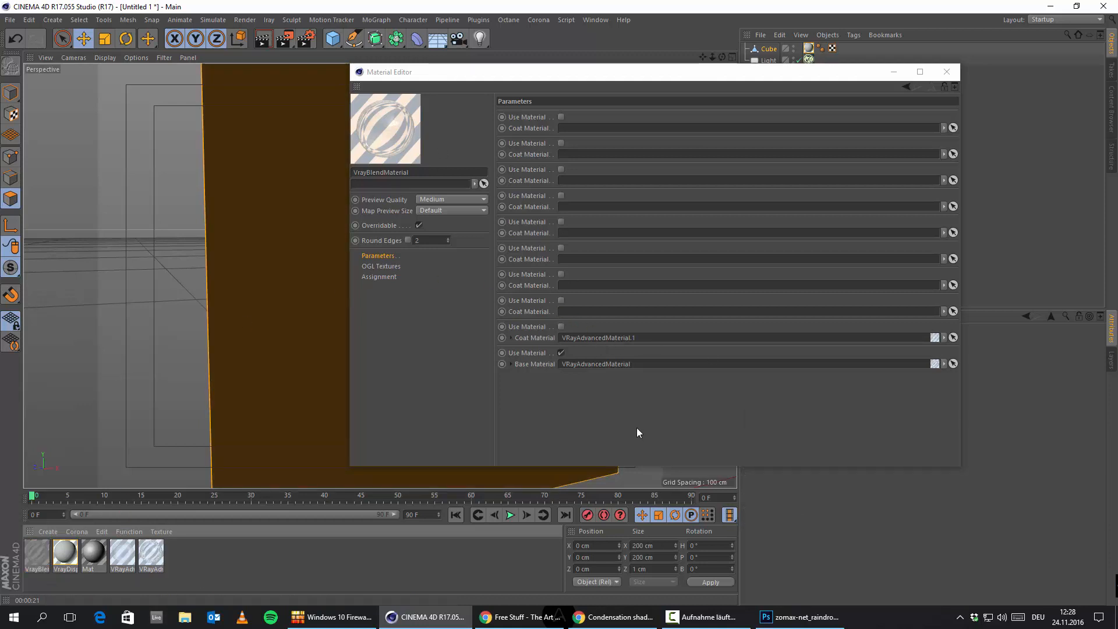
pyautogui.click(561, 327)
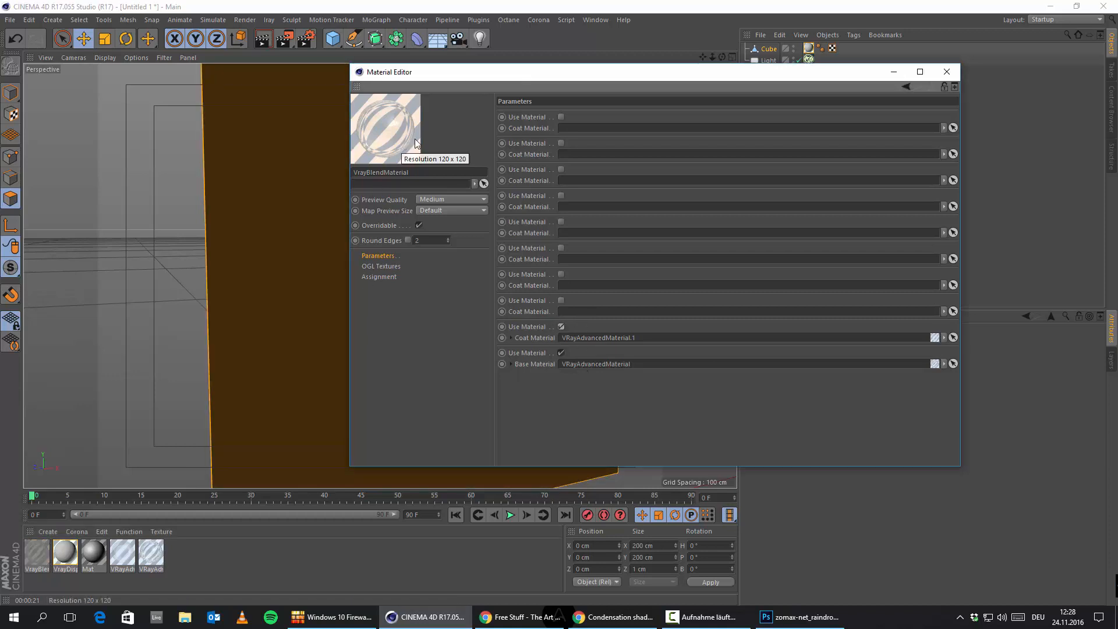
# Apply VrayBlendMaterial to the Cube, place its tag directly after the displacement tag, and test-render the view
pyautogui.click(947, 74)
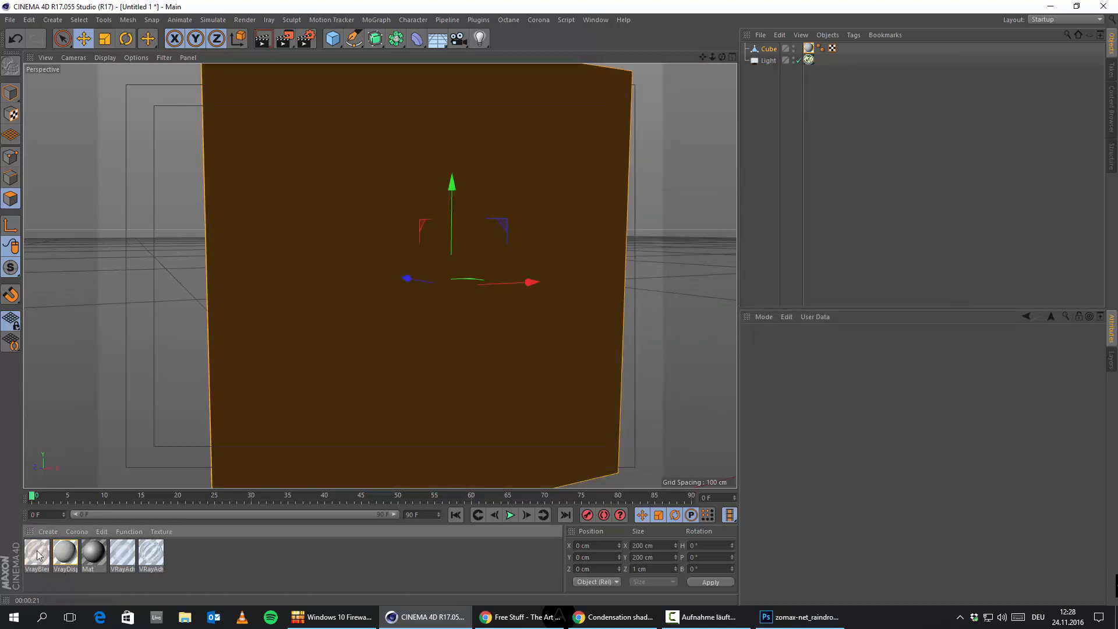
pyautogui.moveTo(765, 34); pyautogui.dragTo(773, 52)
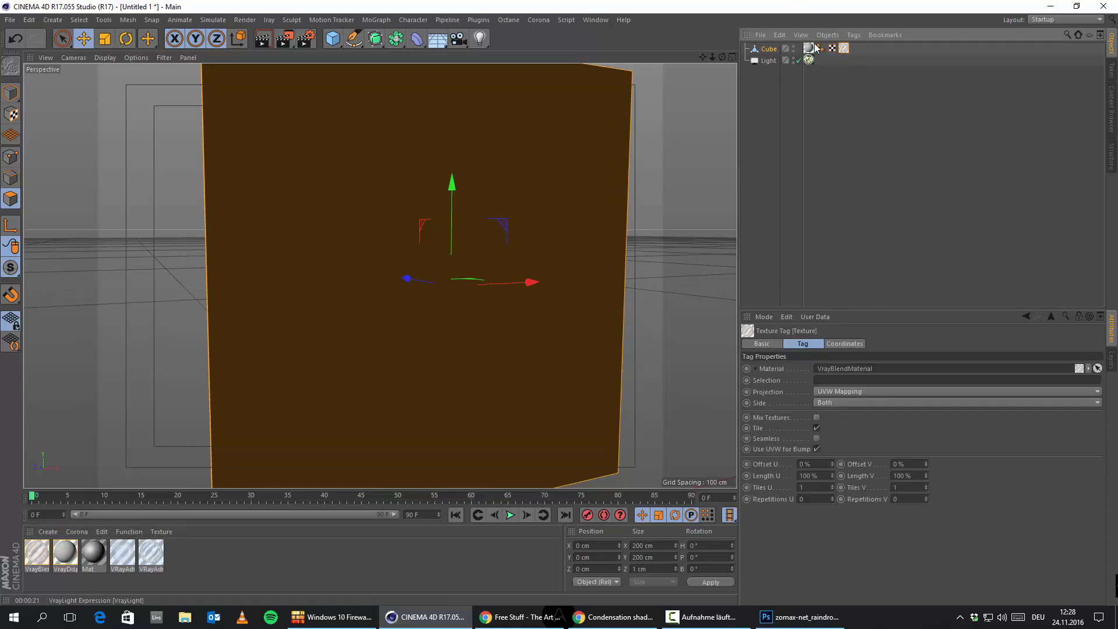
pyautogui.moveTo(818, 53); pyautogui.dragTo(817, 53)
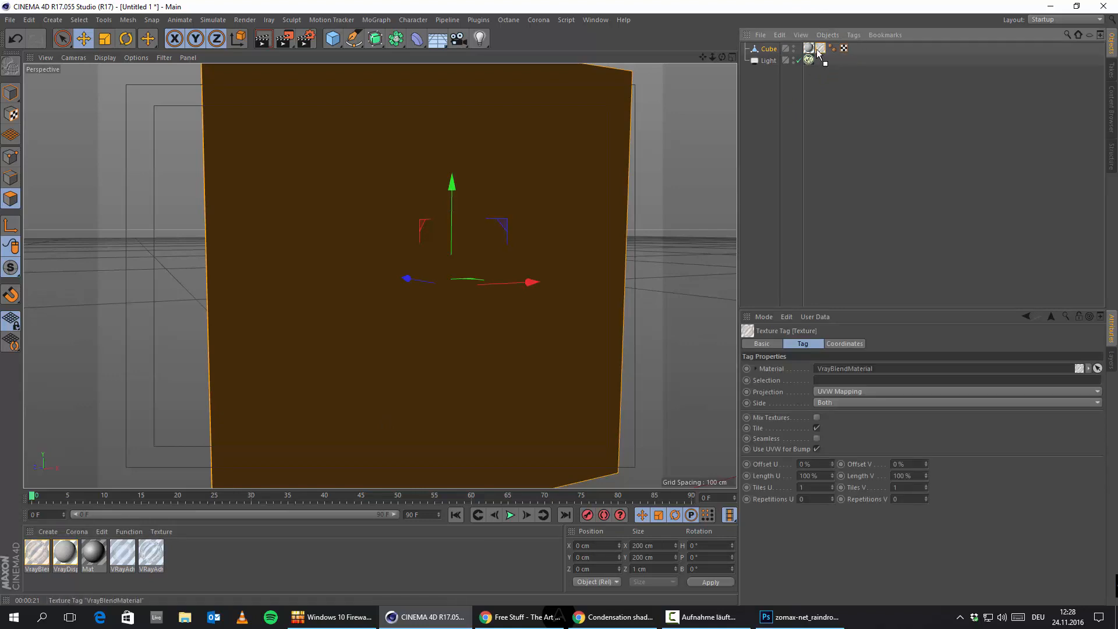
pyautogui.click(263, 38)
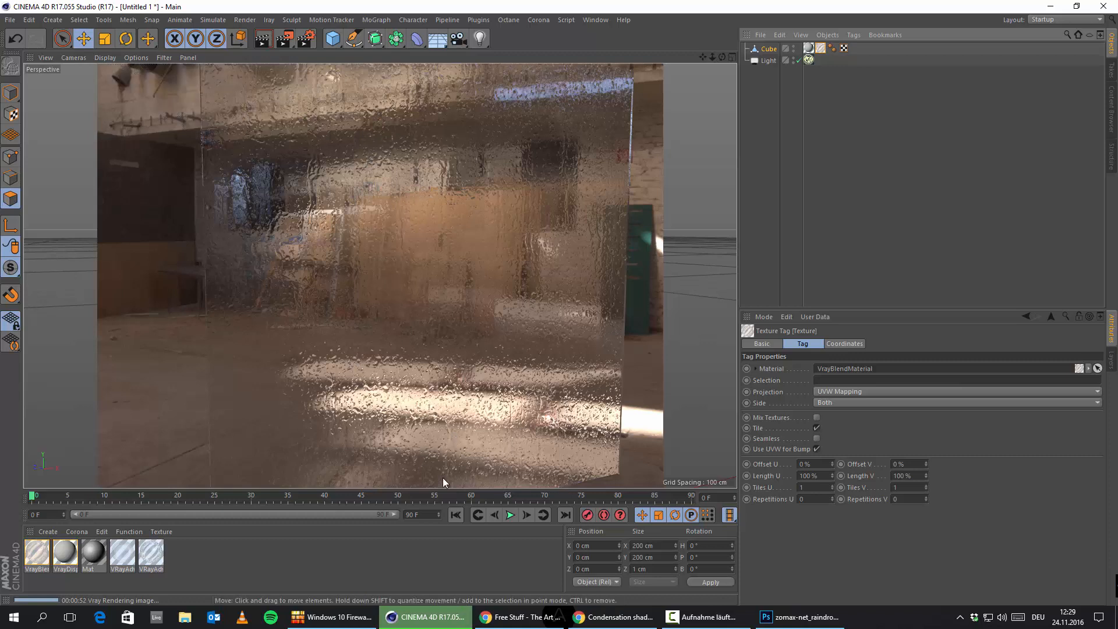
# Set the VrayDisplaceMaterial displacement amount to 2 cm and test-render the view
pyautogui.doubleClick(69, 556)
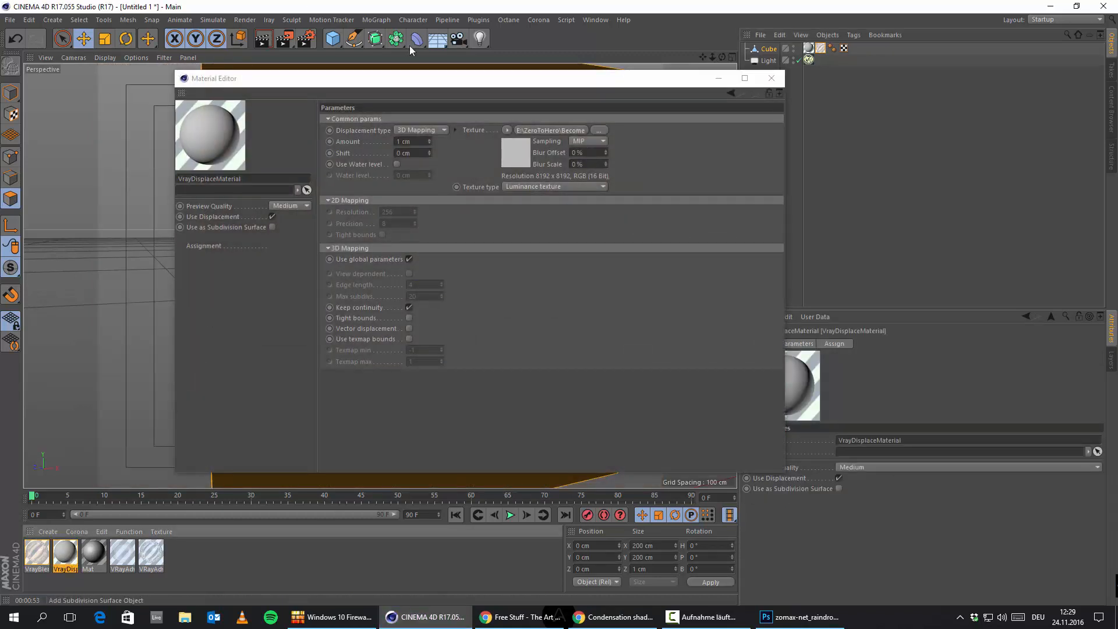
pyautogui.write('2')
pyautogui.press('Return')
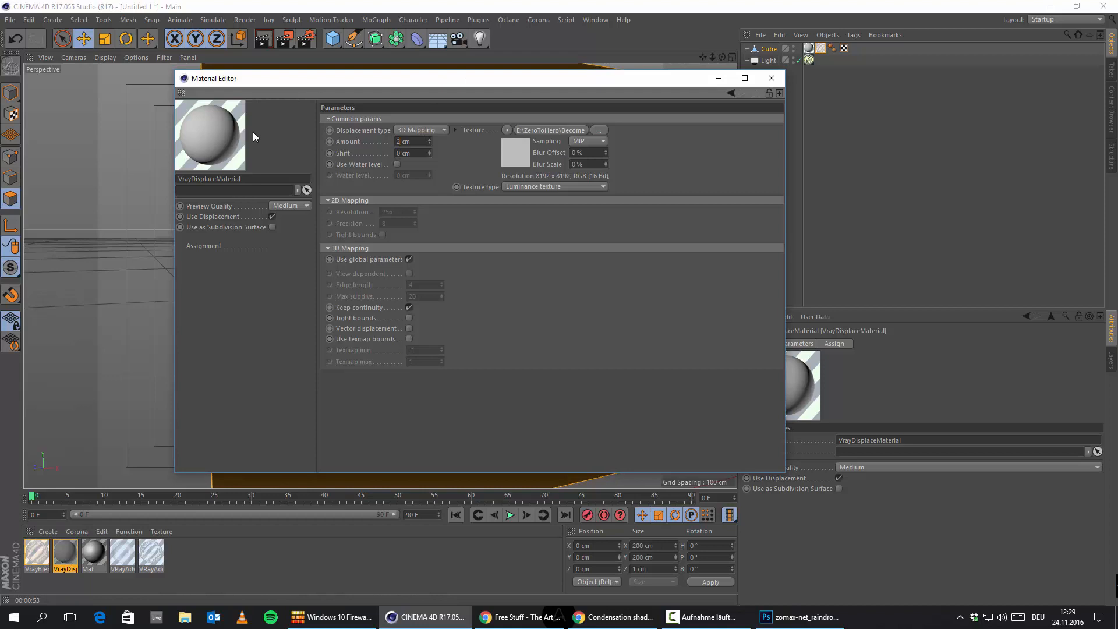
pyautogui.click(771, 78)
pyautogui.click(261, 40)
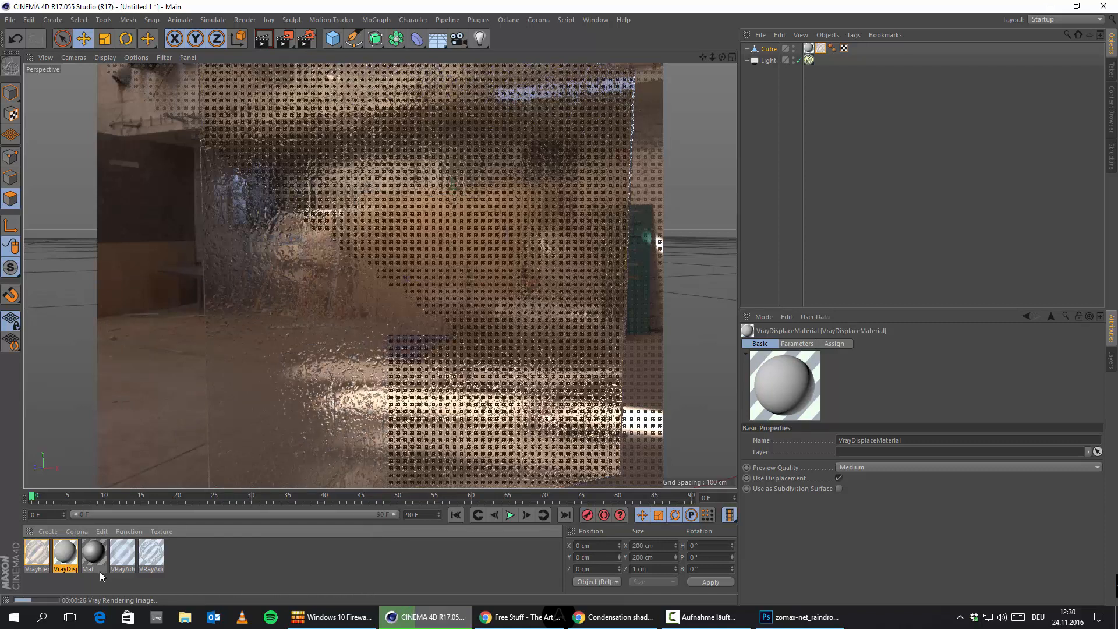
# Set the VrayDisplaceMaterial displacement amount to 0.5 cm and render the view again
pyautogui.click(68, 557)
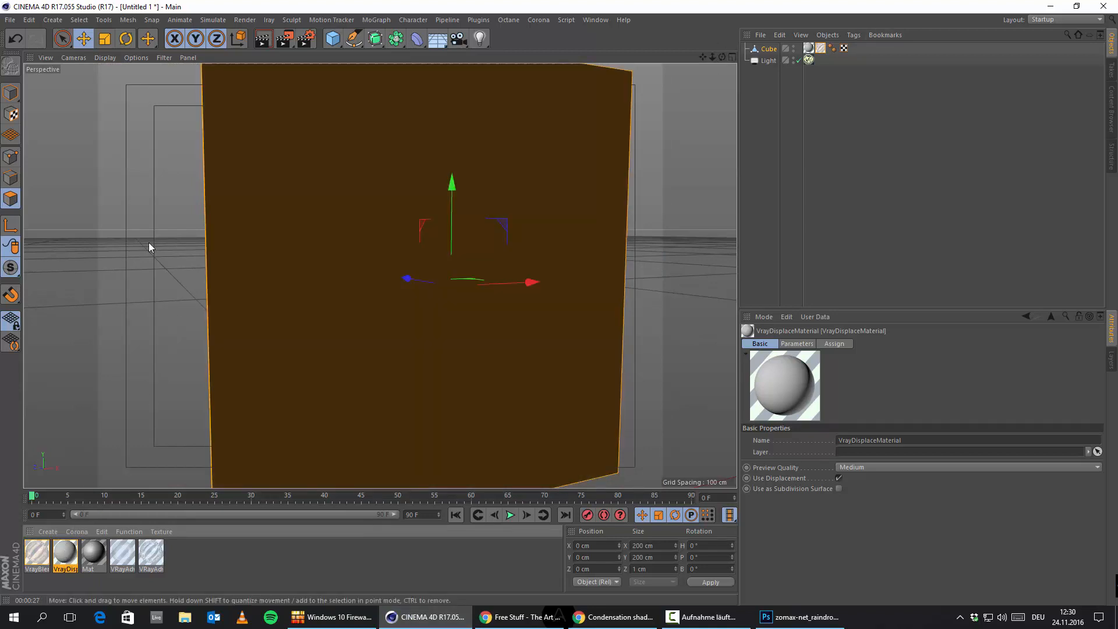
pyautogui.doubleClick(63, 554)
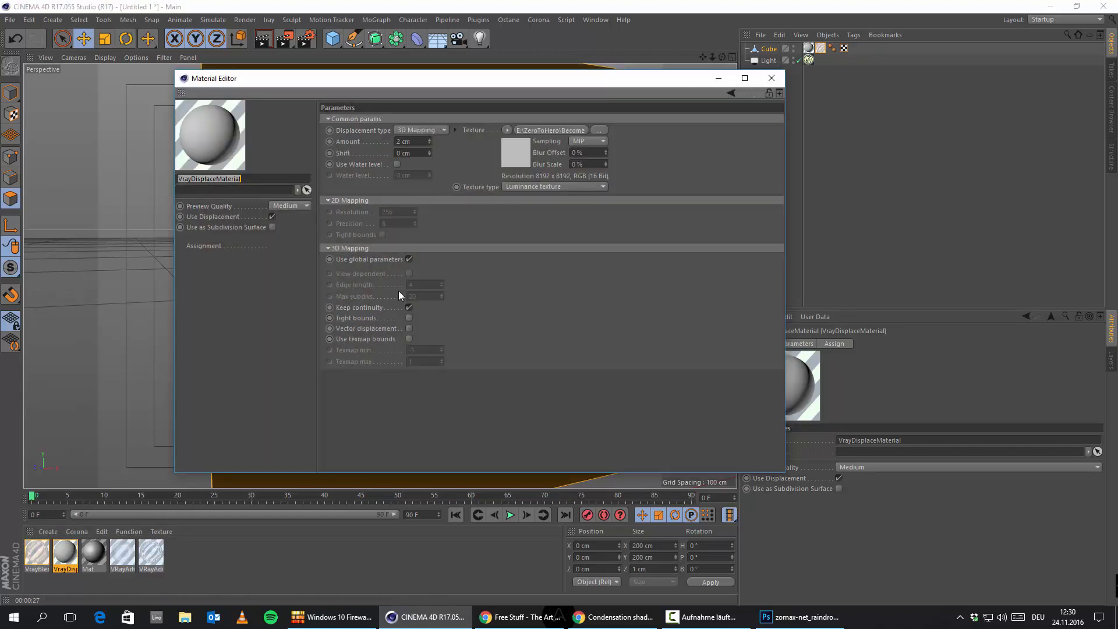
pyautogui.click(354, 145)
pyautogui.press('BackSpace')
pyautogui.press('BackSpace')
pyautogui.press('BackSpace')
pyautogui.press('BackSpace')
pyautogui.write('0.5')
pyautogui.press('Return')
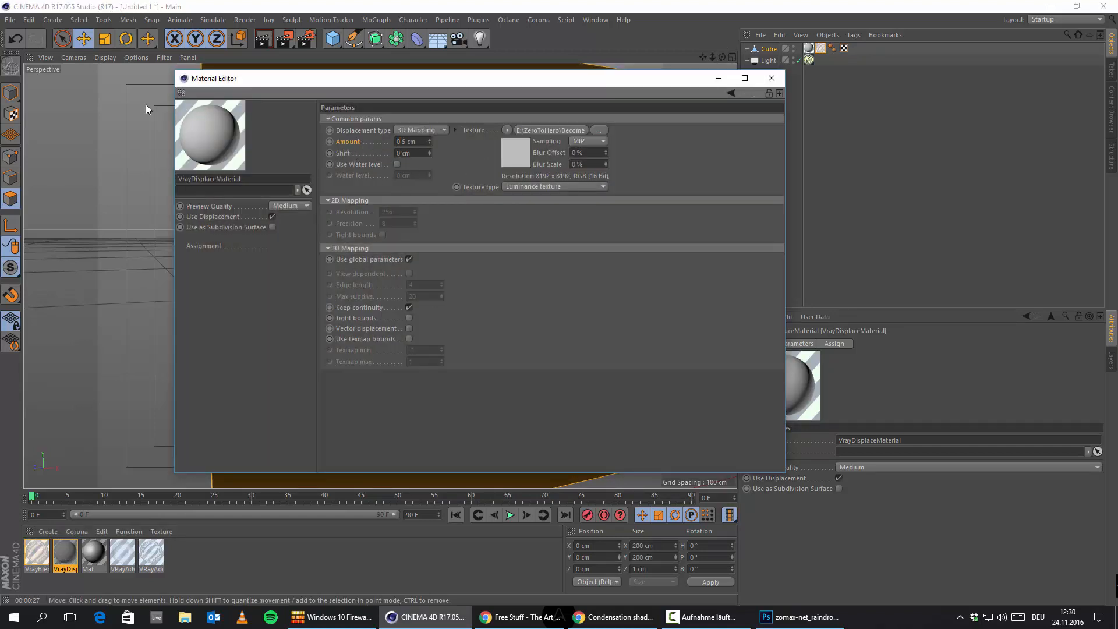
pyautogui.click(771, 78)
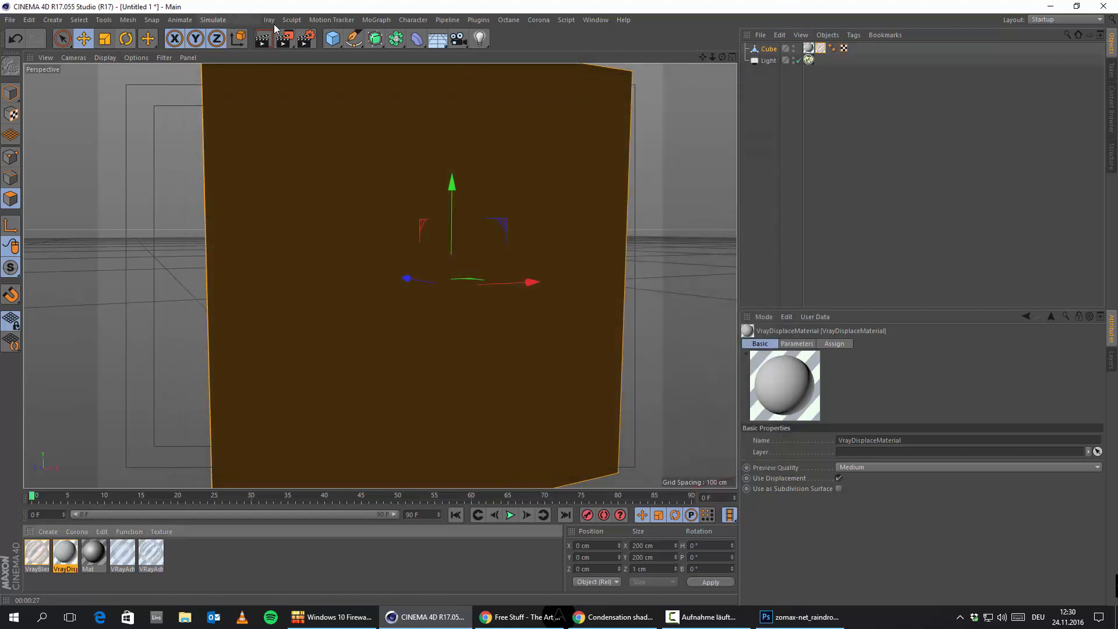
pyautogui.click(263, 38)
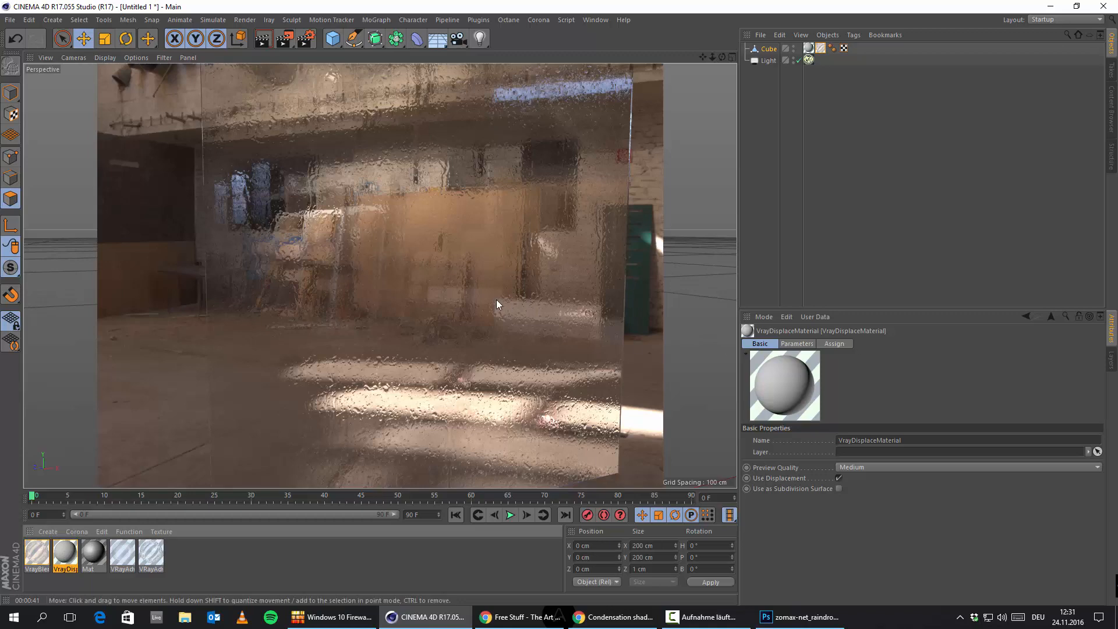
# Lower the refraction glossiness of VRayAdvancedMaterial to 0.74, close its settings and test-render the view
pyautogui.doubleClick(151, 553)
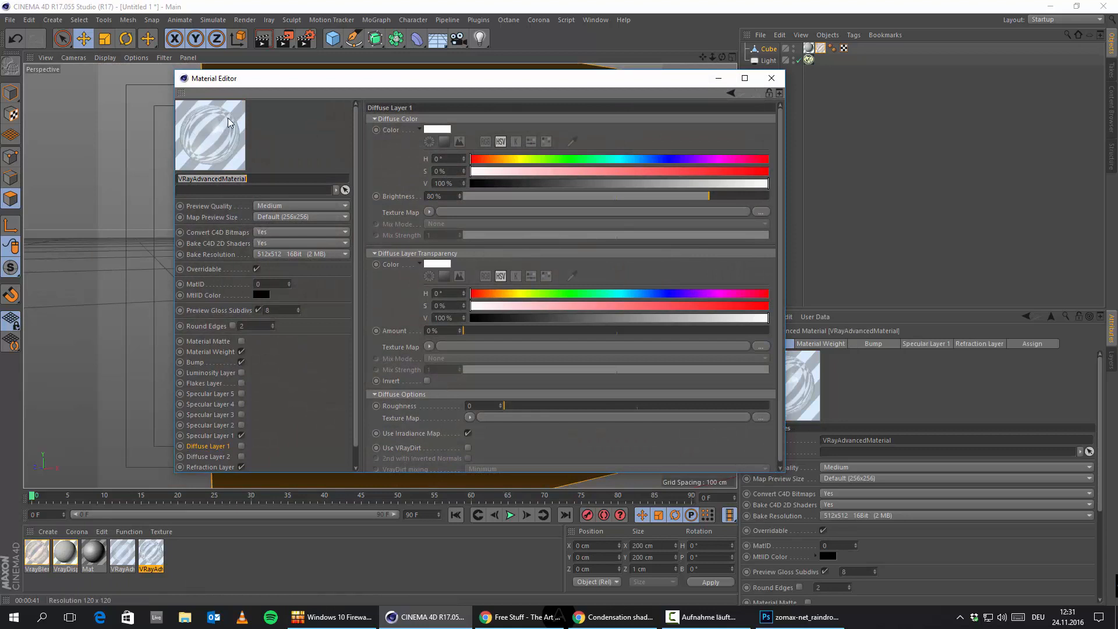
pyautogui.click(207, 435)
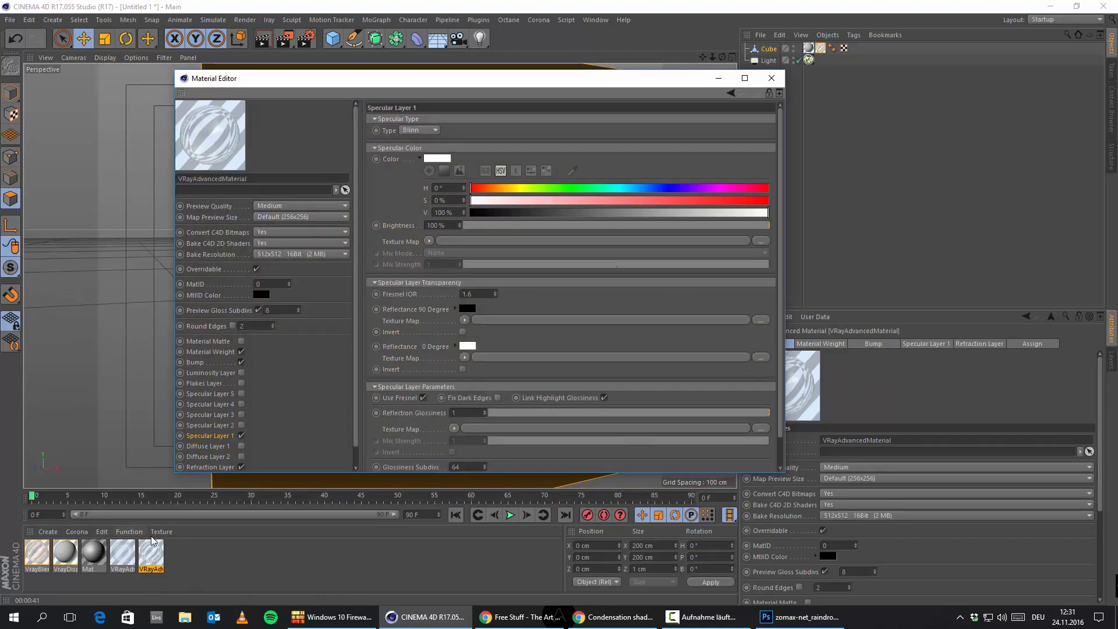
pyautogui.scroll(-1, 307, 285)
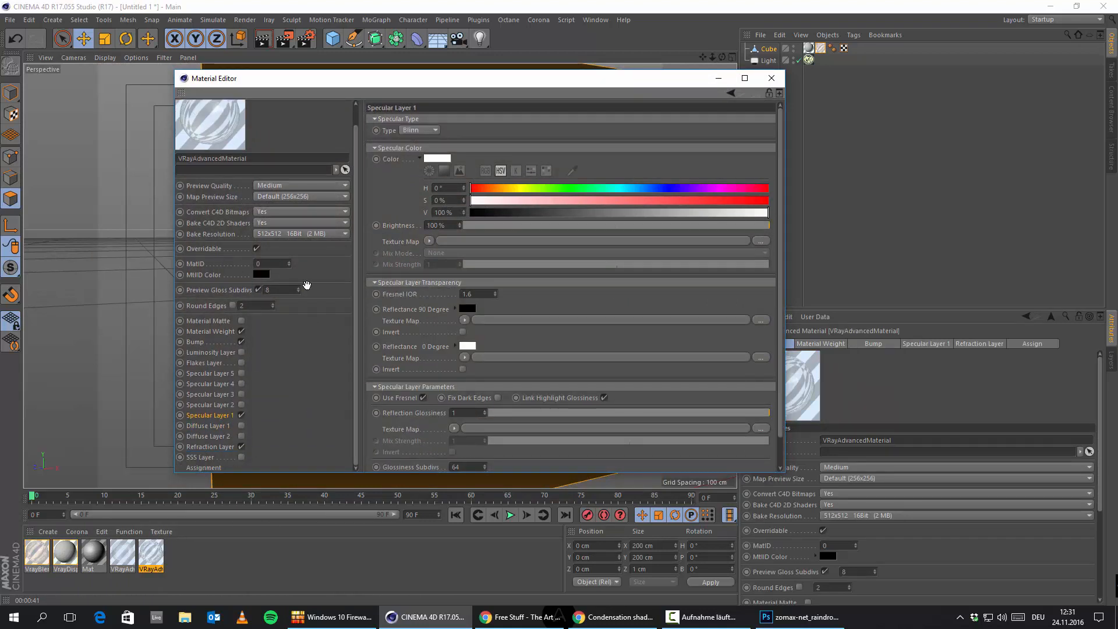
pyautogui.click(211, 447)
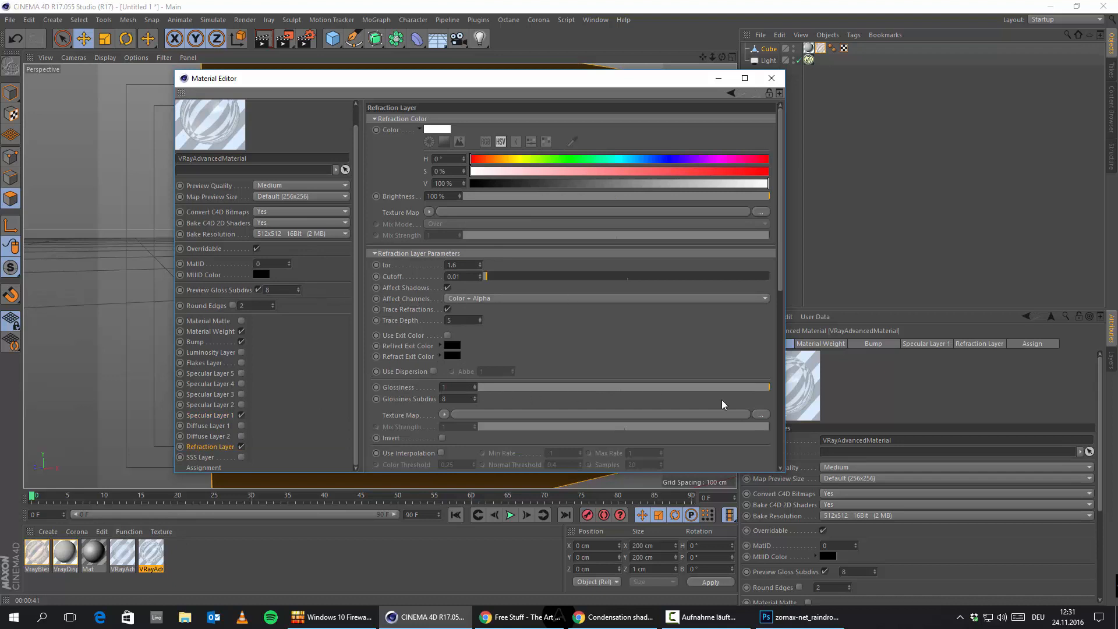
pyautogui.moveTo(756, 387); pyautogui.dragTo(696, 387)
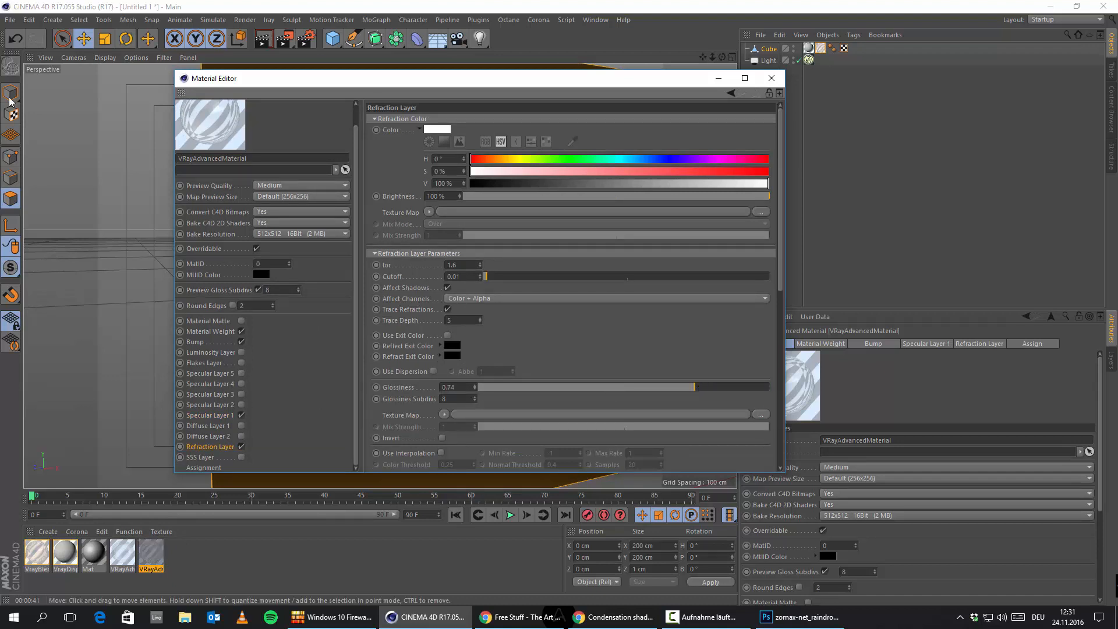
pyautogui.scroll(1, 326, 366)
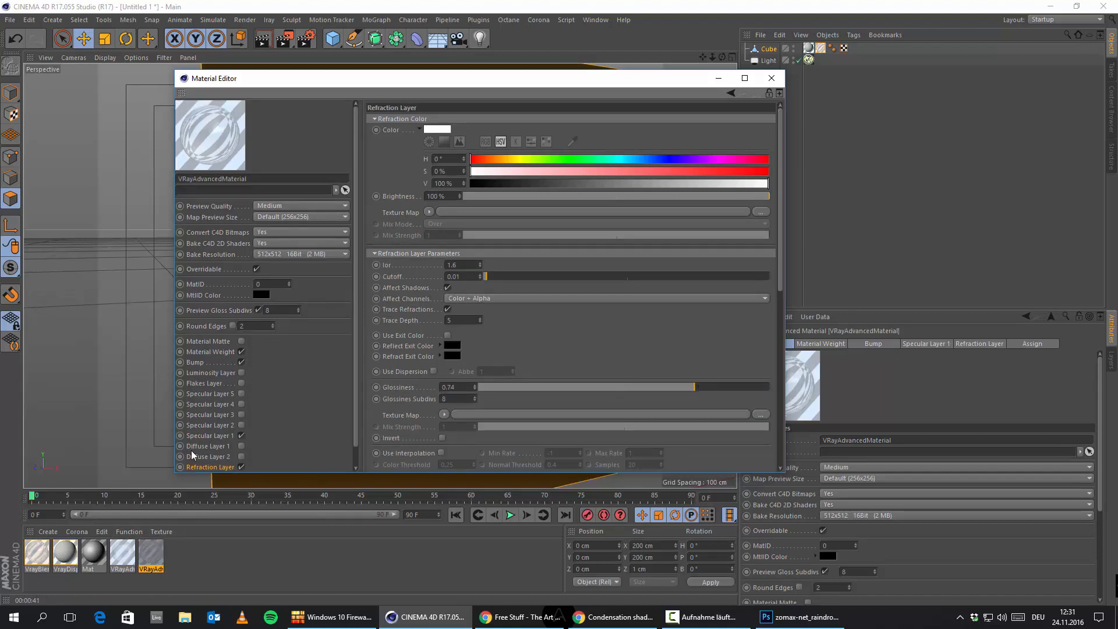
pyautogui.click(413, 390)
pyautogui.click(771, 78)
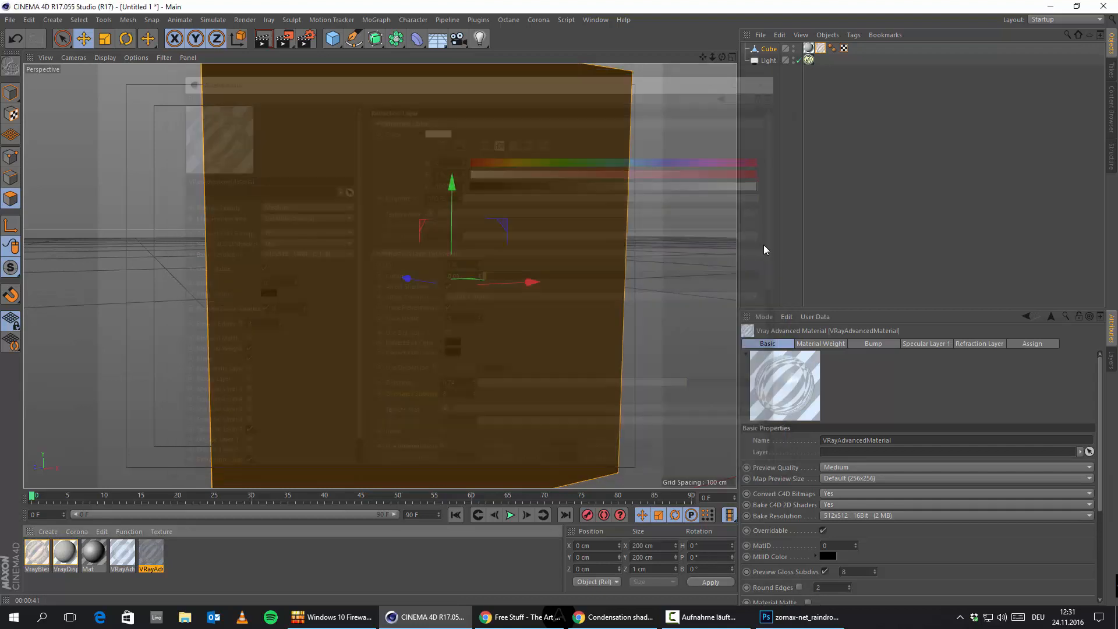
pyautogui.click(271, 44)
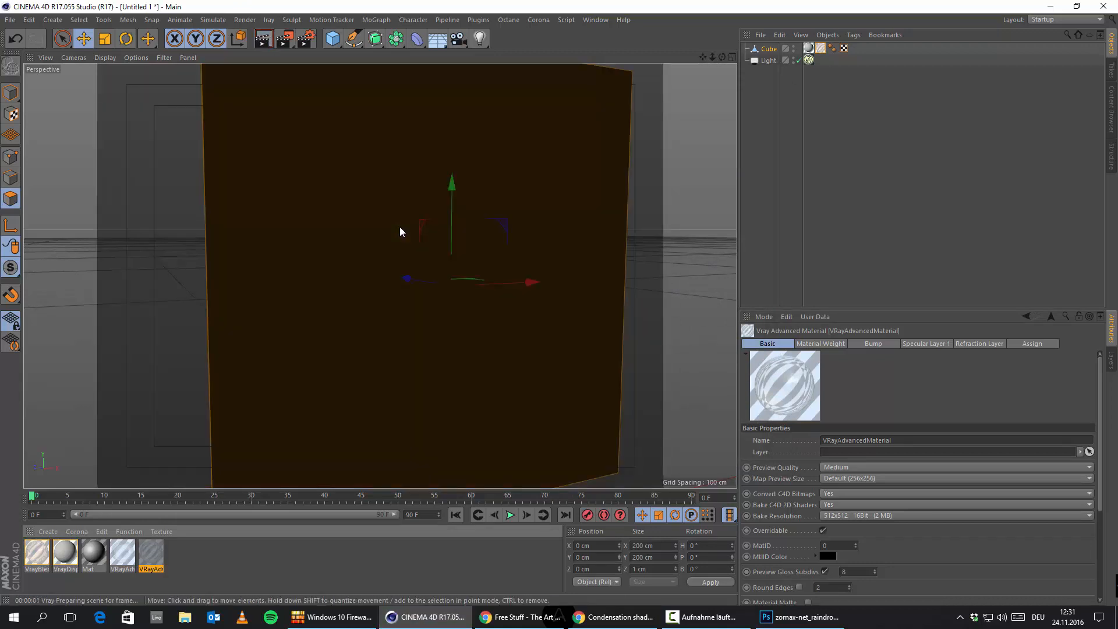
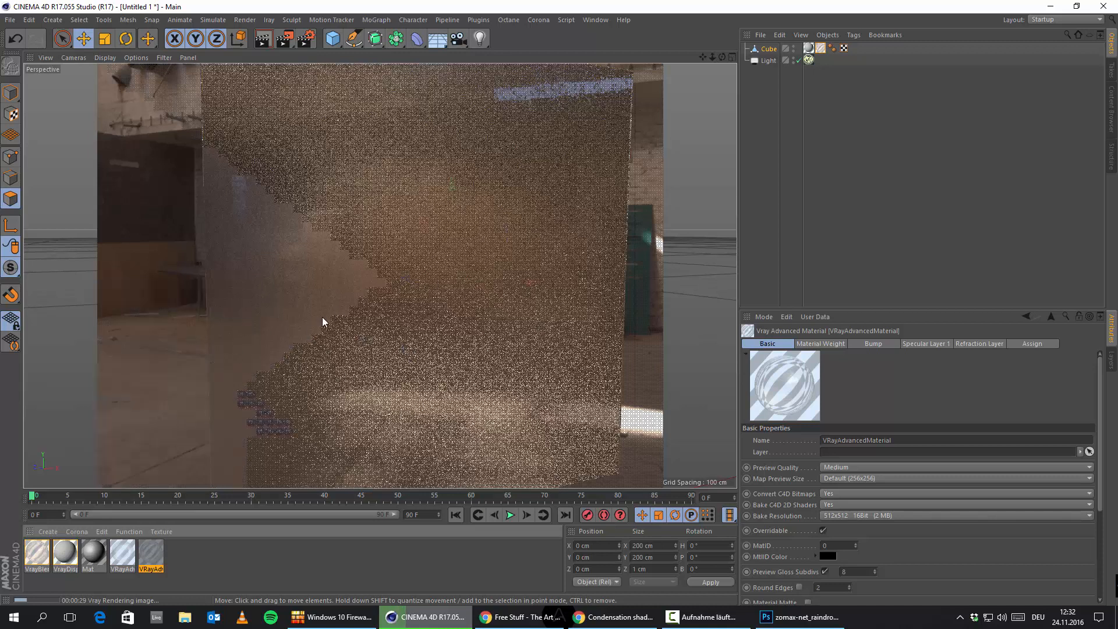
# Review the refraction and specular glossiness subdivisions of VRayAdvancedMaterial and close its settings
pyautogui.doubleClick(157, 561)
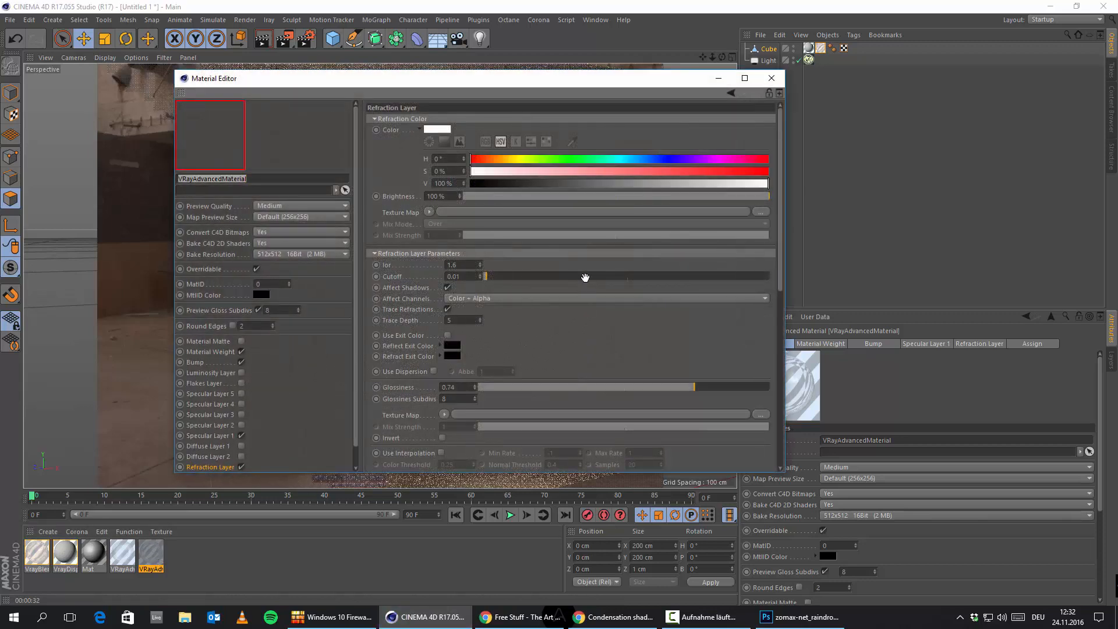
pyautogui.scroll(-3, 585, 277)
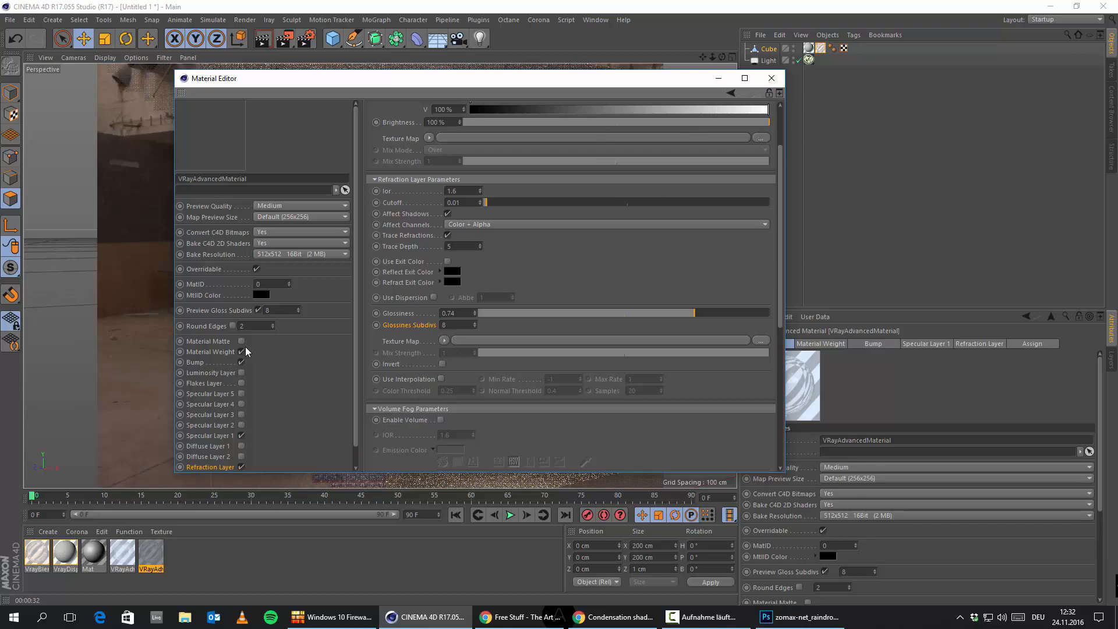
pyautogui.click(192, 438)
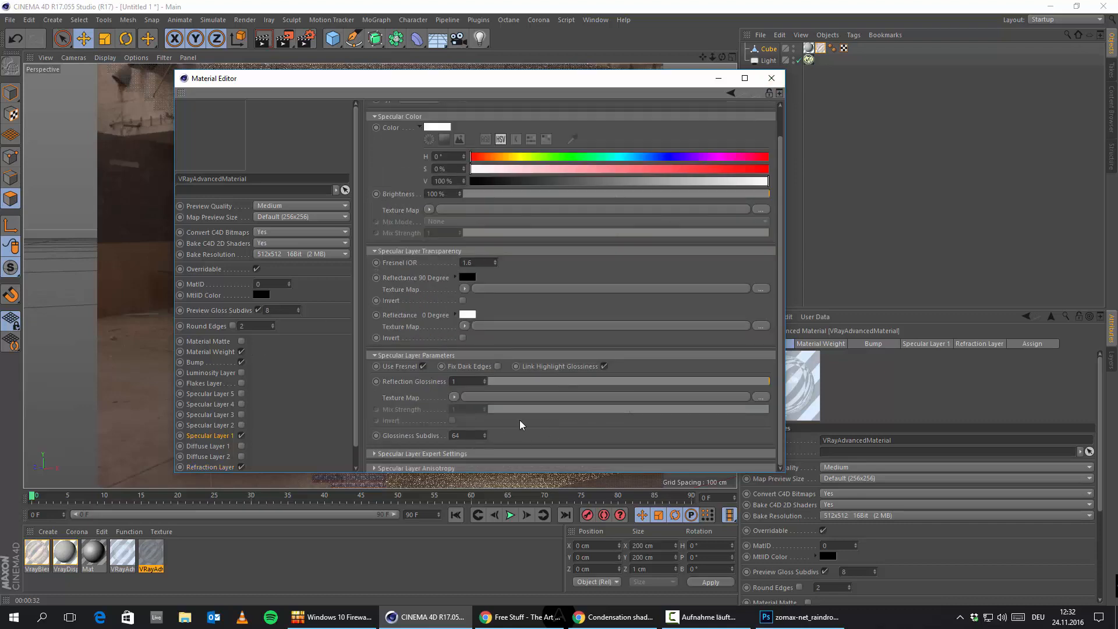
pyautogui.click(771, 78)
pyautogui.click(478, 20)
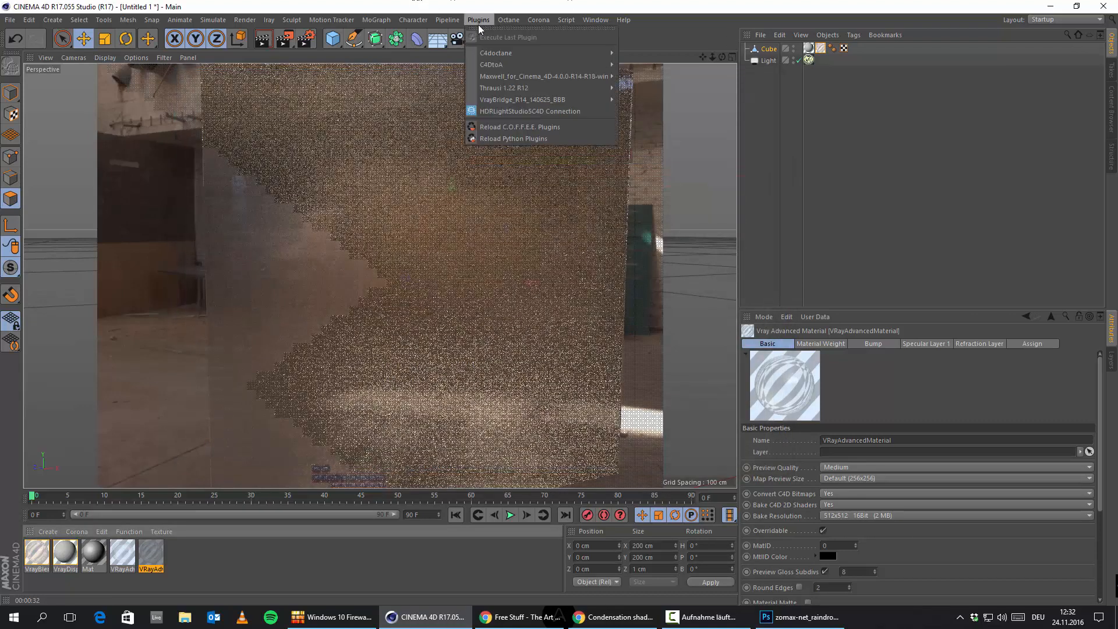
pyautogui.moveTo(522, 103)
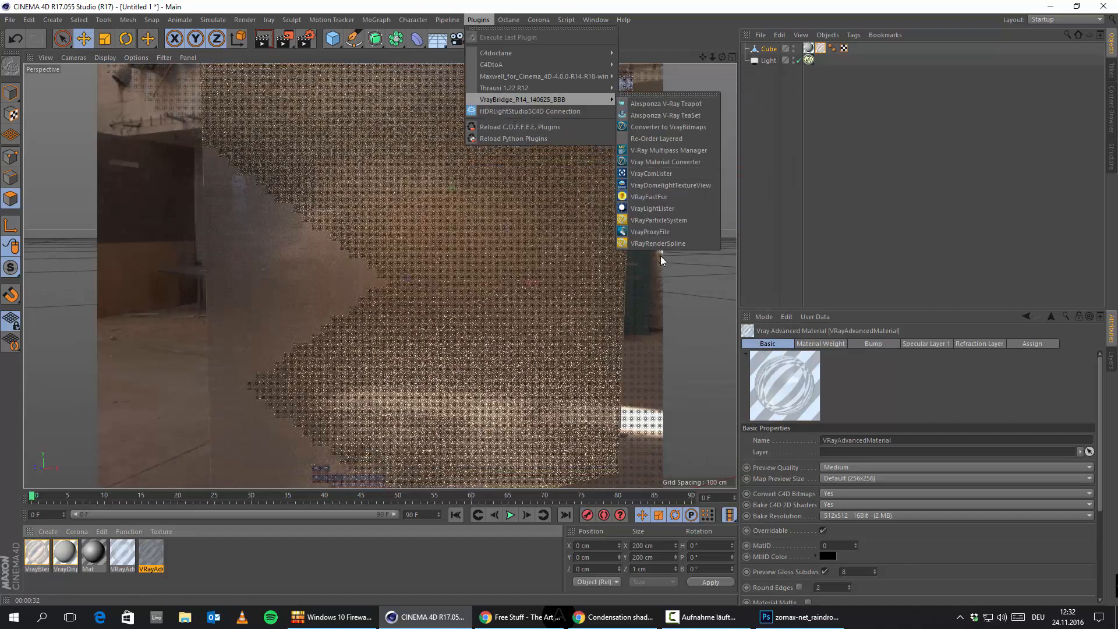
pyautogui.click(683, 153)
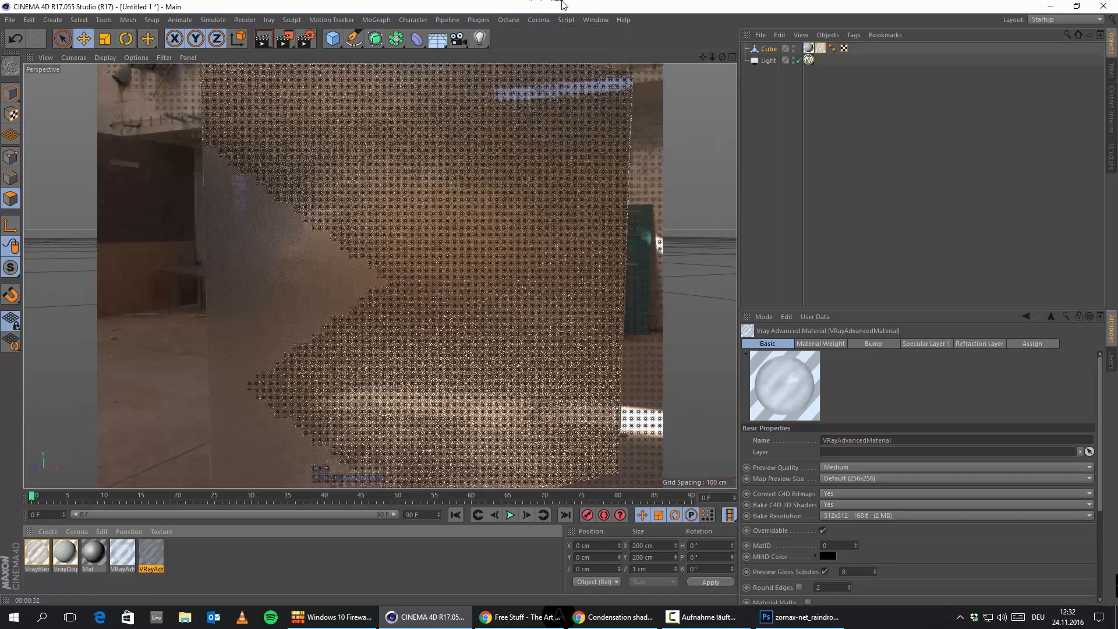
pyautogui.click(757, 165)
# Delete the displacement and blend material tags from the Cube
pyautogui.click(767, 50)
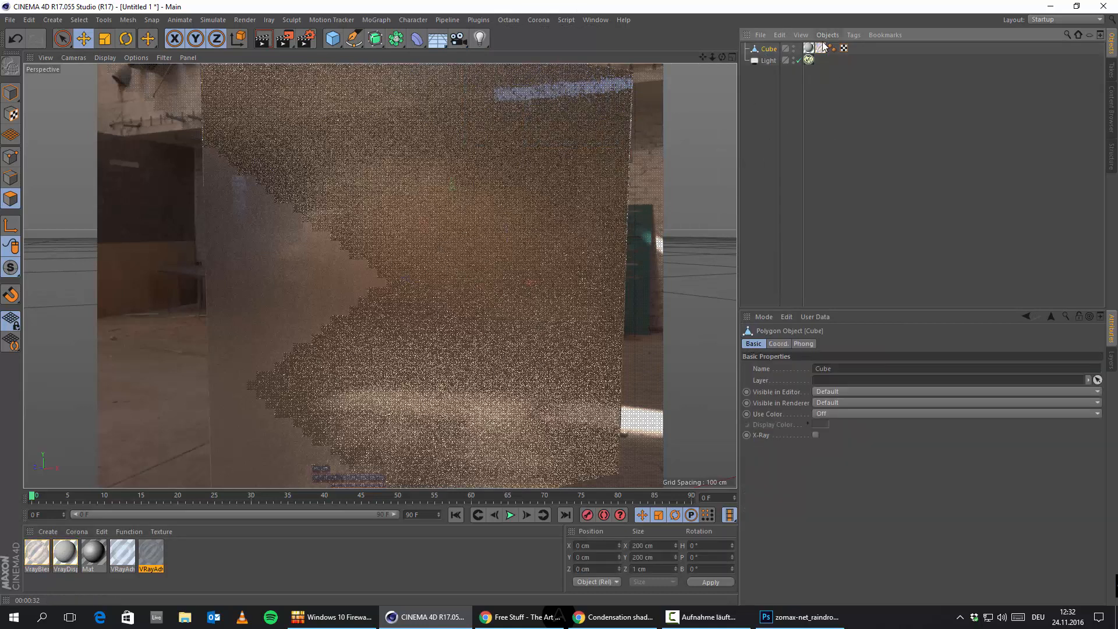
pyautogui.click(808, 49)
pyautogui.press('Delete')
pyautogui.click(808, 49)
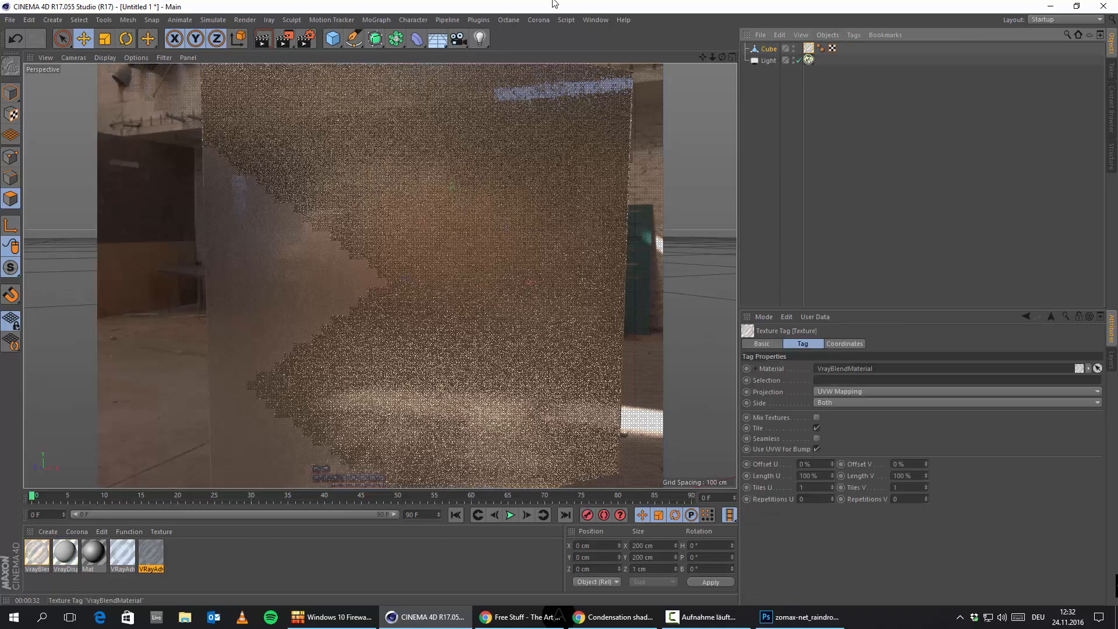
pyautogui.press('Delete')
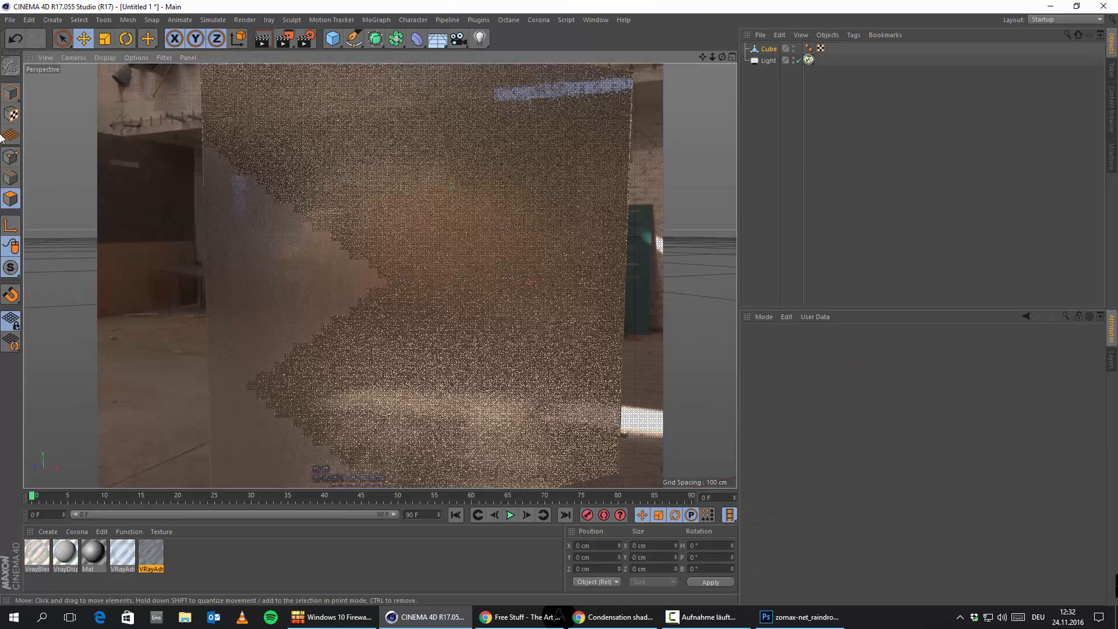
# Add a camera at the current view and switch off its visibility
pyautogui.click(51, 20)
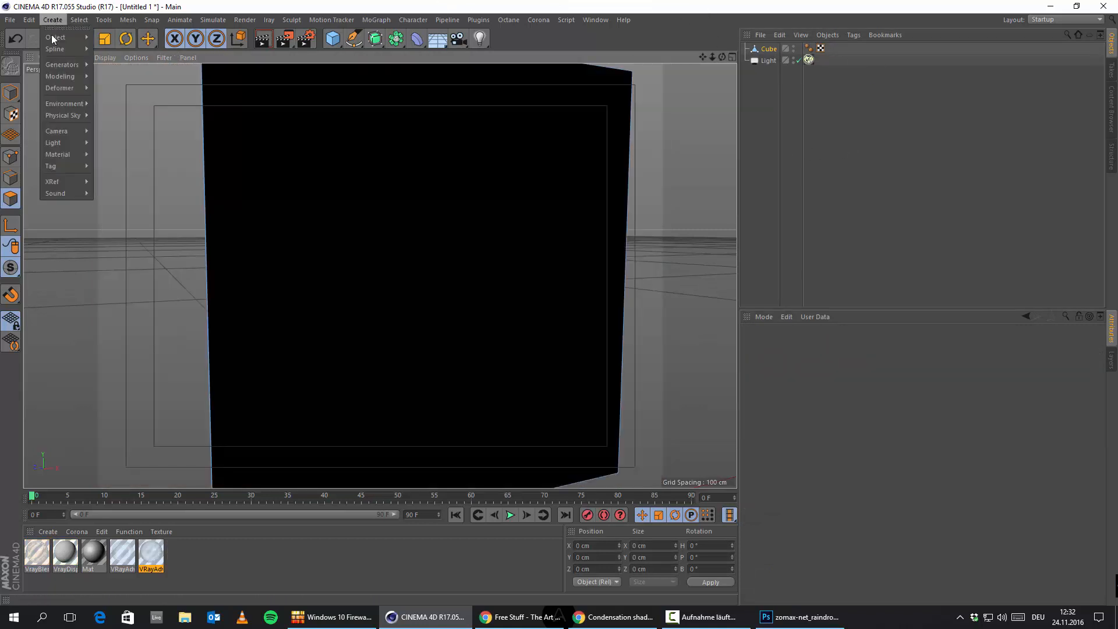
pyautogui.moveTo(76, 131)
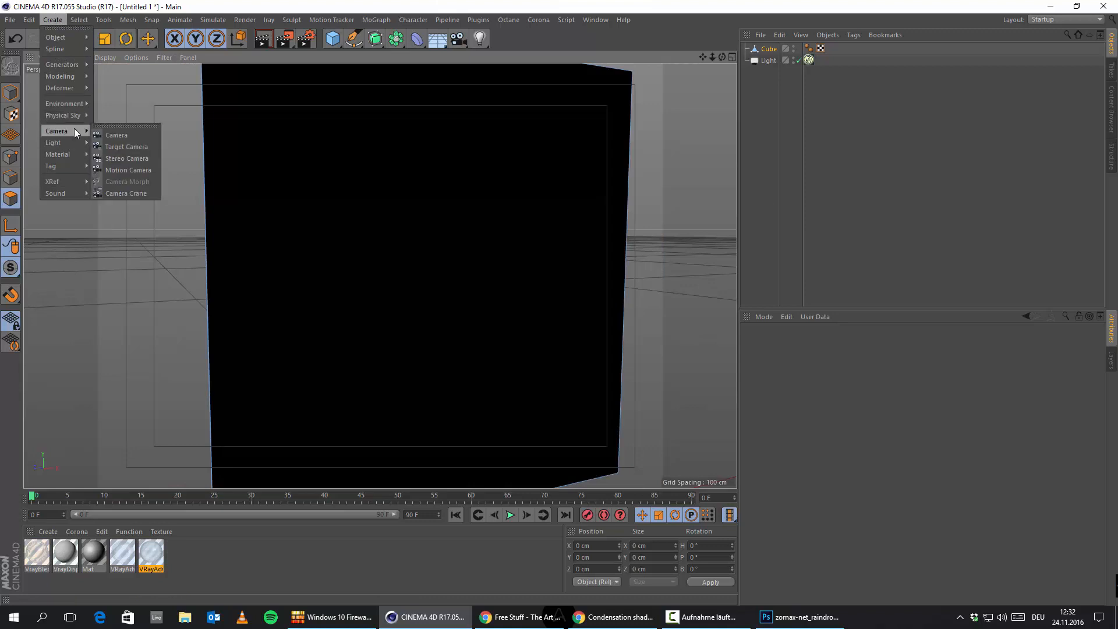
pyautogui.click(113, 133)
pyautogui.click(765, 118)
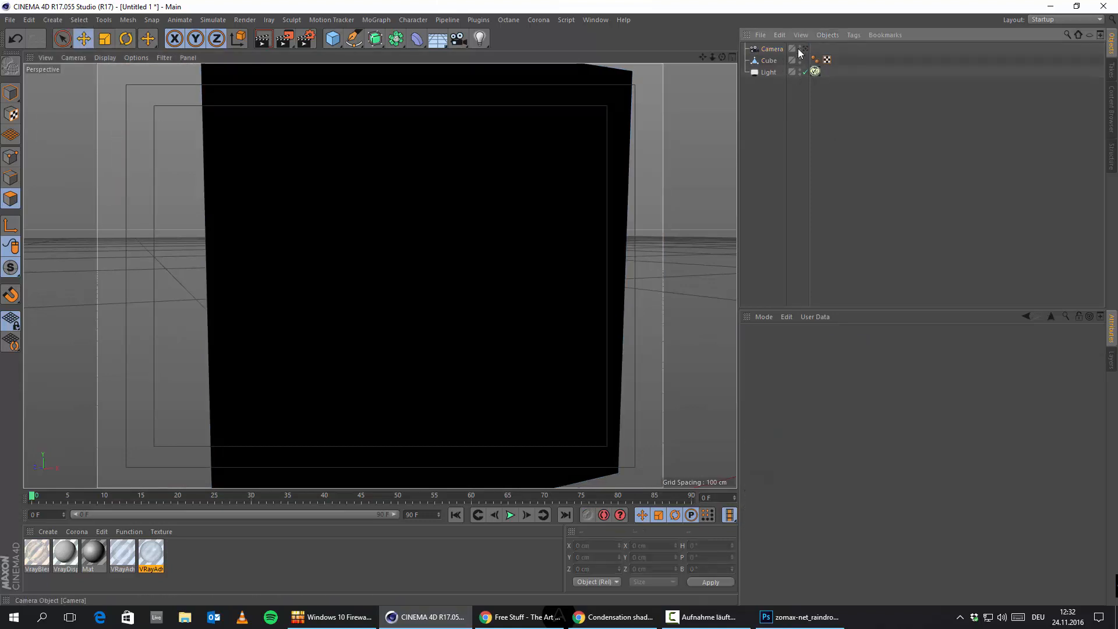
pyautogui.click(799, 47)
# Add a Sphere primitive to the scene beside the glass pane
pyautogui.scroll(-5, 424, 290)
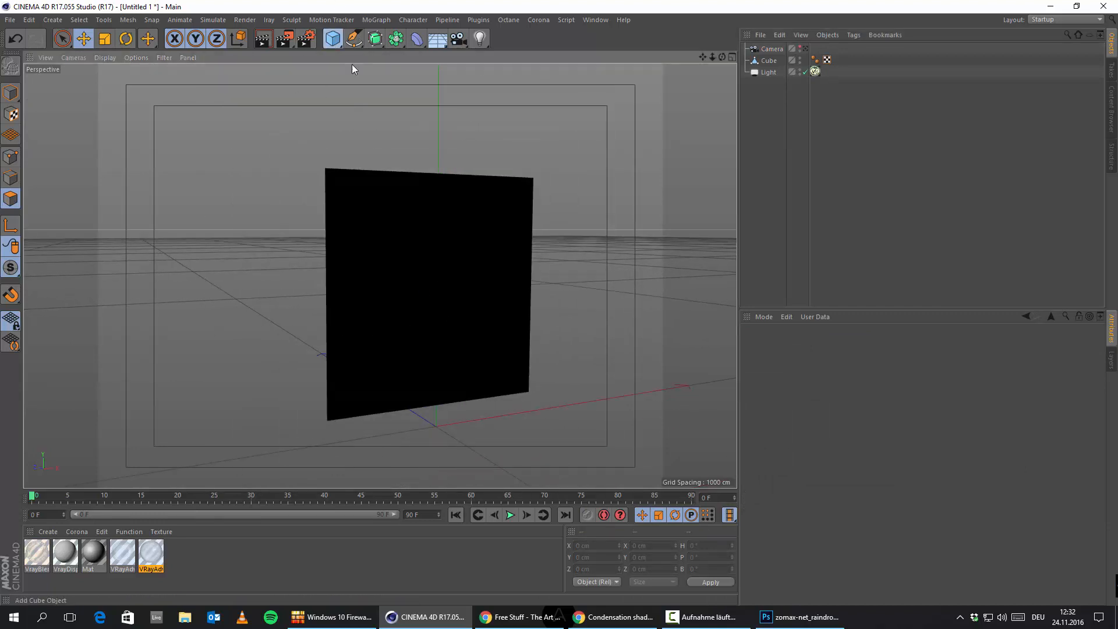
pyautogui.click(333, 39)
pyautogui.click(554, 76)
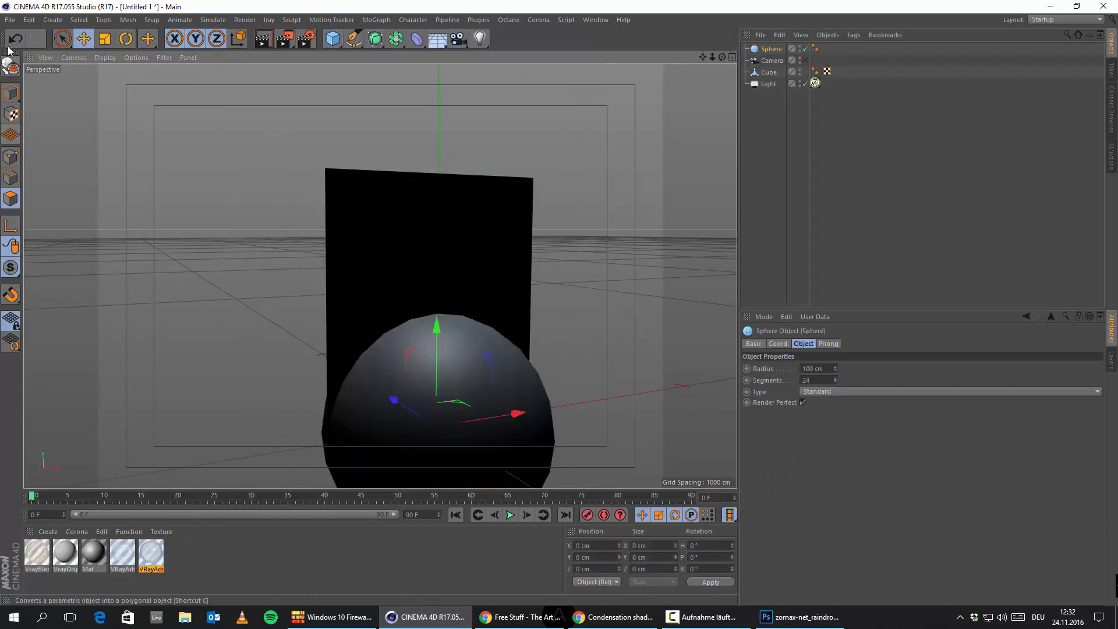
# Scale the sphere down to a radius of about 14.6 cm
pyautogui.click(105, 39)
pyautogui.moveTo(710, 304); pyautogui.dragTo(362, 320)
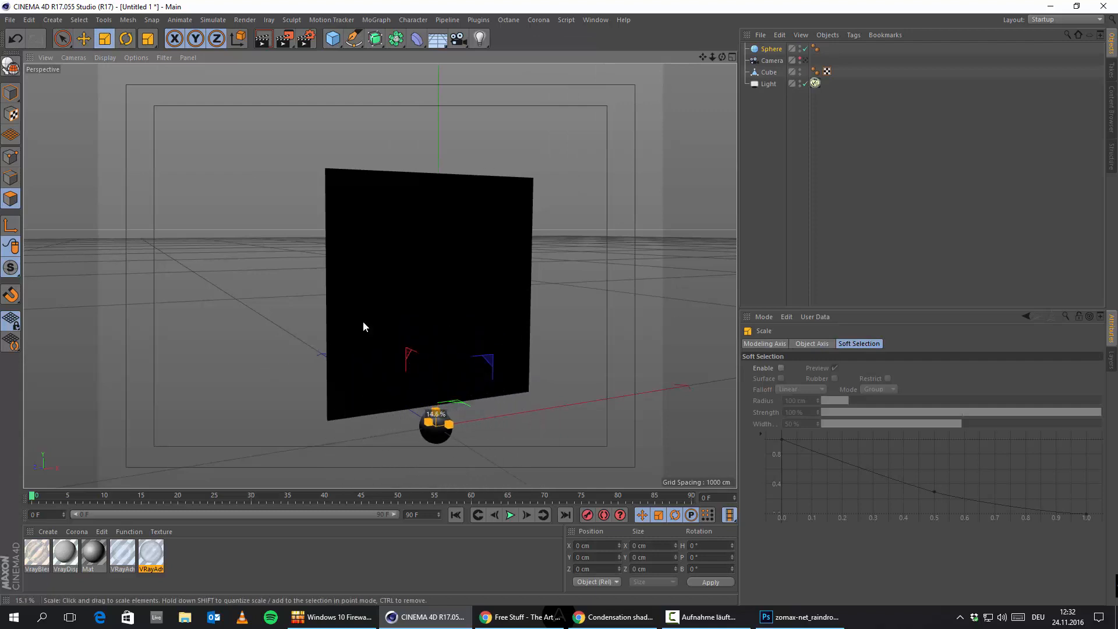
pyautogui.click(770, 50)
pyautogui.keyDown('alt'); pyautogui.moveTo(444, 433); pyautogui.dragTo(536, 275, button='middle'); pyautogui.keyUp('alt')
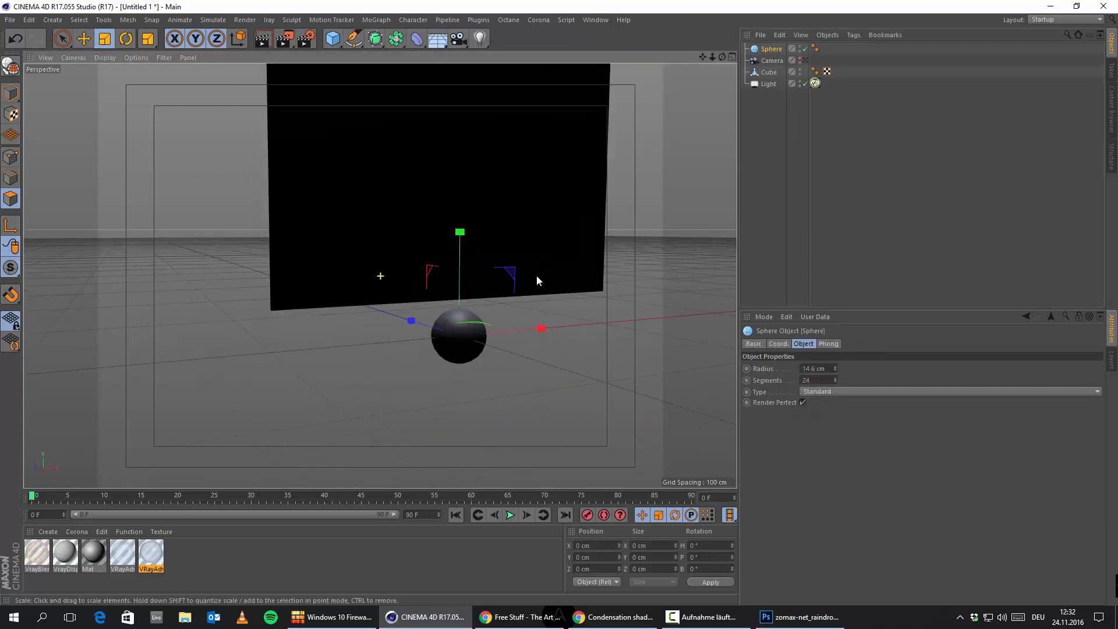
# Turn off Render Perfect for the sphere and change its type to Hemisphere
pyautogui.click(802, 403)
pyautogui.scroll(4, 377, 367)
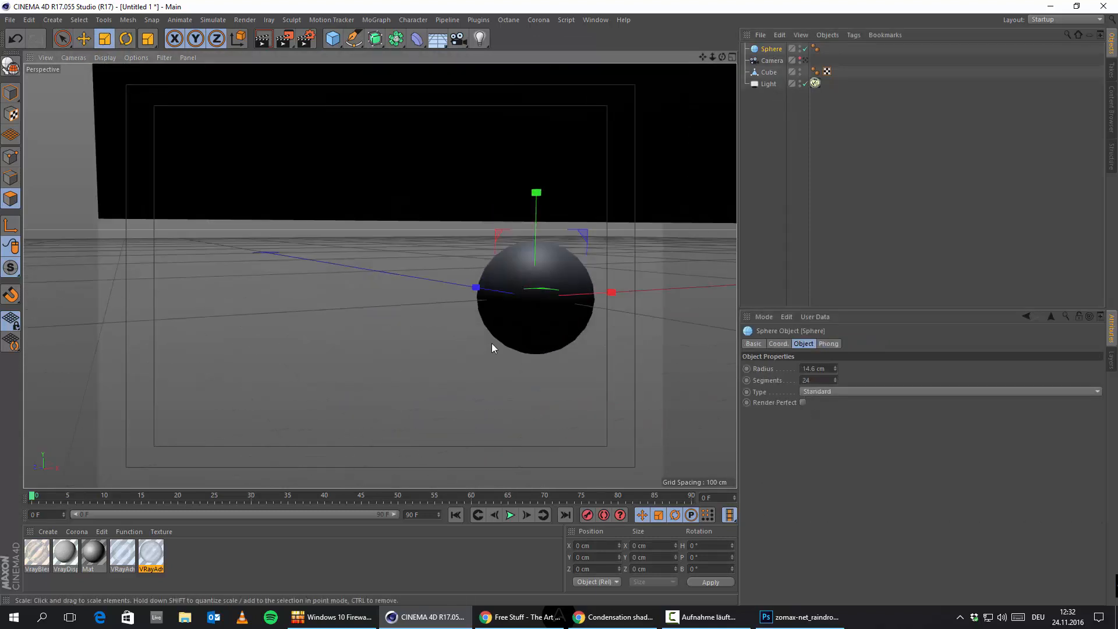
pyautogui.keyDown('alt'); pyautogui.moveTo(491, 344); pyautogui.dragTo(629, 344); pyautogui.keyUp('alt')
pyautogui.click(873, 388)
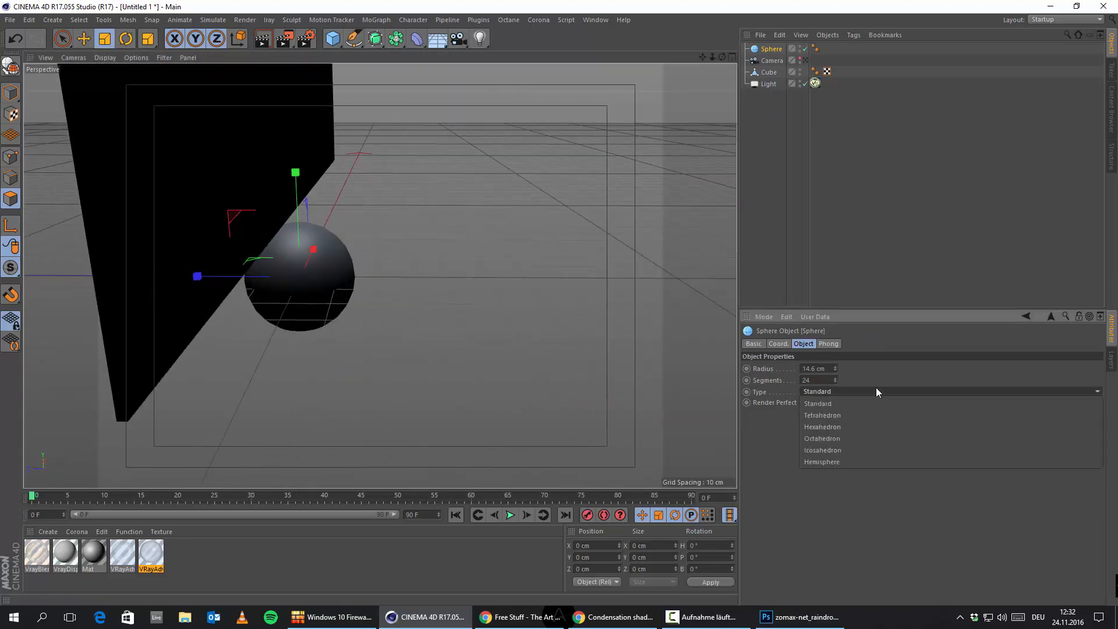
pyautogui.click(839, 455)
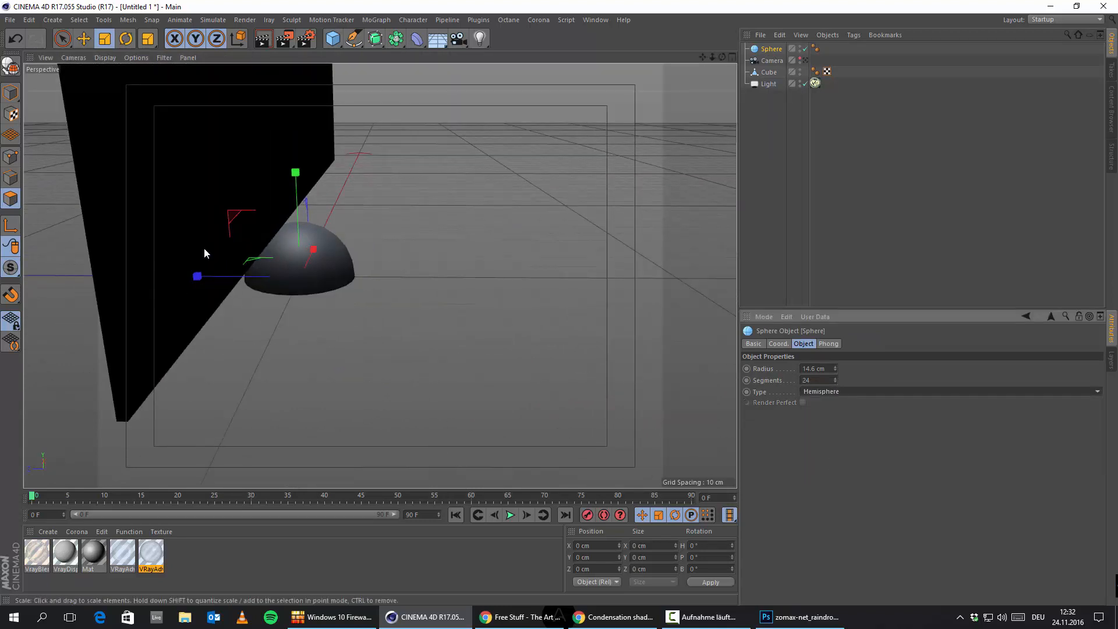
pyautogui.keyDown('alt'); pyautogui.moveTo(204, 247); pyautogui.dragTo(424, 301); pyautogui.keyUp('alt')
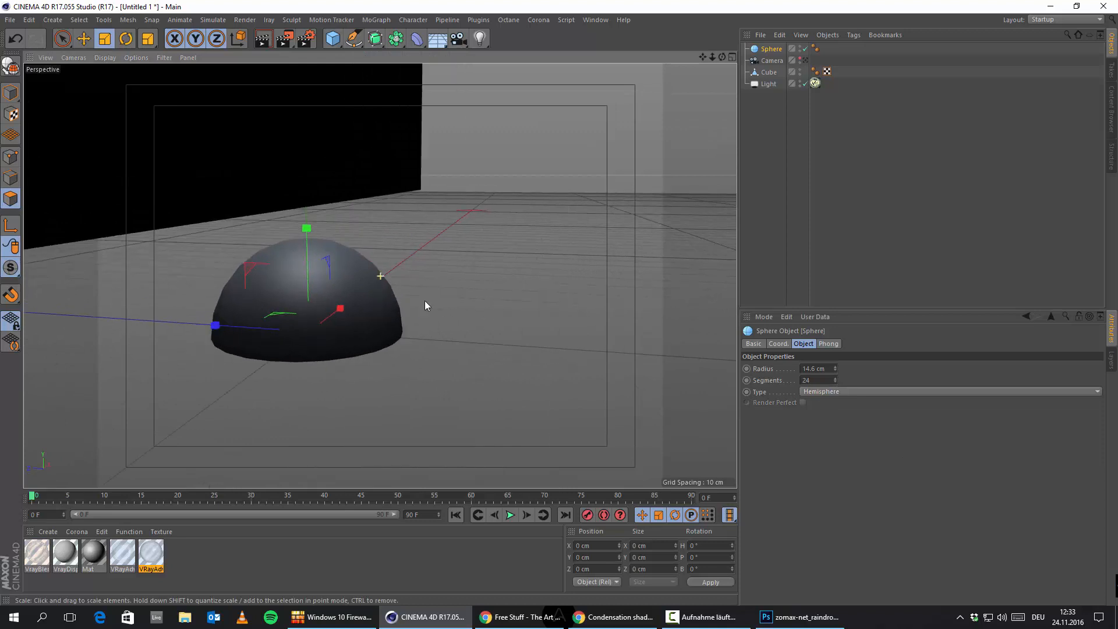
# Set the hemisphere's segments to 50 and convert it to an editable polygon object
pyautogui.click(818, 381)
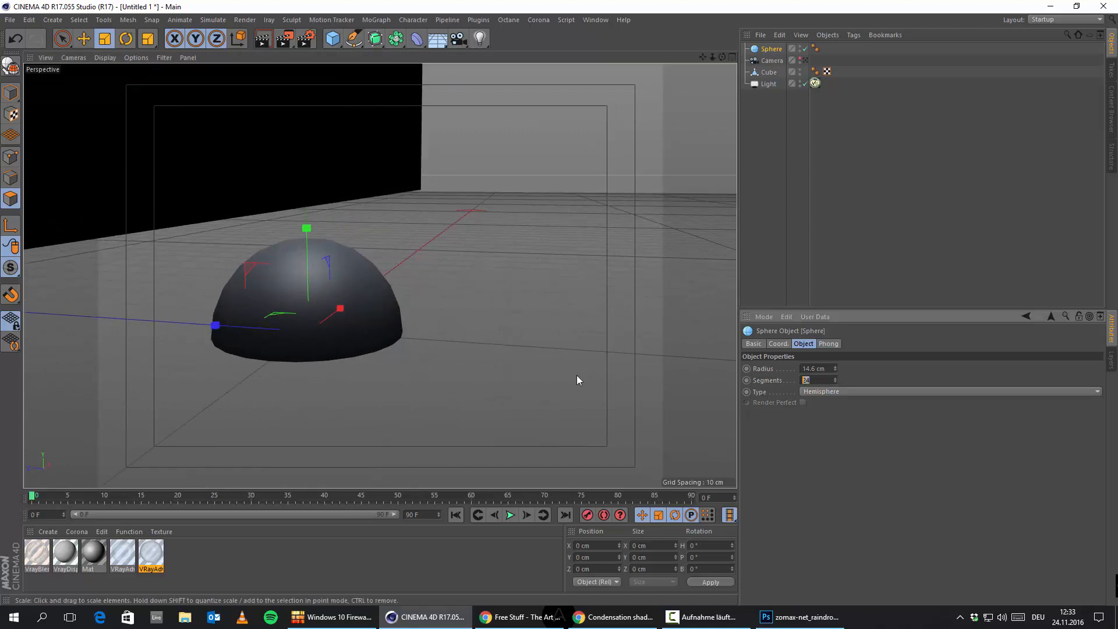
pyautogui.press('Return')
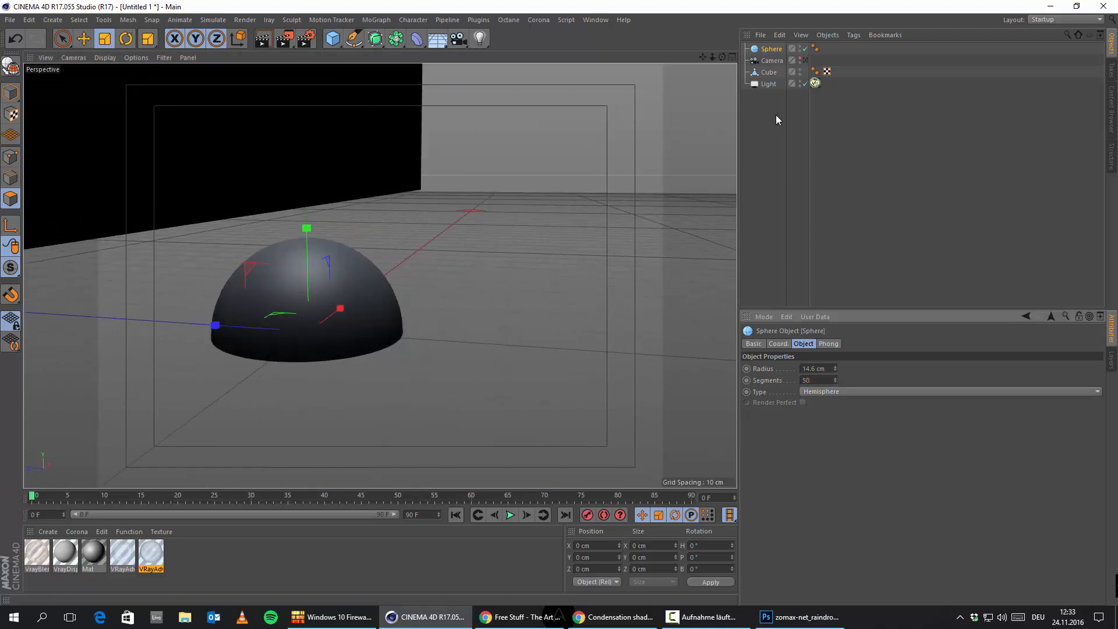
pyautogui.press('c')
pyautogui.keyDown('alt'); pyautogui.moveTo(247, 308); pyautogui.dragTo(440, 342); pyautogui.keyUp('alt')
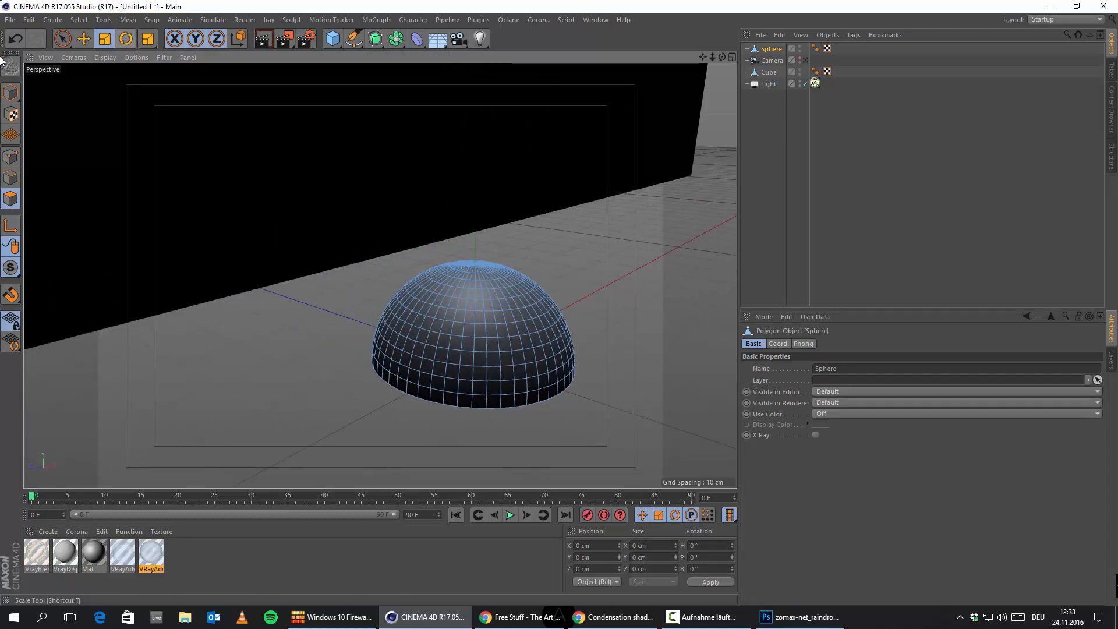
# Scale the whole hemisphere in Model mode down to droplet size, about 0.57 cm wide and 0.29 cm high
pyautogui.click(10, 92)
pyautogui.scroll(-5, 472, 223)
pyautogui.keyDown('alt'); pyautogui.moveTo(547, 267); pyautogui.dragTo(505, 371, button='middle'); pyautogui.keyUp('alt')
pyautogui.moveTo(504, 370); pyautogui.dragTo(155, 420)
pyautogui.scroll(3, 563, 386)
pyautogui.scroll(5, 361, 328)
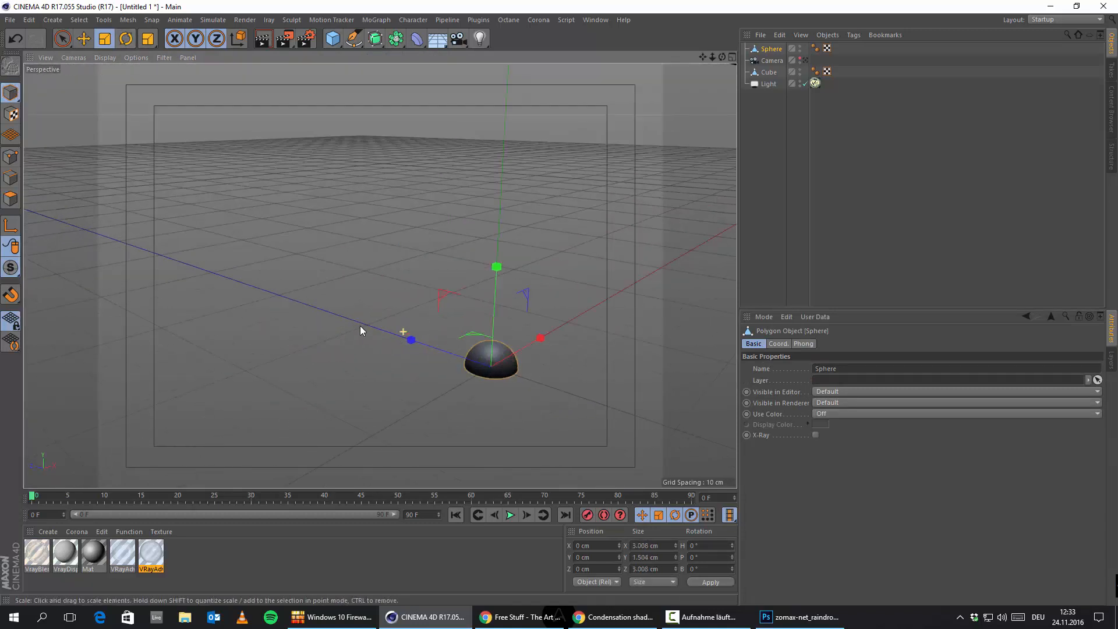
pyautogui.moveTo(482, 342); pyautogui.dragTo(201, 428)
pyautogui.scroll(10, 309, 347)
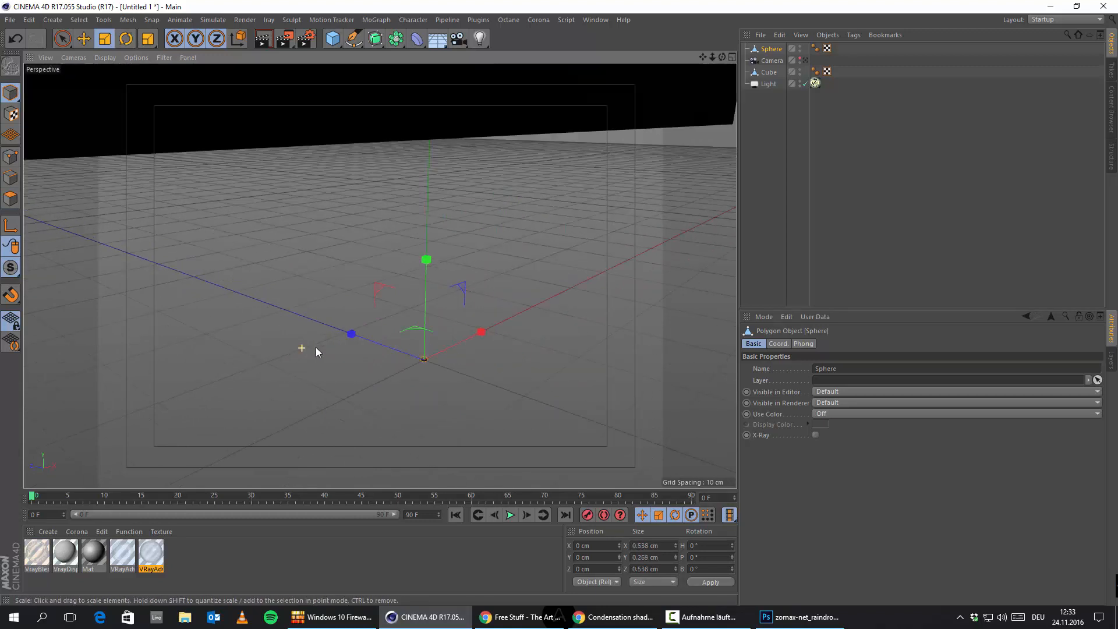
pyautogui.keyDown('alt'); pyautogui.moveTo(312, 393); pyautogui.dragTo(342, 304, button='middle'); pyautogui.keyUp('alt')
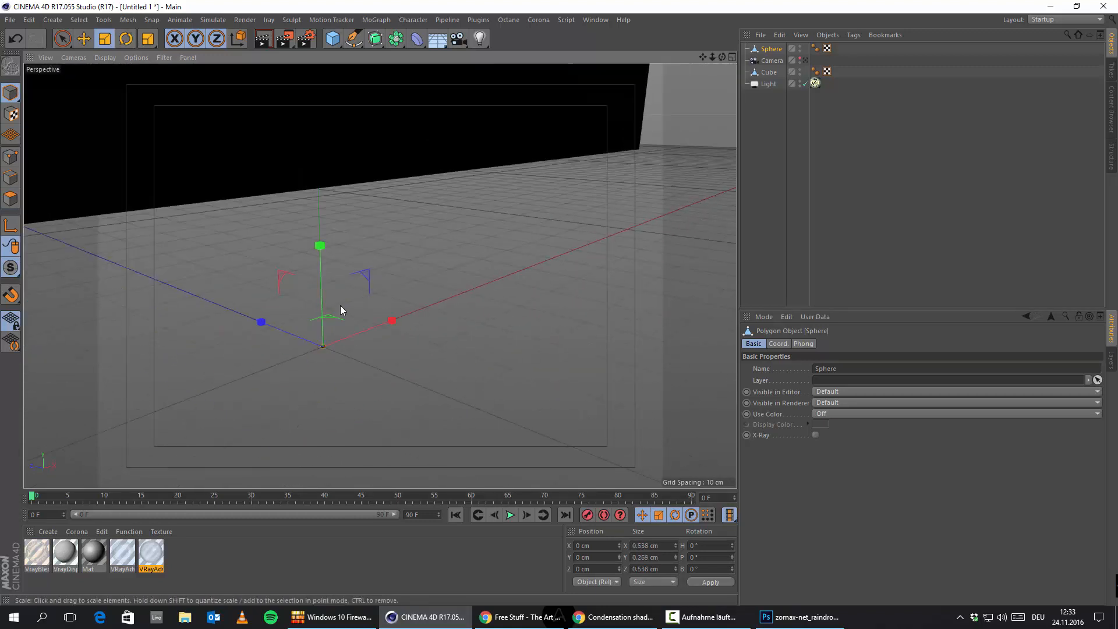
pyautogui.moveTo(340, 305)
pyautogui.mouseDown()
pyautogui.moveTo(375, 282)
pyautogui.moveTo(357, 302)
pyautogui.mouseUp()
pyautogui.keyDown('alt'); pyautogui.moveTo(369, 271); pyautogui.dragTo(406, 345, button='middle'); pyautogui.keyUp('alt')
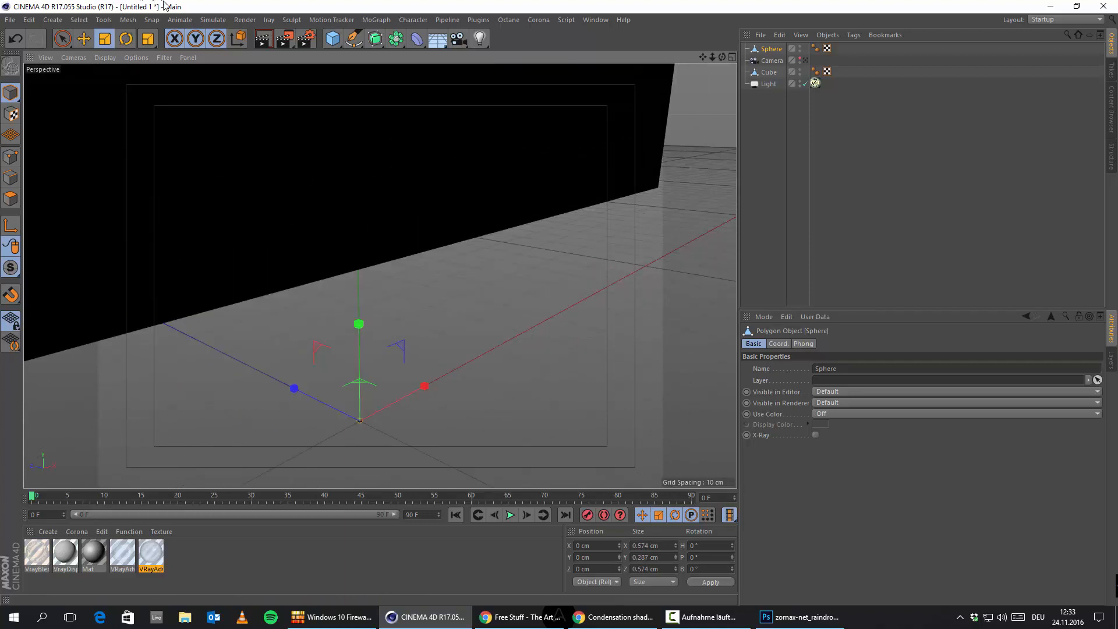
# Add a MoGraph Cloner with the hemisphere as its child and set its mode to Object
pyautogui.click(373, 21)
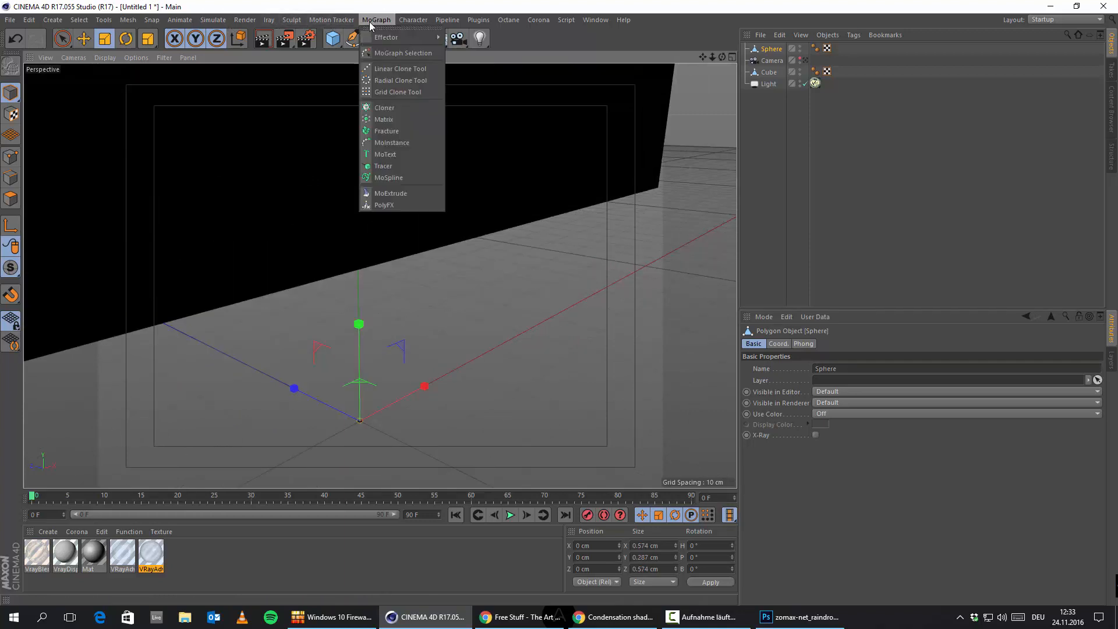
pyautogui.click(384, 108)
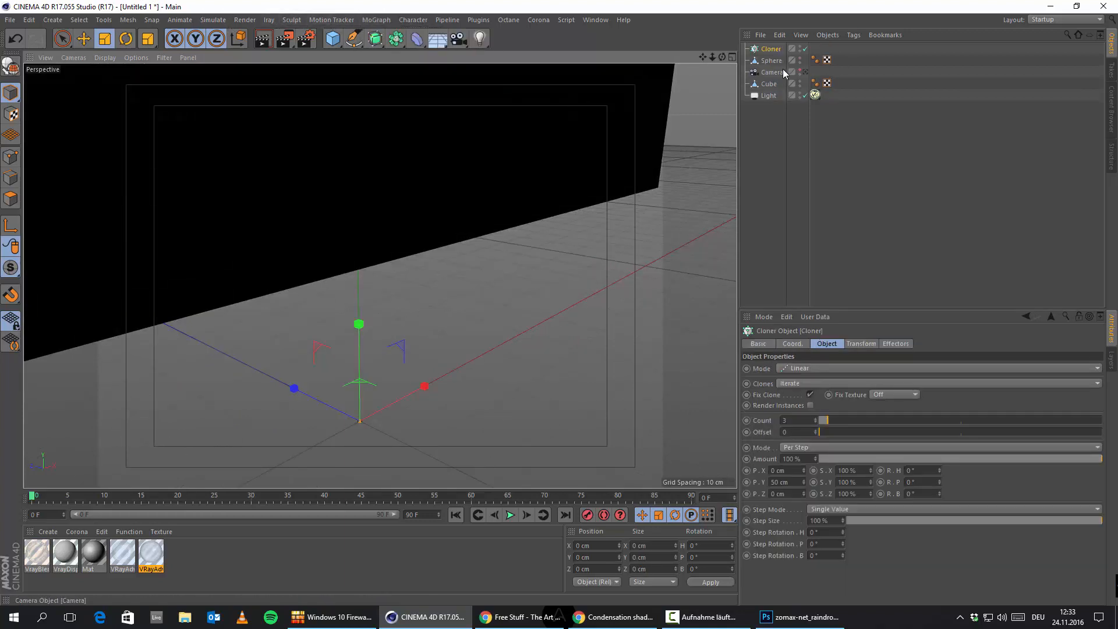
pyautogui.moveTo(771, 60); pyautogui.dragTo(780, 49)
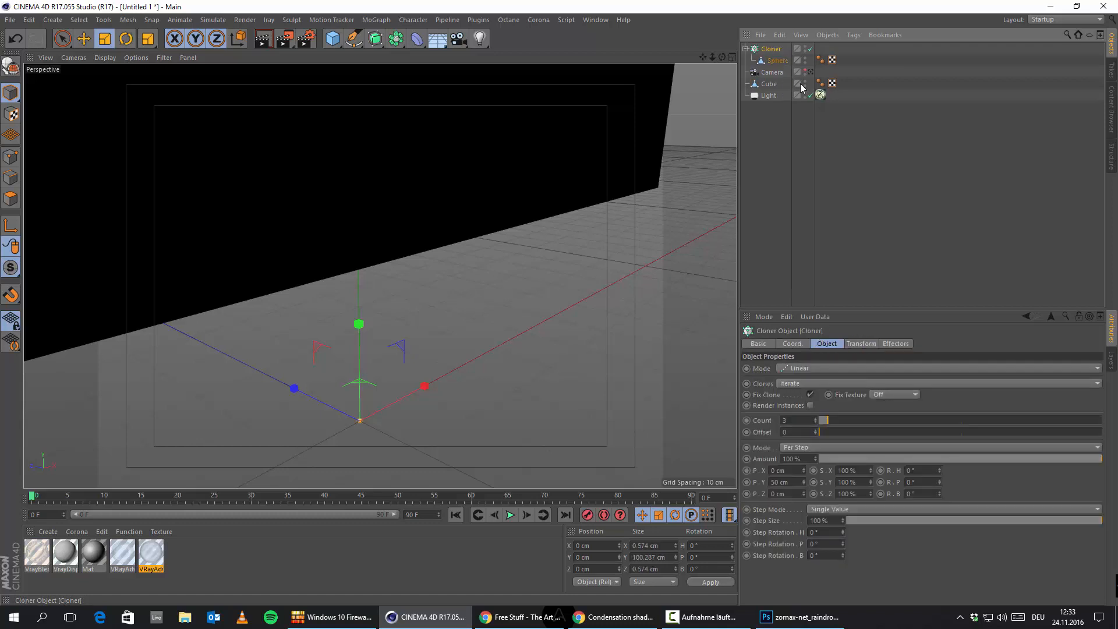
pyautogui.click(806, 368)
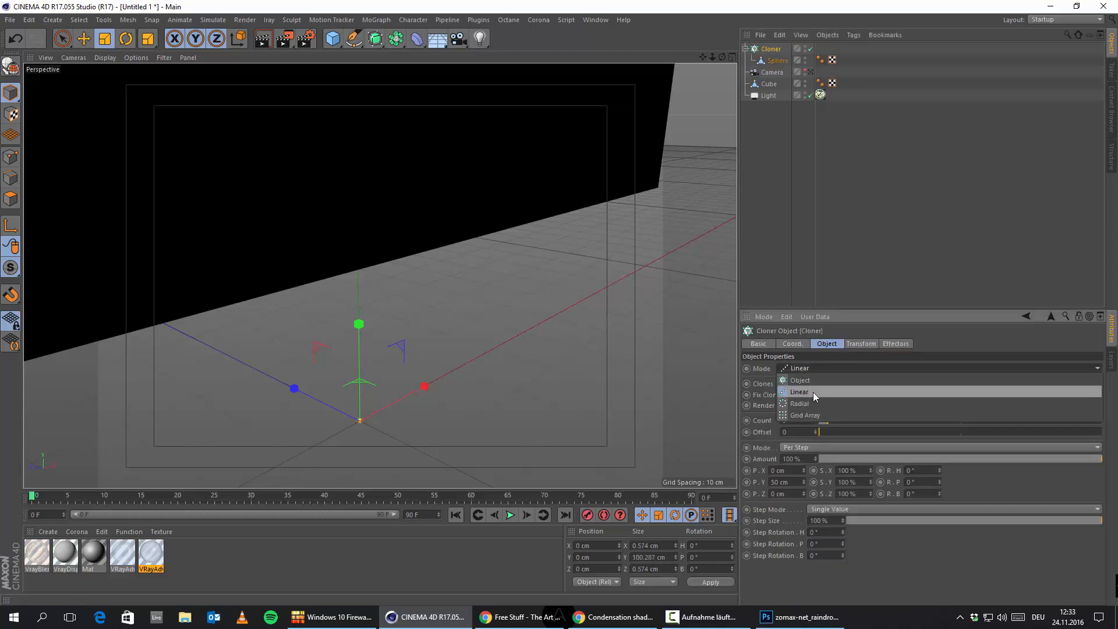
pyautogui.click(806, 383)
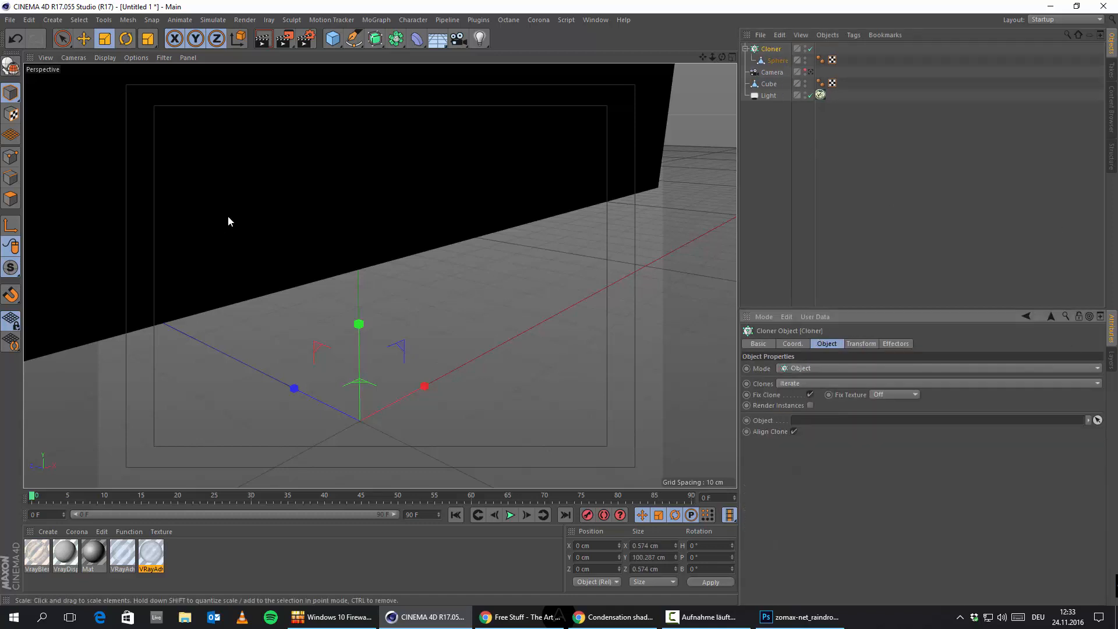
# Rename the Cube as Window and the Sphere inside the Cloner as Raindrops
pyautogui.doubleClick(770, 84)
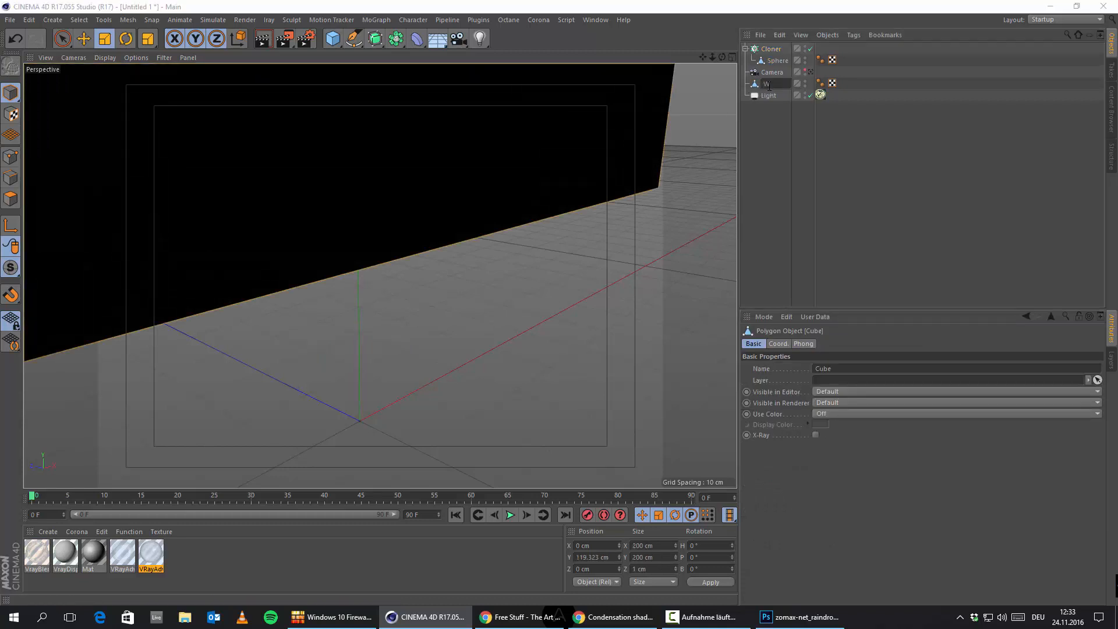
pyautogui.write('Window')
pyautogui.press('Return')
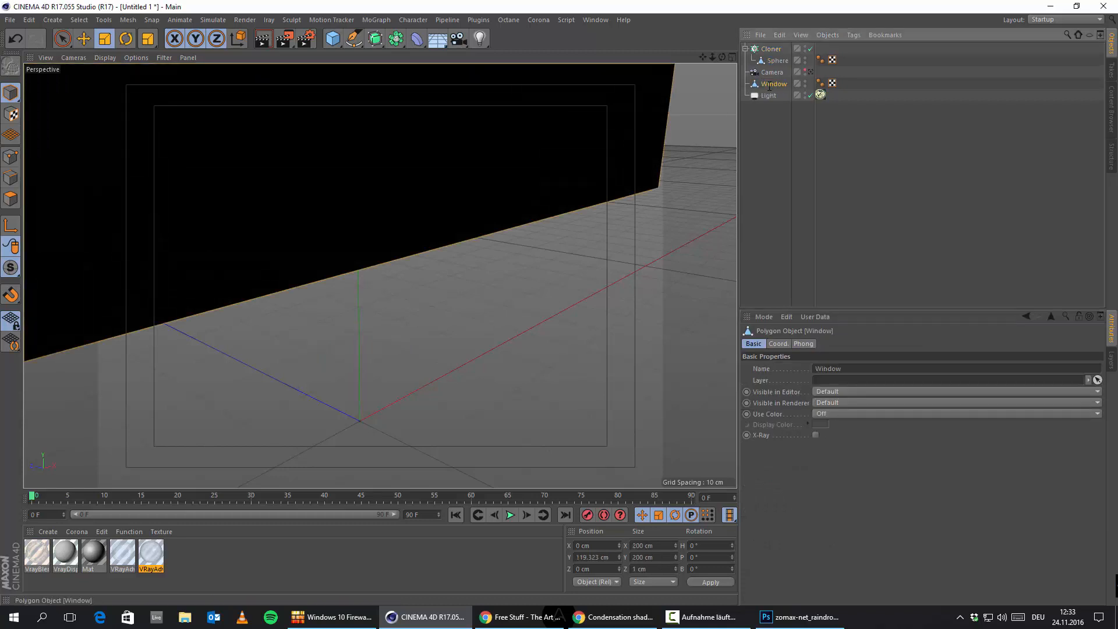
pyautogui.doubleClick(777, 59)
pyautogui.write('Raindro')
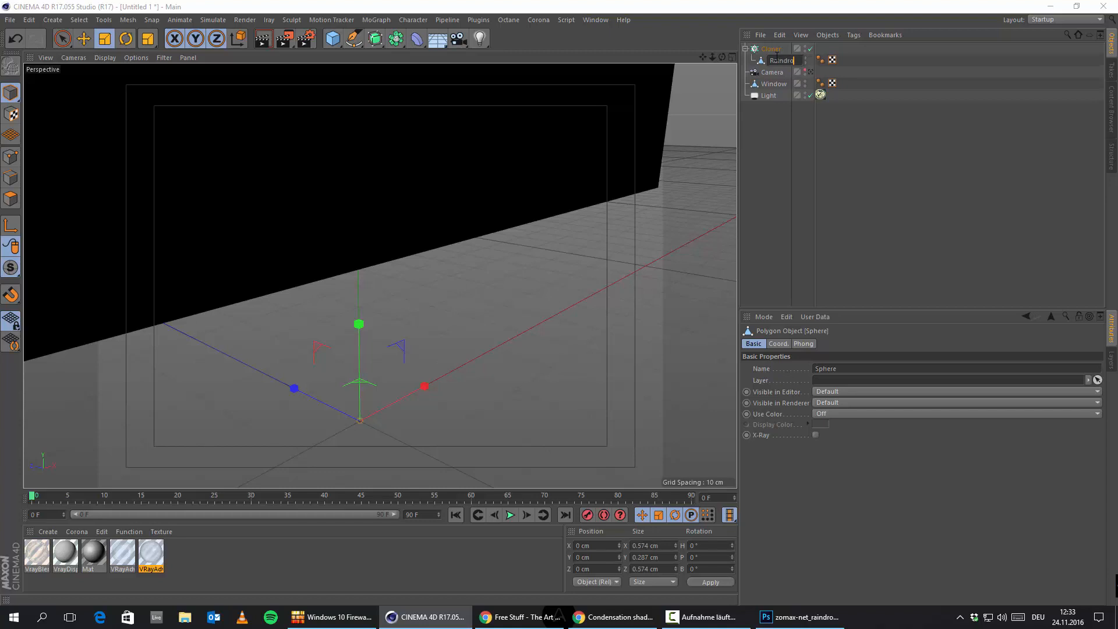
pyautogui.write('ps')
pyautogui.press('Return')
# Assign the Window as the Cloner's target object for distributing the raindrops
pyautogui.keyDown('alt'); pyautogui.moveTo(622, 285); pyautogui.dragTo(442, 362); pyautogui.keyUp('alt')
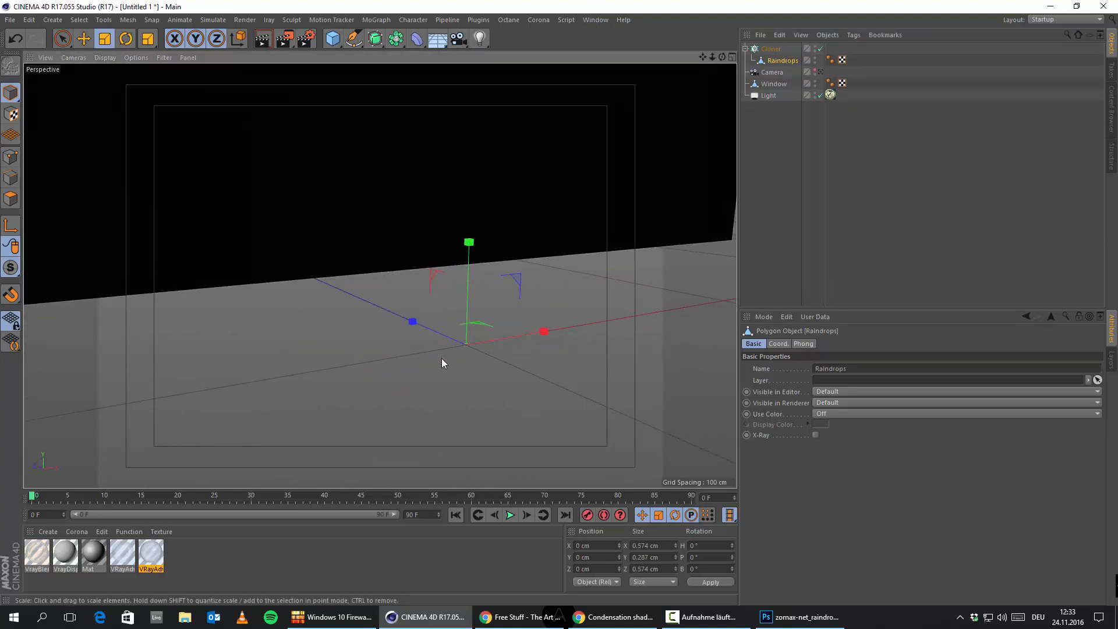
pyautogui.keyDown('alt'); pyautogui.moveTo(441, 359); pyautogui.dragTo(540, 321, button='right'); pyautogui.keyUp('alt')
pyautogui.keyDown('alt'); pyautogui.moveTo(428, 316); pyautogui.dragTo(455, 315, button='right'); pyautogui.keyUp('alt')
pyautogui.keyDown('alt'); pyautogui.moveTo(456, 314); pyautogui.dragTo(415, 359); pyautogui.keyUp('alt')
pyautogui.scroll(-5, 432, 373)
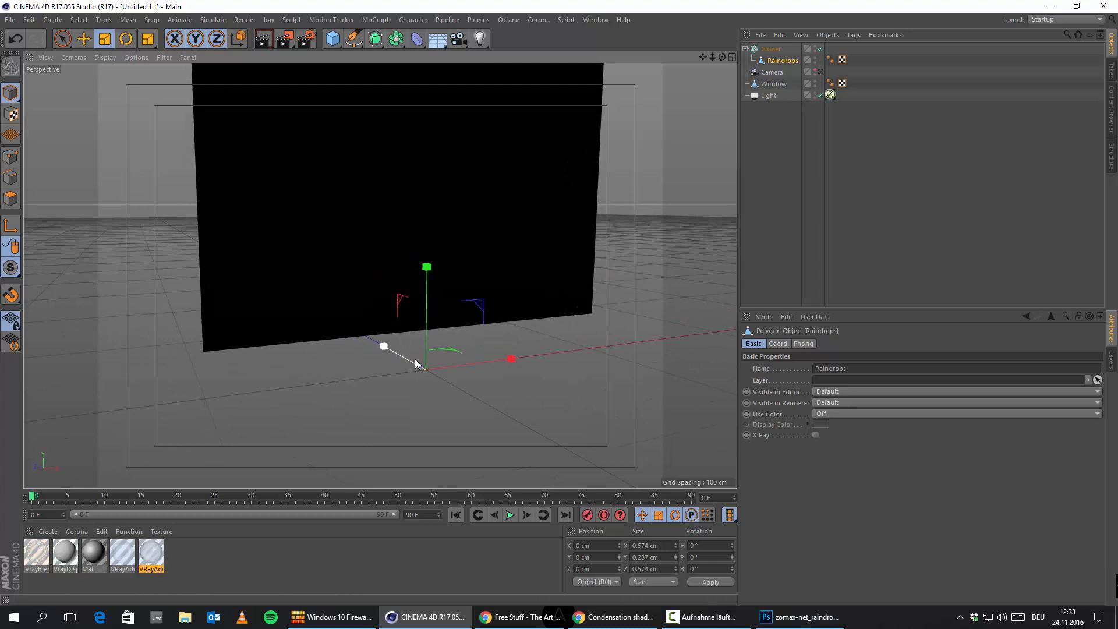
pyautogui.scroll(5, 415, 363)
pyautogui.keyDown('alt'); pyautogui.moveTo(459, 382); pyautogui.dragTo(460, 350); pyautogui.keyUp('alt')
pyautogui.click(770, 49)
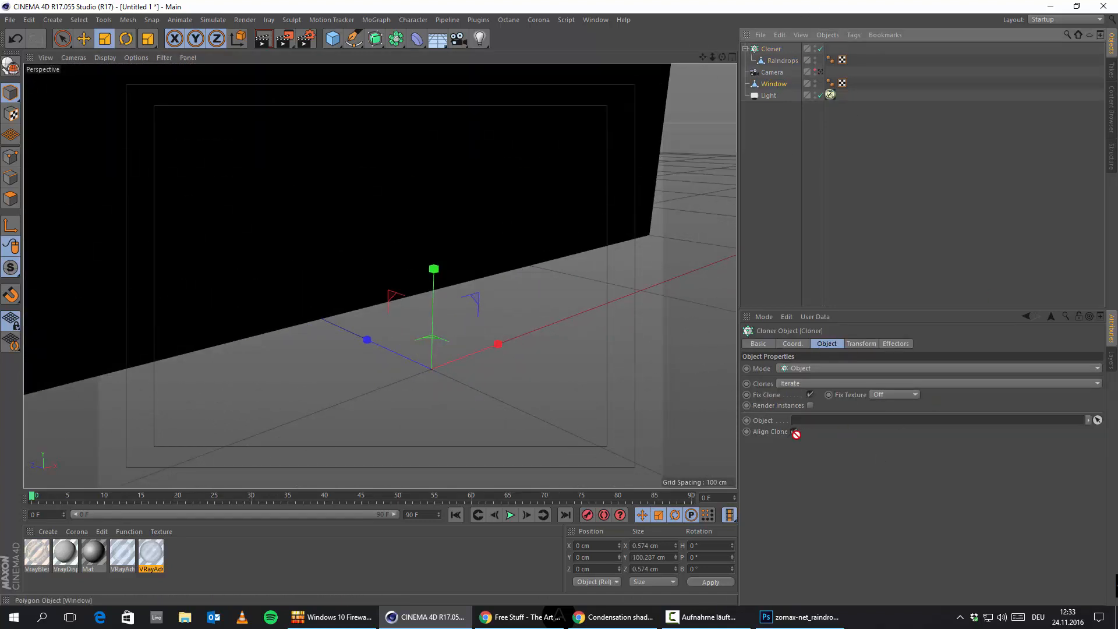
pyautogui.moveTo(824, 427); pyautogui.dragTo(823, 425)
# Set the Cloner's distribution to Surface so the raindrops scatter across the Window
pyautogui.keyDown('alt'); pyautogui.moveTo(292, 239); pyautogui.dragTo(408, 297); pyautogui.keyUp('alt')
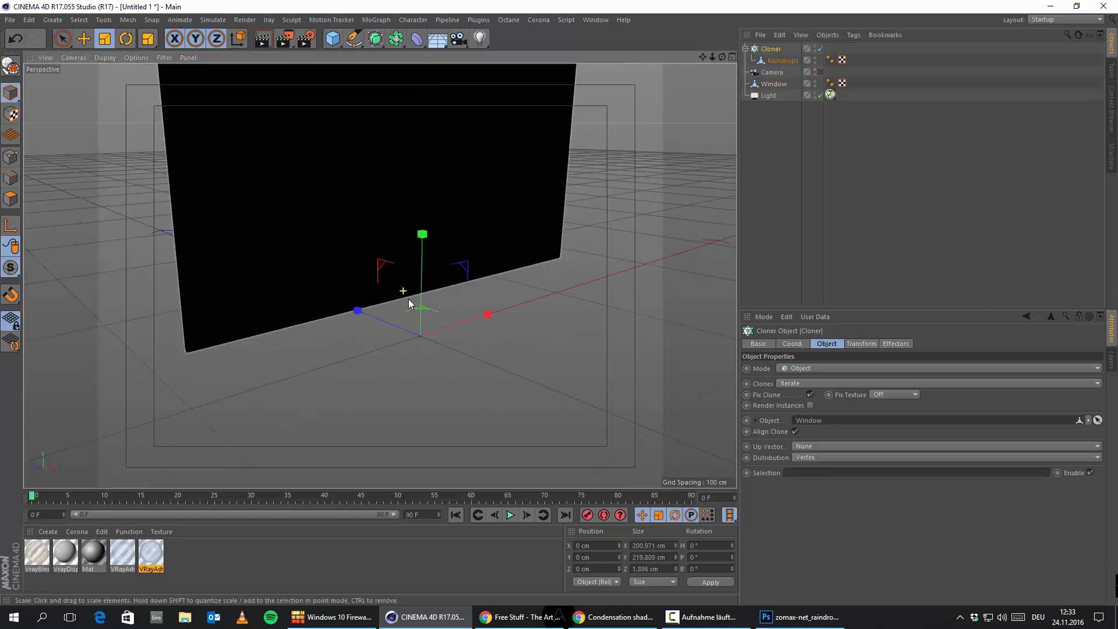
pyautogui.keyDown('alt'); pyautogui.moveTo(437, 291); pyautogui.dragTo(507, 463, button='middle'); pyautogui.keyUp('alt')
pyautogui.keyDown('alt'); pyautogui.moveTo(507, 463); pyautogui.dragTo(503, 420, button='right'); pyautogui.keyUp('alt')
pyautogui.keyDown('alt'); pyautogui.moveTo(503, 421); pyautogui.dragTo(488, 460); pyautogui.keyUp('alt')
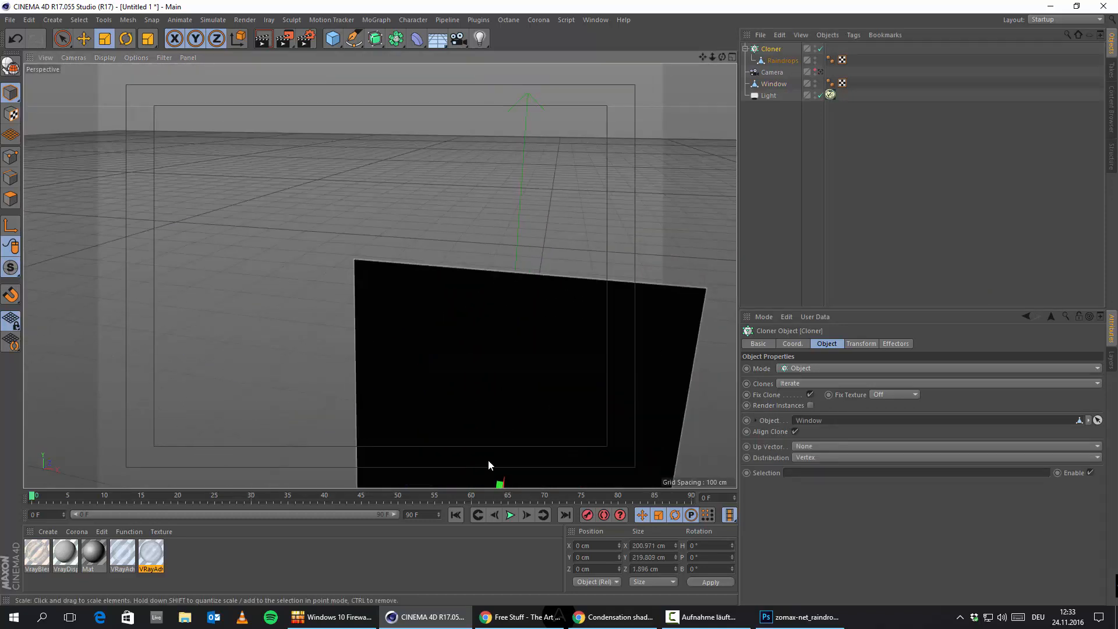
pyautogui.keyDown('alt'); pyautogui.moveTo(487, 459); pyautogui.dragTo(486, 303, button='middle'); pyautogui.keyUp('alt')
pyautogui.keyDown('alt'); pyautogui.moveTo(487, 303); pyautogui.dragTo(473, 275, button='right'); pyautogui.keyUp('alt')
pyautogui.click(477, 261)
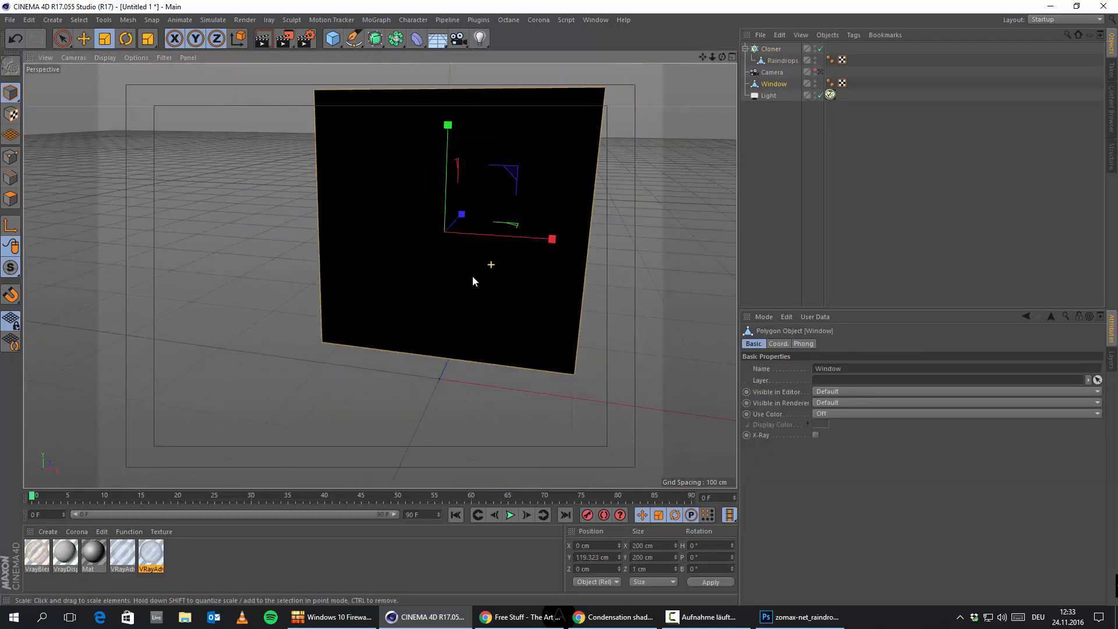
pyautogui.keyDown('alt'); pyautogui.moveTo(473, 275); pyautogui.dragTo(521, 321); pyautogui.keyUp('alt')
pyautogui.click(768, 50)
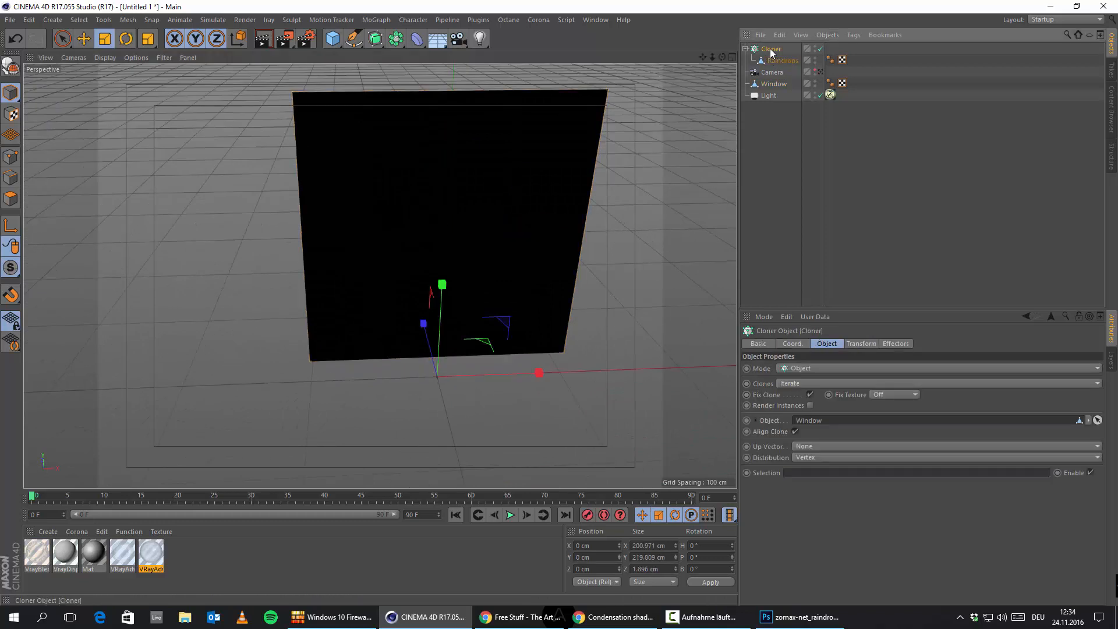
pyautogui.click(818, 458)
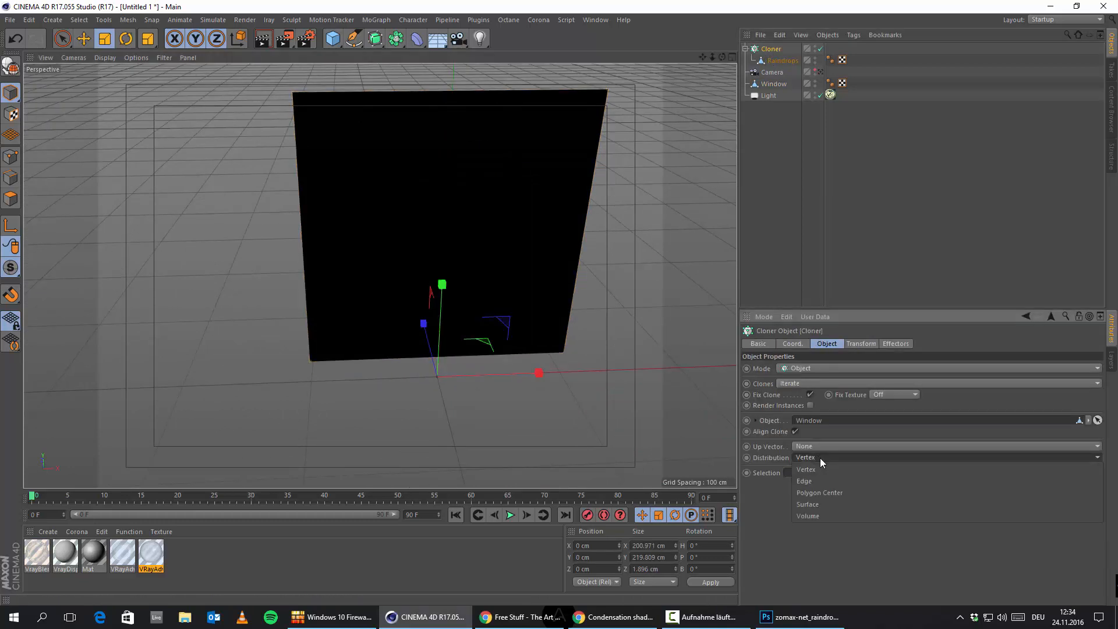
pyautogui.click(816, 503)
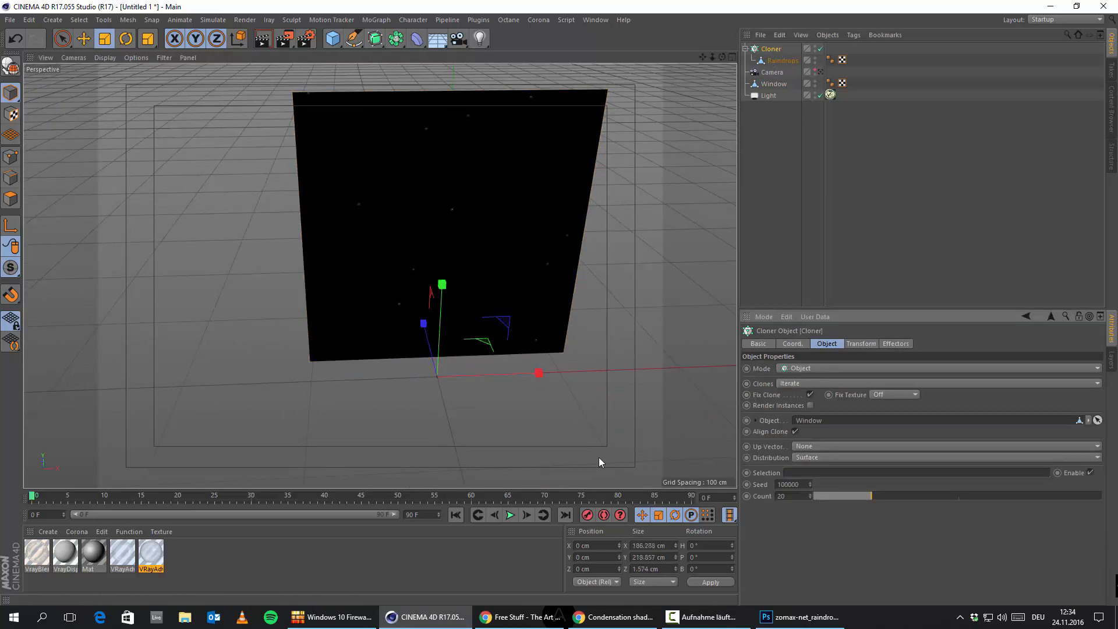
# Adjust the viewport display options and switch off the Light to inspect the cloned raindrops on the Window
pyautogui.click(129, 59)
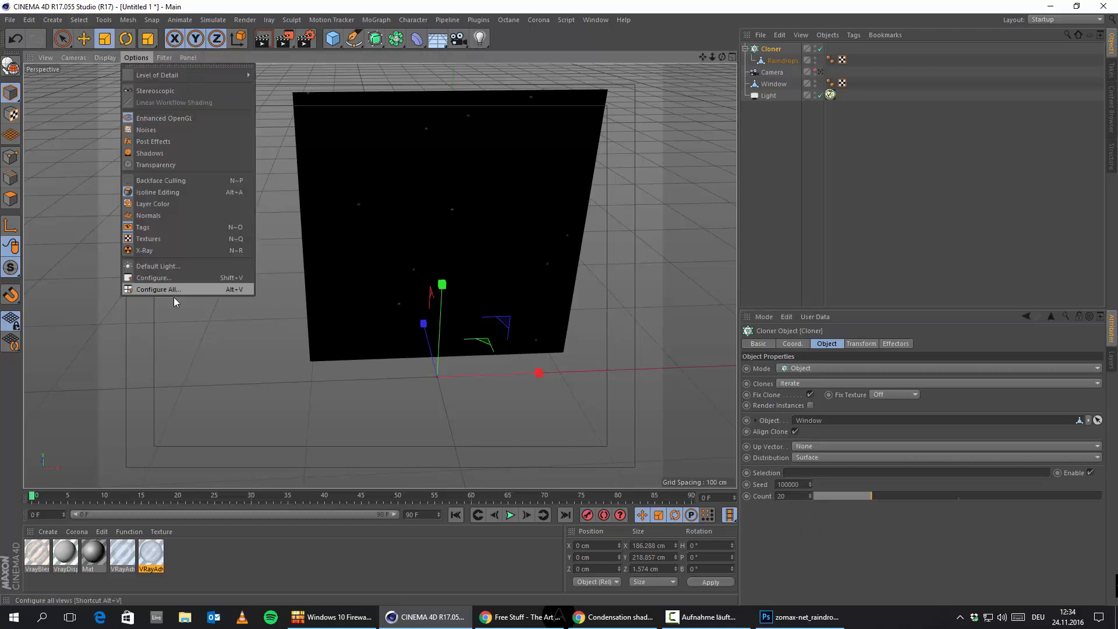
pyautogui.click(166, 233)
pyautogui.keyDown('alt'); pyautogui.moveTo(316, 228); pyautogui.dragTo(366, 202); pyautogui.keyUp('alt')
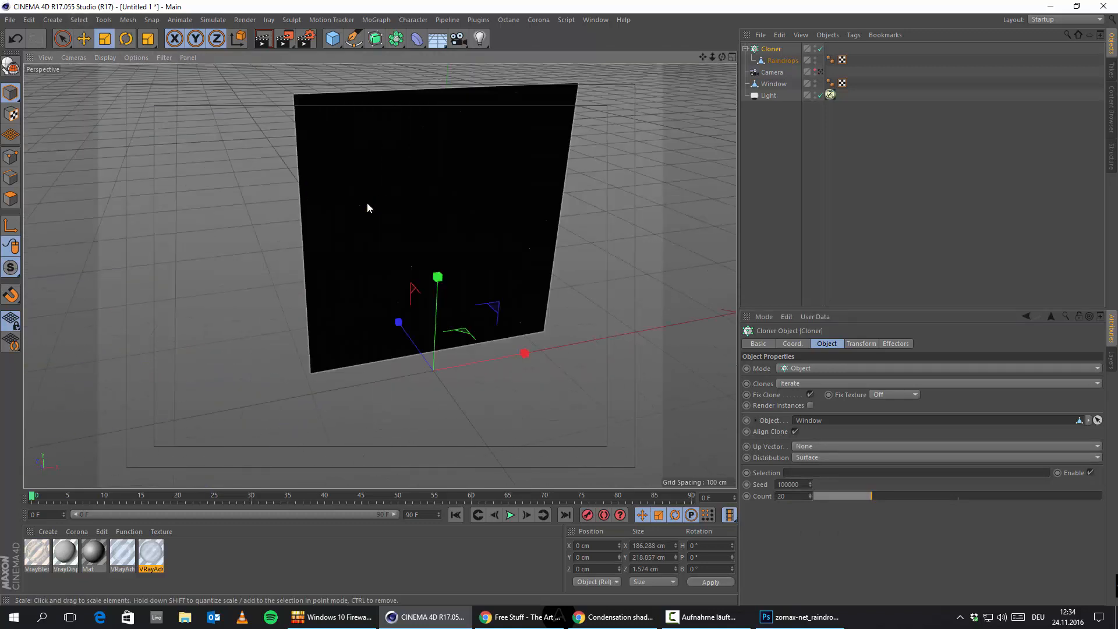
pyautogui.scroll(5, 364, 198)
pyautogui.keyDown('alt'); pyautogui.moveTo(312, 239); pyautogui.dragTo(389, 175); pyautogui.keyUp('alt')
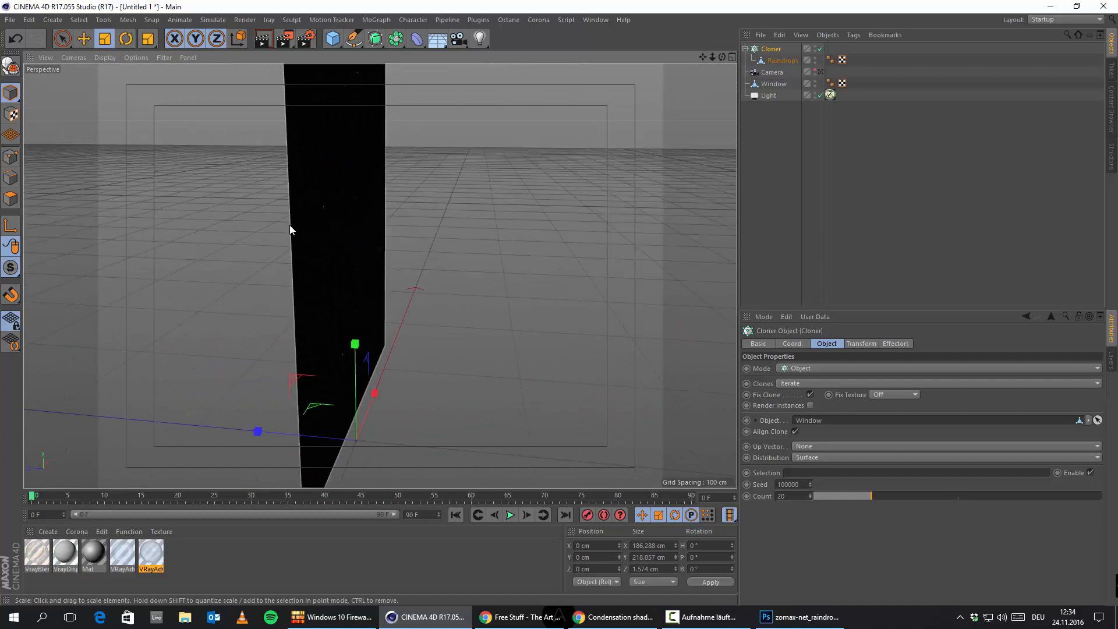
pyautogui.scroll(-3, 290, 229)
pyautogui.click(820, 96)
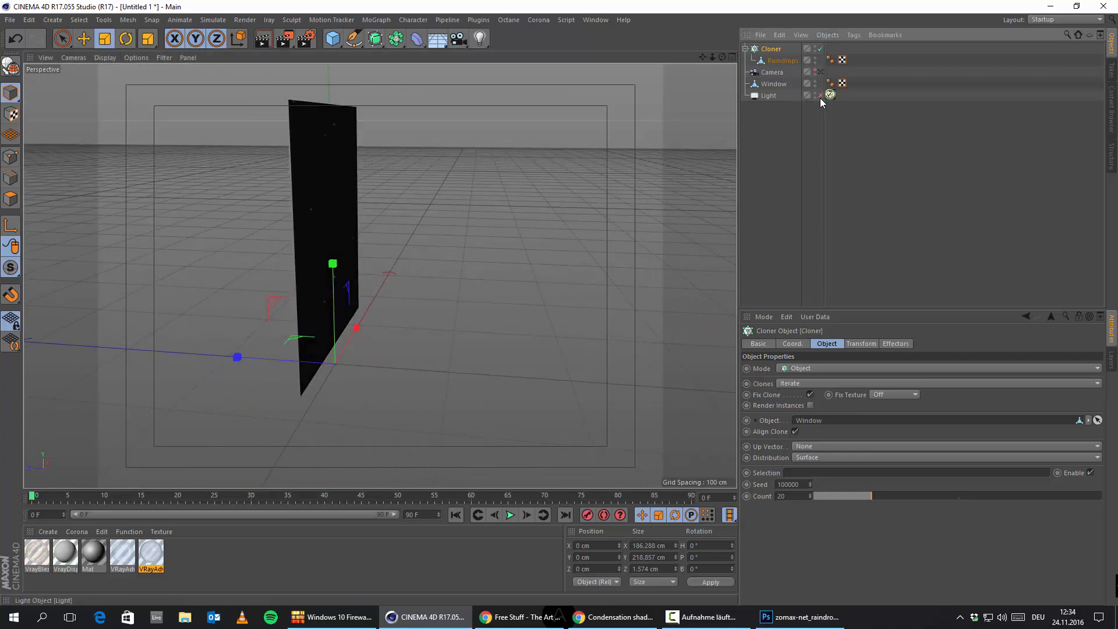
pyautogui.keyDown('alt'); pyautogui.moveTo(232, 225); pyautogui.dragTo(427, 192); pyautogui.keyUp('alt')
pyautogui.keyDown('alt'); pyautogui.moveTo(390, 235); pyautogui.dragTo(489, 319); pyautogui.keyUp('alt')
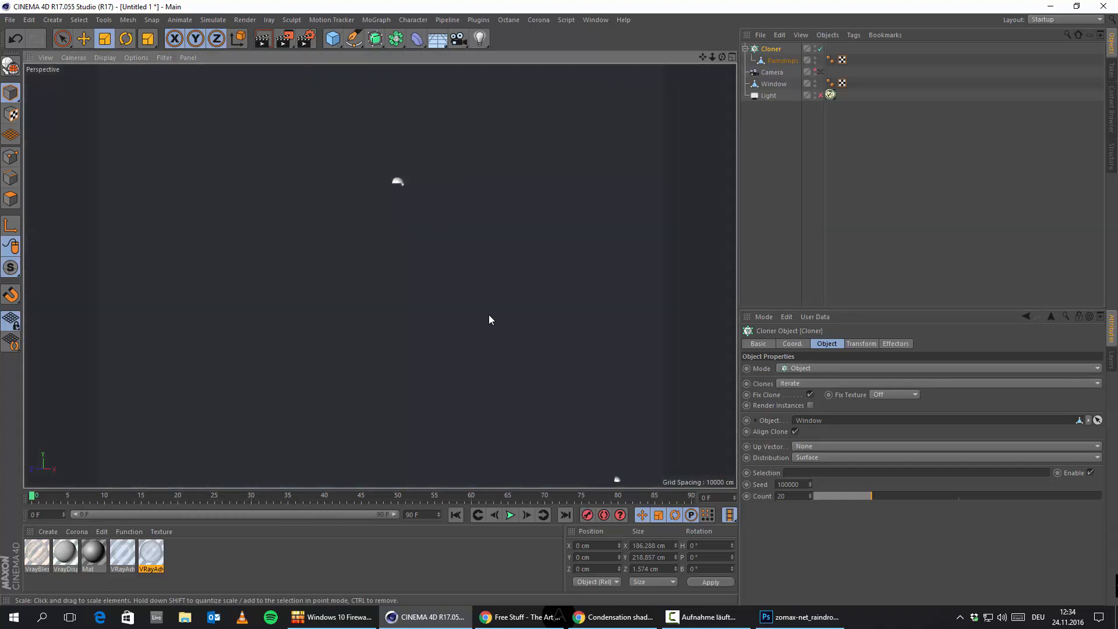
# Try X+ as the Cloner's up vector, and undo the change
pyautogui.keyDown('alt'); pyautogui.moveTo(414, 257); pyautogui.dragTo(390, 354); pyautogui.keyUp('alt')
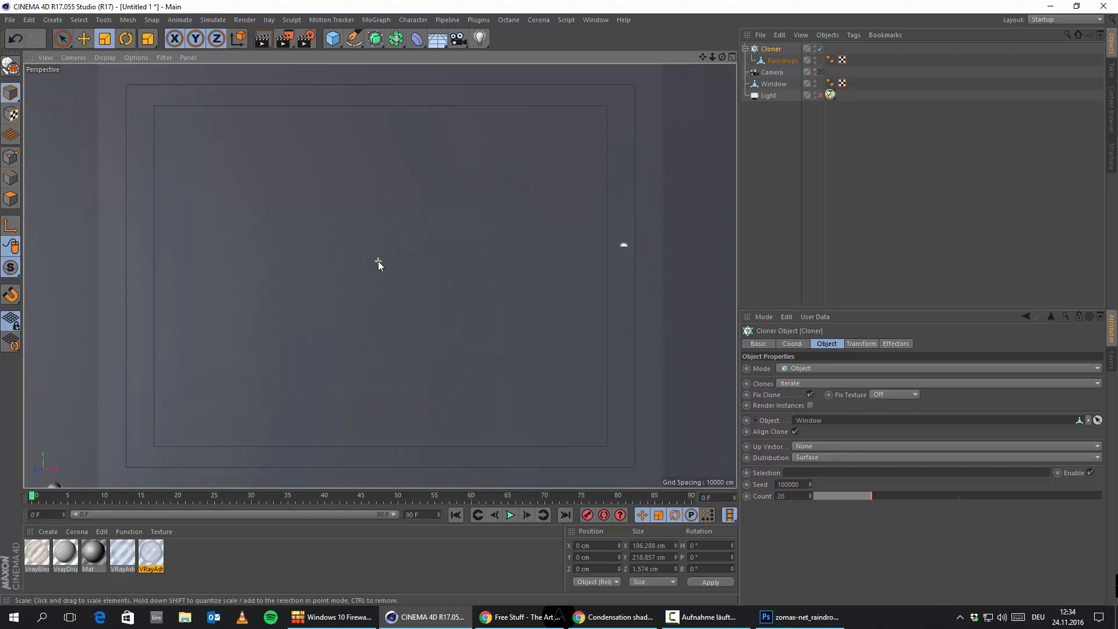
pyautogui.keyDown('alt'); pyautogui.moveTo(255, 357); pyautogui.dragTo(301, 332); pyautogui.keyUp('alt')
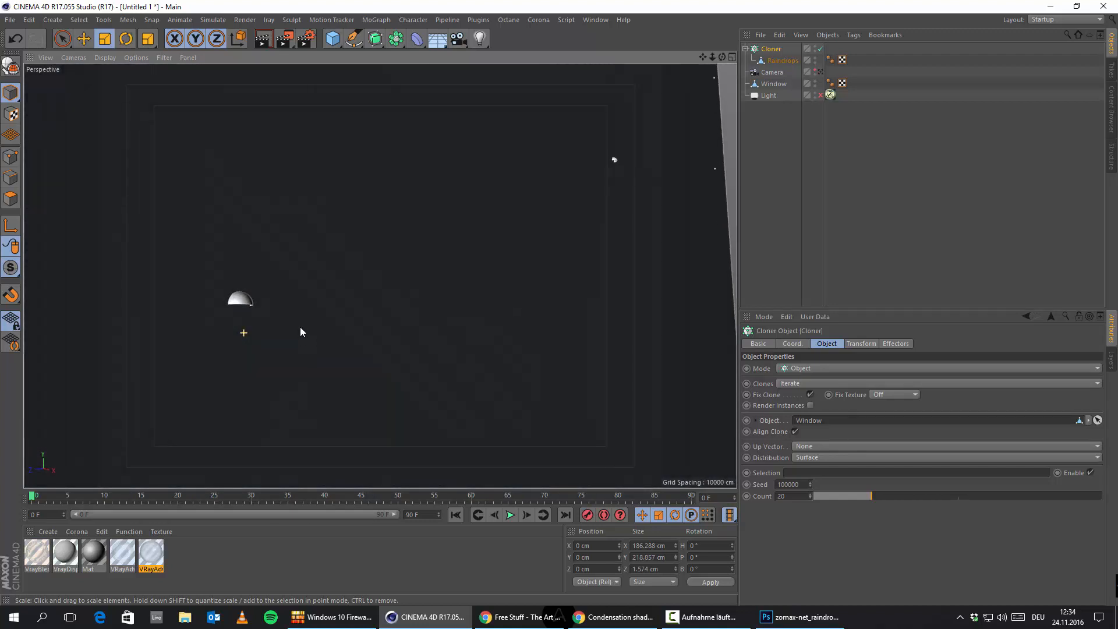
pyautogui.click(823, 445)
pyautogui.click(809, 473)
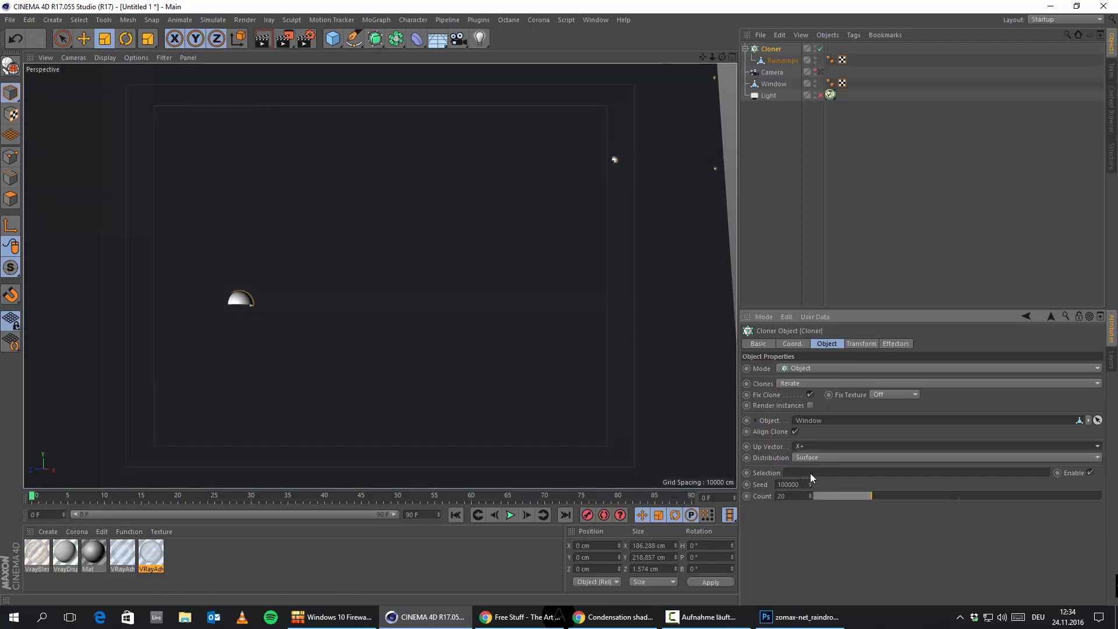
pyautogui.click(15, 39)
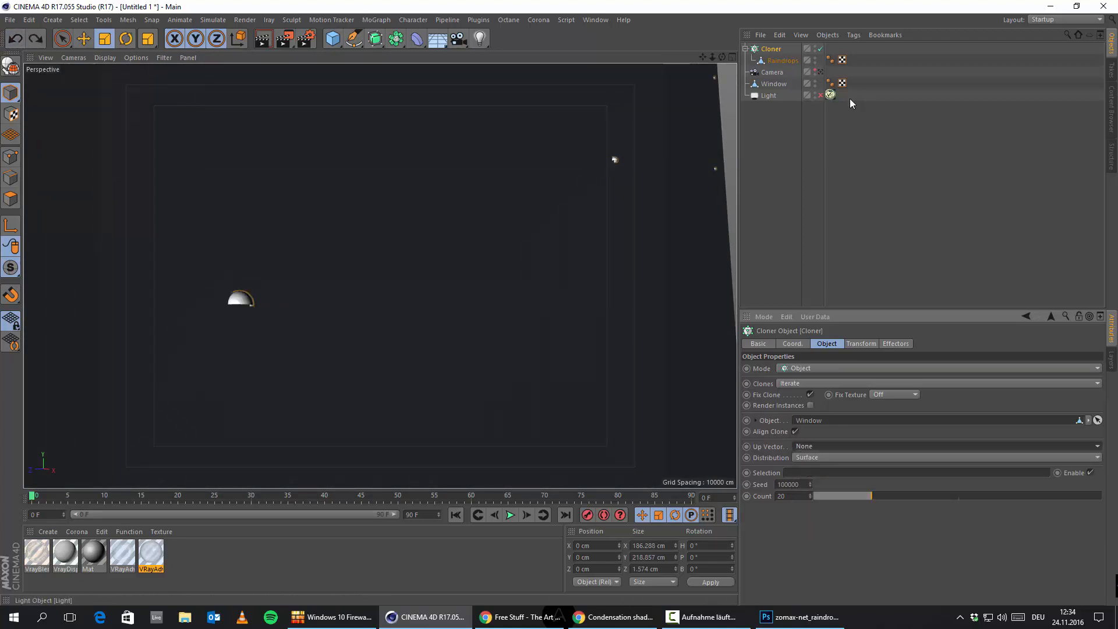
# Rotate the Raindrops object inside the Cloner to a pitch of 90°
pyautogui.click(775, 62)
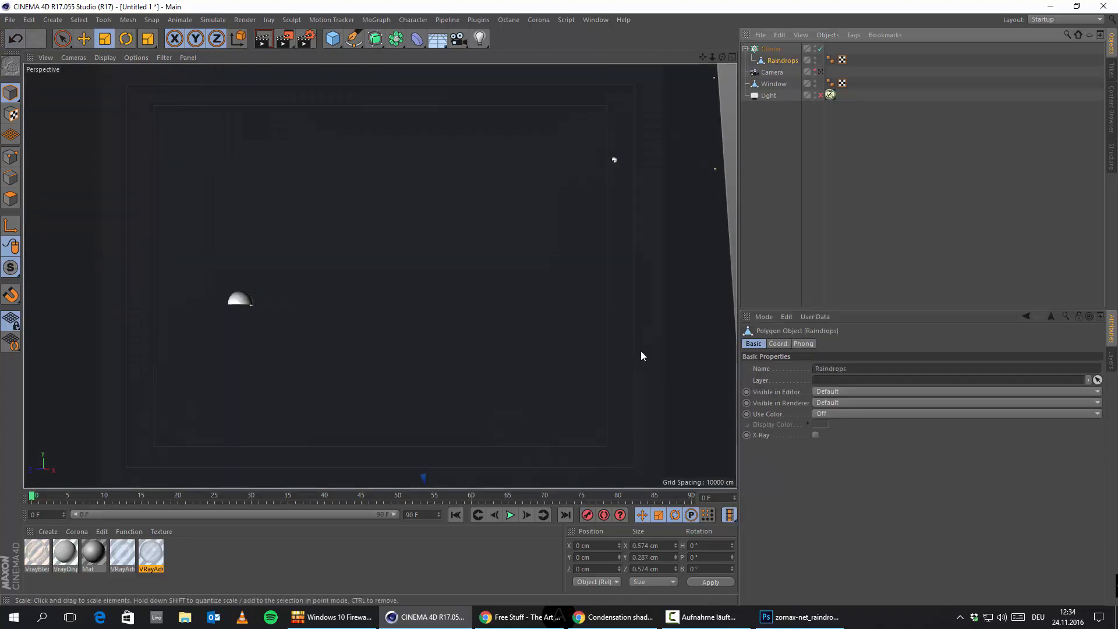
pyautogui.click(125, 39)
pyautogui.keyDown('alt'); pyautogui.moveTo(439, 249); pyautogui.dragTo(612, 405); pyautogui.keyUp('alt')
pyautogui.keyDown('alt'); pyautogui.moveTo(612, 406); pyautogui.dragTo(421, 218, button='middle'); pyautogui.keyUp('alt')
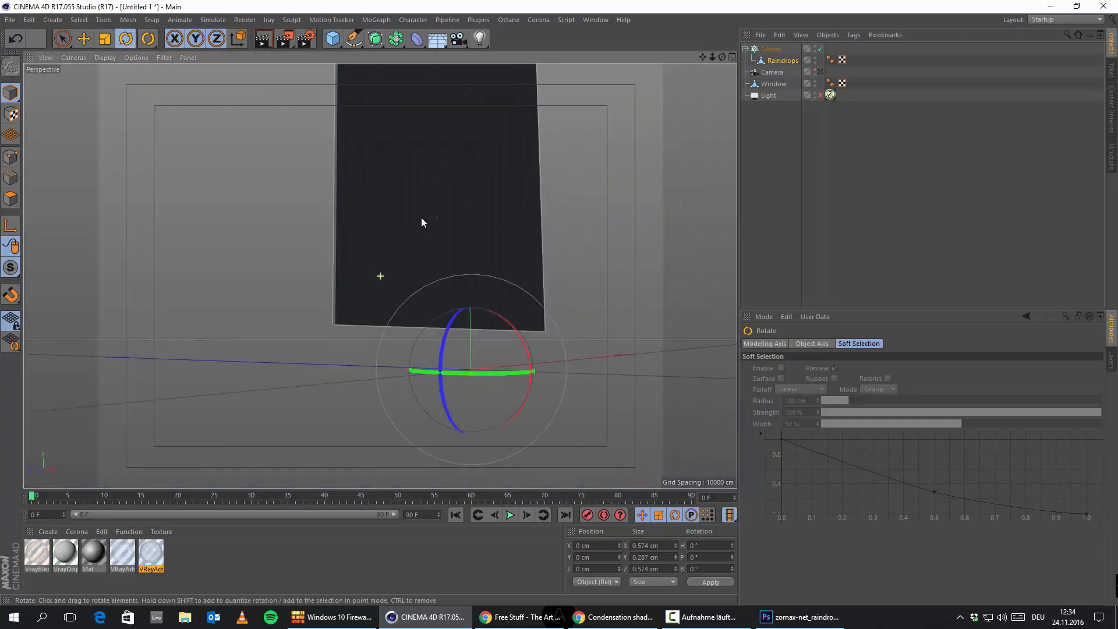
pyautogui.keyDown('alt'); pyautogui.moveTo(421, 218); pyautogui.dragTo(464, 293); pyautogui.keyUp('alt')
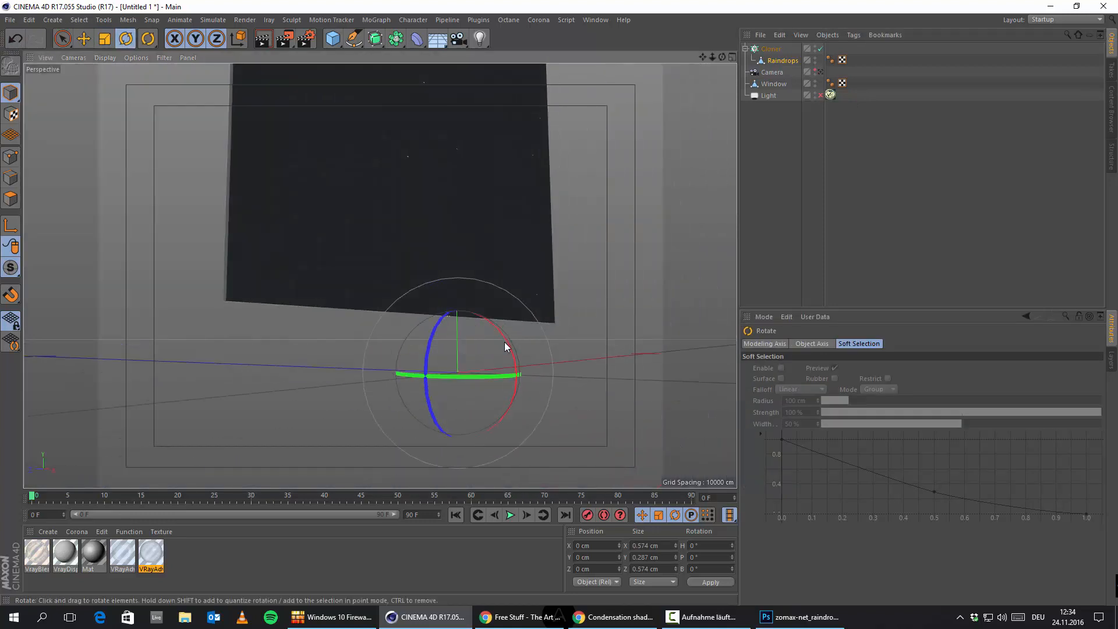
pyautogui.moveTo(506, 347); pyautogui.dragTo(484, 441)
pyautogui.keyDown('alt'); pyautogui.moveTo(407, 194); pyautogui.dragTo(367, 367, button='middle'); pyautogui.keyUp('alt')
pyautogui.keyDown('alt'); pyautogui.moveTo(367, 367); pyautogui.dragTo(333, 327, button='right'); pyautogui.keyUp('alt')
pyautogui.keyDown('alt'); pyautogui.moveTo(352, 347); pyautogui.dragTo(377, 363, button='right'); pyautogui.keyUp('alt')
pyautogui.keyDown('alt'); pyautogui.moveTo(377, 363); pyautogui.dragTo(370, 347); pyautogui.keyUp('alt')
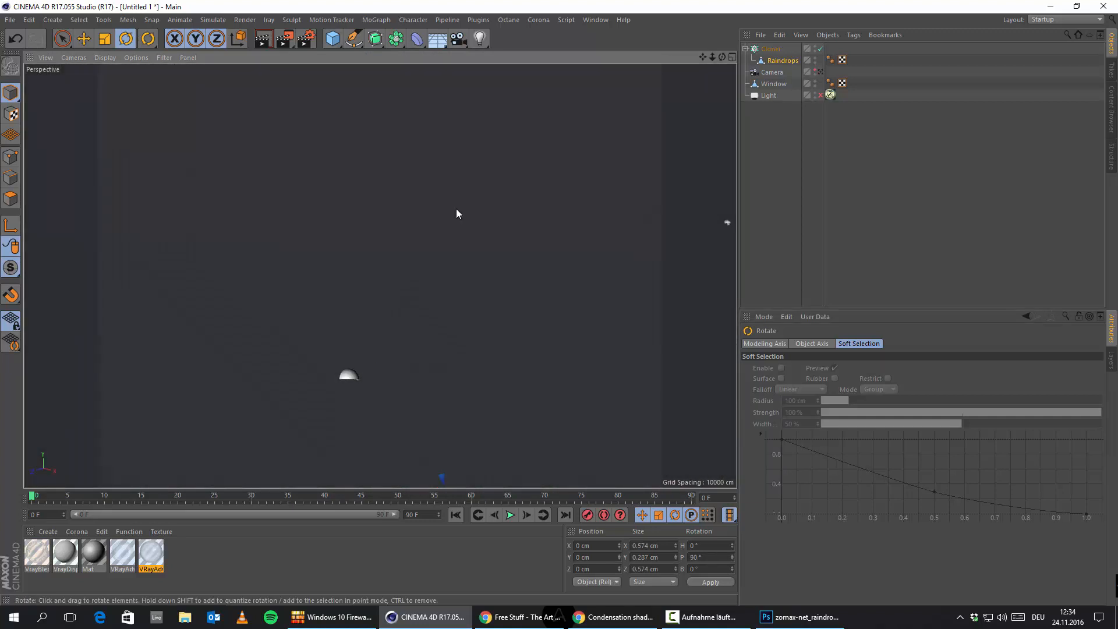
# Set the Cloner's transform pitch rotation to -90° so the raindrops lie flat against the Window
pyautogui.click(766, 49)
pyautogui.click(858, 344)
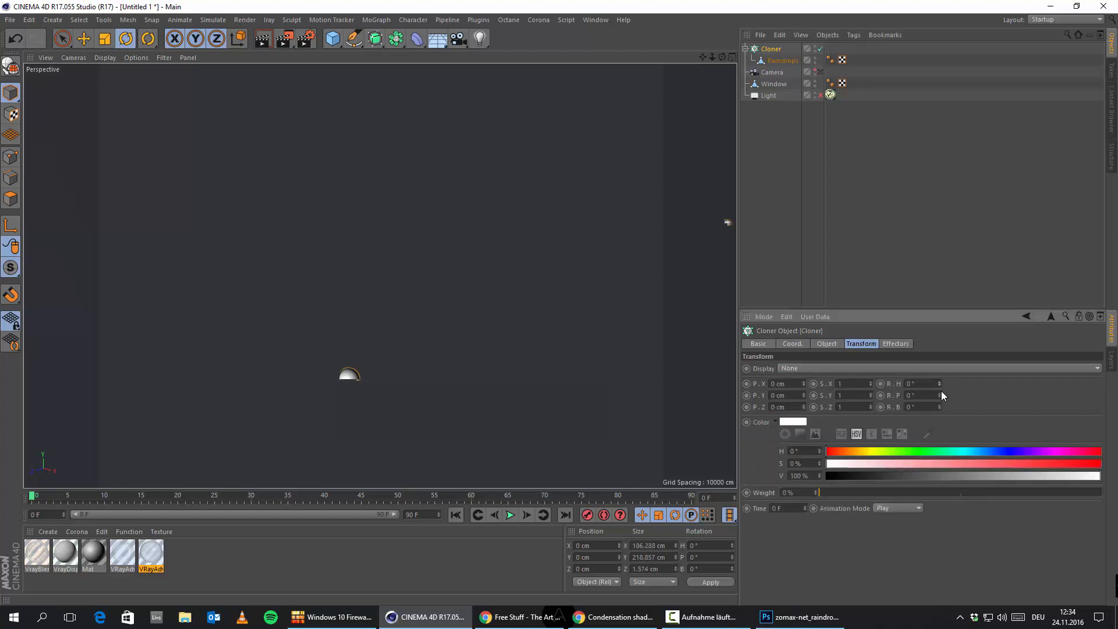
pyautogui.moveTo(939, 395); pyautogui.dragTo(939, 380)
pyautogui.keyDown('alt'); pyautogui.moveTo(366, 407); pyautogui.dragTo(409, 289); pyautogui.keyUp('alt')
pyautogui.keyDown('alt'); pyautogui.moveTo(361, 227); pyautogui.dragTo(422, 210); pyautogui.keyUp('alt')
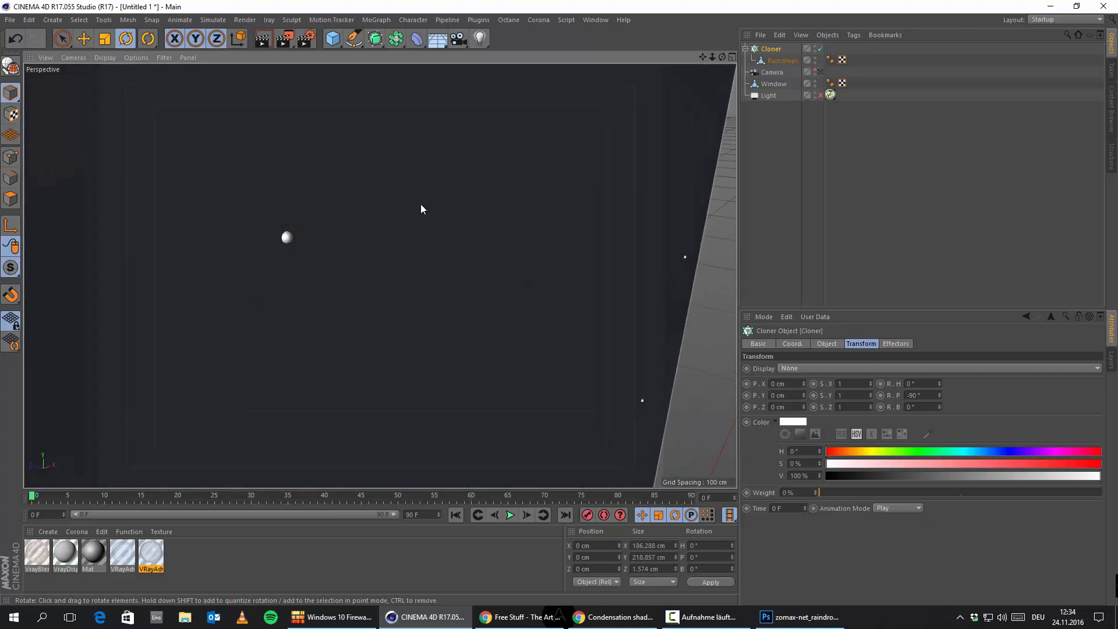
# Examine the orientation of the cloned raindrops on the Window from several angles
pyautogui.click(764, 51)
pyautogui.keyDown('alt'); pyautogui.moveTo(422, 217); pyautogui.dragTo(412, 257, button='right'); pyautogui.keyUp('alt')
pyautogui.keyDown('alt'); pyautogui.moveTo(422, 344); pyautogui.dragTo(373, 391); pyautogui.keyUp('alt')
pyautogui.keyDown('alt'); pyautogui.moveTo(330, 137); pyautogui.dragTo(354, 254, button='right'); pyautogui.keyUp('alt')
pyautogui.keyDown('alt'); pyautogui.moveTo(354, 254); pyautogui.dragTo(425, 312); pyautogui.keyUp('alt')
pyautogui.keyDown('alt'); pyautogui.moveTo(318, 169); pyautogui.dragTo(341, 264, button='middle'); pyautogui.keyUp('alt')
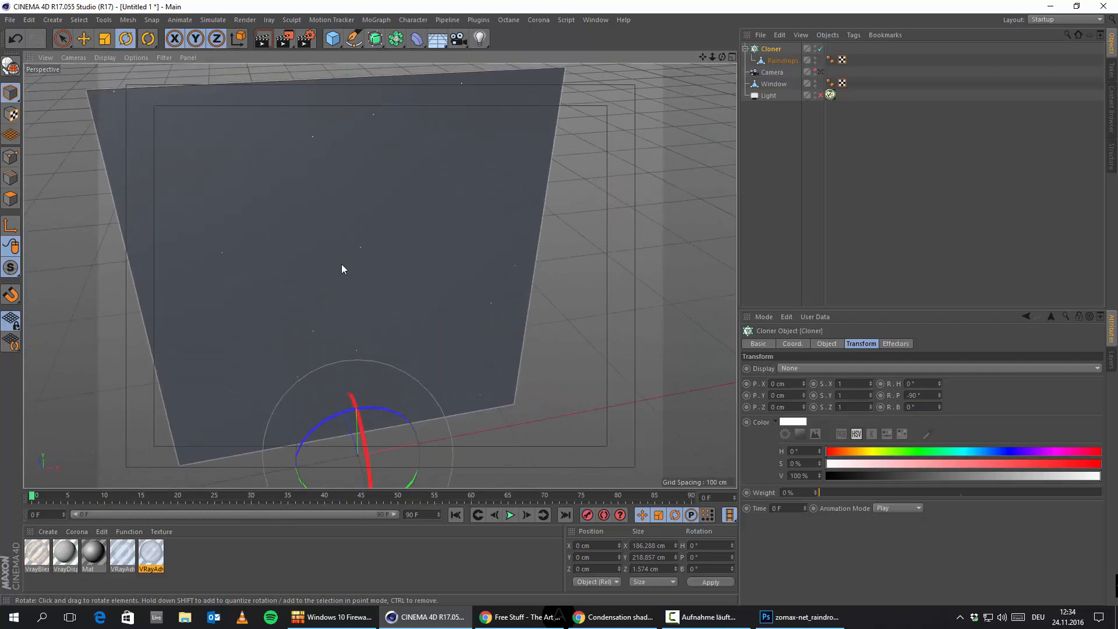
pyautogui.keyDown('alt'); pyautogui.moveTo(342, 263); pyautogui.dragTo(367, 311, button='right'); pyautogui.keyUp('alt')
pyautogui.keyDown('alt'); pyautogui.moveTo(367, 311); pyautogui.dragTo(318, 267); pyautogui.keyUp('alt')
pyautogui.keyDown('alt'); pyautogui.moveTo(265, 268); pyautogui.dragTo(320, 312, button='middle'); pyautogui.keyUp('alt')
pyautogui.keyDown('alt'); pyautogui.moveTo(320, 312); pyautogui.dragTo(273, 142, button='right'); pyautogui.keyUp('alt')
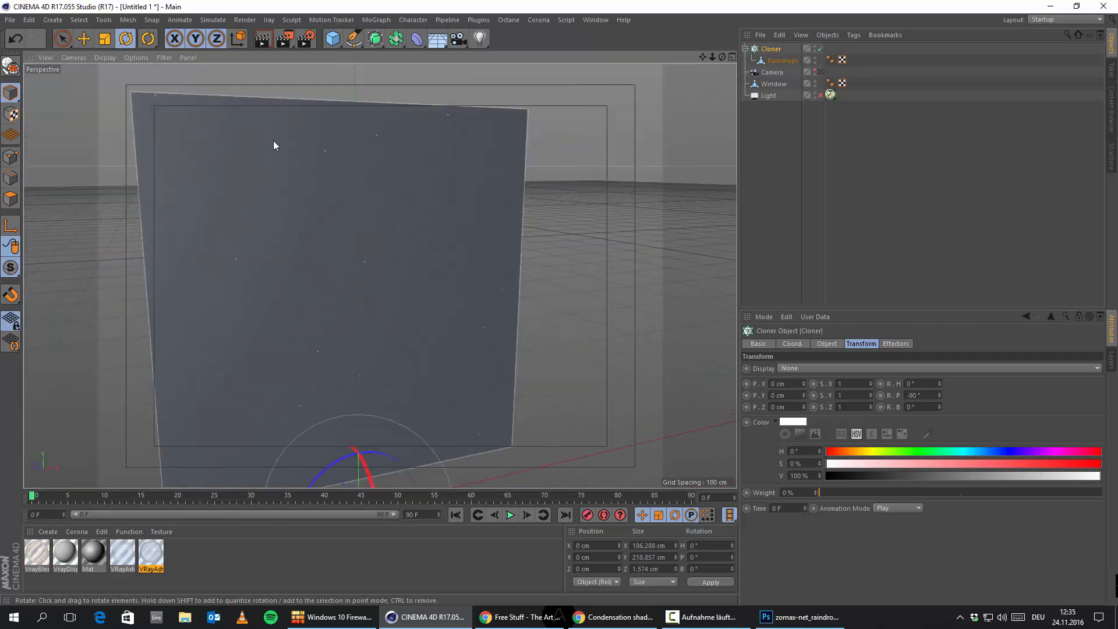
# Add a Random effector to the Cloner and check that it is in the Cloner's effector list
pyautogui.click(243, 22)
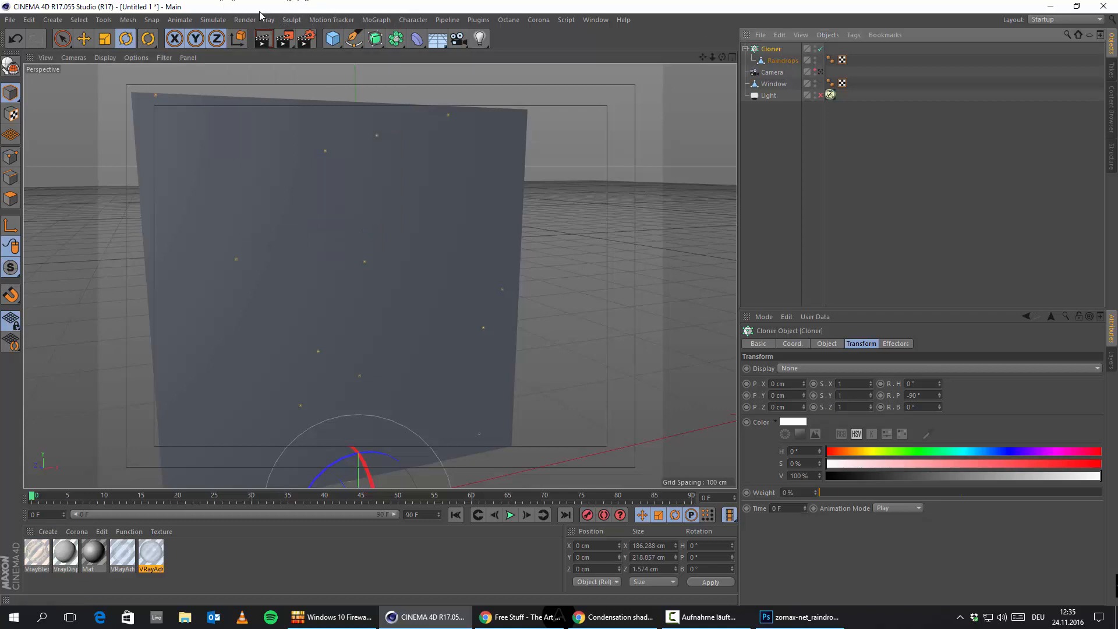
pyautogui.click(376, 20)
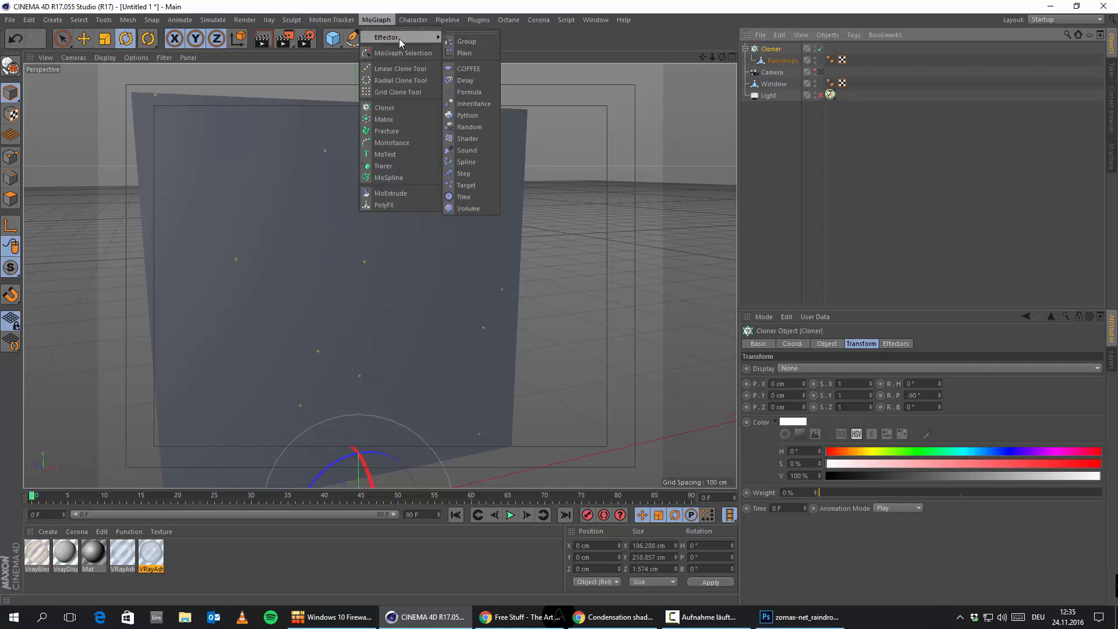
pyautogui.moveTo(427, 37)
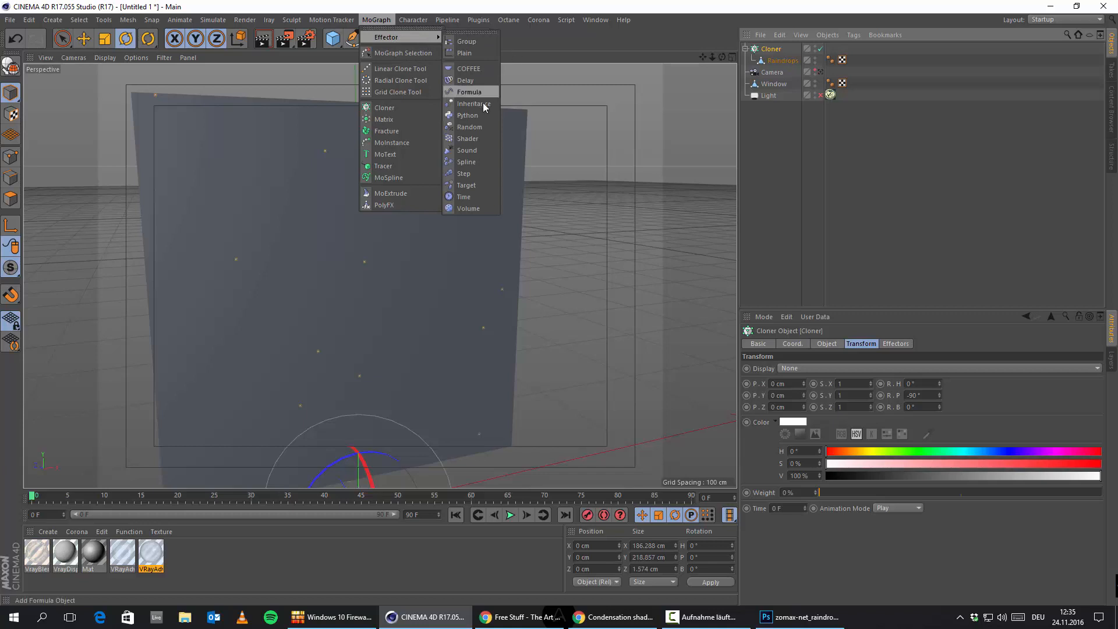
pyautogui.click(480, 125)
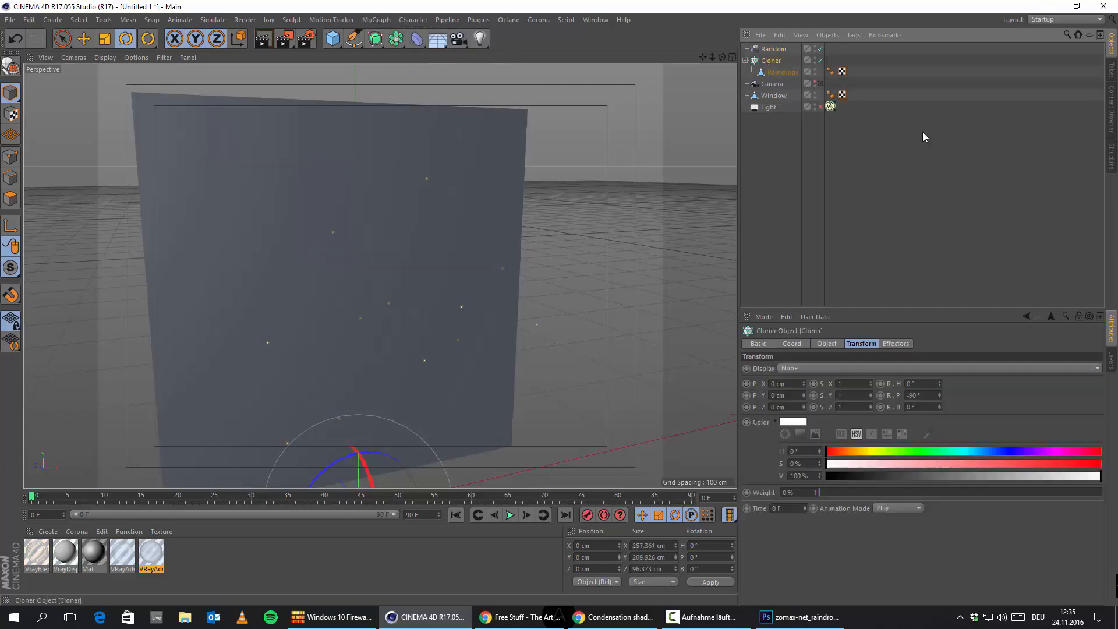
pyautogui.click(897, 344)
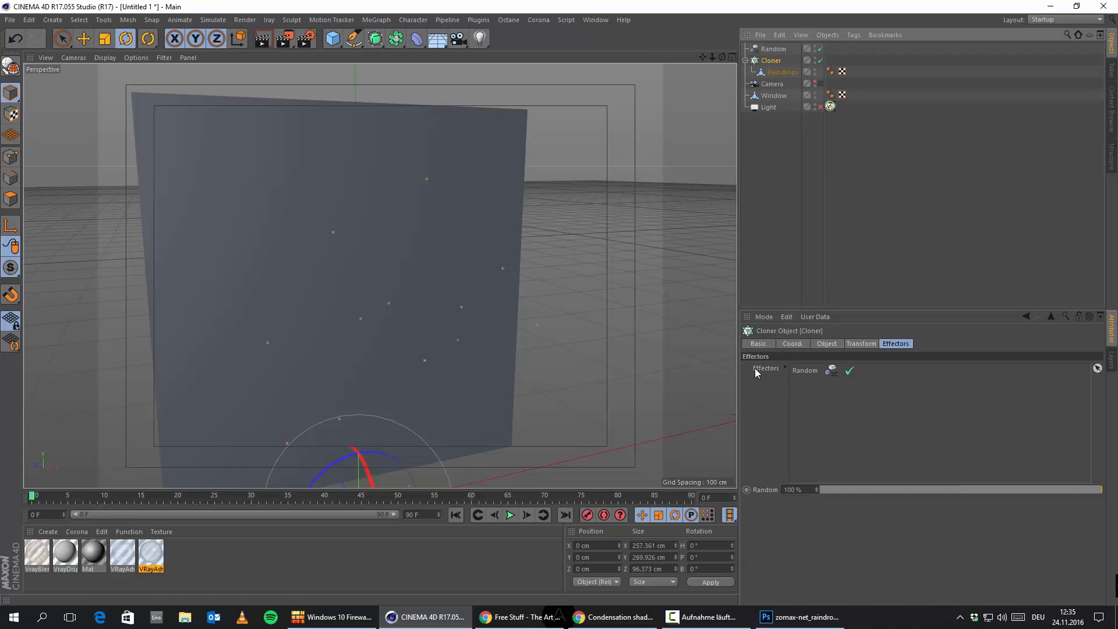
# Switch off position variation in the Random effector and enable uniform scale variation with a value of -1.76
pyautogui.click(773, 49)
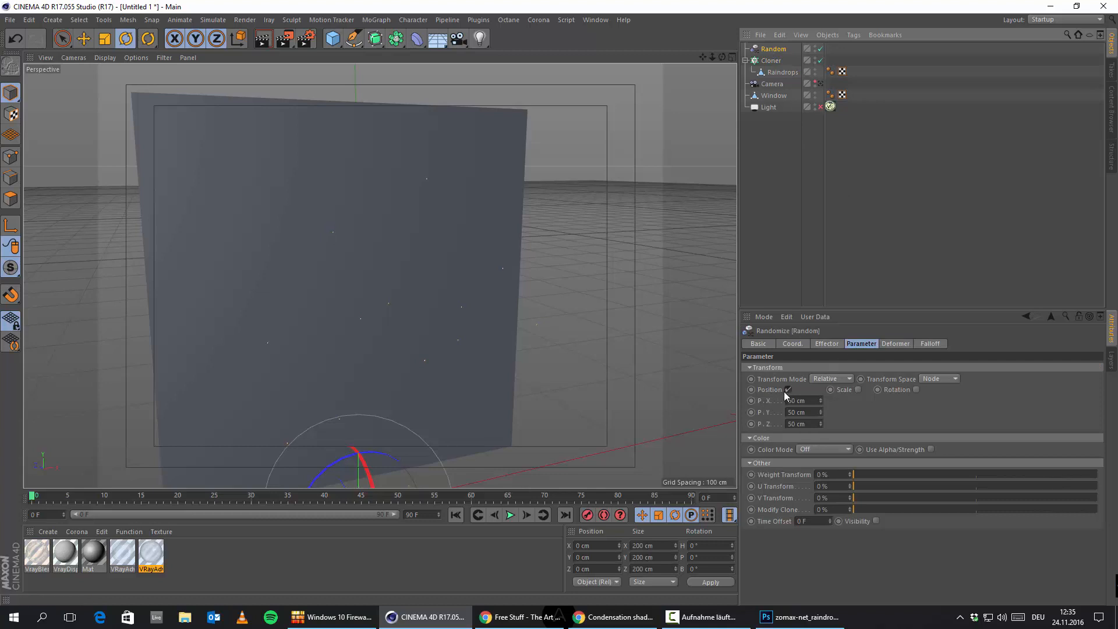
pyautogui.click(788, 389)
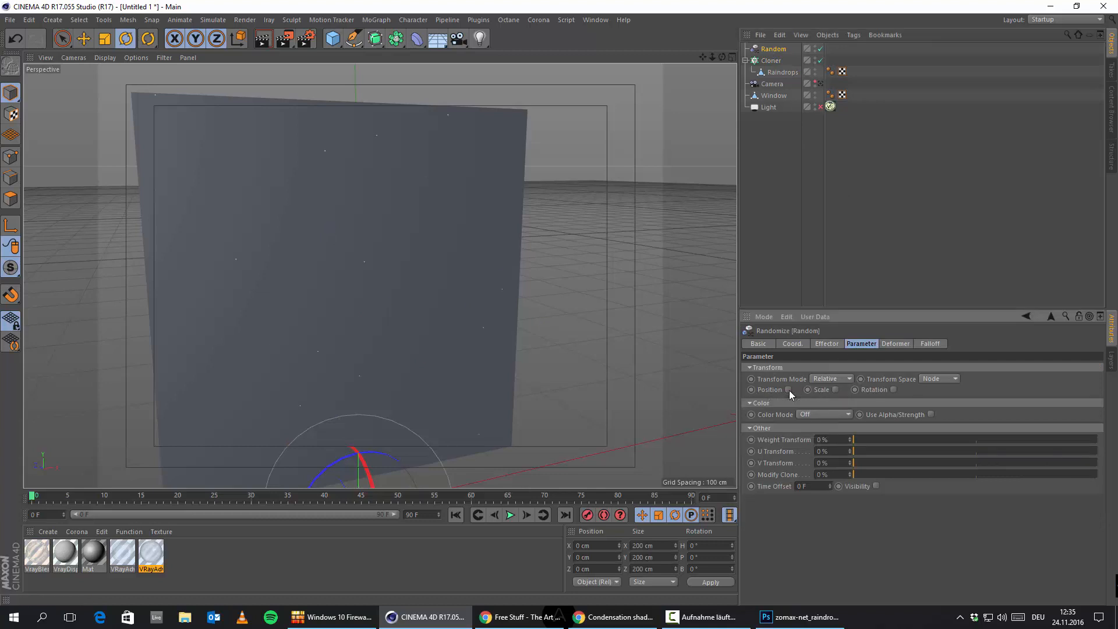
pyautogui.click(836, 390)
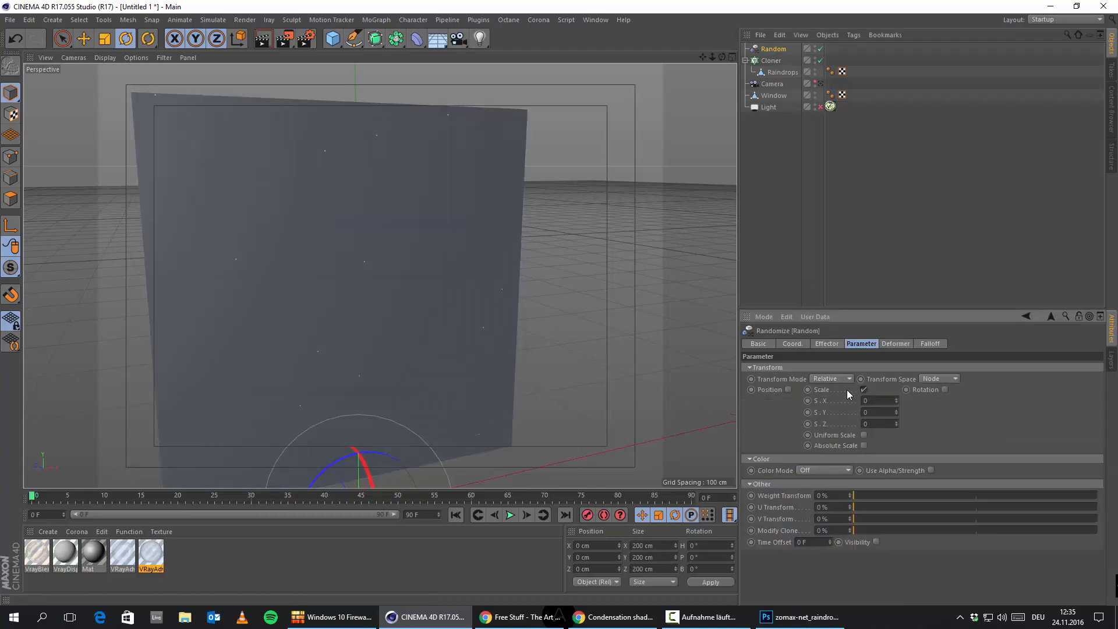
pyautogui.click(864, 435)
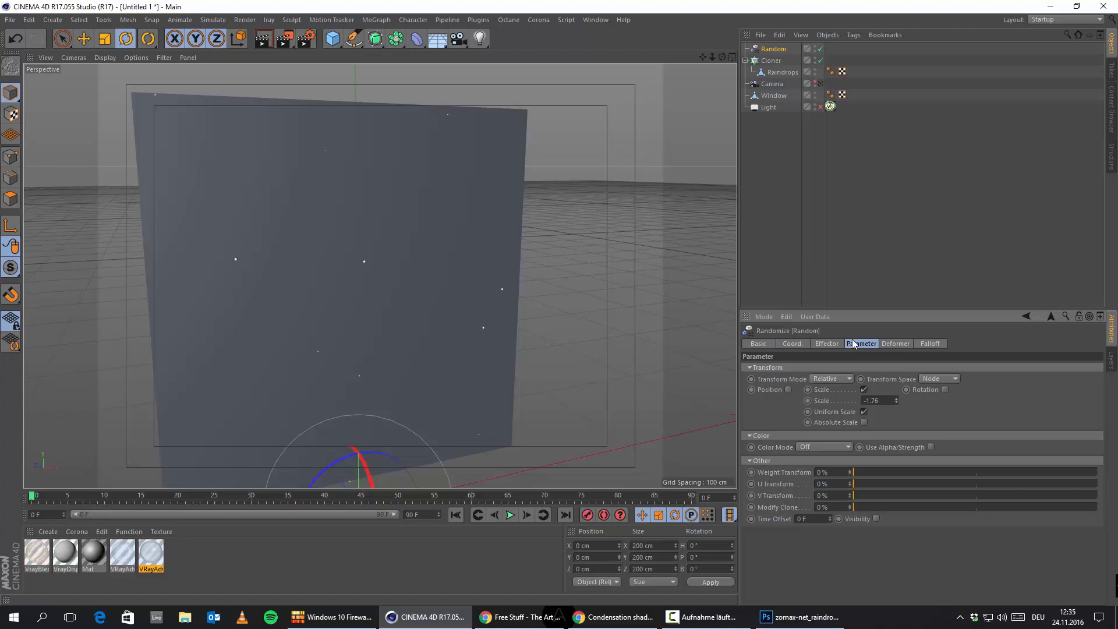
pyautogui.click(826, 343)
pyautogui.click(792, 343)
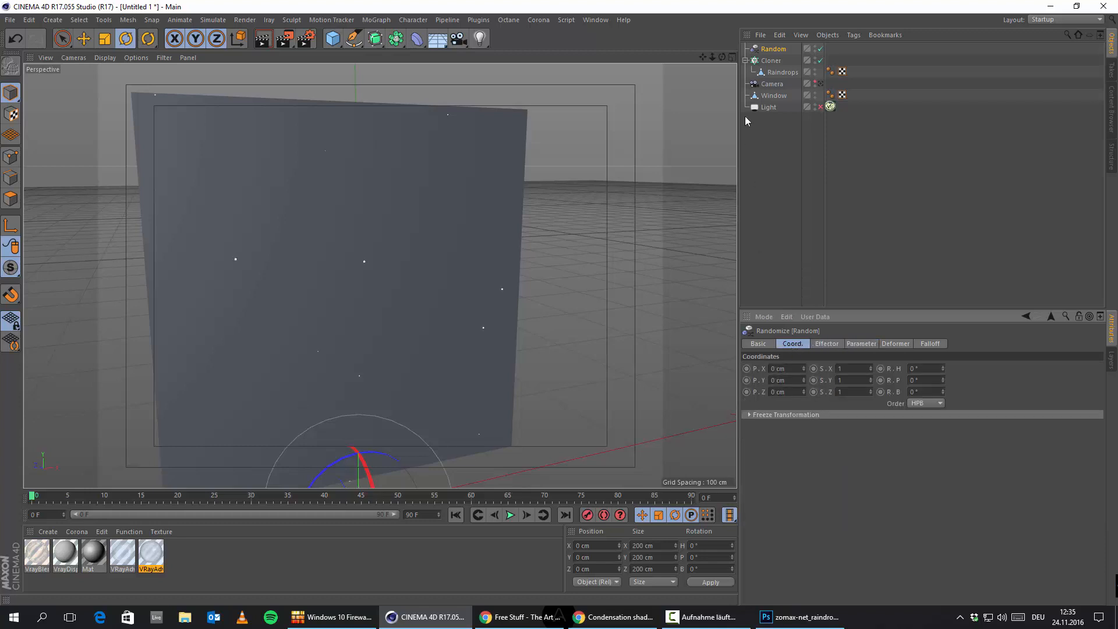
# Set the Cloner's clone count to 1000
pyautogui.click(770, 60)
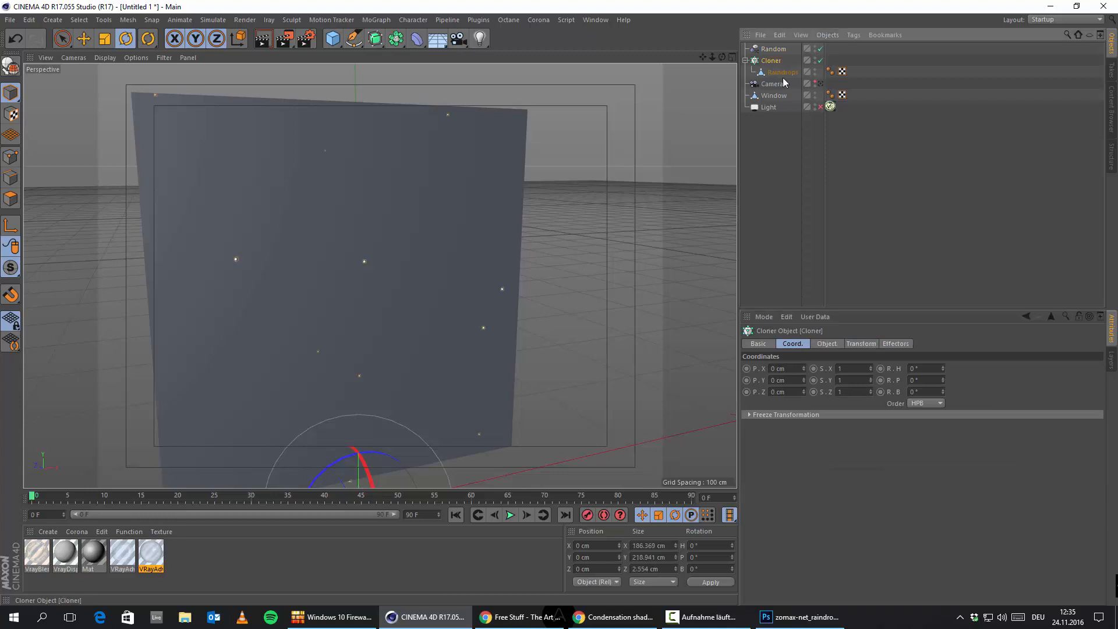
pyautogui.click(827, 344)
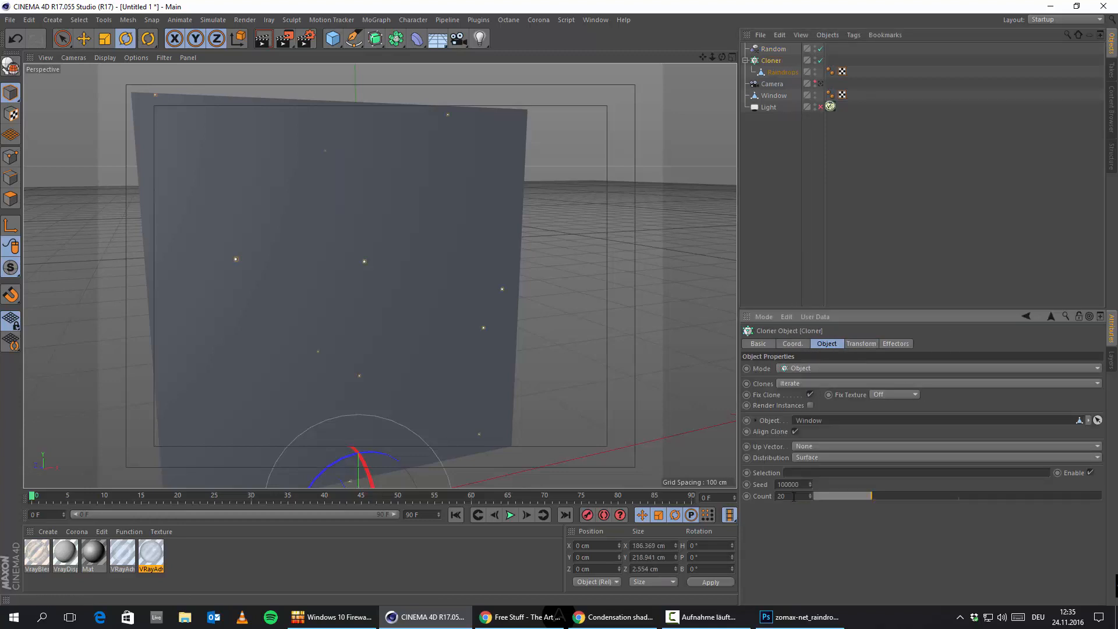
pyautogui.moveTo(643, 483); pyautogui.dragTo(537, 464)
pyautogui.write('100')
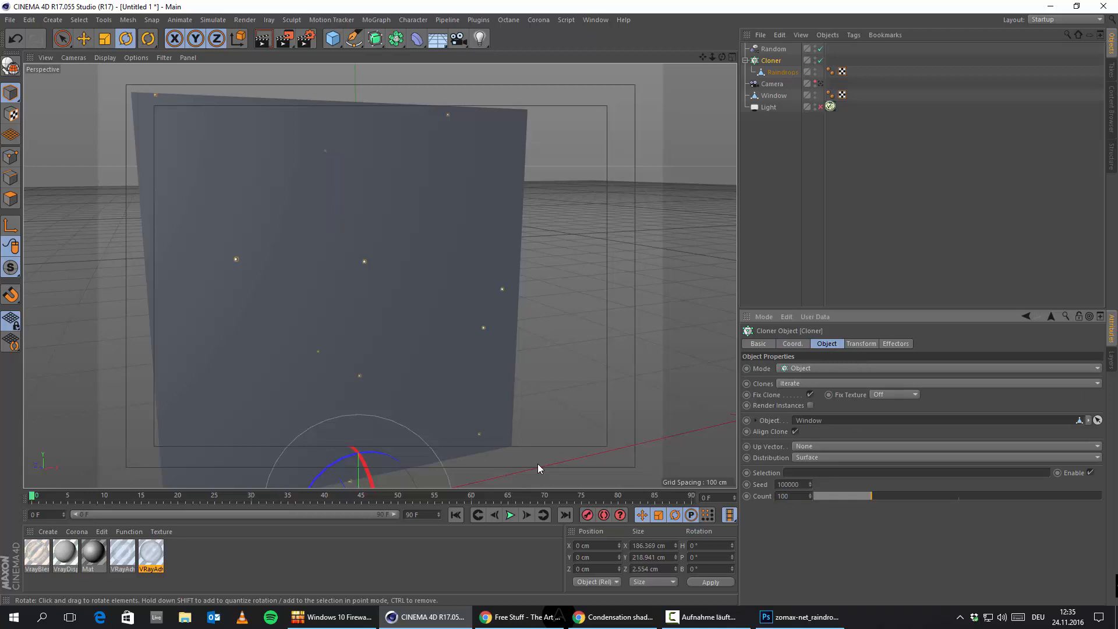
pyautogui.write('0')
pyautogui.press('Return')
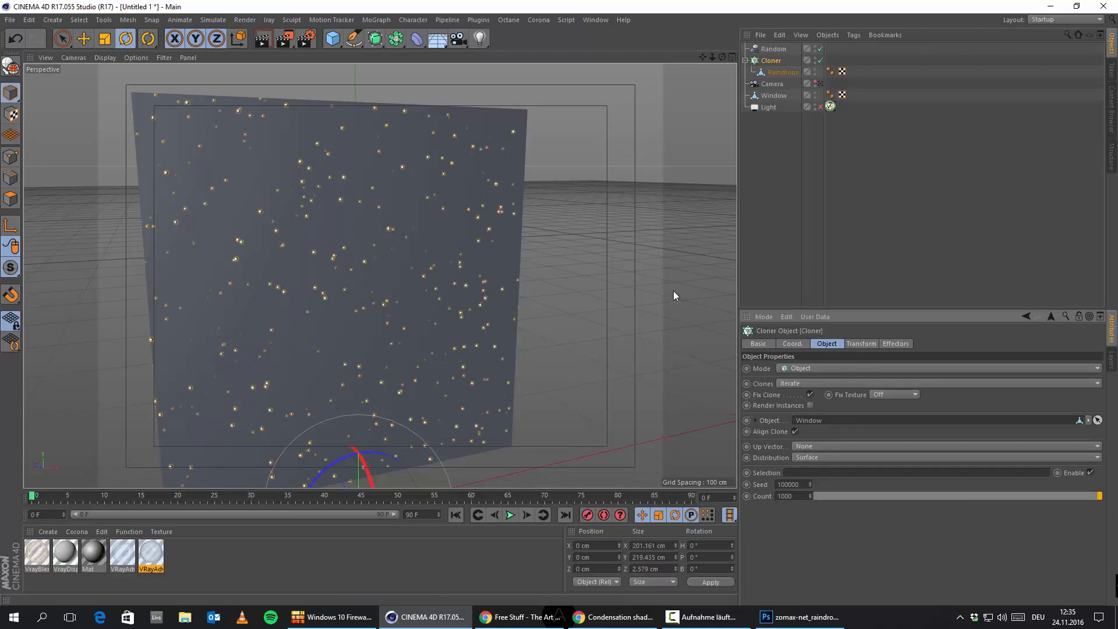
# Enable Render Instances on the Cloner and raise its clone count further to cover the Window more densely
pyautogui.click(810, 405)
pyautogui.scroll(3, 286, 331)
pyautogui.moveTo(286, 330)
pyautogui.keyDown('alt'); pyautogui.mouseDown()
pyautogui.moveTo(361, 350)
pyautogui.moveTo(357, 264)
pyautogui.moveTo(470, 362)
pyautogui.moveTo(378, 371)
pyautogui.moveTo(393, 347)
pyautogui.moveTo(411, 381)
pyautogui.moveTo(387, 307)
pyautogui.mouseUp(); pyautogui.keyUp('alt')
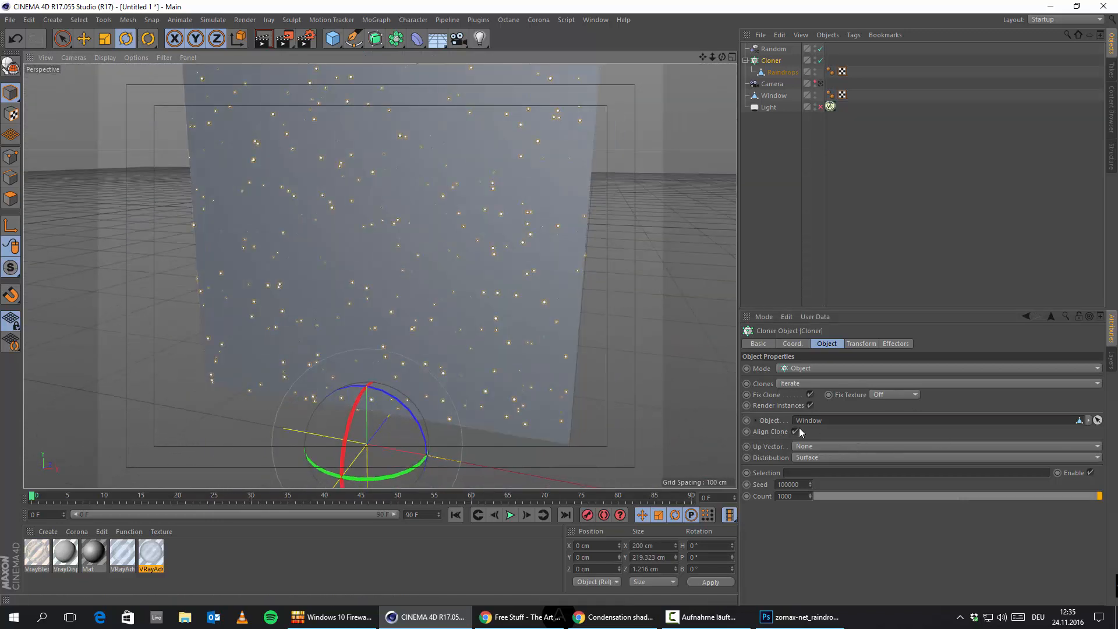
pyautogui.doubleClick(792, 495)
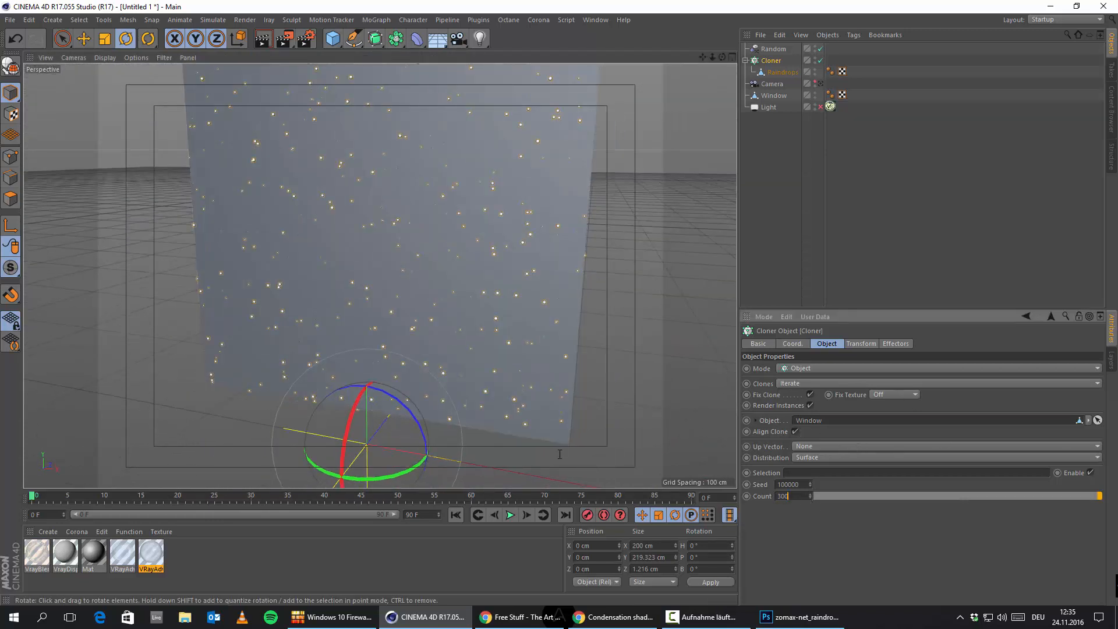
pyautogui.press('Return')
pyautogui.keyDown('alt'); pyautogui.moveTo(407, 261); pyautogui.dragTo(890, 244); pyautogui.keyUp('alt')
pyautogui.click(656, 320)
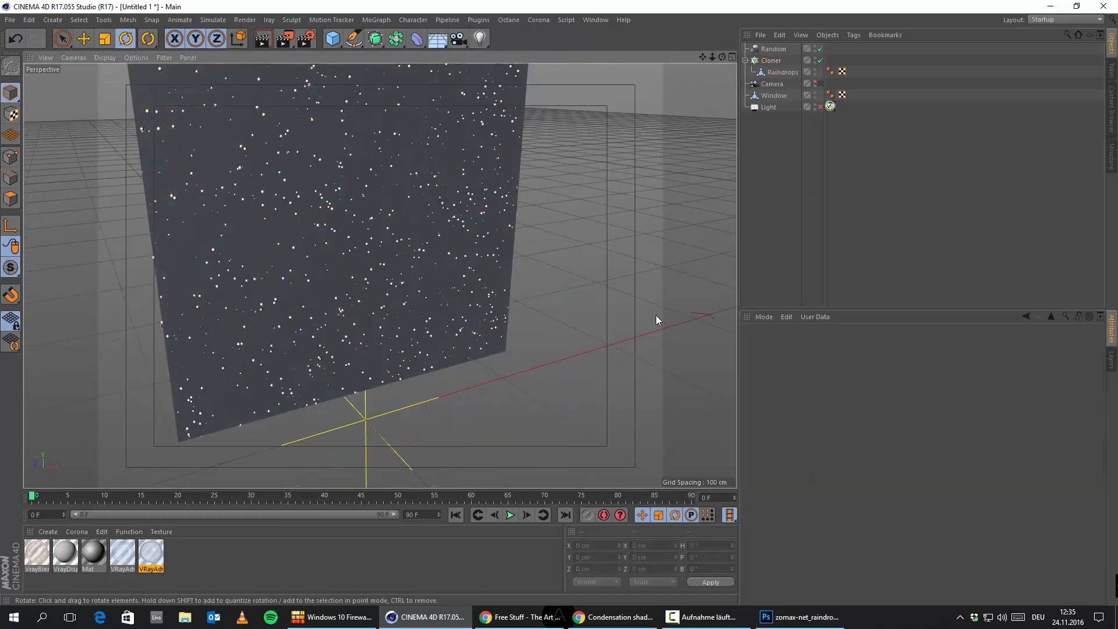
# Inspect the size variation and overlaps of the raindrops on the Window up close
pyautogui.keyDown('alt'); pyautogui.moveTo(349, 181); pyautogui.dragTo(393, 321, button='middle'); pyautogui.keyUp('alt')
pyautogui.scroll(5, 406, 267)
pyautogui.keyDown('alt'); pyautogui.moveTo(406, 267); pyautogui.dragTo(529, 357); pyautogui.keyUp('alt')
pyautogui.scroll(8, 359, 205)
pyautogui.scroll(-10, 384, 260)
pyautogui.keyDown('alt'); pyautogui.moveTo(529, 357); pyautogui.dragTo(385, 218, button='middle'); pyautogui.keyUp('alt')
pyautogui.scroll(6, 405, 215)
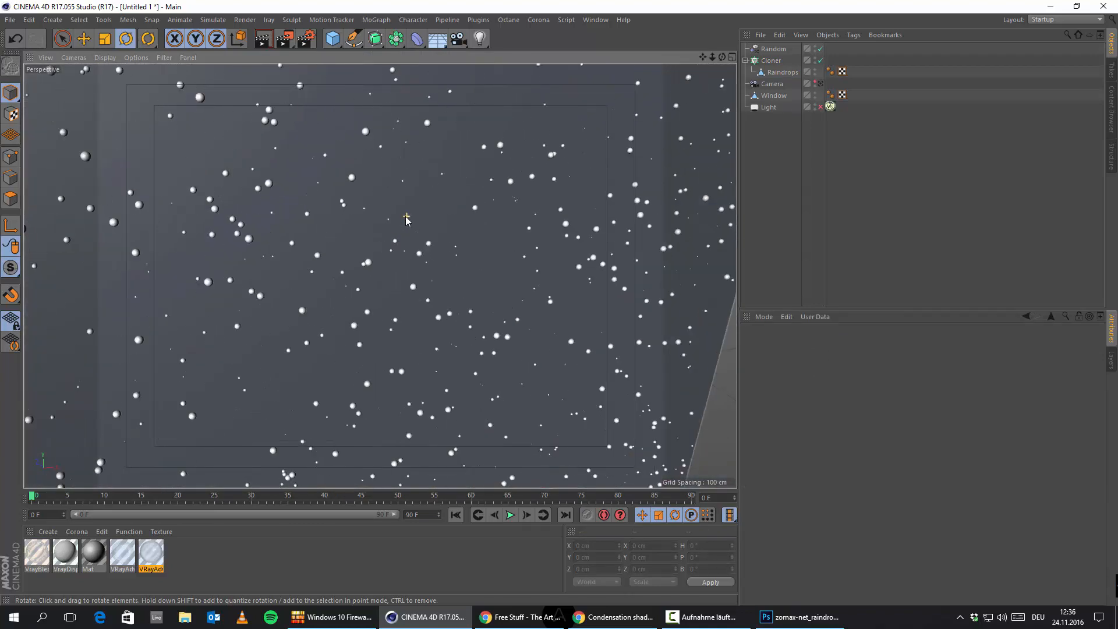
pyautogui.scroll(3, 337, 289)
pyautogui.keyDown('alt'); pyautogui.moveTo(338, 289); pyautogui.dragTo(335, 293); pyautogui.keyUp('alt')
pyautogui.scroll(3, 365, 272)
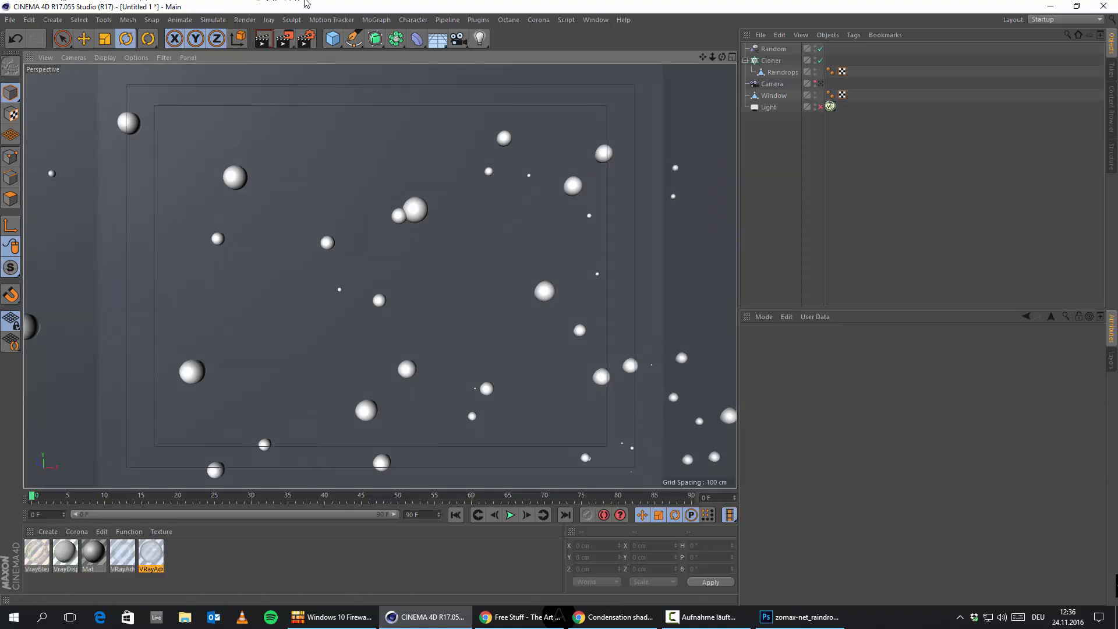
# Add a Metaball object to the scene for merging the raindrops
pyautogui.click(395, 38)
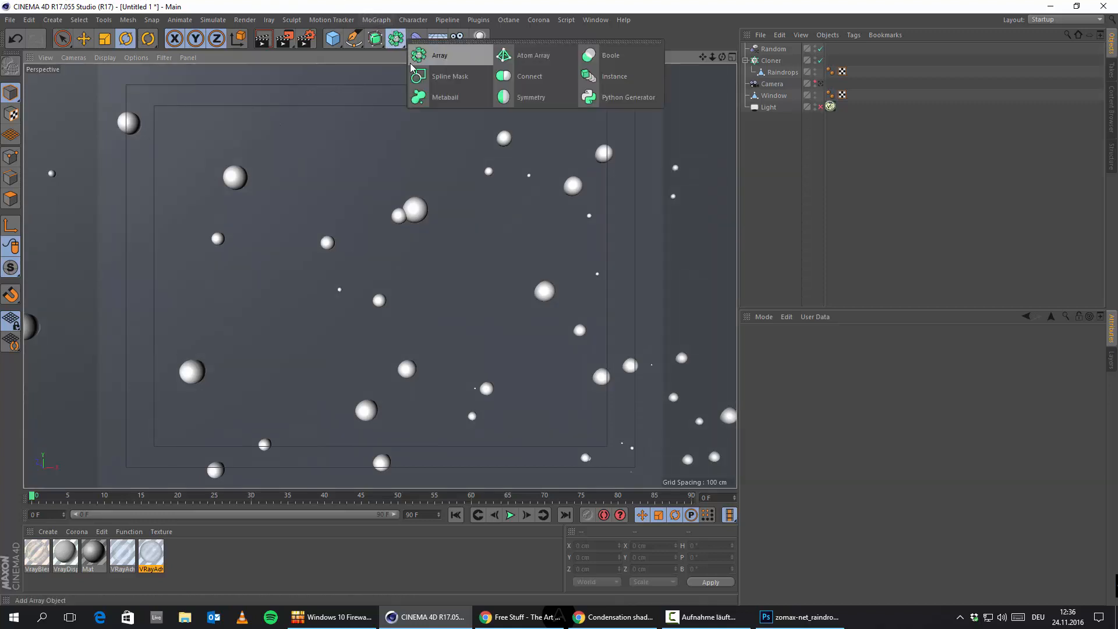
pyautogui.click(445, 97)
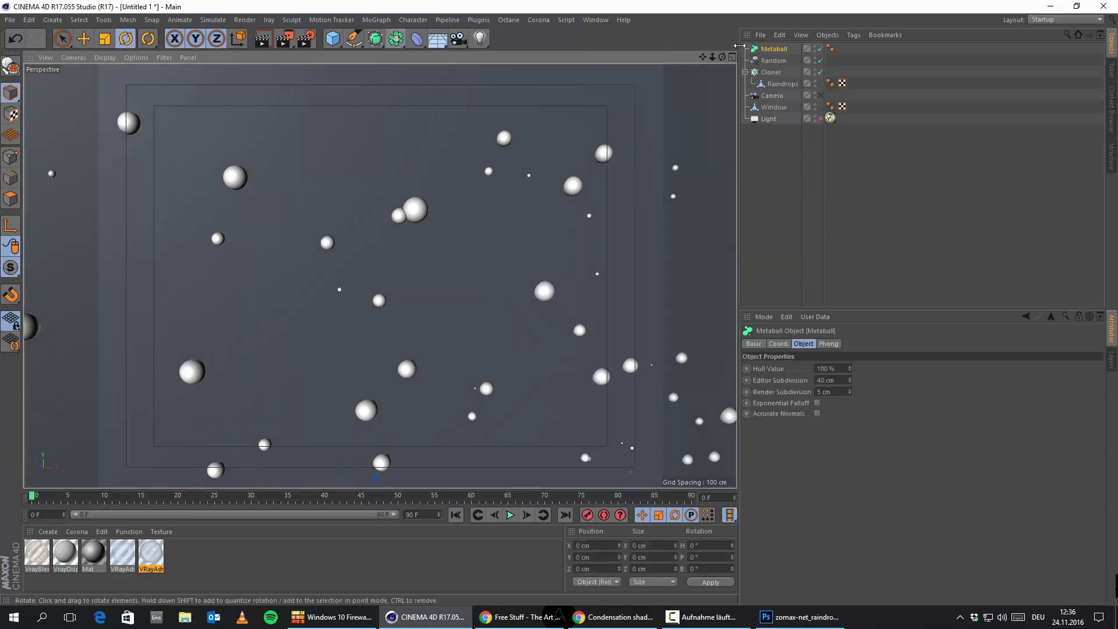
pyautogui.keyDown('alt'); pyautogui.moveTo(520, 297); pyautogui.dragTo(175, 204); pyautogui.keyUp('alt')
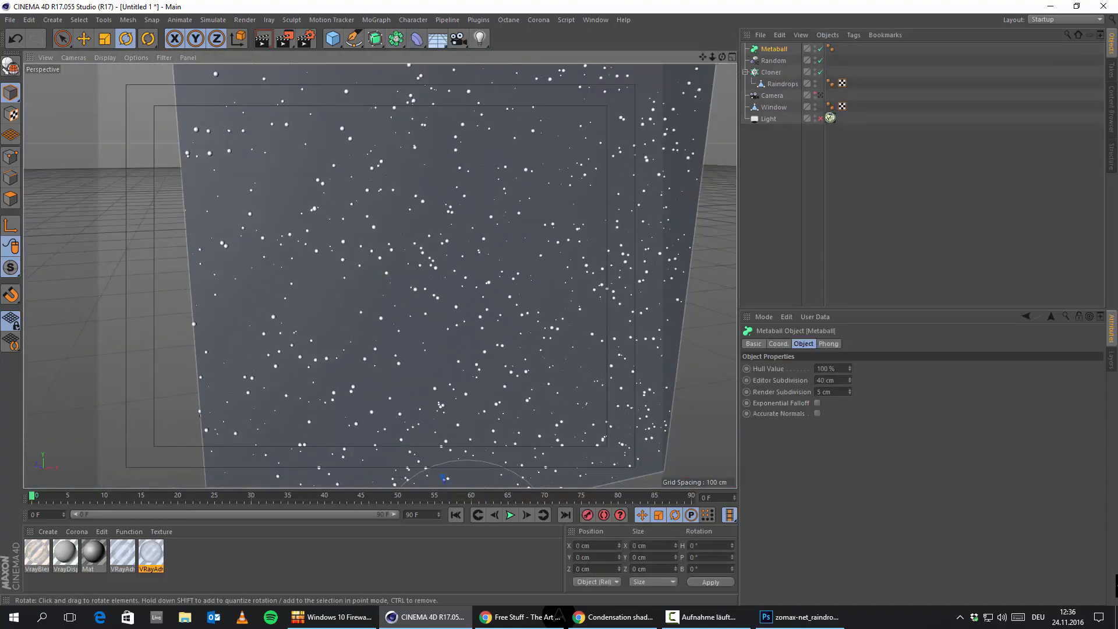
# Save the scene as Untitled 1.c4d in the Lesson33 - Water folder under WORK (E:), ZeroToHero, Become A 3D Artist
pyautogui.click(10, 19)
pyautogui.click(60, 119)
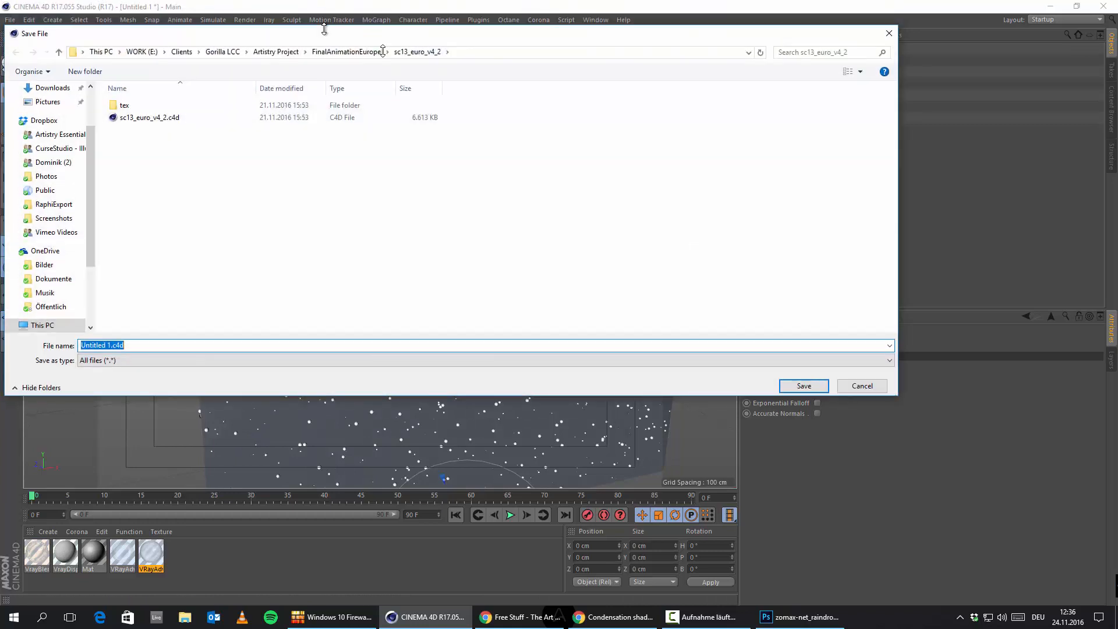
pyautogui.moveTo(325, 28); pyautogui.dragTo(324, 73)
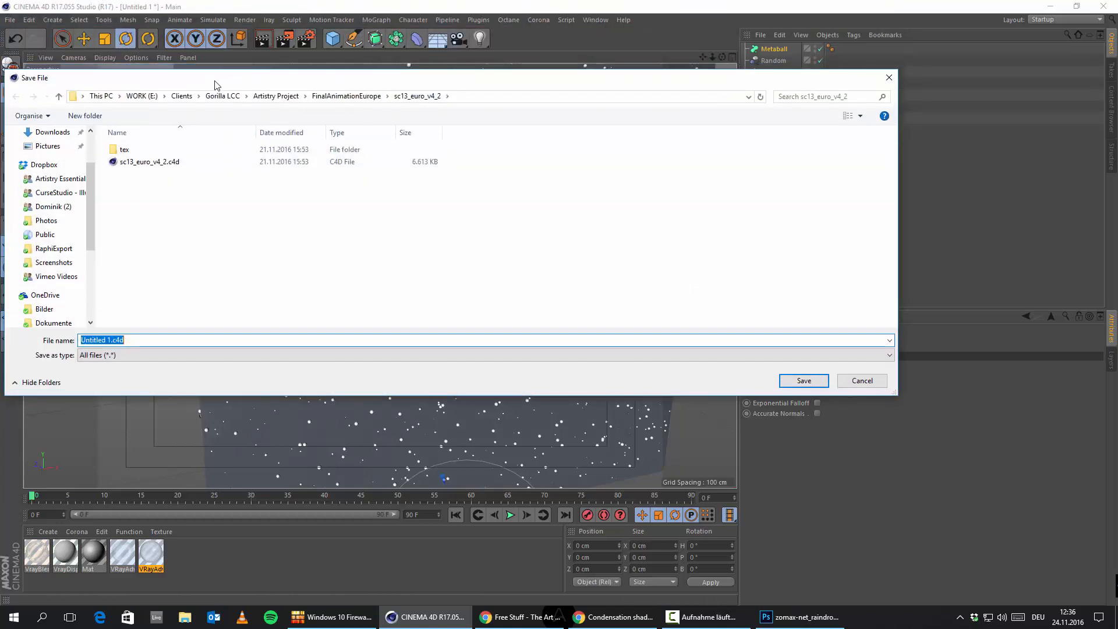
pyautogui.click(182, 96)
pyautogui.click(142, 97)
pyautogui.scroll(-5, 232, 263)
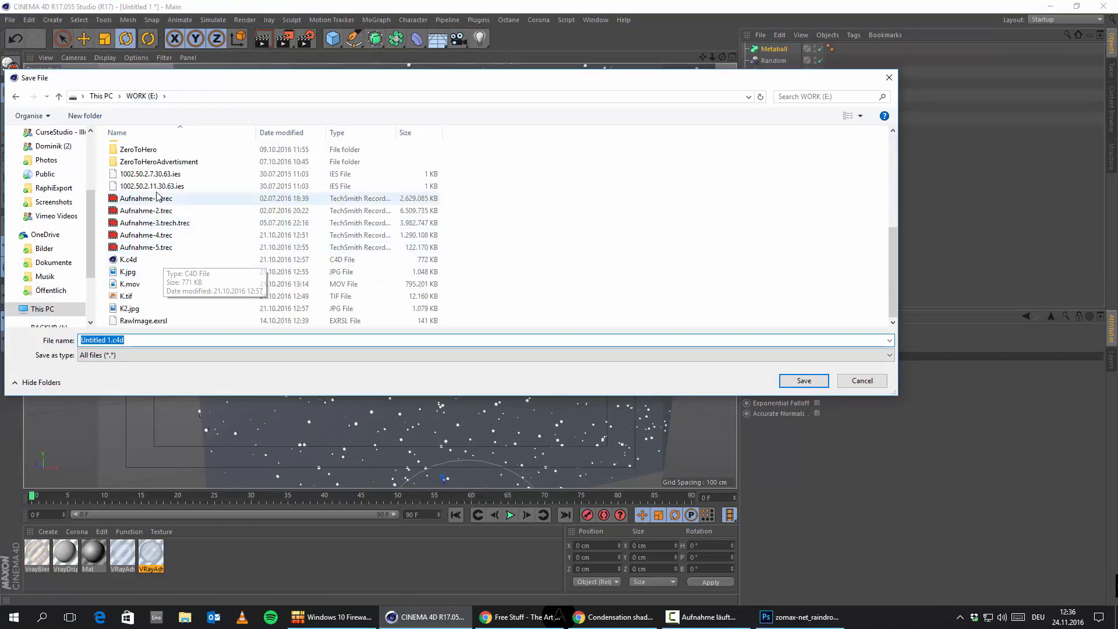
pyautogui.doubleClick(138, 149)
pyautogui.moveTo(294, 79); pyautogui.dragTo(510, 96)
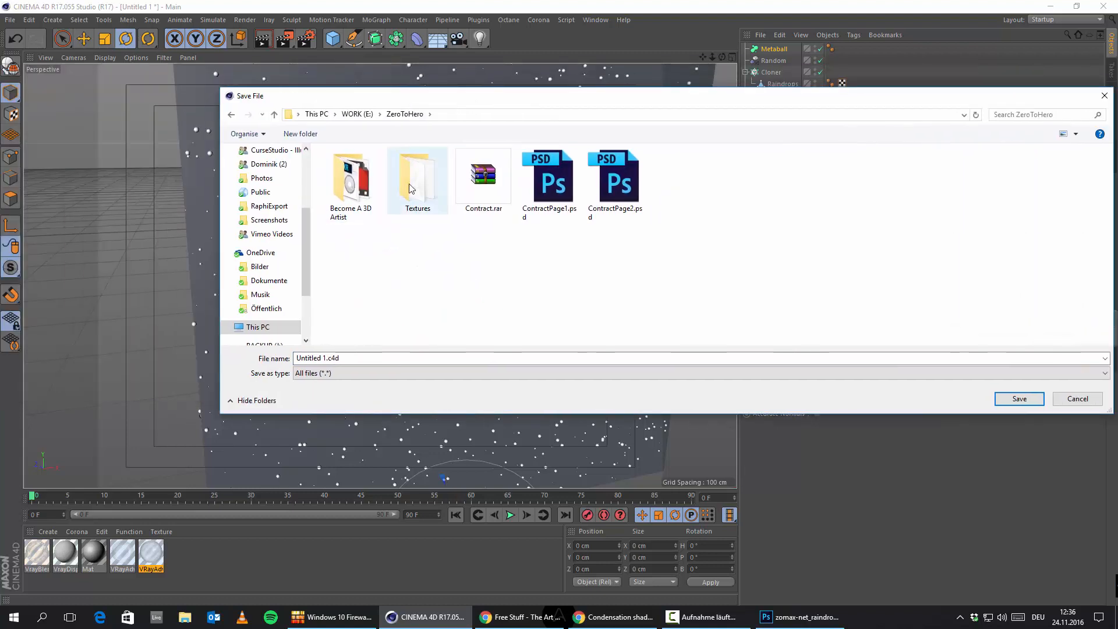
pyautogui.doubleClick(351, 175)
pyautogui.scroll(-6, 349, 285)
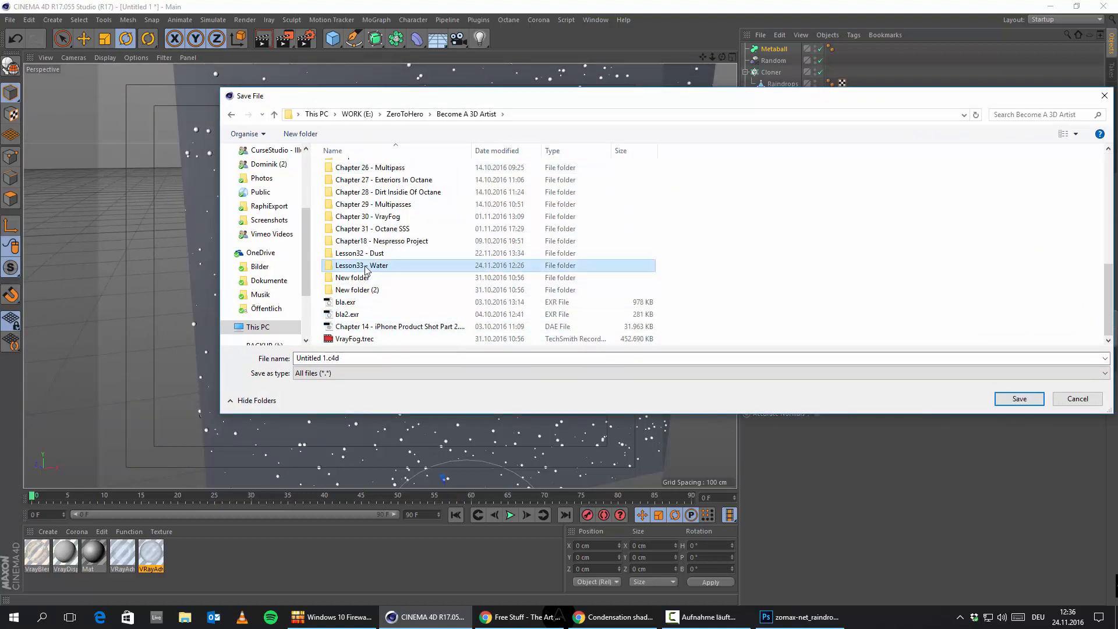
pyautogui.doubleClick(364, 266)
pyautogui.click(1018, 398)
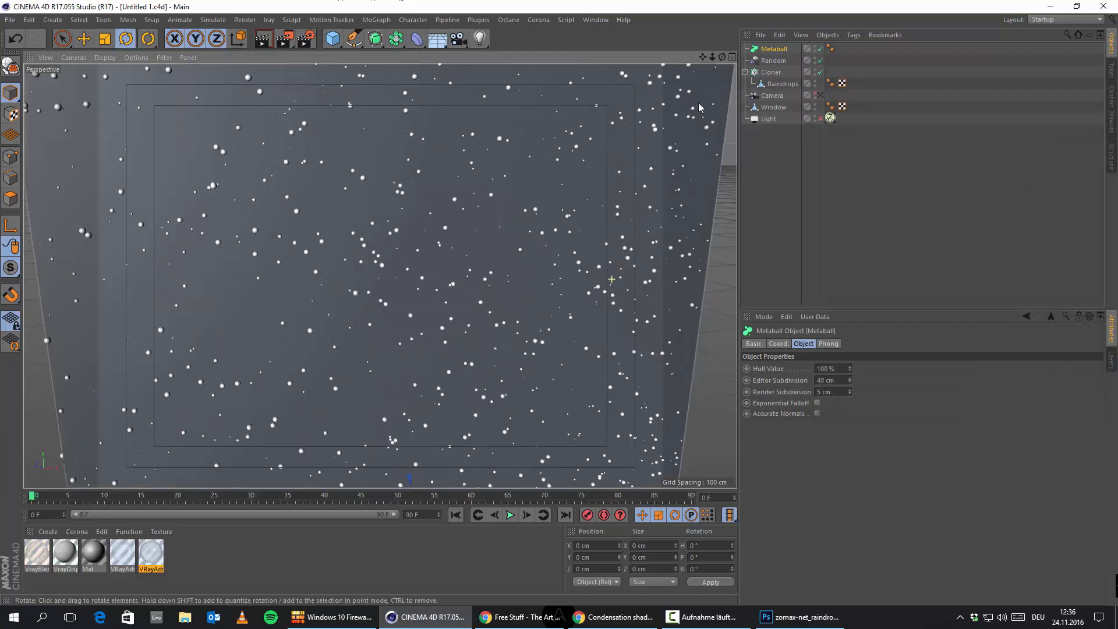
# Nest the Metaball inside the Cloner as parent of Raindrops and set its Editor Subdivision to 2 cm
pyautogui.moveTo(773, 51); pyautogui.dragTo(780, 73)
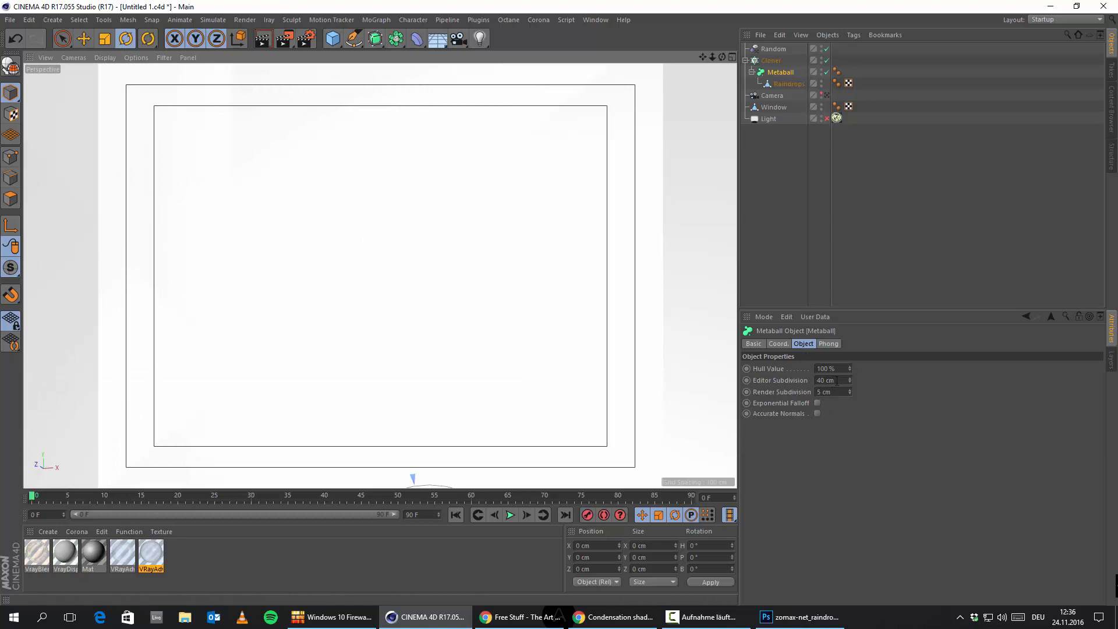
pyautogui.click(836, 381)
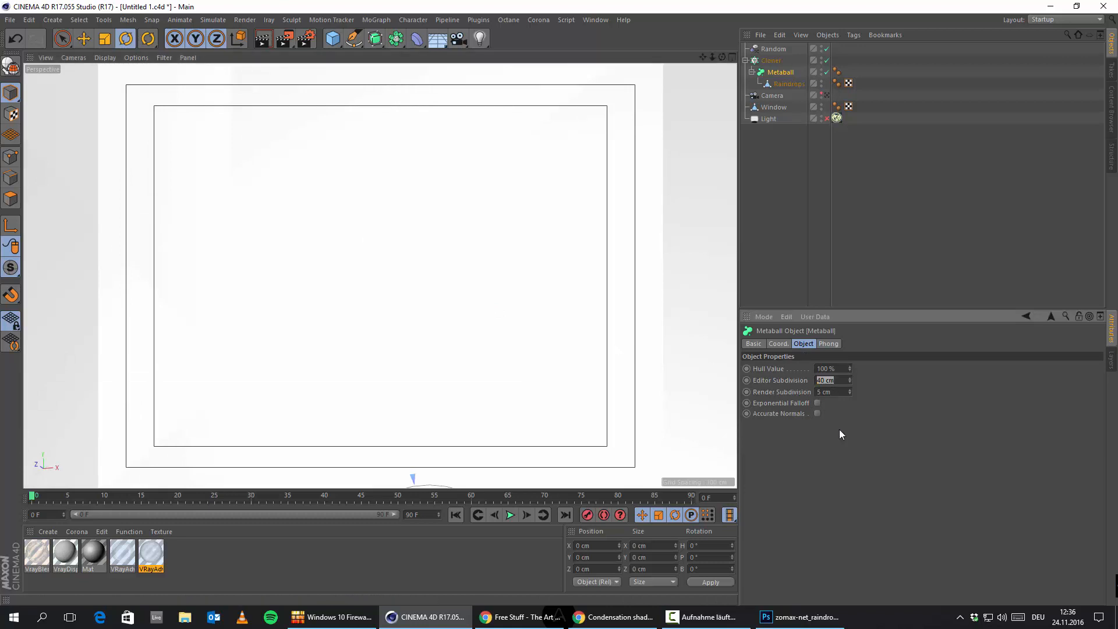
pyautogui.write('10')
pyautogui.moveTo(839, 381); pyautogui.dragTo(595, 335)
pyautogui.write('2')
pyautogui.press('Return')
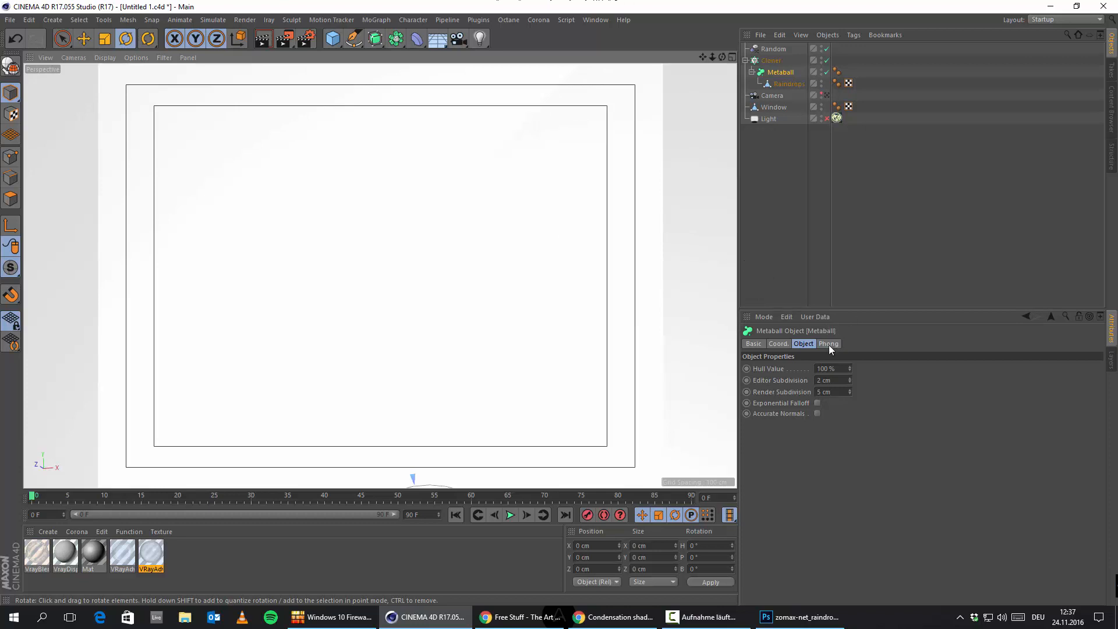
# Disable the Metaball and inspect the orientation of the cloned raindrops on the Window up close
pyautogui.click(780, 178)
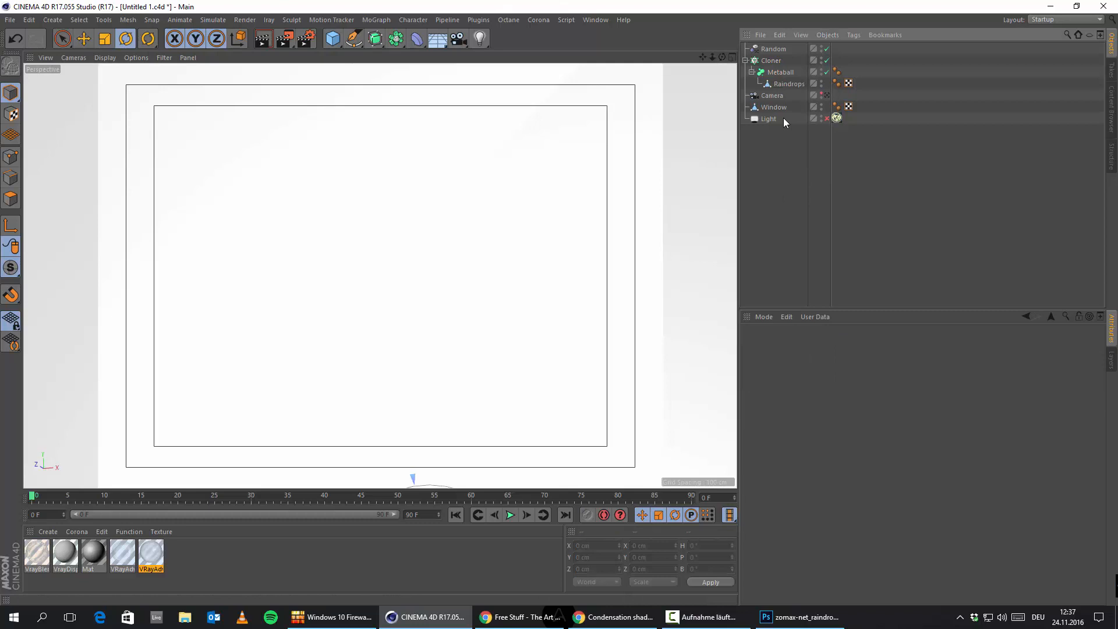
pyautogui.click(781, 73)
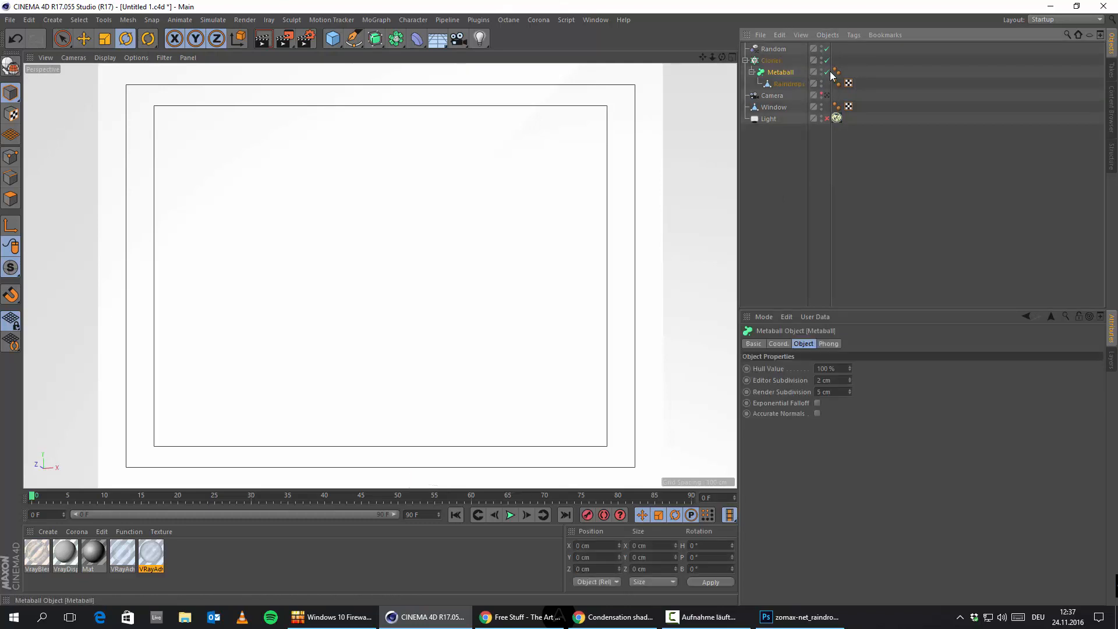
pyautogui.click(827, 72)
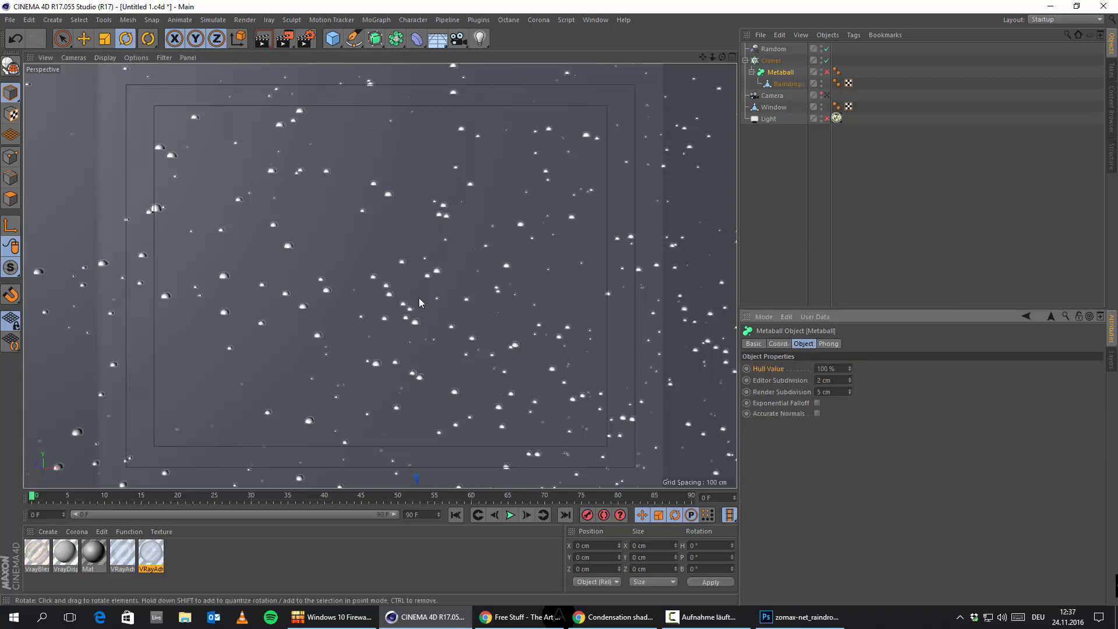
pyautogui.keyDown('alt'); pyautogui.moveTo(327, 250); pyautogui.dragTo(388, 278, button='right'); pyautogui.keyUp('alt')
pyautogui.keyDown('alt'); pyautogui.moveTo(406, 284); pyautogui.dragTo(380, 261); pyautogui.keyUp('alt')
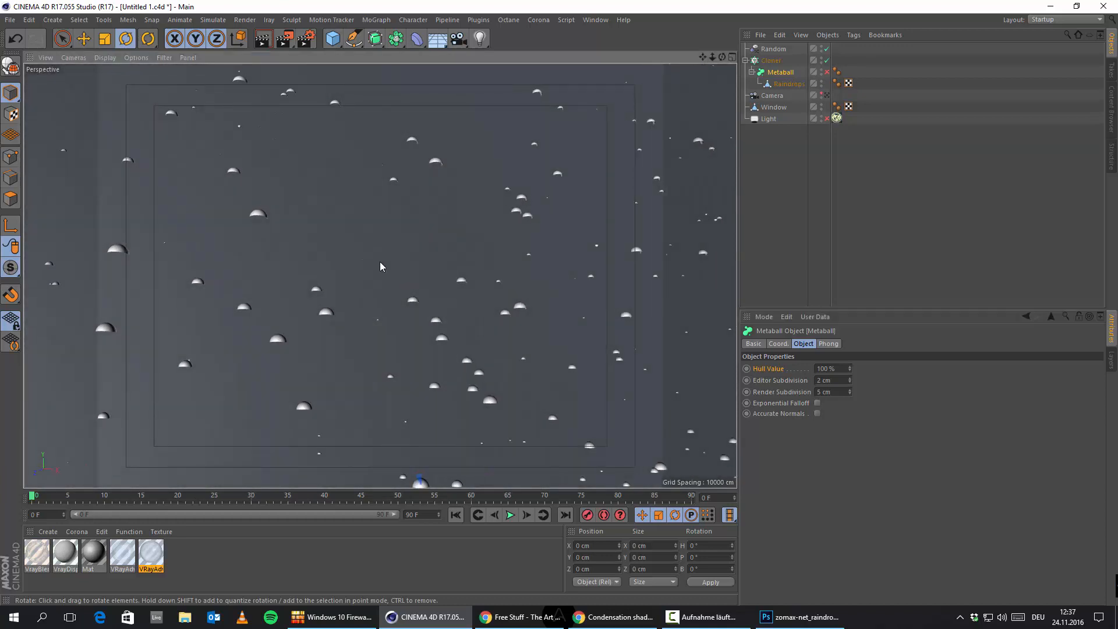
pyautogui.keyDown('alt'); pyautogui.moveTo(317, 319); pyautogui.dragTo(359, 319, button='right'); pyautogui.keyUp('alt')
pyautogui.keyDown('alt'); pyautogui.moveTo(364, 320); pyautogui.dragTo(382, 277); pyautogui.keyUp('alt')
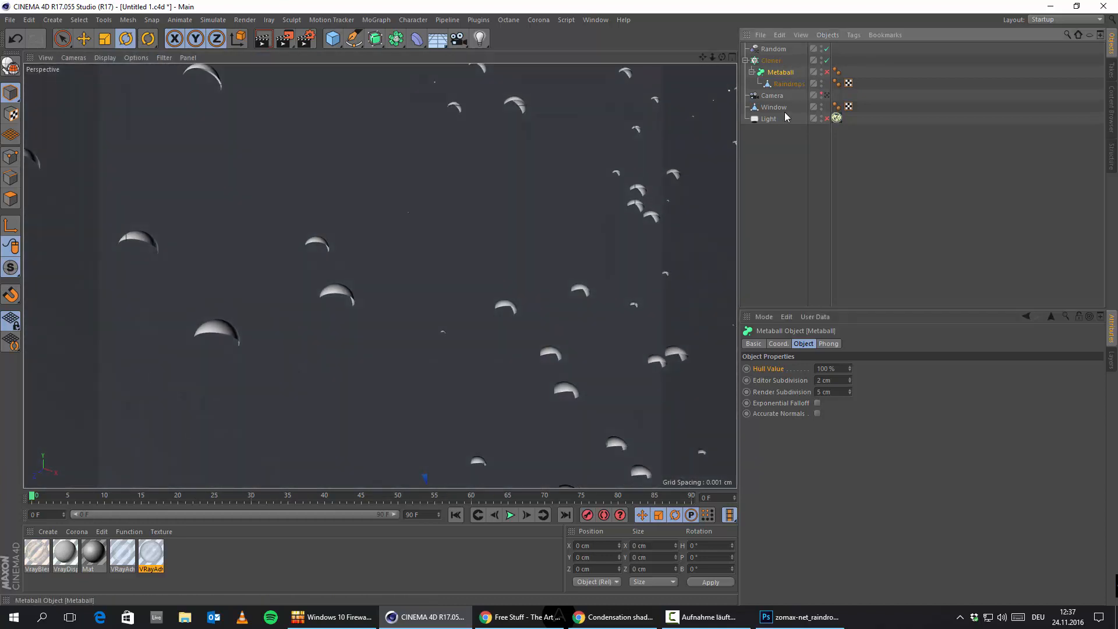
# Set the pitch rotation in the Cloner's Transform settings to -180° to flip the raindrops
pyautogui.click(800, 85)
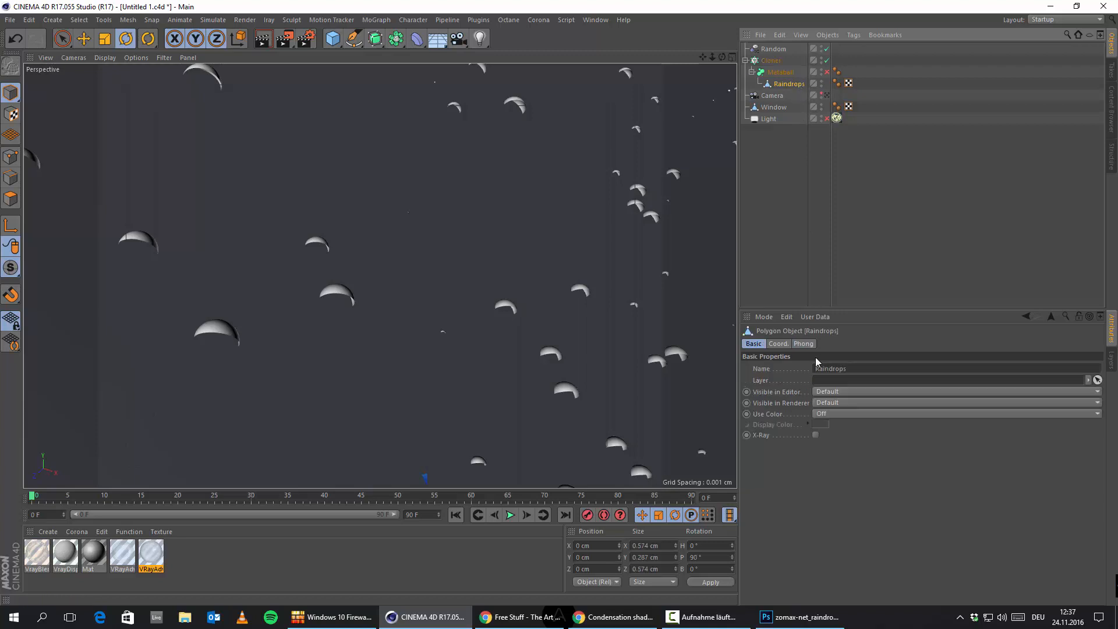
pyautogui.click(776, 64)
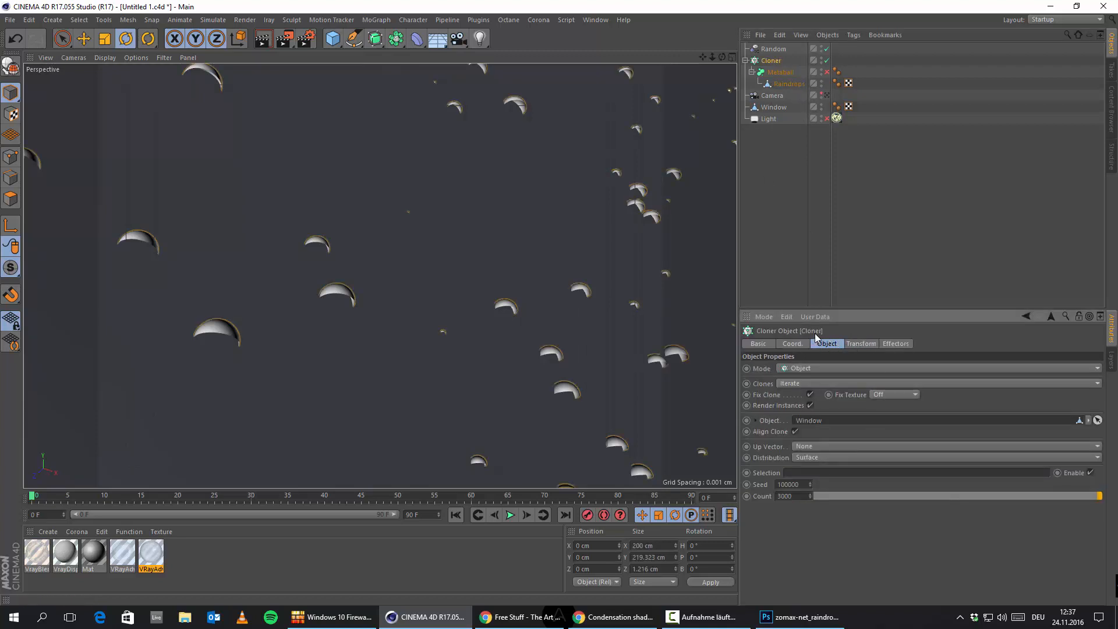
pyautogui.click(859, 344)
pyautogui.moveTo(939, 395)
pyautogui.mouseDown()
pyautogui.moveTo(892, 396)
pyautogui.moveTo(942, 397)
pyautogui.mouseUp()
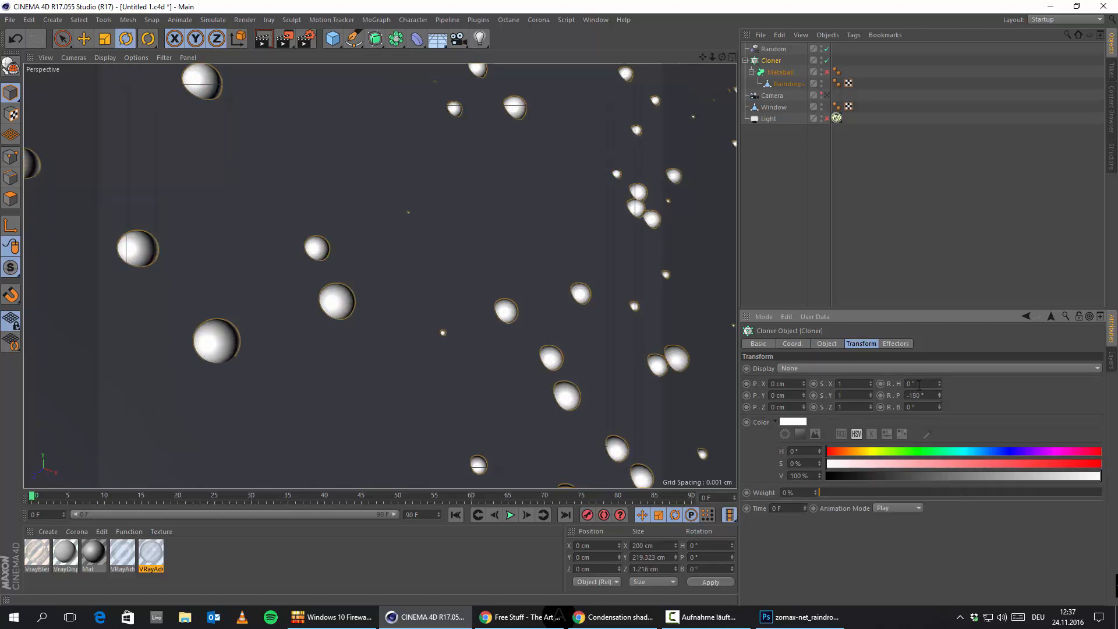
# Move the Metaball with its Raindrops child out of the Cloner, test it enabled and disable it again
pyautogui.click(782, 72)
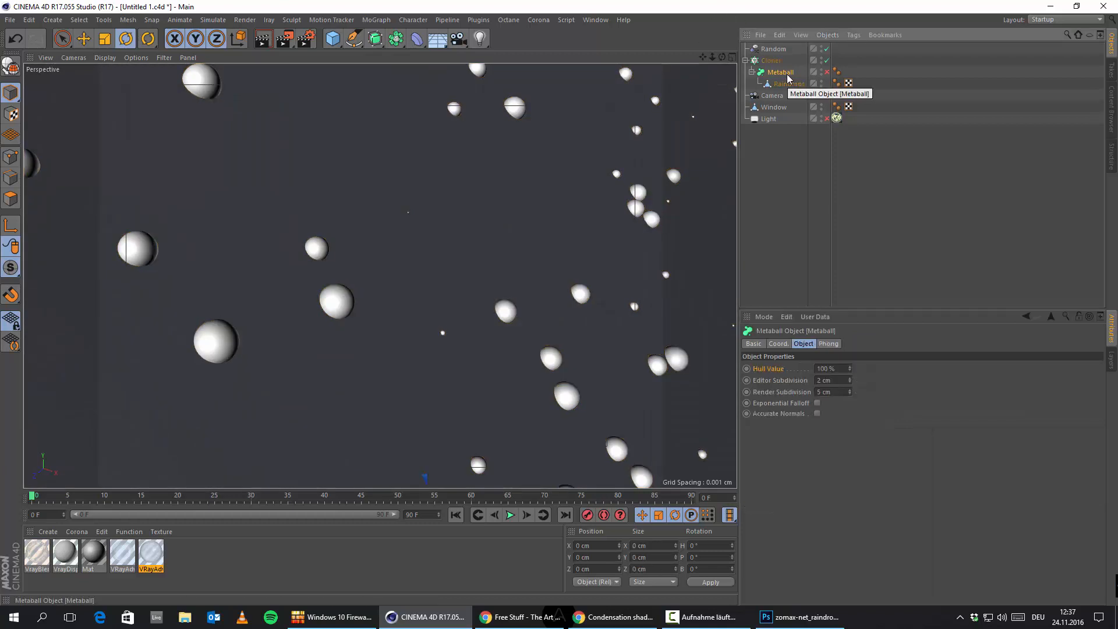
pyautogui.click(816, 415)
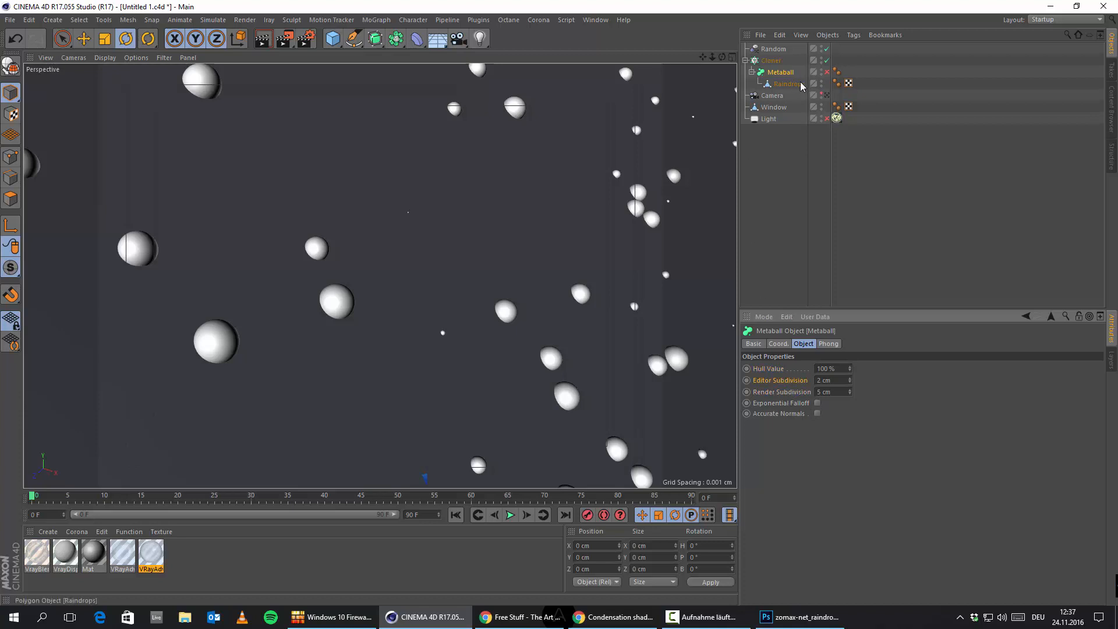
pyautogui.moveTo(780, 72); pyautogui.dragTo(777, 58)
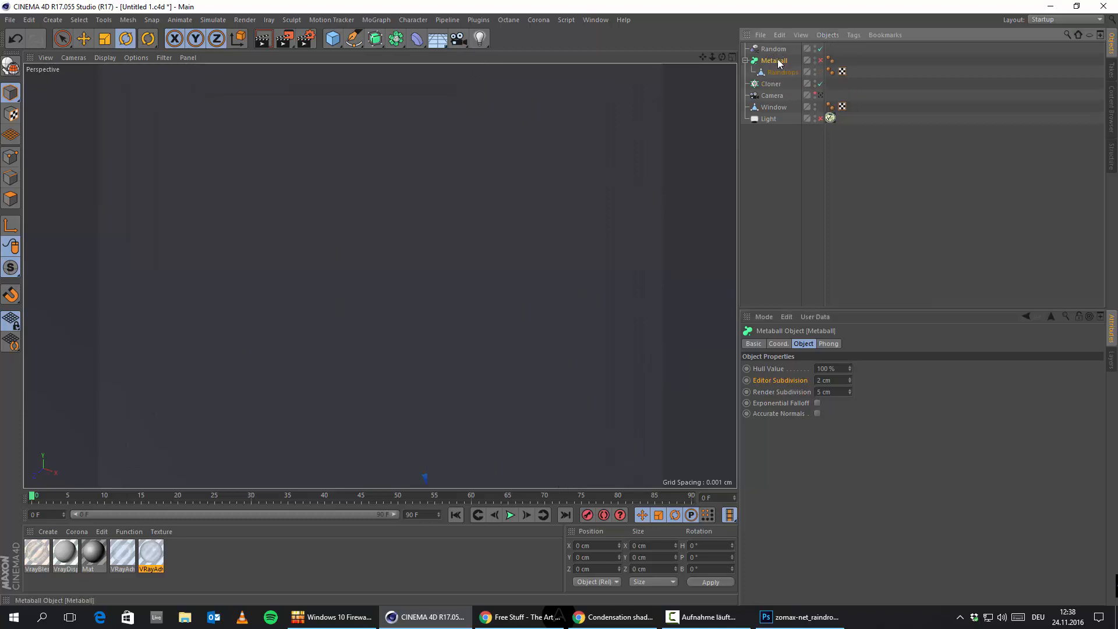
pyautogui.click(821, 60)
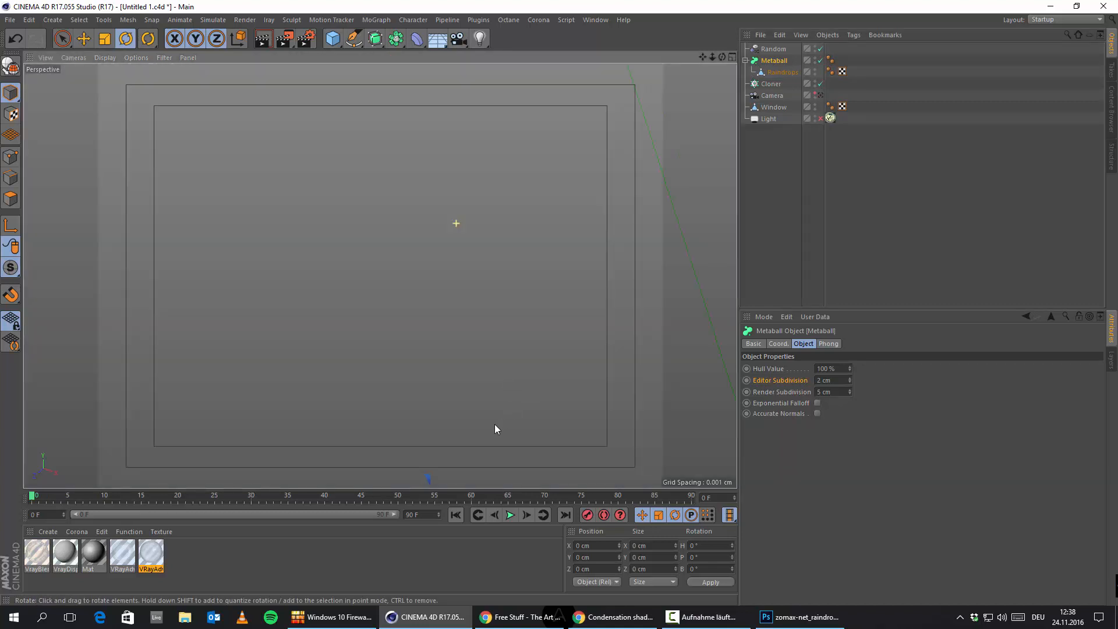
pyautogui.click(820, 61)
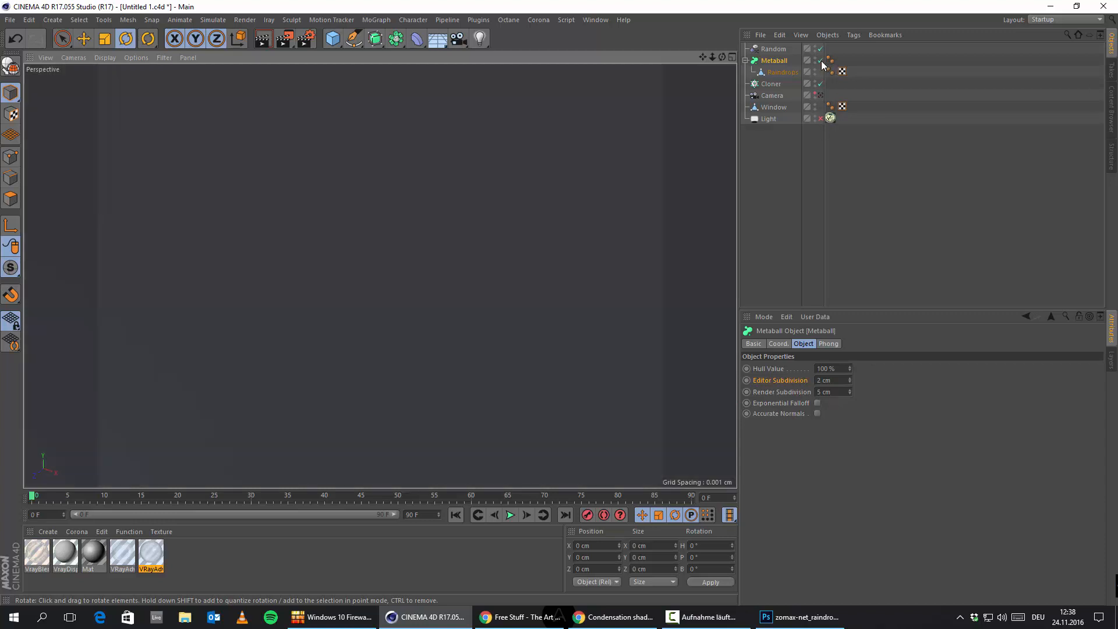
# Set the Metaball's Editor Subdivision to 40 cm and re-enable the Metaball
pyautogui.scroll(-6, 470, 331)
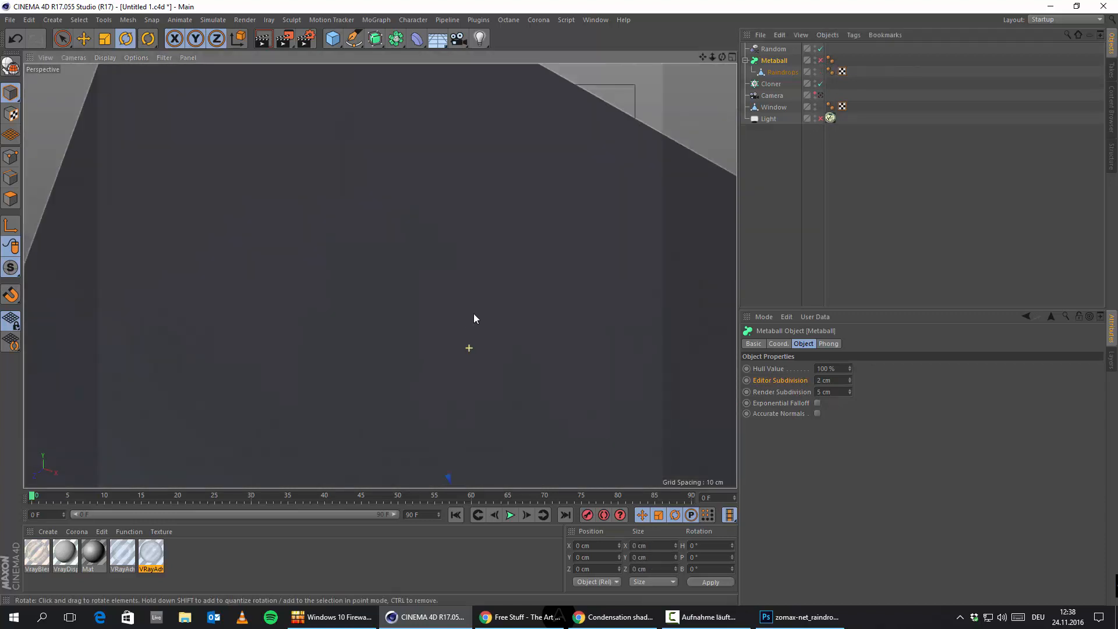
pyautogui.keyDown('alt'); pyautogui.moveTo(477, 342); pyautogui.dragTo(484, 447); pyautogui.keyUp('alt')
pyautogui.keyDown('alt'); pyautogui.moveTo(484, 447); pyautogui.dragTo(417, 261, button='middle'); pyautogui.keyUp('alt')
pyautogui.keyDown('alt'); pyautogui.moveTo(417, 260); pyautogui.dragTo(616, 95); pyautogui.keyUp('alt')
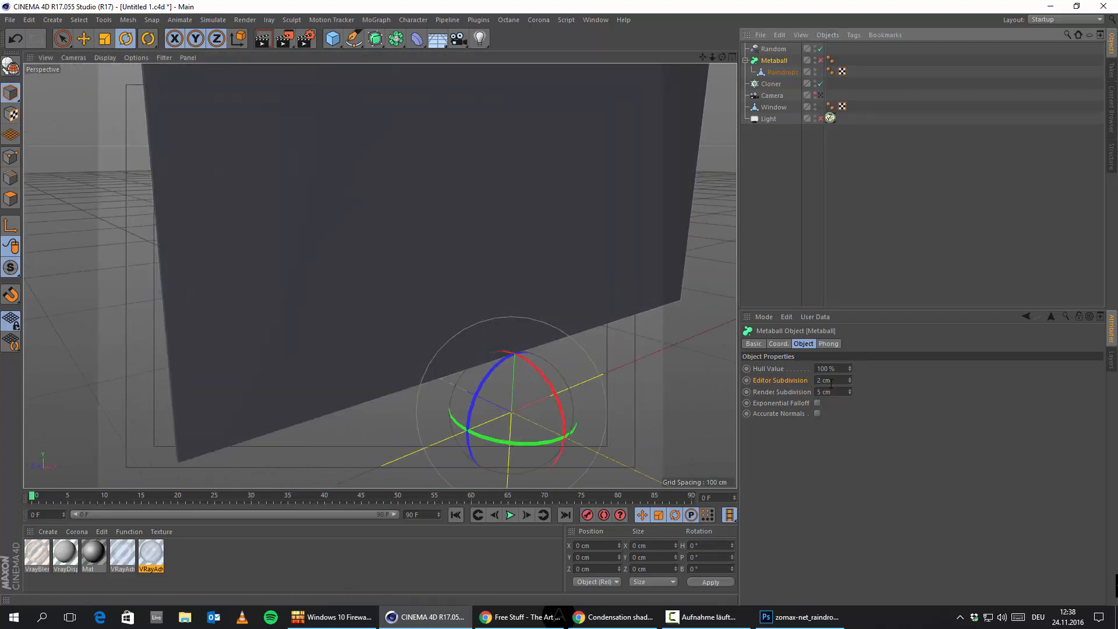
pyautogui.moveTo(836, 381); pyautogui.dragTo(684, 351)
pyautogui.write('40')
pyautogui.press('Return')
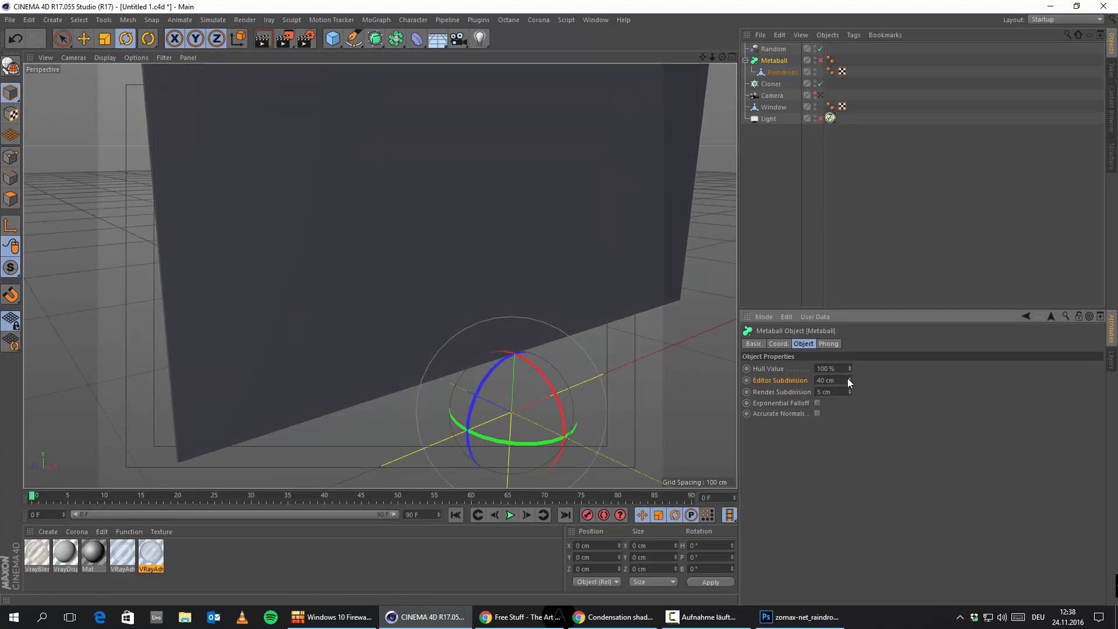
pyautogui.click(820, 61)
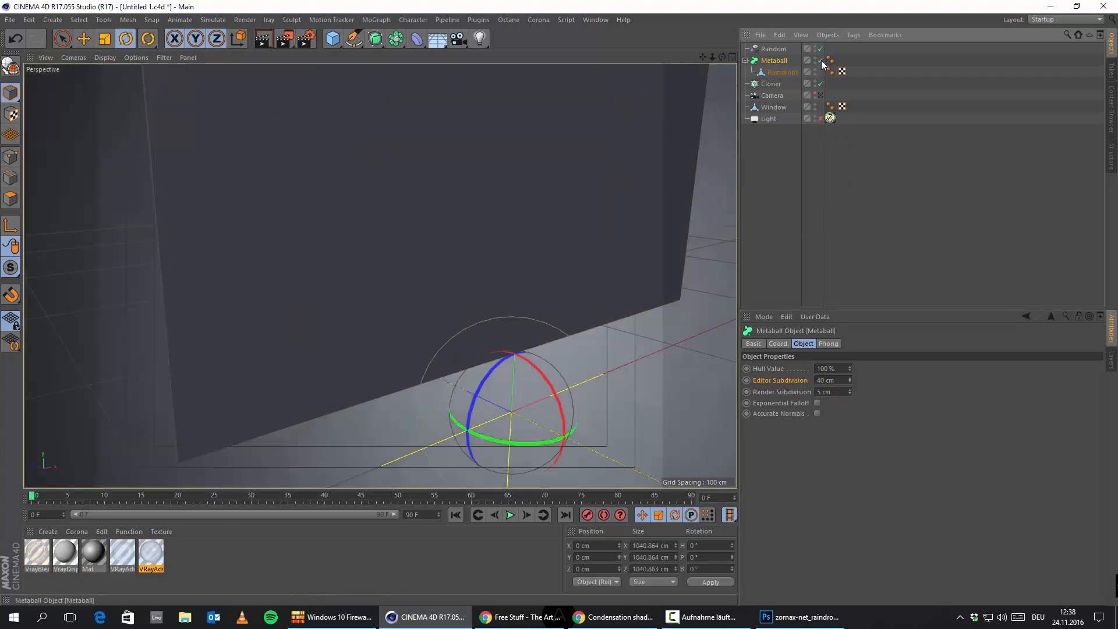
# Set the Cloner's clone count to 10
pyautogui.click(770, 83)
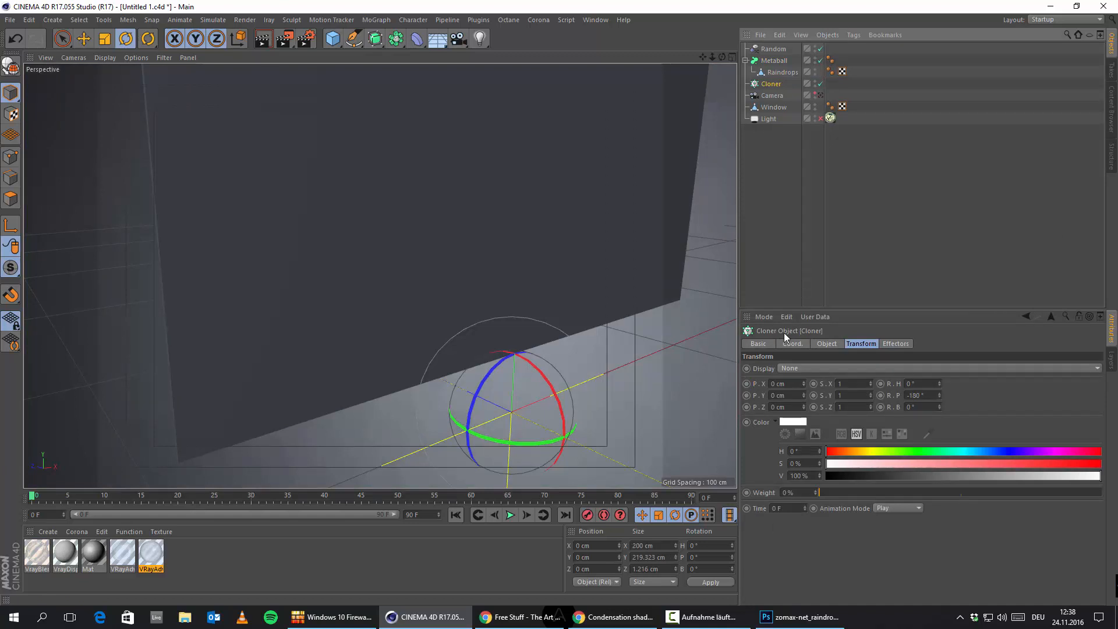
pyautogui.click(834, 345)
pyautogui.moveTo(800, 500); pyautogui.dragTo(546, 441)
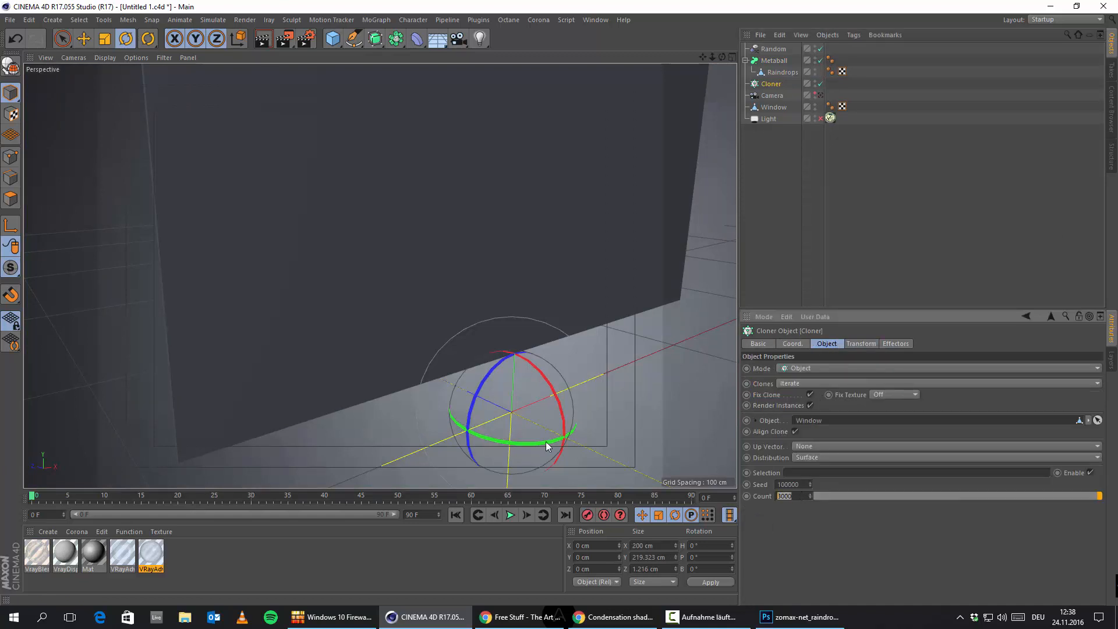
pyautogui.write('10')
pyautogui.press('Return')
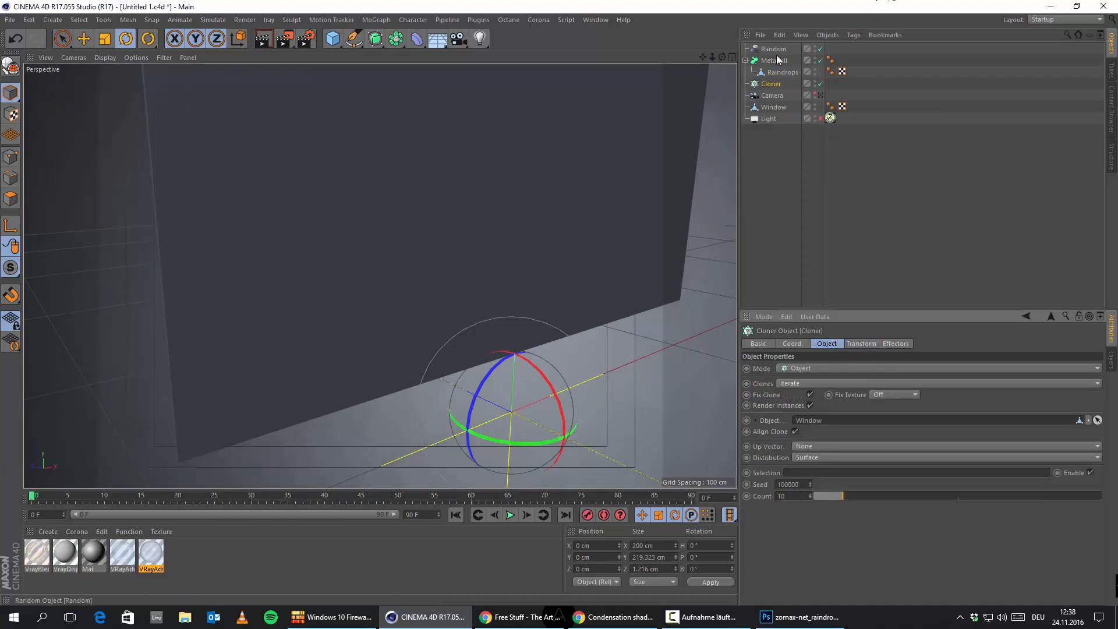
# Nest the Metaball with its Raindrops child inside the Cloner again and frame the Raindrops object
pyautogui.moveTo(776, 61); pyautogui.dragTo(780, 87)
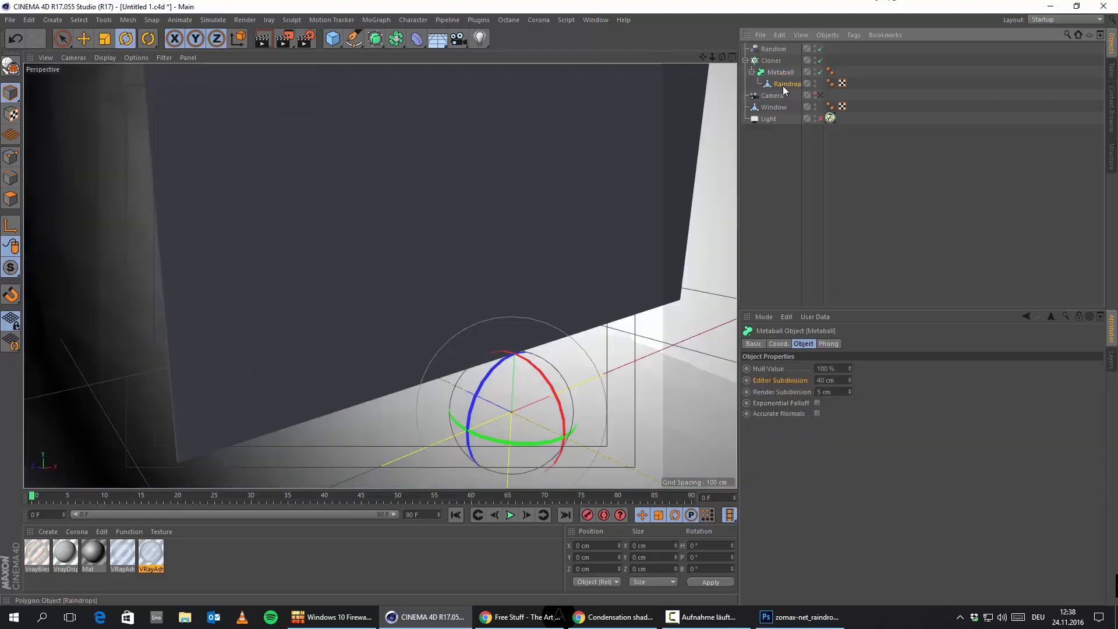
pyautogui.click(782, 86)
pyautogui.press('s')
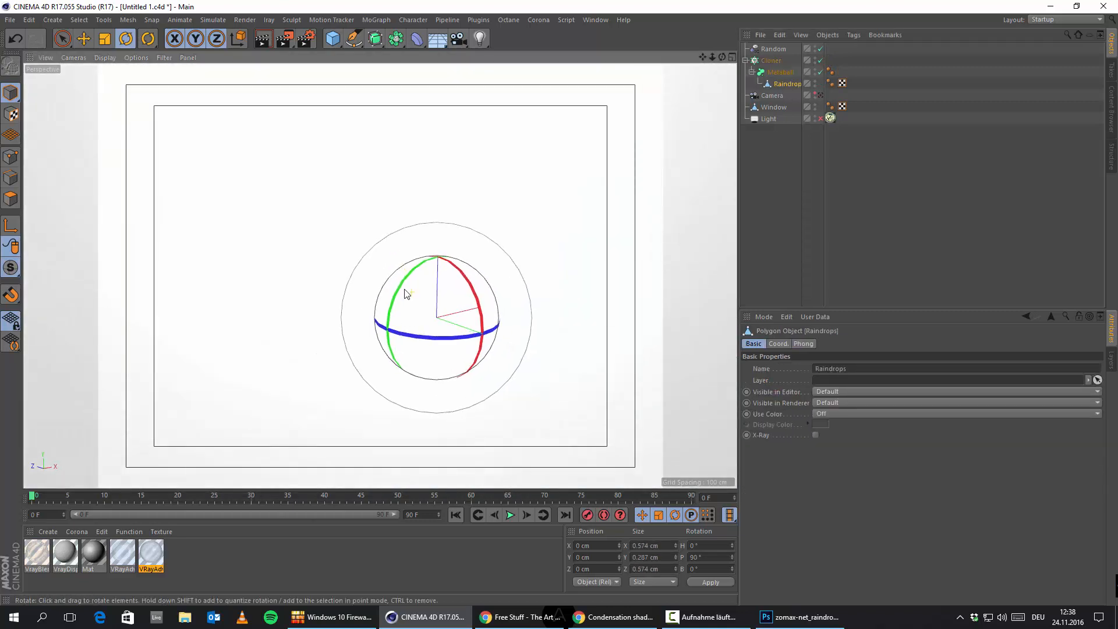
# Raise the Metaball's Hull Value to 1000% to shrink the oversized blob around the raindrops
pyautogui.click(780, 72)
pyautogui.scroll(-10, 204, 290)
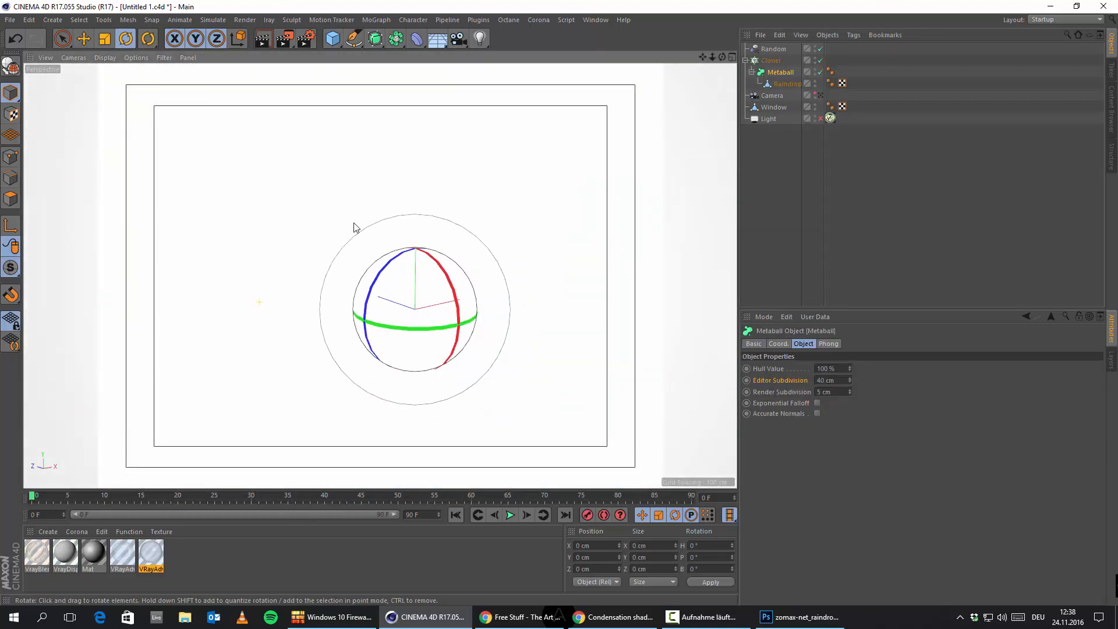
pyautogui.scroll(-15, 434, 280)
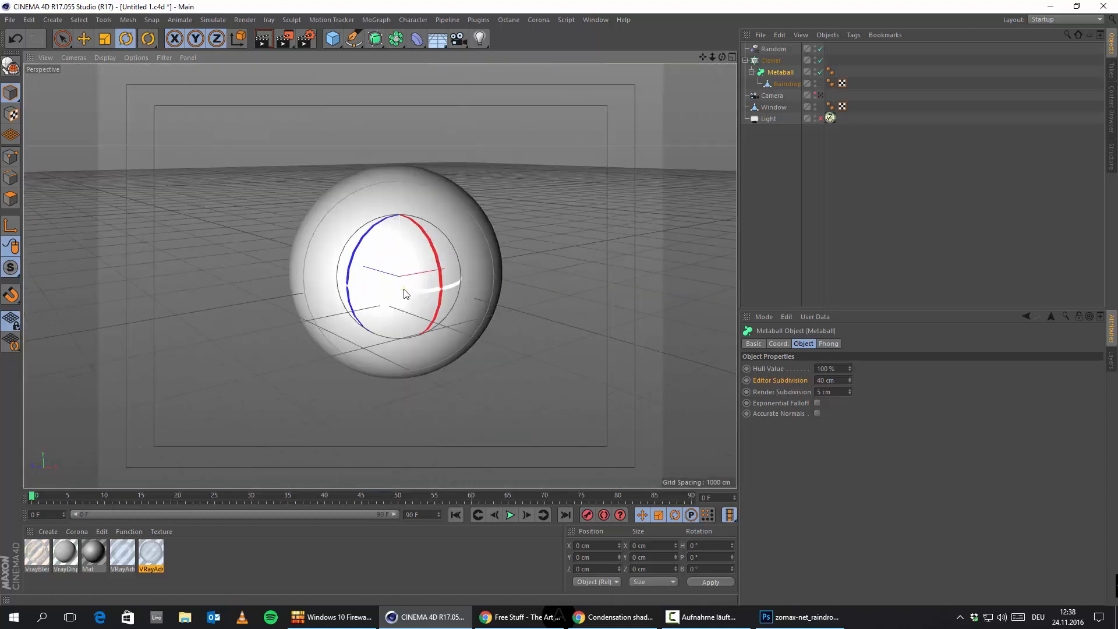
pyautogui.keyDown('alt'); pyautogui.moveTo(404, 289); pyautogui.dragTo(494, 455); pyautogui.keyUp('alt')
pyautogui.scroll(4, 344, 249)
pyautogui.keyDown('alt'); pyautogui.moveTo(386, 295); pyautogui.dragTo(326, 221); pyautogui.keyUp('alt')
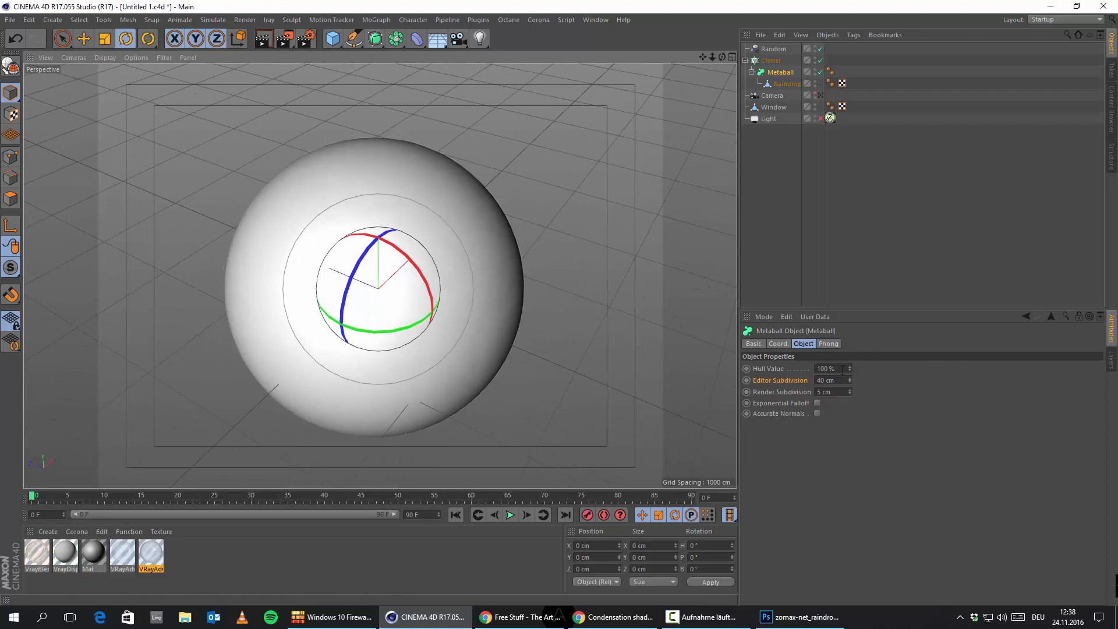
pyautogui.moveTo(850, 369); pyautogui.dragTo(850, 6)
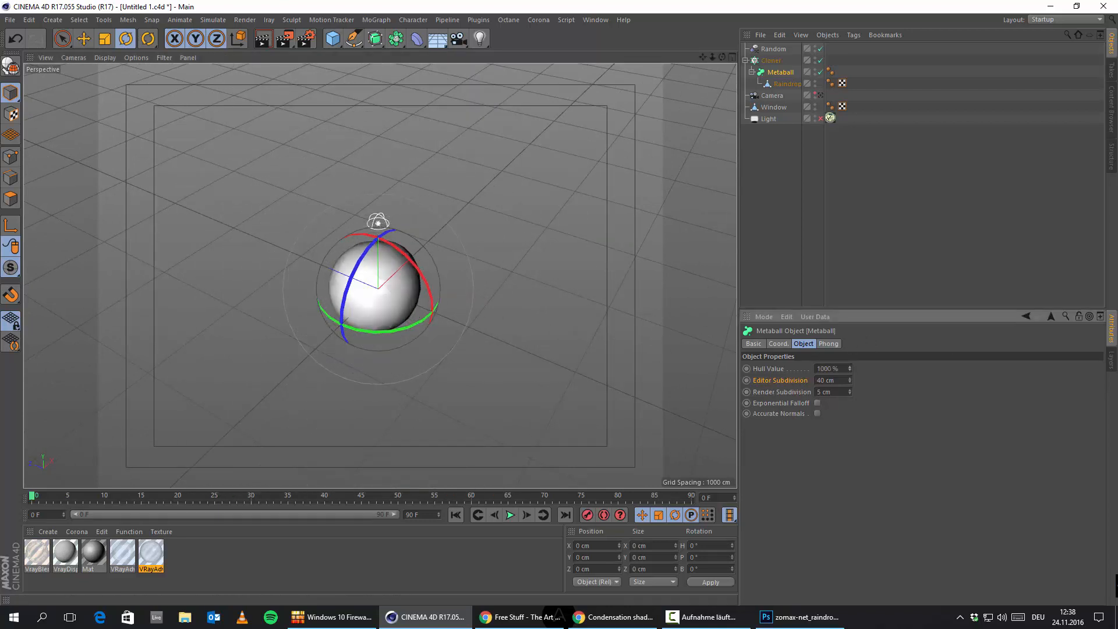
# Inspect the blob around the raindrops up close and look up the Metaball's Hull Value in the help
pyautogui.scroll(4, 215, 138)
pyautogui.scroll(4, 505, 380)
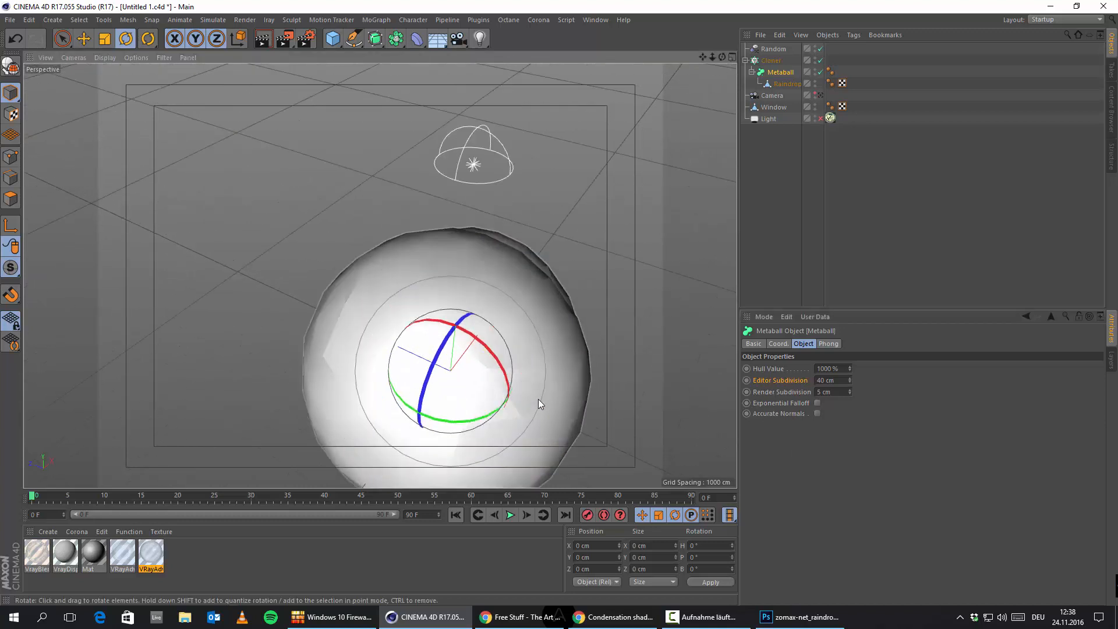
pyautogui.keyDown('alt'); pyautogui.moveTo(538, 400); pyautogui.dragTo(506, 395); pyautogui.keyUp('alt')
pyautogui.keyDown('alt'); pyautogui.moveTo(513, 342); pyautogui.dragTo(481, 309, button='middle'); pyautogui.keyUp('alt')
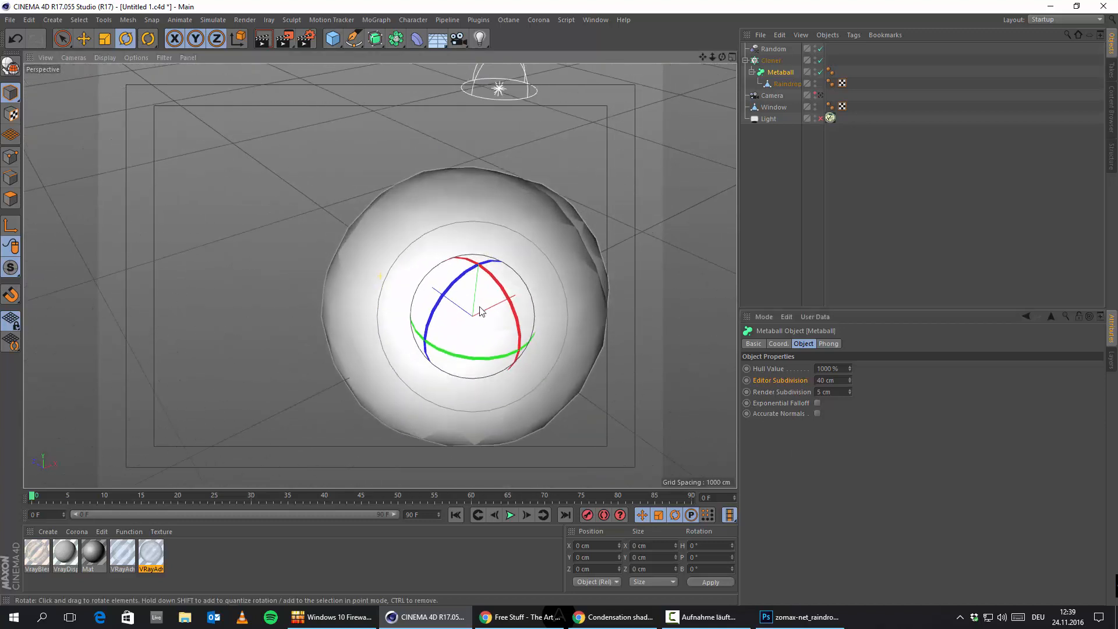
pyautogui.rightClick(772, 369)
pyautogui.click(784, 534)
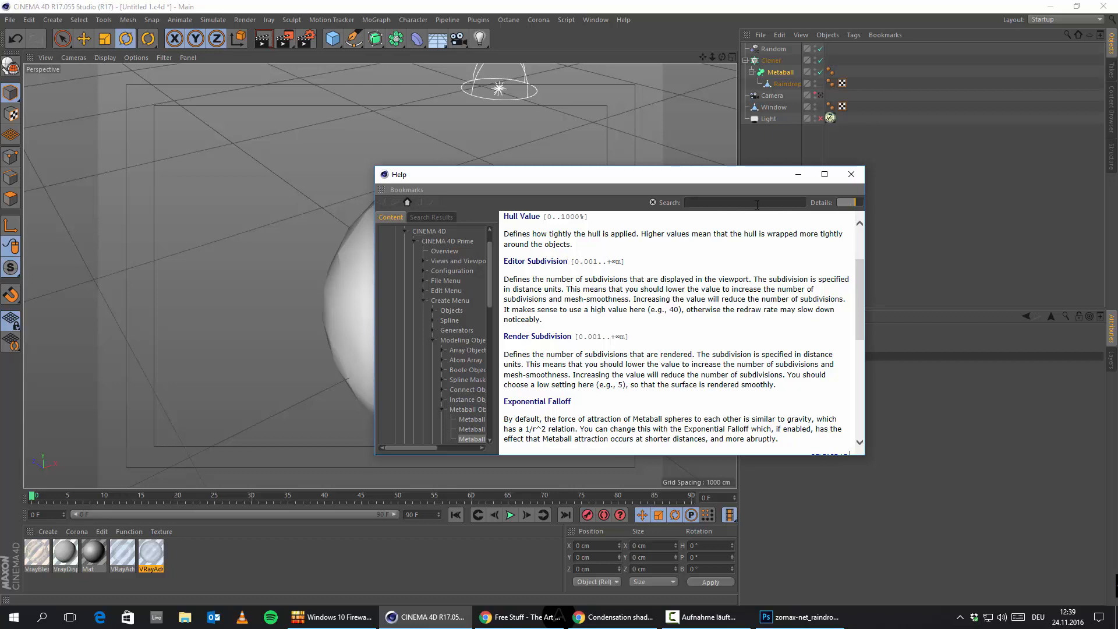
pyautogui.click(853, 175)
# Set the Metaball's Editor Subdivision to 20 cm
pyautogui.click(781, 84)
pyautogui.click(782, 72)
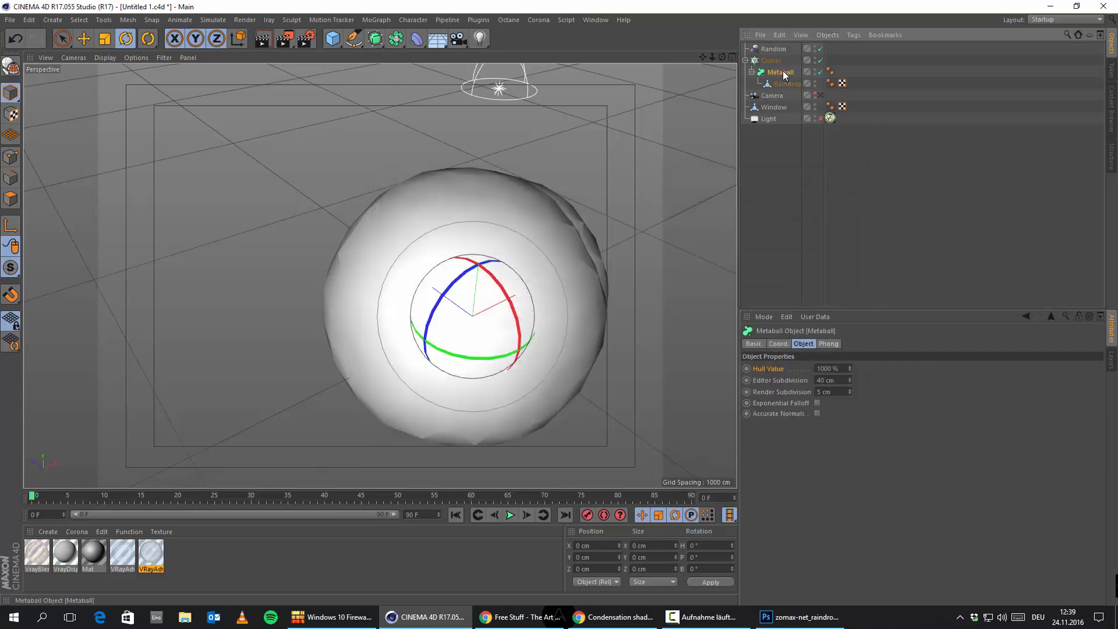
pyautogui.moveTo(842, 381); pyautogui.dragTo(355, 270)
pyautogui.write('20')
pyautogui.press('Return')
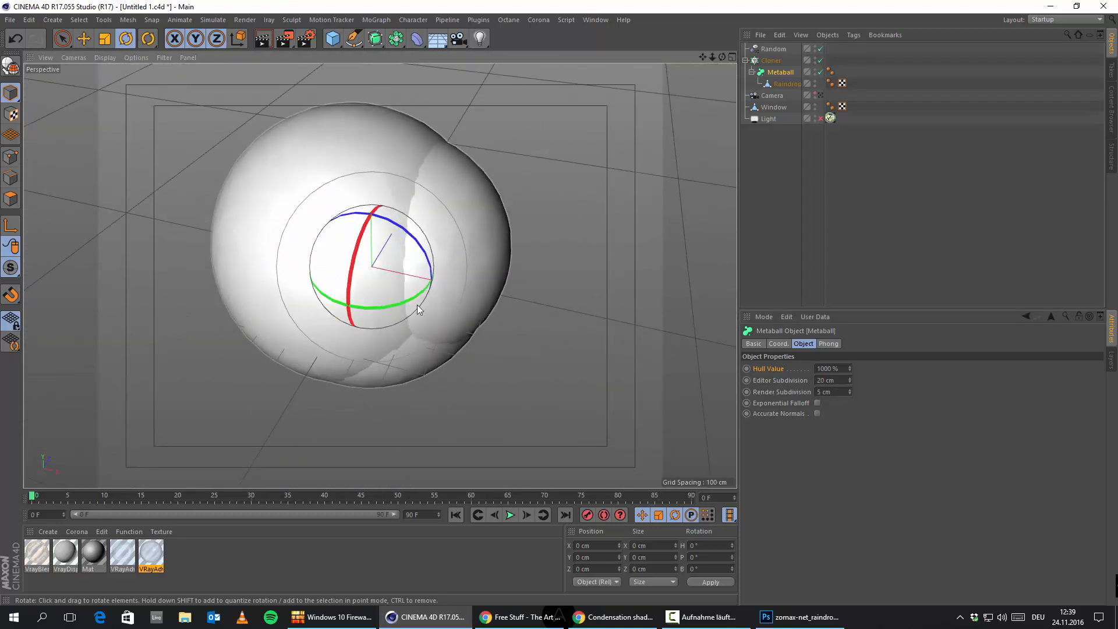
pyautogui.click(828, 344)
pyautogui.click(780, 344)
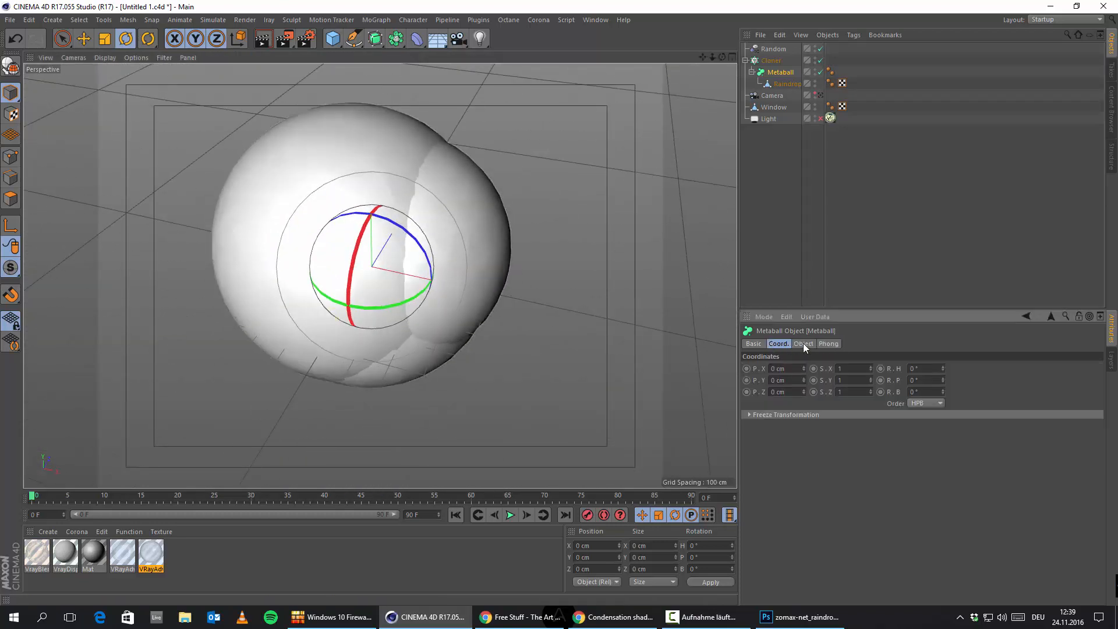
pyautogui.click(805, 344)
# Refine the Metaball's Editor Subdivision to 10 cm and inspect its surface from several sides
pyautogui.scroll(3, 420, 287)
pyautogui.moveTo(421, 288)
pyautogui.keyDown('alt'); pyautogui.mouseDown()
pyautogui.moveTo(412, 267)
pyautogui.moveTo(420, 291)
pyautogui.mouseUp(); pyautogui.keyUp('alt')
pyautogui.click(784, 86)
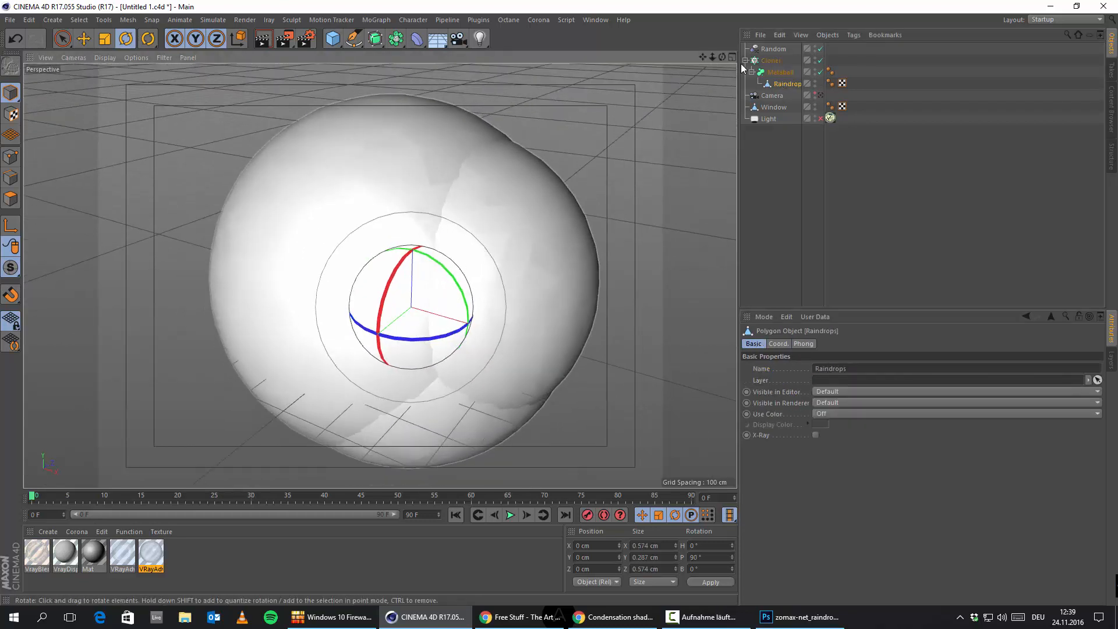
pyautogui.click(780, 74)
pyautogui.moveTo(843, 381); pyautogui.dragTo(642, 329)
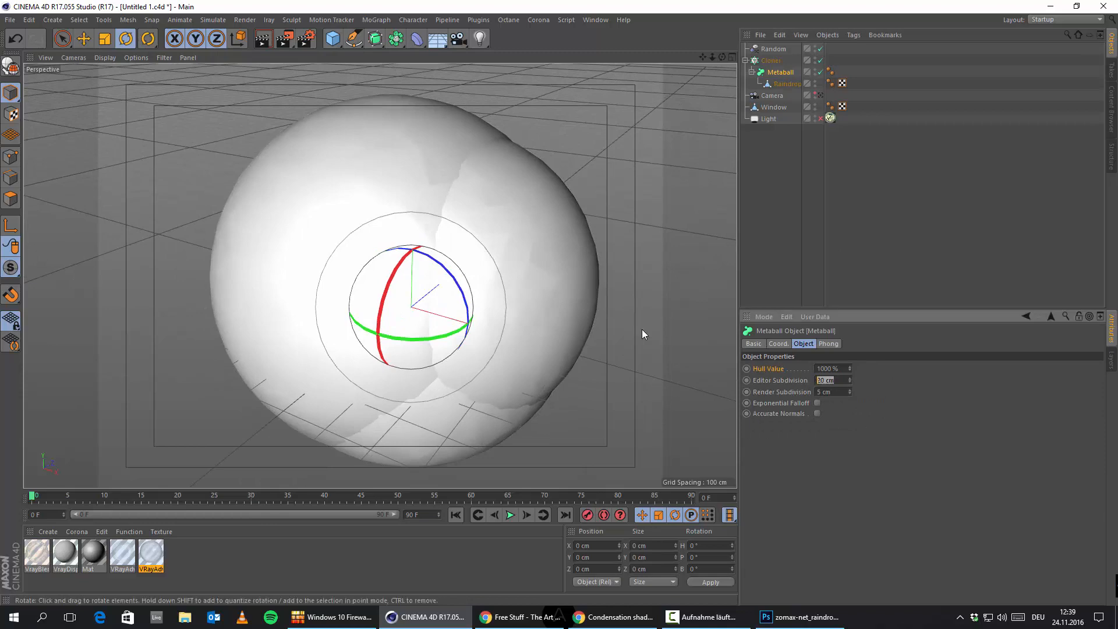
pyautogui.write('10')
pyautogui.press('Return')
pyautogui.keyDown('alt'); pyautogui.moveTo(441, 339); pyautogui.dragTo(474, 320); pyautogui.keyUp('alt')
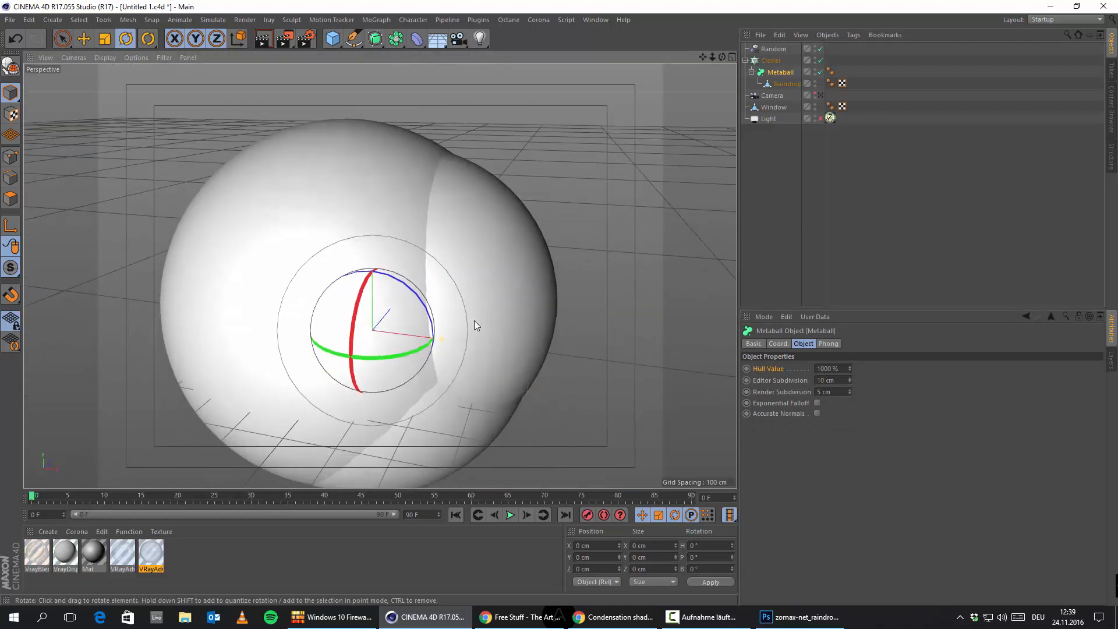
pyautogui.keyDown('alt'); pyautogui.moveTo(469, 324); pyautogui.dragTo(450, 253, button='middle'); pyautogui.keyUp('alt')
pyautogui.keyDown('alt'); pyautogui.moveTo(466, 276); pyautogui.dragTo(438, 343); pyautogui.keyUp('alt')
# Try scaling the Raindrops object and the Metaball by hand, undoing each change
pyautogui.click(783, 84)
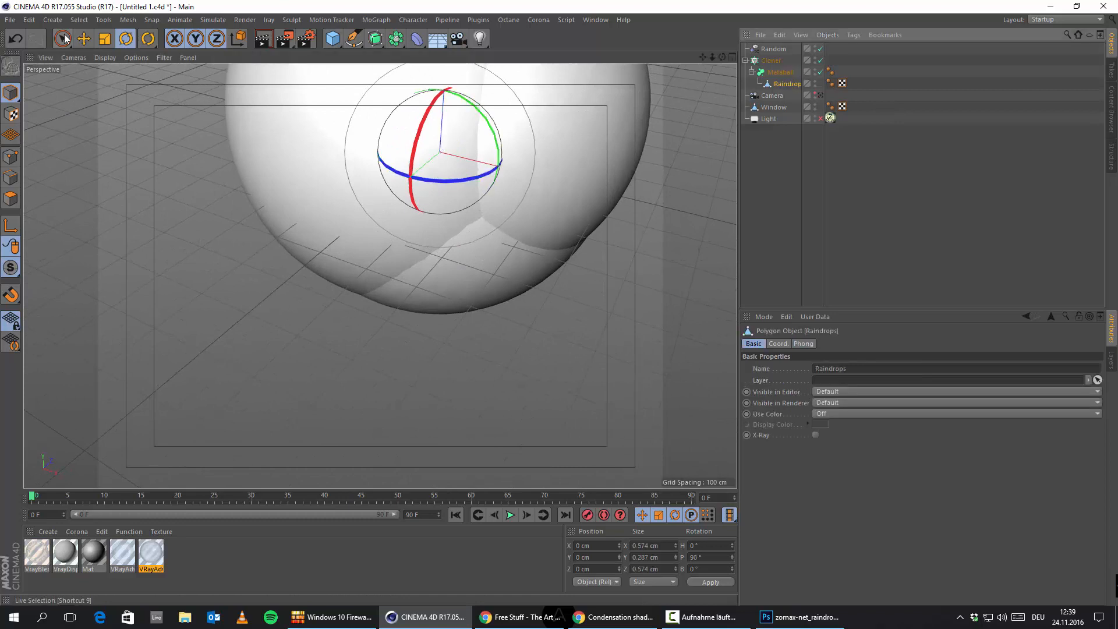
pyautogui.click(104, 41)
pyautogui.moveTo(282, 347); pyautogui.dragTo(52, 429)
pyautogui.click(8, 39)
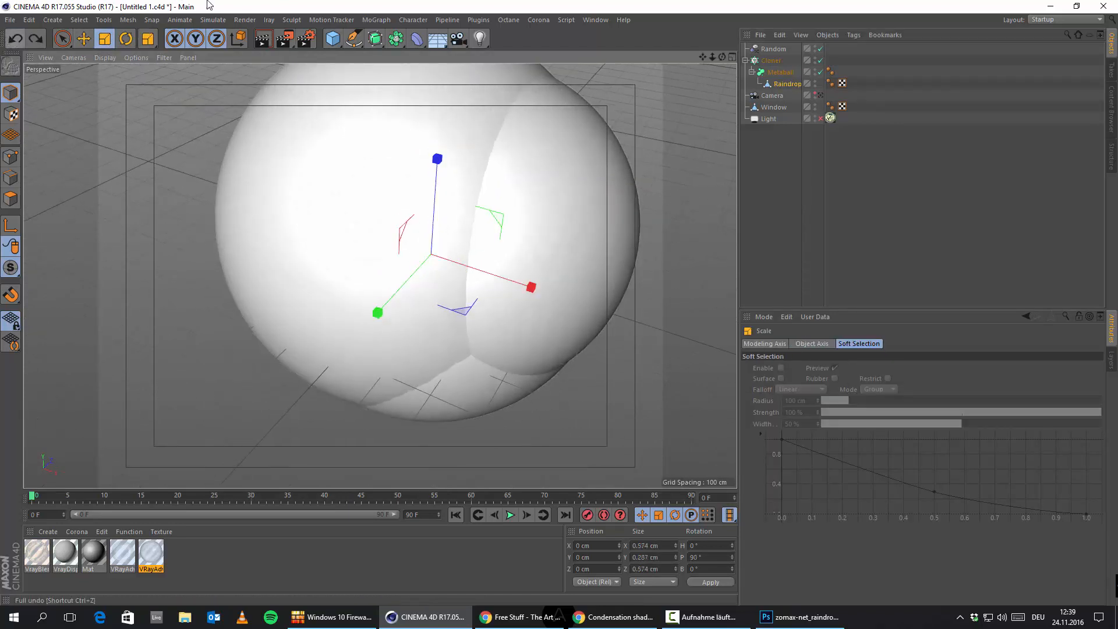
pyautogui.click(780, 72)
pyautogui.moveTo(582, 358); pyautogui.dragTo(2, 459)
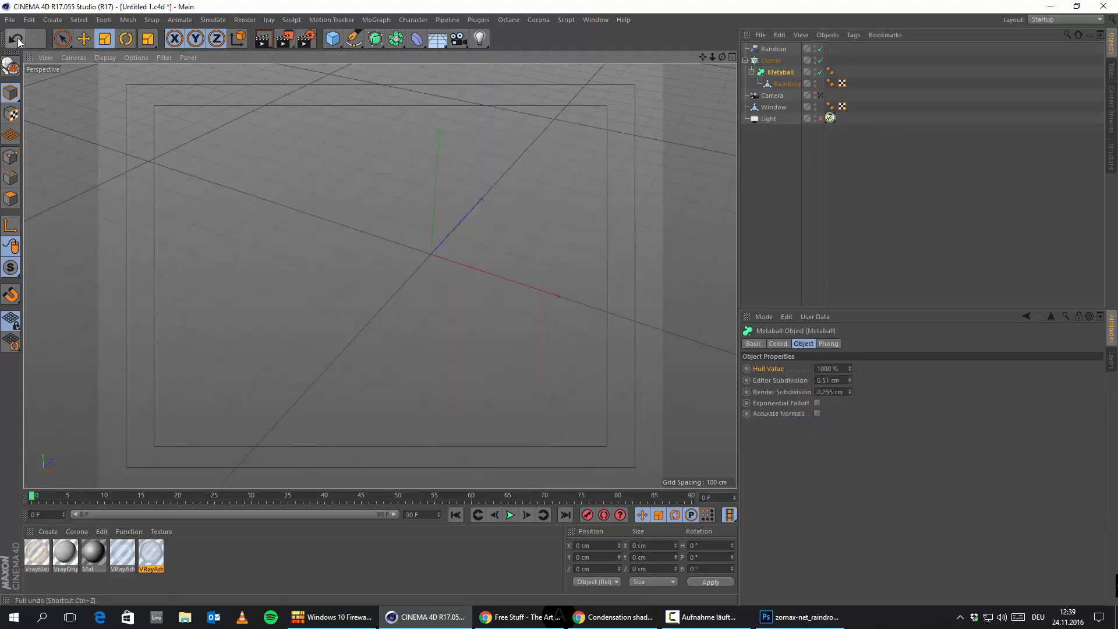
pyautogui.click(17, 39)
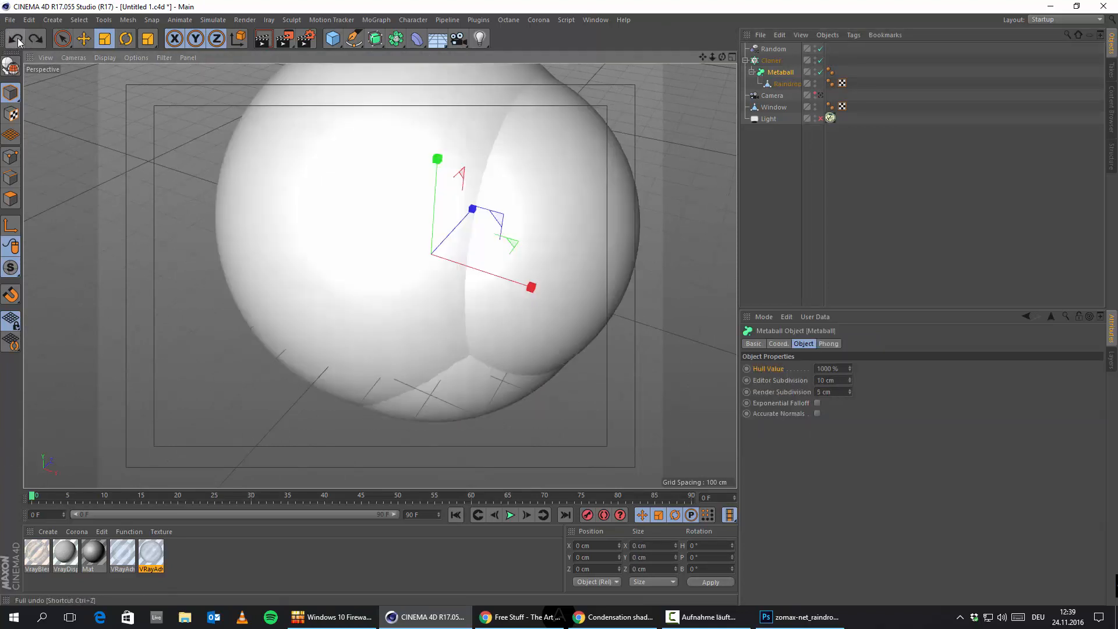
# Move the Metaball with its Raindrops child out of the Cloner to the top level of the hierarchy
pyautogui.click(791, 85)
pyautogui.click(774, 62)
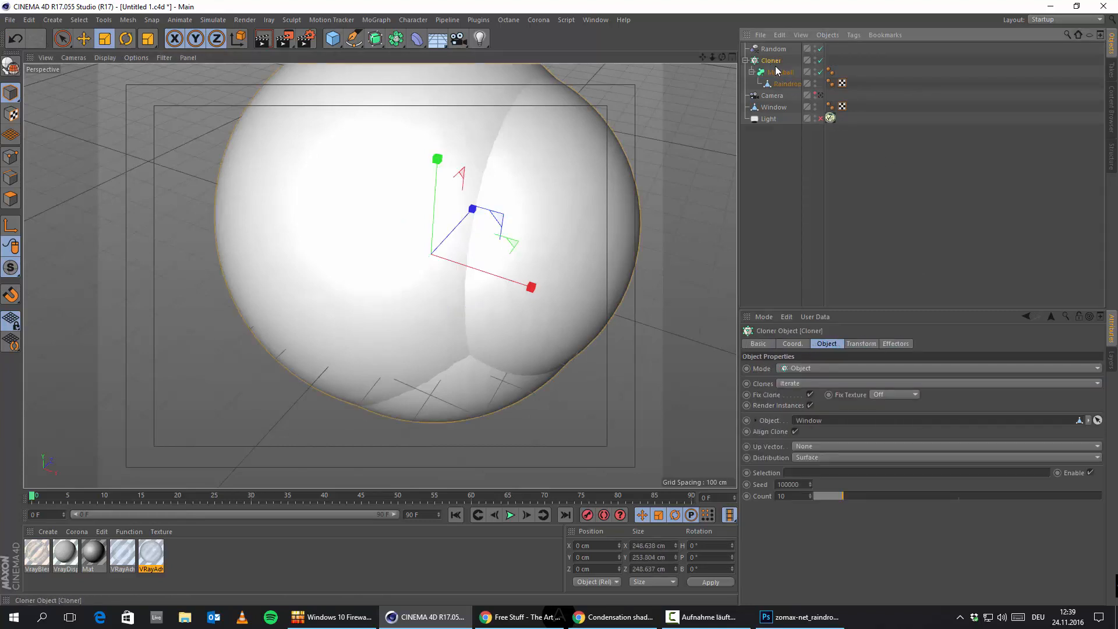
pyautogui.moveTo(766, 54); pyautogui.dragTo(765, 55)
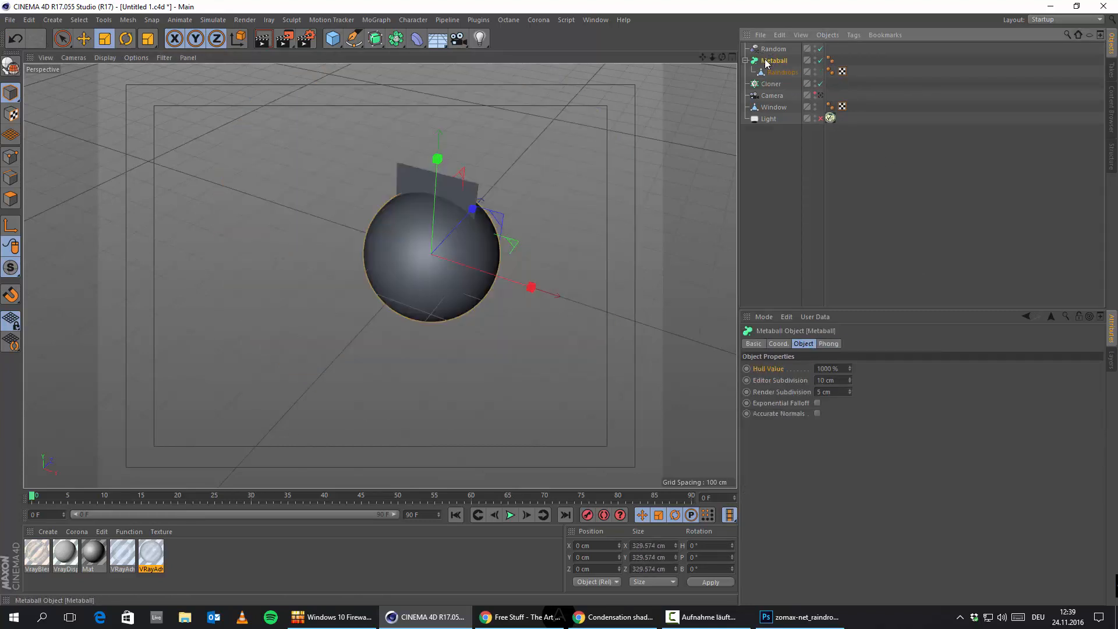
pyautogui.keyDown('alt'); pyautogui.moveTo(332, 208); pyautogui.dragTo(397, 203, button='right'); pyautogui.keyUp('alt')
pyautogui.keyDown('alt'); pyautogui.moveTo(443, 281); pyautogui.dragTo(603, 233); pyautogui.keyUp('alt')
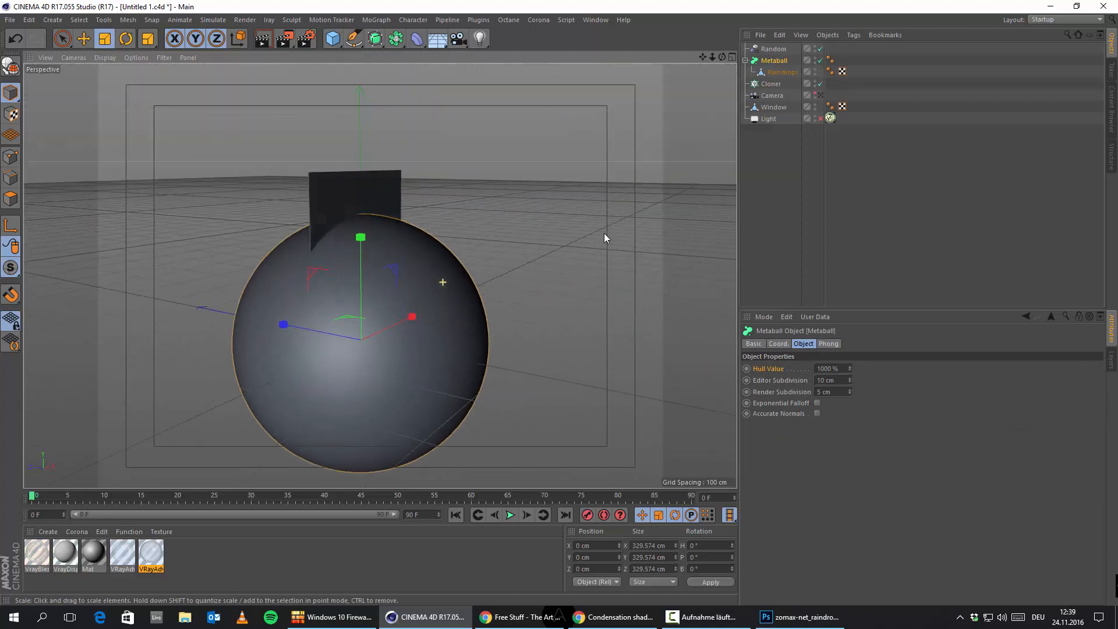
# Take the Raindrops object out of the Metaball and place it between Random and Metaball in the hierarchy
pyautogui.moveTo(781, 72); pyautogui.dragTo(770, 52)
pyautogui.click(777, 72)
pyautogui.scroll(6, 257, 282)
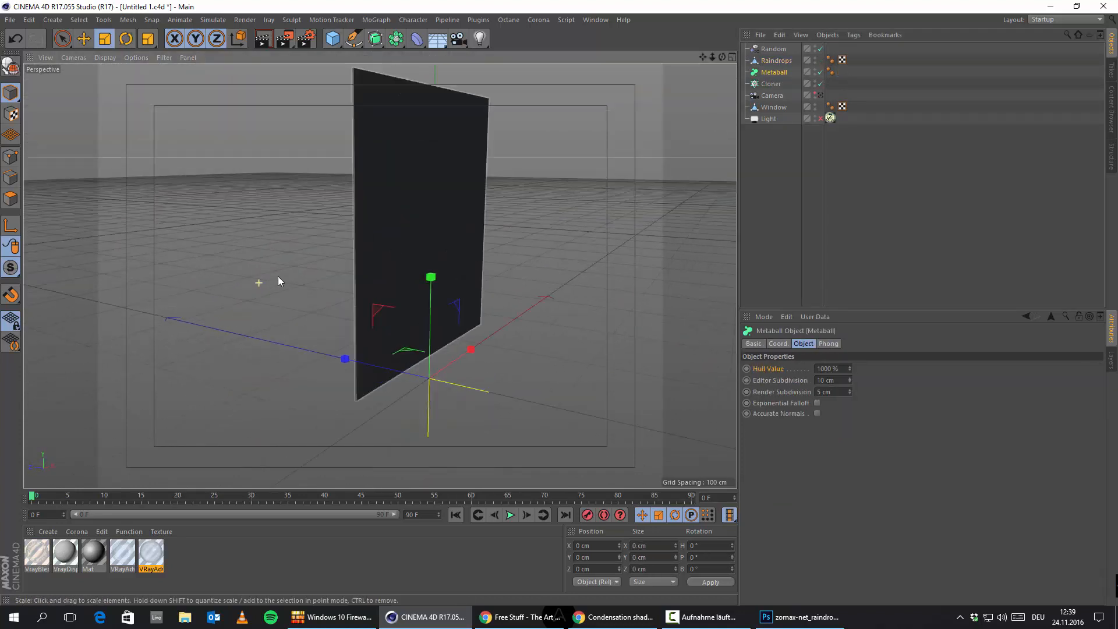
pyautogui.keyDown('alt'); pyautogui.moveTo(418, 295); pyautogui.dragTo(455, 278); pyautogui.keyUp('alt')
pyautogui.scroll(-5, 448, 312)
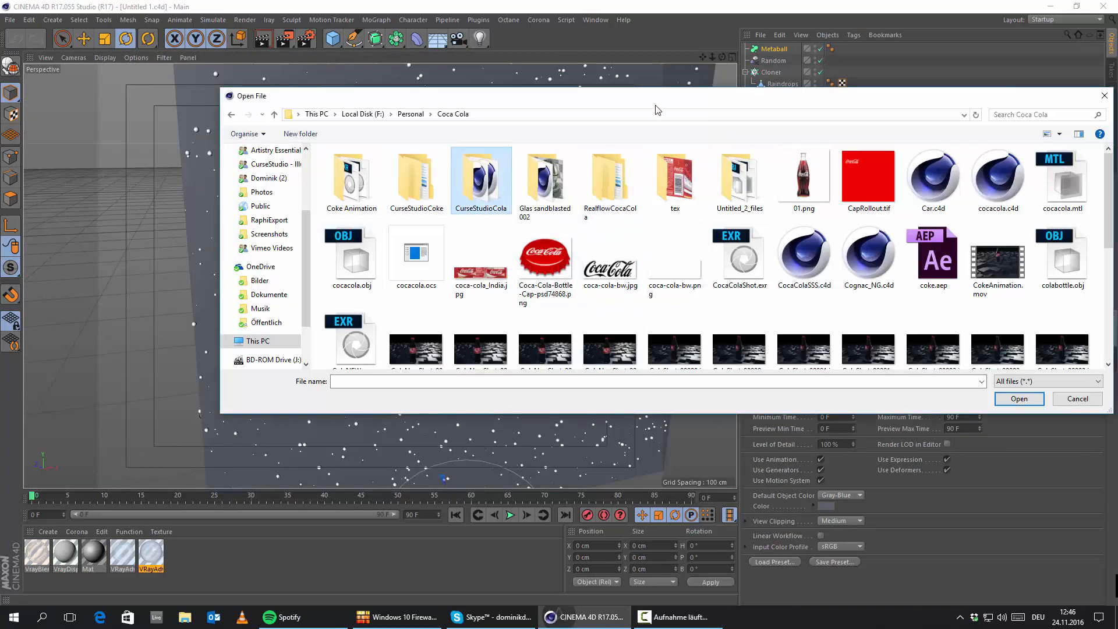
# Open the cocacola.c4d project from the Coca Cola folder
pyautogui.moveTo(655, 106); pyautogui.dragTo(464, 61)
pyautogui.moveTo(916, 365); pyautogui.dragTo(1037, 549)
pyautogui.moveTo(451, 65); pyautogui.dragTo(491, 74)
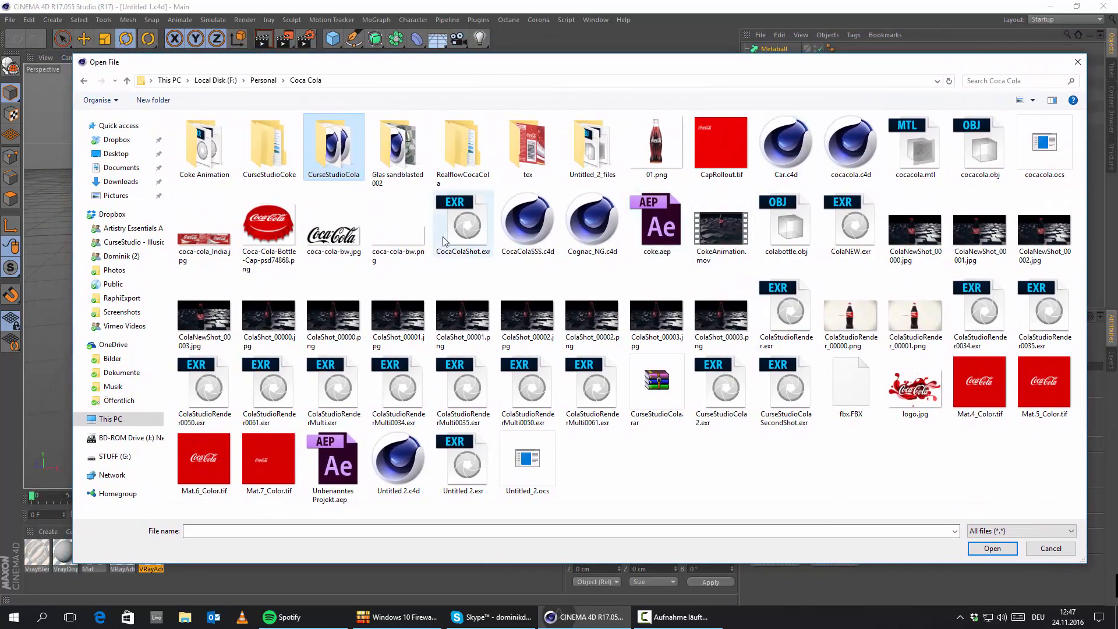
pyautogui.click(513, 228)
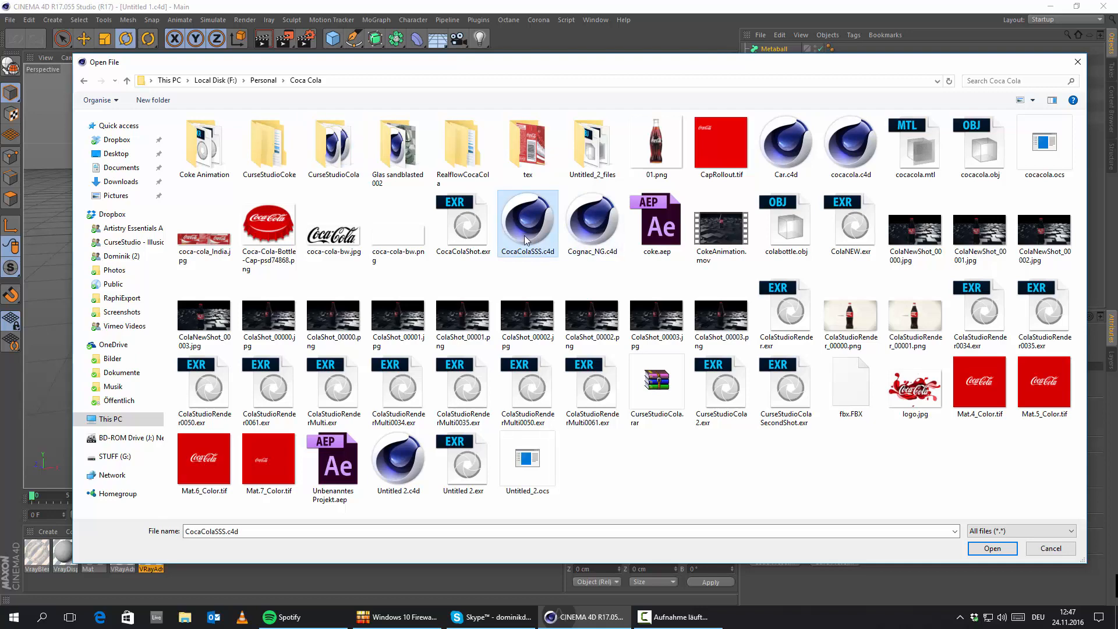
pyautogui.click(596, 234)
pyautogui.click(797, 153)
pyautogui.click(870, 171)
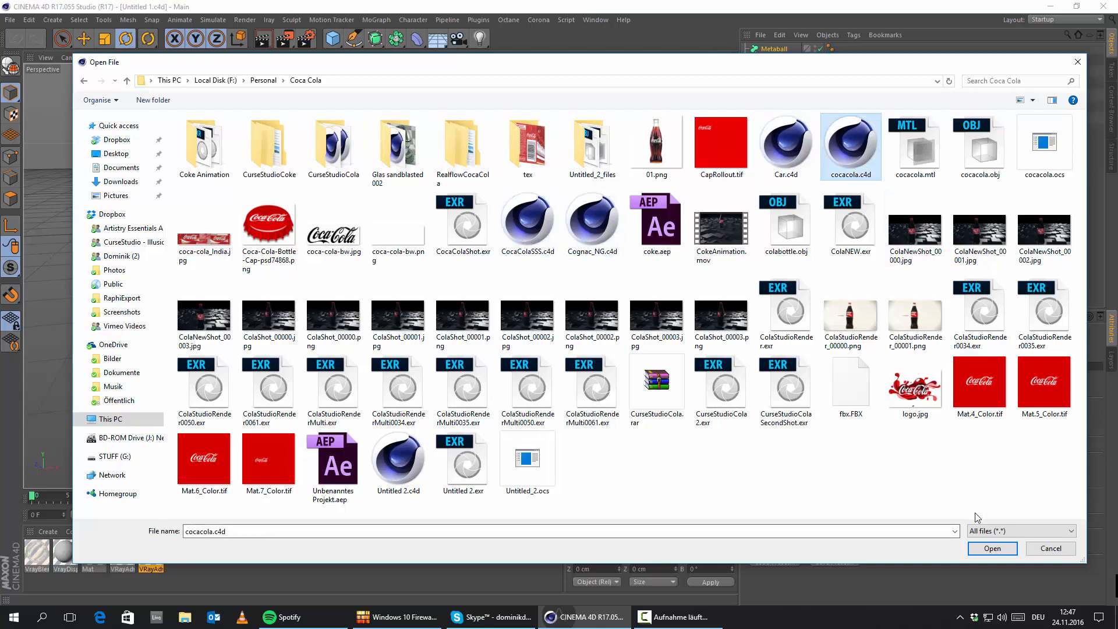
pyautogui.click(990, 549)
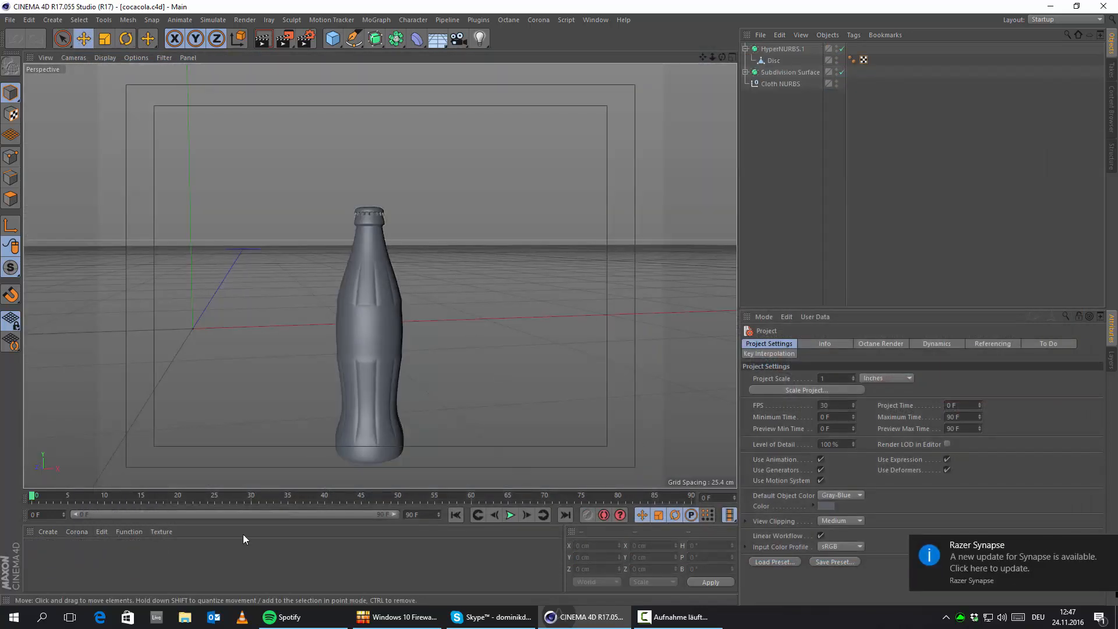
# Switch to File Explorer and browse to the Coca Cola folder inside Personal on drive F:
pyautogui.click(183, 617)
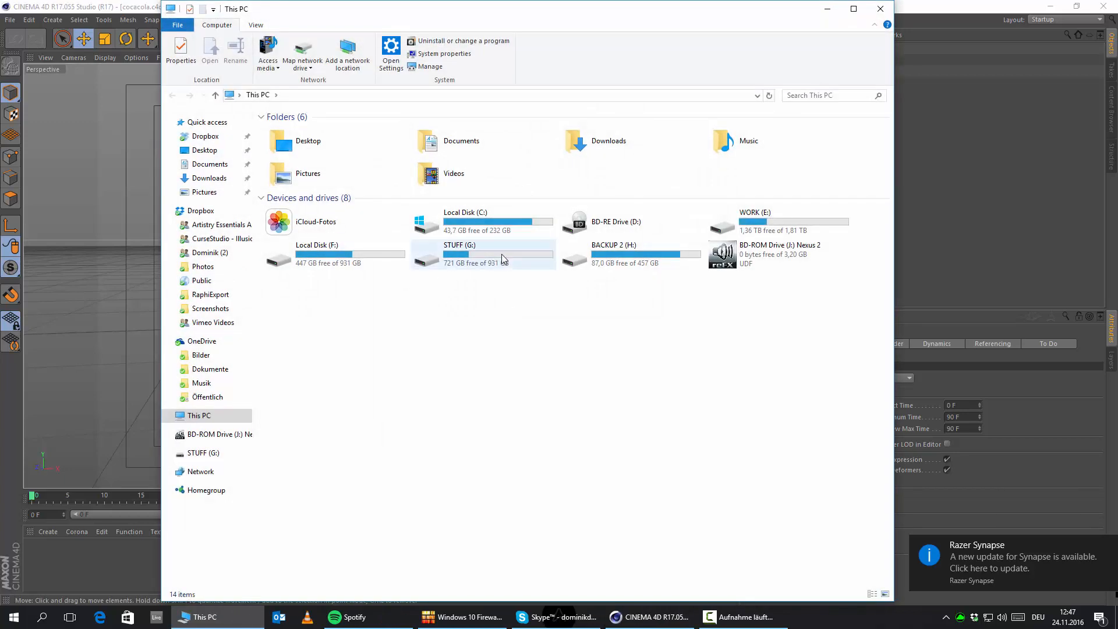
pyautogui.click(305, 262)
pyautogui.doubleClick(472, 265)
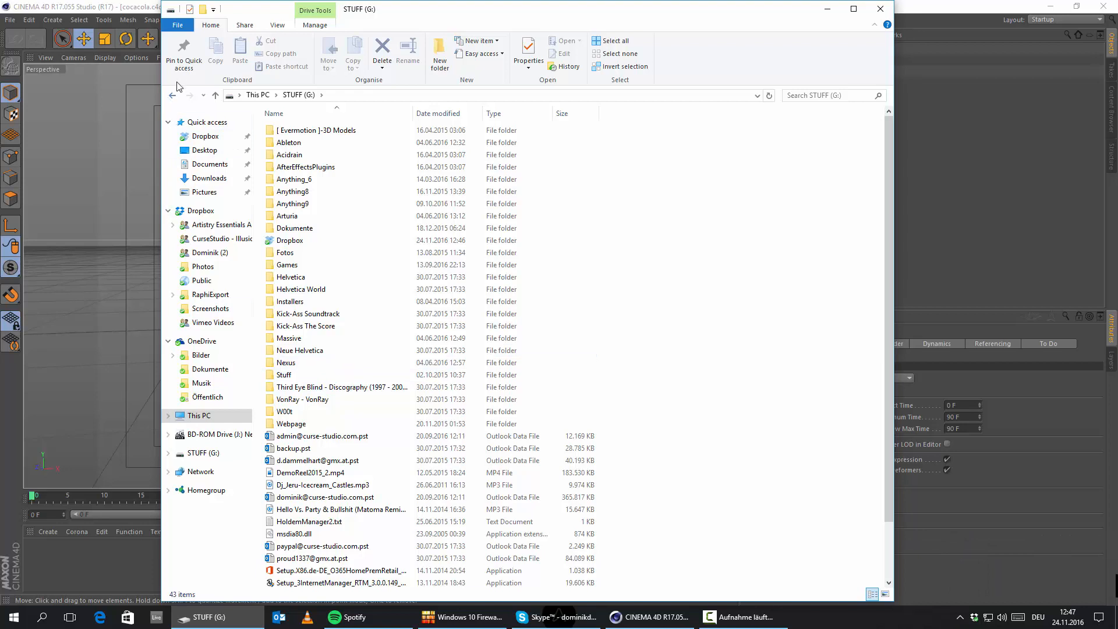
pyautogui.click(173, 95)
pyautogui.doubleClick(331, 250)
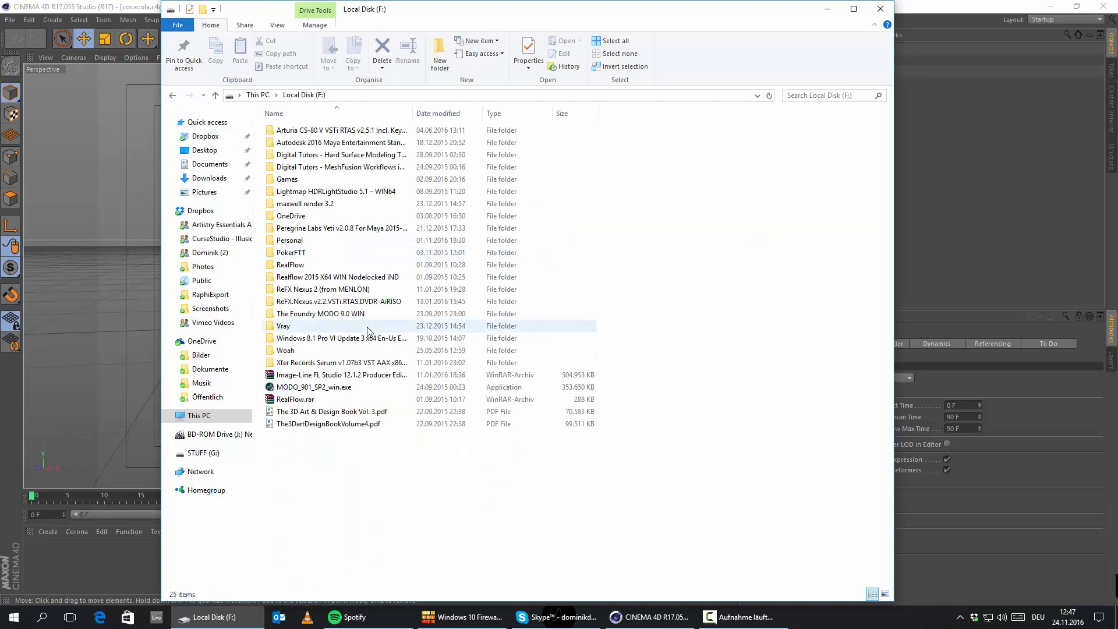
pyautogui.doubleClick(293, 243)
pyautogui.scroll(-6, 372, 285)
pyautogui.scroll(6, 353, 316)
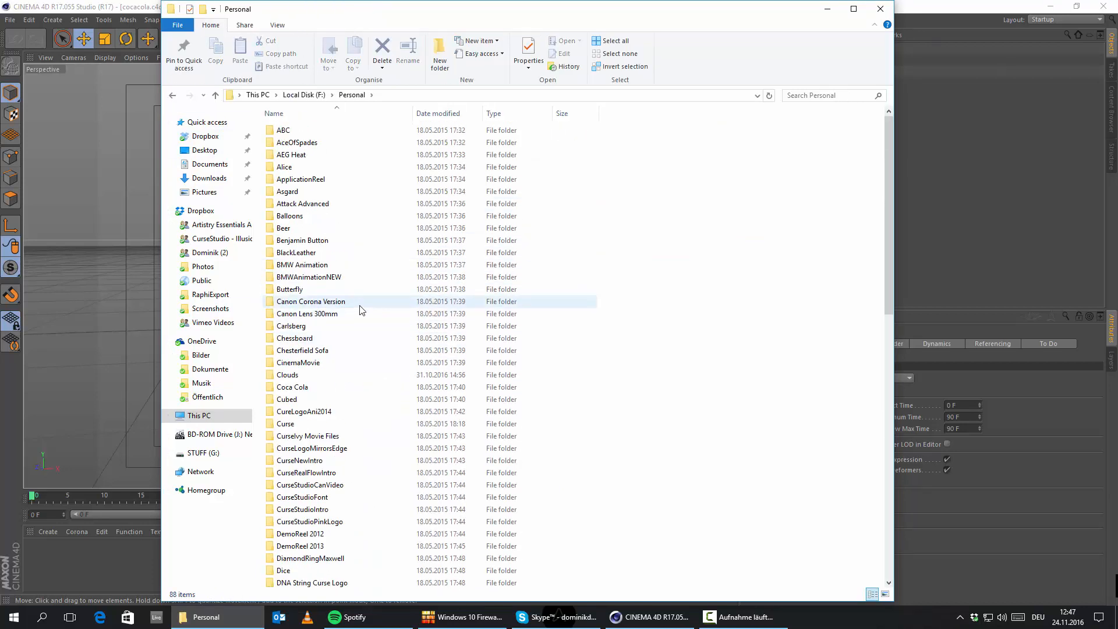
pyautogui.scroll(-7, 373, 300)
pyautogui.scroll(2, 350, 287)
pyautogui.doubleClick(302, 214)
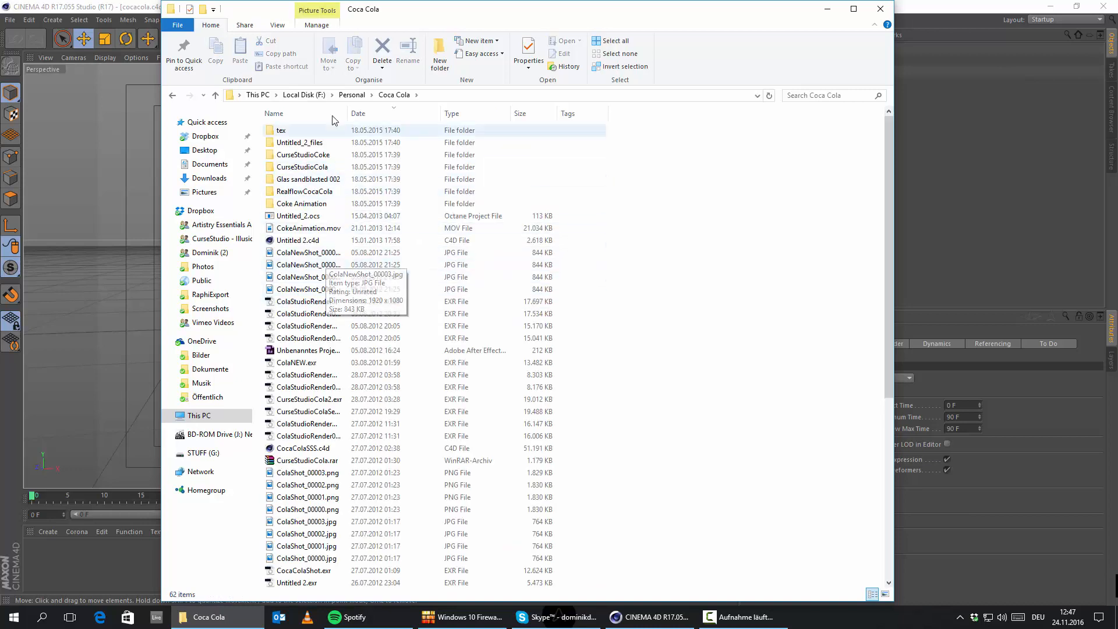
# View the ColaNewShot_00003.jpg render enlarged to examine the droplets on the bottle, and return to Cinema 4D
pyautogui.doubleClick(302, 252)
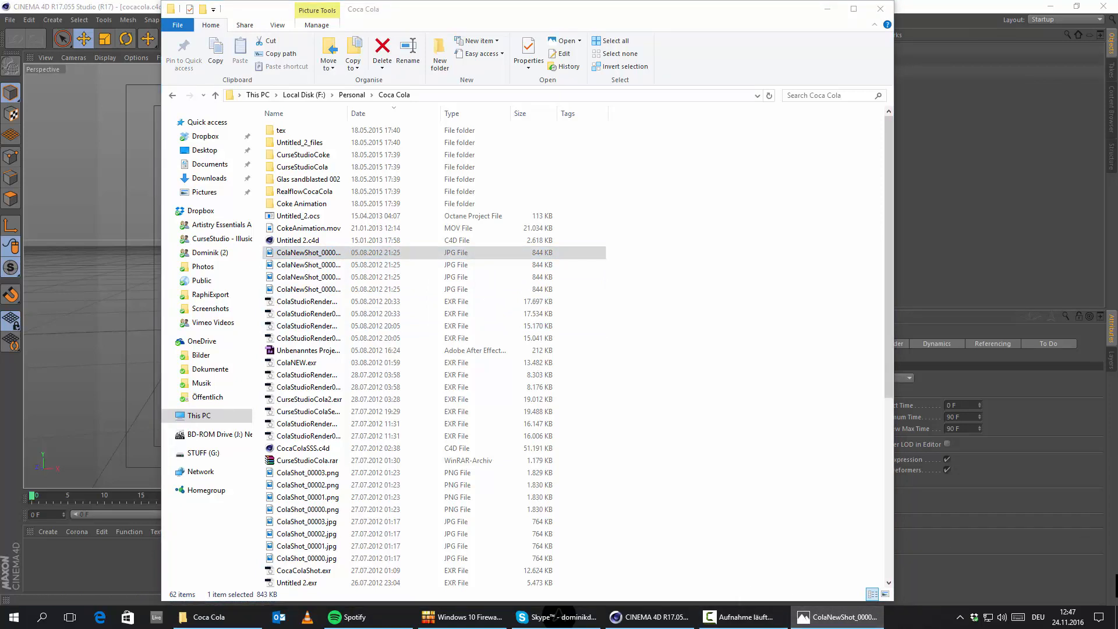
pyautogui.moveTo(372, 152); pyautogui.dragTo(408, 40)
pyautogui.doubleClick(407, 39)
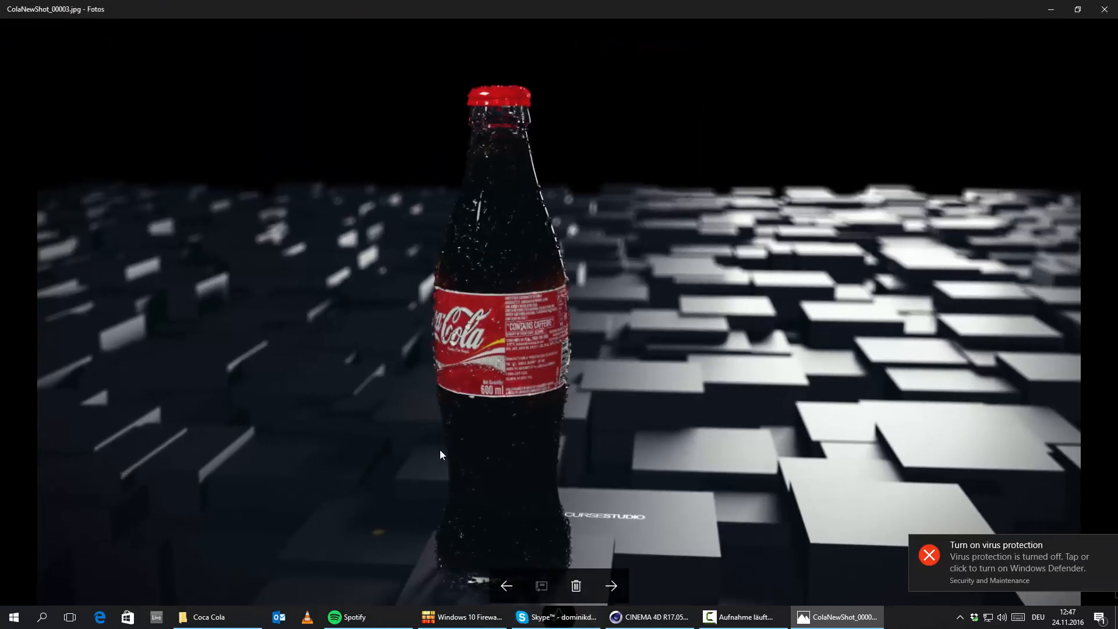
pyautogui.scroll(1, 439, 449)
pyautogui.moveTo(495, 299); pyautogui.dragTo(487, 283)
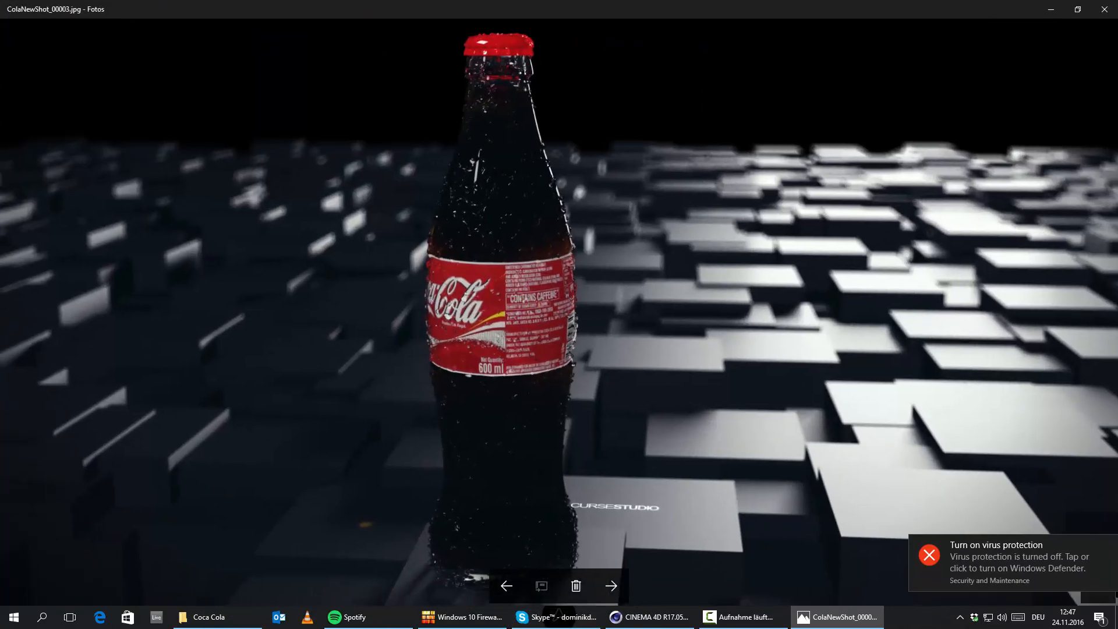
pyautogui.click(1103, 10)
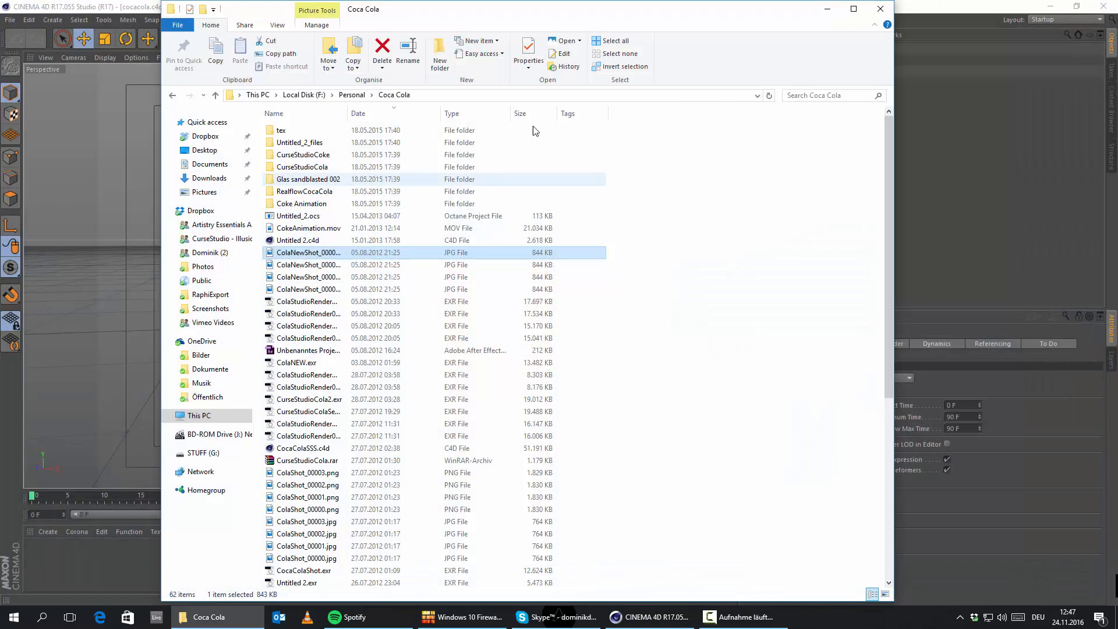
pyautogui.click(827, 10)
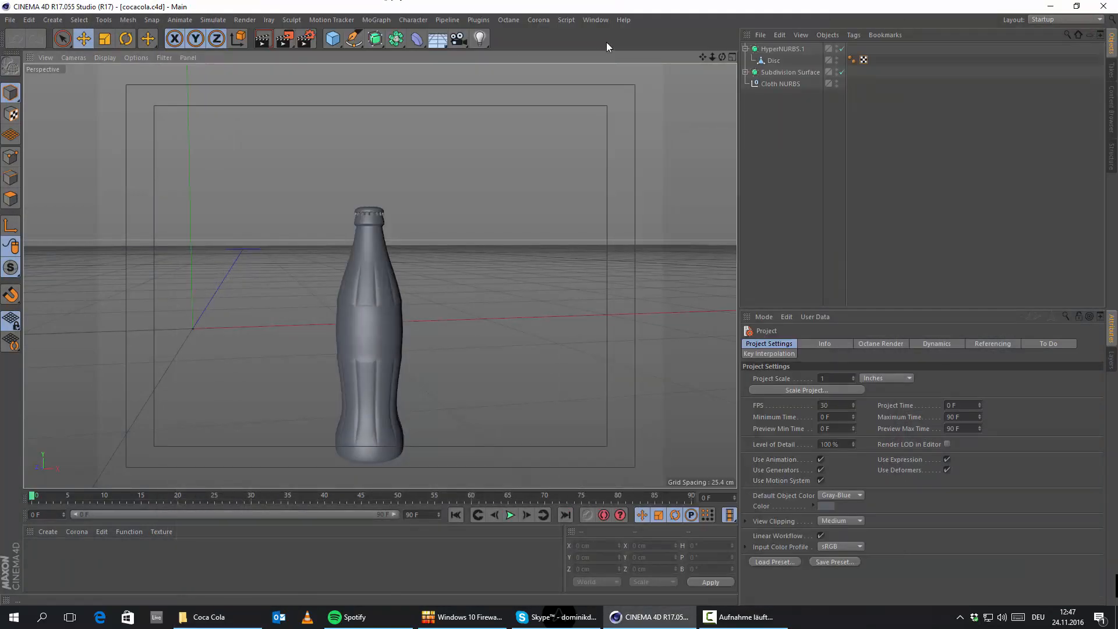
# Close the cocacola.c4d project and switch back to the Coca Cola folder in File Explorer
pyautogui.click(371, 387)
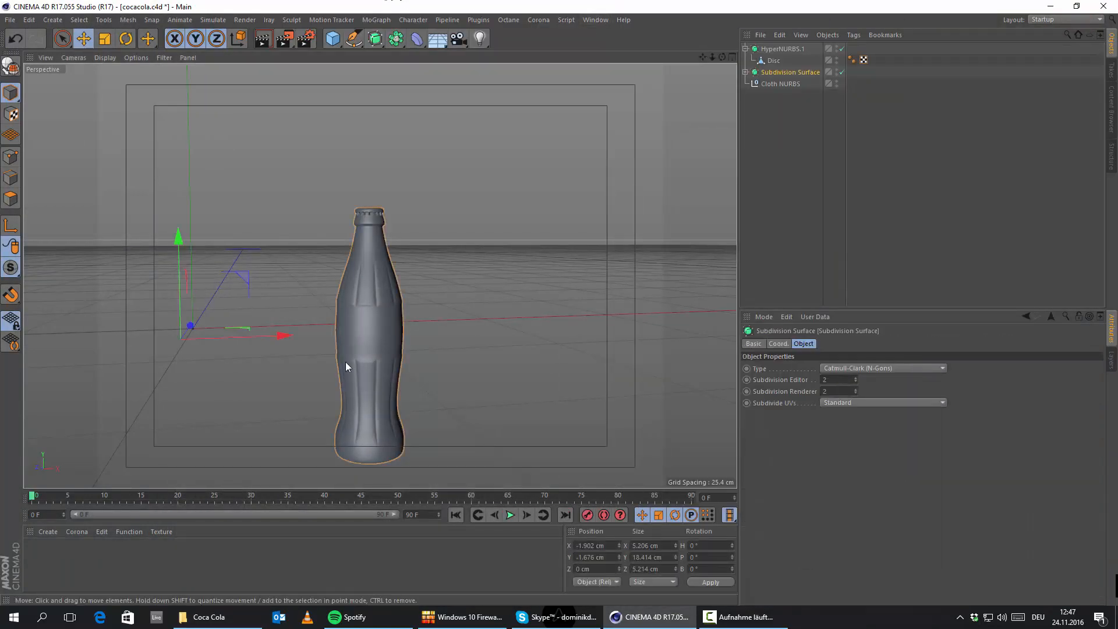
pyautogui.click(10, 22)
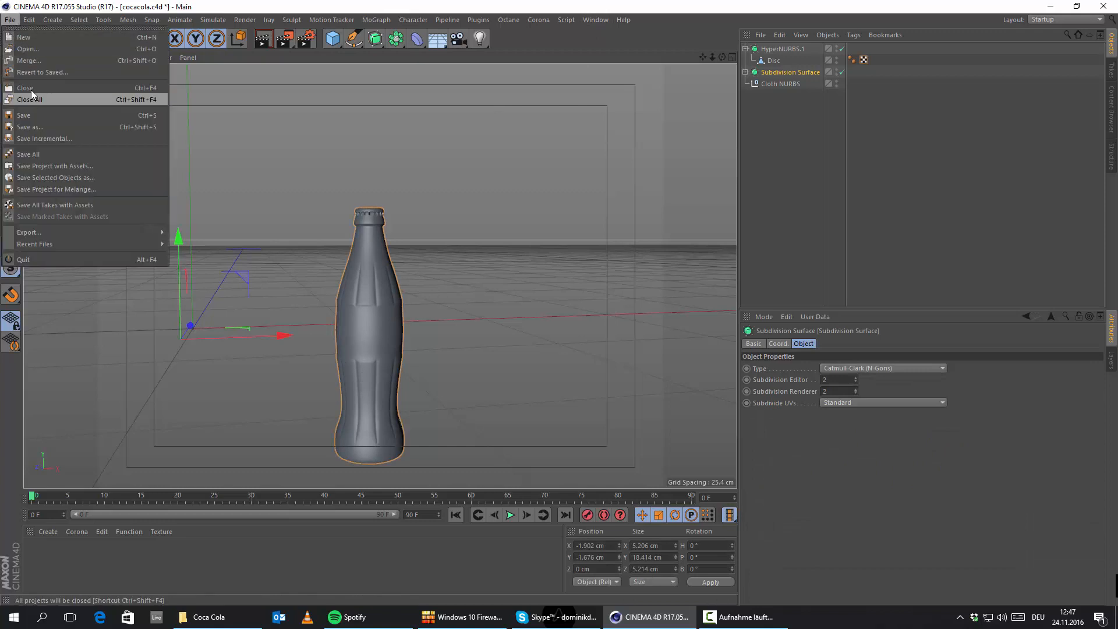
pyautogui.click(31, 90)
pyautogui.click(567, 355)
pyautogui.click(208, 617)
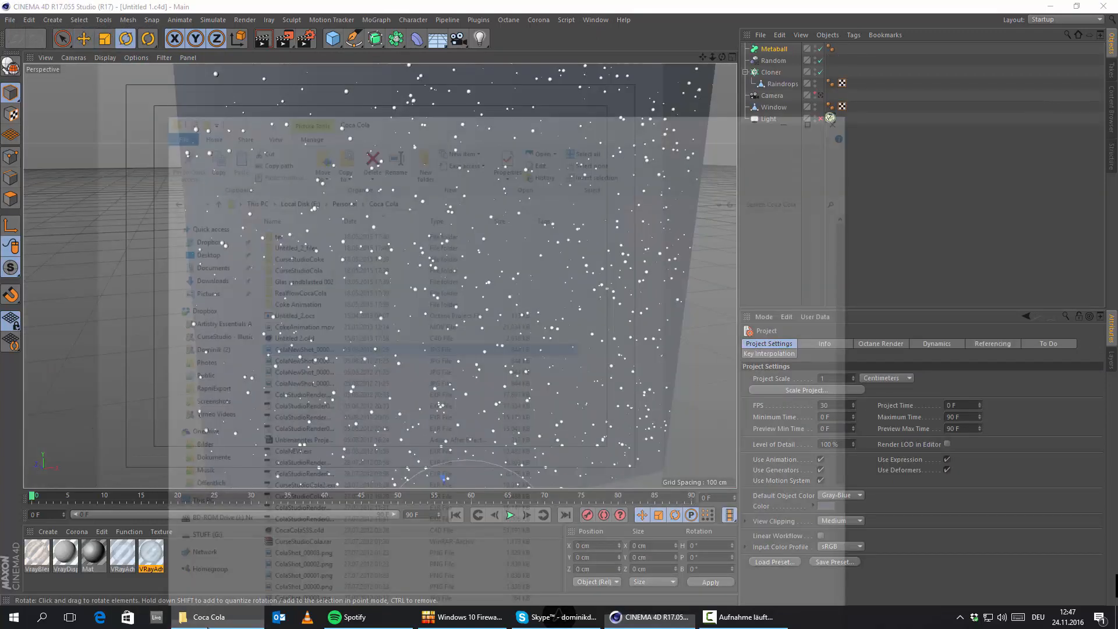
# Open the Untitled 2.c4d project from the Coca Cola folder, then disable and select its Metaball object
pyautogui.click(325, 243)
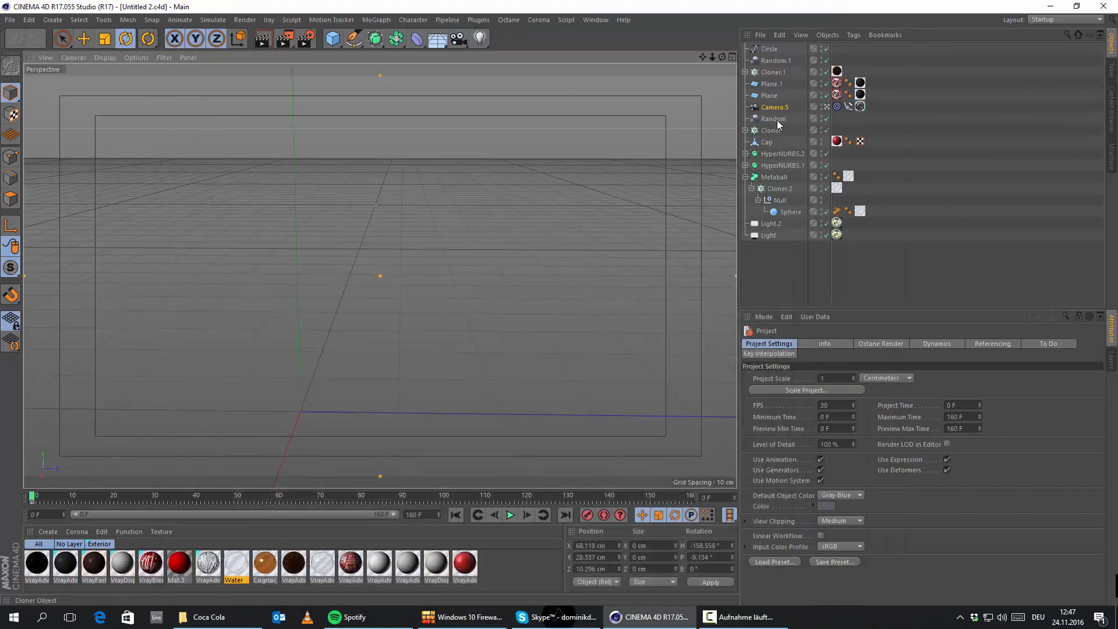
pyautogui.click(825, 177)
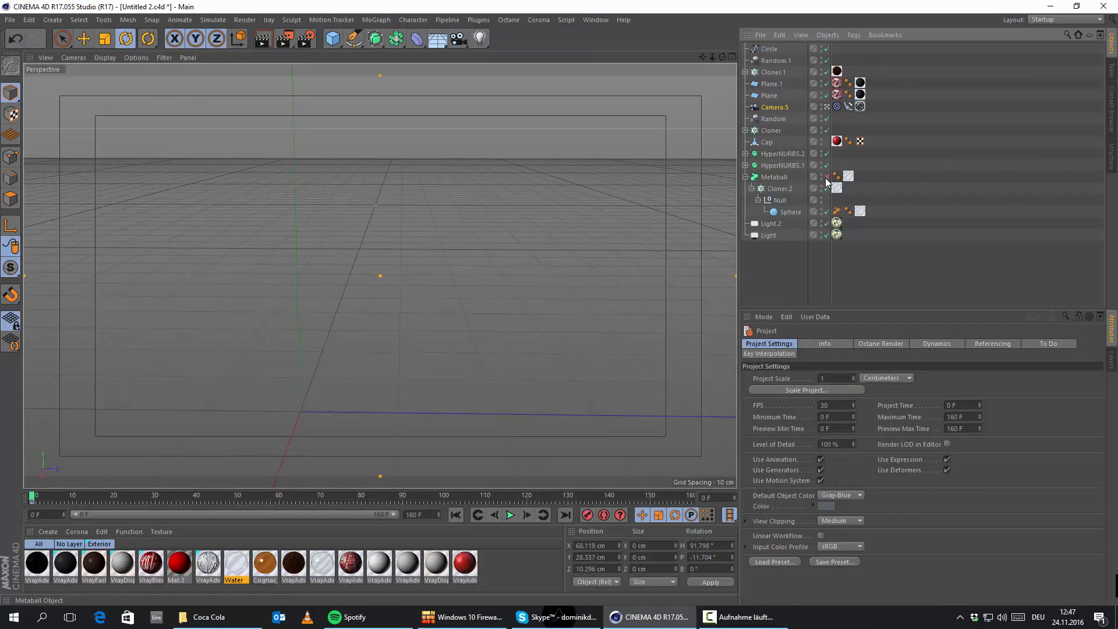
pyautogui.click(774, 178)
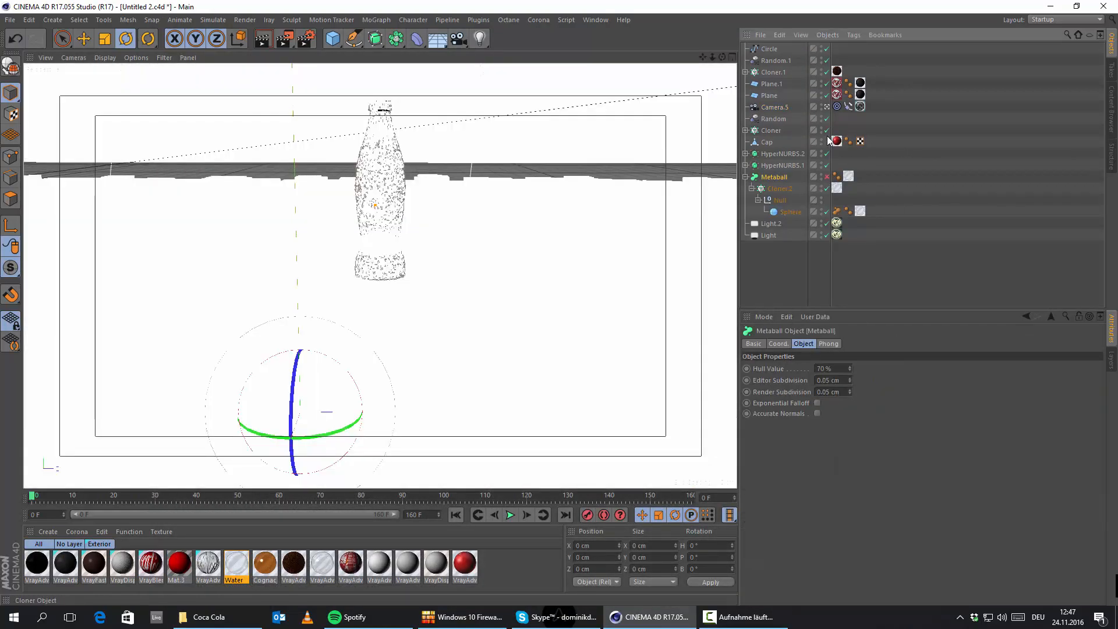
# Leave the Camera.5 view and examine the droplet setup on the bottle, including the settings of Cloner.2 and the Sphere inside it
pyautogui.click(827, 108)
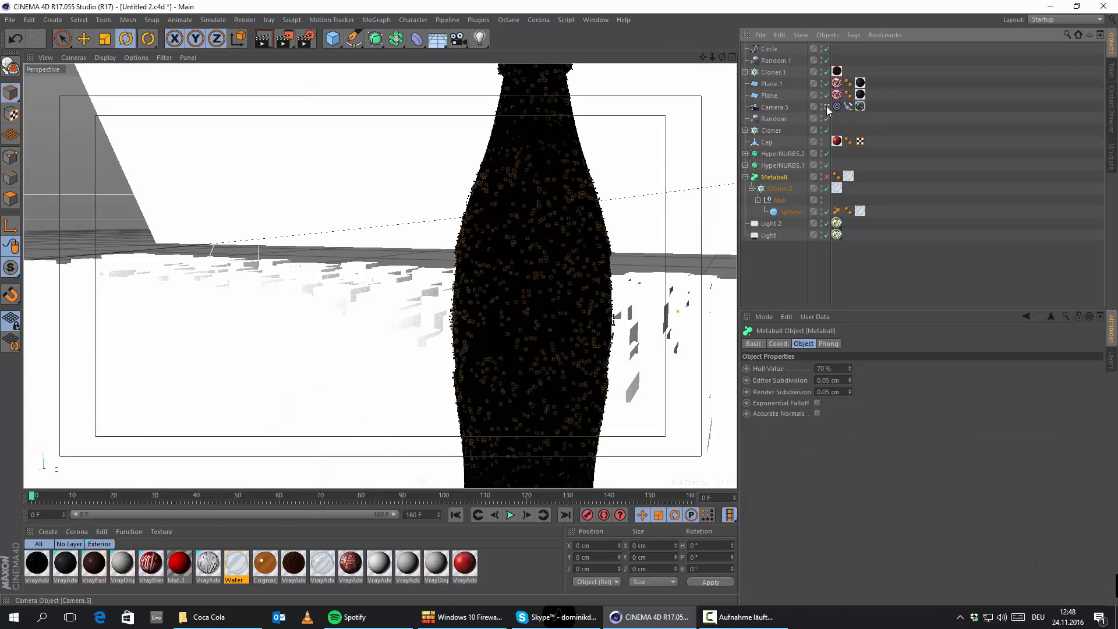
pyautogui.keyDown('alt'); pyautogui.moveTo(503, 353); pyautogui.dragTo(733, 177); pyautogui.keyUp('alt')
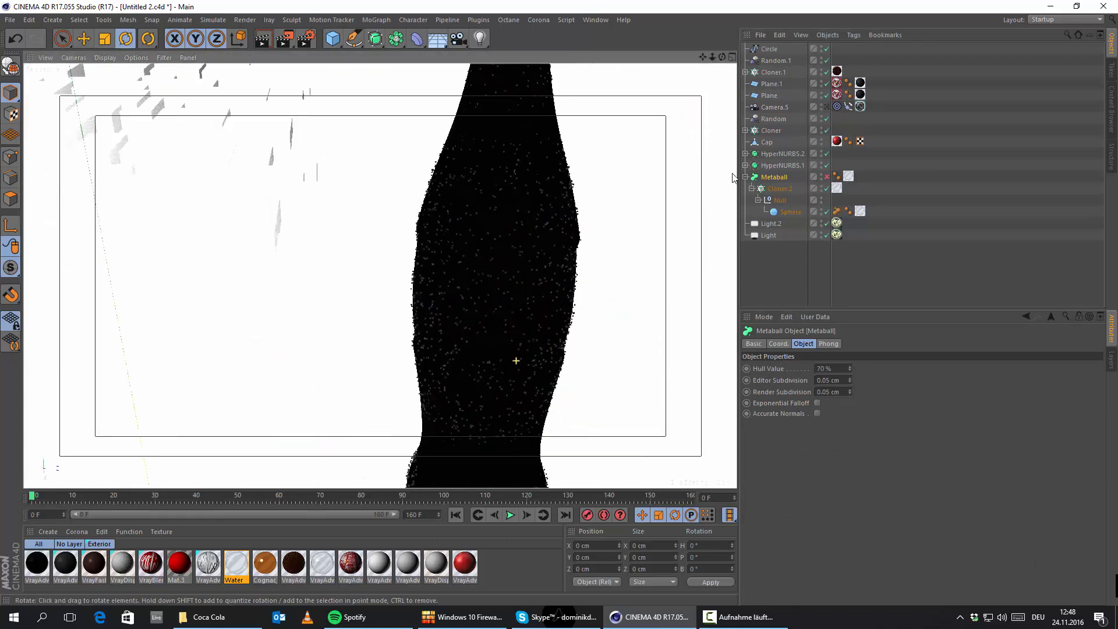
pyautogui.click(780, 187)
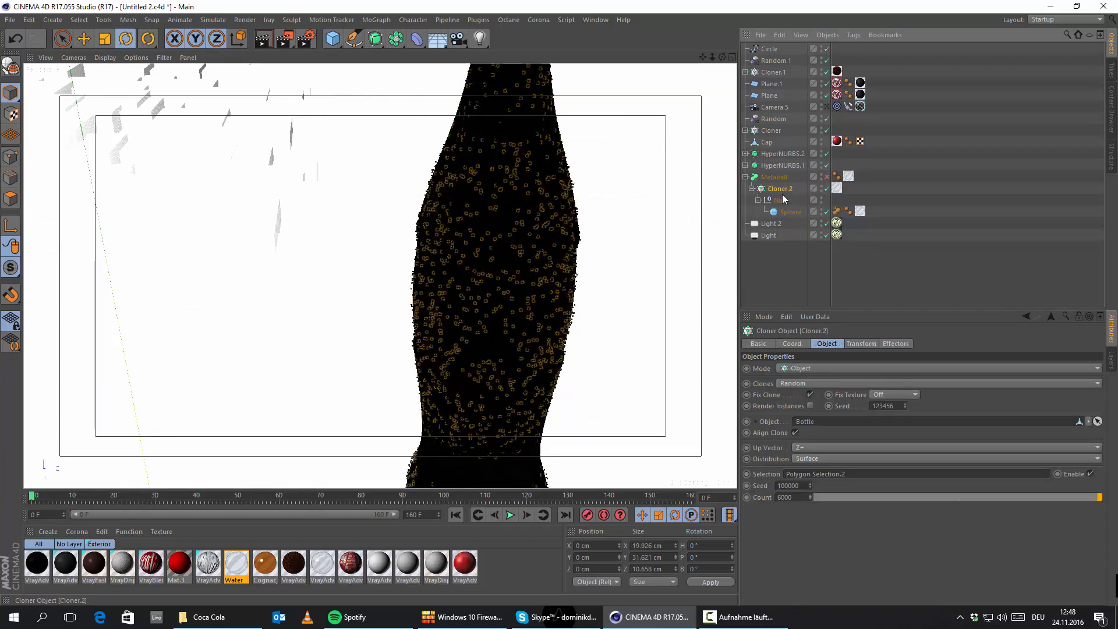
pyautogui.click(780, 200)
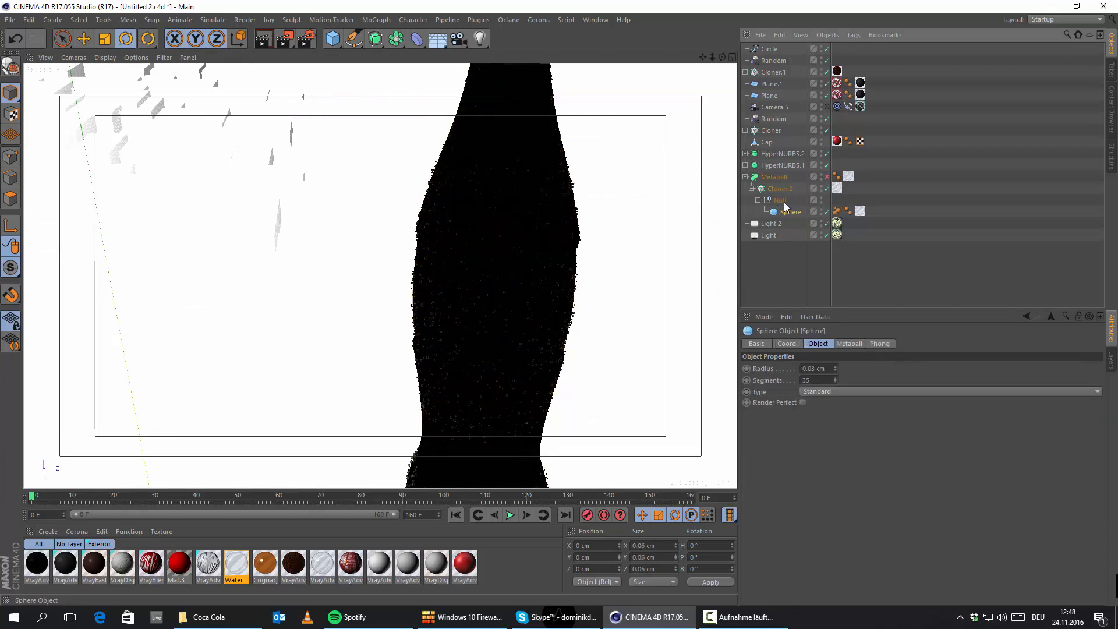
pyautogui.scroll(6, 490, 256)
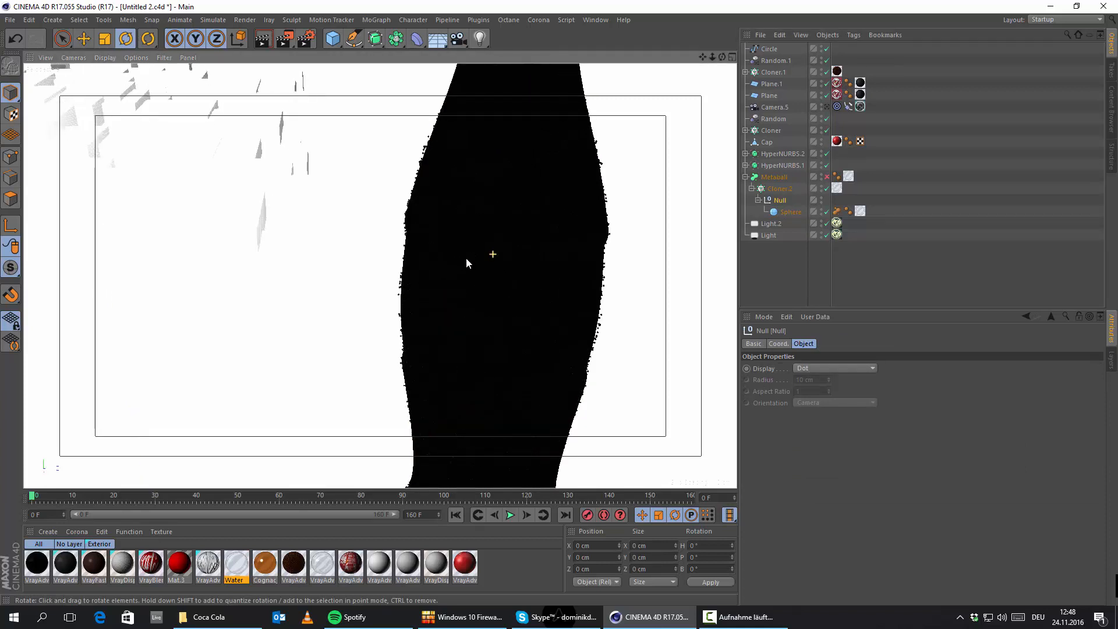
pyautogui.keyDown('alt'); pyautogui.moveTo(462, 267); pyautogui.dragTo(387, 206); pyautogui.keyUp('alt')
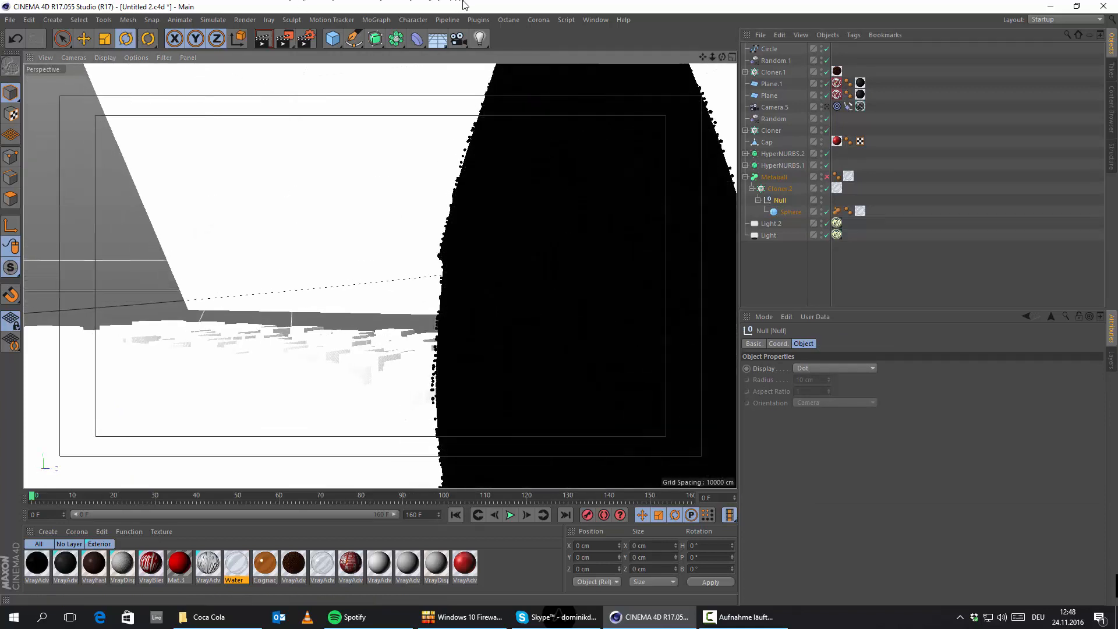
pyautogui.click(9, 20)
pyautogui.click(35, 90)
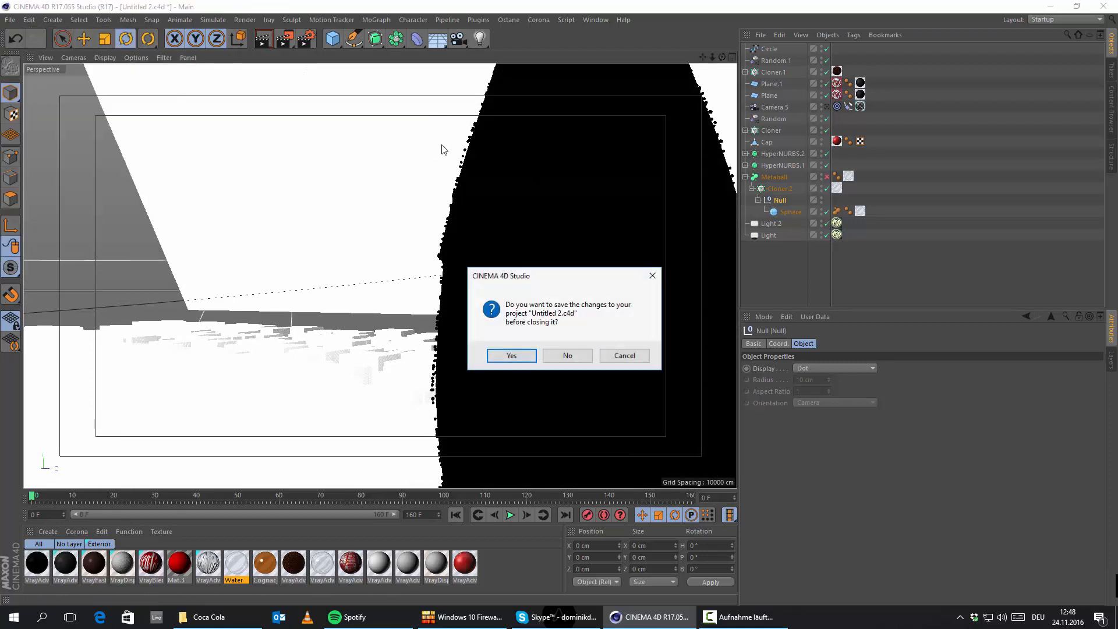
pyautogui.click(640, 356)
# Check the Cloner.2 object settings and close the Untitled 2.c4d project without saving its changes
pyautogui.click(780, 188)
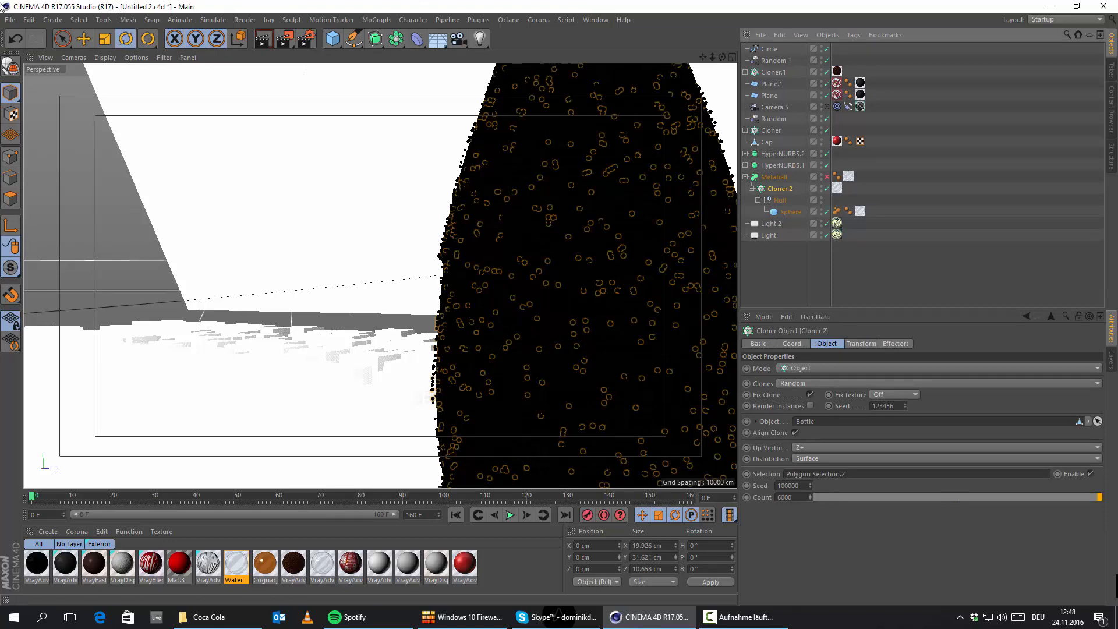
pyautogui.click(10, 20)
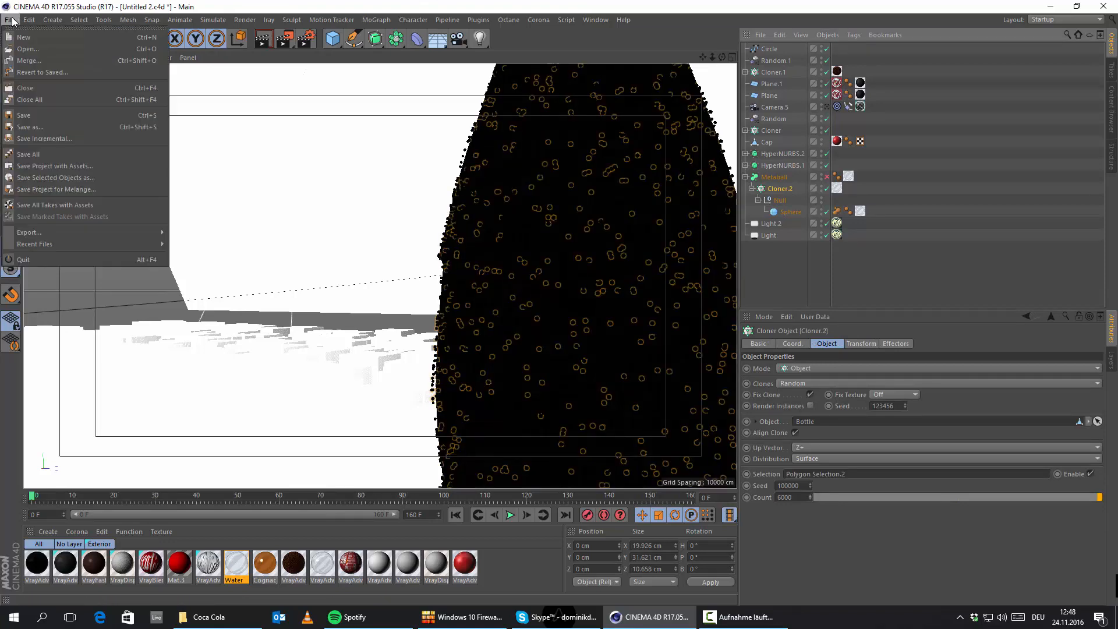
pyautogui.click(36, 89)
pyautogui.click(565, 355)
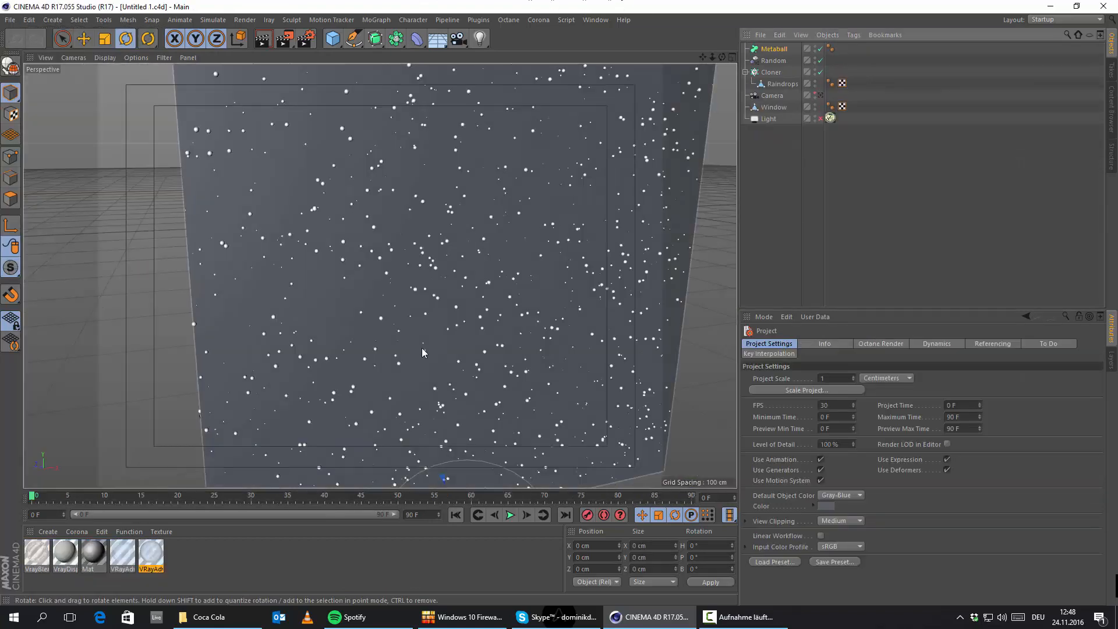
# Make the Cloner holding the Raindrops a child of the Metaball object
pyautogui.keyDown('alt'); pyautogui.moveTo(421, 348); pyautogui.dragTo(453, 305); pyautogui.keyUp('alt')
pyautogui.moveTo(765, 69); pyautogui.dragTo(775, 52)
pyautogui.click(775, 52)
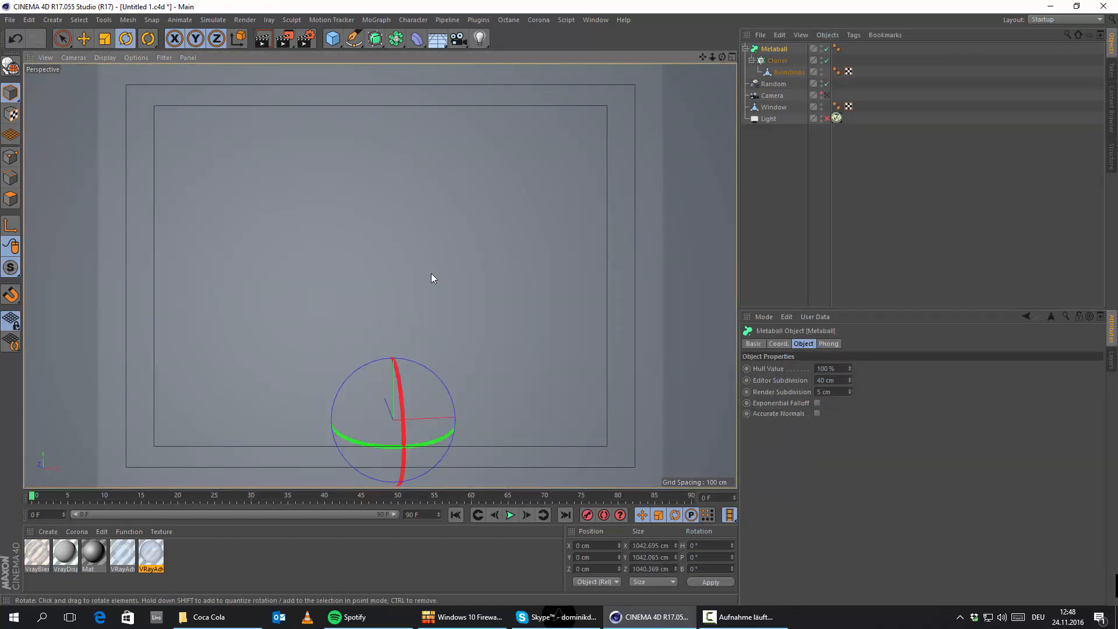
pyautogui.keyDown('alt'); pyautogui.moveTo(429, 255); pyautogui.dragTo(428, 251); pyautogui.keyUp('alt')
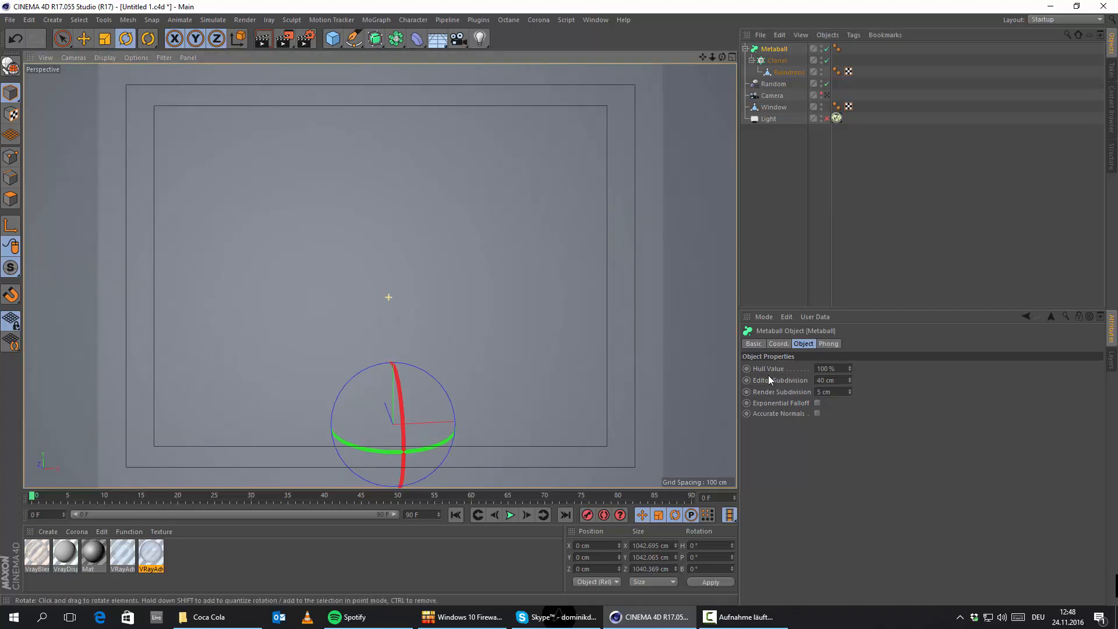
# Set the Metaball's editor subdivision to 15 cm and check the raindrop clones on the window
pyautogui.moveTo(837, 380); pyautogui.dragTo(557, 352)
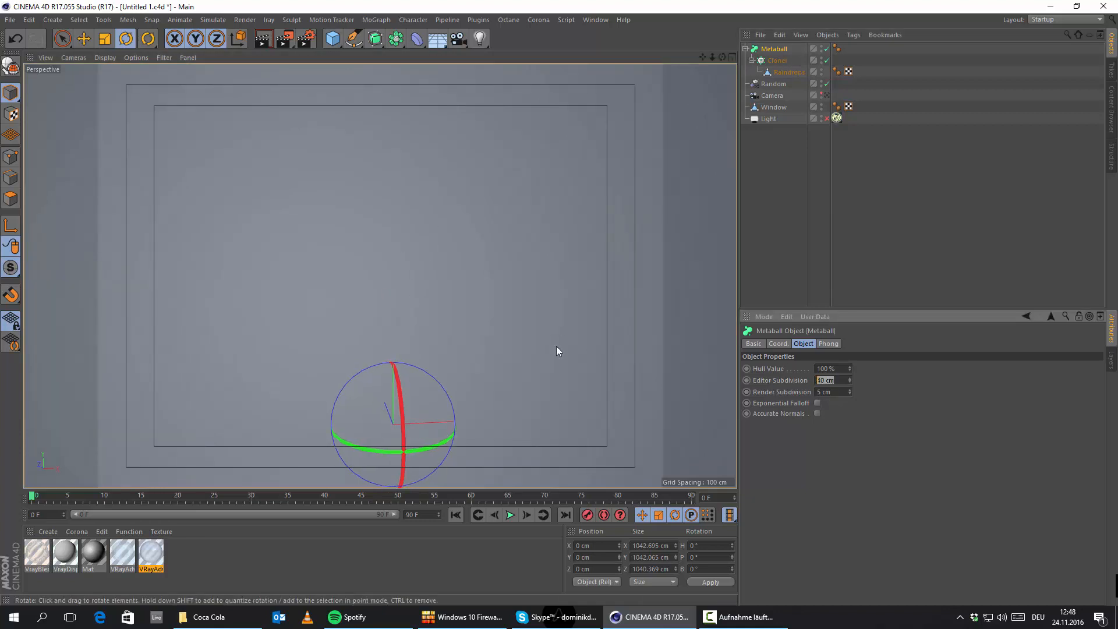
pyautogui.keyDown('alt'); pyautogui.moveTo(359, 271); pyautogui.dragTo(311, 308); pyautogui.keyUp('alt')
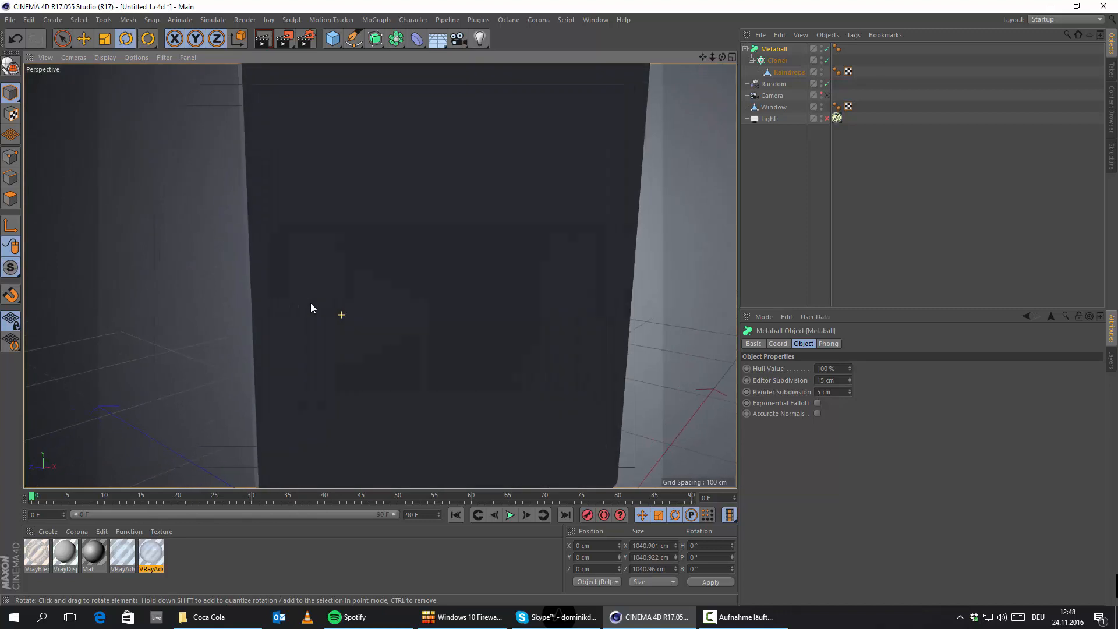
pyautogui.click(764, 63)
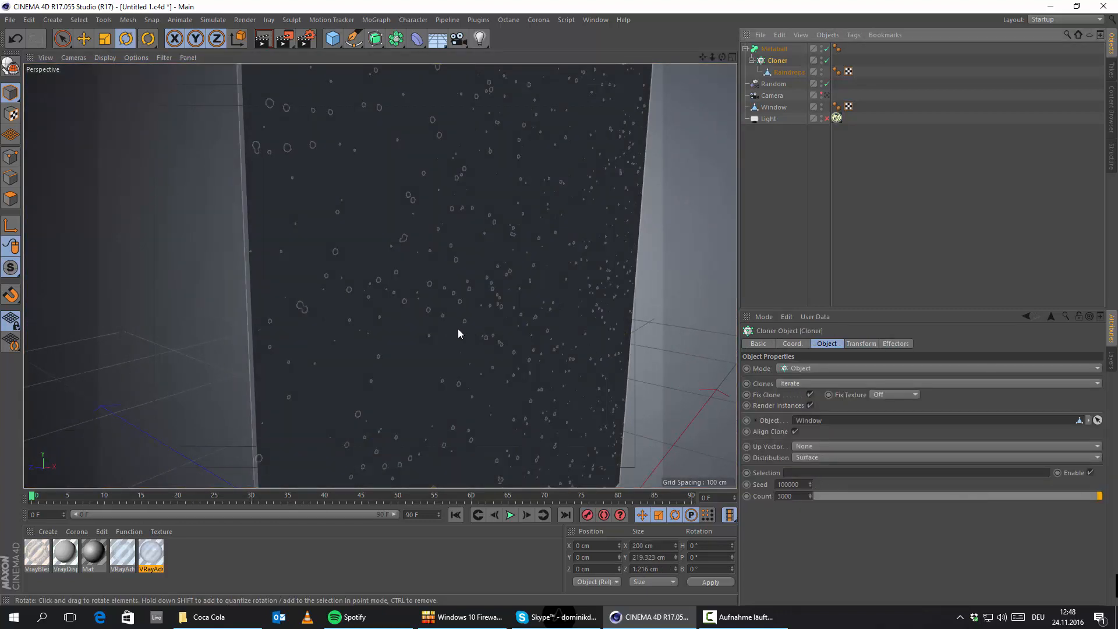
pyautogui.click(774, 50)
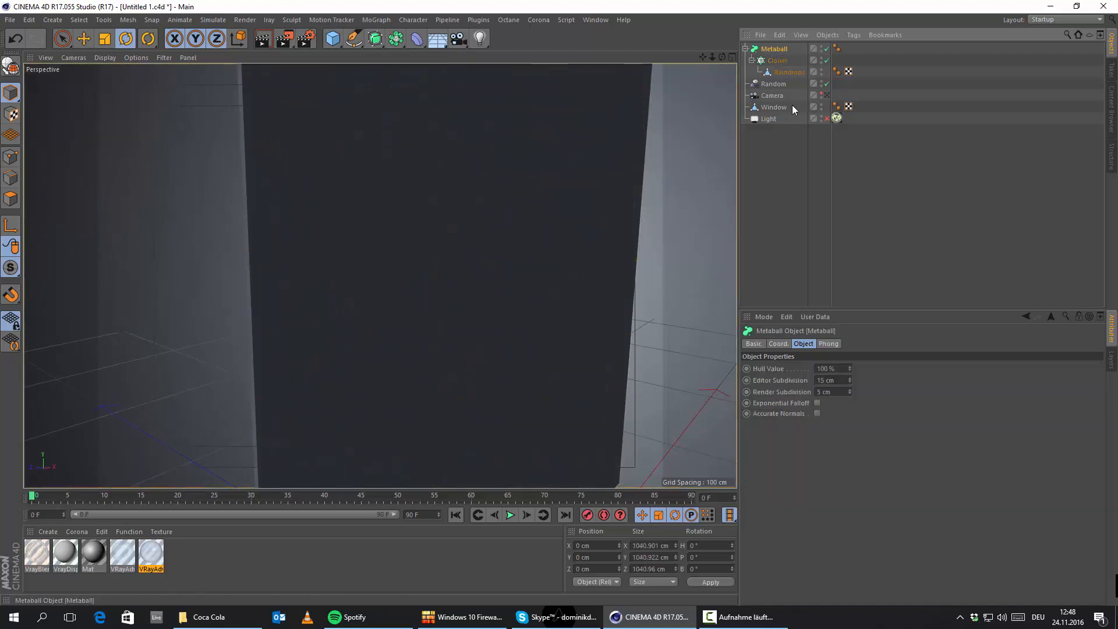
# Set the Metaball's hull value to 0 % and inspect the window surface
pyautogui.moveTo(842, 373); pyautogui.dragTo(669, 334)
pyautogui.write('0')
pyautogui.press('Return')
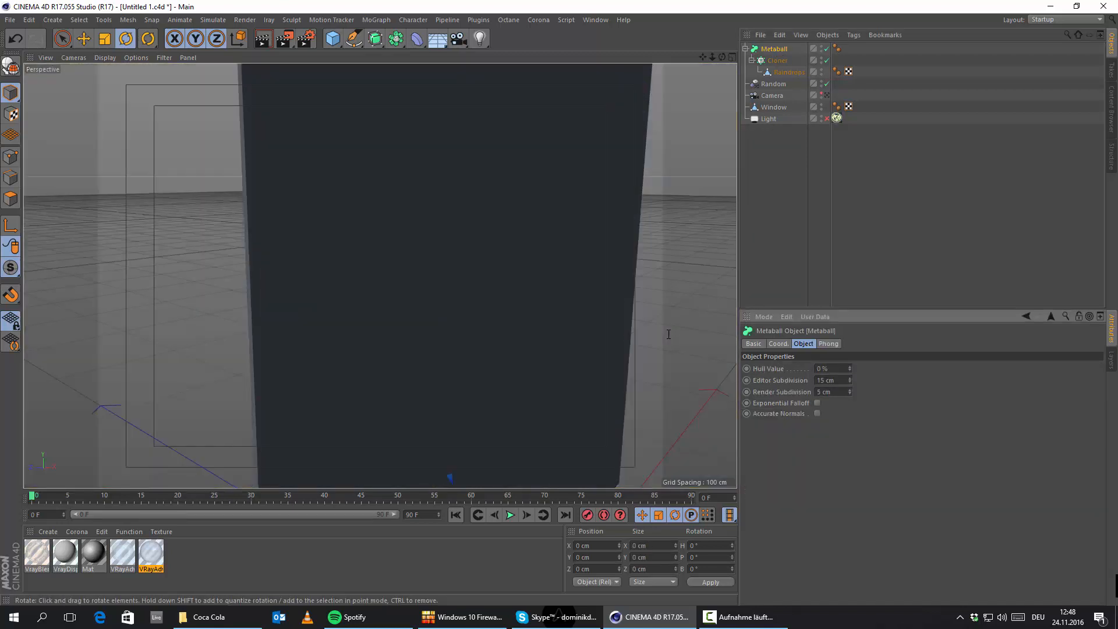
pyautogui.scroll(-3, 571, 357)
pyautogui.keyDown('alt'); pyautogui.moveTo(556, 379); pyautogui.dragTo(527, 396); pyautogui.keyUp('alt')
pyautogui.scroll(2, 530, 399)
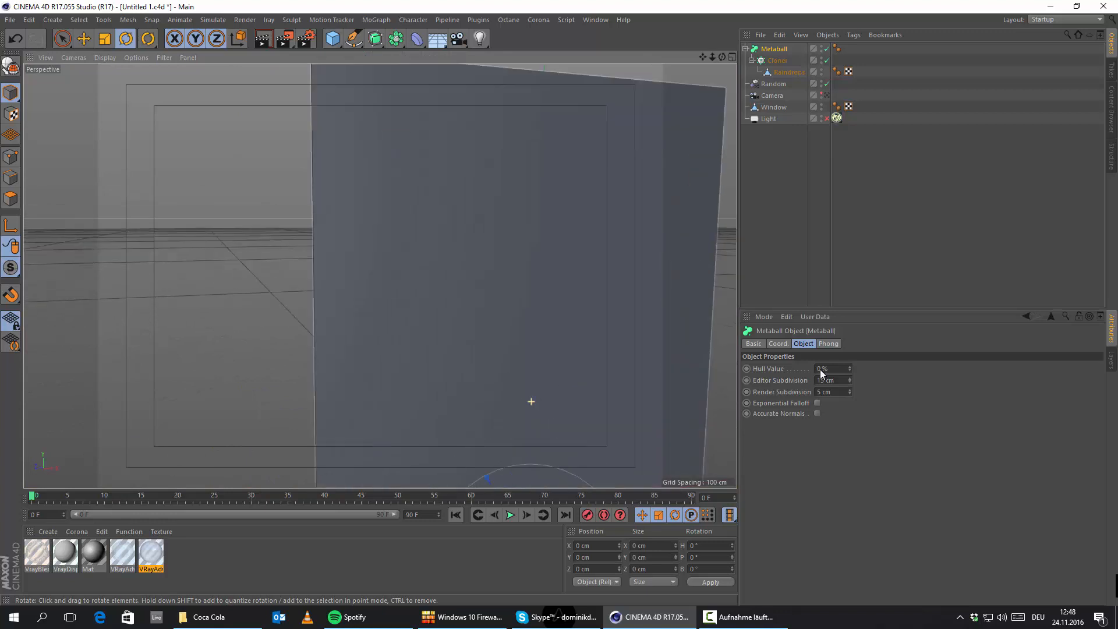
# Try other hull values on the Metaball and set it to 70 %
pyautogui.moveTo(833, 369); pyautogui.dragTo(493, 376)
pyautogui.write('1')
pyautogui.moveTo(837, 369); pyautogui.dragTo(479, 309)
pyautogui.write('5')
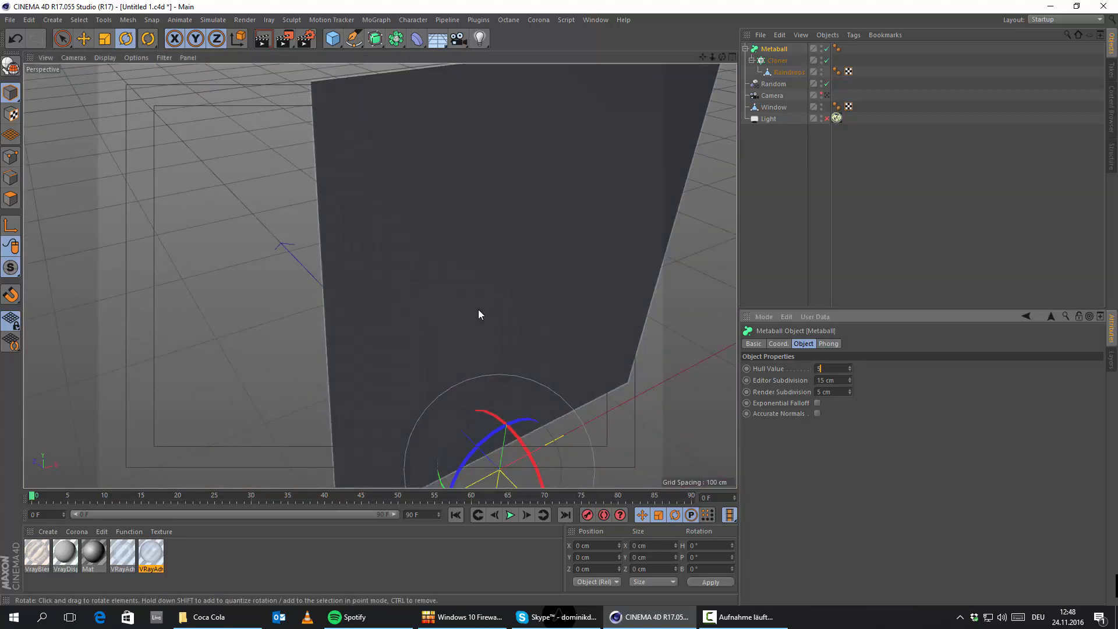
pyautogui.write('0')
pyautogui.press('Return')
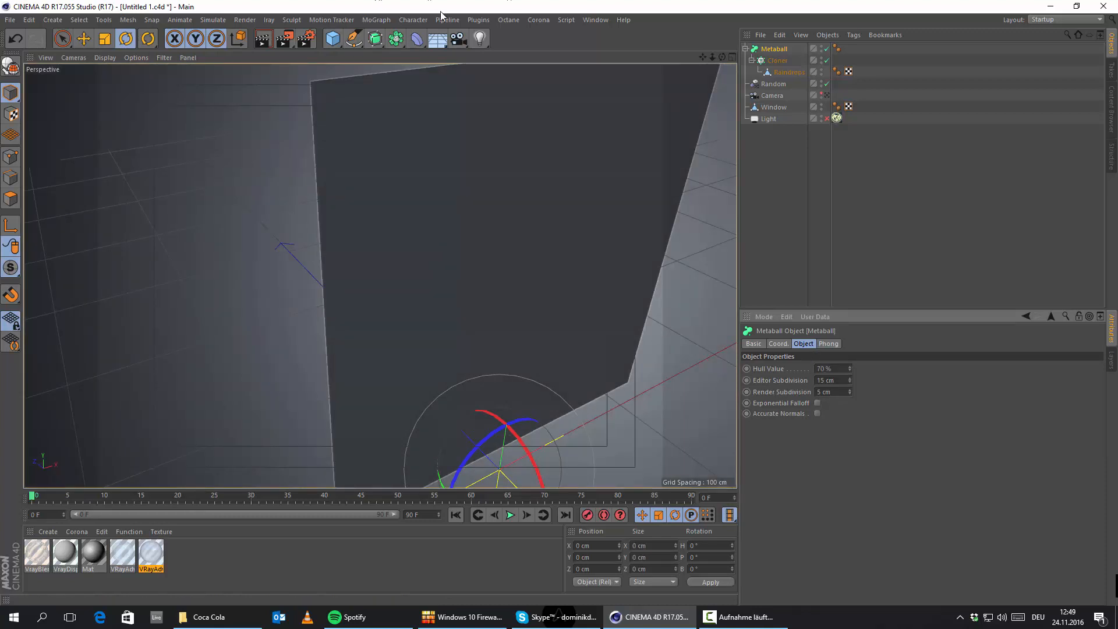
# Reopen Untitled 2.c4d from the Coca Cola folder and check its Metaball's hull and subdivision values
pyautogui.click(599, 20)
pyautogui.click(597, 4)
pyautogui.click(209, 616)
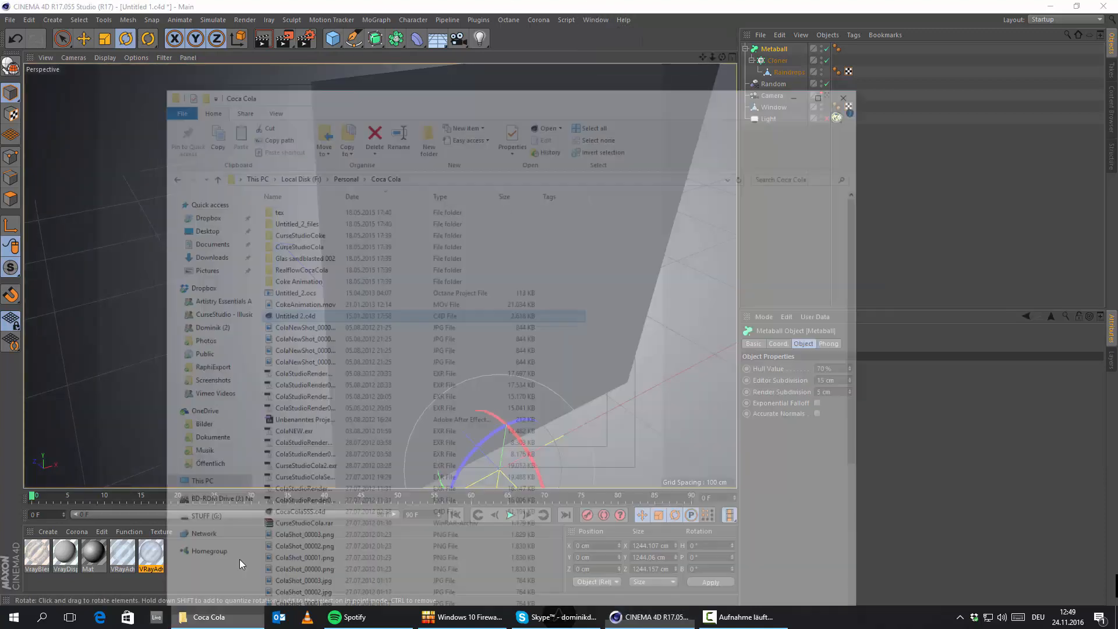
pyautogui.click(827, 9)
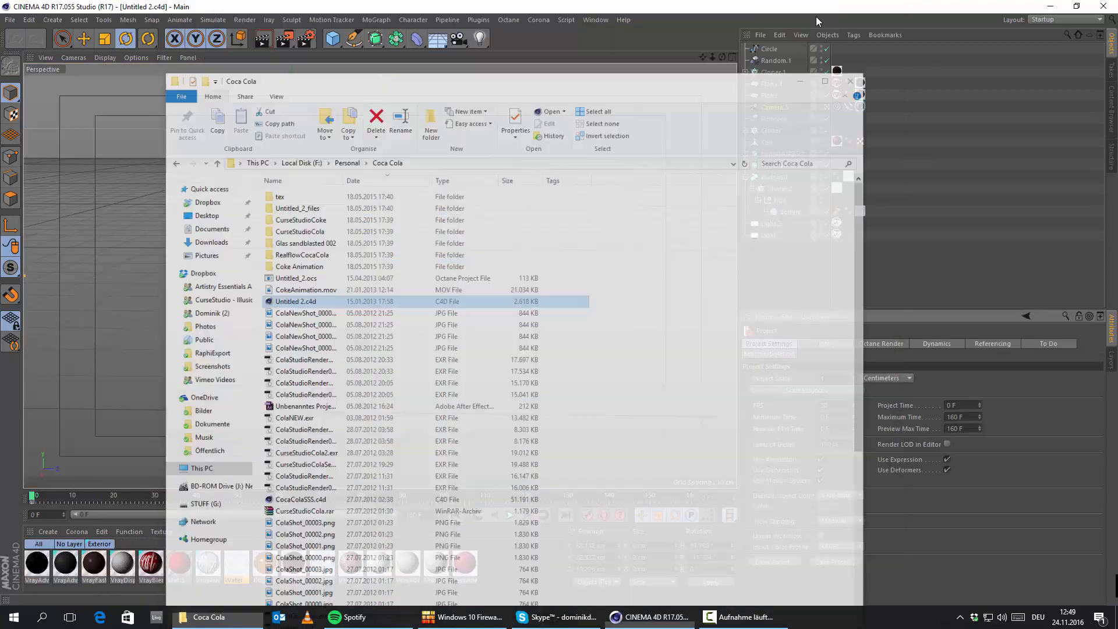
pyautogui.click(785, 189)
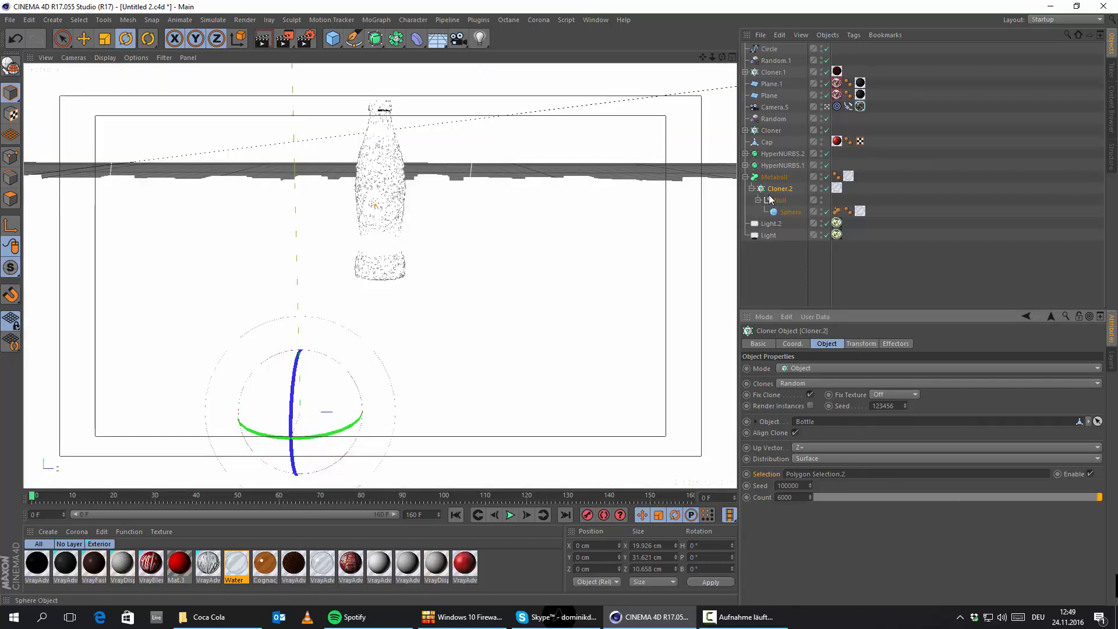
pyautogui.click(772, 178)
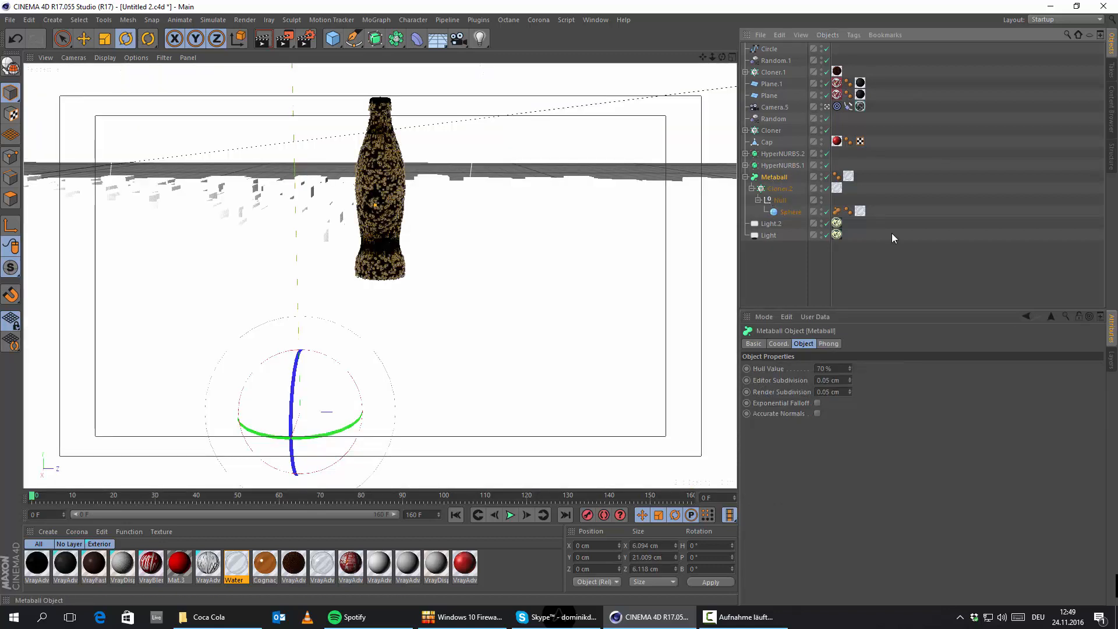
pyautogui.click(776, 381)
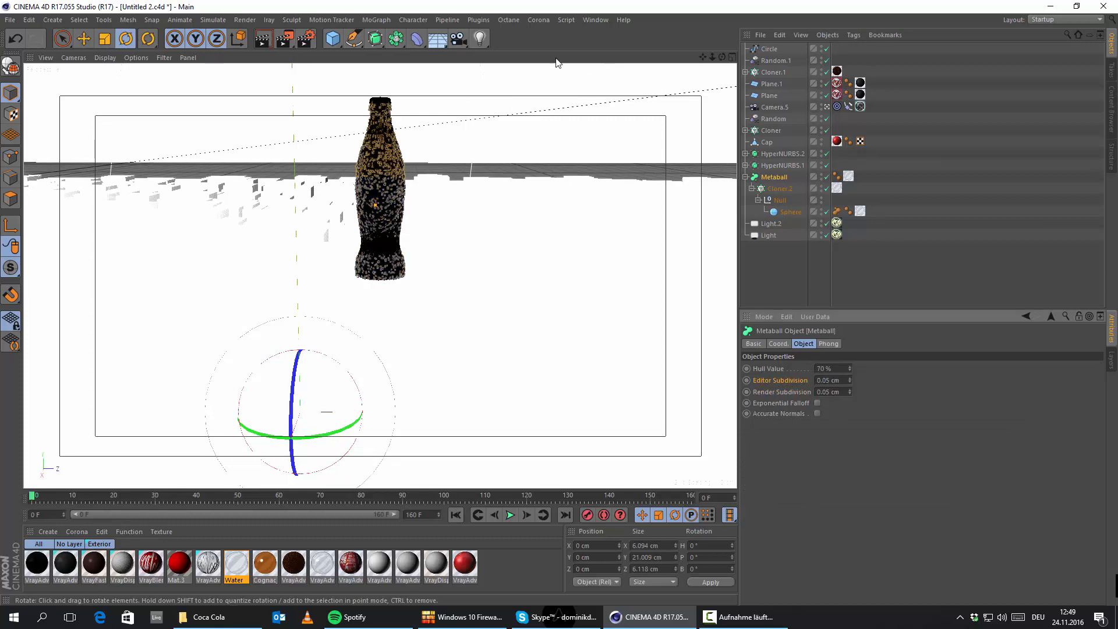
# Close the reference project Untitled 2.c4d without saving to return to the window scene
pyautogui.click(595, 20)
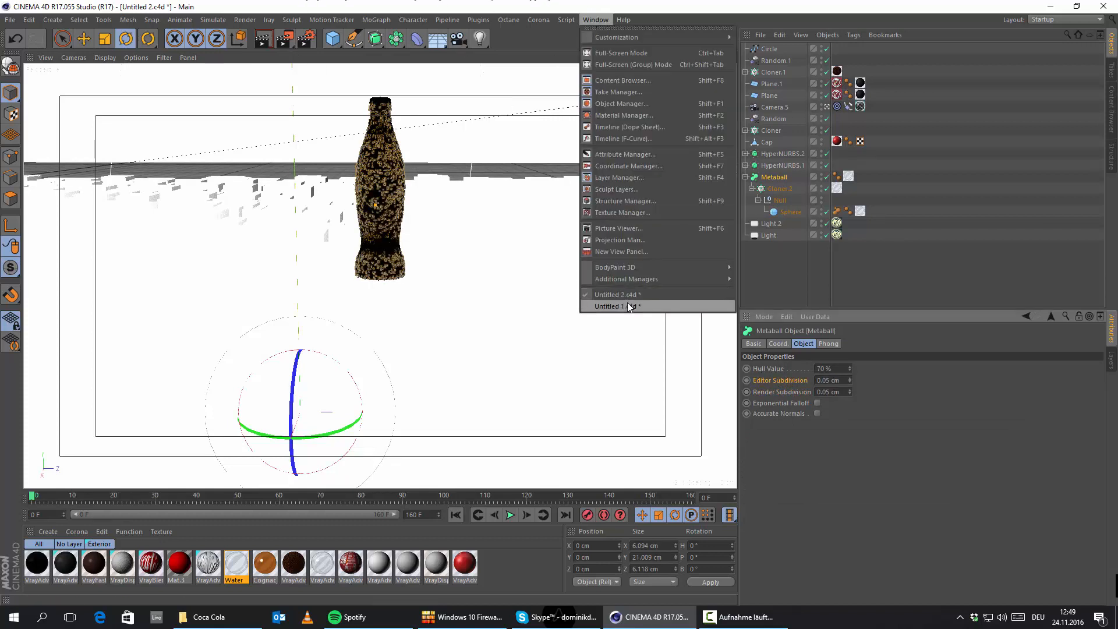
pyautogui.click(15, 6)
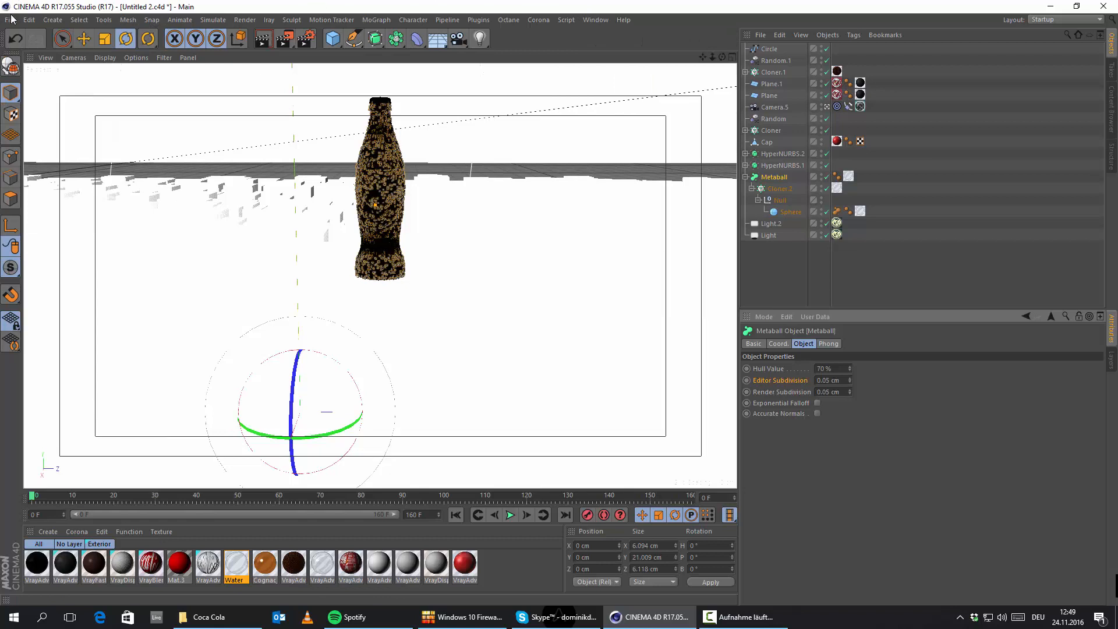
pyautogui.click(10, 20)
pyautogui.click(29, 99)
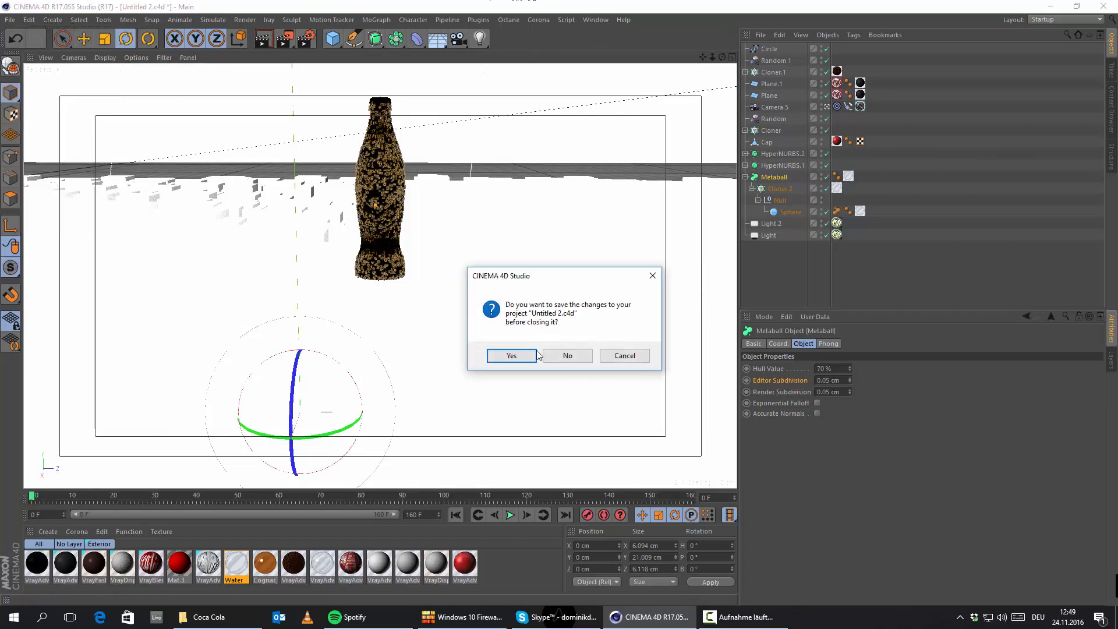
pyautogui.click(568, 355)
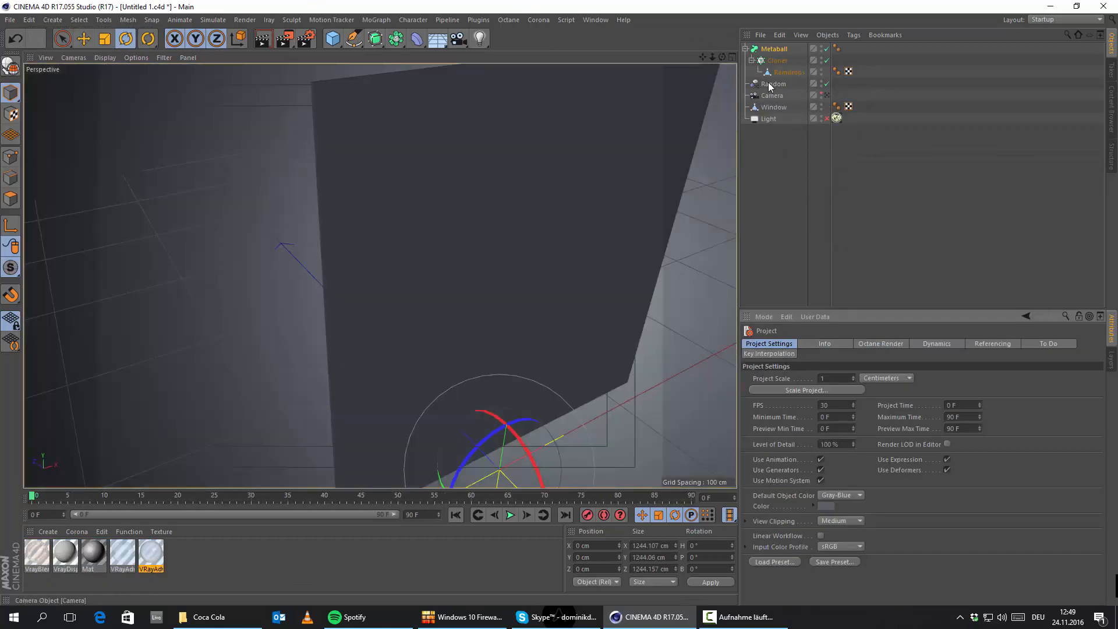
# Set the Metaball's editor subdivision and render subdivision to 1 cm
pyautogui.click(776, 51)
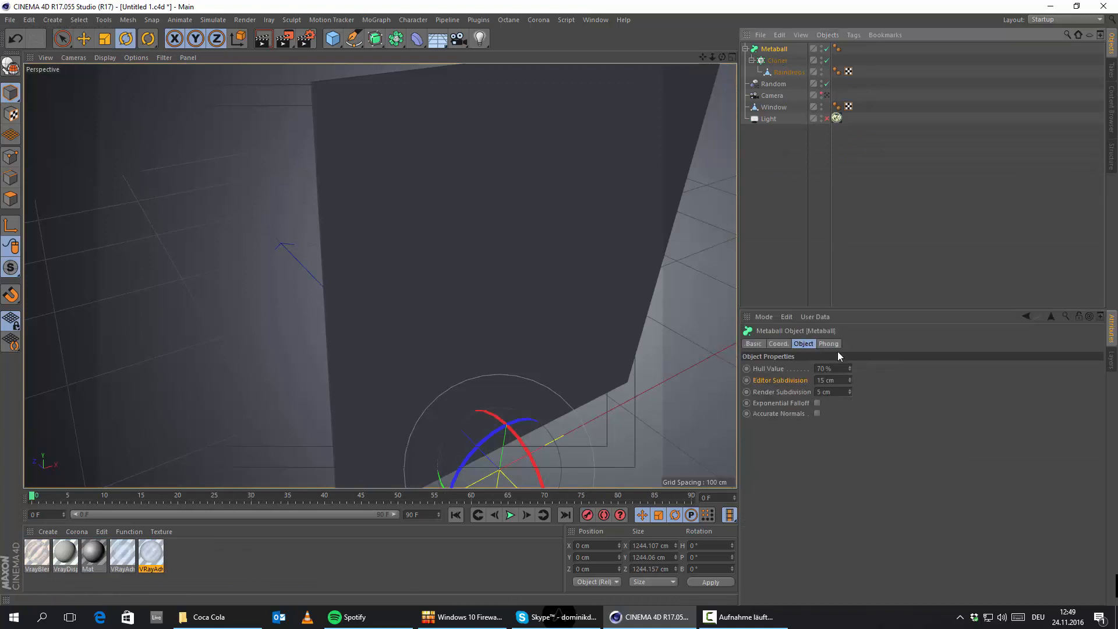
pyautogui.click(828, 379)
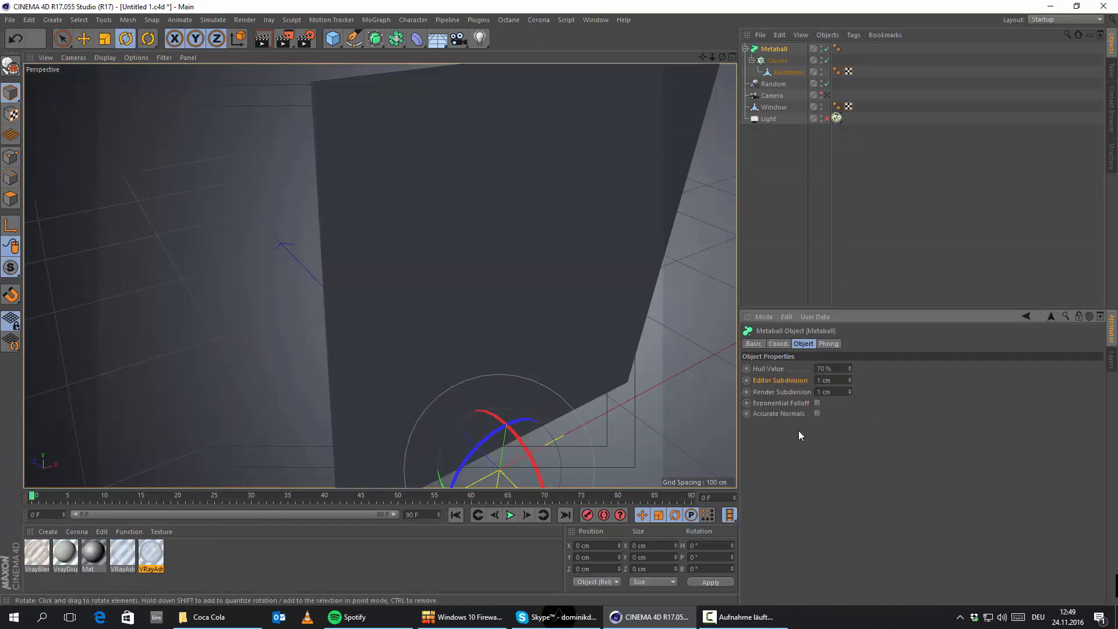
pyautogui.click(558, 250)
# Reduce the Cloner's count to 20 and look at the scene from another angle
pyautogui.click(776, 61)
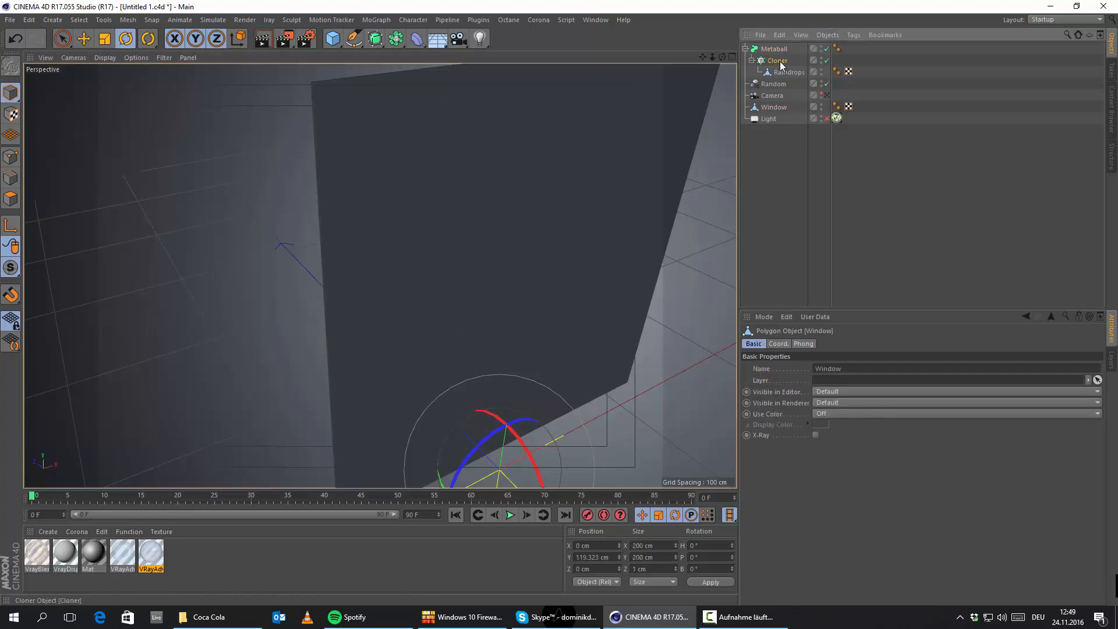
pyautogui.click(793, 496)
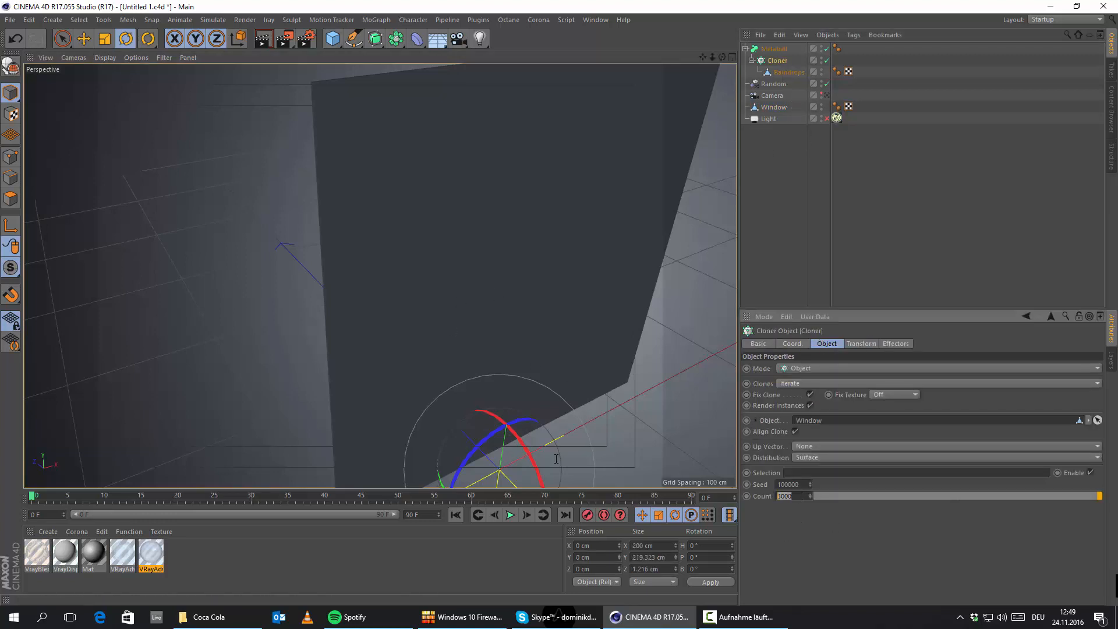
pyautogui.write('20')
pyautogui.press('Return')
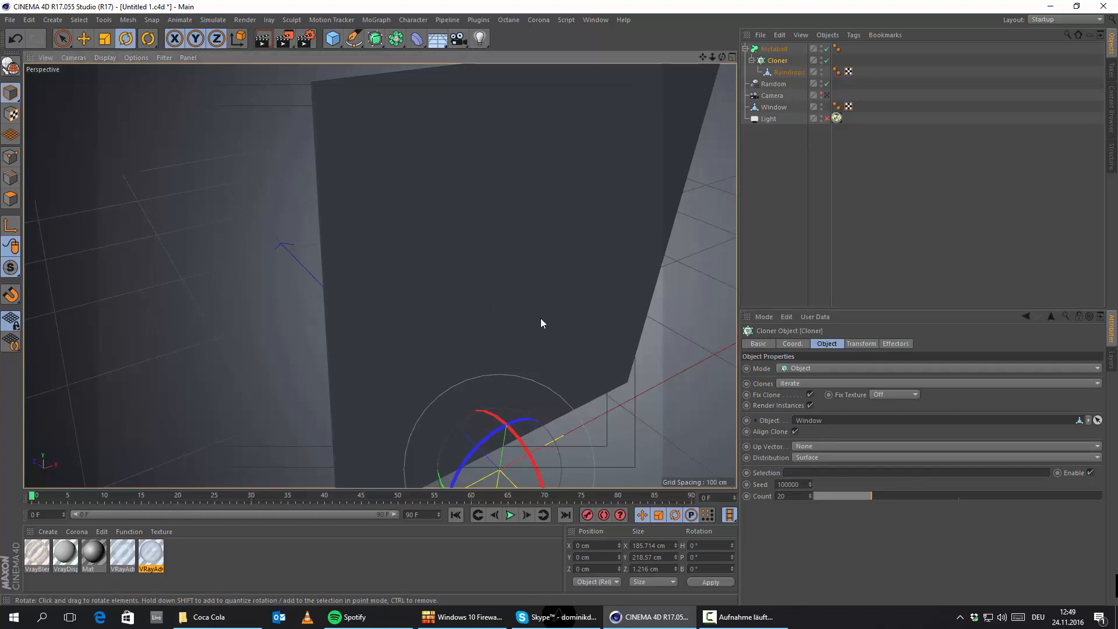
pyautogui.keyDown('alt'); pyautogui.moveTo(443, 309); pyautogui.dragTo(711, 101); pyautogui.keyUp('alt')
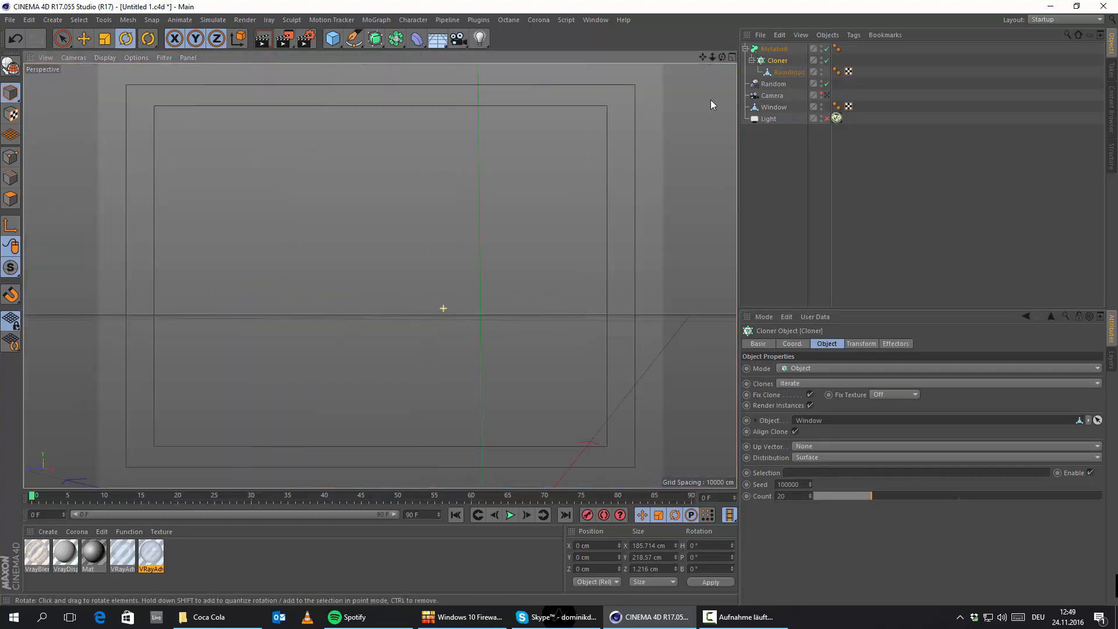
pyautogui.click(786, 71)
pyautogui.click(777, 62)
pyautogui.click(786, 71)
pyautogui.click(776, 60)
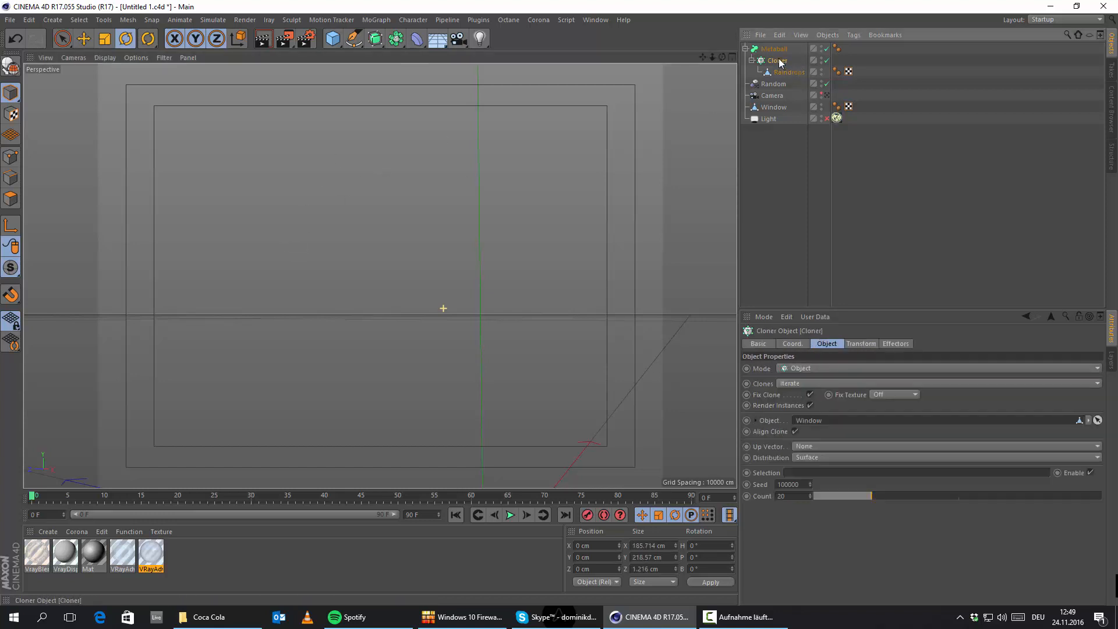
# Create a null object, place it inside the Cloner and make Raindrops its child
pyautogui.click(53, 19)
pyautogui.moveTo(48, 41)
pyautogui.click(119, 42)
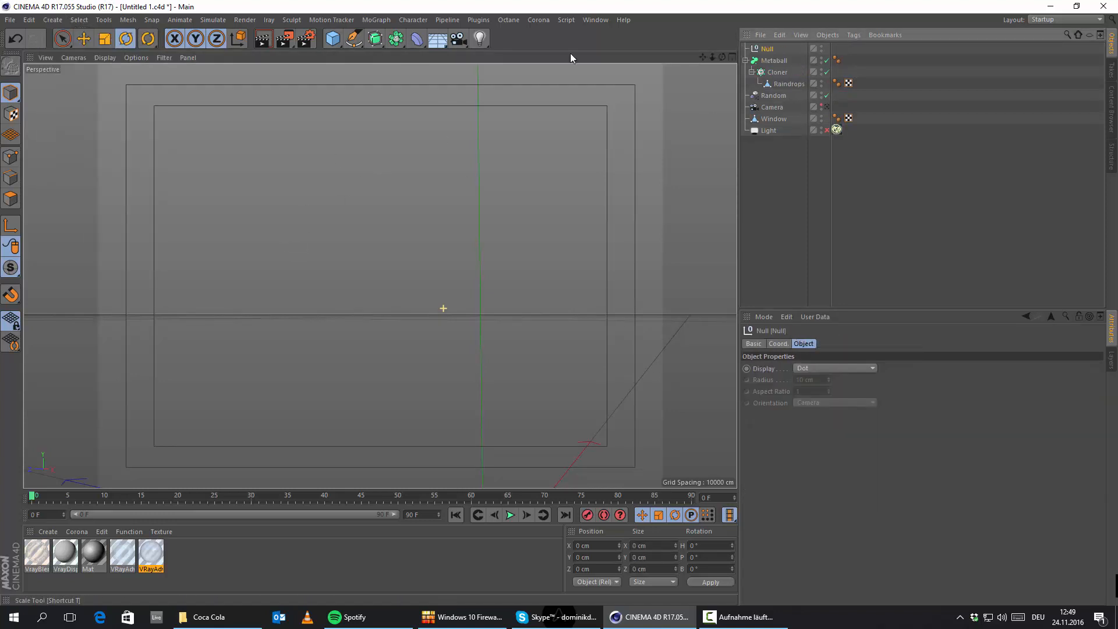
pyautogui.moveTo(781, 73); pyautogui.dragTo(779, 74)
pyautogui.click(778, 73)
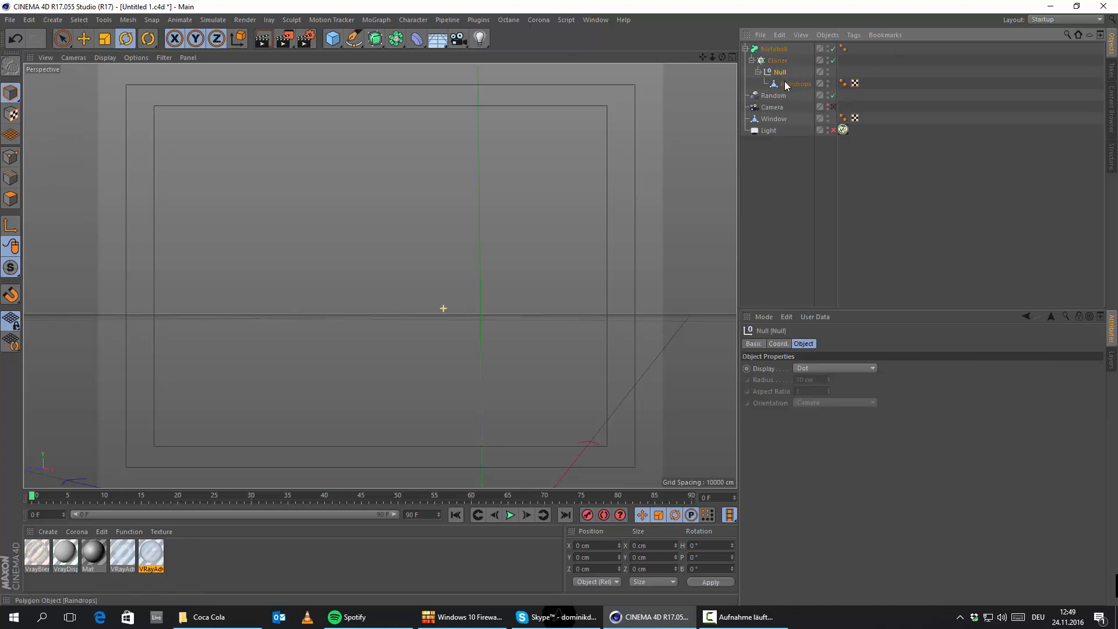
pyautogui.click(784, 82)
pyautogui.click(778, 74)
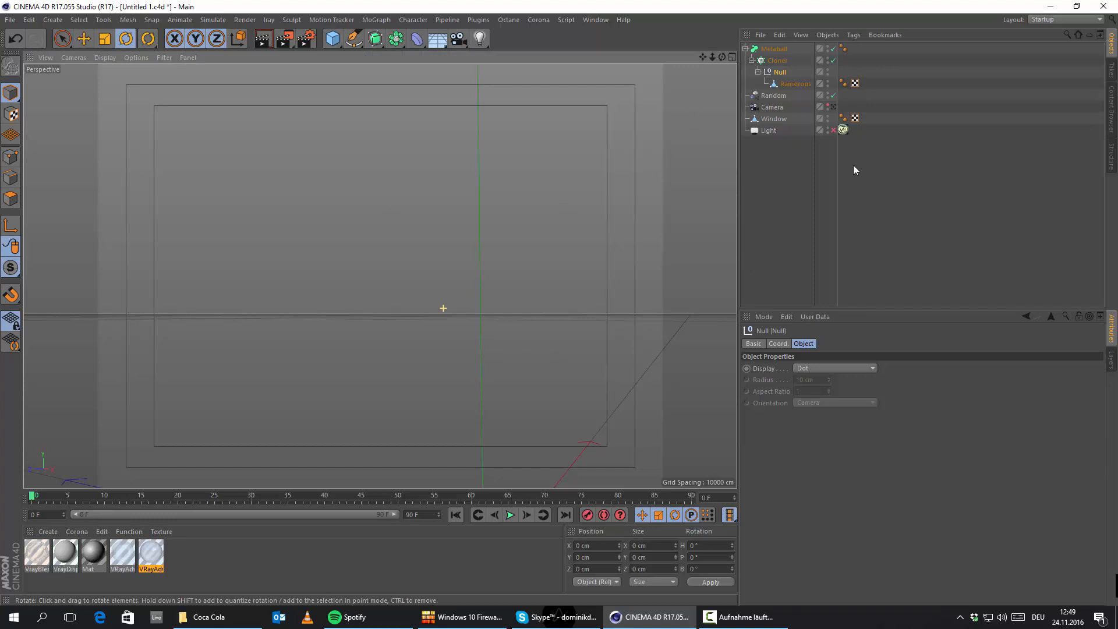
pyautogui.click(782, 175)
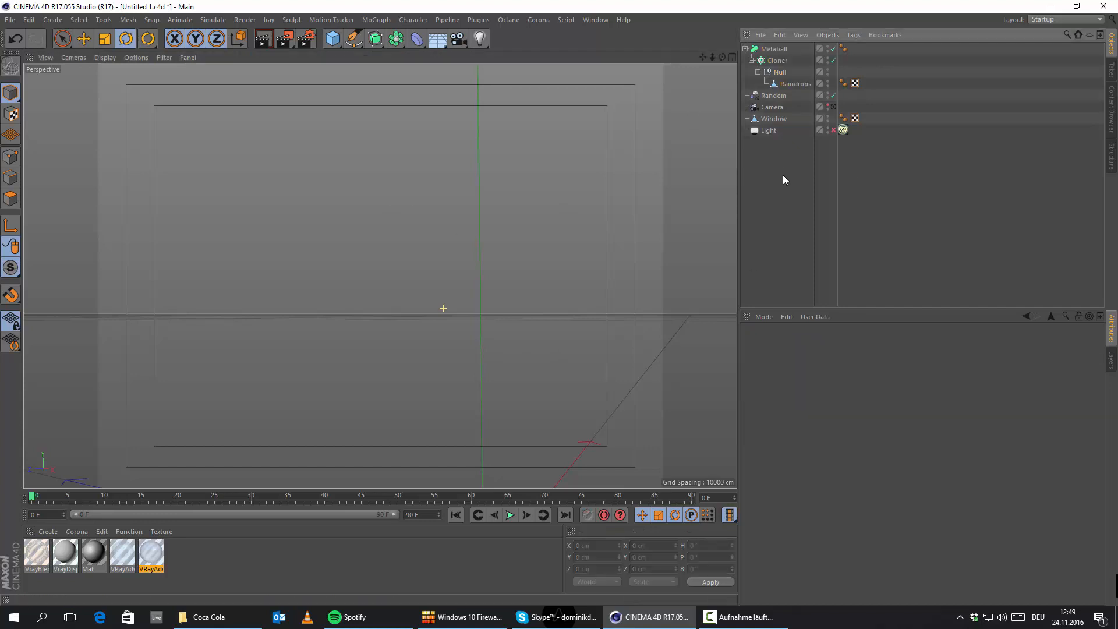
pyautogui.click(776, 50)
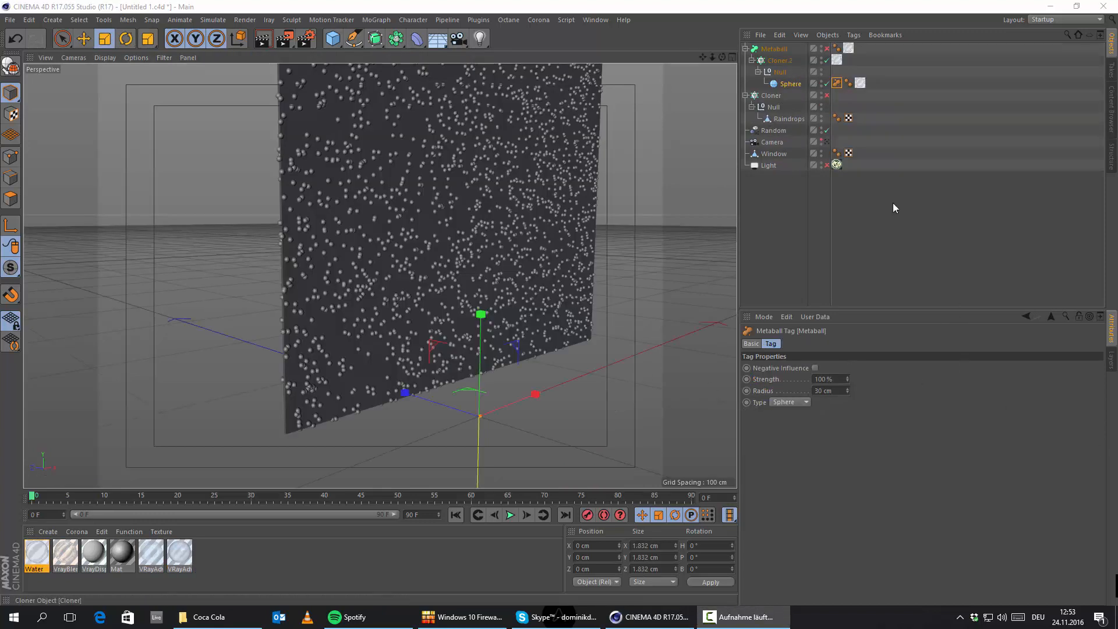
# Add a Metaball tag to the Raindrops object, matching the one on the Sphere
pyautogui.click(837, 83)
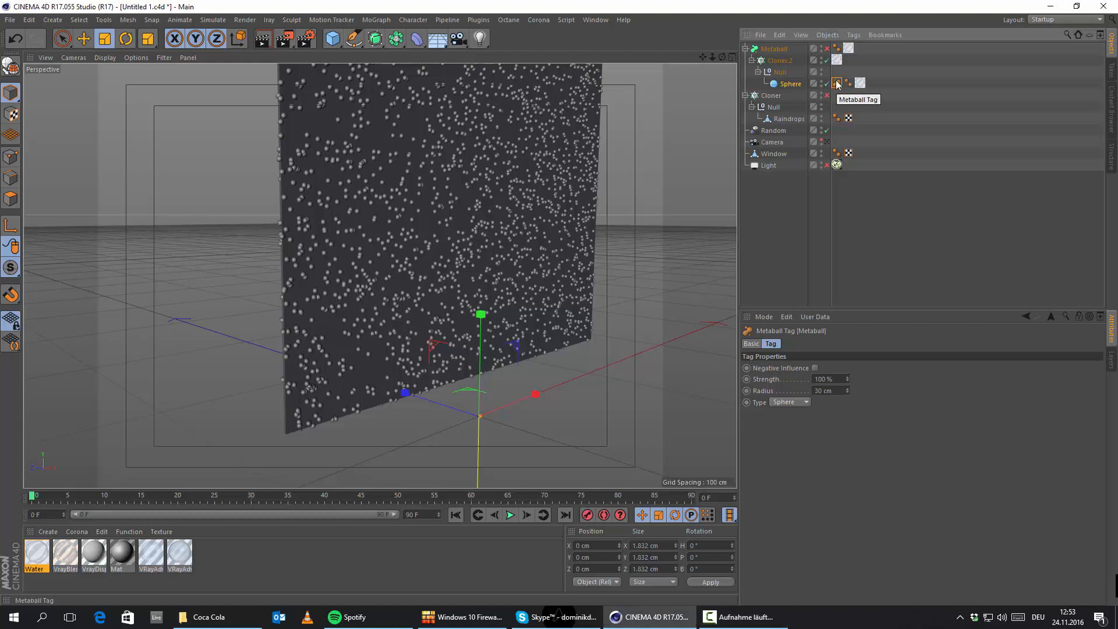
pyautogui.scroll(3, 382, 260)
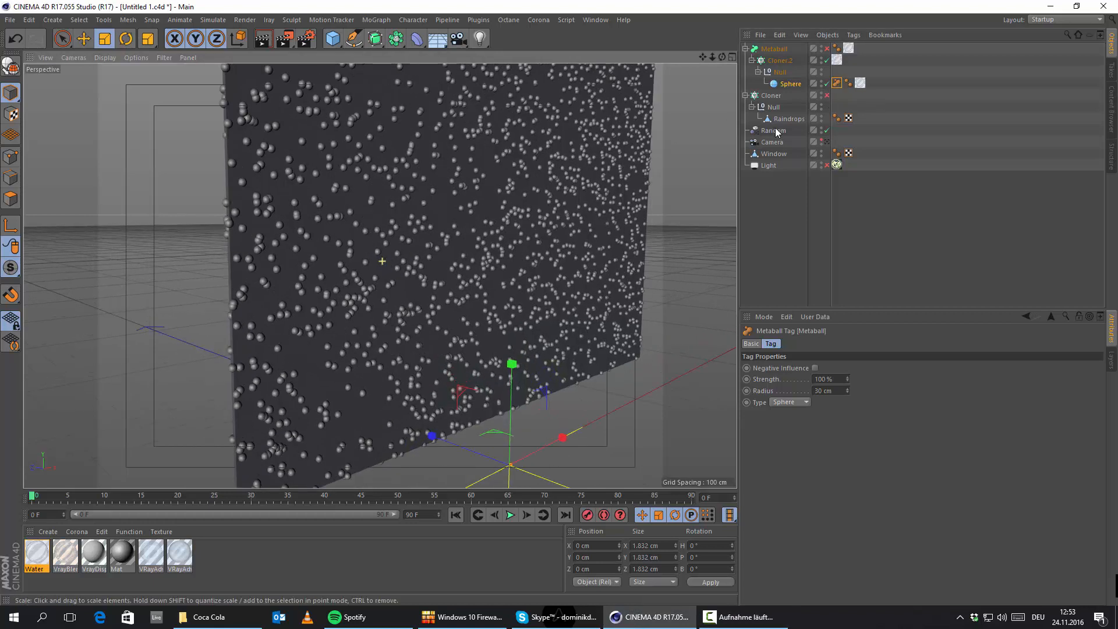
pyautogui.click(788, 119)
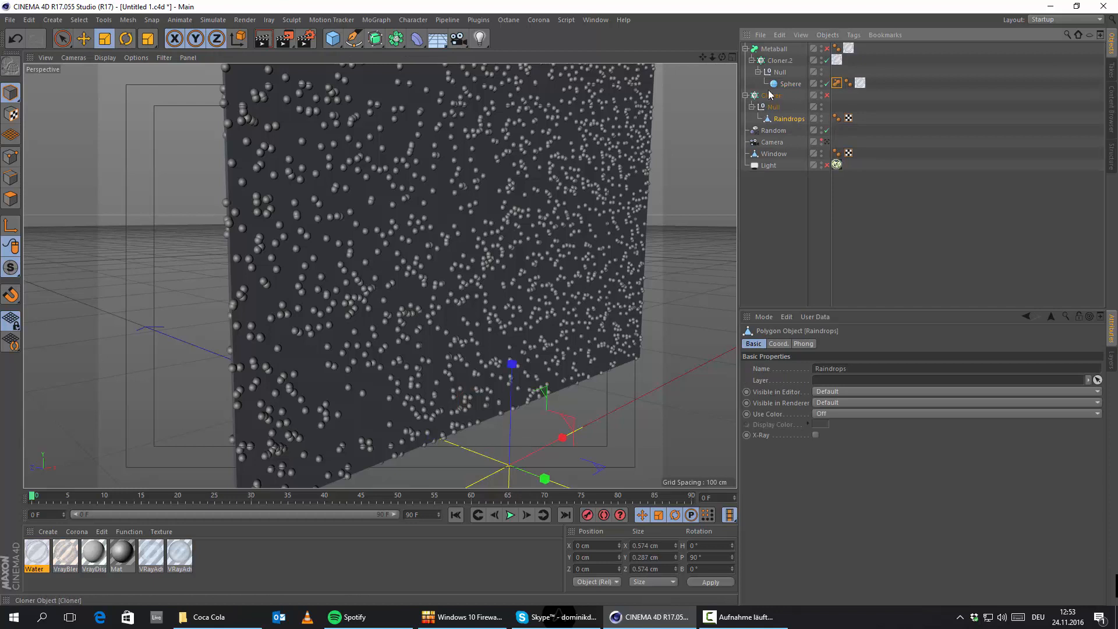
pyautogui.rightClick(788, 118)
pyautogui.moveTo(847, 117)
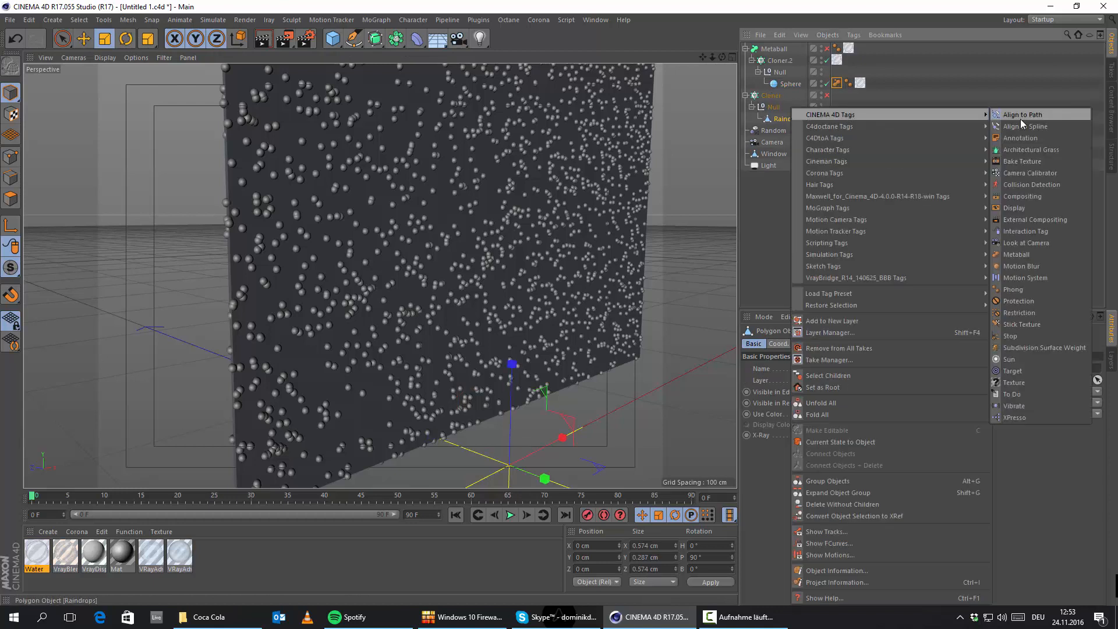
pyautogui.click(1020, 251)
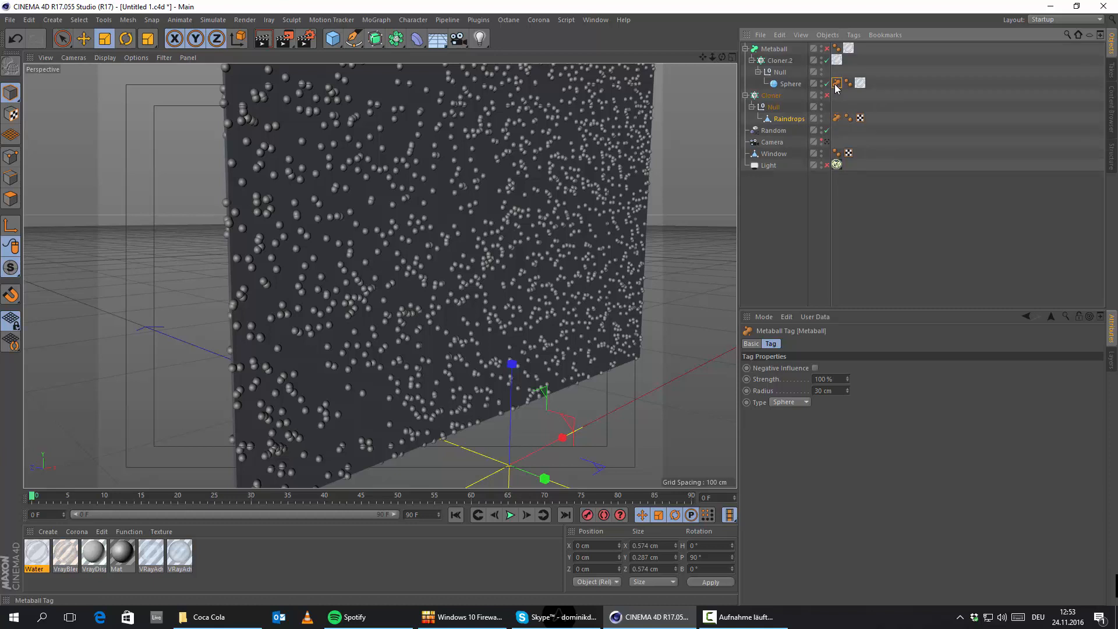
# Compare the Metaball tags of Raindrops and Sphere and set the Raindrops tag's radius to 30 cm
pyautogui.click(837, 118)
pyautogui.click(836, 83)
pyautogui.click(837, 118)
pyautogui.click(839, 392)
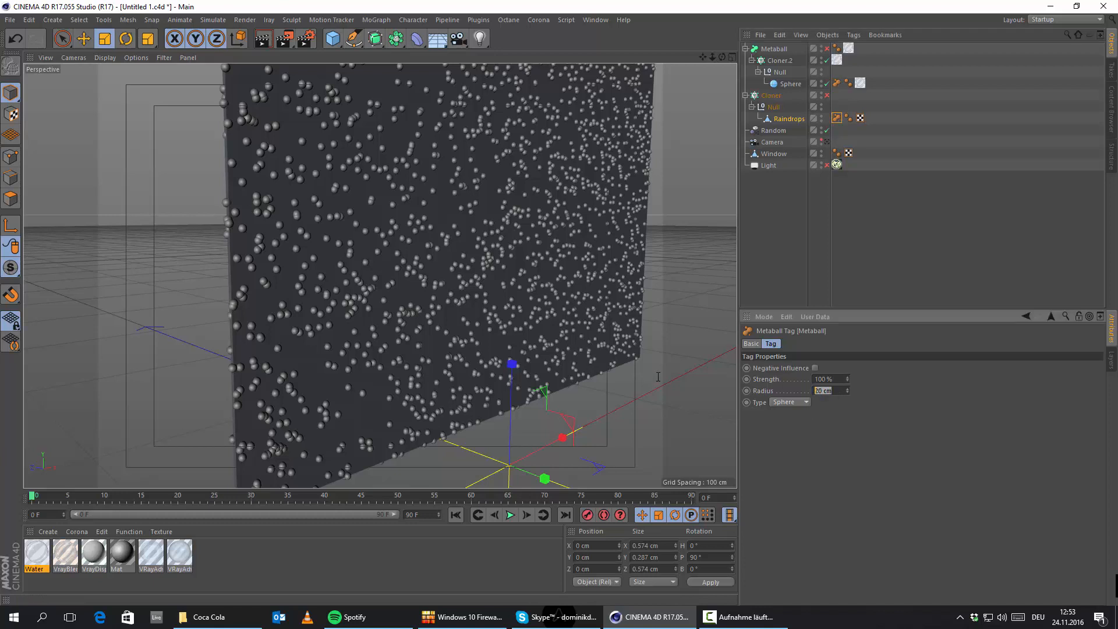
pyautogui.write('30')
pyautogui.press('Return')
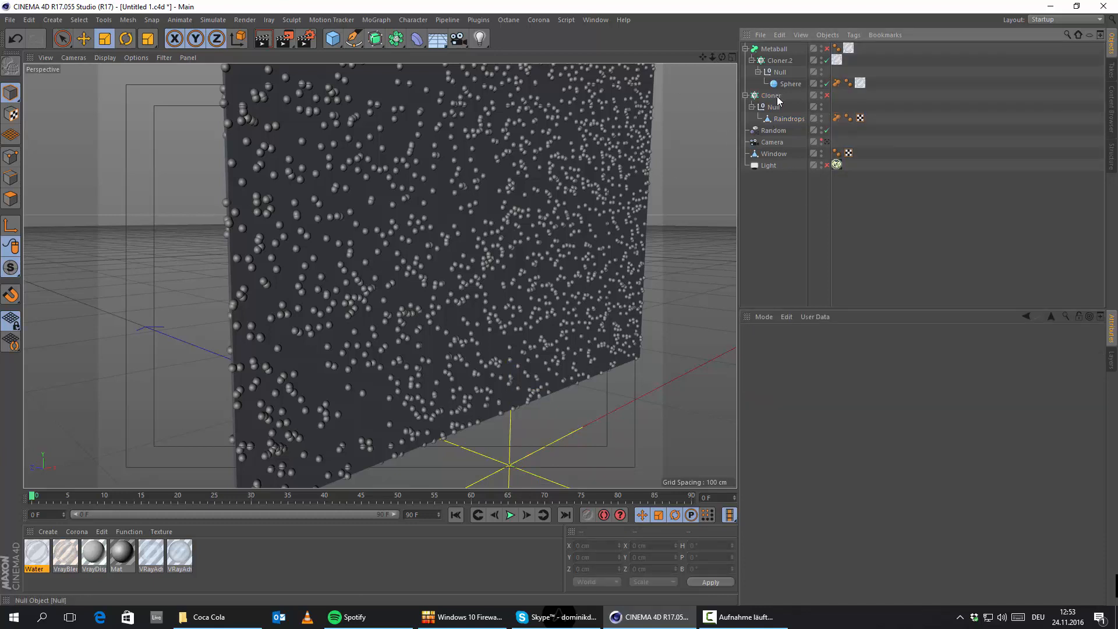
# Disable Cloner.2 and its Sphere, and enable the Cloner that contains Raindrops
pyautogui.click(771, 95)
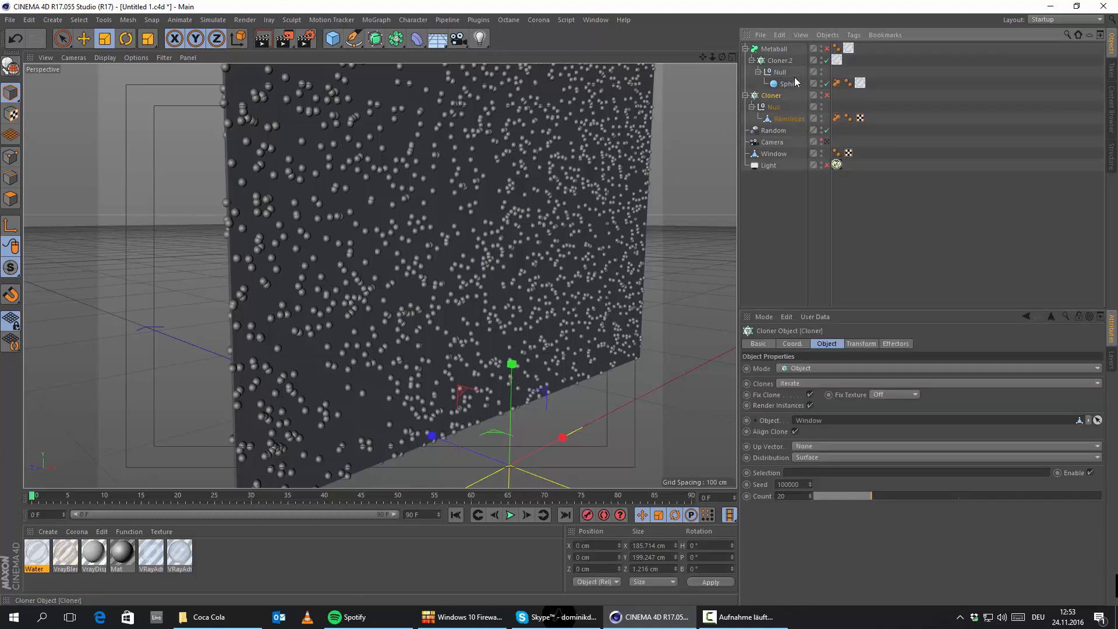
pyautogui.click(828, 60)
pyautogui.click(827, 83)
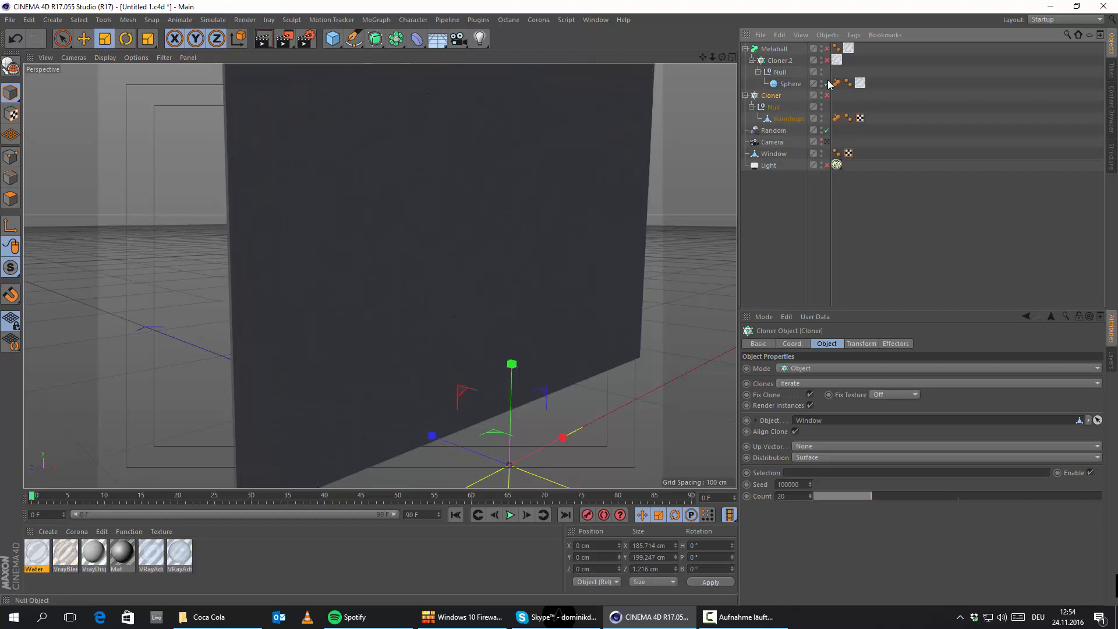
pyautogui.click(826, 95)
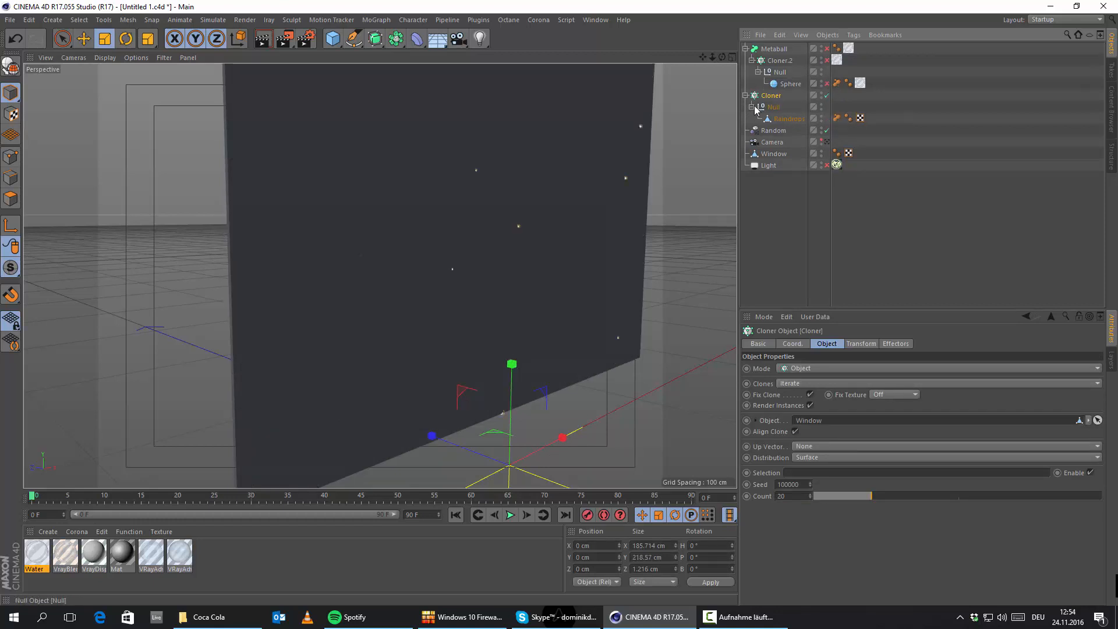
# Set the Raindrops Cloner's count to 6000 and look at the drops on the window up close
pyautogui.doubleClick(793, 496)
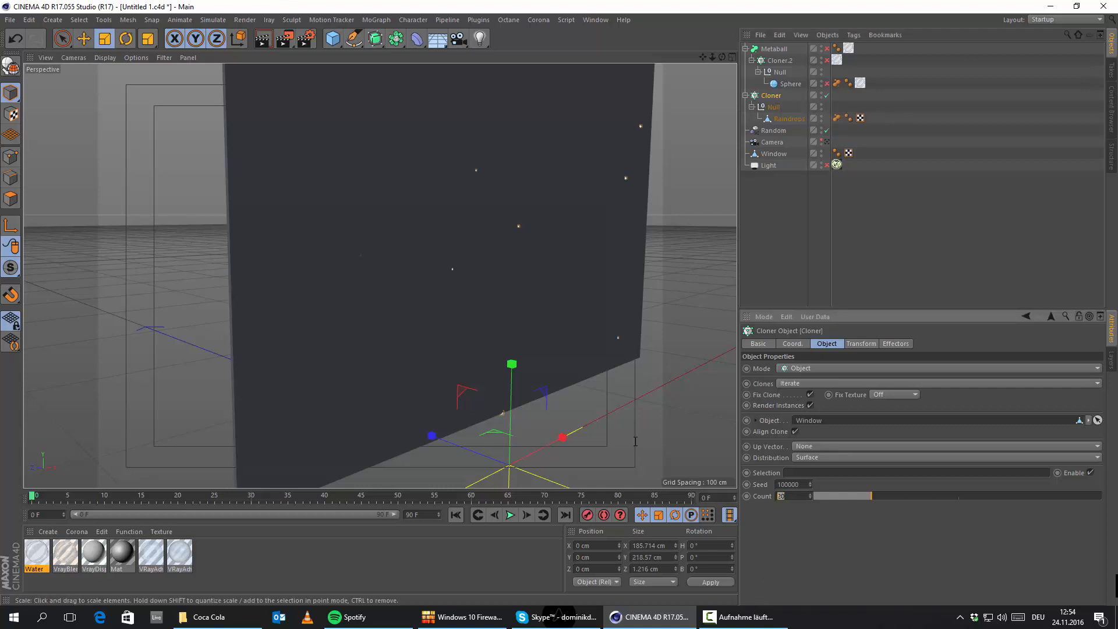
pyautogui.write('6000')
pyautogui.press('Return')
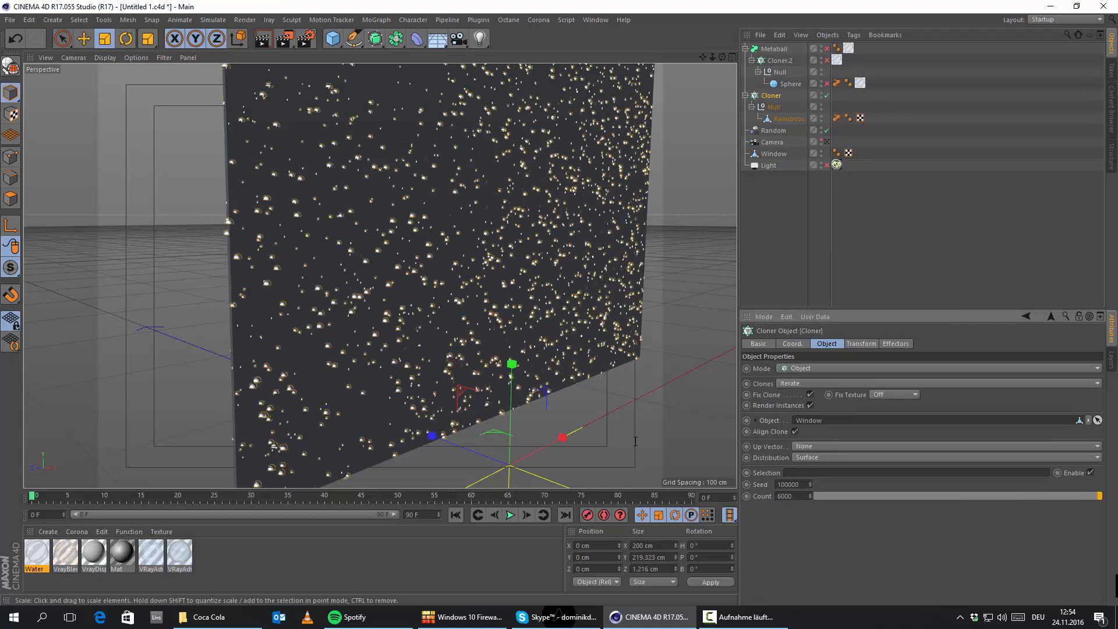
pyautogui.keyDown('alt'); pyautogui.moveTo(459, 264); pyautogui.dragTo(389, 269); pyautogui.keyUp('alt')
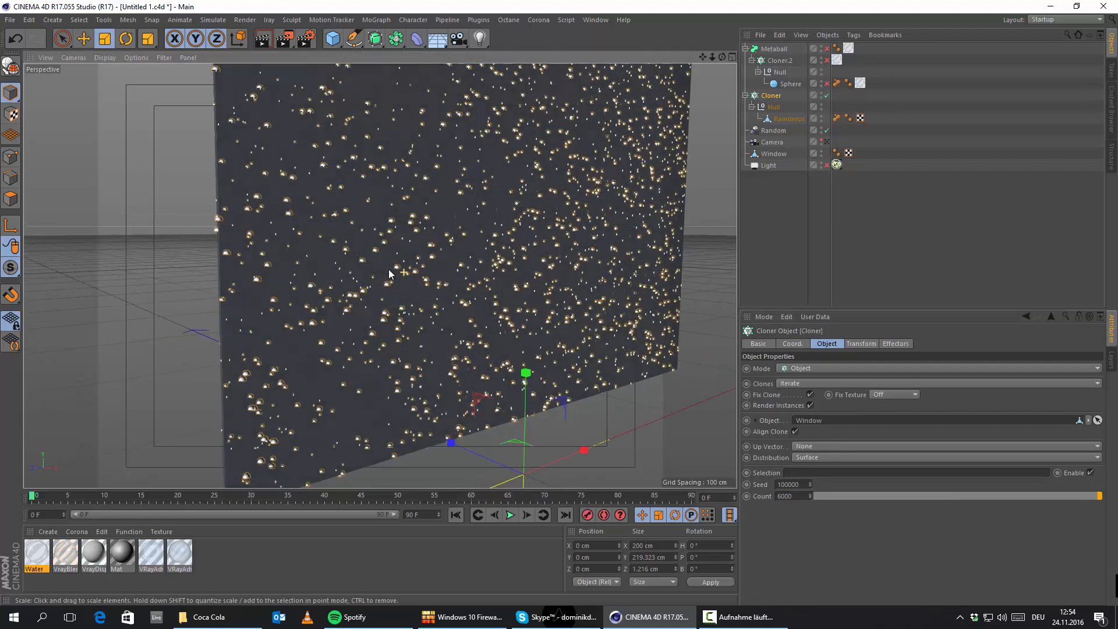
pyautogui.scroll(2, 507, 197)
pyautogui.scroll(6, 503, 208)
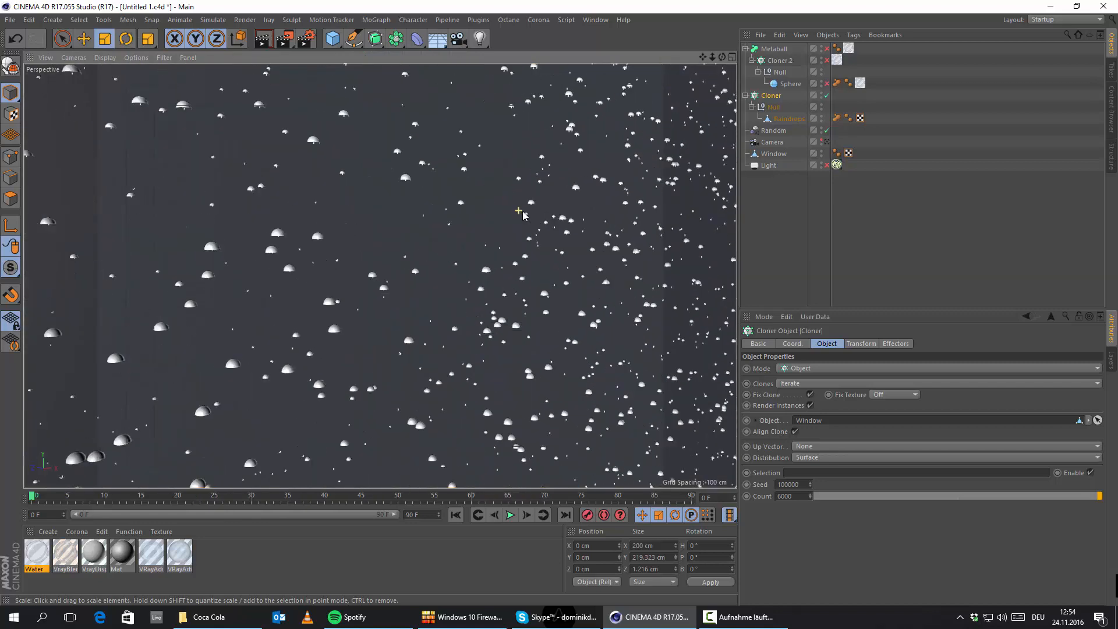
# Set the Cloner's transform pitch rotation (R.P) to -180° to turn the half-sphere drops on the window
pyautogui.click(773, 107)
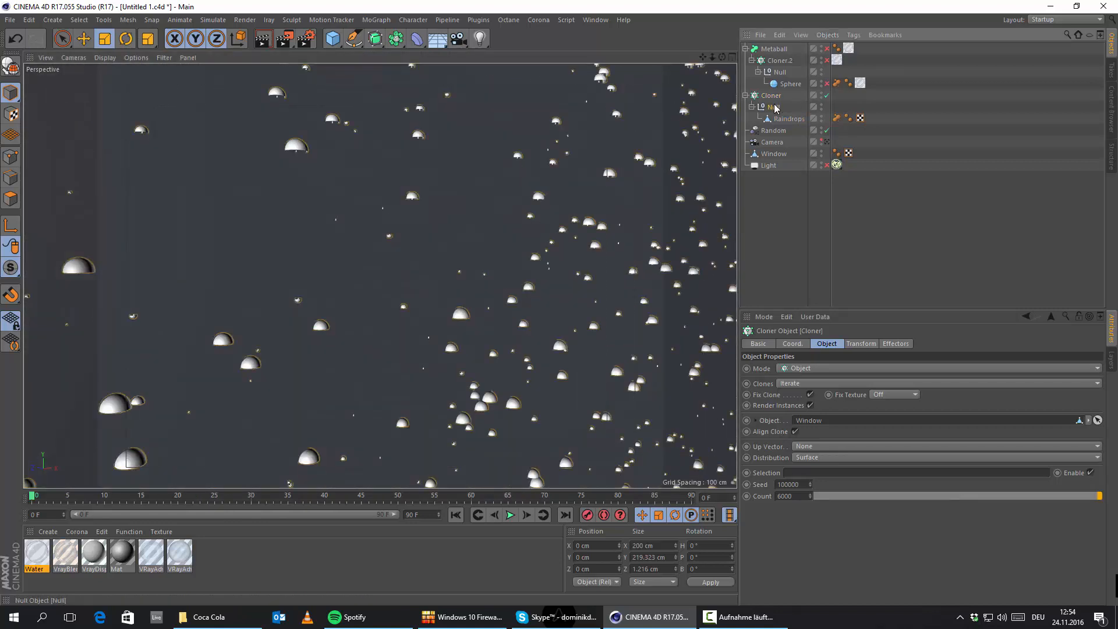
pyautogui.click(788, 118)
pyautogui.click(771, 96)
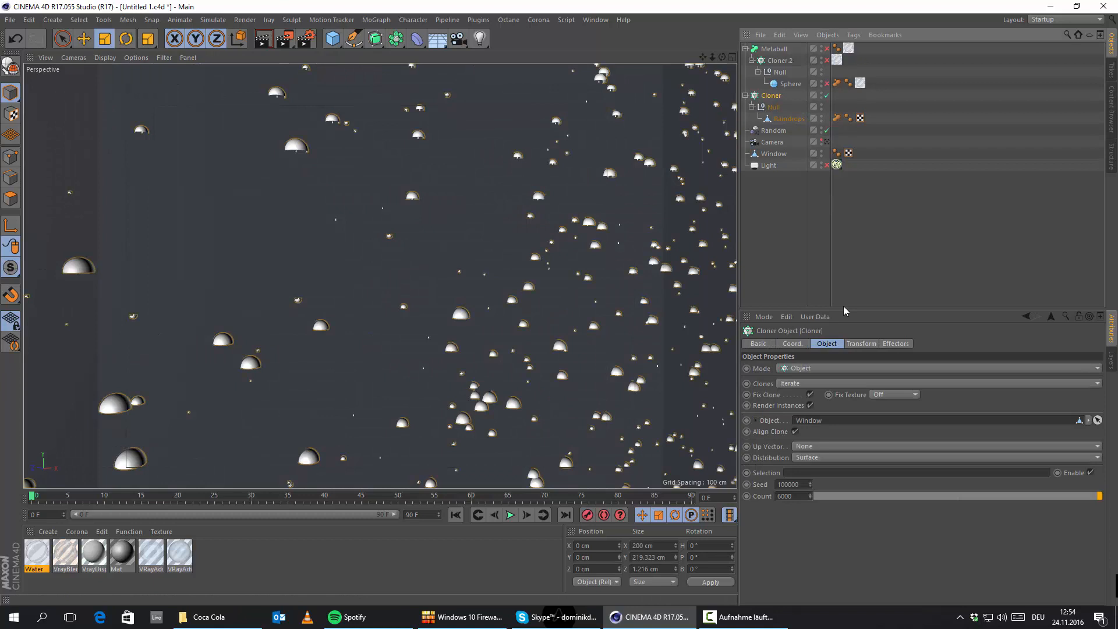
pyautogui.click(826, 343)
pyautogui.keyDown('shift'); pyautogui.click(850, 344); pyautogui.keyUp('shift')
pyautogui.click(865, 344)
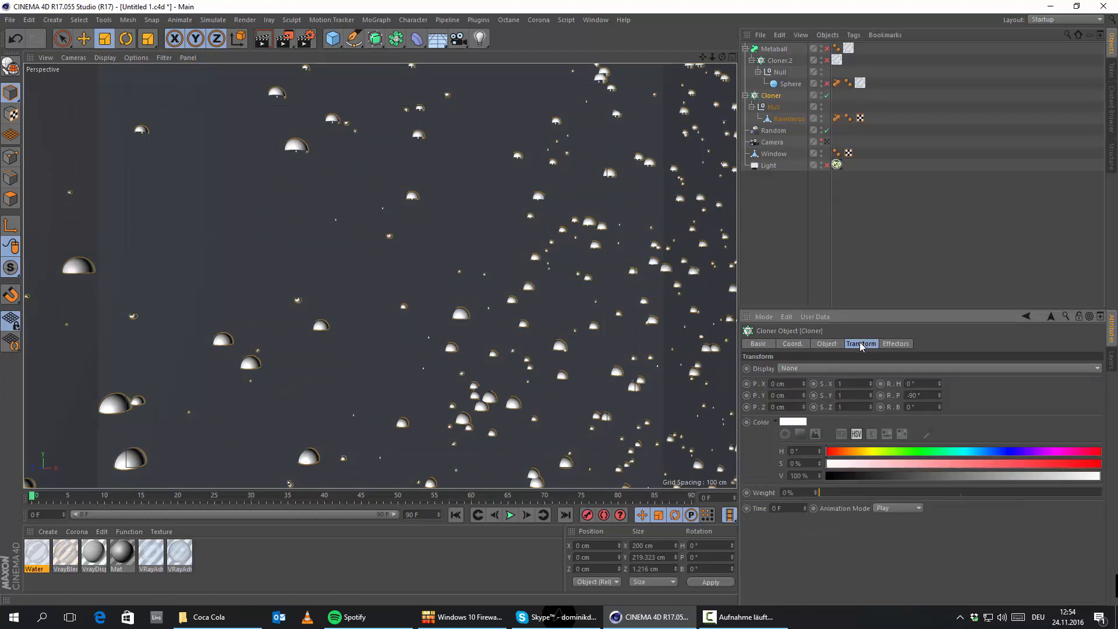
pyautogui.moveTo(939, 401)
pyautogui.mouseDown()
pyautogui.moveTo(939, 434)
pyautogui.moveTo(939, 415)
pyautogui.mouseUp()
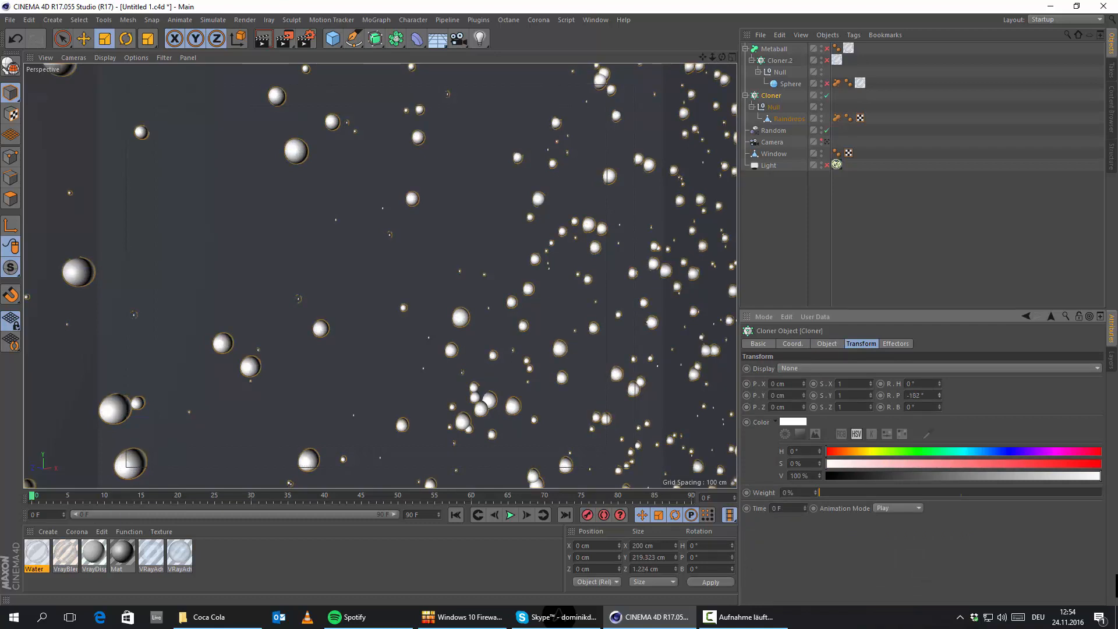
pyautogui.click(940, 395)
# Store the selected large face of the Window object as a polygon selection
pyautogui.keyDown('alt'); pyautogui.moveTo(370, 338); pyautogui.dragTo(421, 319); pyautogui.keyUp('alt')
pyautogui.click(11, 198)
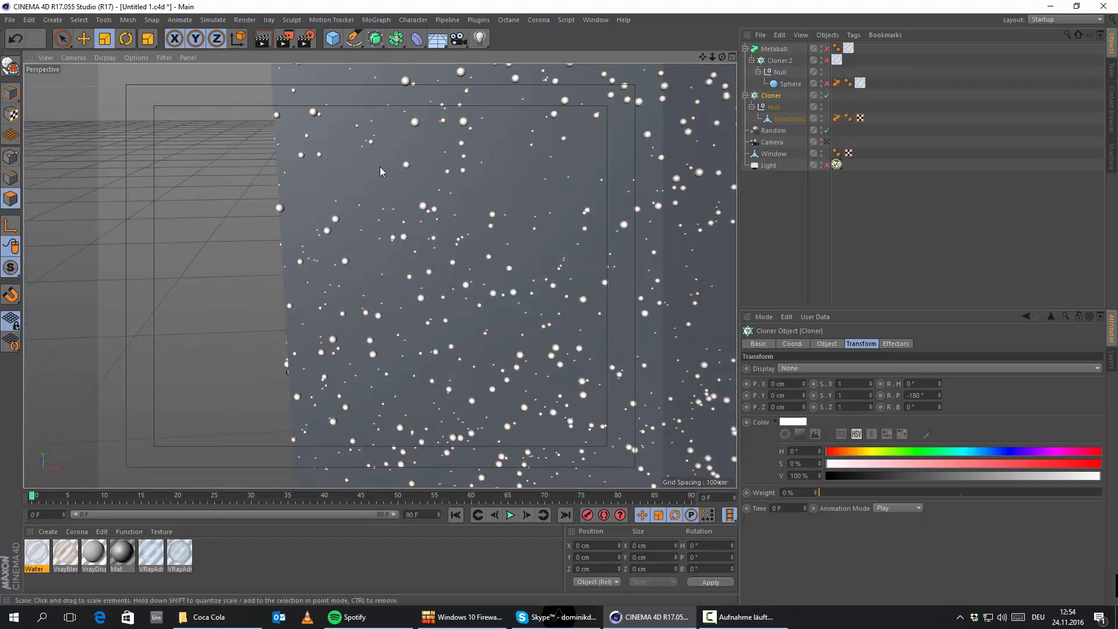
pyautogui.click(774, 120)
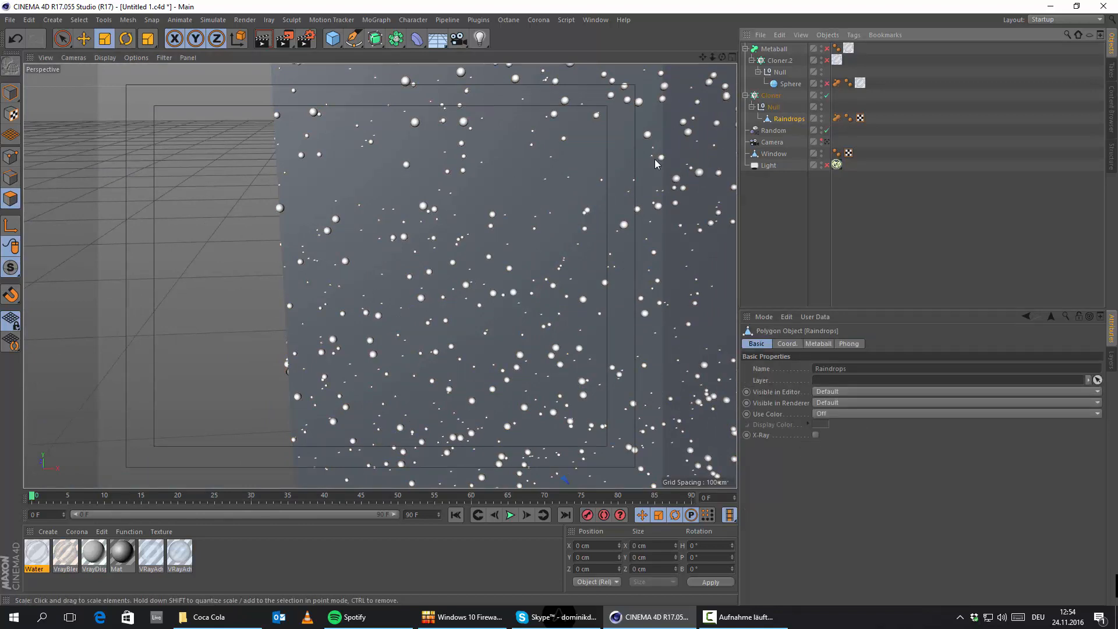
pyautogui.click(779, 157)
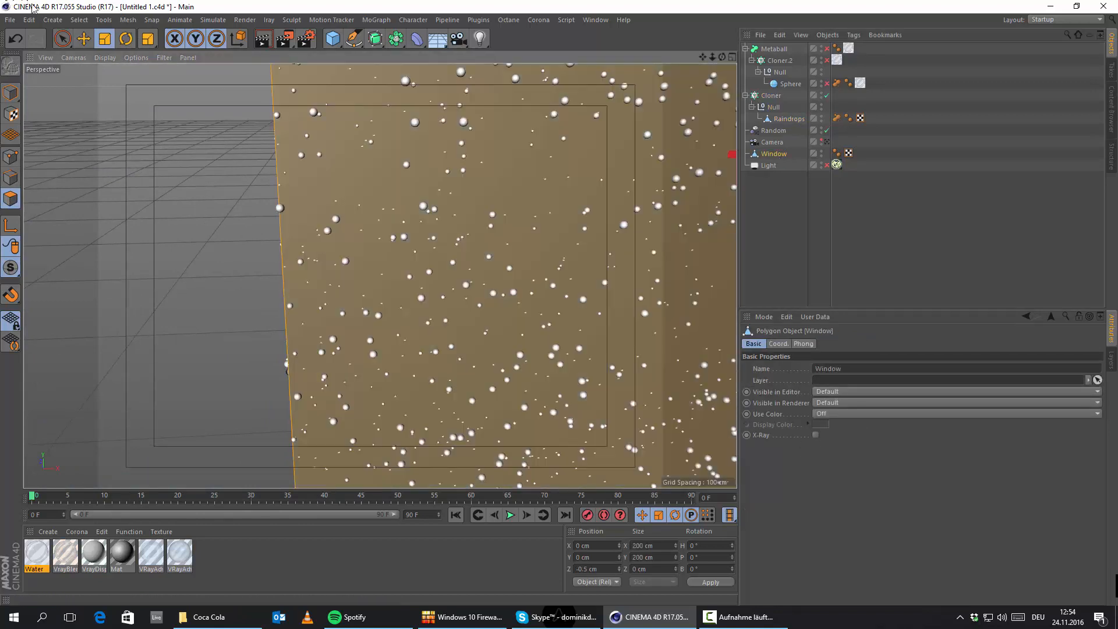
pyautogui.keyDown('alt'); pyautogui.moveTo(389, 229); pyautogui.dragTo(499, 236); pyautogui.keyUp('alt')
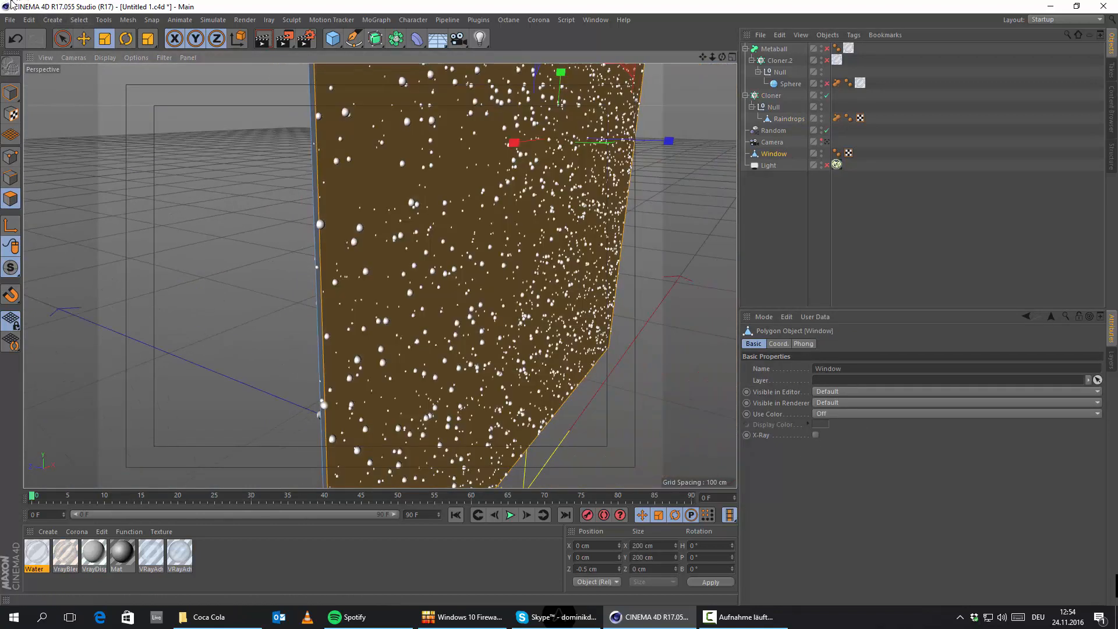
pyautogui.click(80, 20)
pyautogui.click(105, 315)
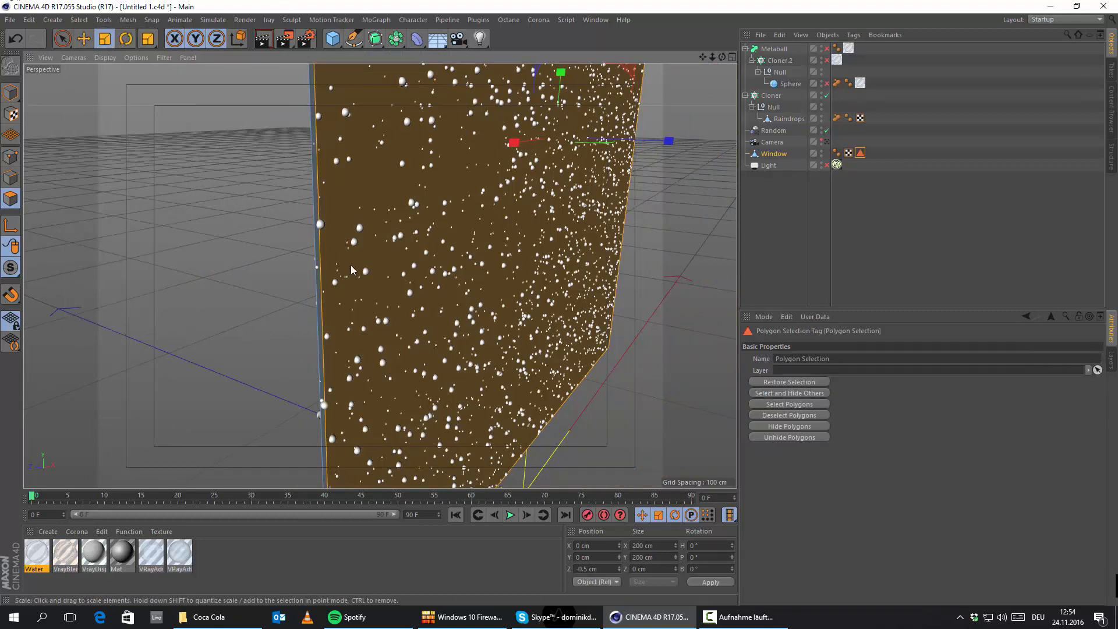
# Restrict the Cloner's surface distribution to the Window's Polygon Selection and check the drops from several angles
pyautogui.click(785, 230)
pyautogui.click(771, 95)
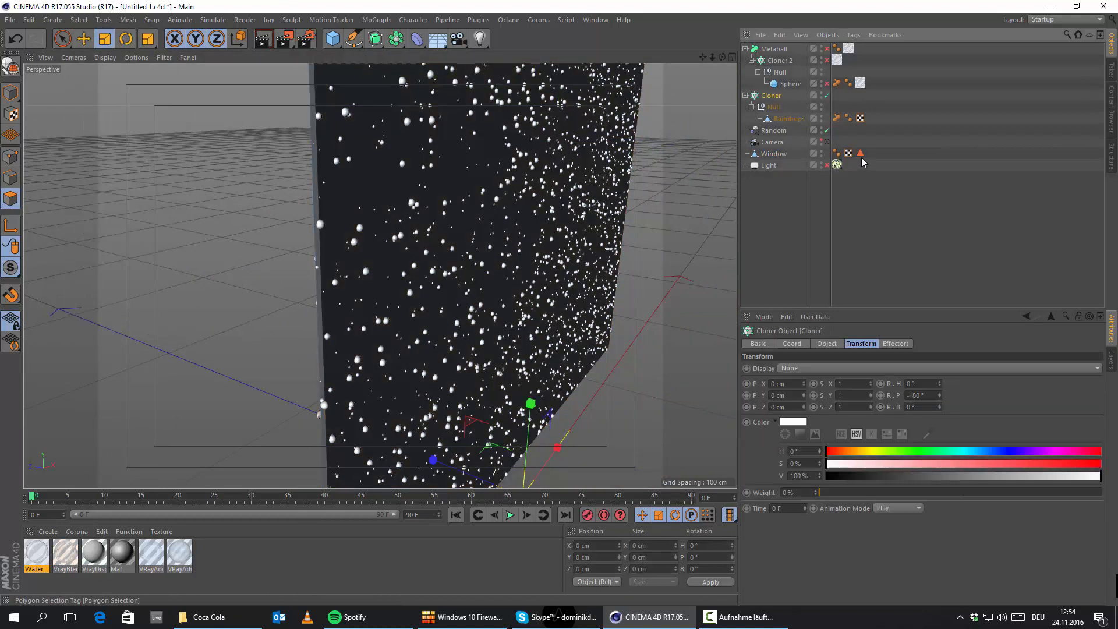
pyautogui.moveTo(860, 153); pyautogui.dragTo(835, 472)
pyautogui.click(826, 343)
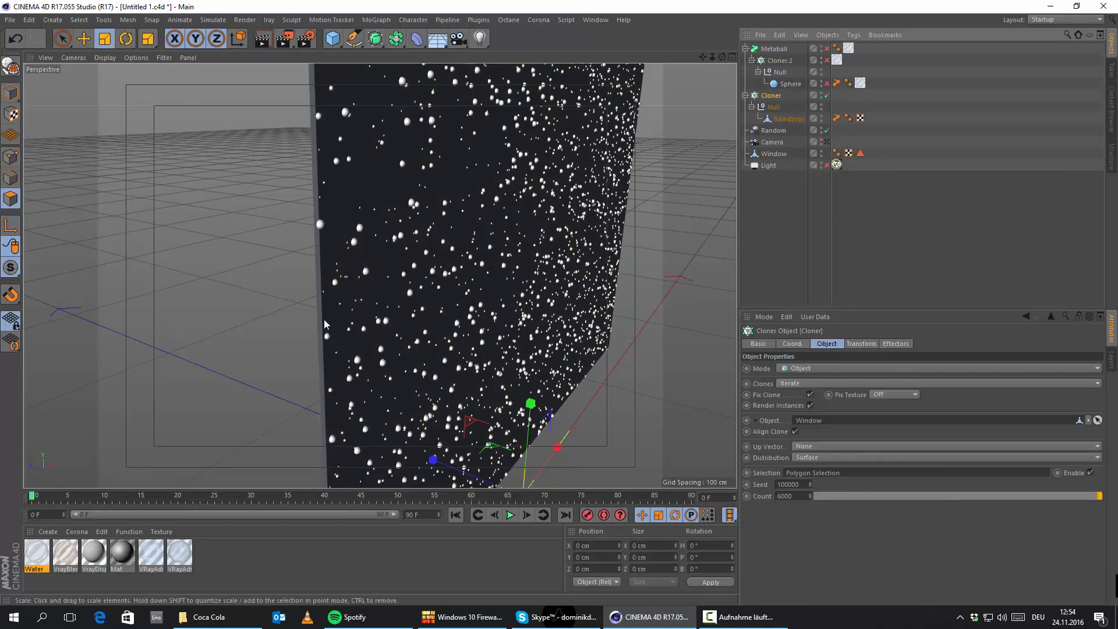
pyautogui.keyDown('alt'); pyautogui.moveTo(464, 315); pyautogui.dragTo(495, 303); pyautogui.keyUp('alt')
pyautogui.keyDown('alt'); pyautogui.moveTo(495, 303); pyautogui.dragTo(289, 276, button='right'); pyautogui.keyUp('alt')
pyautogui.keyDown('alt'); pyautogui.moveTo(433, 350); pyautogui.dragTo(526, 271); pyautogui.keyUp('alt')
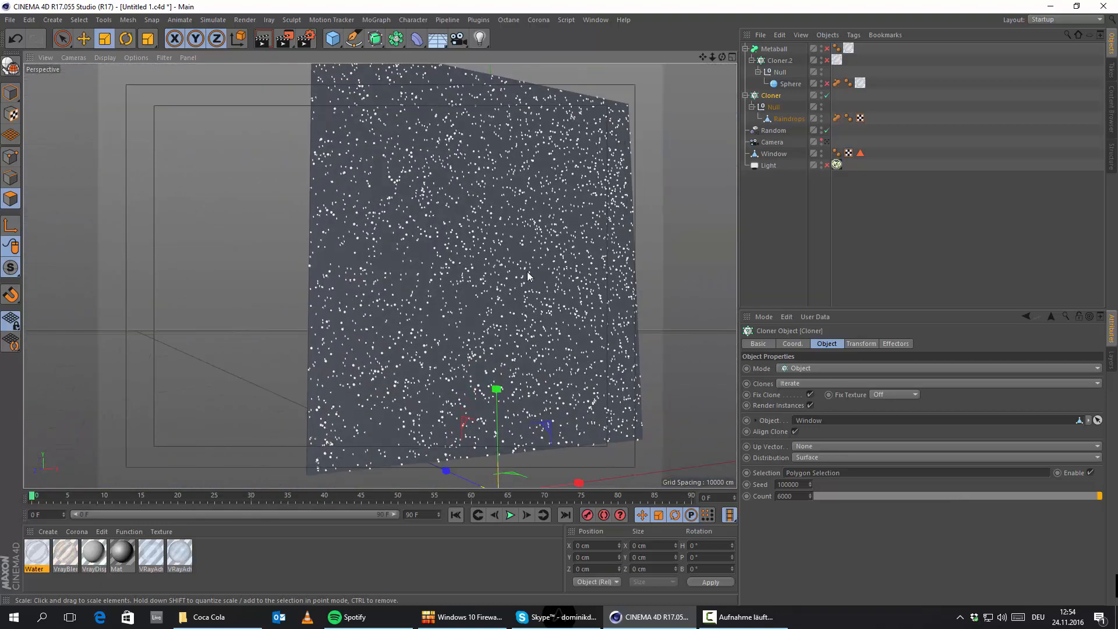
pyautogui.keyDown('alt'); pyautogui.moveTo(526, 271); pyautogui.dragTo(418, 308, button='middle'); pyautogui.keyUp('alt')
# Delete Cloner.2 with its Sphere and place the Raindrops Cloner inside the Metaball
pyautogui.click(779, 60)
pyautogui.press('Delete')
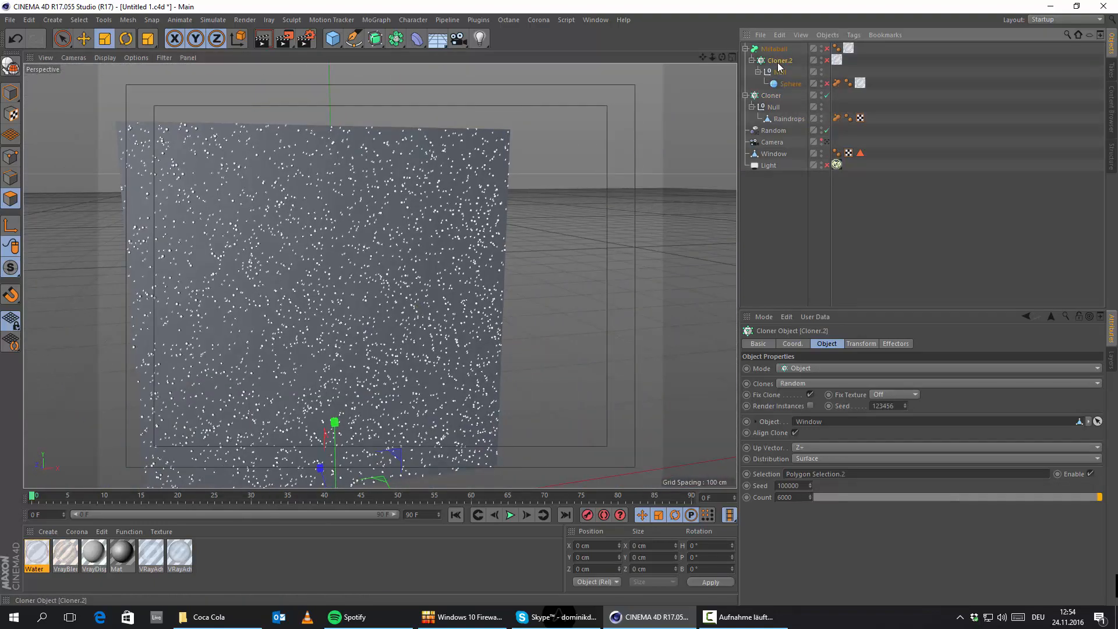
pyautogui.click(773, 71)
pyautogui.click(775, 49)
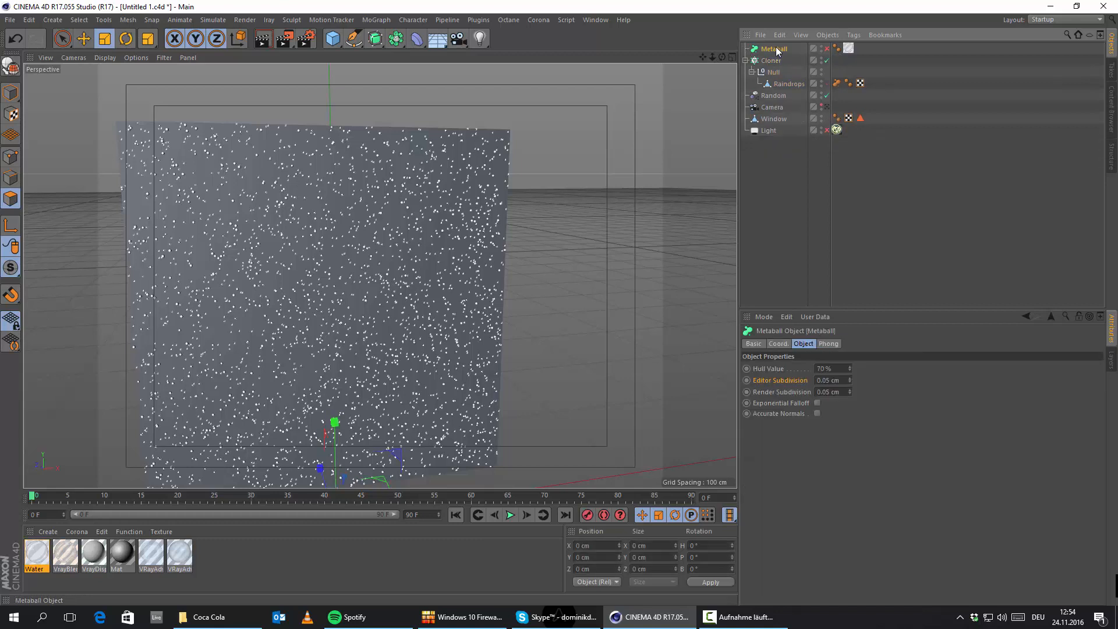
pyautogui.moveTo(788, 47)
pyautogui.mouseDown()
pyautogui.moveTo(779, 60)
pyautogui.moveTo(773, 49)
pyautogui.mouseUp()
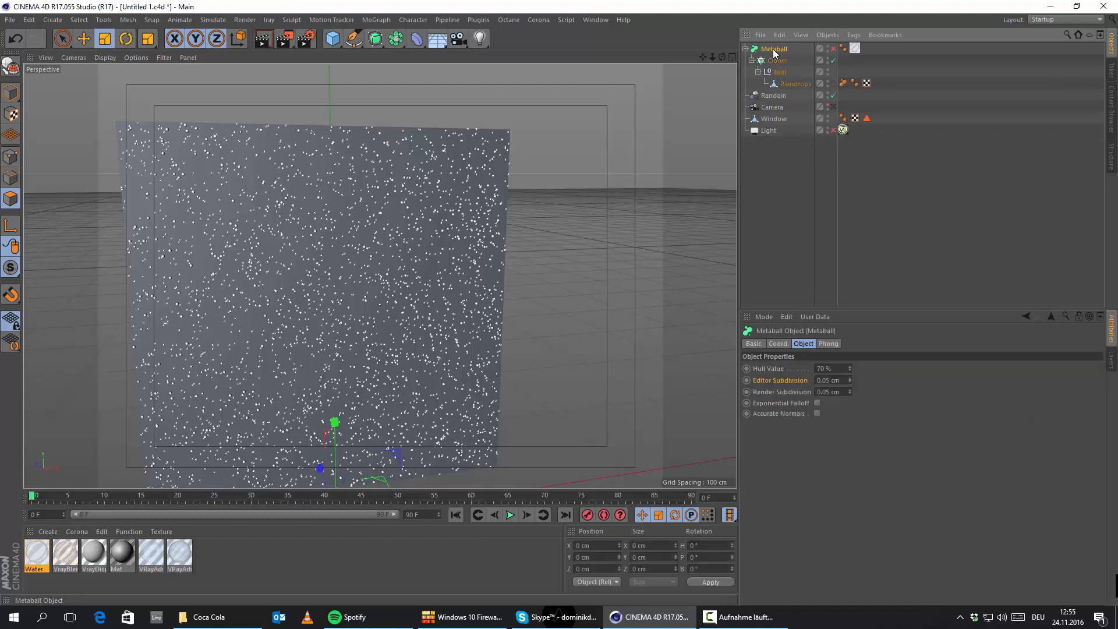
# Save the project and enable the Metaball over the cloned Raindrops
pyautogui.click(10, 20)
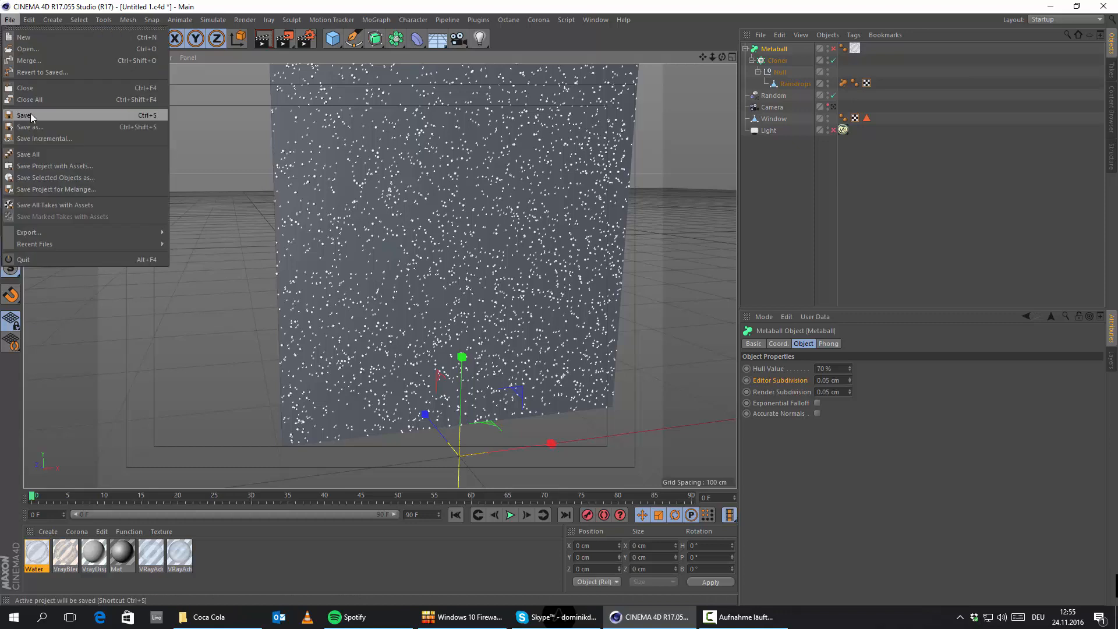
pyautogui.scroll(5, 470, 283)
pyautogui.keyDown('alt'); pyautogui.moveTo(476, 322); pyautogui.dragTo(411, 320); pyautogui.keyUp('alt')
pyautogui.scroll(-4, 429, 330)
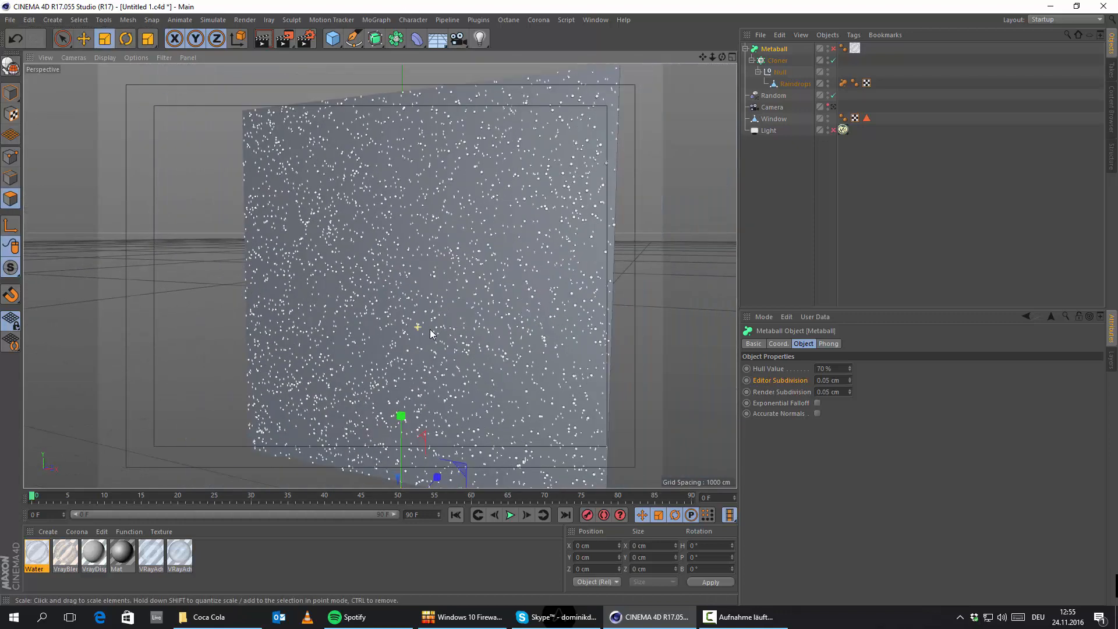
pyautogui.click(833, 49)
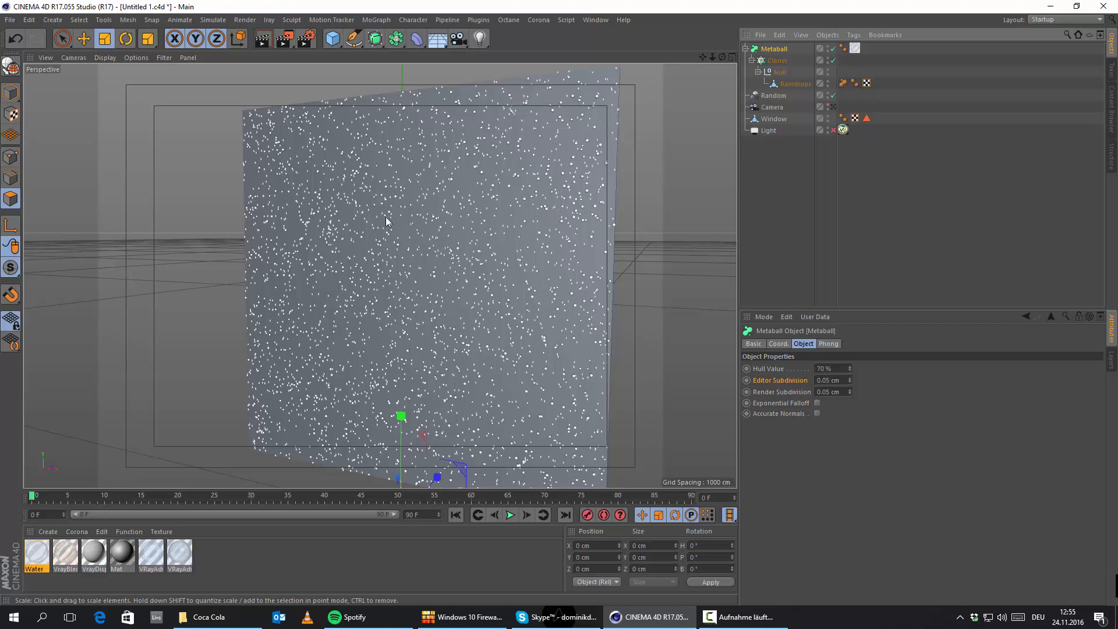
pyautogui.click(765, 62)
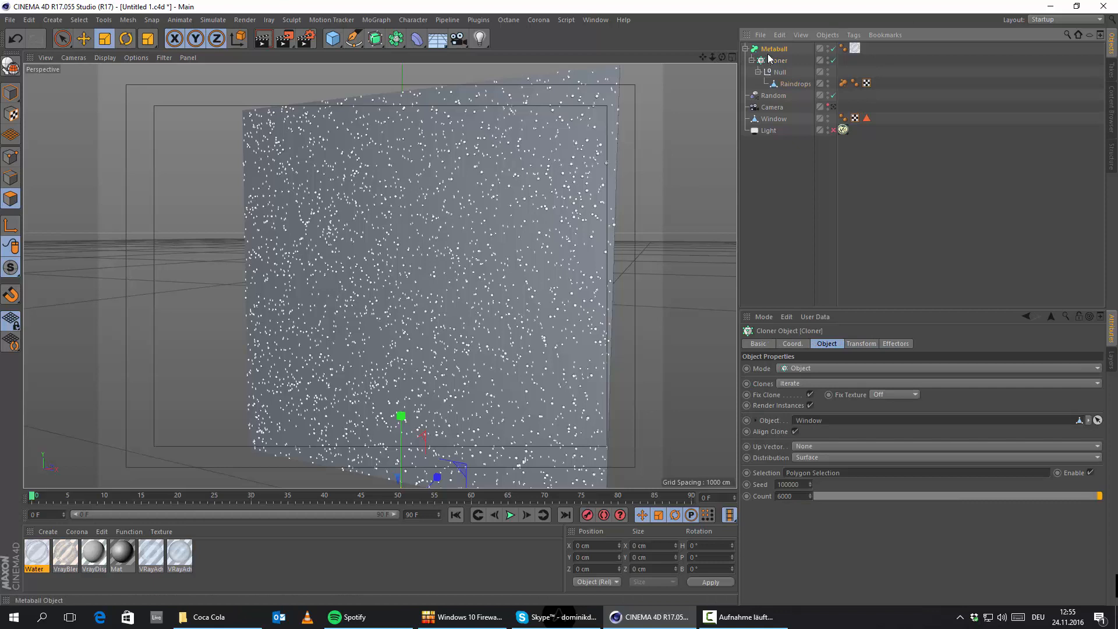
# Select the Metaball and inspect the merged drops on the window up close
pyautogui.click(768, 50)
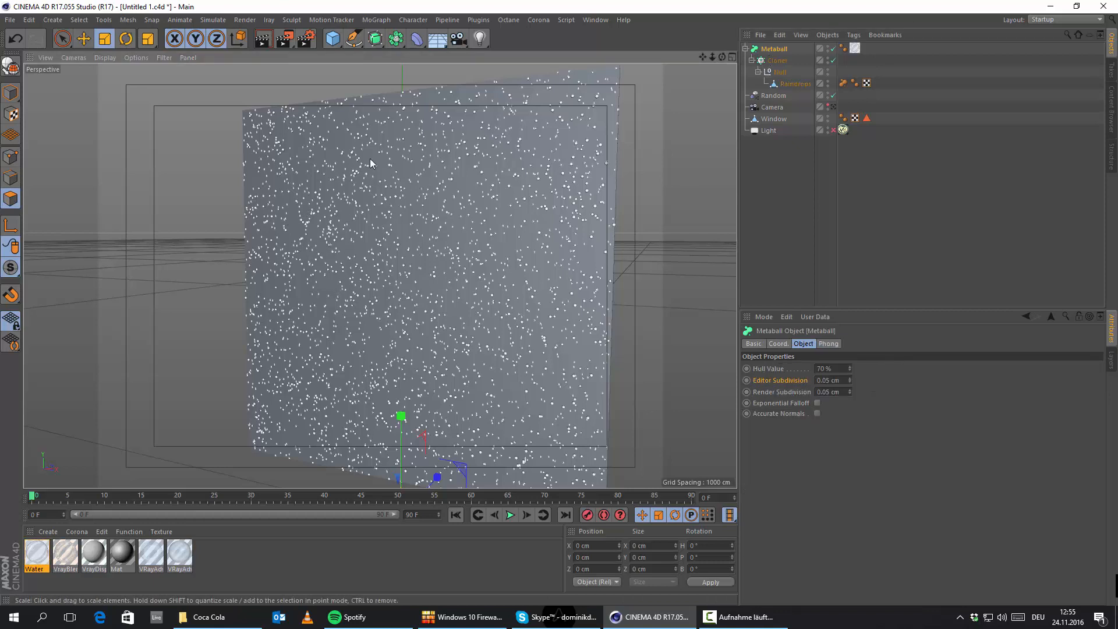
pyautogui.scroll(5, 282, 216)
pyautogui.scroll(1, 420, 326)
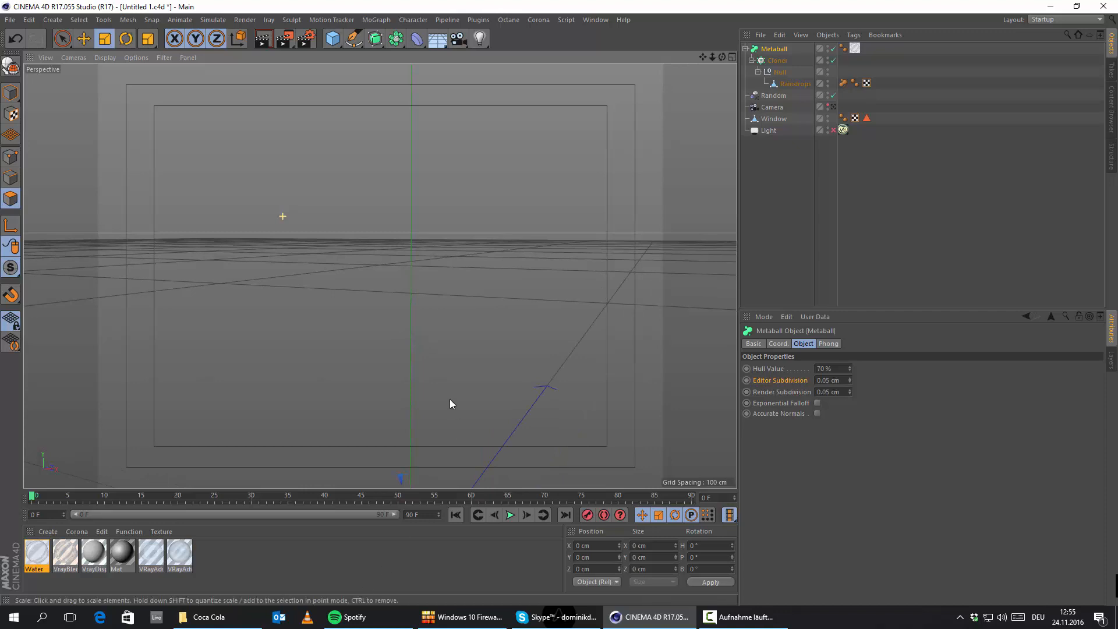
pyautogui.scroll(-1, 450, 399)
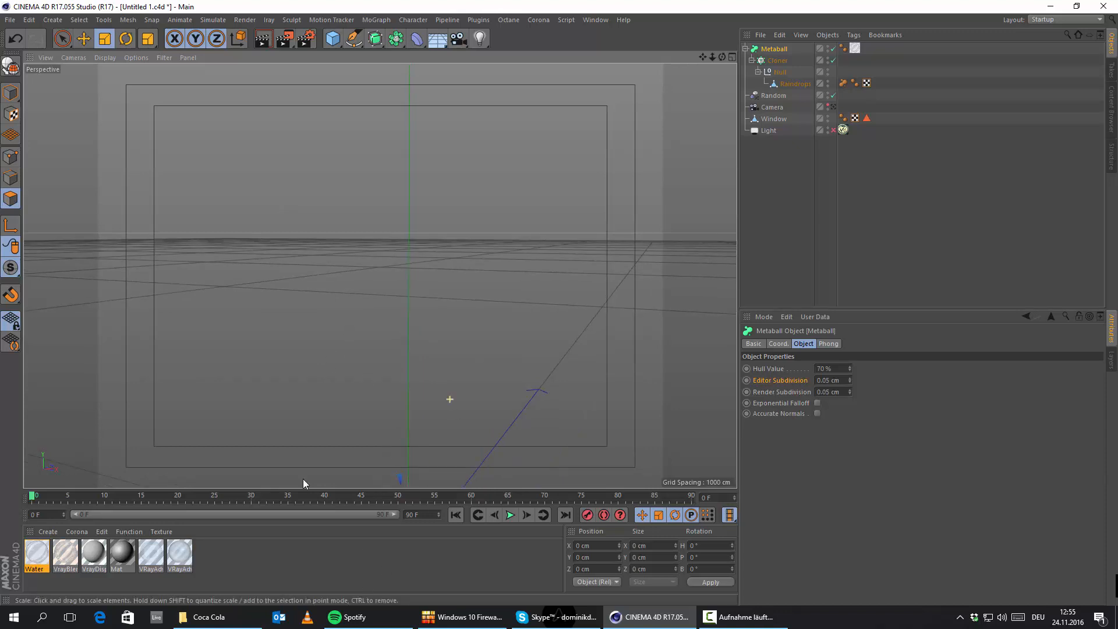
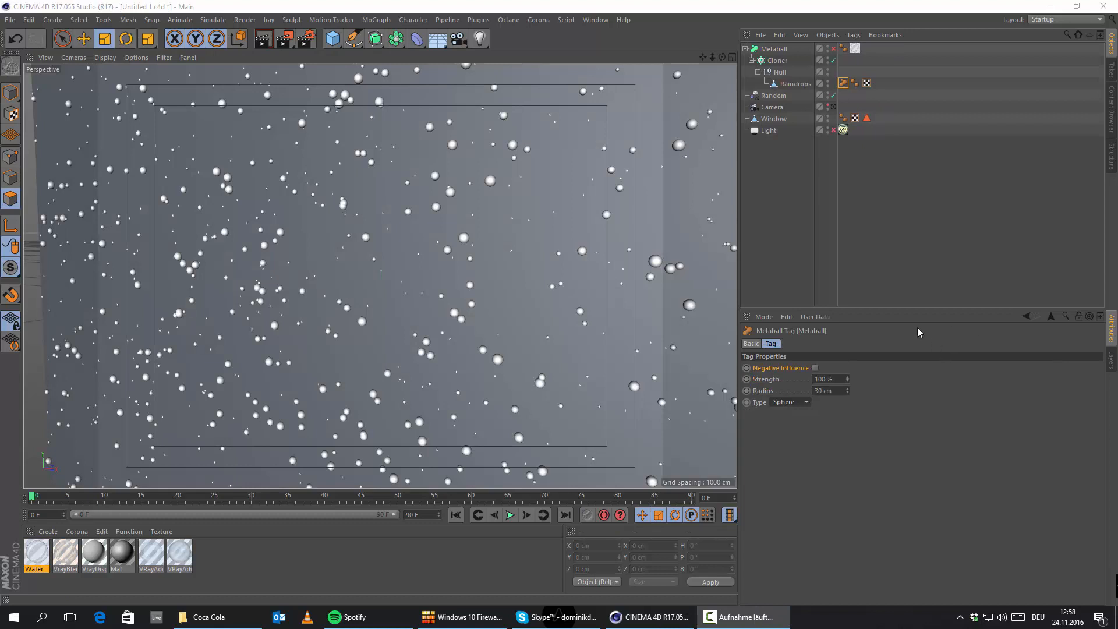
# Delete the Raindrops object together with its Metaball tag from the Null inside the Cloner
pyautogui.click(794, 83)
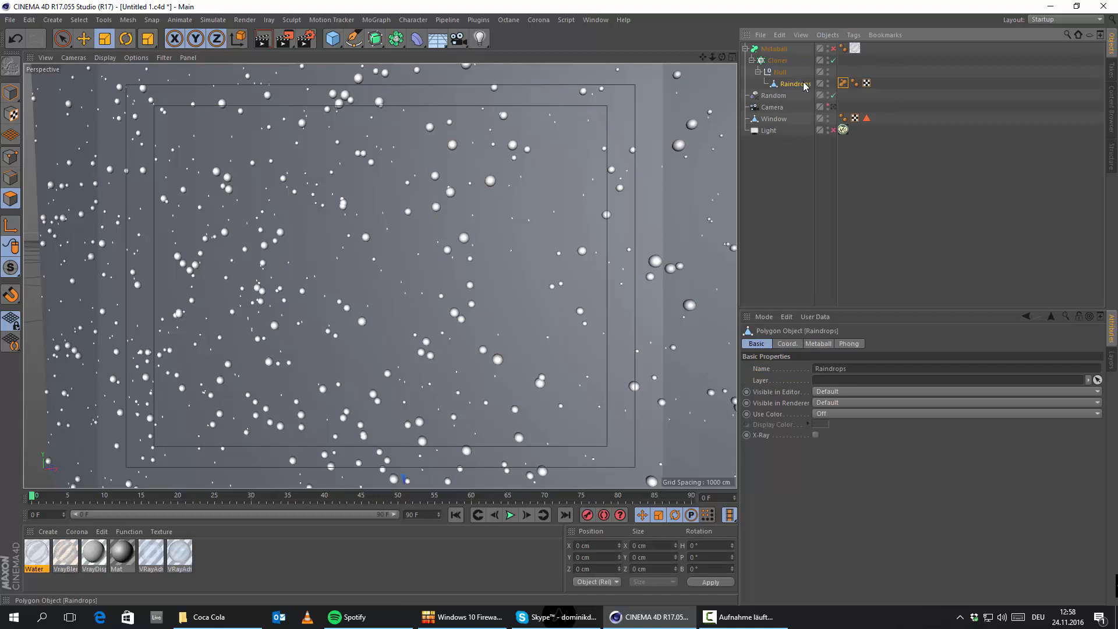
pyautogui.click(842, 84)
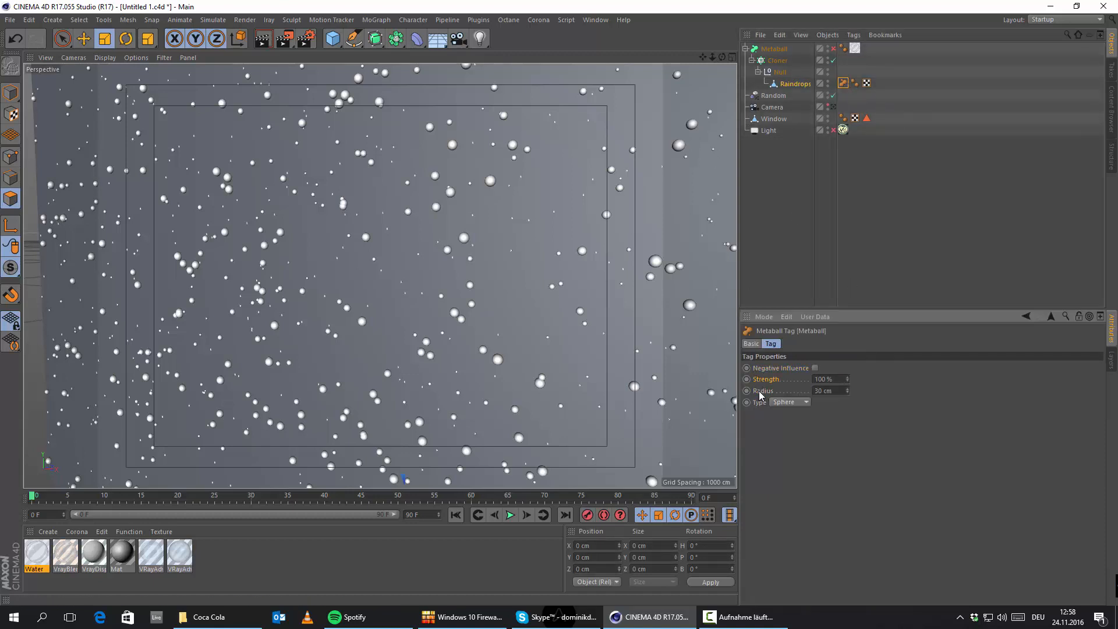
pyautogui.click(794, 85)
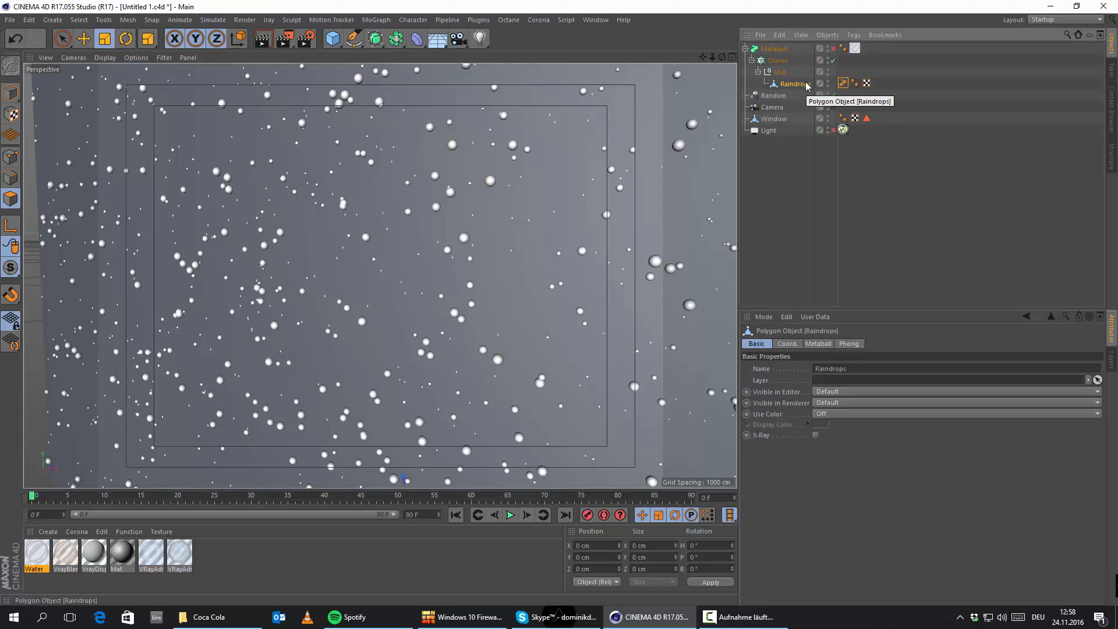
pyautogui.press('Delete')
# Add a Sphere primitive to the scene and set its type to Hemisphere
pyautogui.click(785, 50)
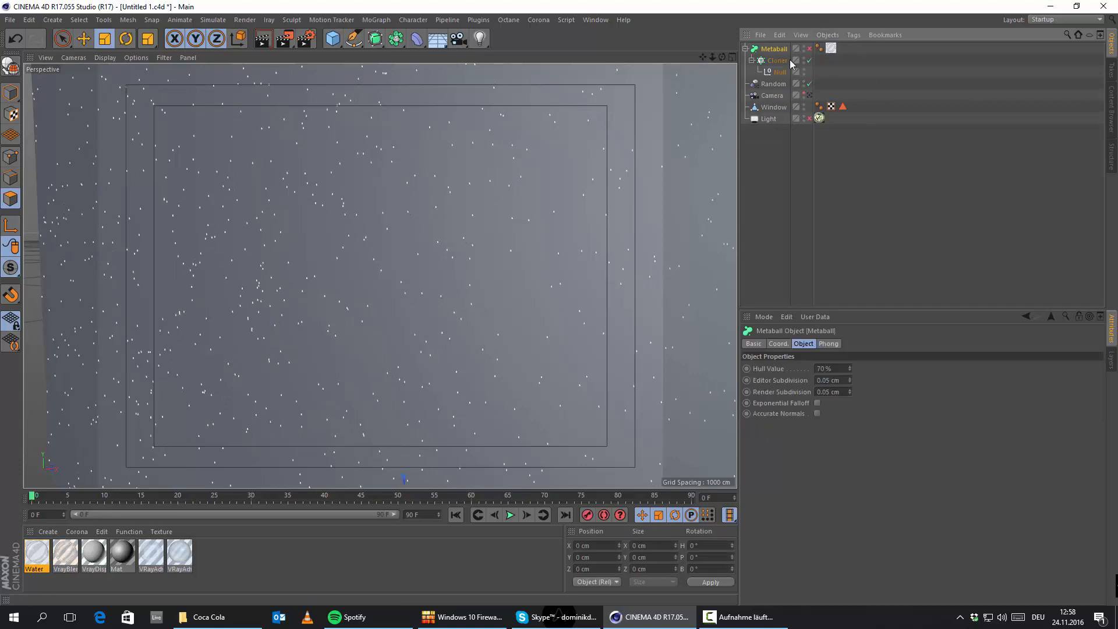
pyautogui.moveTo(334, 38); pyautogui.dragTo(571, 75)
pyautogui.scroll(-5, 603, 302)
pyautogui.keyDown('alt'); pyautogui.moveTo(477, 372); pyautogui.dragTo(350, 131, button='middle'); pyautogui.keyUp('alt')
pyautogui.click(818, 393)
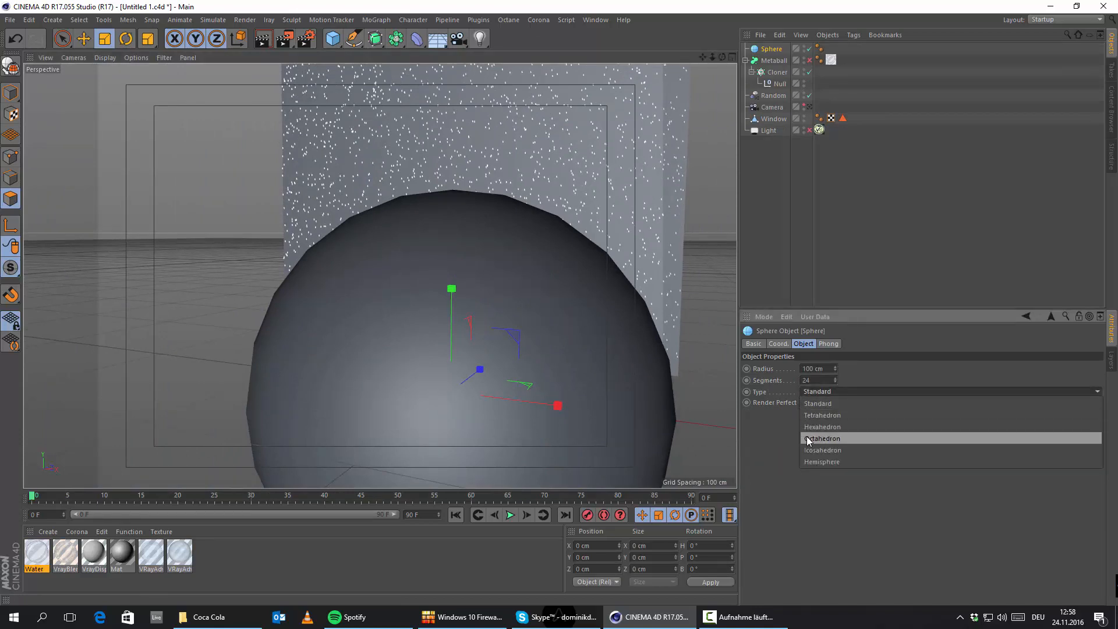
pyautogui.click(813, 459)
pyautogui.keyDown('alt'); pyautogui.moveTo(368, 366); pyautogui.dragTo(457, 372); pyautogui.keyUp('alt')
pyautogui.keyDown('alt'); pyautogui.moveTo(457, 372); pyautogui.dragTo(539, 387, button='middle'); pyautogui.keyUp('alt')
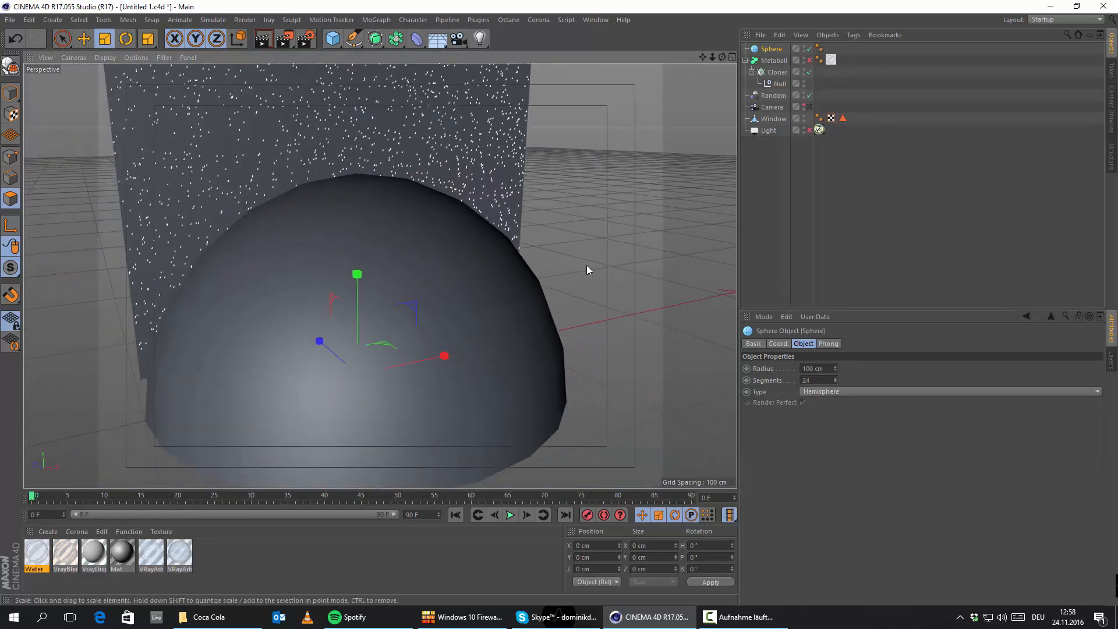
# Scale the hemisphere down to a radius of about 1.235 cm and set its segments to 30
pyautogui.moveTo(586, 265); pyautogui.dragTo(233, 413)
pyautogui.scroll(3, 355, 363)
pyautogui.scroll(2, 356, 363)
pyautogui.moveTo(524, 361); pyautogui.dragTo(215, 479)
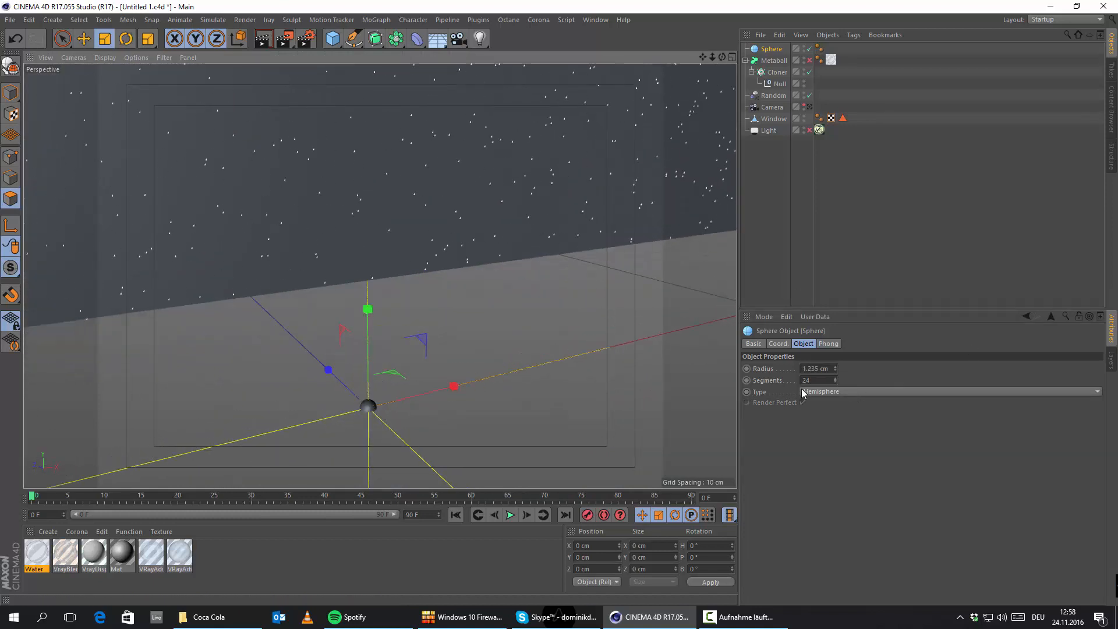
pyautogui.moveTo(814, 381); pyautogui.dragTo(560, 312)
pyautogui.press('Return')
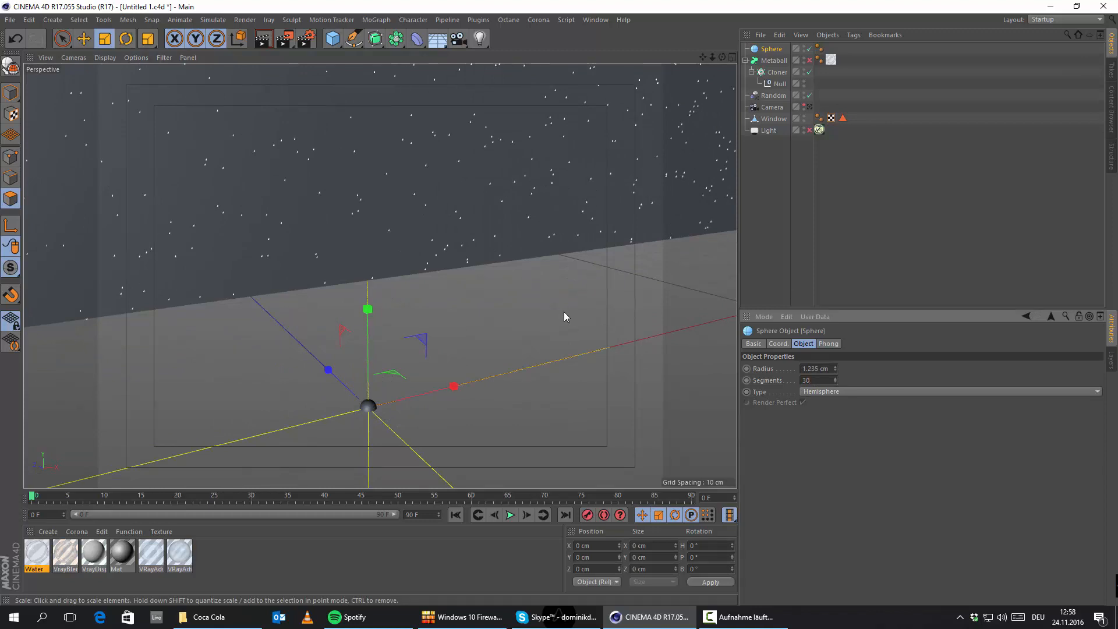
# Place the hemisphere inside the Cloner's Null and scale it down to a radius of about 0.387 cm
pyautogui.scroll(-5, 452, 210)
pyautogui.keyDown('alt'); pyautogui.moveTo(452, 210); pyautogui.dragTo(439, 320, button='middle'); pyautogui.keyUp('alt')
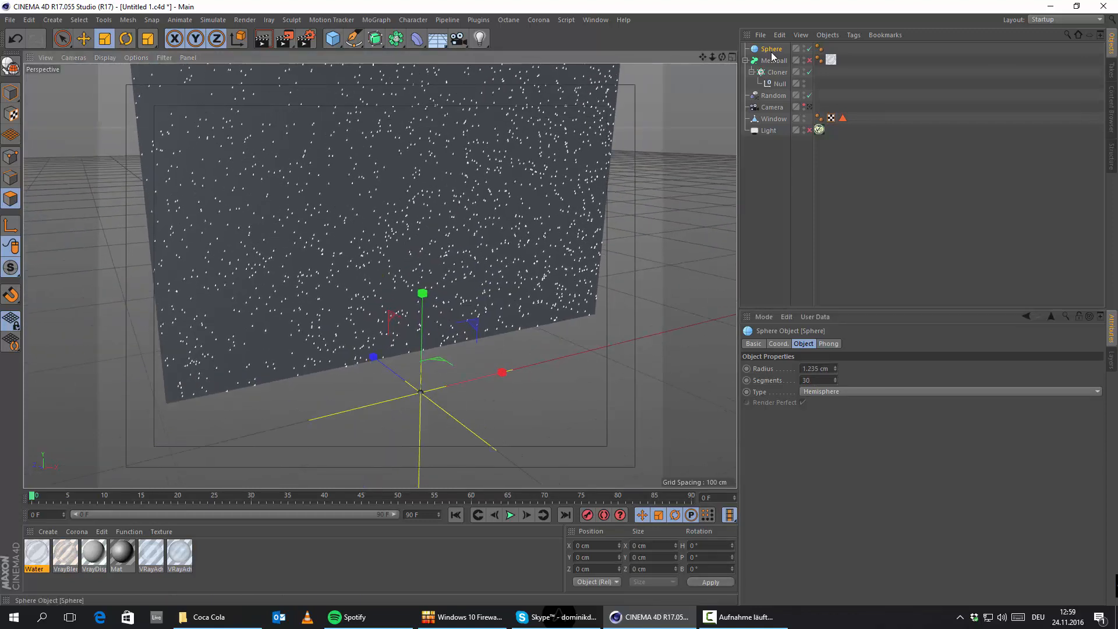
pyautogui.moveTo(772, 54); pyautogui.dragTo(780, 84)
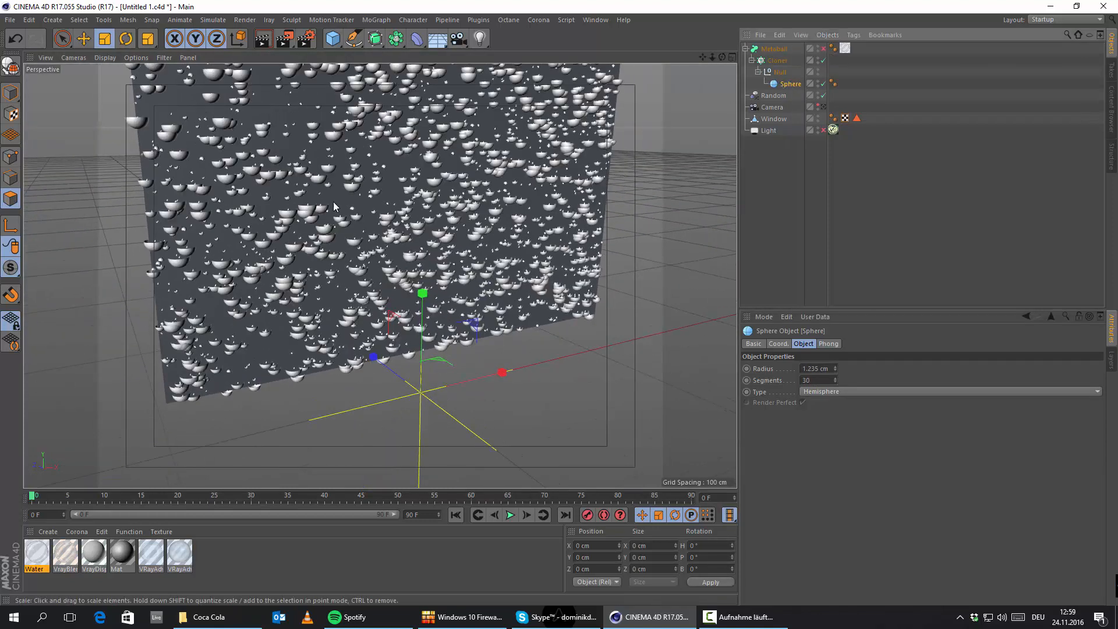
pyautogui.scroll(4, 444, 267)
pyautogui.moveTo(444, 268); pyautogui.dragTo(76, 278)
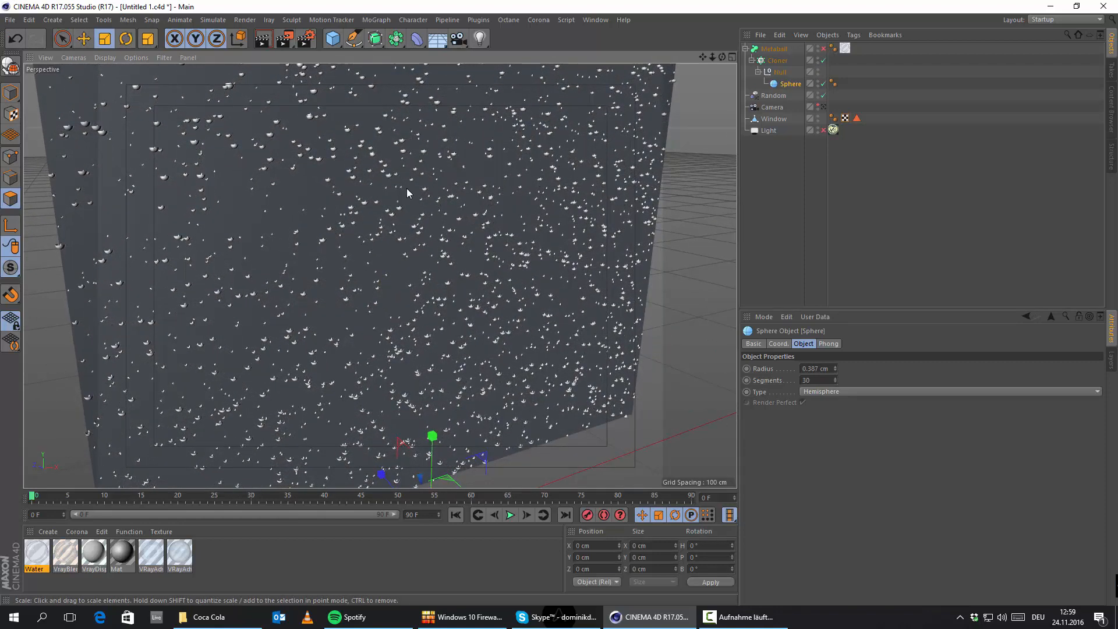
pyautogui.keyDown('alt'); pyautogui.moveTo(406, 187); pyautogui.dragTo(390, 325, button='middle'); pyautogui.keyUp('alt')
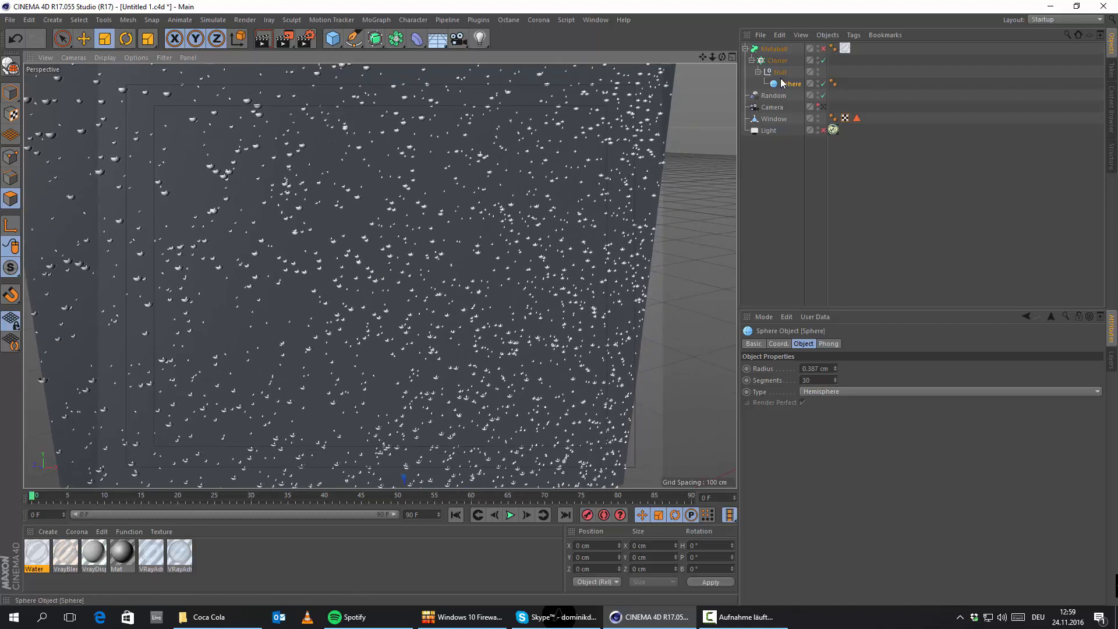
# Set the Cloner's transform pitch rotation to -90° so the hemispheres face outward from the window
pyautogui.click(777, 60)
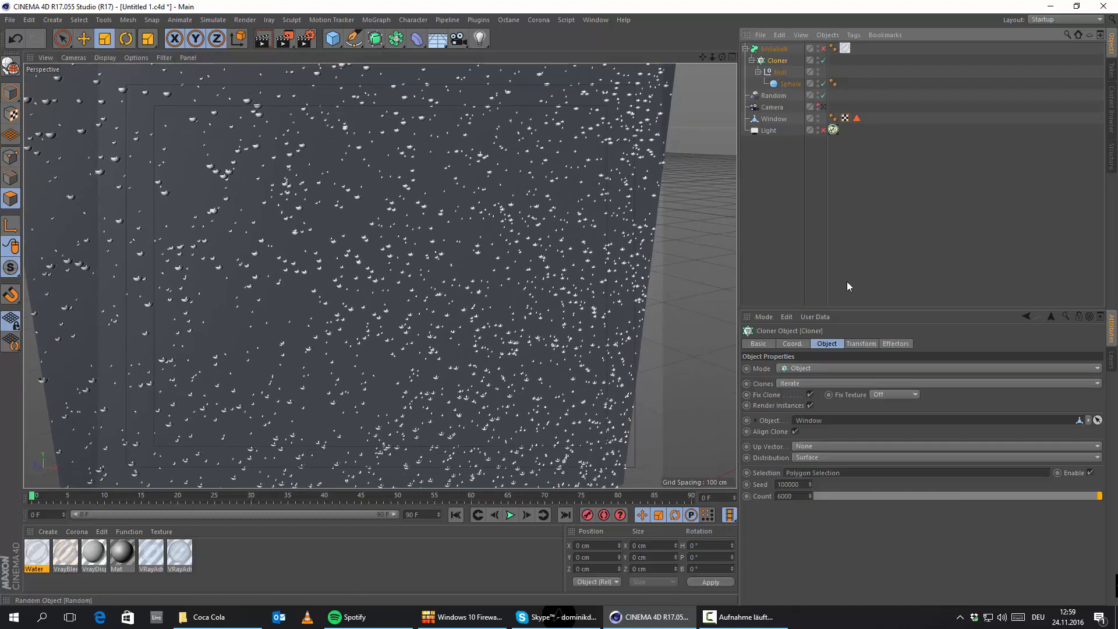
pyautogui.click(859, 344)
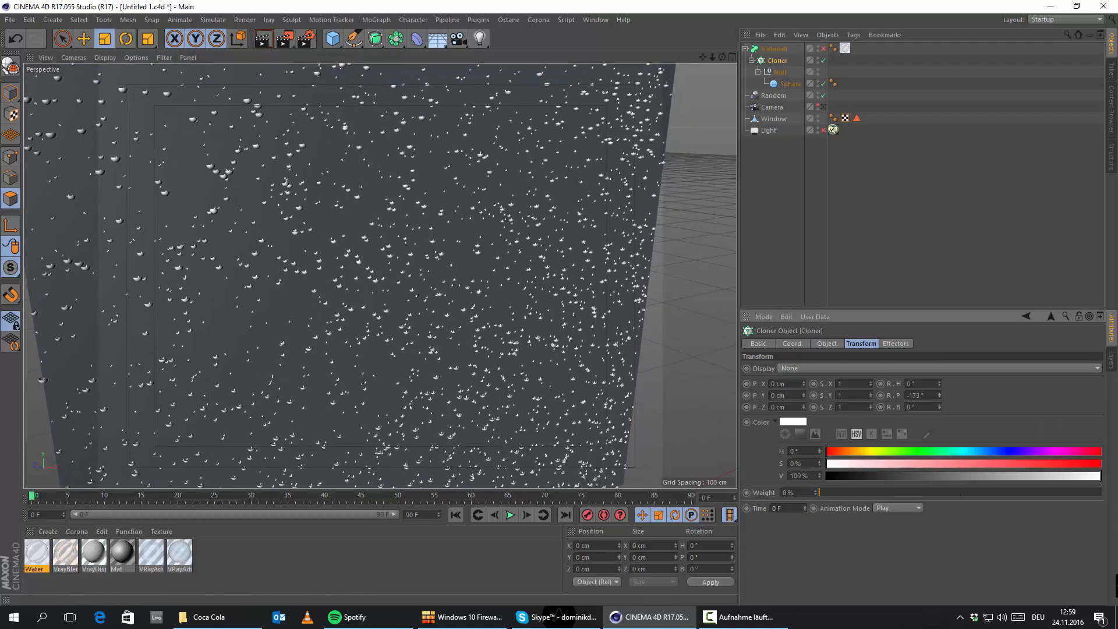
pyautogui.moveTo(940, 395); pyautogui.dragTo(939, 359)
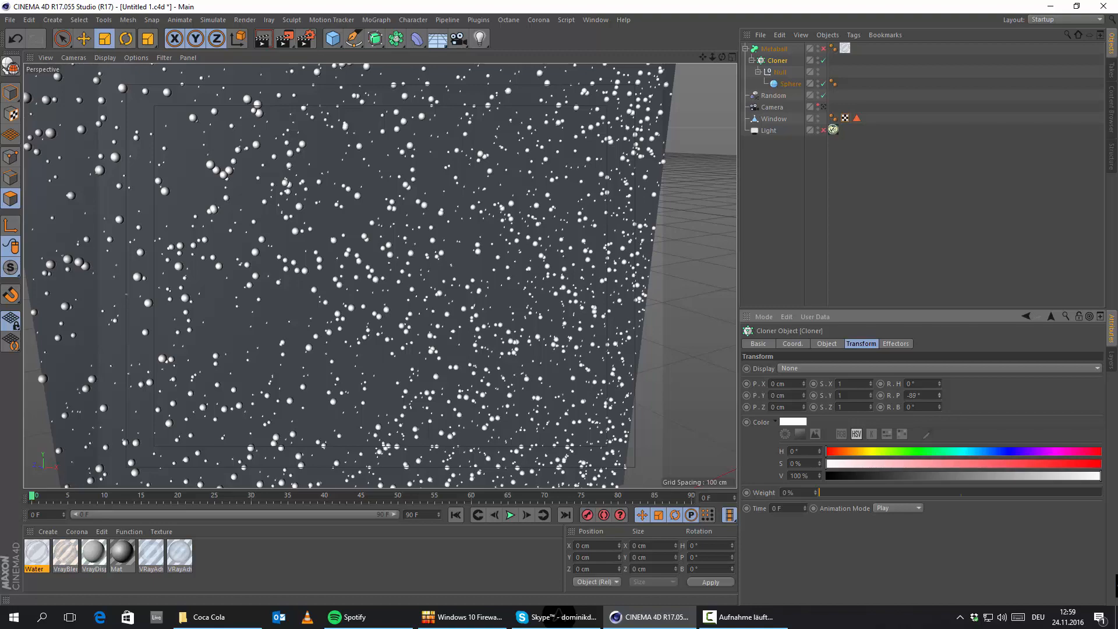
pyautogui.click(938, 397)
pyautogui.scroll(6, 343, 257)
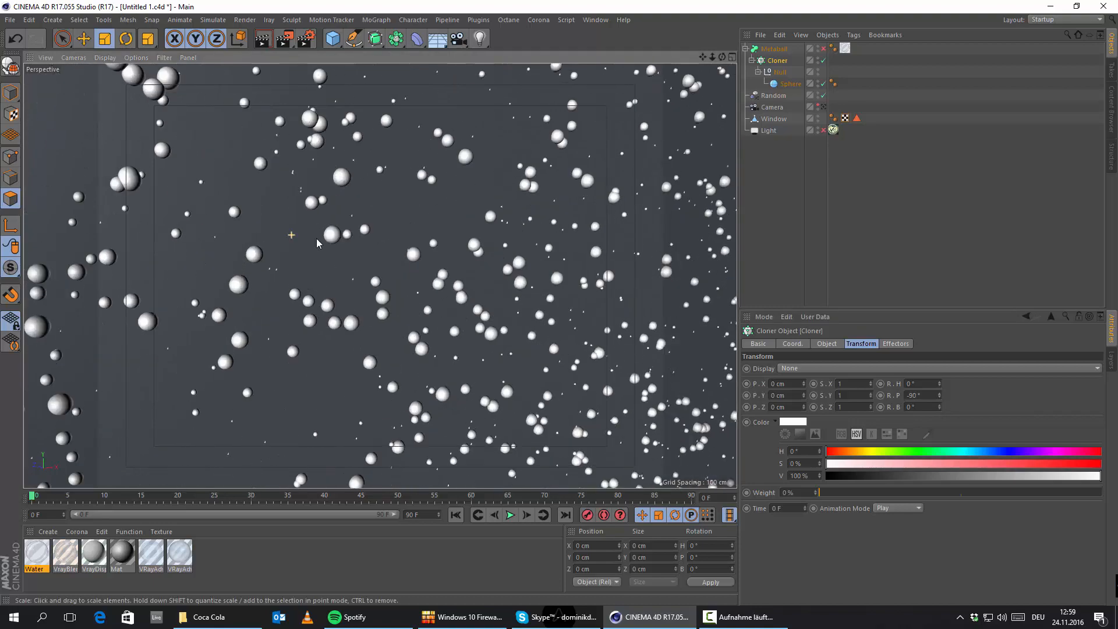
pyautogui.keyDown('alt'); pyautogui.moveTo(344, 257); pyautogui.dragTo(442, 343); pyautogui.keyUp('alt')
# Enable the Metaball over the cloned hemispheres and check the drops from several angles
pyautogui.click(823, 49)
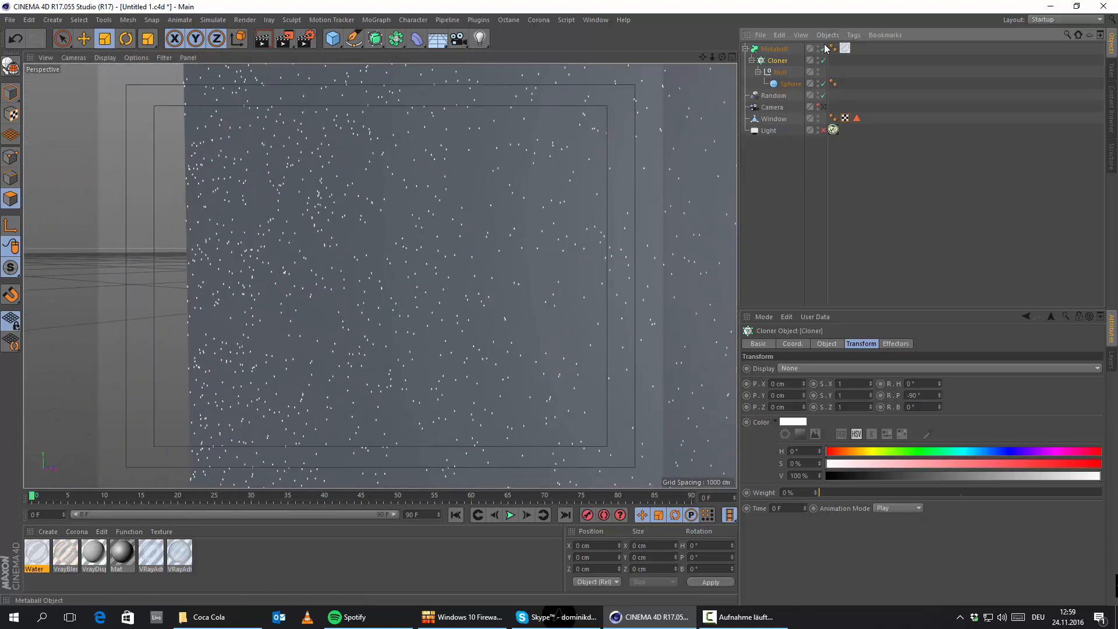
pyautogui.keyDown('alt'); pyautogui.moveTo(302, 267); pyautogui.dragTo(449, 278); pyautogui.keyUp('alt')
pyautogui.keyDown('alt'); pyautogui.moveTo(252, 213); pyautogui.dragTo(260, 218, button='right'); pyautogui.keyUp('alt')
pyautogui.keyDown('alt'); pyautogui.moveTo(247, 253); pyautogui.dragTo(379, 275); pyautogui.keyUp('alt')
pyautogui.keyDown('alt'); pyautogui.moveTo(379, 274); pyautogui.dragTo(273, 359, button='right'); pyautogui.keyUp('alt')
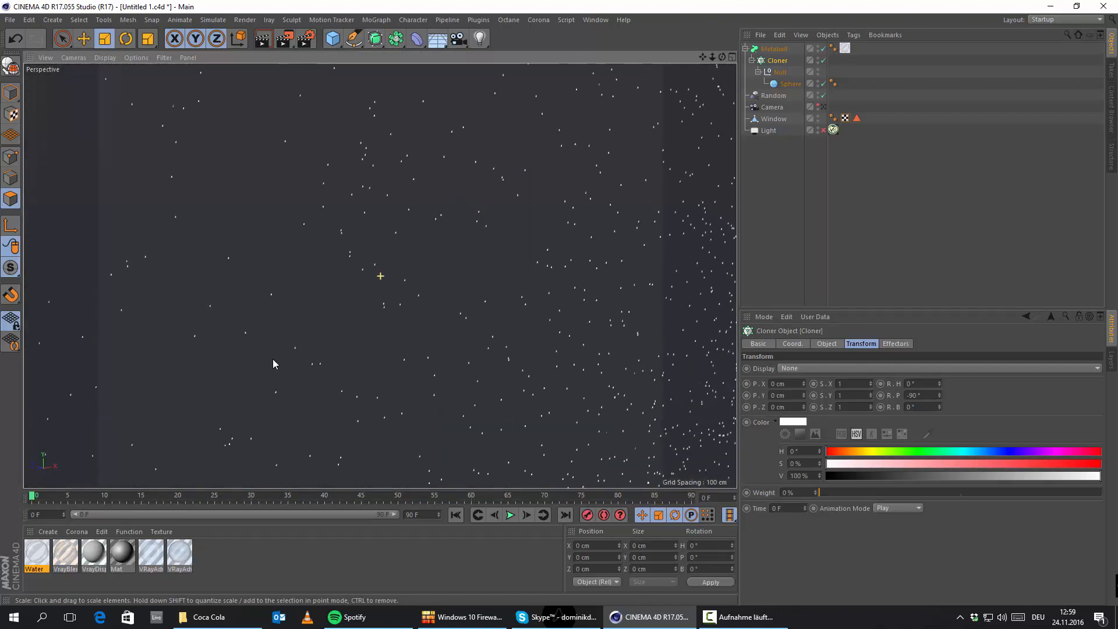
pyautogui.keyDown('alt'); pyautogui.moveTo(341, 345); pyautogui.dragTo(274, 367, button='right'); pyautogui.keyUp('alt')
# Set the Metaball's hull value to 100 %
pyautogui.click(782, 49)
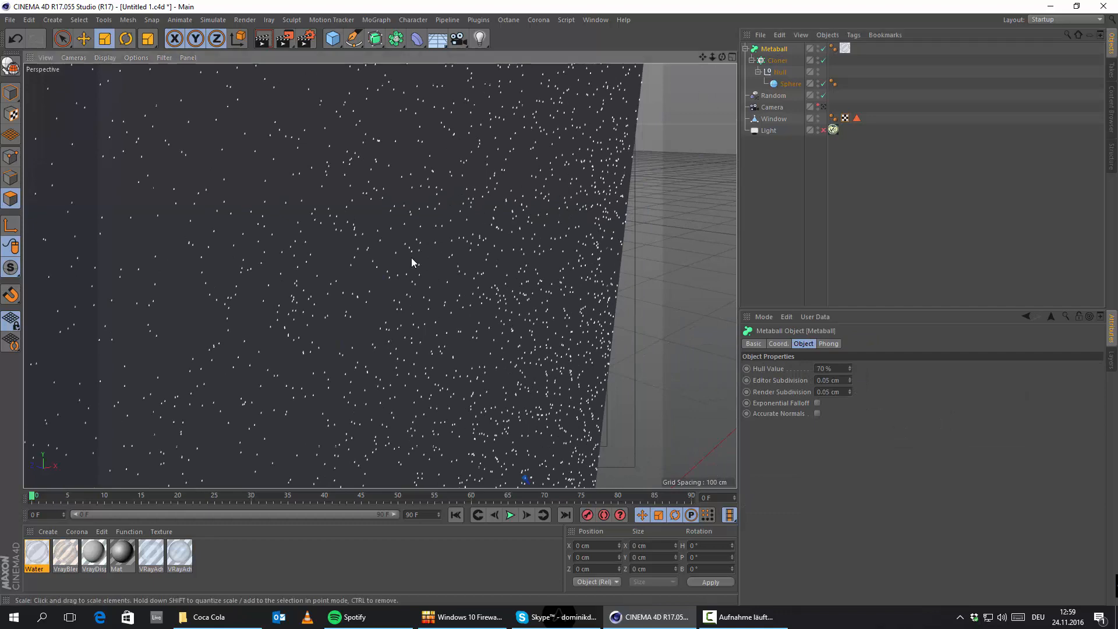
pyautogui.keyDown('alt'); pyautogui.moveTo(411, 258); pyautogui.dragTo(445, 219); pyautogui.keyUp('alt')
pyautogui.keyDown('alt'); pyautogui.moveTo(445, 219); pyautogui.dragTo(285, 344, button='right'); pyautogui.keyUp('alt')
pyautogui.keyDown('alt'); pyautogui.moveTo(382, 274); pyautogui.dragTo(391, 157, button='middle'); pyautogui.keyUp('alt')
pyautogui.keyDown('alt'); pyautogui.moveTo(355, 251); pyautogui.dragTo(387, 230, button='right'); pyautogui.keyUp('alt')
pyautogui.keyDown('alt'); pyautogui.moveTo(355, 307); pyautogui.dragTo(355, 281); pyautogui.keyUp('alt')
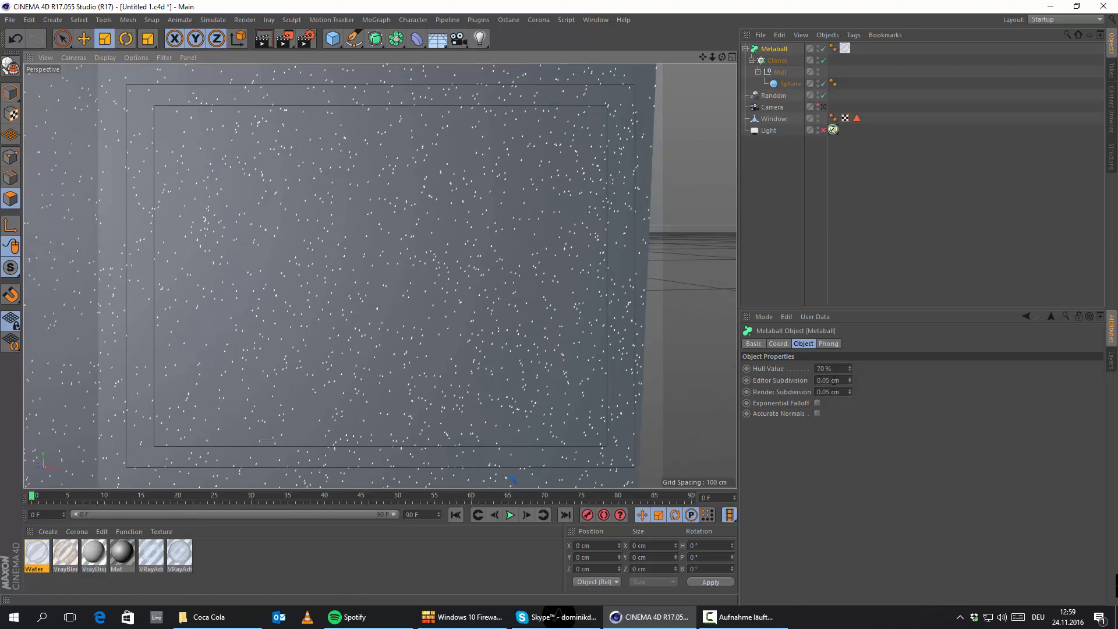
pyautogui.click(845, 368)
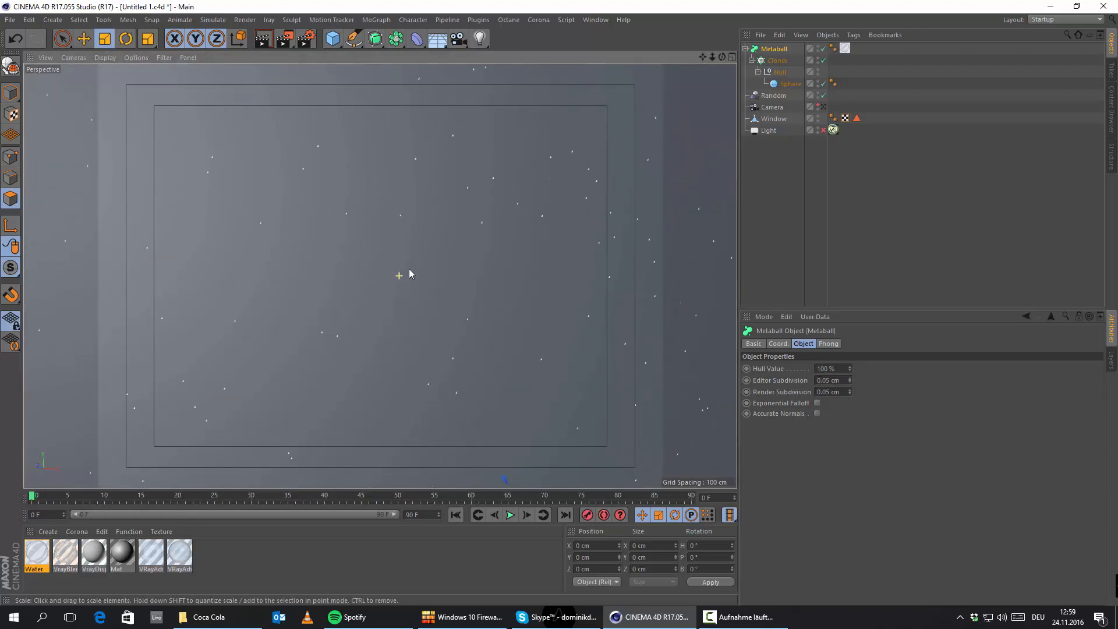
# Scale the cloned hemisphere up to a radius of about 1.554 cm and check the drops on the window
pyautogui.click(789, 83)
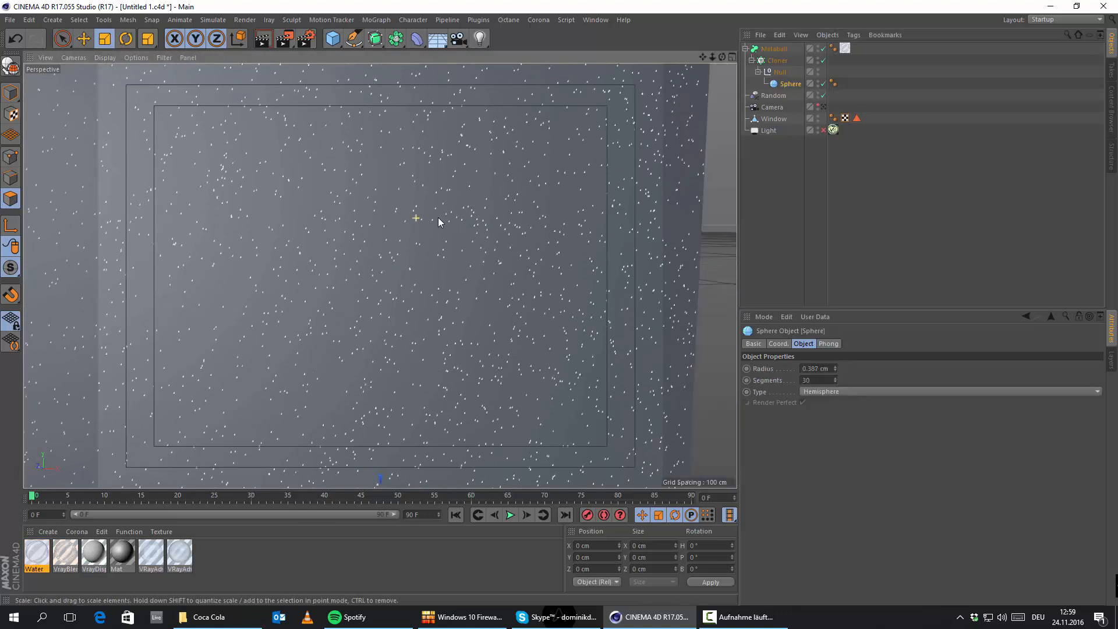
pyautogui.moveTo(291, 305); pyautogui.dragTo(716, 242)
pyautogui.scroll(8, 420, 236)
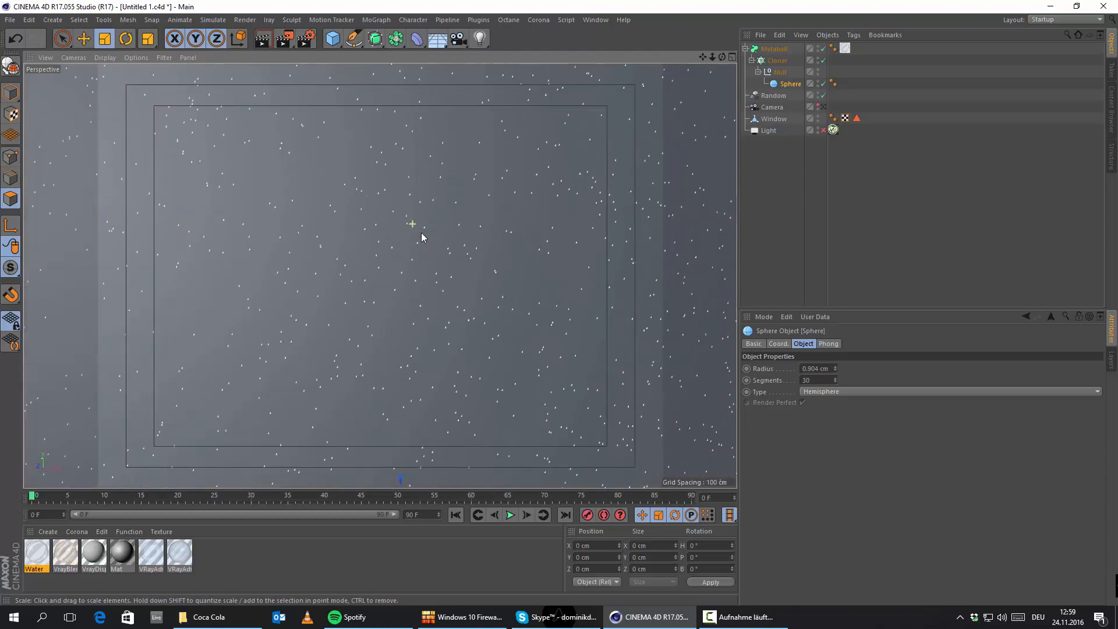
pyautogui.moveTo(421, 232); pyautogui.dragTo(622, 209)
pyautogui.moveTo(729, 230); pyautogui.dragTo(732, 231)
pyautogui.scroll(-5, 540, 267)
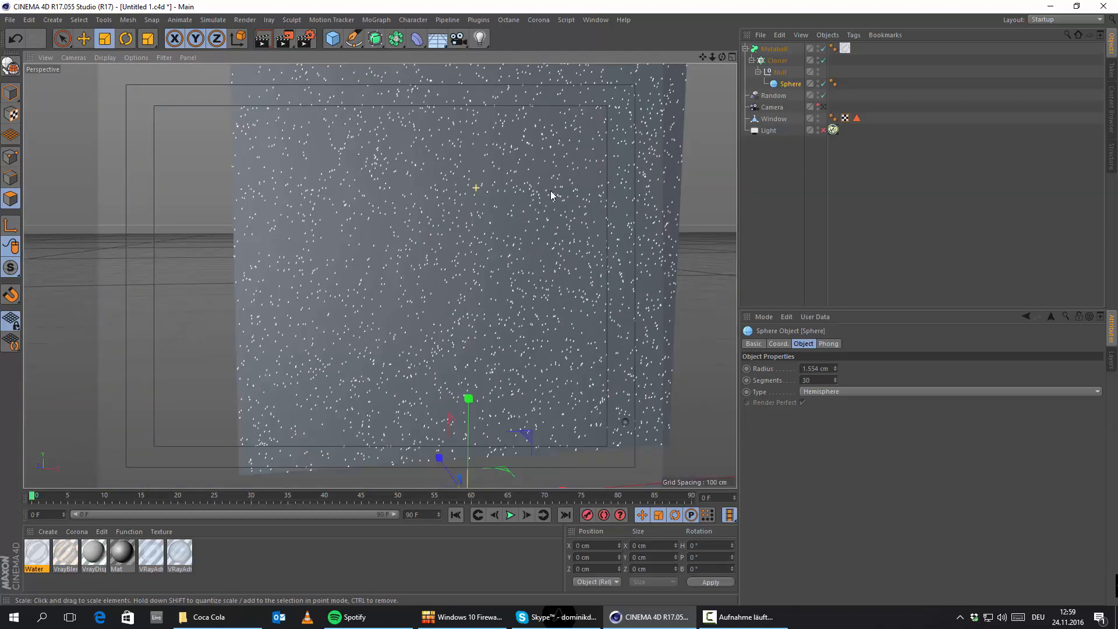
pyautogui.keyDown('alt'); pyautogui.moveTo(544, 262); pyautogui.dragTo(446, 325); pyautogui.keyUp('alt')
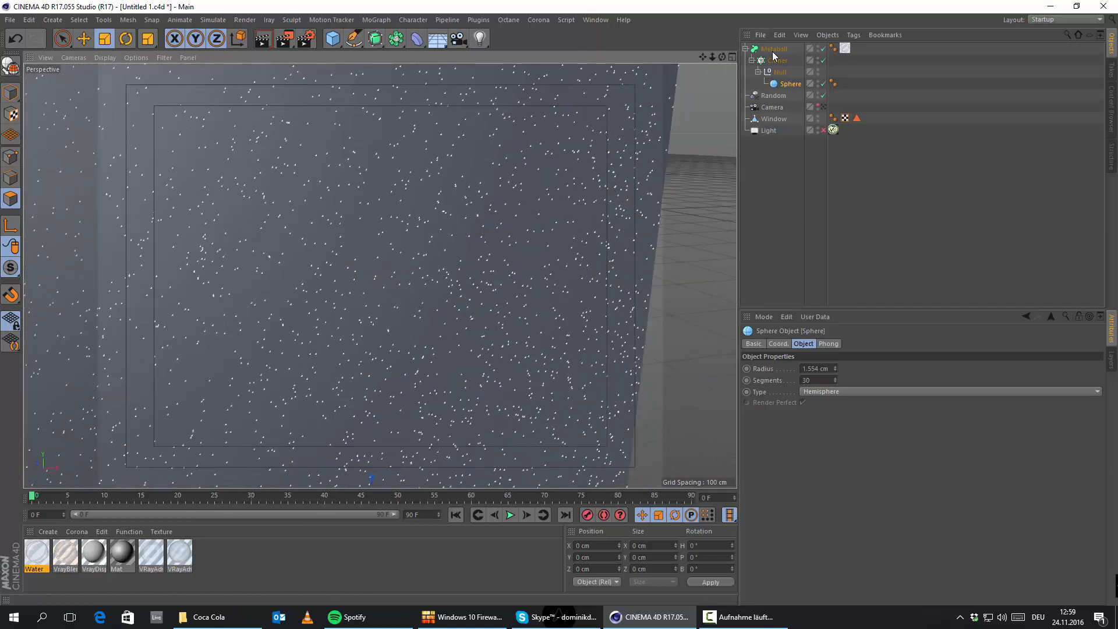
# Set the Metaball's editor subdivision to 1 cm and inspect the drops on both sides of the window
pyautogui.click(774, 50)
pyautogui.click(841, 382)
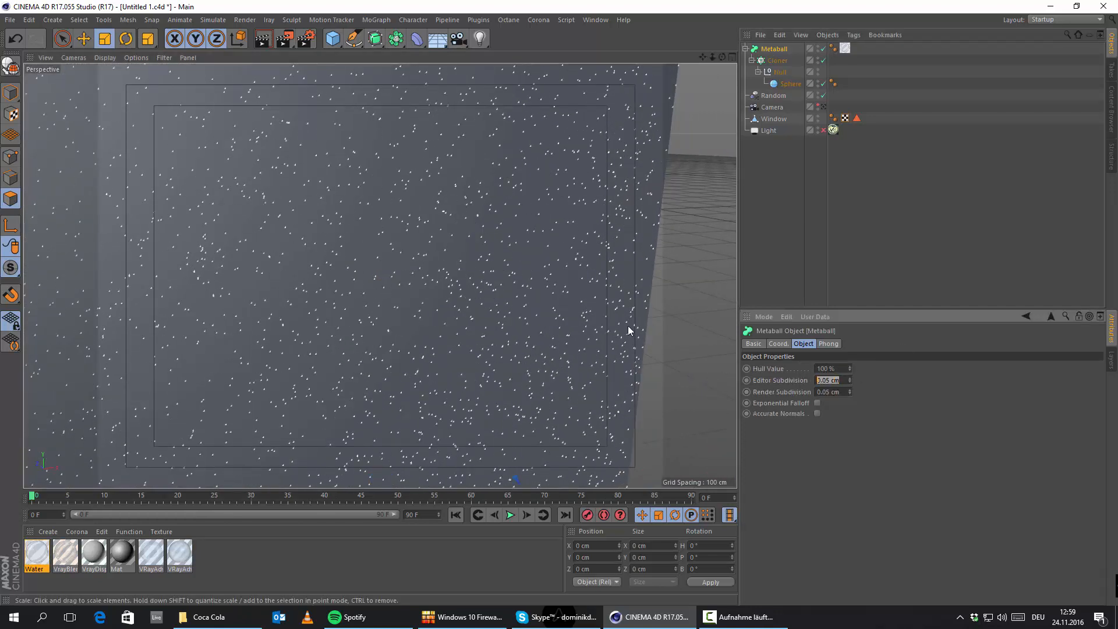
pyautogui.press('Return')
pyautogui.keyDown('alt'); pyautogui.moveTo(423, 295); pyautogui.dragTo(287, 280); pyautogui.keyUp('alt')
pyautogui.keyDown('alt'); pyautogui.moveTo(333, 312); pyautogui.dragTo(349, 215, button='middle'); pyautogui.keyUp('alt')
pyautogui.scroll(-5, 350, 216)
pyautogui.keyDown('alt'); pyautogui.moveTo(391, 240); pyautogui.dragTo(572, 259); pyautogui.keyUp('alt')
# Set the Metaball's render subdivision to 1 cm and check the window from the front
pyautogui.click(844, 391)
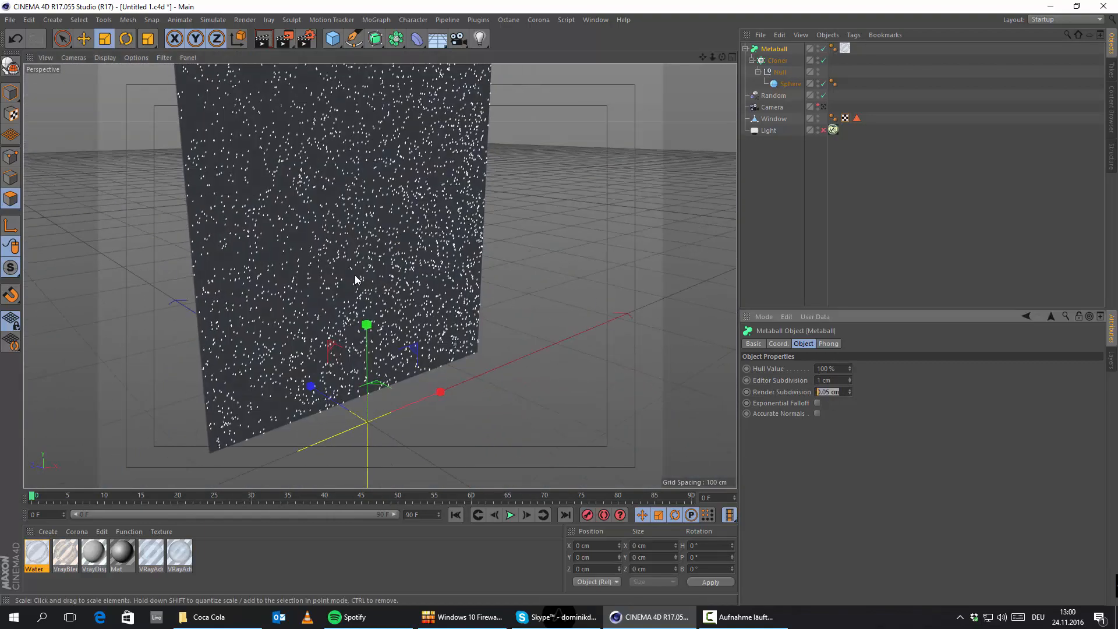
pyautogui.keyDown('alt'); pyautogui.moveTo(261, 229); pyautogui.dragTo(334, 251, button='right'); pyautogui.keyUp('alt')
pyautogui.keyDown('alt'); pyautogui.moveTo(422, 281); pyautogui.dragTo(275, 273); pyautogui.keyUp('alt')
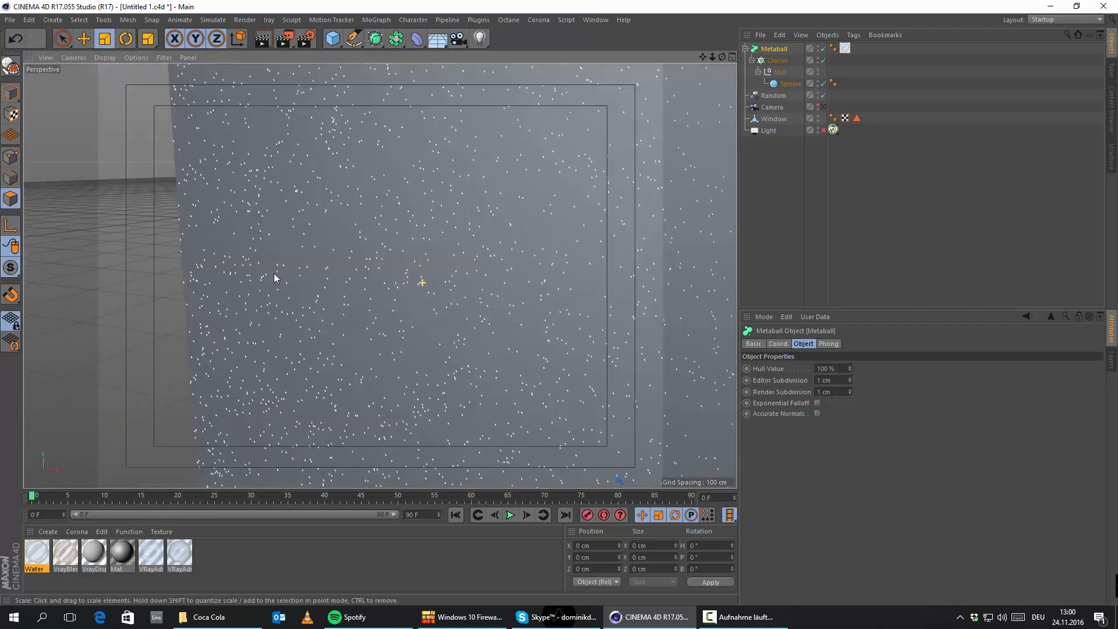
pyautogui.keyDown('alt'); pyautogui.moveTo(380, 276); pyautogui.dragTo(259, 177, button='middle'); pyautogui.keyUp('alt')
pyautogui.scroll(-5, 277, 189)
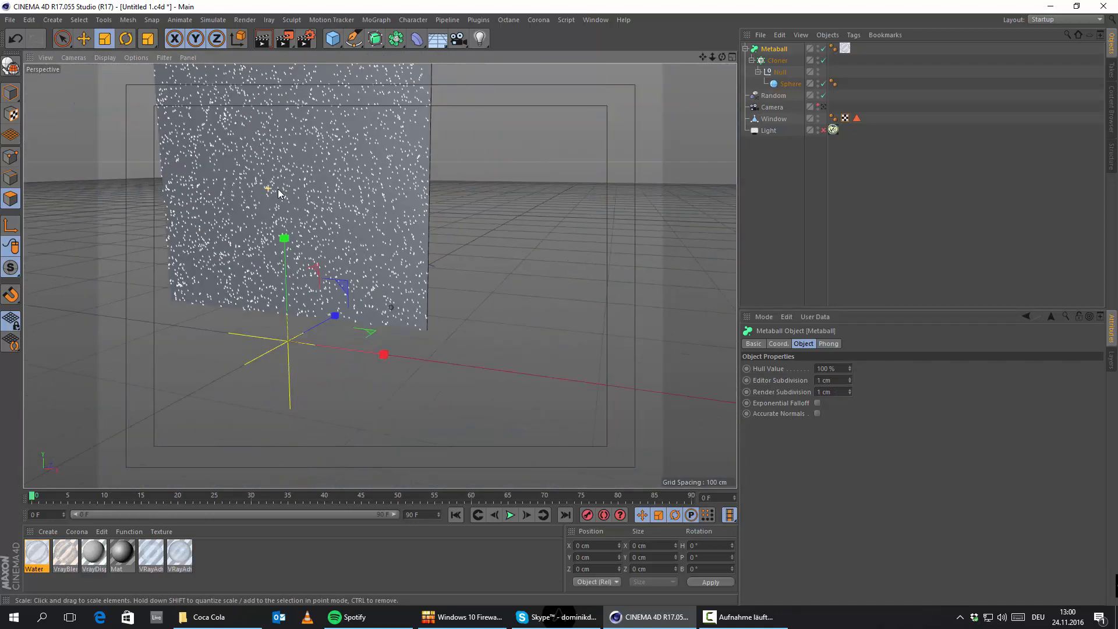
# Undo the Metaball's editor and render subdivision changes and inspect the drops again
pyautogui.click(13, 44)
pyautogui.scroll(4, 375, 230)
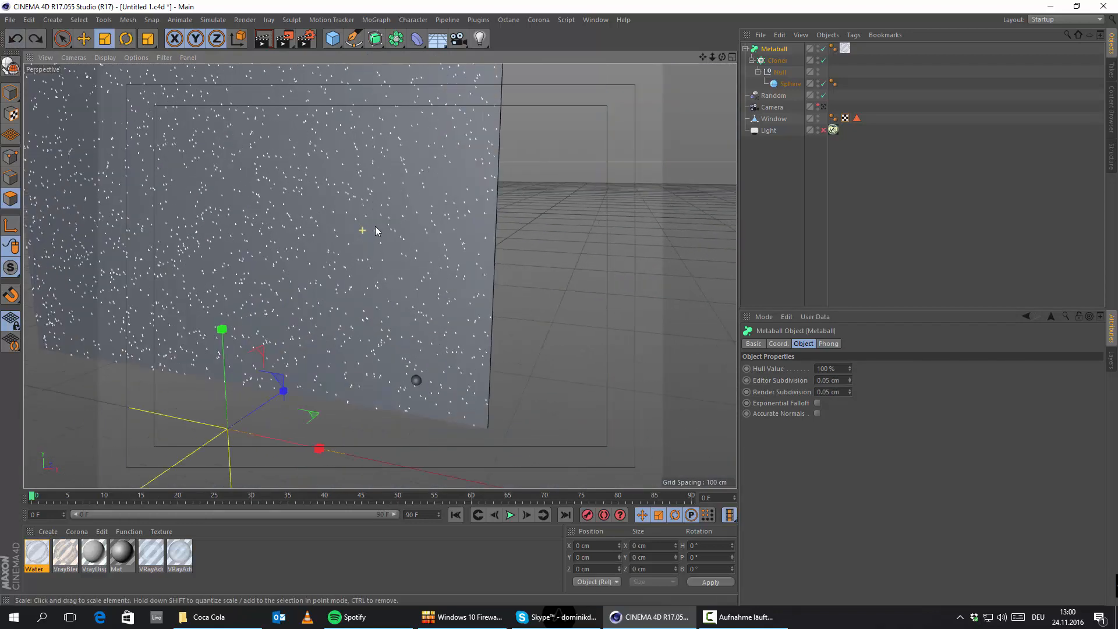
pyautogui.keyDown('alt'); pyautogui.moveTo(325, 271); pyautogui.dragTo(284, 99); pyautogui.keyUp('alt')
pyautogui.scroll(-4, 284, 95)
# Display the Cloner's object settings, then disable the Metaball to examine the raw cloned hemispheres on the window
pyautogui.click(776, 61)
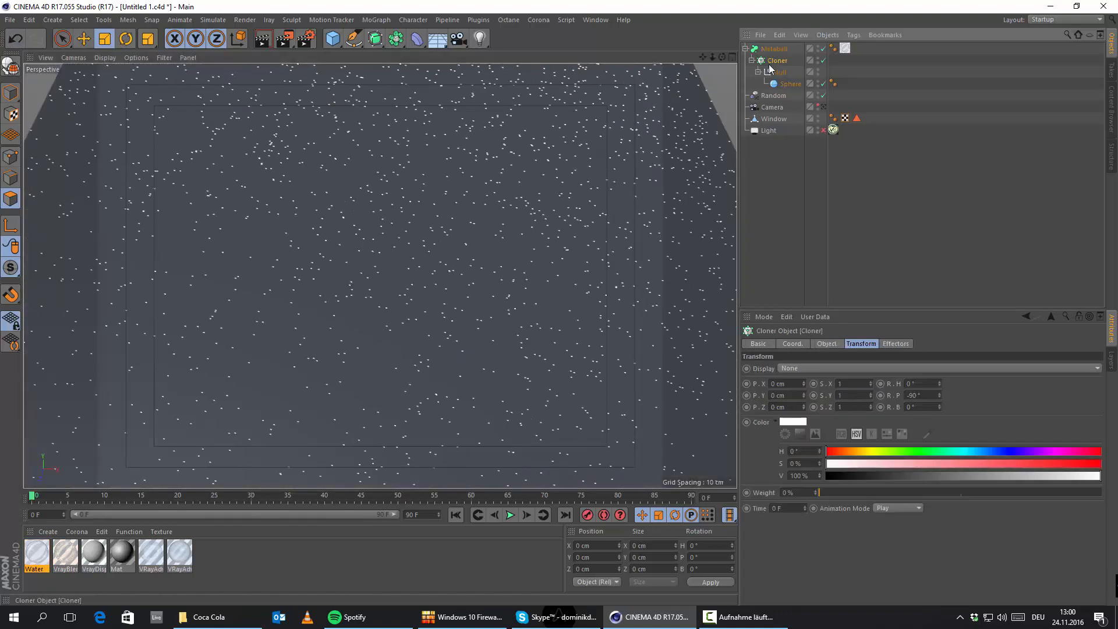
pyautogui.scroll(-4, 524, 201)
pyautogui.click(817, 344)
pyautogui.moveTo(536, 330)
pyautogui.keyDown('alt'); pyautogui.mouseDown()
pyautogui.moveTo(482, 422)
pyautogui.moveTo(489, 349)
pyautogui.moveTo(524, 326)
pyautogui.mouseUp(); pyautogui.keyUp('alt')
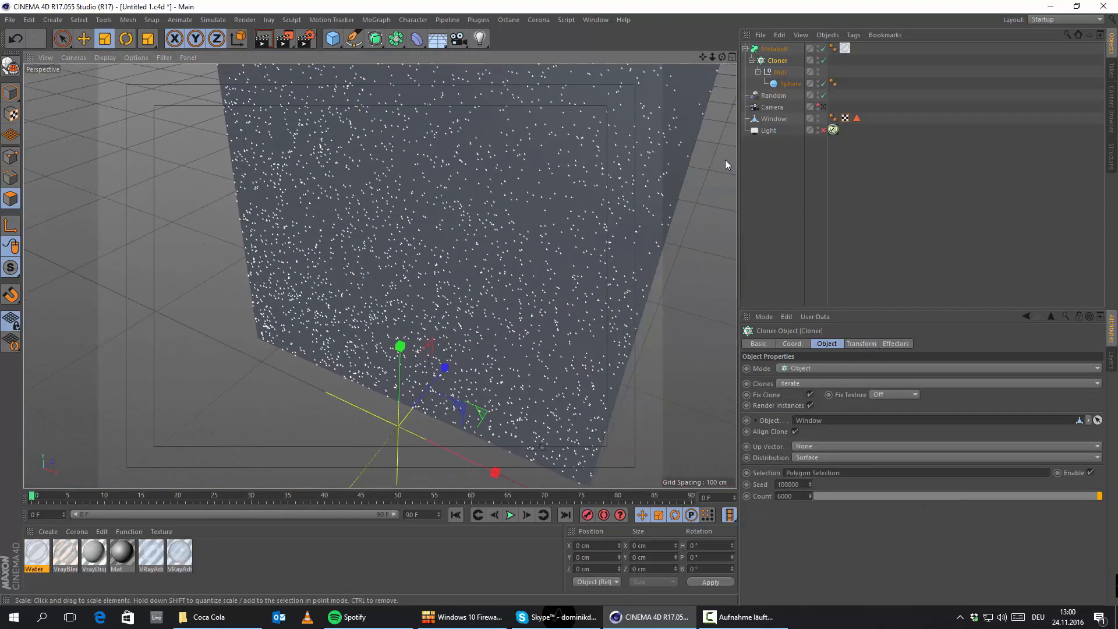
pyautogui.click(823, 48)
pyautogui.keyDown('alt'); pyautogui.moveTo(460, 117); pyautogui.dragTo(577, 67); pyautogui.keyUp('alt')
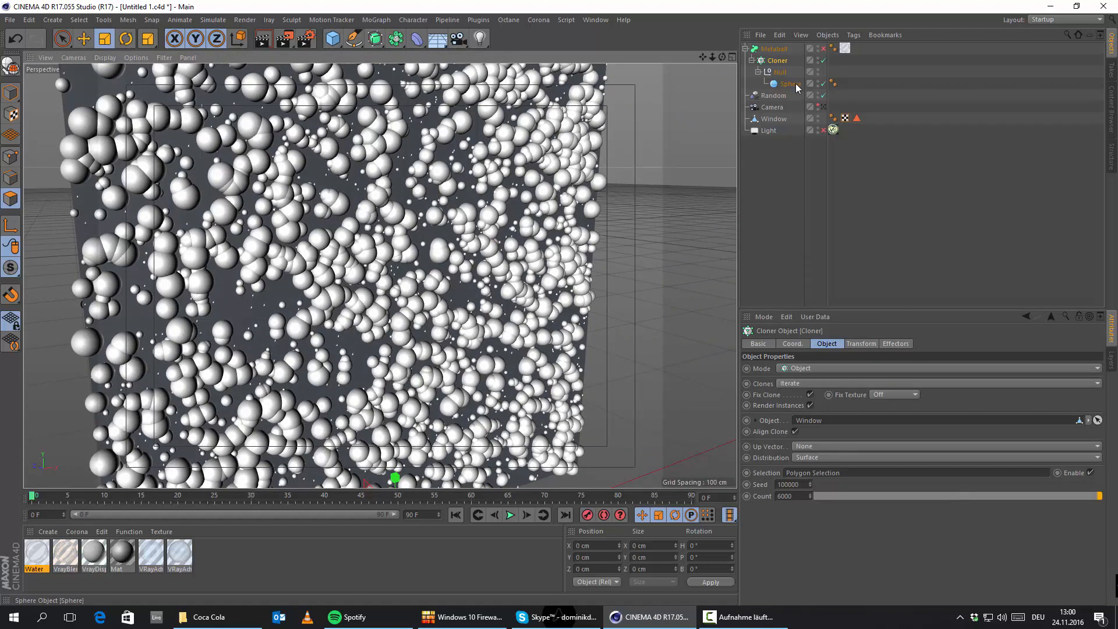
# Scale the cloned hemisphere down to a radius of about 0.291 cm and inspect the clones on the window
pyautogui.click(794, 86)
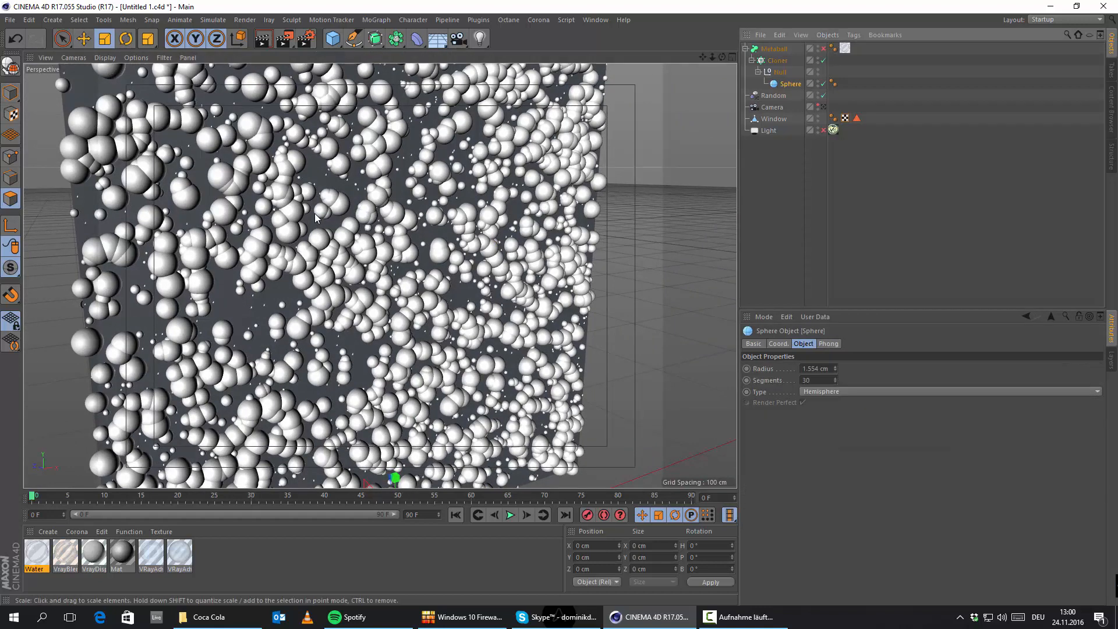
pyautogui.keyDown('alt'); pyautogui.moveTo(309, 211); pyautogui.dragTo(249, 188, button='right'); pyautogui.keyUp('alt')
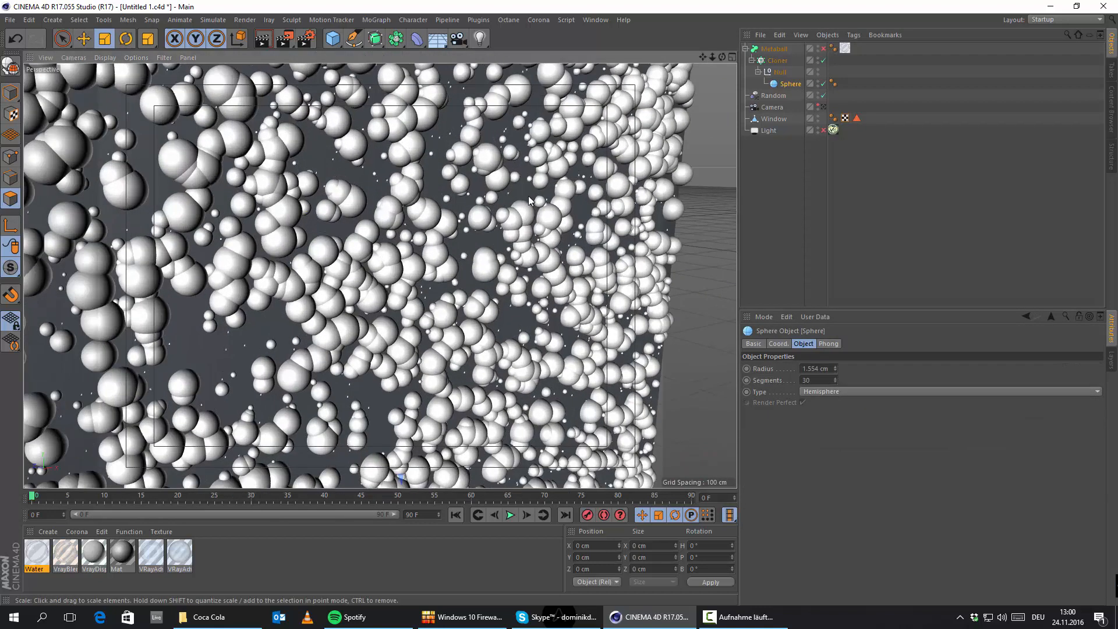
pyautogui.moveTo(528, 196); pyautogui.dragTo(194, 339)
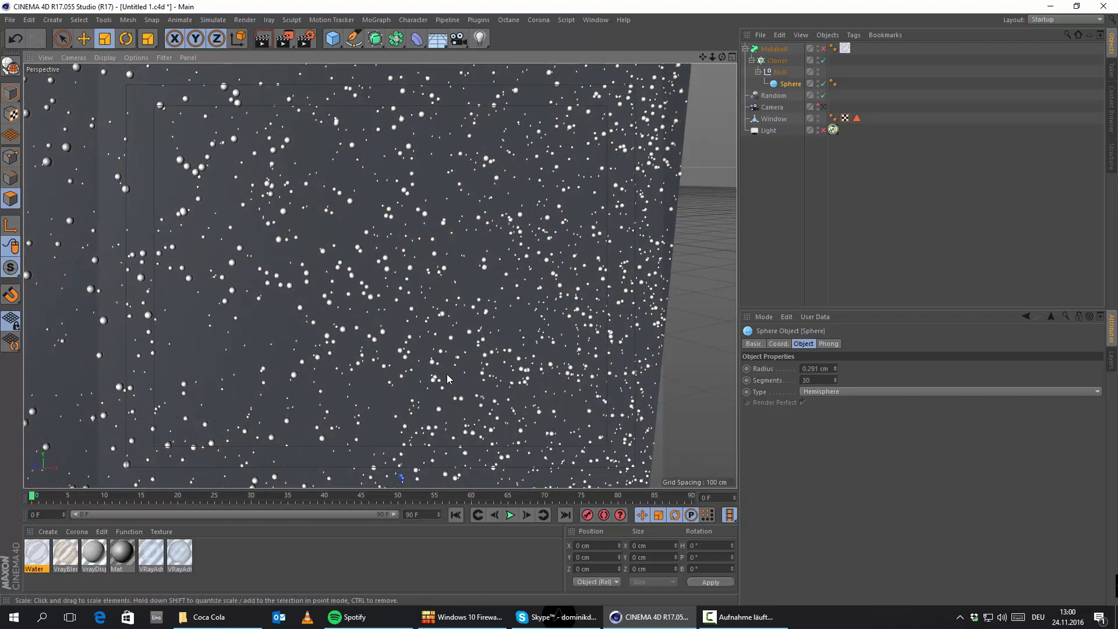
pyautogui.keyDown('alt'); pyautogui.moveTo(446, 374); pyautogui.dragTo(408, 314); pyautogui.keyUp('alt')
pyautogui.scroll(-5, 476, 390)
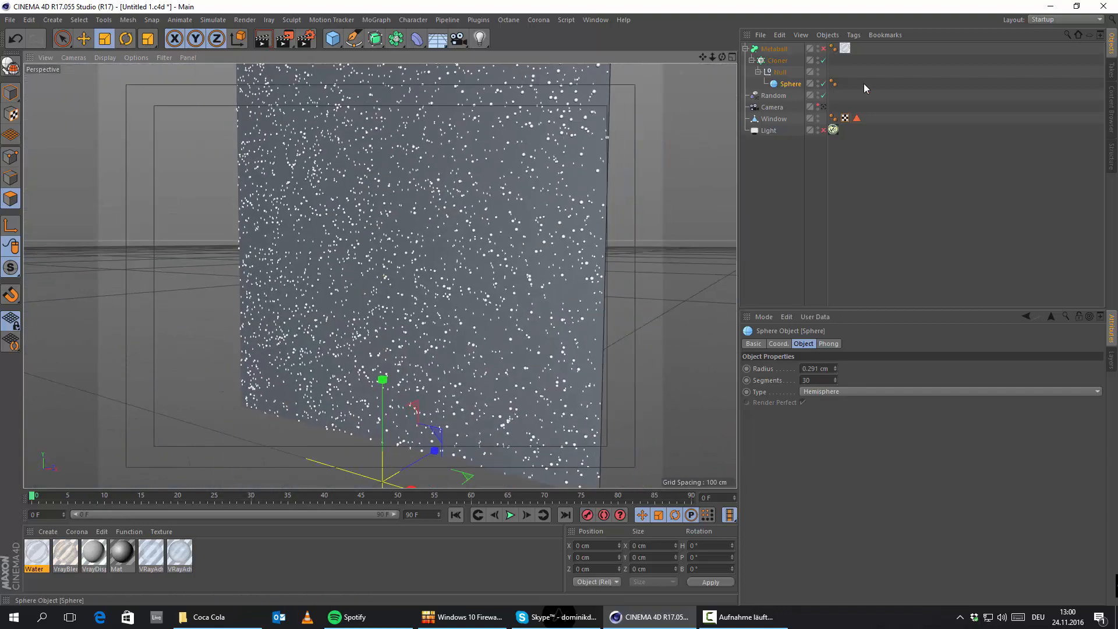
# Re-enable the Metaball, display its object settings and check the drops from the front of the window
pyautogui.click(822, 49)
pyautogui.click(754, 50)
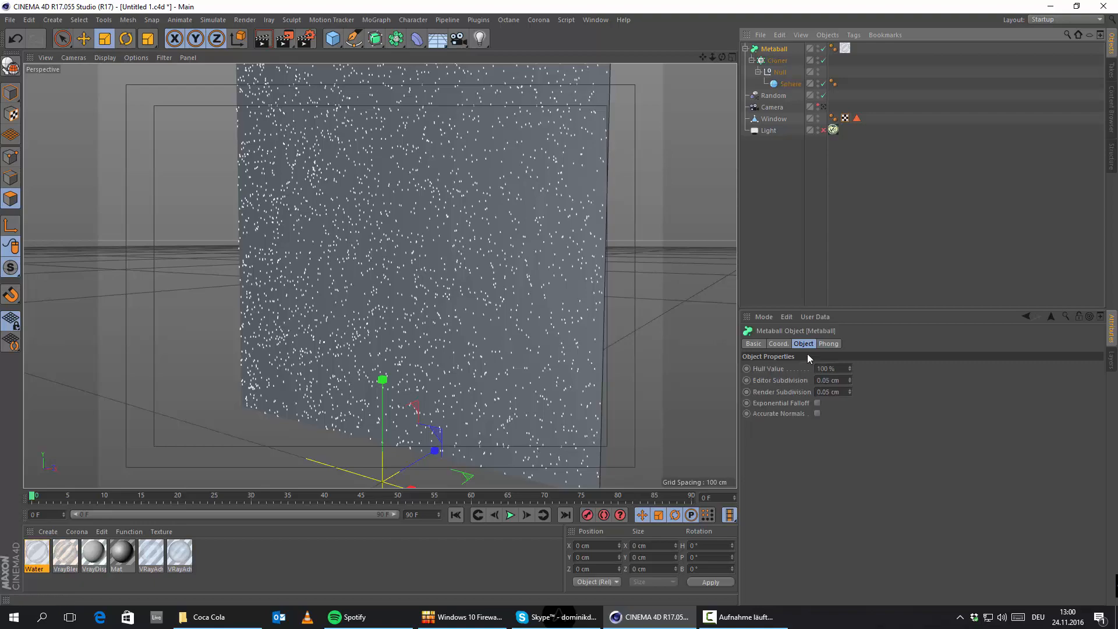
pyautogui.keyDown('alt'); pyautogui.moveTo(304, 314); pyautogui.dragTo(356, 312); pyautogui.keyUp('alt')
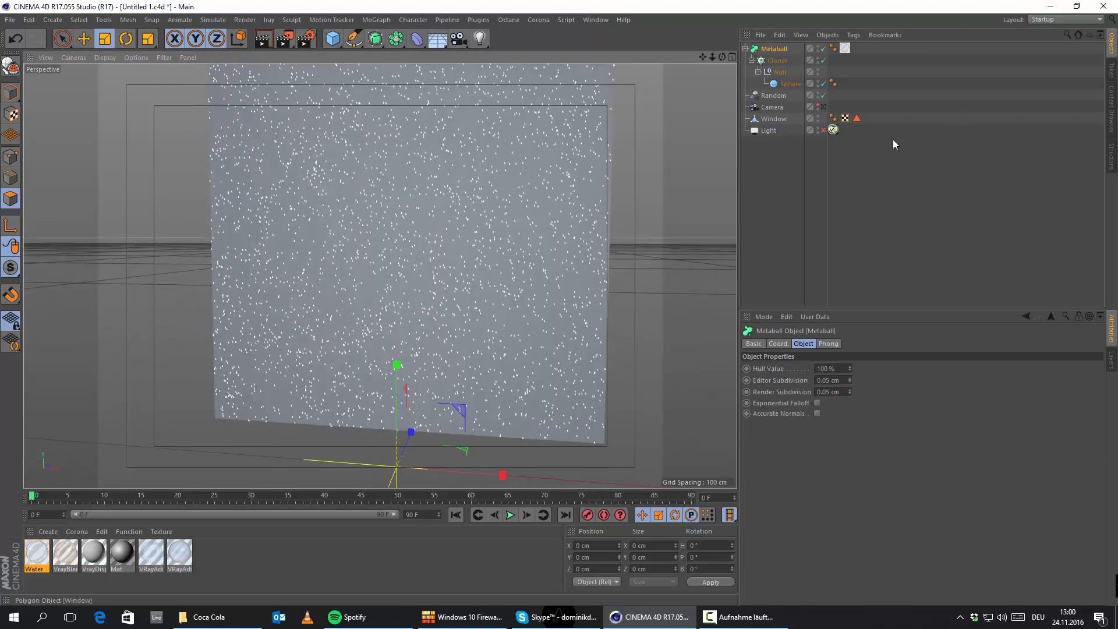
# Look through the scene camera and test-render the view, first without and then with the Light enabled
pyautogui.click(822, 108)
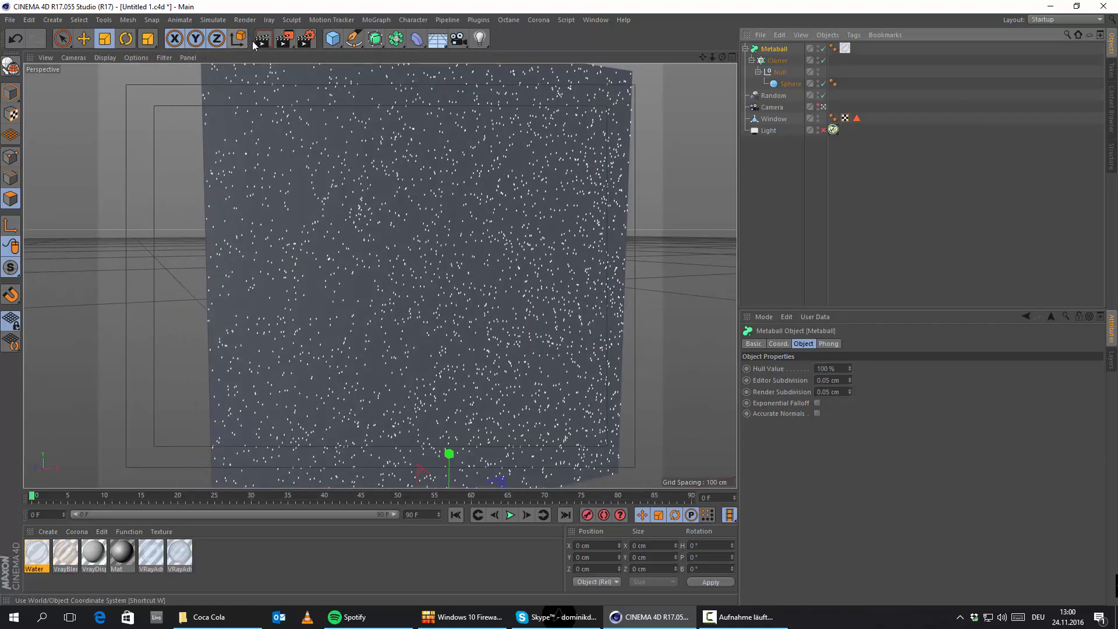
pyautogui.click(262, 39)
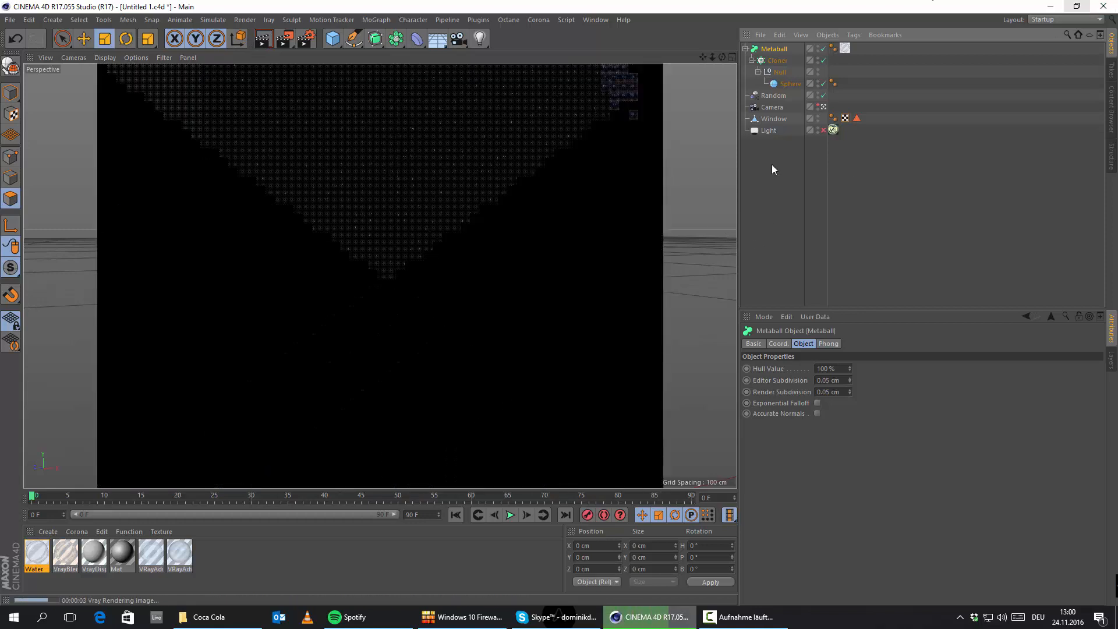
pyautogui.click(822, 130)
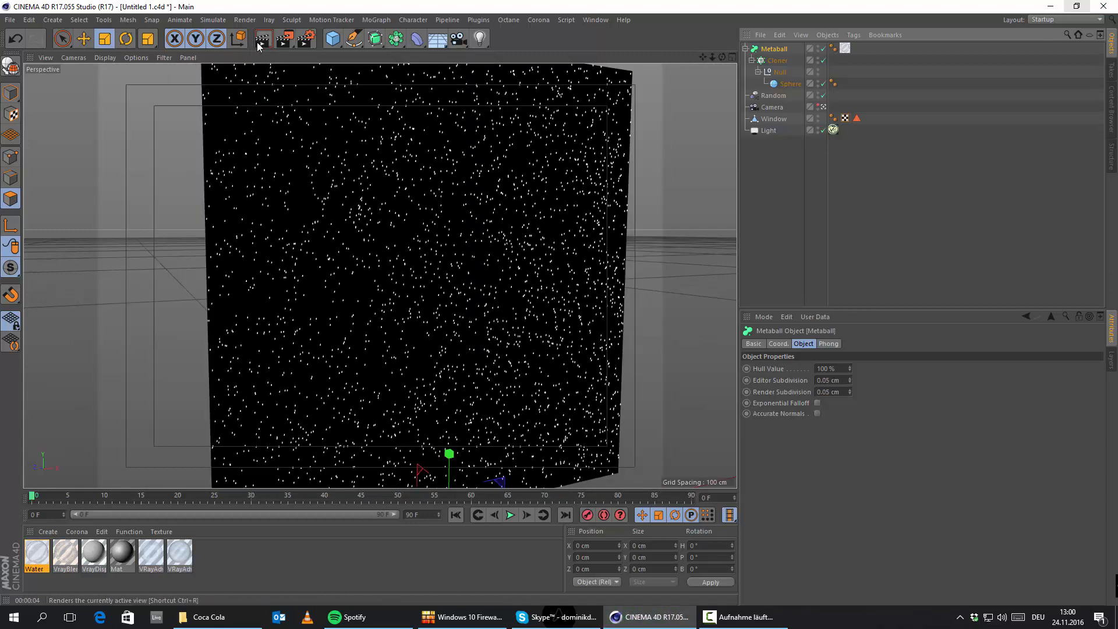
pyautogui.click(262, 39)
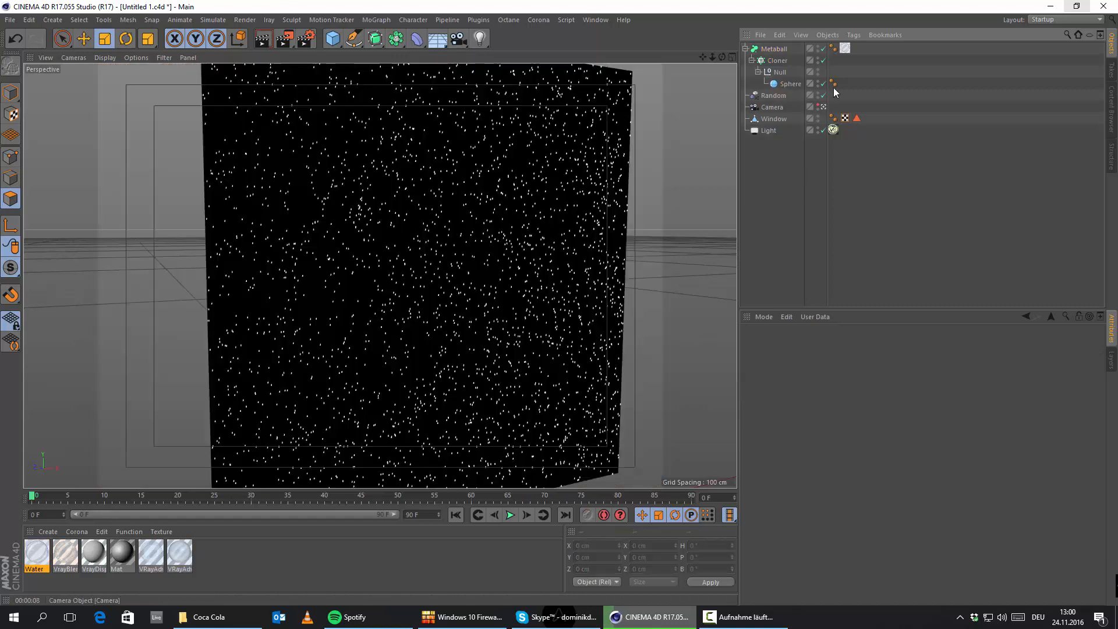
# Remove the Water material from the Metaball and check the settings of VRayAdvancedMaterial.1 in the Material Editor
pyautogui.click(845, 47)
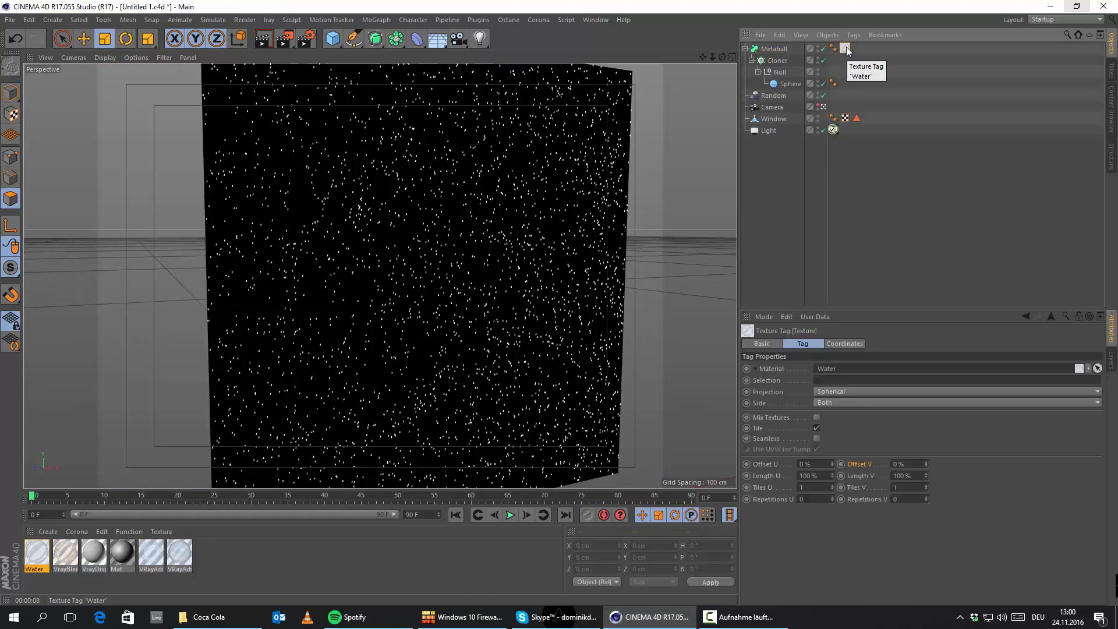
pyautogui.press('Delete')
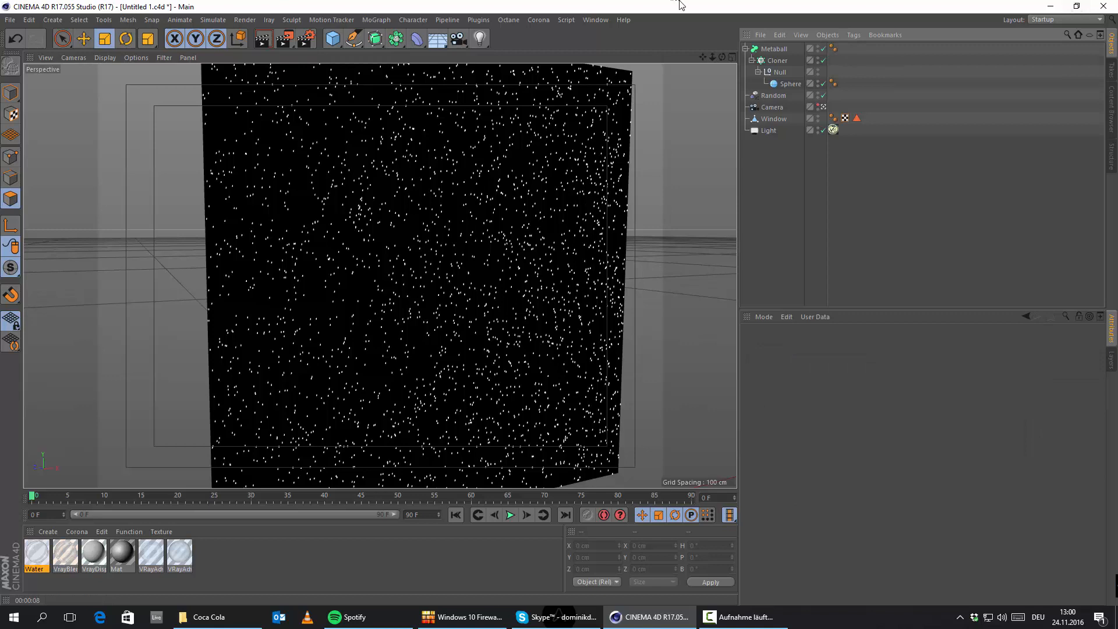
pyautogui.click(154, 564)
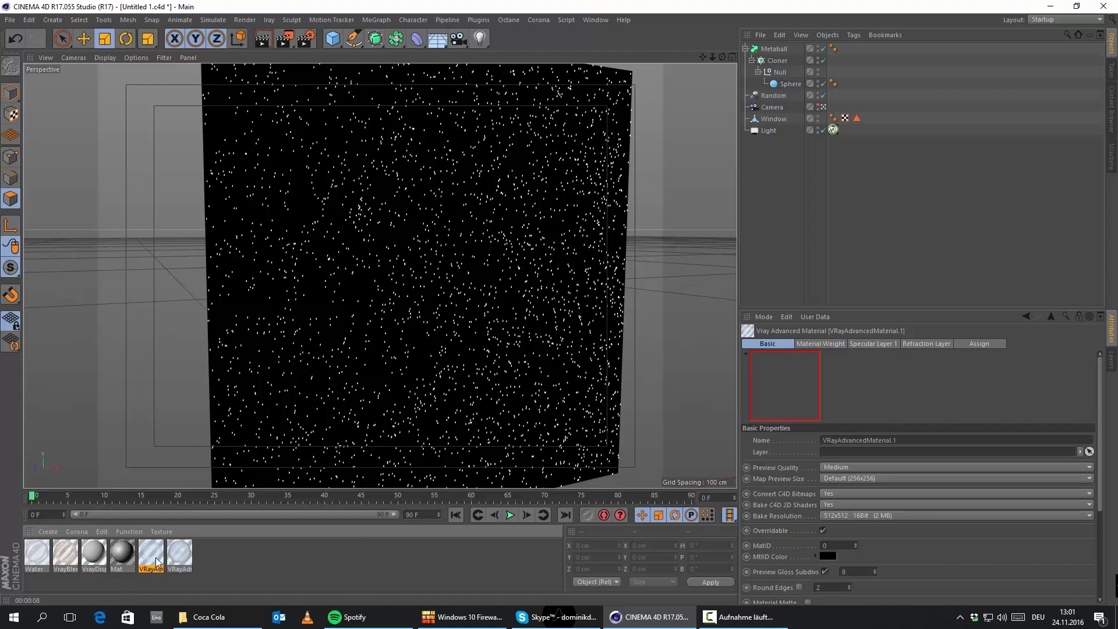
pyautogui.doubleClick(145, 564)
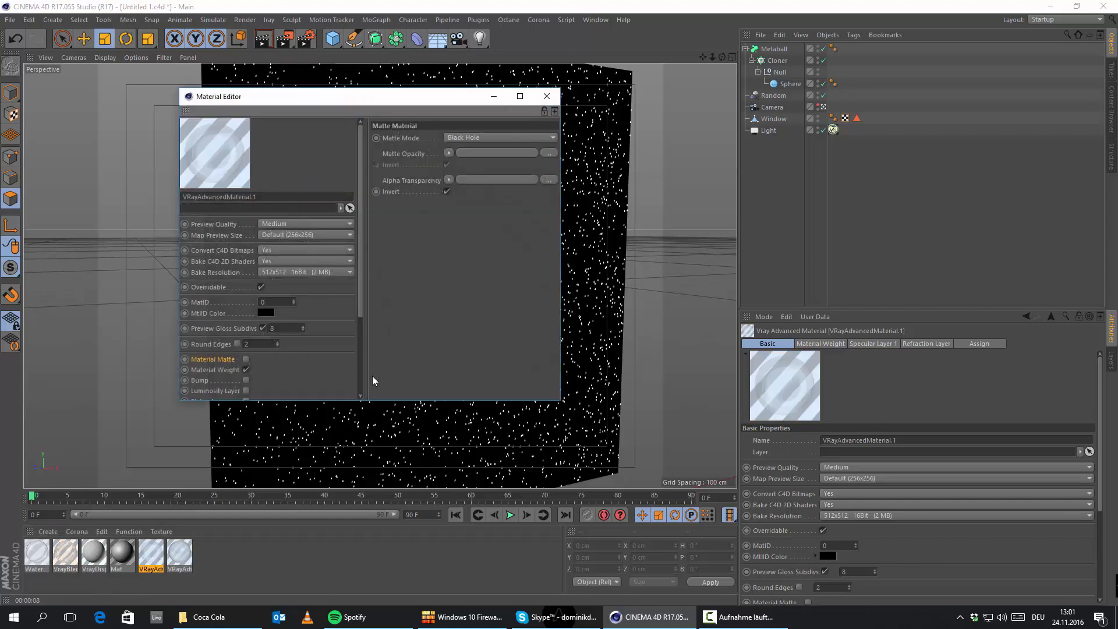
pyautogui.moveTo(359, 275); pyautogui.dragTo(379, 372)
pyautogui.click(551, 98)
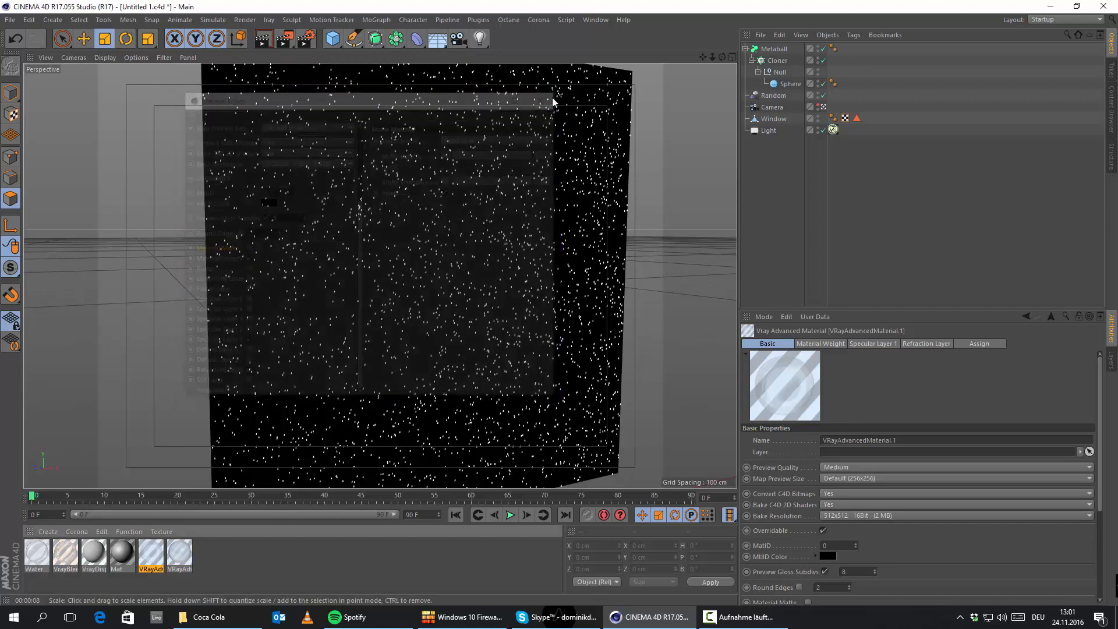
pyautogui.click(550, 100)
# Review the Water material's Specular Layer 1 and Refraction Layer settings, and assign the material to the Sphere
pyautogui.doubleClick(36, 553)
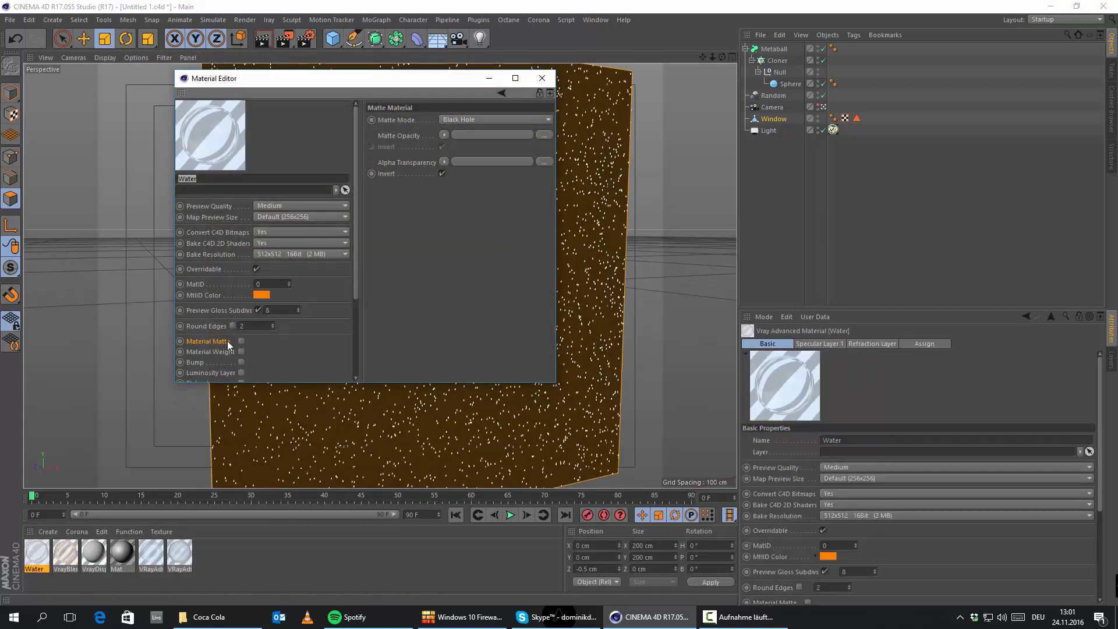
pyautogui.click(191, 324)
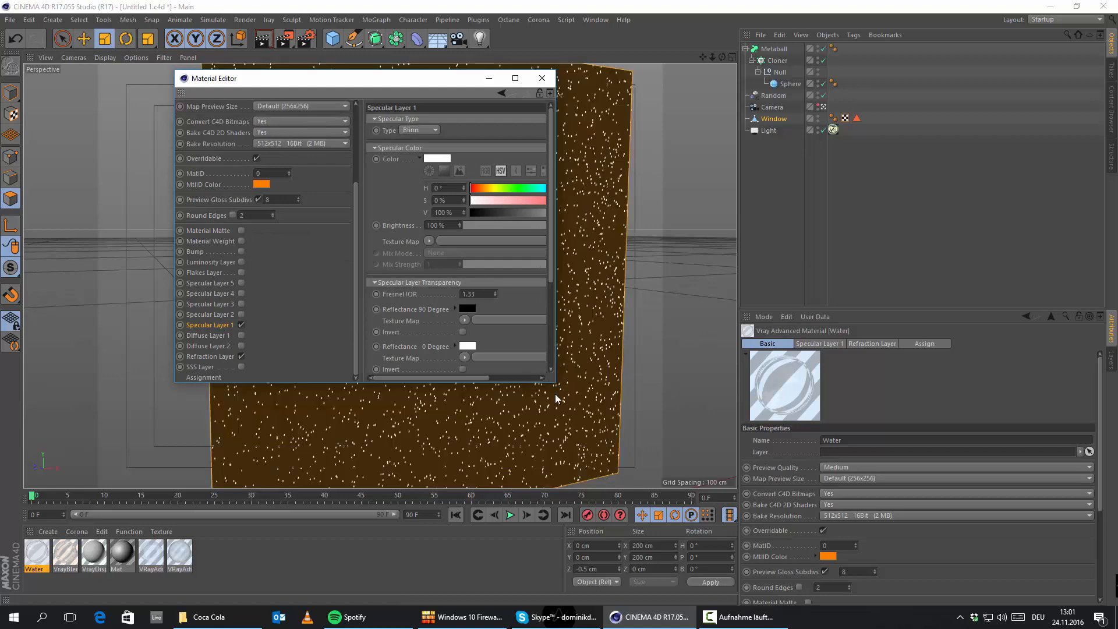
pyautogui.moveTo(557, 390); pyautogui.dragTo(704, 496)
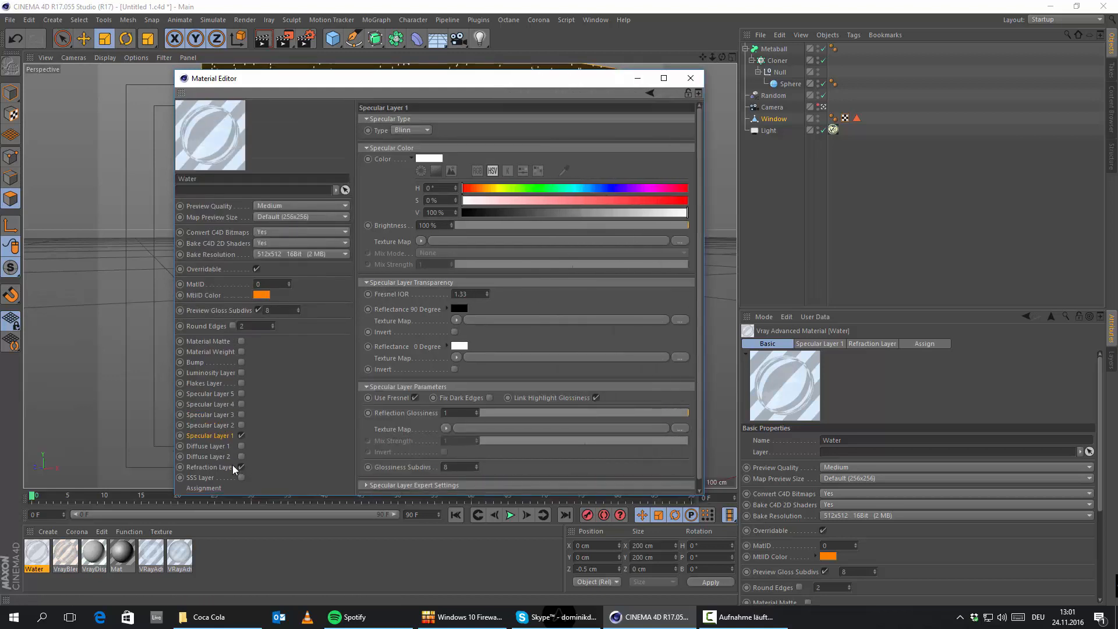
pyautogui.click(209, 467)
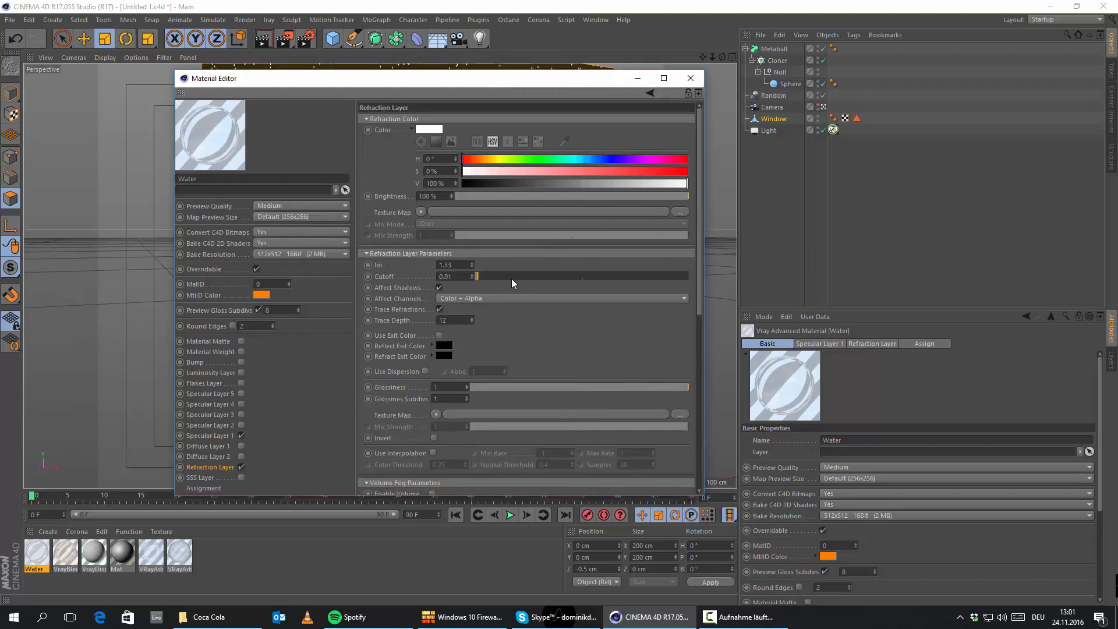
pyautogui.click(691, 80)
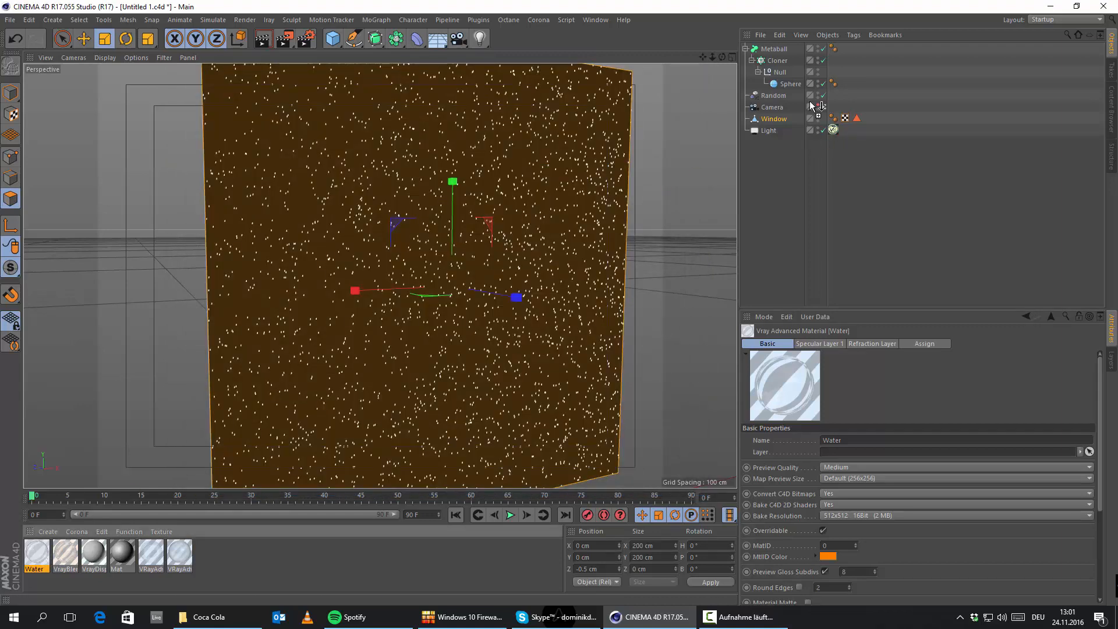
pyautogui.moveTo(790, 81); pyautogui.dragTo(790, 84)
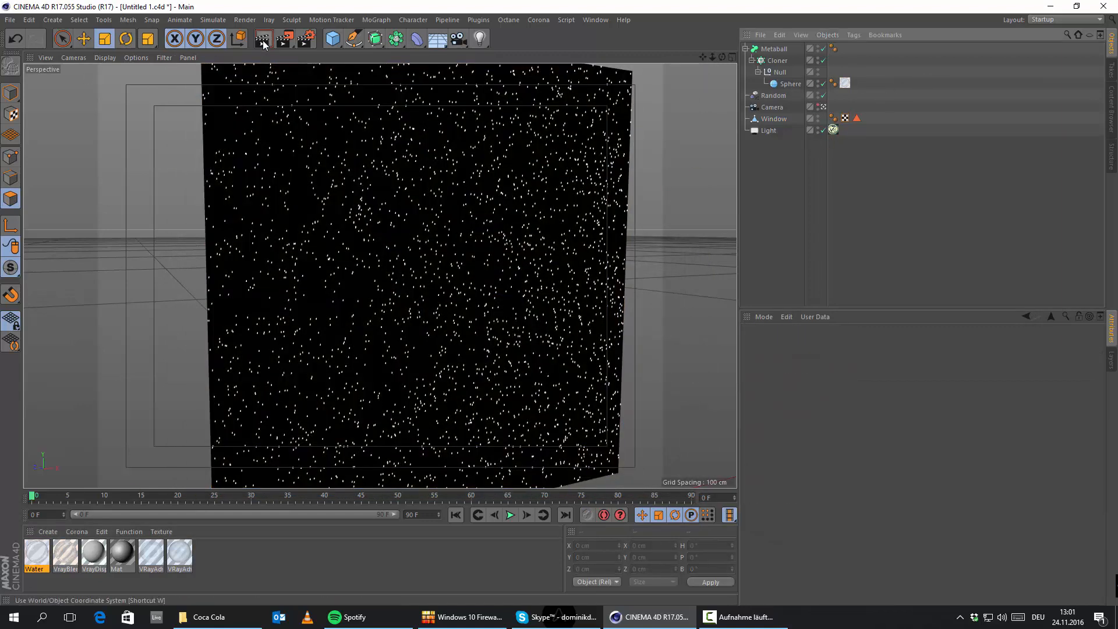
# Check the Refraction Layer settings of VRayAdvancedMaterial and assign that material to the Window object
pyautogui.click(772, 120)
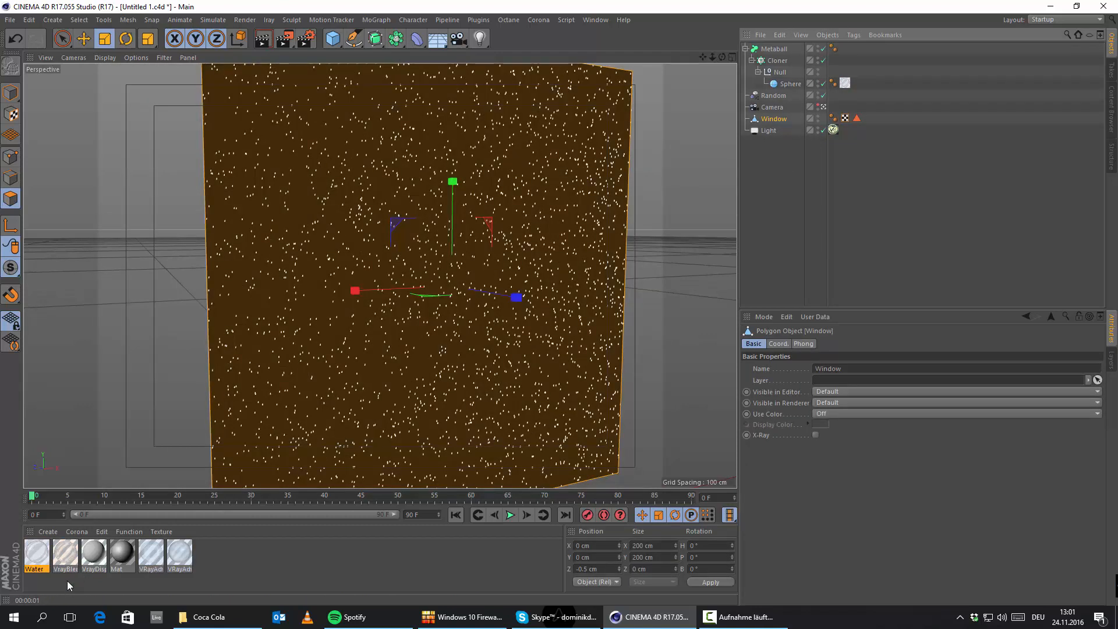
pyautogui.click(68, 581)
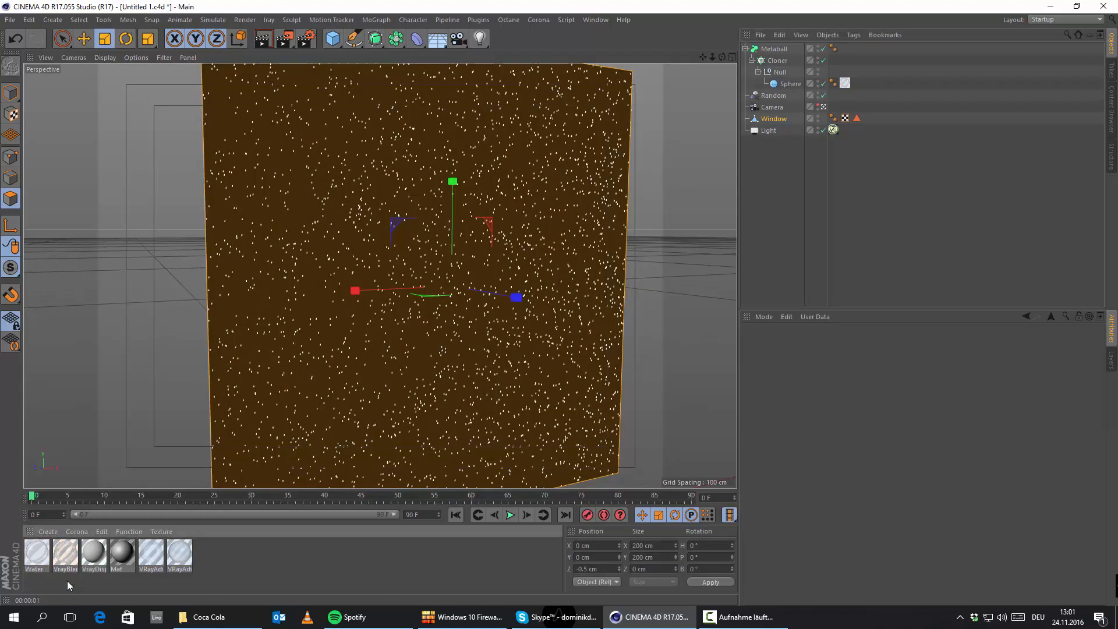
pyautogui.click(180, 556)
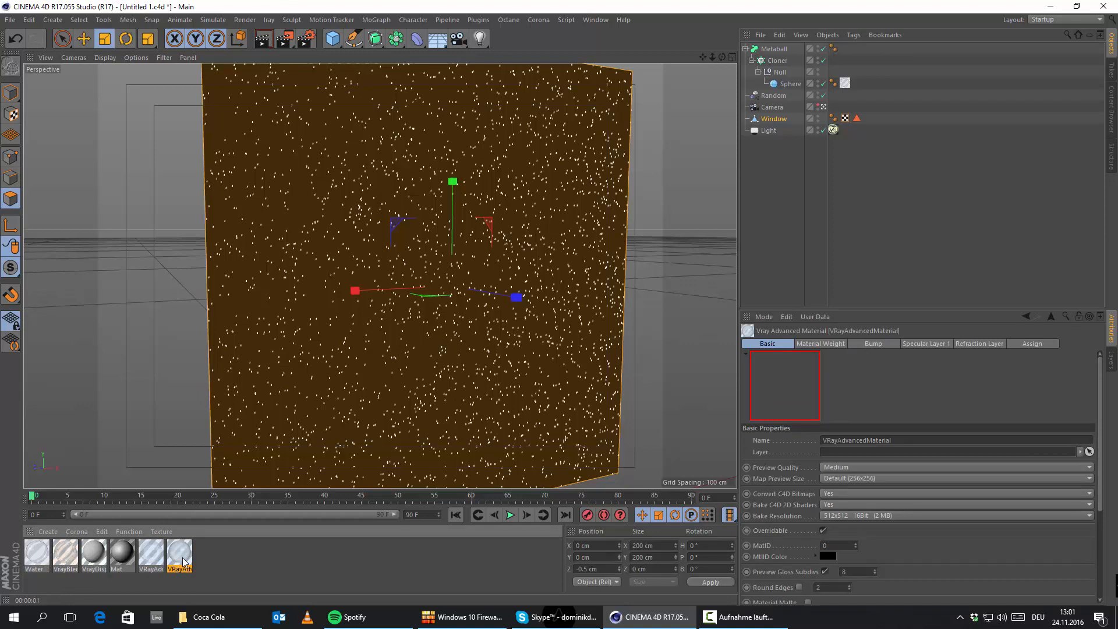
pyautogui.doubleClick(183, 559)
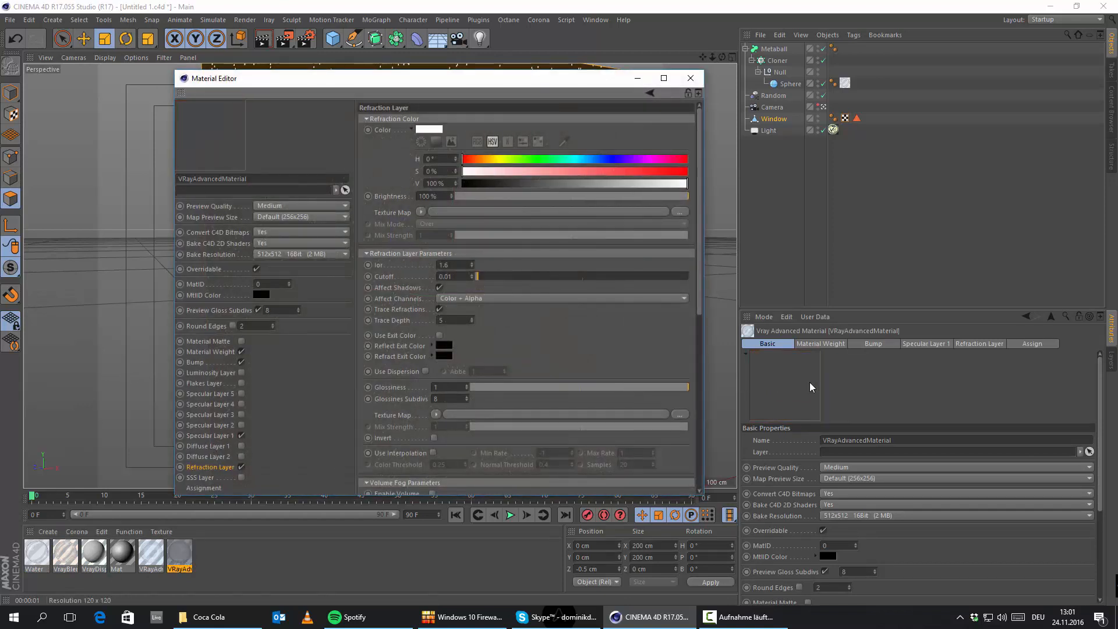
pyautogui.click(691, 78)
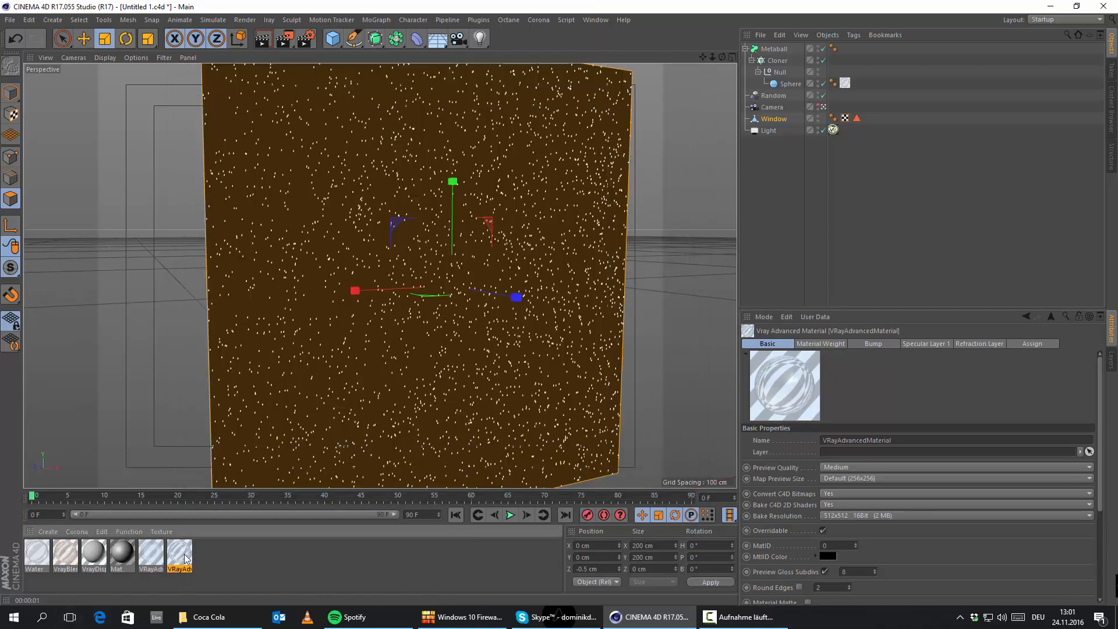
pyautogui.moveTo(777, 121); pyautogui.dragTo(776, 119)
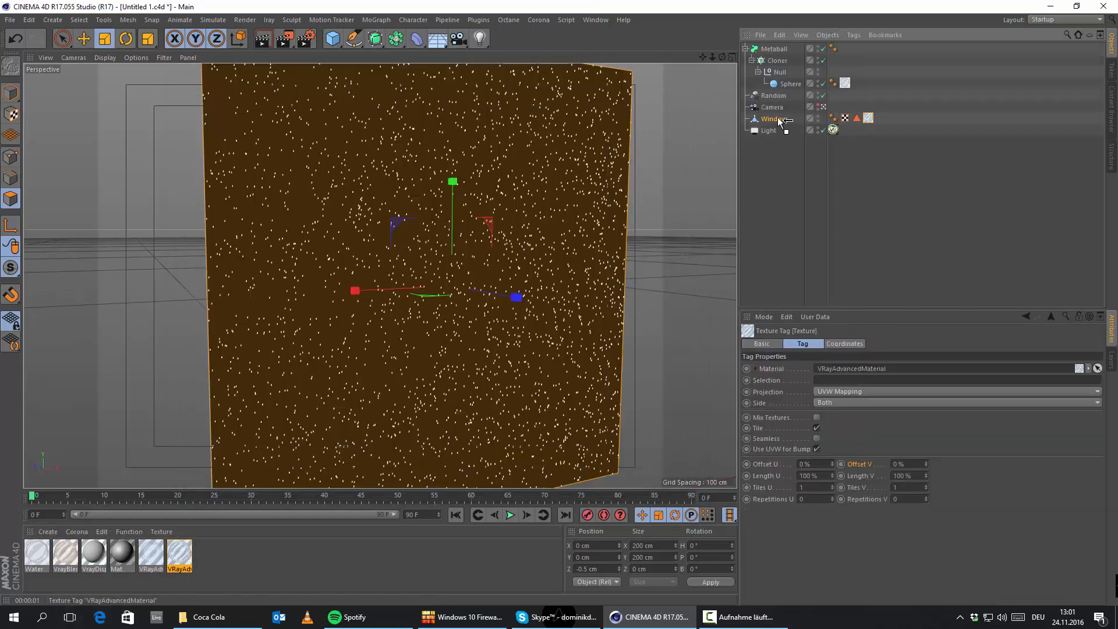
# Disable the Metaball and compare test renders of the window with and without it, examining the hemispheres up close
pyautogui.click(264, 39)
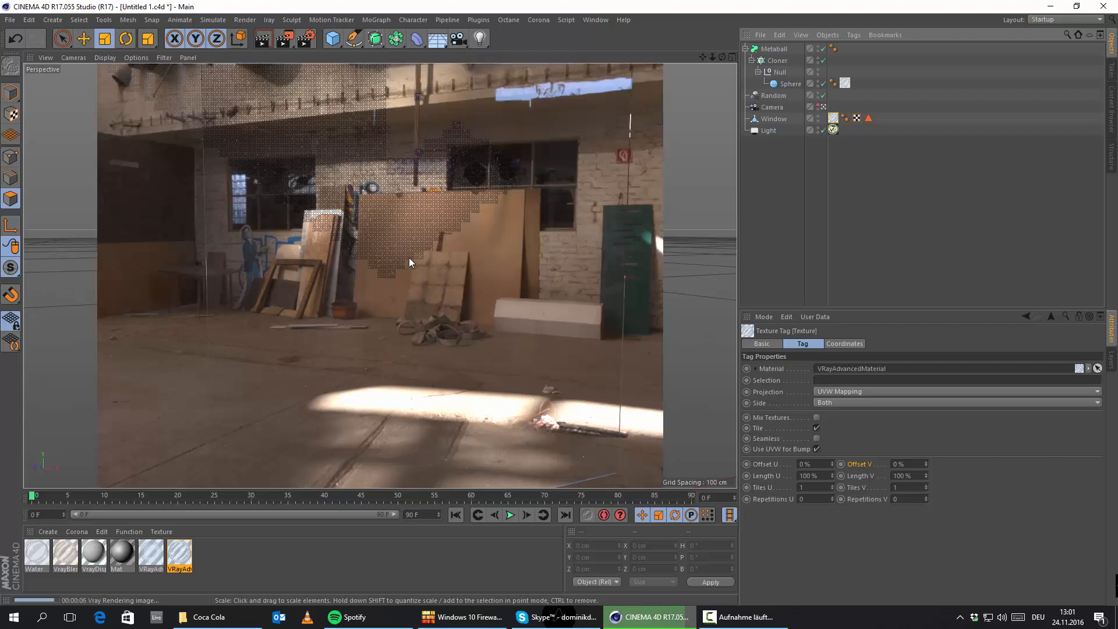
pyautogui.click(801, 215)
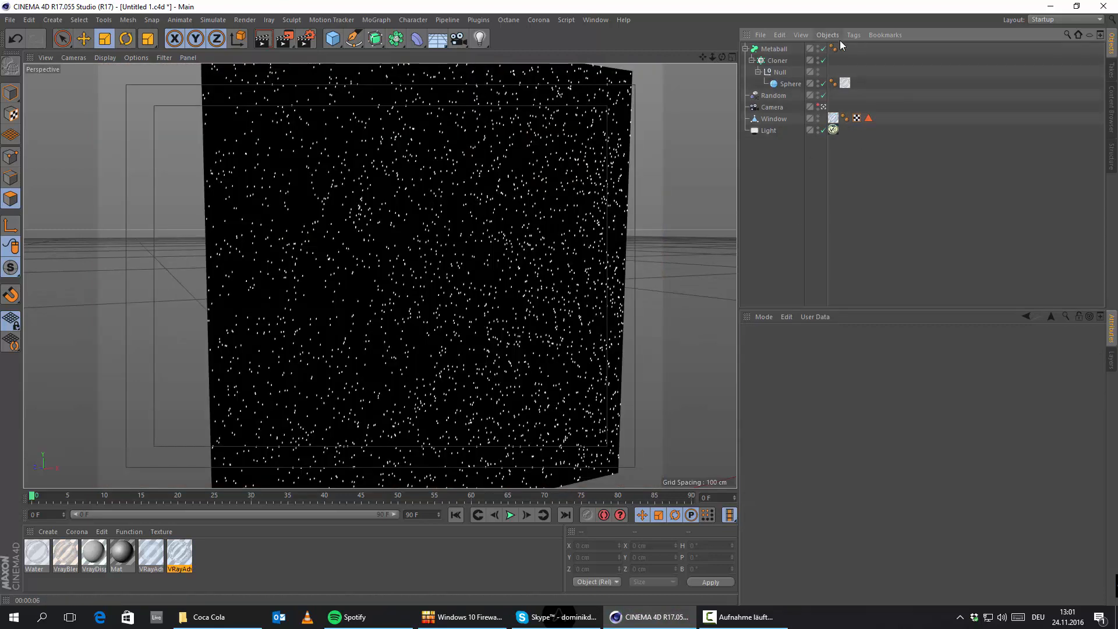
pyautogui.click(264, 40)
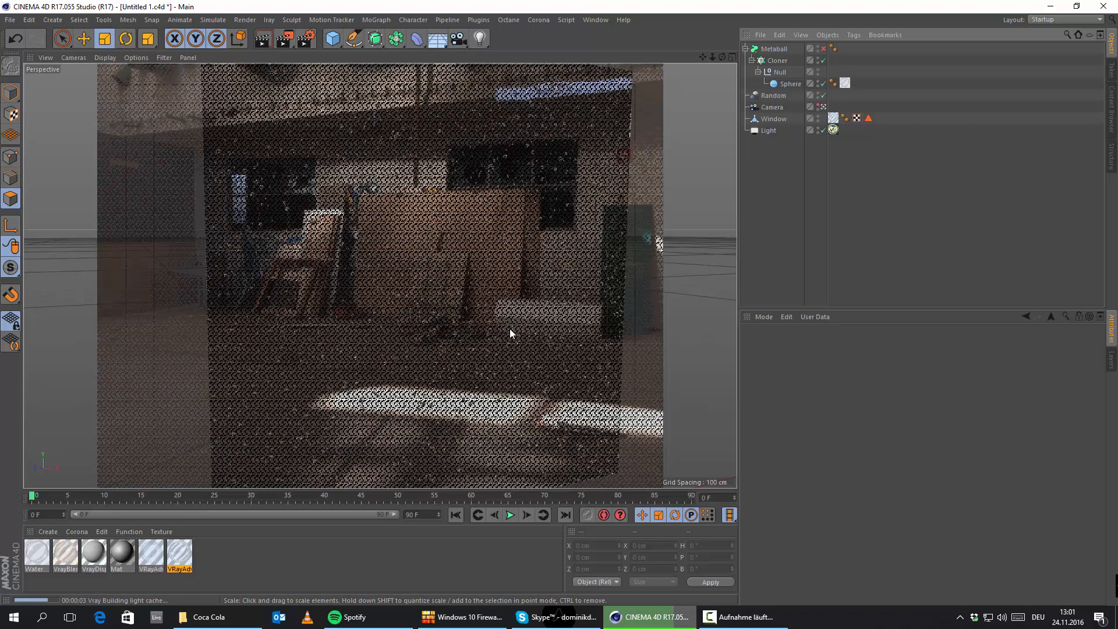
pyautogui.click(784, 194)
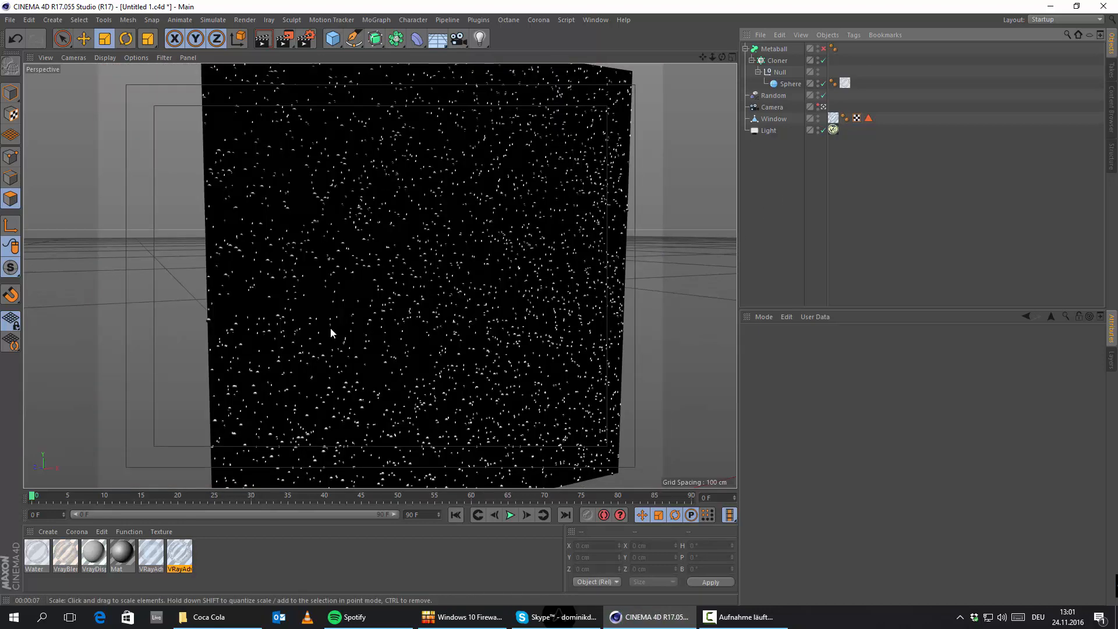
pyautogui.scroll(8, 304, 282)
pyautogui.scroll(6, 354, 258)
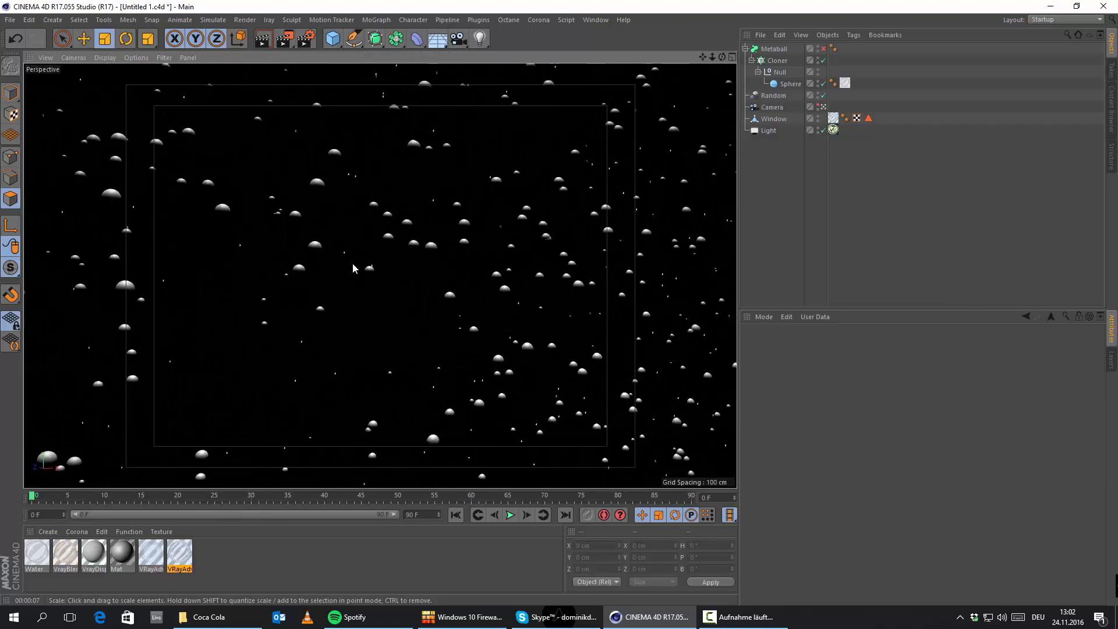
# Look over the hemispheres up close, select the Camera, and test-render the whole window in the viewport
pyautogui.keyDown('alt'); pyautogui.moveTo(397, 267); pyautogui.dragTo(419, 326); pyautogui.keyUp('alt')
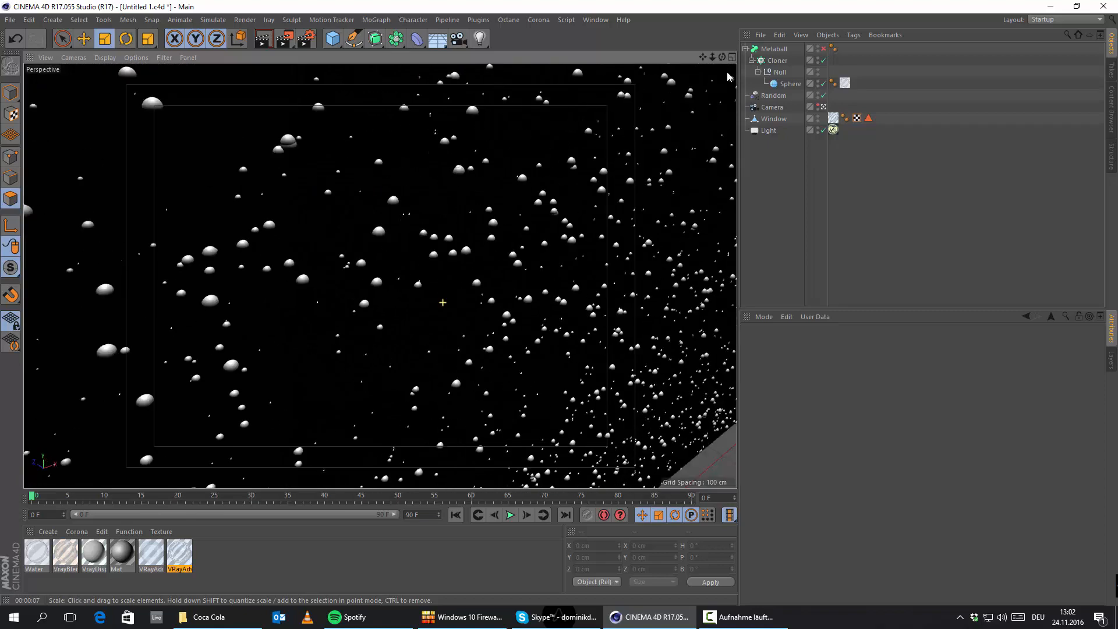
pyautogui.click(772, 107)
pyautogui.keyDown('alt'); pyautogui.moveTo(419, 280); pyautogui.dragTo(442, 307); pyautogui.keyUp('alt')
pyautogui.click(259, 43)
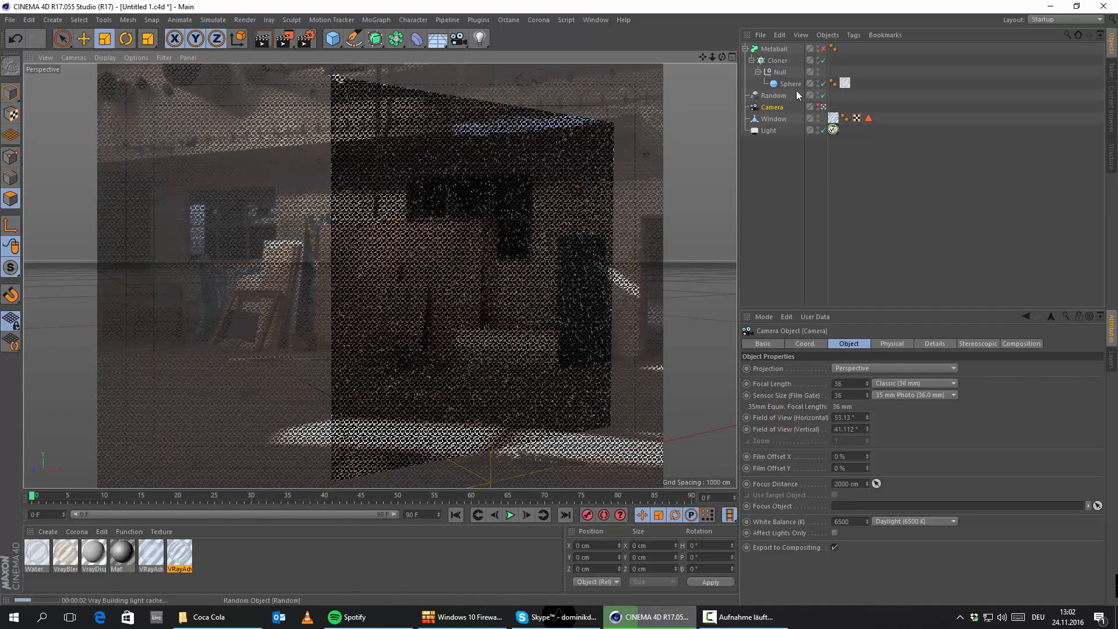
# Add a Metaball tag to the Sphere and set the tag's radius to 30 cm
pyautogui.rightClick(792, 85)
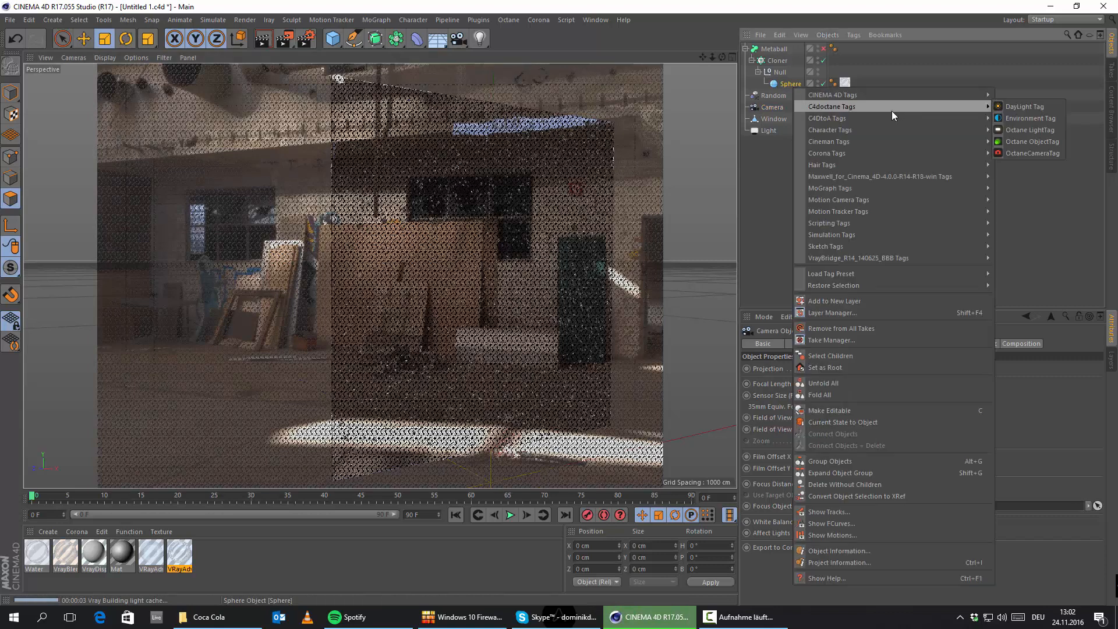
pyautogui.moveTo(917, 92)
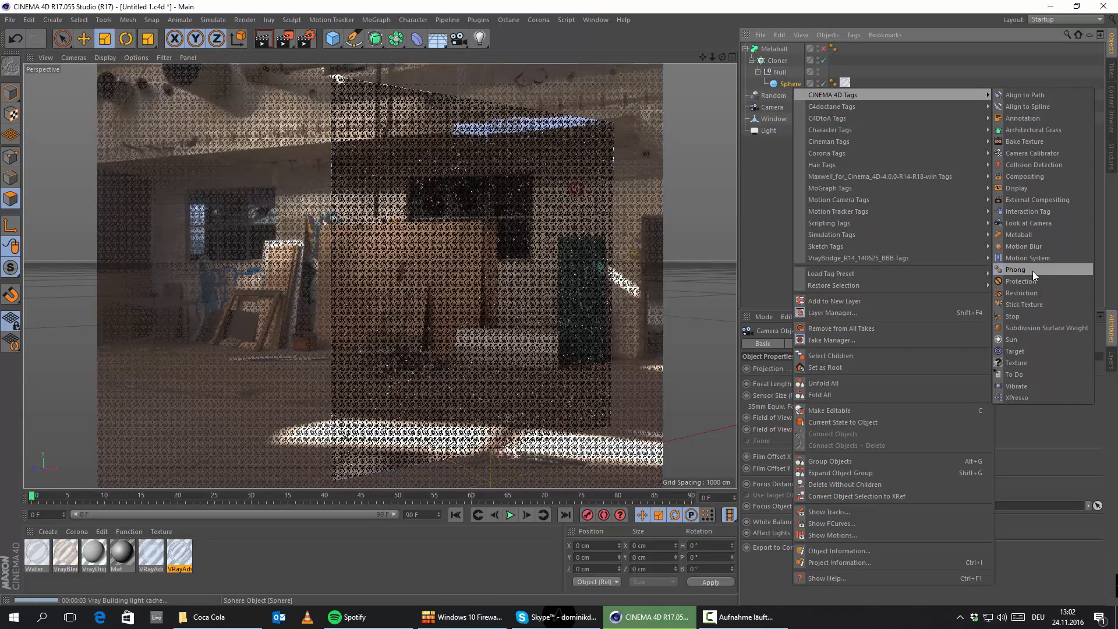
pyautogui.click(1037, 234)
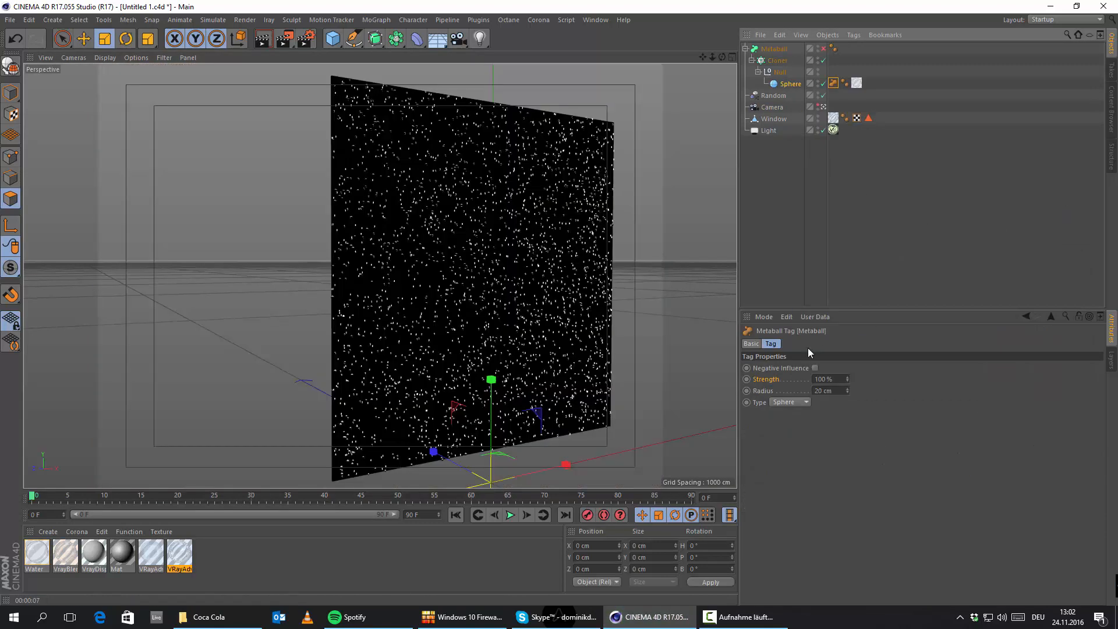
pyautogui.click(840, 389)
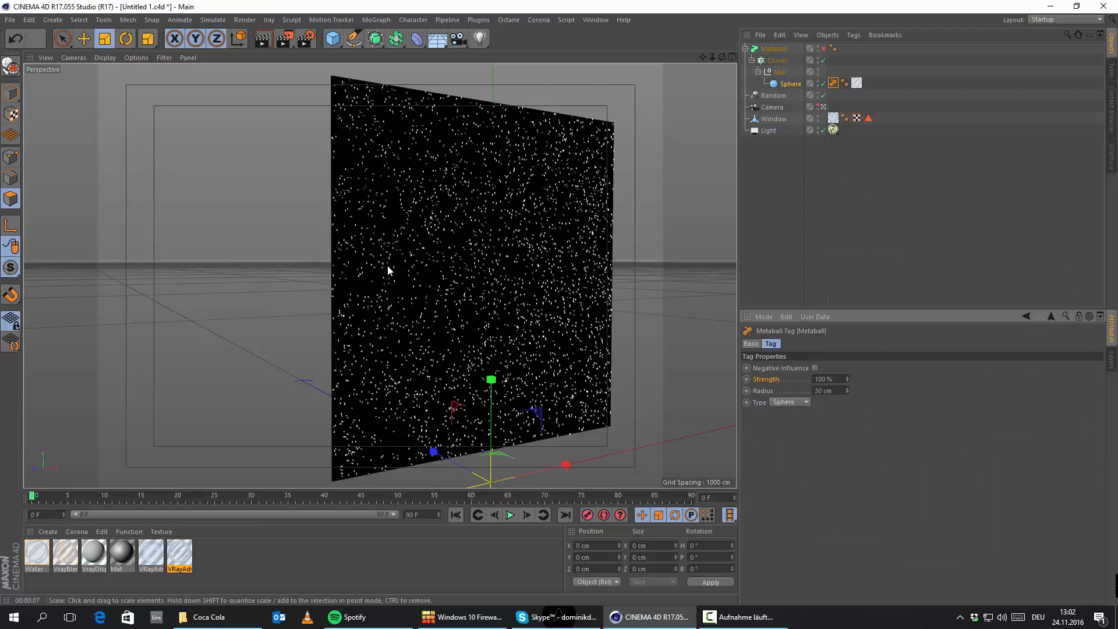
# Review the object settings of the Metaball and the Cloner, and save the project
pyautogui.click(773, 49)
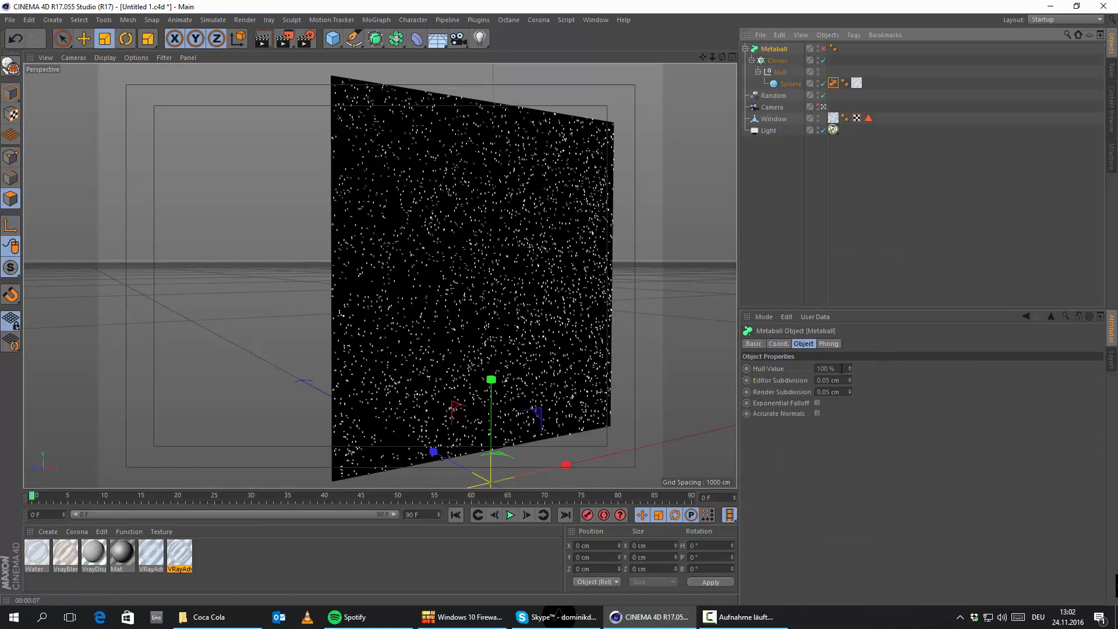
pyautogui.click(800, 392)
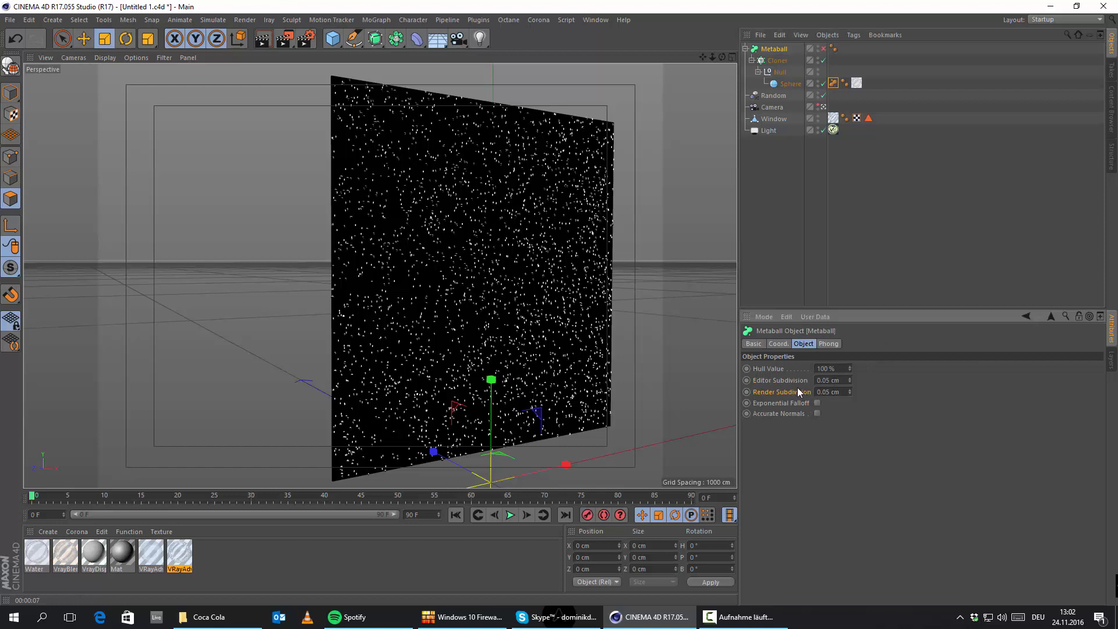
pyautogui.click(764, 368)
pyautogui.click(777, 60)
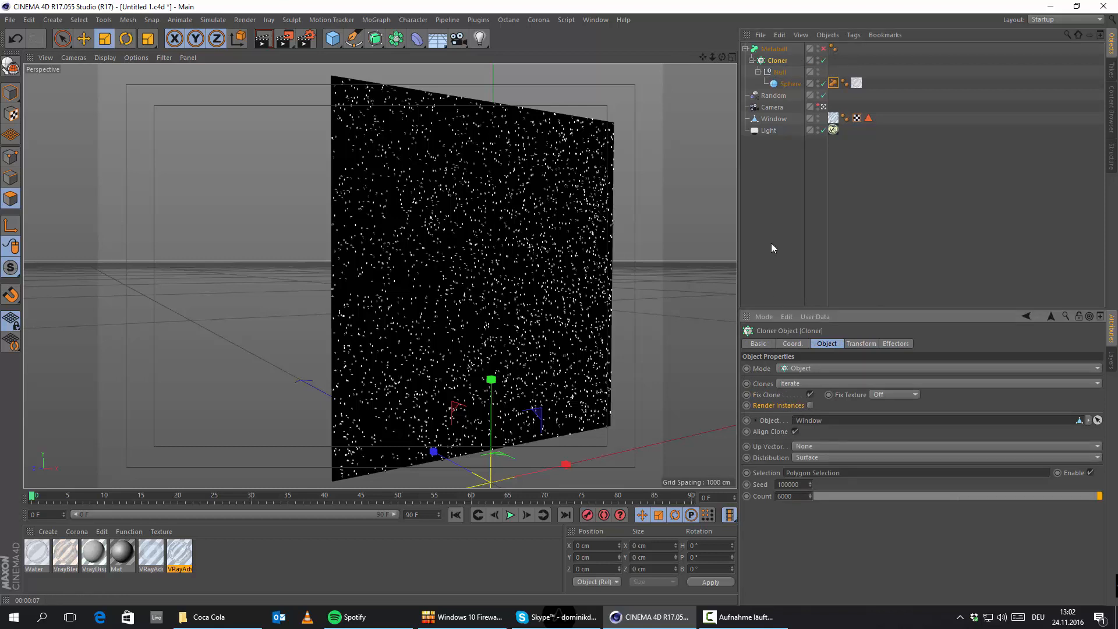
pyautogui.click(769, 218)
pyautogui.click(777, 51)
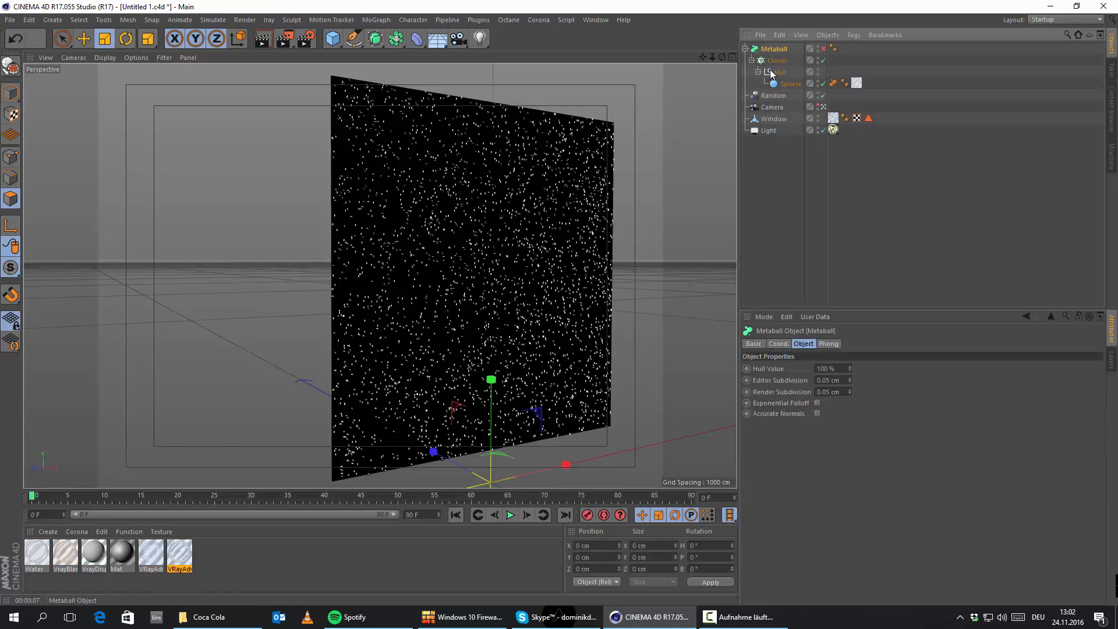
pyautogui.click(10, 20)
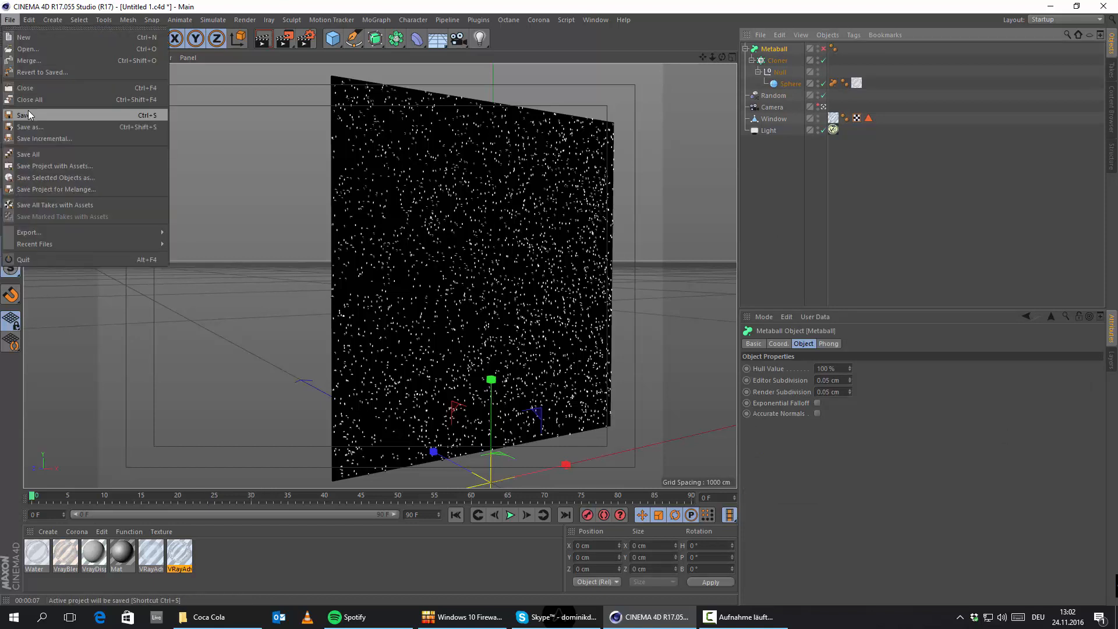
pyautogui.click(28, 115)
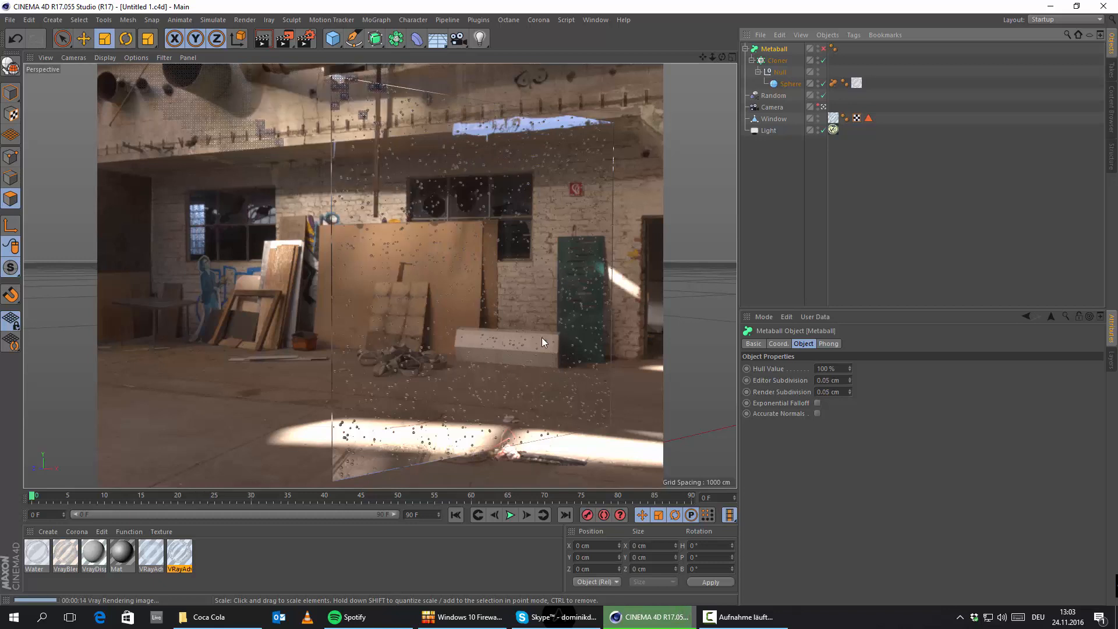
# Disable the Light and examine the cloned hemispheres on the window from close up and at an angle
pyautogui.click(788, 186)
pyautogui.click(777, 61)
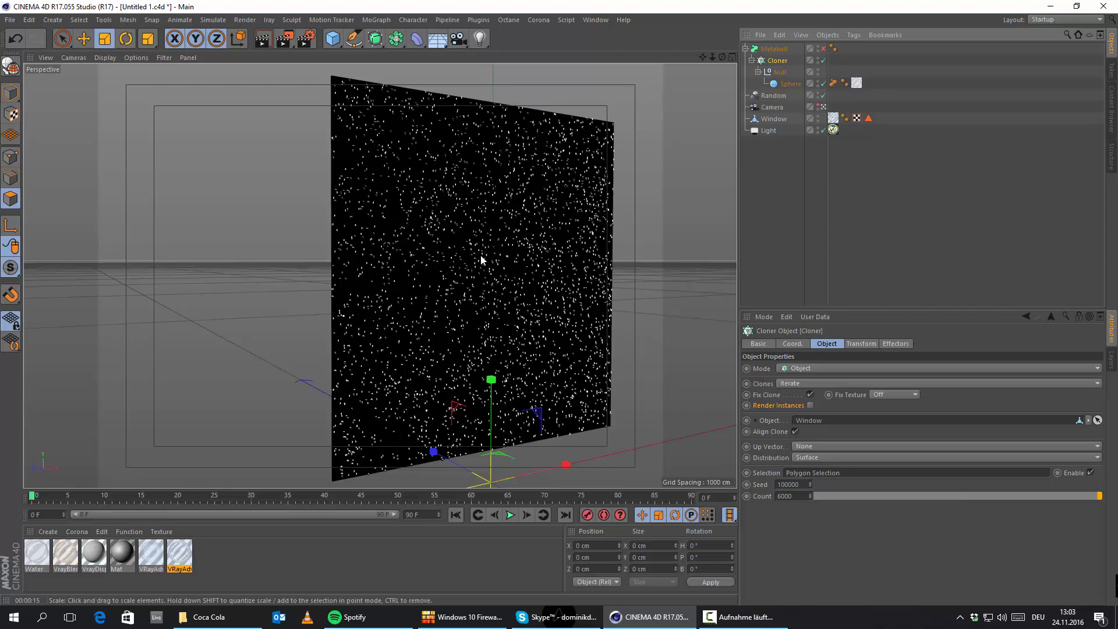
pyautogui.scroll(8, 464, 300)
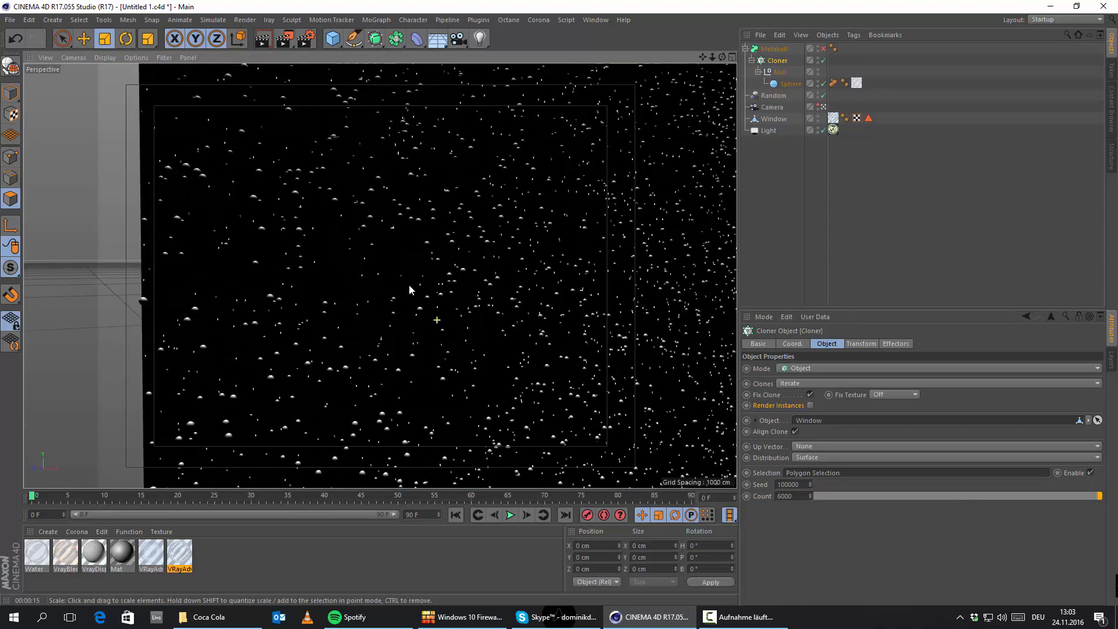
pyautogui.scroll(8, 409, 290)
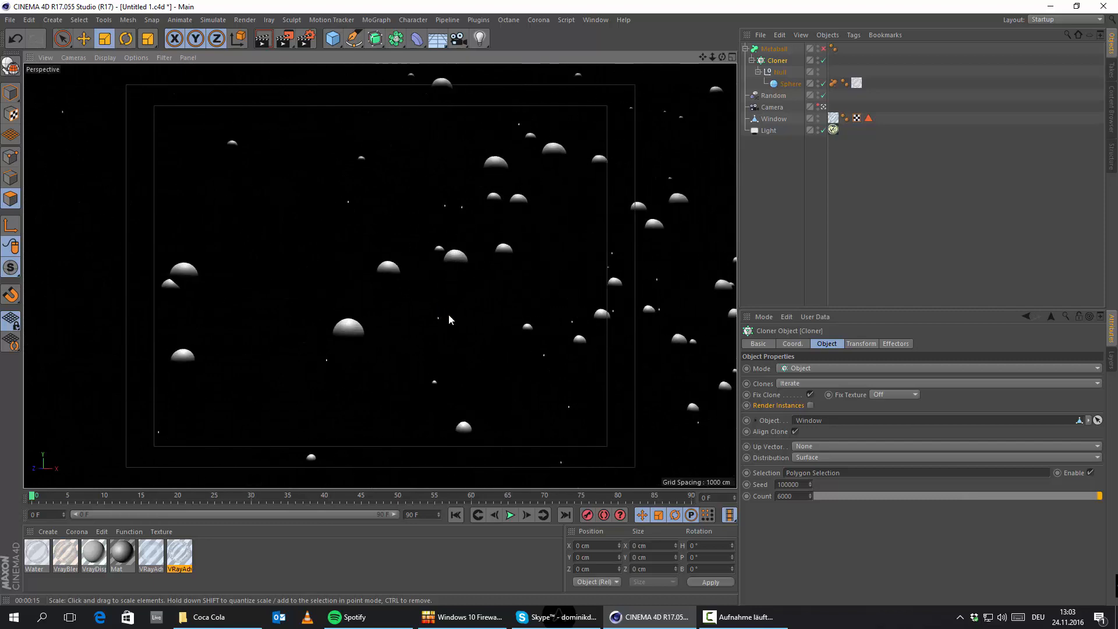
pyautogui.click(823, 130)
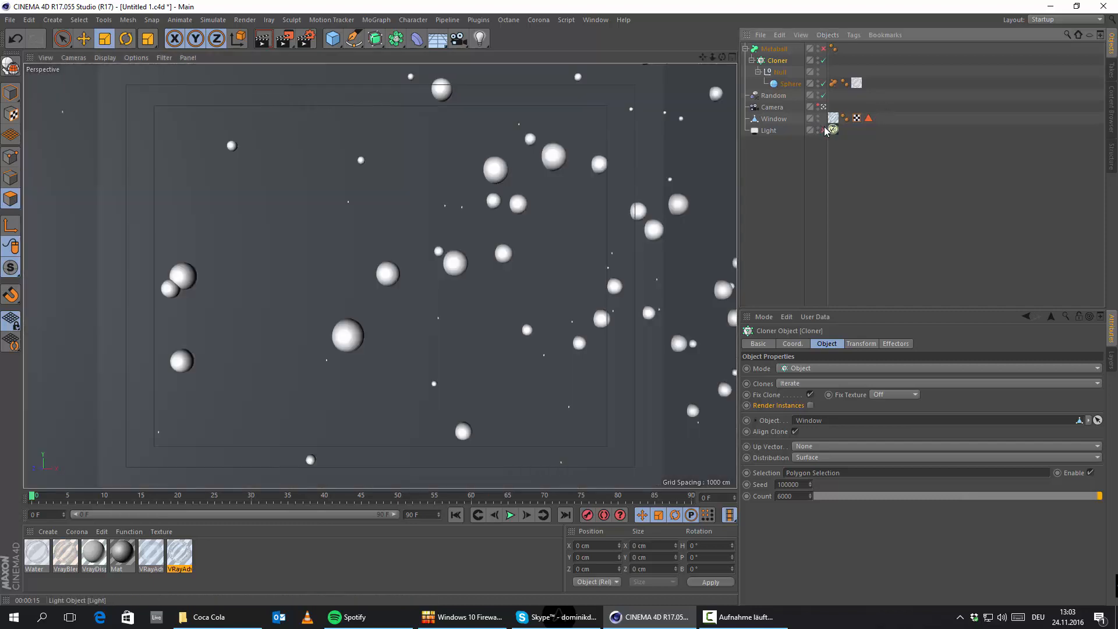
pyautogui.keyDown('alt'); pyautogui.moveTo(426, 297); pyautogui.dragTo(240, 281); pyautogui.keyUp('alt')
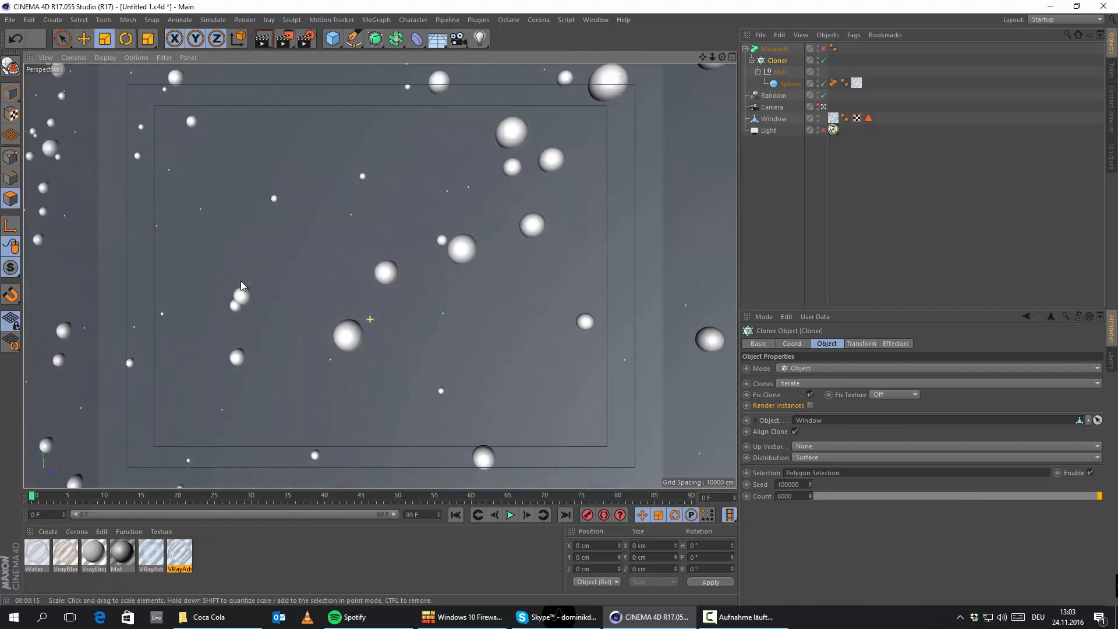
pyautogui.scroll(-4, 444, 268)
pyautogui.scroll(-4, 480, 260)
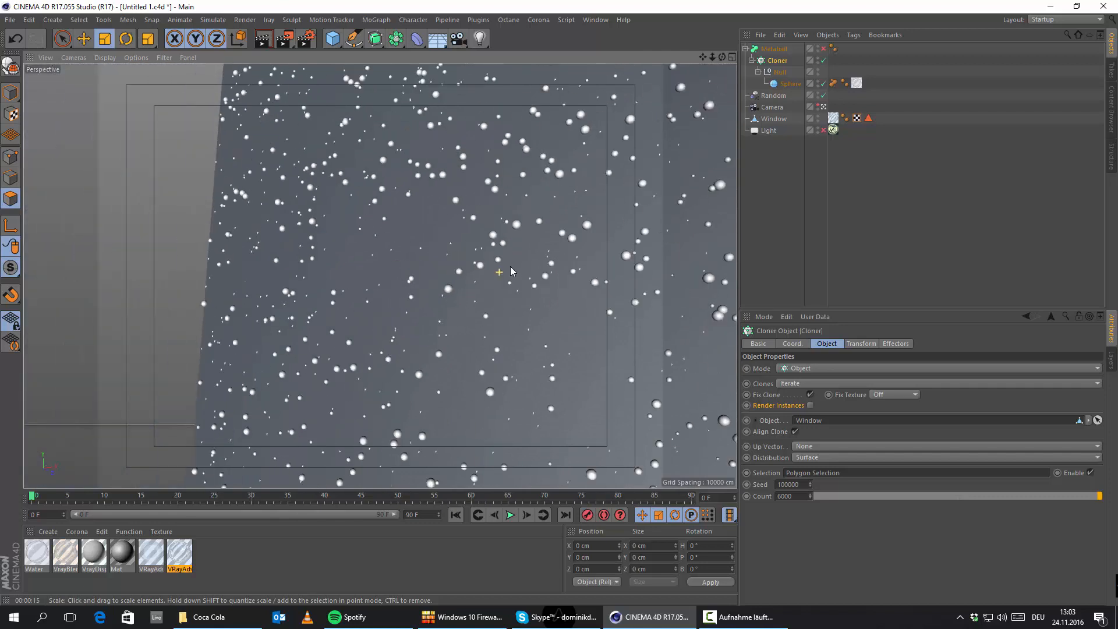
# Scale the Sphere down in Model mode to a radius of about 0.238 cm and check the smaller drops
pyautogui.click(789, 84)
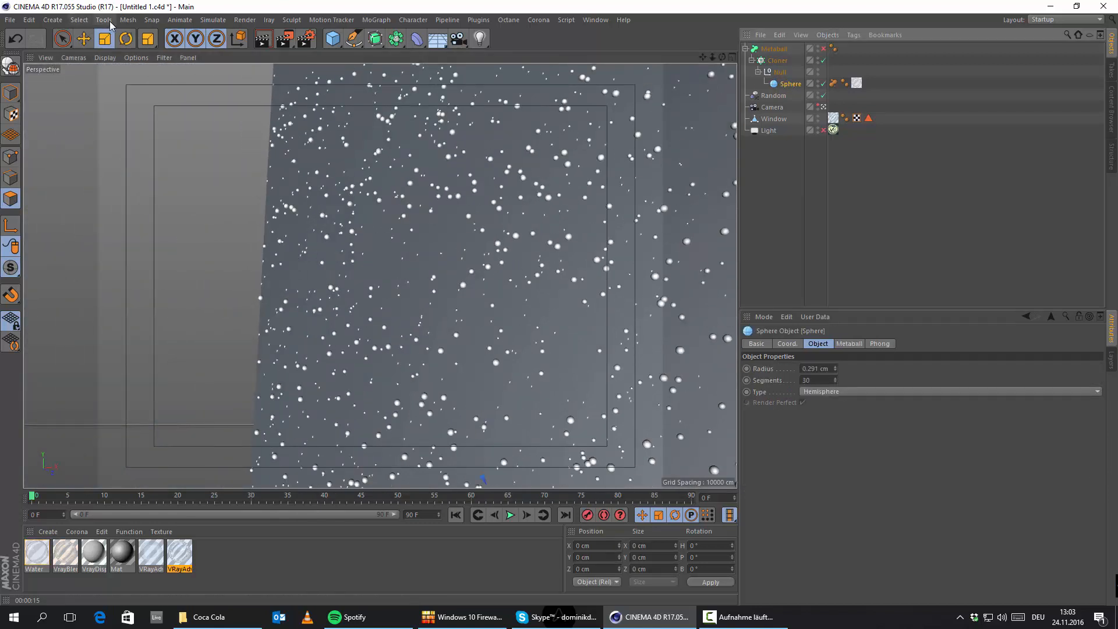
pyautogui.click(104, 39)
pyautogui.click(10, 92)
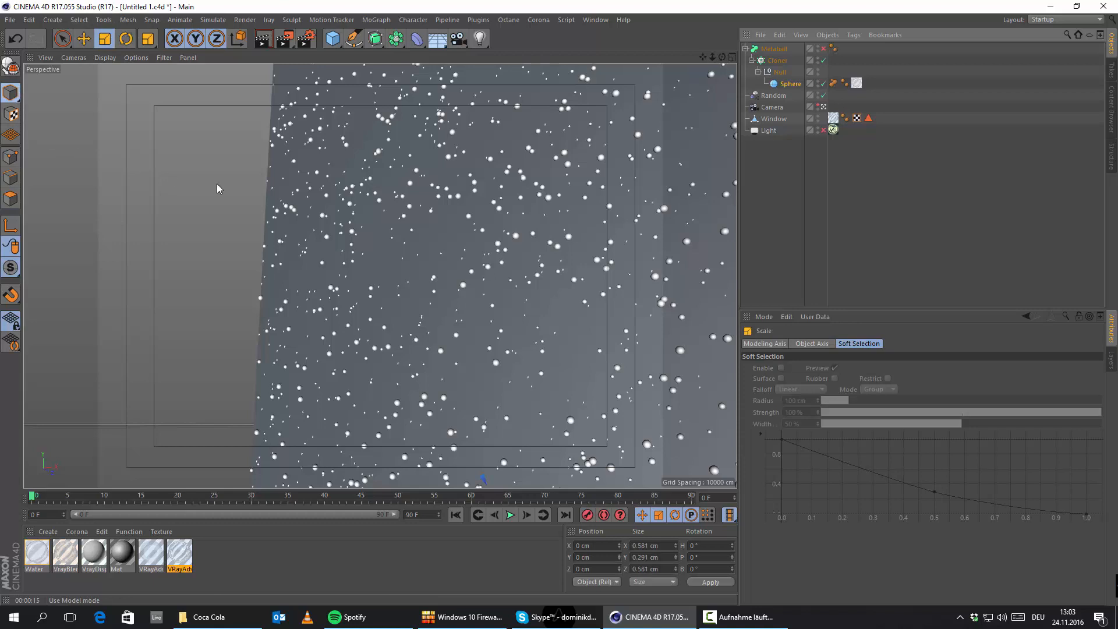
pyautogui.moveTo(180, 212); pyautogui.dragTo(139, 235)
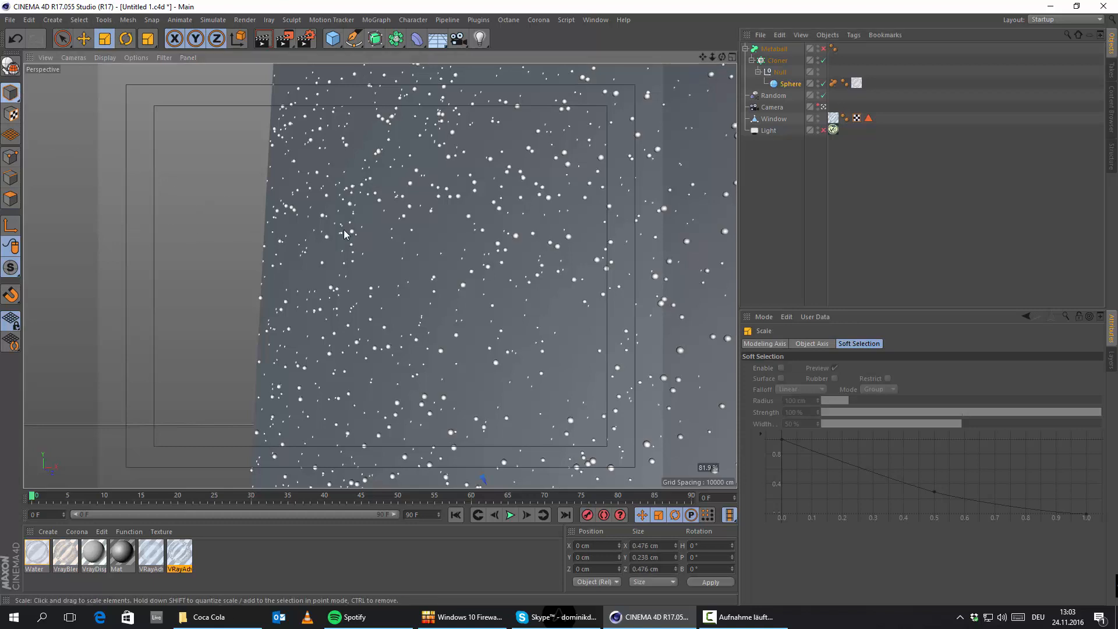
pyautogui.keyDown('alt'); pyautogui.moveTo(492, 326); pyautogui.dragTo(578, 386); pyautogui.keyUp('alt')
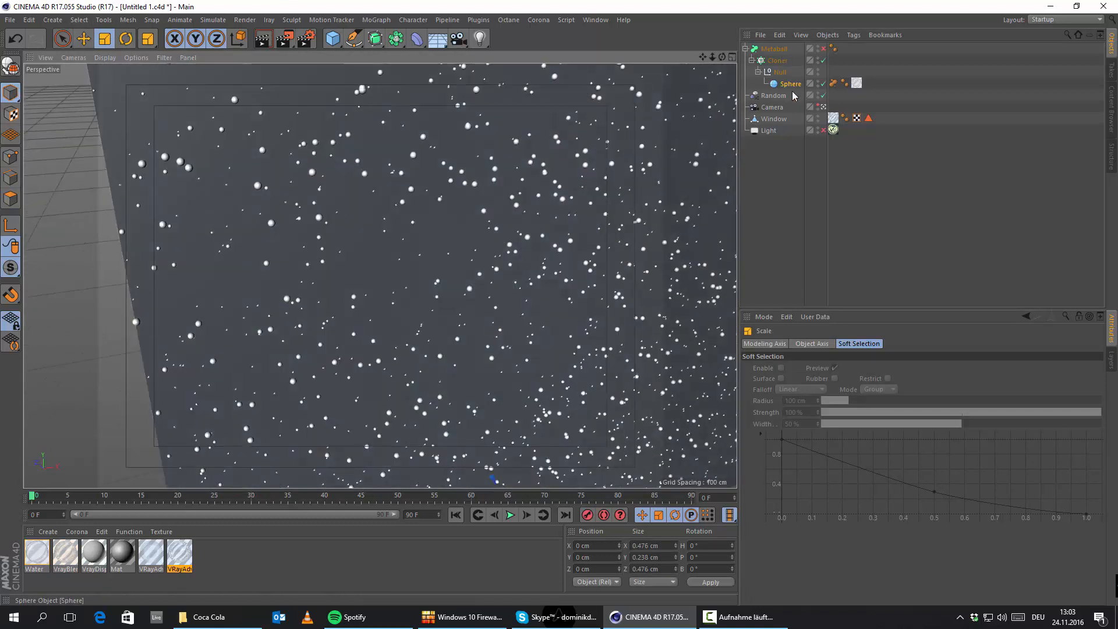
# Move the Sphere out of the Null to the top of the object hierarchy and frame it in the viewport
pyautogui.moveTo(790, 85); pyautogui.dragTo(783, 46)
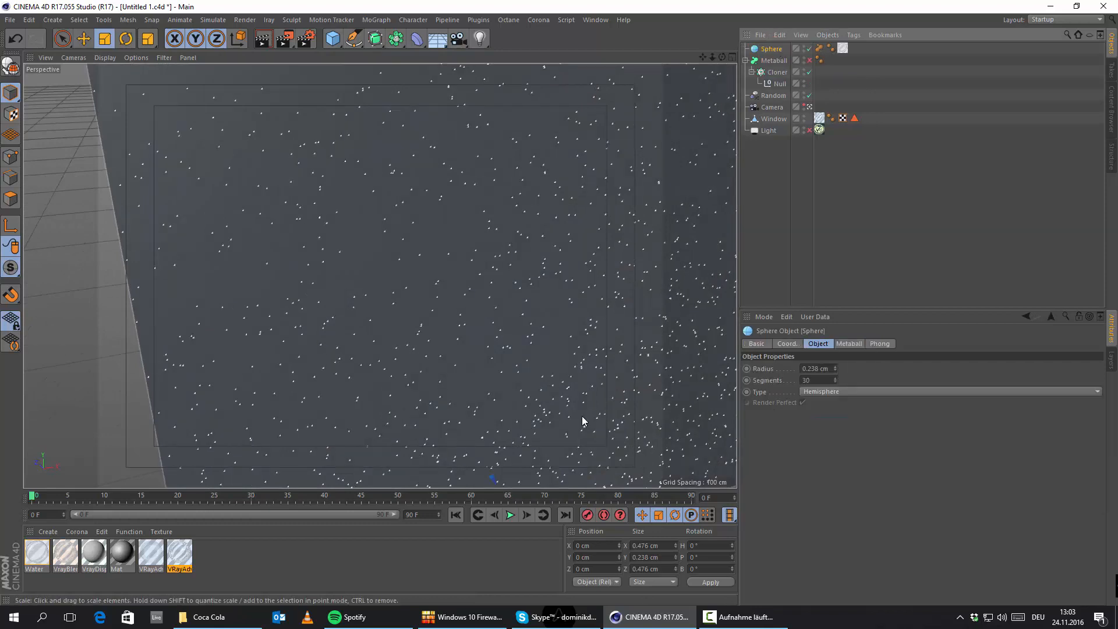
pyautogui.keyDown('alt'); pyautogui.moveTo(583, 419); pyautogui.dragTo(386, 225); pyautogui.keyUp('alt')
pyautogui.scroll(4, 370, 402)
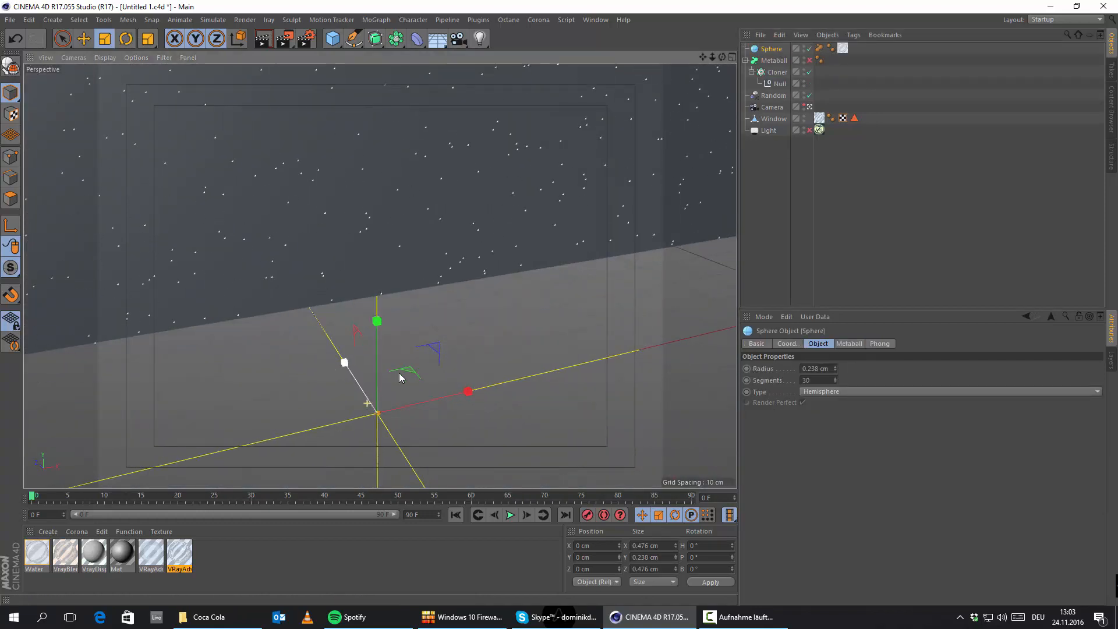
pyautogui.scroll(2, 372, 398)
pyautogui.keyDown('alt'); pyautogui.moveTo(378, 414); pyautogui.dragTo(376, 448); pyautogui.keyUp('alt')
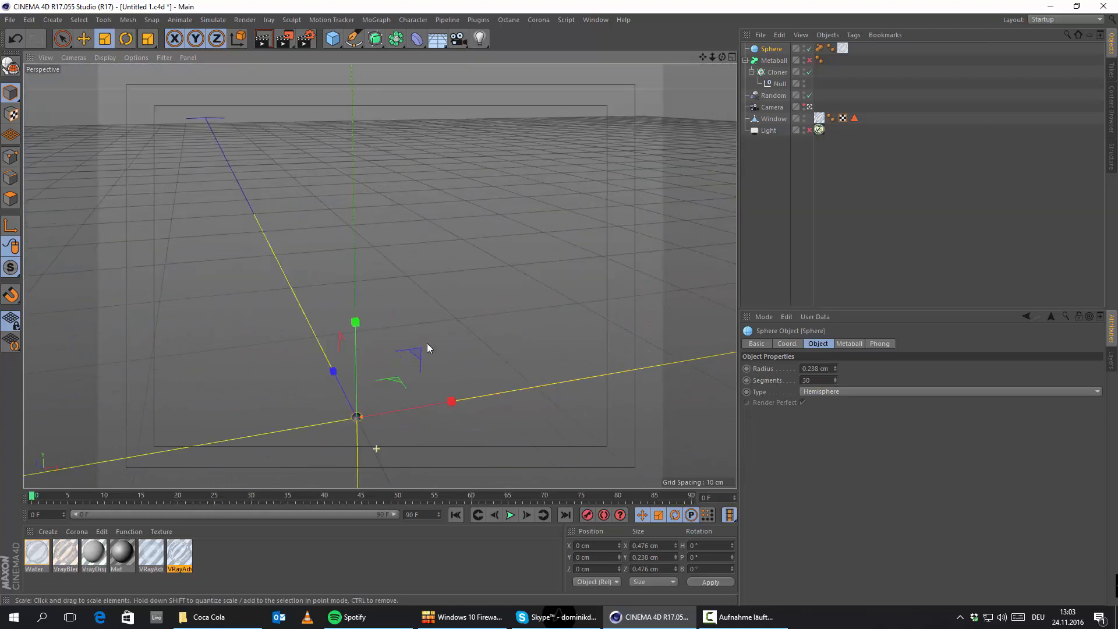
# Set the Sphere's radius to 0.15 cm and nest it back under the Null in the Cloner
pyautogui.moveTo(395, 364); pyautogui.dragTo(382, 371)
pyautogui.moveTo(407, 326); pyautogui.dragTo(381, 337)
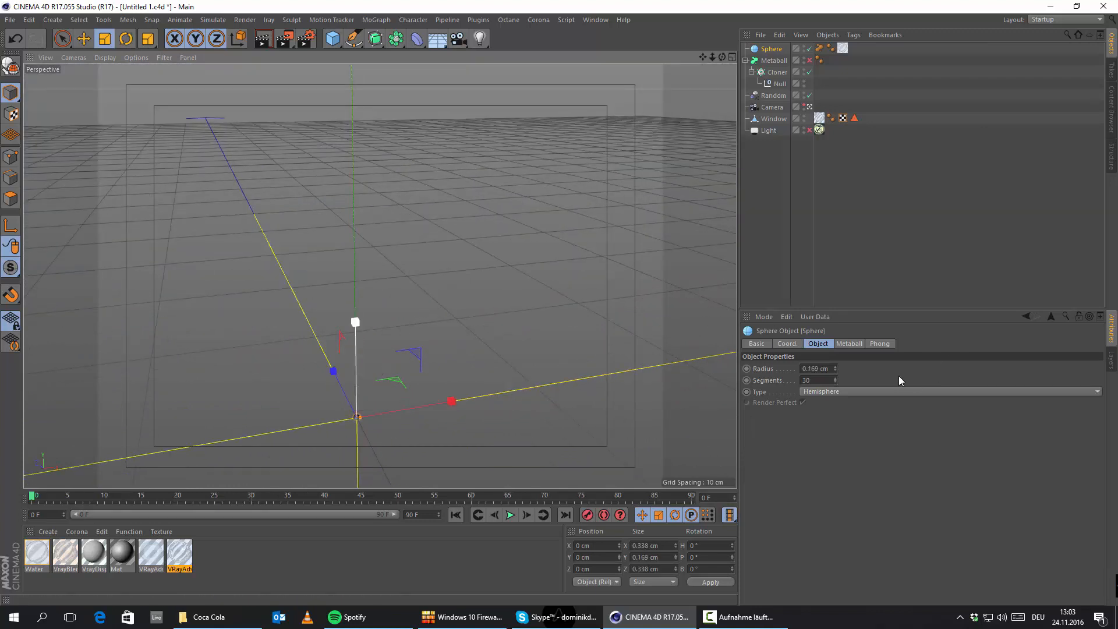
pyautogui.doubleClick(810, 369)
pyautogui.write('0.15')
pyautogui.press('Return')
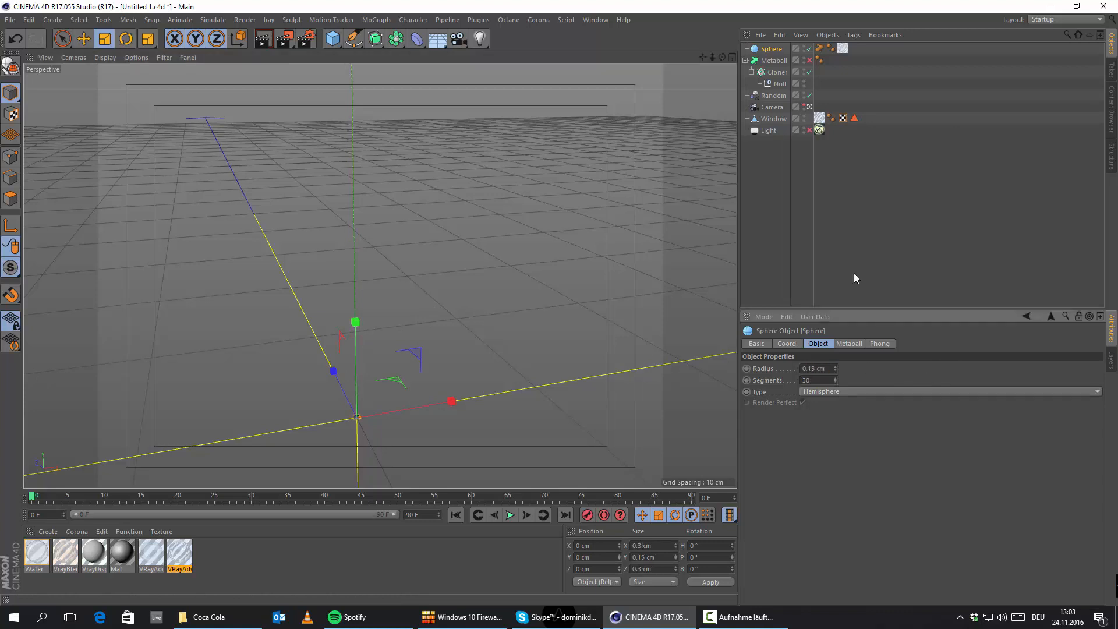
pyautogui.click(771, 50)
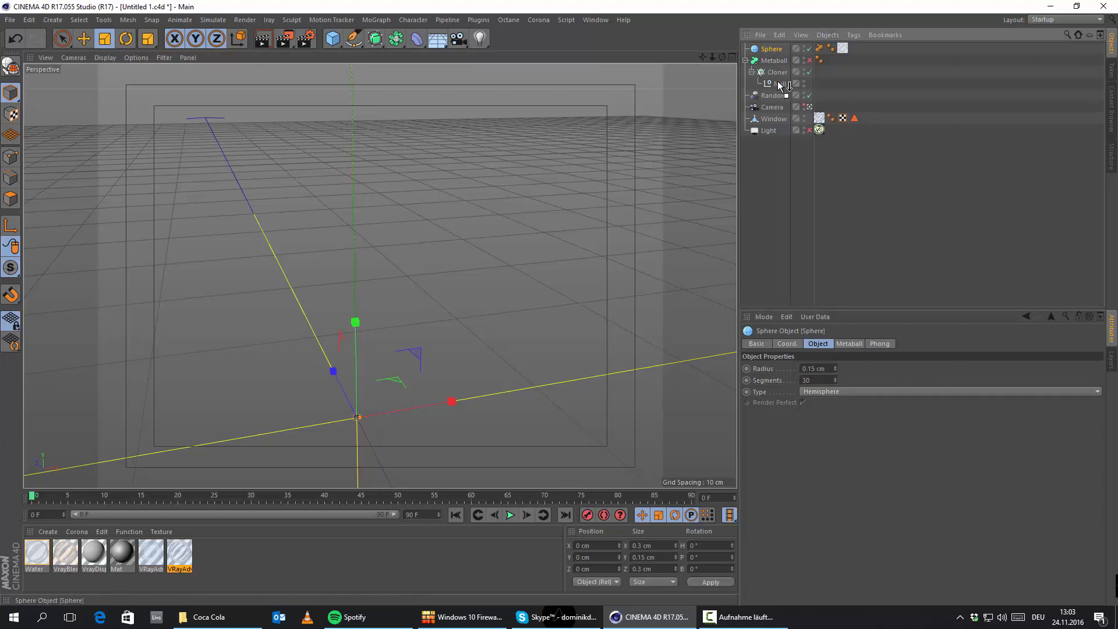
pyautogui.moveTo(780, 85); pyautogui.dragTo(781, 85)
# Re-enable the Light and test-render the whole window with the smaller drops
pyautogui.keyDown('alt'); pyautogui.moveTo(399, 286); pyautogui.dragTo(403, 233); pyautogui.keyUp('alt')
pyautogui.keyDown('alt'); pyautogui.moveTo(516, 107); pyautogui.dragTo(477, 277, button='right'); pyautogui.keyUp('alt')
pyautogui.keyDown('alt'); pyautogui.moveTo(477, 277); pyautogui.dragTo(510, 404, button='middle'); pyautogui.keyUp('alt')
pyautogui.keyDown('alt'); pyautogui.moveTo(512, 404); pyautogui.dragTo(401, 378); pyautogui.keyUp('alt')
pyautogui.scroll(3, 349, 352)
pyautogui.hotkey('ctrl', 'r')
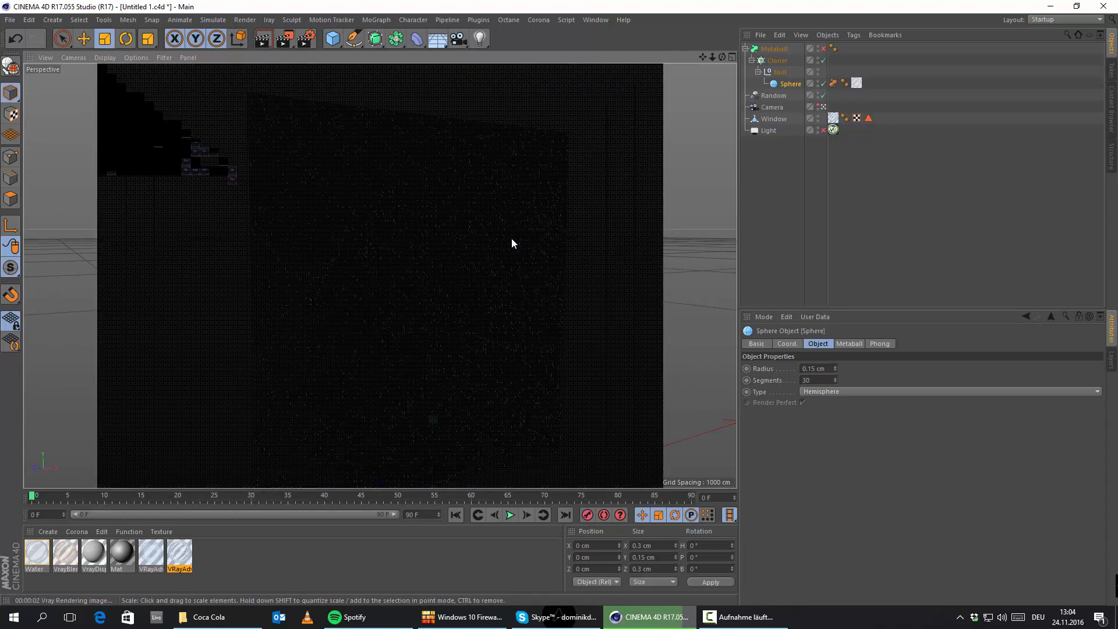
pyautogui.click(823, 128)
pyautogui.click(265, 40)
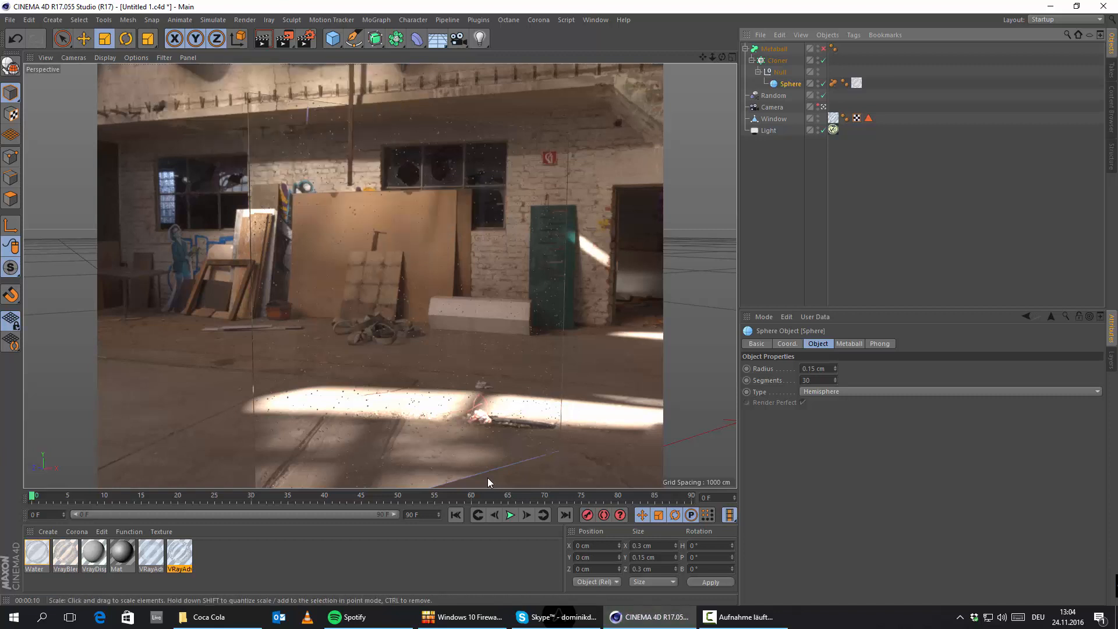
# Set the Cloner's count to 12000 and test-render the window
pyautogui.click(780, 193)
pyautogui.click(779, 61)
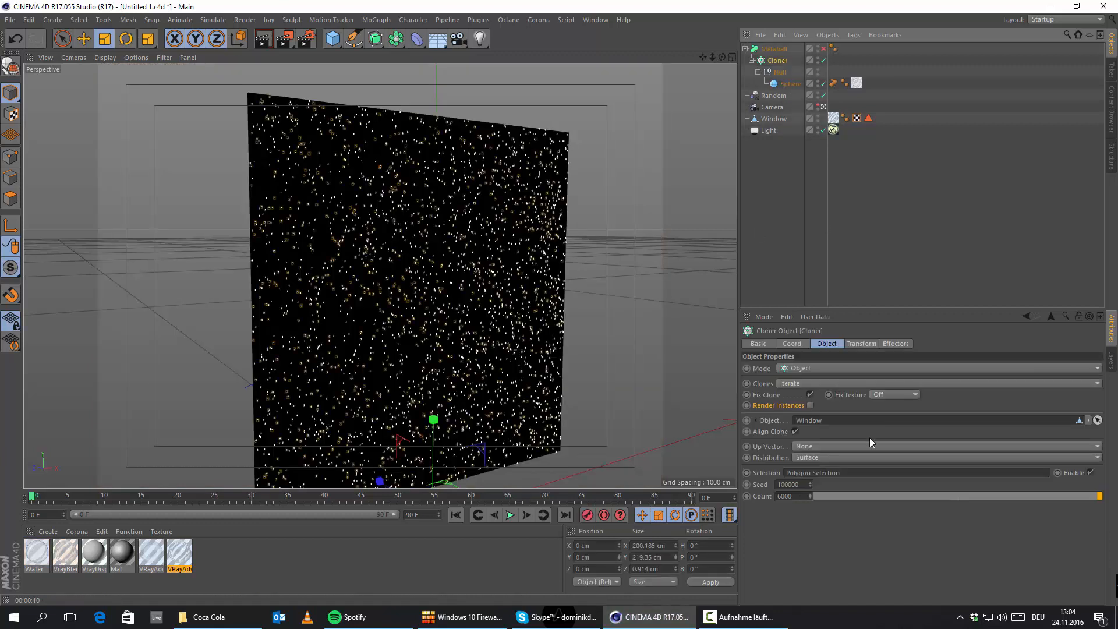
pyautogui.click(801, 497)
pyautogui.write('12')
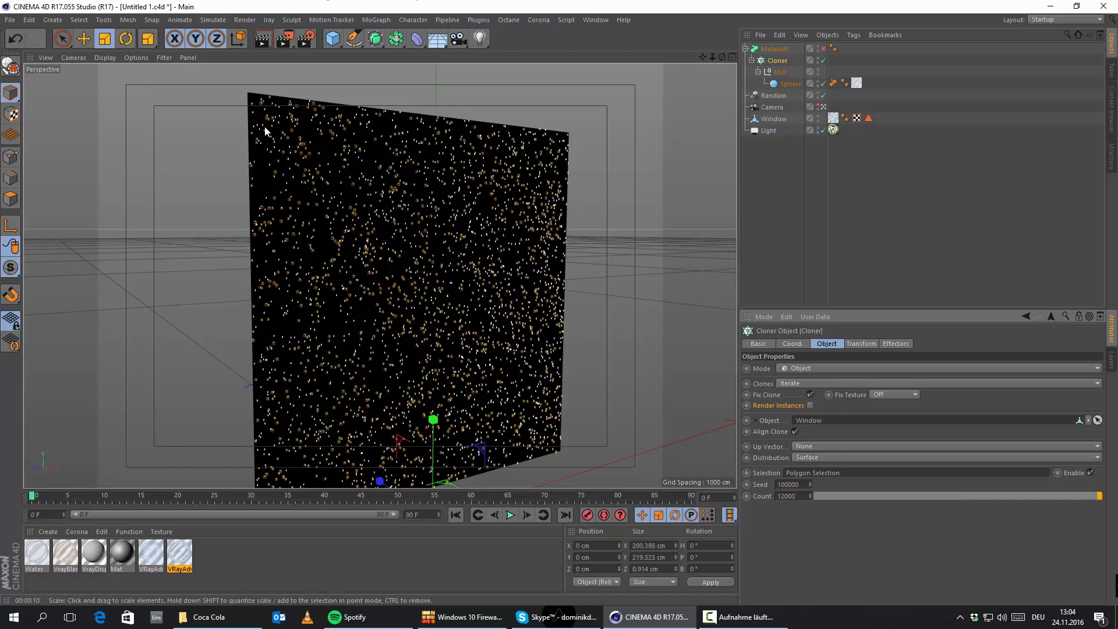
pyautogui.click(264, 41)
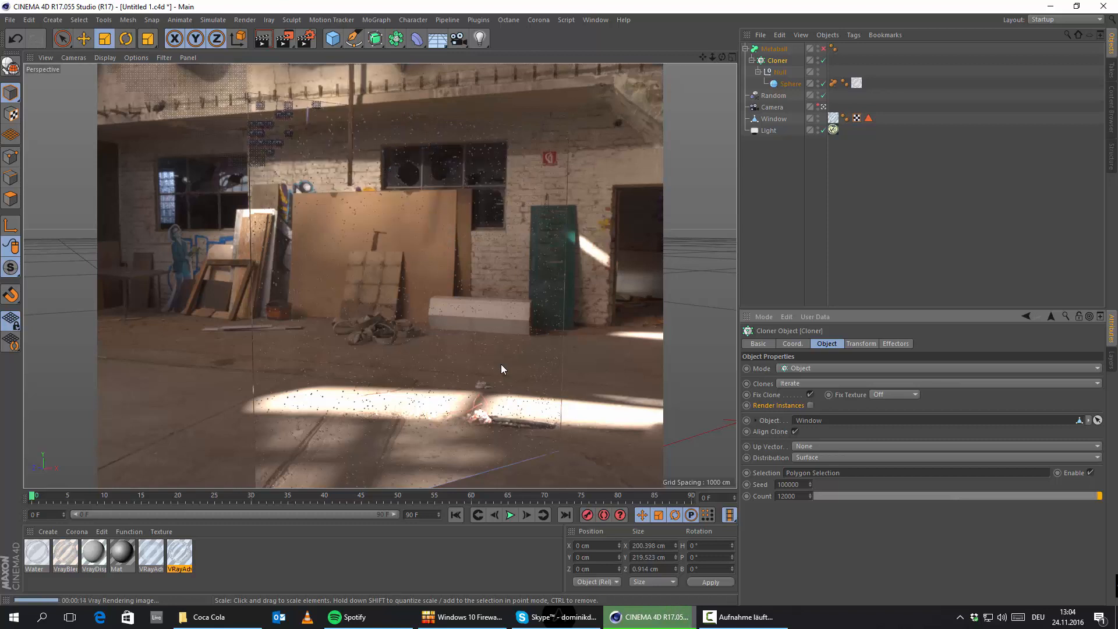
# Set the Cloner's count to 6000
pyautogui.click(773, 169)
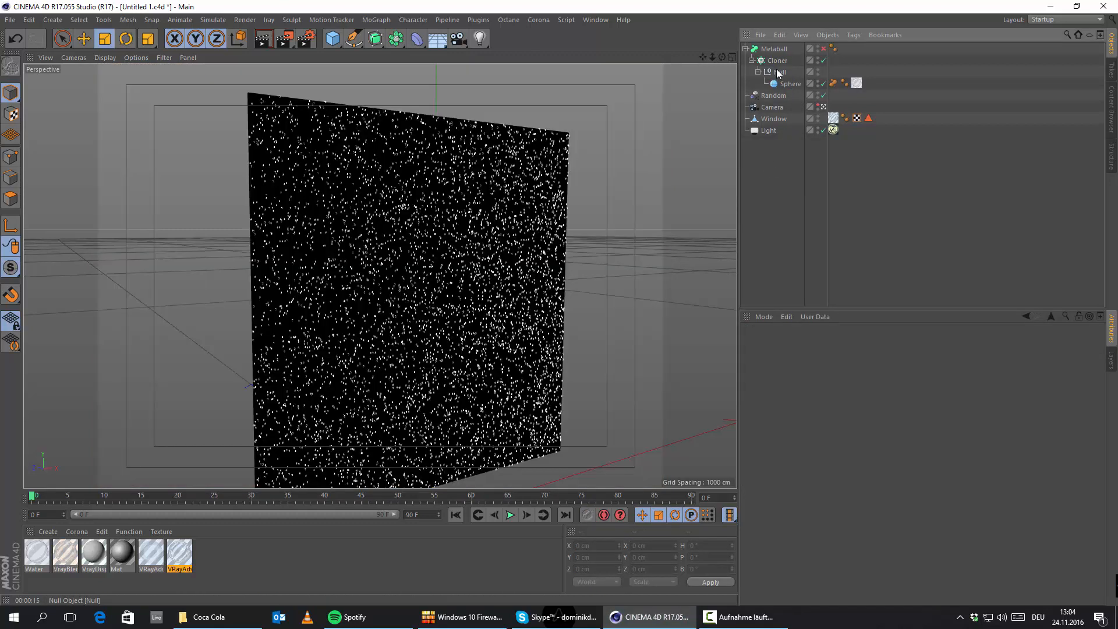
pyautogui.click(777, 61)
pyautogui.doubleClick(787, 496)
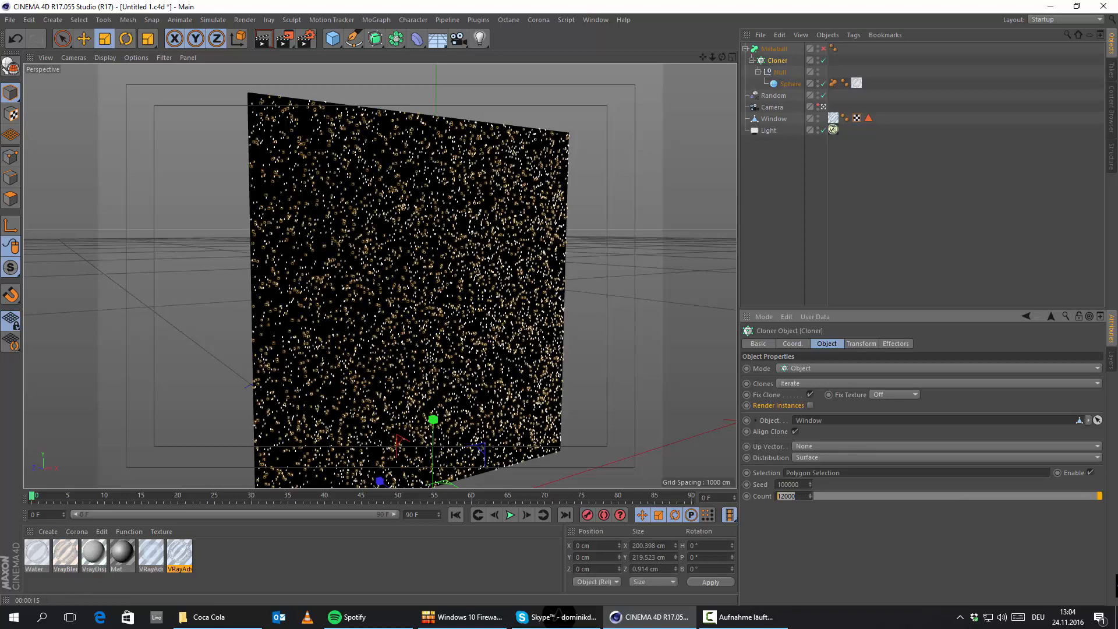
pyautogui.write('6000')
pyautogui.press('Return')
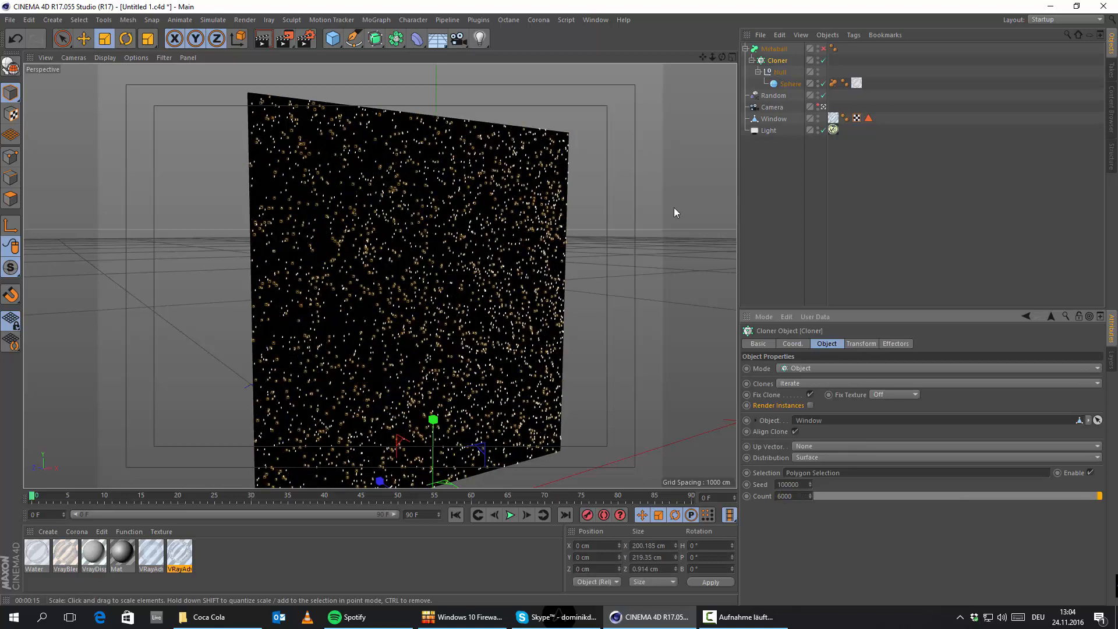
# Enable the Metaball generator for the cloned drops and bring up its object properties
pyautogui.click(823, 49)
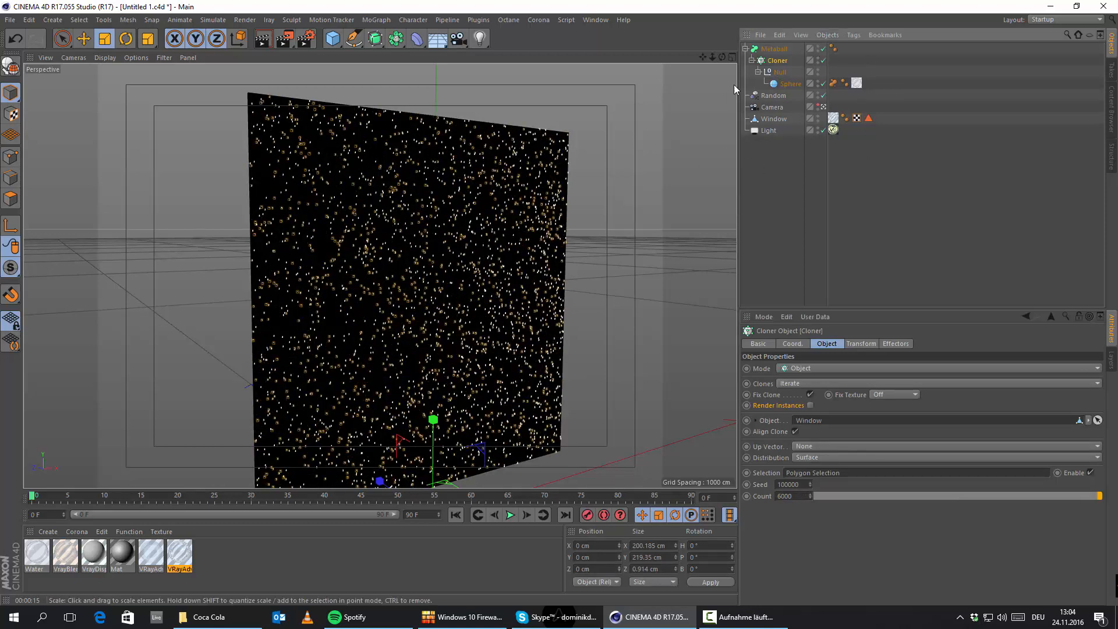
pyautogui.click(773, 49)
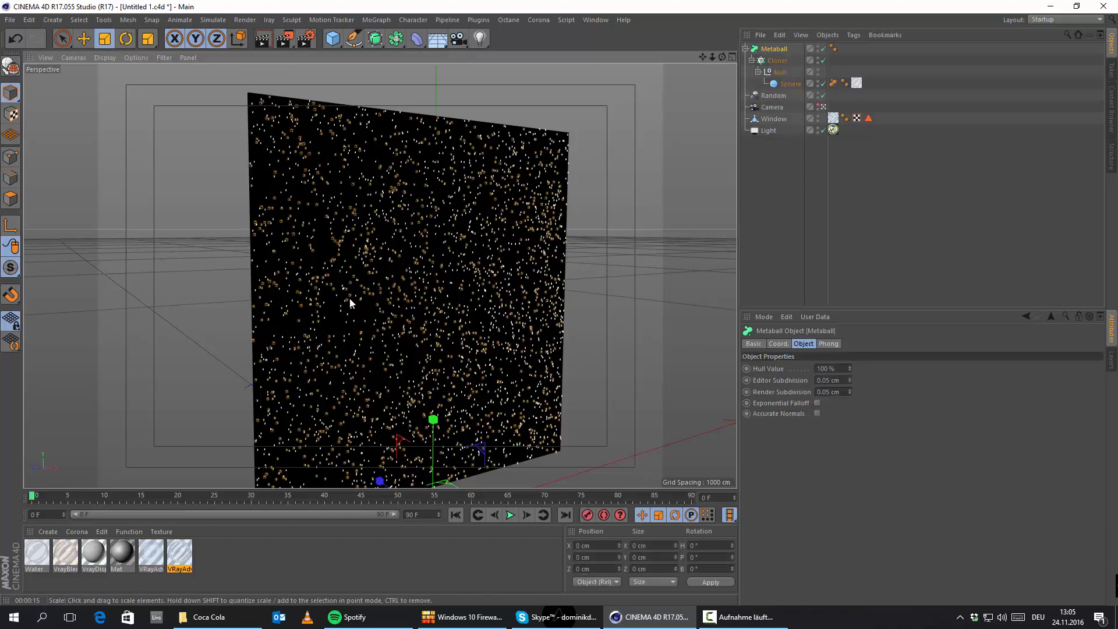
pyautogui.scroll(-1, 350, 298)
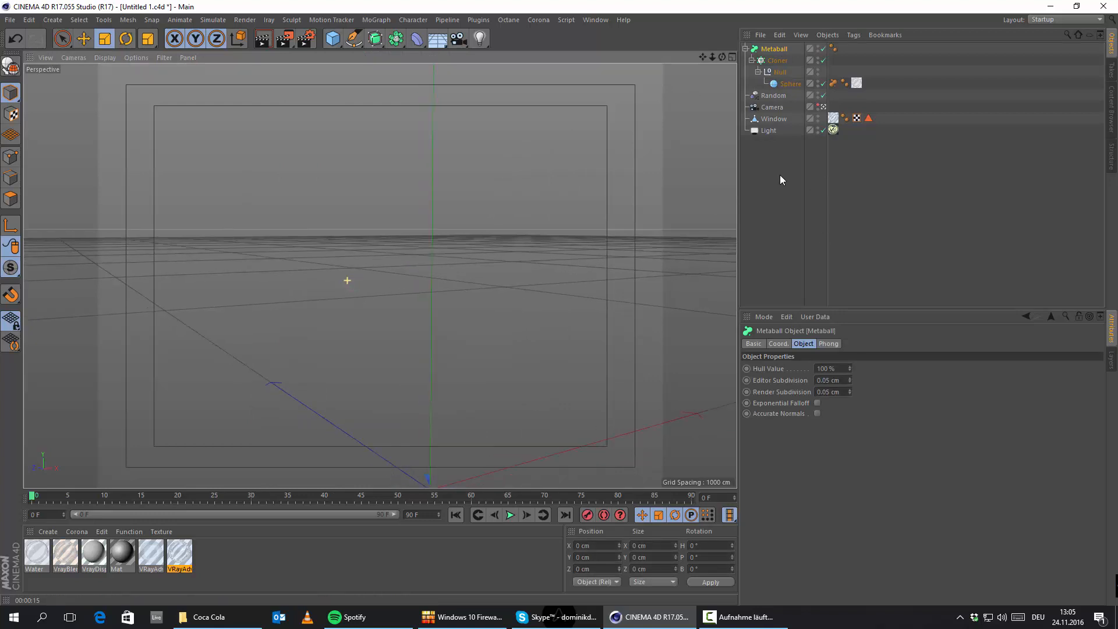
pyautogui.click(777, 50)
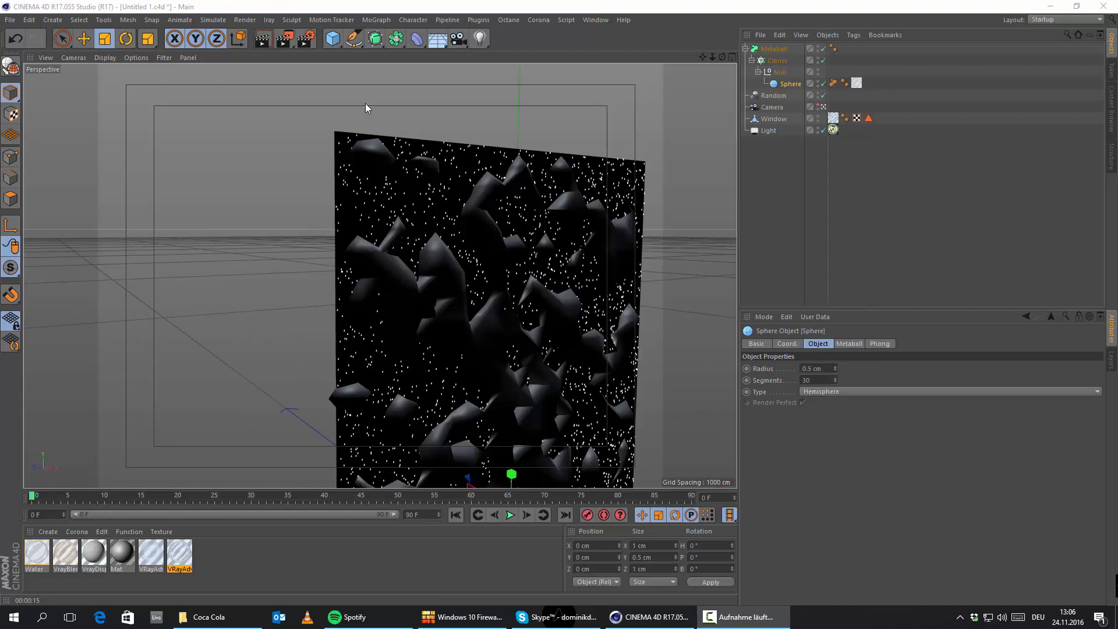
# Set the Metaball's Editor Subdivision to 5 cm to refine the merged drops on the window
pyautogui.click(448, 5)
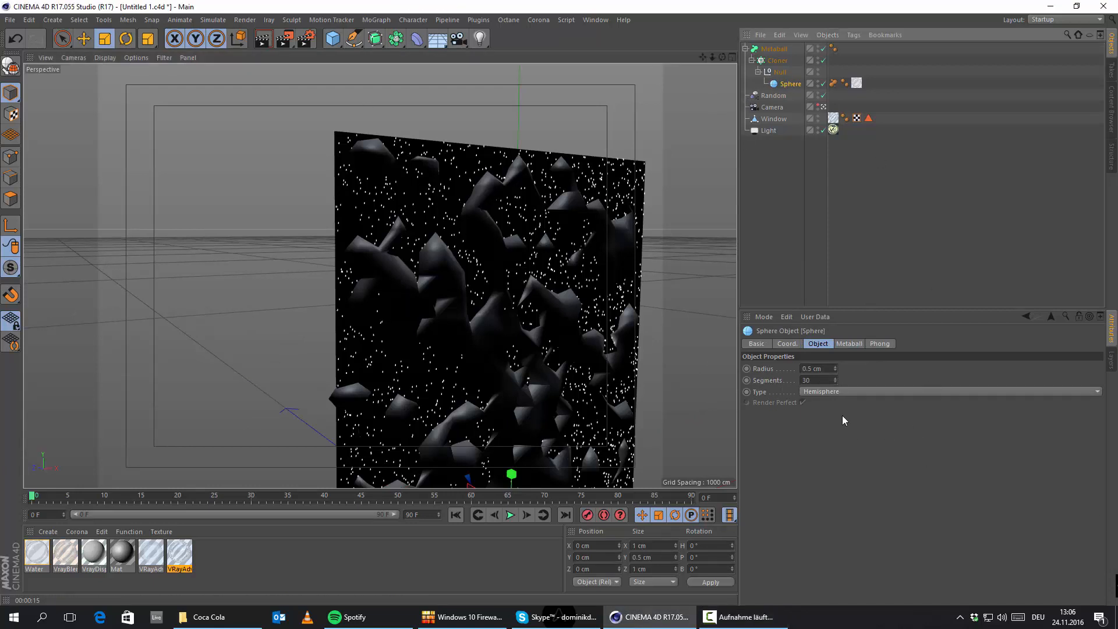
pyautogui.click(774, 49)
pyautogui.click(772, 379)
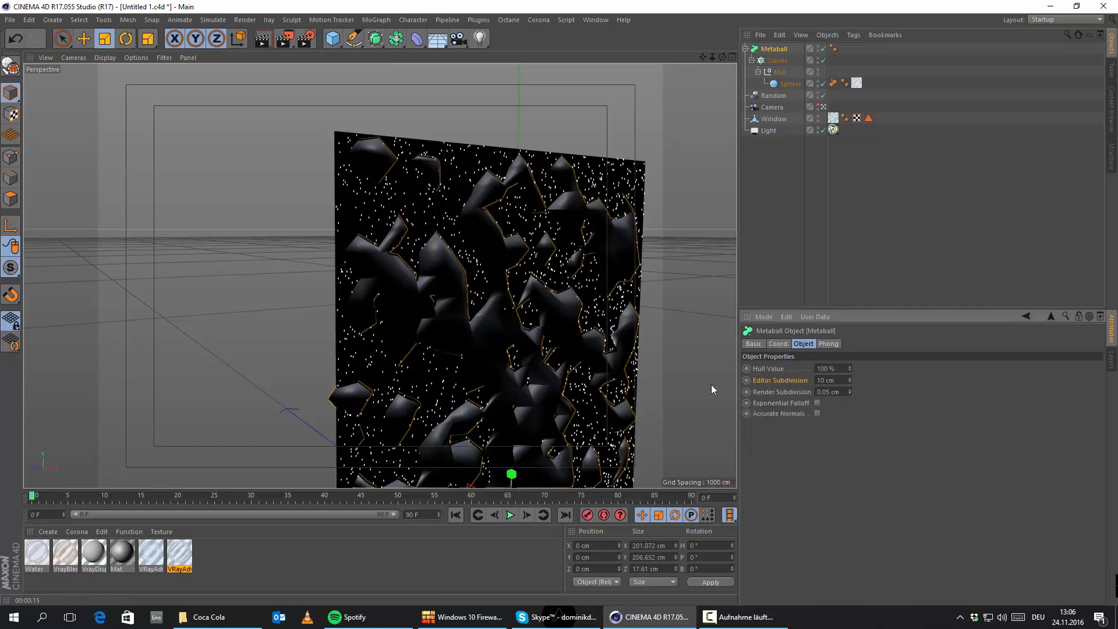
pyautogui.scroll(3, 516, 309)
pyautogui.keyDown('alt'); pyautogui.moveTo(521, 317); pyautogui.dragTo(573, 406); pyautogui.keyUp('alt')
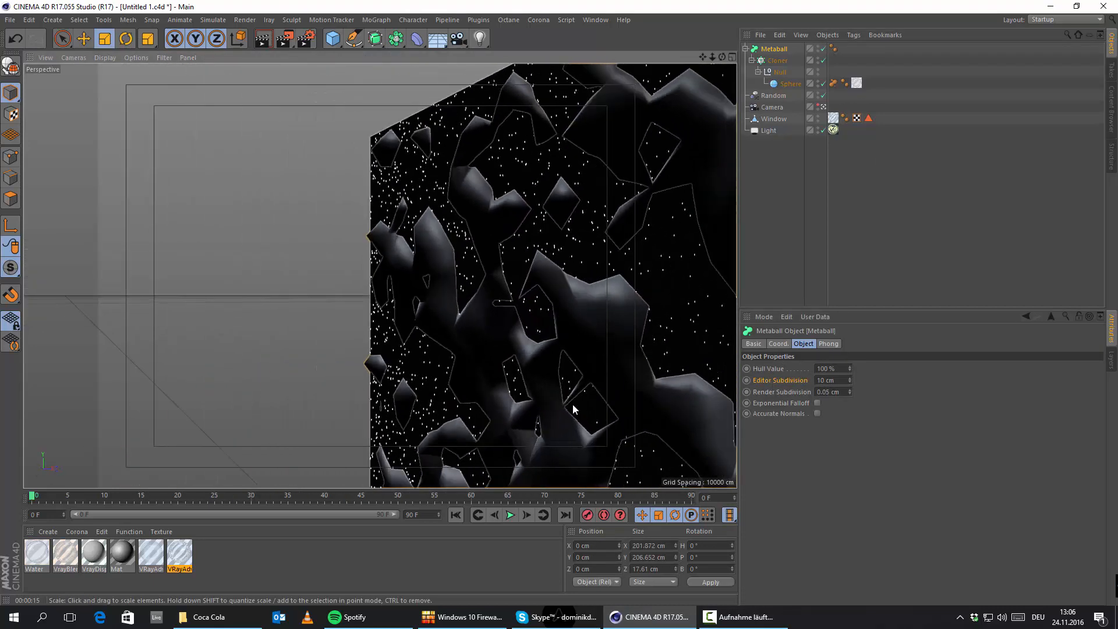
pyautogui.keyDown('alt'); pyautogui.moveTo(573, 407); pyautogui.dragTo(542, 134, button='middle'); pyautogui.keyUp('alt')
pyautogui.keyDown('alt'); pyautogui.moveTo(506, 302); pyautogui.dragTo(331, 318); pyautogui.keyUp('alt')
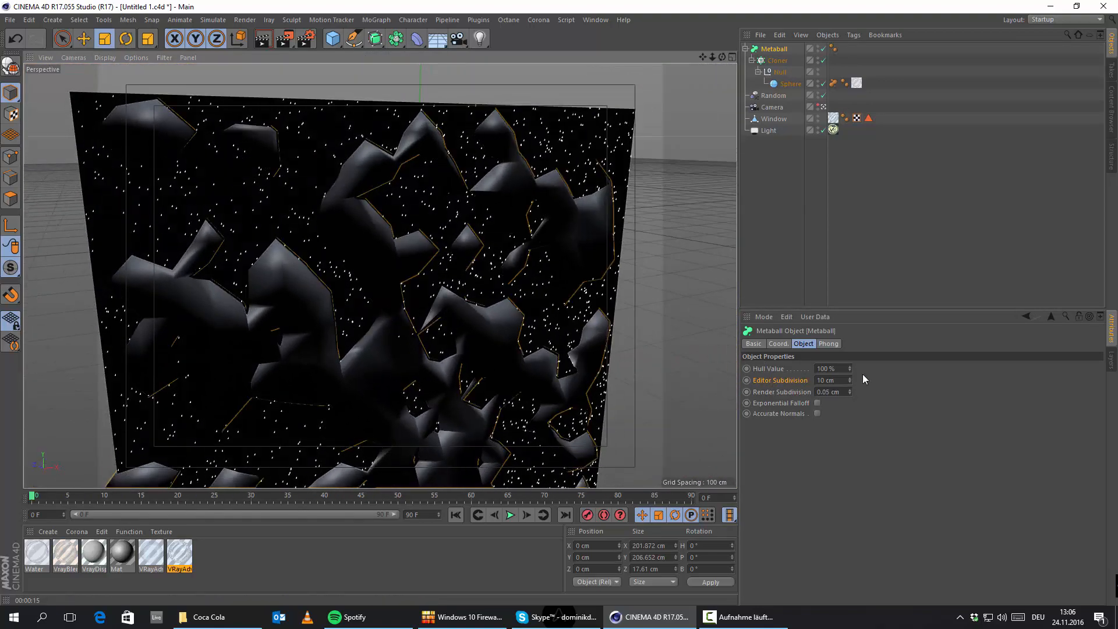
pyautogui.click(832, 380)
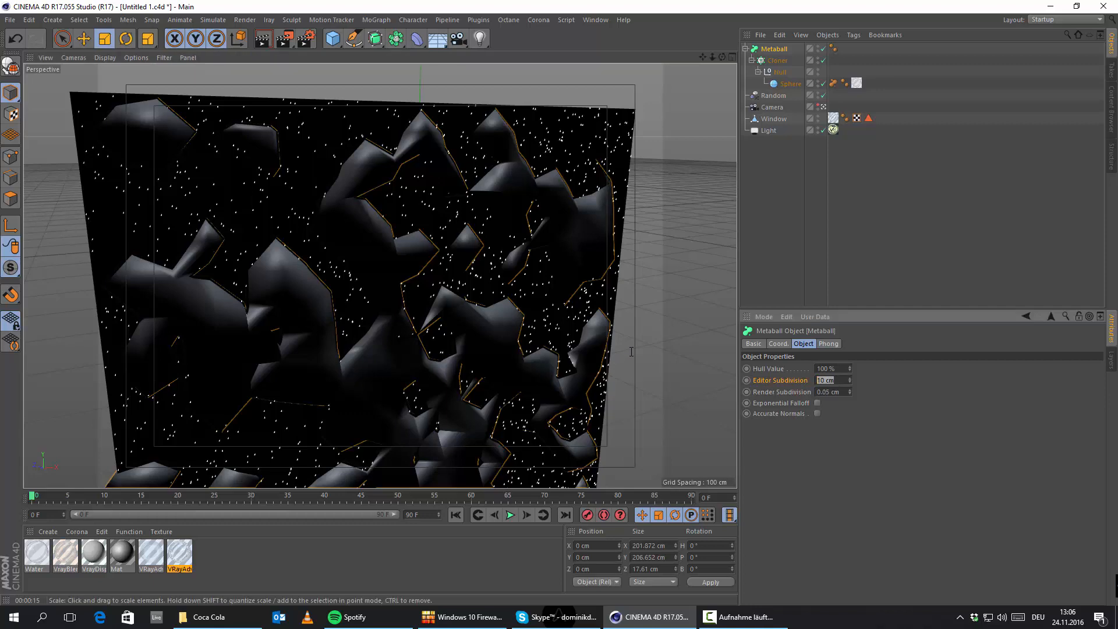
pyautogui.write('5')
pyautogui.press('Return')
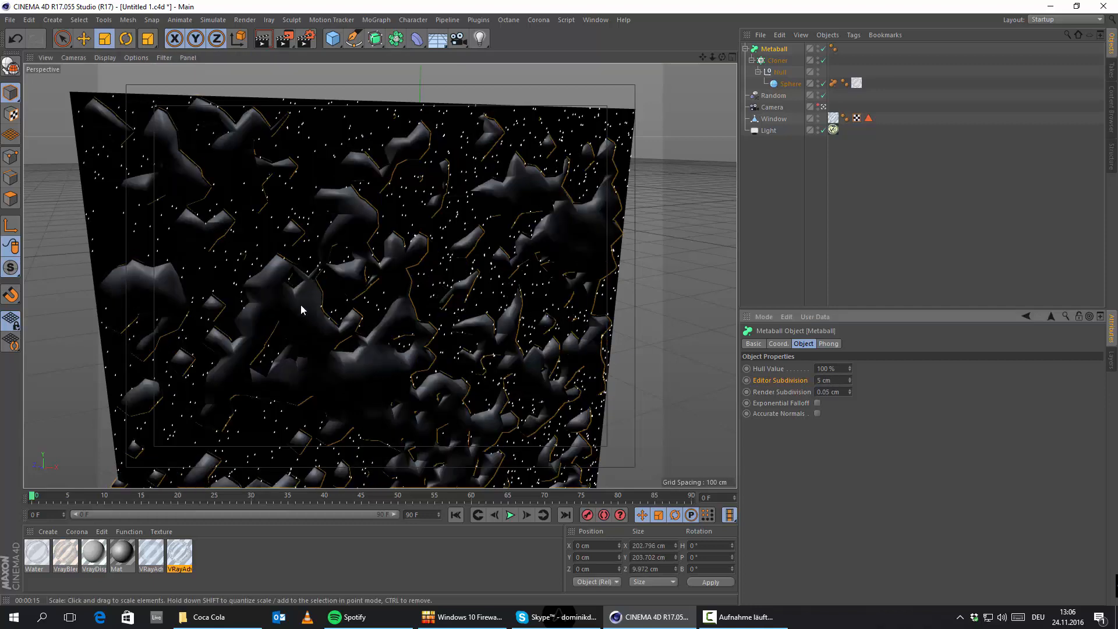
# Lower the Metaball's Editor Subdivision to 3 cm
pyautogui.keyDown('alt'); pyautogui.moveTo(256, 350); pyautogui.dragTo(319, 350); pyautogui.keyUp('alt')
pyautogui.click(831, 379)
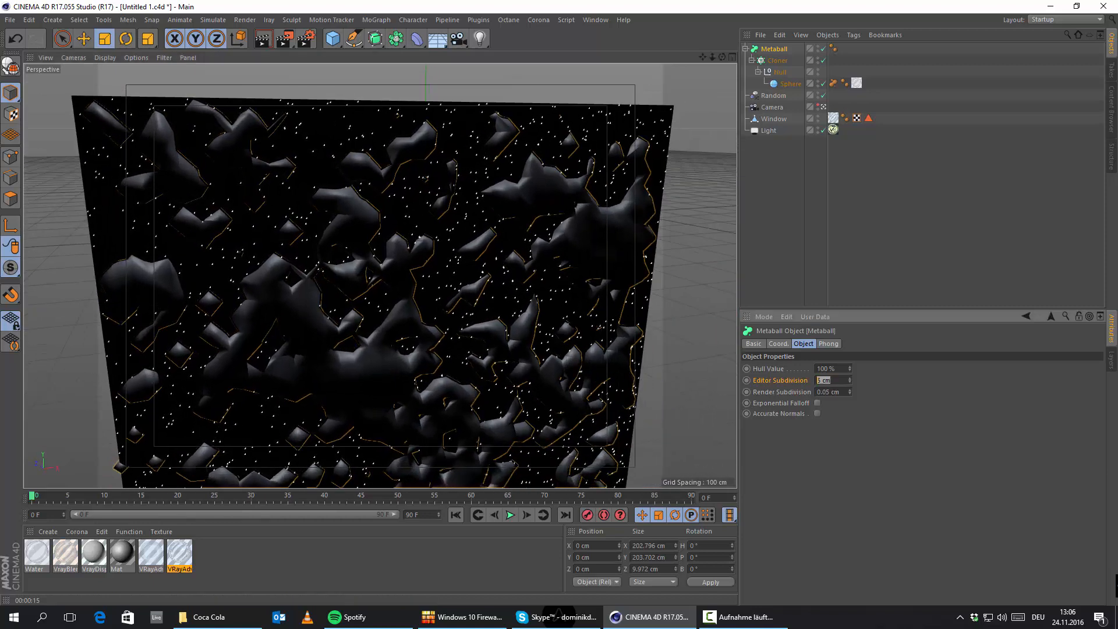
pyautogui.press('Return')
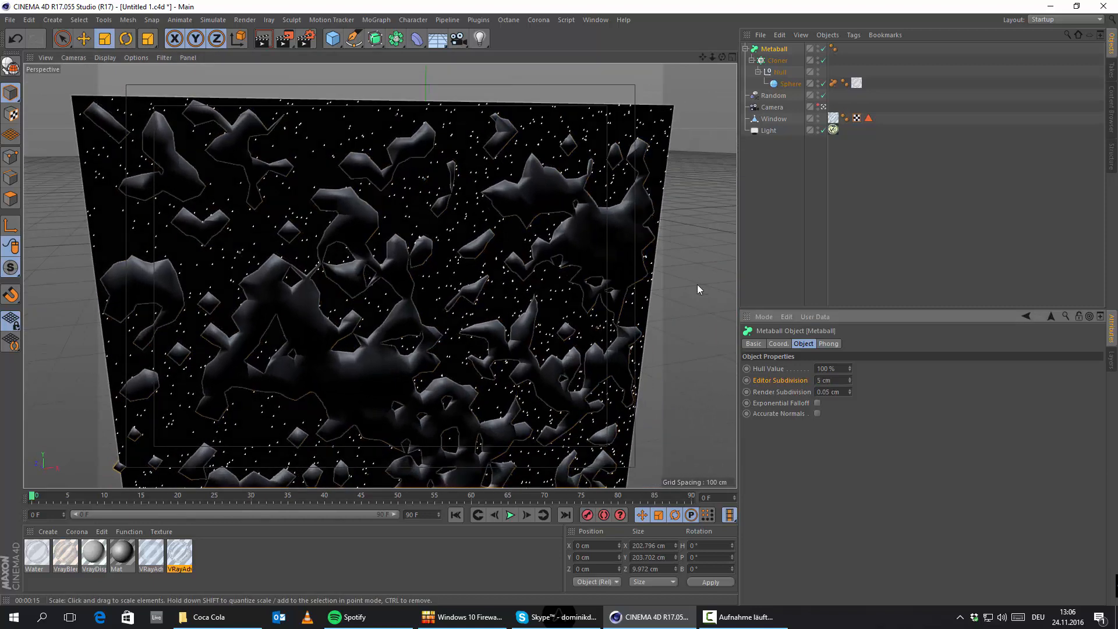
pyautogui.moveTo(814, 376); pyautogui.dragTo(668, 352)
pyautogui.write('3')
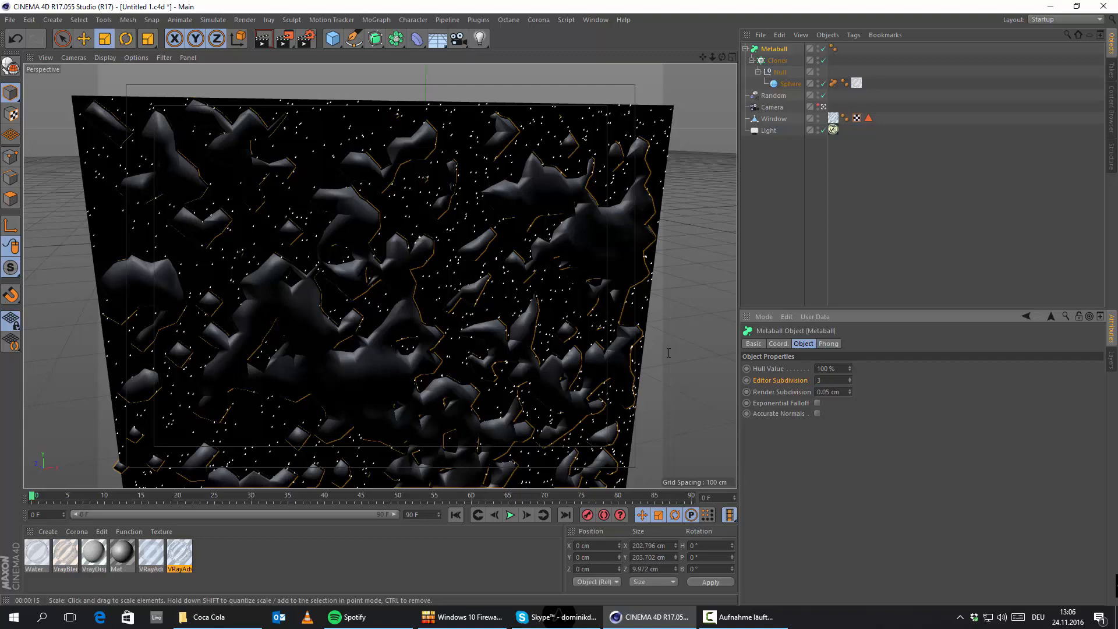
# Inspect the merged drops up close and reduce the Metaball's Editor Subdivision to 1 cm
pyautogui.keyDown('alt'); pyautogui.moveTo(359, 403); pyautogui.dragTo(389, 239); pyautogui.keyUp('alt')
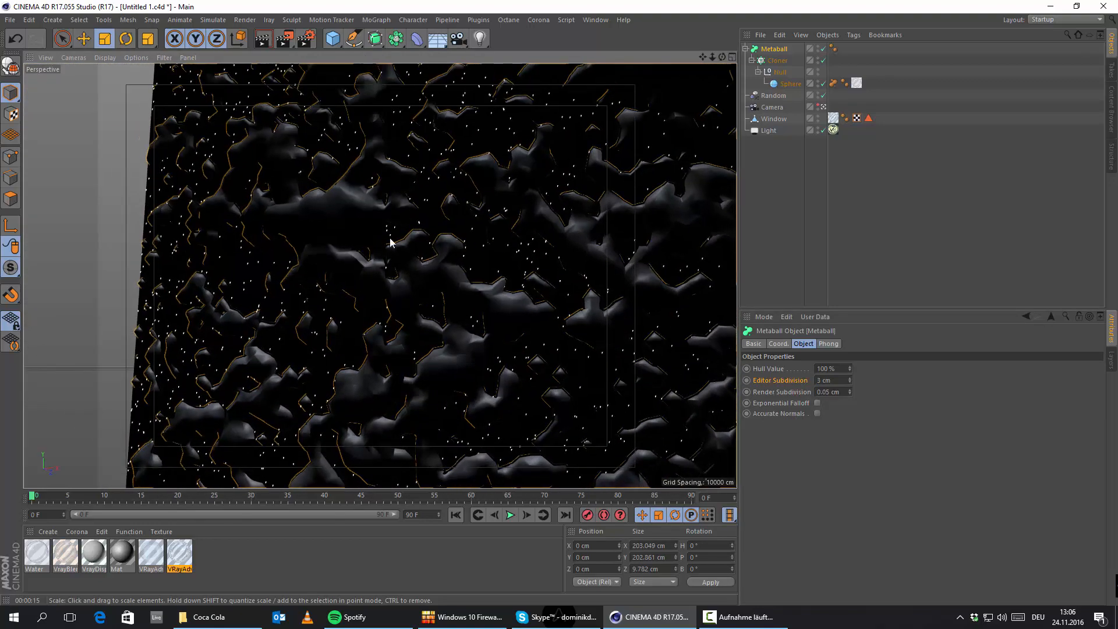
pyautogui.keyDown('alt'); pyautogui.moveTo(386, 330); pyautogui.dragTo(442, 256); pyautogui.keyUp('alt')
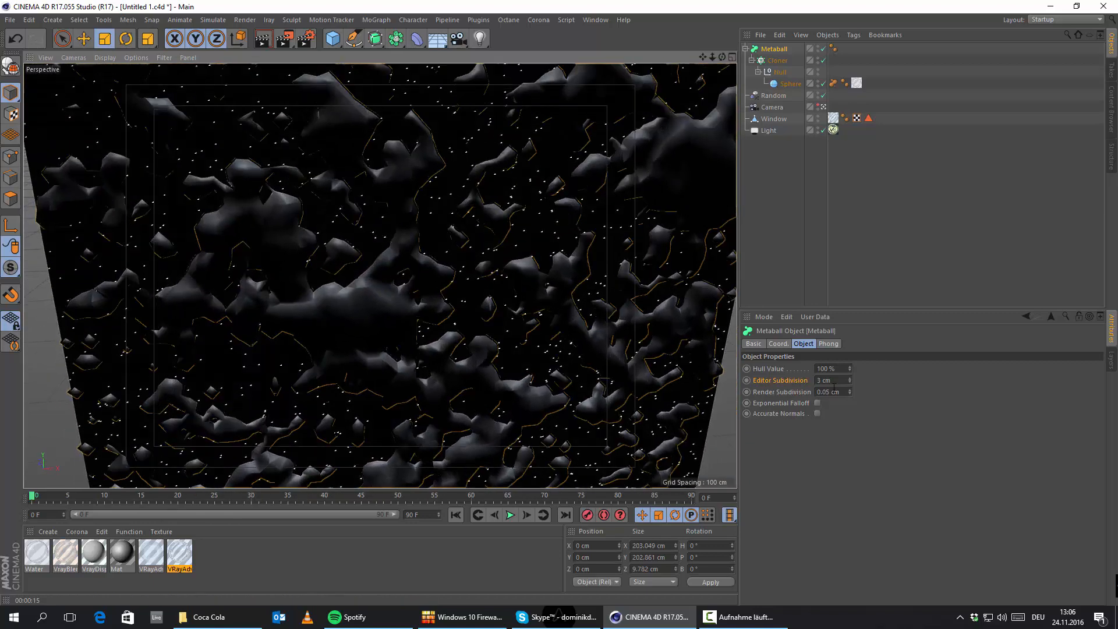
pyautogui.doubleClick(838, 379)
pyautogui.write('1')
pyautogui.press('Return')
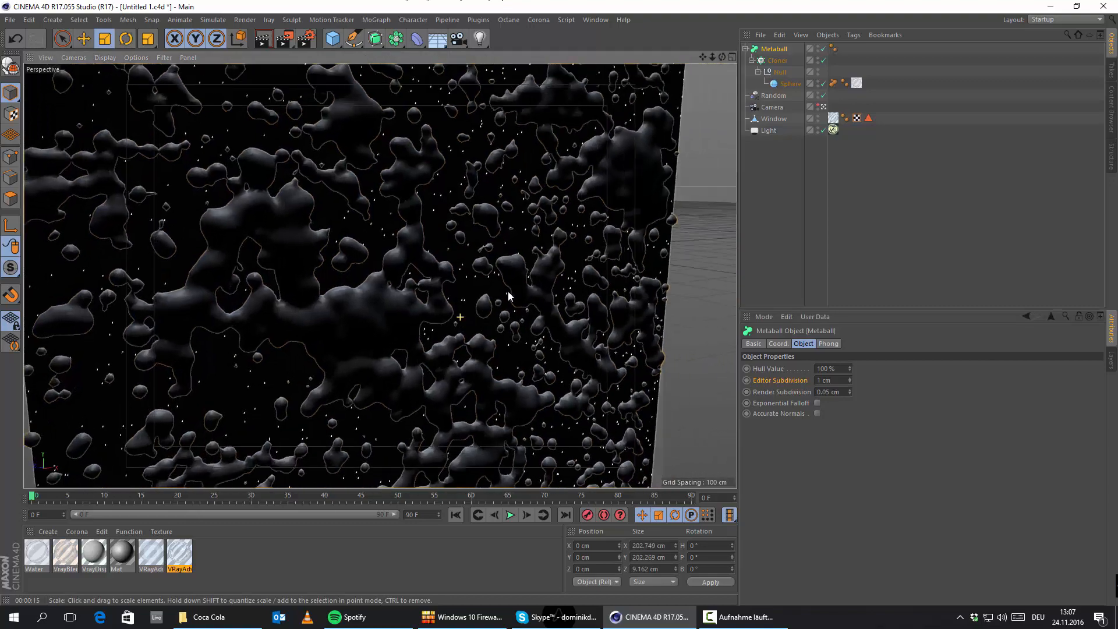
# Check the drops across the whole window and reduce the Metaball's Editor Subdivision to 0.5 cm
pyautogui.keyDown('alt'); pyautogui.moveTo(507, 291); pyautogui.dragTo(540, 377); pyautogui.keyUp('alt')
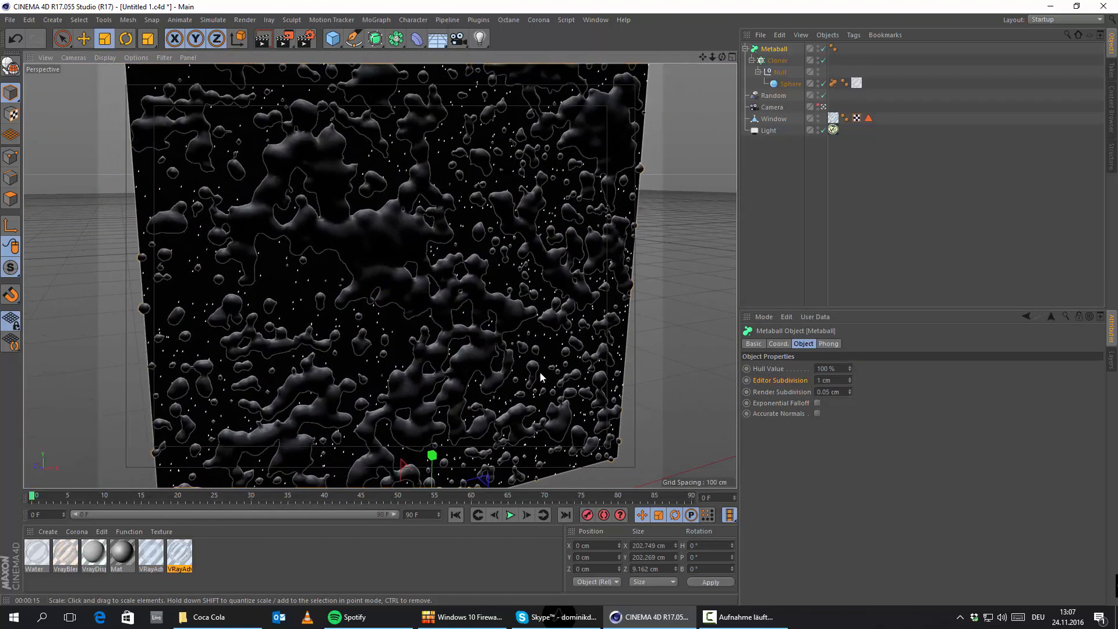
pyautogui.keyDown('alt'); pyautogui.moveTo(174, 431); pyautogui.dragTo(434, 253); pyautogui.keyUp('alt')
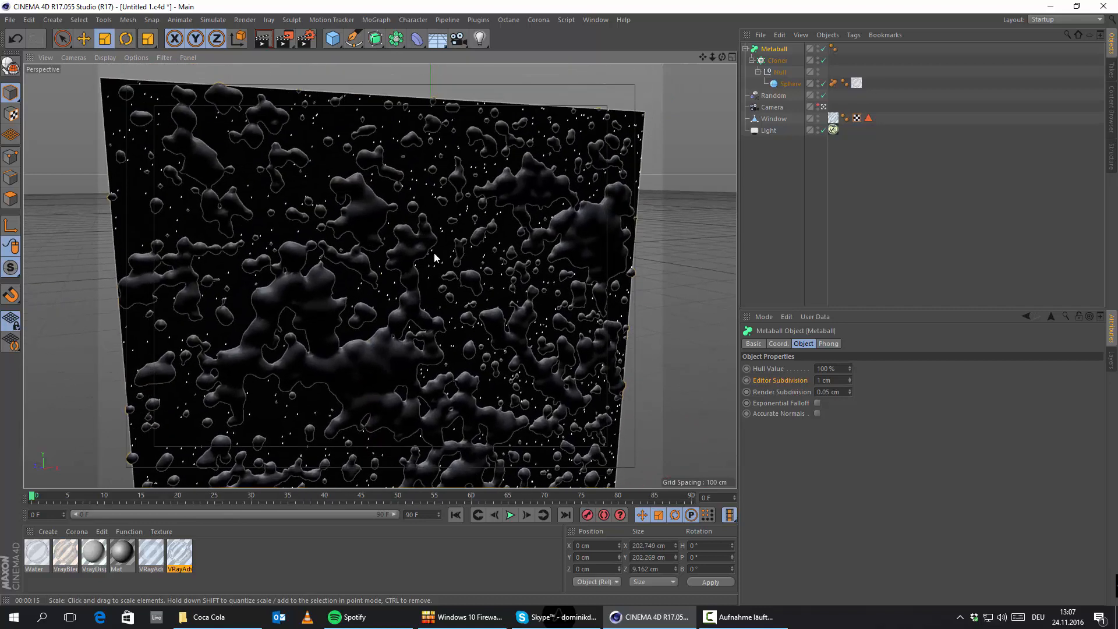
pyautogui.click(829, 380)
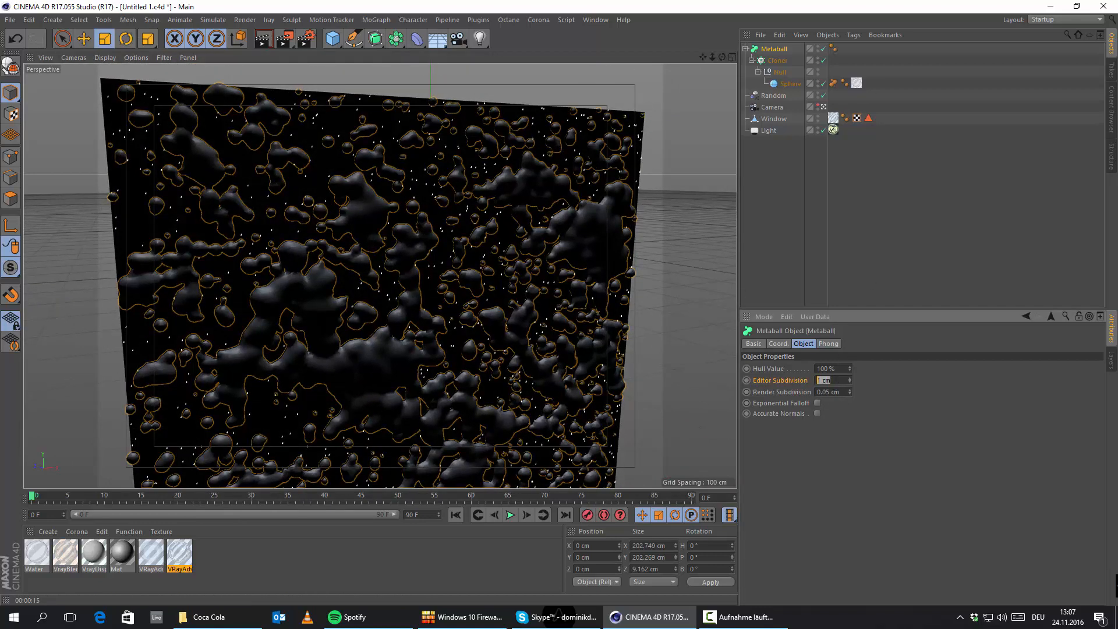
pyautogui.write('0.5')
pyautogui.press('Return')
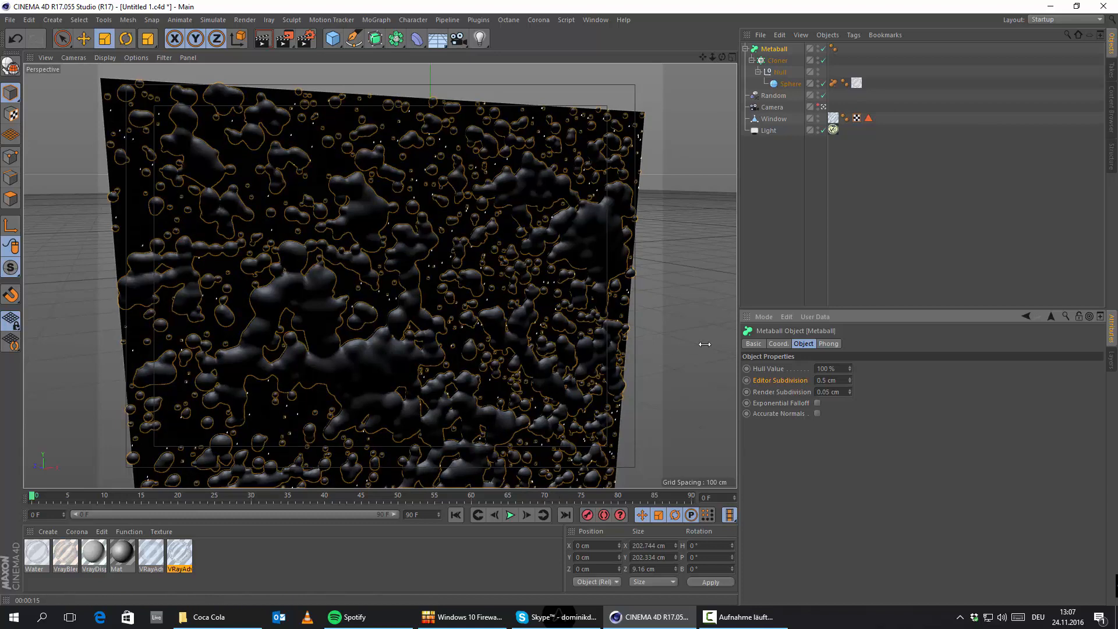
# Try a finer Metaball Editor Subdivision of 0.1 cm
pyautogui.click(824, 381)
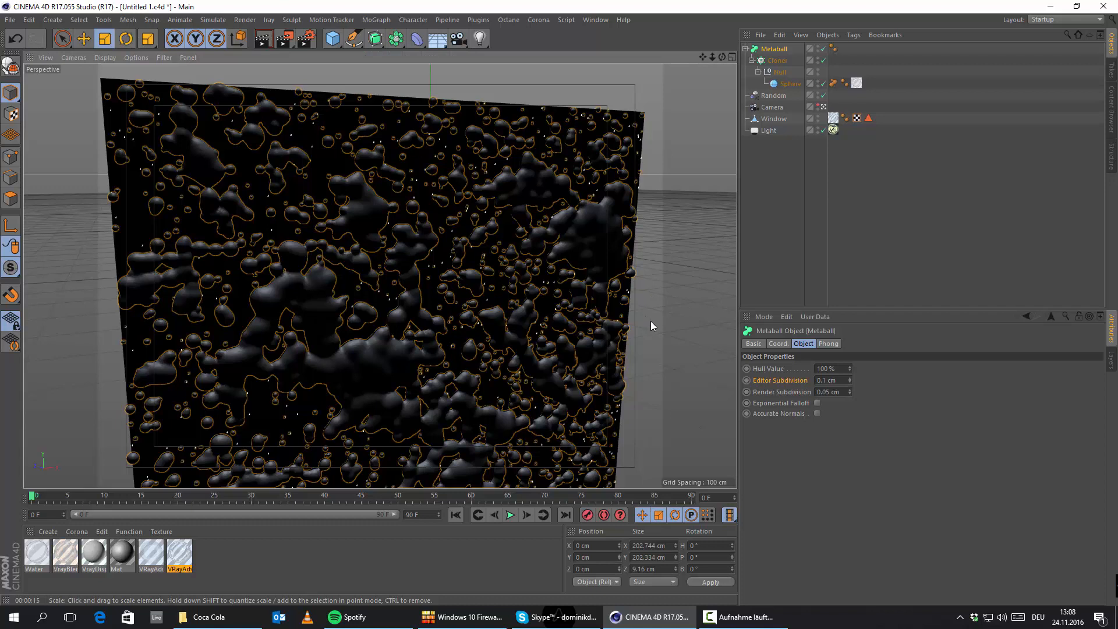
pyautogui.scroll(2, 650, 328)
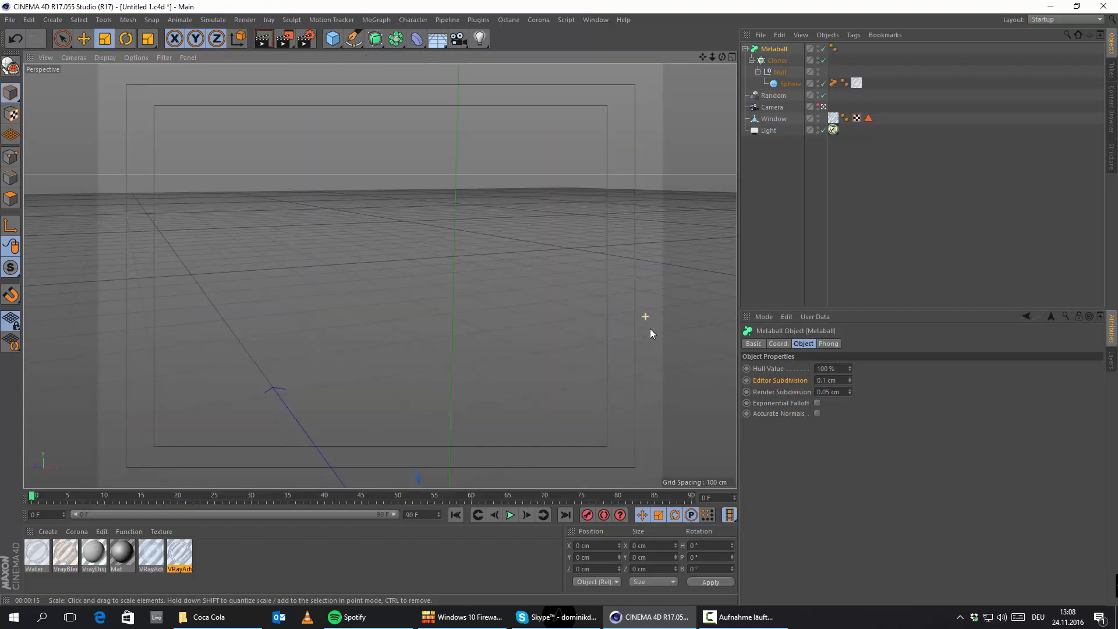
pyautogui.scroll(1, 650, 328)
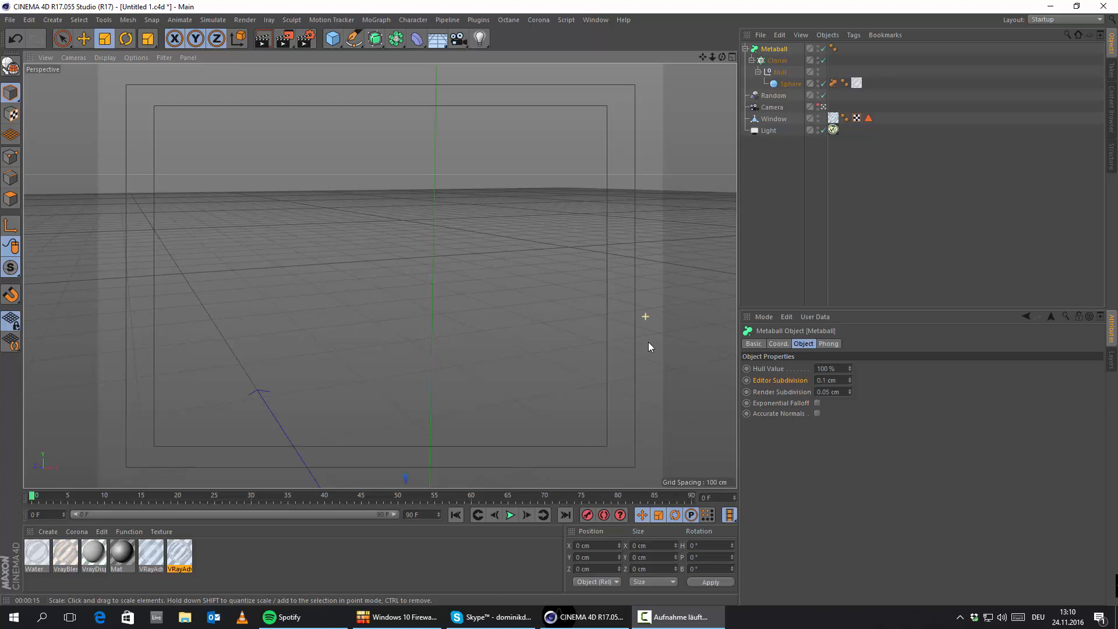
# Force-close the frozen Cinema 4D with Task Manager and relaunch it, continuing without Iray
pyautogui.hotkey('ctrl', 'shift', 'Escape')
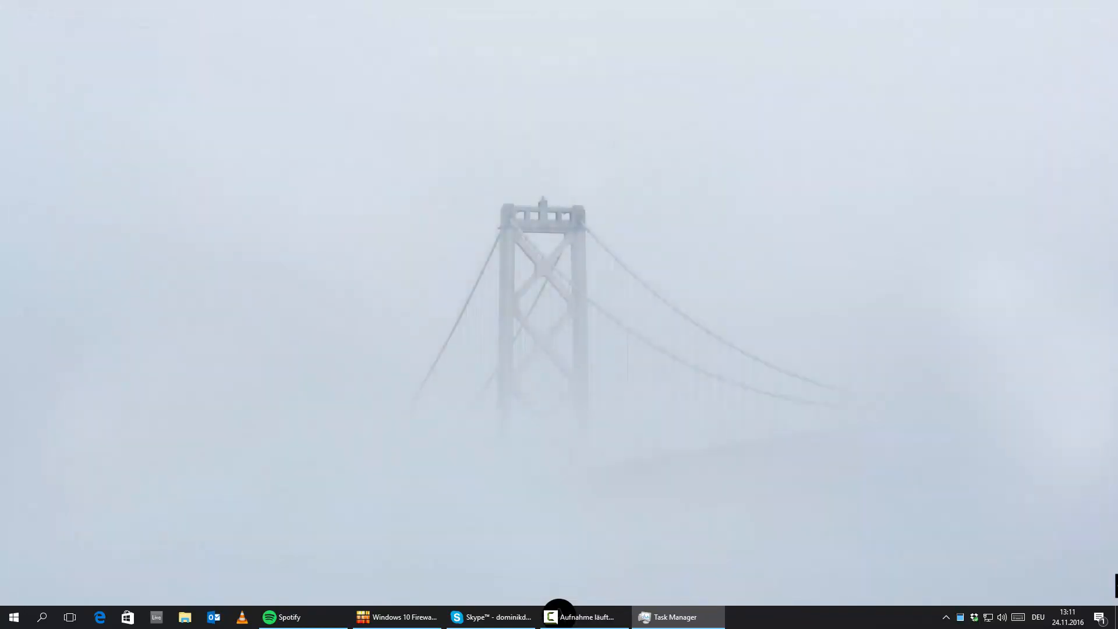
pyautogui.click(14, 616)
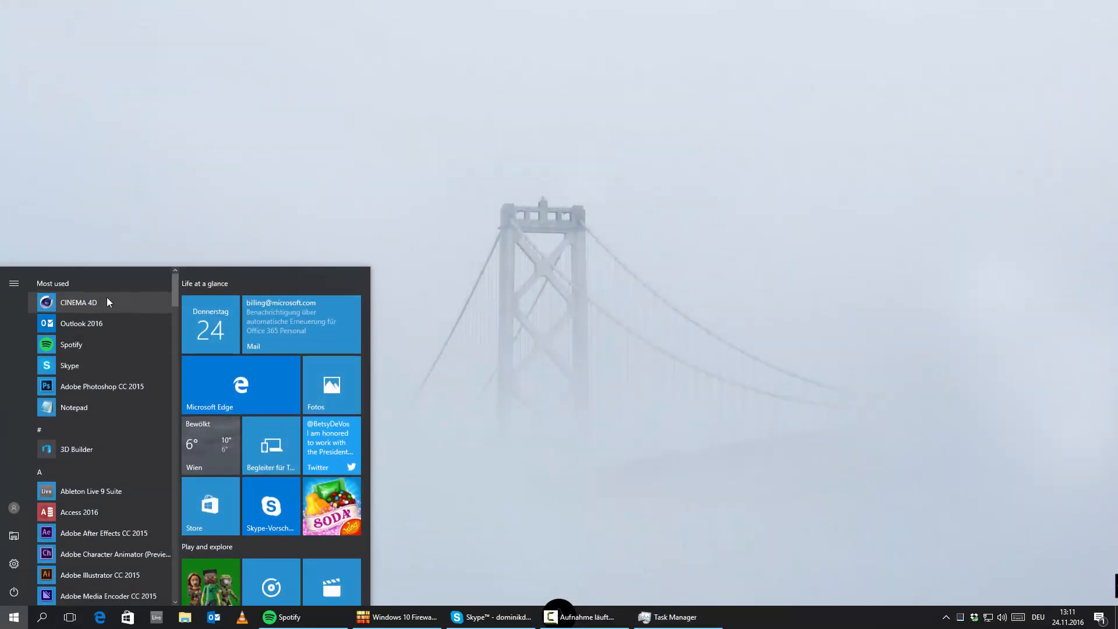
pyautogui.click(109, 301)
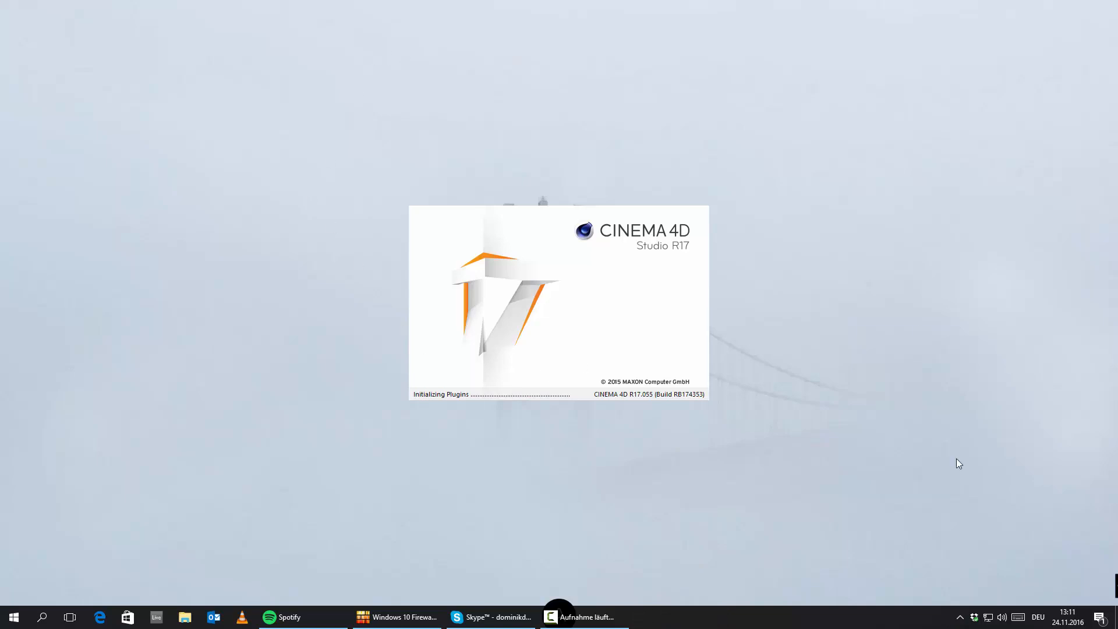
pyautogui.moveTo(255, 52); pyautogui.dragTo(954, 541)
pyautogui.moveTo(193, 62); pyautogui.dragTo(1016, 555)
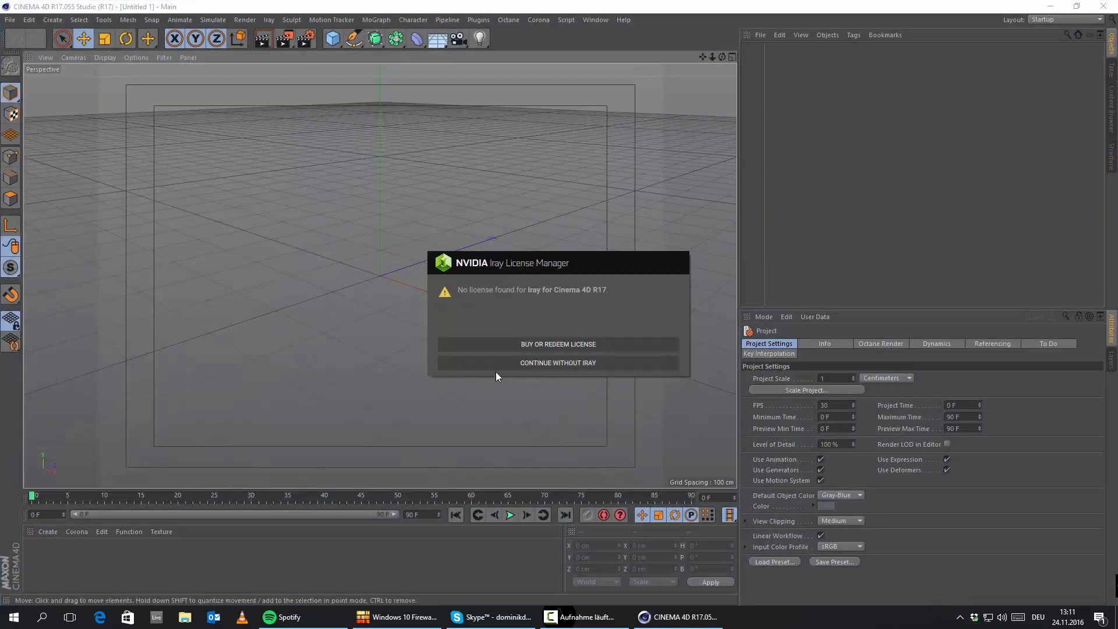
pyautogui.click(498, 363)
# Reopen the recent scene Untitled 1.c4d from the Lesson33 - Water folder
pyautogui.click(10, 19)
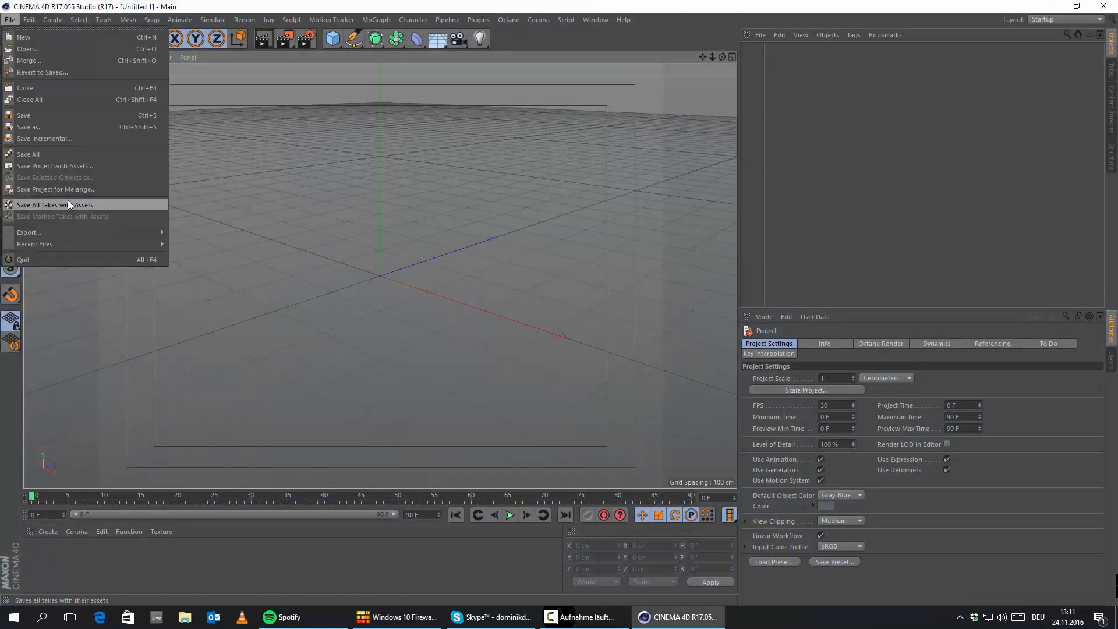
pyautogui.moveTo(71, 242)
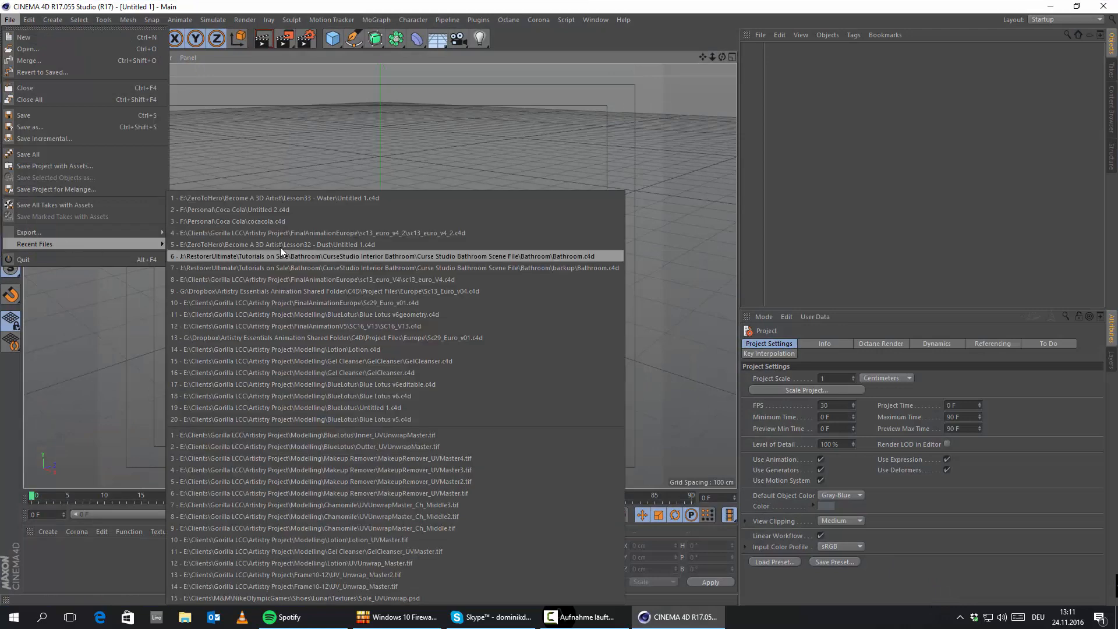
pyautogui.click(326, 198)
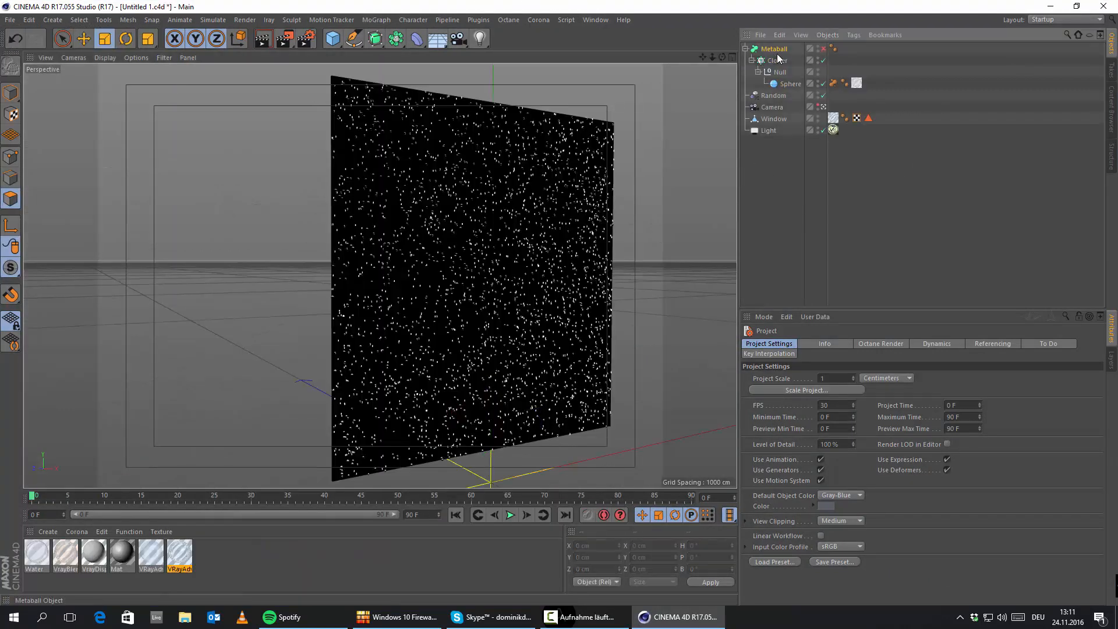
# Set the Sphere's radius to 0.3 cm and bring up the Metaball's object properties
pyautogui.click(790, 84)
pyautogui.doubleClick(812, 369)
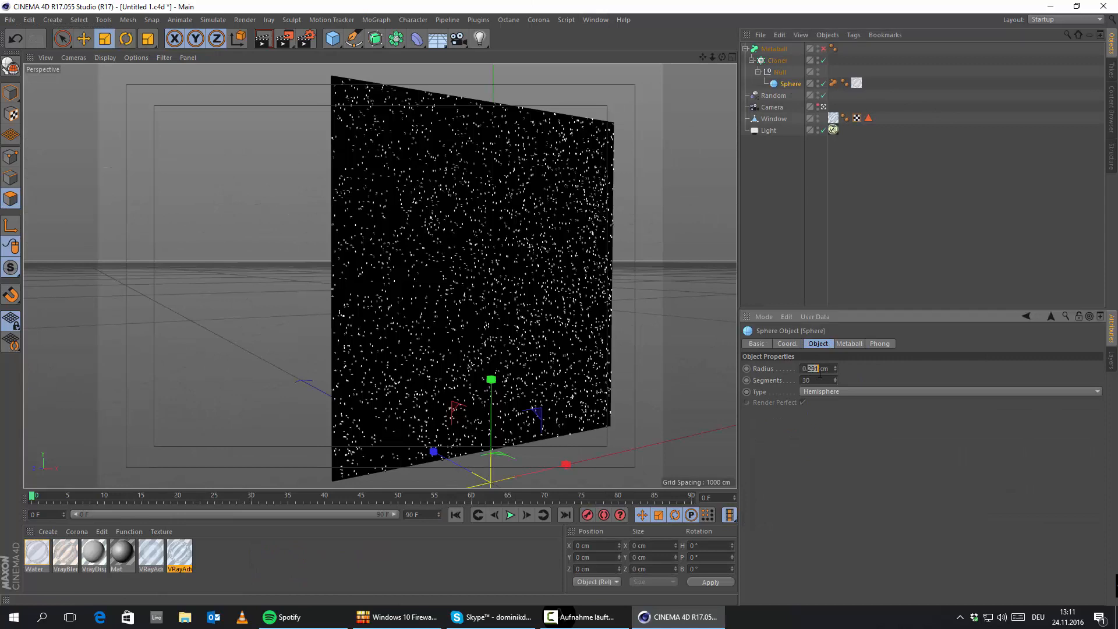
pyautogui.write('3')
pyautogui.click(775, 49)
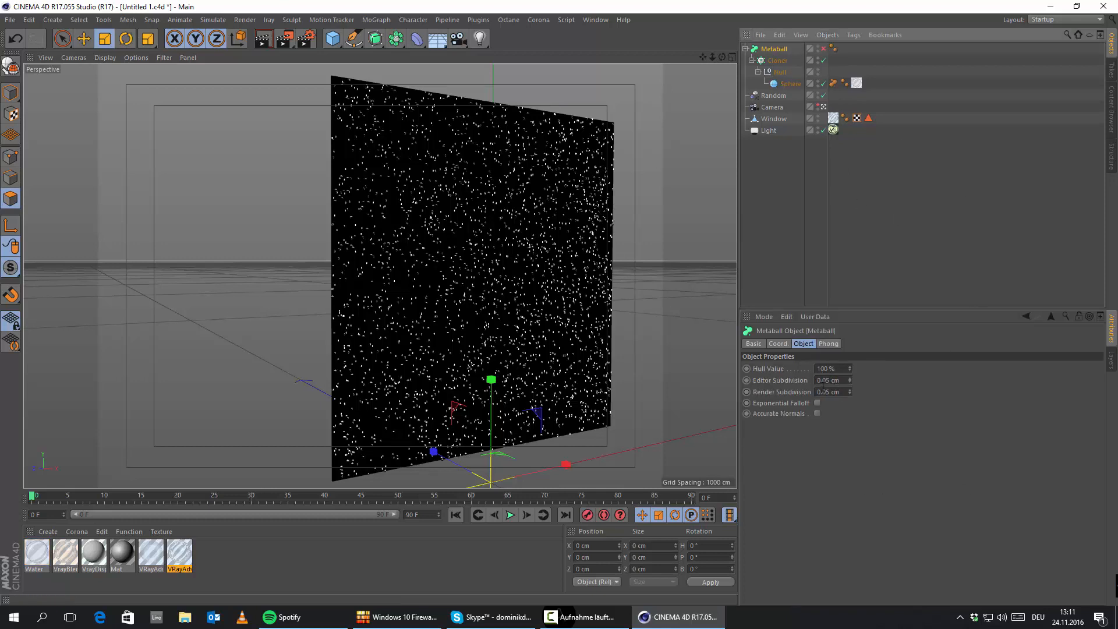
# Set the Metaball's Editor Subdivision to 0.1 cm and re-enable the Metaball
pyautogui.click(833, 381)
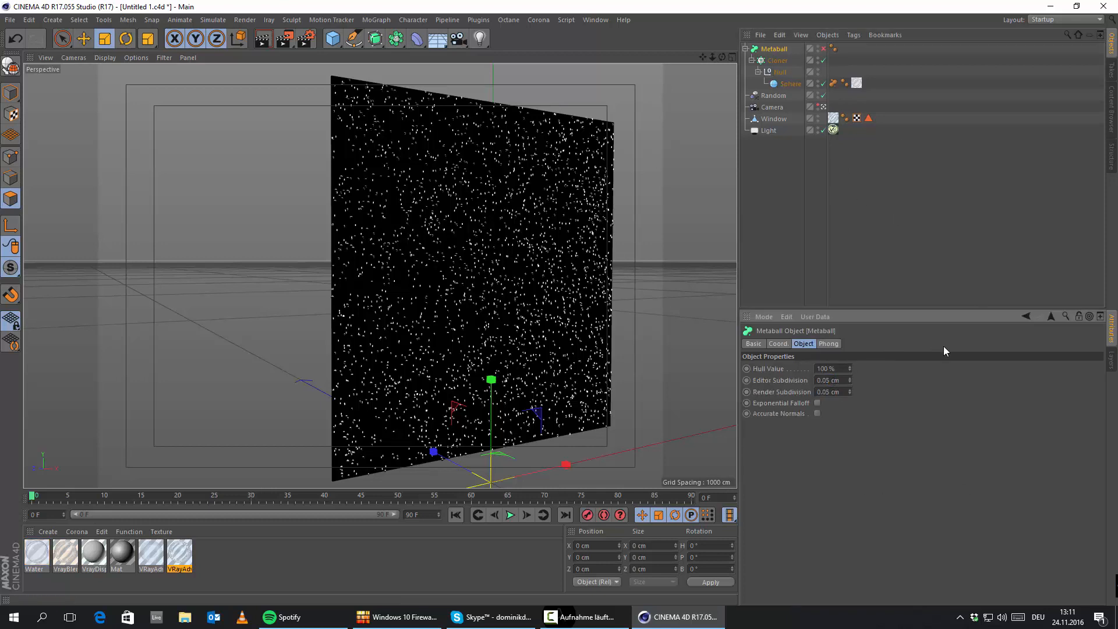
pyautogui.press('BackSpace')
pyautogui.press('BackSpace')
pyautogui.press('BackSpace')
pyautogui.write('.1')
pyautogui.click(822, 50)
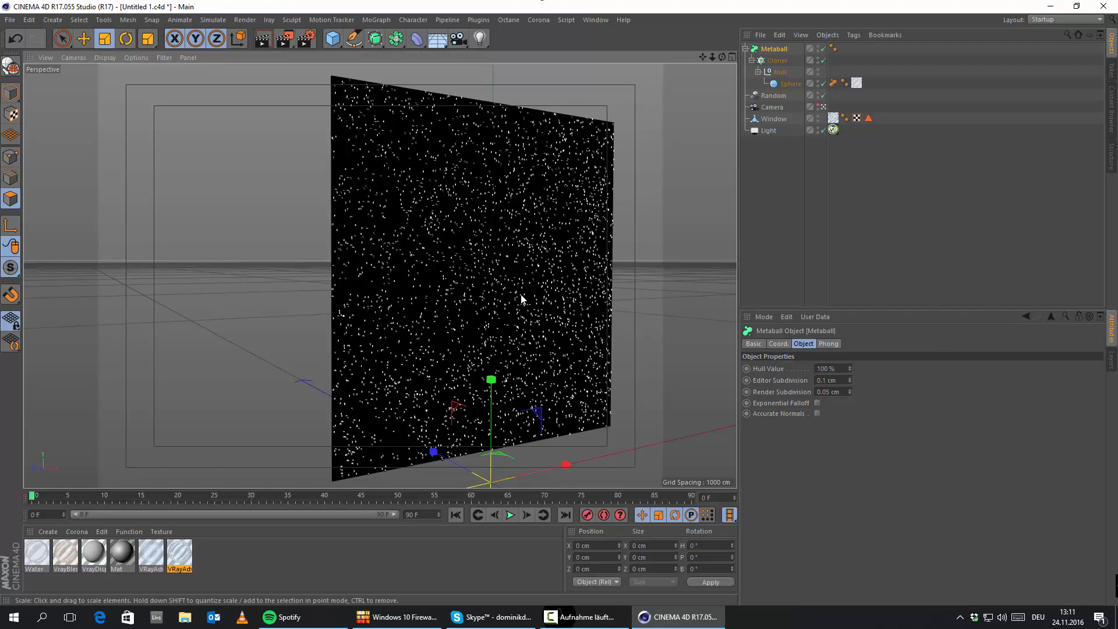
# Set the Metaball's Editor Subdivision to 1 cm and inspect the merged drops on the window up close
pyautogui.click(824, 380)
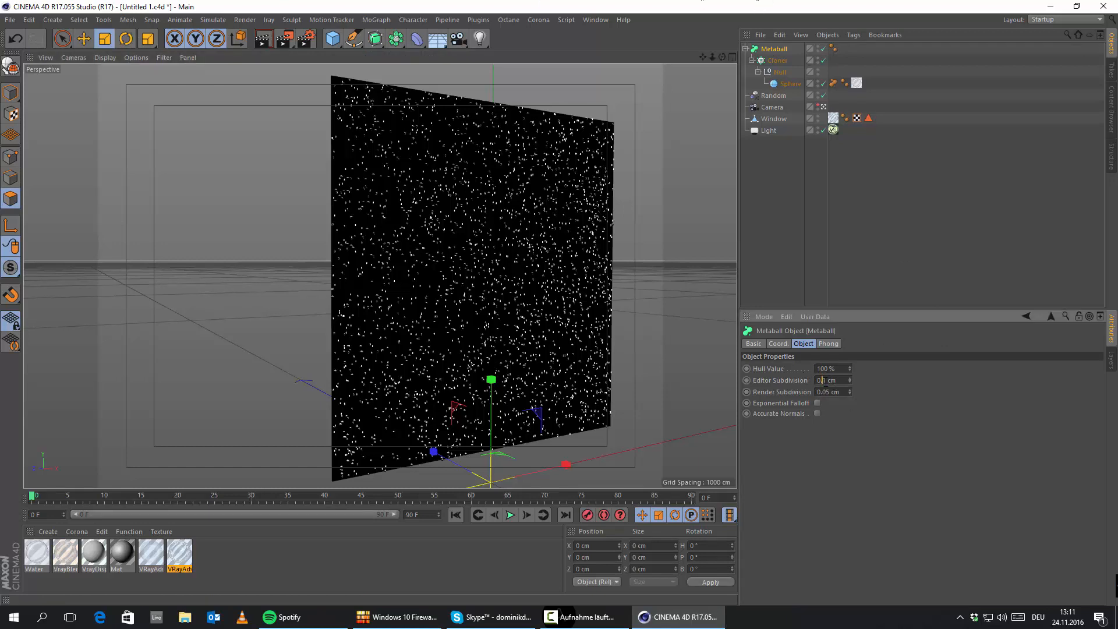
pyautogui.press('BackSpace')
pyautogui.press('BackSpace')
pyautogui.press('BackSpace')
pyautogui.write('1')
pyautogui.press('Return')
pyautogui.scroll(5, 442, 279)
pyautogui.keyDown('alt'); pyautogui.moveTo(510, 274); pyautogui.dragTo(338, 306); pyautogui.keyUp('alt')
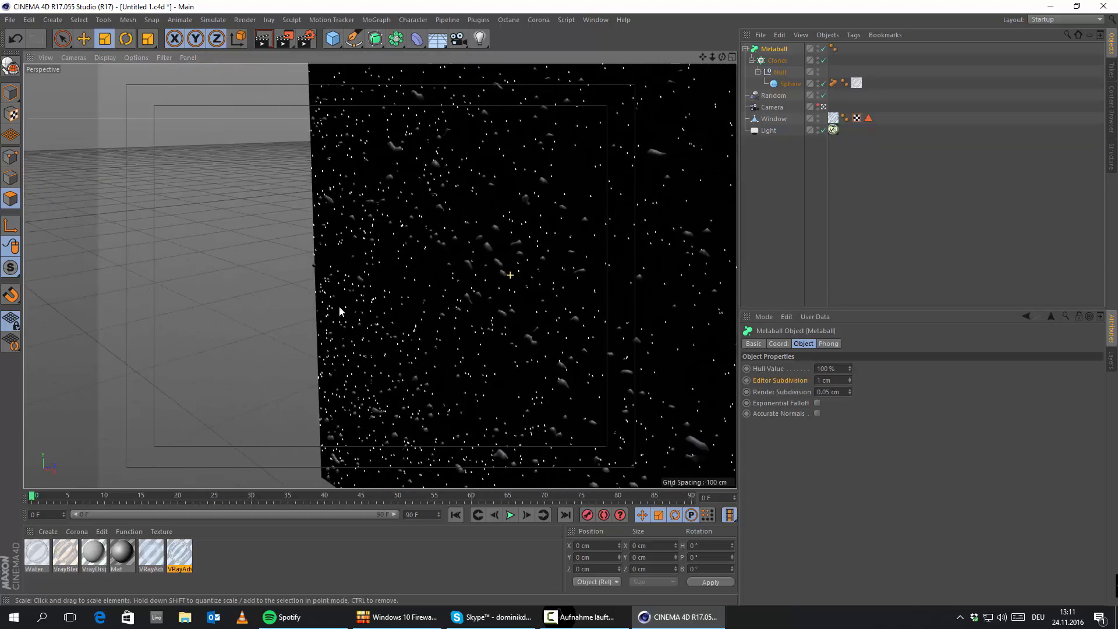
pyautogui.scroll(3, 452, 181)
pyautogui.keyDown('alt'); pyautogui.moveTo(459, 274); pyautogui.dragTo(617, 281); pyautogui.keyUp('alt')
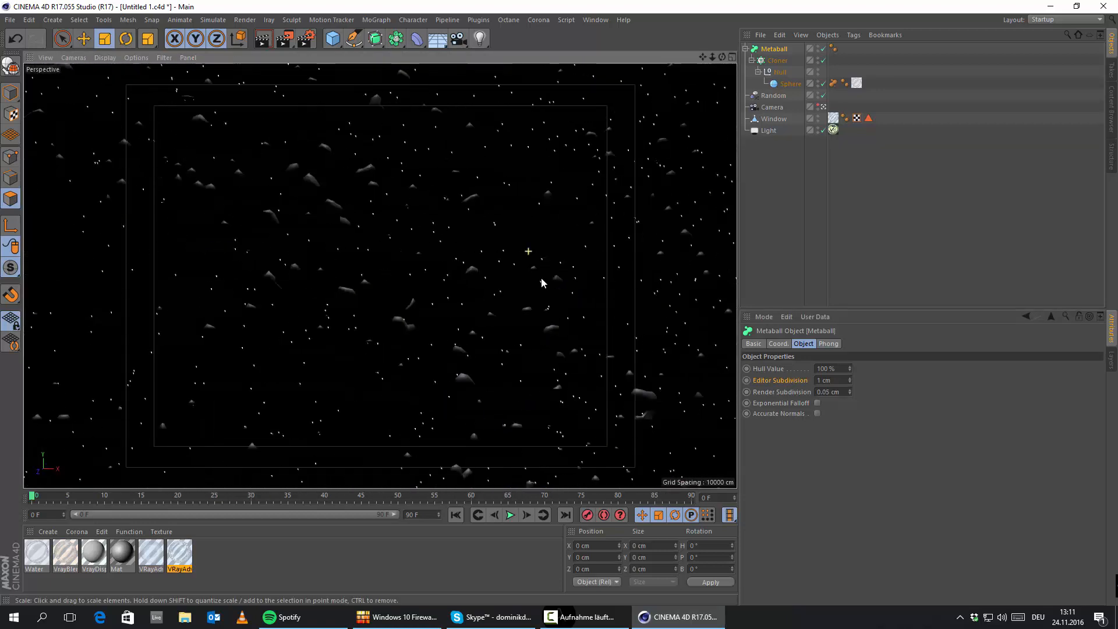
pyautogui.keyDown('alt'); pyautogui.moveTo(544, 281); pyautogui.dragTo(489, 263); pyautogui.keyUp('alt')
pyautogui.scroll(3, 489, 258)
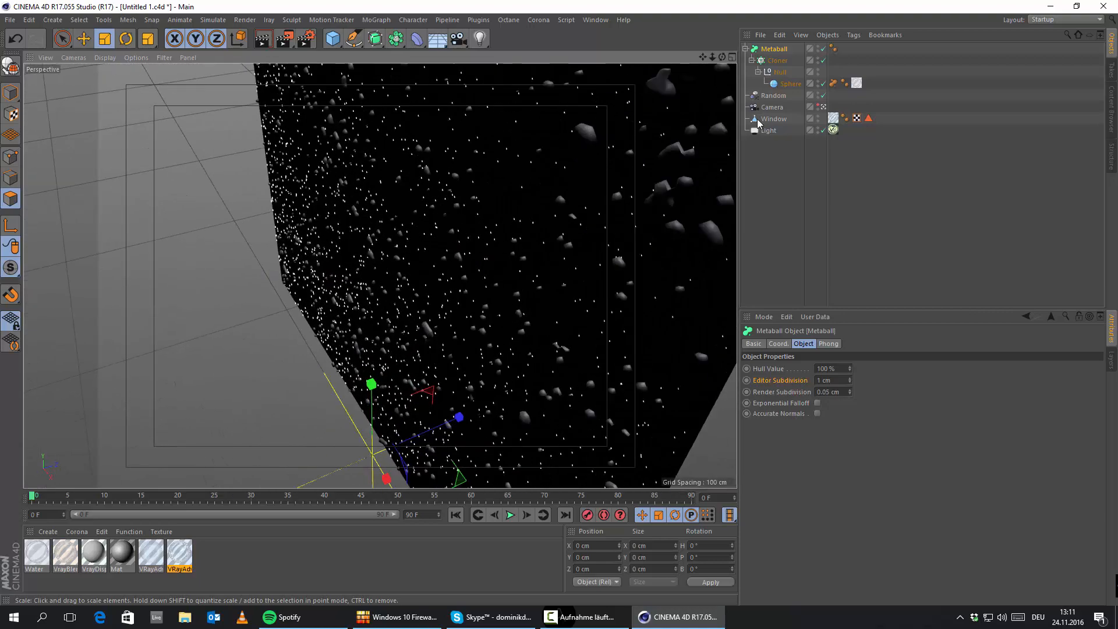
# Move the Sphere out of the Null so it sits directly under the Cloner, and check the drops
pyautogui.moveTo(786, 84); pyautogui.dragTo(775, 63)
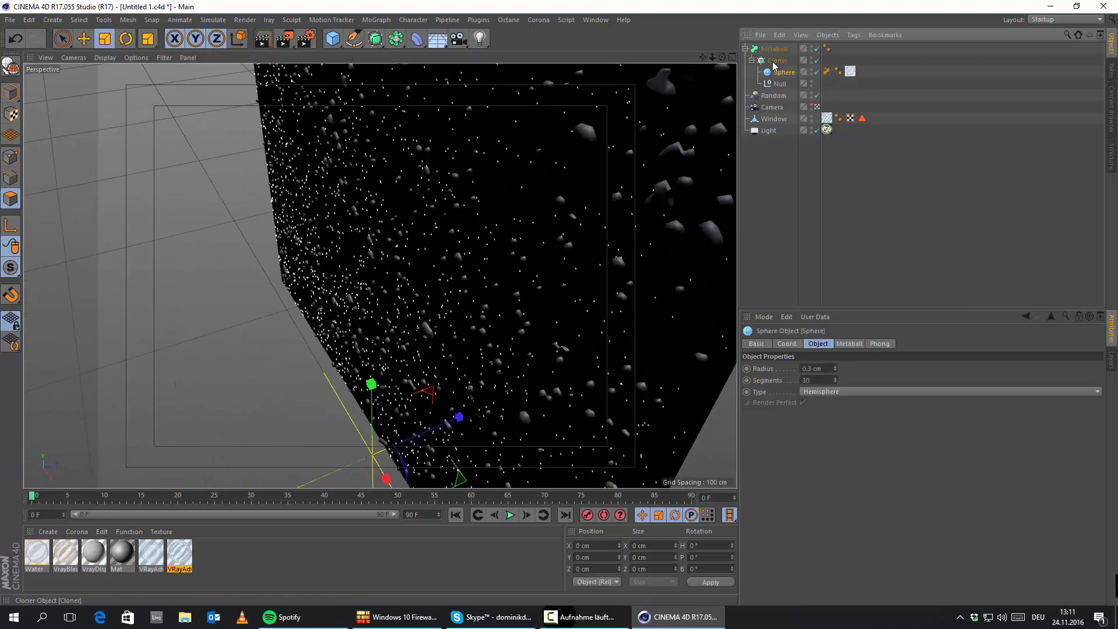
pyautogui.keyDown('alt'); pyautogui.moveTo(352, 299); pyautogui.dragTo(356, 271); pyautogui.keyUp('alt')
pyautogui.scroll(8, 436, 286)
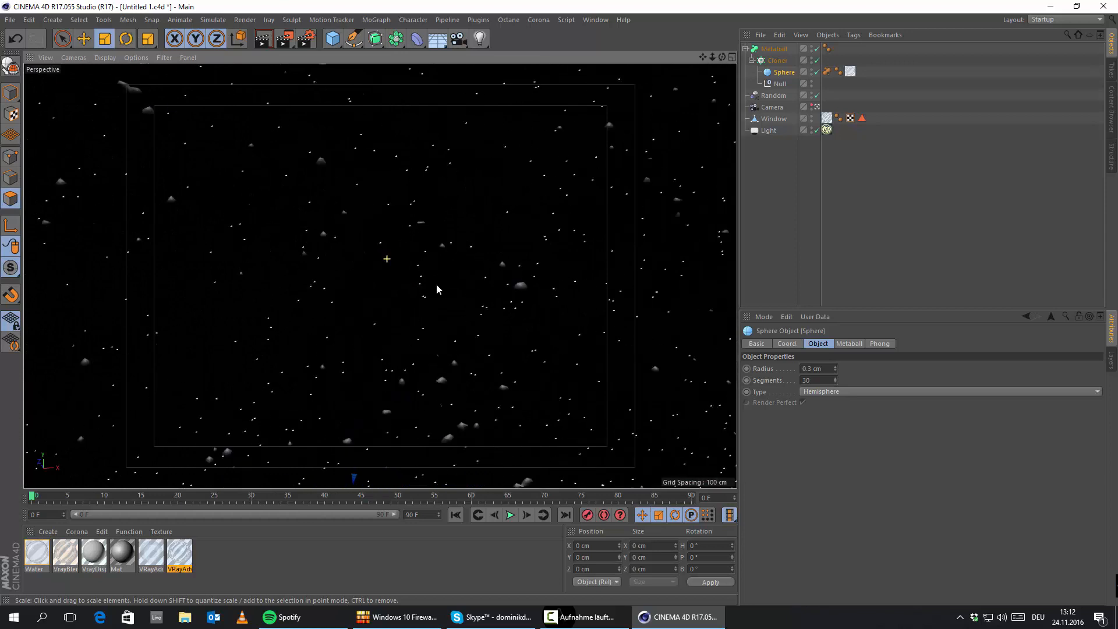
pyautogui.moveTo(388, 330)
pyautogui.keyDown('alt'); pyautogui.mouseDown()
pyautogui.moveTo(554, 215)
pyautogui.moveTo(412, 291)
pyautogui.moveTo(223, 331)
pyautogui.moveTo(409, 335)
pyautogui.mouseUp(); pyautogui.keyUp('alt')
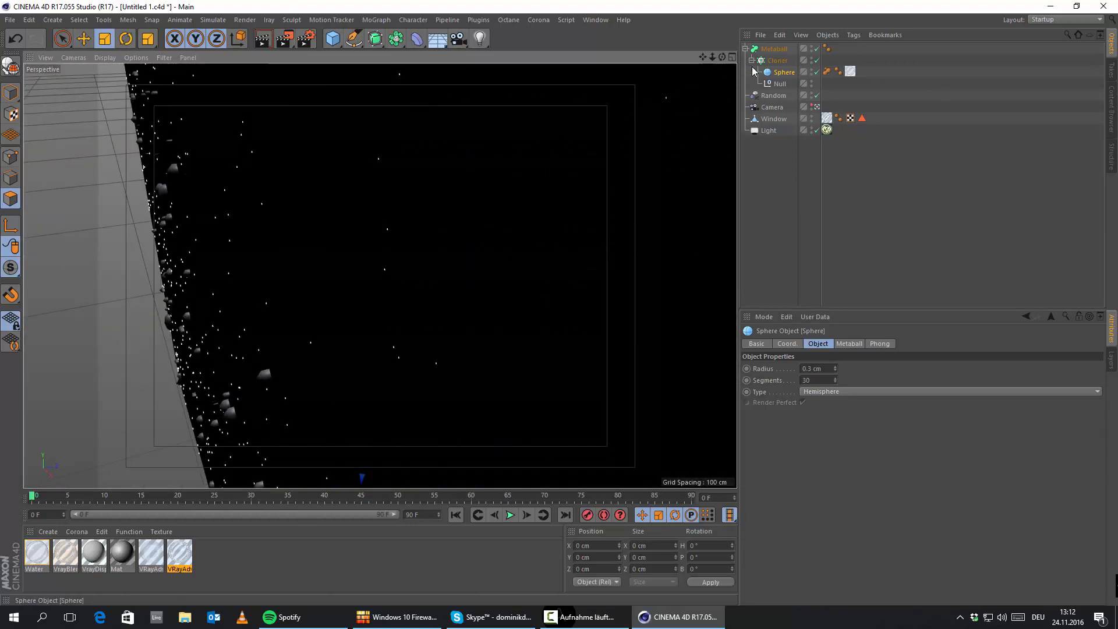
# Set the Random effector's uniform Scale to 0.1 and check the drops on the window
pyautogui.click(773, 96)
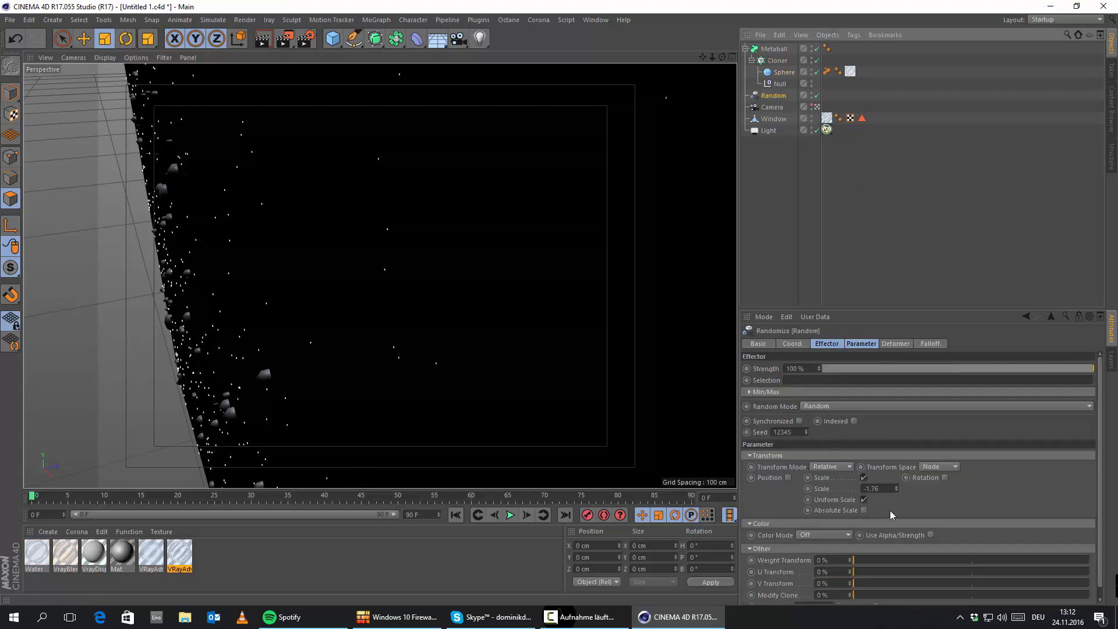
pyautogui.scroll(-1, 891, 512)
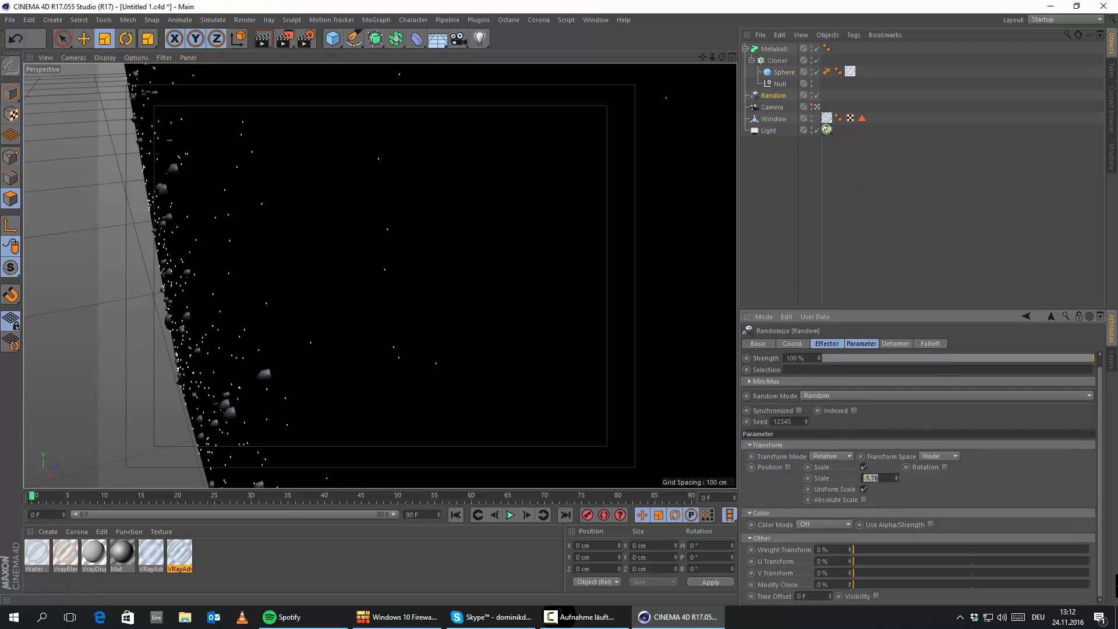
pyautogui.write('0.1')
pyautogui.press('Return')
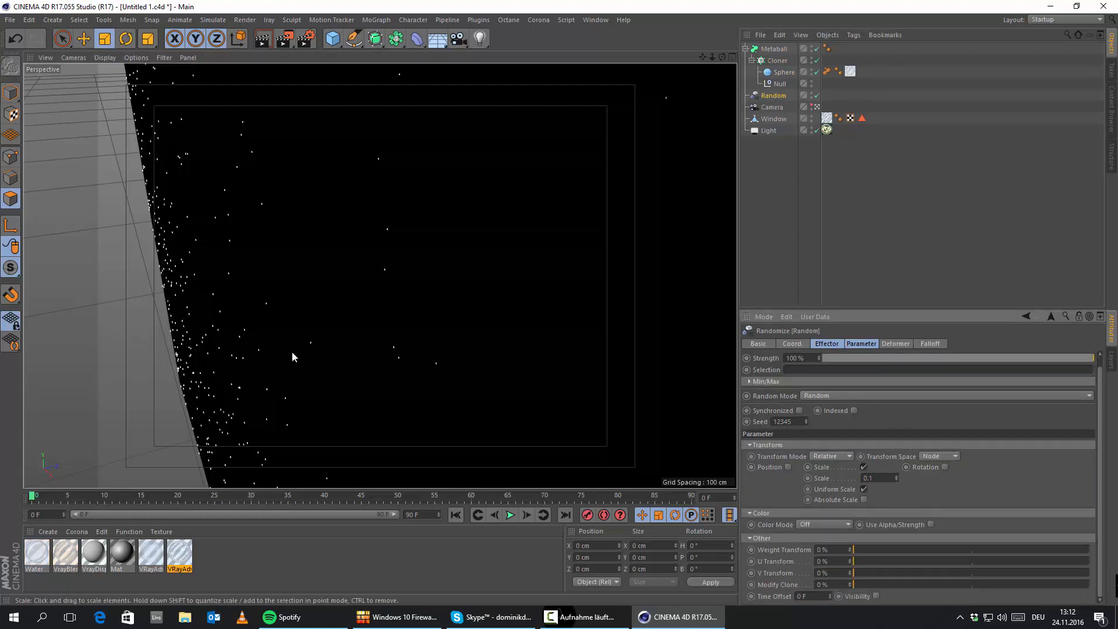
pyautogui.keyDown('alt'); pyautogui.moveTo(304, 356); pyautogui.dragTo(366, 341); pyautogui.keyUp('alt')
pyautogui.keyDown('alt'); pyautogui.moveTo(495, 282); pyautogui.dragTo(399, 288, button='right'); pyautogui.keyUp('alt')
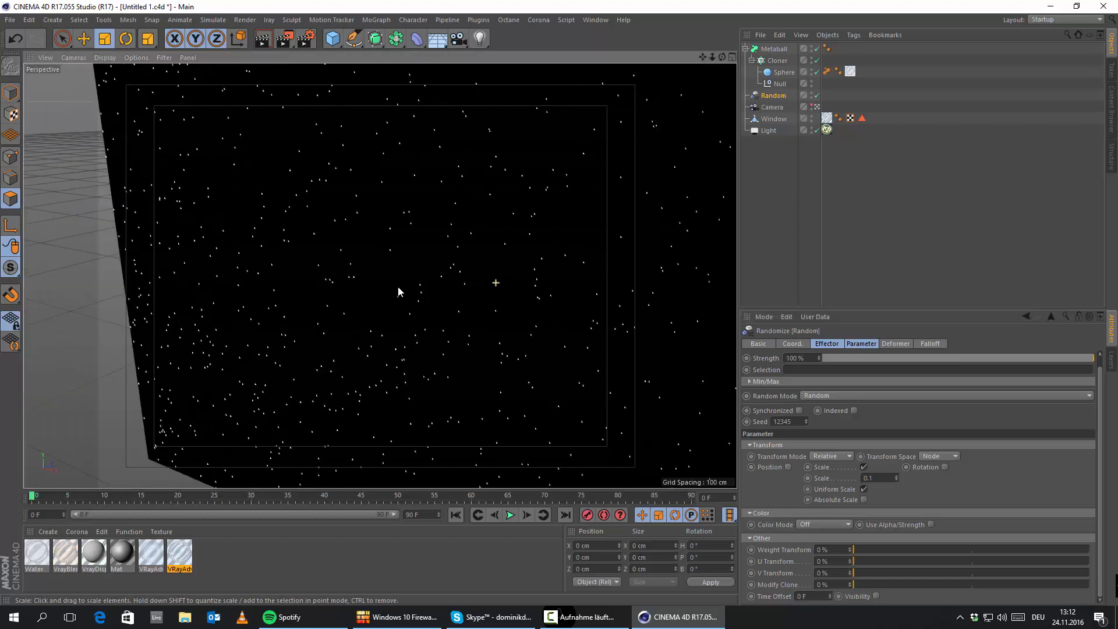
pyautogui.keyDown('alt'); pyautogui.moveTo(407, 307); pyautogui.dragTo(403, 268); pyautogui.keyUp('alt')
# Set the Sphere's radius to 0.5 cm and nest the Sphere inside the Null under the Cloner again
pyautogui.click(792, 66)
pyautogui.click(785, 72)
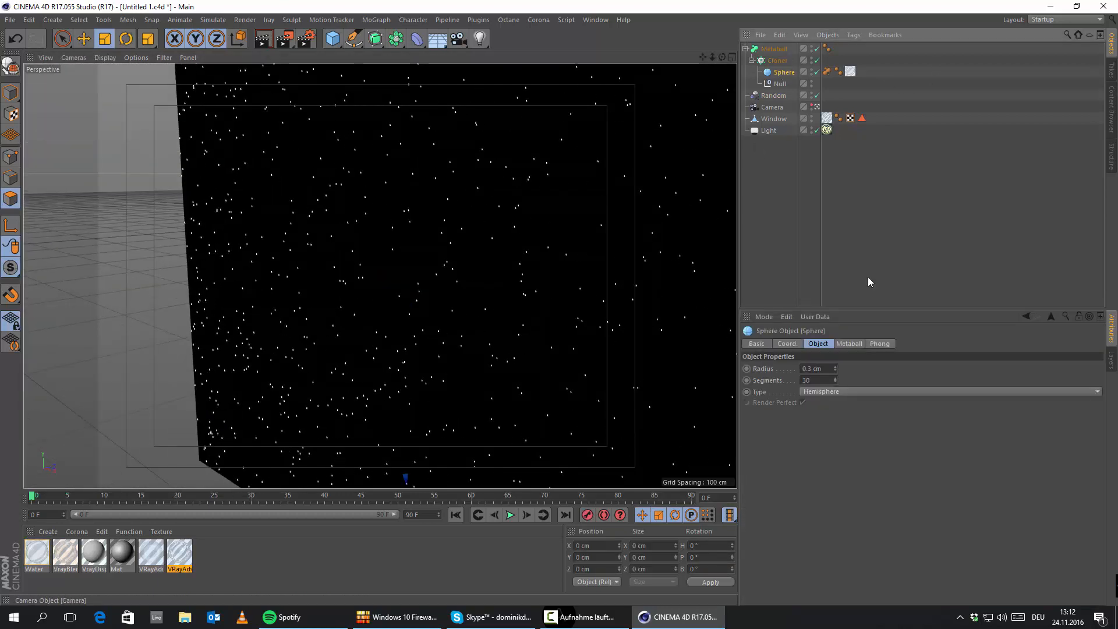
pyautogui.click(812, 369)
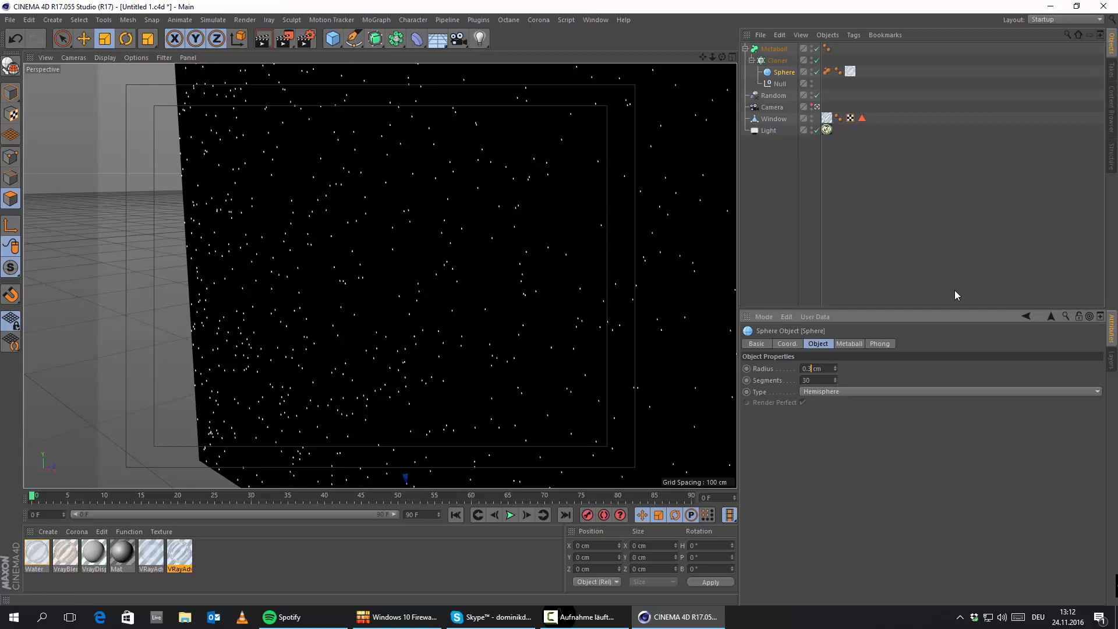
pyautogui.press('BackSpace')
pyautogui.write('5')
pyautogui.press('Return')
pyautogui.moveTo(779, 83); pyautogui.dragTo(780, 72)
pyautogui.click(774, 48)
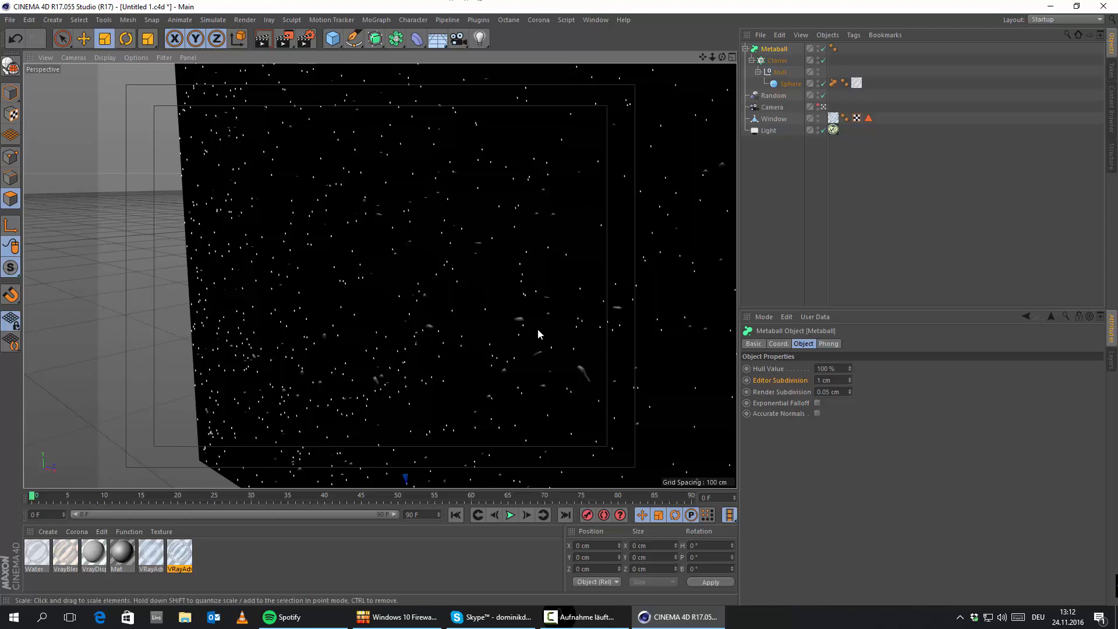
# Coarsen the Metaball's Editor Subdivision to 10 cm and inspect the drops on the window
pyautogui.scroll(-1, 535, 315)
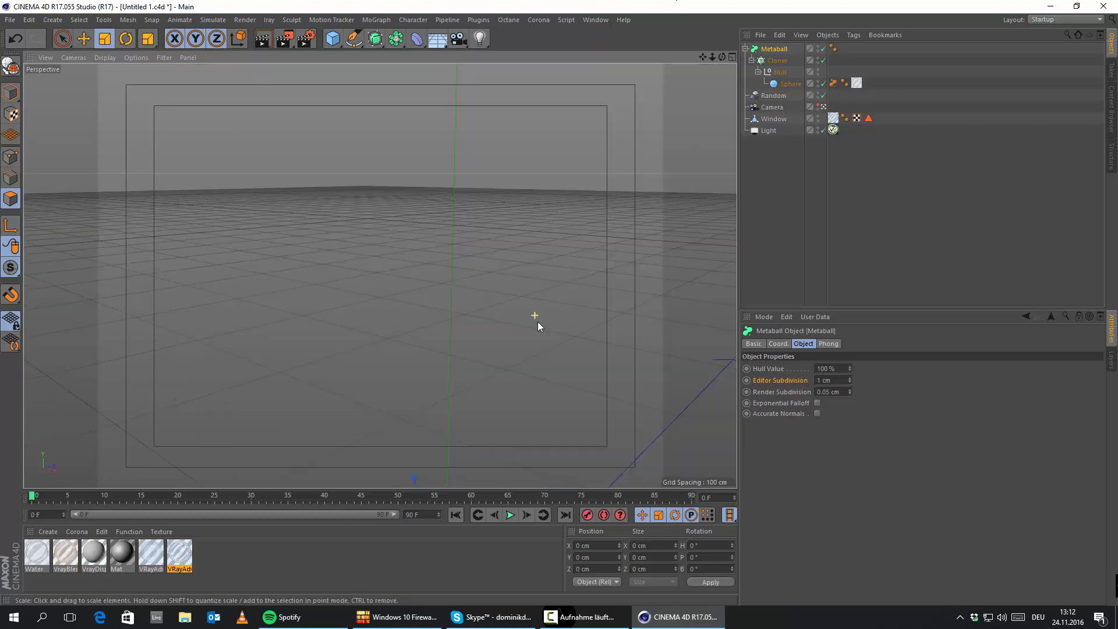
pyautogui.scroll(-1, 531, 323)
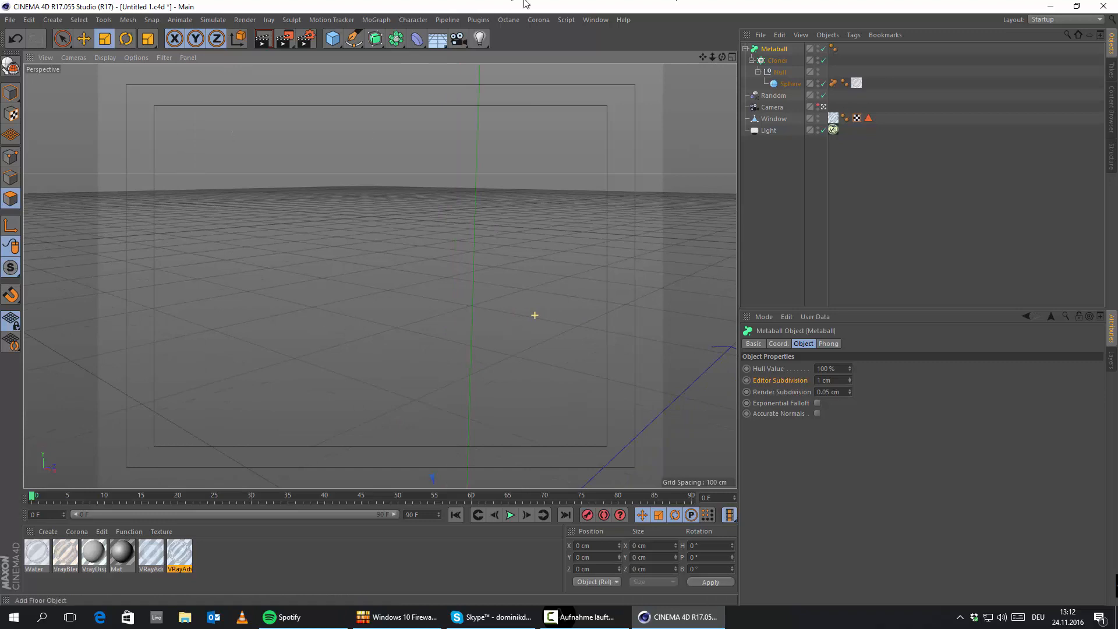
pyautogui.click(775, 208)
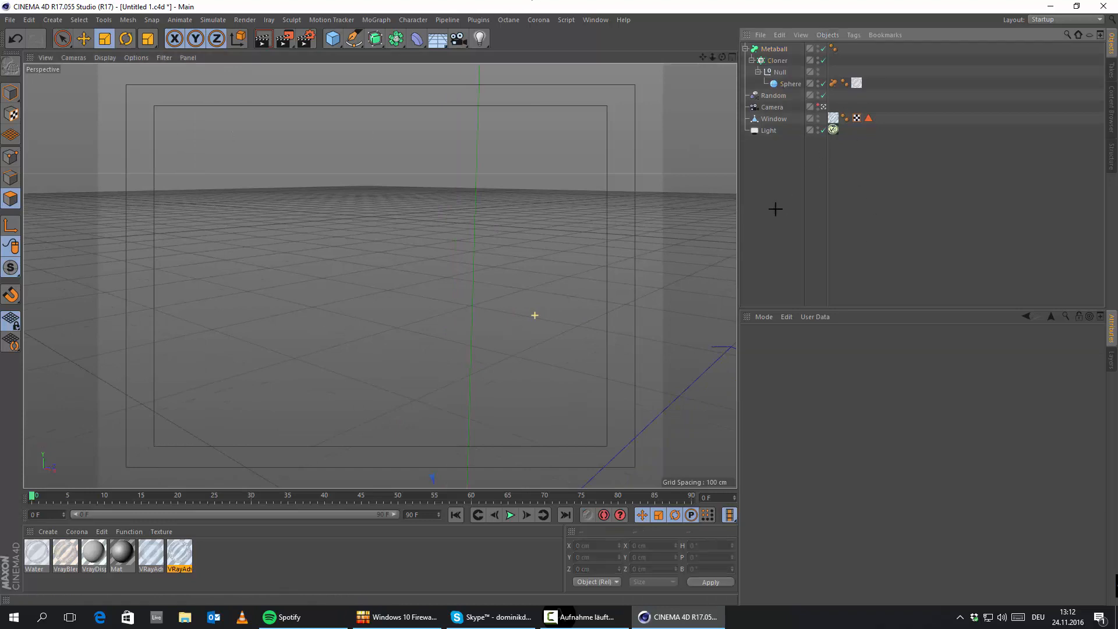
pyautogui.click(765, 49)
pyautogui.click(799, 202)
pyautogui.click(764, 50)
pyautogui.click(833, 381)
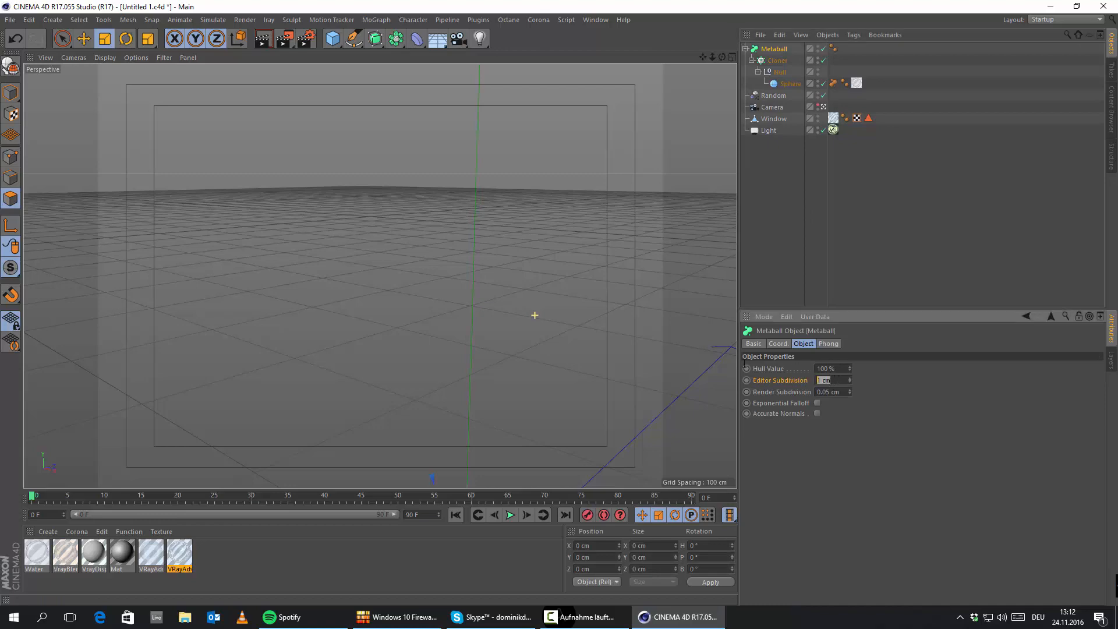
pyautogui.write('10')
pyautogui.press('Return')
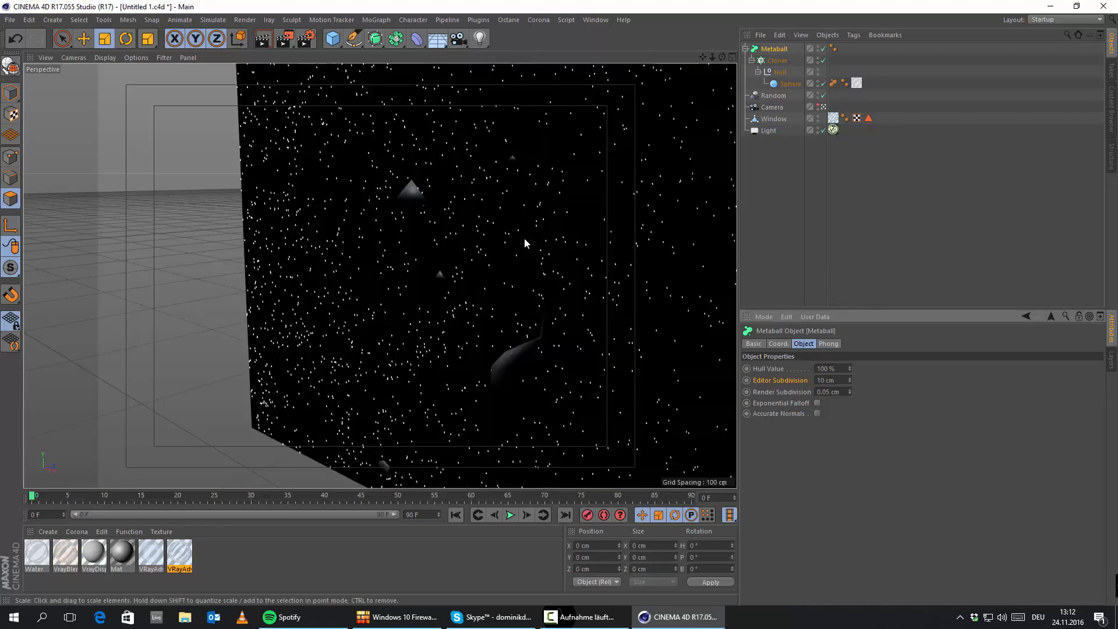
pyautogui.keyDown('alt'); pyautogui.moveTo(490, 341); pyautogui.dragTo(448, 401); pyautogui.keyUp('alt')
pyautogui.scroll(-5, 504, 300)
pyautogui.scroll(8, 439, 268)
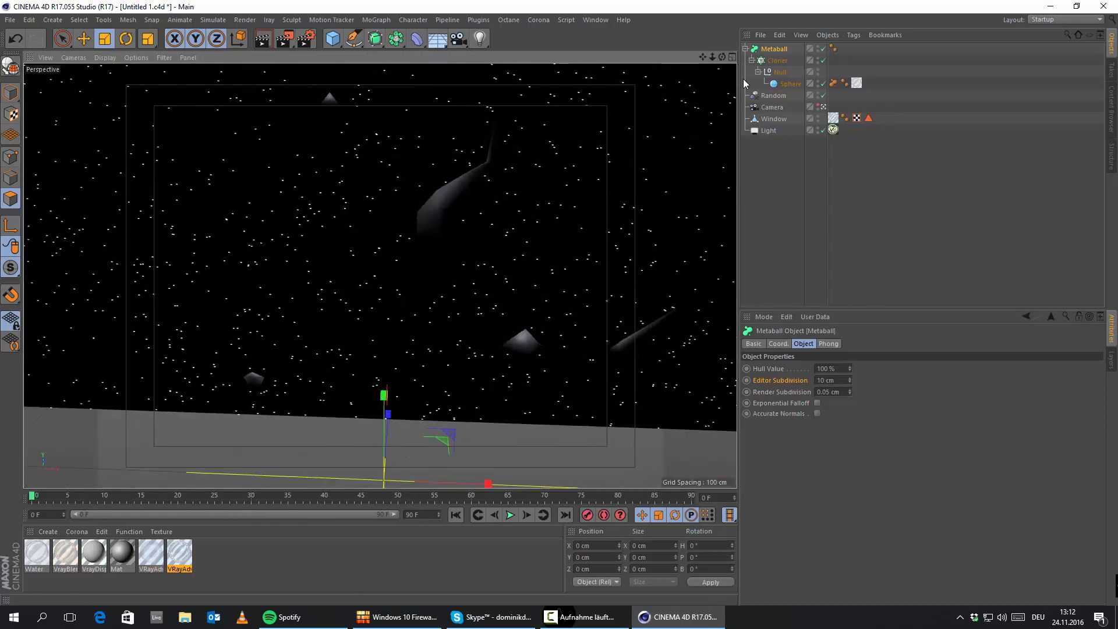
# Try a Sphere radius of 1 cm and view the whole window
pyautogui.click(790, 84)
pyautogui.moveTo(825, 369); pyautogui.dragTo(561, 277)
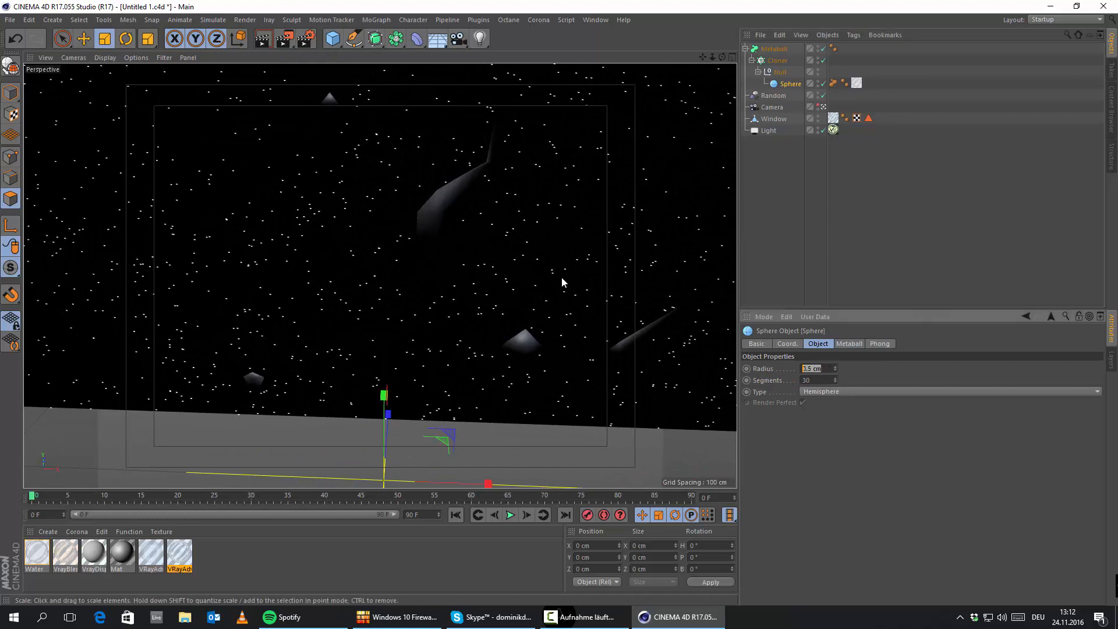
pyautogui.write('1')
pyautogui.press('Return')
pyautogui.keyDown('alt'); pyautogui.moveTo(399, 118); pyautogui.dragTo(428, 307); pyautogui.keyUp('alt')
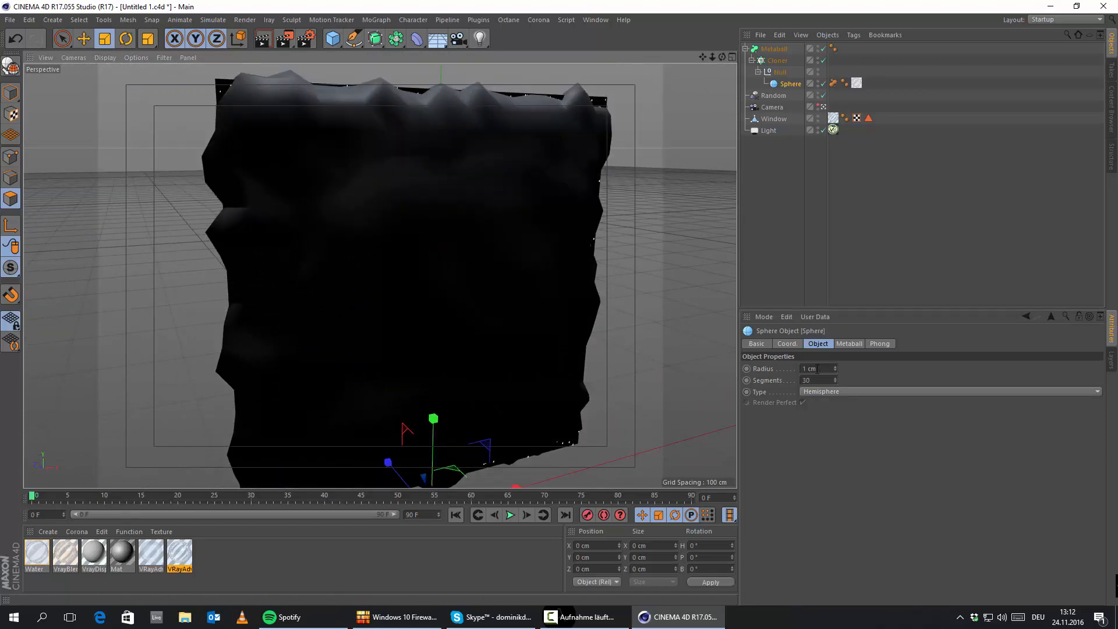
# Set the Sphere's radius to 0.6 cm and check the drops from the front
pyautogui.moveTo(817, 368); pyautogui.dragTo(576, 312)
pyautogui.press('Return')
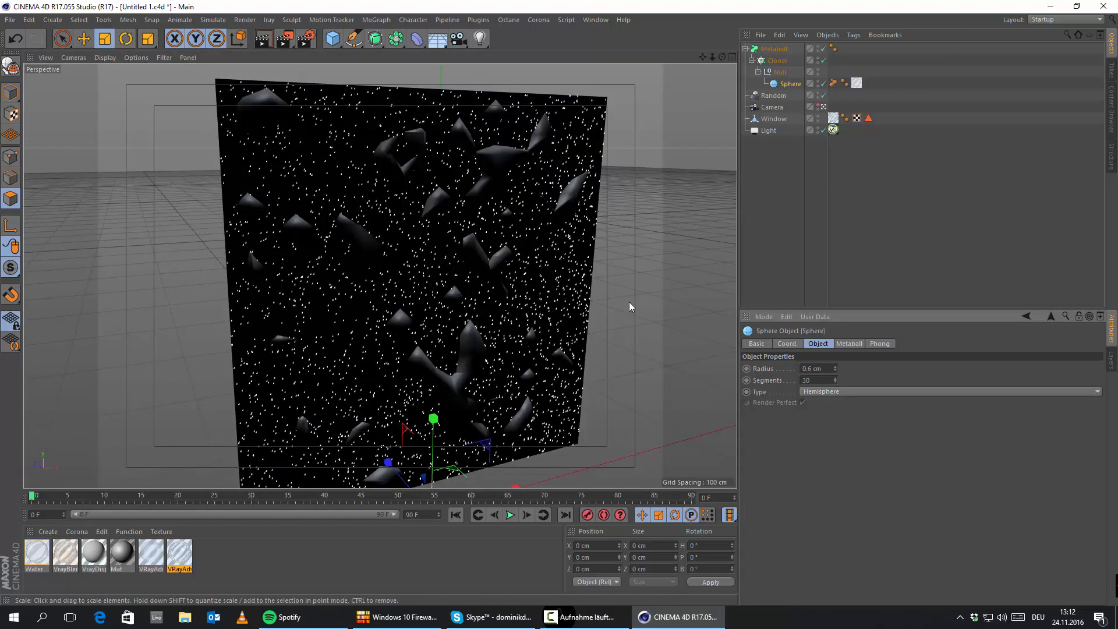
pyautogui.keyDown('alt'); pyautogui.moveTo(466, 282); pyautogui.dragTo(416, 218); pyautogui.keyUp('alt')
# Set the Metaball's Render Subdivision to 0.1 cm and frame the window at an angle
pyautogui.click(778, 52)
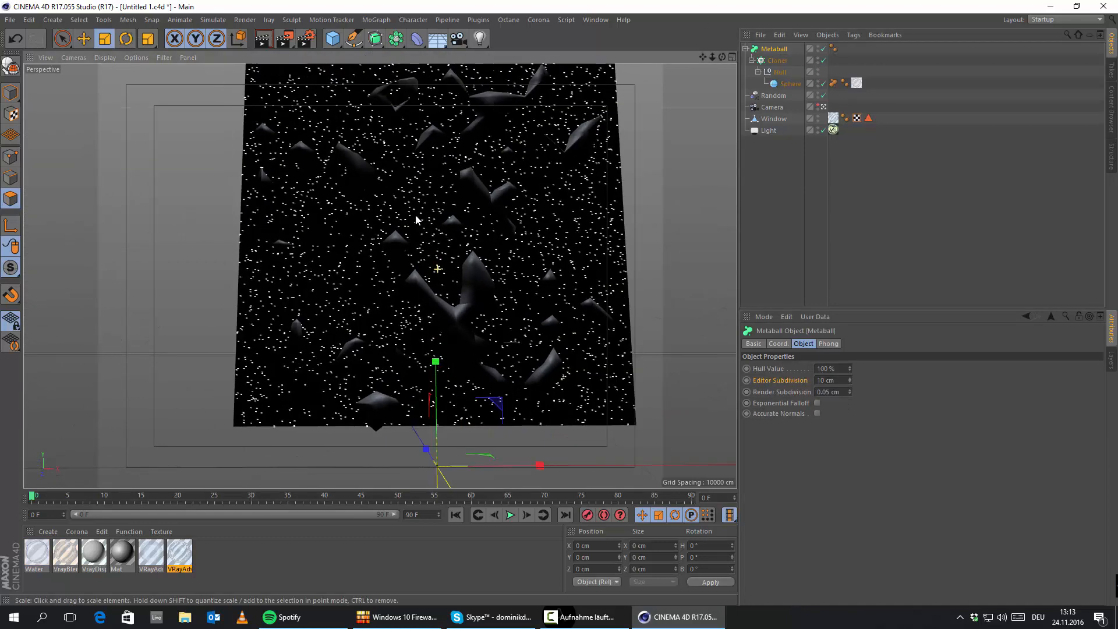
pyautogui.click(832, 392)
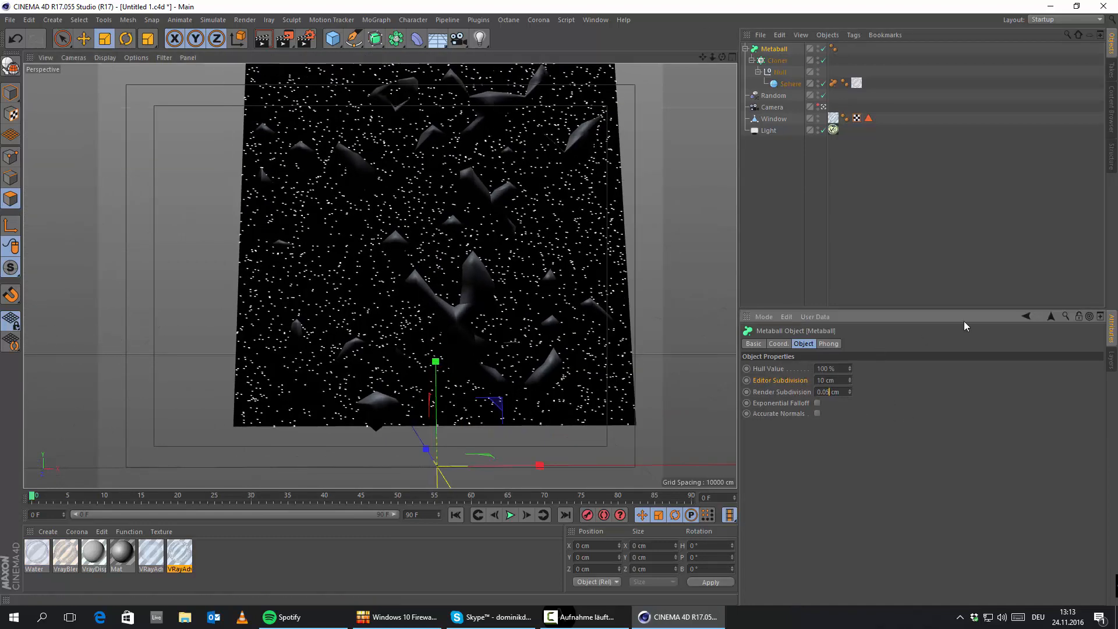
pyautogui.press('BackSpace')
pyautogui.press('BackSpace')
pyautogui.press('BackSpace')
pyautogui.keyDown('alt'); pyautogui.moveTo(405, 333); pyautogui.dragTo(510, 367); pyautogui.keyUp('alt')
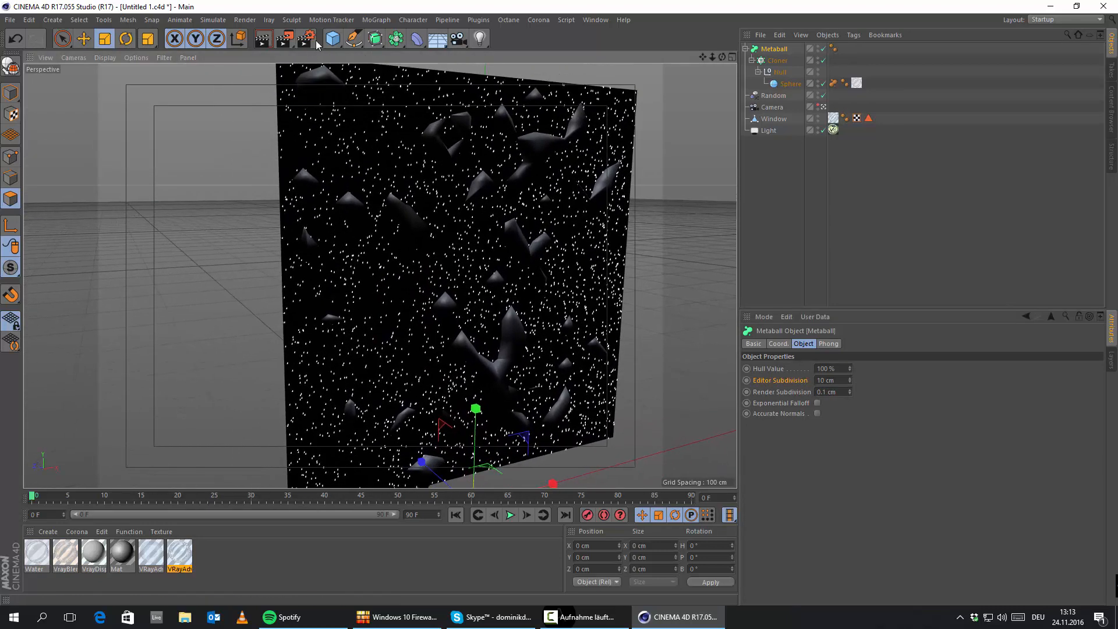
# Briefly test-render the viewport, then render the scene to a maximised Picture Viewer, examine the drops and minimise it
pyautogui.click(264, 39)
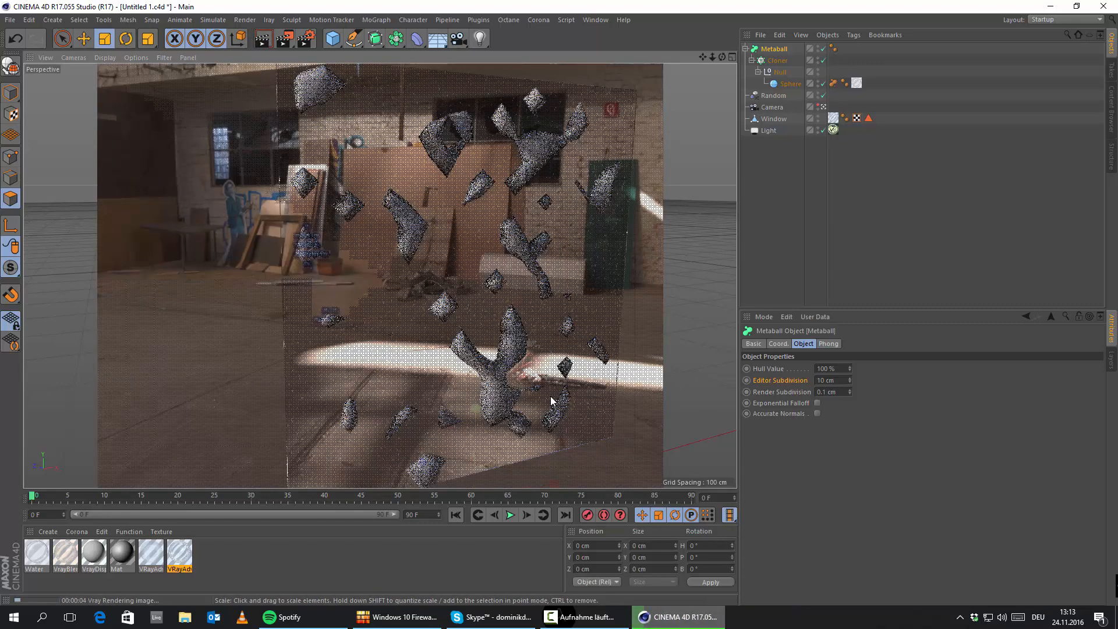
pyautogui.click(795, 211)
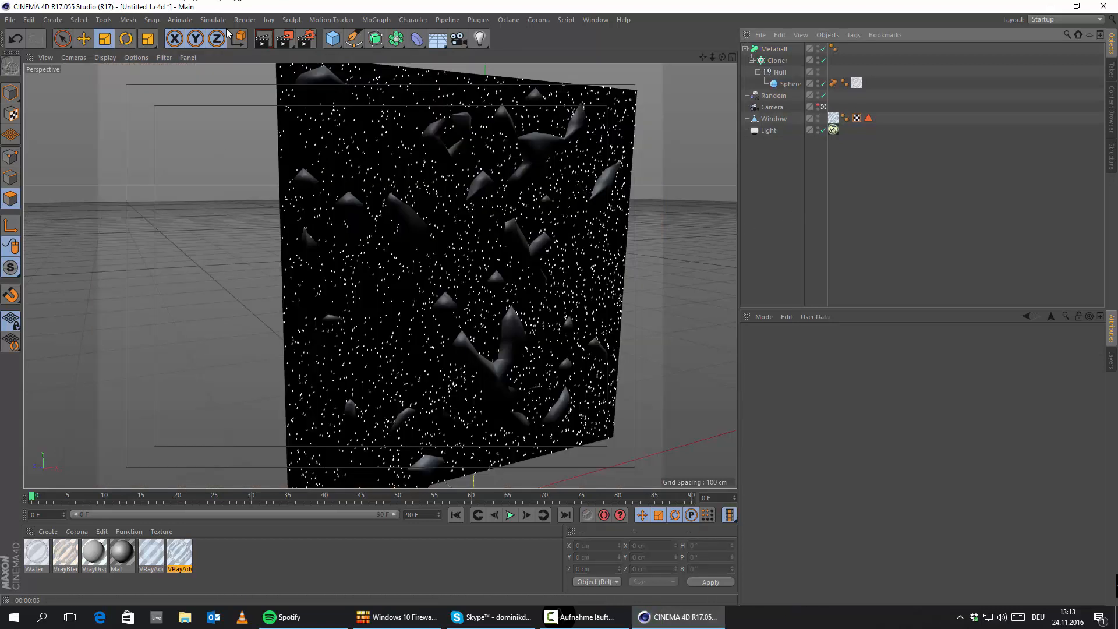
pyautogui.click(245, 20)
pyautogui.click(257, 76)
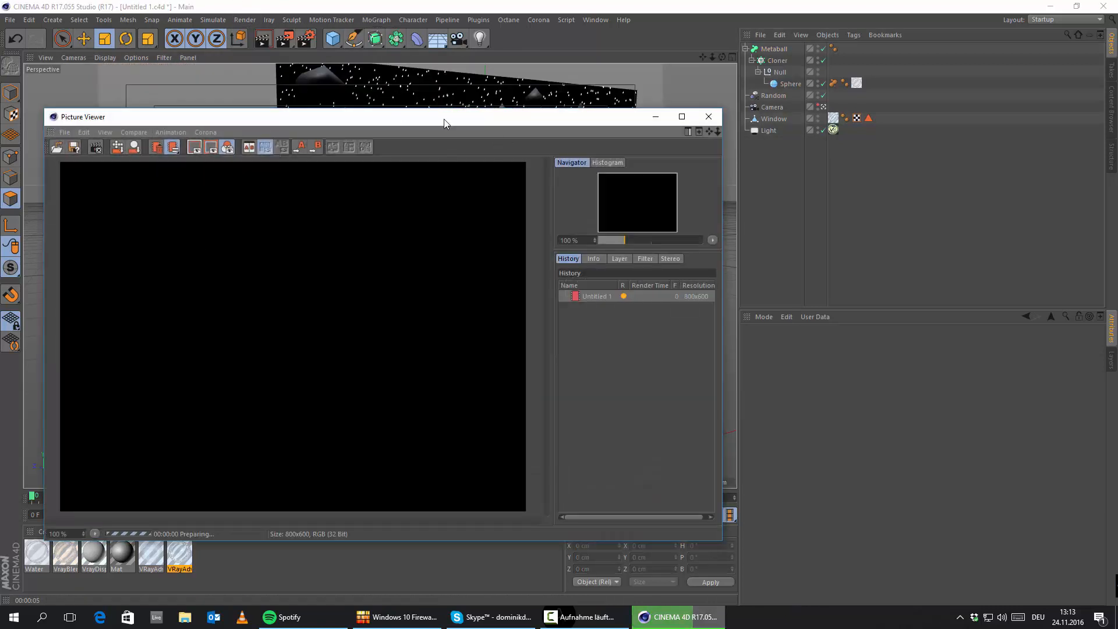
pyautogui.moveTo(400, 113); pyautogui.dragTo(510, 5)
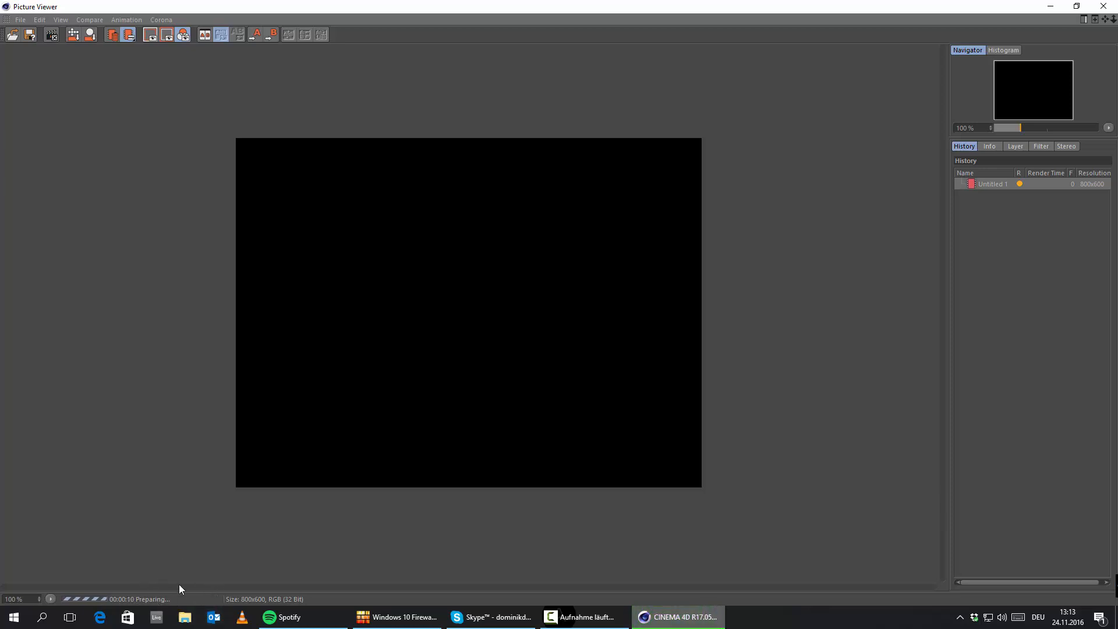
pyautogui.scroll(1, 163, 330)
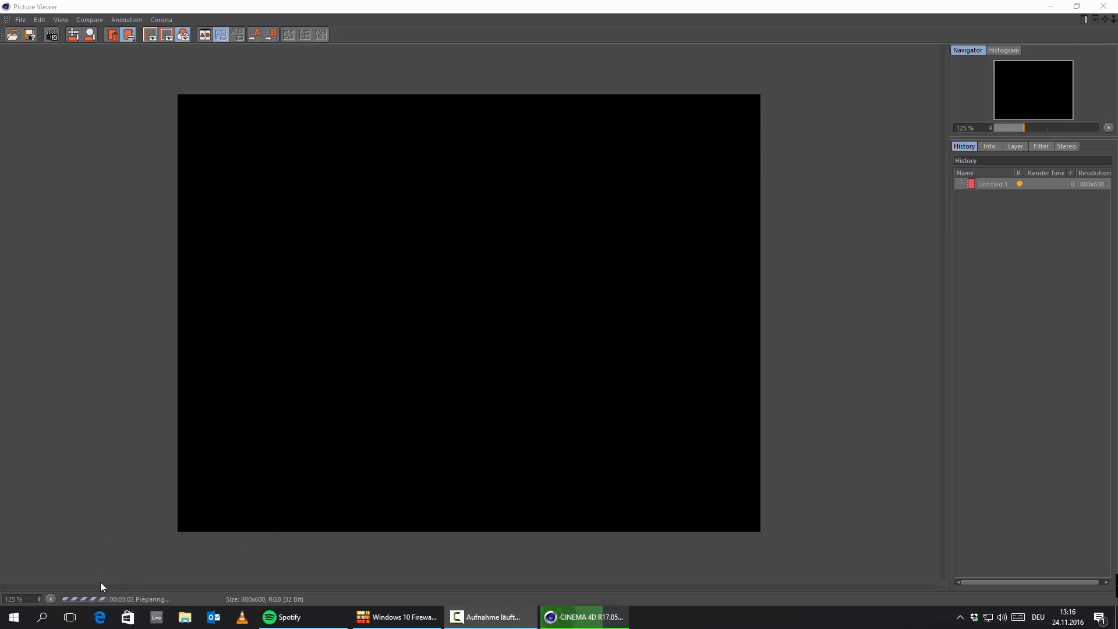
pyautogui.scroll(-1, 140, 463)
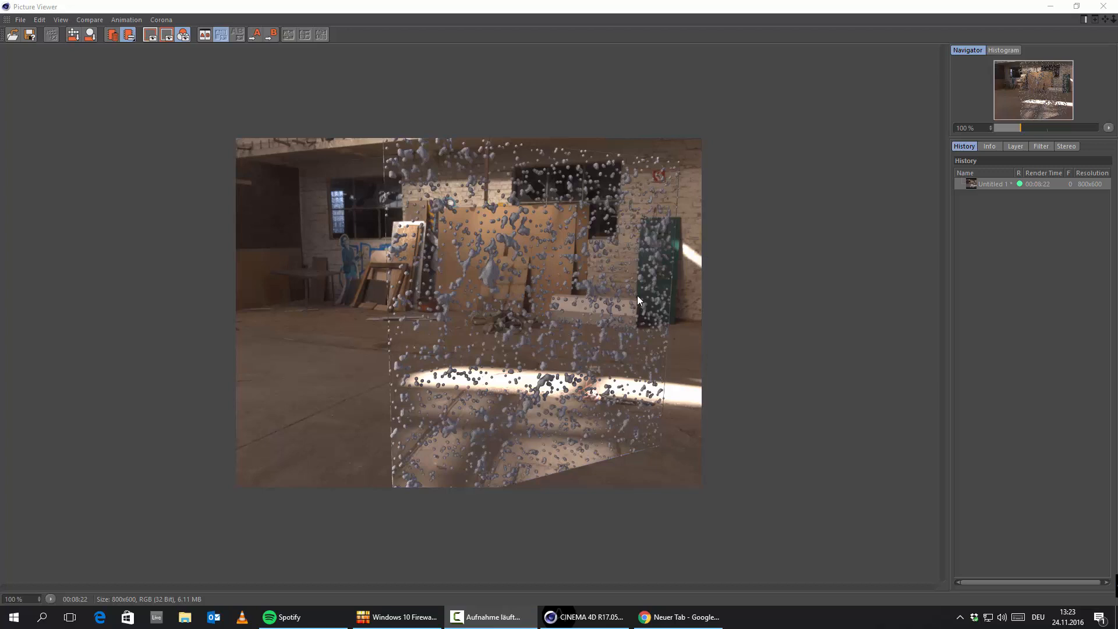
pyautogui.click(1050, 7)
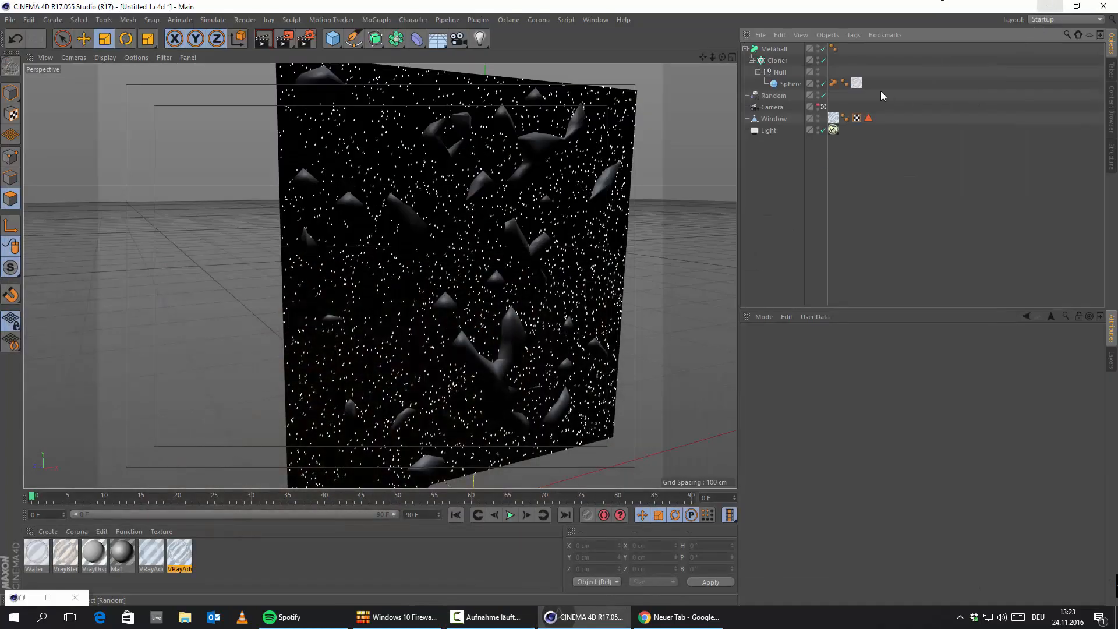
# Review the finished raindrop render in the Picture Viewer, then return to the scene
pyautogui.doubleClick(32, 598)
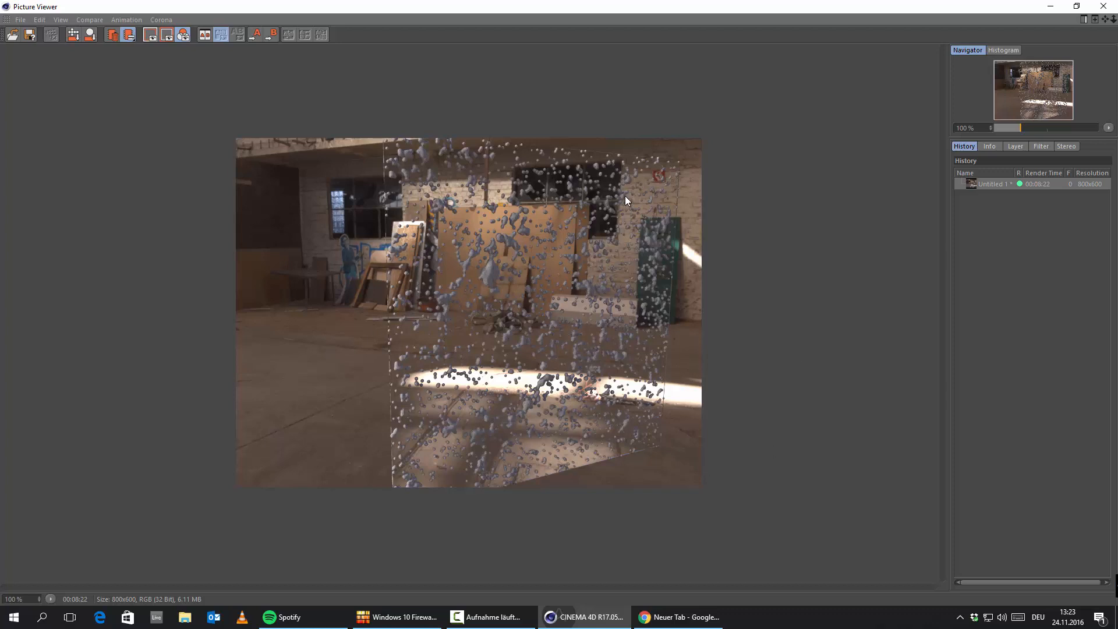
pyautogui.click(1051, 7)
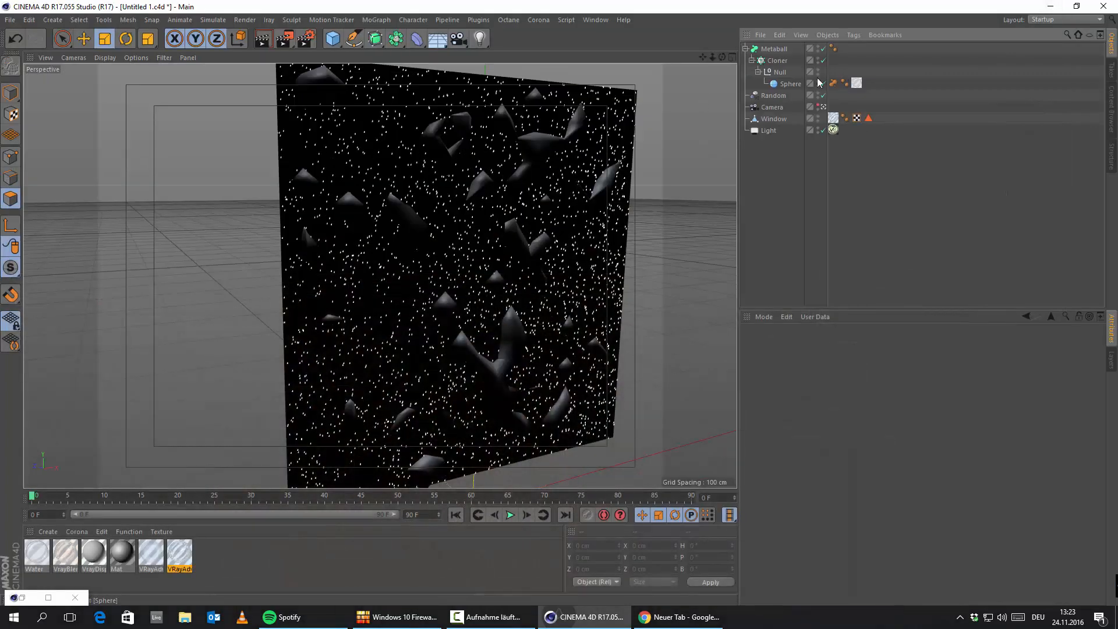
pyautogui.click(799, 83)
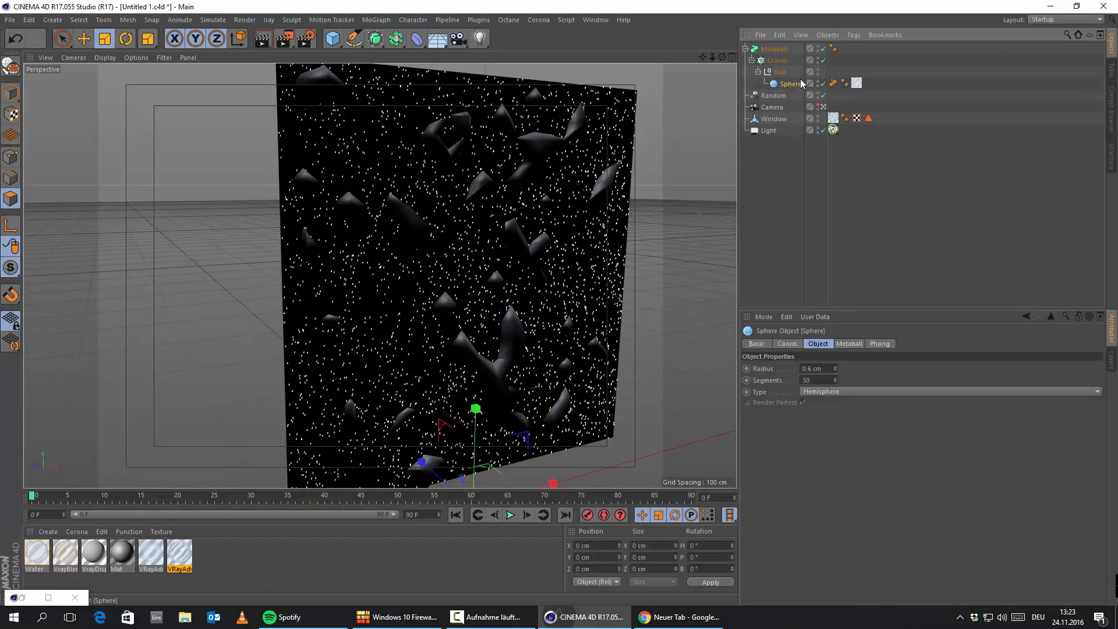
# Disable the Metaball and move the Cloner out of it, then briefly test-render the viewport
pyautogui.click(776, 49)
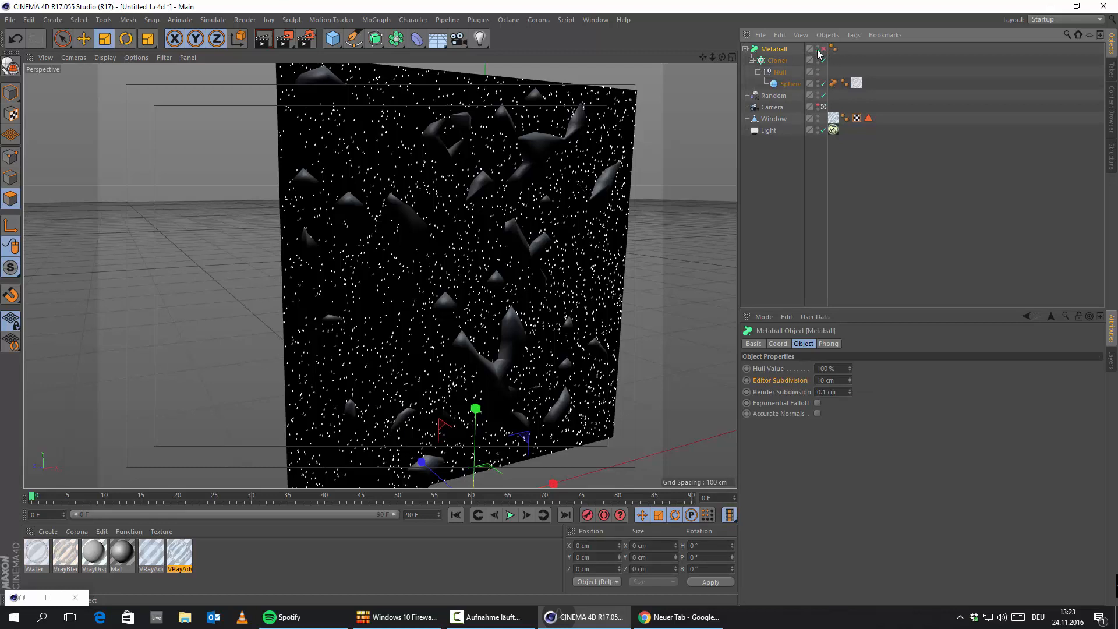
pyautogui.click(776, 61)
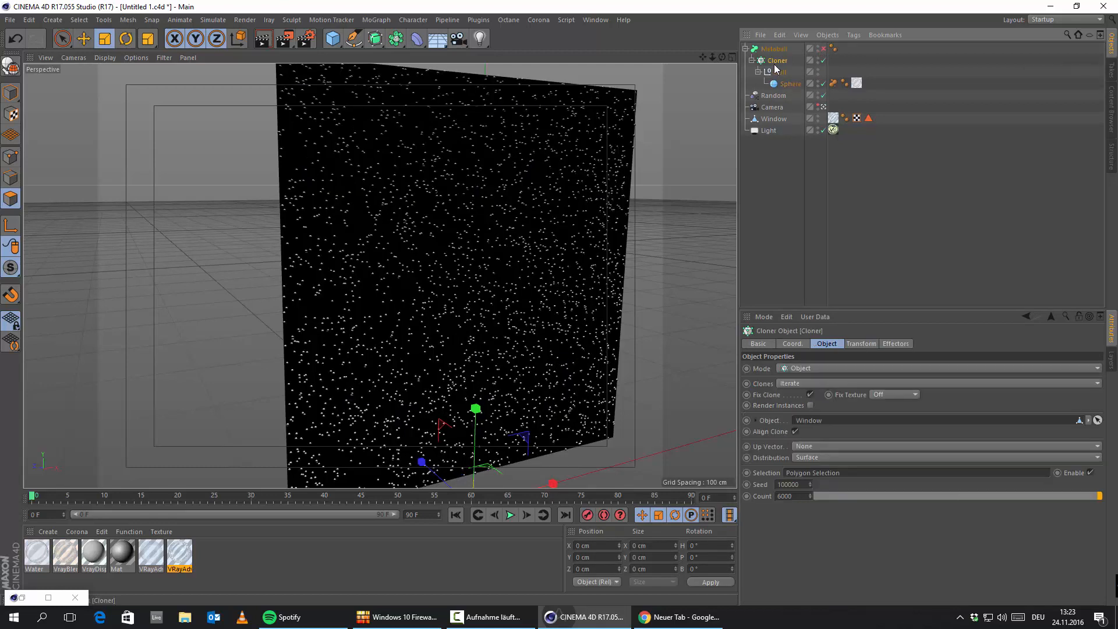
pyautogui.moveTo(781, 57)
pyautogui.mouseDown()
pyautogui.moveTo(768, 33)
pyautogui.moveTo(764, 48)
pyautogui.moveTo(774, 47)
pyautogui.mouseUp()
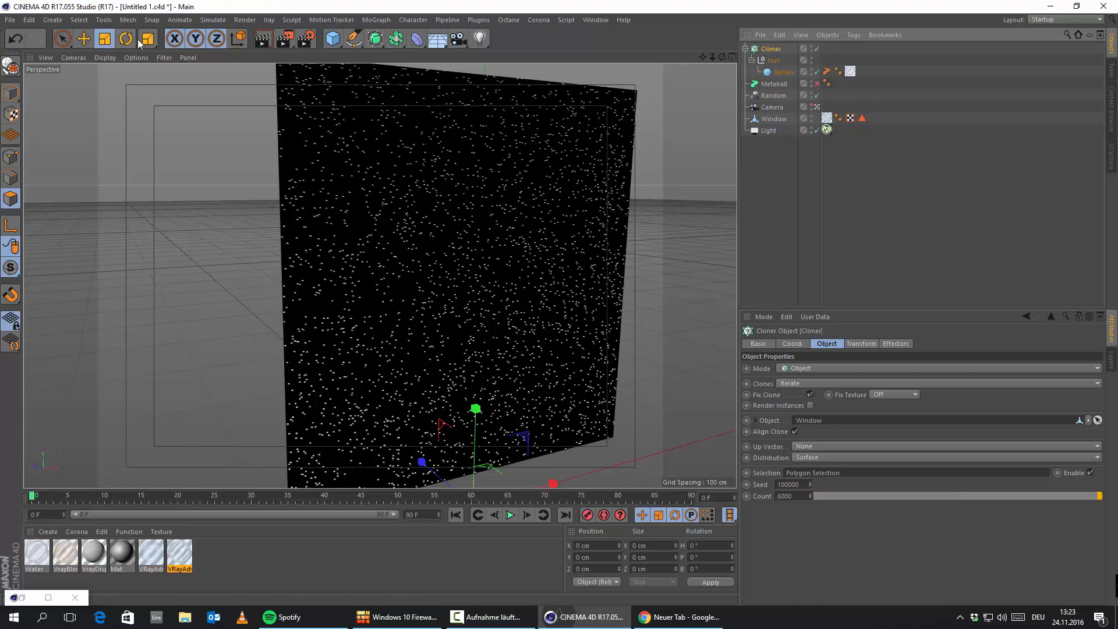
pyautogui.click(262, 41)
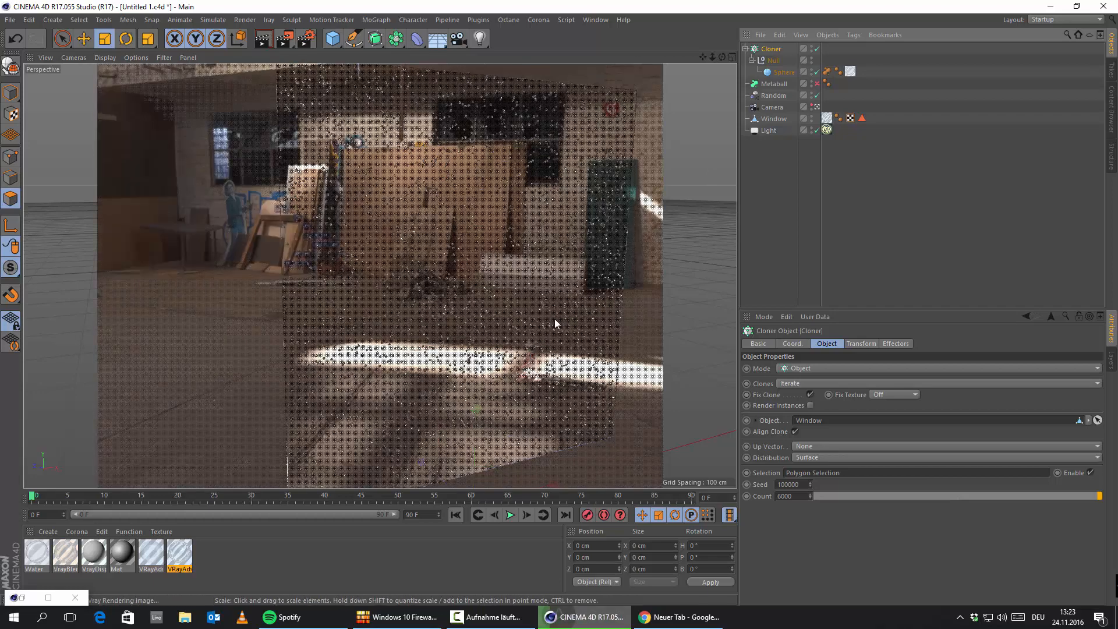
pyautogui.click(760, 184)
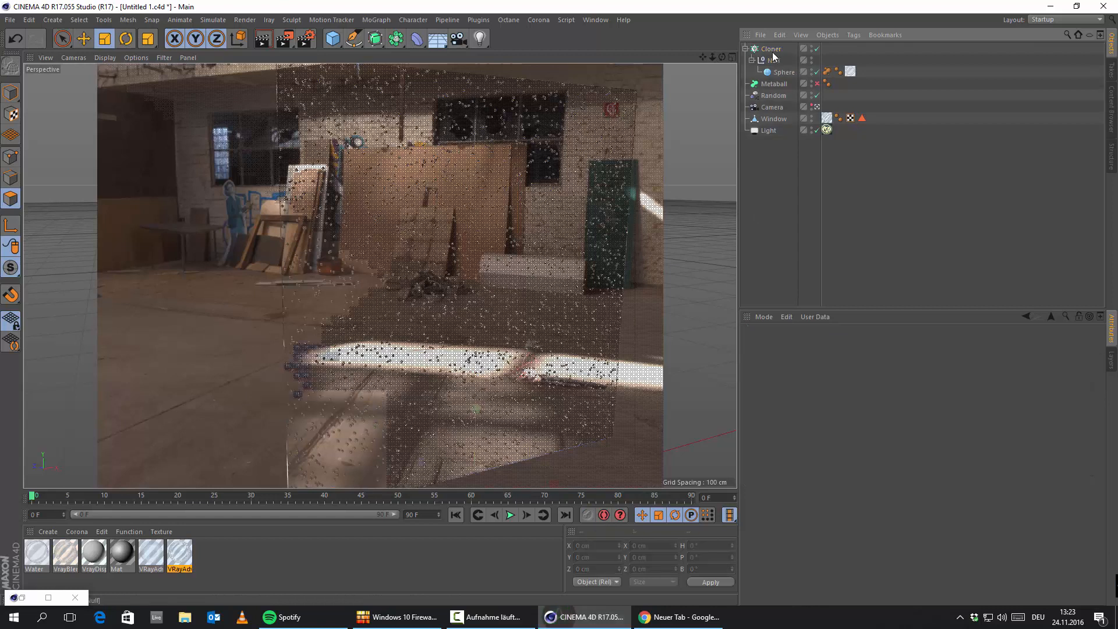
# Enable Render Instances on the Cloner and set its Count to 30000
pyautogui.click(772, 50)
pyautogui.click(810, 405)
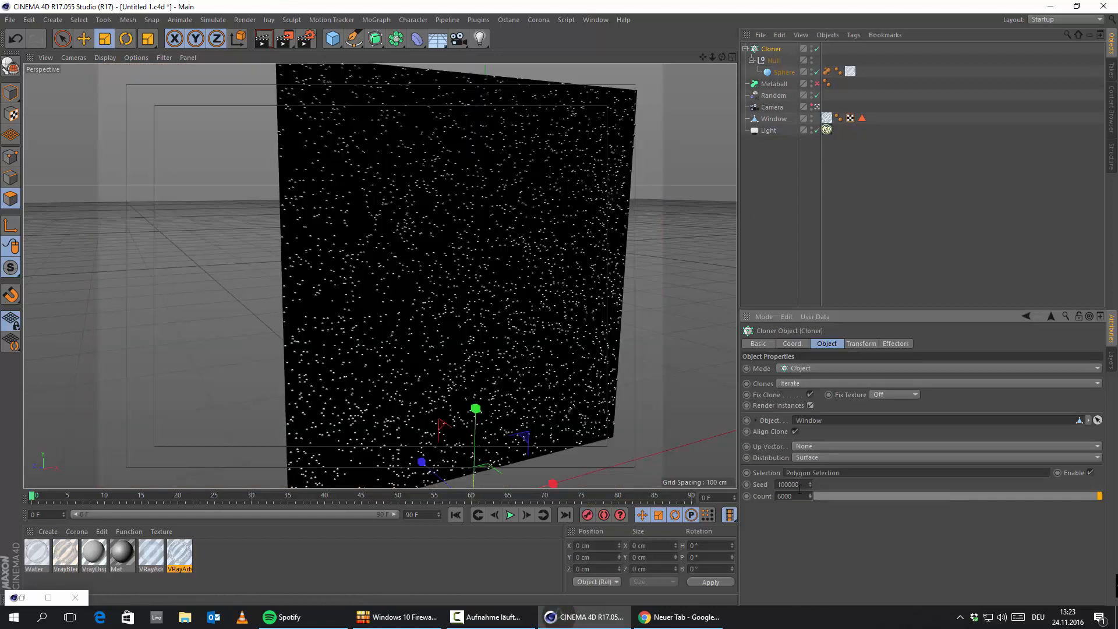
pyautogui.click(803, 497)
pyautogui.press('Return')
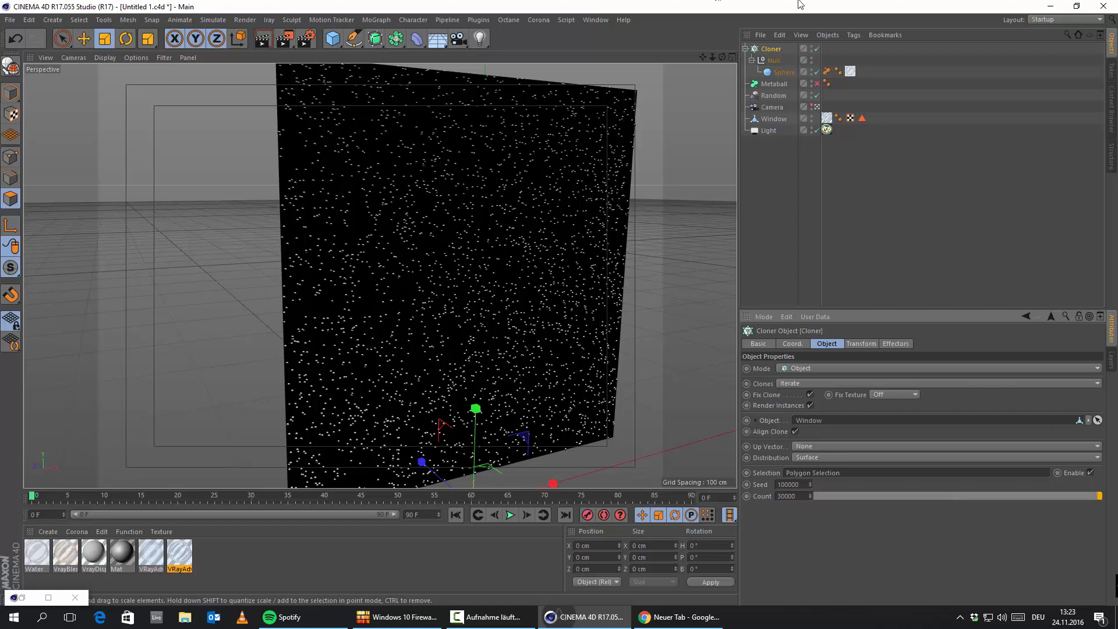
pyautogui.press('Return')
# Set the Sphere's radius to 0.3 cm and check the Random effector's parameters
pyautogui.click(784, 71)
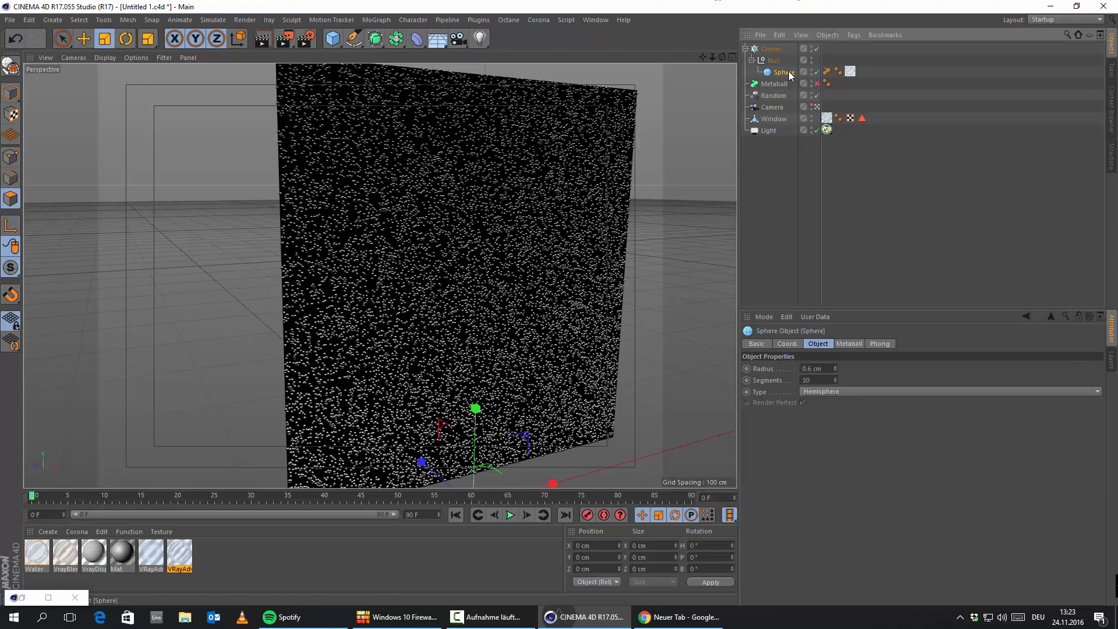
pyautogui.click(811, 370)
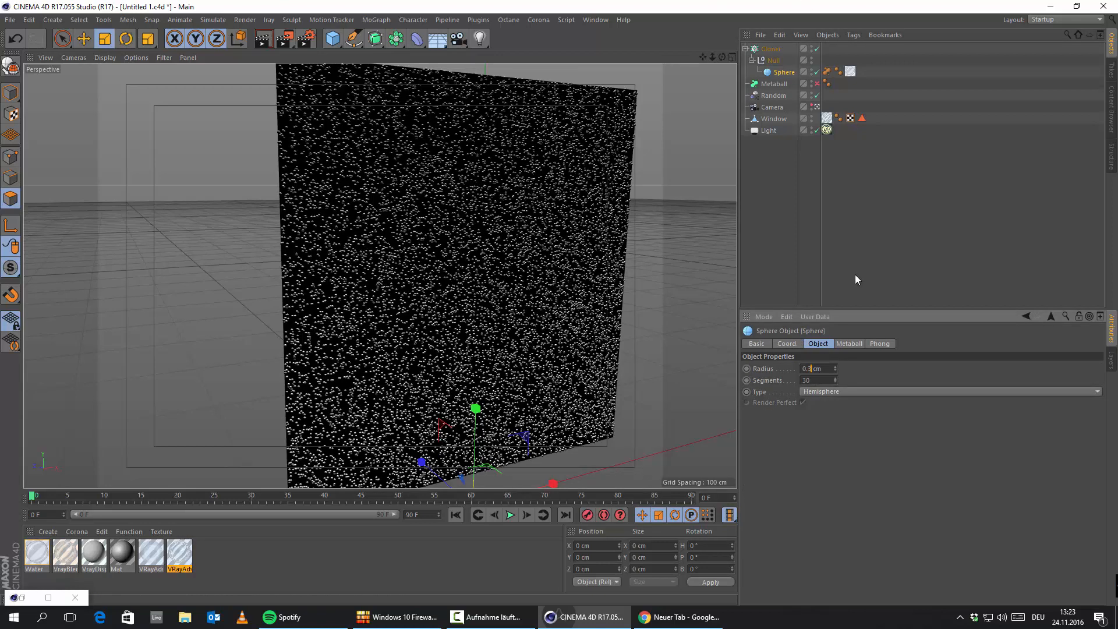
pyautogui.press('Return')
pyautogui.click(773, 96)
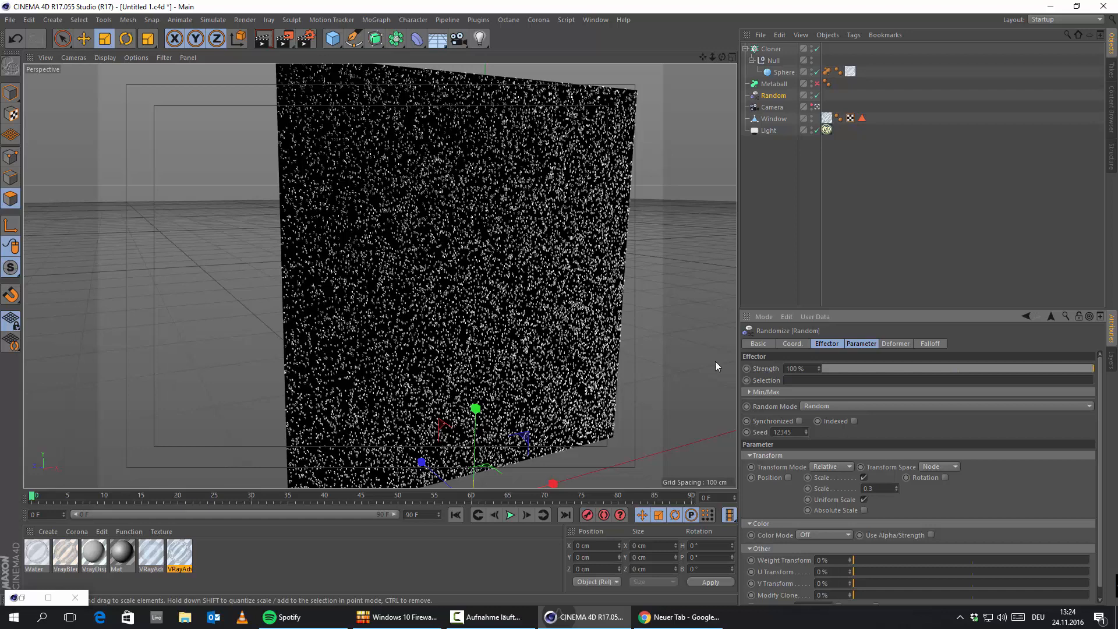
pyautogui.click(777, 204)
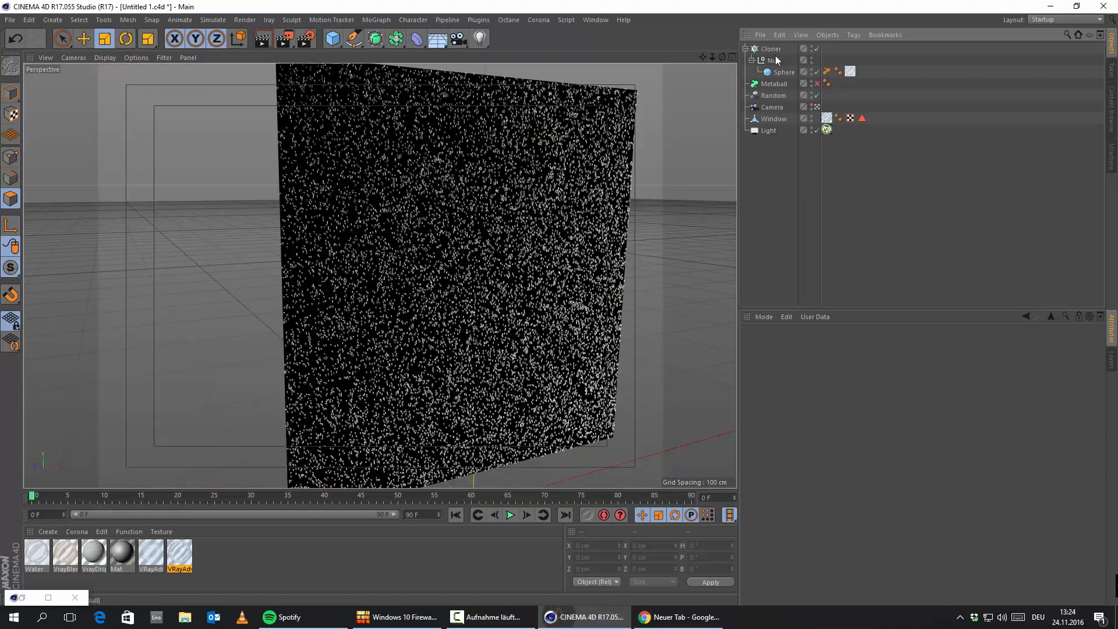
# Collapse the Cloner's hierarchy and delete the Metaball
pyautogui.click(771, 49)
pyautogui.click(746, 48)
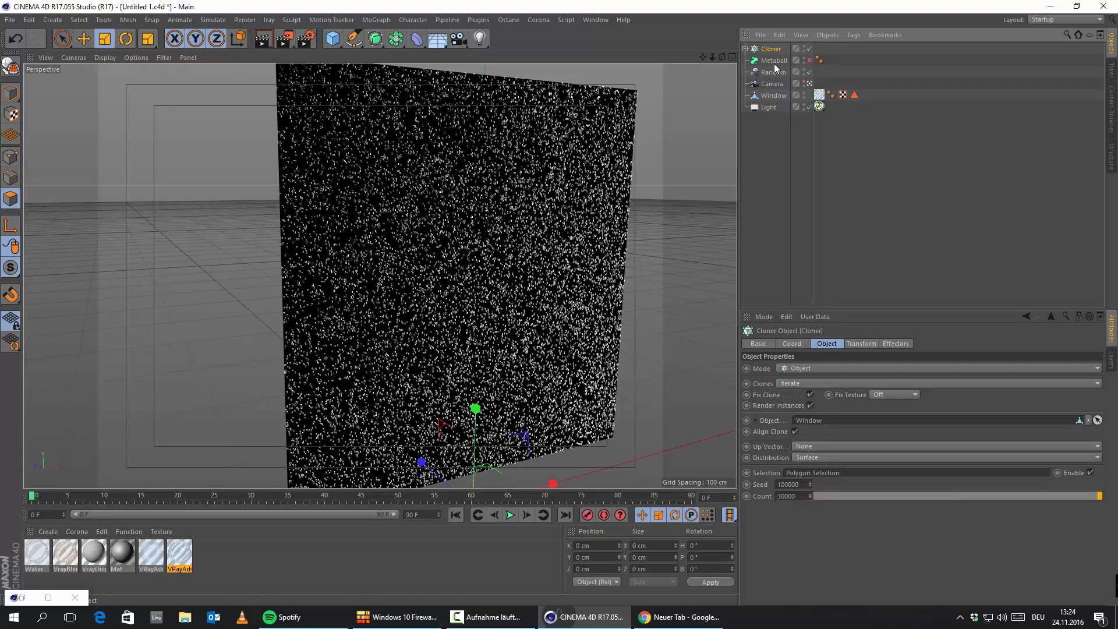
pyautogui.click(774, 63)
pyautogui.press('Delete')
pyautogui.click(770, 49)
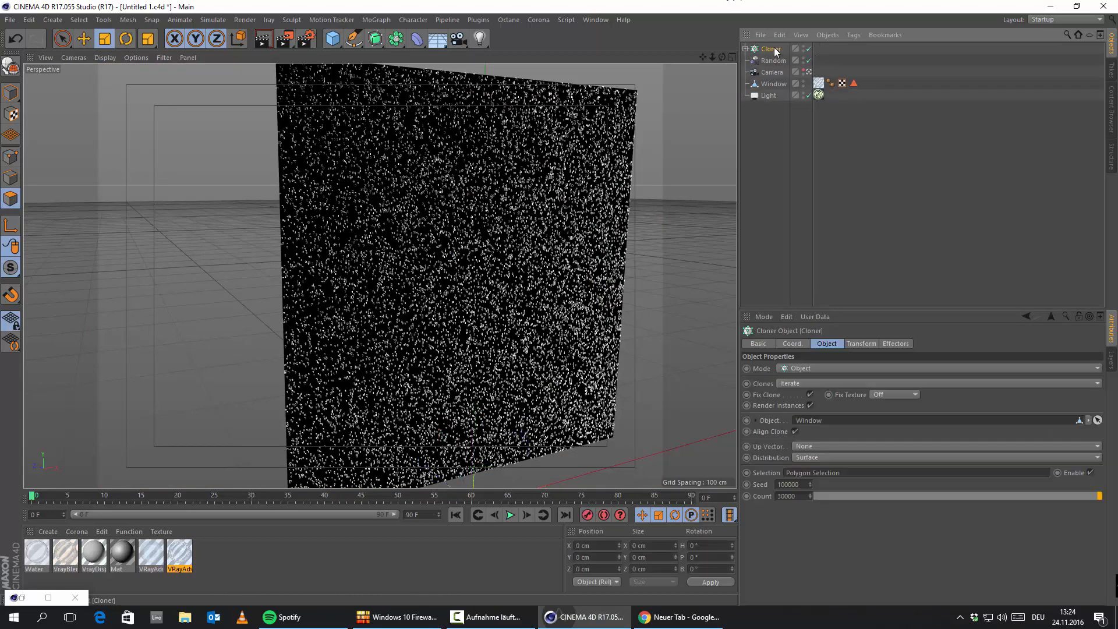
pyautogui.click(785, 142)
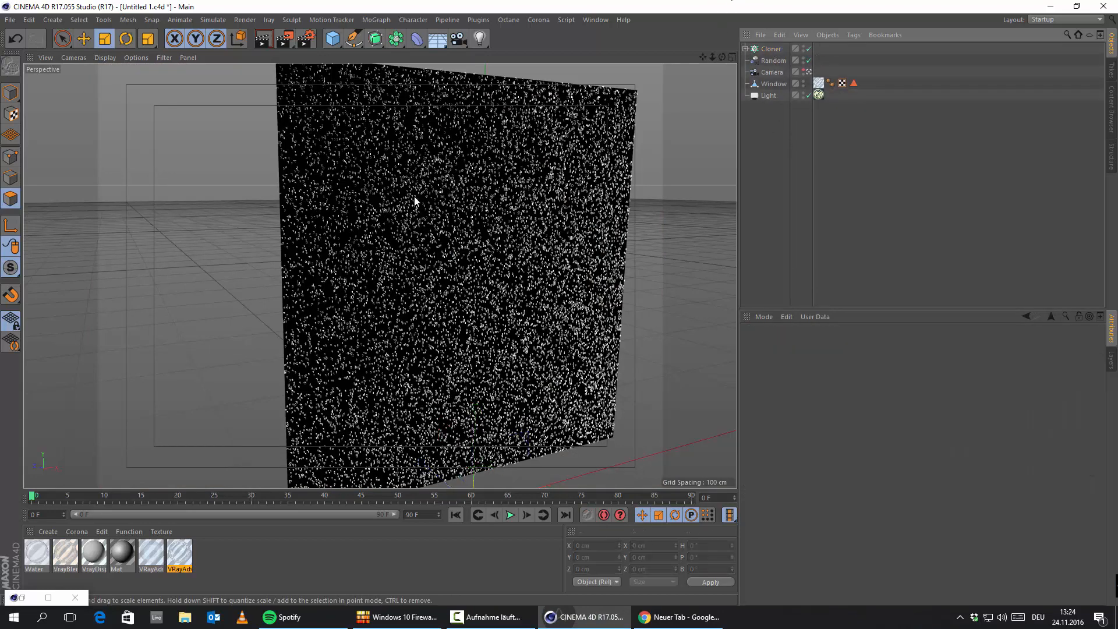
# Disable the Cloner so the window pane stands without drops
pyautogui.click(769, 50)
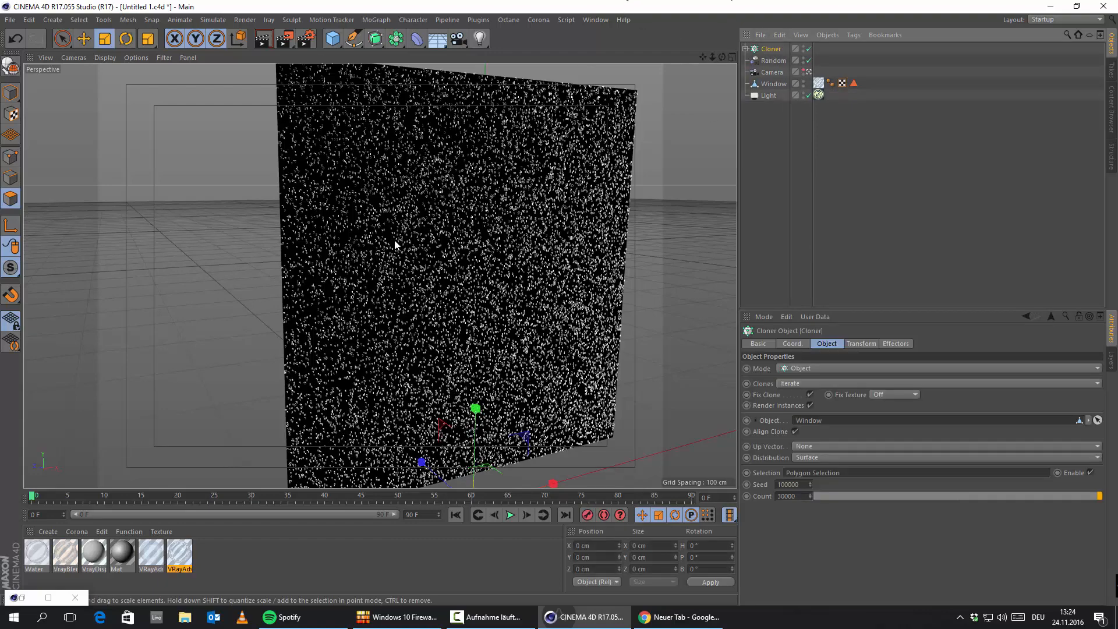
pyautogui.moveTo(394, 240)
pyautogui.keyDown('alt'); pyautogui.mouseDown()
pyautogui.moveTo(387, 250)
pyautogui.moveTo(435, 305)
pyautogui.moveTo(536, 110)
pyautogui.mouseUp(); pyautogui.keyUp('alt')
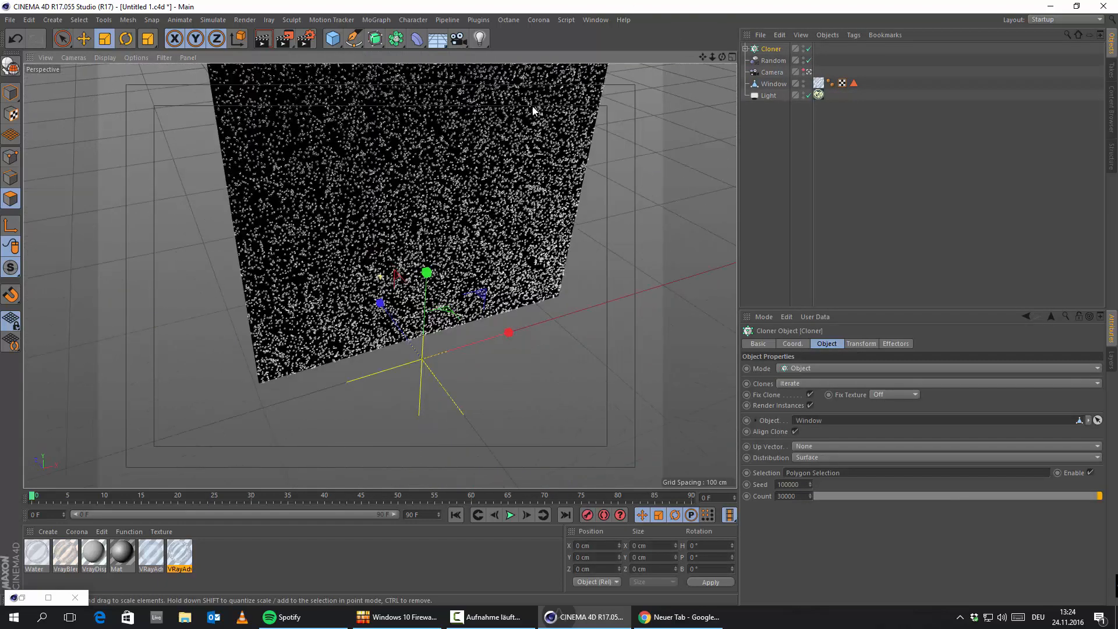
pyautogui.click(808, 49)
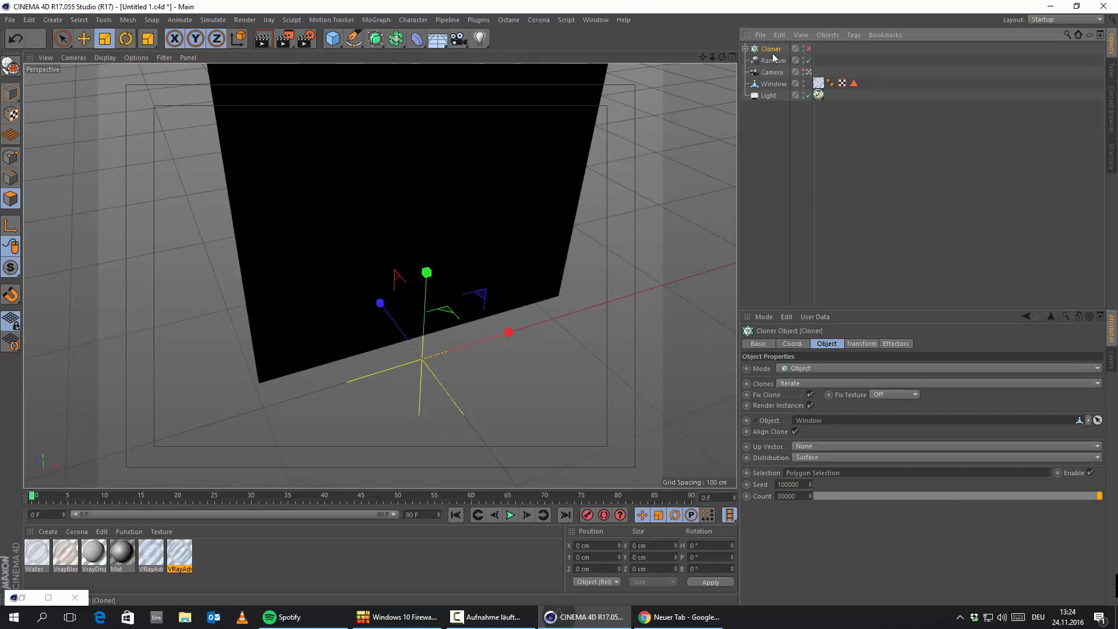
pyautogui.keyDown('alt'); pyautogui.moveTo(302, 268); pyautogui.dragTo(244, 297); pyautogui.keyUp('alt')
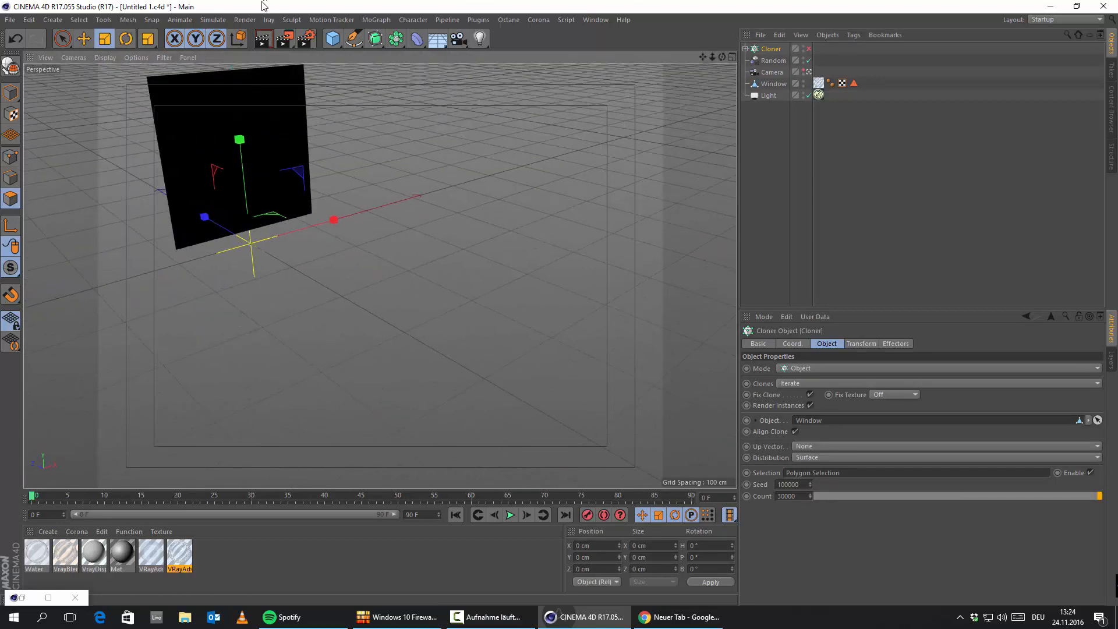
# Add a Plane object and move it along the ground away from the window
pyautogui.click(333, 39)
pyautogui.click(441, 77)
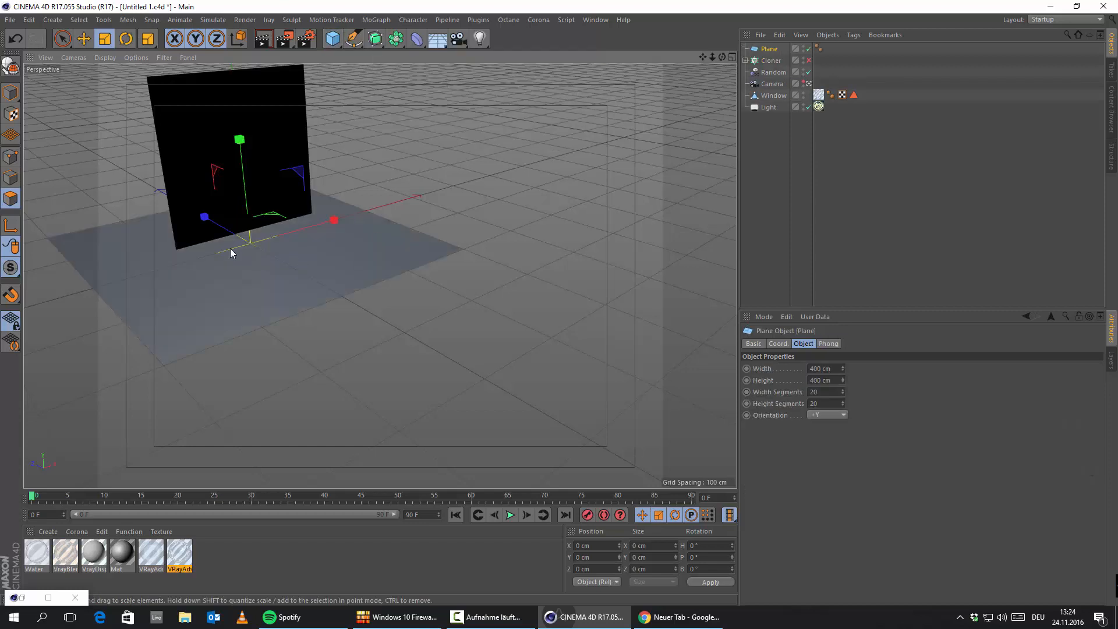
pyautogui.scroll(3, 242, 220)
pyautogui.click(77, 38)
pyautogui.keyDown('alt'); pyautogui.moveTo(299, 248); pyautogui.dragTo(510, 269, button='middle'); pyautogui.keyUp('alt')
pyautogui.moveTo(396, 247); pyautogui.dragTo(692, 362)
pyautogui.keyDown('alt'); pyautogui.moveTo(639, 293); pyautogui.dragTo(393, 288, button='middle'); pyautogui.keyUp('alt')
pyautogui.keyDown('alt'); pyautogui.moveTo(394, 287); pyautogui.dragTo(479, 200); pyautogui.keyUp('alt')
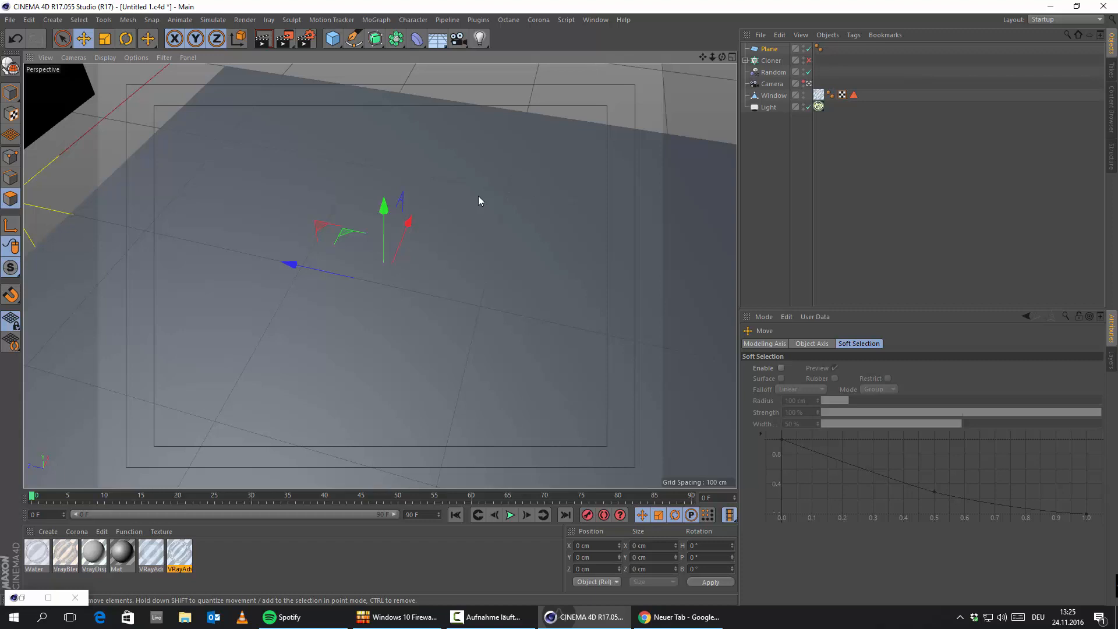
pyautogui.keyDown('alt'); pyautogui.moveTo(506, 291); pyautogui.dragTo(330, 221); pyautogui.keyUp('alt')
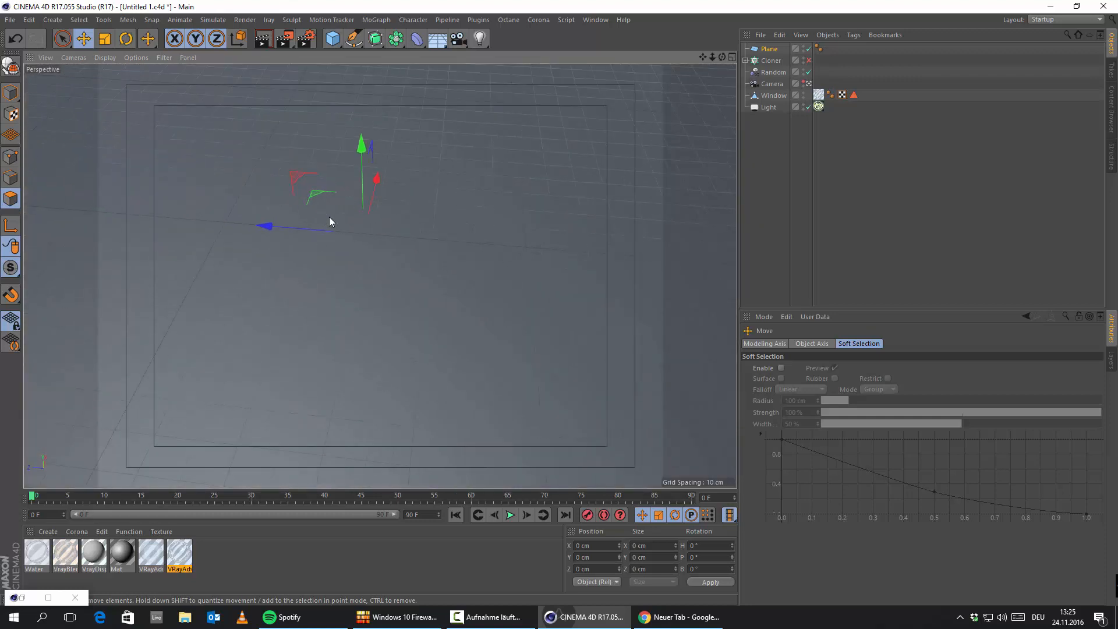
pyautogui.scroll(-3, 330, 219)
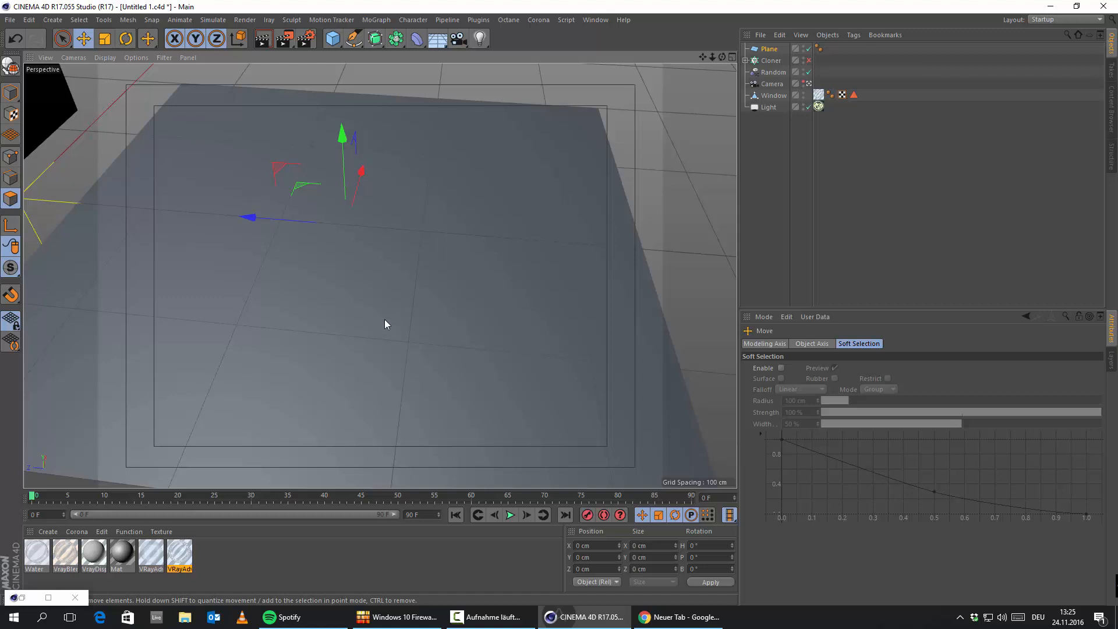
# Examine the Refraction, Specular, Luminosity and Bump layers of the last VRayAdvancedMaterial, then minimise the Material Editor
pyautogui.doubleClick(179, 553)
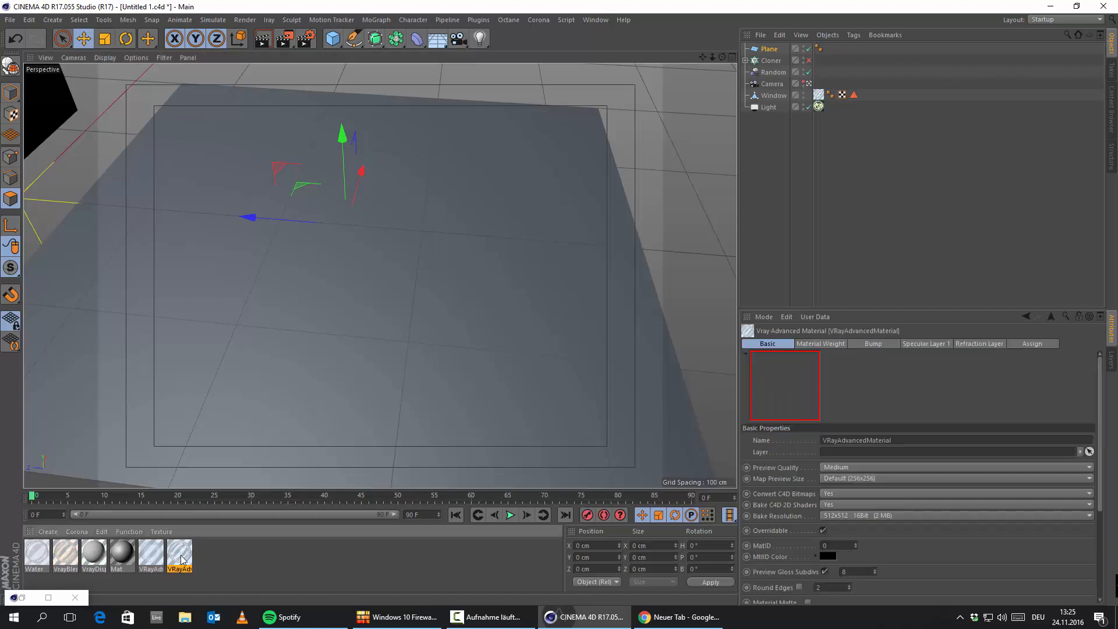
pyautogui.scroll(-5, 311, 370)
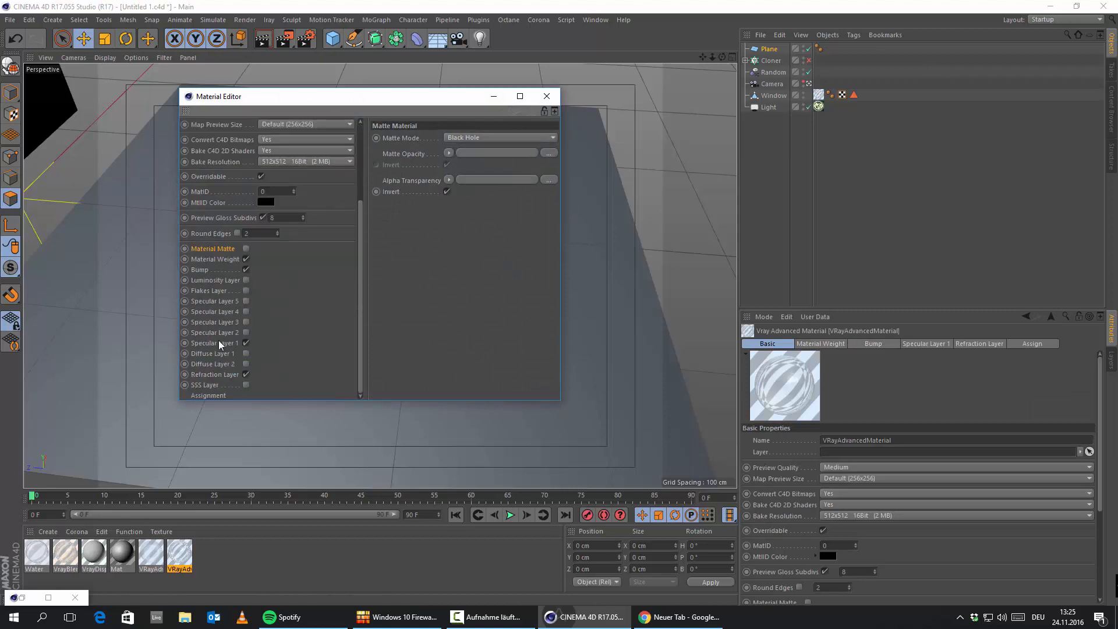
pyautogui.click(212, 375)
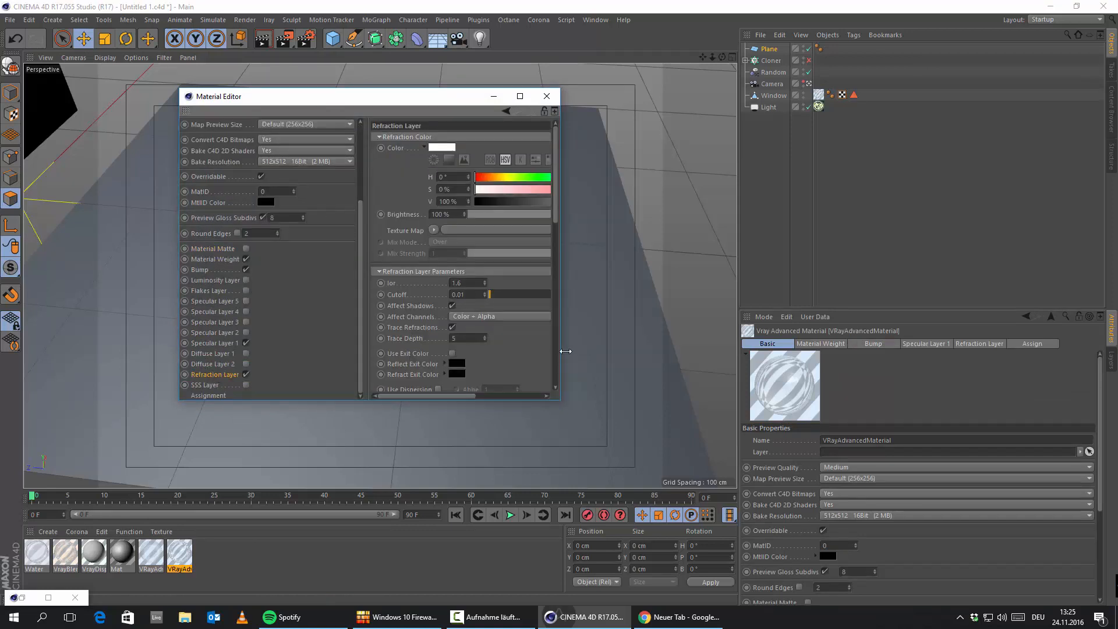
pyautogui.moveTo(561, 350); pyautogui.dragTo(823, 349)
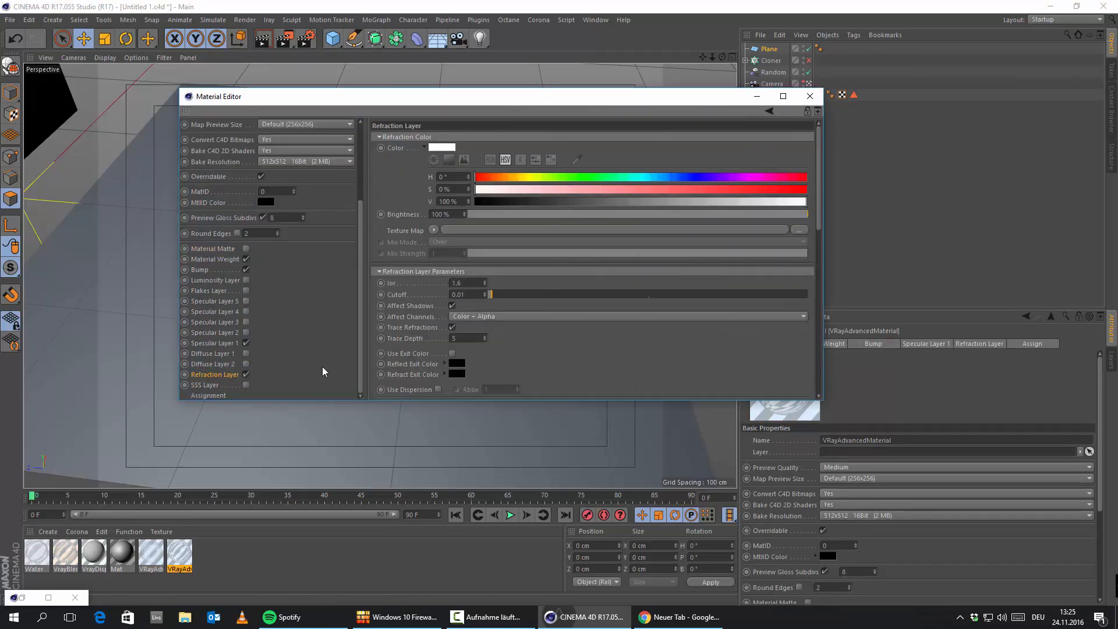
pyautogui.click(219, 348)
pyautogui.scroll(-3, 515, 361)
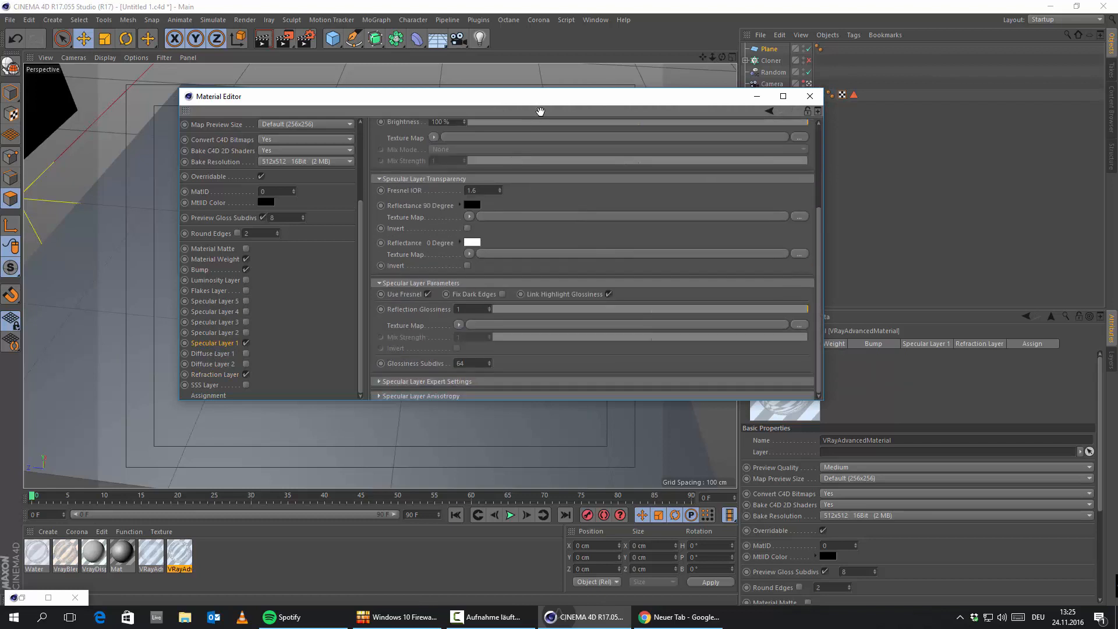
pyautogui.click(215, 375)
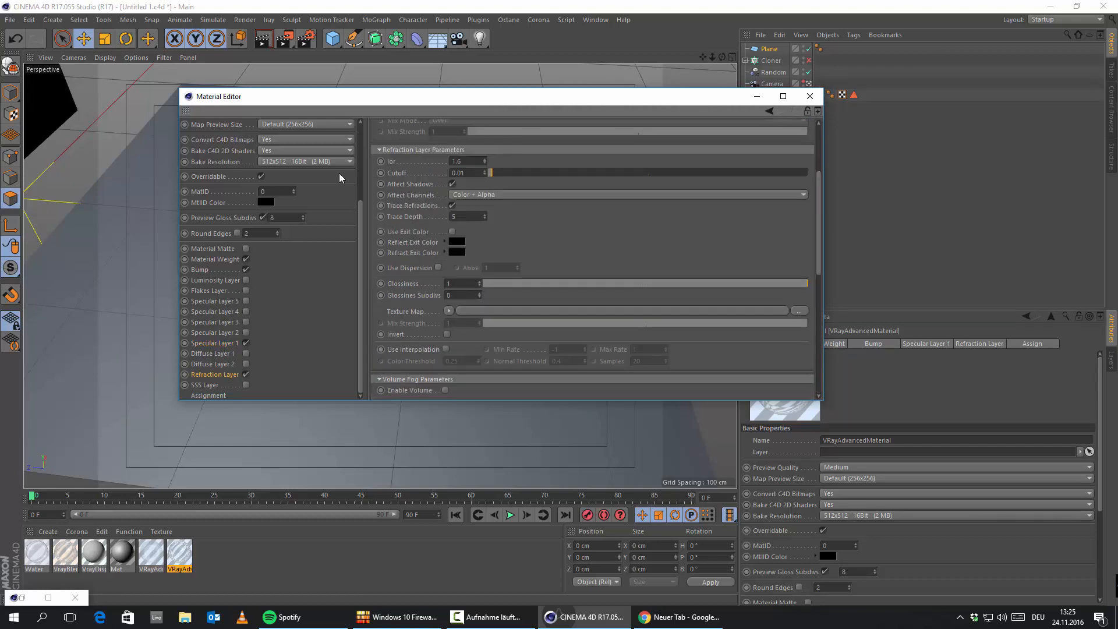
pyautogui.scroll(3, 602, 319)
pyautogui.click(208, 281)
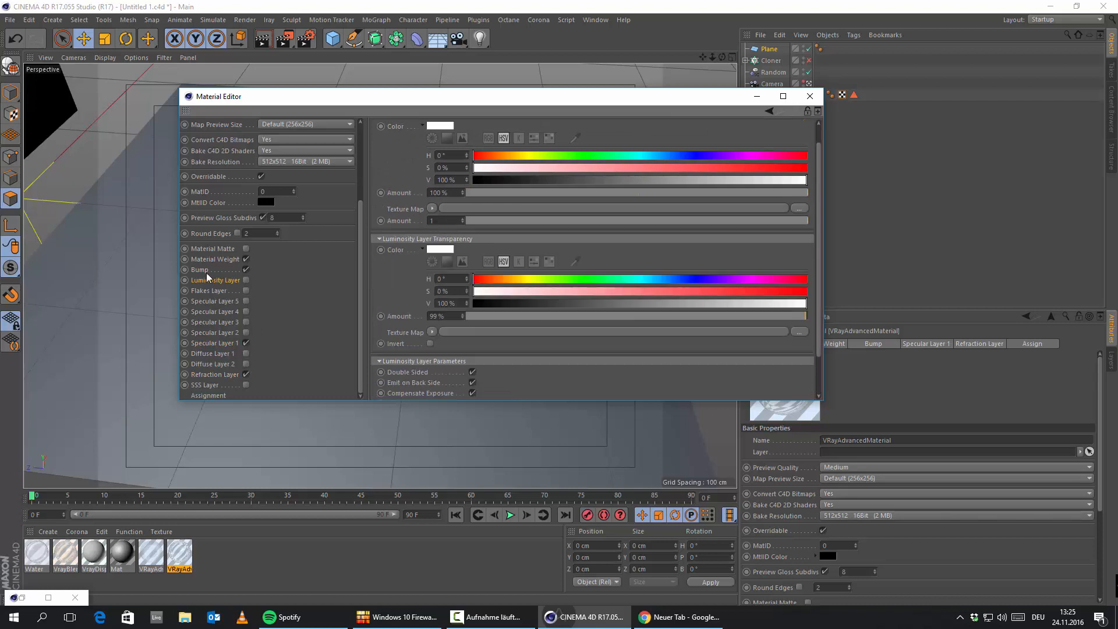
pyautogui.click(205, 270)
pyautogui.click(216, 374)
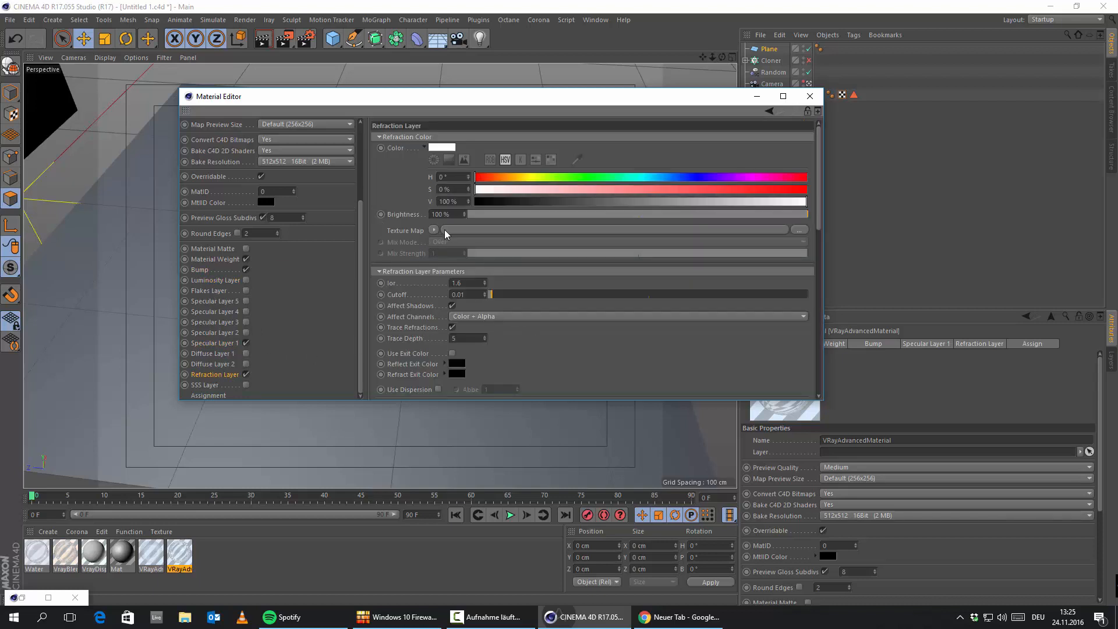
pyautogui.click(756, 96)
pyautogui.keyDown('alt'); pyautogui.moveTo(390, 338); pyautogui.dragTo(285, 288); pyautogui.keyUp('alt')
pyautogui.keyDown('alt'); pyautogui.moveTo(376, 329); pyautogui.dragTo(355, 175, button='middle'); pyautogui.keyUp('alt')
pyautogui.keyDown('alt'); pyautogui.moveTo(353, 261); pyautogui.dragTo(500, 454); pyautogui.keyUp('alt')
pyautogui.keyDown('alt'); pyautogui.moveTo(284, 145); pyautogui.dragTo(285, 87); pyautogui.keyUp('alt')
pyautogui.keyDown('alt'); pyautogui.moveTo(317, 209); pyautogui.dragTo(436, 270, button='middle'); pyautogui.keyUp('alt')
pyautogui.keyDown('alt'); pyautogui.moveTo(436, 274); pyautogui.dragTo(279, 227); pyautogui.keyUp('alt')
pyautogui.keyDown('alt'); pyautogui.moveTo(356, 316); pyautogui.dragTo(347, 289); pyautogui.keyUp('alt')
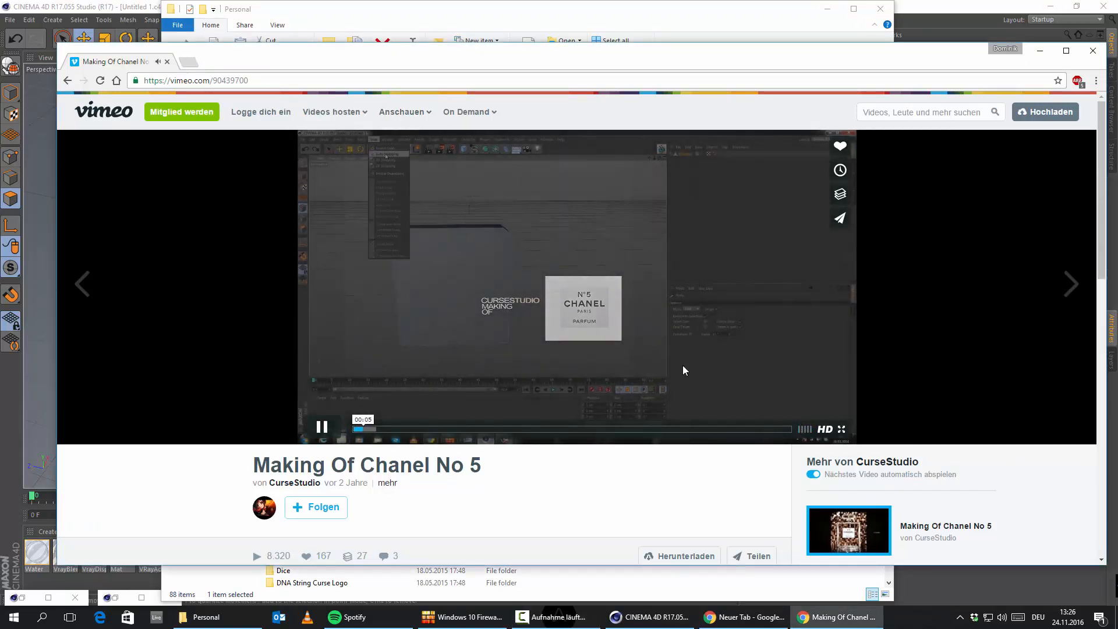
# Skip to near the end of the "Making Of Chanel No 5" video on Vimeo and show it full screen
pyautogui.click(775, 429)
pyautogui.click(841, 429)
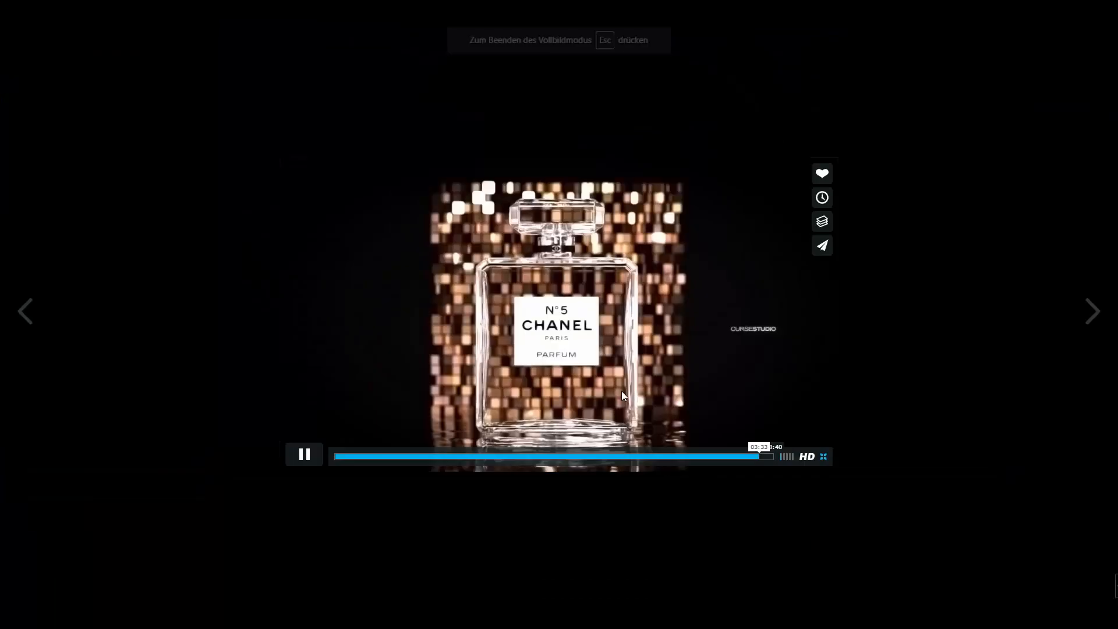
# Pause the Chanel video, leave full screen and return to the Cinema 4D scene
pyautogui.click(277, 611)
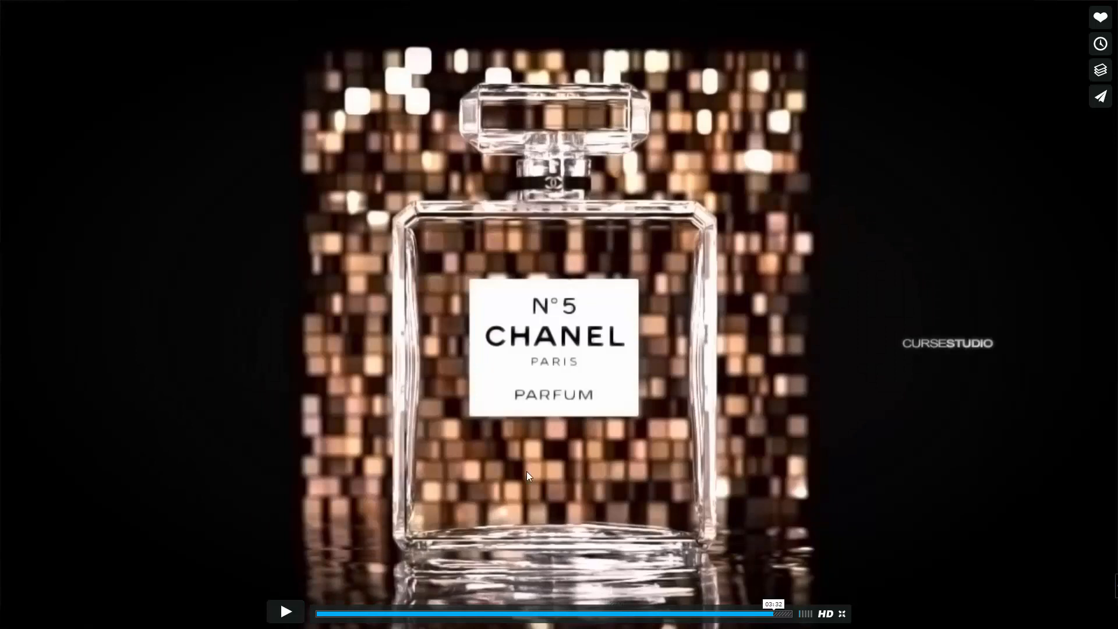
pyautogui.click(842, 614)
pyautogui.click(1036, 58)
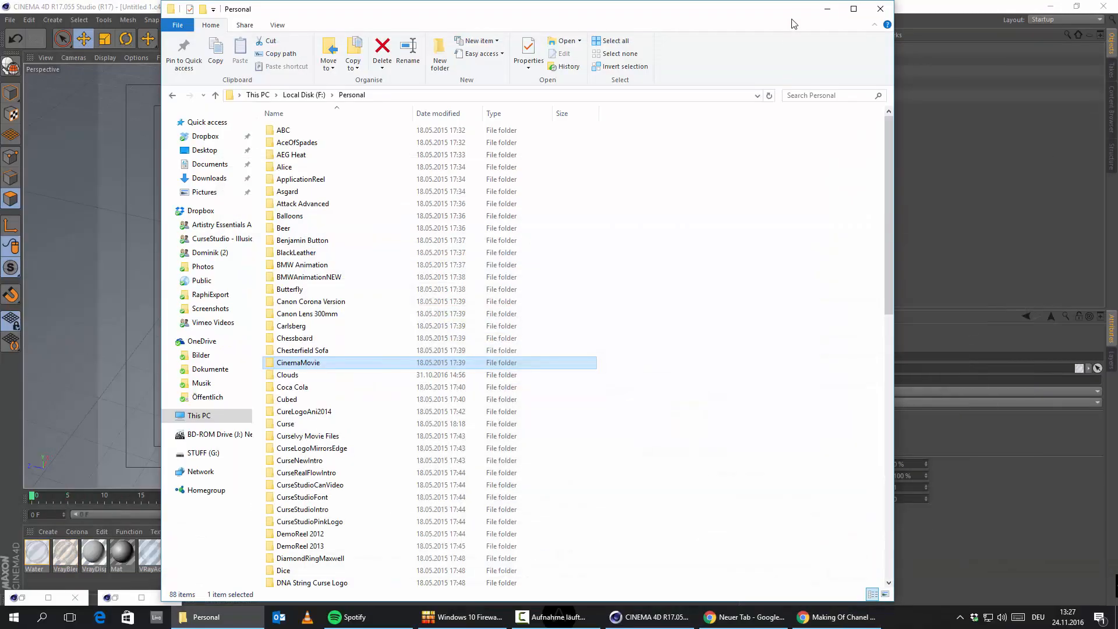
pyautogui.click(827, 9)
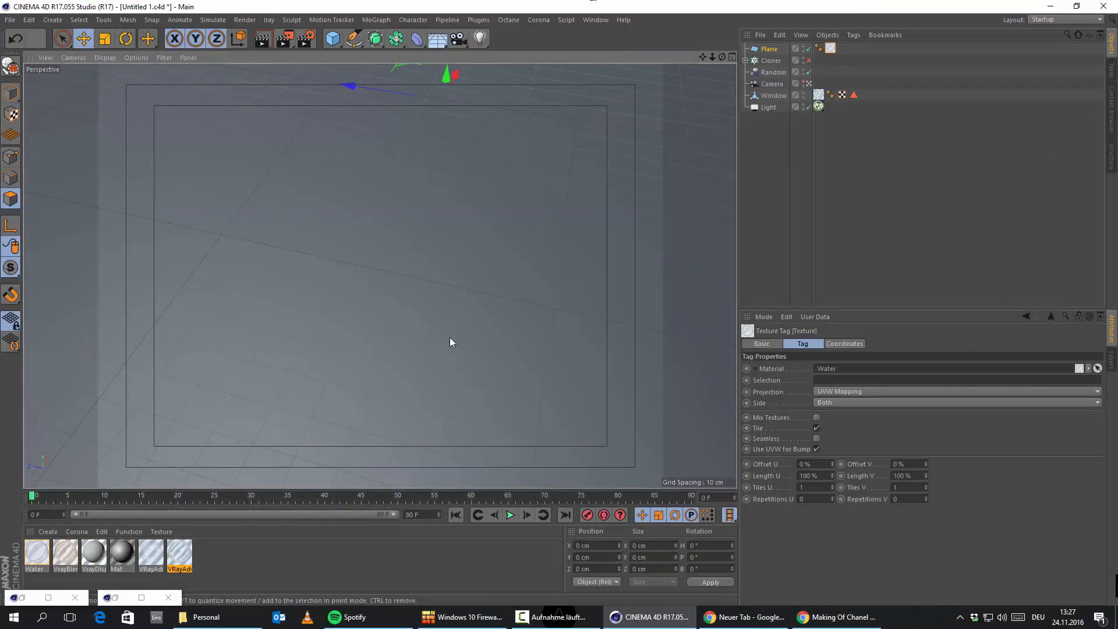
# Scale the Plane up uniformly to about 1196 cm per side so it extends beneath the window
pyautogui.keyDown('alt'); pyautogui.moveTo(457, 339); pyautogui.dragTo(474, 291); pyautogui.keyUp('alt')
pyautogui.keyDown('alt'); pyautogui.moveTo(497, 222); pyautogui.dragTo(385, 246, button='right'); pyautogui.keyUp('alt')
pyautogui.keyDown('alt'); pyautogui.moveTo(347, 245); pyautogui.dragTo(417, 302); pyautogui.keyUp('alt')
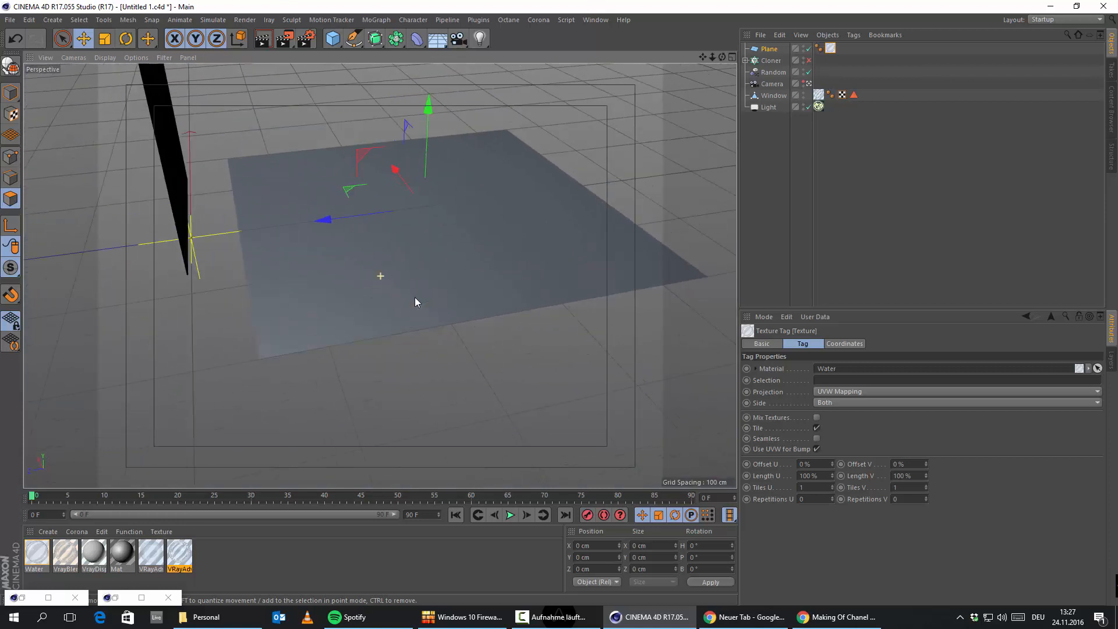
pyautogui.keyDown('alt'); pyautogui.moveTo(417, 303); pyautogui.dragTo(369, 274, button='right'); pyautogui.keyUp('alt')
pyautogui.click(104, 37)
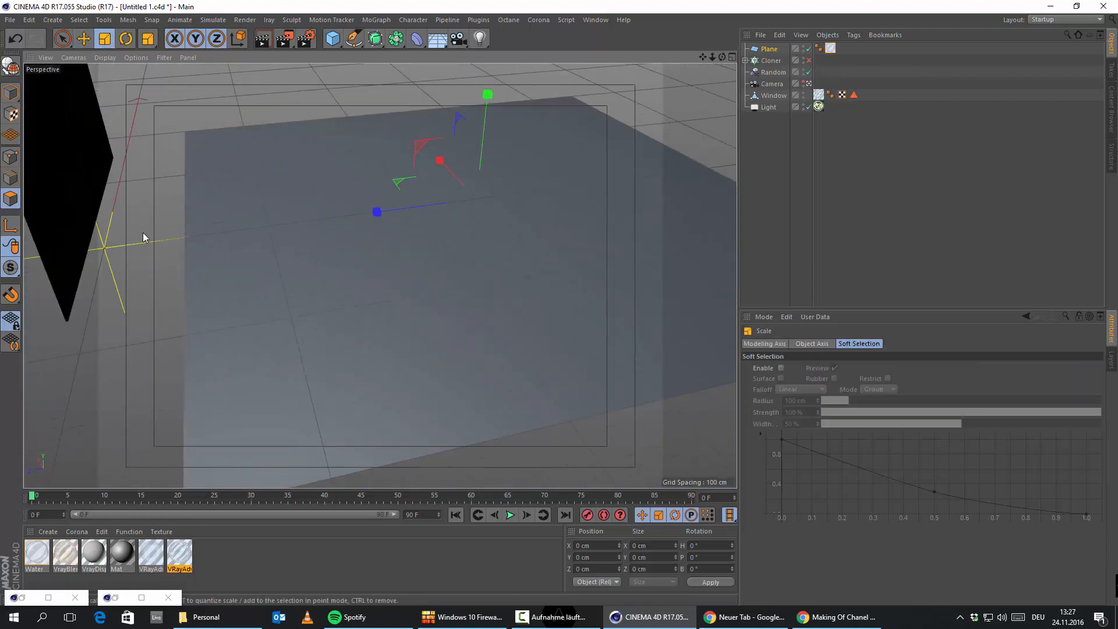
pyautogui.moveTo(144, 238); pyautogui.dragTo(474, 184)
pyautogui.keyDown('alt'); pyautogui.moveTo(152, 310); pyautogui.dragTo(169, 307, button='right'); pyautogui.keyUp('alt')
pyautogui.keyDown('alt'); pyautogui.moveTo(404, 278); pyautogui.dragTo(697, 87, button='right'); pyautogui.keyUp('alt')
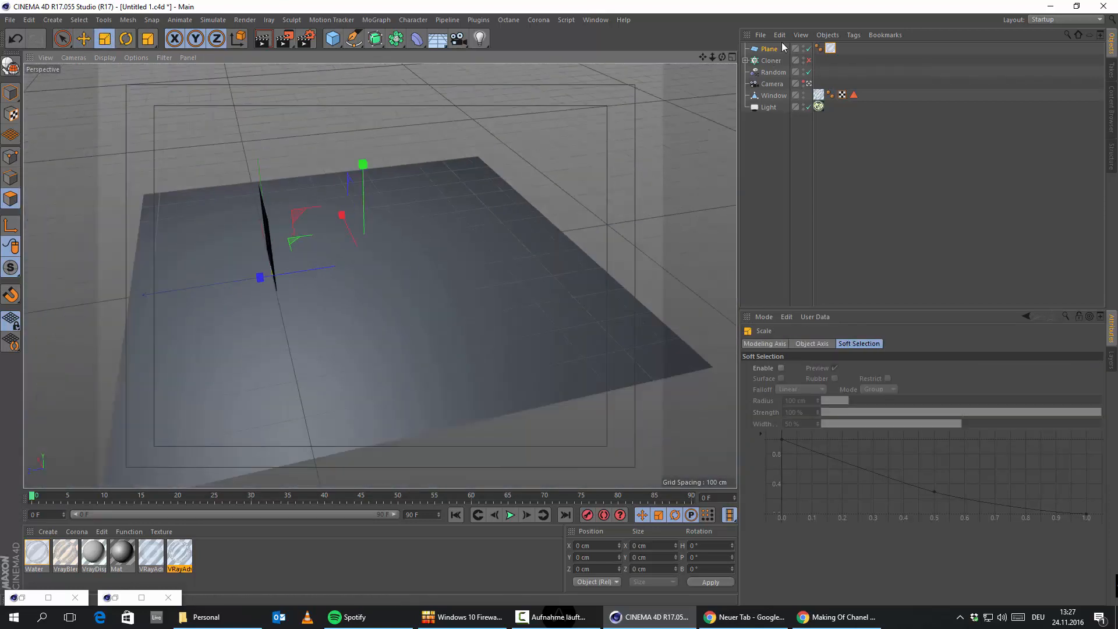
# Duplicate the Plane and move the copy about 19 cm straight down below the original
pyautogui.moveTo(765, 51); pyautogui.dragTo(772, 44)
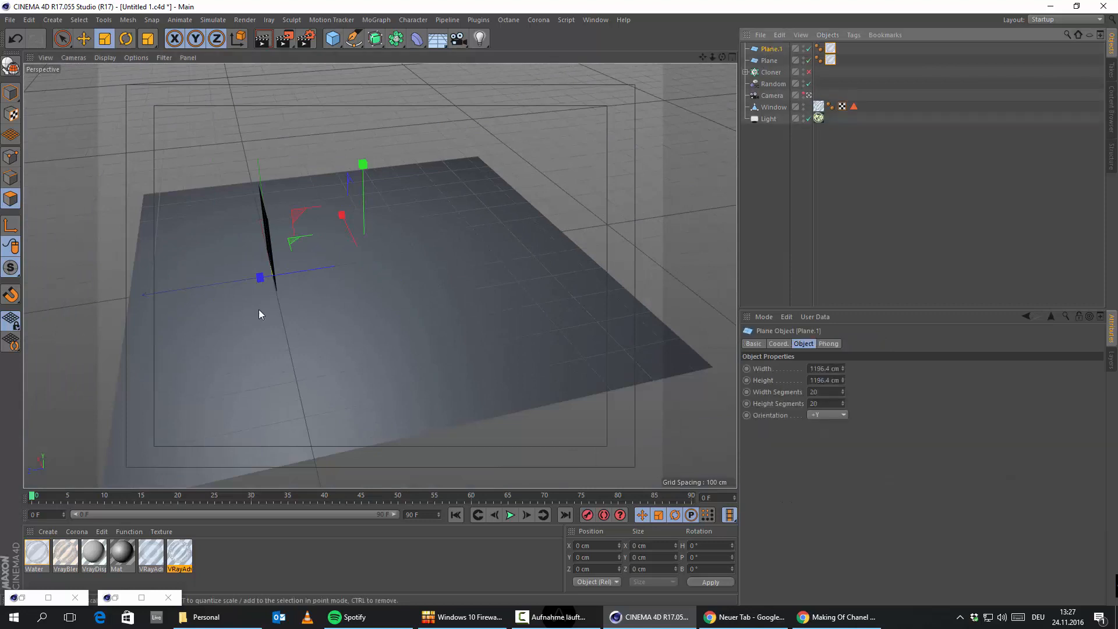
pyautogui.keyDown('alt'); pyautogui.moveTo(258, 309); pyautogui.dragTo(340, 214, button='middle'); pyautogui.keyUp('alt')
pyautogui.click(84, 39)
pyautogui.keyDown('alt'); pyautogui.moveTo(392, 241); pyautogui.dragTo(397, 215); pyautogui.keyUp('alt')
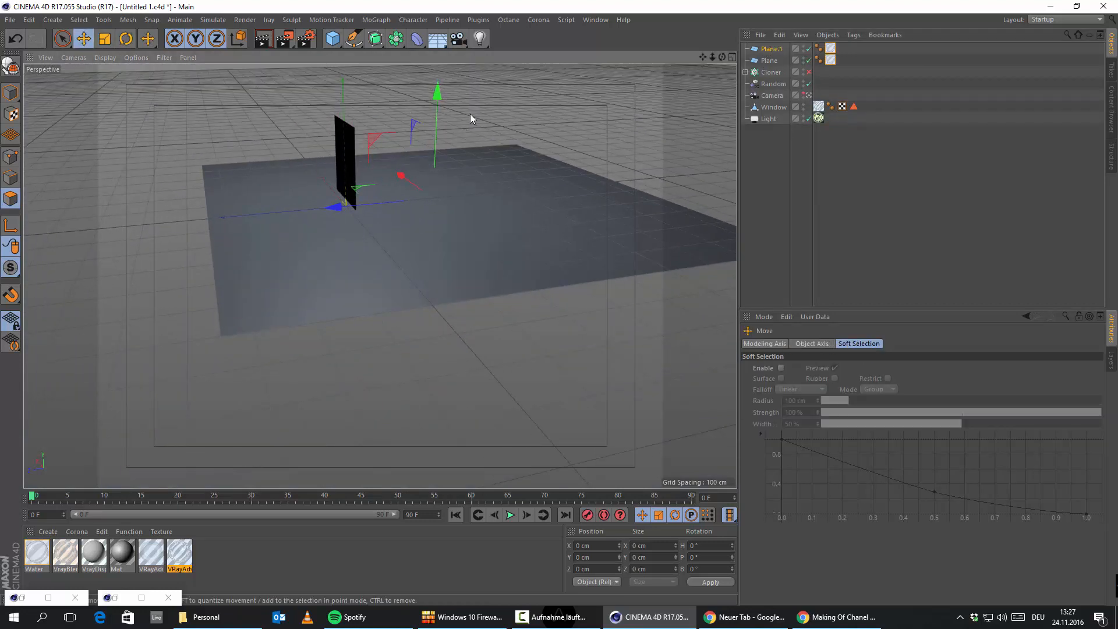
pyautogui.moveTo(437, 91); pyautogui.dragTo(435, 96)
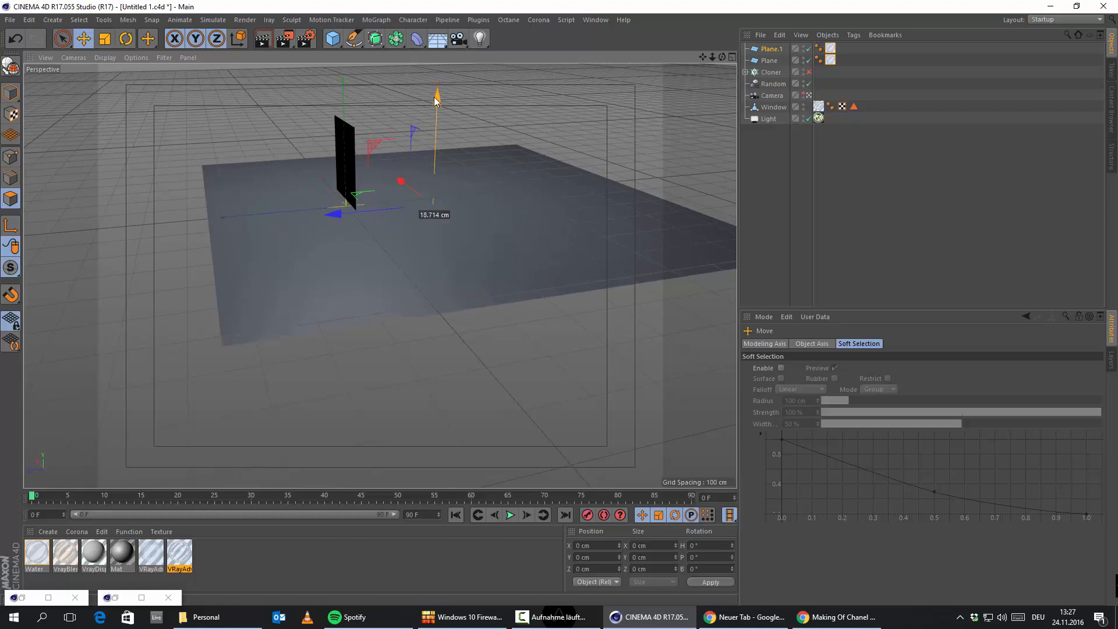
pyautogui.moveTo(328, 240)
pyautogui.keyDown('alt'); pyautogui.mouseDown()
pyautogui.moveTo(331, 216)
pyautogui.moveTo(322, 219)
pyautogui.mouseUp(); pyautogui.keyUp('alt')
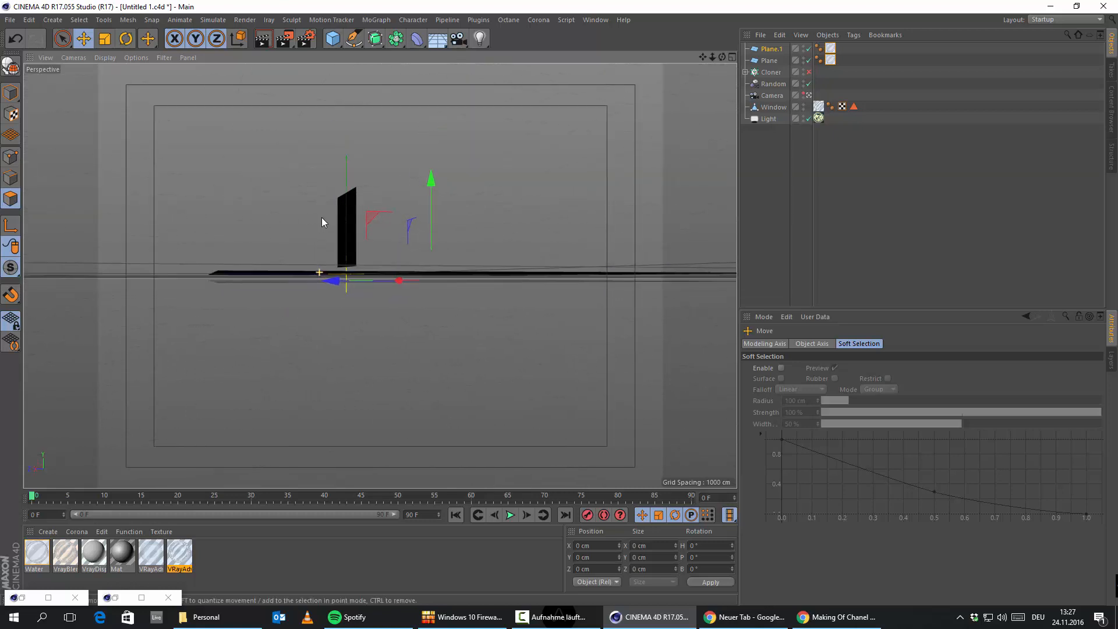
# Create a new VRayAdvancedMaterial and open it for editing
pyautogui.click(48, 532)
pyautogui.moveTo(109, 436)
pyautogui.moveTo(221, 400)
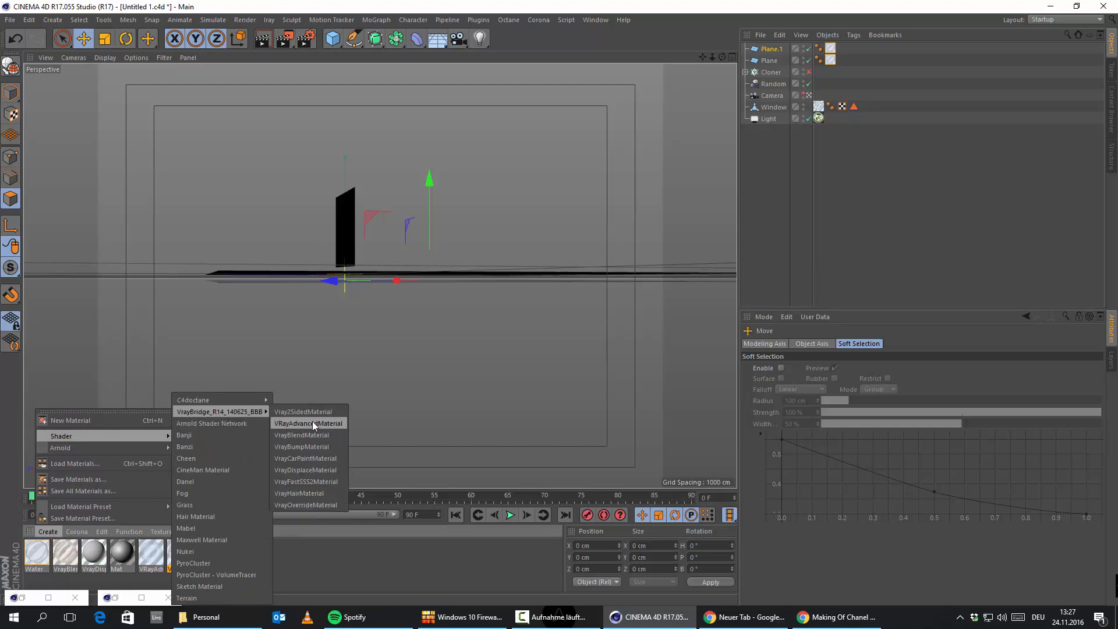
pyautogui.click(312, 421)
pyautogui.doubleClick(37, 553)
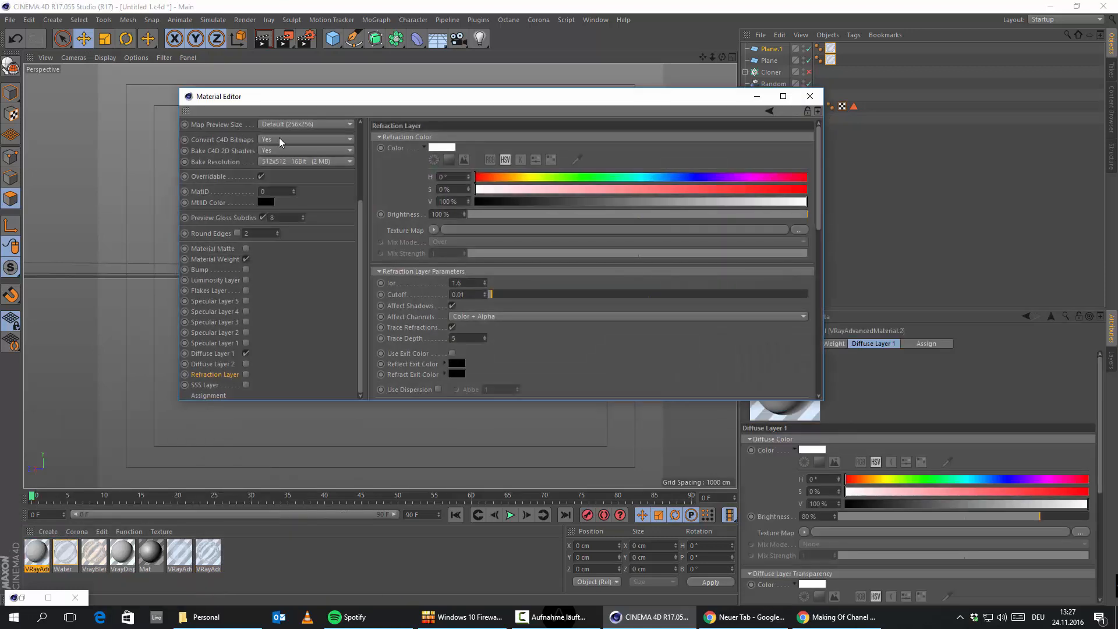
# Darken the Diffuse Layer 1 color to near black with a 5 % value and close the Material Editor
pyautogui.click(225, 353)
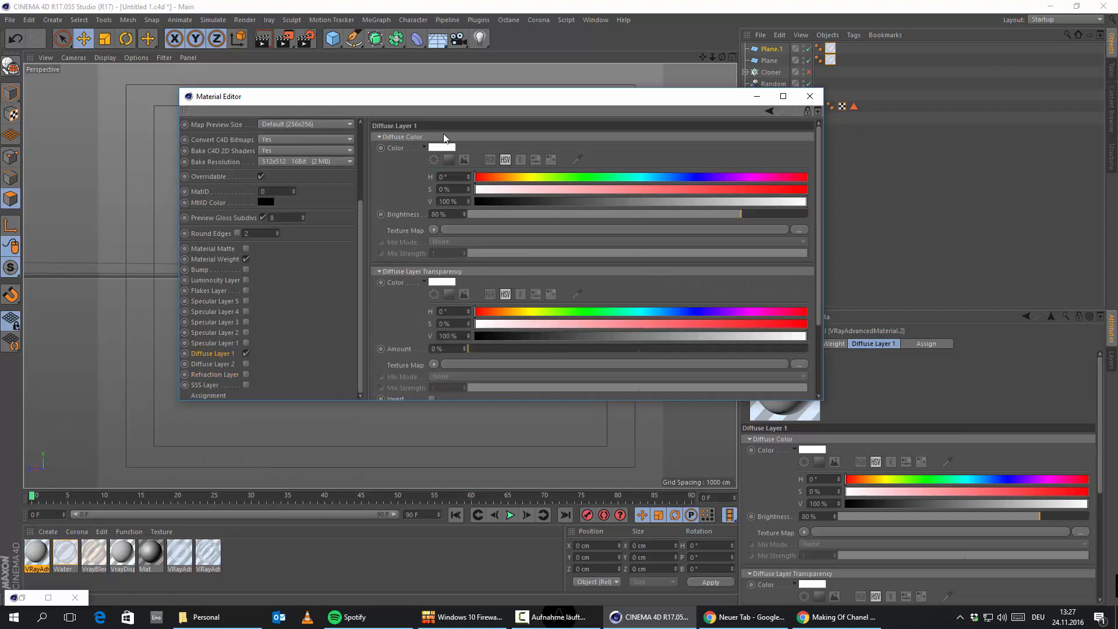
pyautogui.click(442, 147)
pyautogui.moveTo(454, 170); pyautogui.dragTo(416, 175)
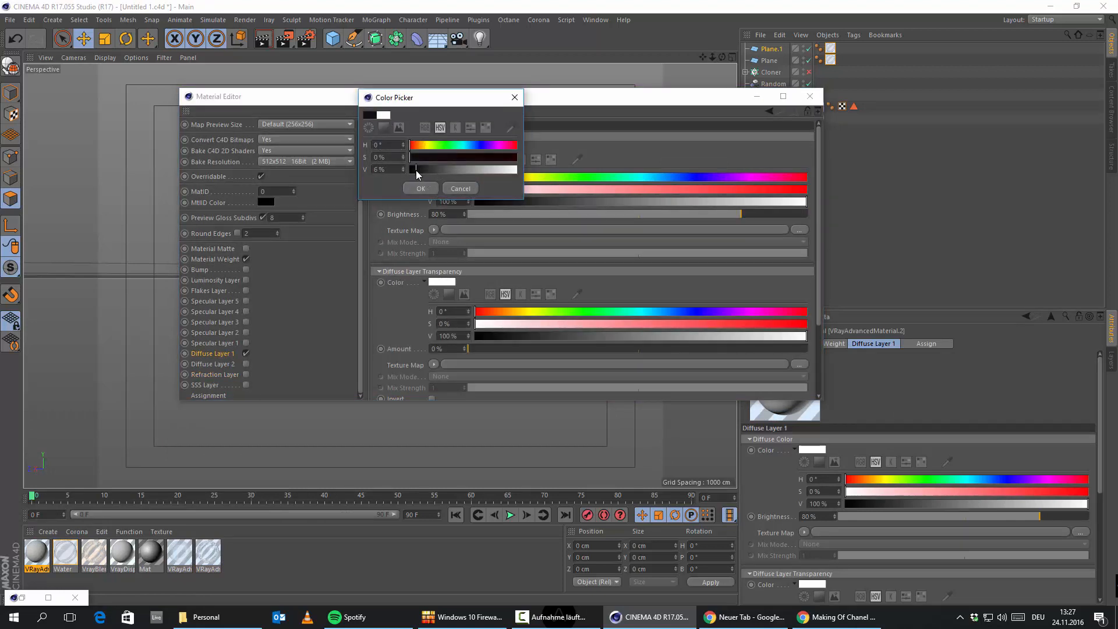
pyautogui.click(420, 188)
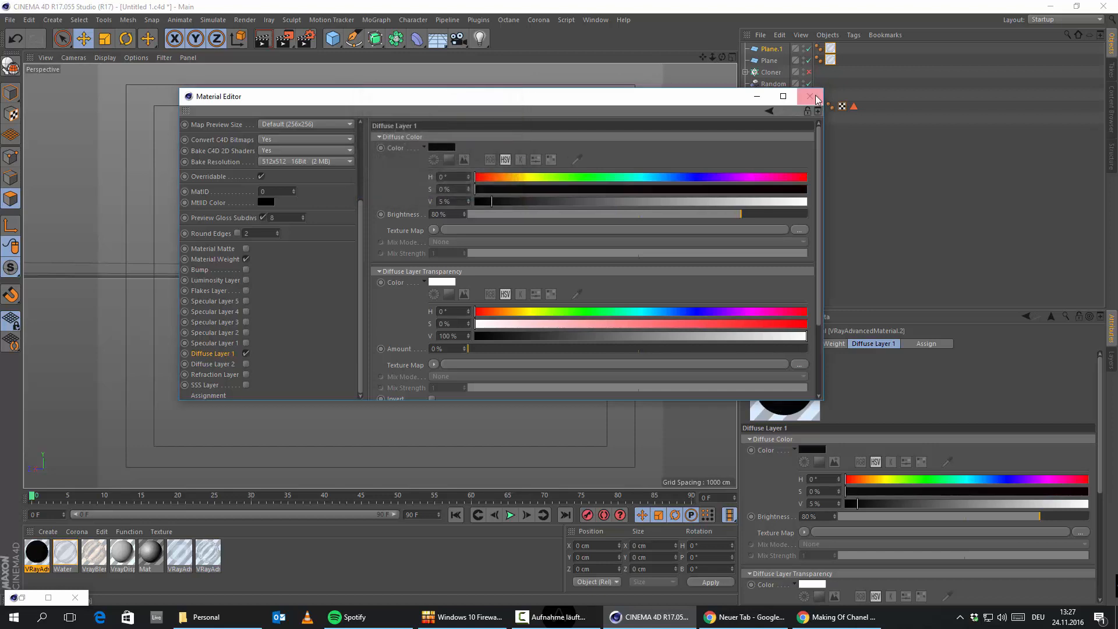
pyautogui.click(810, 96)
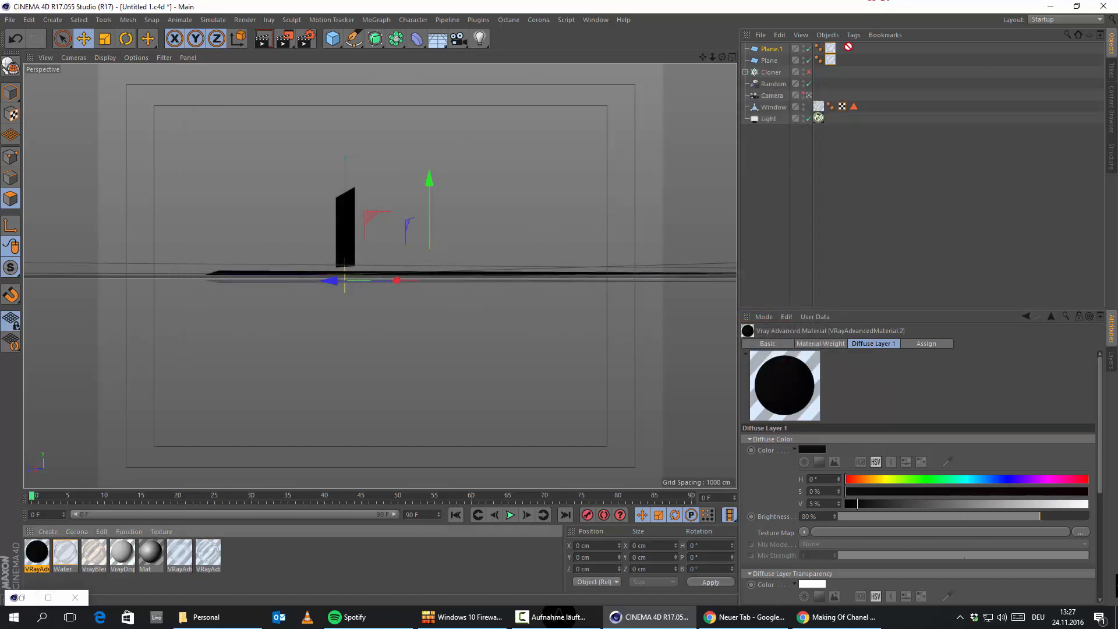
# Replace the Water material on the duplicated plane, Plane.1, with the new black material
pyautogui.moveTo(832, 51); pyautogui.dragTo(830, 49)
pyautogui.click(764, 50)
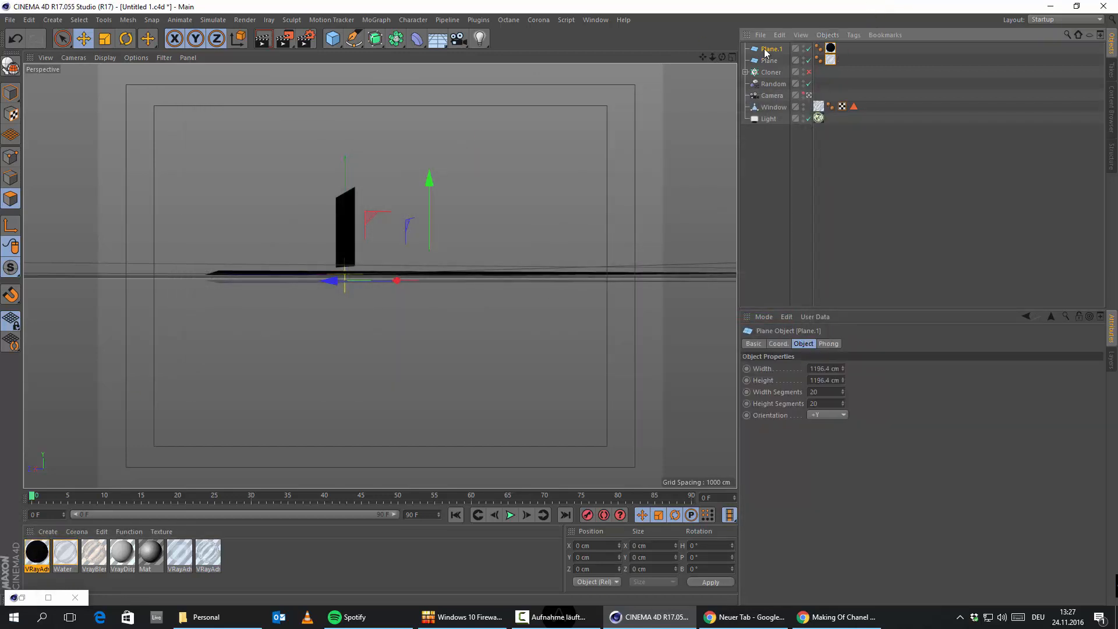
pyautogui.keyDown('alt'); pyautogui.moveTo(431, 245); pyautogui.dragTo(412, 312); pyautogui.keyUp('alt')
pyautogui.click(766, 62)
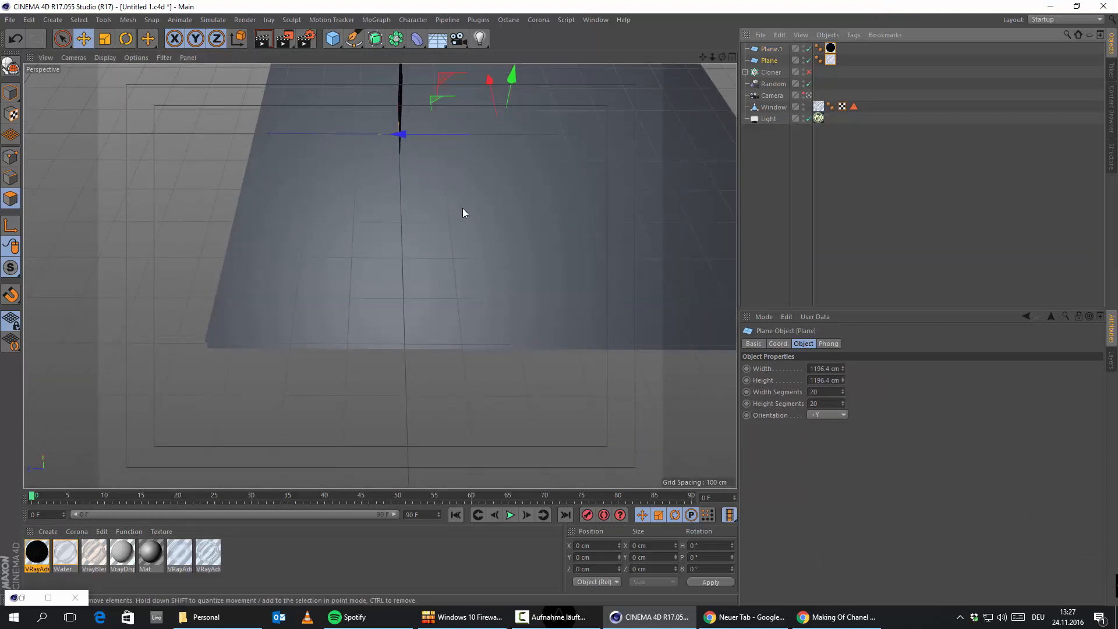
pyautogui.keyDown('alt'); pyautogui.moveTo(463, 208); pyautogui.dragTo(456, 64); pyautogui.keyUp('alt')
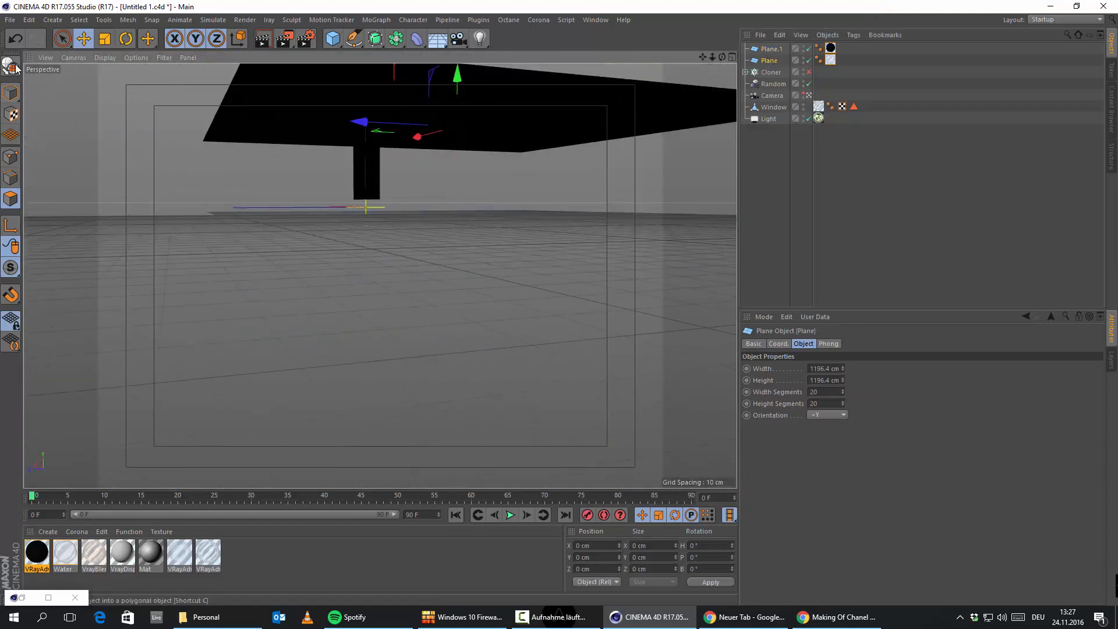
pyautogui.click(15, 39)
# Render the viewport from above the planes to check the water surface over the black plane
pyautogui.keyDown('alt'); pyautogui.moveTo(350, 198); pyautogui.dragTo(442, 226); pyautogui.keyUp('alt')
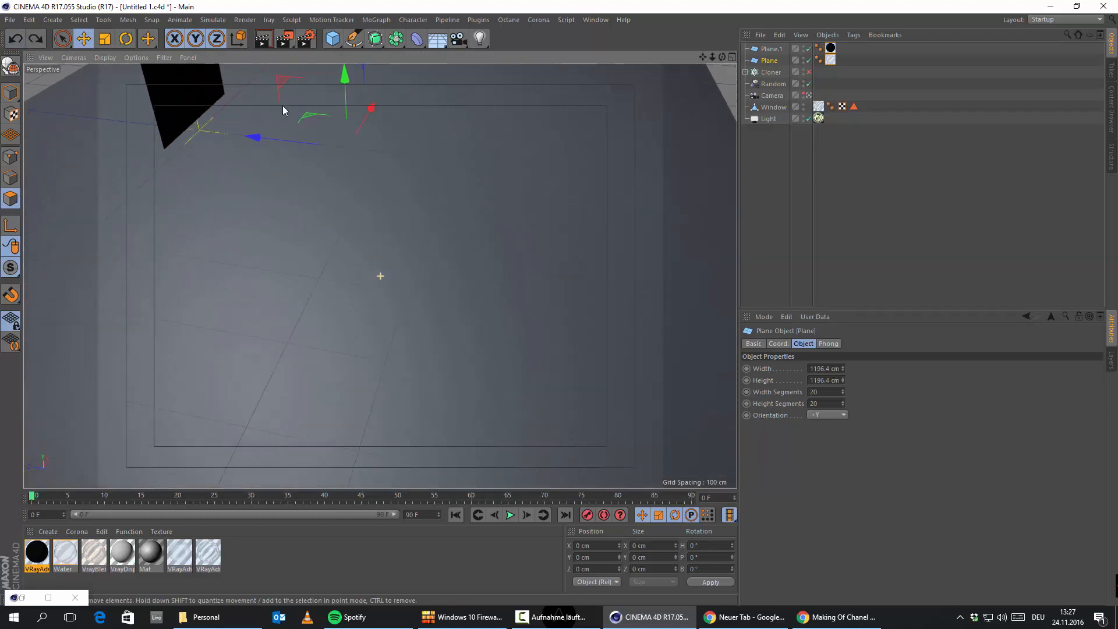
pyautogui.click(264, 40)
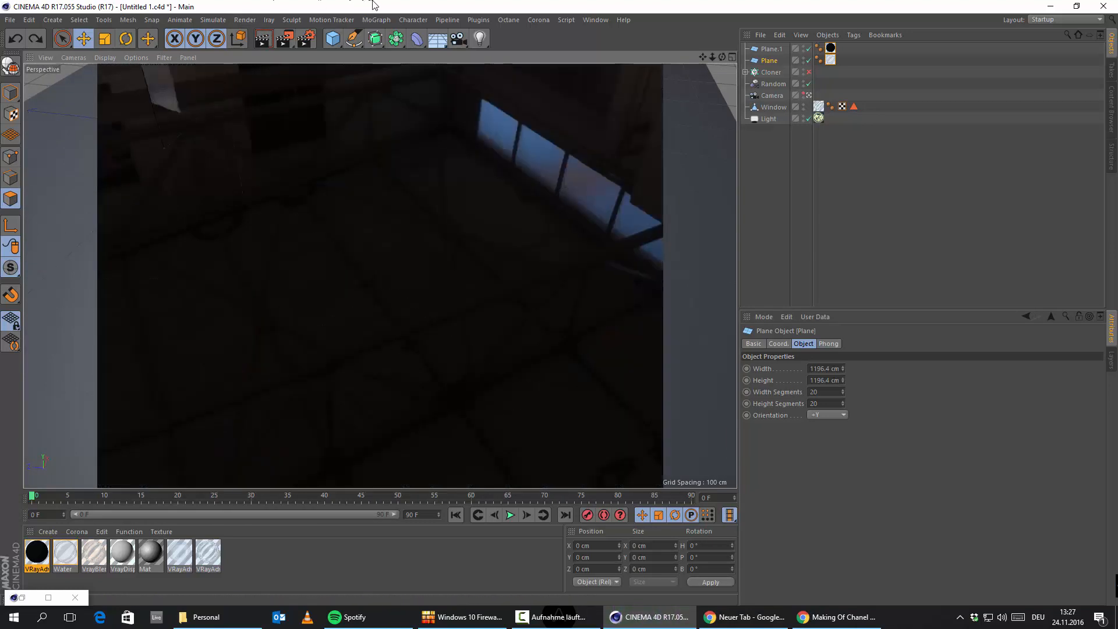
pyautogui.click(428, 274)
pyautogui.moveTo(427, 269)
pyautogui.keyDown('alt'); pyautogui.mouseDown()
pyautogui.moveTo(376, 263)
pyautogui.moveTo(451, 277)
pyautogui.moveTo(442, 337)
pyautogui.moveTo(474, 219)
pyautogui.moveTo(477, 294)
pyautogui.mouseUp(); pyautogui.keyUp('alt')
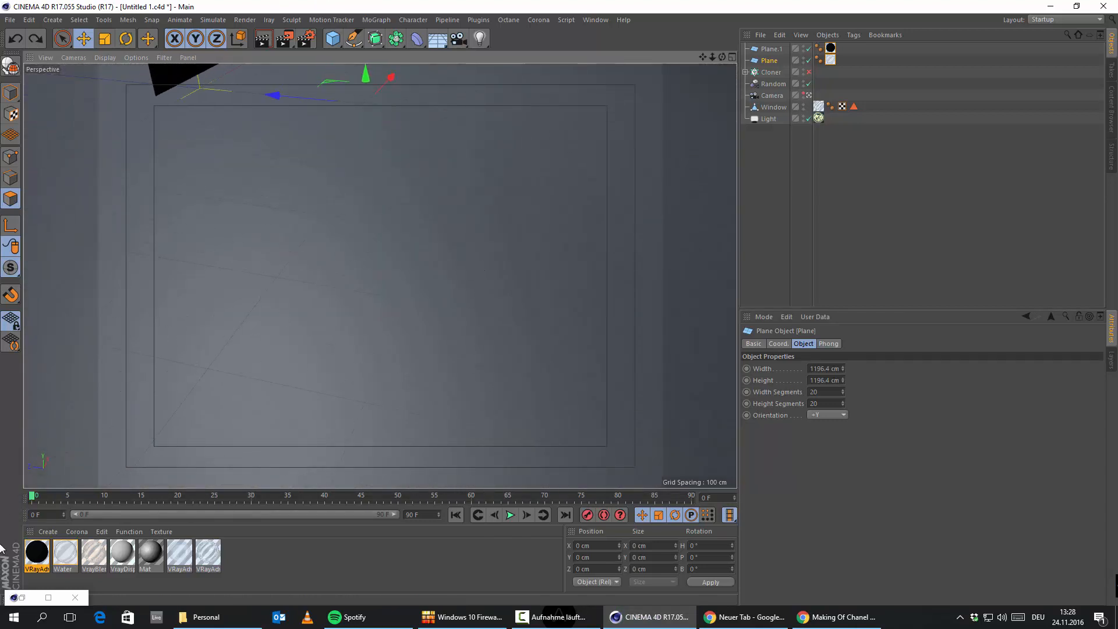
# Enable Bump on the Water material and load a Noise shader as its texture map
pyautogui.click(48, 531)
pyautogui.click(384, 596)
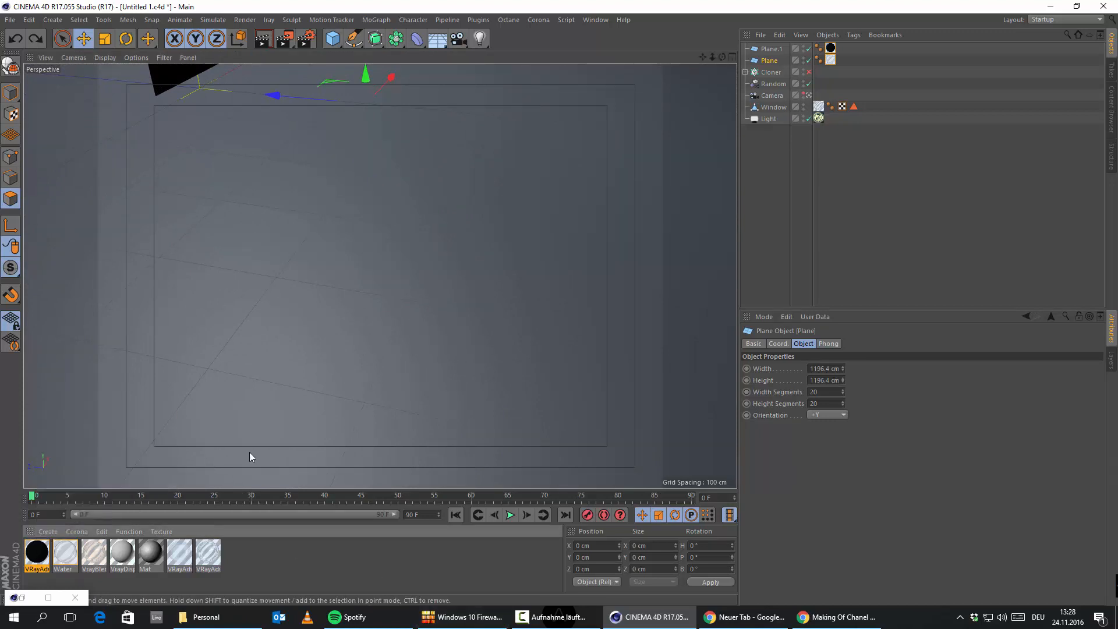
pyautogui.click(38, 555)
pyautogui.click(63, 552)
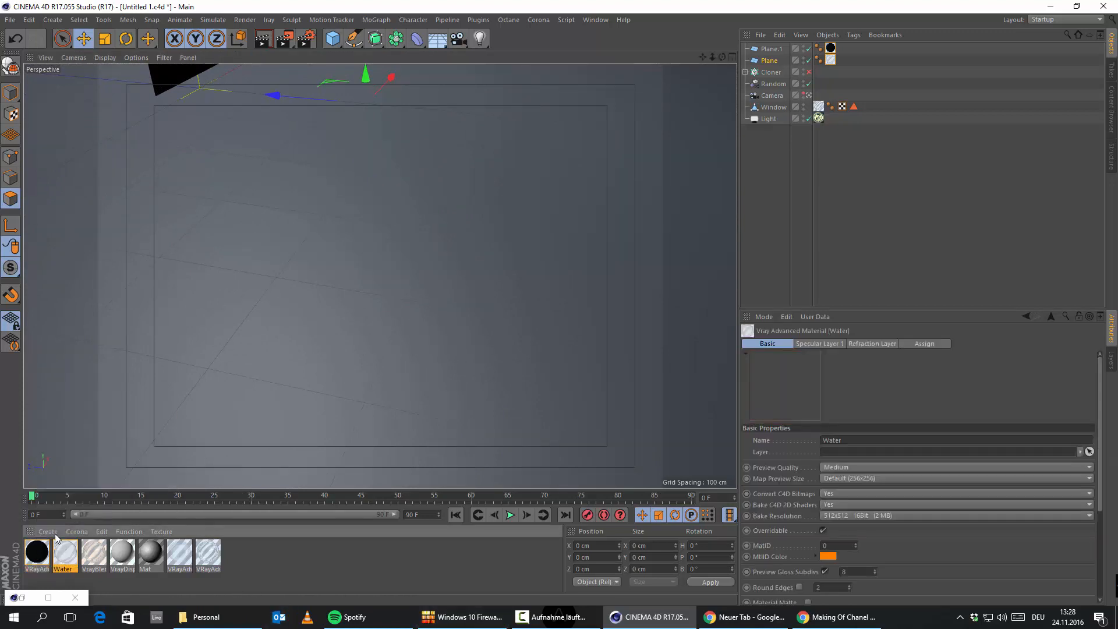
pyautogui.doubleClick(66, 556)
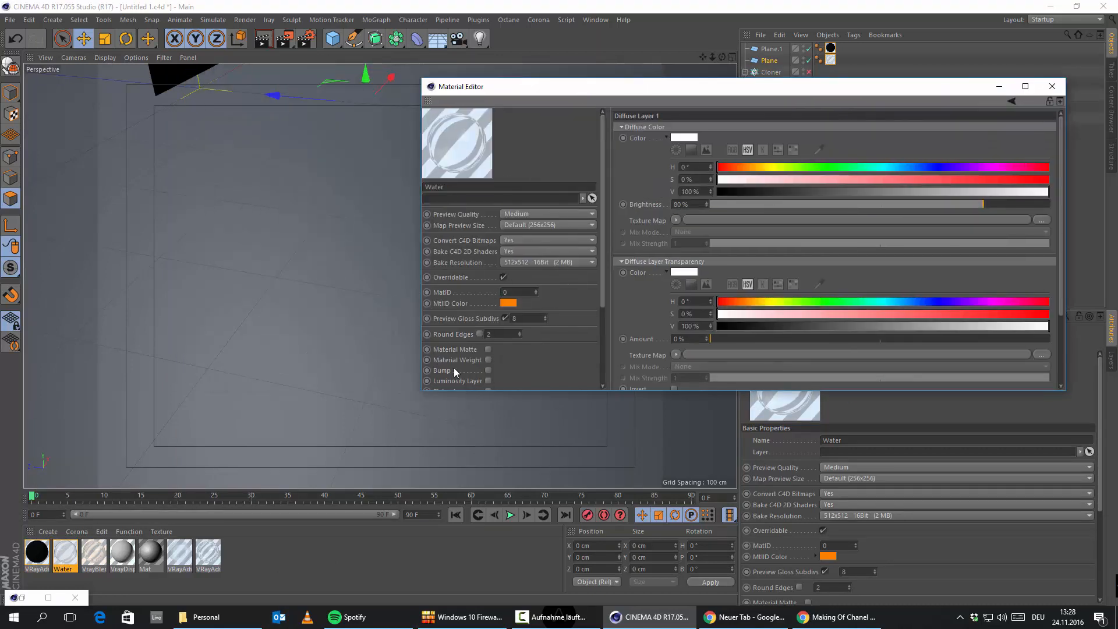
pyautogui.click(453, 370)
pyautogui.scroll(-3, 539, 233)
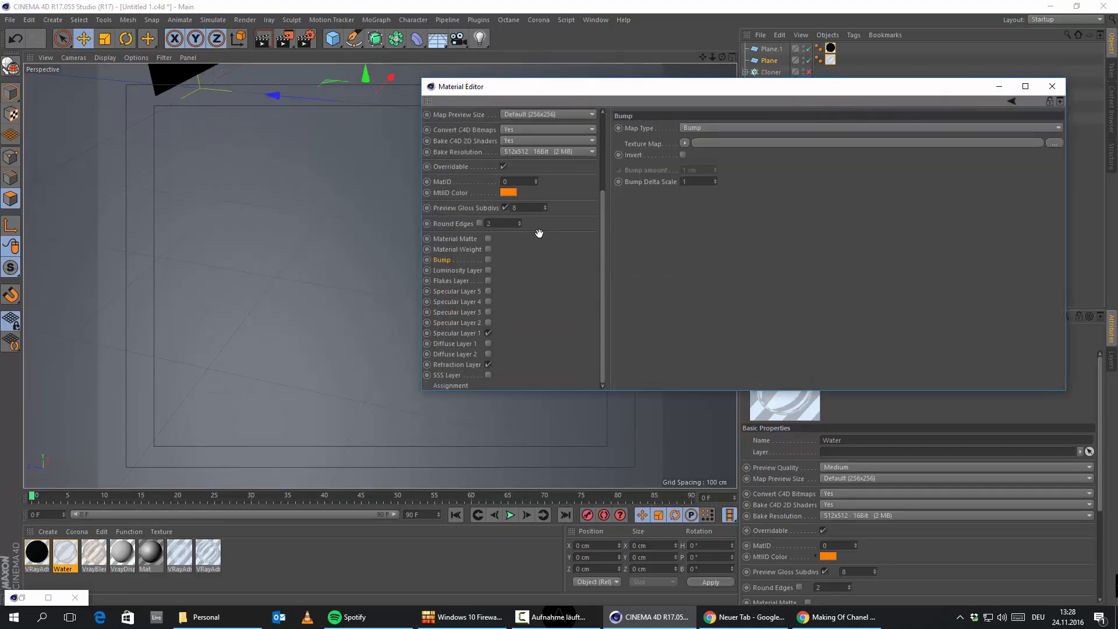
pyautogui.click(487, 259)
pyautogui.click(684, 144)
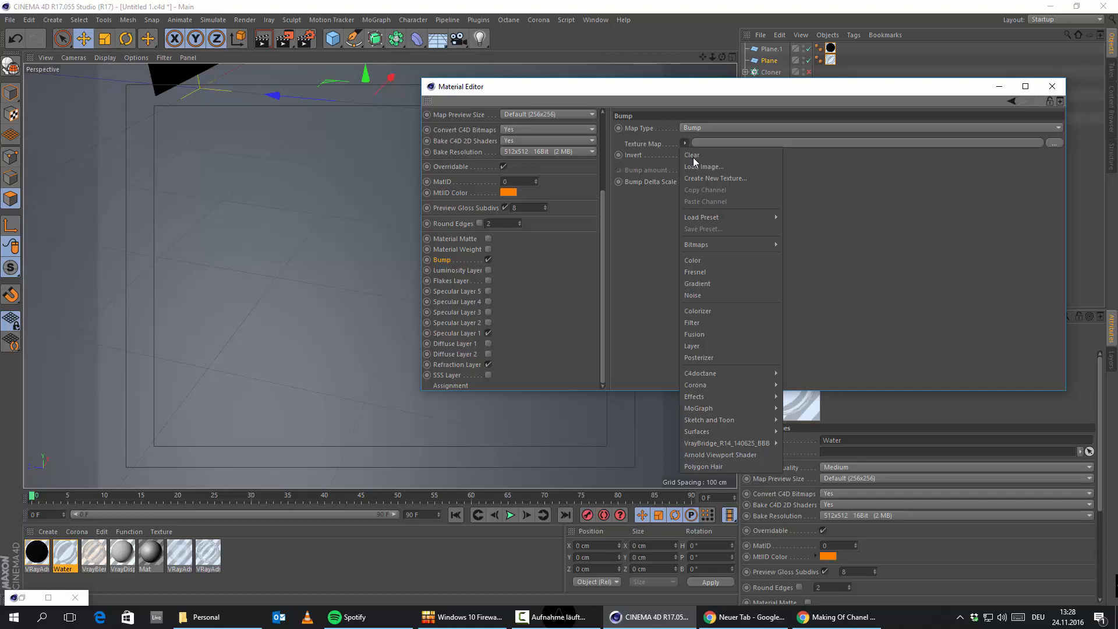
pyautogui.click(722, 296)
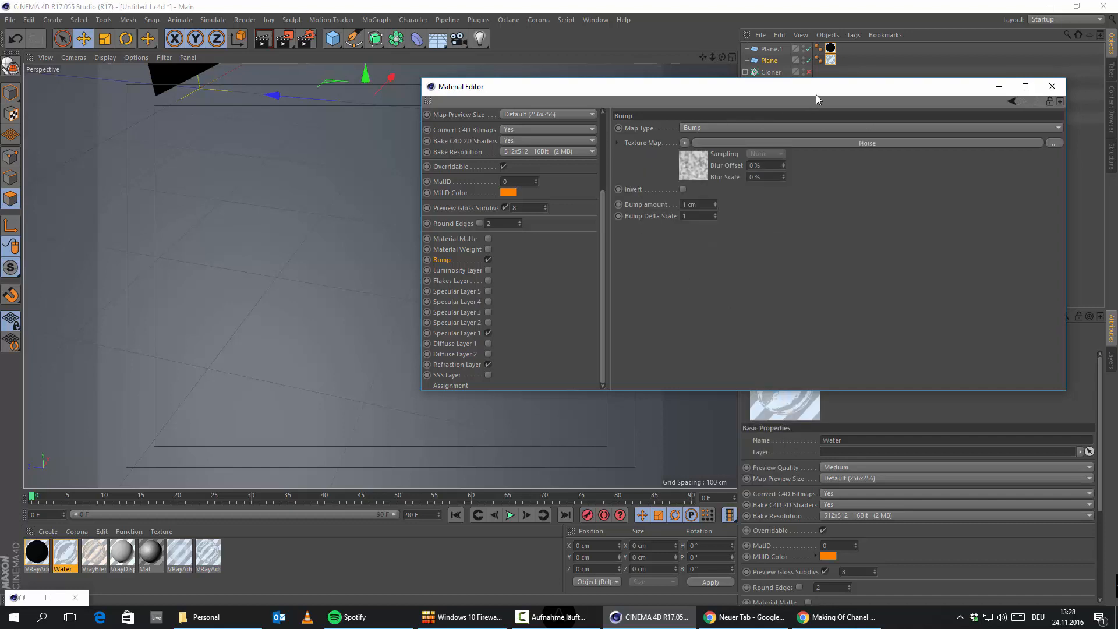
# Move the Material Editor off the viewport and render the view to check the bumped water
pyautogui.moveTo(815, 94); pyautogui.dragTo(740, 161)
pyautogui.moveTo(639, 170); pyautogui.dragTo(809, 194)
pyautogui.click(271, 42)
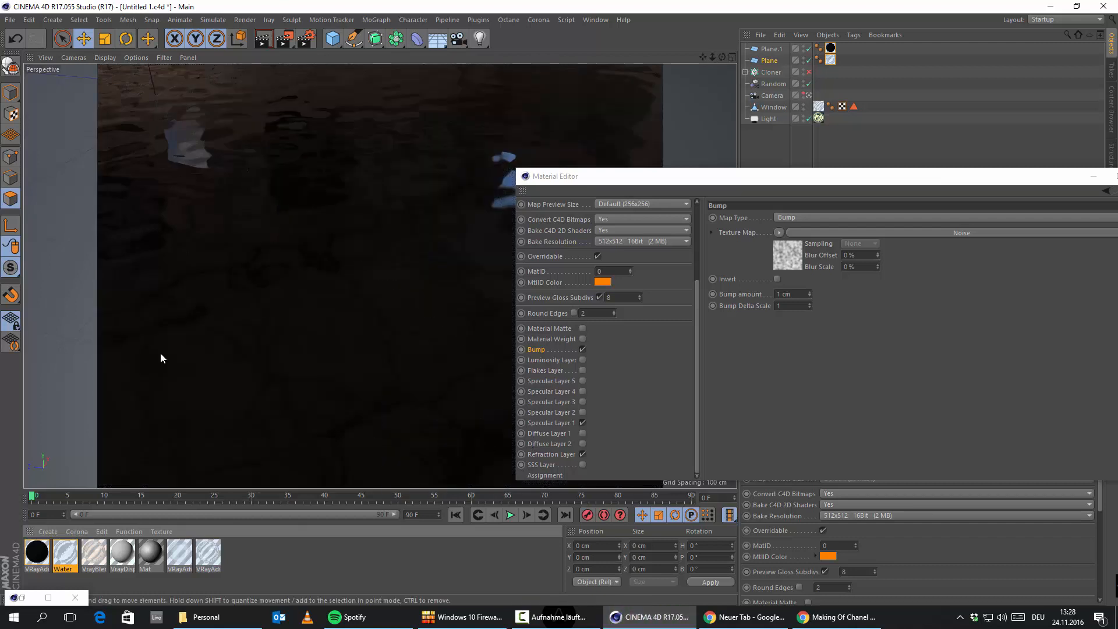
# Set the bump Noise shader's Global Scale to 50 % and render the viewport again
pyautogui.click(897, 233)
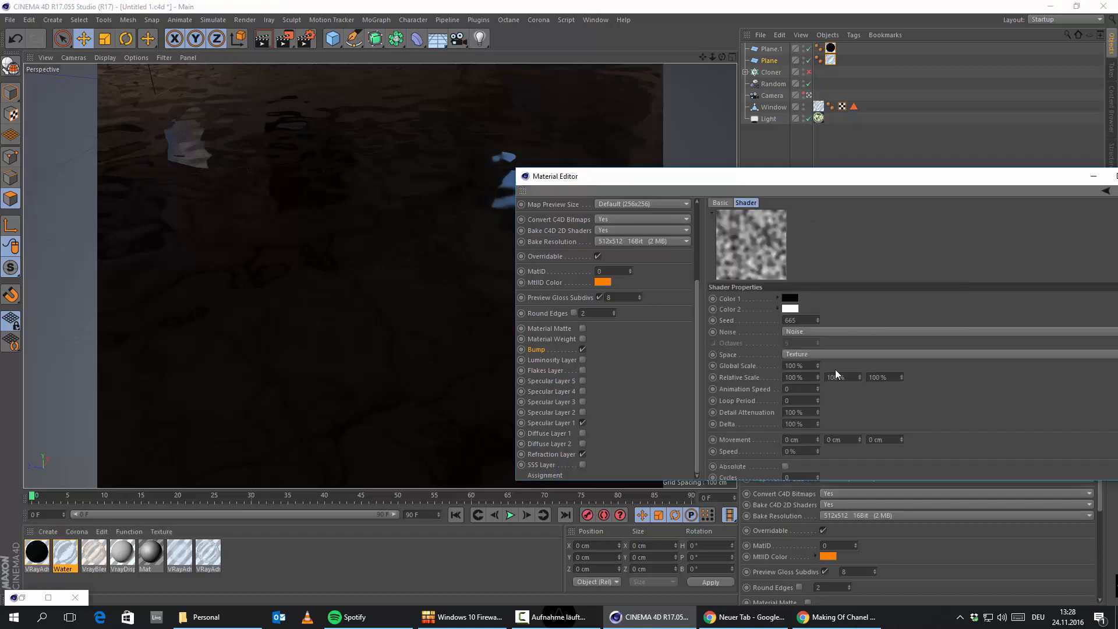
pyautogui.click(798, 365)
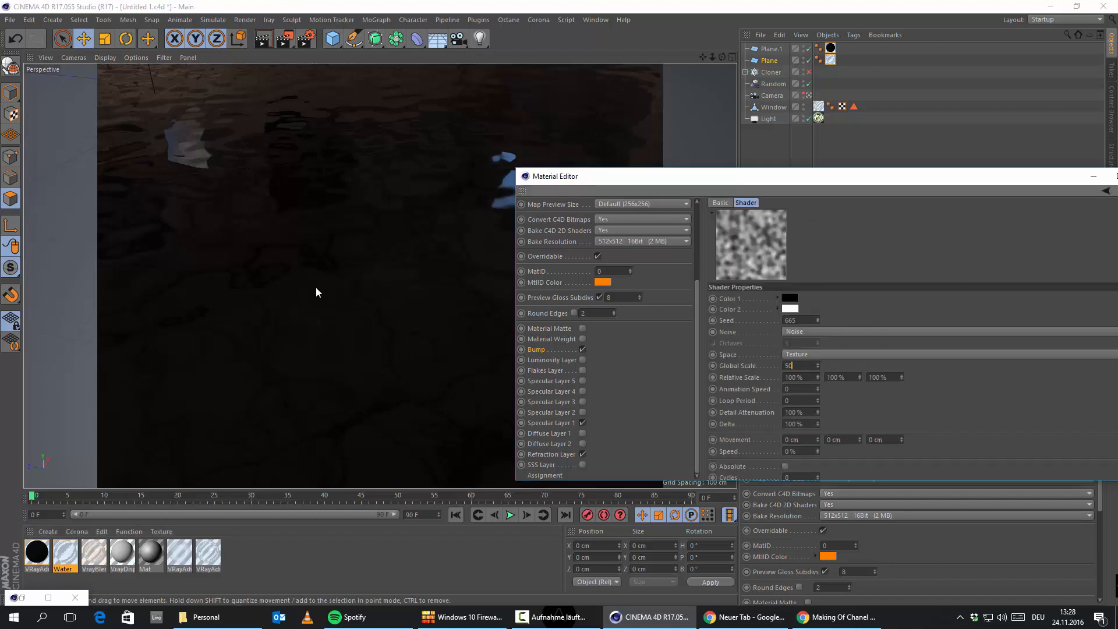
pyautogui.press('Return')
pyautogui.click(269, 40)
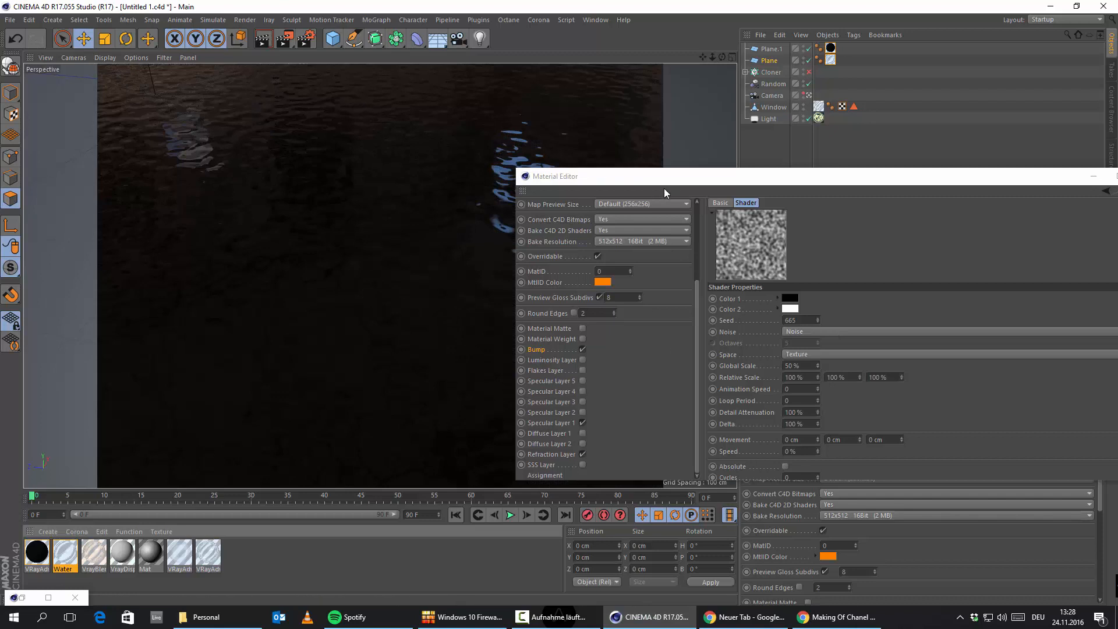
# Create a new VrayDisplaceMaterial for displacing the water surface
pyautogui.click(48, 531)
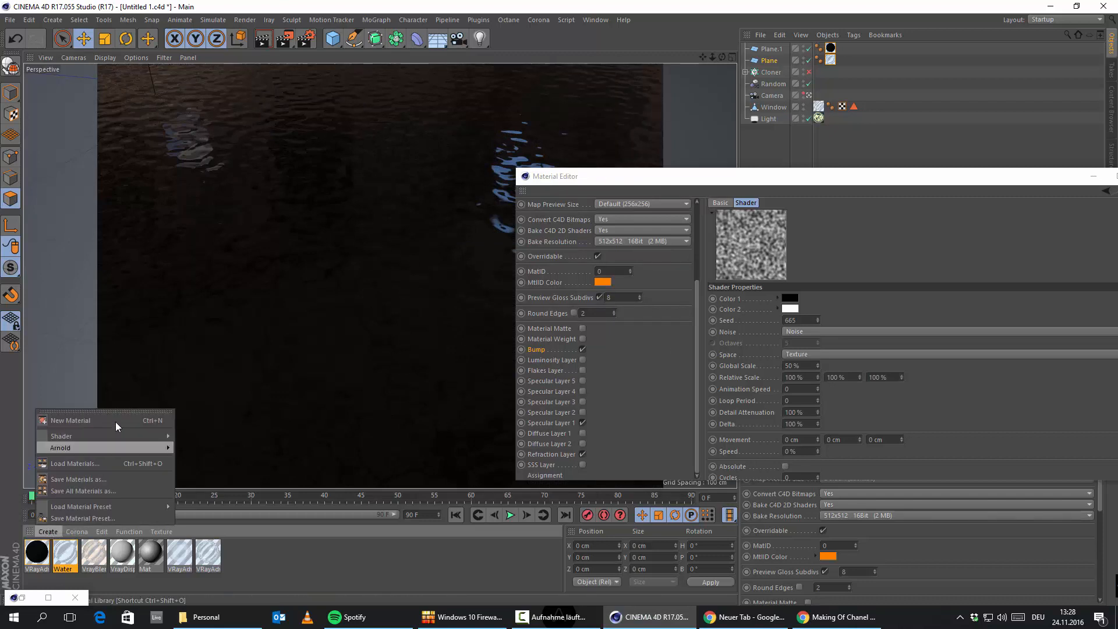
pyautogui.moveTo(121, 437)
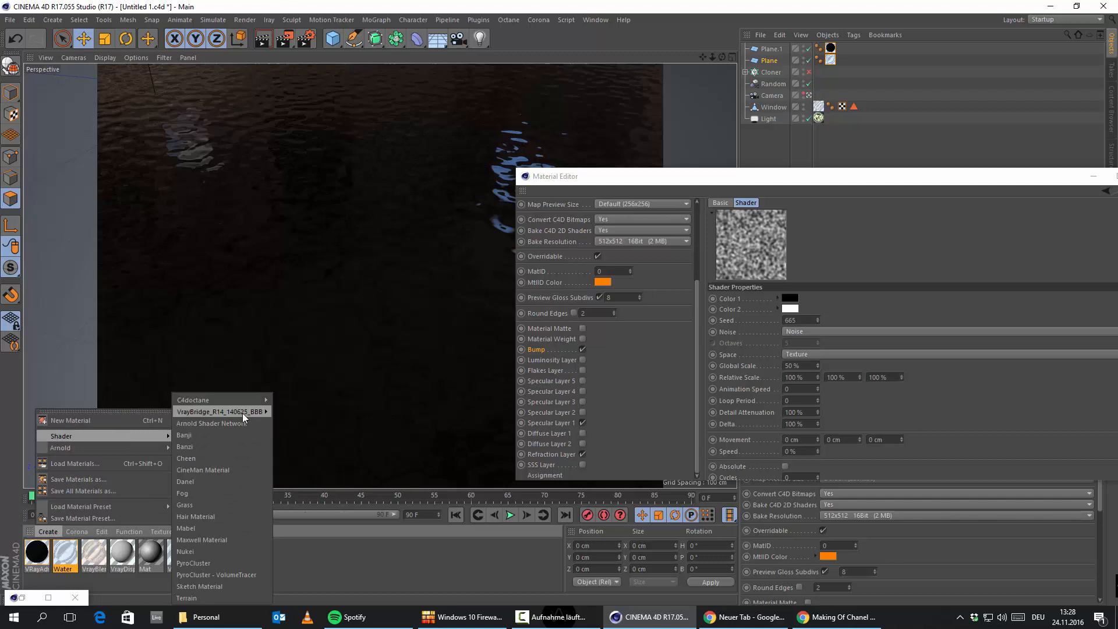
pyautogui.moveTo(242, 412)
pyautogui.click(320, 470)
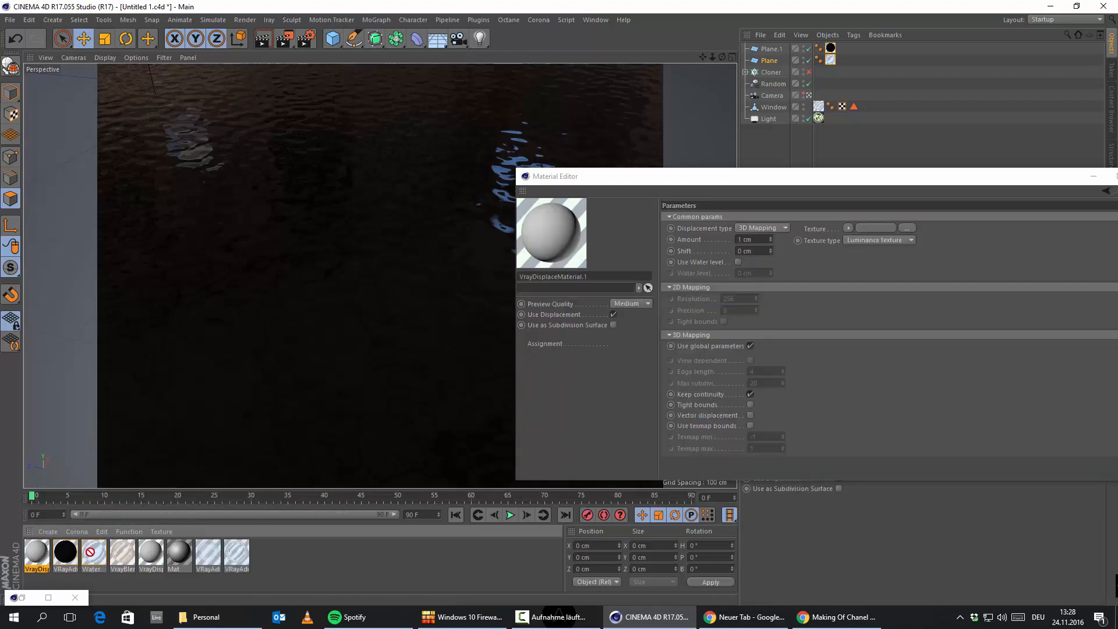
# Copy the Noise shader from the Water material's bump texture map
pyautogui.click(95, 556)
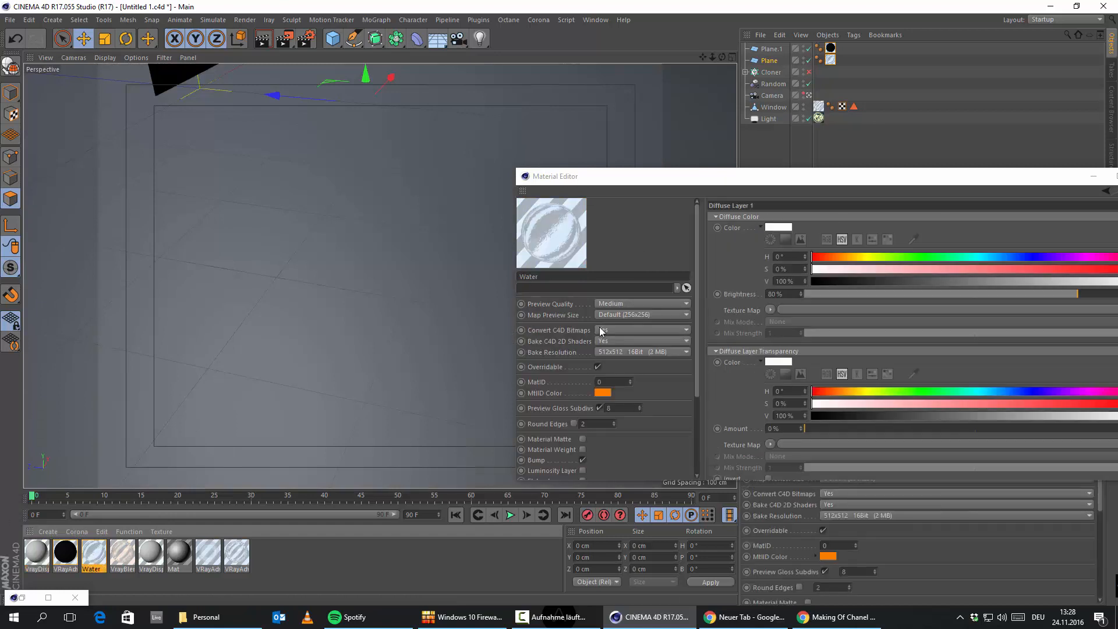
pyautogui.click(548, 458)
pyautogui.click(779, 233)
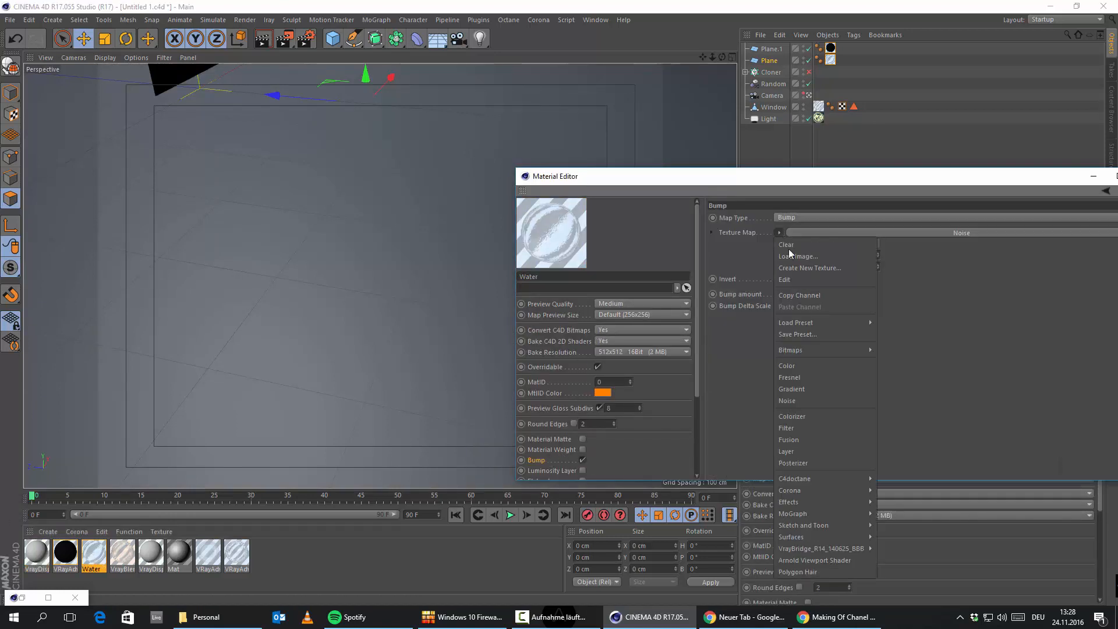
pyautogui.click(797, 294)
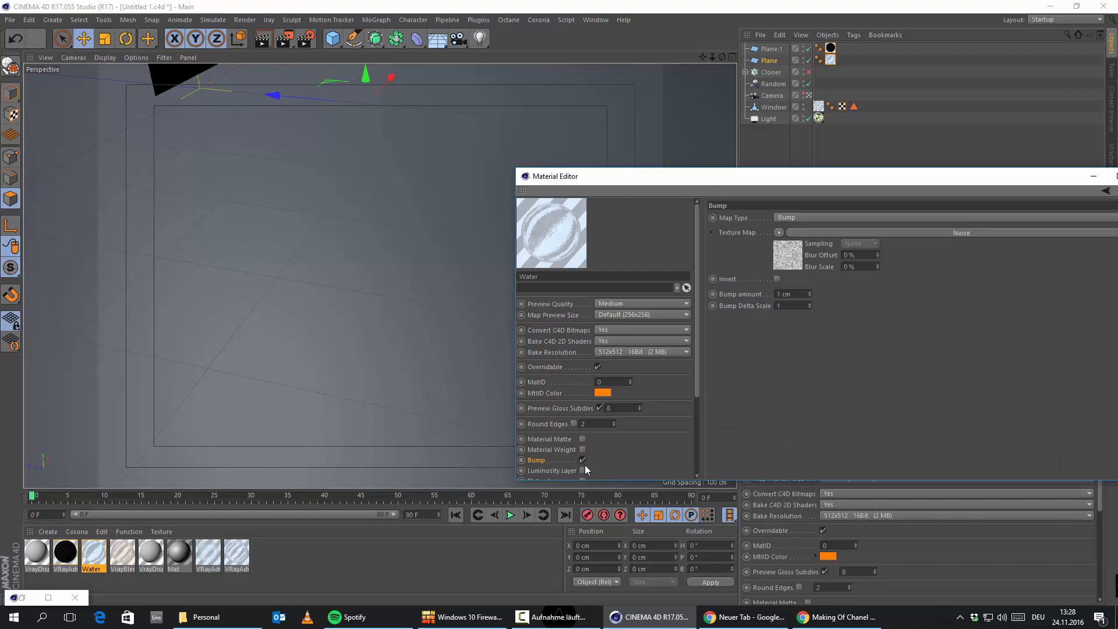
# Paste the copied Noise shader as the texture of VrayDisplaceMaterial.1
pyautogui.click(37, 553)
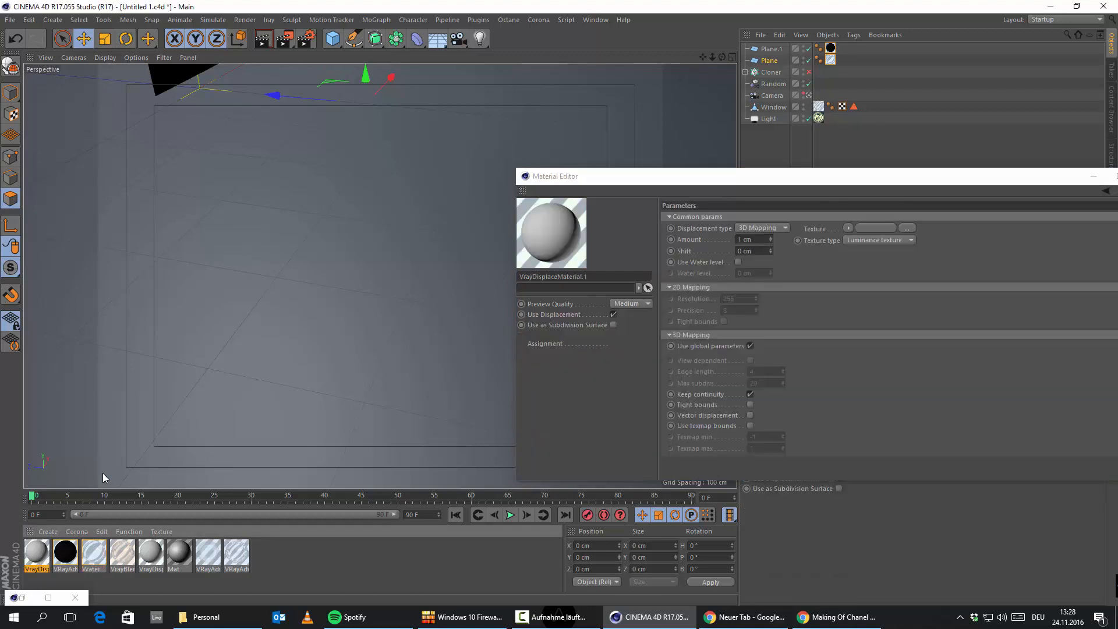
pyautogui.click(848, 228)
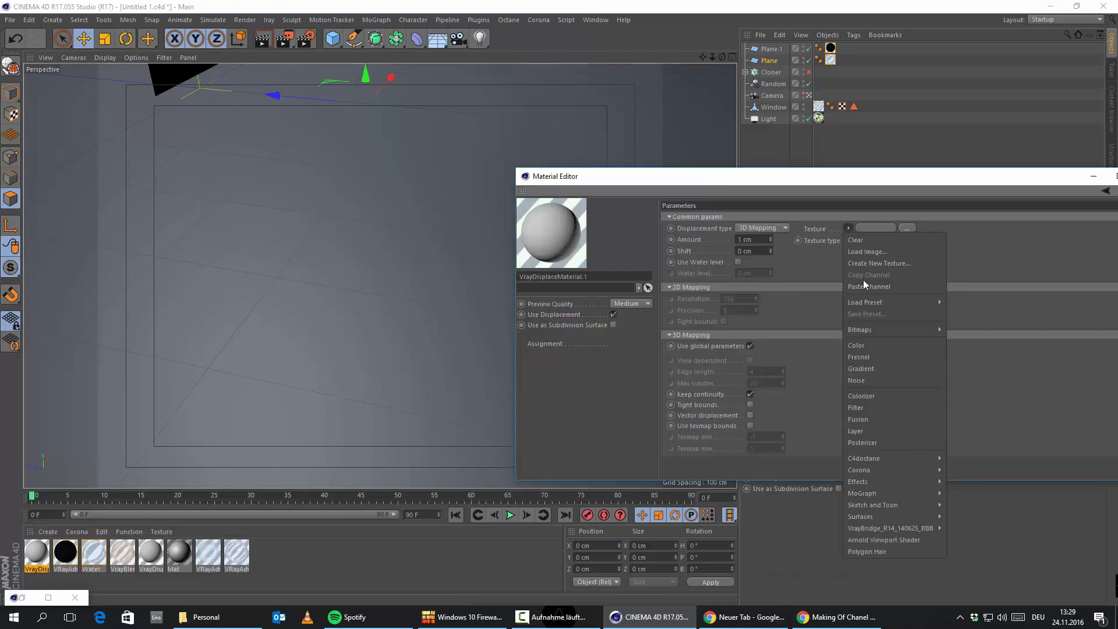
pyautogui.click(865, 285)
pyautogui.click(848, 228)
pyautogui.click(861, 286)
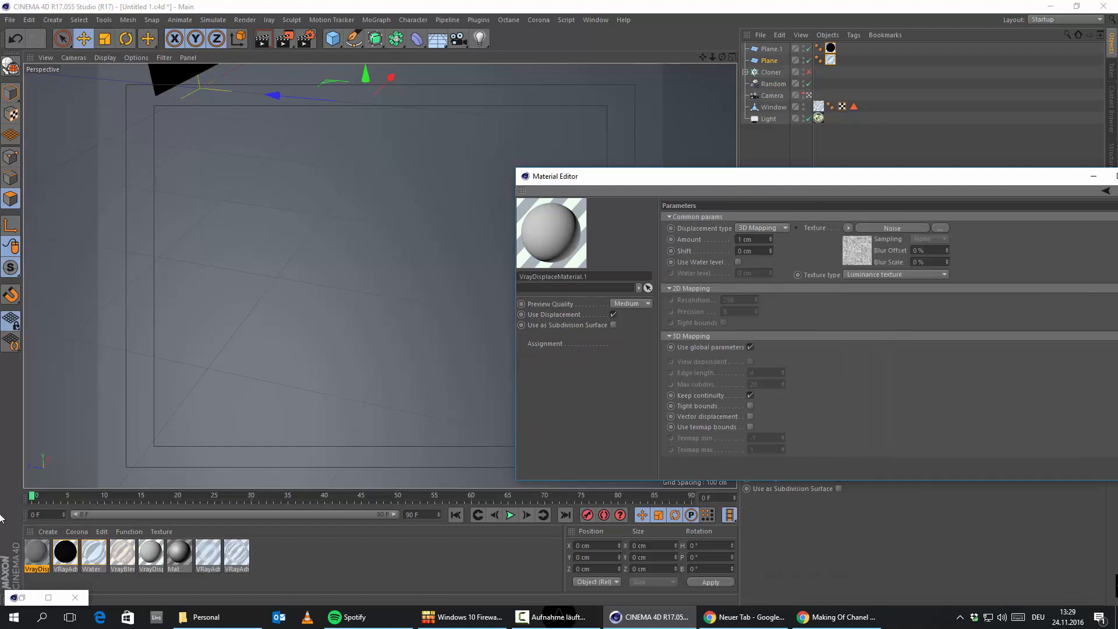
# Assign the displacement material to Plane, place its tag before the Water tag, and render the view with the Material Editor out of the way
pyautogui.moveTo(36, 552); pyautogui.dragTo(760, 66)
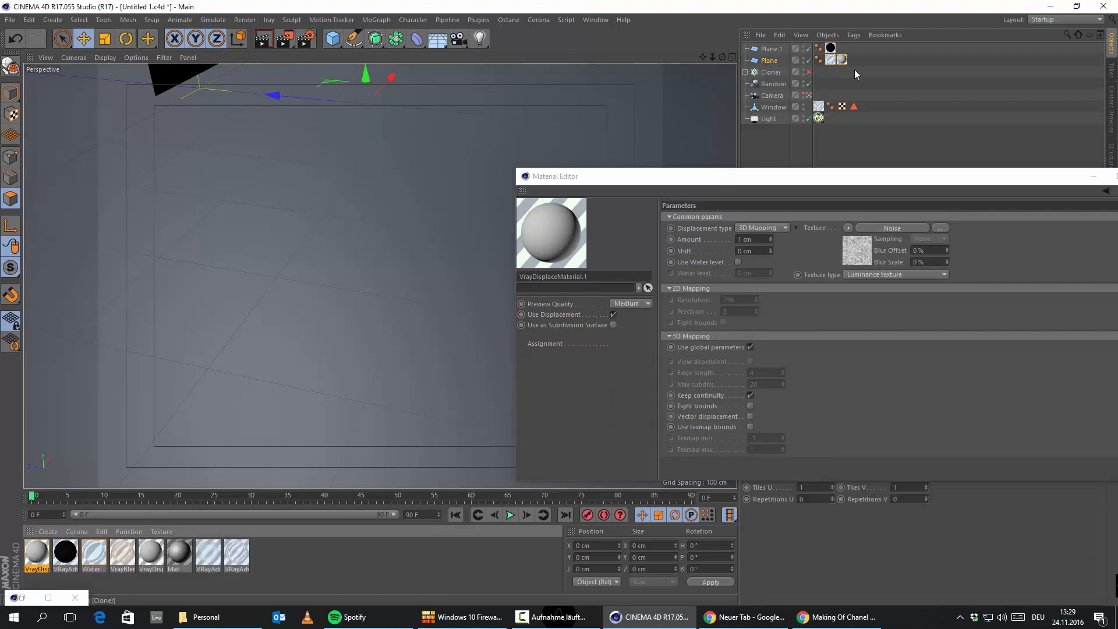
pyautogui.moveTo(842, 60); pyautogui.dragTo(816, 60)
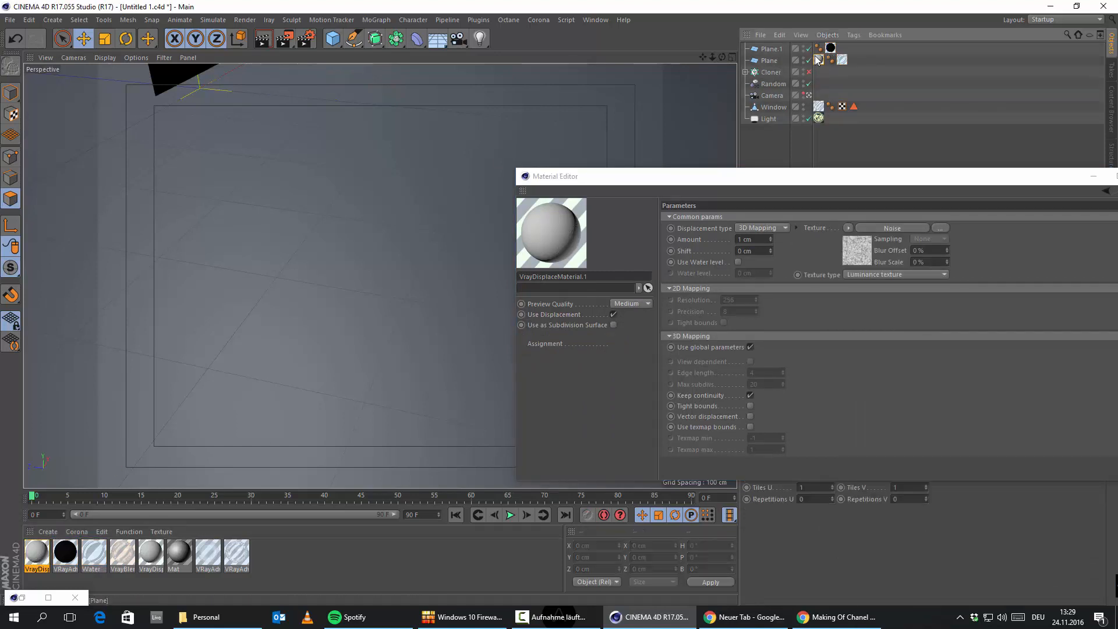
pyautogui.click(765, 65)
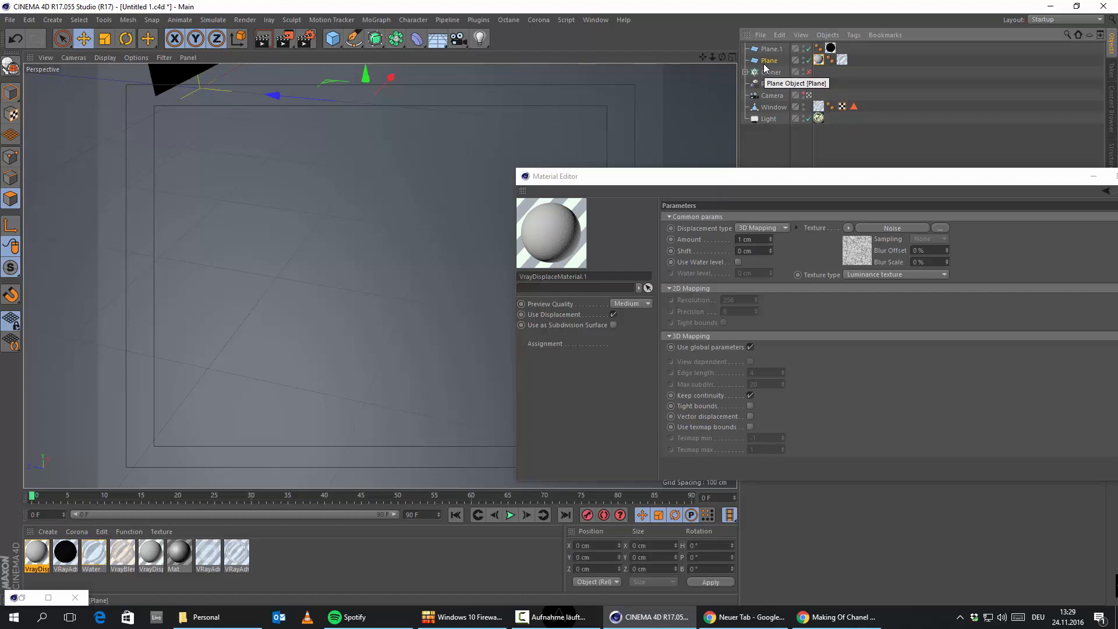
pyautogui.click(262, 42)
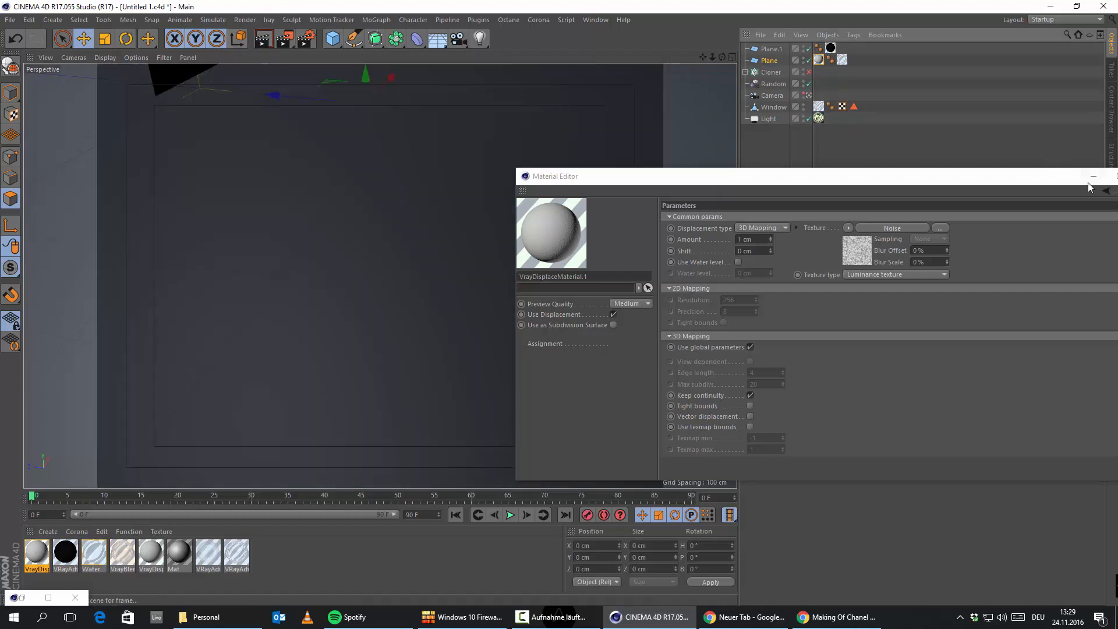
pyautogui.click(1093, 176)
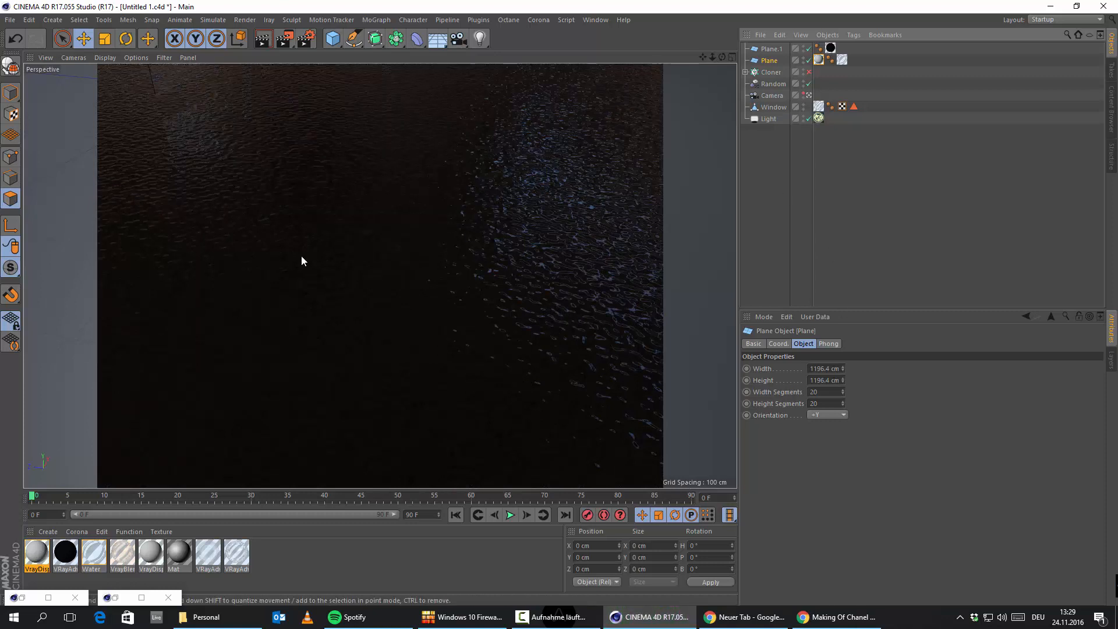
# Open the displacement material's Noise shader, set its Global Scale to 100 %, and render the view
pyautogui.doubleClick(38, 554)
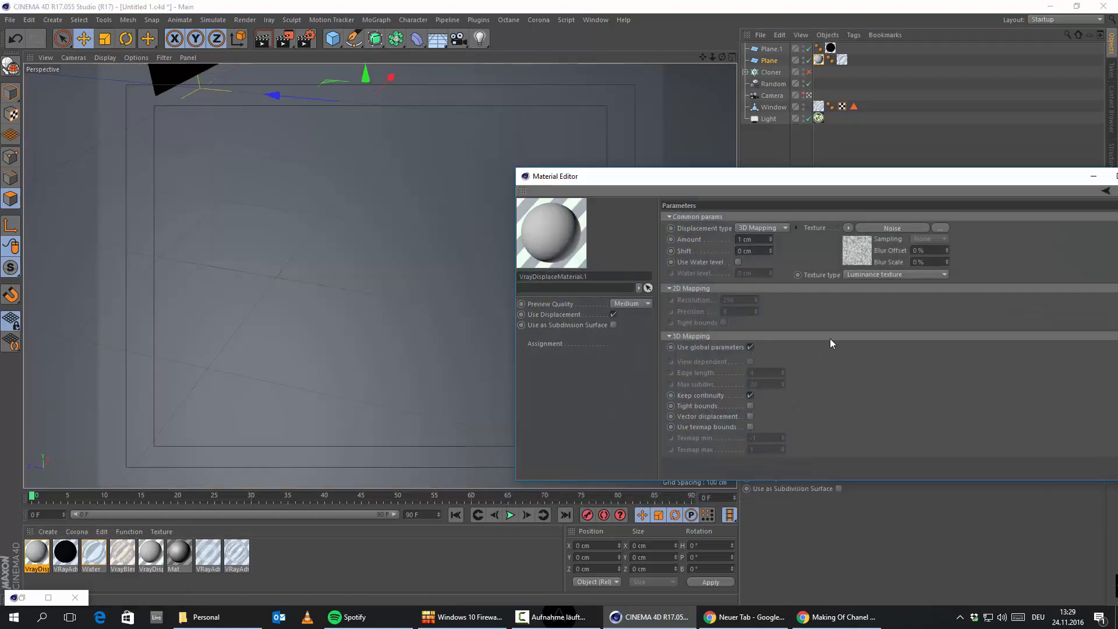
pyautogui.click(900, 227)
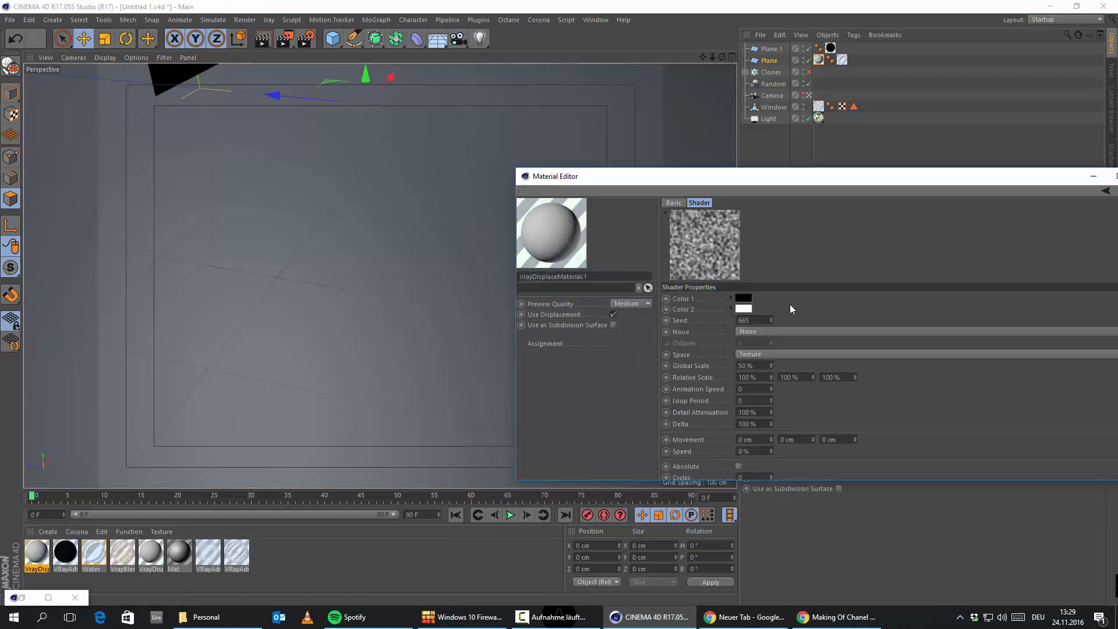
pyautogui.moveTo(764, 365); pyautogui.dragTo(610, 344)
pyautogui.write('100')
pyautogui.press('Return')
pyautogui.click(262, 39)
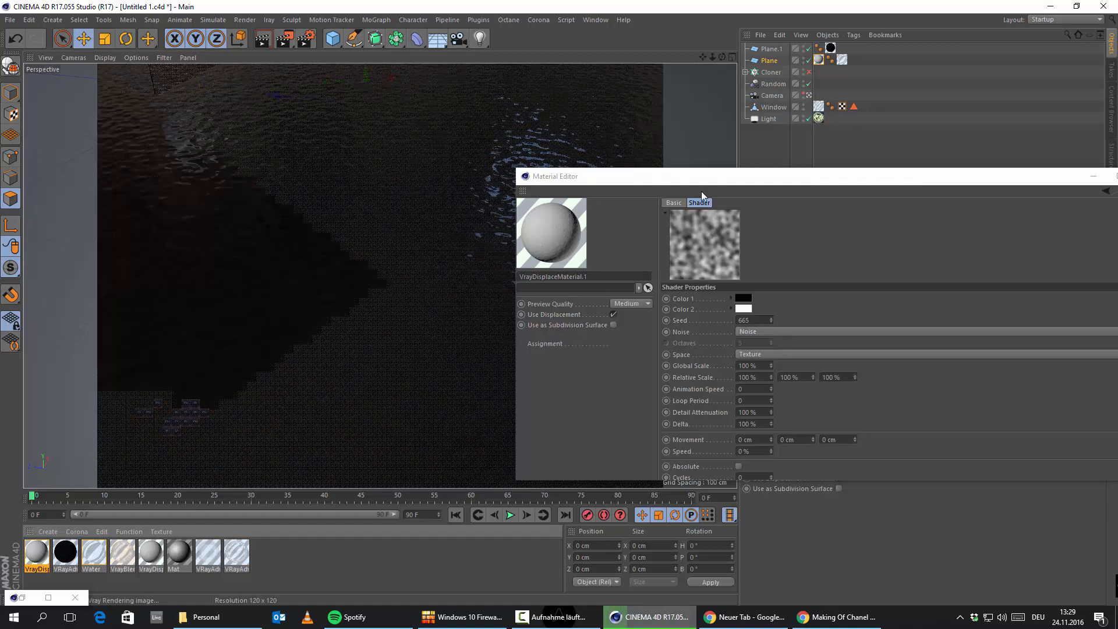
# Set the displacement shader's Global Scale to 75 % and its noise type to Blistered Turbulence
pyautogui.moveTo(749, 180)
pyautogui.mouseDown()
pyautogui.moveTo(902, 419)
pyautogui.moveTo(794, 156)
pyautogui.moveTo(738, 185)
pyautogui.mouseUp()
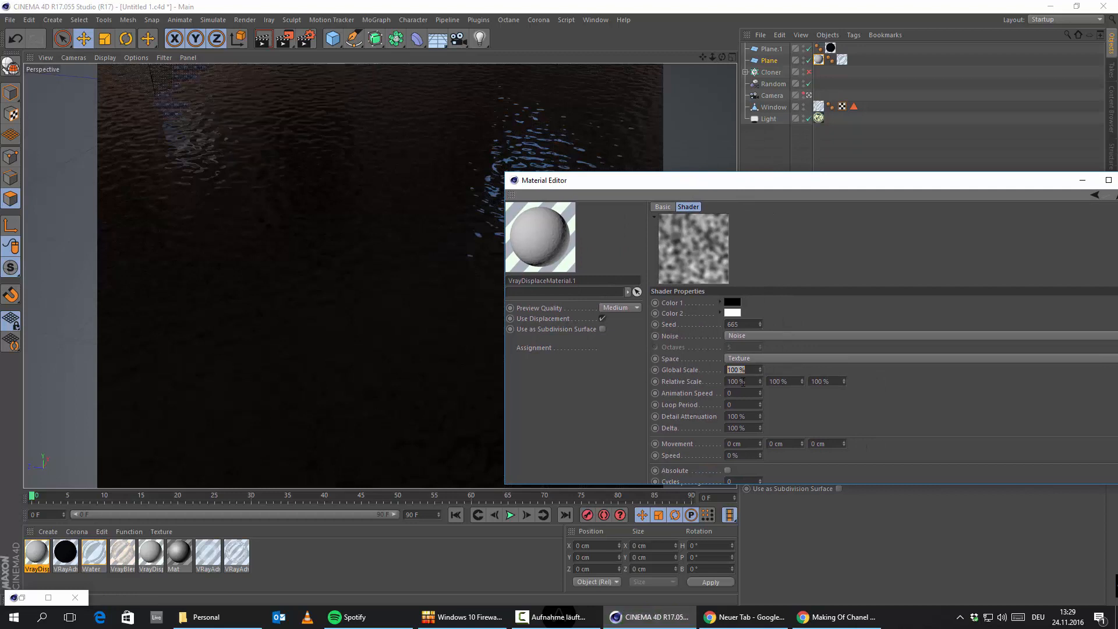
pyautogui.click(751, 370)
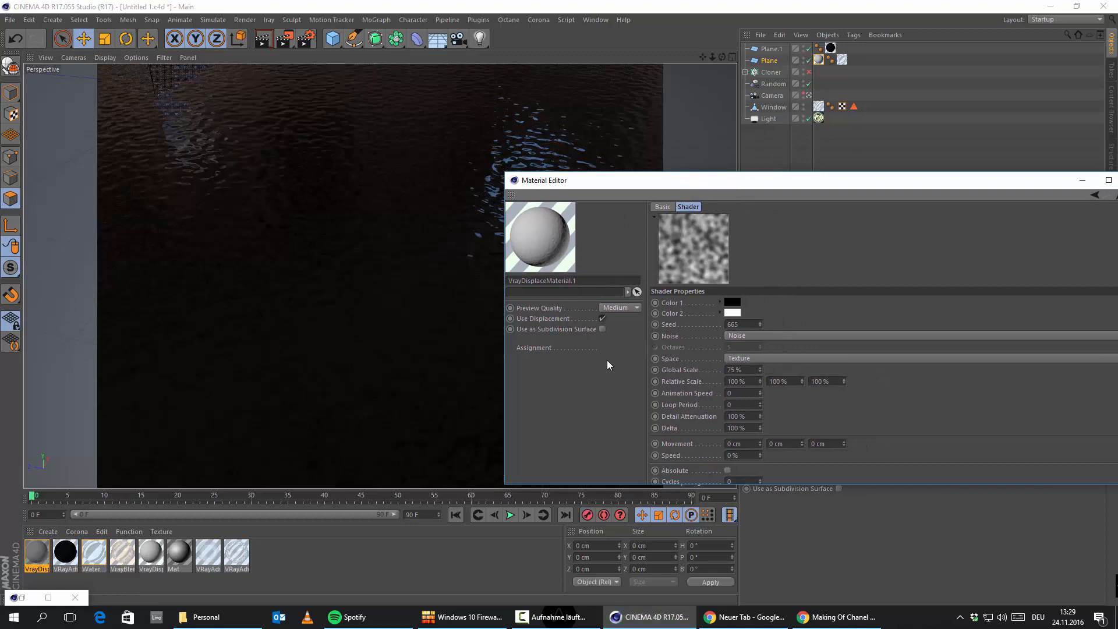
pyautogui.click(844, 335)
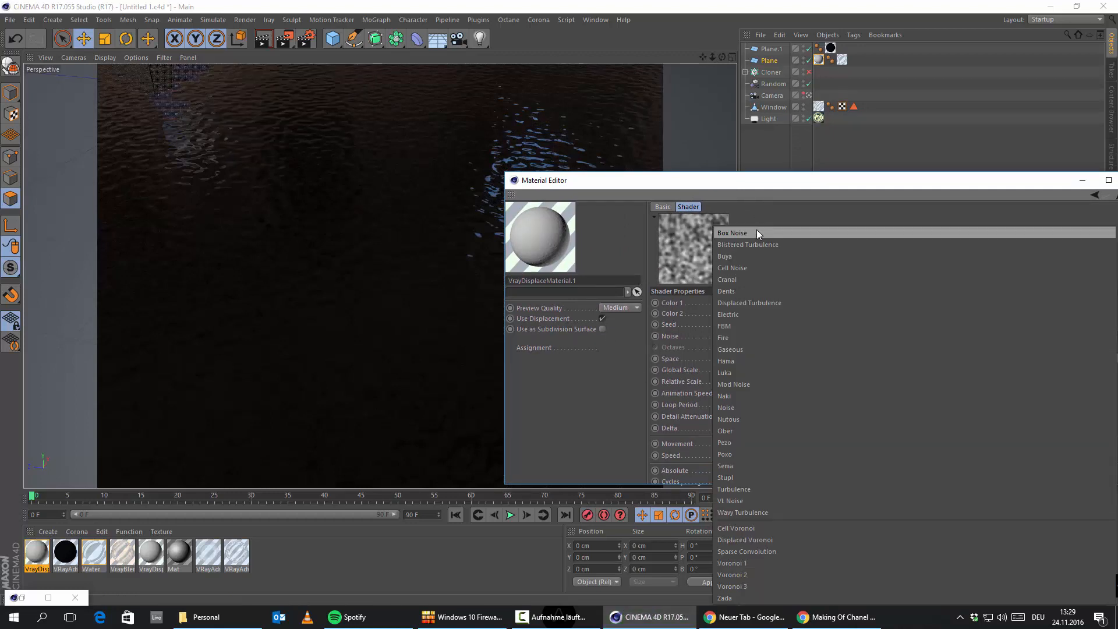
pyautogui.click(766, 244)
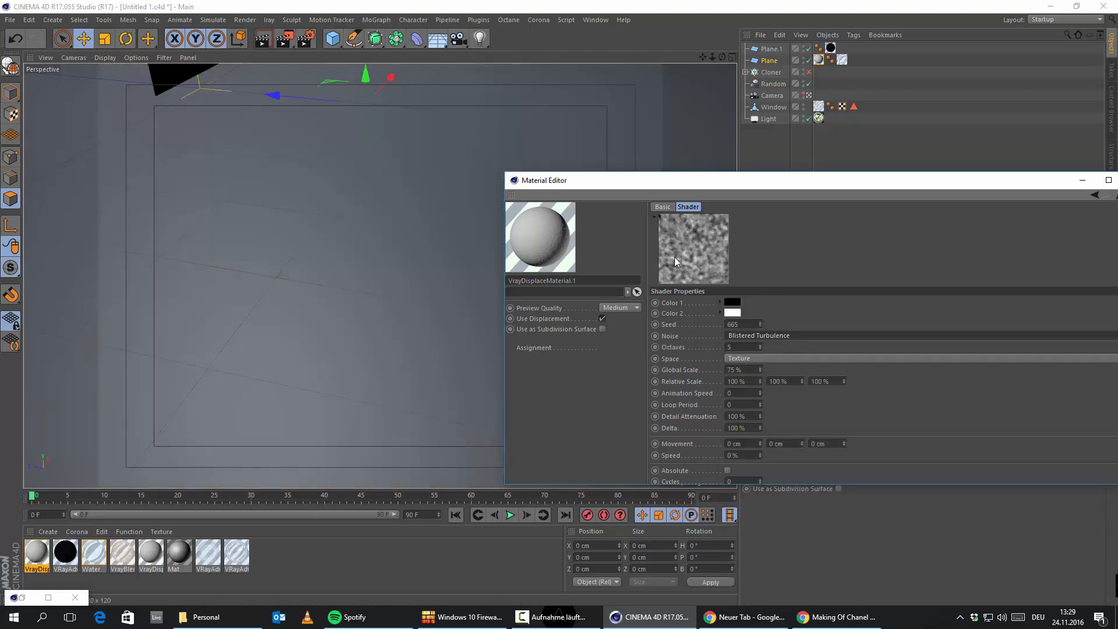
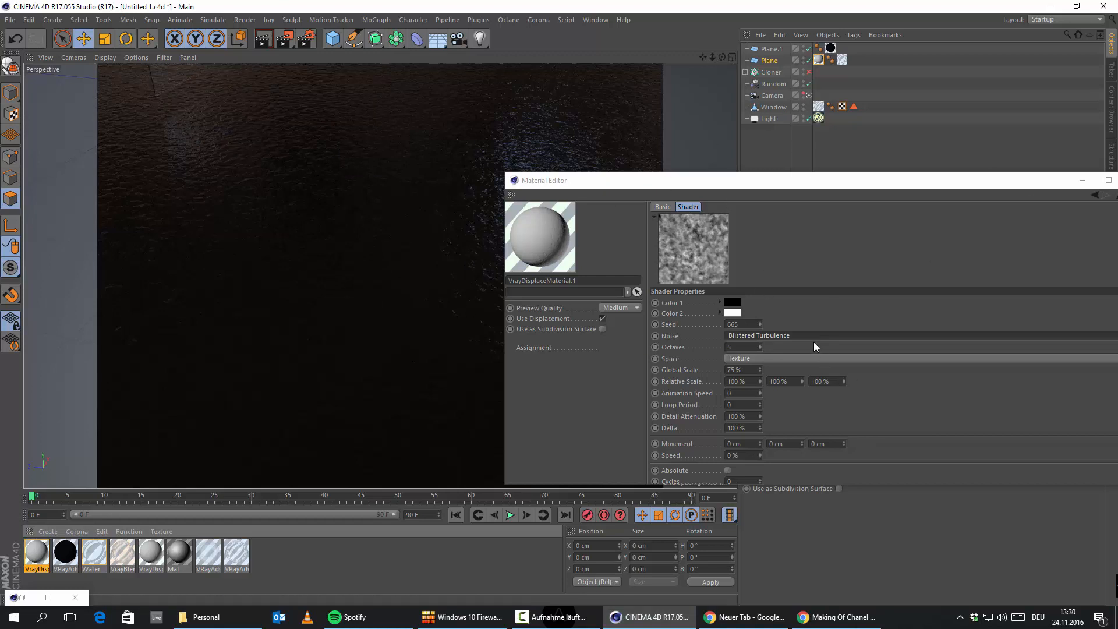
# Set the displacement shader's Global Scale to 120 % and render the view
pyautogui.click(745, 370)
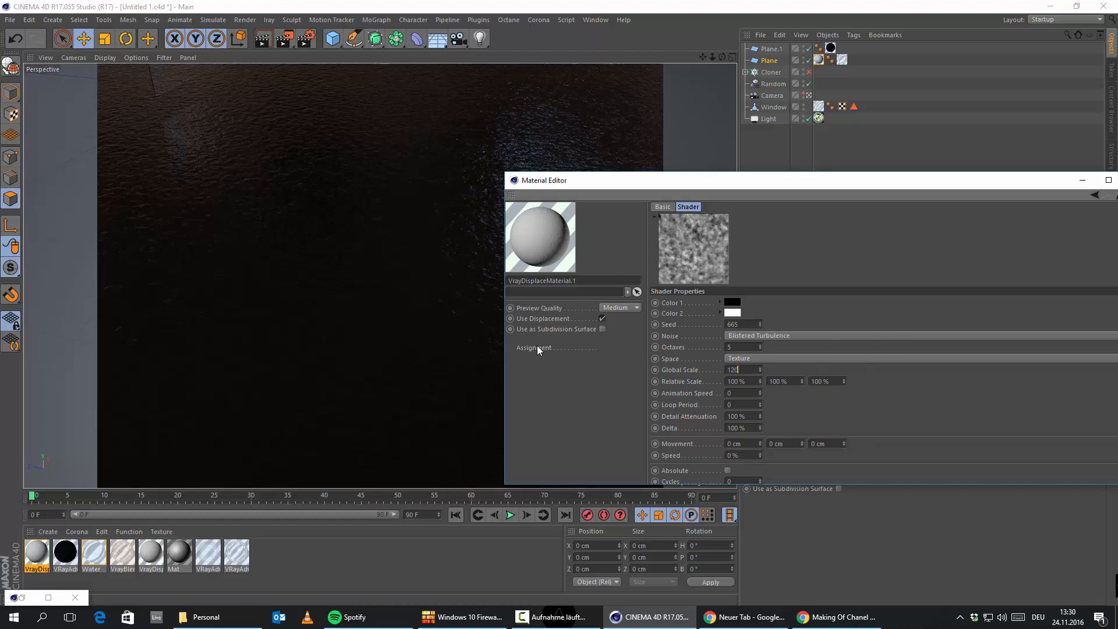
pyautogui.press('Return')
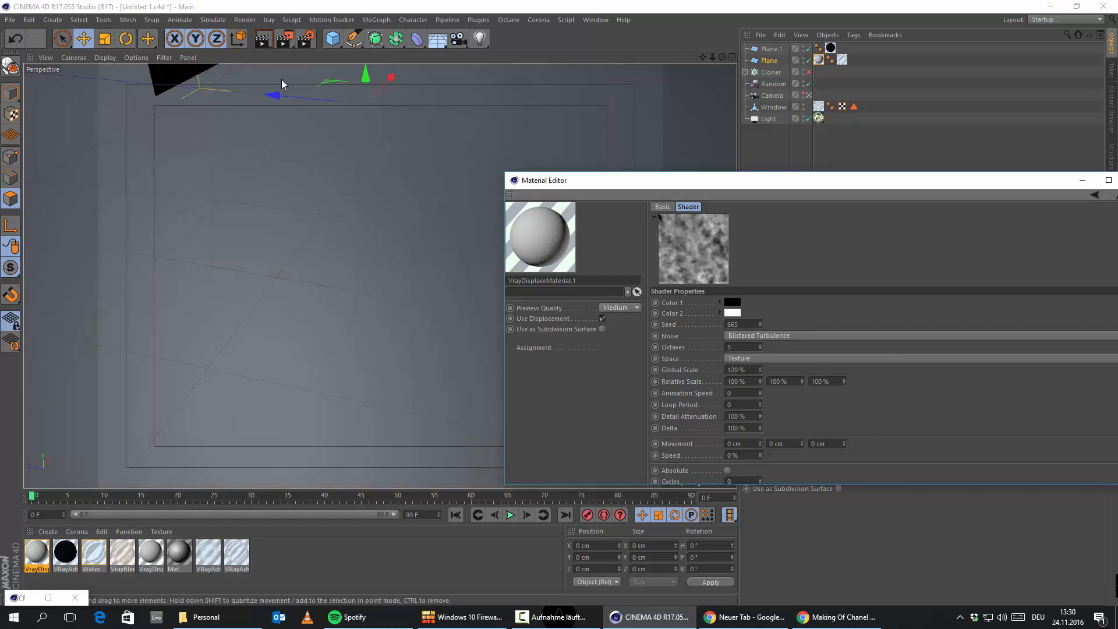
pyautogui.click(263, 38)
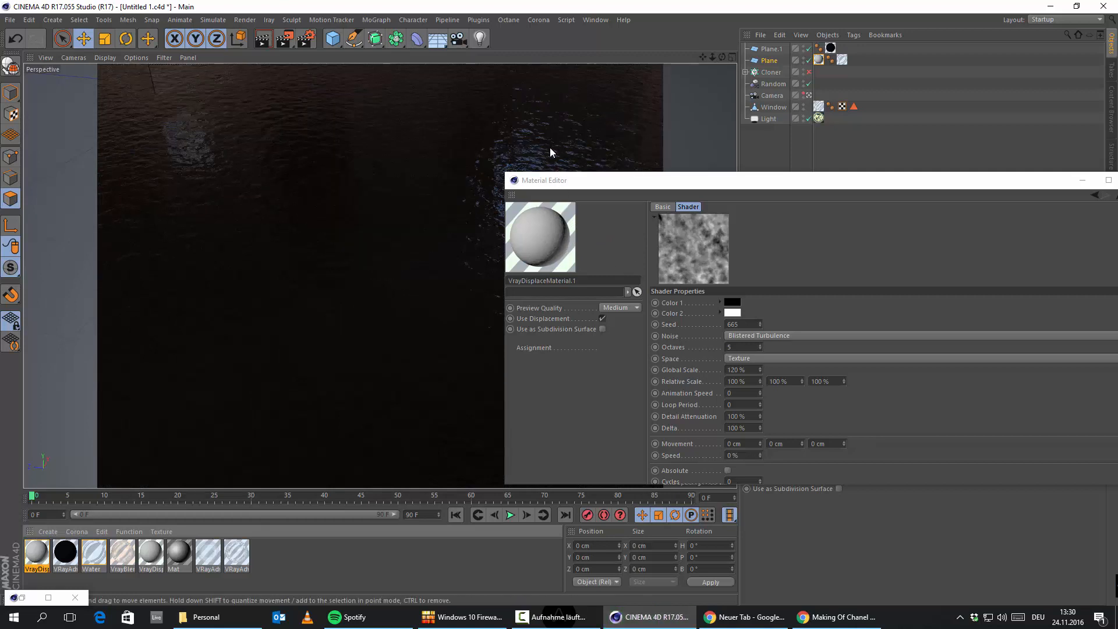
# Set the displacement shader's Octaves to 2 and render the view again
pyautogui.moveTo(624, 184); pyautogui.dragTo(491, 113)
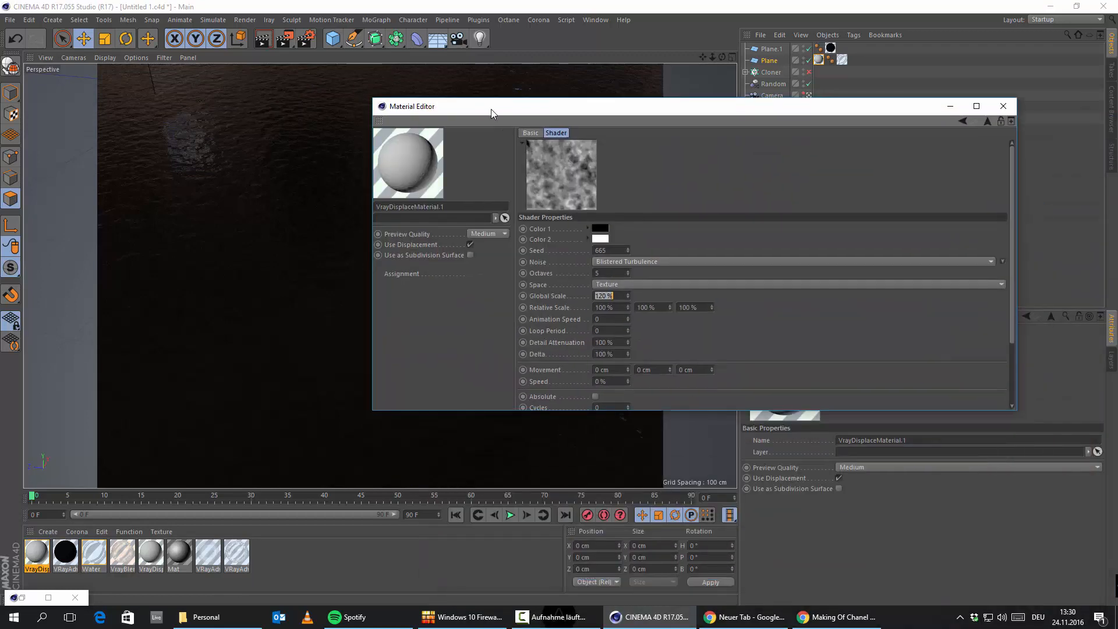
pyautogui.click(538, 274)
pyautogui.press('Return')
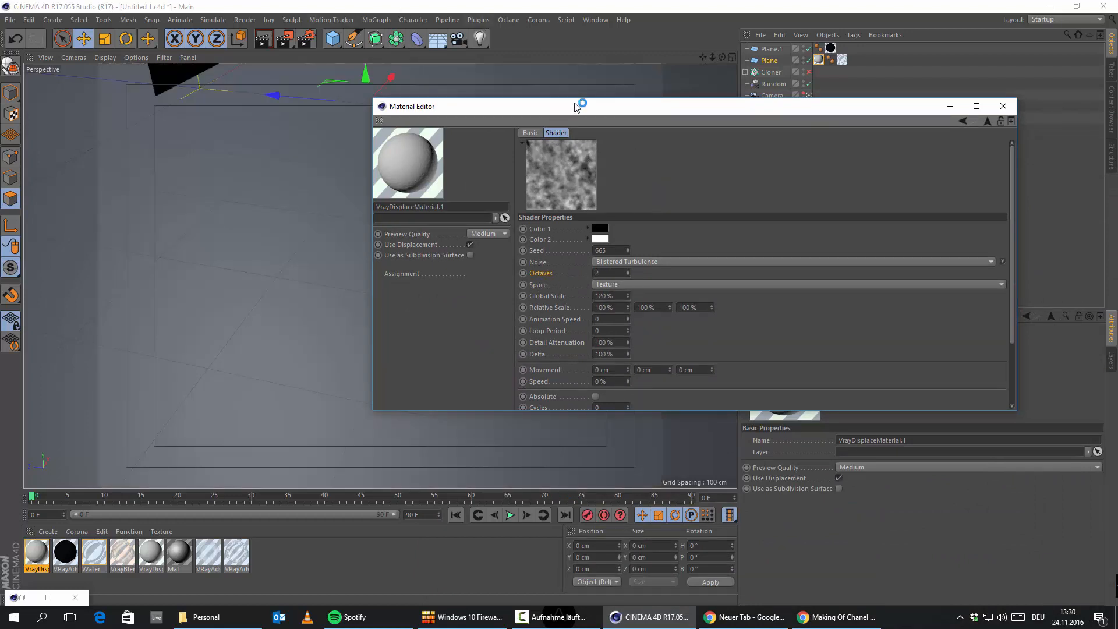
pyautogui.moveTo(575, 107); pyautogui.dragTo(683, 121)
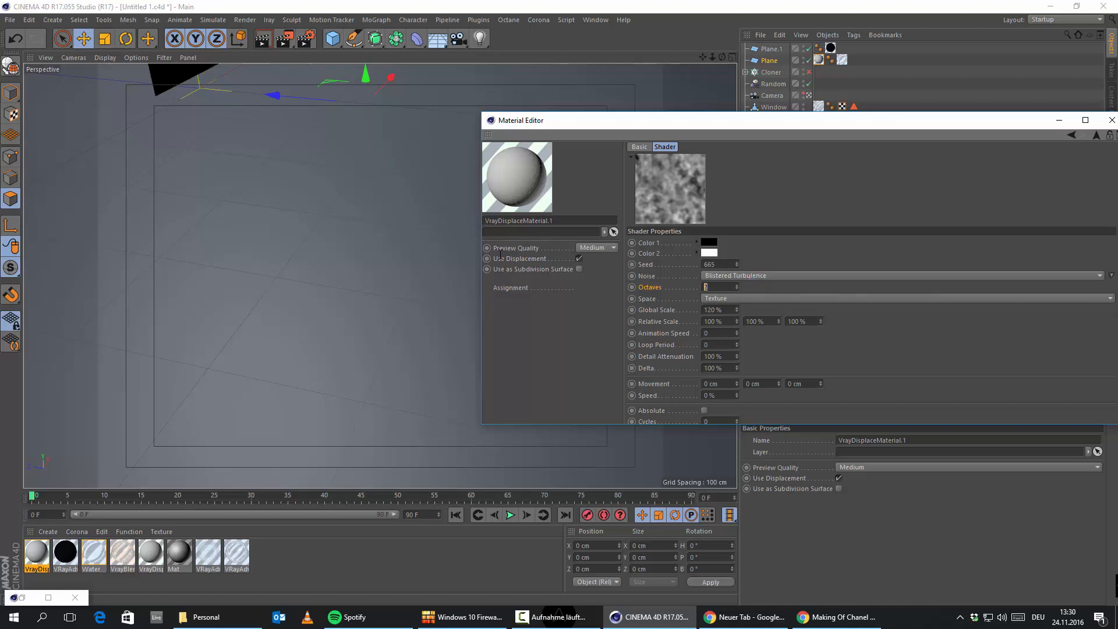
pyautogui.press('Return')
pyautogui.write('2')
pyautogui.press('Return')
pyautogui.click(263, 38)
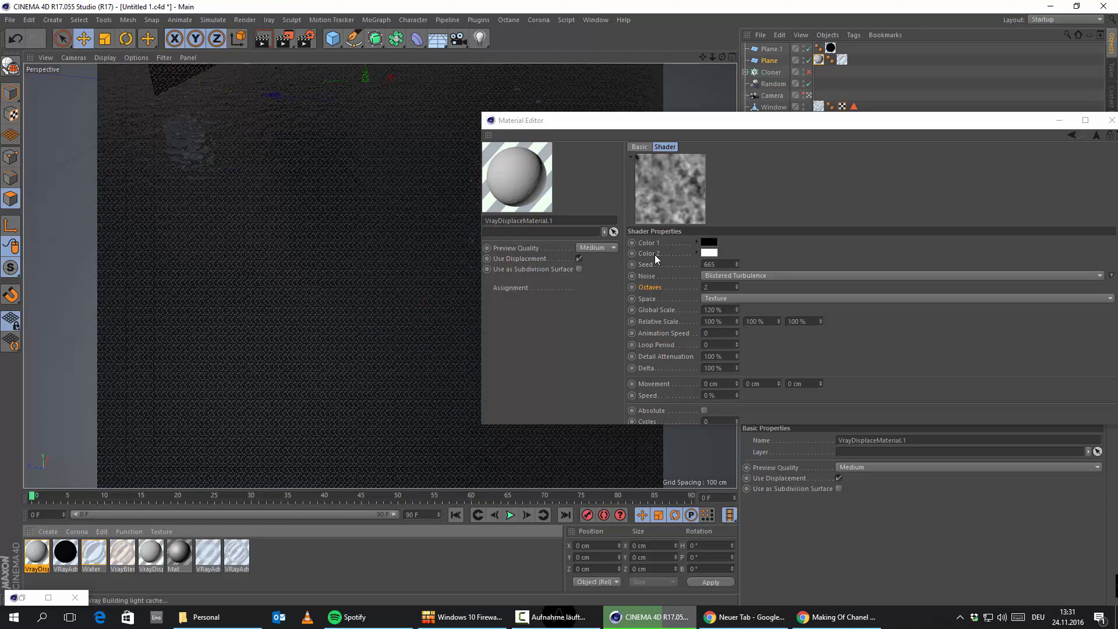
# Switch the displacement noise type to Displaced Turbulence and render the view, keeping the Material Editor clear of the reflections
pyautogui.moveTo(576, 121); pyautogui.dragTo(602, 145)
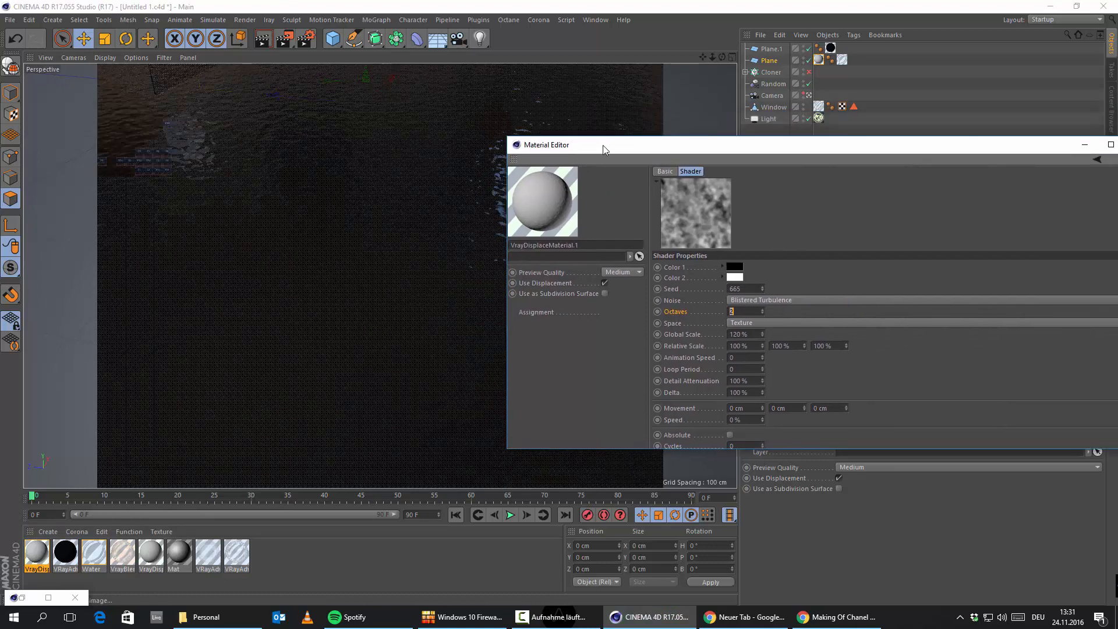
pyautogui.click(795, 298)
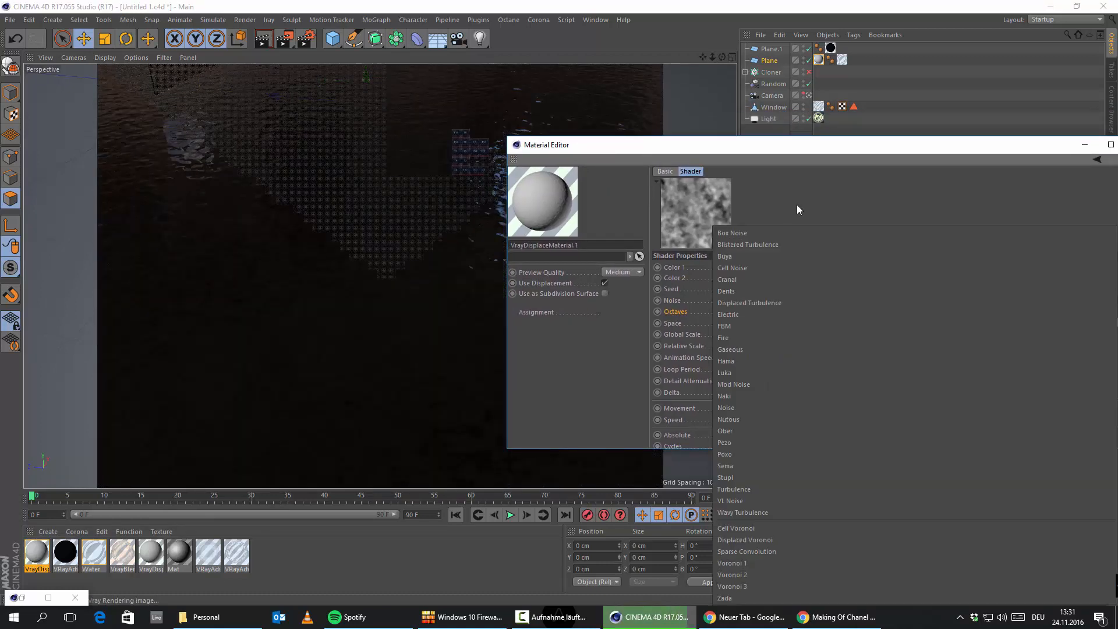
pyautogui.click(760, 303)
pyautogui.click(270, 46)
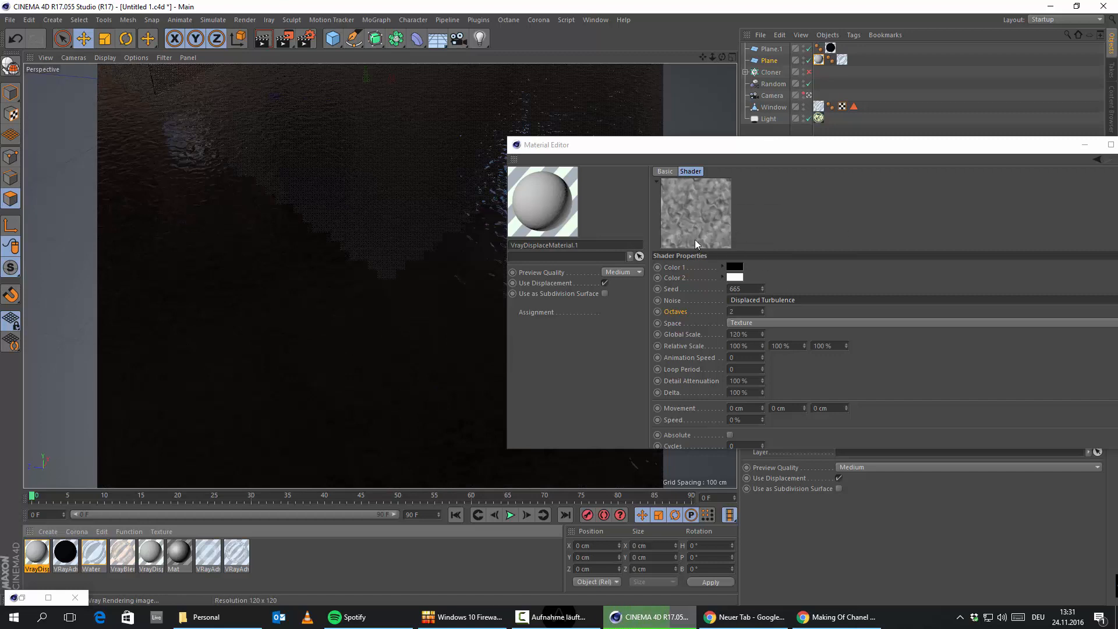
pyautogui.moveTo(617, 153); pyautogui.dragTo(767, 215)
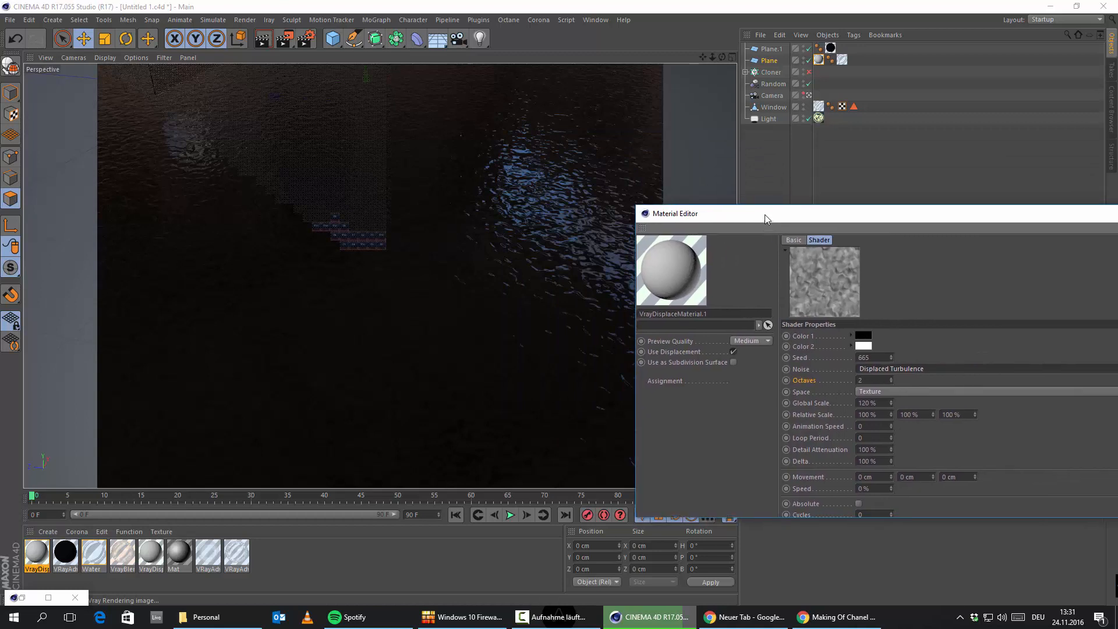
# Change the displacement noise type to Electric and render the view to check the ripples
pyautogui.click(913, 368)
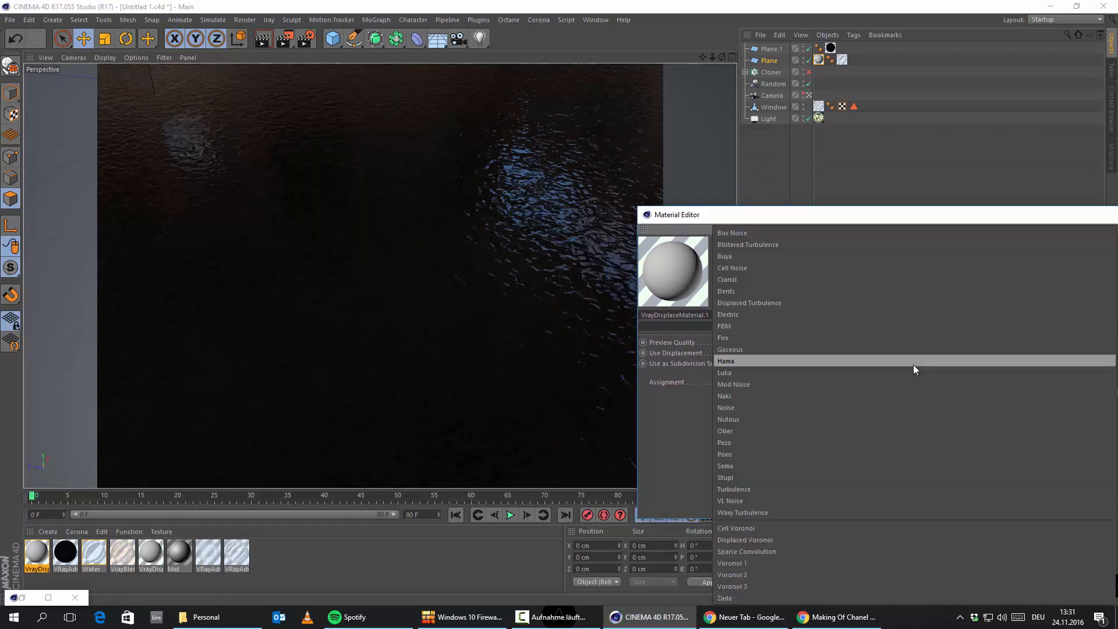
pyautogui.click(807, 320)
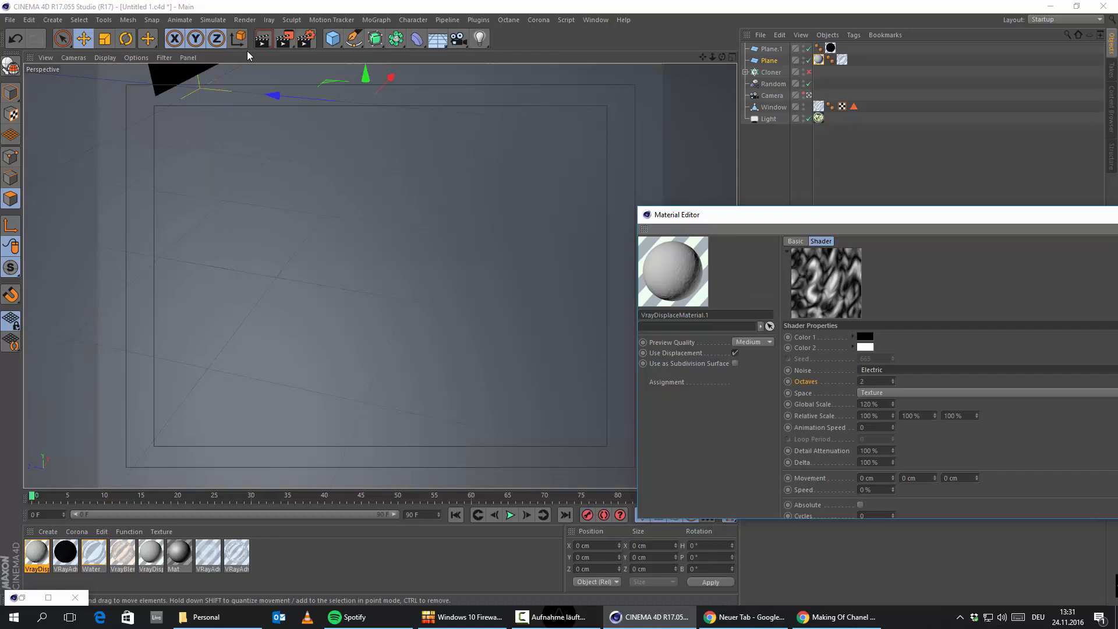
pyautogui.click(269, 42)
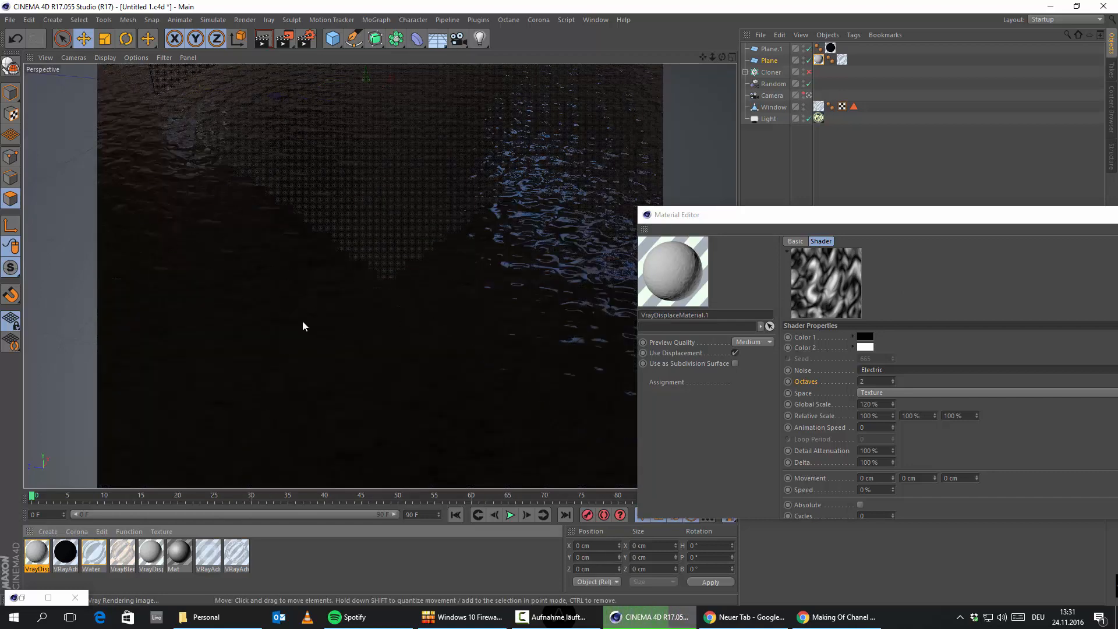
# Change the displacement shader's noise type to FBM
pyautogui.click(908, 372)
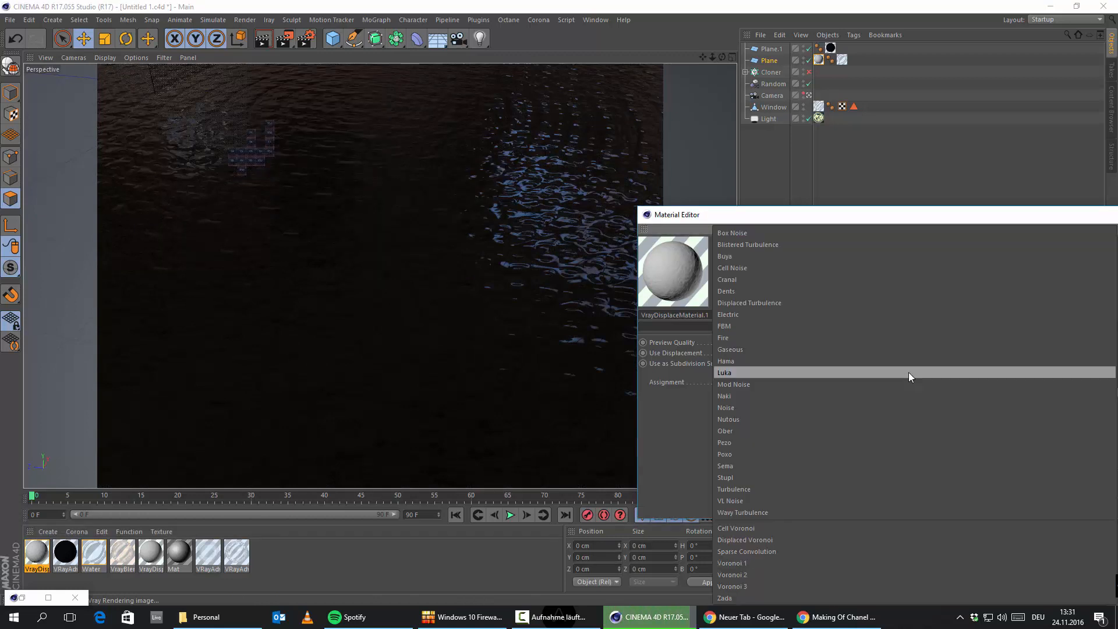
pyautogui.click(771, 326)
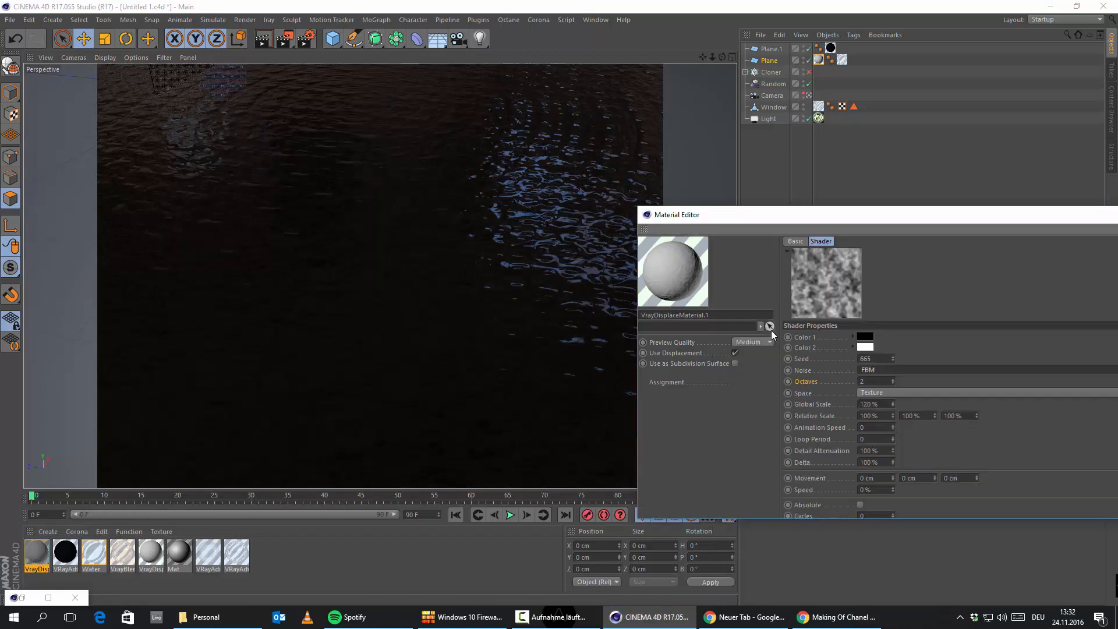
# Render the view to check the ripples with the FBM displacement noise
pyautogui.click(261, 40)
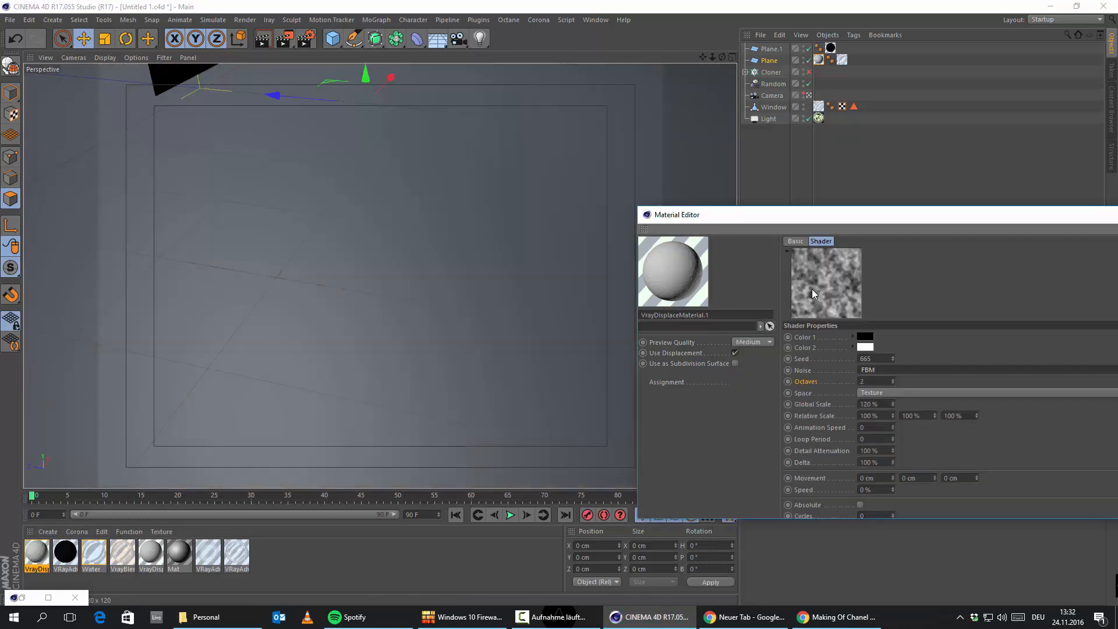
pyautogui.click(261, 41)
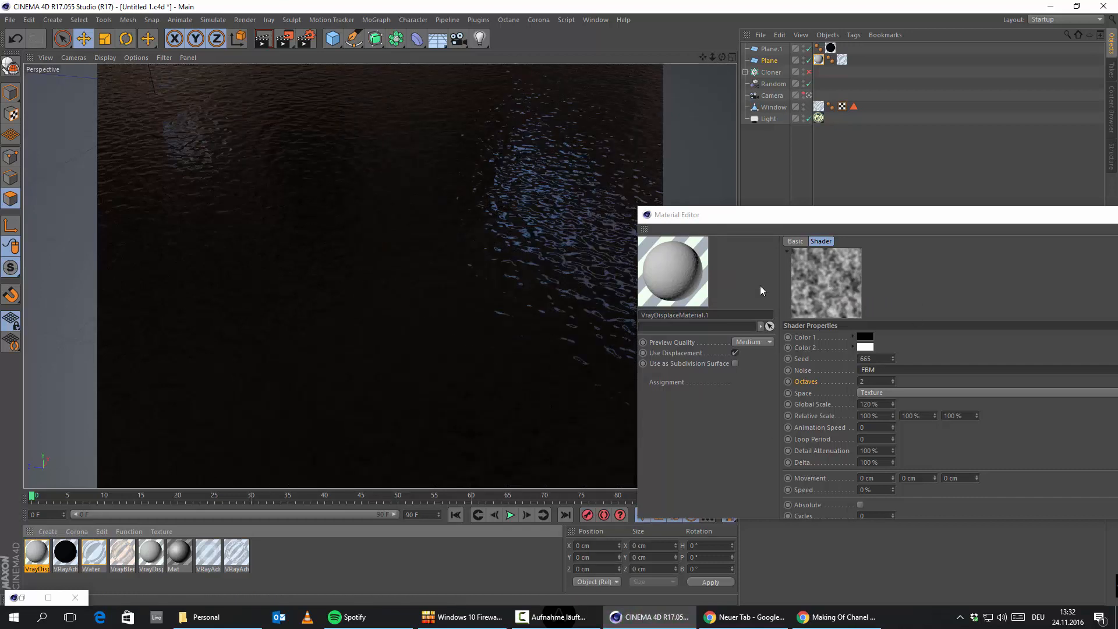
# Set the displacement Amount to 10 cm and render the view, keeping the Material Editor clear of the surface
pyautogui.click(691, 352)
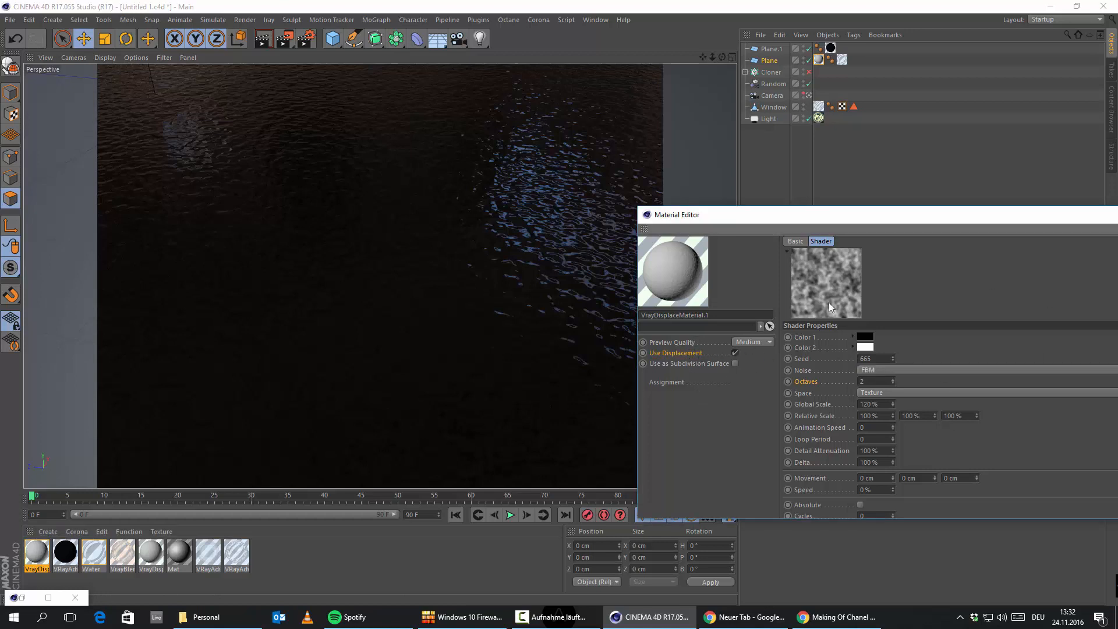
pyautogui.moveTo(881, 221); pyautogui.dragTo(648, 202)
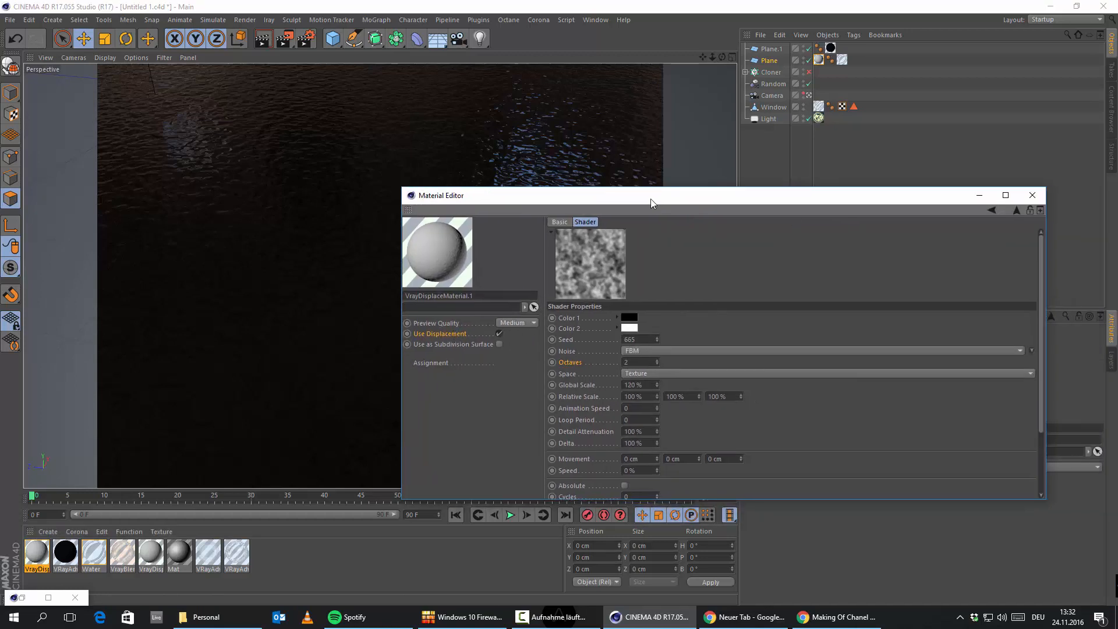
pyautogui.click(993, 212)
pyautogui.doubleClick(640, 257)
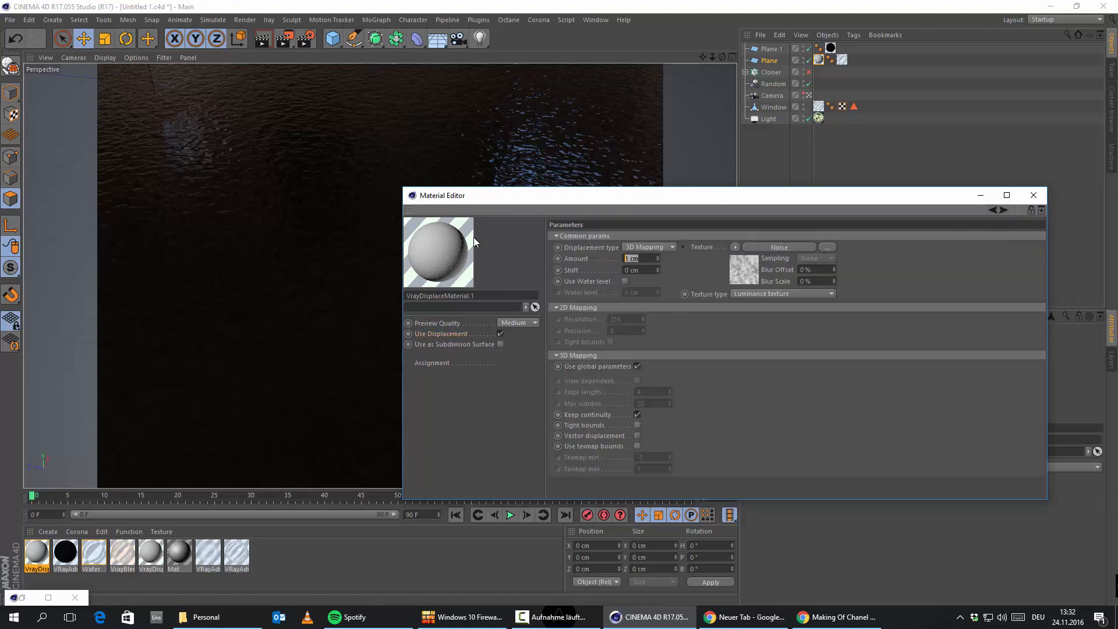
pyautogui.write('10')
pyautogui.press('Return')
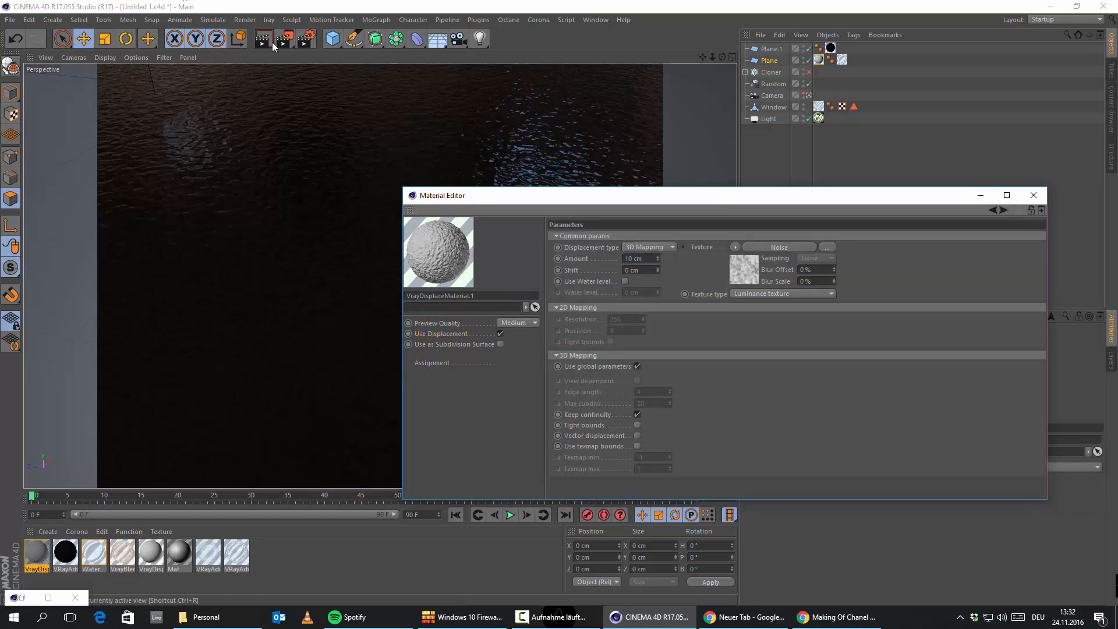
pyautogui.click(269, 39)
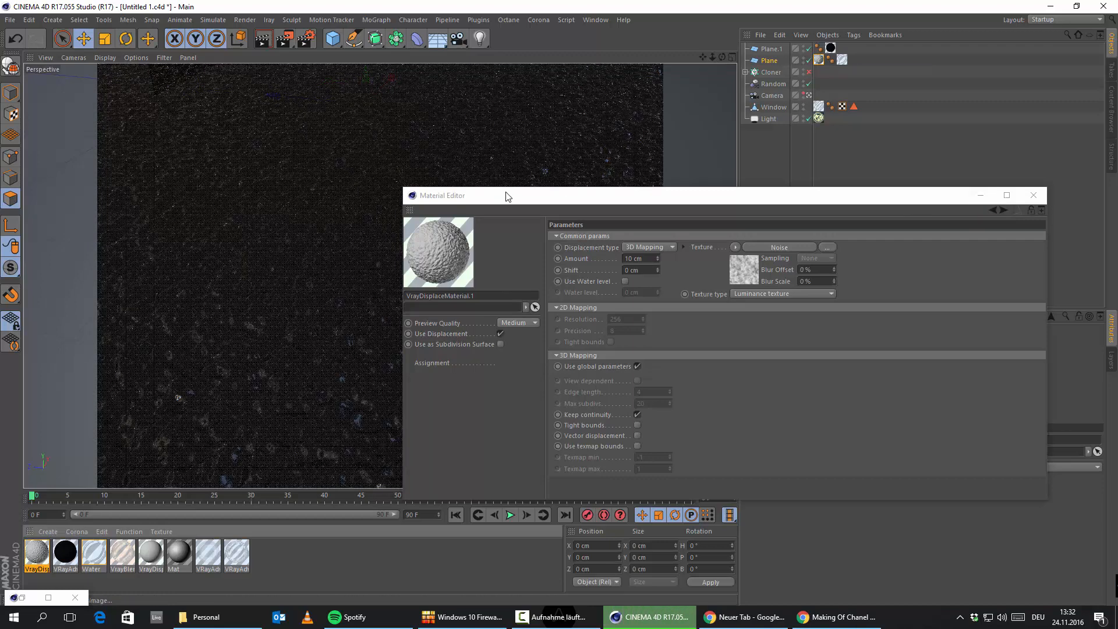
pyautogui.moveTo(531, 195); pyautogui.dragTo(726, 216)
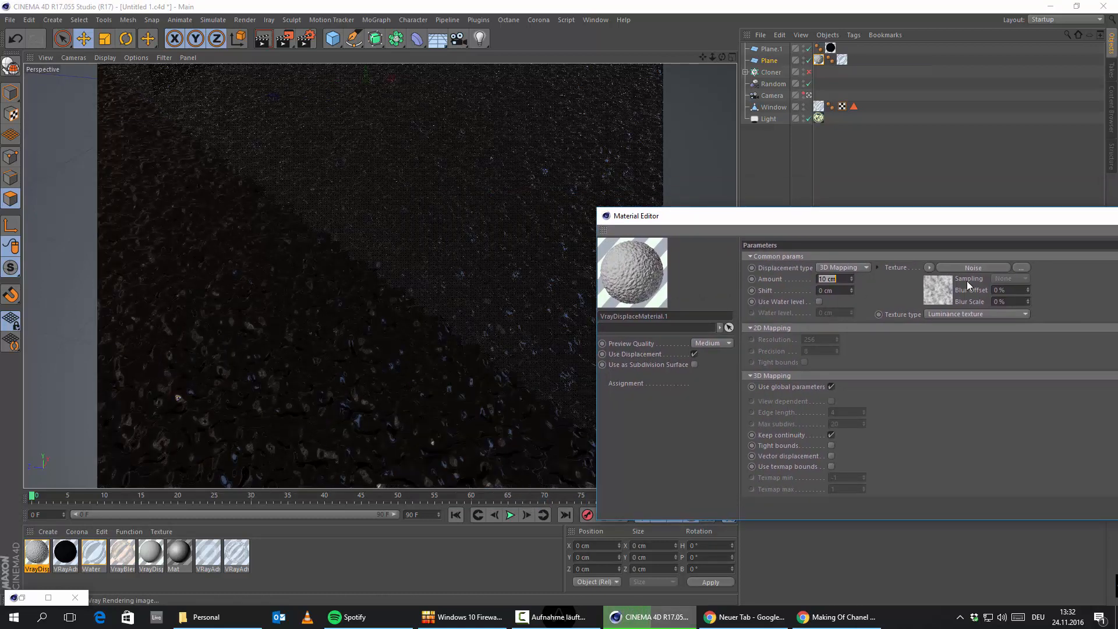
# Change the displacement shader's noise type to Blistered Turbulence and stop the running render
pyautogui.click(994, 268)
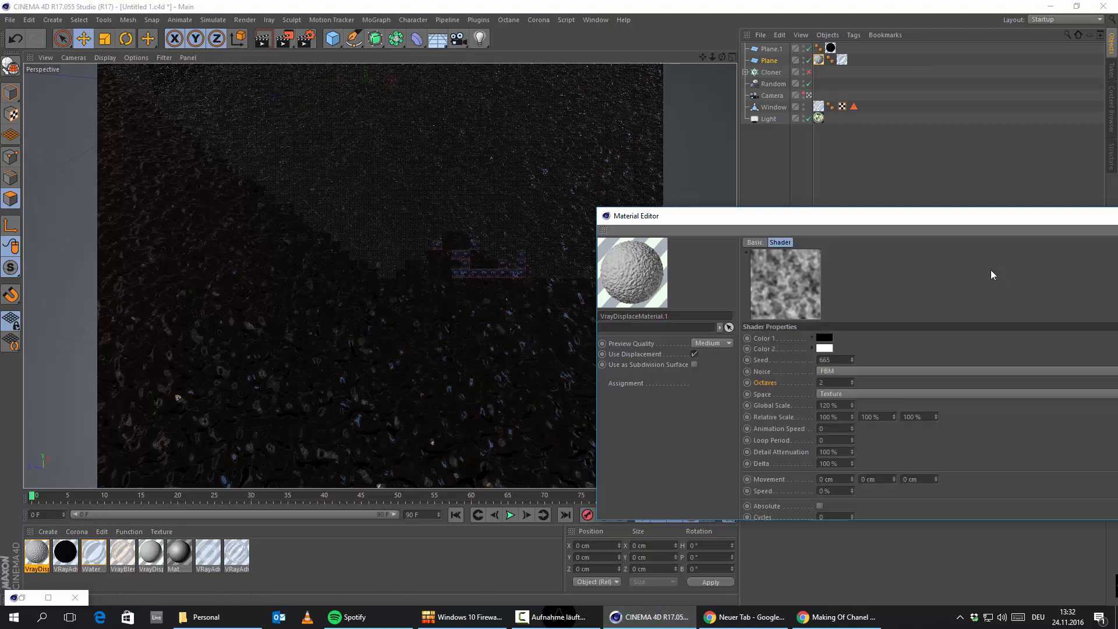
pyautogui.click(866, 372)
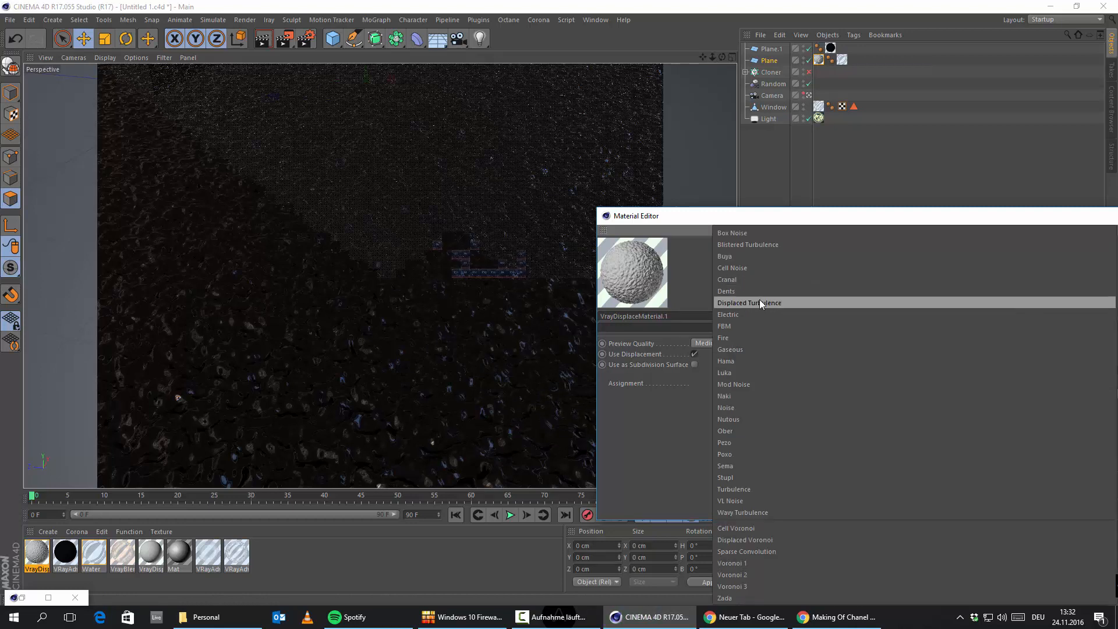
pyautogui.click(776, 245)
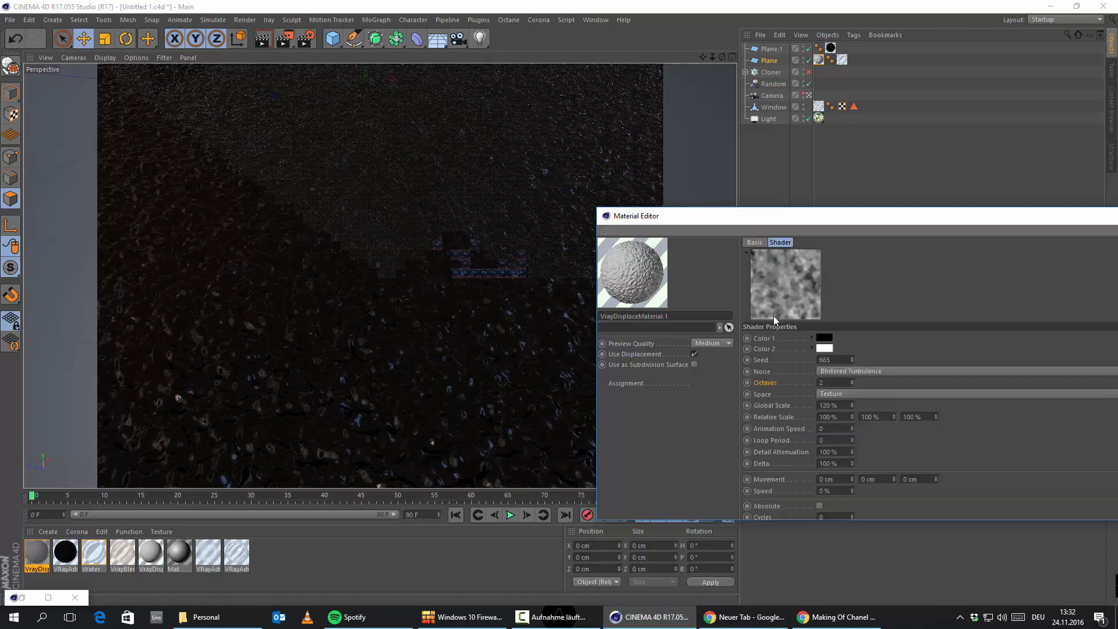
pyautogui.click(215, 71)
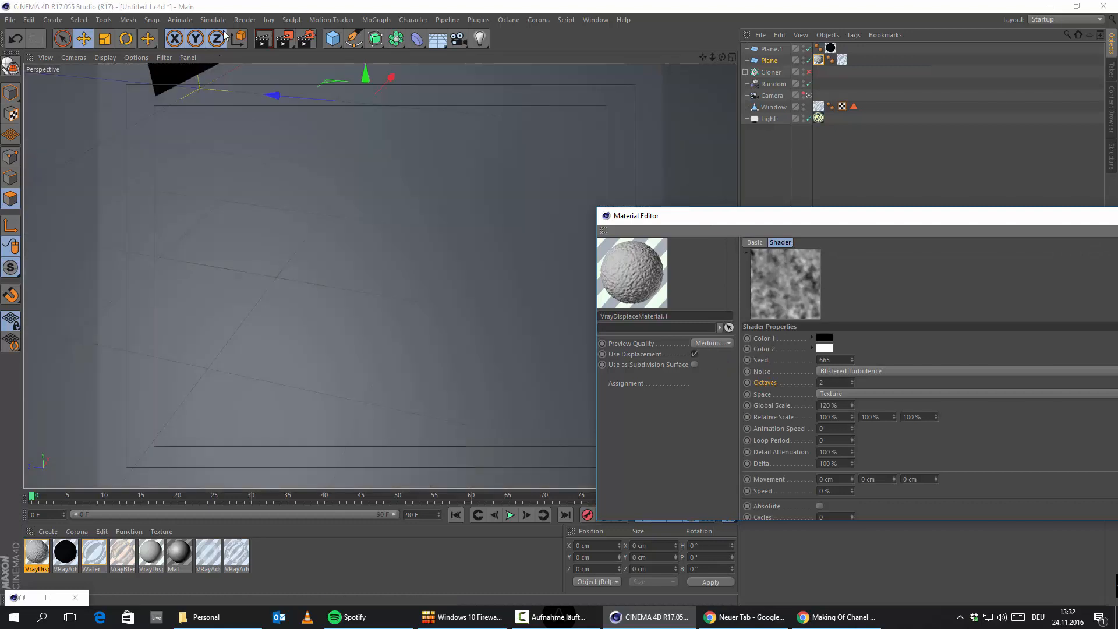
# Set the displacement Amount to 2 cm and render the view with the Material Editor minimized
pyautogui.click(648, 356)
pyautogui.moveTo(851, 220); pyautogui.dragTo(599, 214)
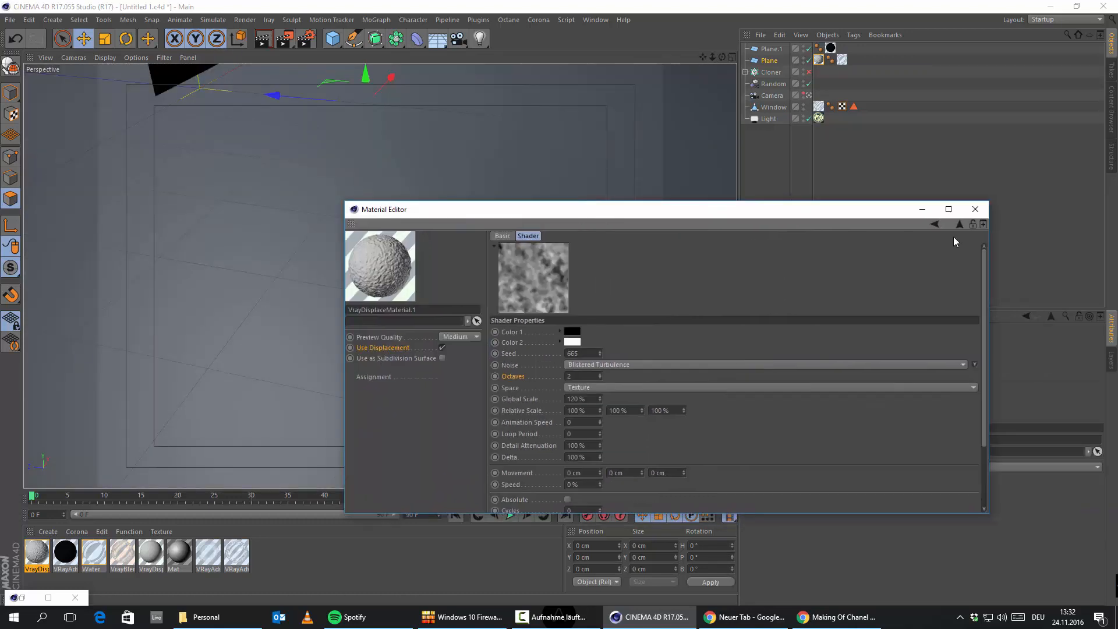
pyautogui.click(934, 224)
pyautogui.click(592, 274)
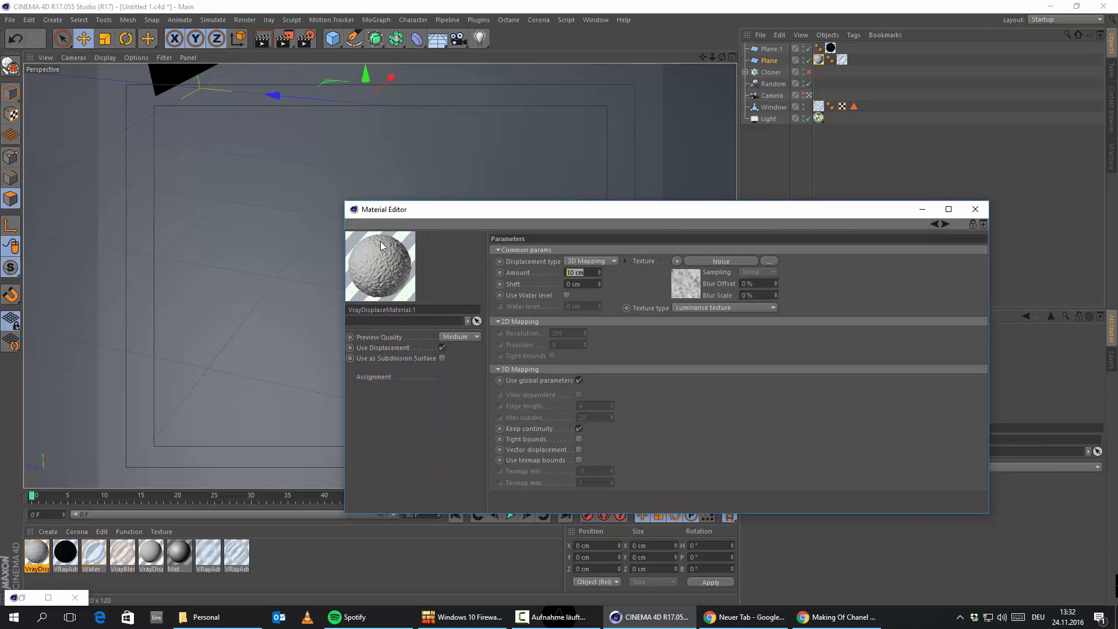
pyautogui.write('2')
pyautogui.press('Return')
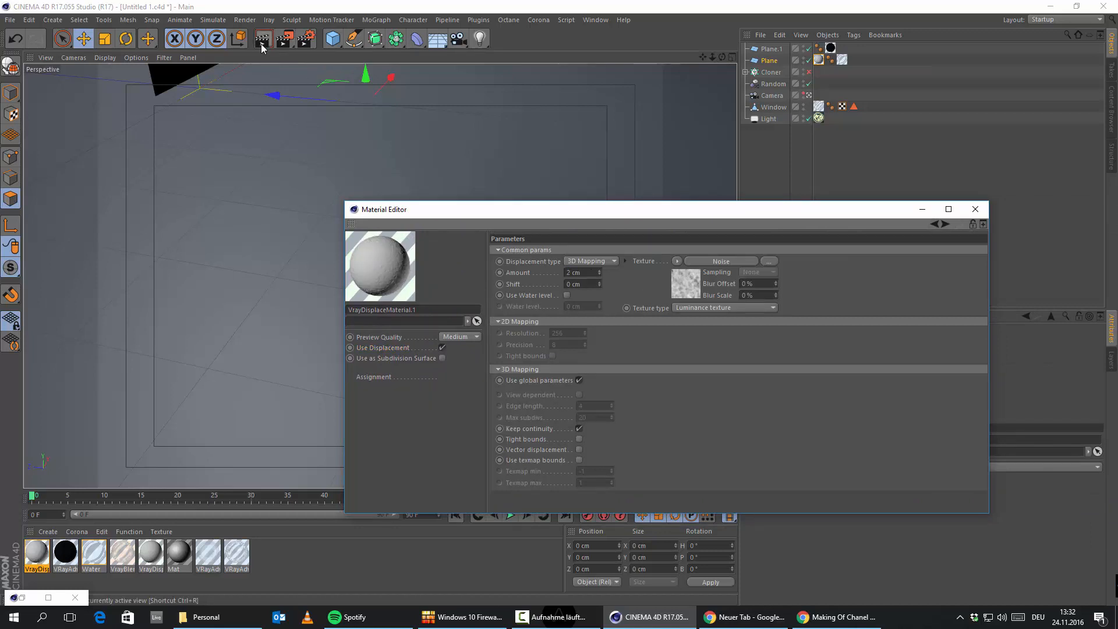
pyautogui.click(261, 41)
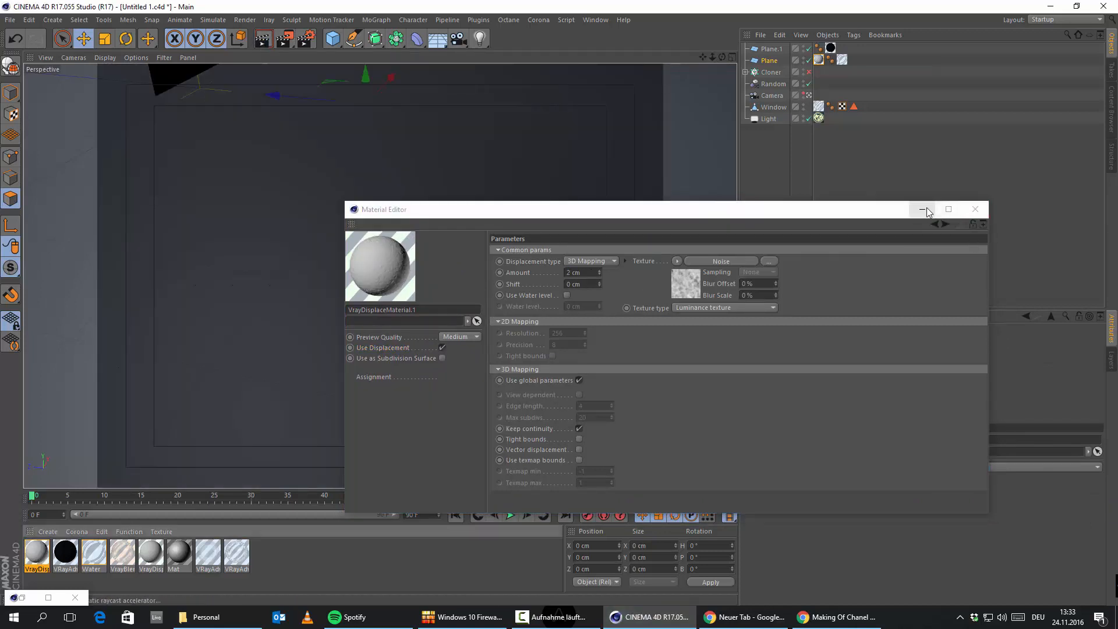
pyautogui.click(923, 209)
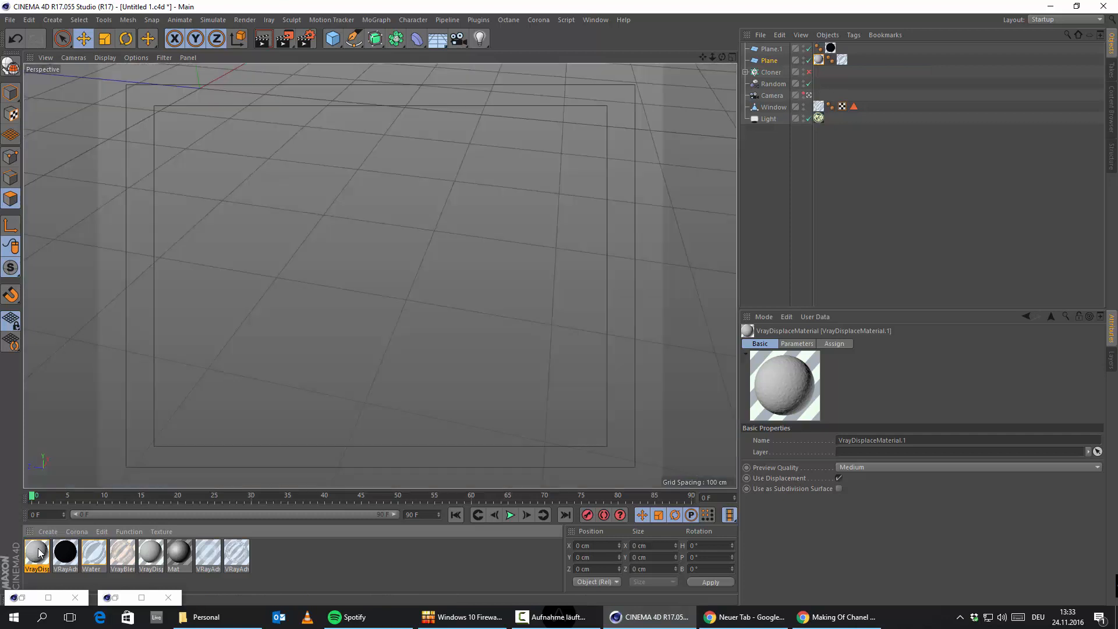
# Reopen the displacement material's noise shader and keyframe its Movement at 0 cm on frame 0
pyautogui.doubleClick(37, 553)
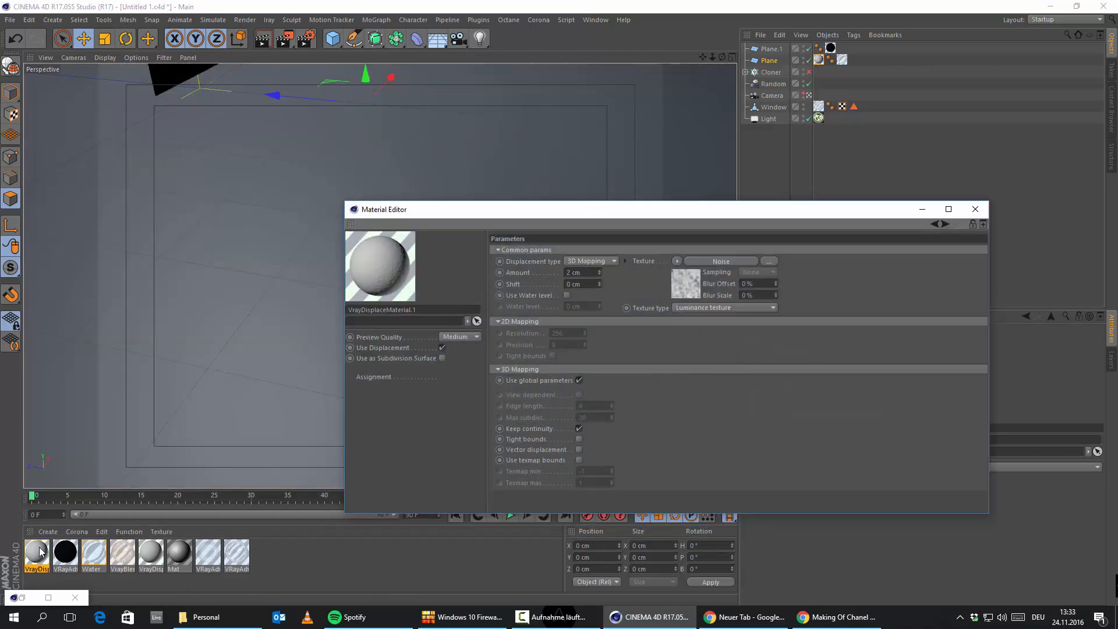
pyautogui.click(714, 260)
pyautogui.moveTo(699, 210); pyautogui.dragTo(798, 149)
pyautogui.moveTo(741, 373); pyautogui.dragTo(771, 381)
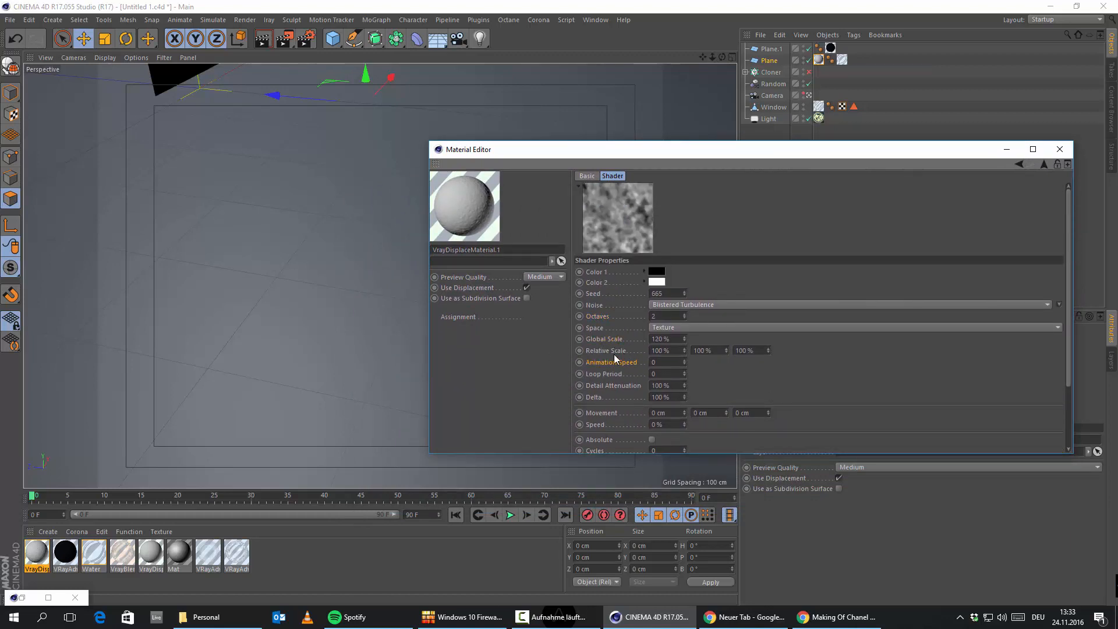
pyautogui.scroll(-2, 609, 356)
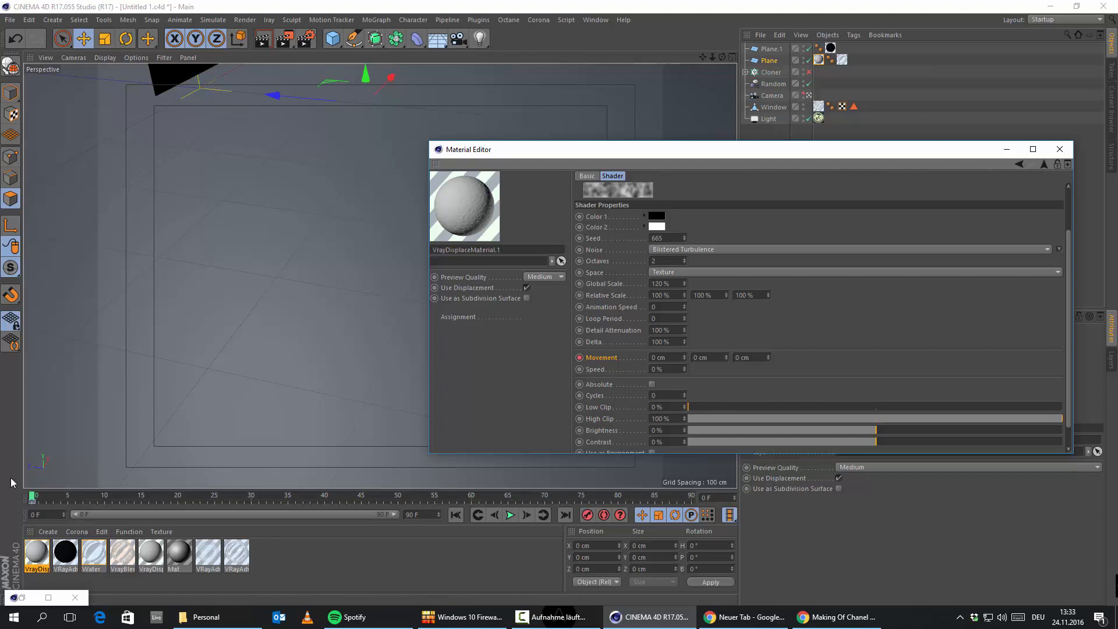
# Set the shader's first Movement value to 1000 cm at frame 90 and keyframe it
pyautogui.moveTo(32, 496); pyautogui.dragTo(743, 518)
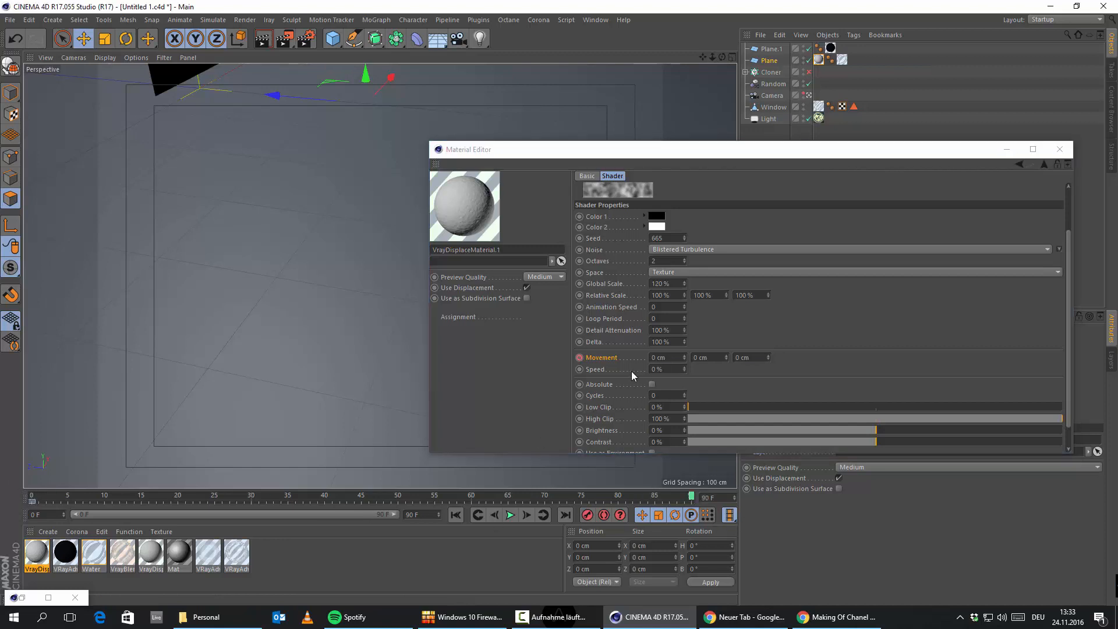
pyautogui.click(677, 357)
pyautogui.write('10')
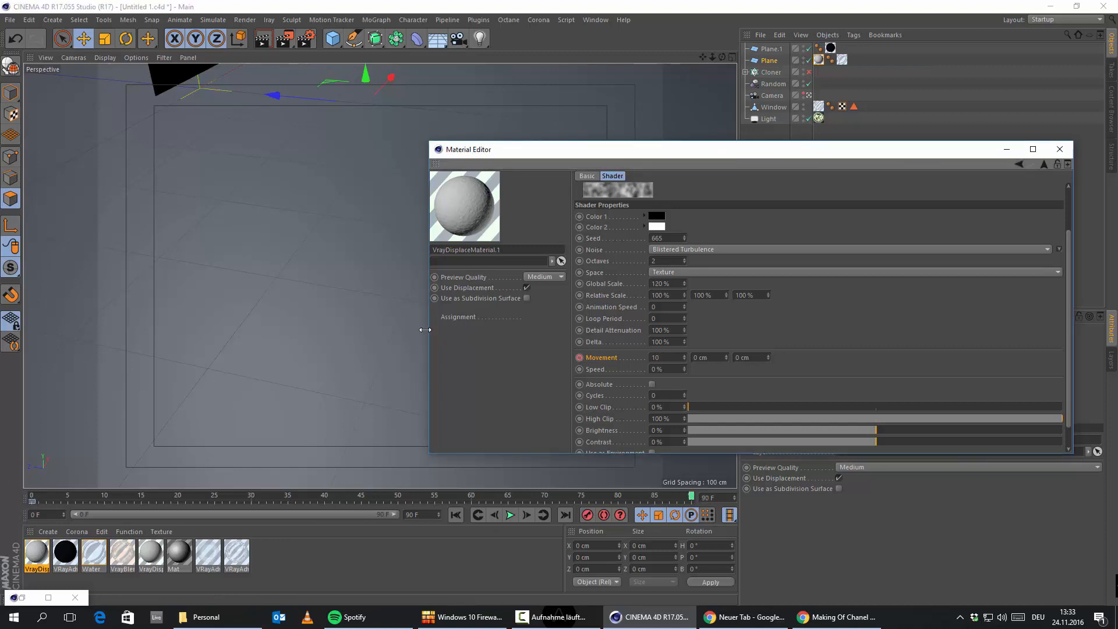
pyautogui.write('0')
pyautogui.press('Return')
pyautogui.doubleClick(675, 356)
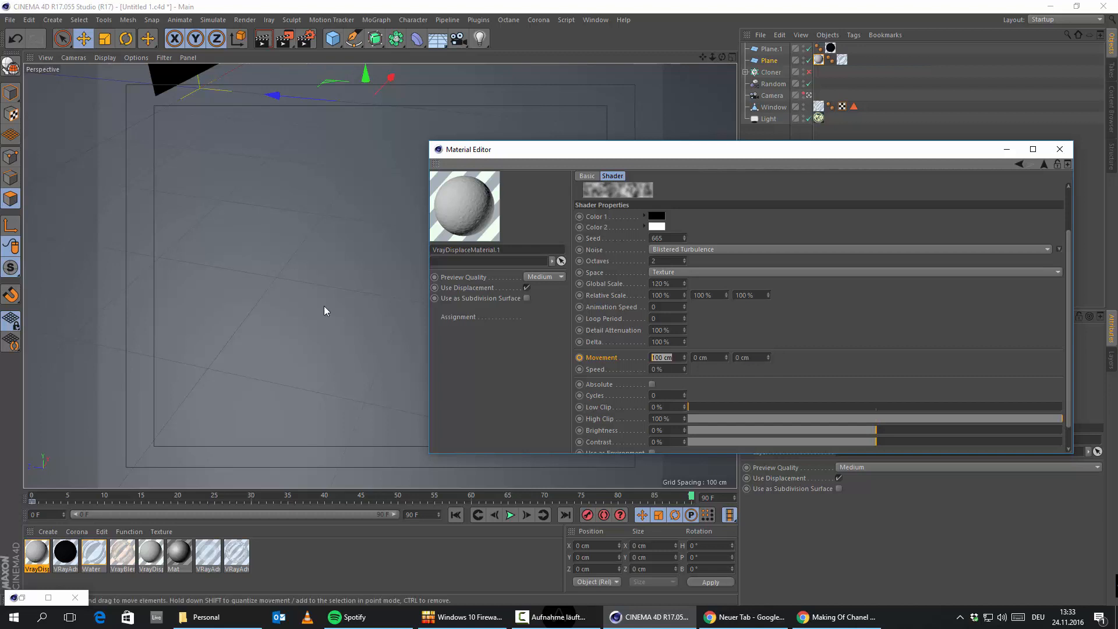
pyautogui.write('1')
pyautogui.press('Return')
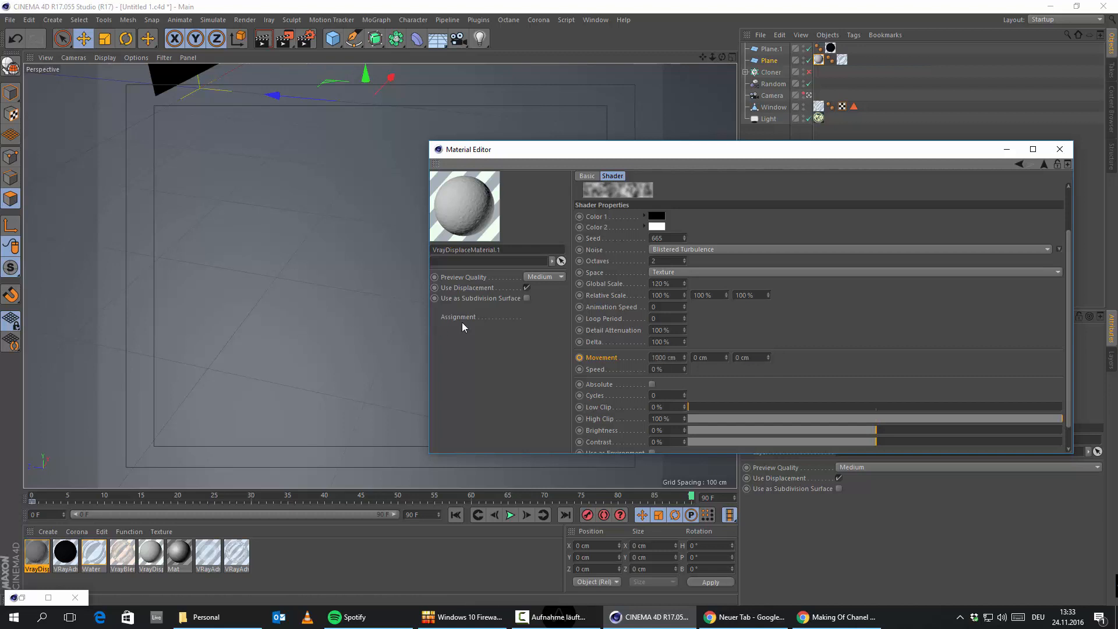
pyautogui.keyDown('ctrl'); pyautogui.click(579, 358); pyautogui.keyUp('ctrl')
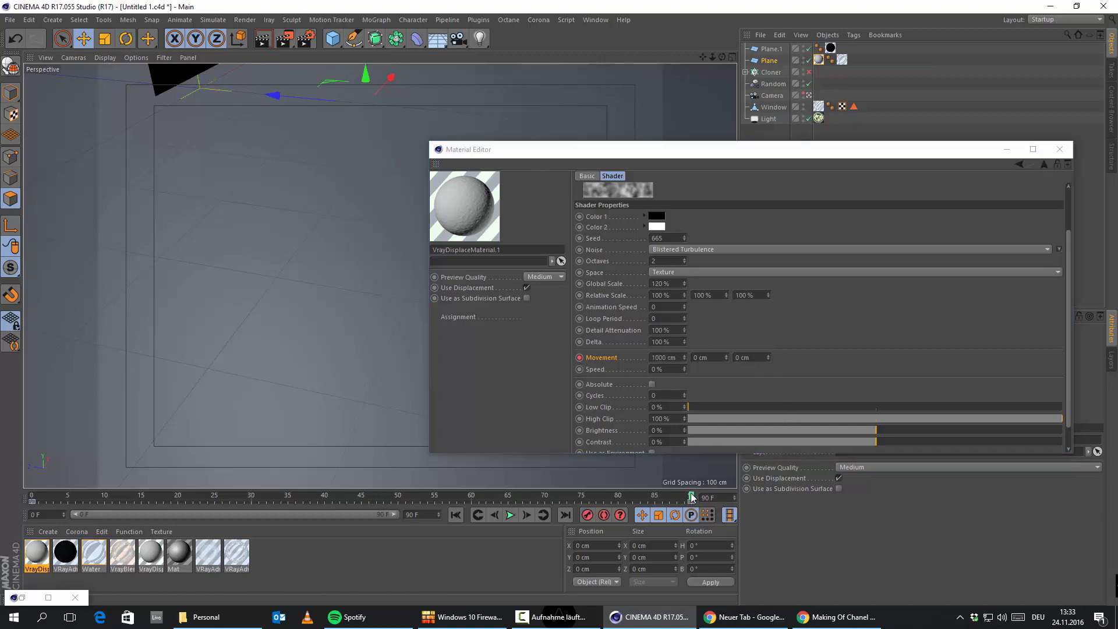
# Scrub the timeline to check the Movement animation, return to frame 0 and minimize the Material Editor
pyautogui.click(408, 498)
pyautogui.moveTo(447, 501); pyautogui.dragTo(842, 505)
pyautogui.hotkey('shift', 'f')
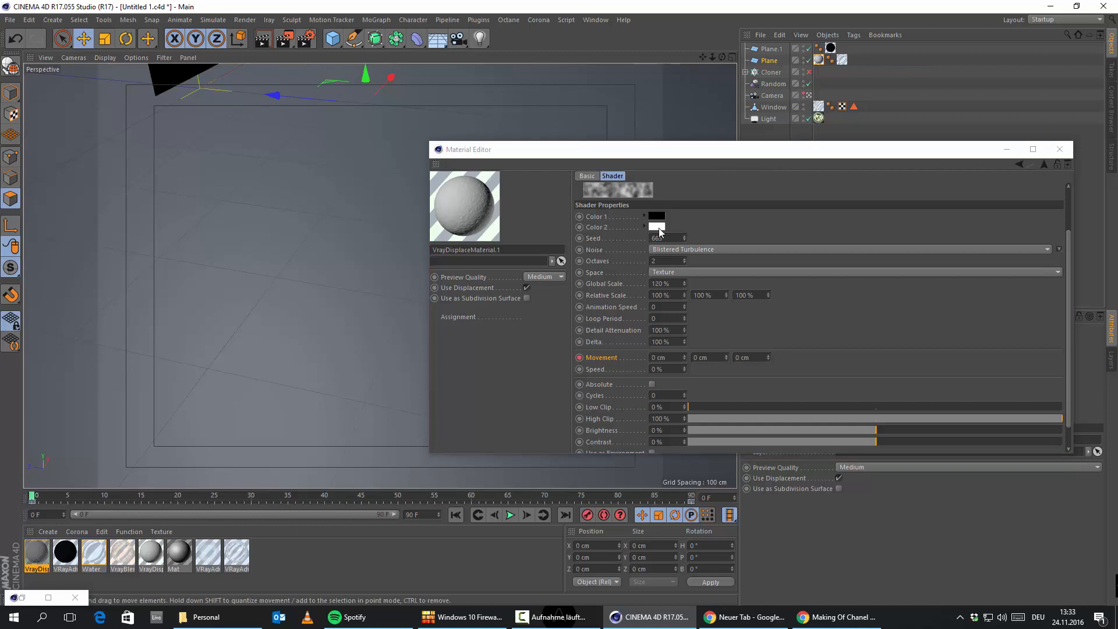
pyautogui.click(1006, 149)
# Change the render output's file format to JPEG and turn off saving in the render settings
pyautogui.click(307, 38)
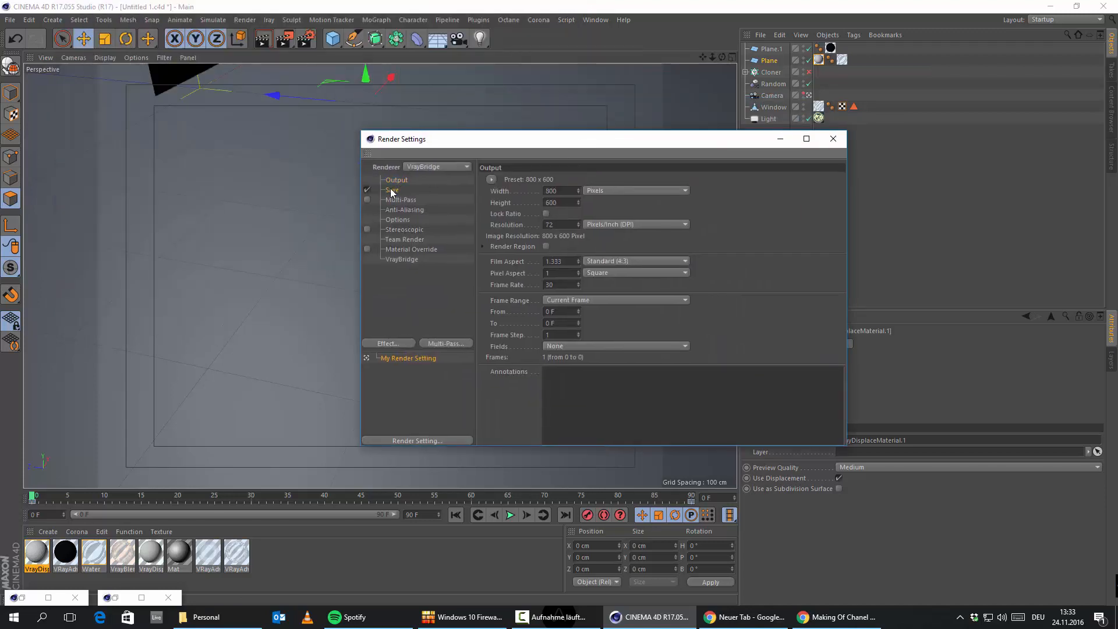
pyautogui.click(392, 190)
pyautogui.click(394, 181)
pyautogui.click(392, 190)
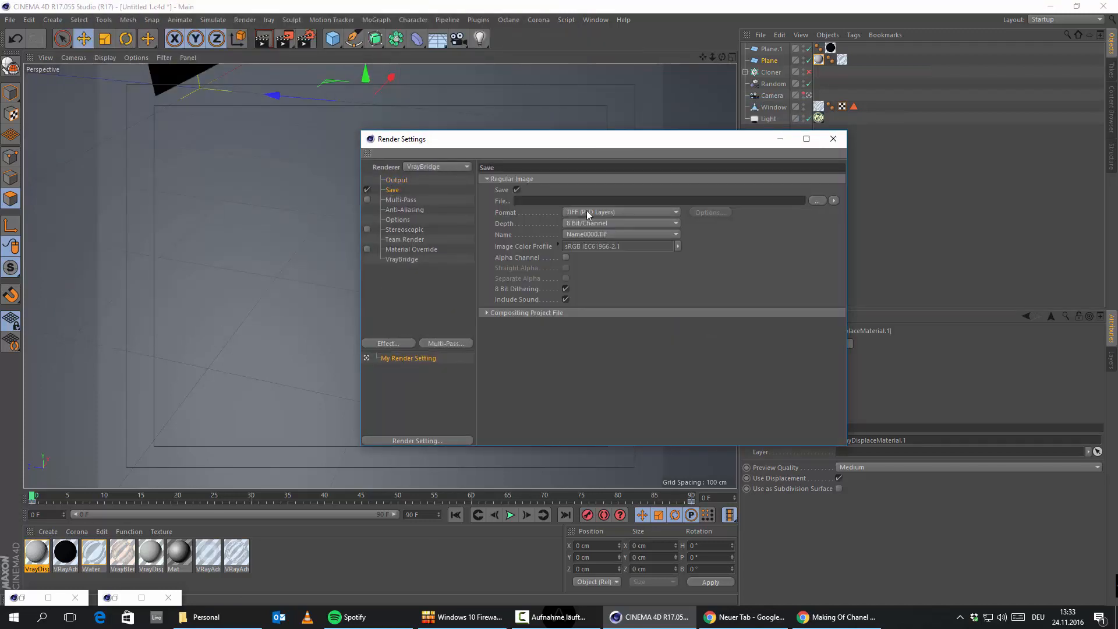
pyautogui.click(599, 213)
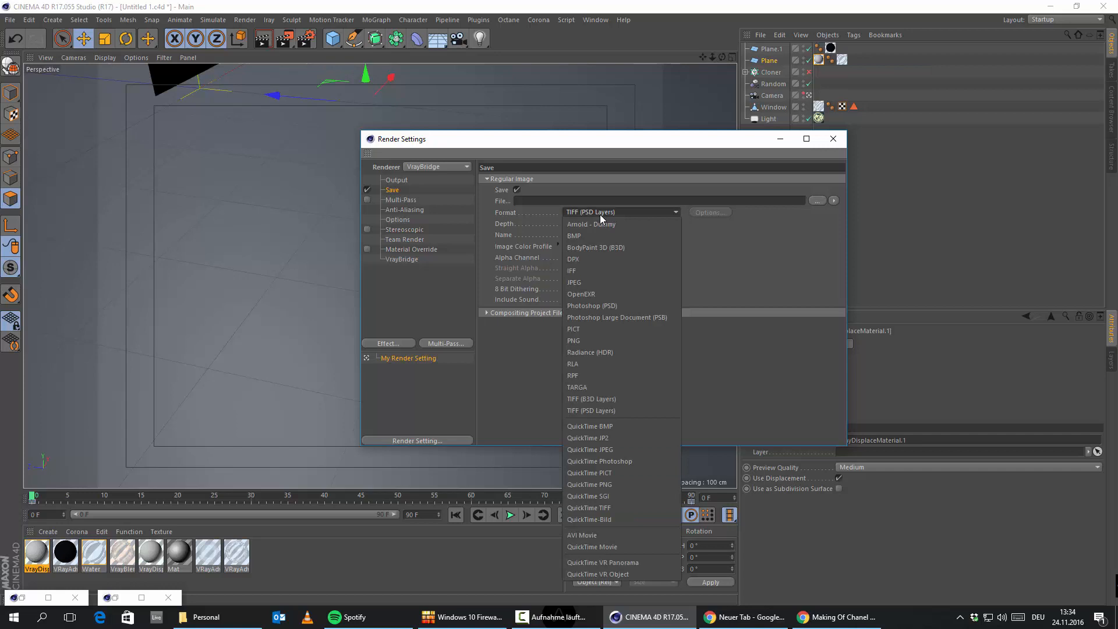
pyautogui.click(579, 281)
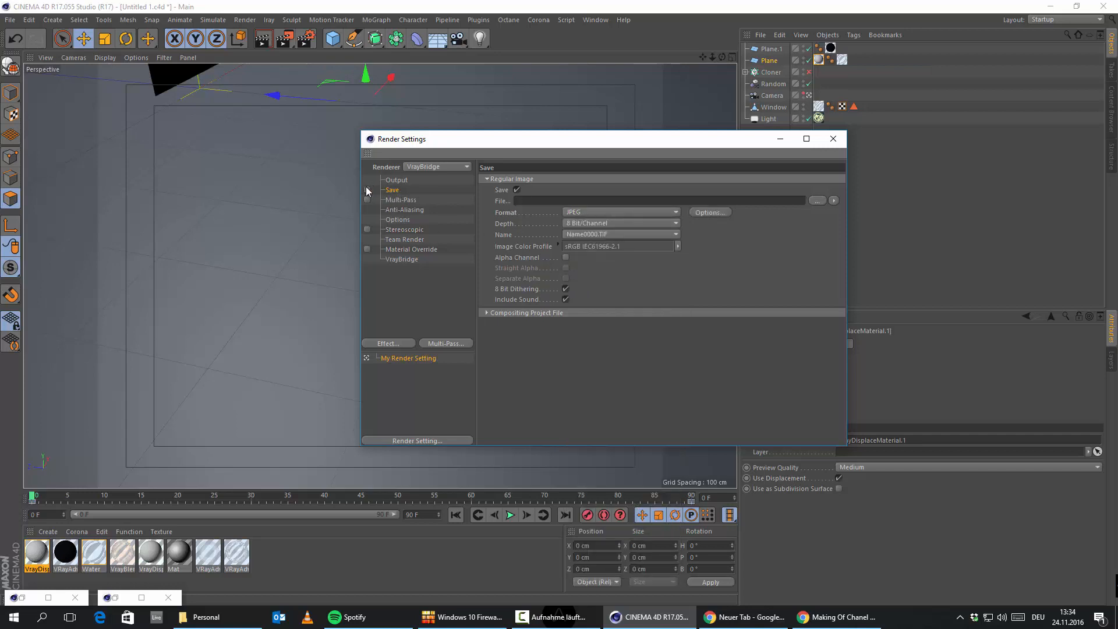
pyautogui.click(366, 190)
pyautogui.click(833, 140)
# Set the VrayBridge antialiasing Max subdivision to 10 for the Adaptive DMC image sampler
pyautogui.click(306, 39)
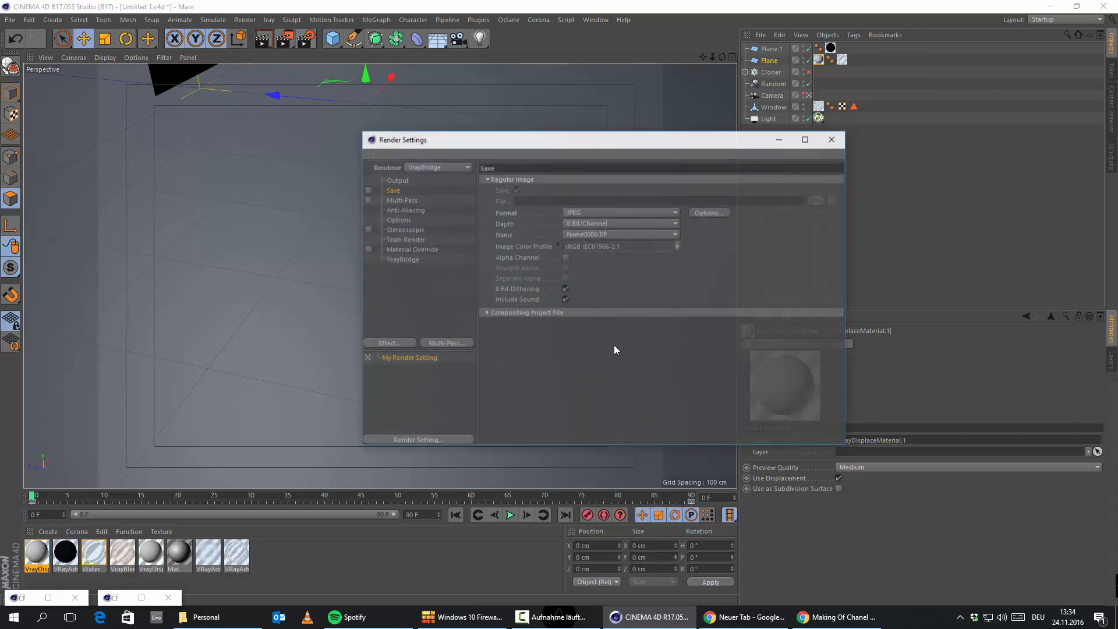
pyautogui.click(396, 180)
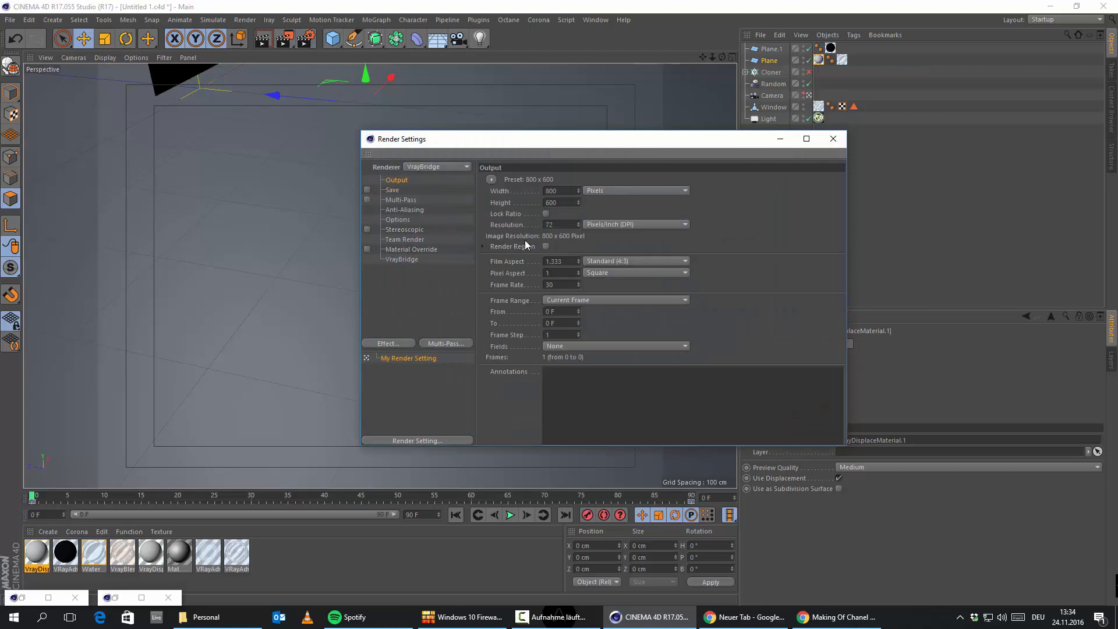
pyautogui.click(401, 260)
pyautogui.click(617, 181)
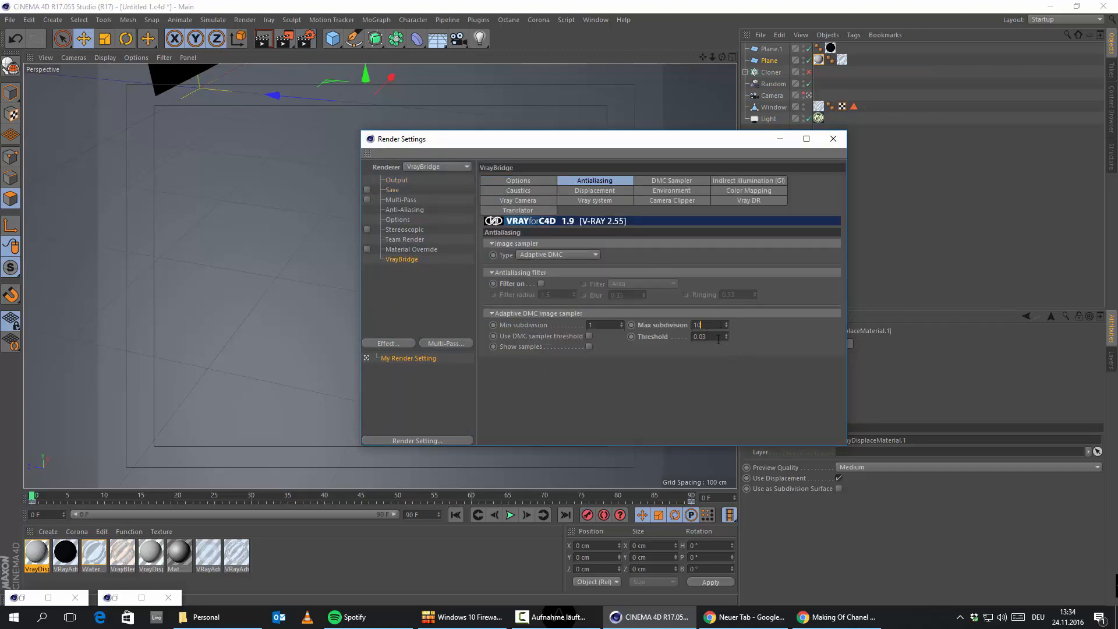
pyautogui.click(840, 140)
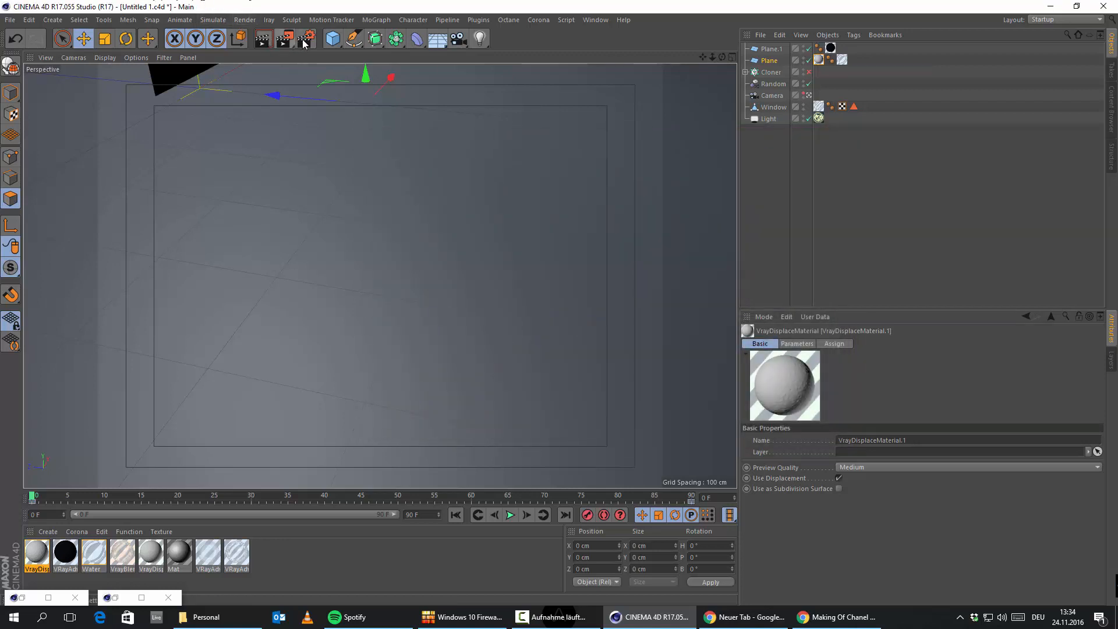
# Review the Frame Range options in the render output settings, and close the settings
pyautogui.click(304, 42)
pyautogui.click(394, 182)
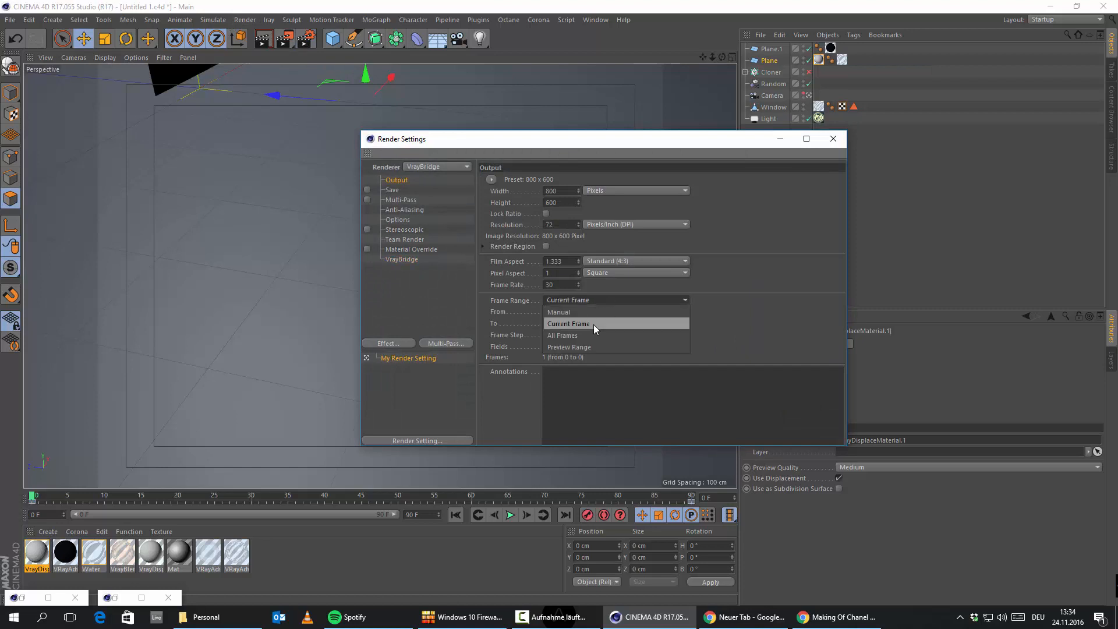
pyautogui.click(833, 139)
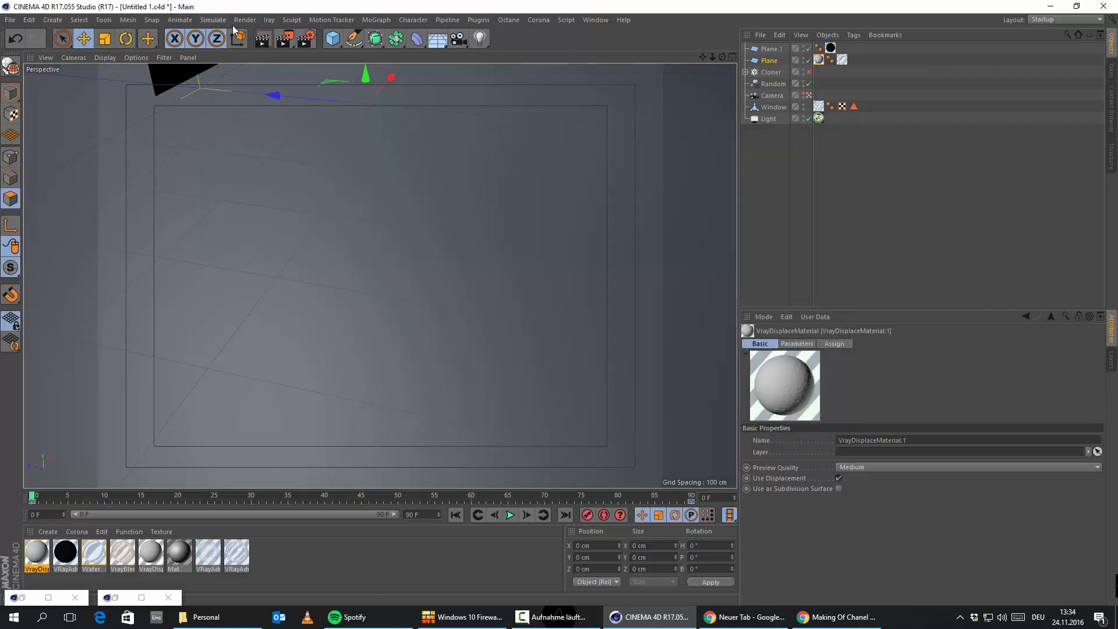
# Render the animation to the Picture Viewer without specifying a save file
pyautogui.click(245, 20)
pyautogui.click(288, 76)
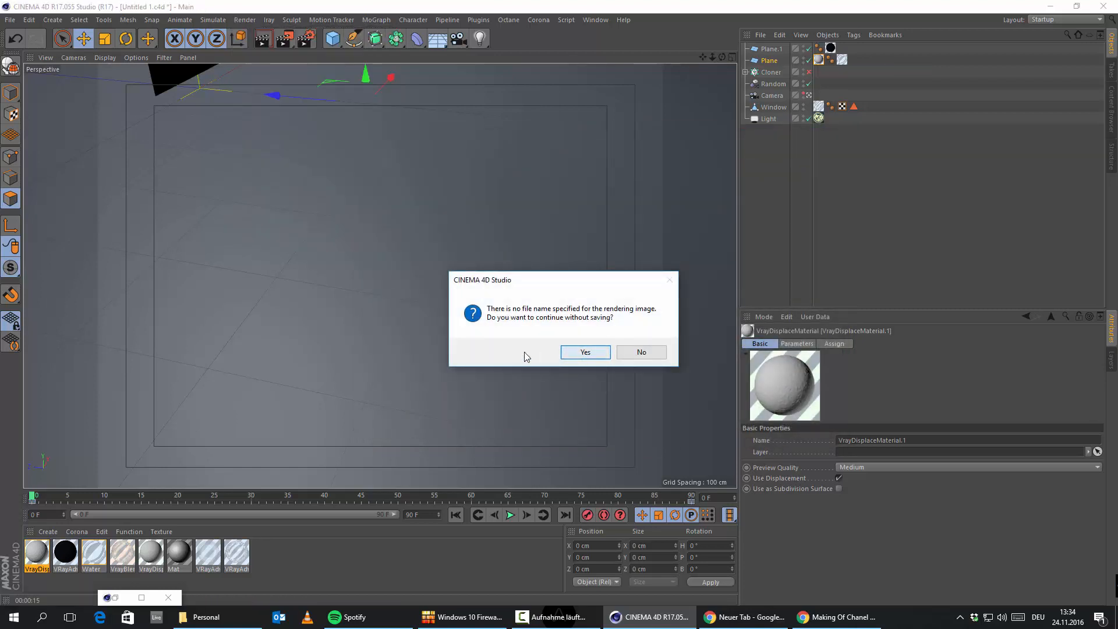
pyautogui.click(579, 351)
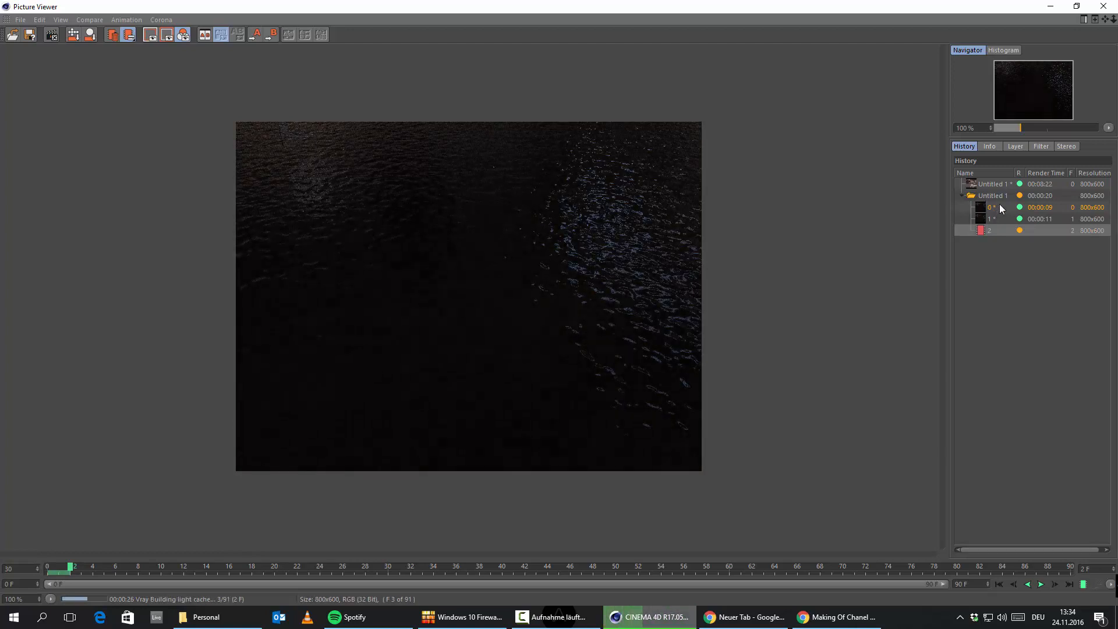
# Compare the rendered water frames 0, 1 and 2, stop the render and close the Picture Viewer
pyautogui.click(1001, 205)
pyautogui.click(1010, 217)
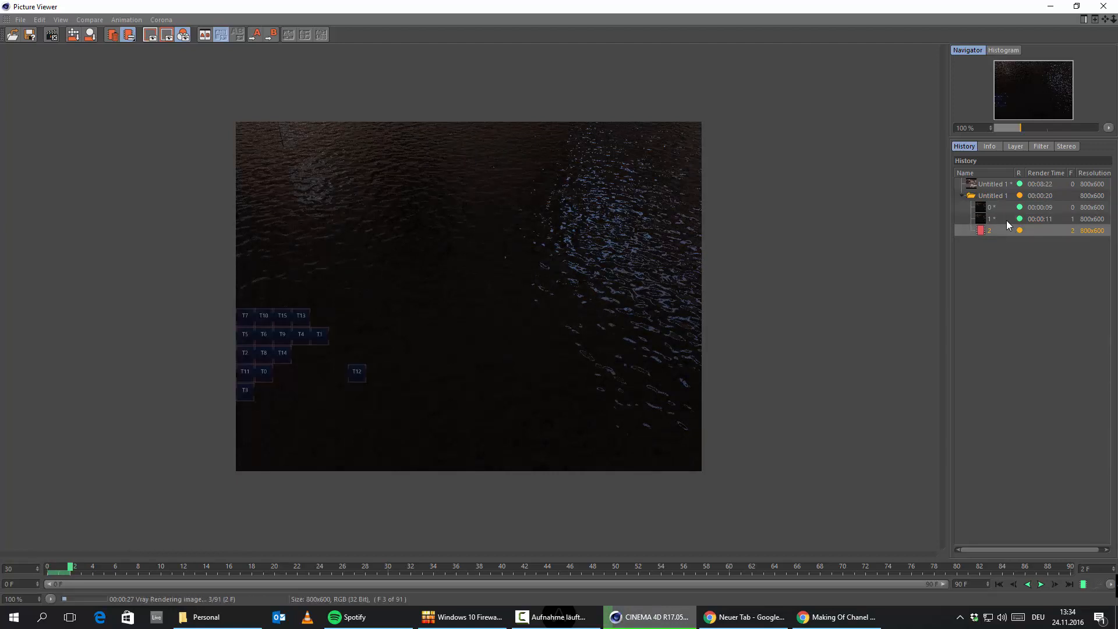
pyautogui.click(1011, 209)
pyautogui.click(1010, 221)
pyautogui.click(1010, 231)
pyautogui.click(1010, 219)
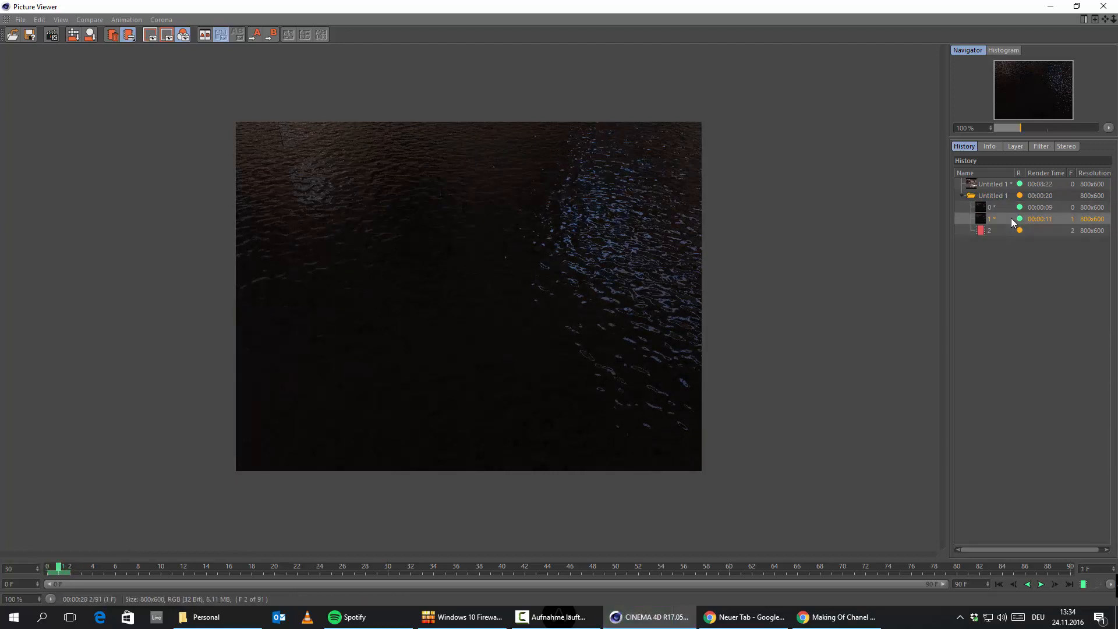
pyautogui.click(1018, 197)
pyautogui.click(1103, 6)
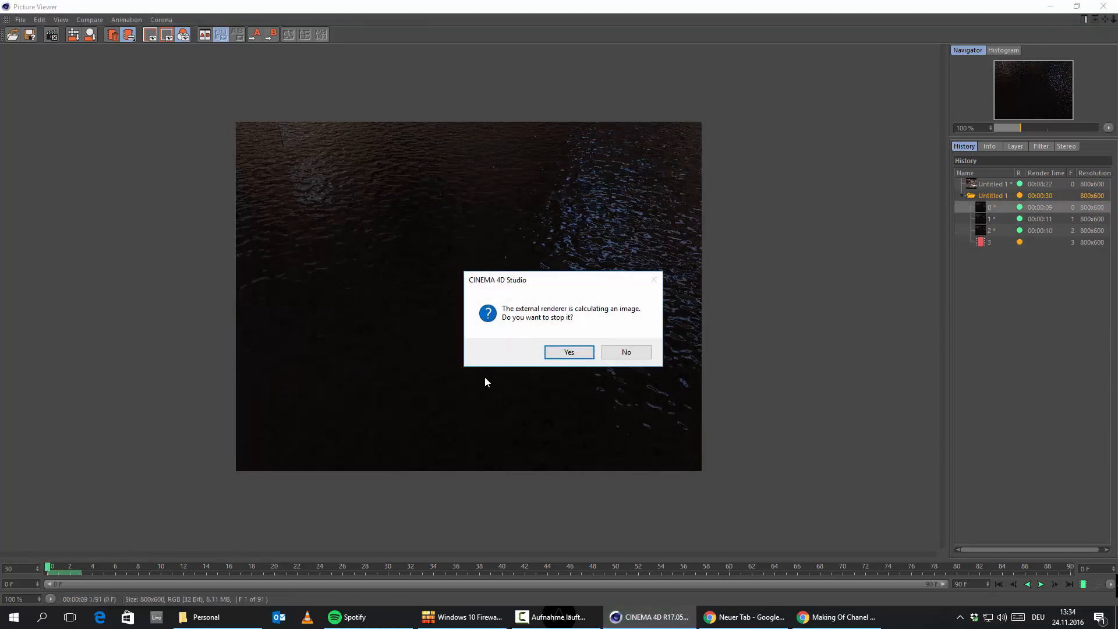
pyautogui.click(565, 351)
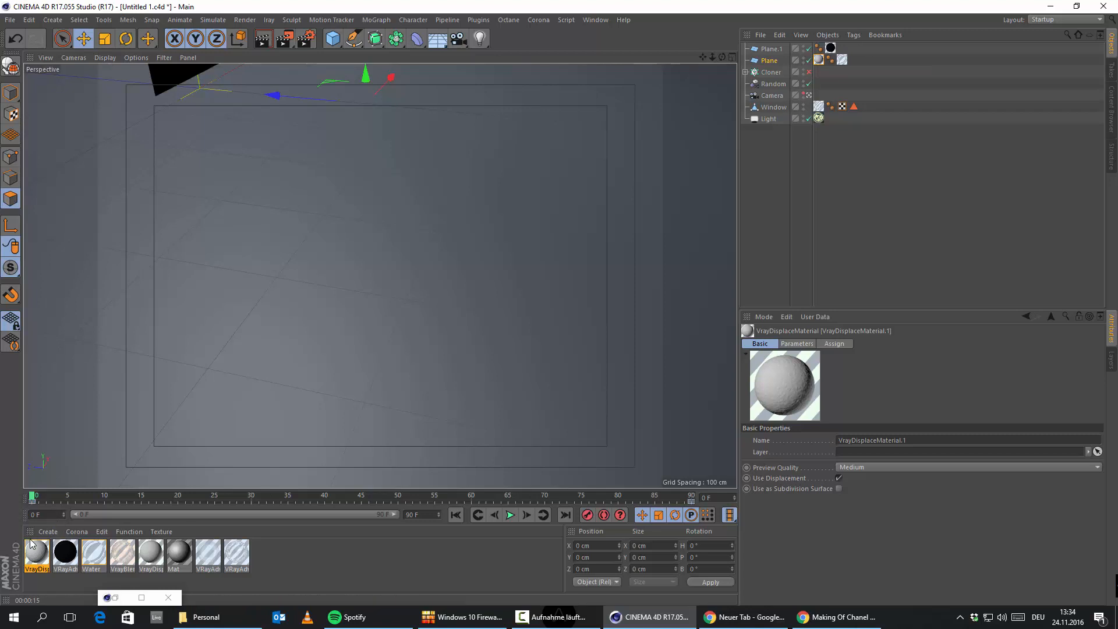
# At frame 90, set the Noise shader's Movement in VrayDisplaceMaterial.1 to 1000 cm on all three axes and keyframe it
pyautogui.doubleClick(39, 553)
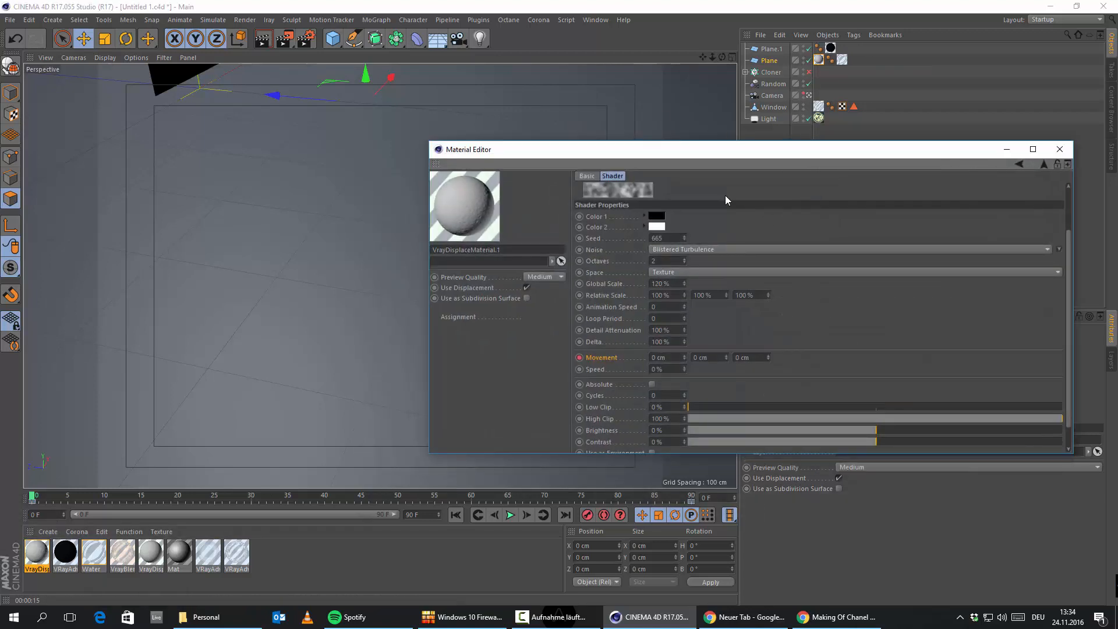
pyautogui.moveTo(752, 138); pyautogui.dragTo(618, 34)
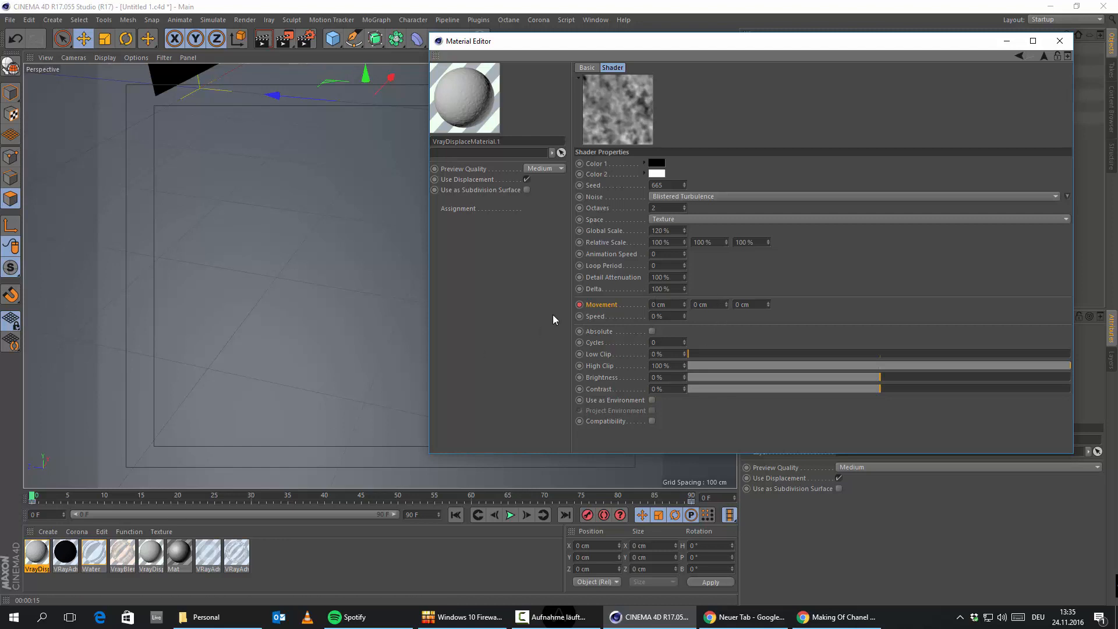
pyautogui.moveTo(32, 496); pyautogui.dragTo(829, 487)
pyautogui.click(716, 306)
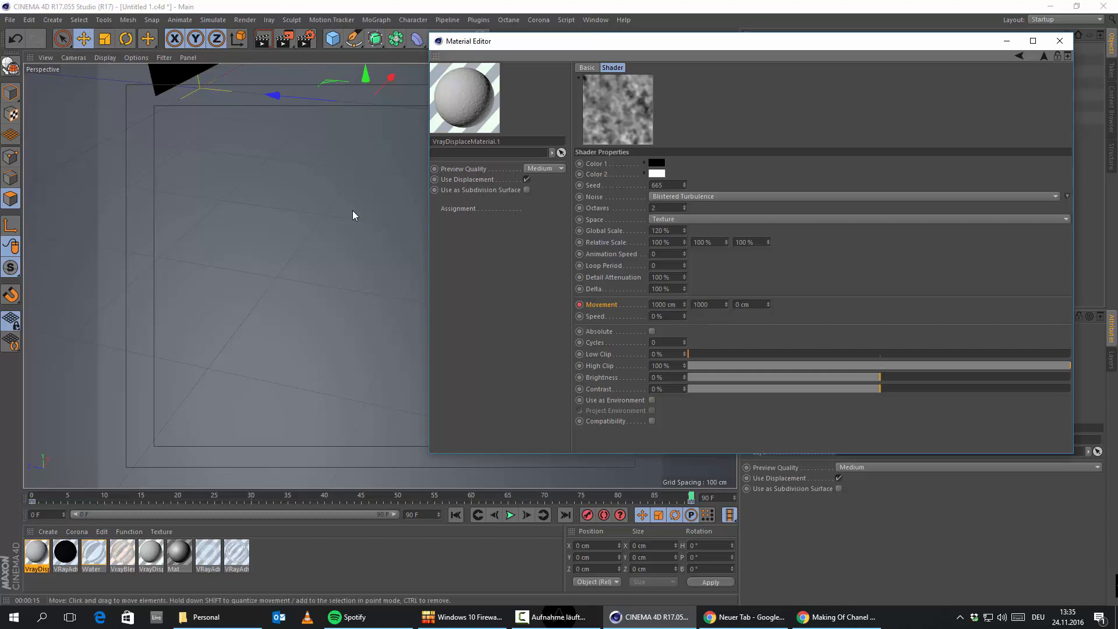
pyautogui.write('1000')
pyautogui.press('Return')
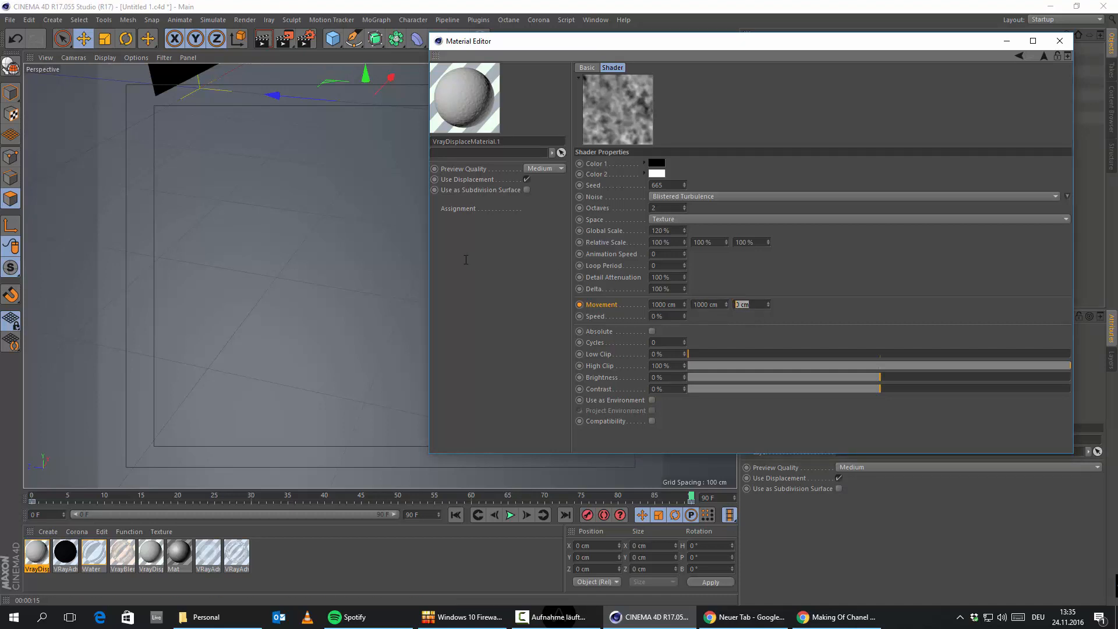
pyautogui.write('1000')
pyautogui.press('Return')
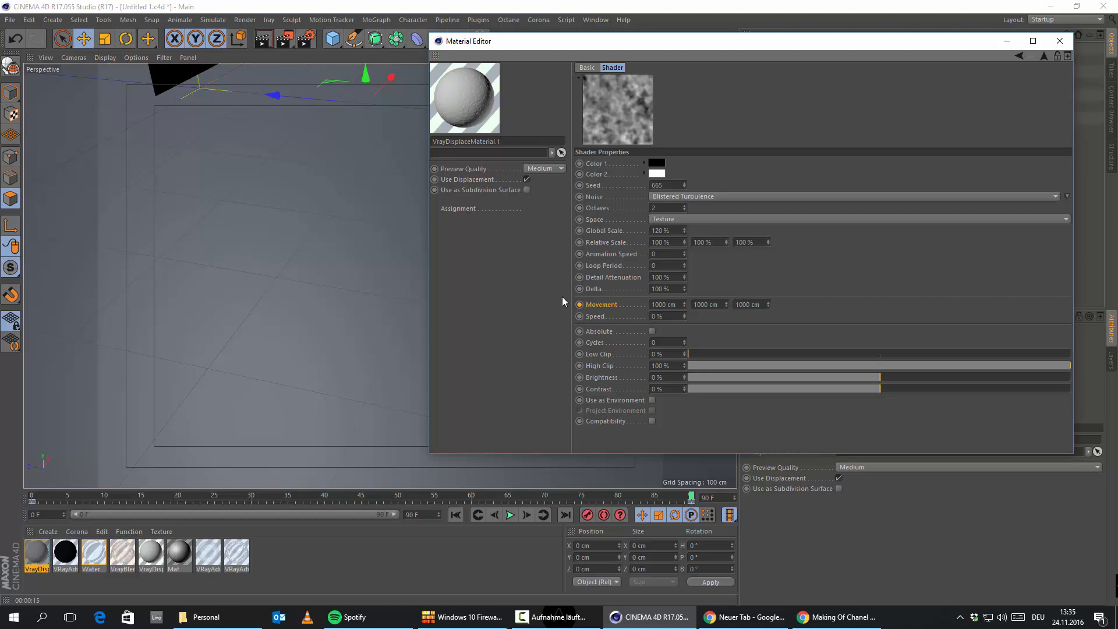
pyautogui.click(579, 305)
pyautogui.moveTo(684, 316); pyautogui.dragTo(684, 311)
pyautogui.click(1005, 42)
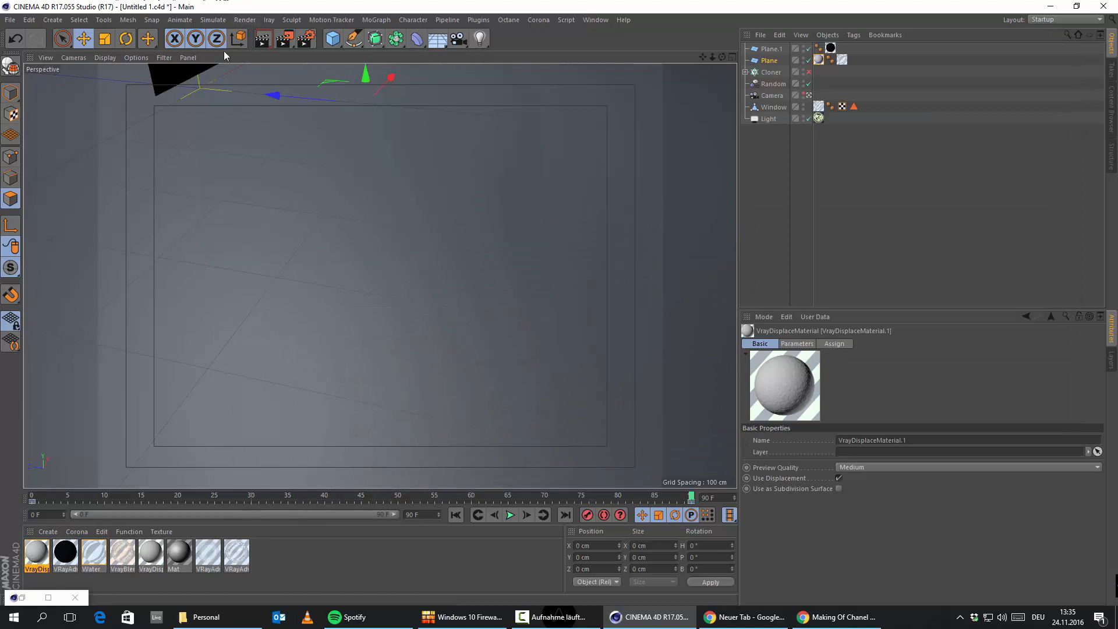
# Render the animation again with the faster noise movement, continuing without a save file
pyautogui.click(245, 20)
pyautogui.click(268, 81)
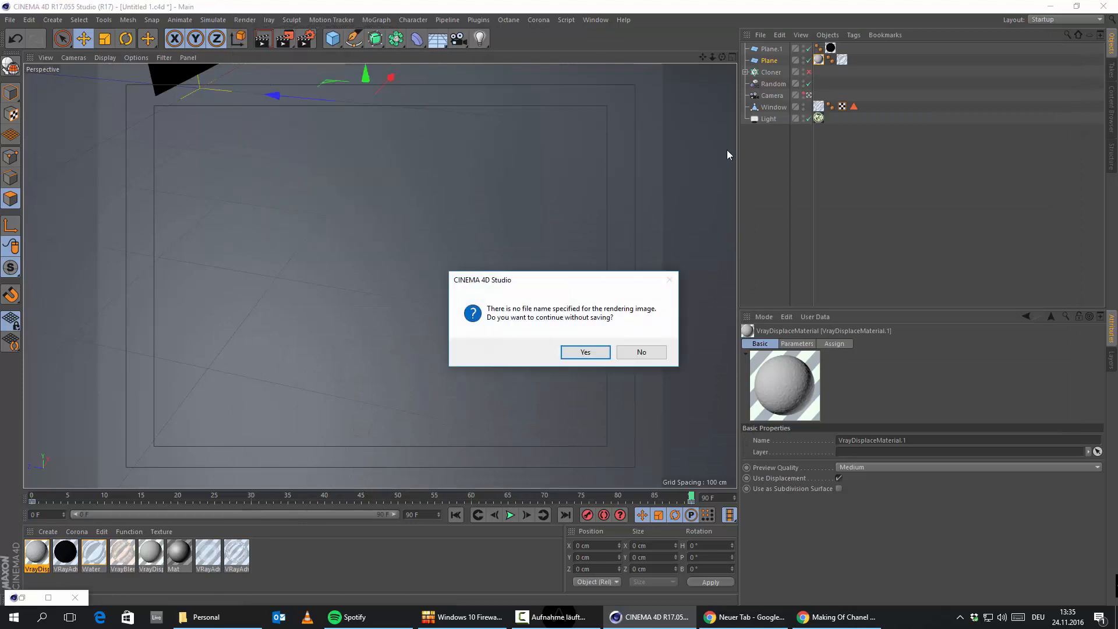
pyautogui.click(585, 352)
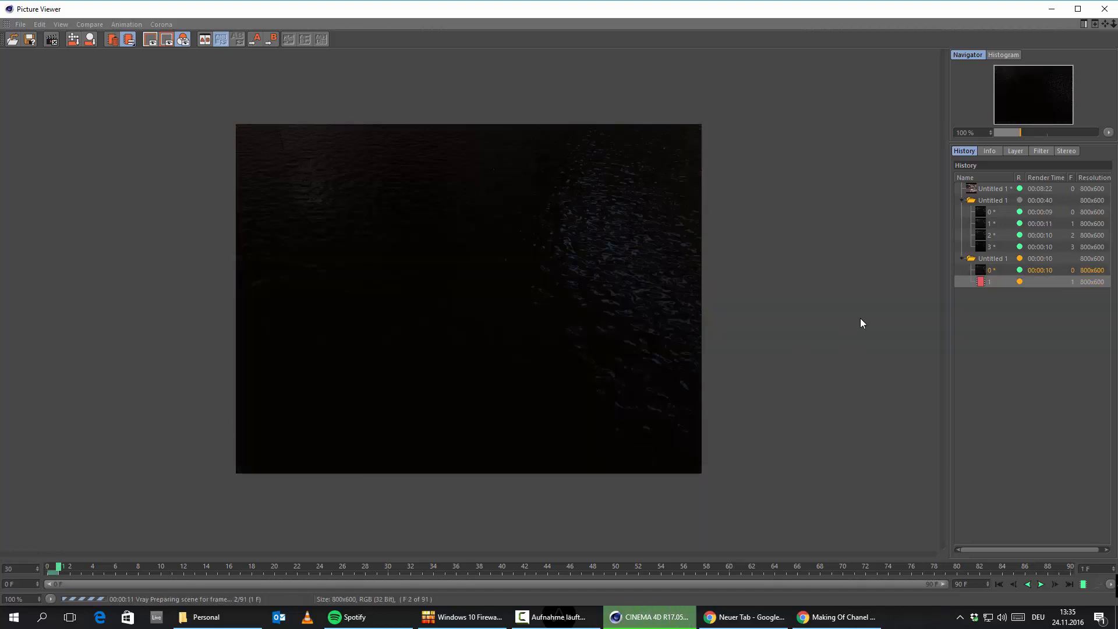
# Compare frames 0 and 1 of the new render repeatedly to judge the wave motion, and stop the render on closing the viewer
pyautogui.click(997, 271)
pyautogui.click(993, 278)
pyautogui.click(996, 266)
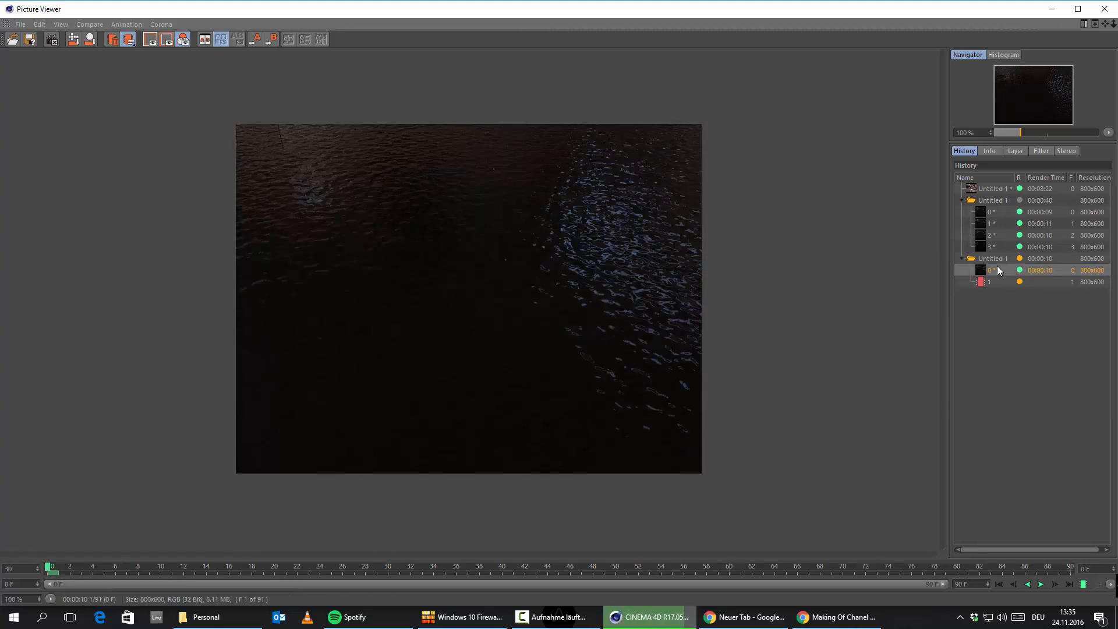
pyautogui.click(995, 277)
pyautogui.click(996, 271)
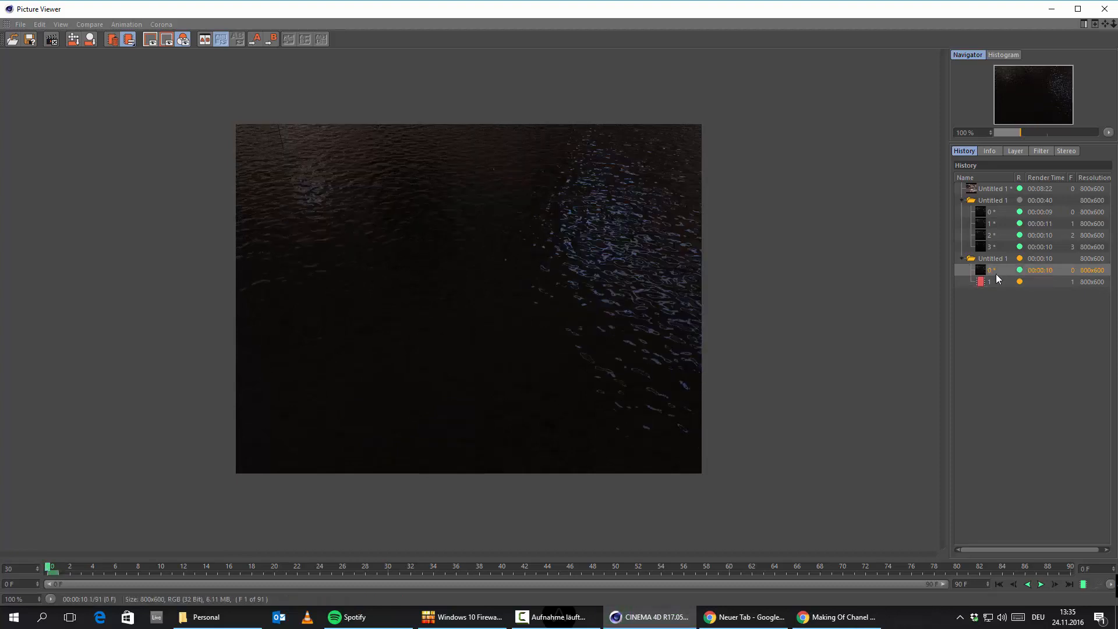
pyautogui.click(995, 278)
pyautogui.click(998, 268)
pyautogui.click(997, 277)
pyautogui.click(1000, 268)
pyautogui.click(1001, 282)
pyautogui.click(998, 271)
pyautogui.click(996, 283)
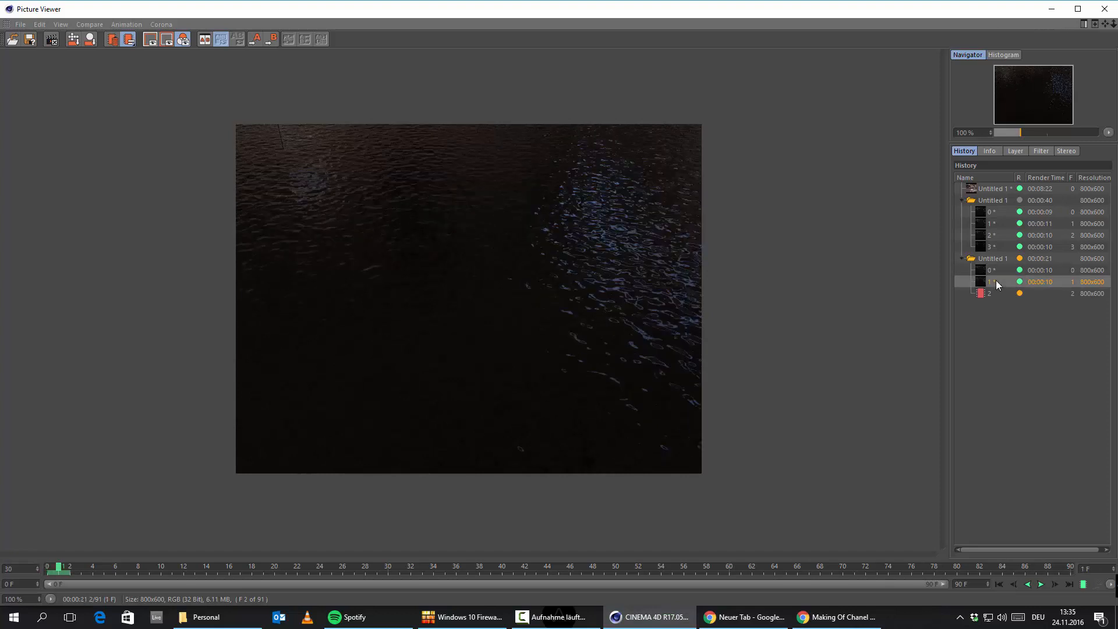
pyautogui.click(995, 271)
pyautogui.click(994, 280)
pyautogui.click(993, 271)
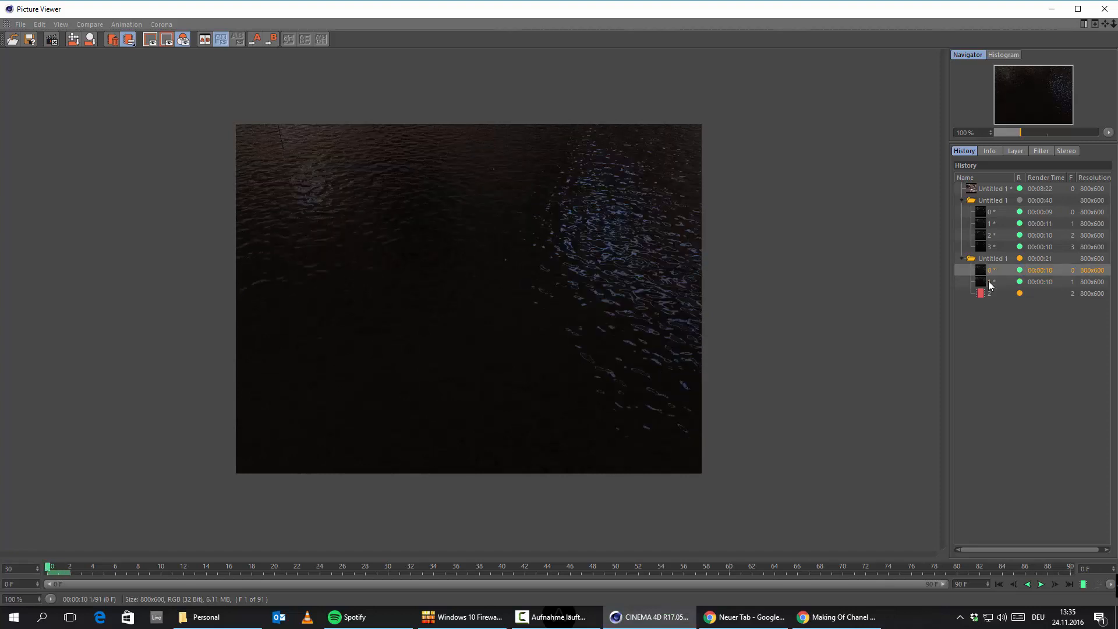
pyautogui.click(988, 281)
pyautogui.click(994, 271)
pyautogui.click(994, 282)
pyautogui.click(997, 270)
pyautogui.click(995, 281)
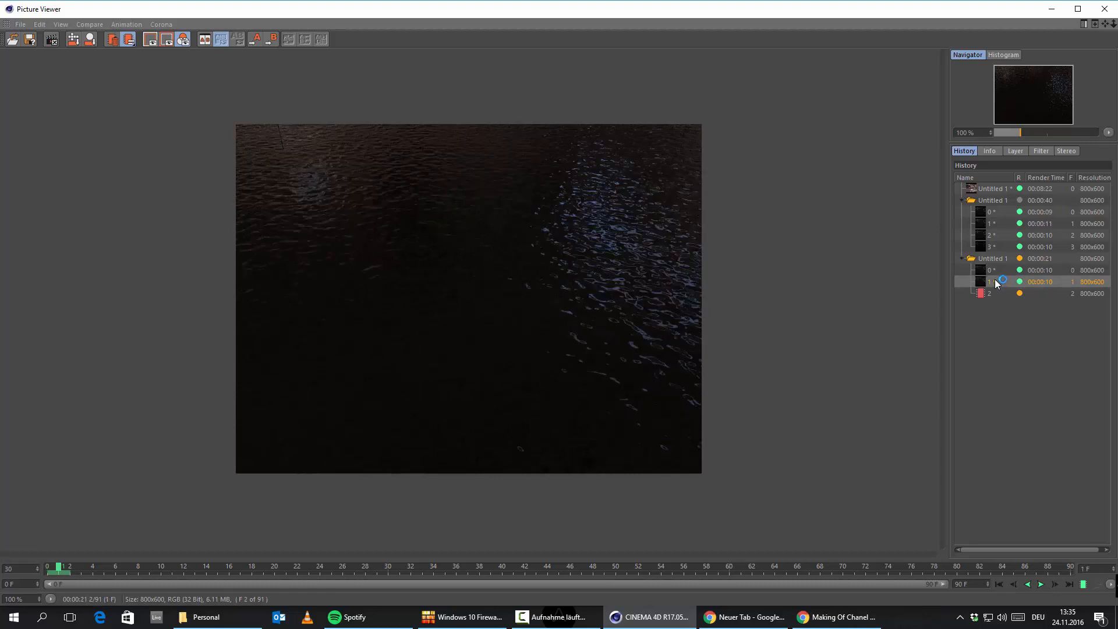
pyautogui.click(997, 269)
pyautogui.click(997, 280)
pyautogui.click(997, 273)
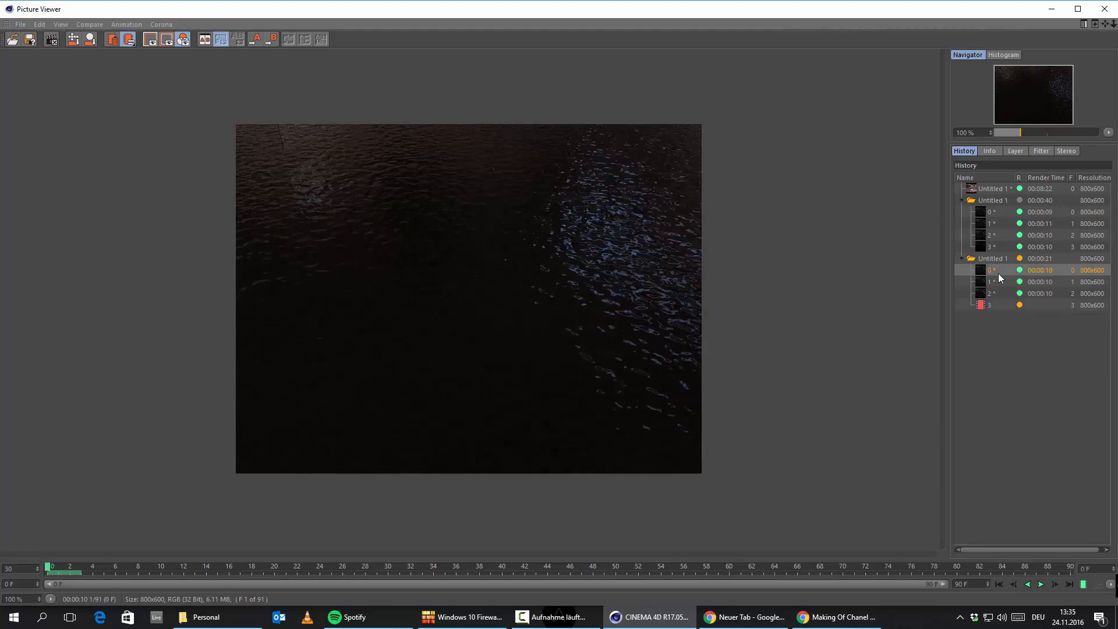
pyautogui.click(996, 282)
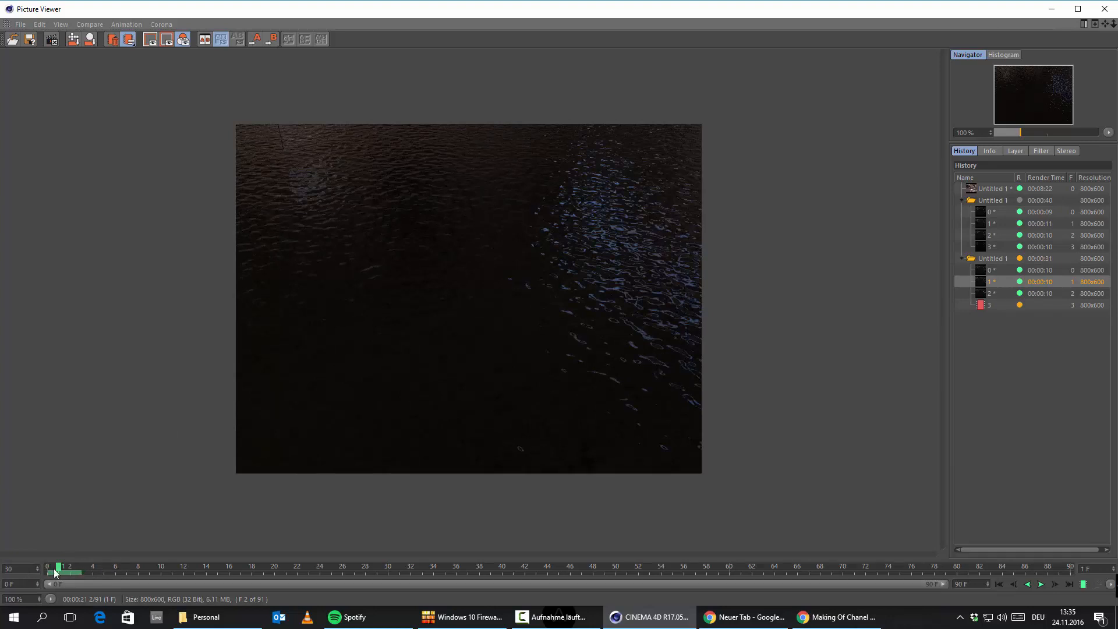
pyautogui.moveTo(56, 574)
pyautogui.mouseDown()
pyautogui.moveTo(88, 565)
pyautogui.moveTo(10, 571)
pyautogui.moveTo(111, 559)
pyautogui.mouseUp()
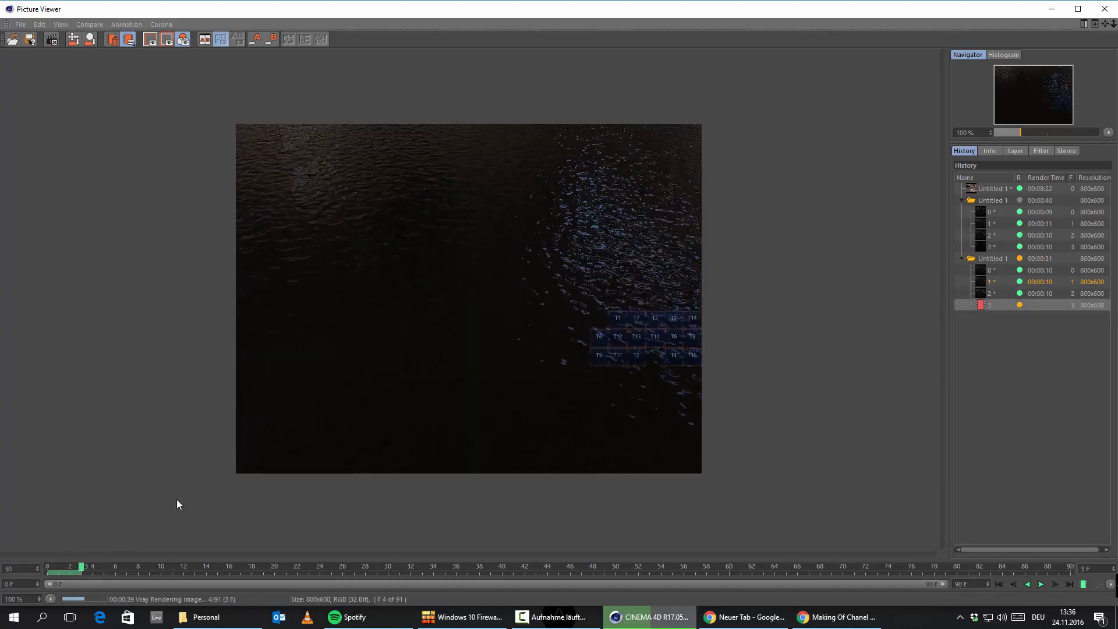
pyautogui.click(1104, 8)
pyautogui.click(569, 353)
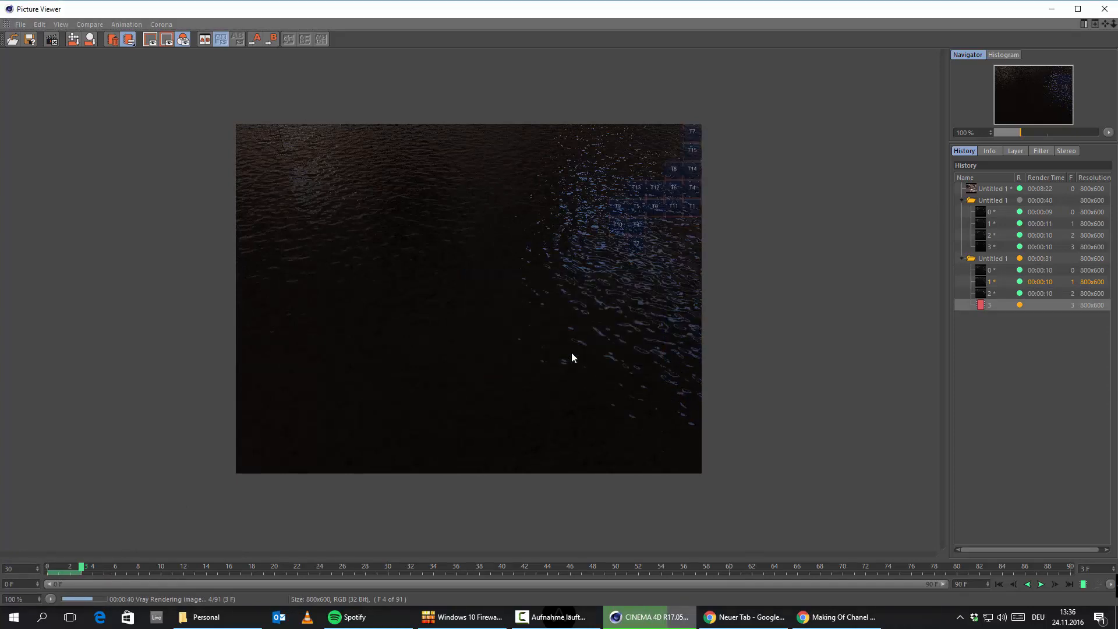
# Create a new standard material and copy the Noise texture channel from VrayDisplaceMaterial.1
pyautogui.doubleClick(292, 571)
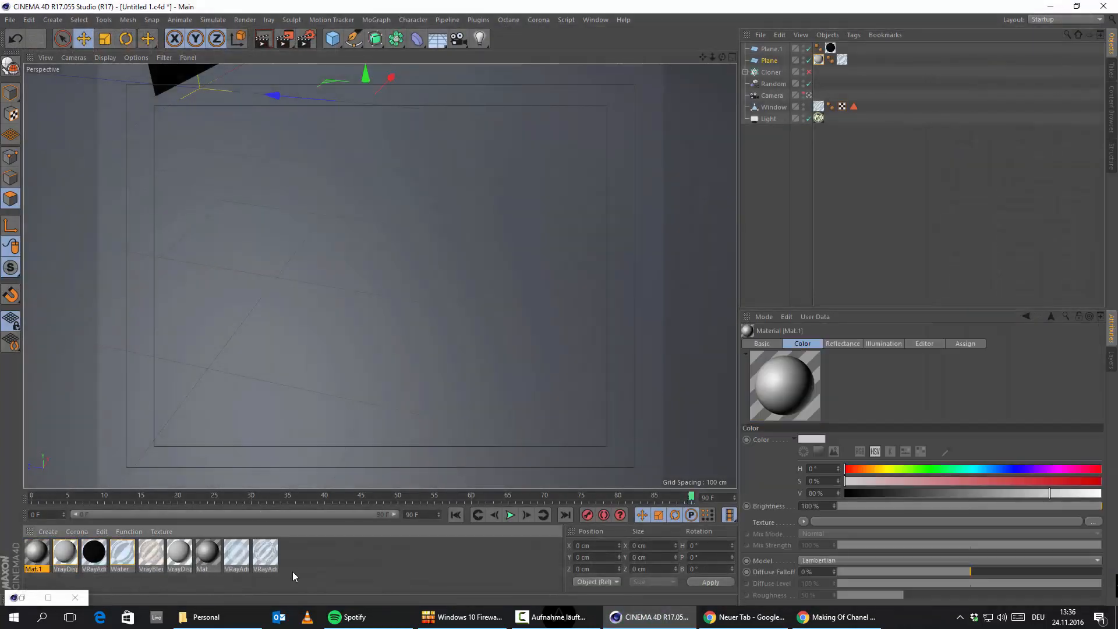
pyautogui.doubleClick(36, 553)
pyautogui.click(65, 552)
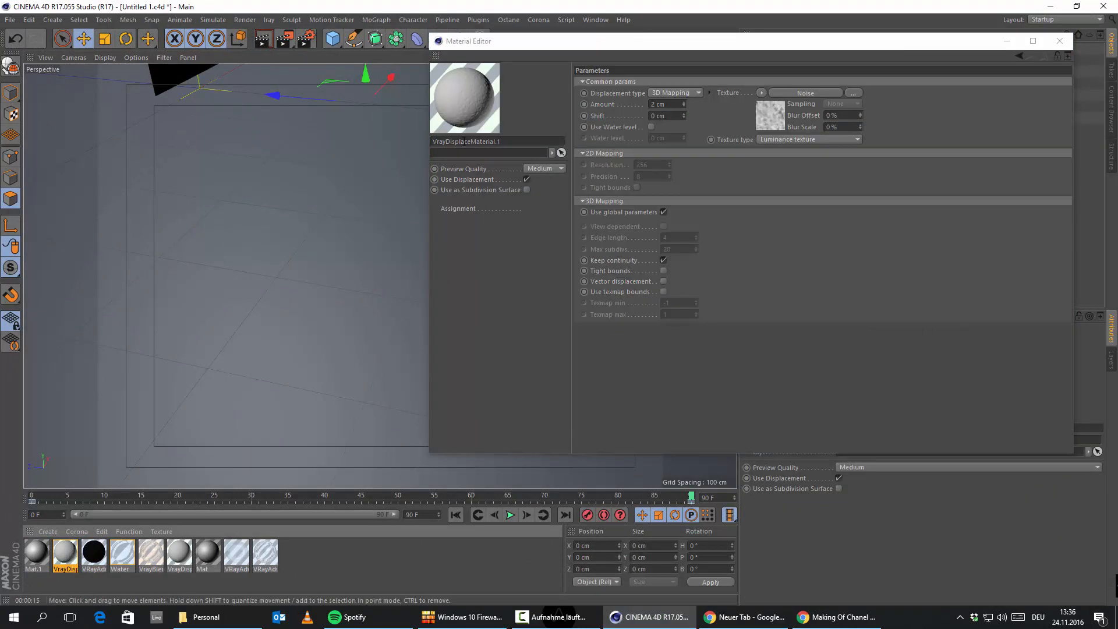
pyautogui.click(762, 92)
pyautogui.click(775, 154)
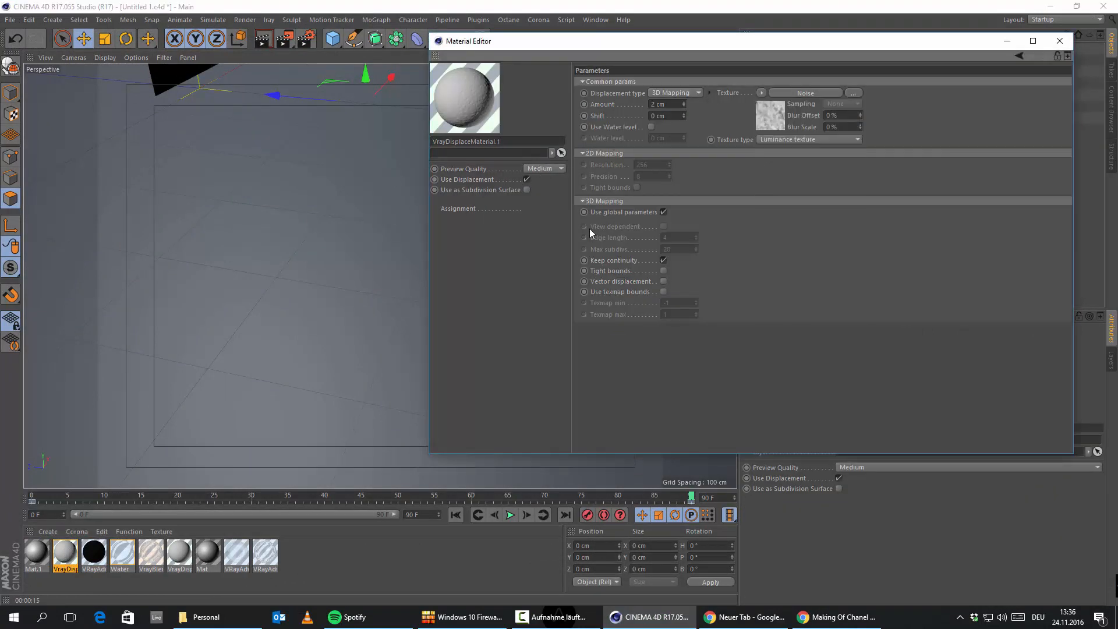
# Paste the copied Noise channel into the Color texture of Mat.1 and close the material editor
pyautogui.click(27, 551)
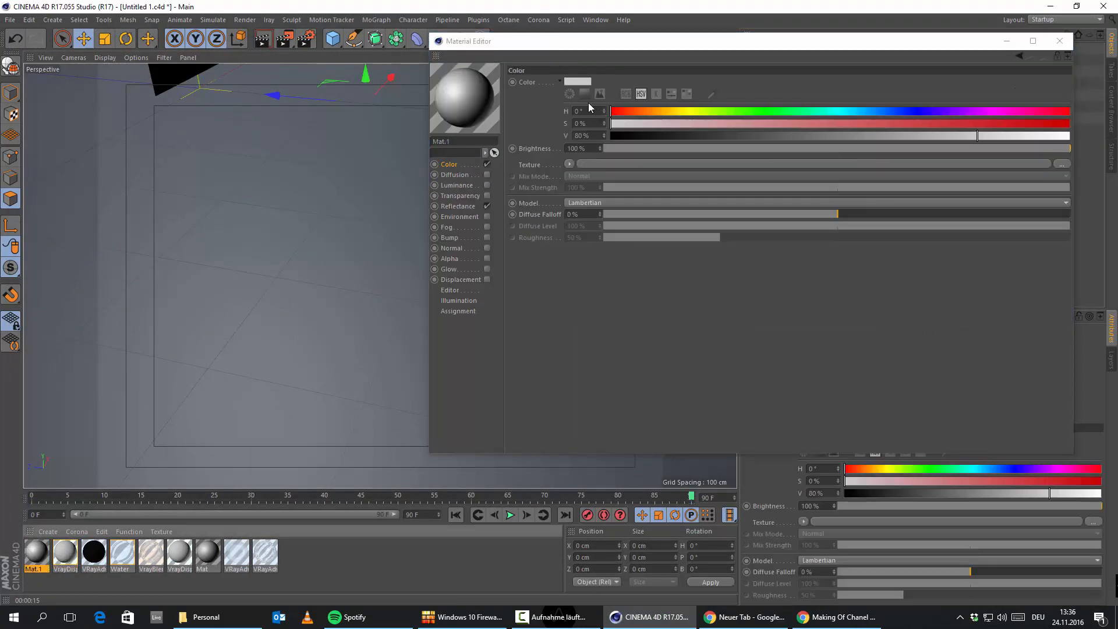
pyautogui.click(569, 164)
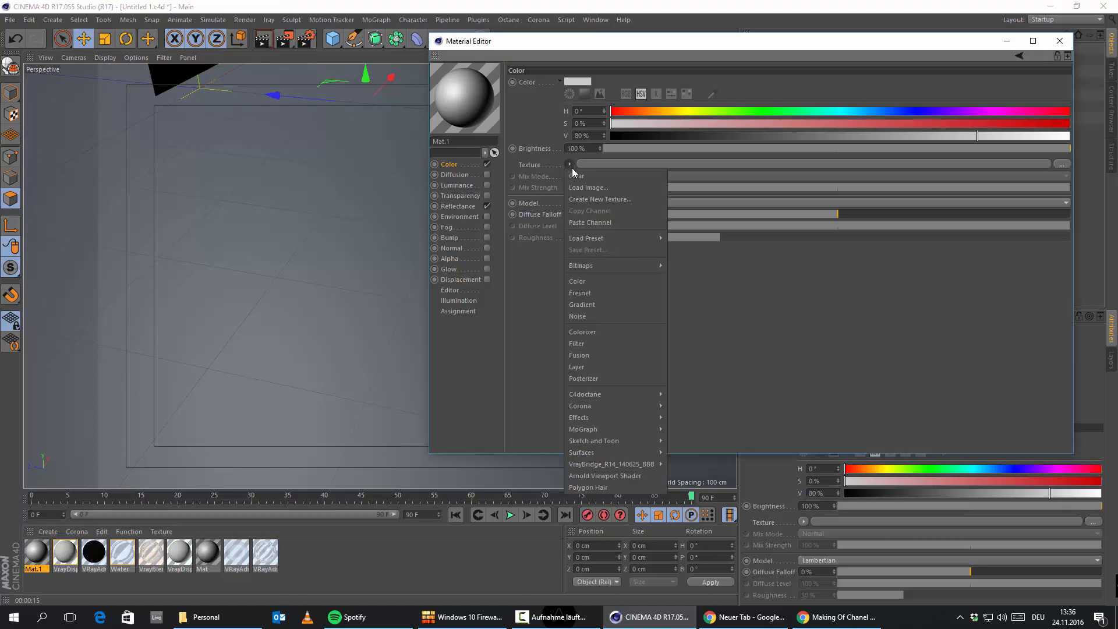
pyautogui.click(589, 226)
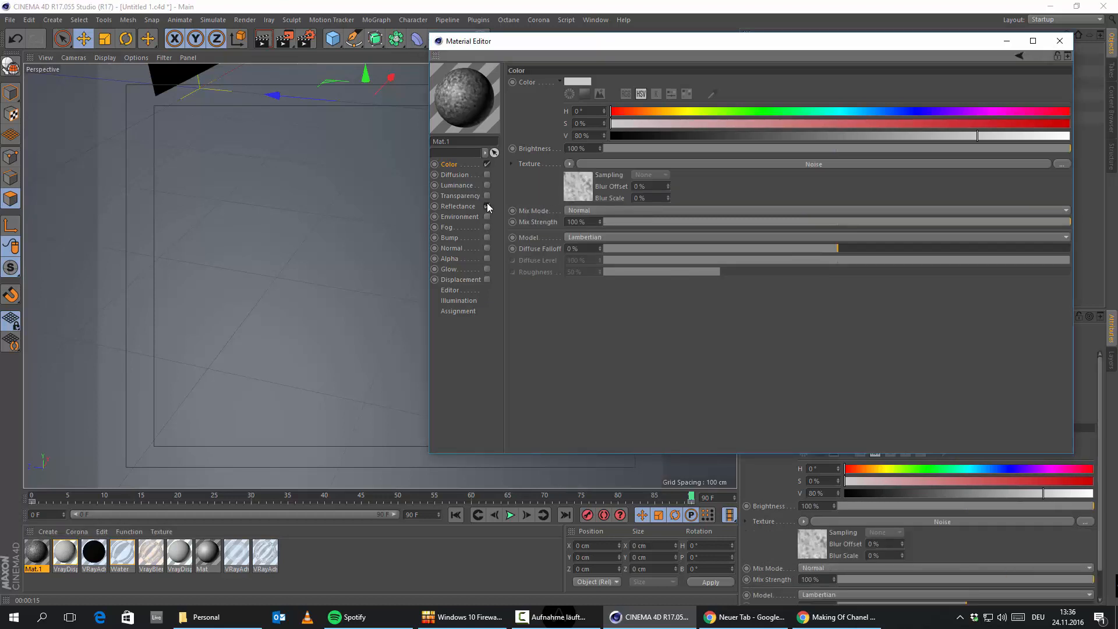
pyautogui.click(1059, 41)
# Replace the Plane's VRay material with Mat.1 and delete its displacement material tag
pyautogui.moveTo(35, 549); pyautogui.dragTo(842, 63)
pyautogui.doubleClick(820, 64)
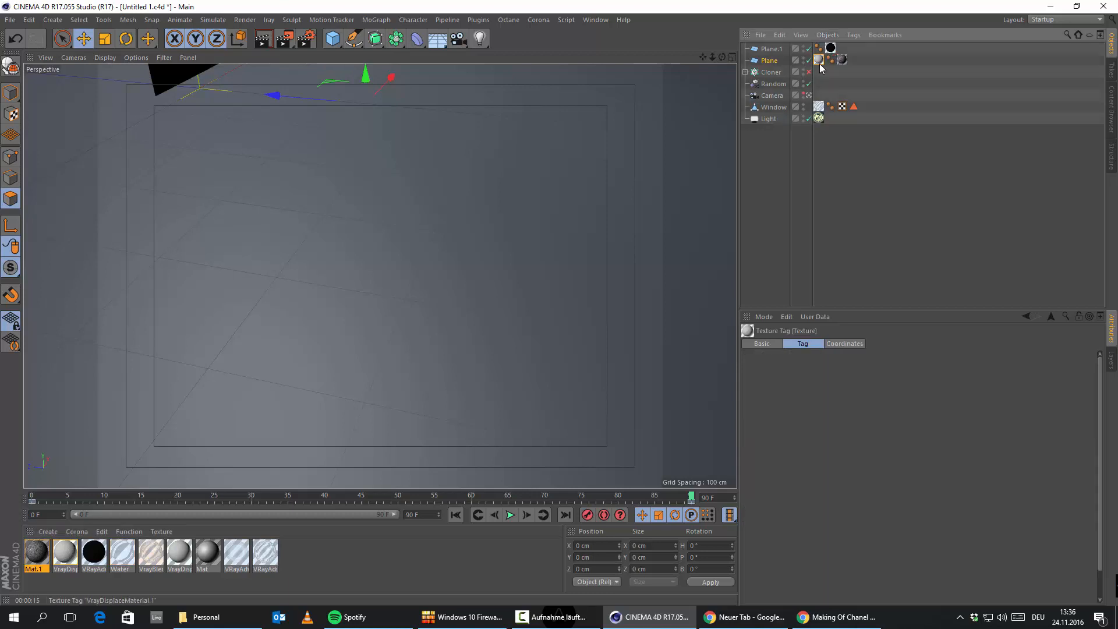
pyautogui.press('Delete')
pyautogui.click(831, 59)
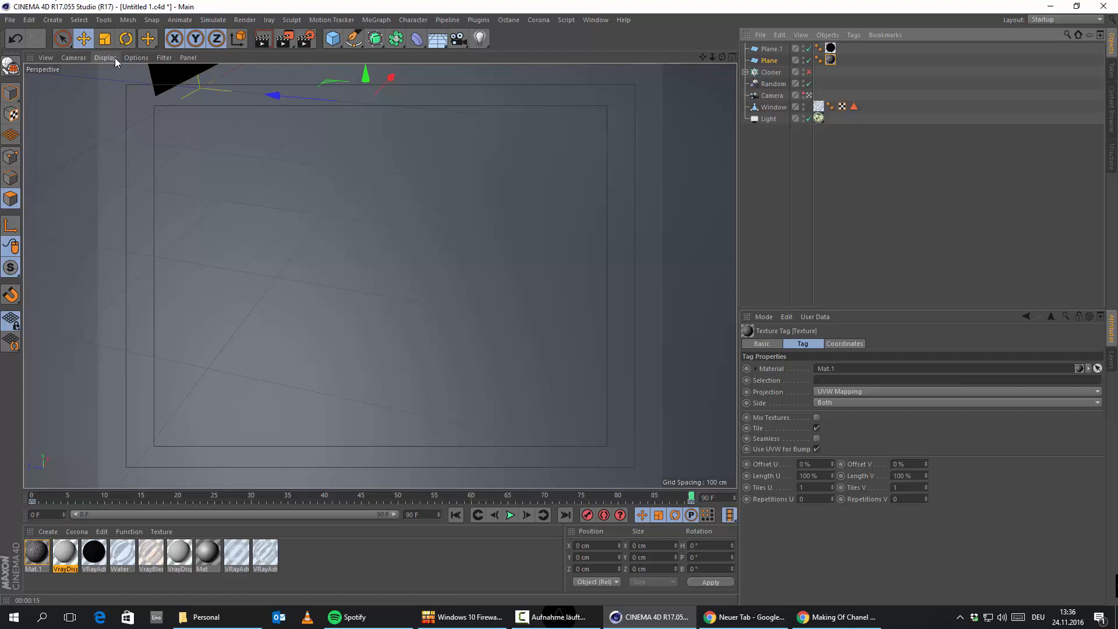
# Turn on texture display in the viewport and return the timeline to frame 0
pyautogui.click(136, 57)
pyautogui.click(160, 249)
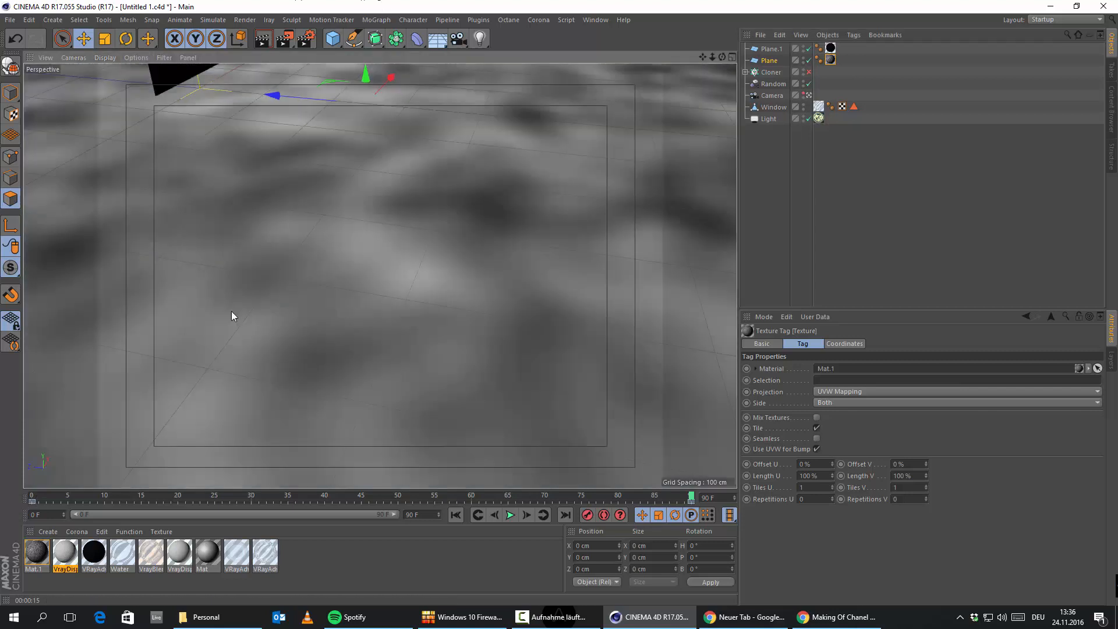
pyautogui.moveTo(34, 498)
pyautogui.mouseDown()
pyautogui.moveTo(734, 481)
pyautogui.moveTo(29, 497)
pyautogui.mouseUp()
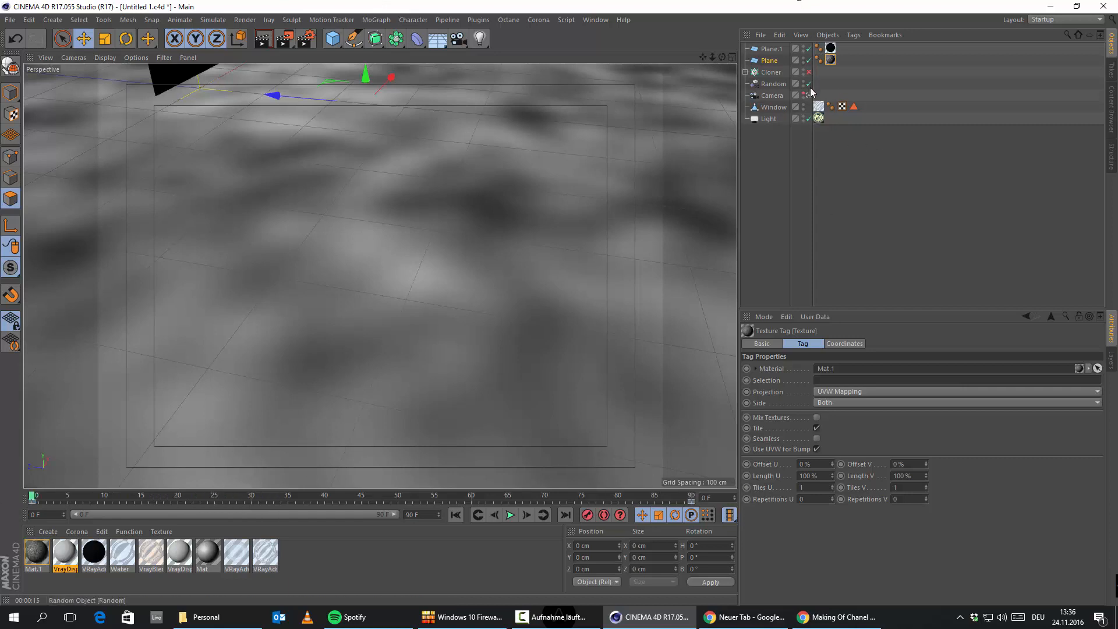
# Leave the scene camera's view, bring the whole noise-textured plane into sight and select Mat.1
pyautogui.click(809, 94)
pyautogui.scroll(-7, 378, 308)
pyautogui.keyDown('alt'); pyautogui.moveTo(367, 308); pyautogui.dragTo(140, 506); pyautogui.keyUp('alt')
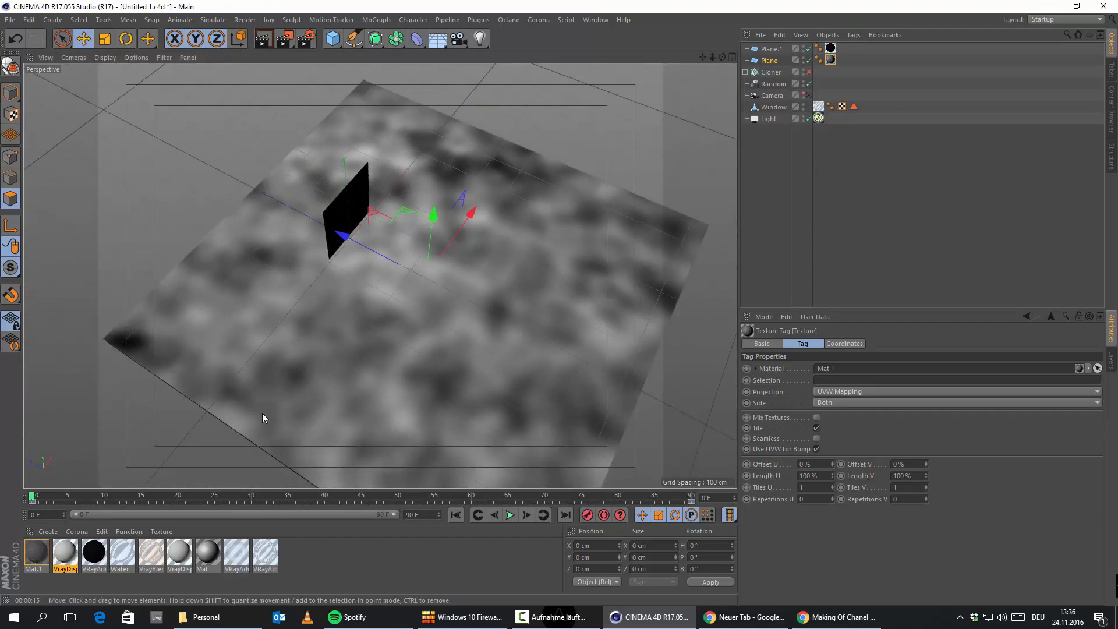
pyautogui.scroll(-3, 262, 413)
pyautogui.keyDown('alt'); pyautogui.moveTo(262, 413); pyautogui.dragTo(320, 390); pyautogui.keyUp('alt')
pyautogui.click(29, 558)
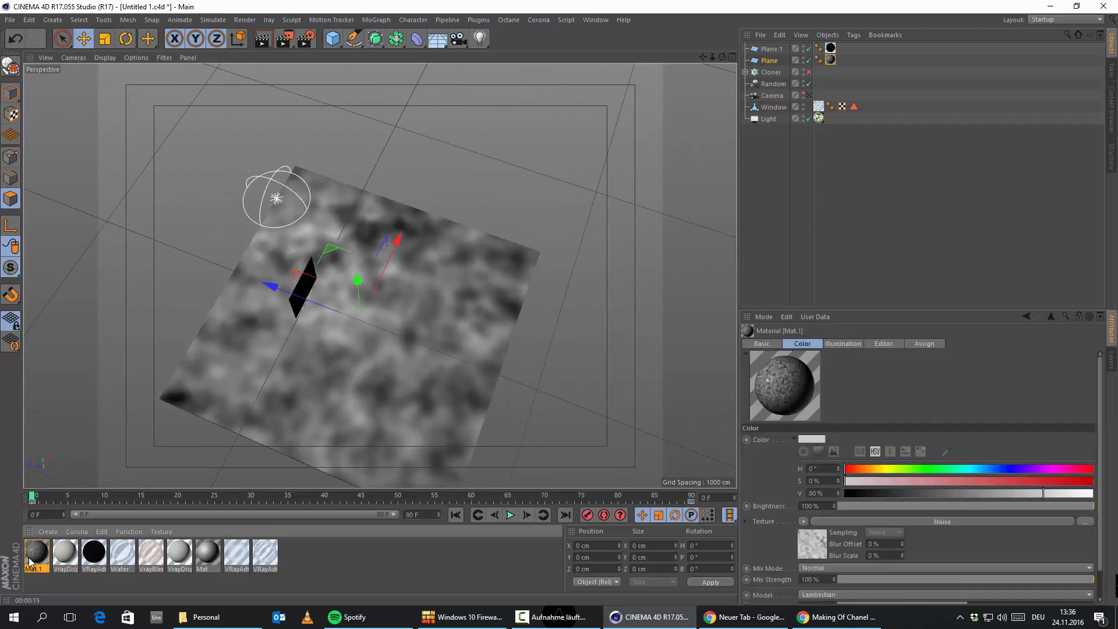
# Open Mat.1's viewport display settings and set its texture preview size to 2048x2048
pyautogui.doubleClick(30, 560)
pyautogui.click(195, 327)
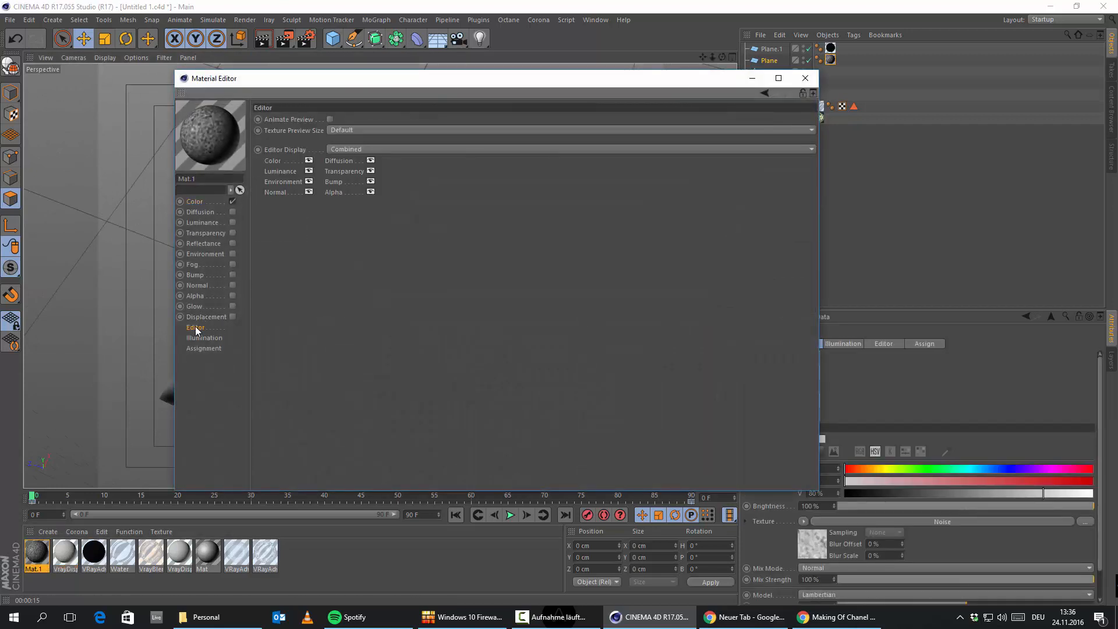
pyautogui.click(359, 131)
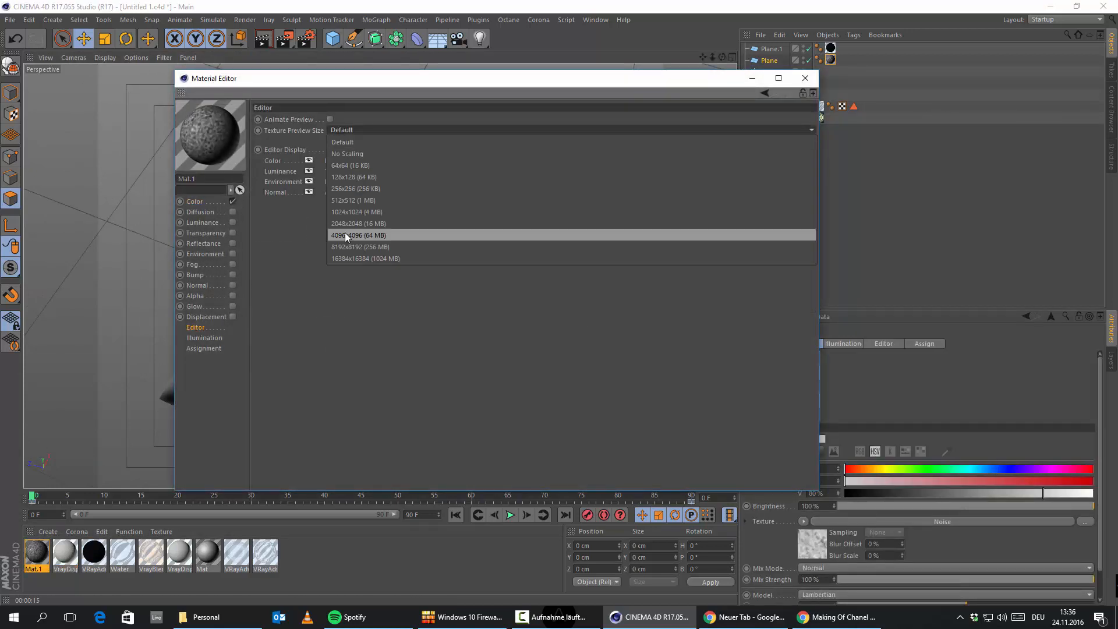
pyautogui.click(371, 213)
pyautogui.moveTo(323, 78); pyautogui.dragTo(662, 93)
pyautogui.keyDown('alt'); pyautogui.moveTo(333, 373); pyautogui.dragTo(355, 389, button='right'); pyautogui.keyUp('alt')
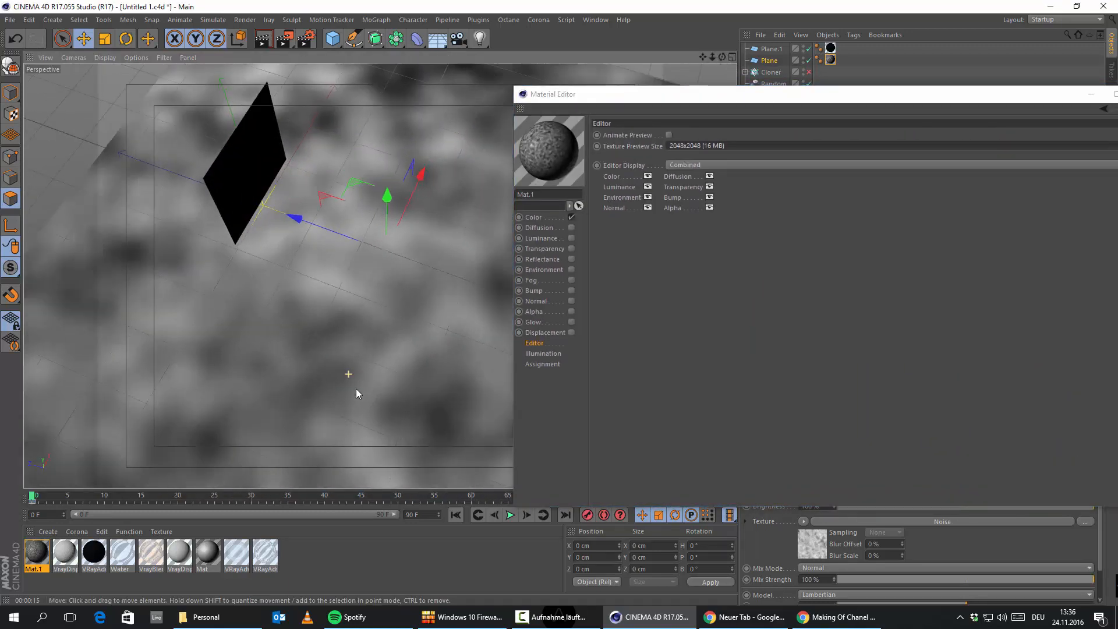
pyautogui.keyDown('alt'); pyautogui.moveTo(355, 389); pyautogui.dragTo(337, 367); pyautogui.keyUp('alt')
pyautogui.keyDown('alt'); pyautogui.moveTo(358, 330); pyautogui.dragTo(404, 251); pyautogui.keyUp('alt')
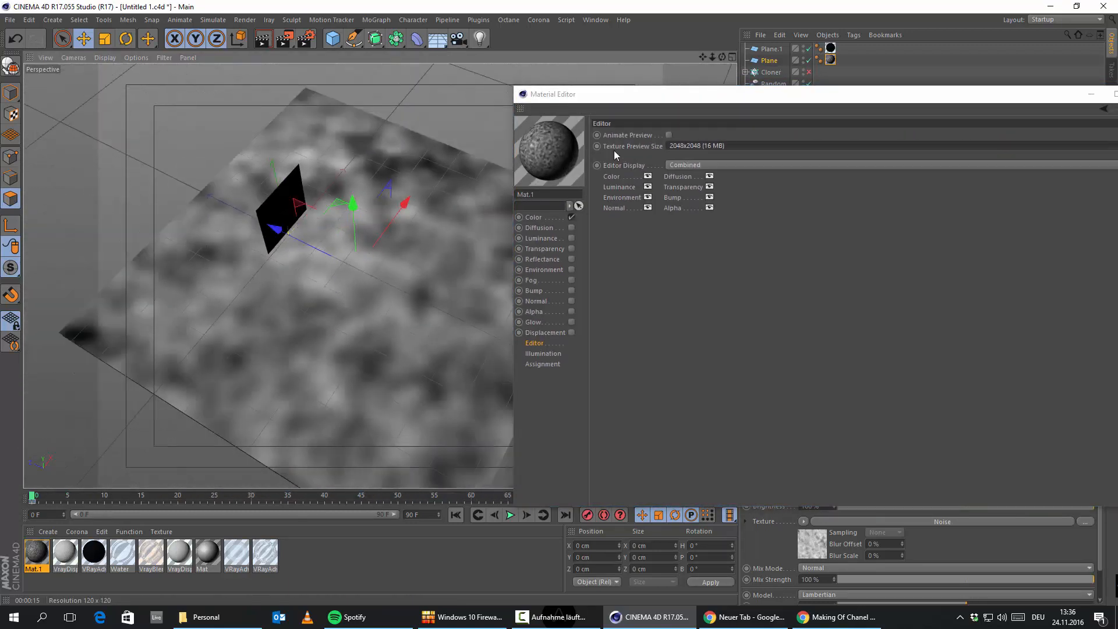
# Enable Animate Preview for Mat.1 and play the animation to check the noise in the viewport
pyautogui.click(668, 135)
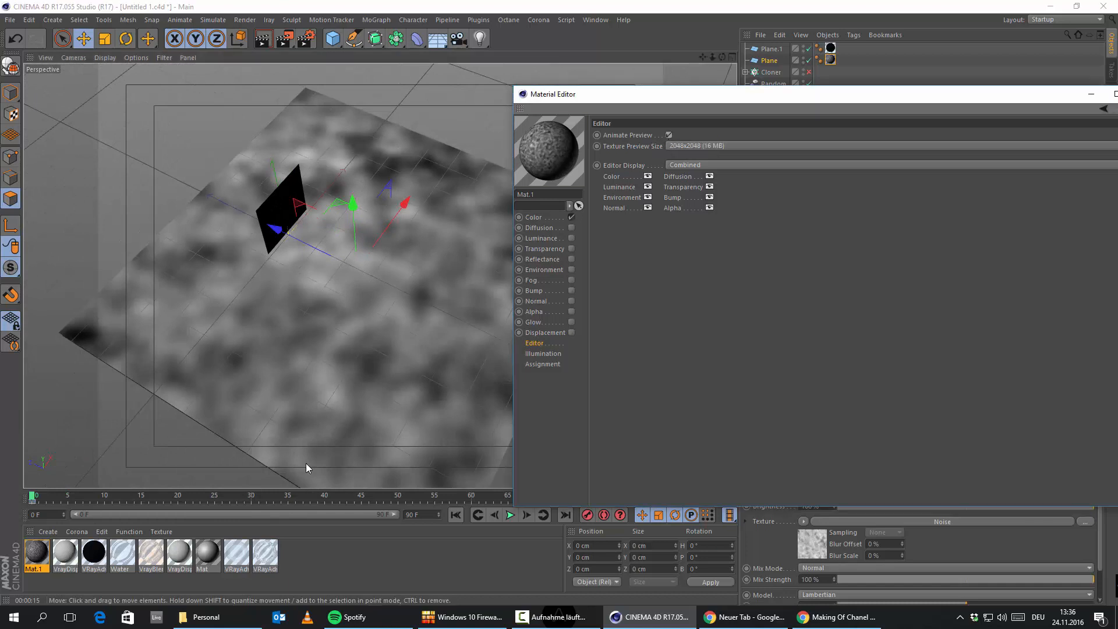
pyautogui.moveTo(715, 100); pyautogui.dragTo(838, 52)
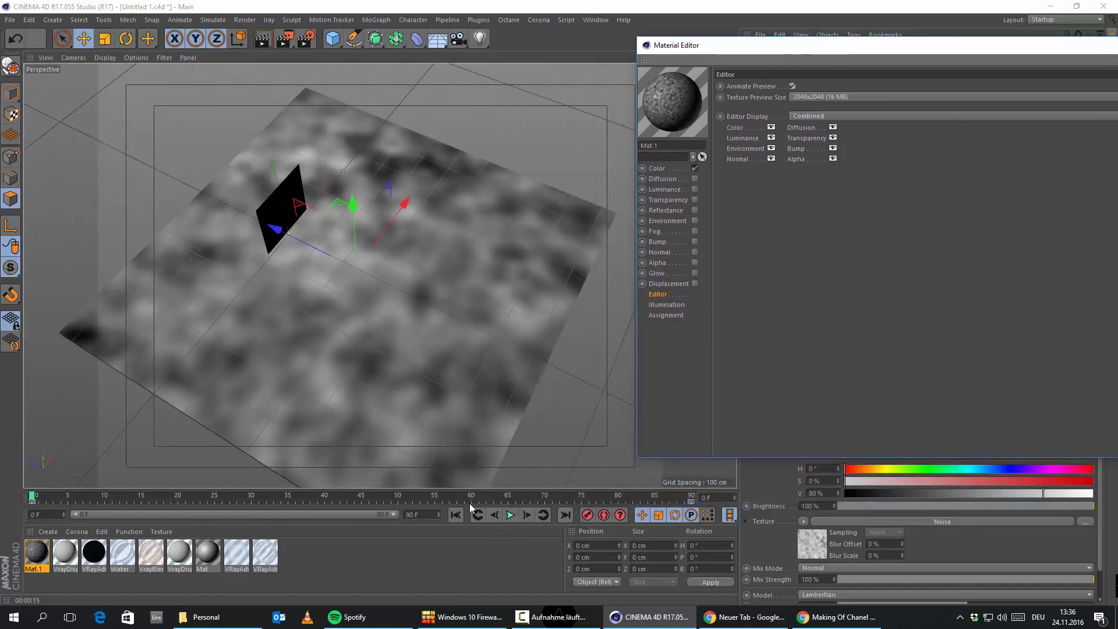
pyautogui.click(509, 516)
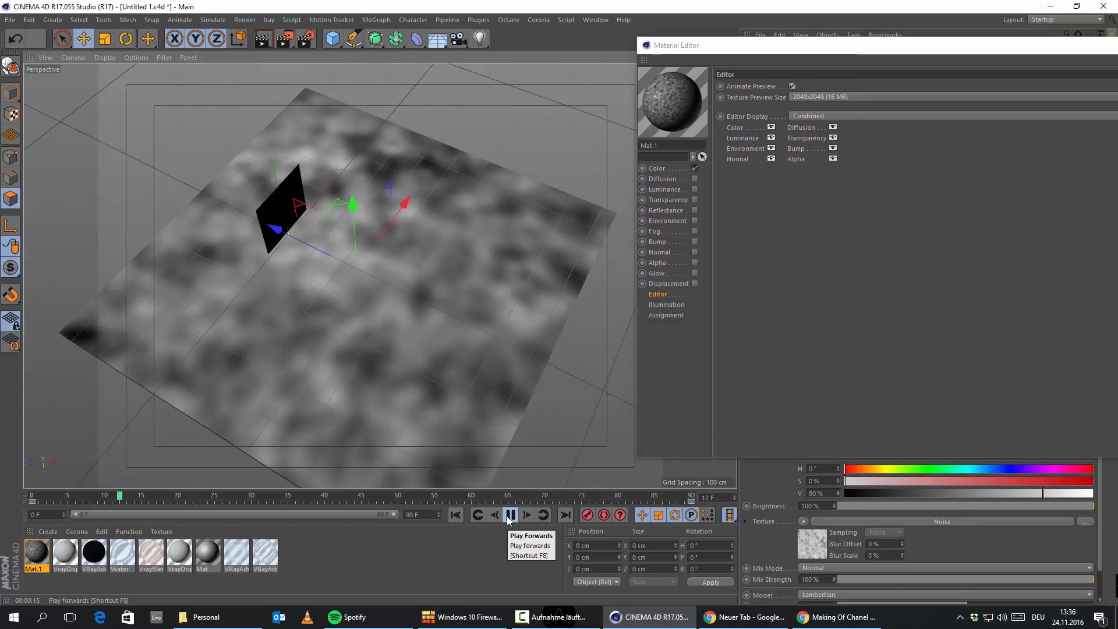
pyautogui.click(509, 516)
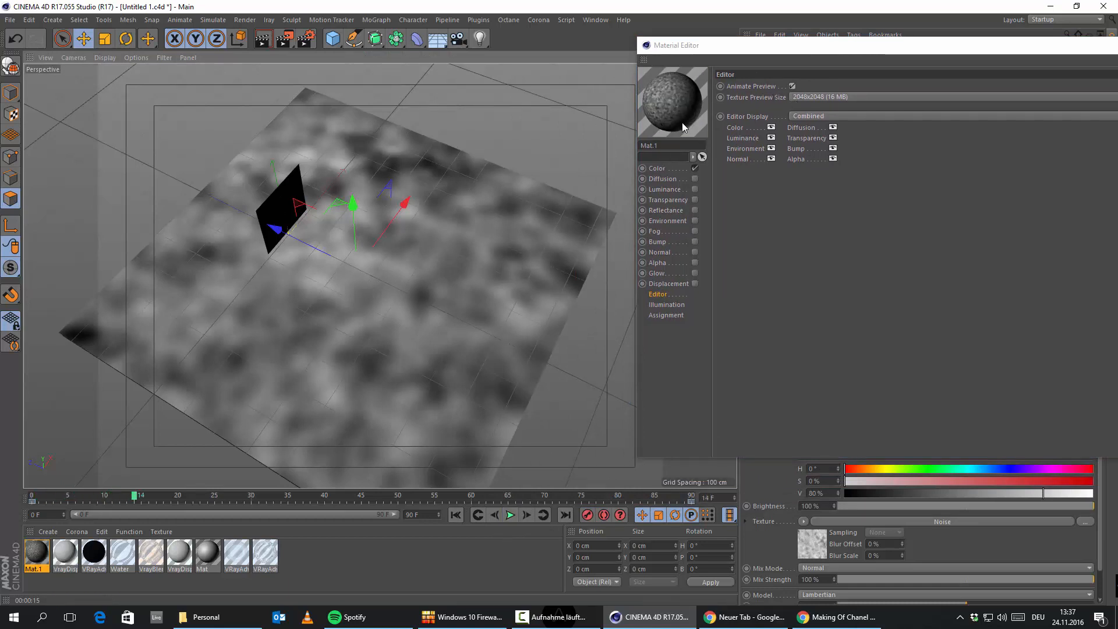
# Set Mat.1's texture preview size to 512x512 and play the animation from frame 0
pyautogui.click(809, 96)
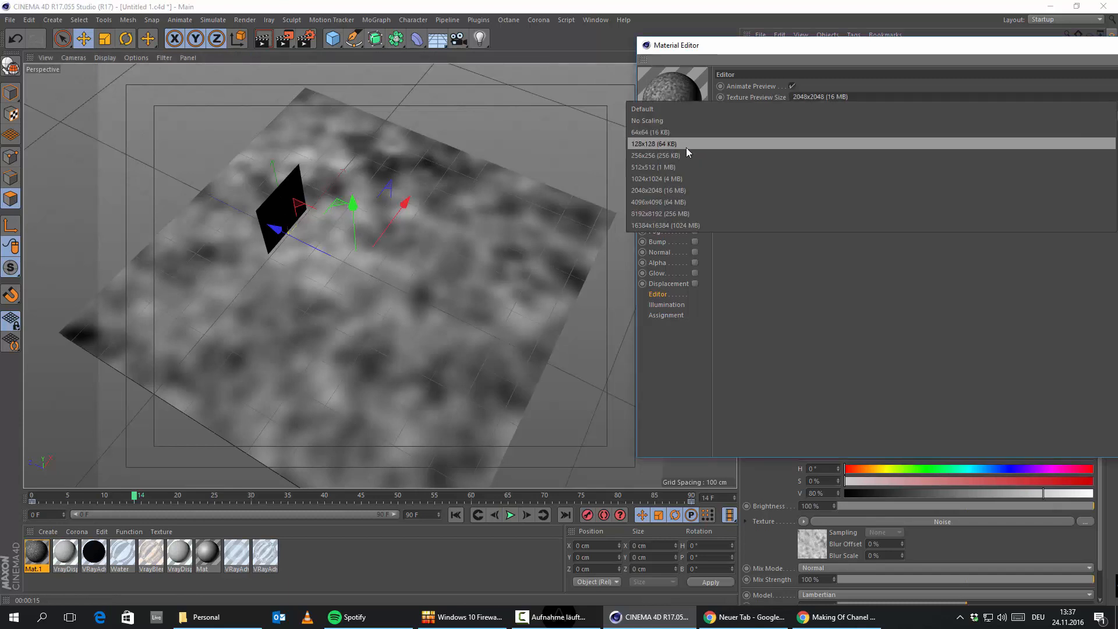
pyautogui.click(677, 169)
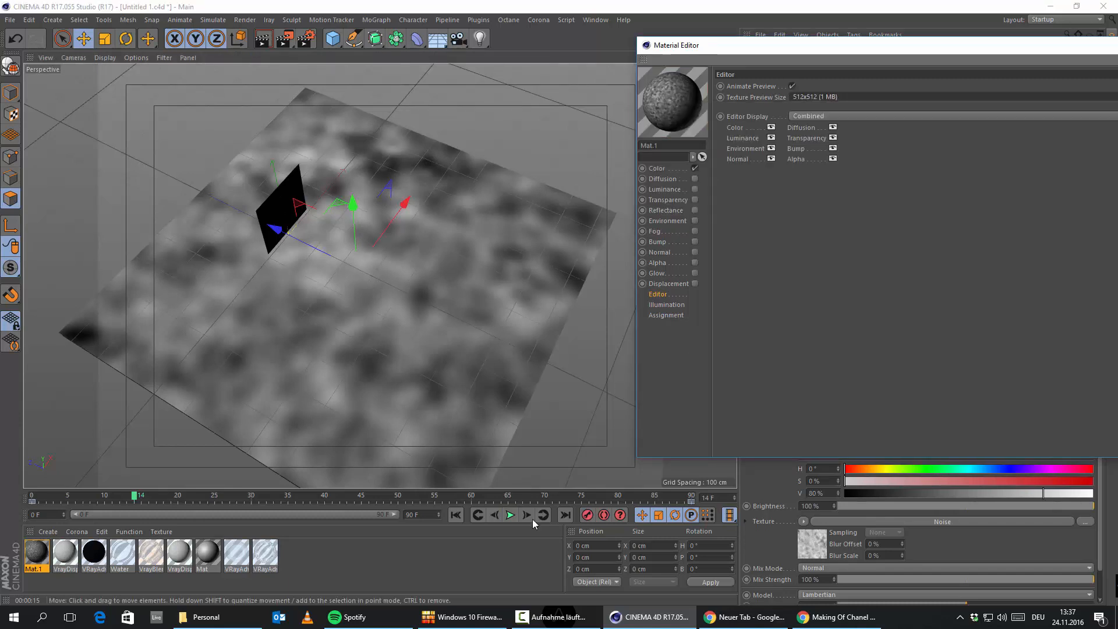
pyautogui.click(456, 514)
pyautogui.click(510, 515)
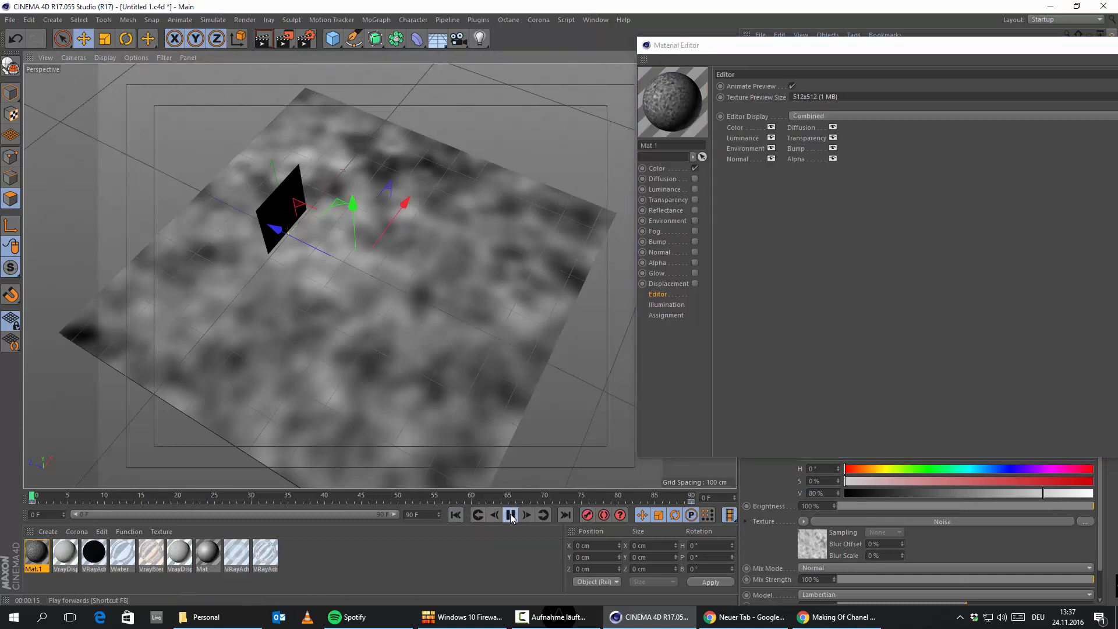
pyautogui.click(511, 516)
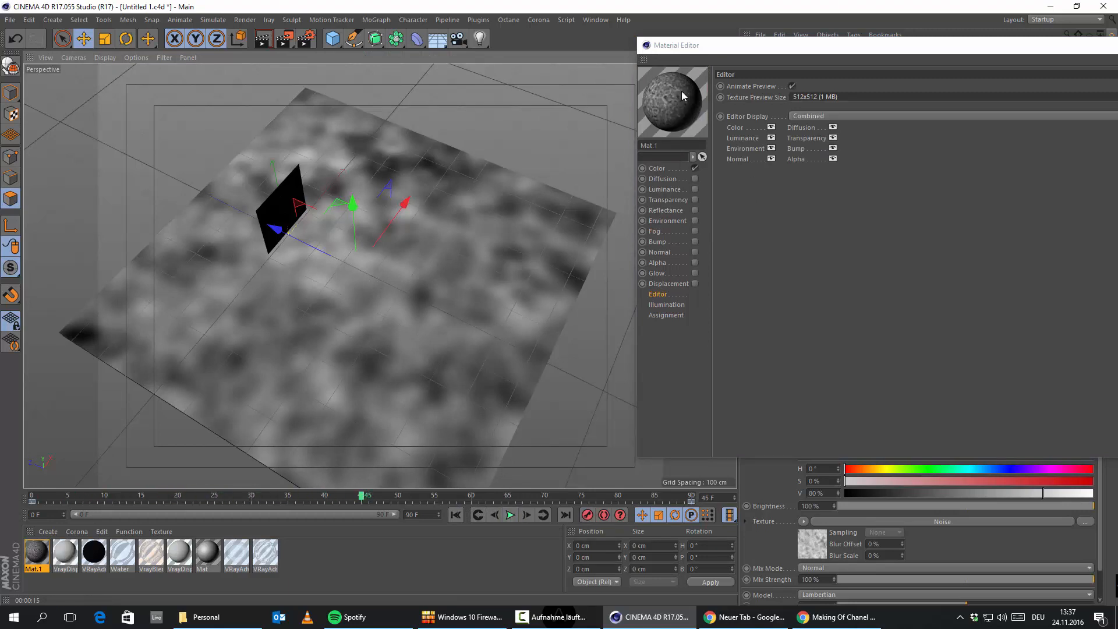
# Turn on the display of noises in the viewport and inspect the plane's texture
pyautogui.click(678, 306)
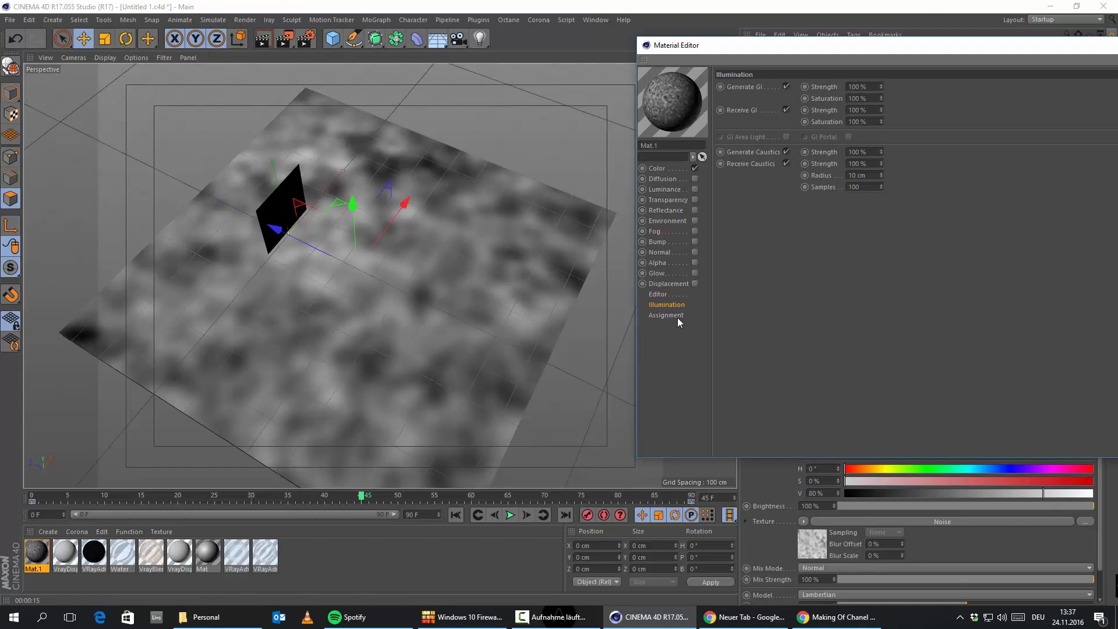
pyautogui.click(663, 295)
pyautogui.keyDown('alt'); pyautogui.moveTo(201, 323); pyautogui.dragTo(402, 332); pyautogui.keyUp('alt')
pyautogui.click(135, 58)
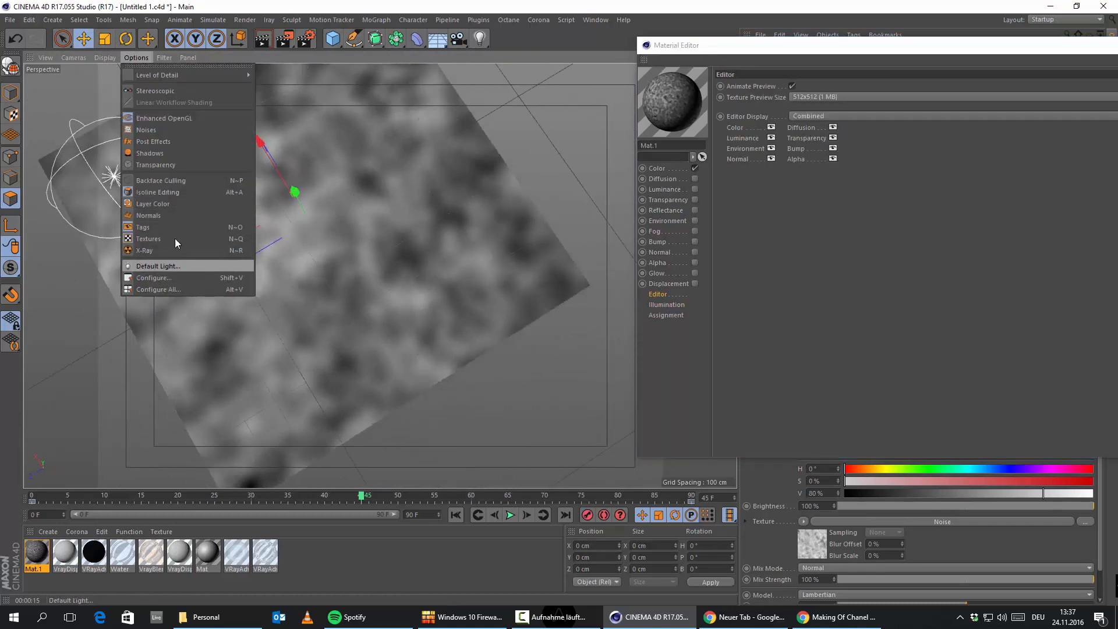
pyautogui.click(164, 128)
pyautogui.keyDown('alt'); pyautogui.moveTo(112, 175); pyautogui.dragTo(570, 222); pyautogui.keyUp('alt')
# Set Mat.1's texture preview size to 2048x2048 and open the viewport configuration settings
pyautogui.click(846, 97)
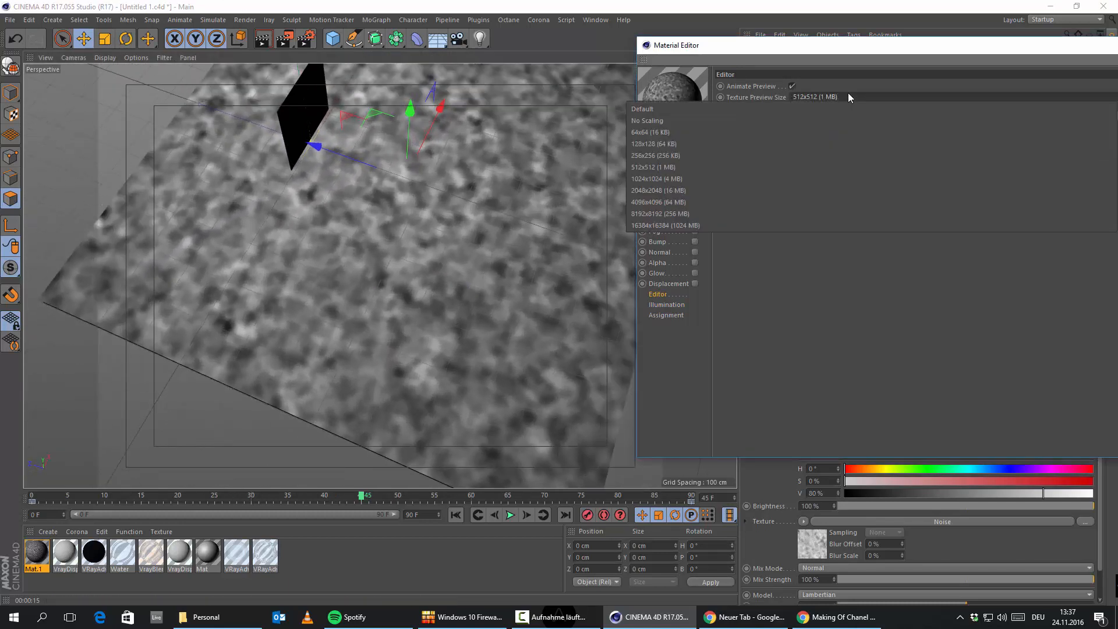
pyautogui.click(717, 189)
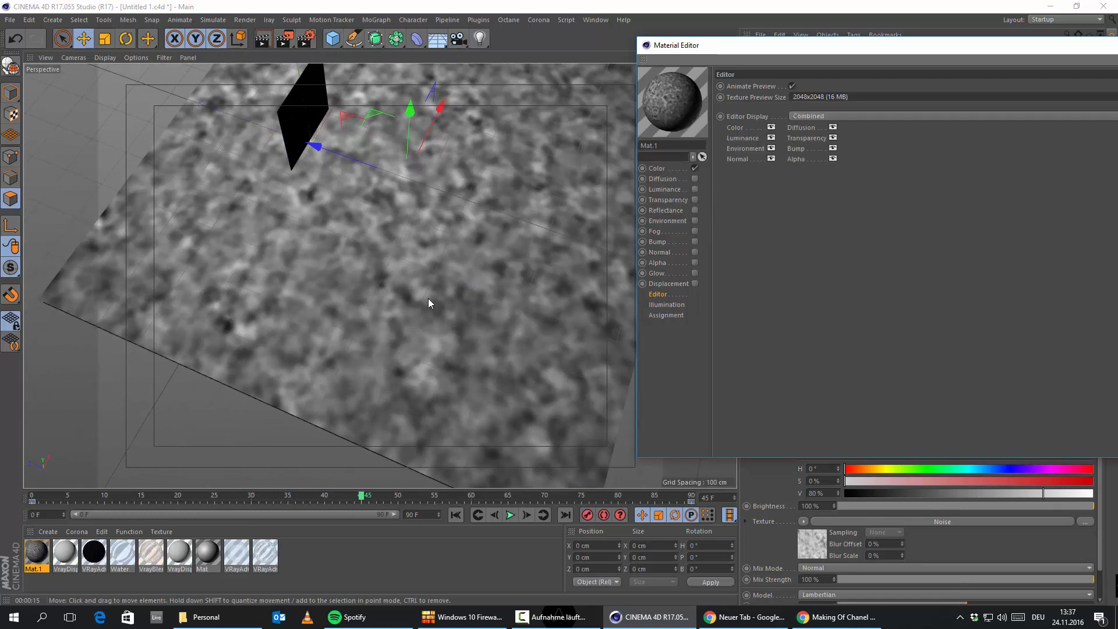
pyautogui.click(133, 57)
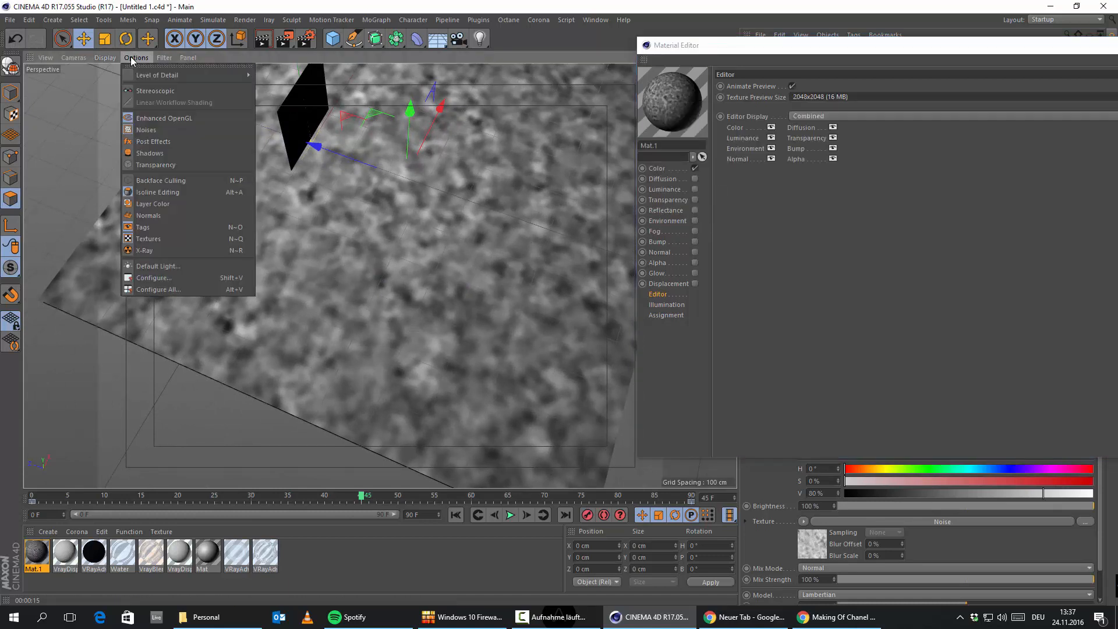
pyautogui.moveTo(194, 71)
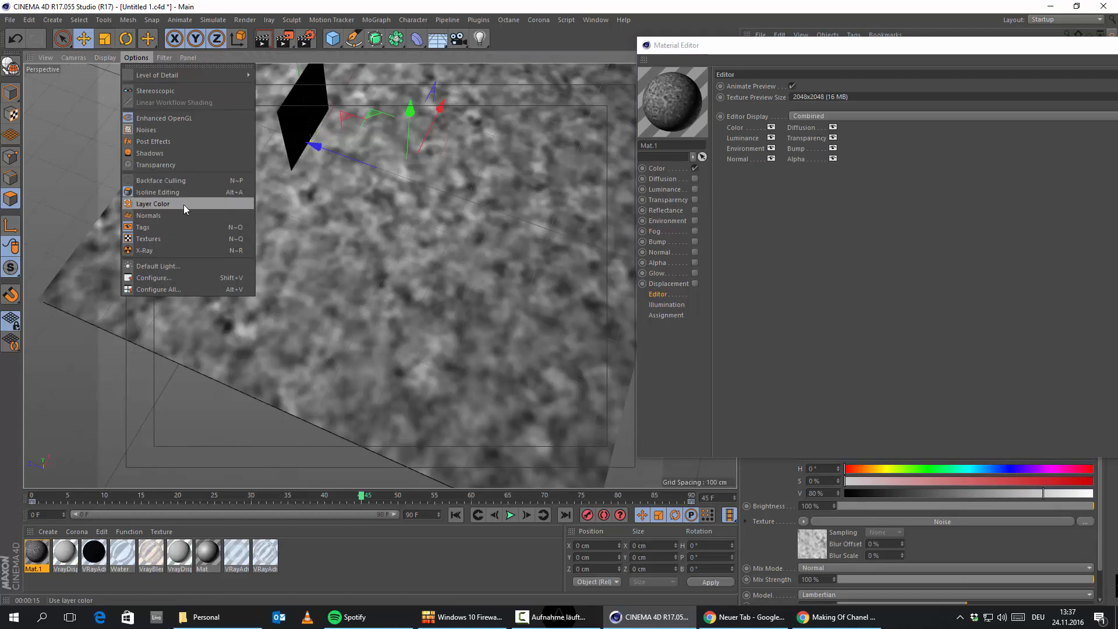
pyautogui.click(174, 277)
# Set Mat.1's texture preview size to 1024x1024, and play the animation before returning to frame 0
pyautogui.moveTo(832, 45); pyautogui.dragTo(760, 77)
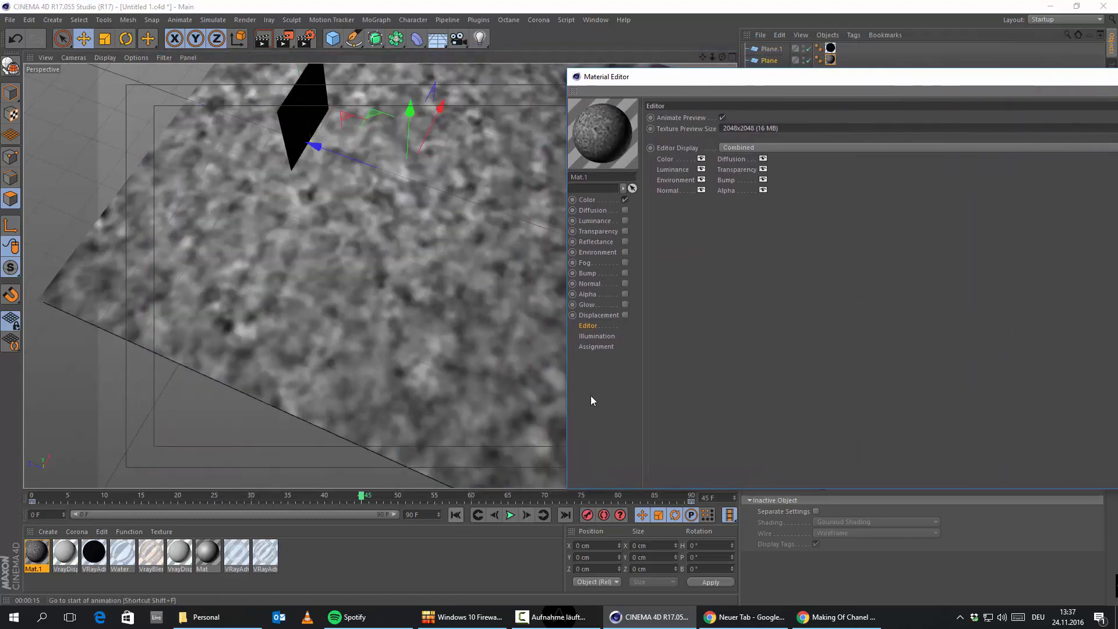
pyautogui.click(765, 130)
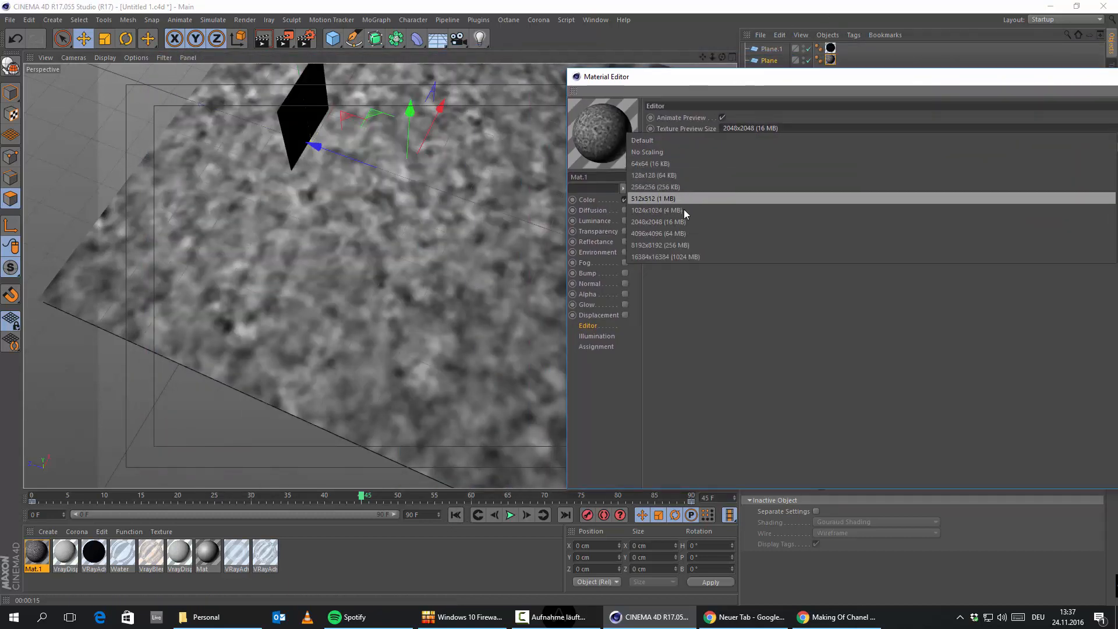
pyautogui.click(682, 201)
pyautogui.click(510, 515)
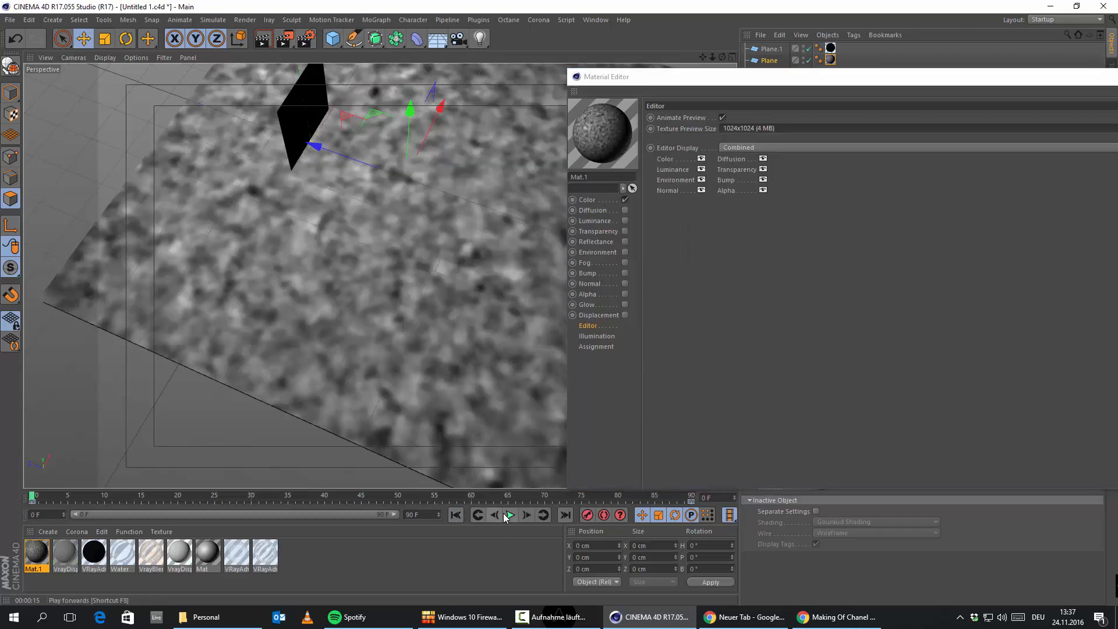
pyautogui.click(510, 514)
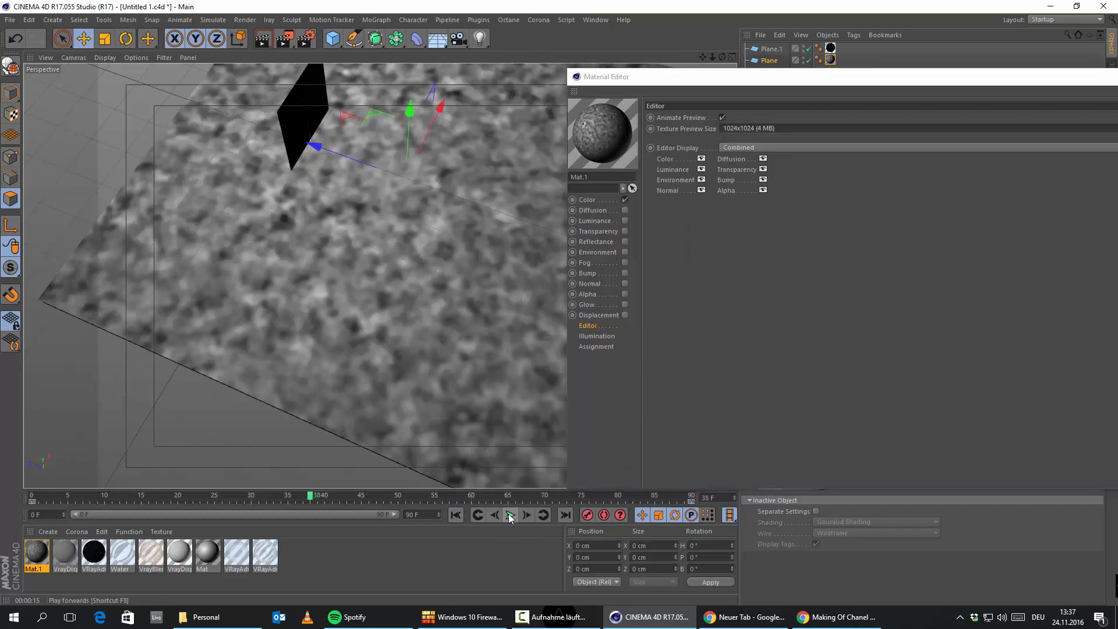
pyautogui.click(136, 57)
pyautogui.click(325, 3)
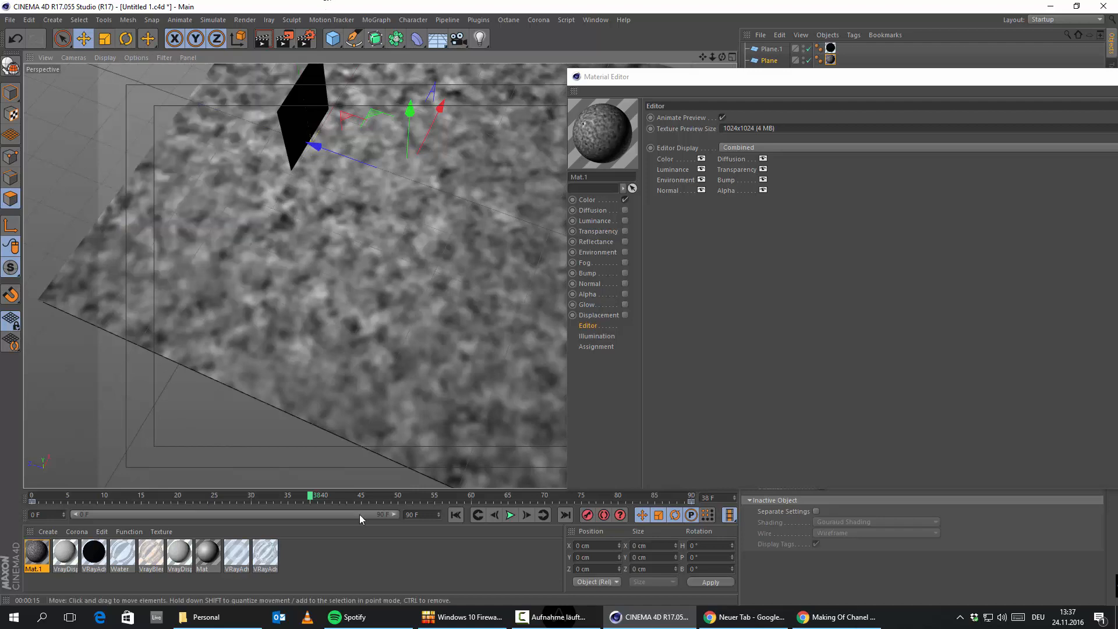
pyautogui.moveTo(311, 497); pyautogui.dragTo(2, 520)
# Open the Noise shader in Mat.1's Color channel and play the animation to check its movement, ending at frame 0
pyautogui.click(614, 201)
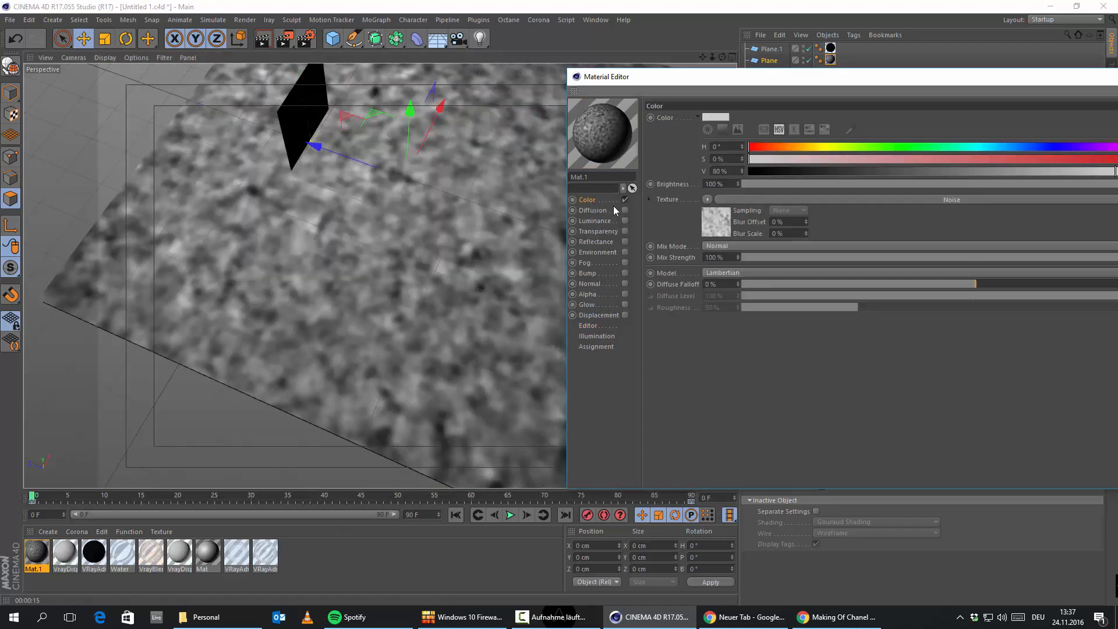
pyautogui.click(804, 200)
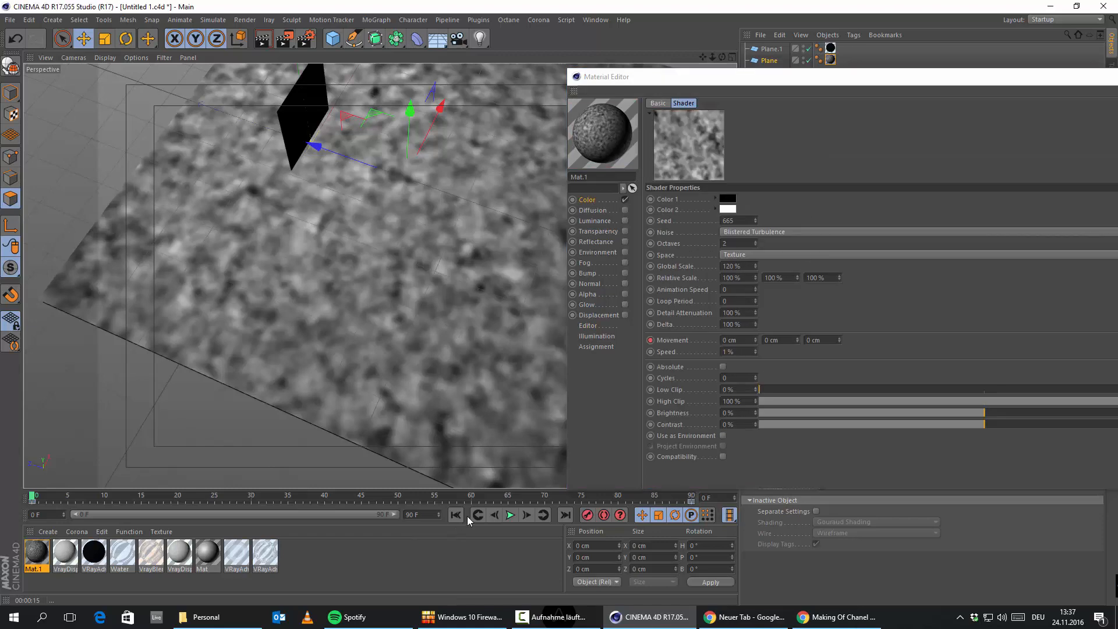
pyautogui.click(511, 518)
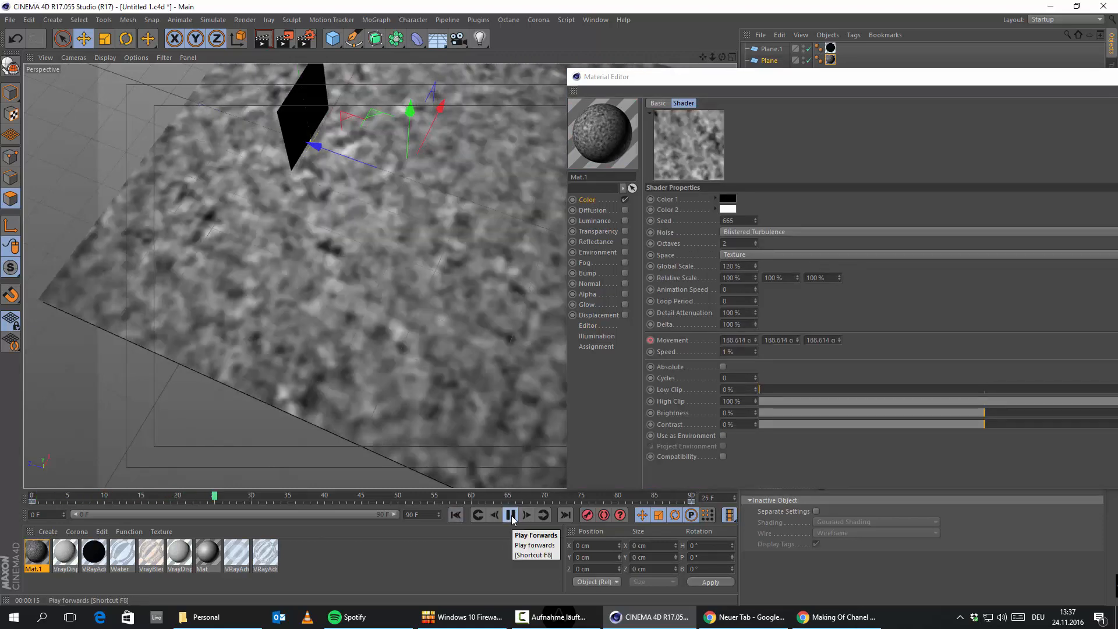
pyautogui.click(510, 518)
pyautogui.click(458, 515)
# Try a noise Speed of 0 % during playback, restore it to 1 % and replay the animation
pyautogui.moveTo(742, 352); pyautogui.dragTo(450, 305)
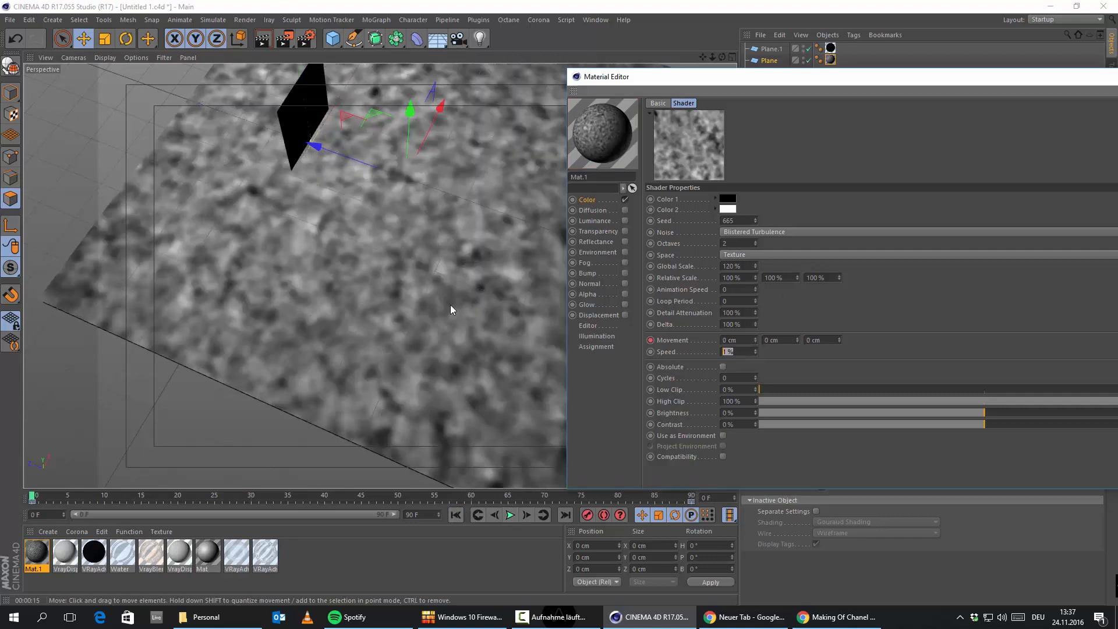
pyautogui.write('0')
pyautogui.press('Return')
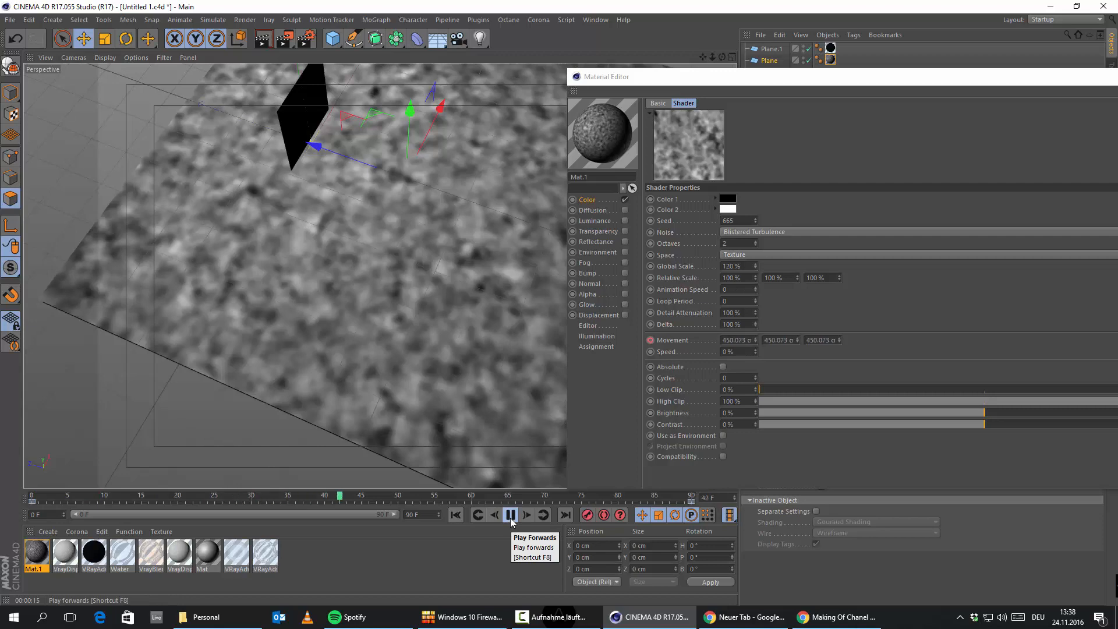
pyautogui.click(511, 516)
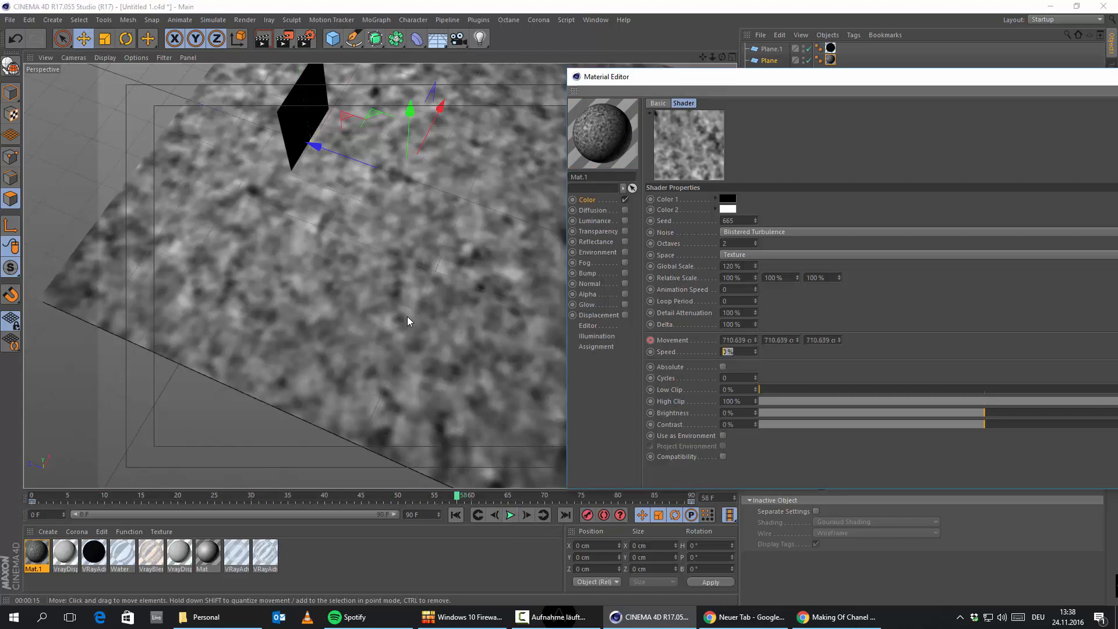
pyautogui.hotkey('ctrl', 'z')
pyautogui.click(510, 515)
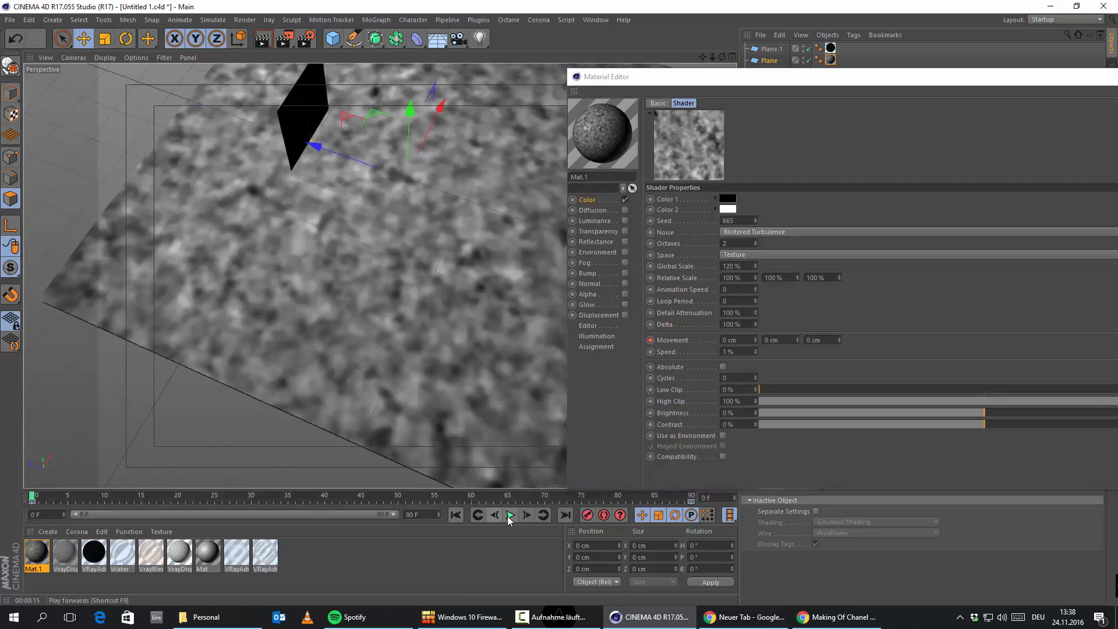
pyautogui.click(510, 514)
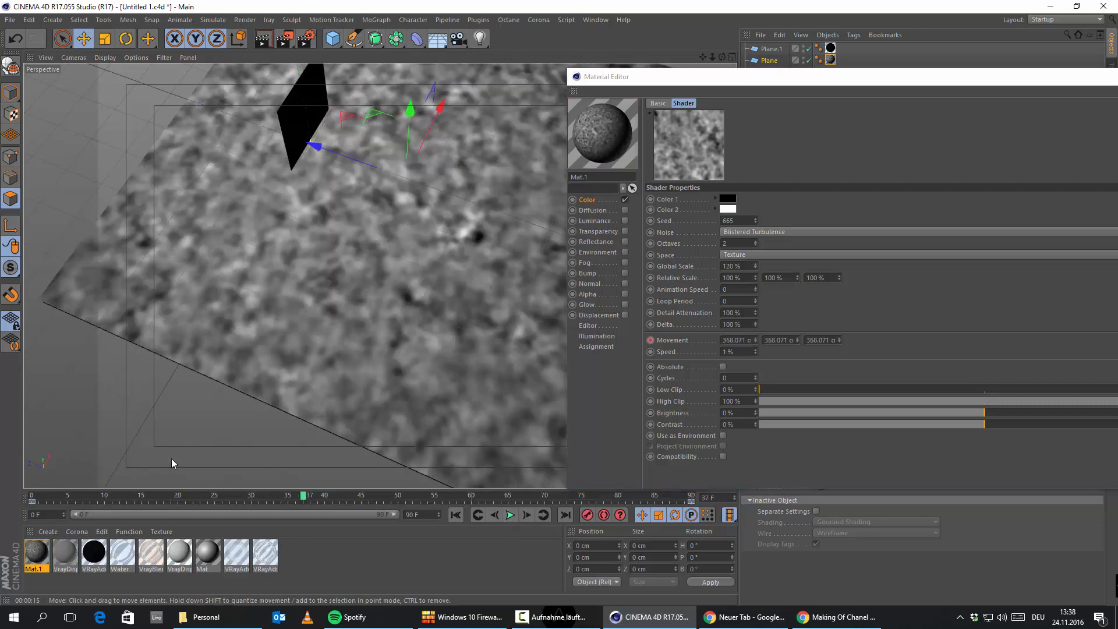
# Set the noise's Y Movement to 10 cm at frame 90
pyautogui.moveTo(309, 494); pyautogui.dragTo(691, 495)
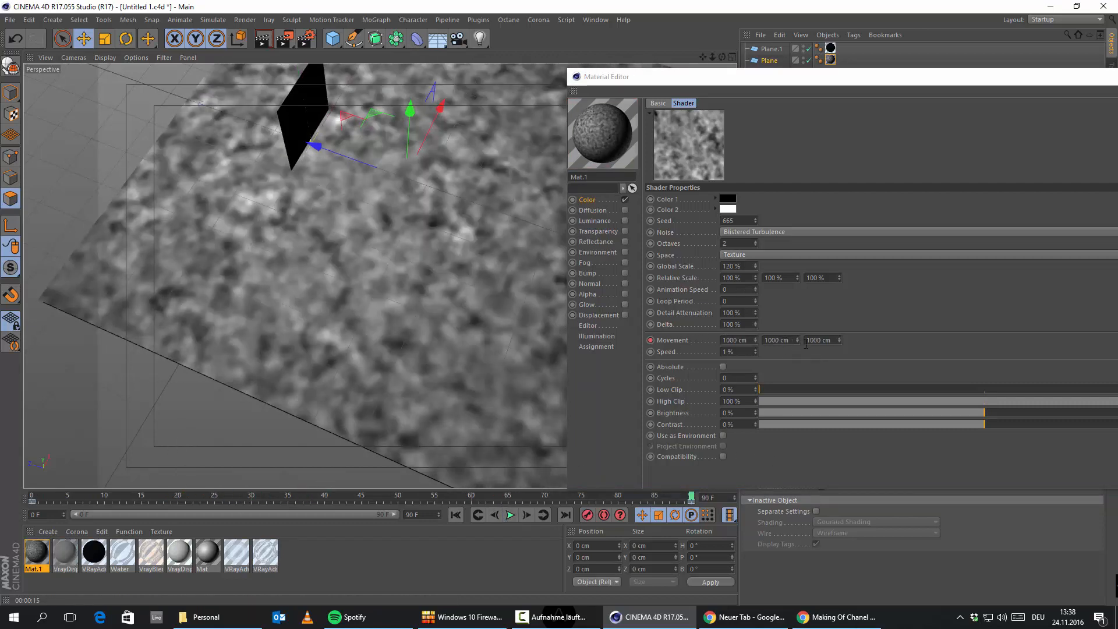
pyautogui.doubleClick(780, 340)
pyautogui.write('10')
pyautogui.press('Return')
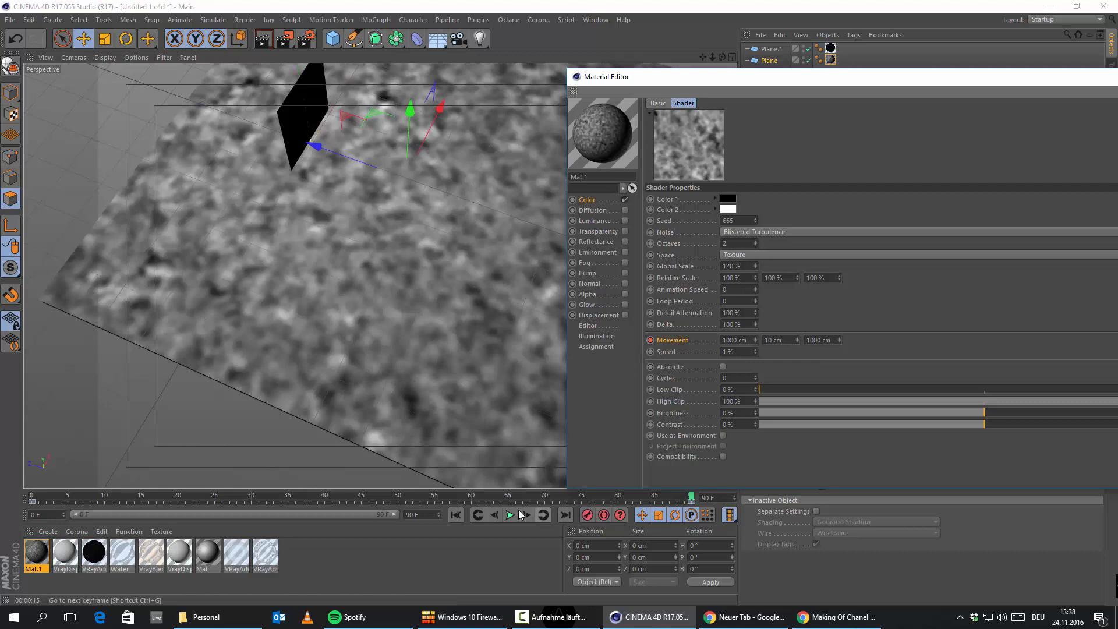
# Play the animation from the start to judge the changed noise movement and return to frame 0
pyautogui.click(458, 512)
pyautogui.click(510, 515)
pyautogui.click(510, 515)
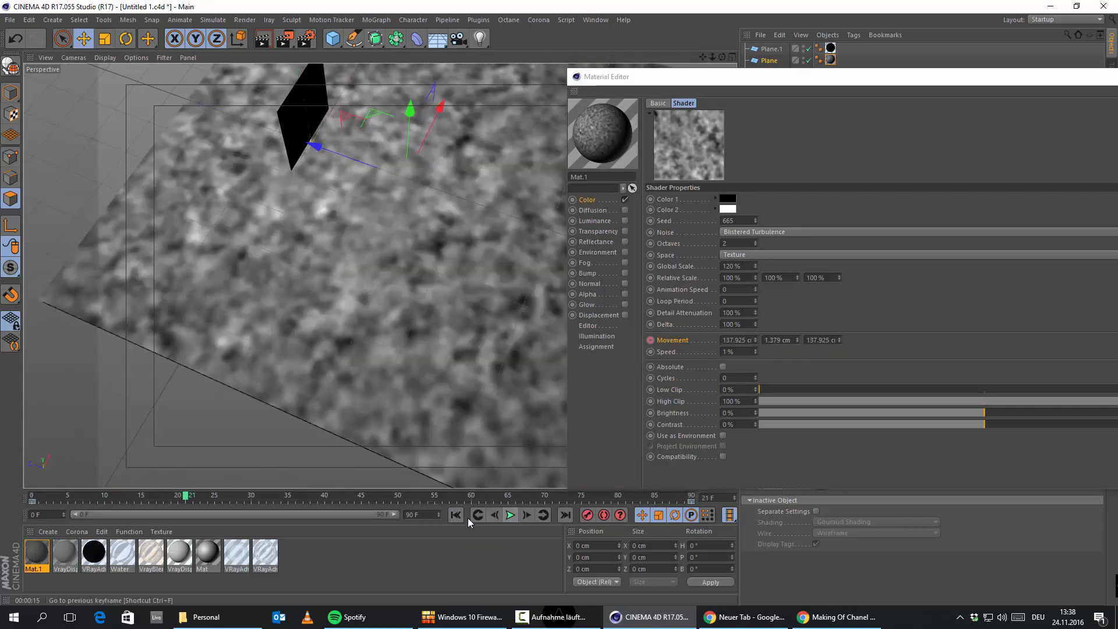
pyautogui.click(468, 517)
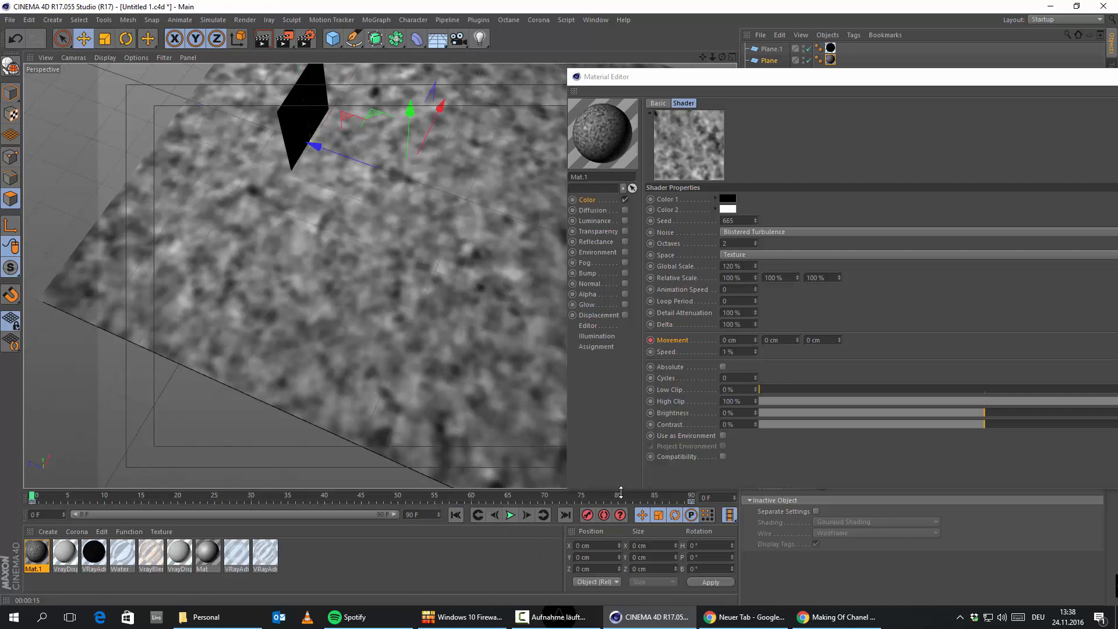
# Set the noise's X and Z Movement to 0 cm at frame 90
pyautogui.moveTo(630, 495); pyautogui.dragTo(735, 492)
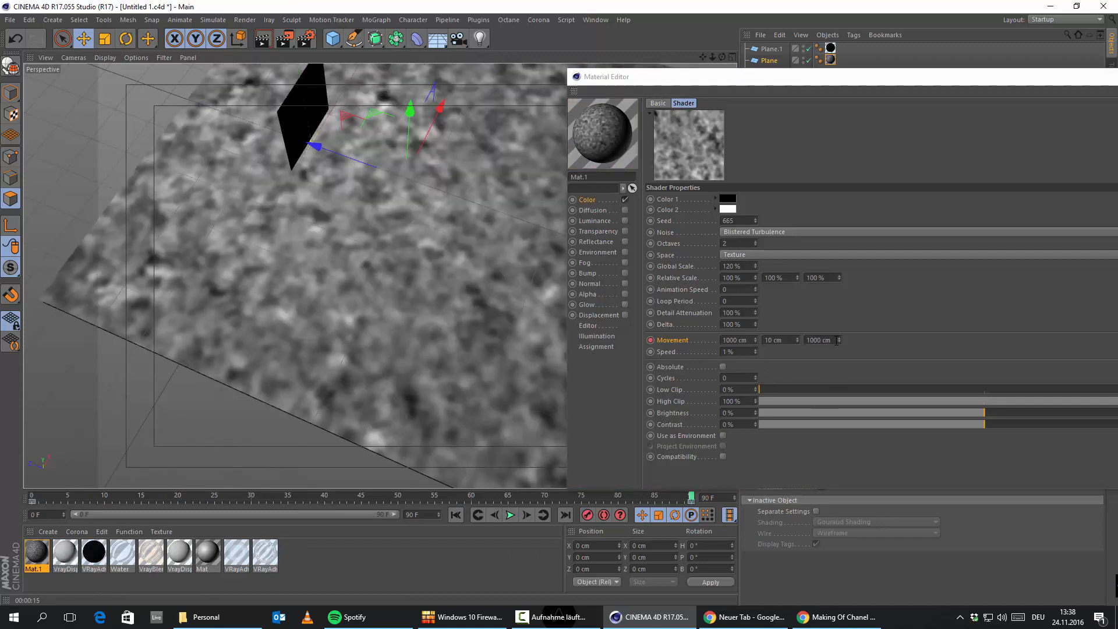
pyautogui.moveTo(837, 340); pyautogui.dragTo(701, 321)
pyautogui.write('0')
pyautogui.press('Return')
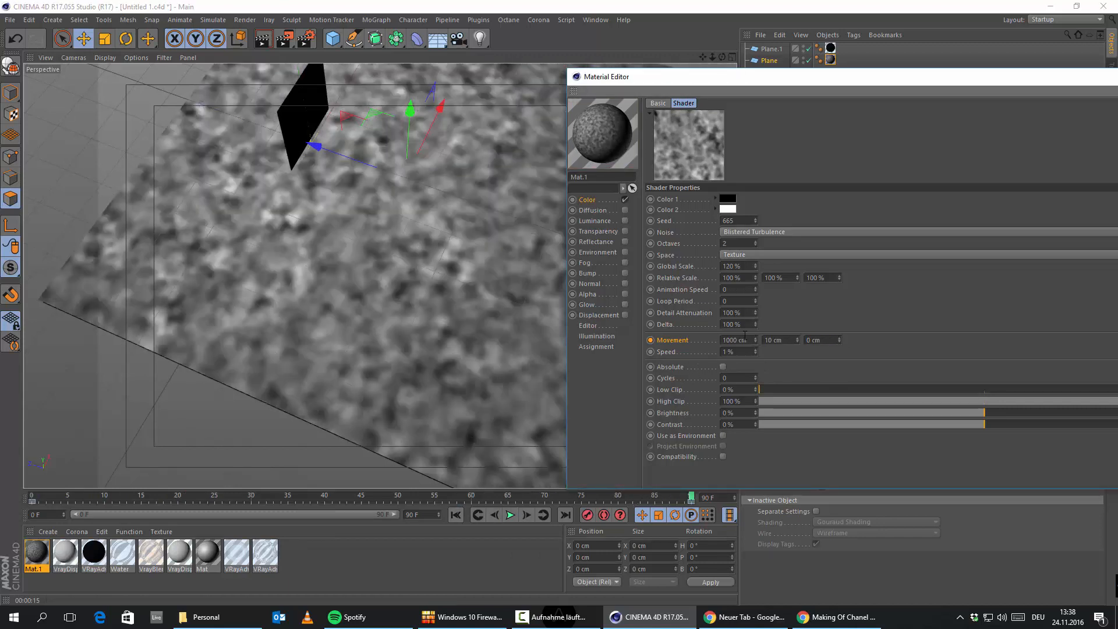
pyautogui.write('0')
pyautogui.press('Return')
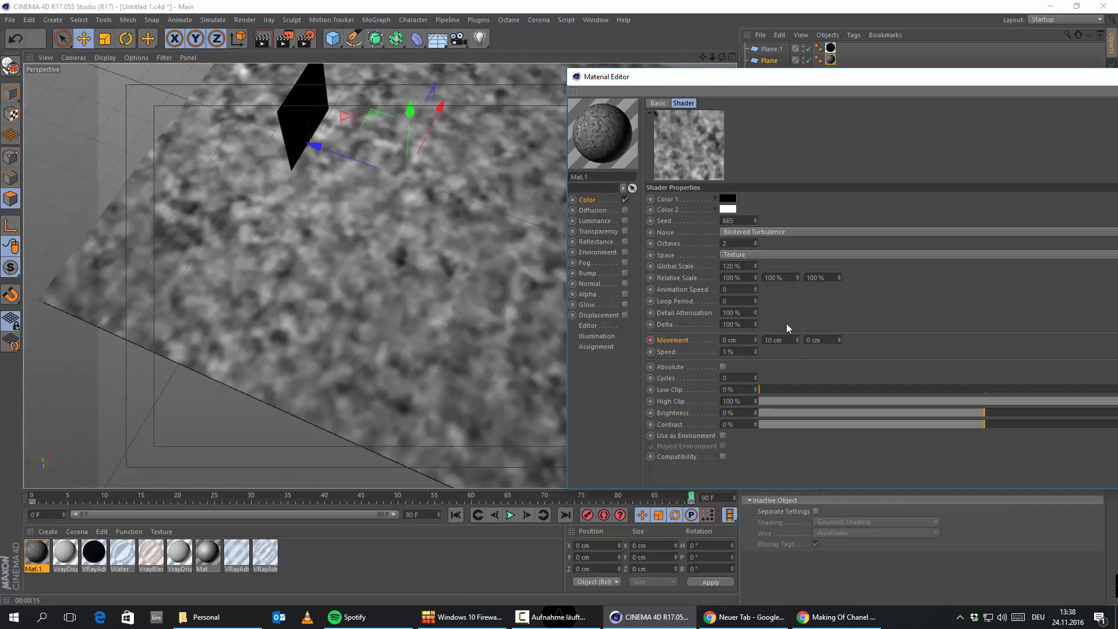
# Play the animation from frame 0 to judge the noise moving along Y only
pyautogui.click(452, 514)
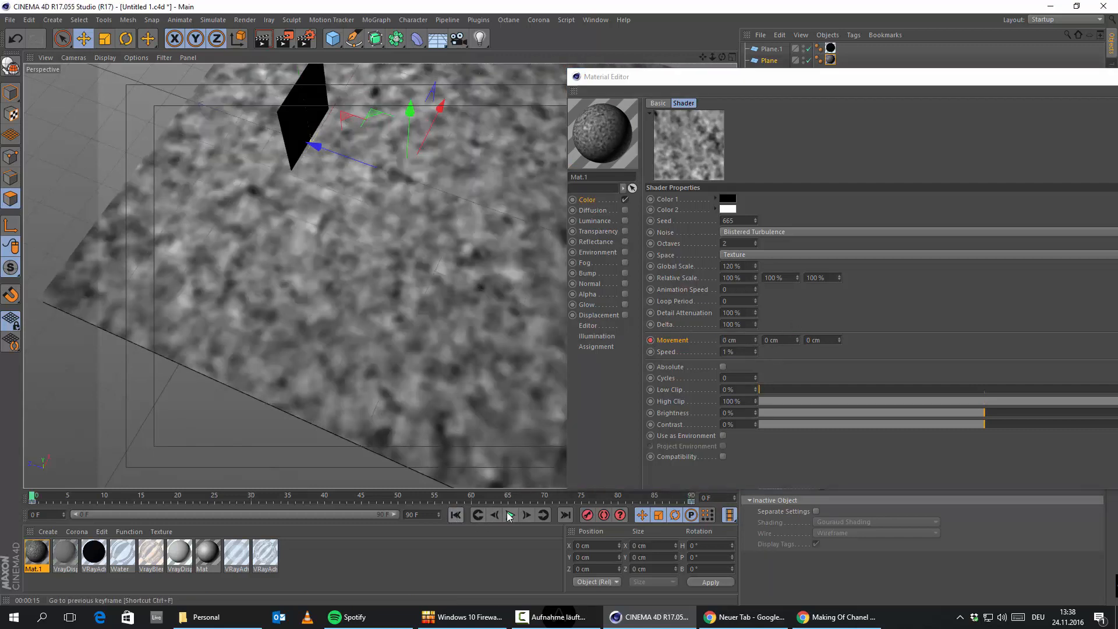
pyautogui.click(510, 516)
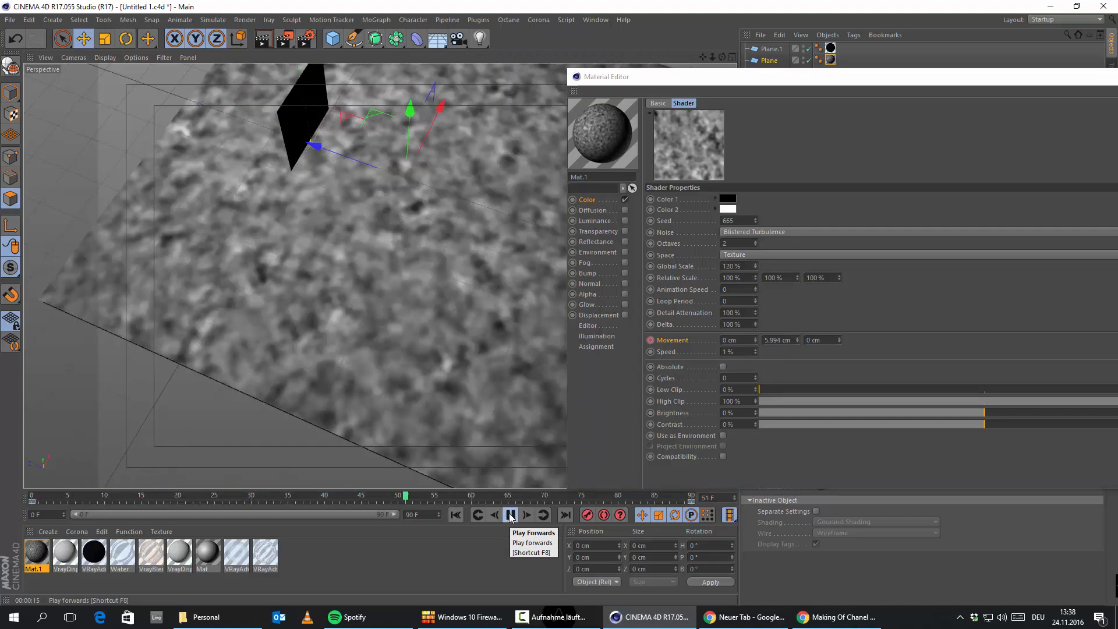
pyautogui.click(510, 516)
# Set the noise's Y Movement to 0.1 cm at frame 90 and replay the animation from the start
pyautogui.moveTo(487, 499); pyautogui.dragTo(754, 517)
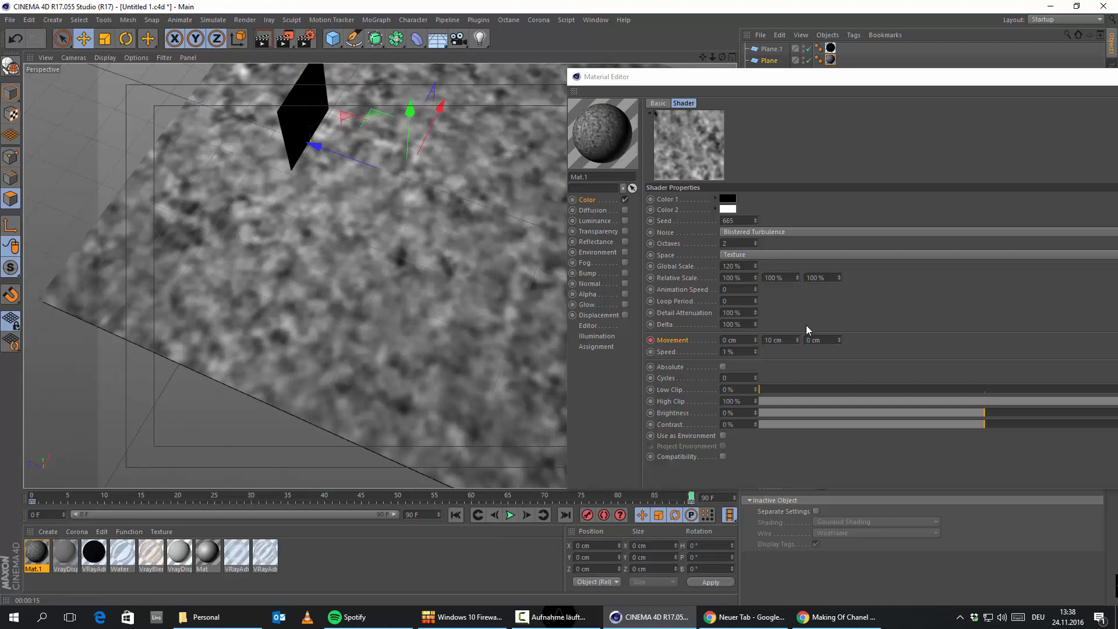
pyautogui.click(793, 342)
pyautogui.write('0.1')
pyautogui.press('Return')
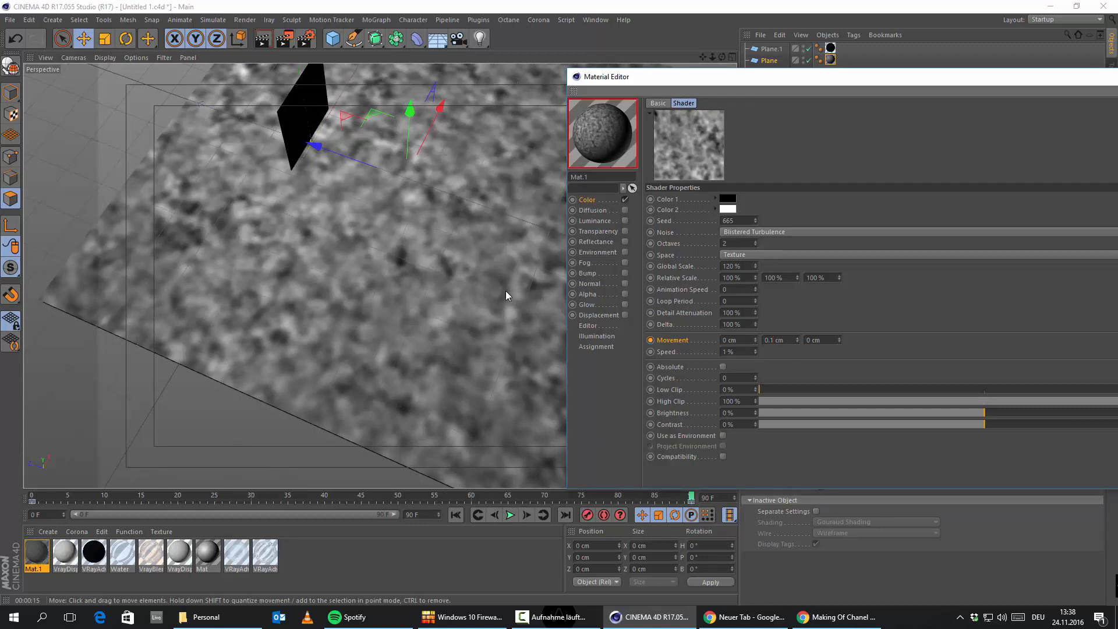
pyautogui.click(476, 514)
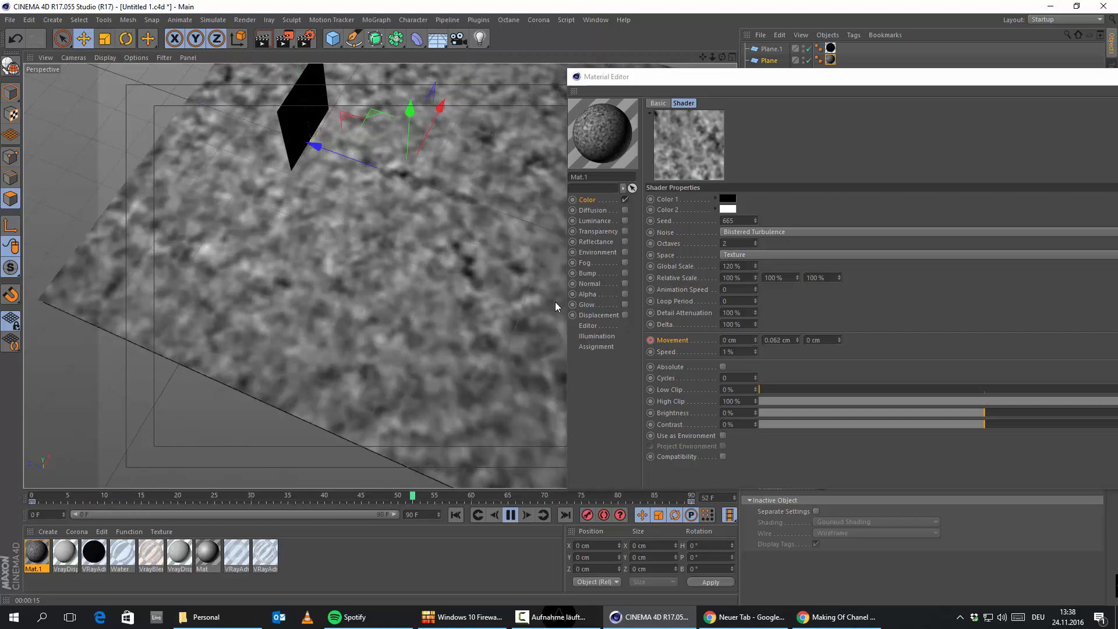
# Close the Material Editor and delete the Window object from the scene
pyautogui.moveTo(1061, 80); pyautogui.dragTo(619, 124)
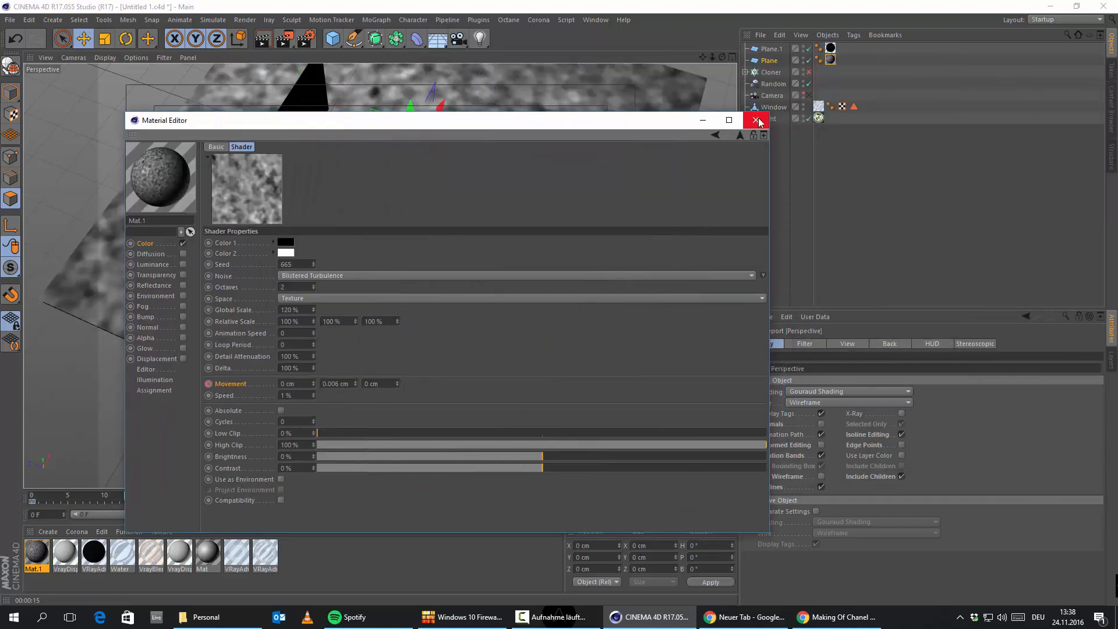
pyautogui.click(755, 120)
pyautogui.click(777, 109)
pyautogui.press('Delete')
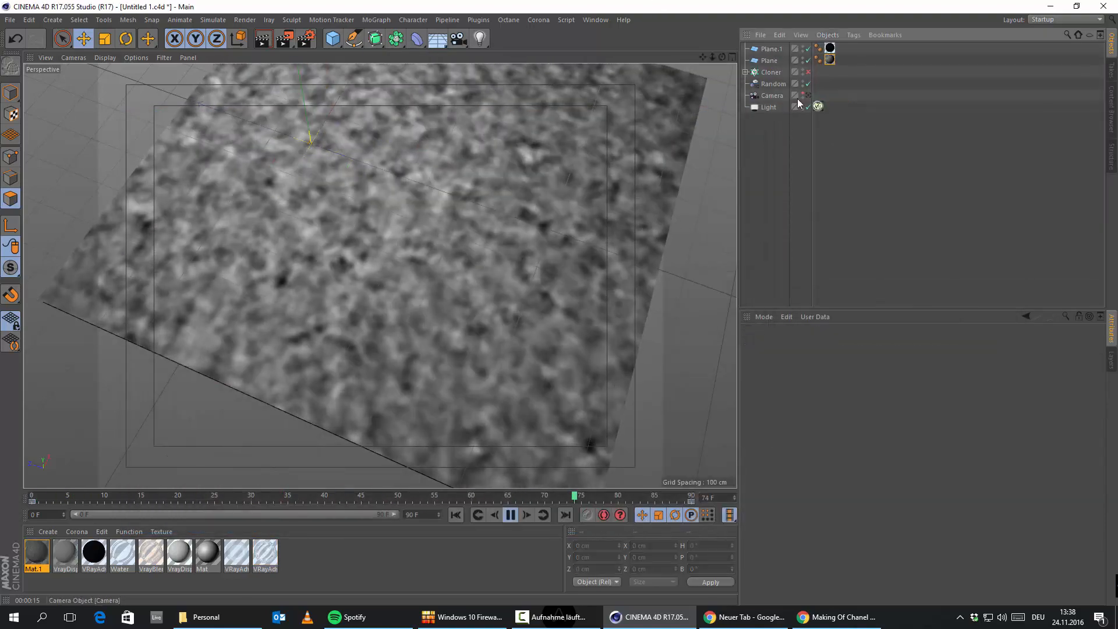
# Stop playback and test-render the noise-textured plane to the Picture Viewer without saving, ending the render during its first frame
pyautogui.keyDown('alt'); pyautogui.moveTo(445, 326); pyautogui.dragTo(314, 221); pyautogui.keyUp('alt')
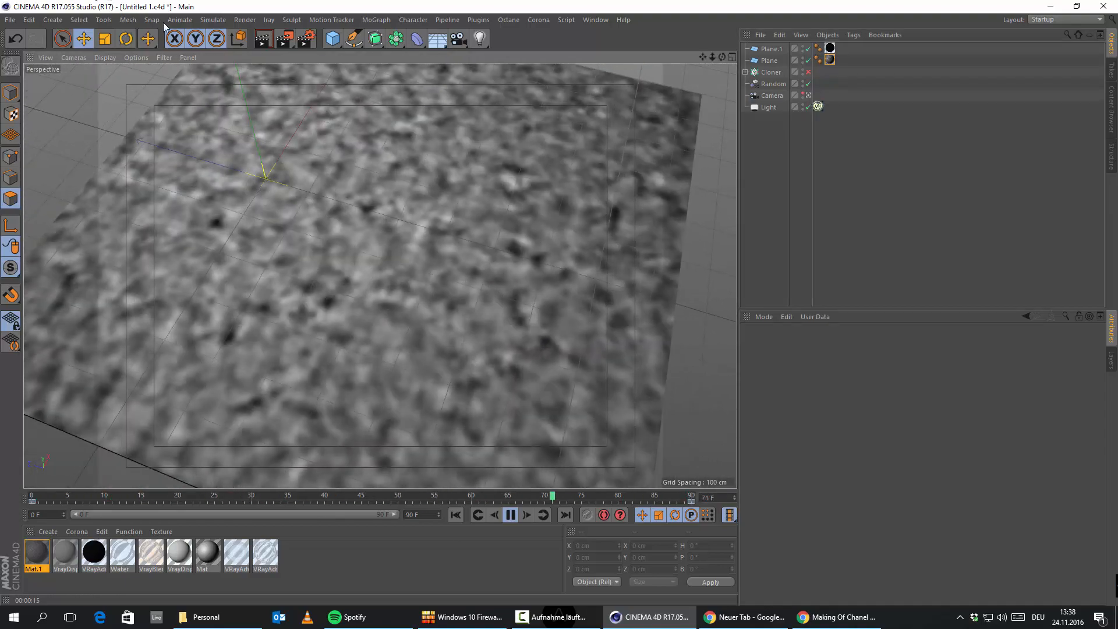
pyautogui.click(244, 20)
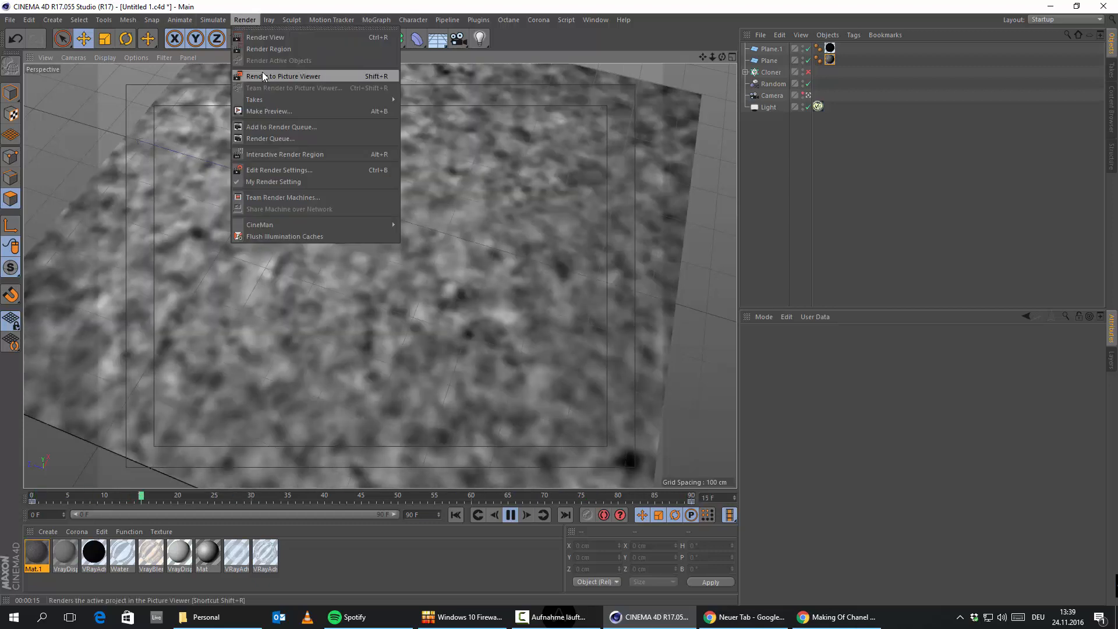
pyautogui.click(462, 119)
pyautogui.click(511, 516)
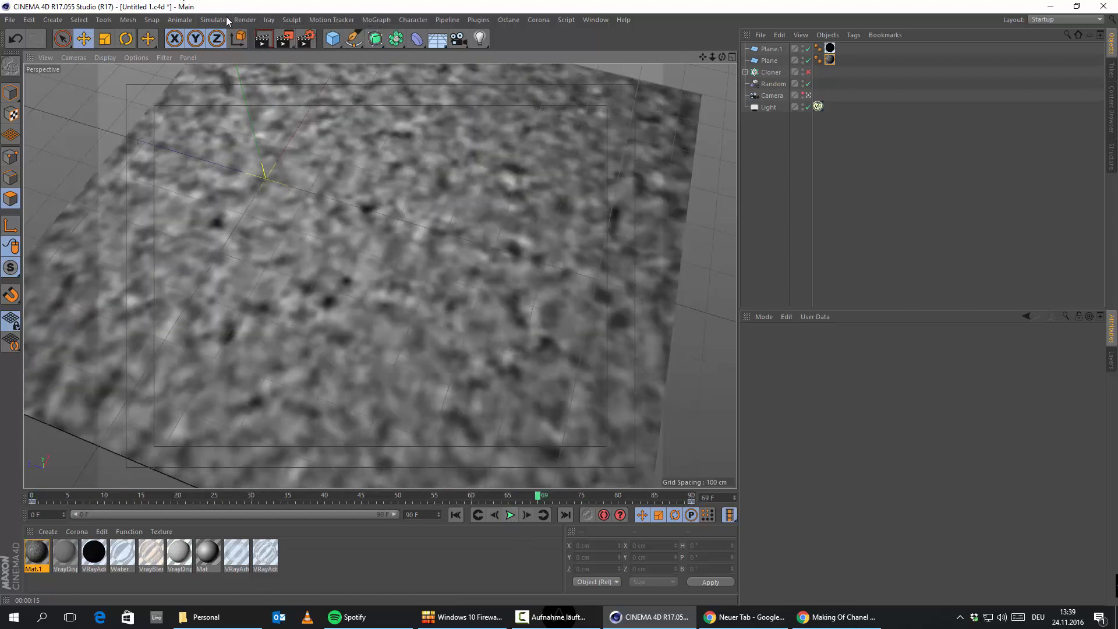
pyautogui.click(244, 20)
pyautogui.click(270, 72)
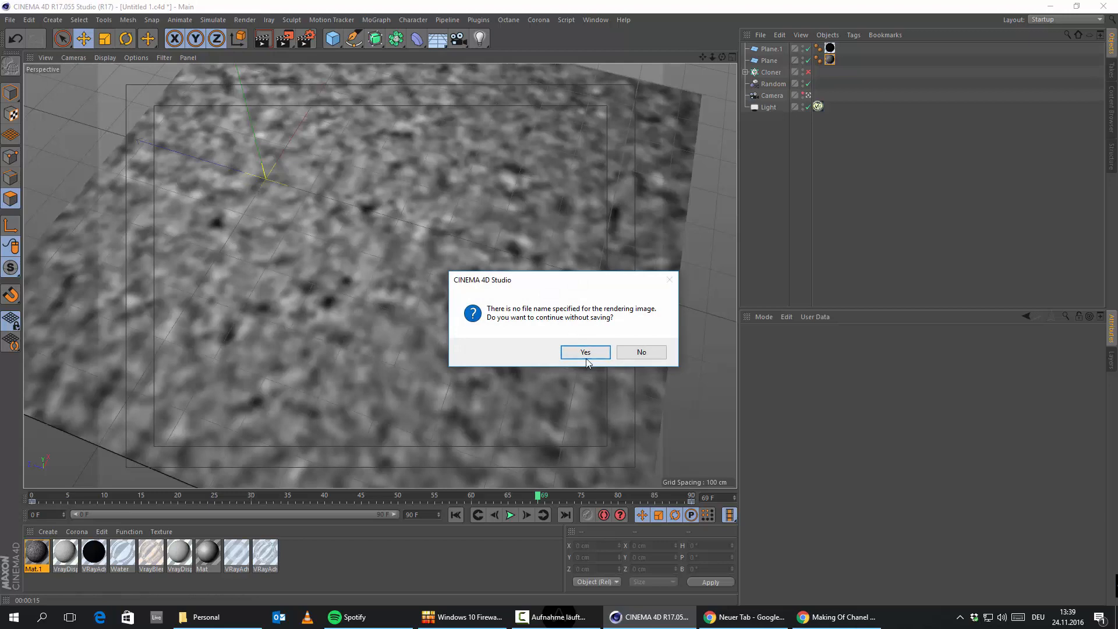
pyautogui.click(586, 351)
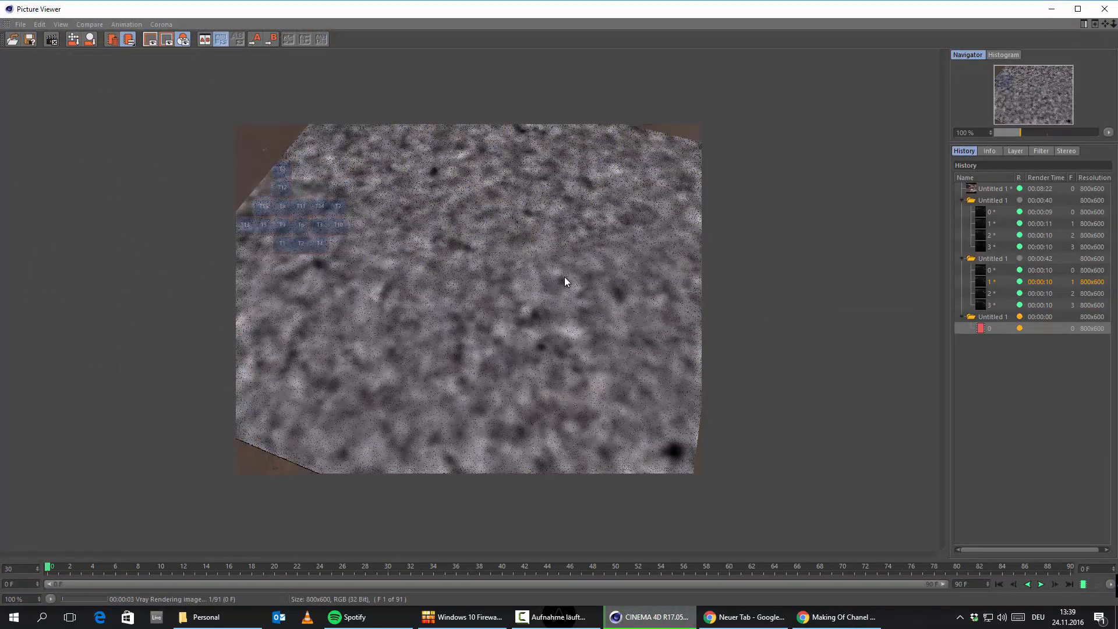
pyautogui.click(1105, 9)
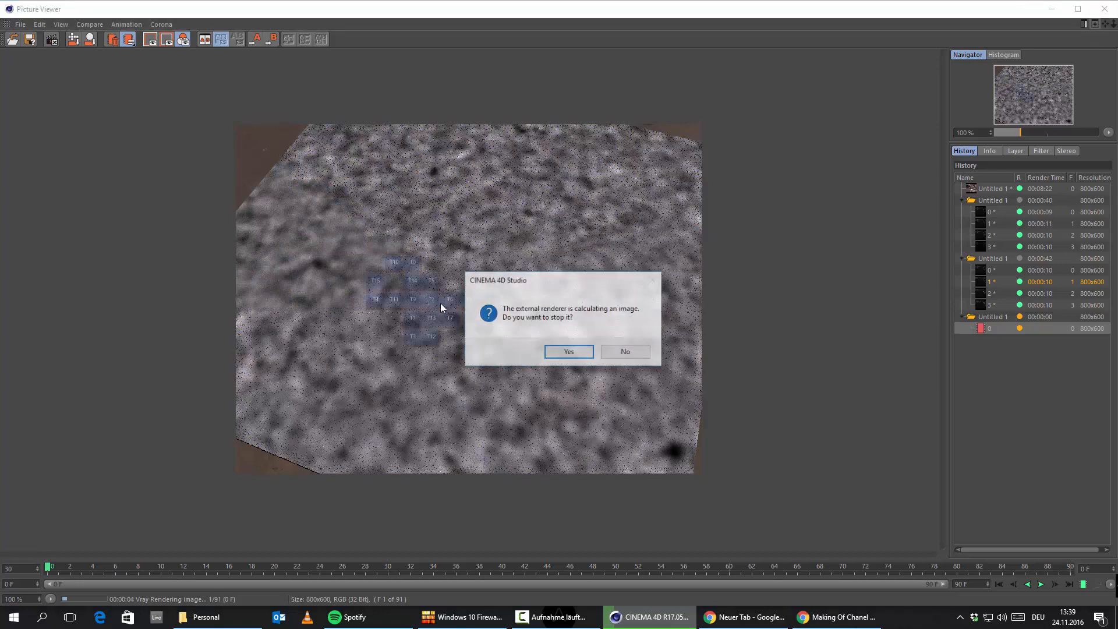
pyautogui.click(552, 350)
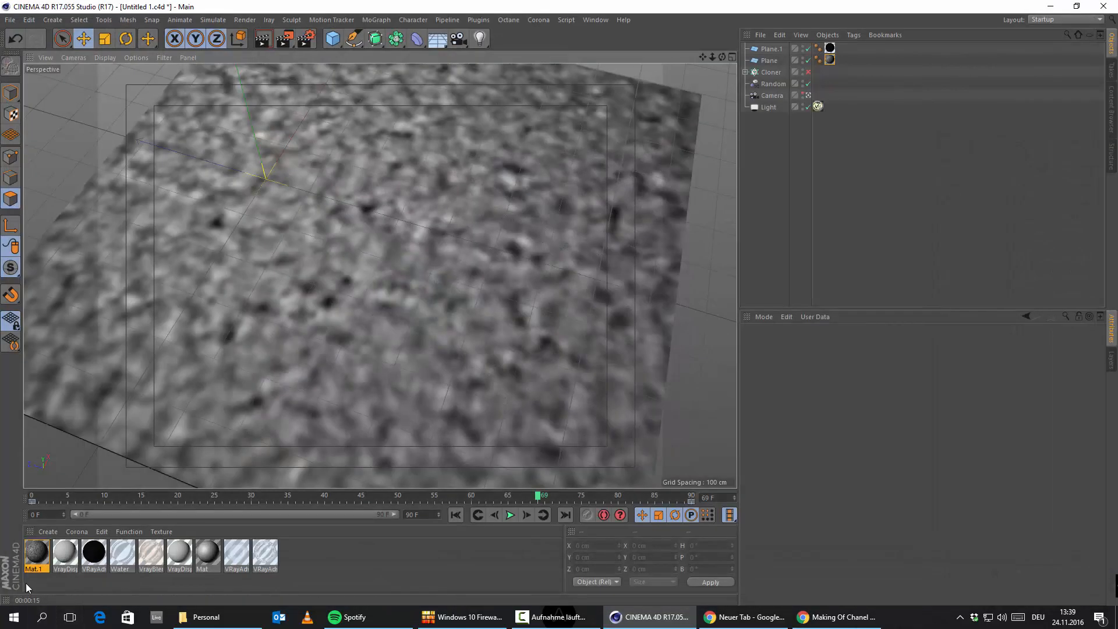
# Copy the Noise shader from Mat.1's Color channel and paste it into VrayDisplaceMaterial.1's displacement texture
pyautogui.click(44, 549)
pyautogui.doubleClick(43, 549)
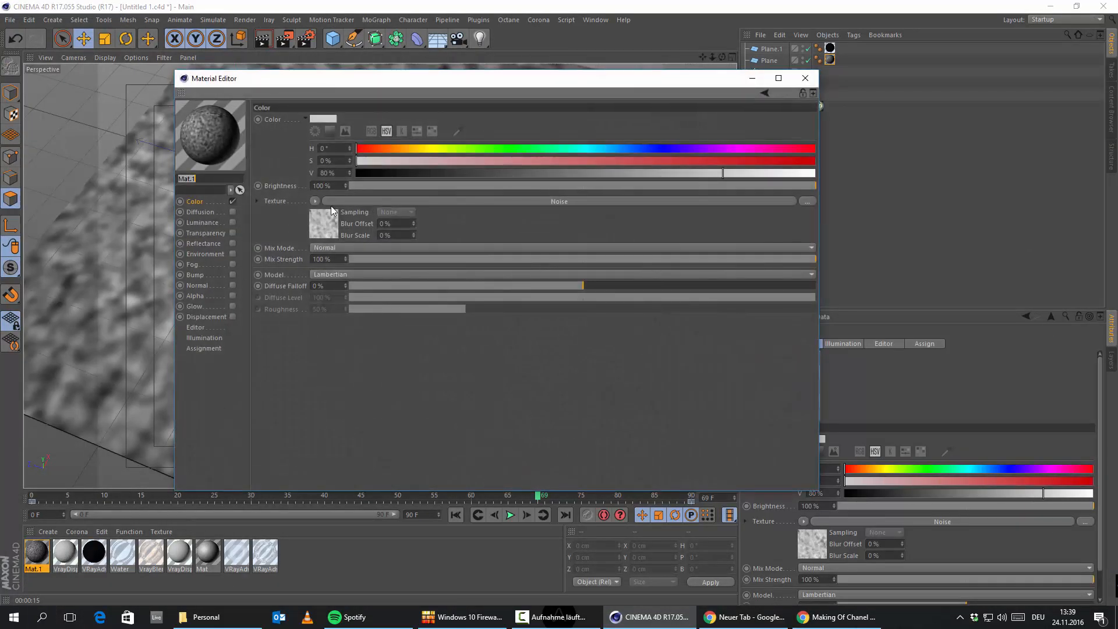
pyautogui.click(315, 201)
pyautogui.click(328, 262)
pyautogui.click(62, 561)
pyautogui.click(506, 130)
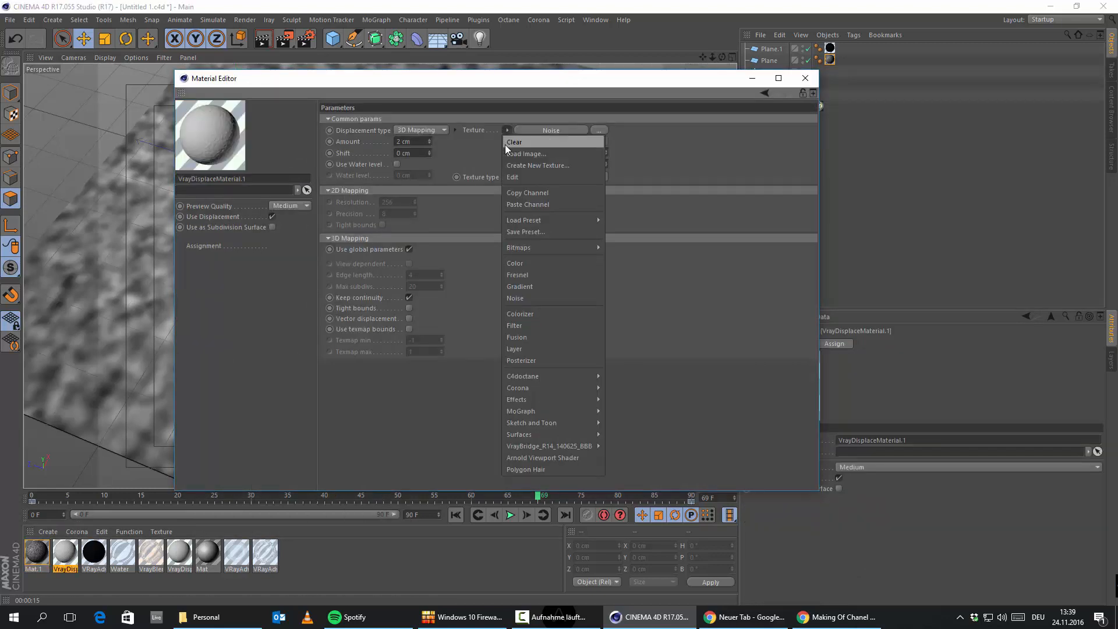
pyautogui.click(504, 130)
pyautogui.click(515, 193)
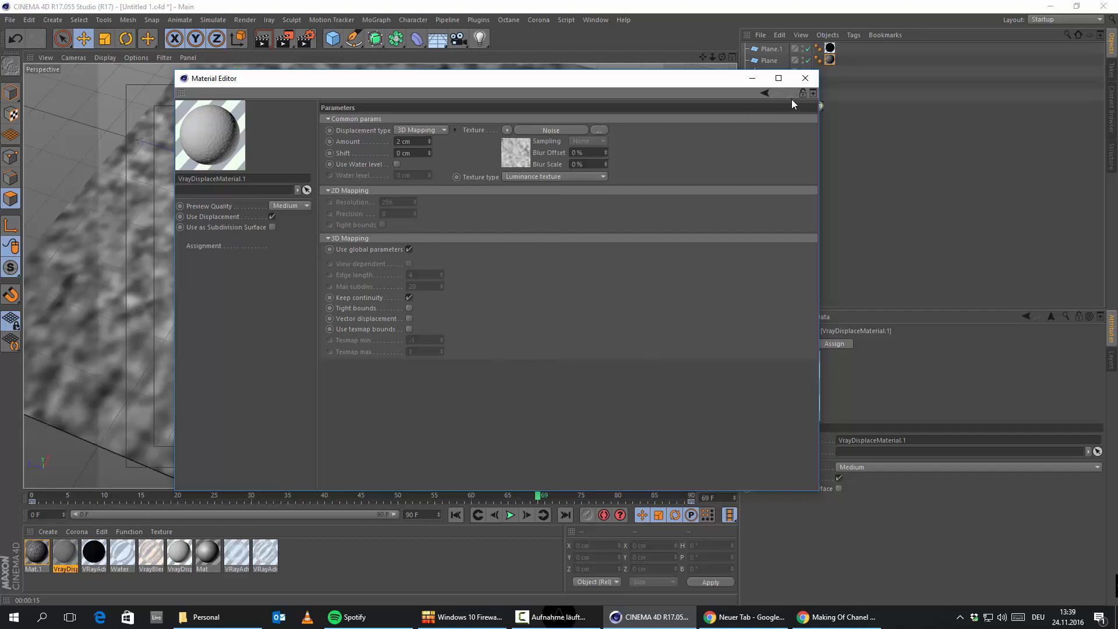
pyautogui.click(804, 78)
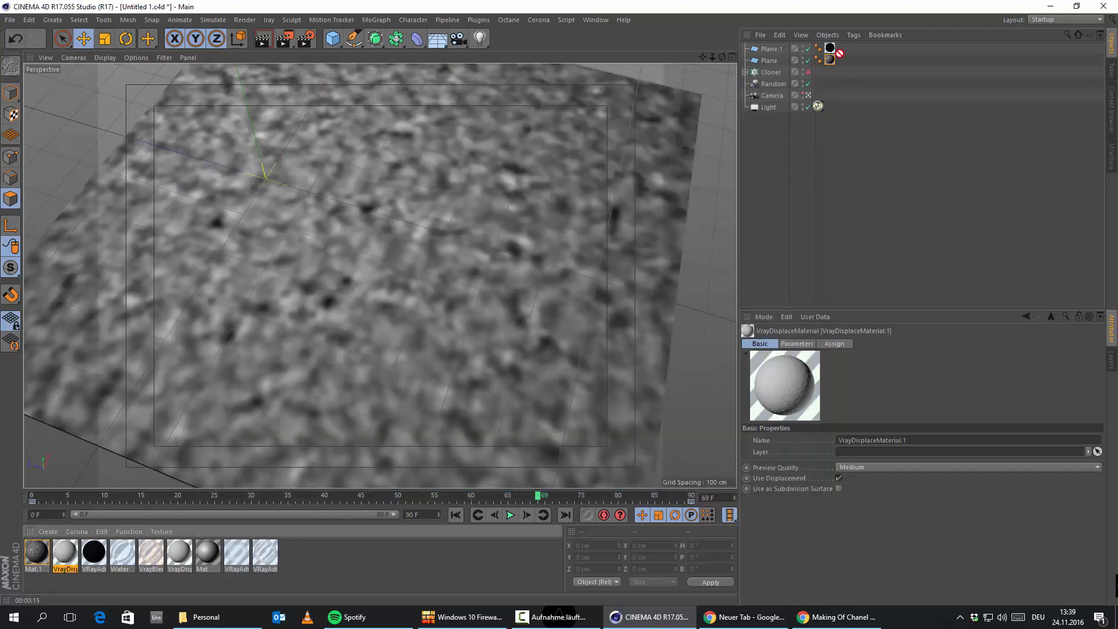
# Replace Plane's Mat.1 material with VrayDisplaceMaterial.1 and place its texture tag ahead of the Phong tag
pyautogui.moveTo(834, 54); pyautogui.dragTo(830, 56)
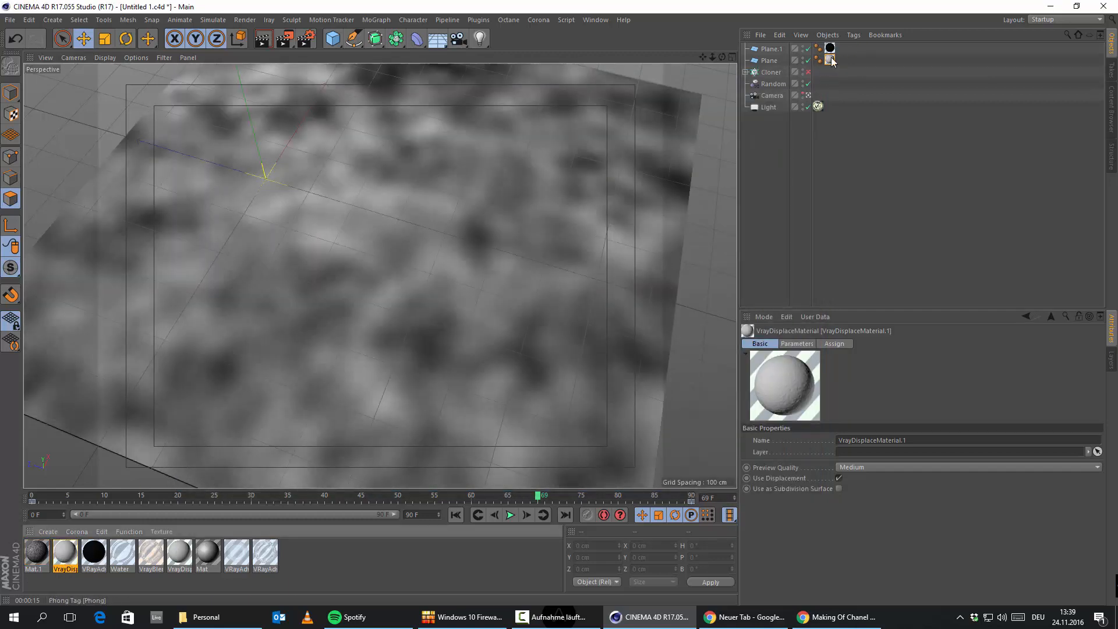
pyautogui.click(298, 565)
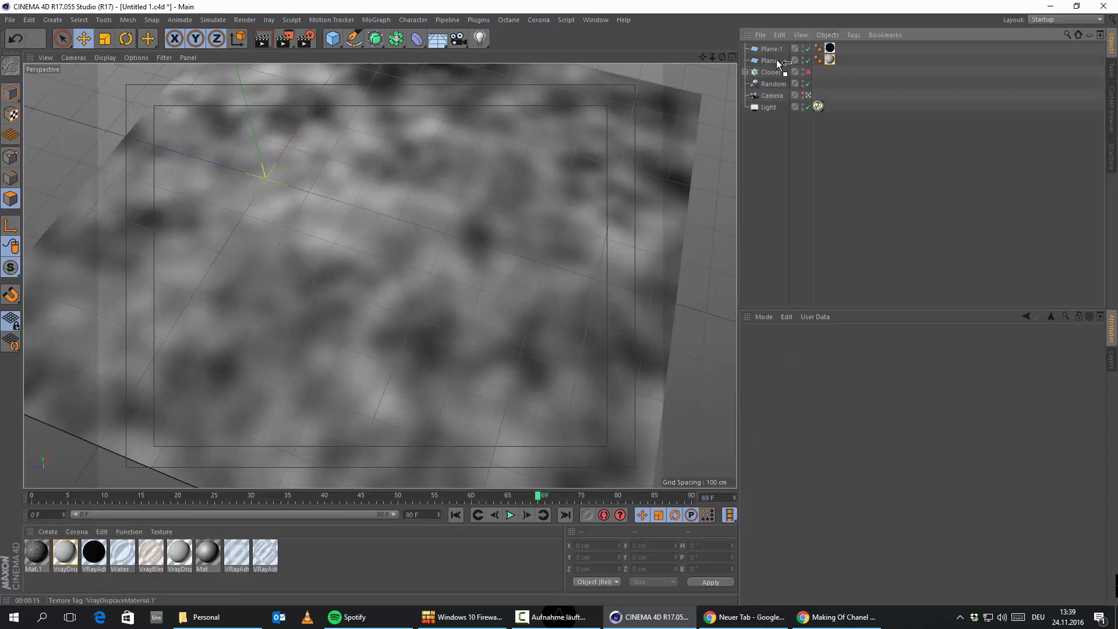
pyautogui.moveTo(829, 60); pyautogui.dragTo(820, 62)
pyautogui.click(808, 72)
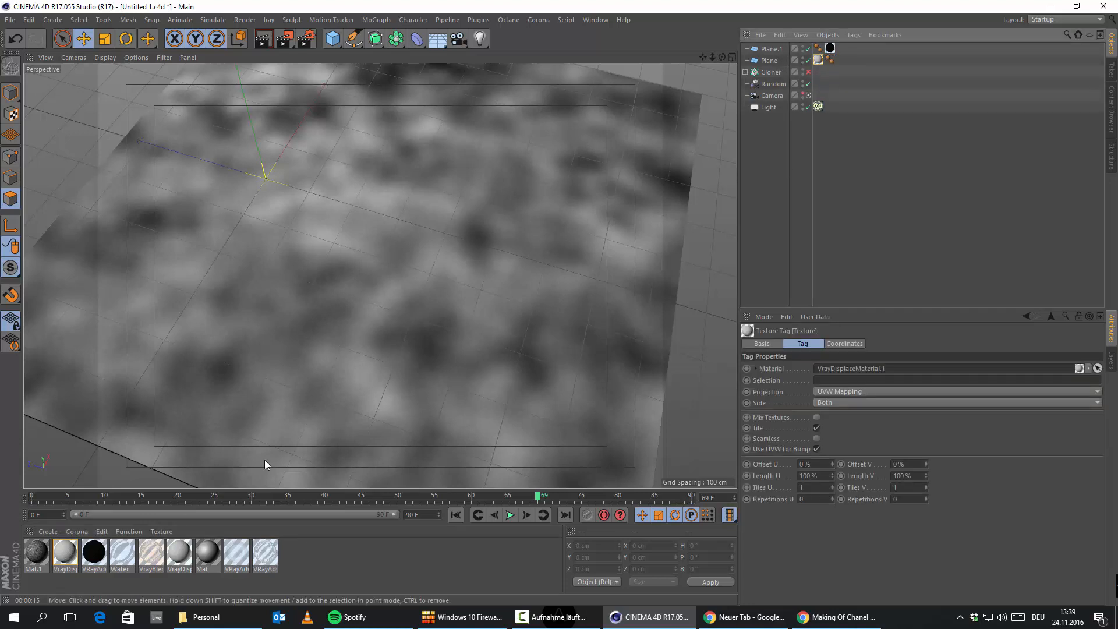
# Apply the Water material to Plane as an additional texture tag and select that tag
pyautogui.click(96, 585)
pyautogui.moveTo(114, 561); pyautogui.dragTo(769, 62)
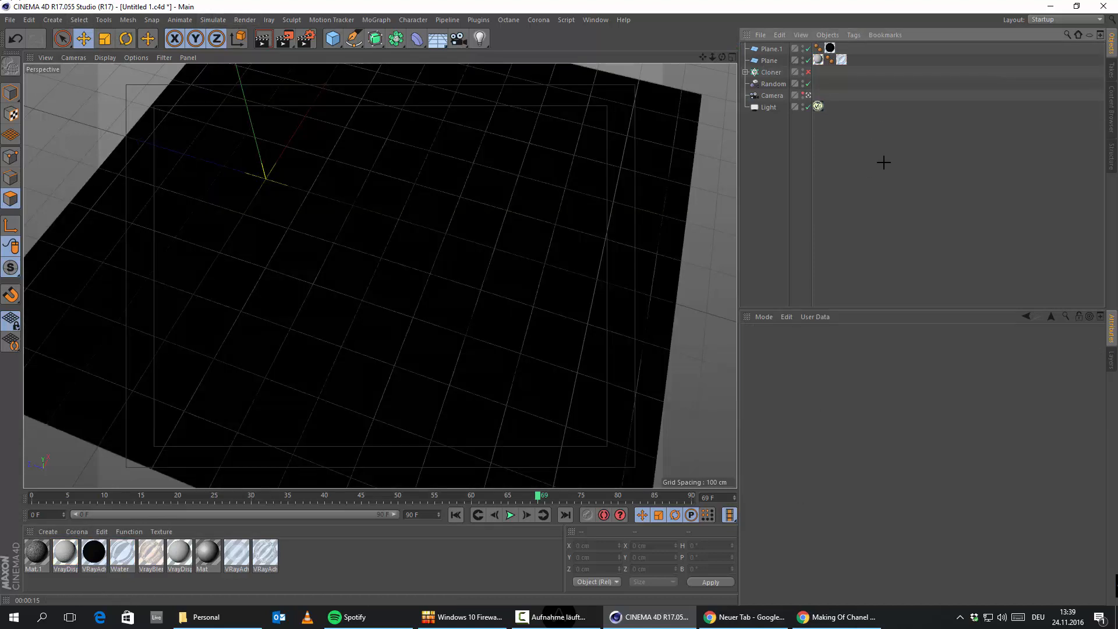
pyautogui.click(841, 58)
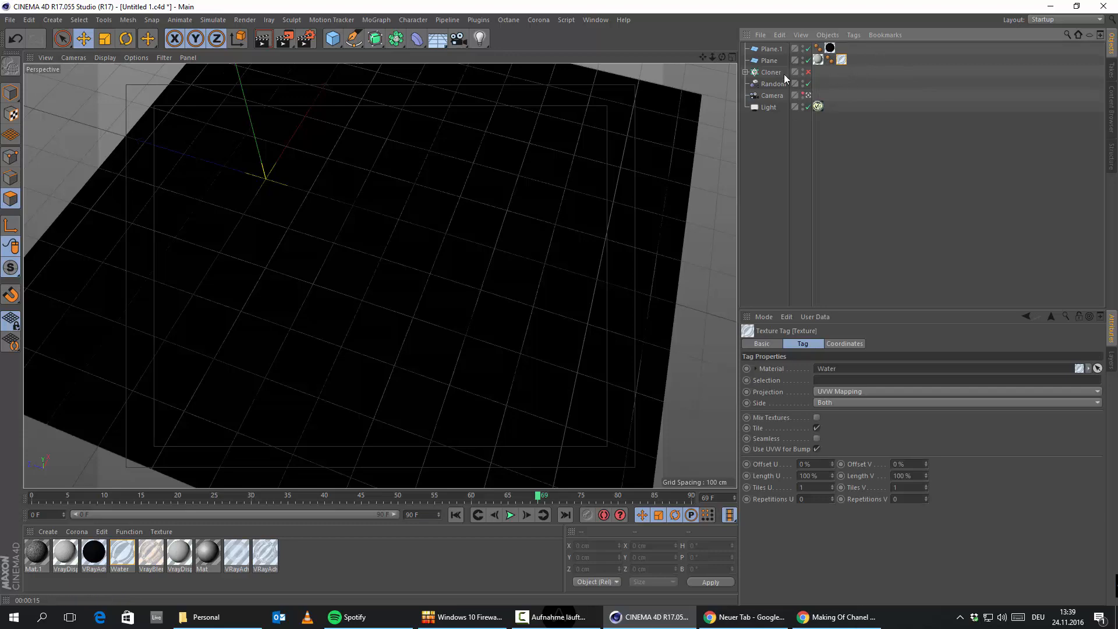
# Render the displaced water plane to the Picture Viewer without saving and stop the render during its second frame
pyautogui.click(244, 19)
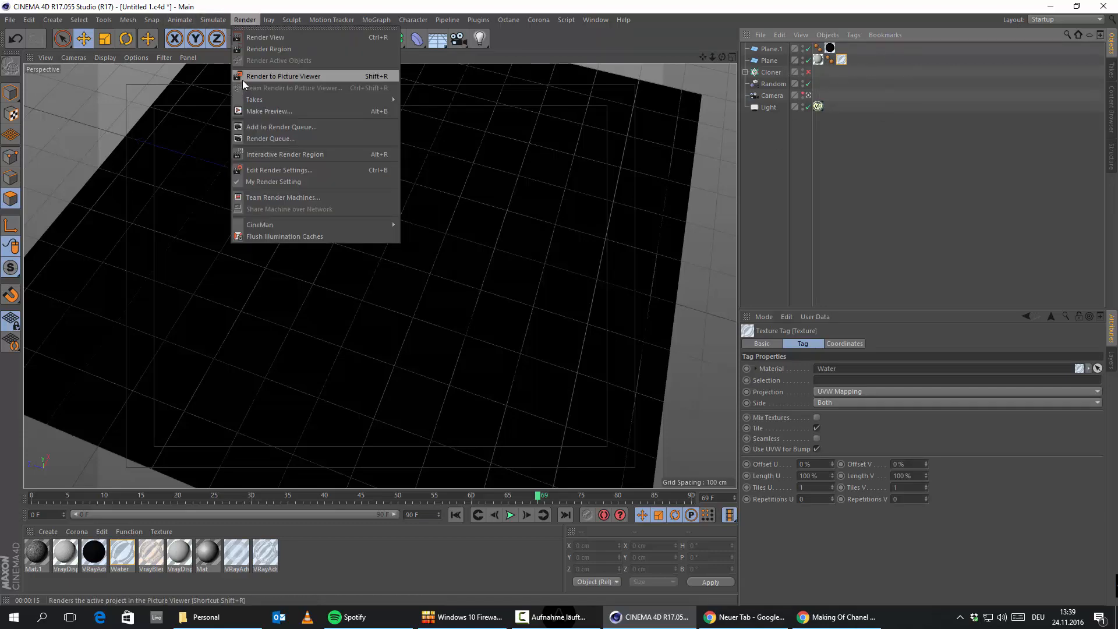
pyautogui.click(268, 78)
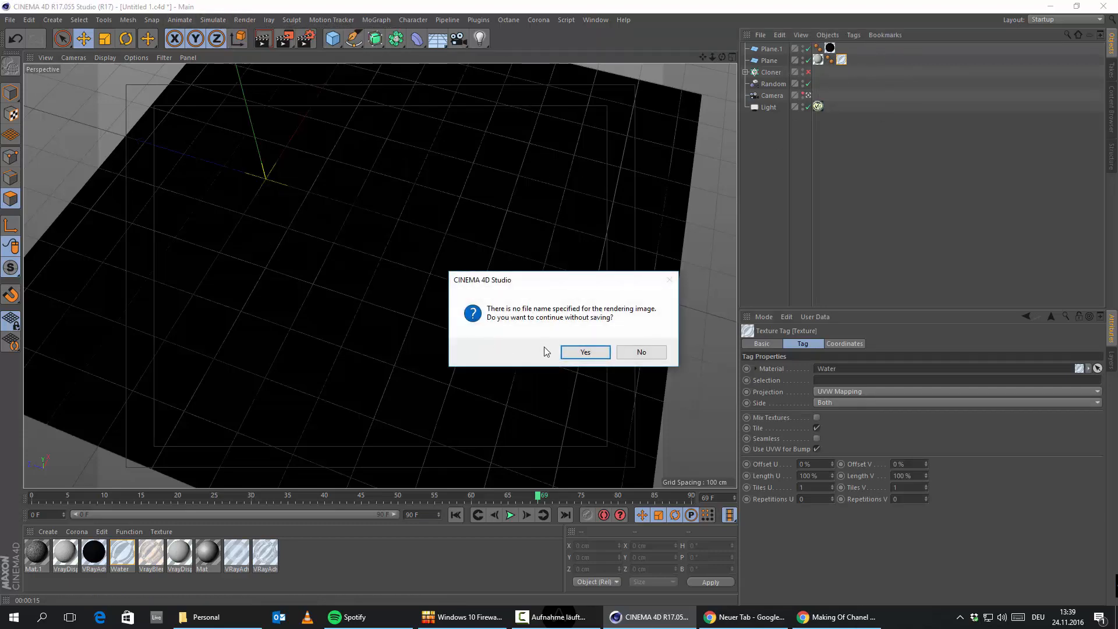
pyautogui.click(579, 351)
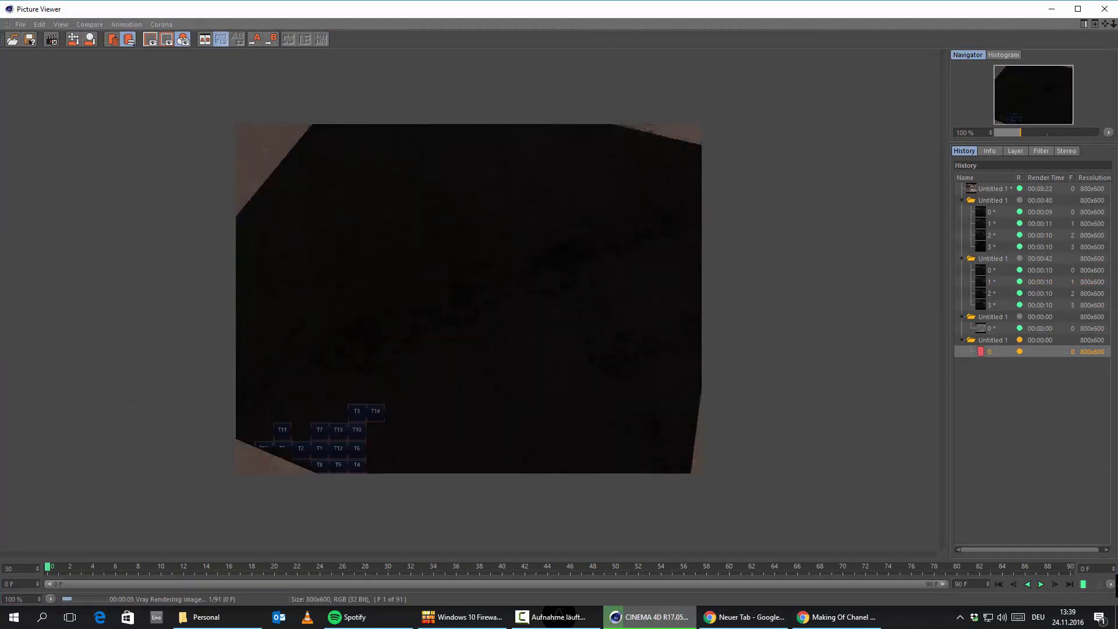
pyautogui.click(1051, 9)
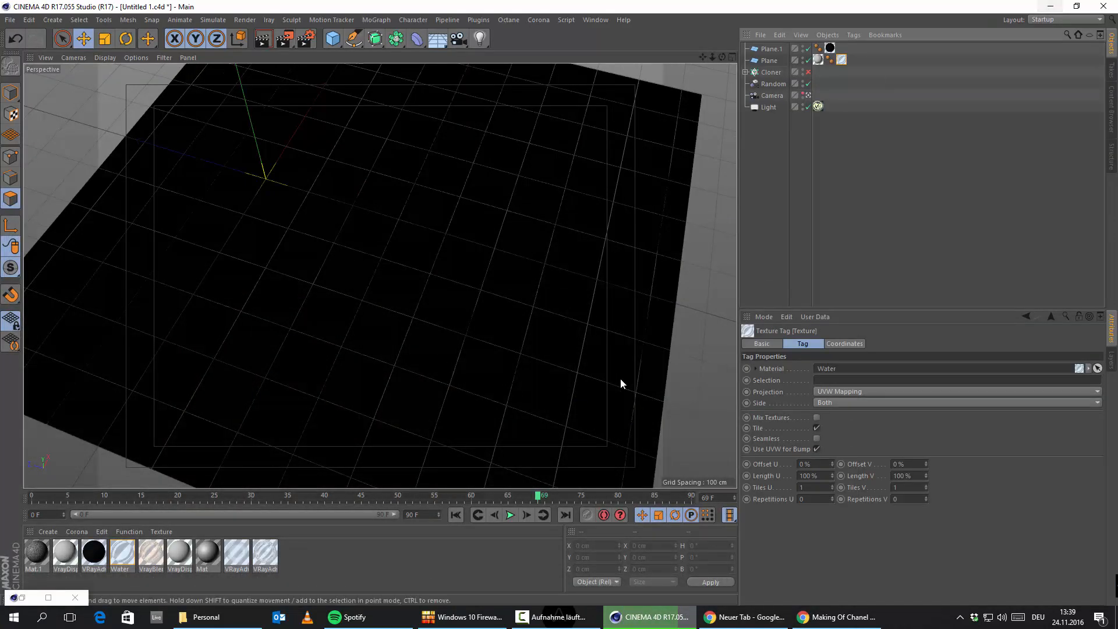
pyautogui.click(25, 599)
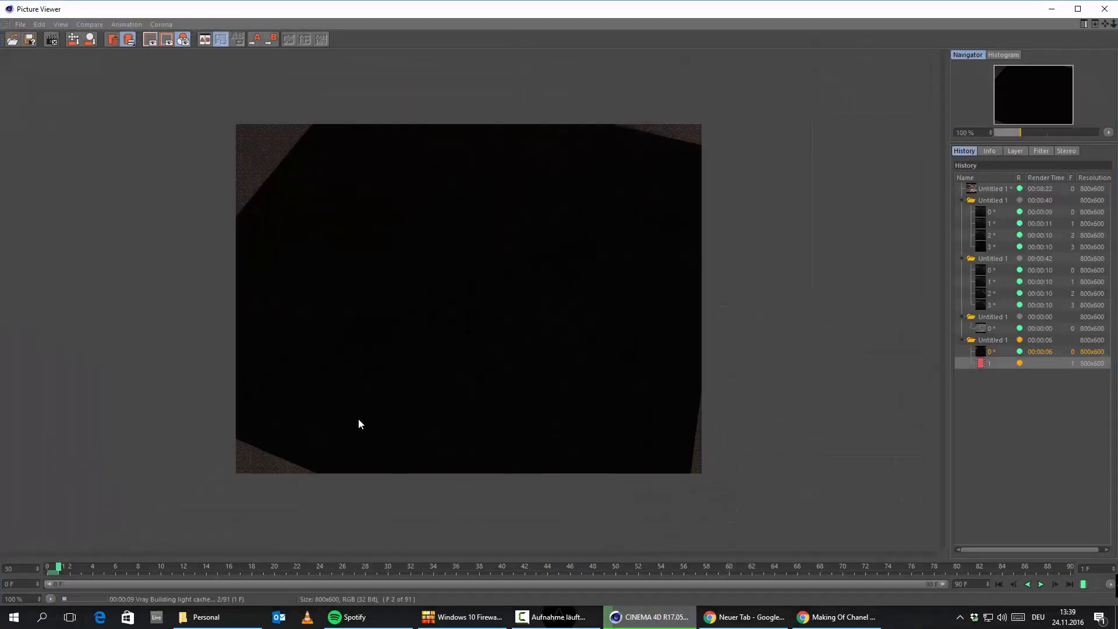
pyautogui.click(1104, 9)
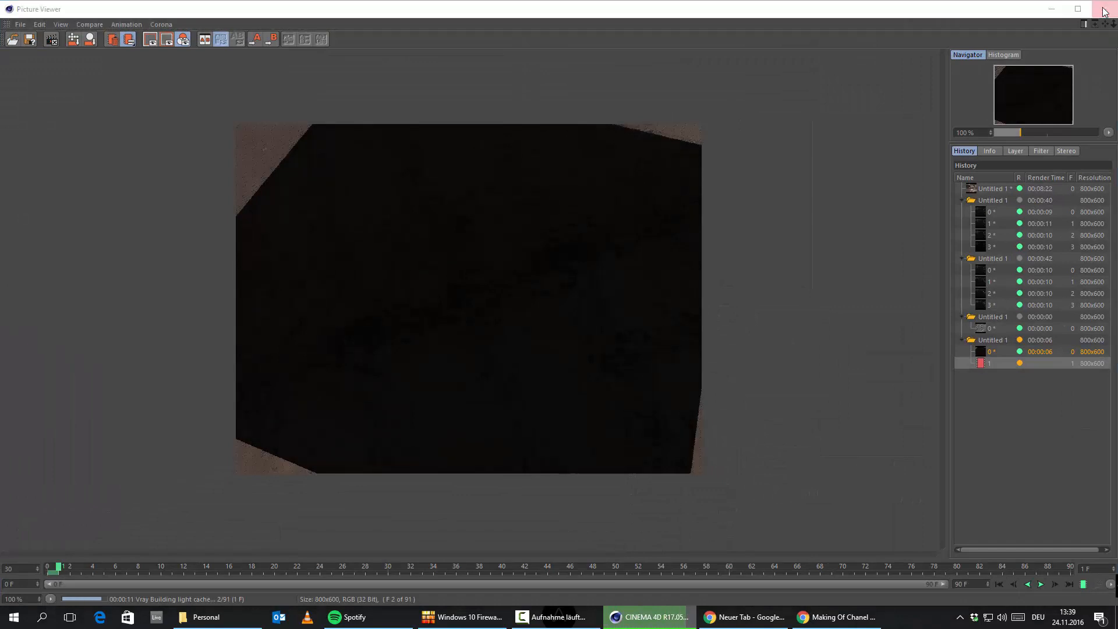
pyautogui.click(562, 351)
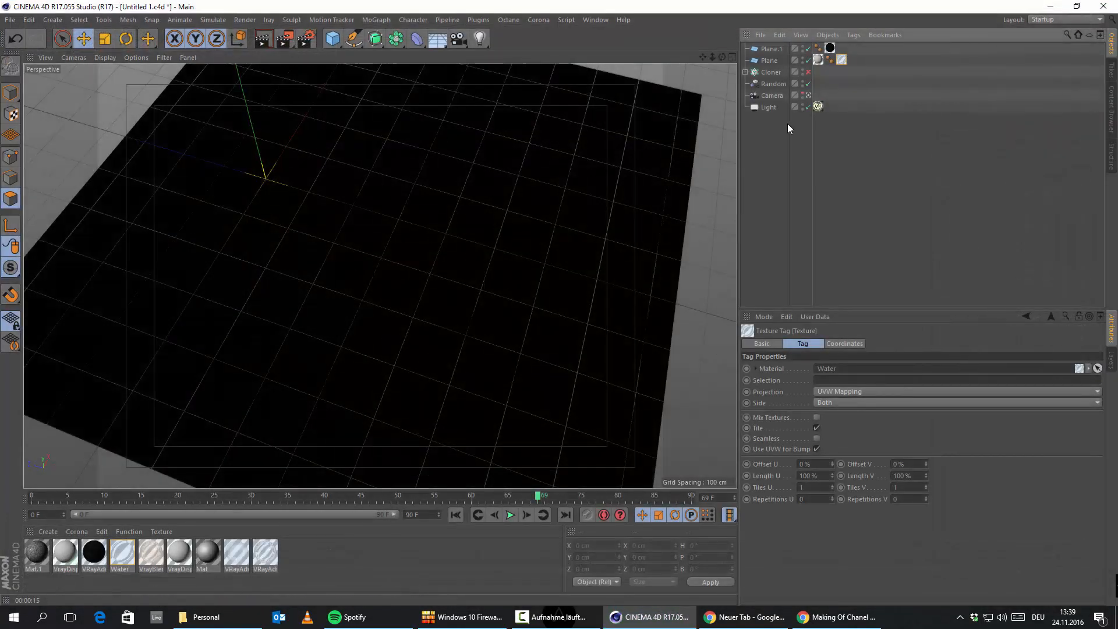
# Delete the Plane.1 object from the scene
pyautogui.click(783, 121)
pyautogui.click(771, 50)
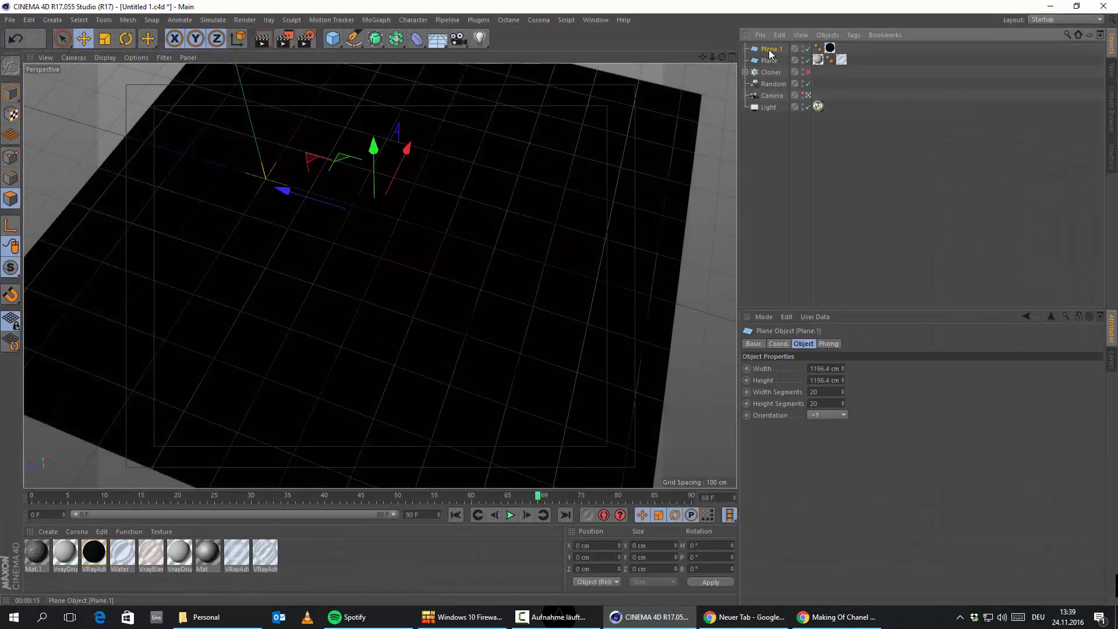
pyautogui.press('Delete')
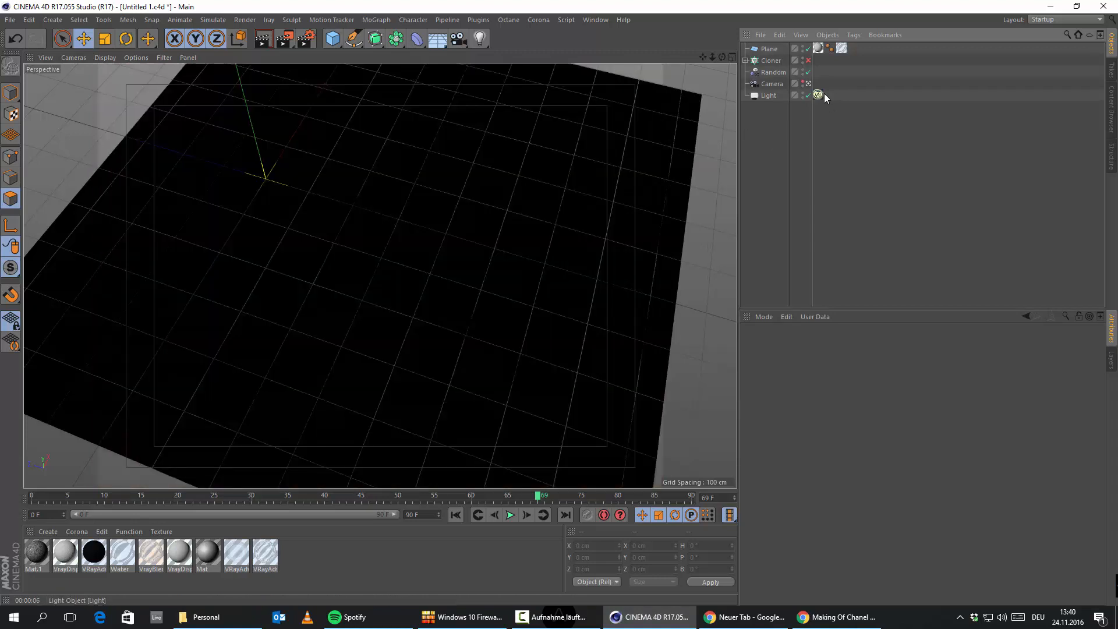
# Set the light's V-Ray intensity to 2 and test-render the displaced water in the viewport
pyautogui.click(819, 95)
pyautogui.click(844, 404)
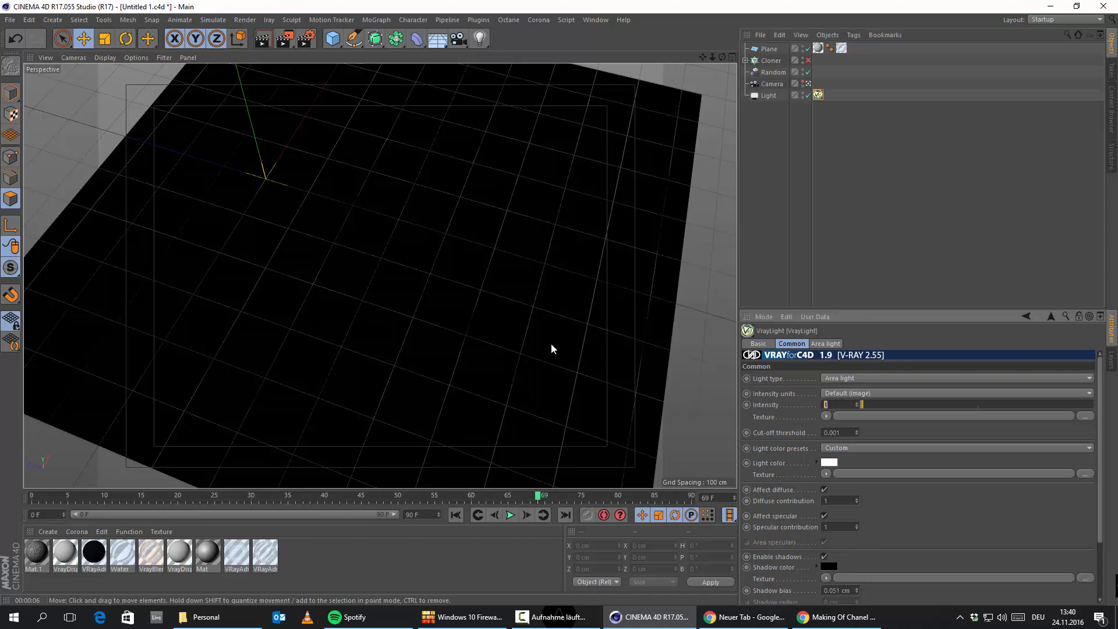
pyautogui.click(256, 39)
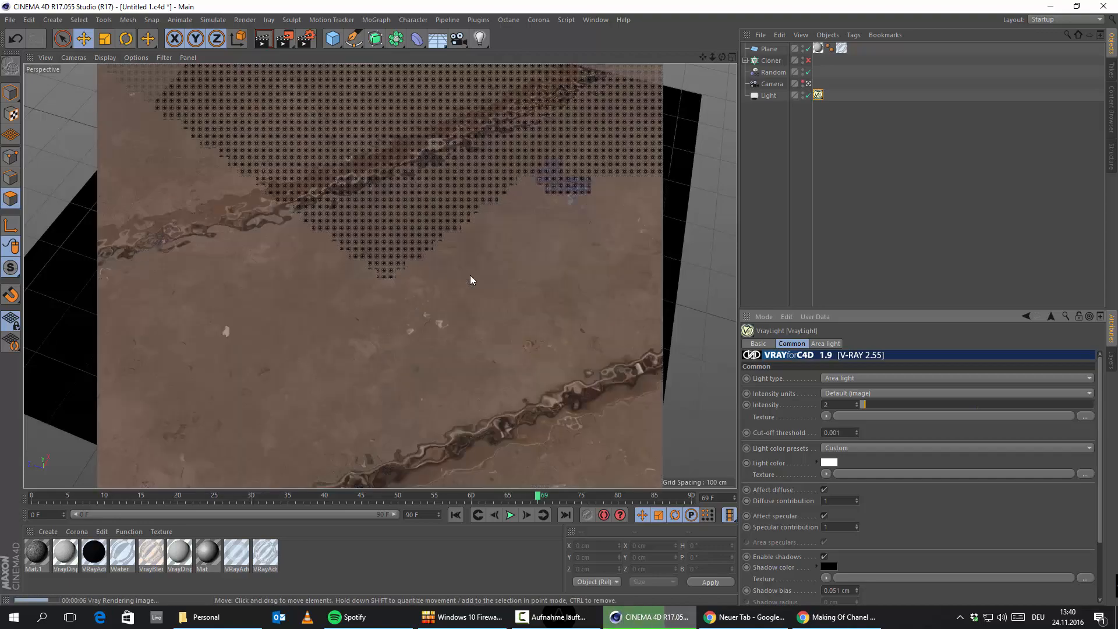
# Set the Water material's refraction colour to a dark green of H 103°, S 62%, V 37% and close its editor
pyautogui.doubleClick(124, 554)
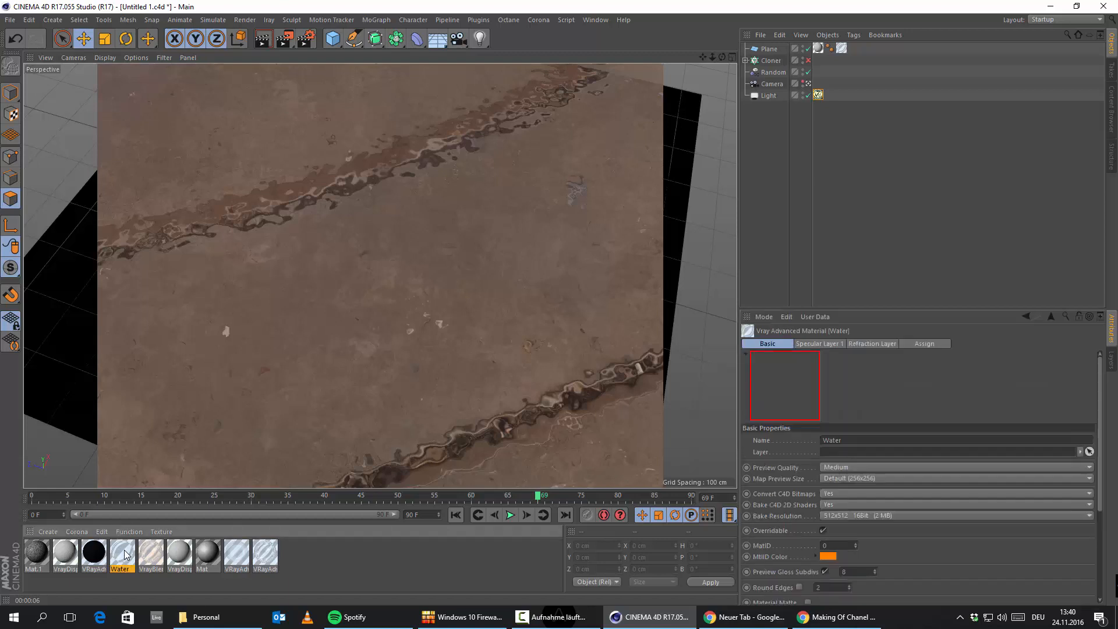
pyautogui.click(209, 467)
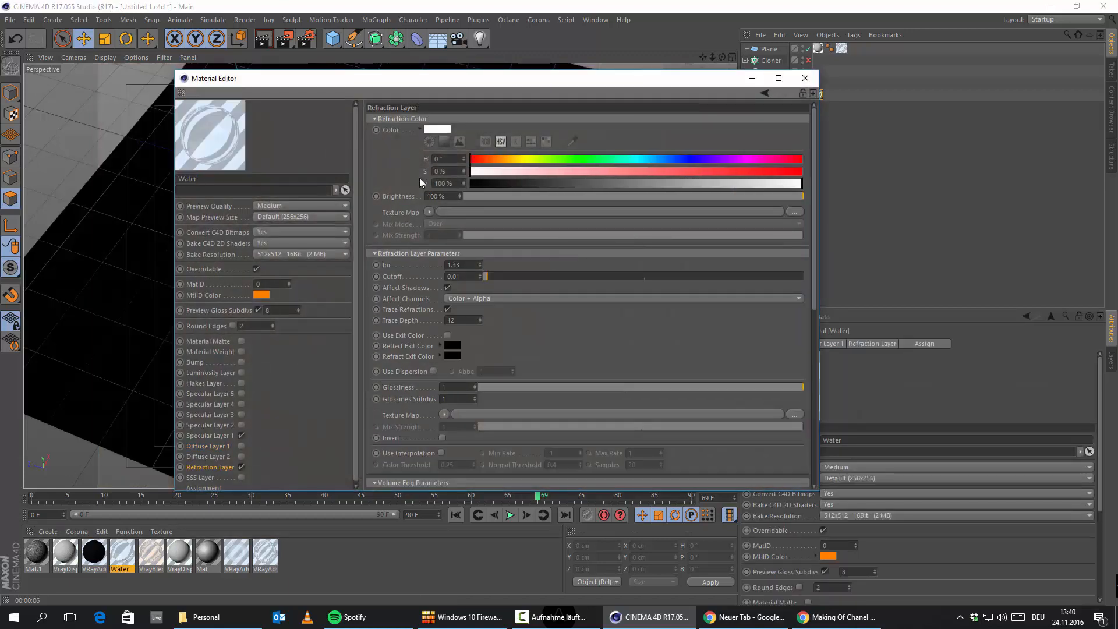
pyautogui.click(439, 130)
pyautogui.moveTo(441, 133)
pyautogui.mouseDown()
pyautogui.moveTo(498, 143)
pyautogui.moveTo(456, 157)
pyautogui.moveTo(454, 132)
pyautogui.moveTo(449, 155)
pyautogui.moveTo(439, 137)
pyautogui.mouseUp()
pyautogui.click(417, 174)
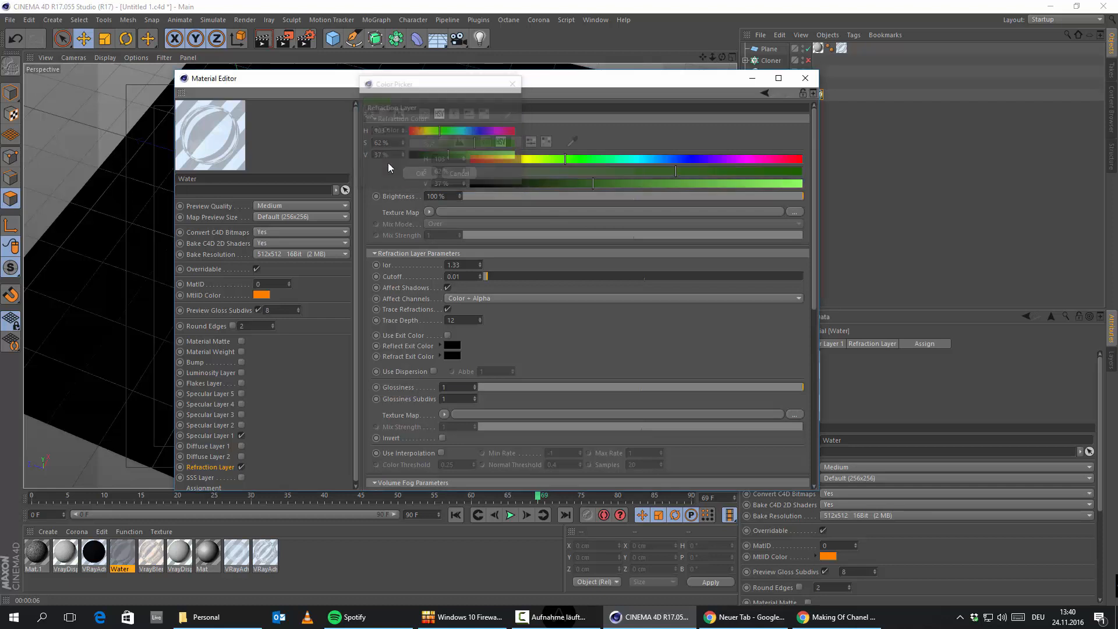
pyautogui.click(804, 78)
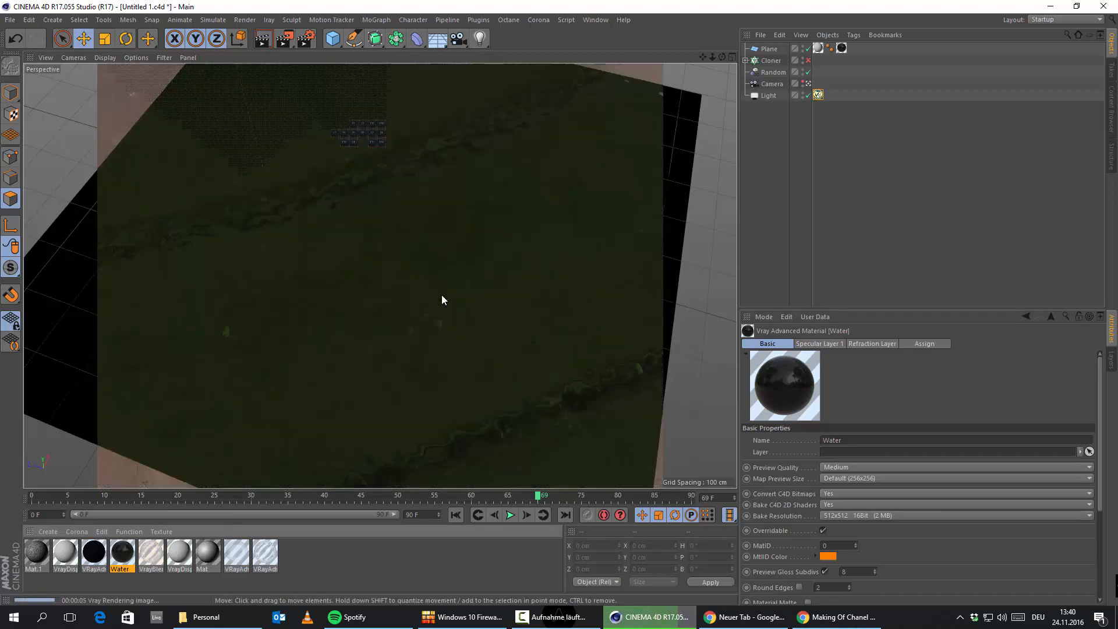
# Undo the green refraction colour on the Water material and close its editor
pyautogui.doubleClick(122, 550)
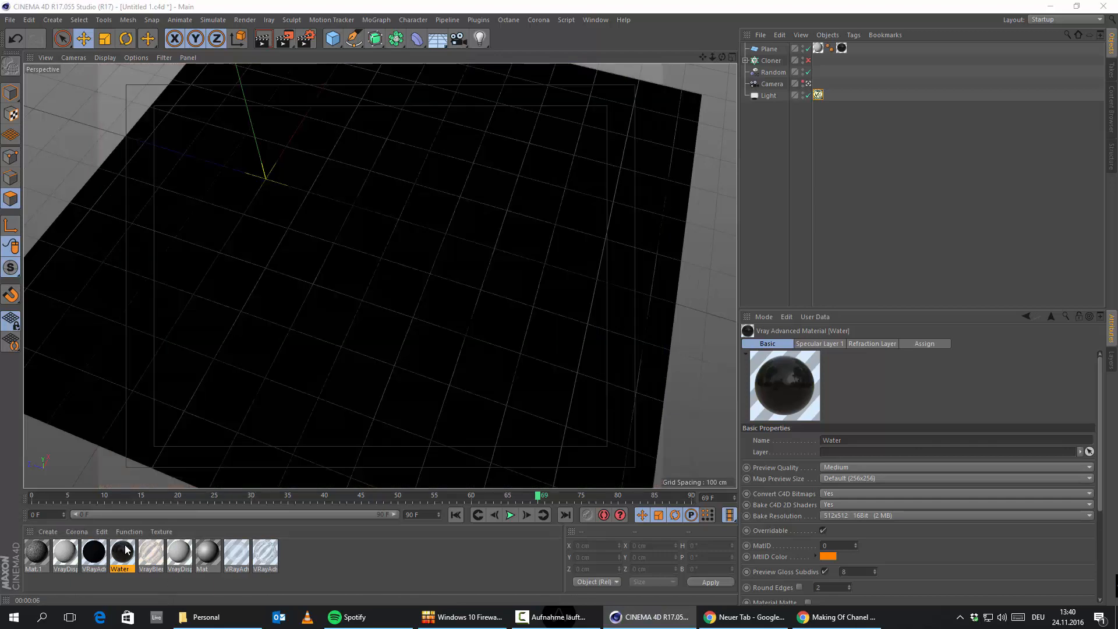
pyautogui.click(15, 44)
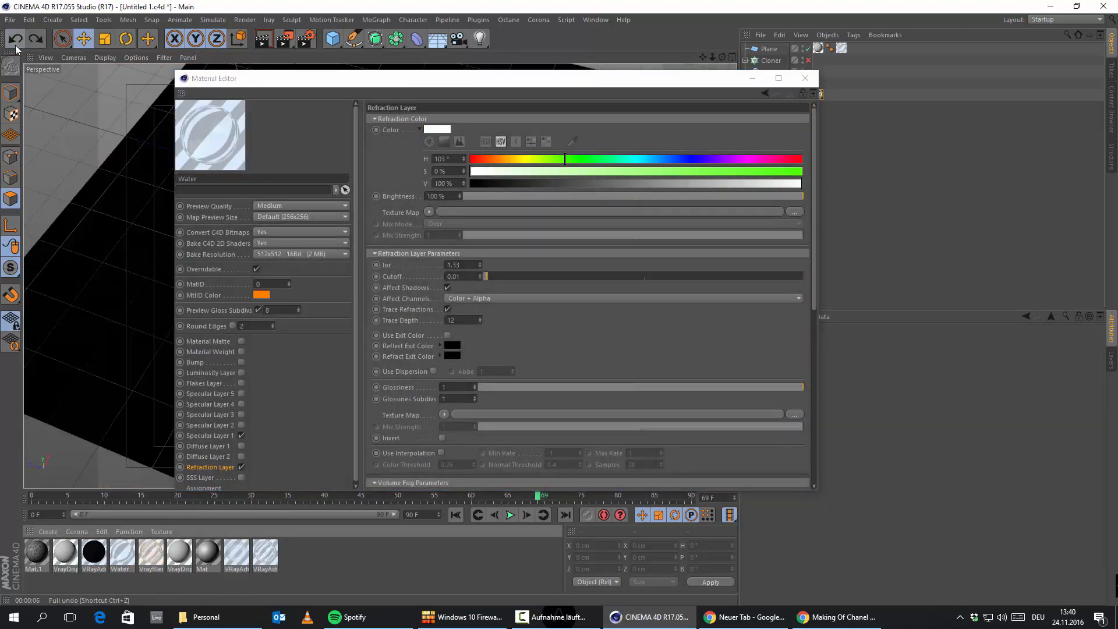
pyautogui.click(804, 78)
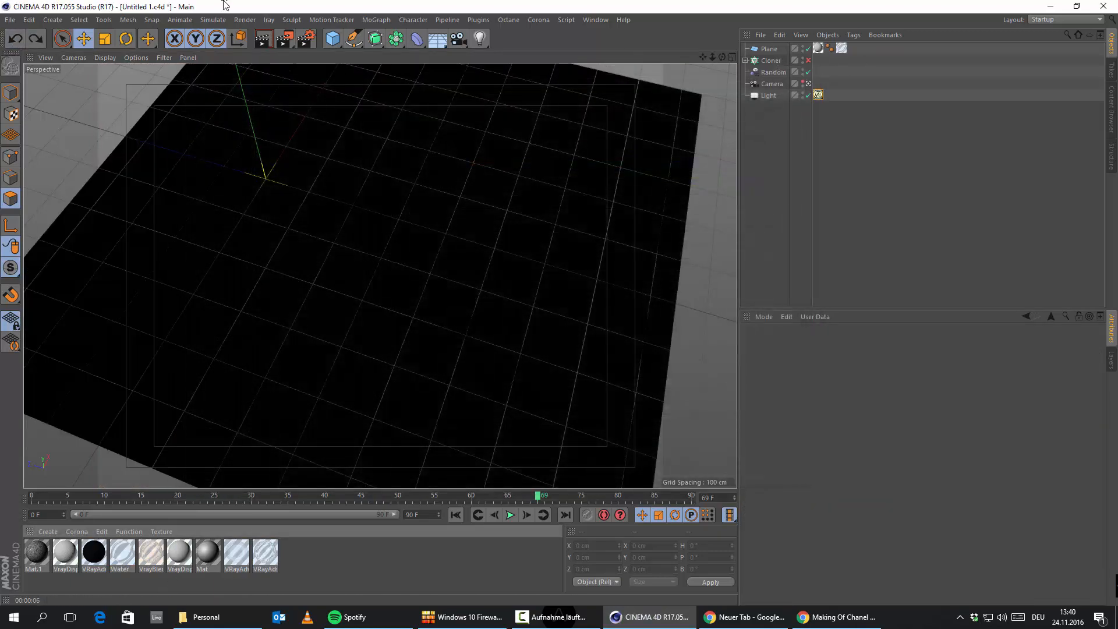
# Render the water animation to the Picture Viewer without saving and display the new render's frame 0
pyautogui.click(245, 19)
pyautogui.click(283, 76)
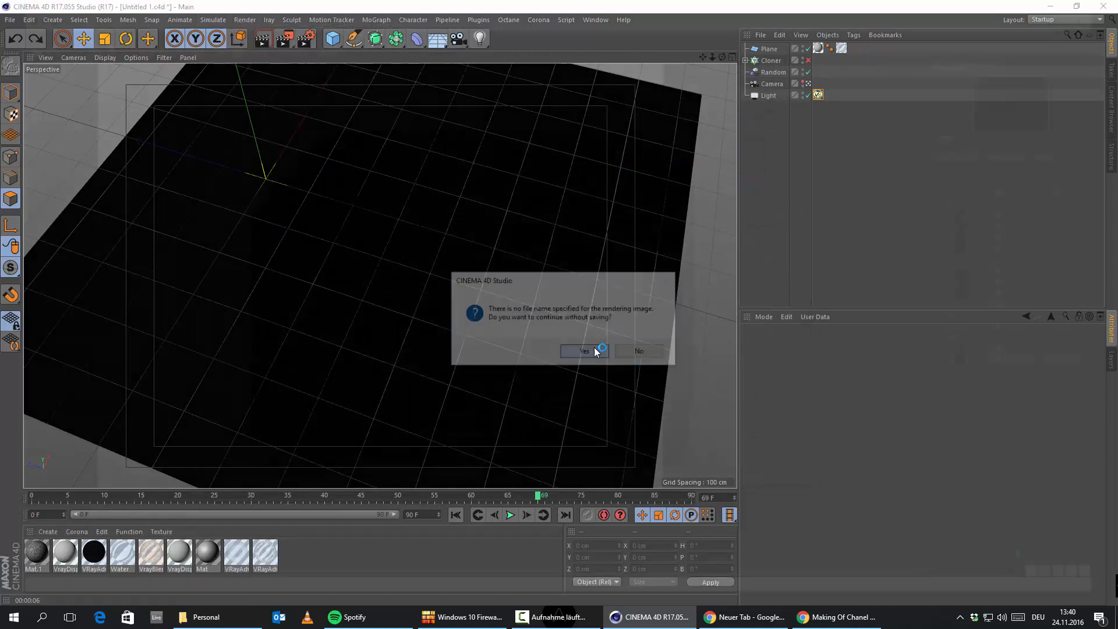
pyautogui.click(593, 349)
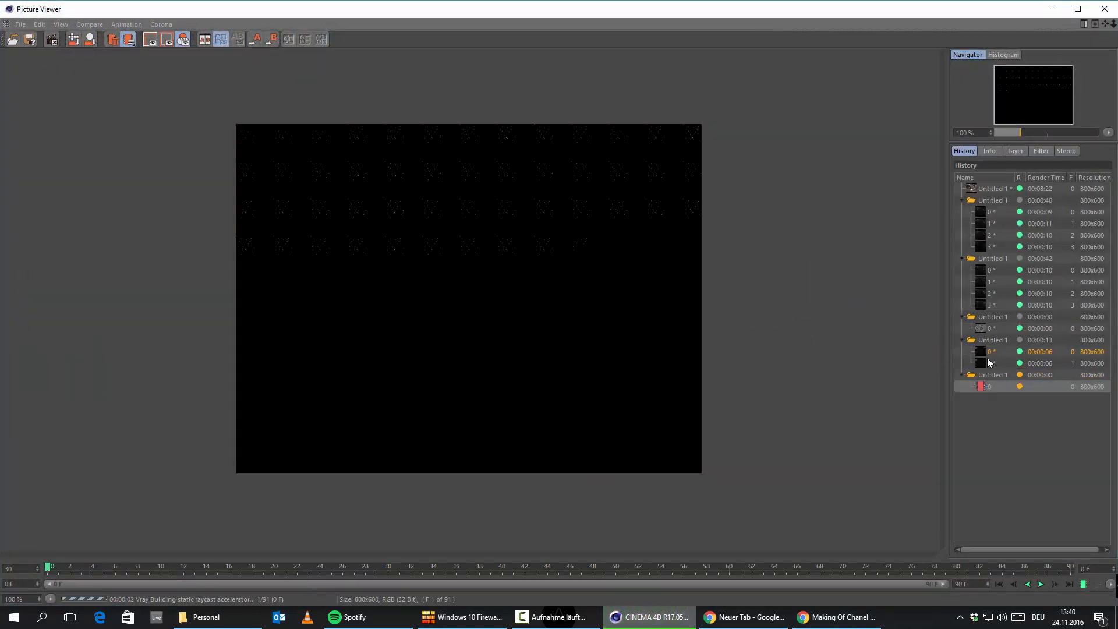
pyautogui.click(988, 361)
pyautogui.click(990, 387)
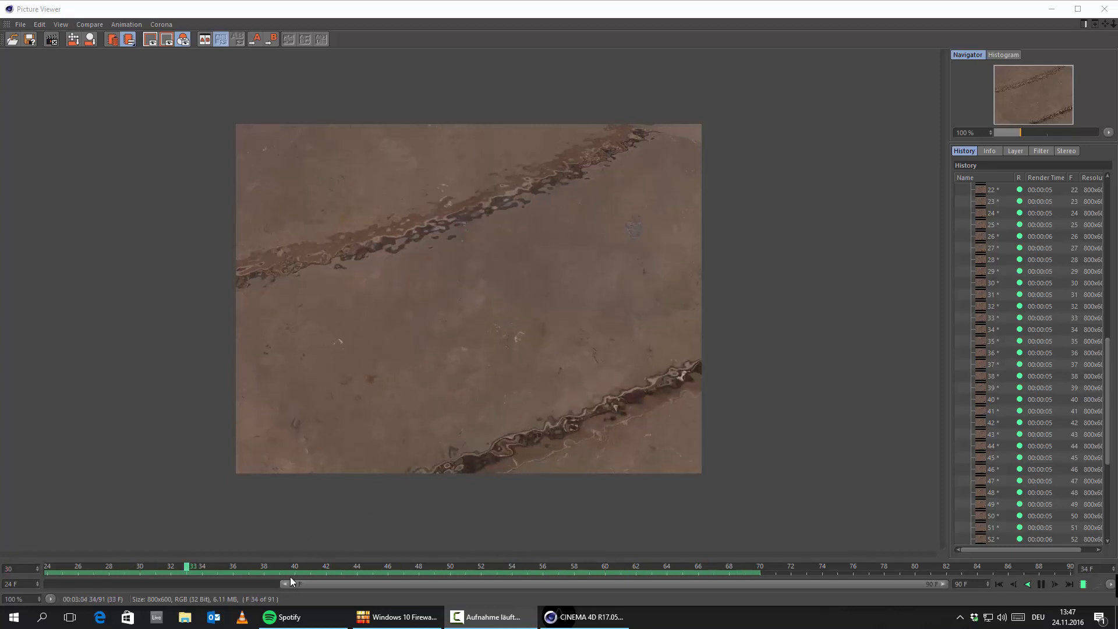
# Review the rendered water motion by playing it from frame 0 and scrubbing through it, and stop the running render
pyautogui.moveTo(281, 584); pyautogui.dragTo(3, 600)
pyautogui.click(48, 568)
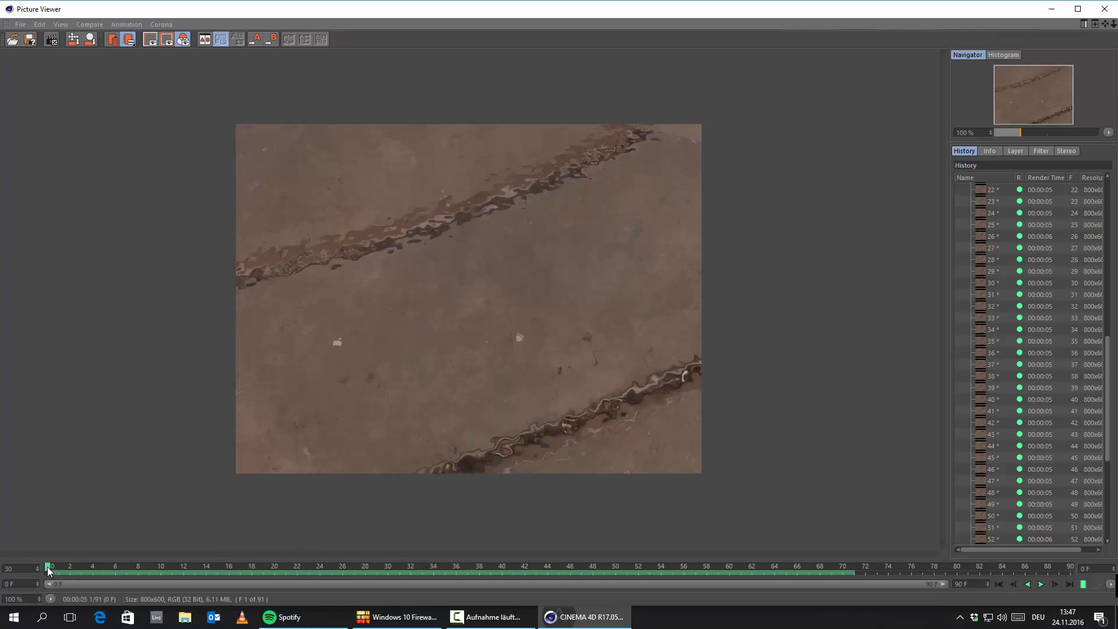
pyautogui.click(1041, 585)
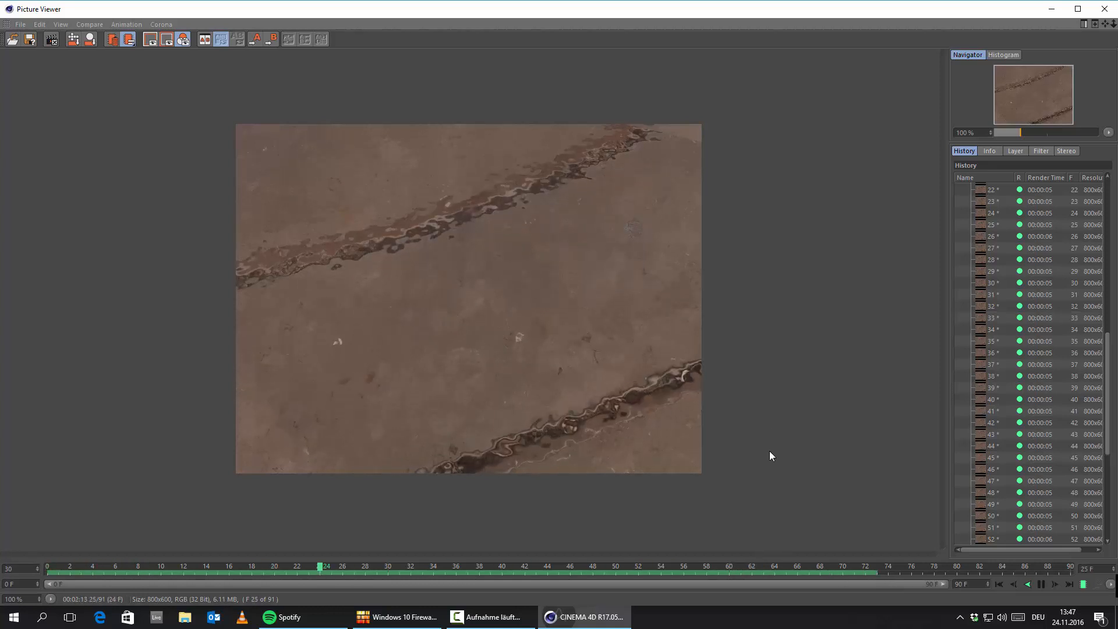
pyautogui.click(1040, 588)
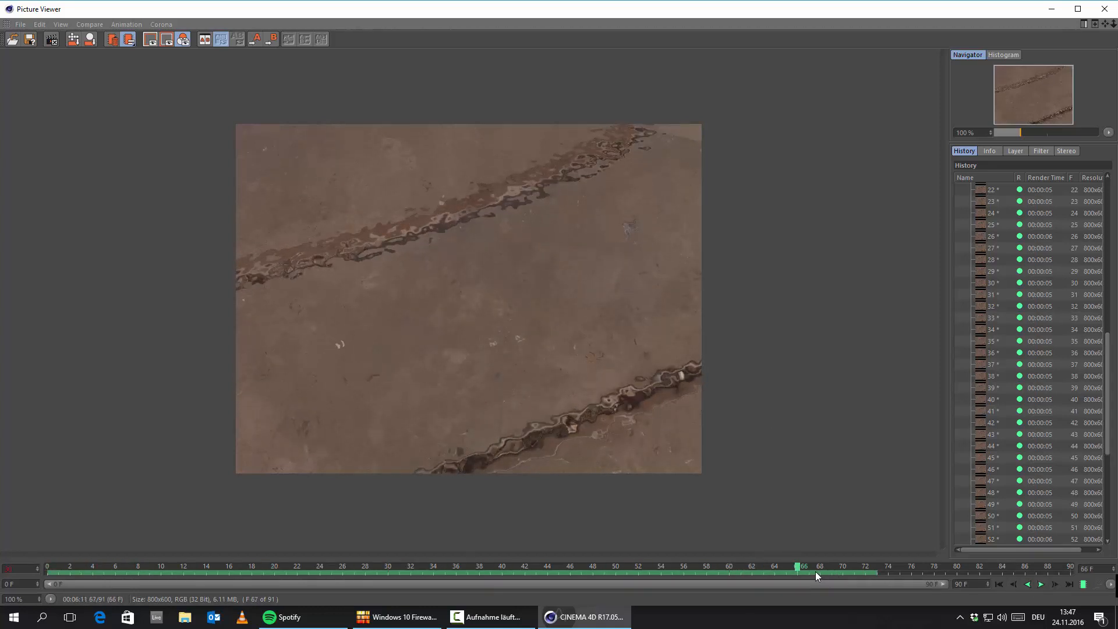
pyautogui.moveTo(796, 569)
pyautogui.mouseDown()
pyautogui.moveTo(379, 553)
pyautogui.moveTo(46, 571)
pyautogui.moveTo(829, 567)
pyautogui.moveTo(616, 571)
pyautogui.mouseUp()
pyautogui.moveTo(510, 543)
pyautogui.mouseDown()
pyautogui.moveTo(299, 541)
pyautogui.moveTo(864, 568)
pyautogui.moveTo(365, 550)
pyautogui.moveTo(295, 558)
pyautogui.moveTo(779, 576)
pyautogui.mouseUp()
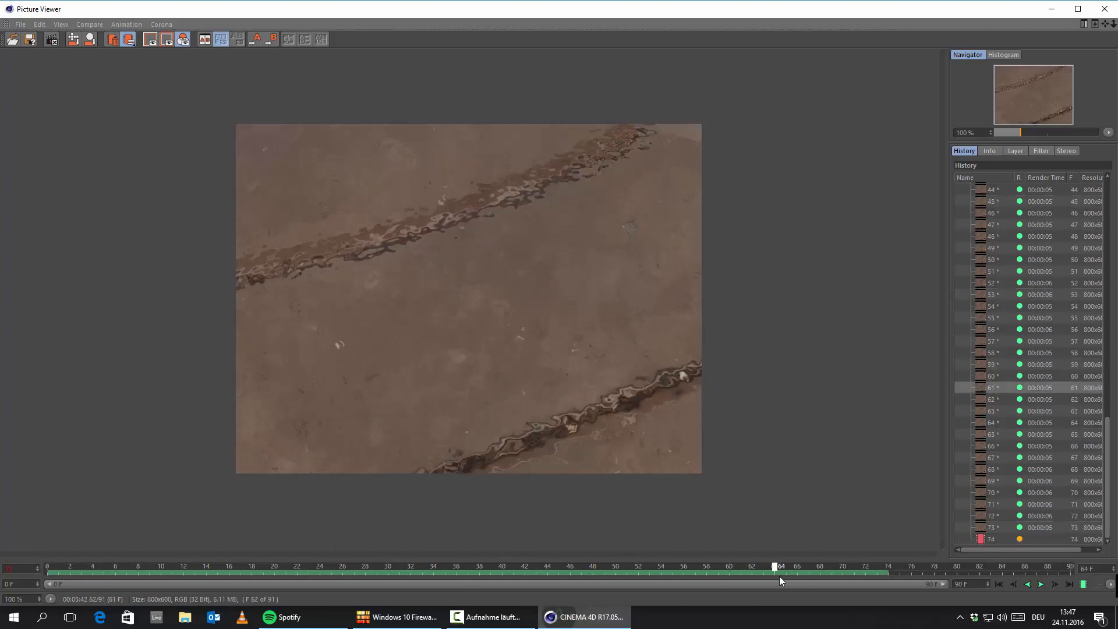
pyautogui.click(1105, 17)
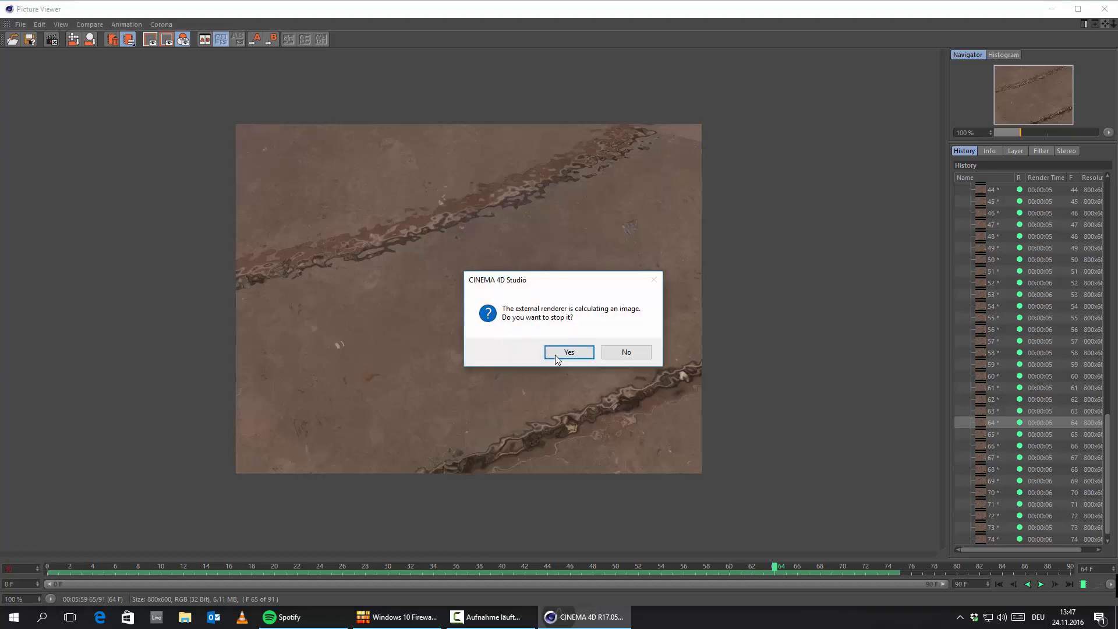
pyautogui.click(564, 352)
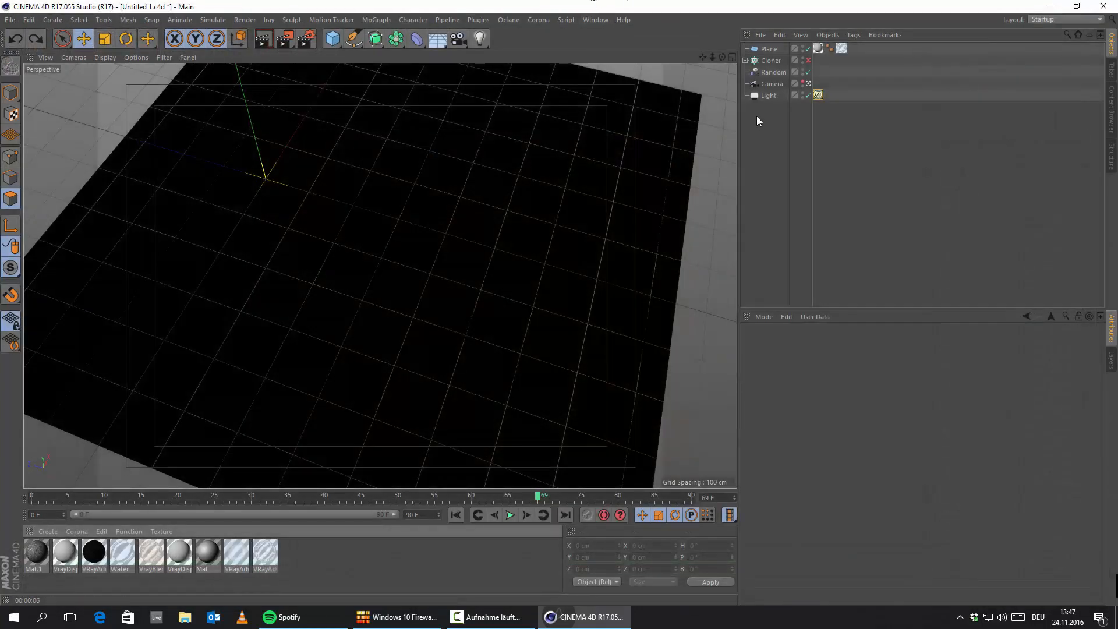
# Create a new VrayFastSSS2Material from the VrayBridge shaders
pyautogui.keyDown('alt'); pyautogui.moveTo(323, 331); pyautogui.dragTo(357, 372); pyautogui.keyUp('alt')
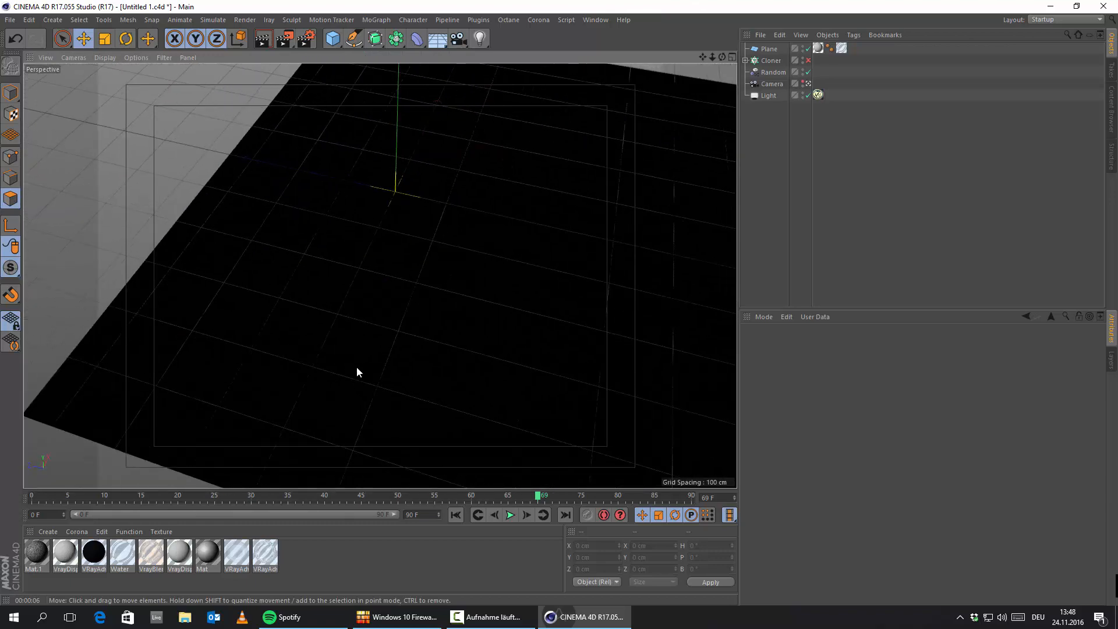
pyautogui.click(56, 531)
pyautogui.moveTo(113, 434)
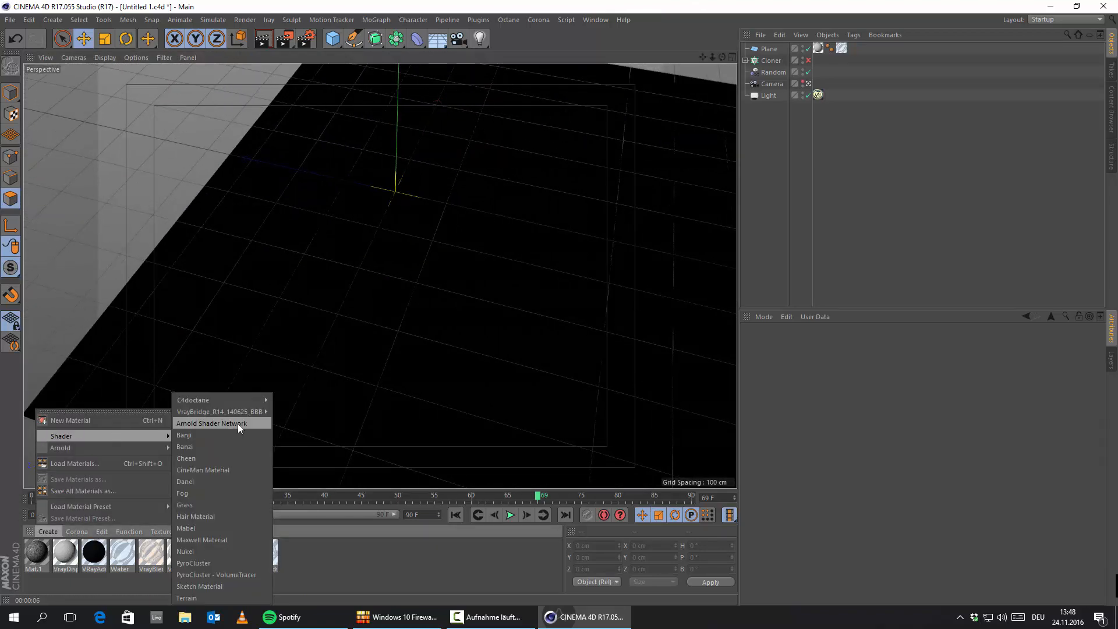
pyautogui.moveTo(227, 403)
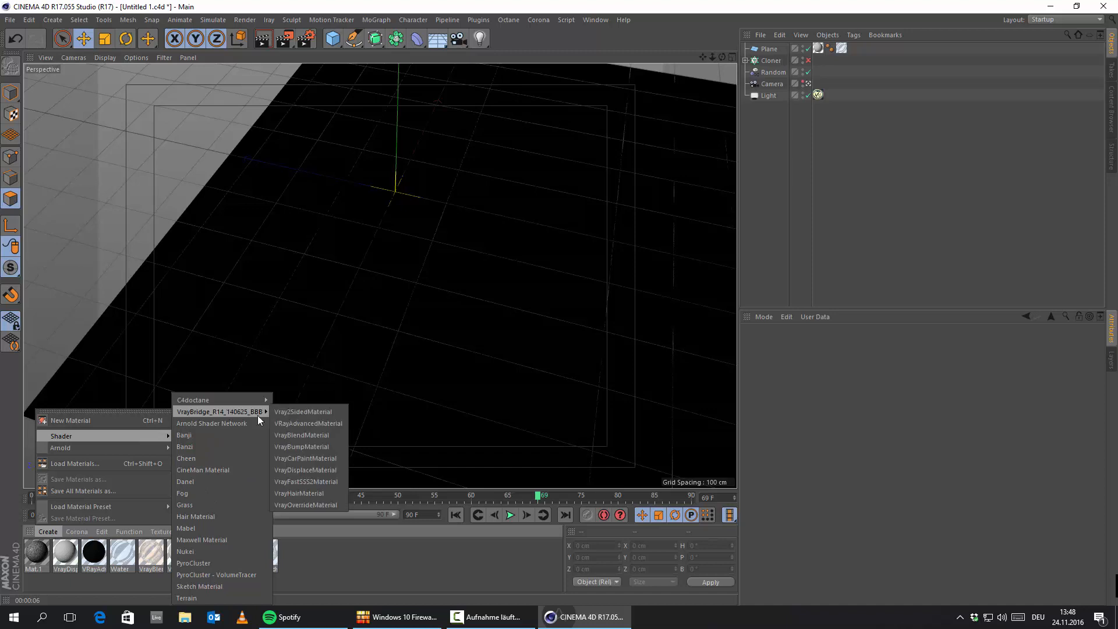
pyautogui.click(309, 480)
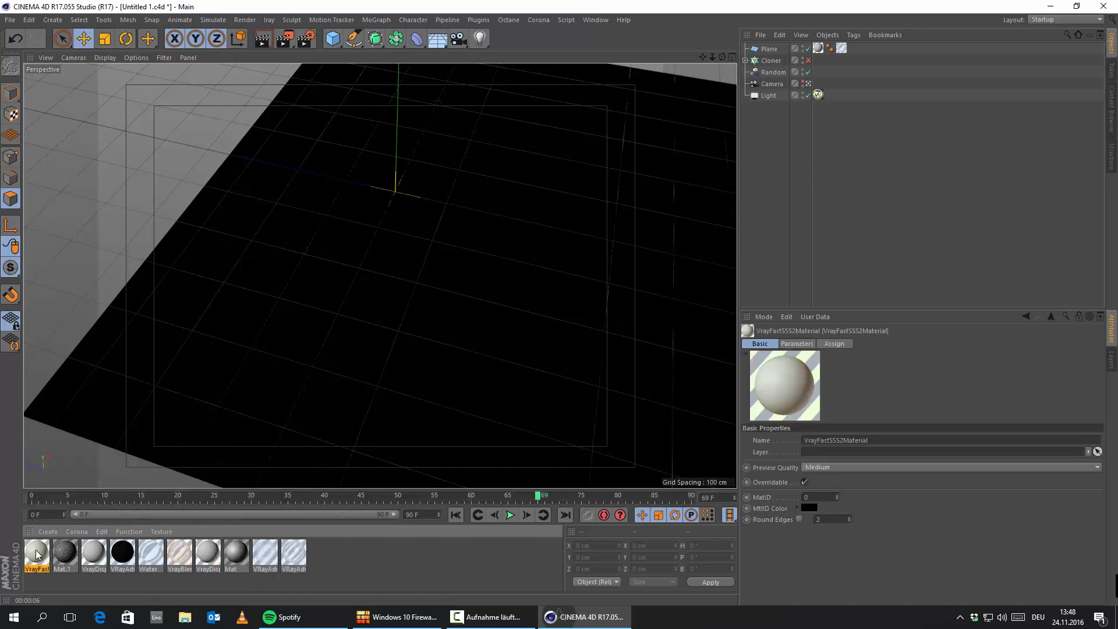
# Set the VrayFastSSS2Material's IOR to 1.33
pyautogui.doubleClick(36, 552)
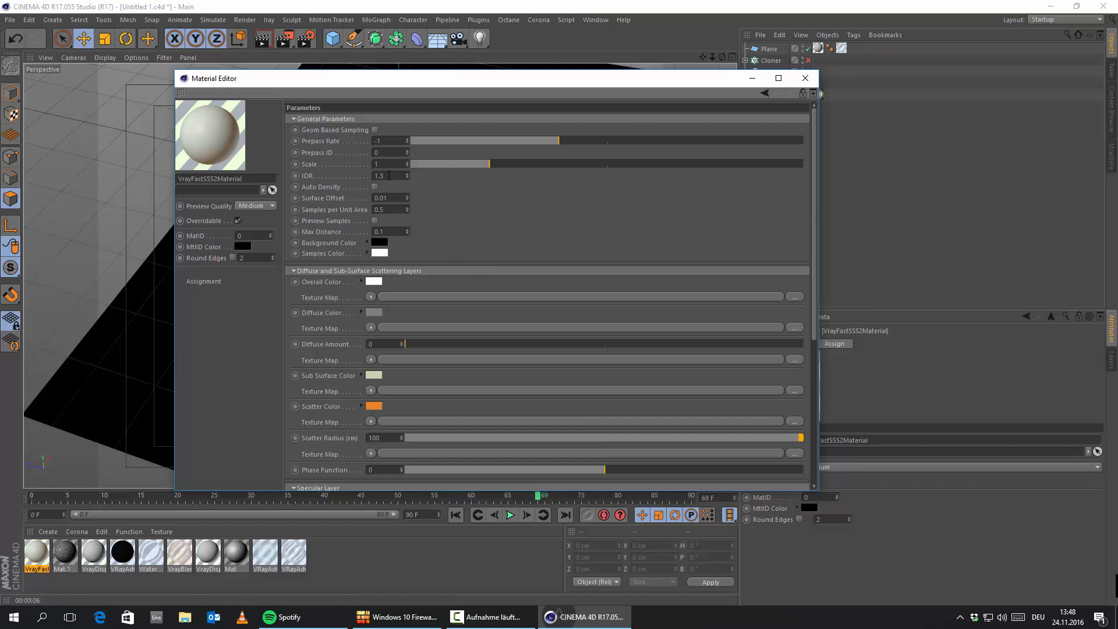
pyautogui.click(389, 175)
pyautogui.write('1.33')
pyautogui.press('Return')
# Set the VrayFastSSS2Material's Single Scatter mode to Raytraced-refractive, look over its scattering colours and close the editor
pyautogui.scroll(-5, 537, 239)
pyautogui.scroll(-2, 408, 407)
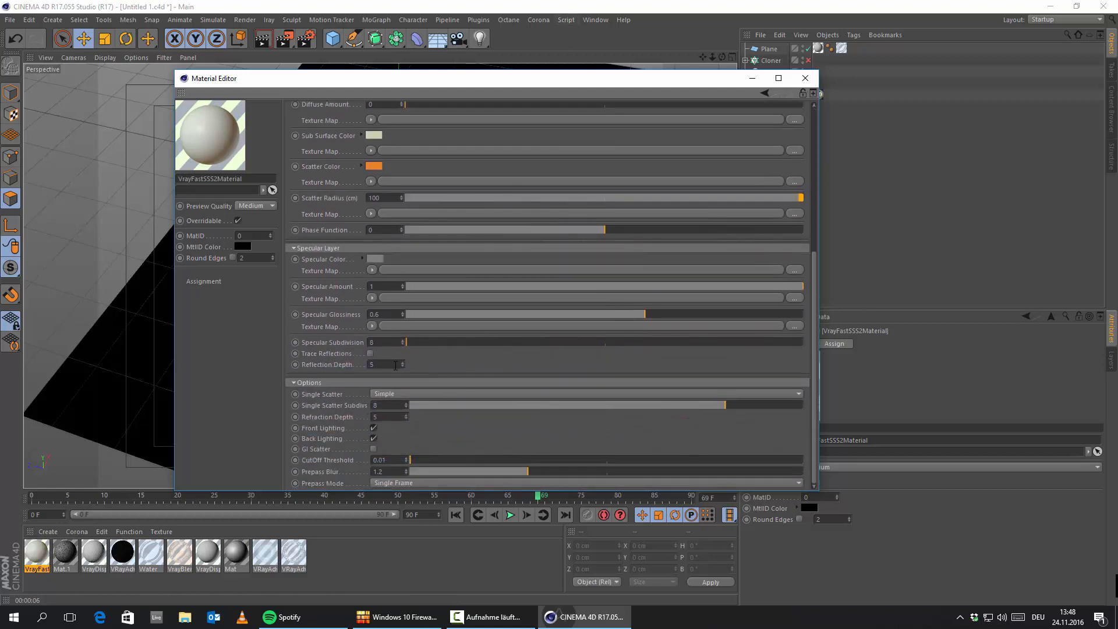
pyautogui.click(392, 395)
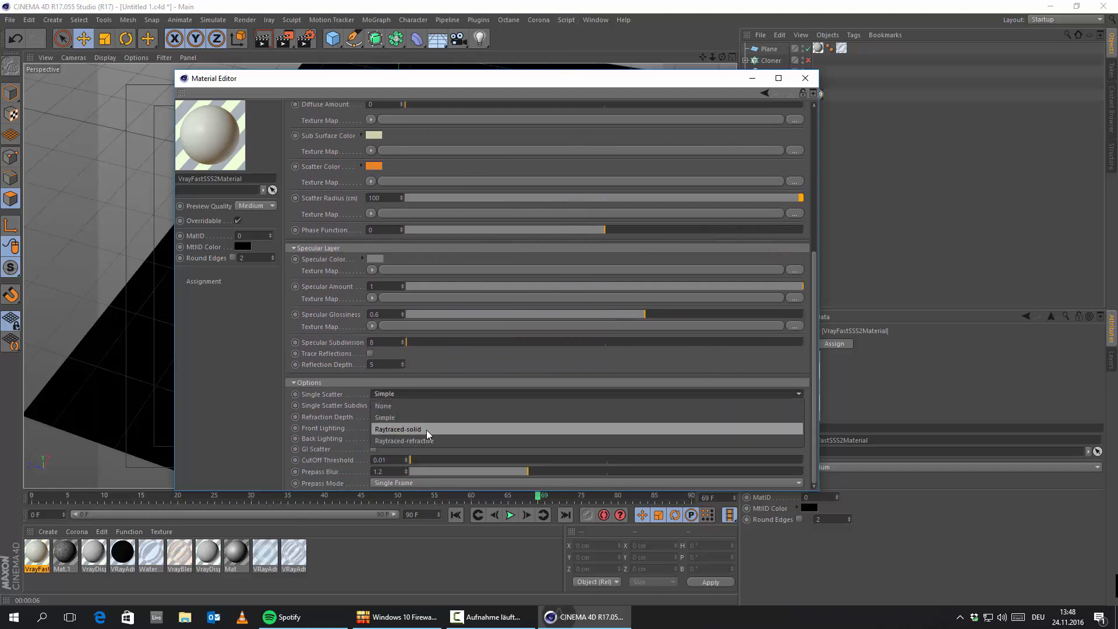
pyautogui.click(426, 431)
pyautogui.click(401, 394)
pyautogui.click(405, 441)
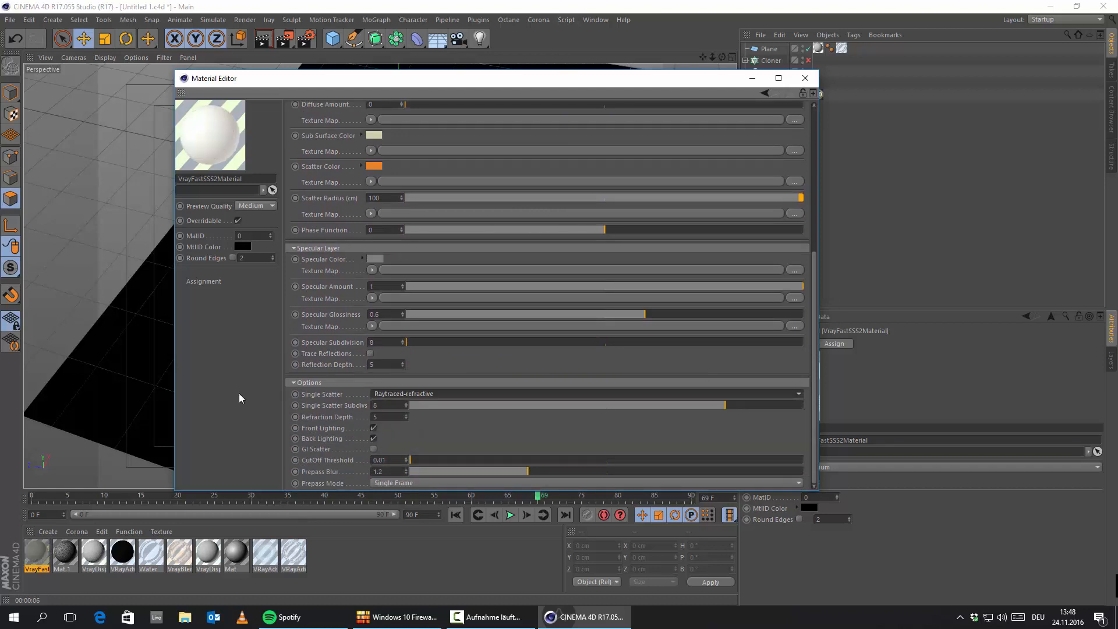
pyautogui.scroll(5, 439, 368)
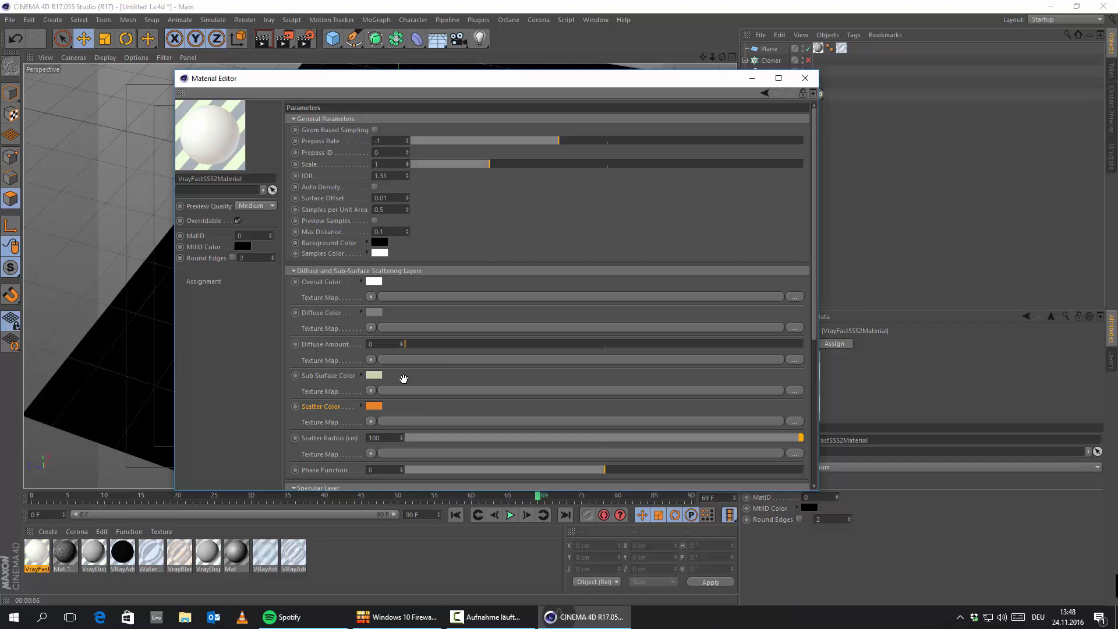
pyautogui.scroll(-2, 472, 185)
pyautogui.scroll(2, 471, 184)
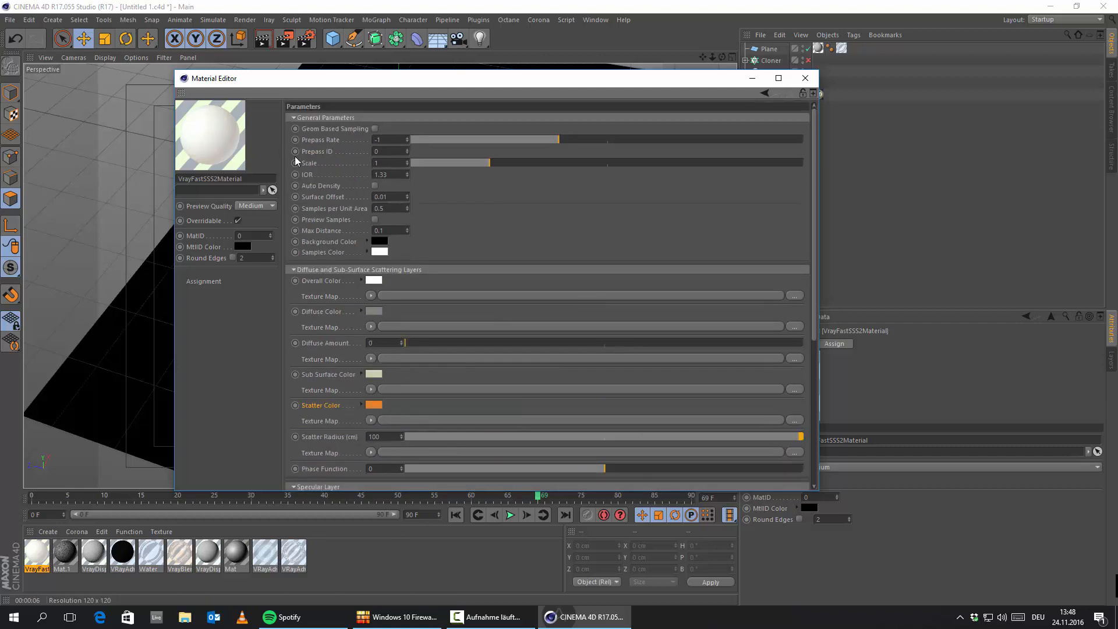
pyautogui.click(806, 78)
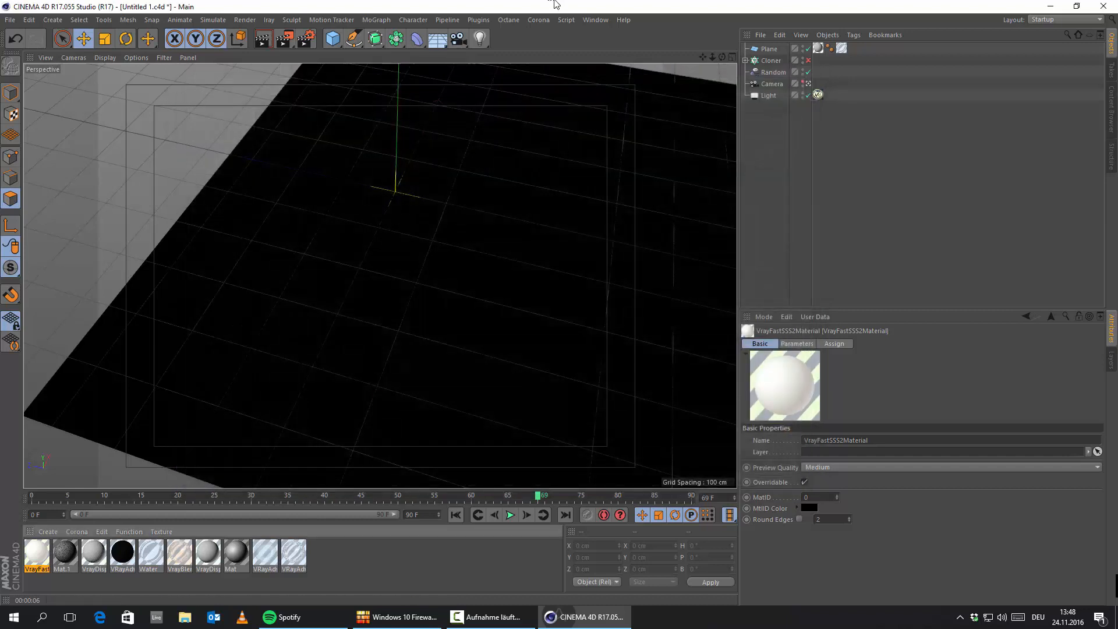
# Inspect the Plane's Water texture tag and the light's VrayLight photon and caustic subdivision settings, leaving nothing selected
pyautogui.click(449, 219)
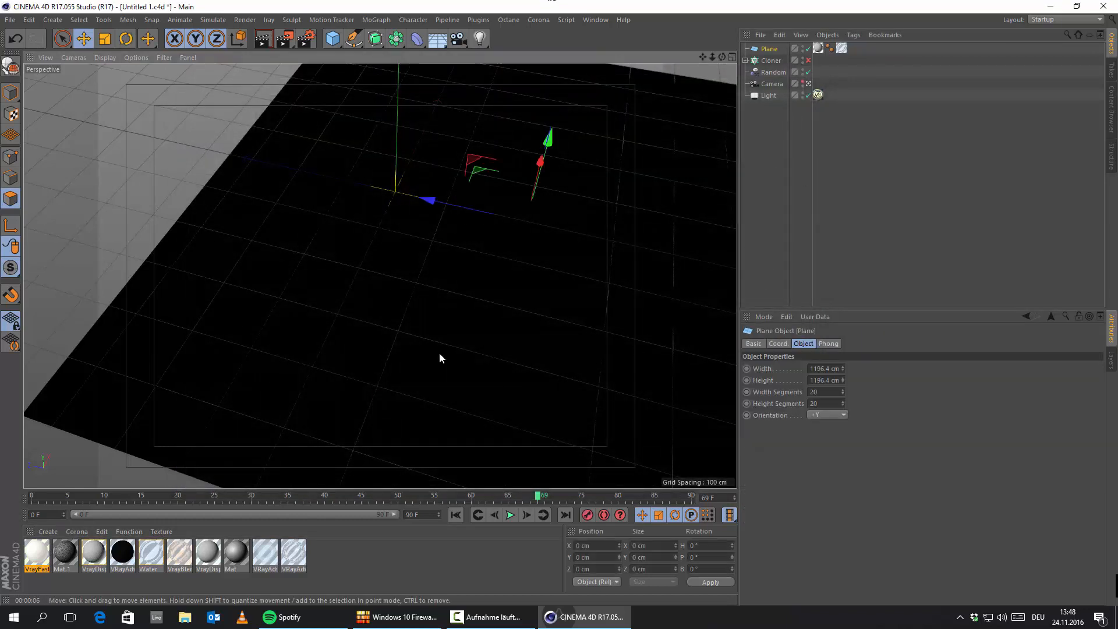
pyautogui.click(794, 177)
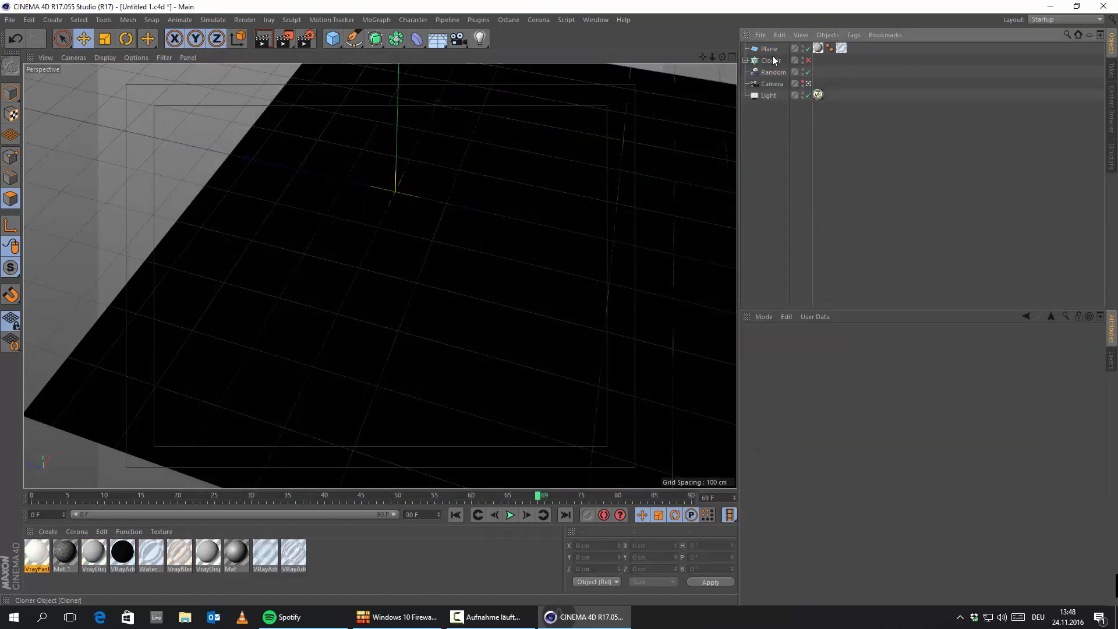
pyautogui.click(772, 58)
pyautogui.click(768, 49)
pyautogui.click(841, 48)
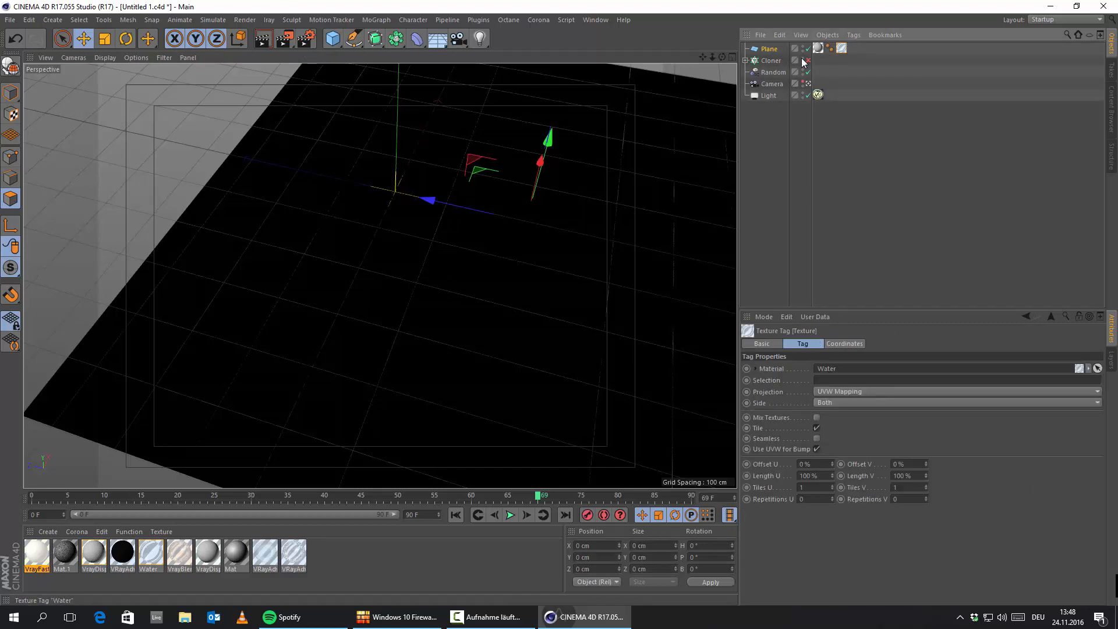
pyautogui.click(819, 95)
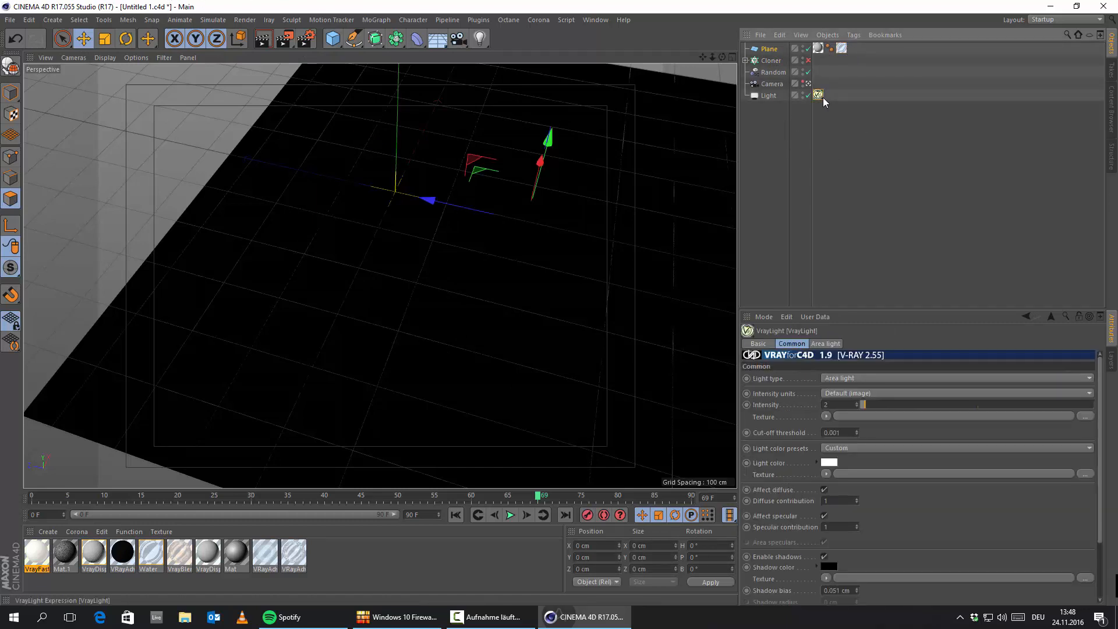
pyautogui.scroll(-3, 913, 505)
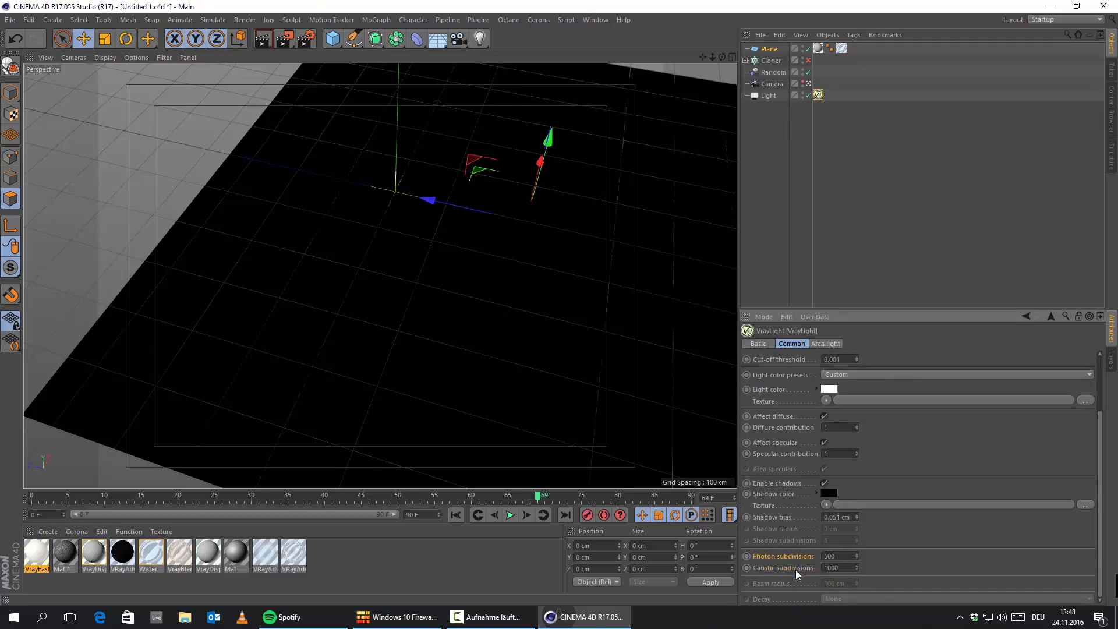
pyautogui.click(791, 190)
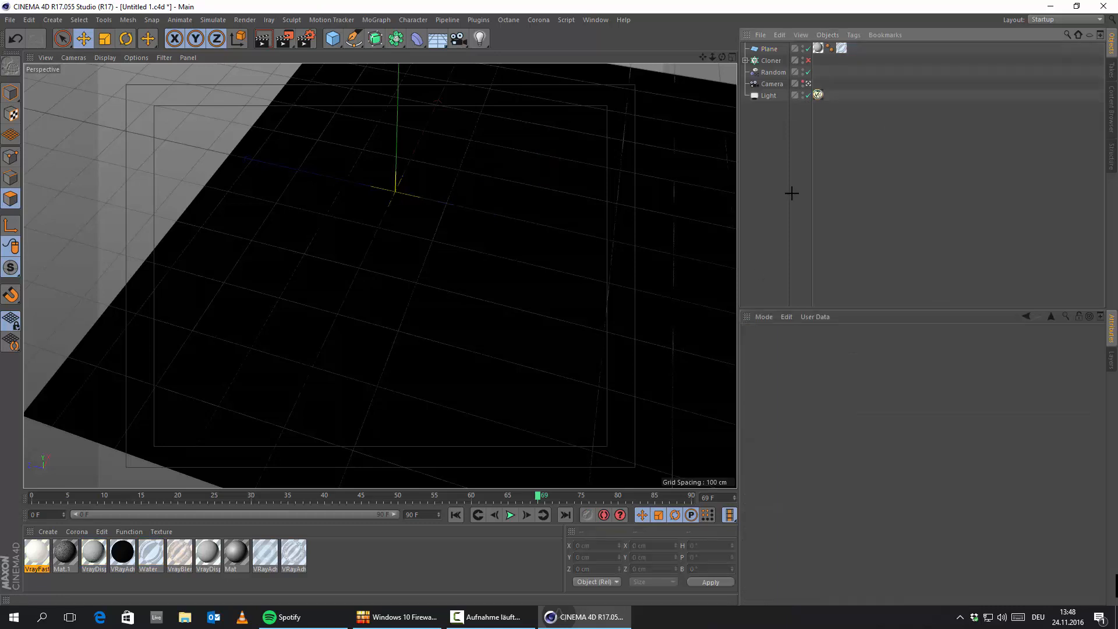
# Enable caustics in the VrayBridge render settings and close the settings
pyautogui.click(768, 50)
pyautogui.click(307, 39)
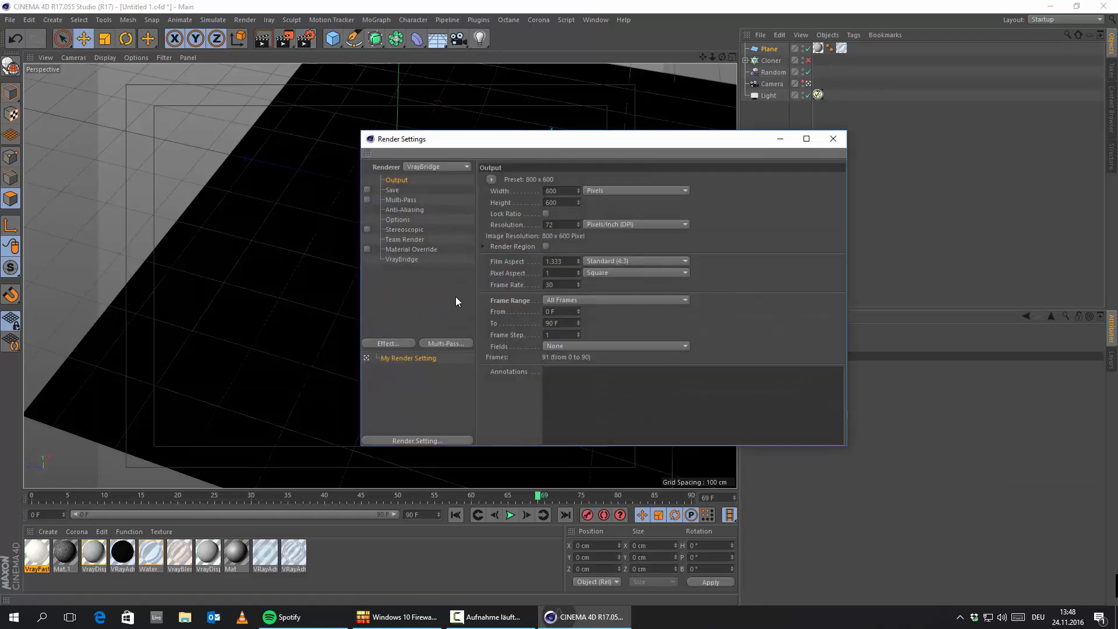
pyautogui.click(402, 258)
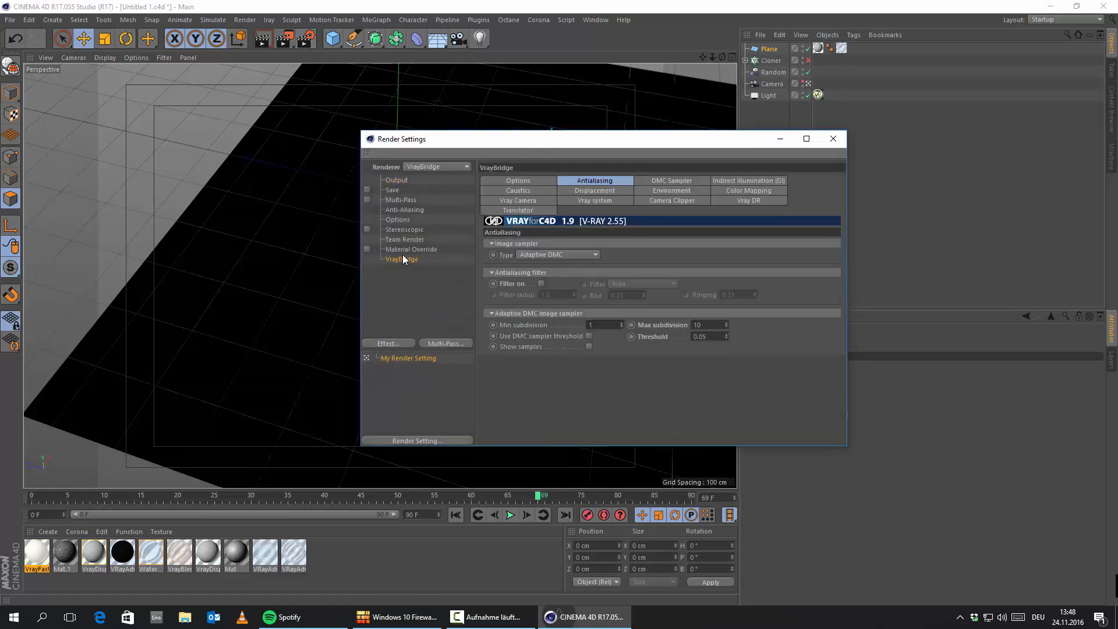
pyautogui.click(737, 188)
pyautogui.click(529, 191)
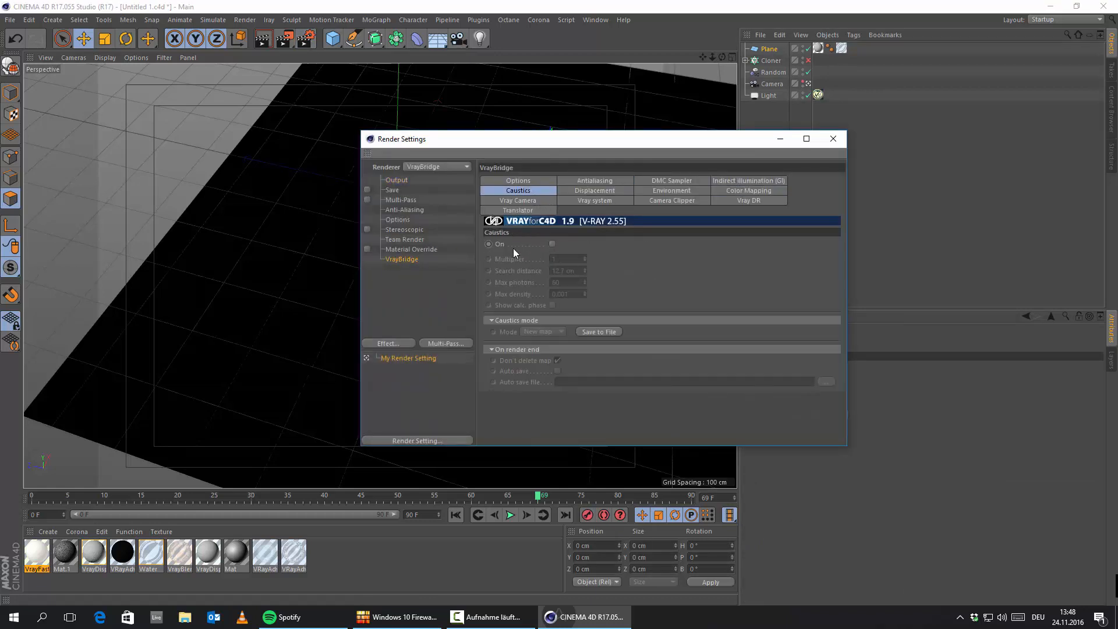
pyautogui.click(553, 244)
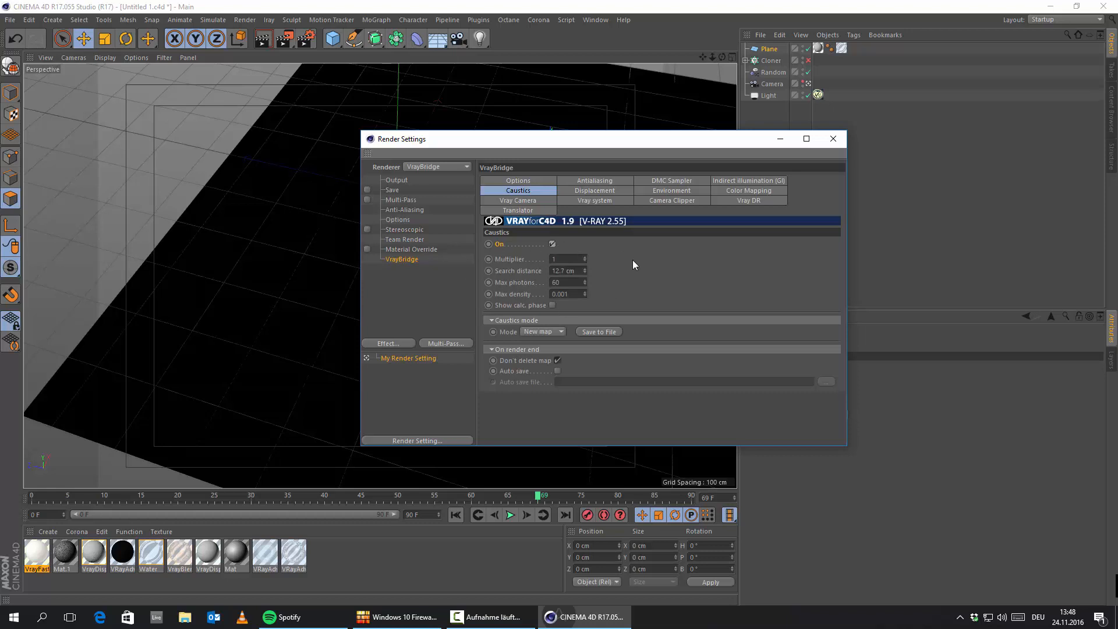
pyautogui.click(833, 139)
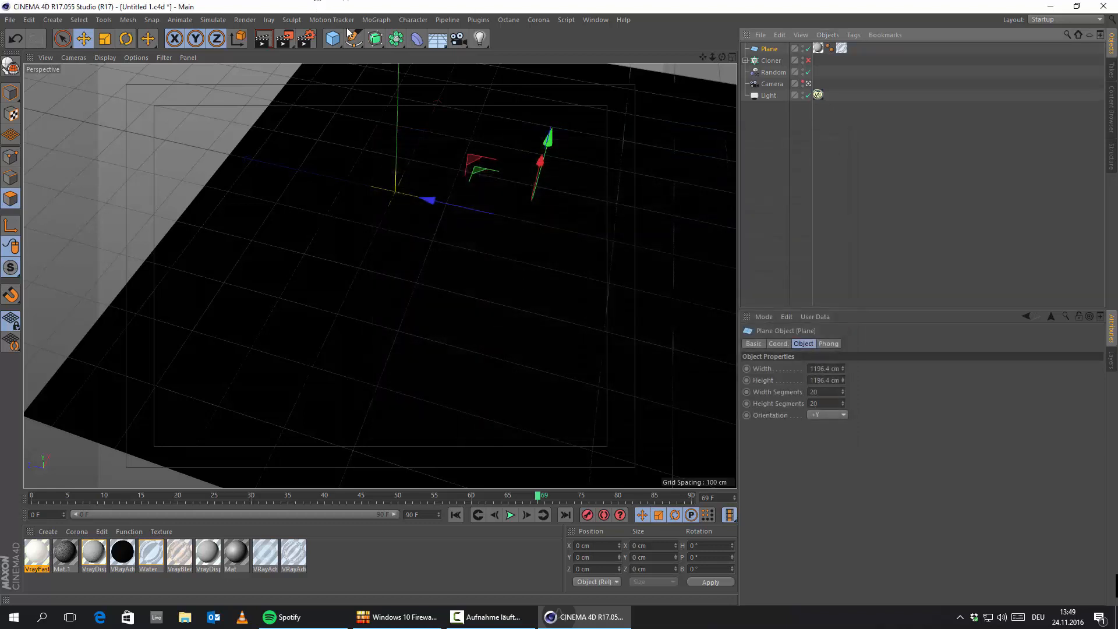
# Start a test render of all animation frames in the Picture Viewer with caustics enabled
pyautogui.click(245, 19)
pyautogui.click(340, 74)
pyautogui.click(582, 352)
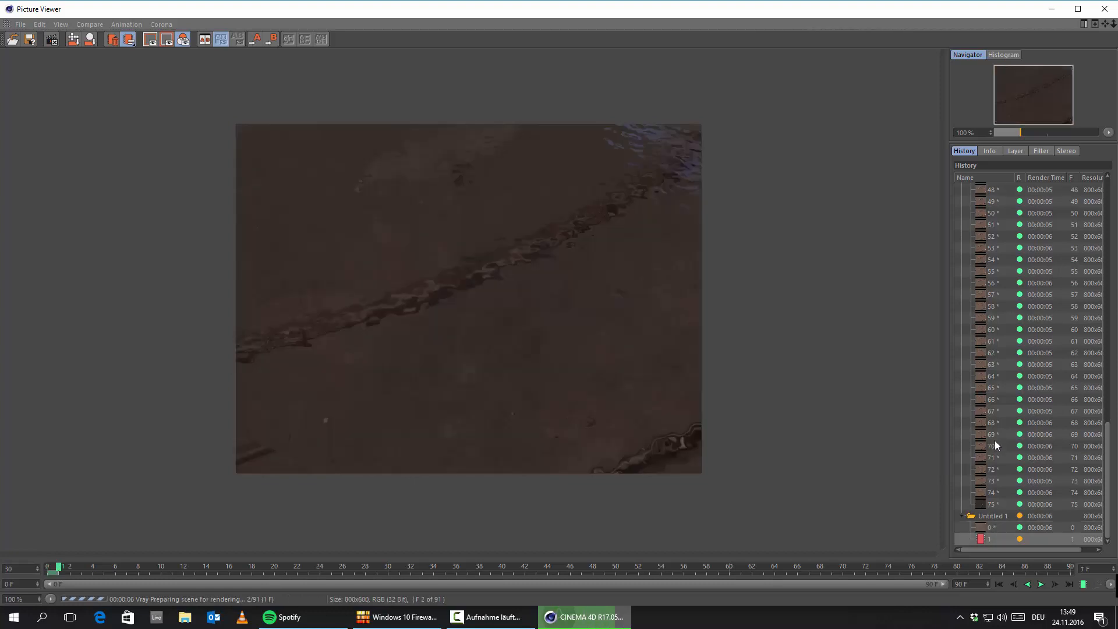
# Compare frame 0 of the caustics render with frame 0 of the previous full animation render in the history
pyautogui.scroll(10, 1018, 384)
pyautogui.scroll(8, 1024, 361)
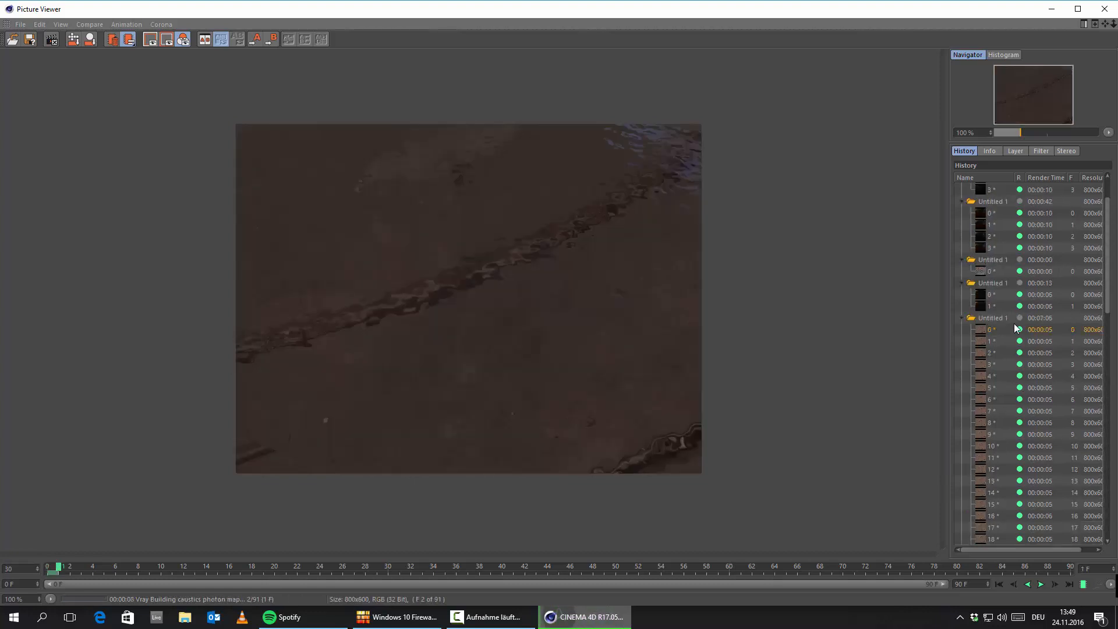
pyautogui.click(1014, 329)
pyautogui.scroll(-15, 1024, 367)
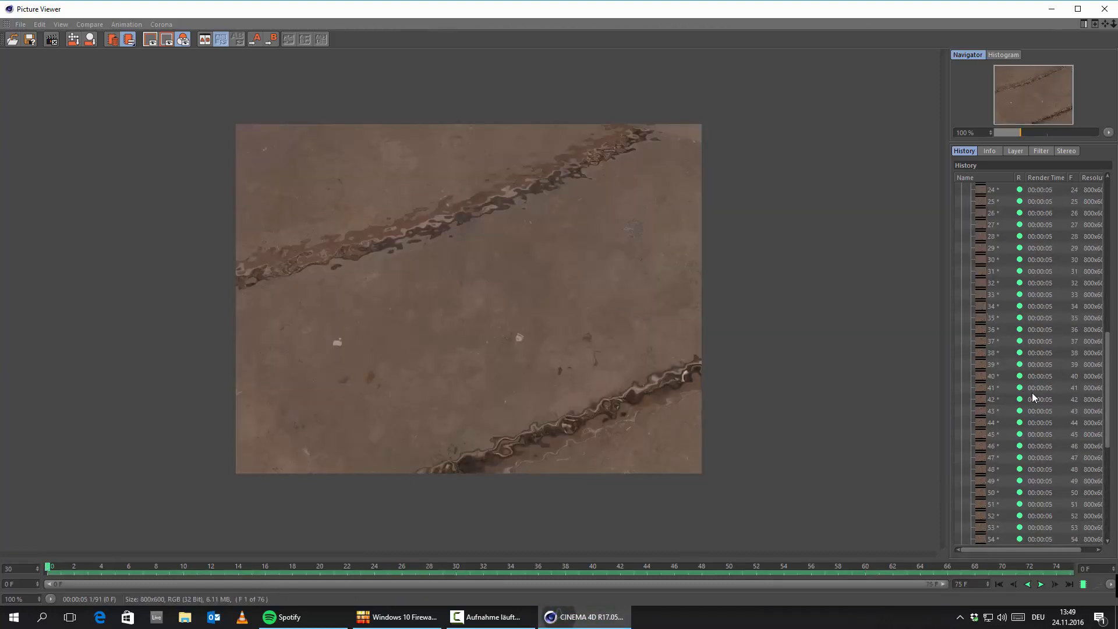
pyautogui.click(1002, 529)
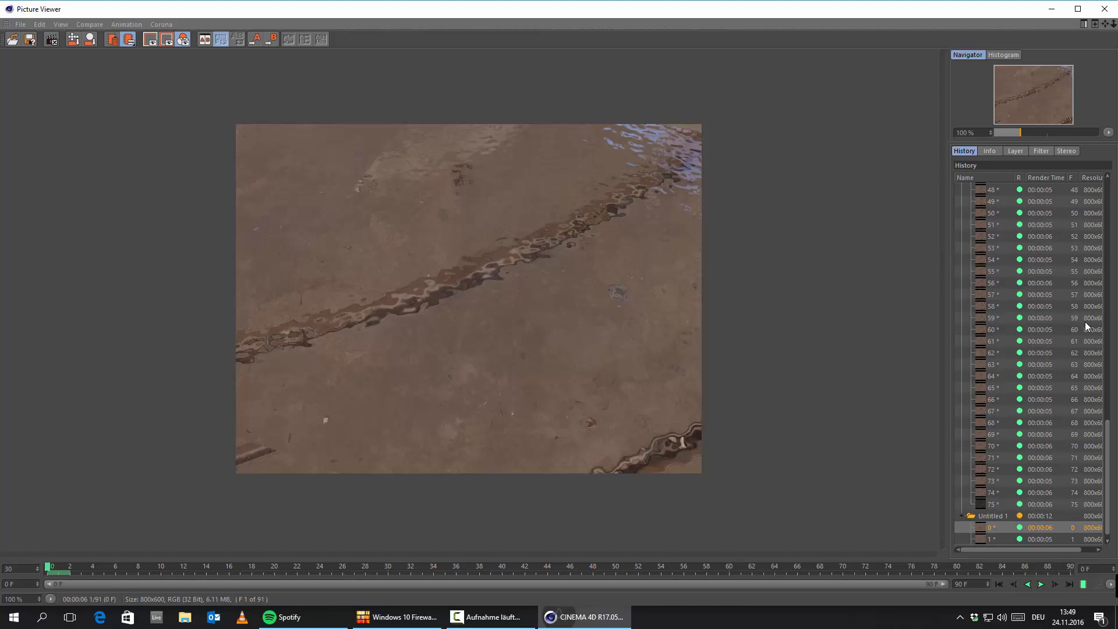
pyautogui.scroll(15, 1085, 321)
pyautogui.click(1000, 325)
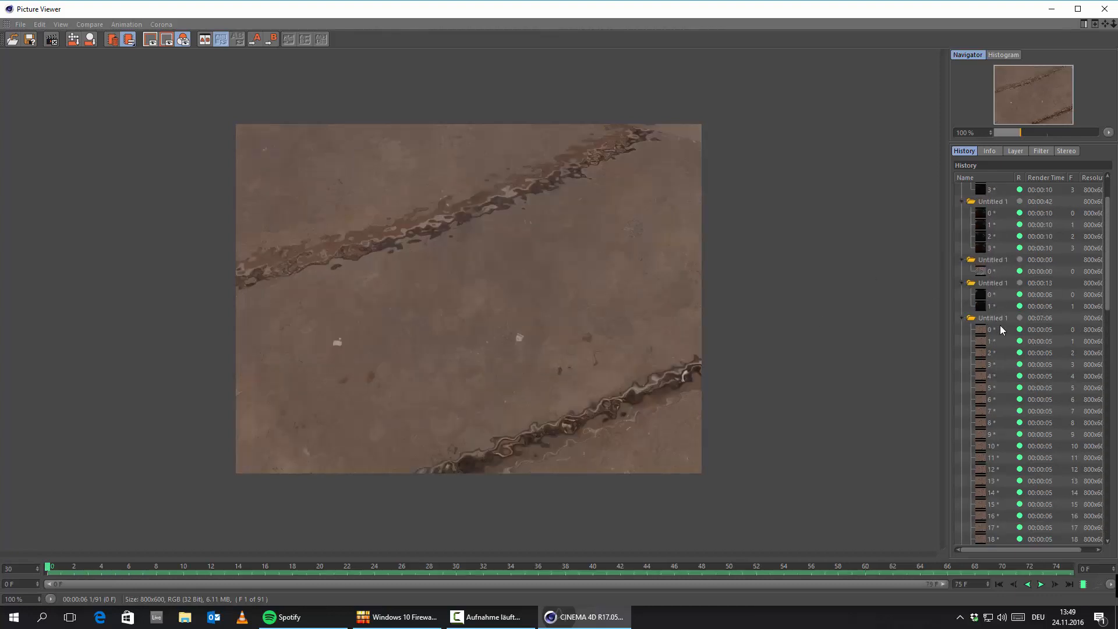
pyautogui.scroll(-15, 997, 331)
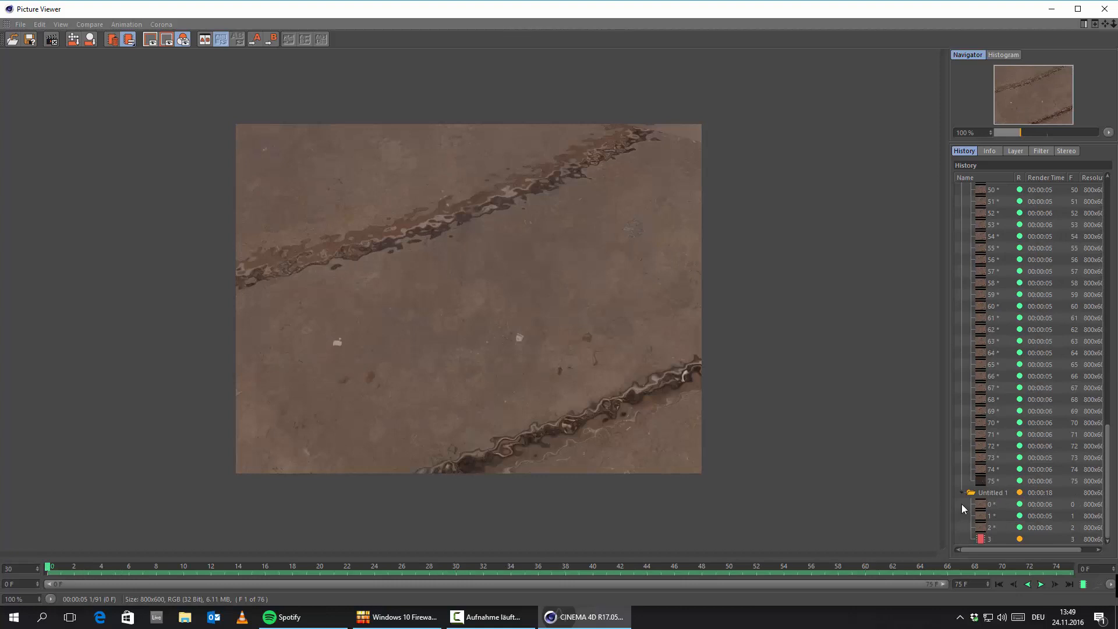
pyautogui.click(989, 508)
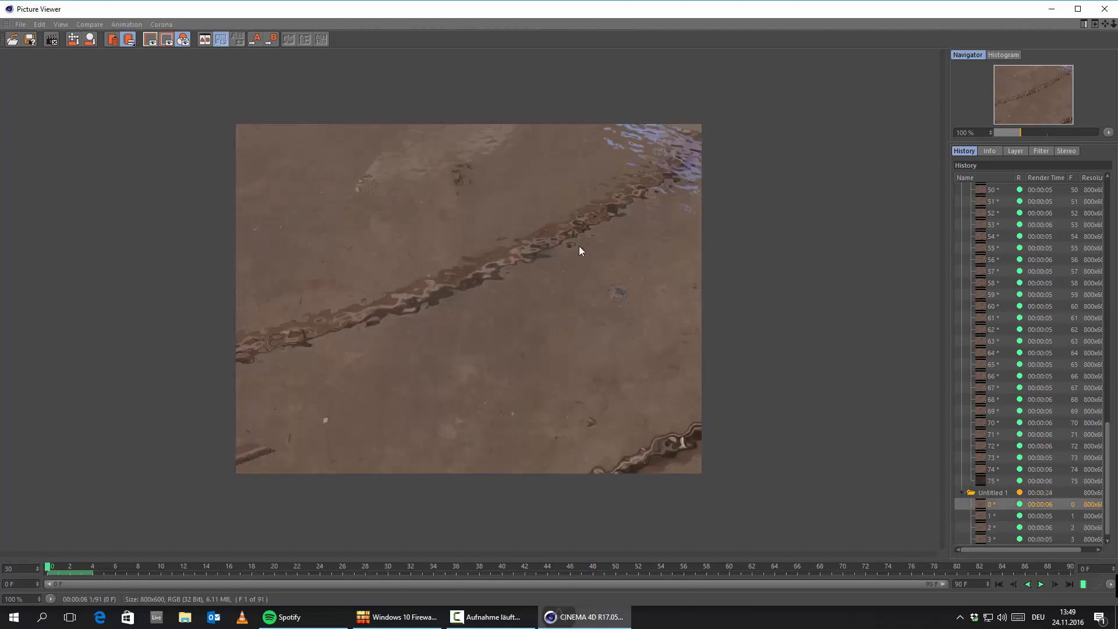
# Check the Camera object in the scene, then view frames 1 and 3 of the running caustics render
pyautogui.click(1050, 9)
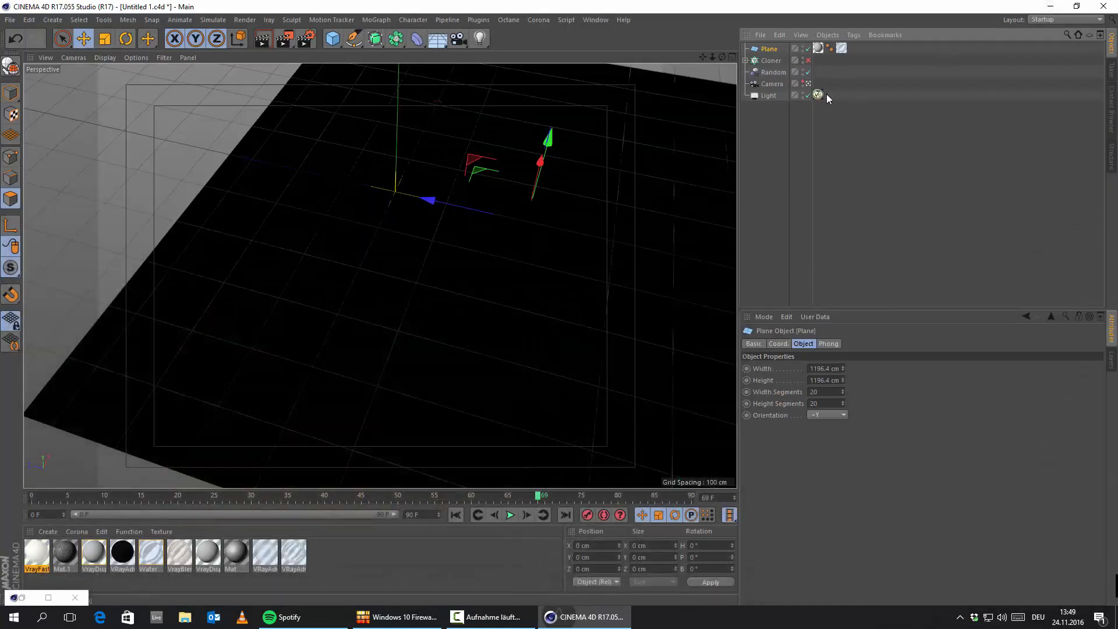
pyautogui.click(774, 85)
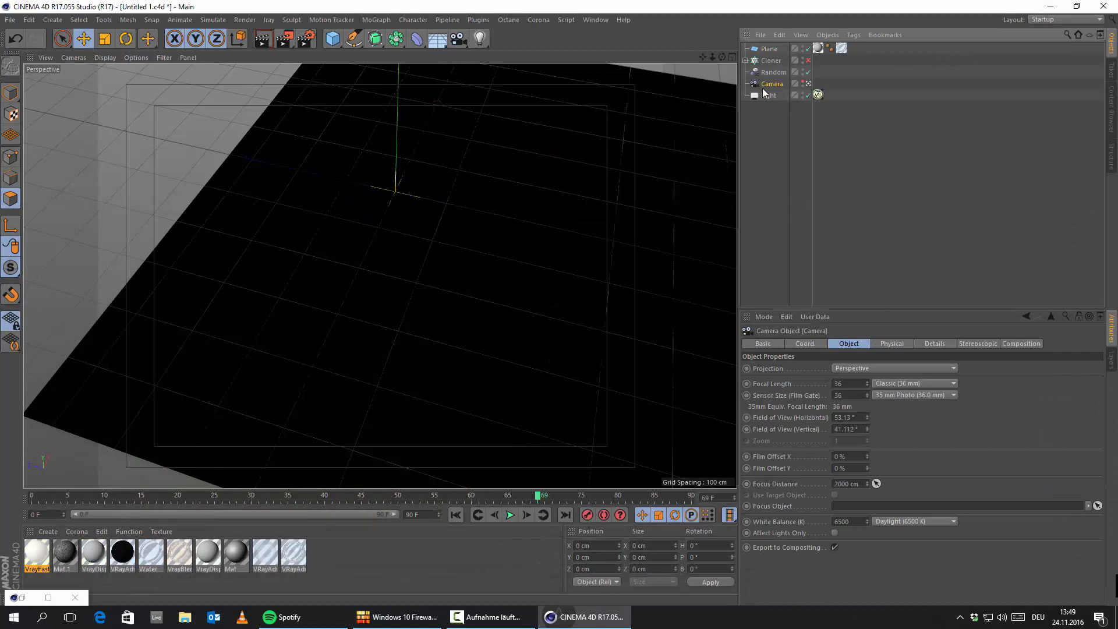
pyautogui.click(17, 595)
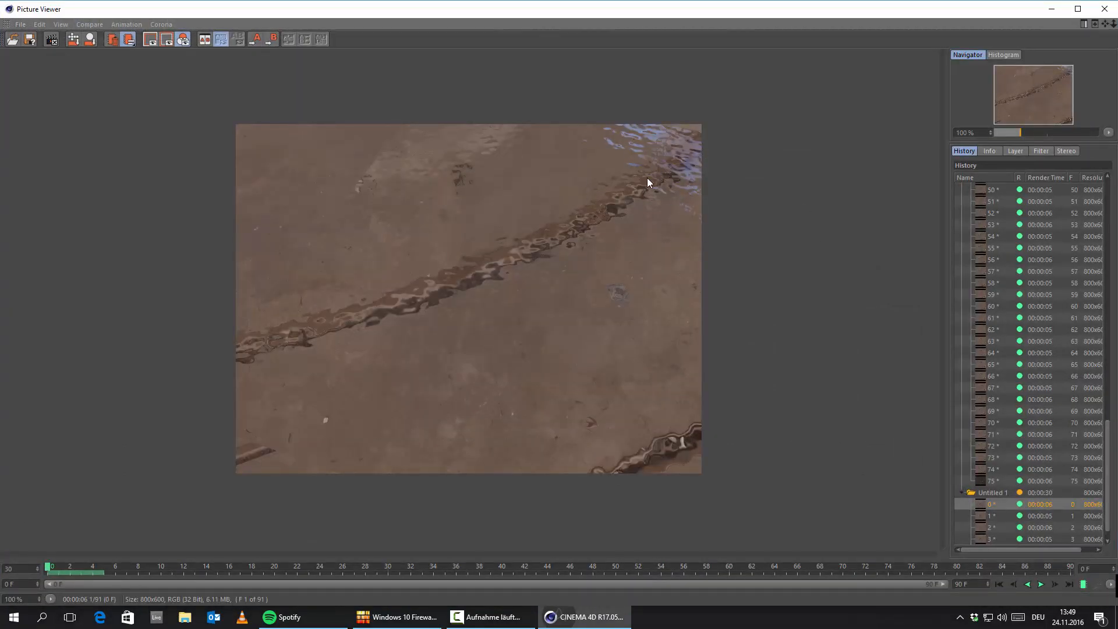
pyautogui.click(1006, 517)
pyautogui.click(998, 540)
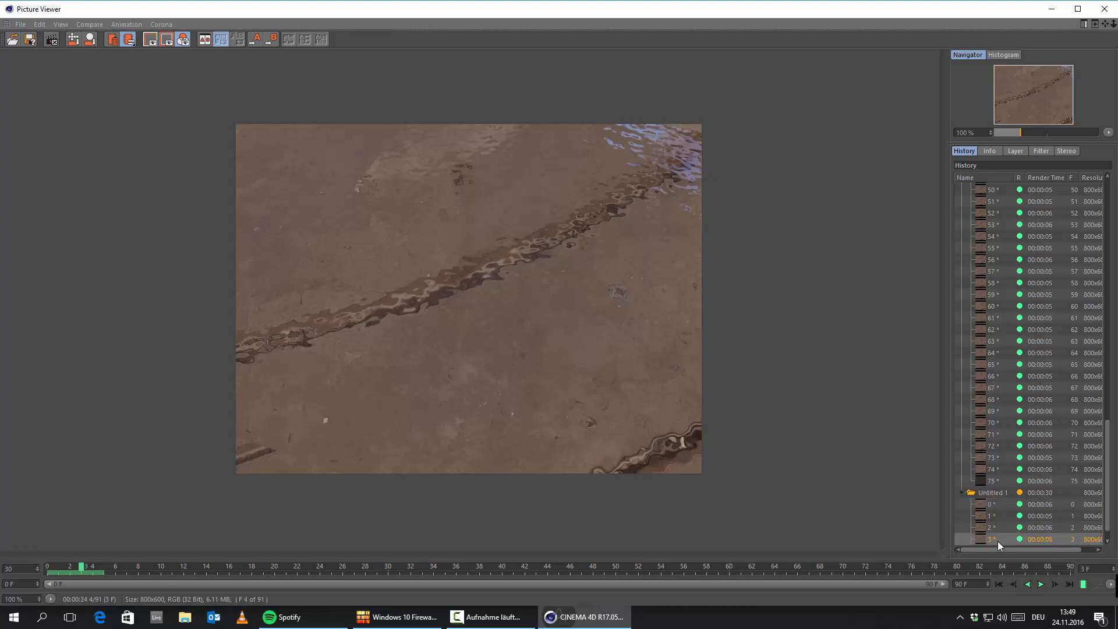
# Stop the running render and turn caustics off in the VrayBridge render settings
pyautogui.click(1098, 12)
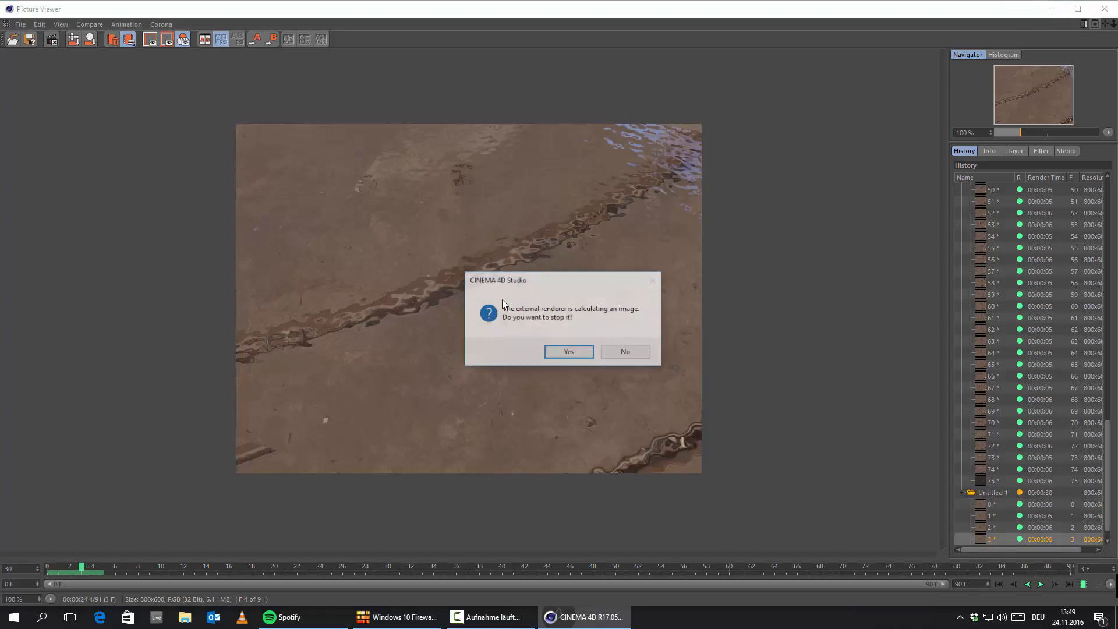
pyautogui.click(563, 353)
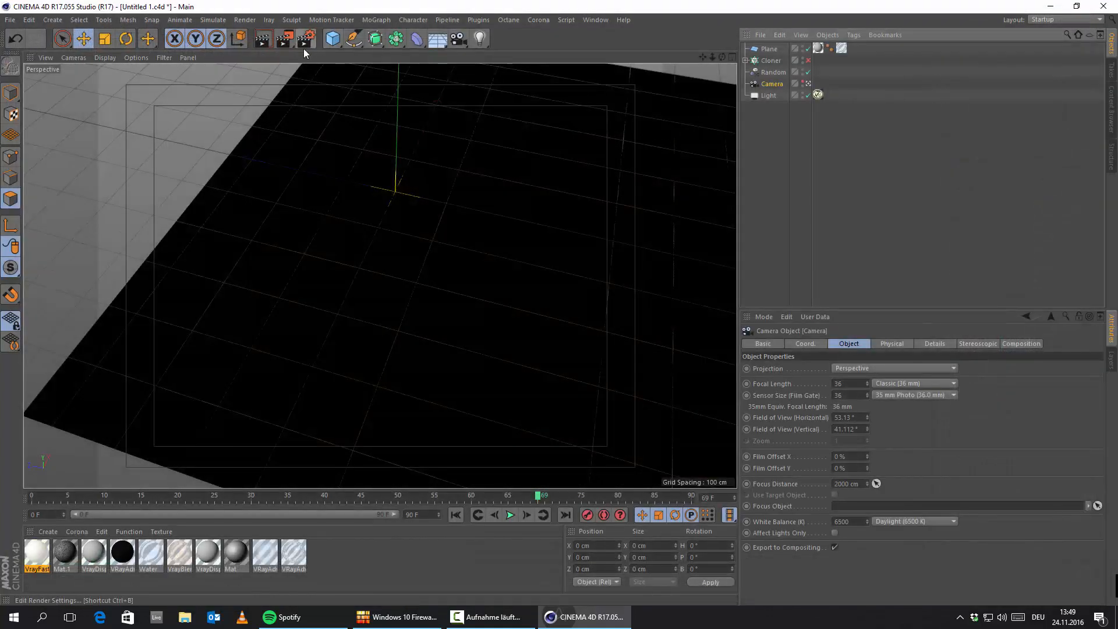
pyautogui.click(304, 46)
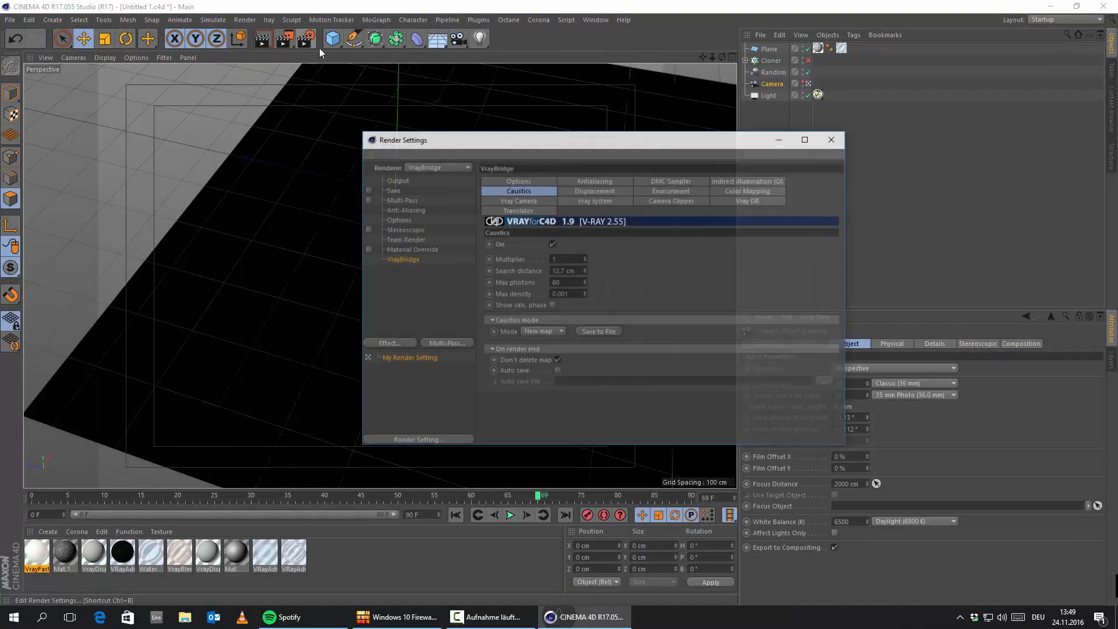
pyautogui.click(552, 243)
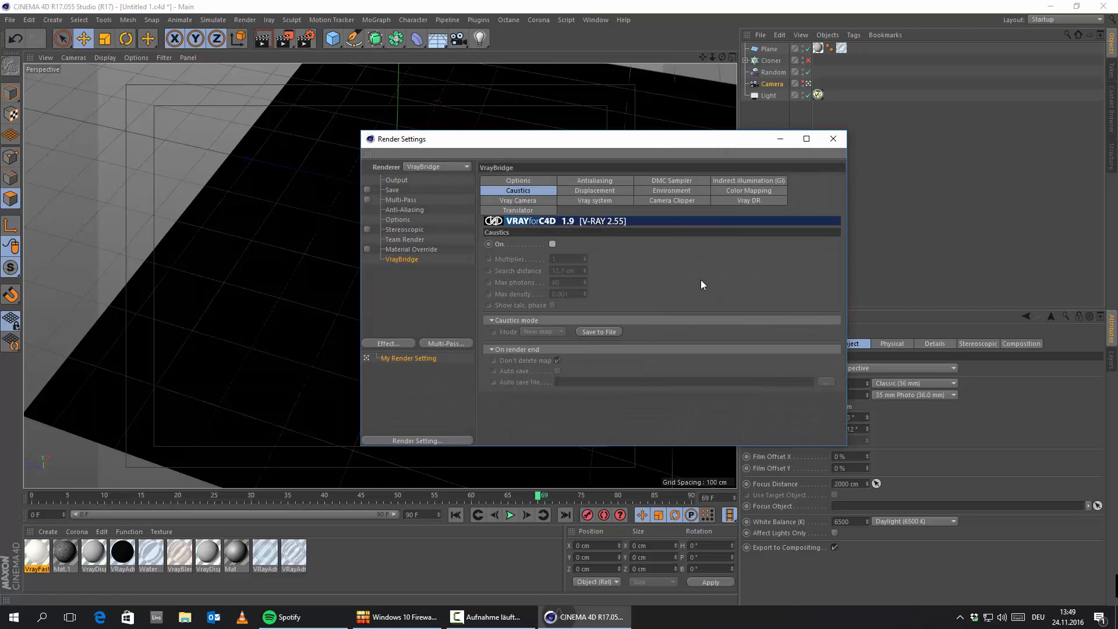
pyautogui.click(833, 139)
# Review the VrayBridge caustics render settings and the light's VrayLight photon and caustic subdivision values
pyautogui.click(760, 52)
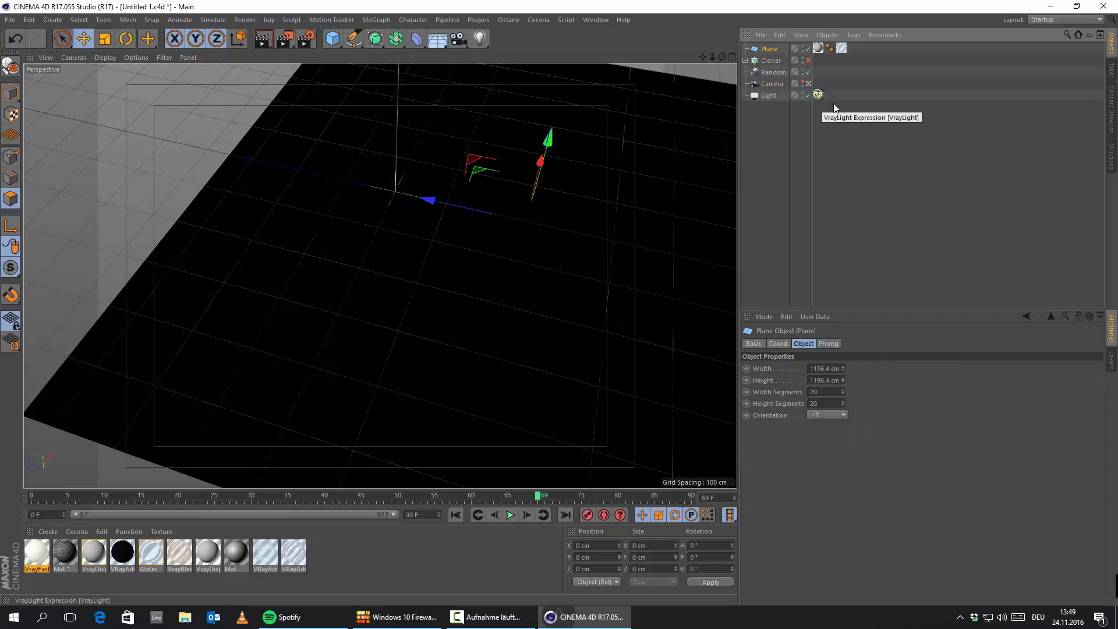
pyautogui.click(306, 38)
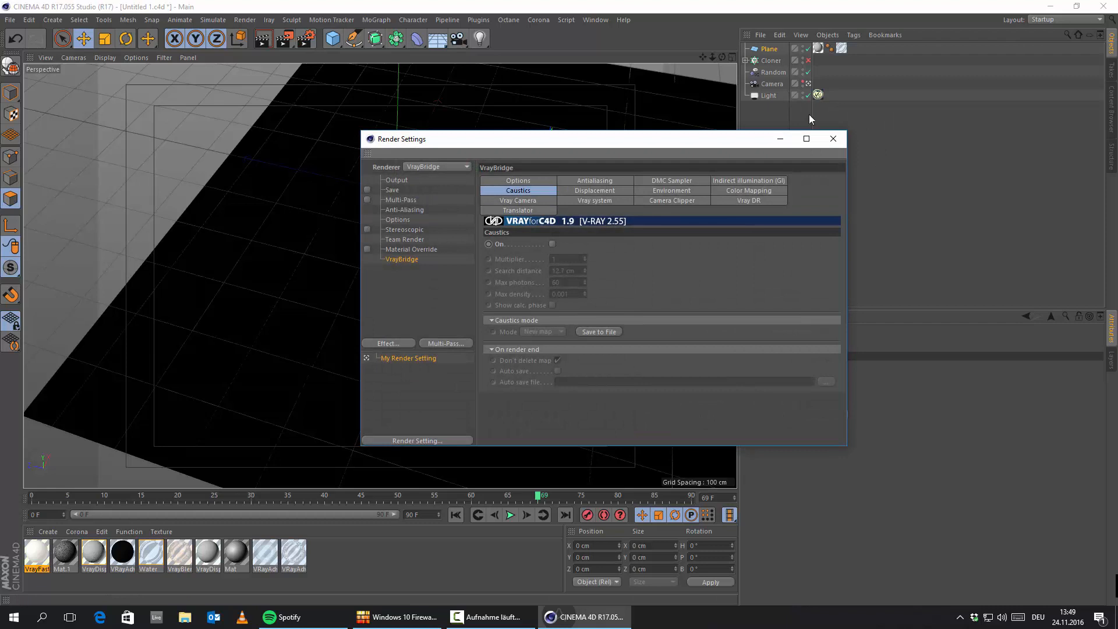
pyautogui.click(832, 138)
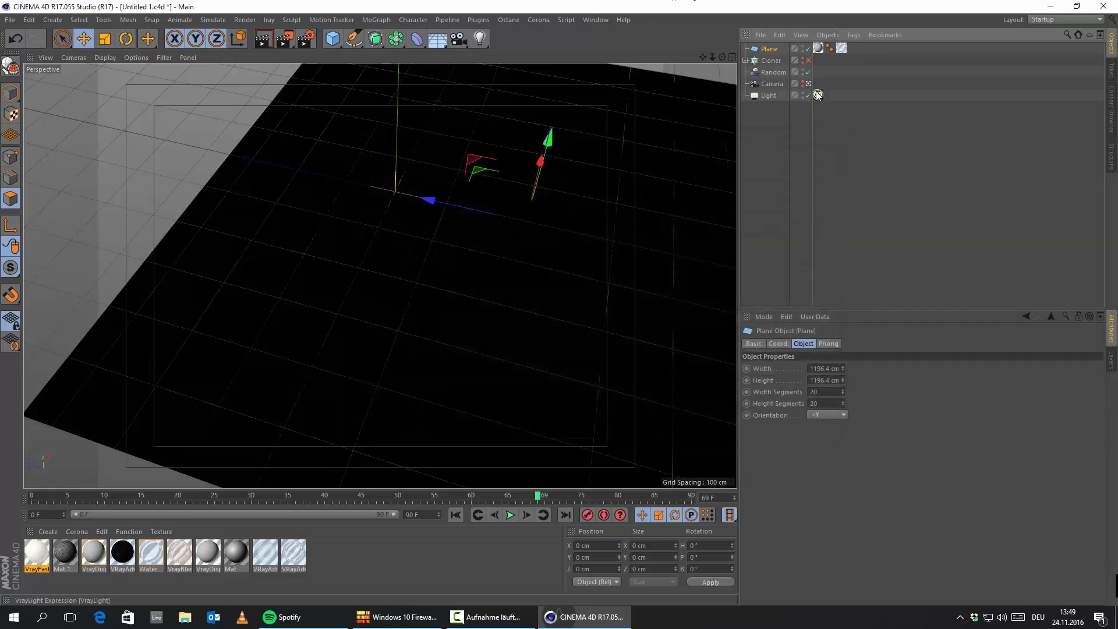
pyautogui.click(817, 95)
pyautogui.scroll(-3, 933, 554)
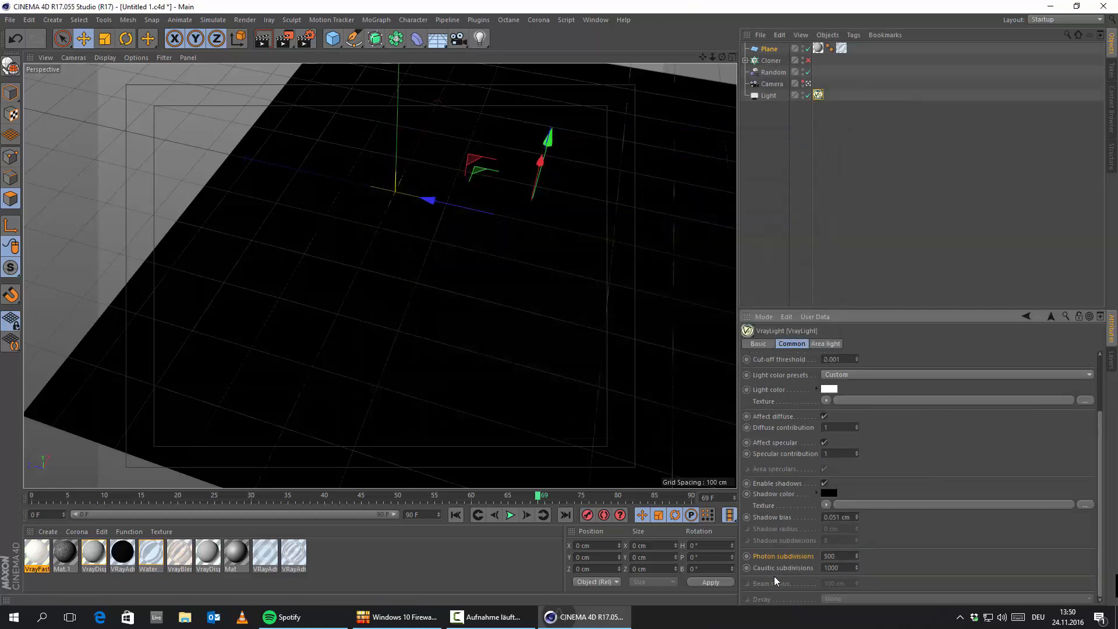
pyautogui.click(306, 39)
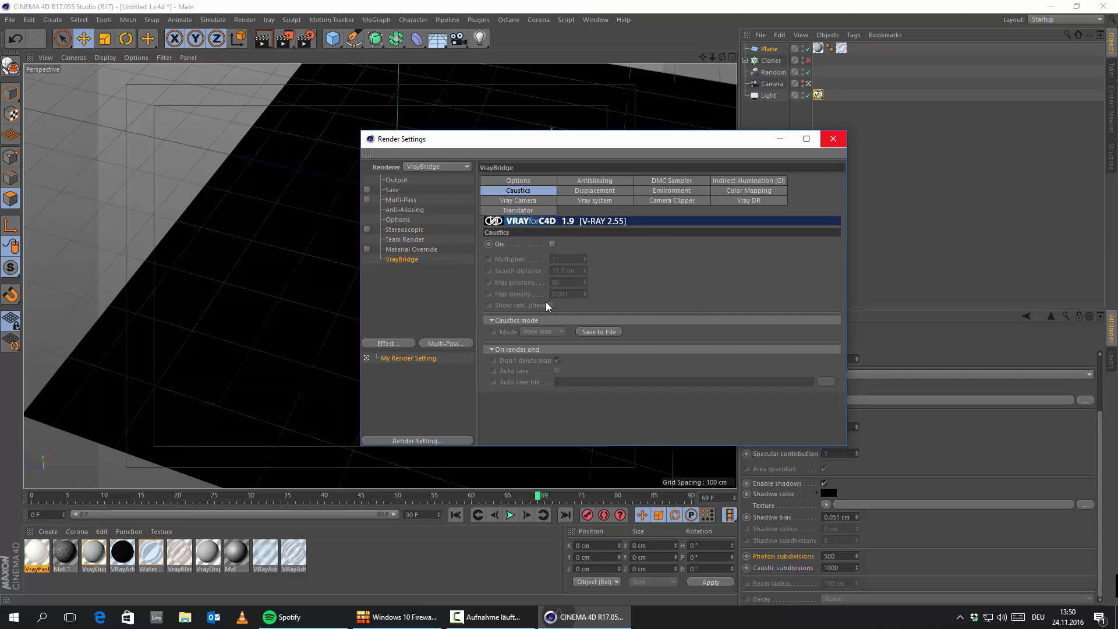
pyautogui.click(833, 138)
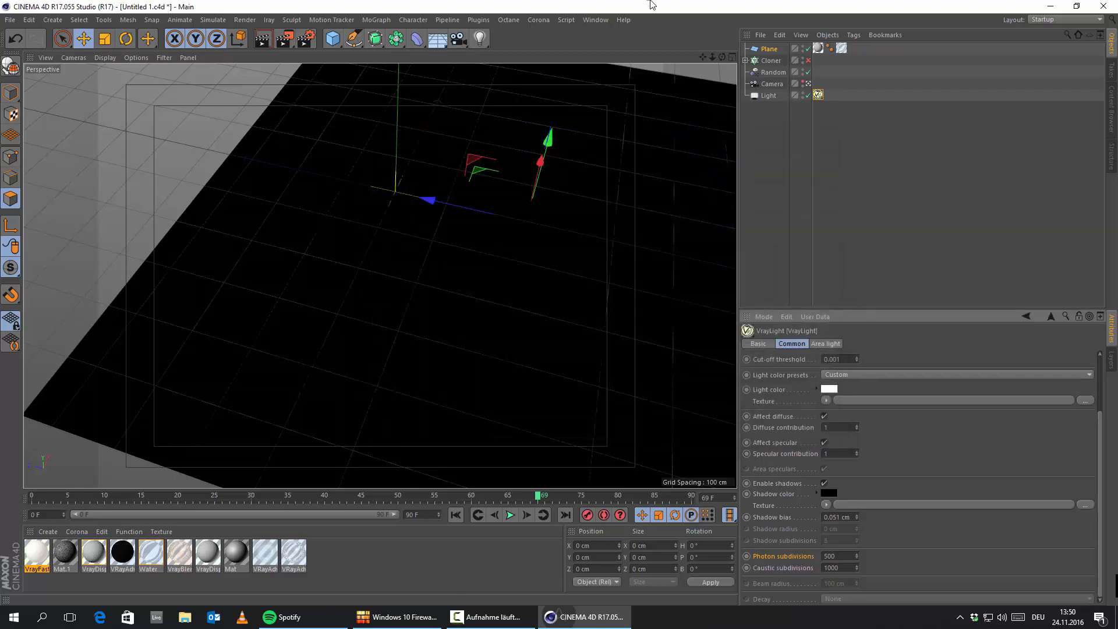
pyautogui.click(798, 208)
pyautogui.click(770, 49)
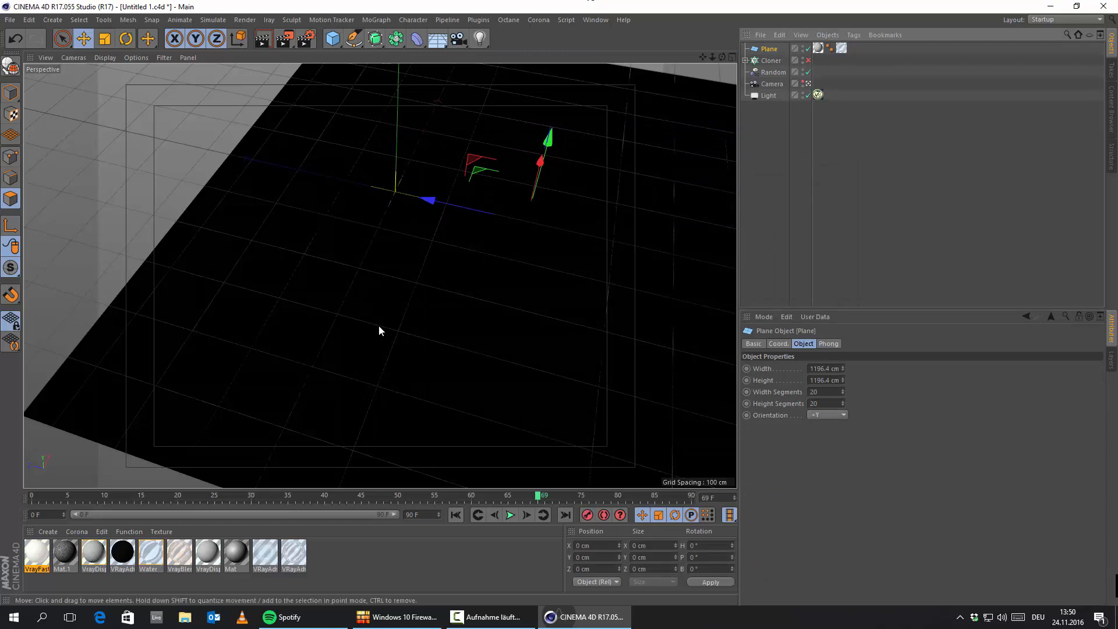
pyautogui.keyDown('alt'); pyautogui.moveTo(304, 360); pyautogui.dragTo(612, 266); pyautogui.keyUp('alt')
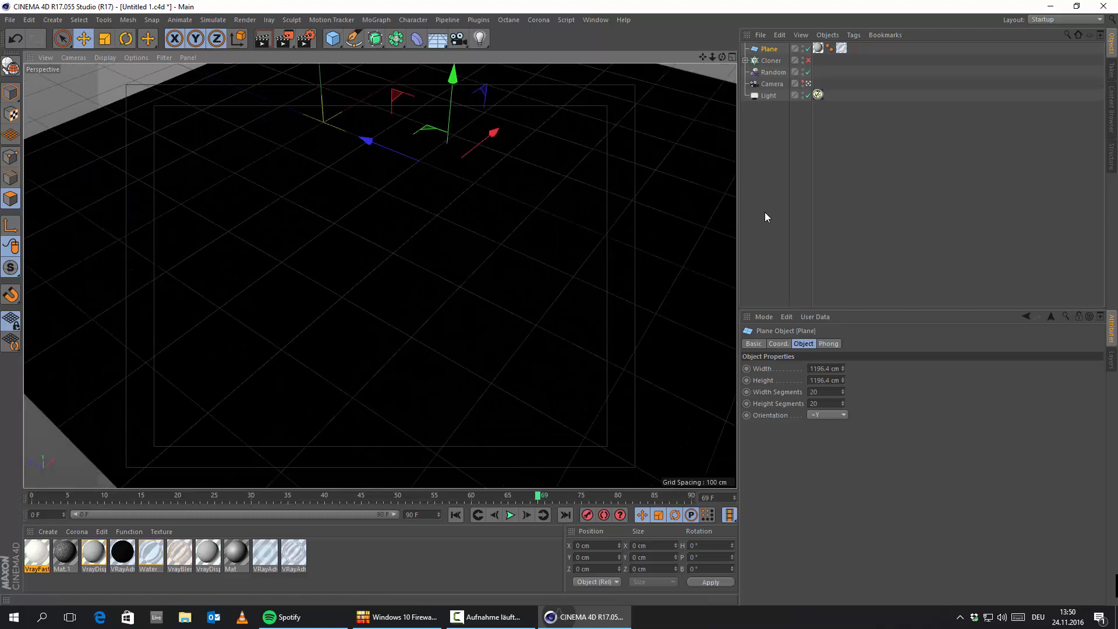
pyautogui.click(764, 213)
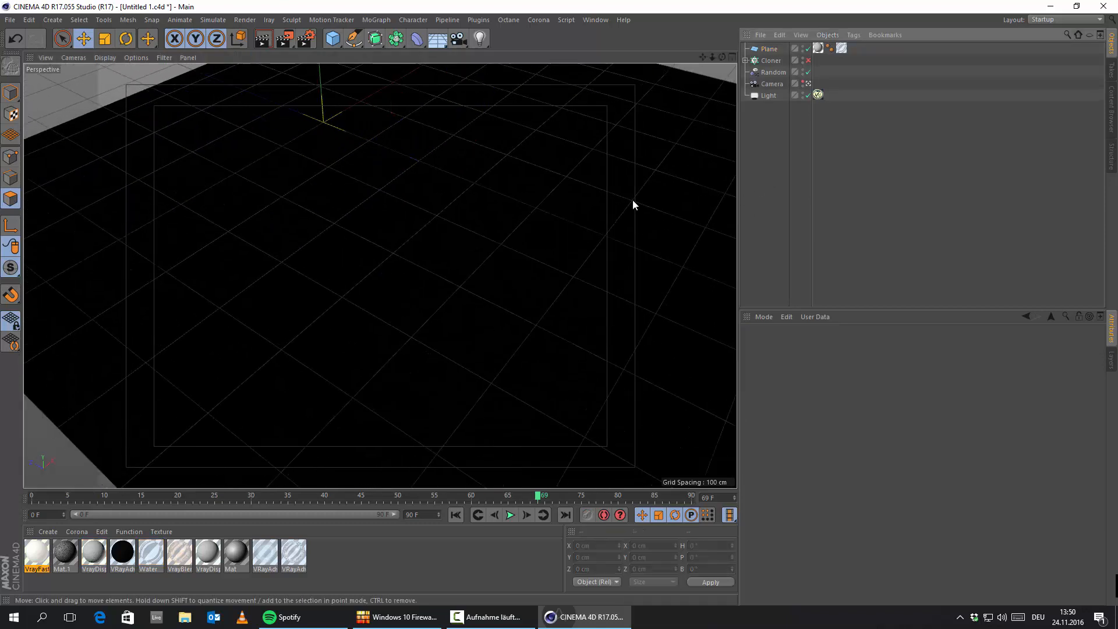
# Create a new VRayAdvancedMaterial from the VrayBridge shaders and open it for editing
pyautogui.click(77, 531)
pyautogui.click(48, 531)
pyautogui.moveTo(95, 435)
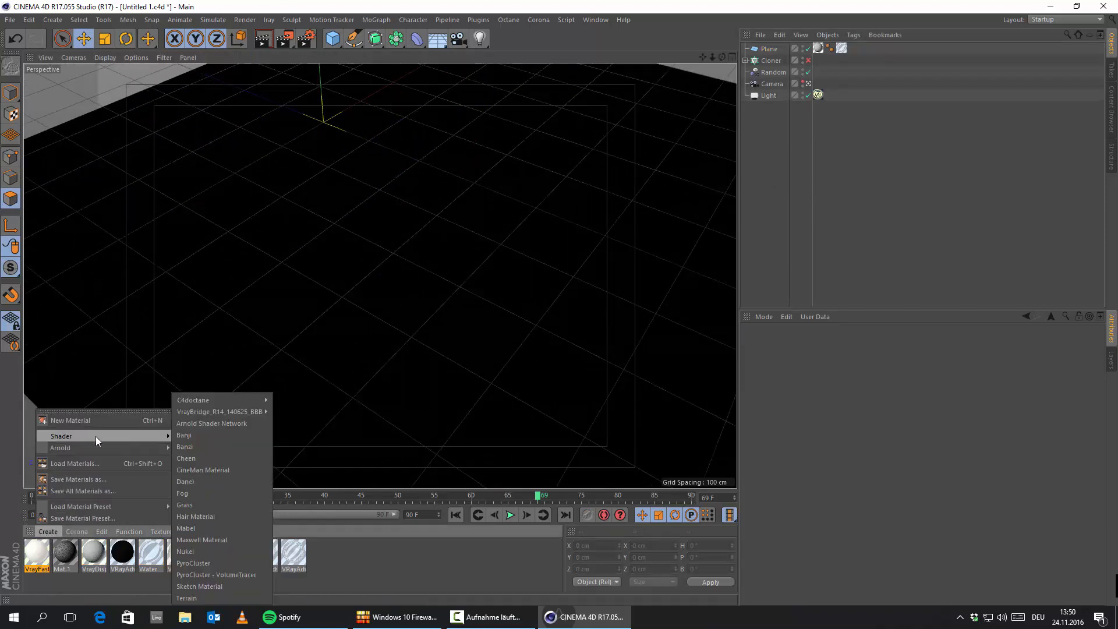
pyautogui.moveTo(228, 400)
pyautogui.click(294, 420)
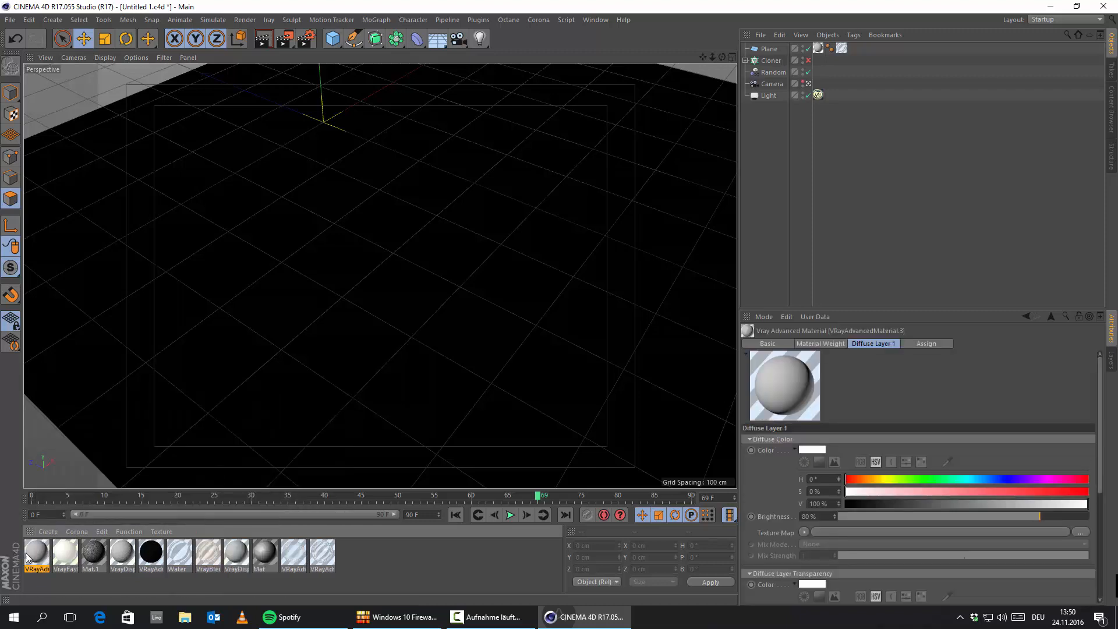
pyautogui.doubleClick(40, 554)
# Start loading an image for the Diffuse Layer 1 color texture map and browse to the Textures folder in ZeroToHero on WORK (E:)
pyautogui.click(211, 437)
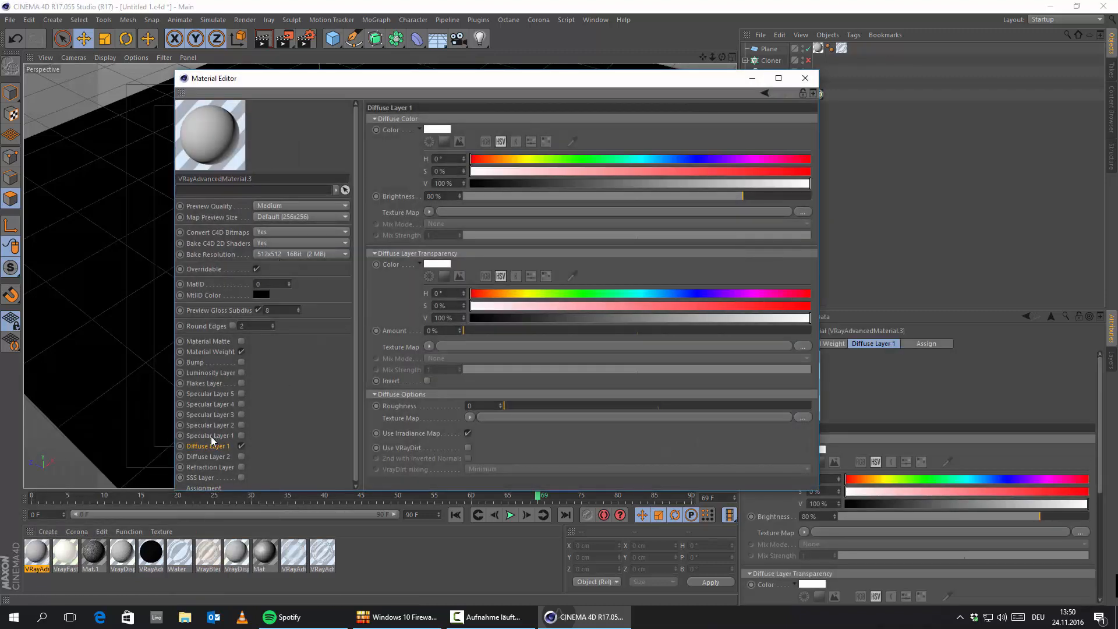
pyautogui.click(429, 211)
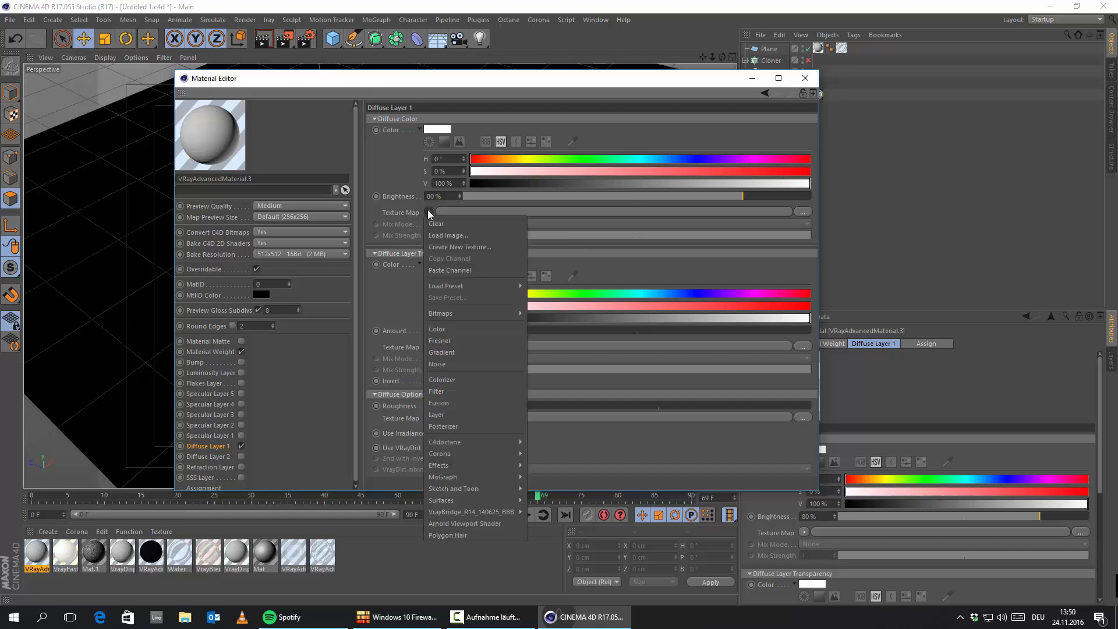
pyautogui.click(455, 244)
pyautogui.click(433, 186)
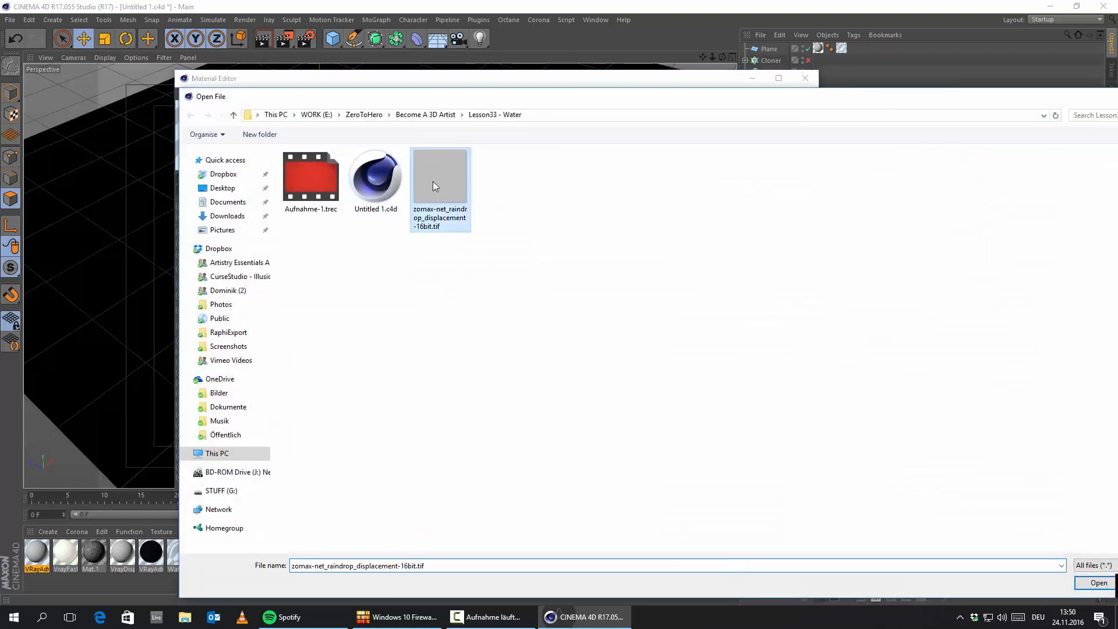
pyautogui.click(201, 451)
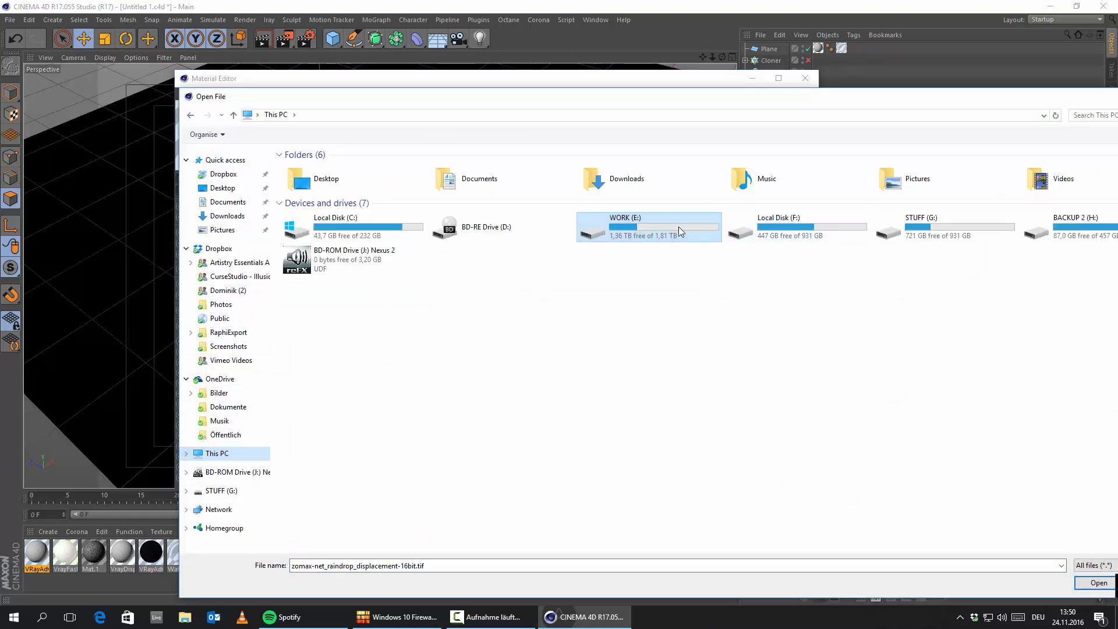
pyautogui.doubleClick(679, 226)
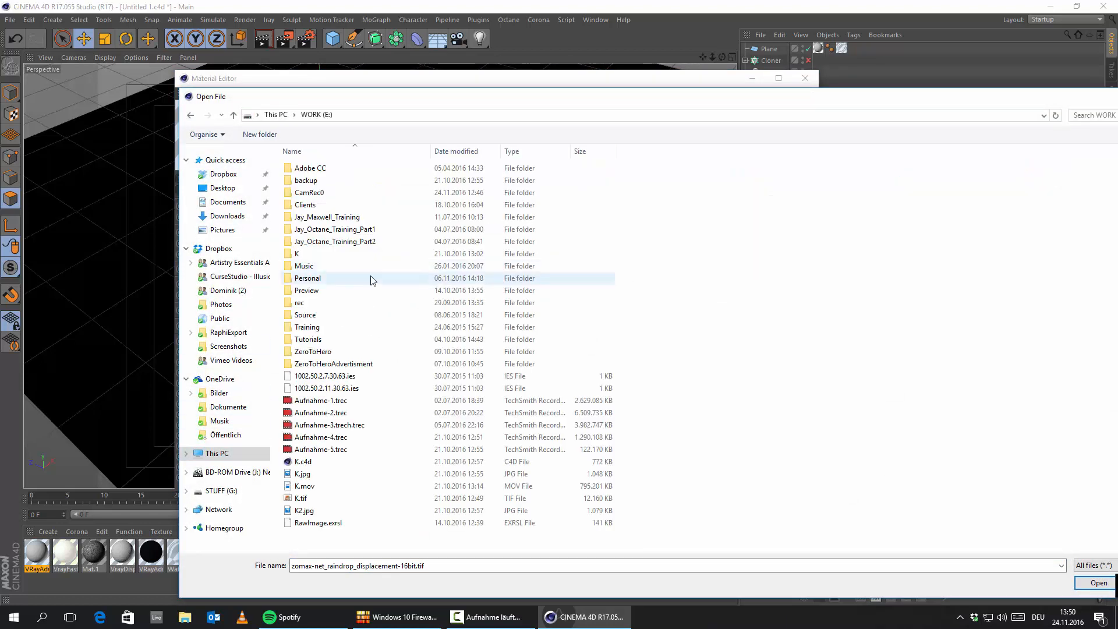
pyautogui.doubleClick(317, 352)
pyautogui.doubleClick(378, 187)
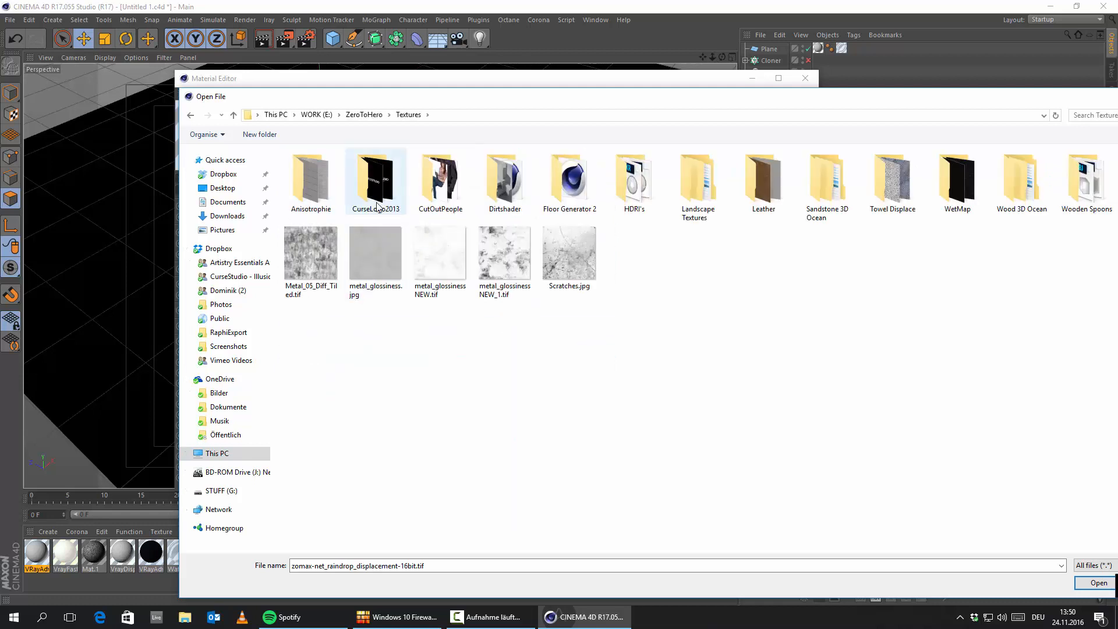
# Examine the texture images in the Anisotrophie folder, then return to the Textures folder
pyautogui.click(375, 256)
pyautogui.doubleClick(311, 201)
pyautogui.click(441, 193)
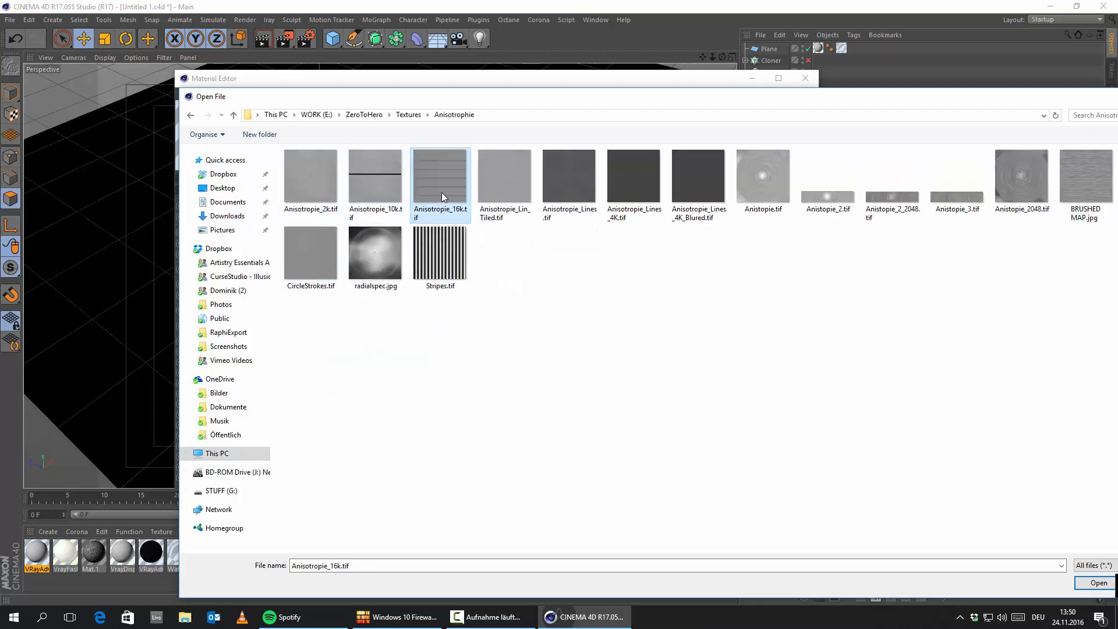
pyautogui.click(440, 256)
pyautogui.click(309, 260)
pyautogui.click(309, 195)
pyautogui.click(748, 213)
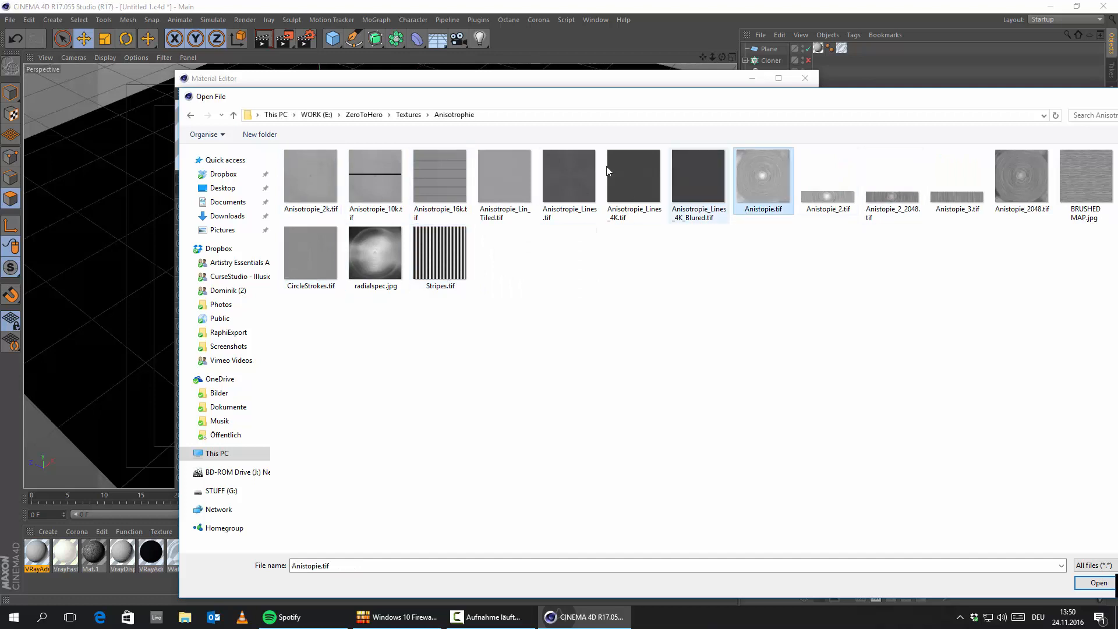
pyautogui.moveTo(284, 104); pyautogui.dragTo(205, 103)
pyautogui.click(110, 116)
pyautogui.moveTo(273, 99); pyautogui.dragTo(391, 92)
# Check the image in Dirtshader's tex folder, then look over the other folders in Textures
pyautogui.doubleClick(452, 183)
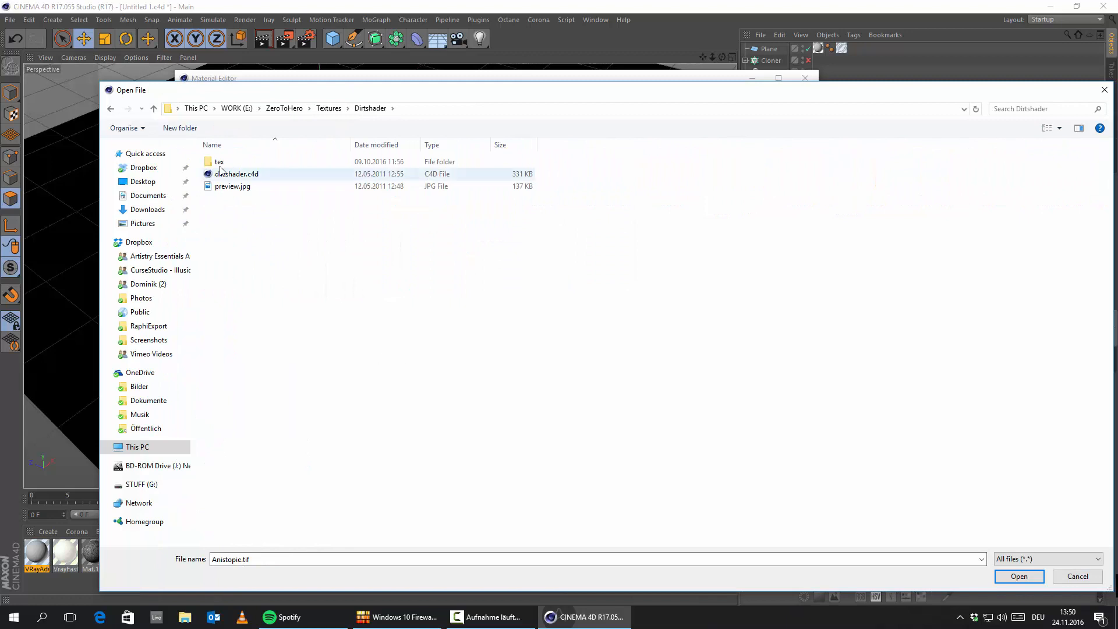
pyautogui.doubleClick(257, 156)
pyautogui.click(227, 177)
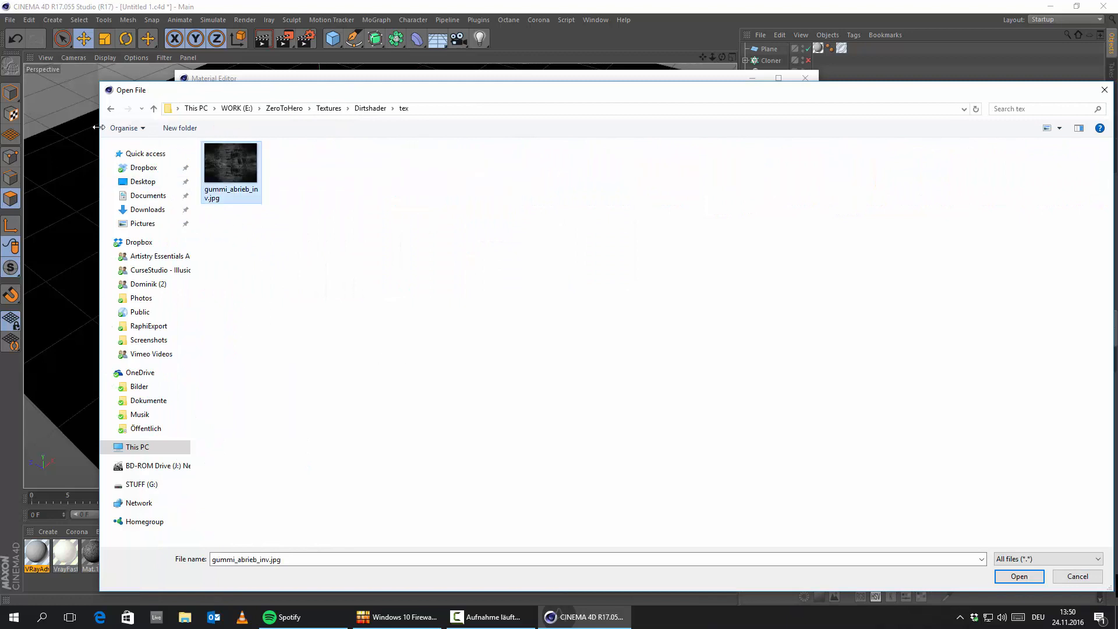
pyautogui.click(111, 109)
pyautogui.click(110, 108)
pyautogui.click(705, 188)
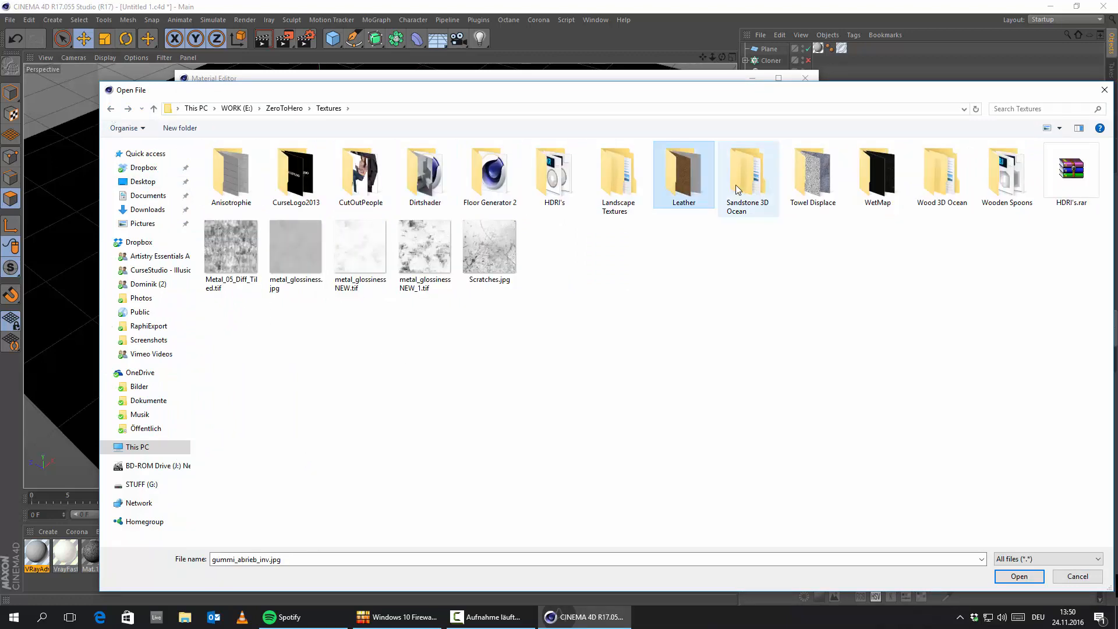
pyautogui.click(557, 194)
pyautogui.click(505, 191)
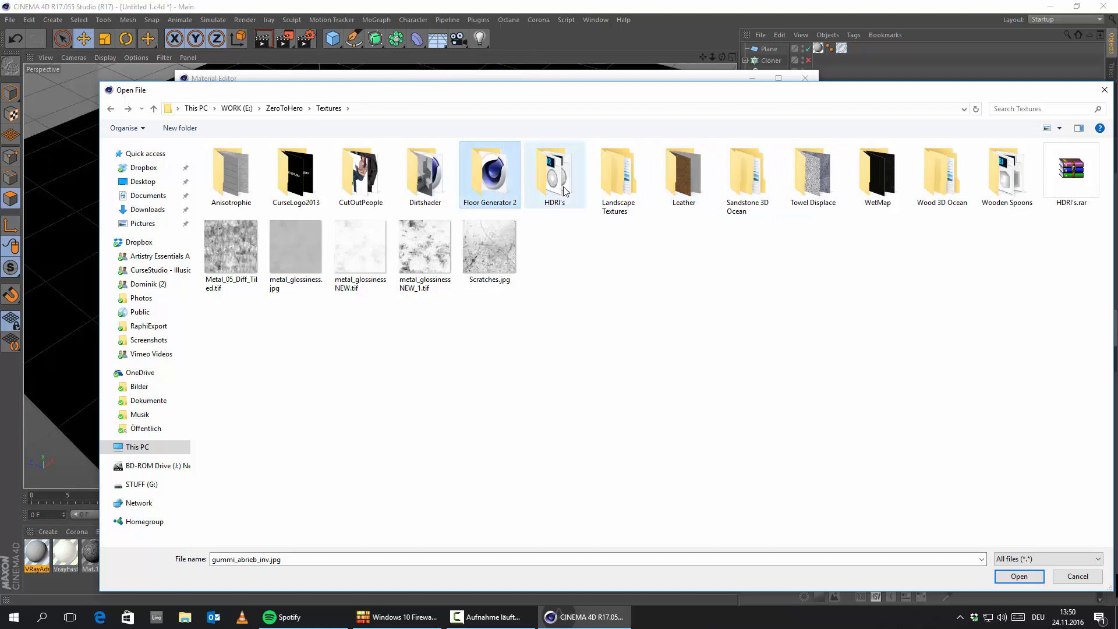
pyautogui.click(620, 185)
pyautogui.click(697, 186)
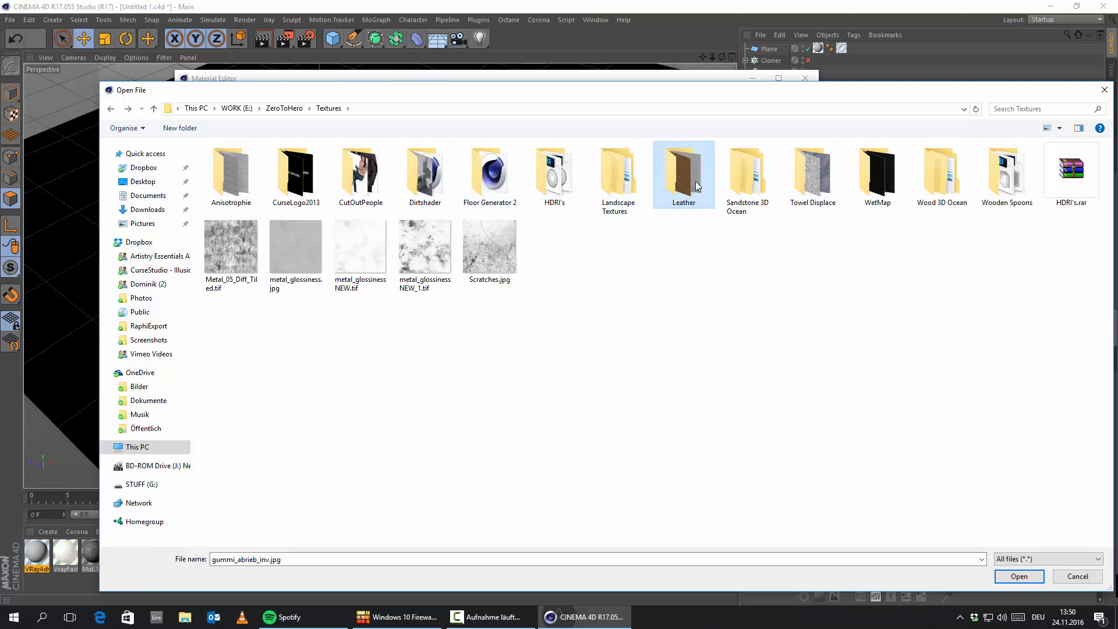
# Load Leather0047_L.jpg from the Leather folder as the diffuse color texture
pyautogui.doubleClick(696, 183)
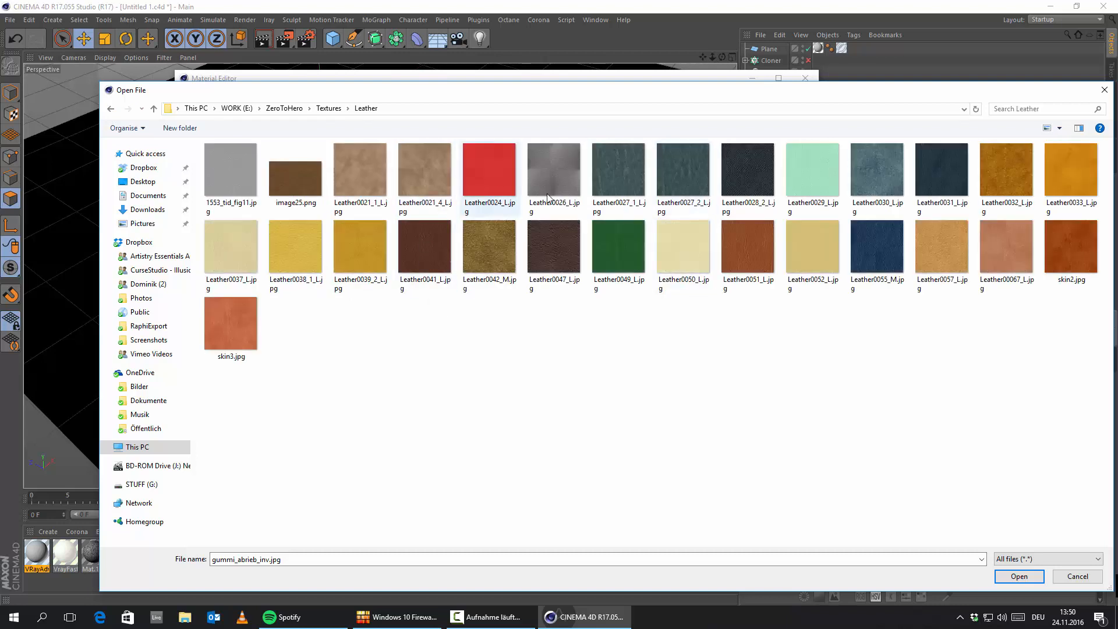
pyautogui.click(567, 186)
pyautogui.click(489, 250)
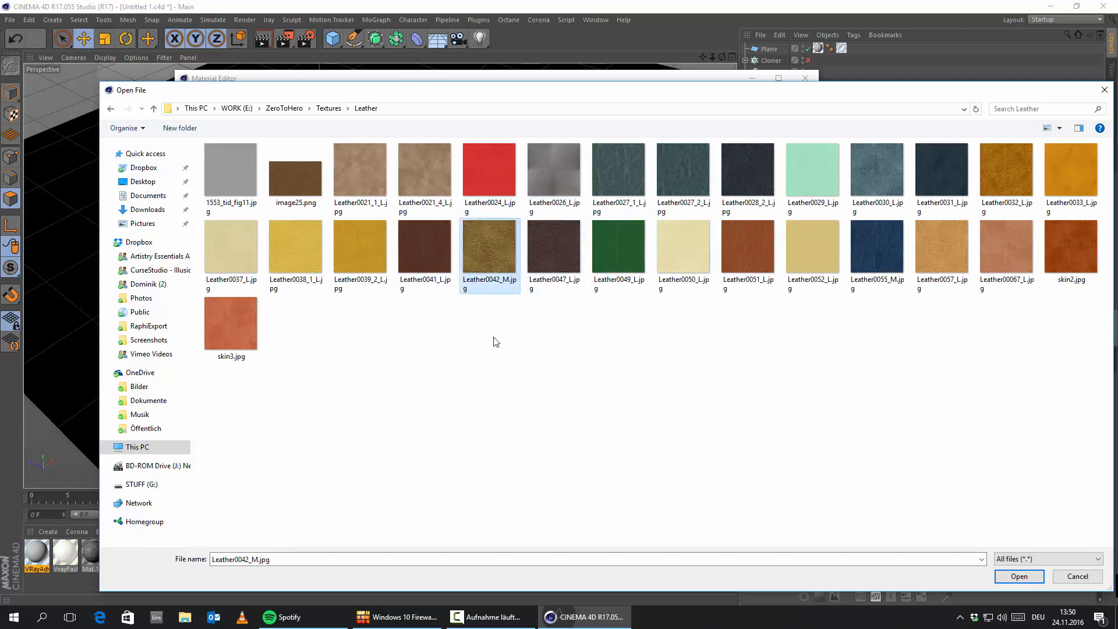
pyautogui.click(216, 187)
pyautogui.click(259, 338)
pyautogui.click(1071, 274)
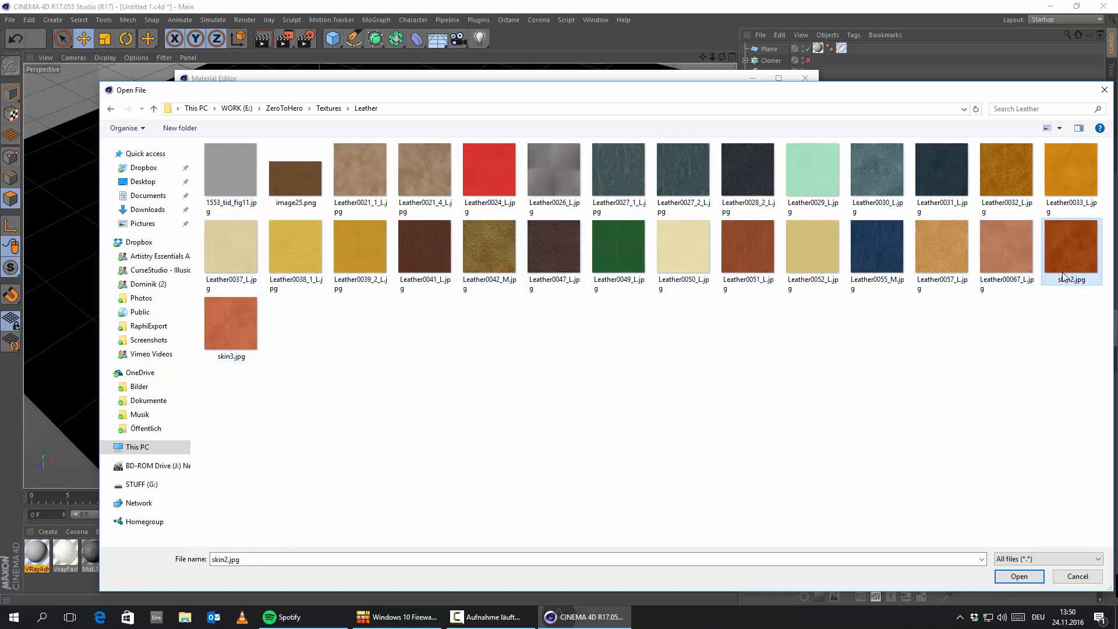
pyautogui.click(550, 256)
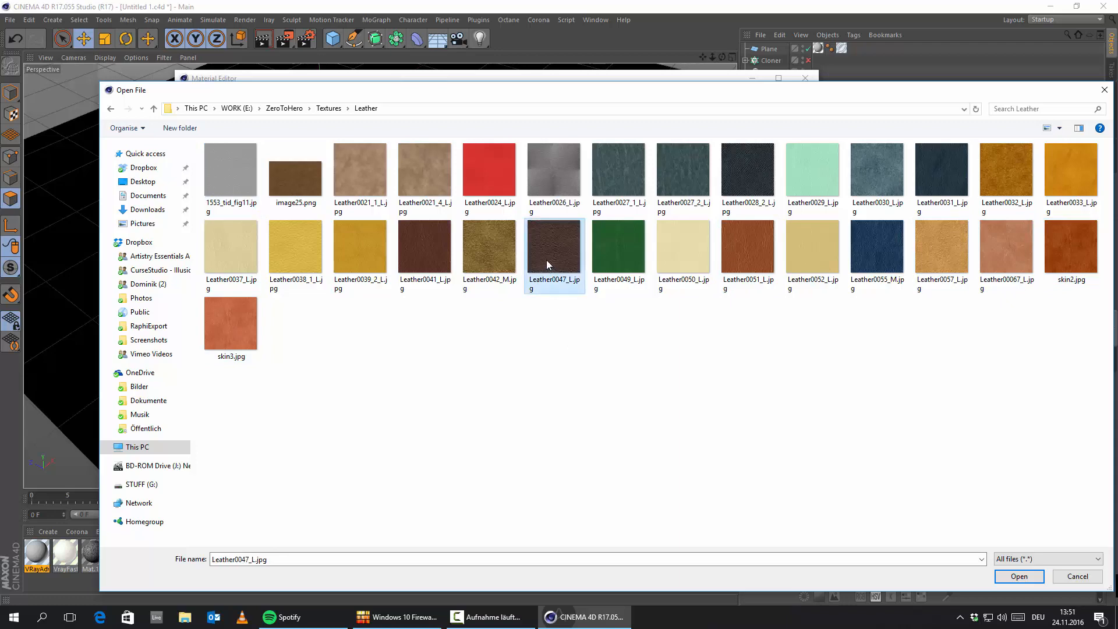
pyautogui.doubleClick(558, 257)
pyautogui.click(622, 352)
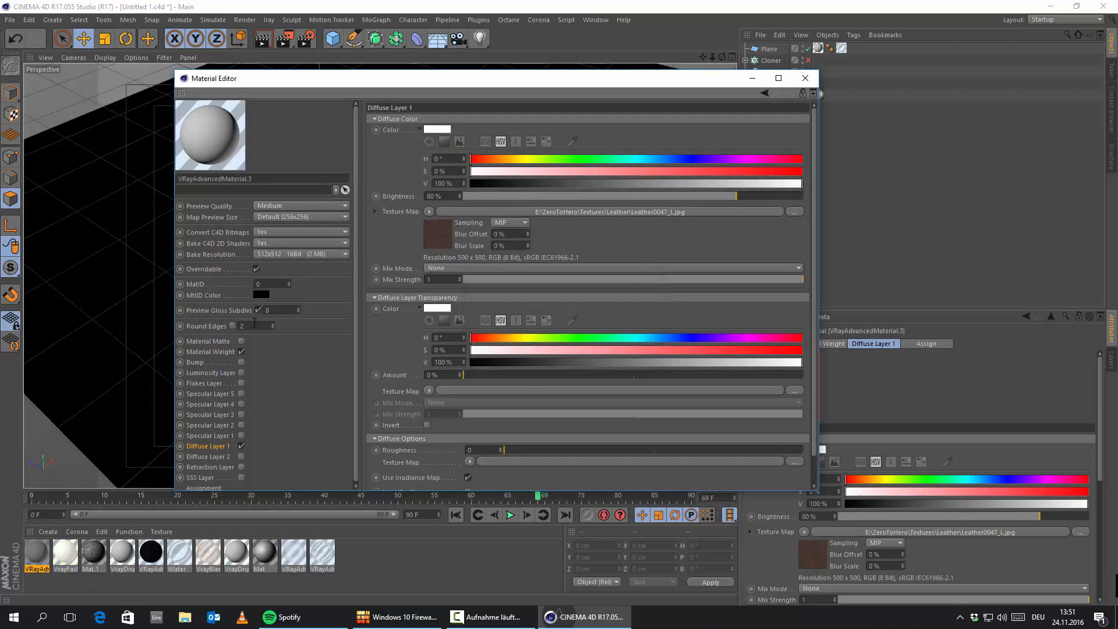
# Replace the Plane's materials with the leather material, removing the extra texture tag, and test-render the viewport
pyautogui.click(805, 78)
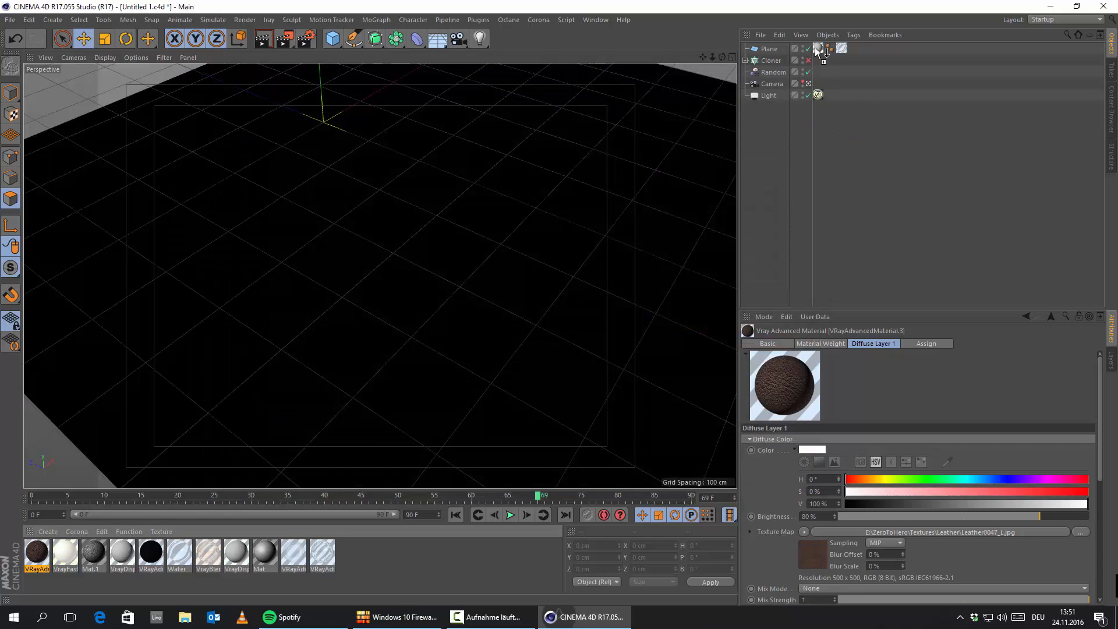
pyautogui.click(842, 49)
pyautogui.press('Delete')
pyautogui.click(777, 47)
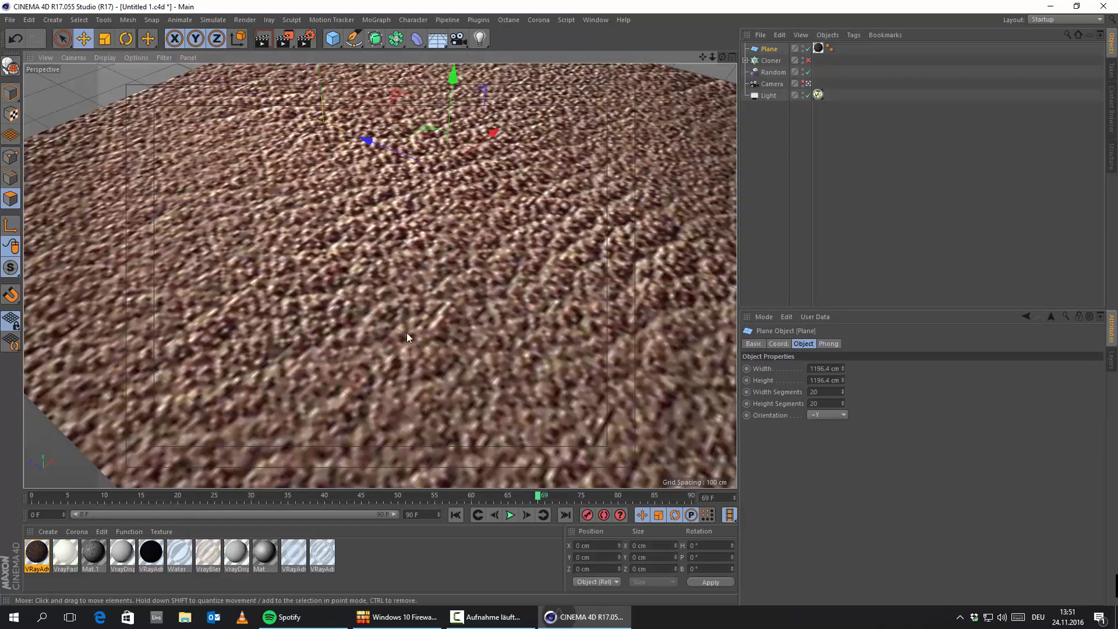
pyautogui.keyDown('alt'); pyautogui.moveTo(407, 334); pyautogui.dragTo(343, 221); pyautogui.keyUp('alt')
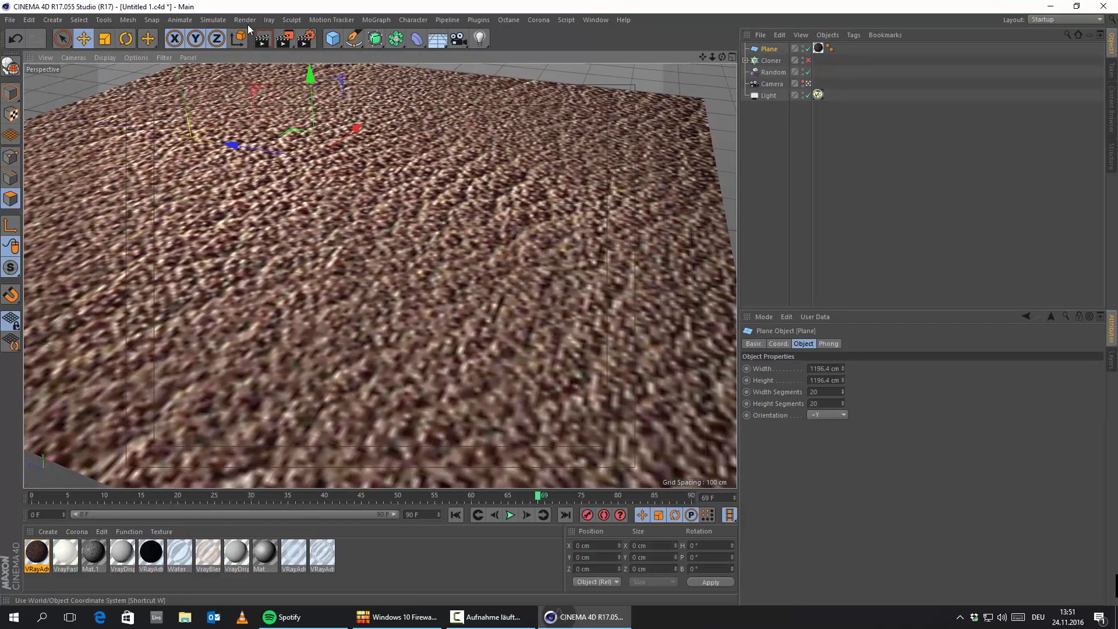
pyautogui.click(263, 38)
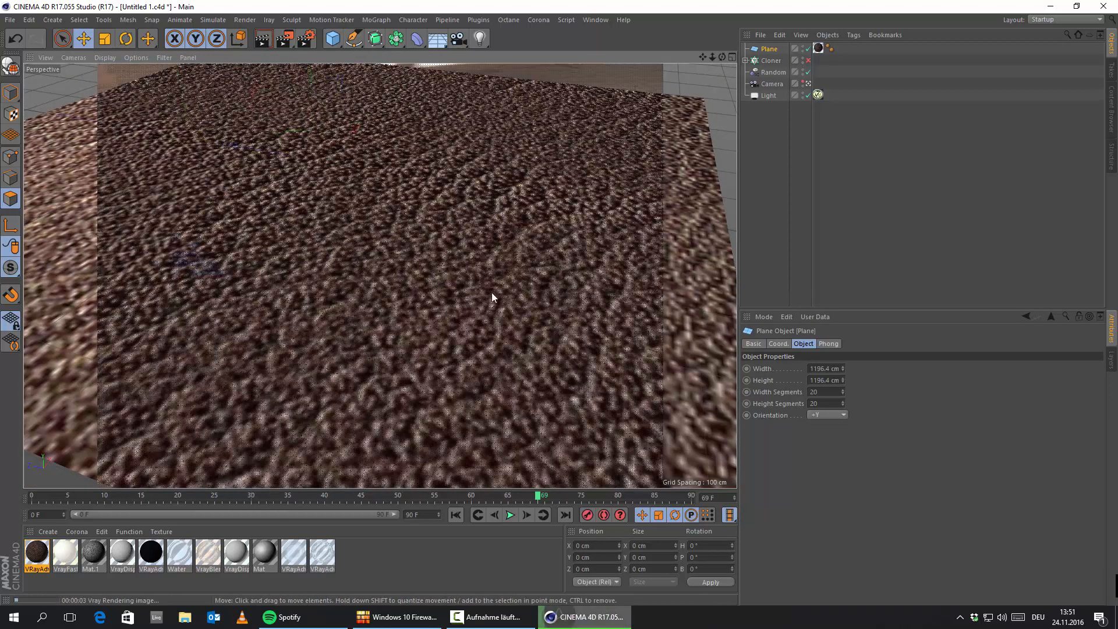
# Switch the Plane's leather texture tag to Cubic projection and set its Length U to 50 %
pyautogui.click(819, 48)
pyautogui.click(818, 48)
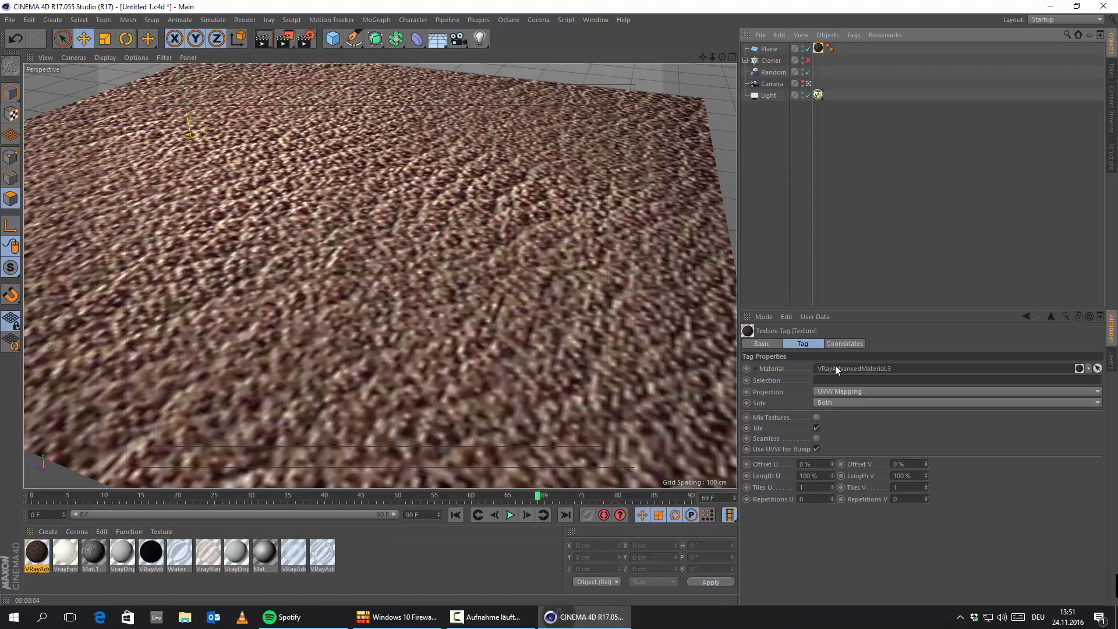
pyautogui.click(847, 391)
pyautogui.click(833, 443)
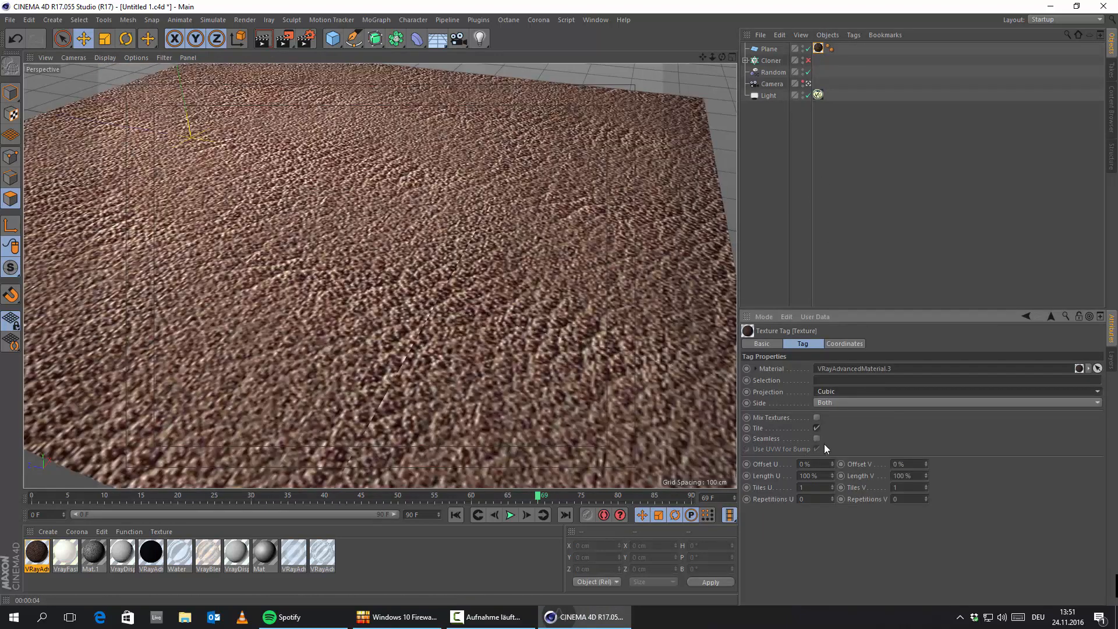
pyautogui.click(815, 475)
pyautogui.write('50')
pyautogui.press('Return')
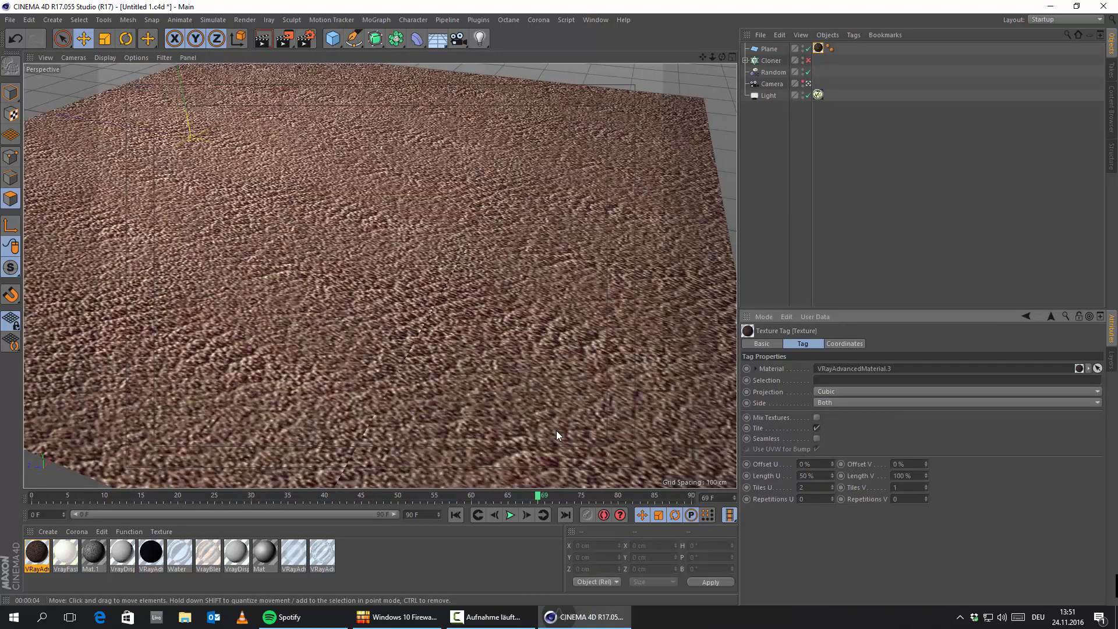
# Set the leather texture's Length U and Length V to 10 %
pyautogui.moveTo(822, 476); pyautogui.dragTo(516, 419)
pyautogui.write('10')
pyautogui.press('Return')
pyautogui.moveTo(918, 476); pyautogui.dragTo(431, 417)
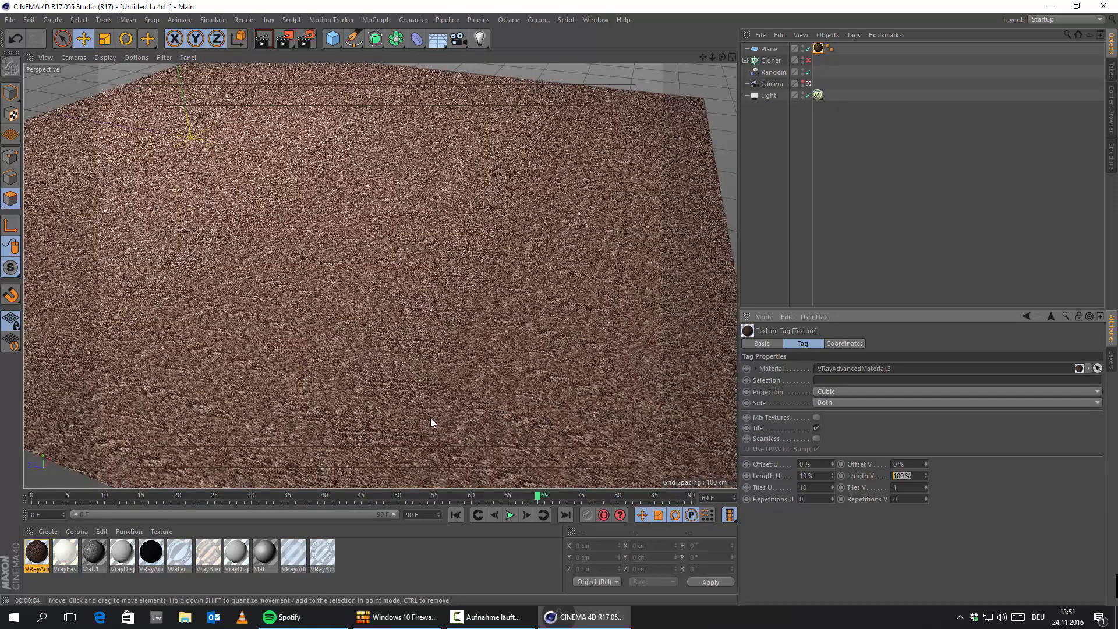
pyautogui.write('10')
pyautogui.press('Return')
# Test-render the Plane with the smaller leather tiling and inspect its surface from other angles
pyautogui.keyDown('alt'); pyautogui.moveTo(483, 307); pyautogui.dragTo(455, 318); pyautogui.keyUp('alt')
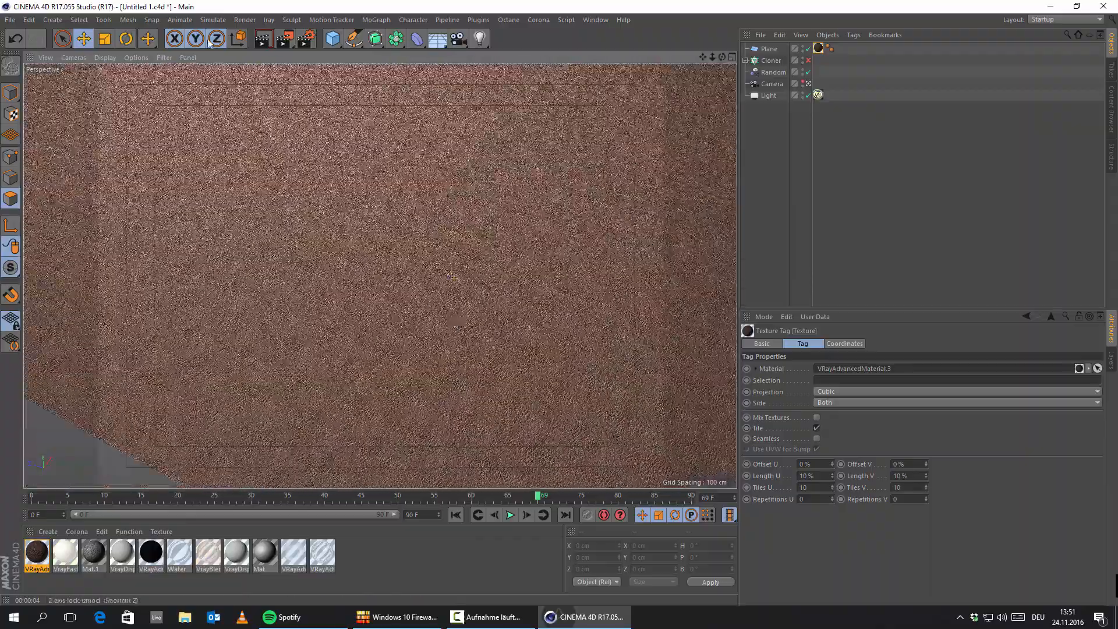
pyautogui.hotkey('ctrl', 'r')
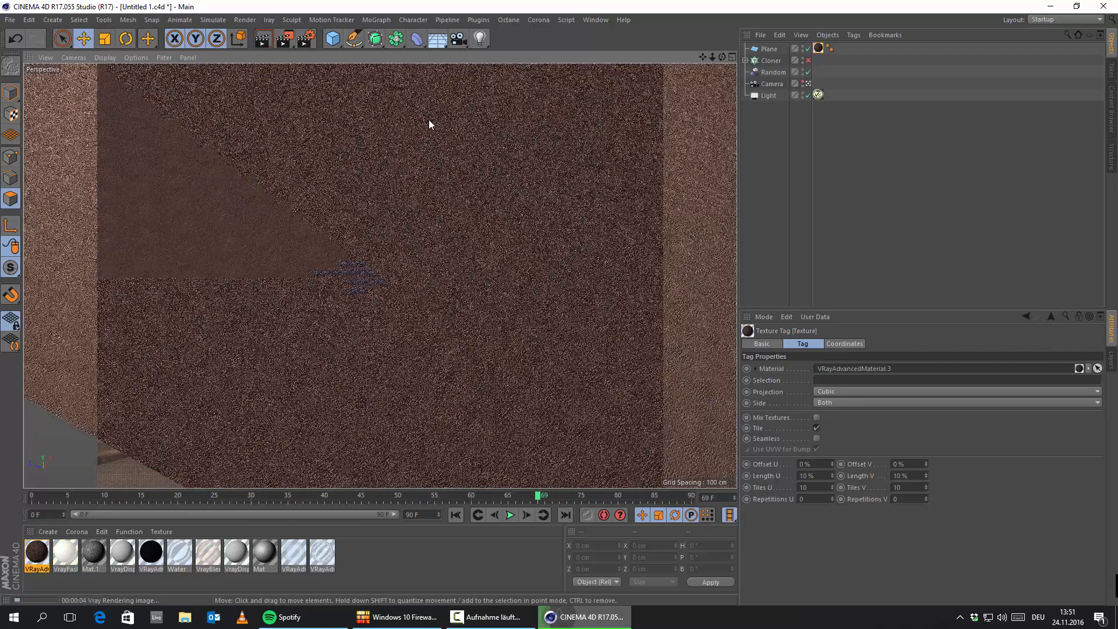
pyautogui.click(330, 255)
pyautogui.keyDown('alt'); pyautogui.moveTo(268, 299); pyautogui.dragTo(405, 219); pyautogui.keyUp('alt')
pyautogui.keyDown('alt'); pyautogui.moveTo(380, 274); pyautogui.dragTo(602, 322, button='middle'); pyautogui.keyUp('alt')
pyautogui.keyDown('alt'); pyautogui.moveTo(413, 342); pyautogui.dragTo(279, 346); pyautogui.keyUp('alt')
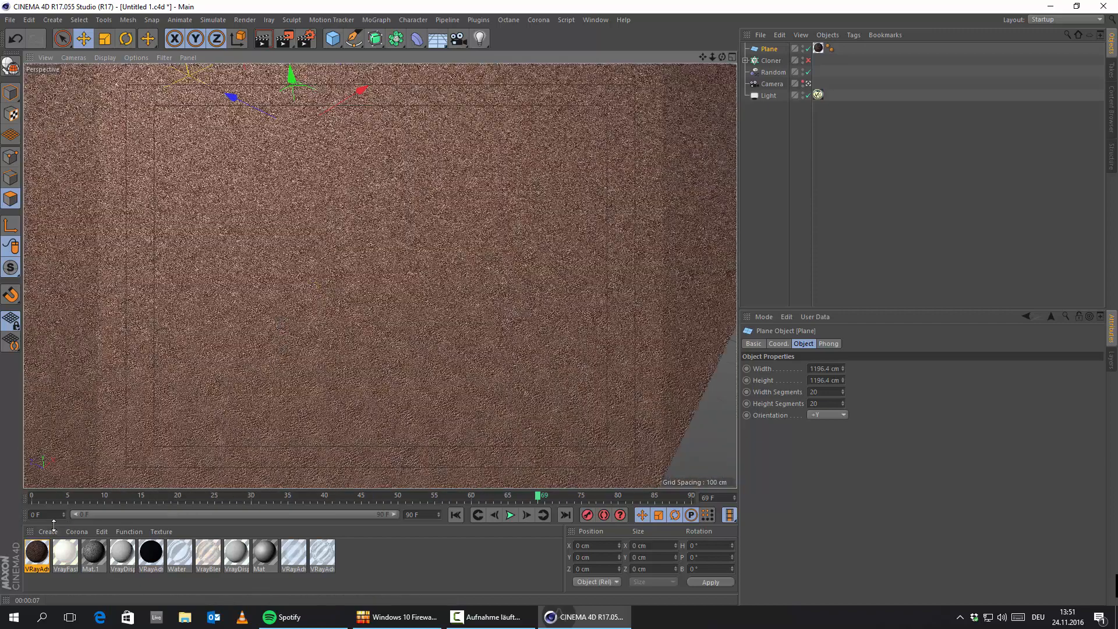
# Create a standard material and load metal_glossinessNEW_1.tif from the Textures folder as its color texture
pyautogui.doubleClick(385, 562)
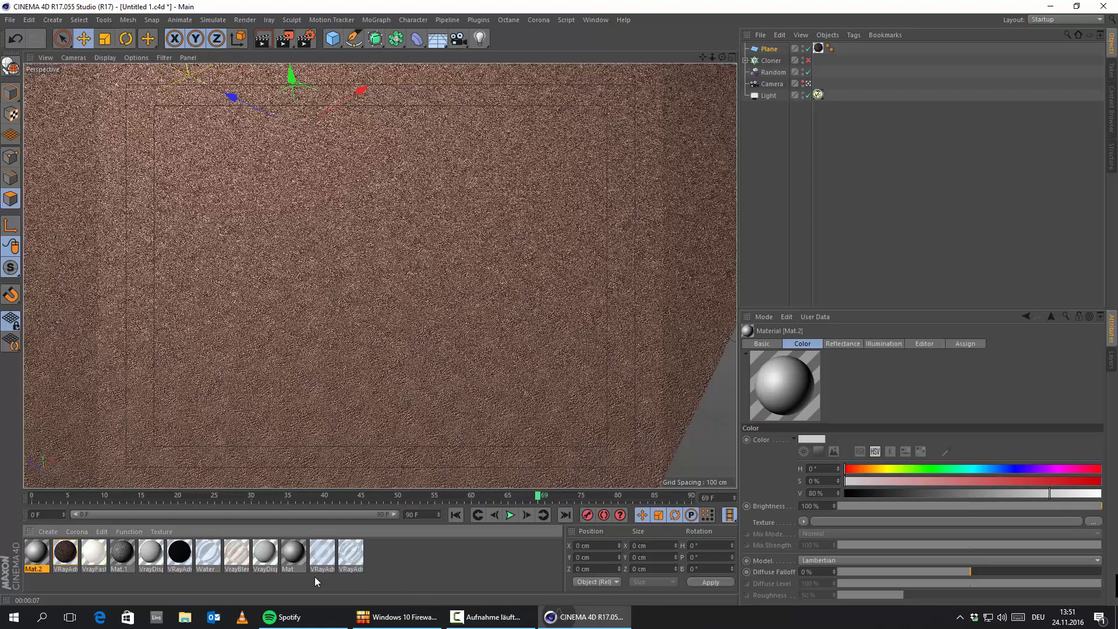
pyautogui.doubleClick(35, 560)
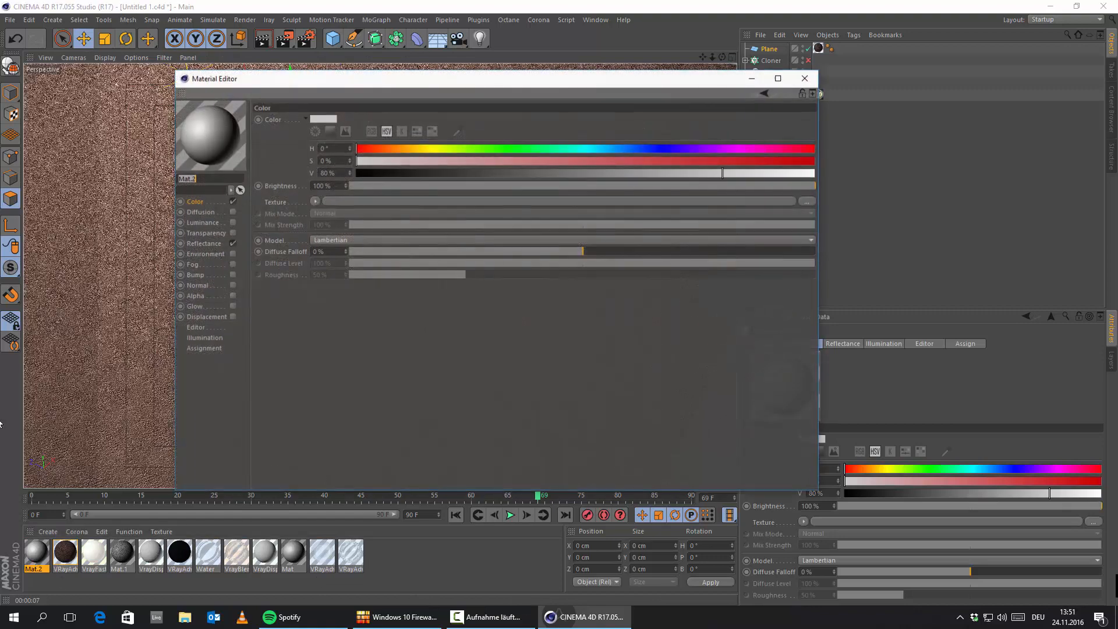
pyautogui.click(315, 201)
pyautogui.click(336, 226)
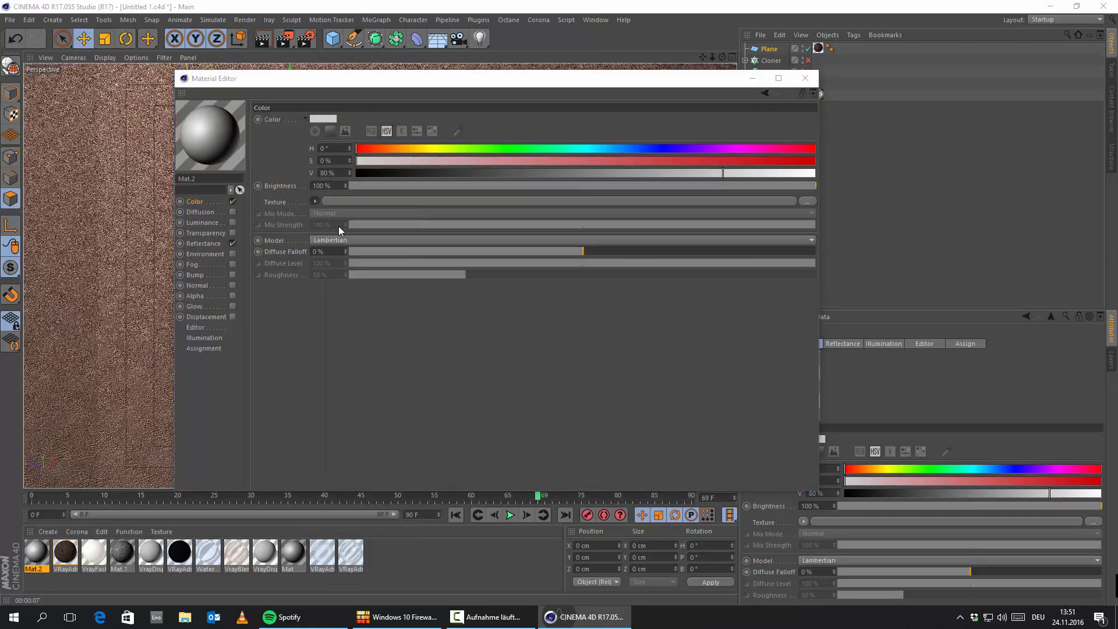
pyautogui.click(288, 109)
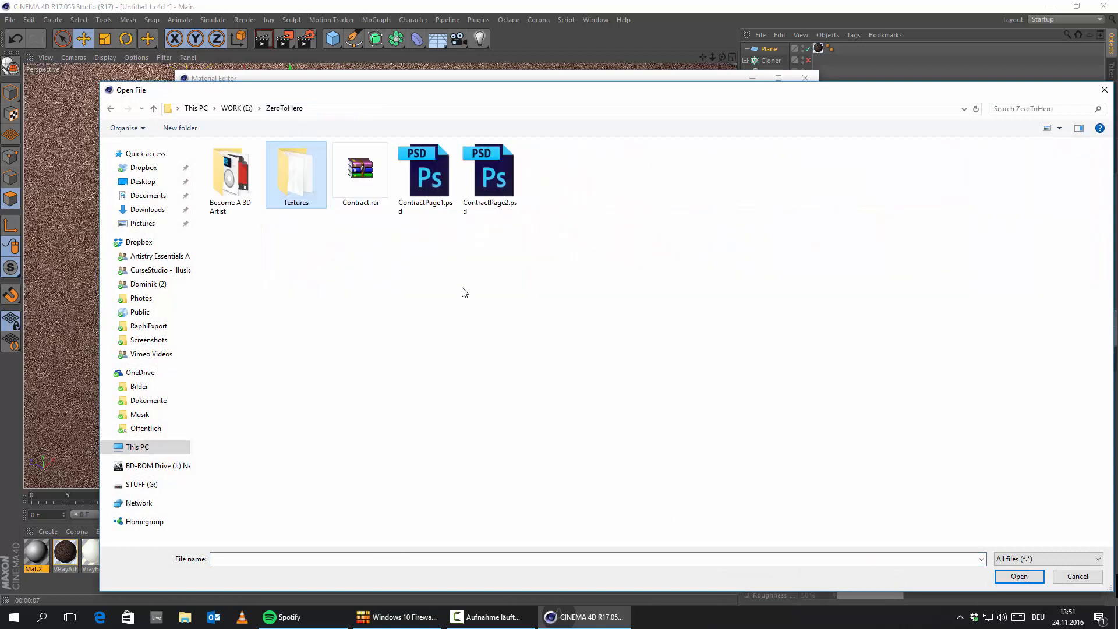
pyautogui.doubleClick(295, 182)
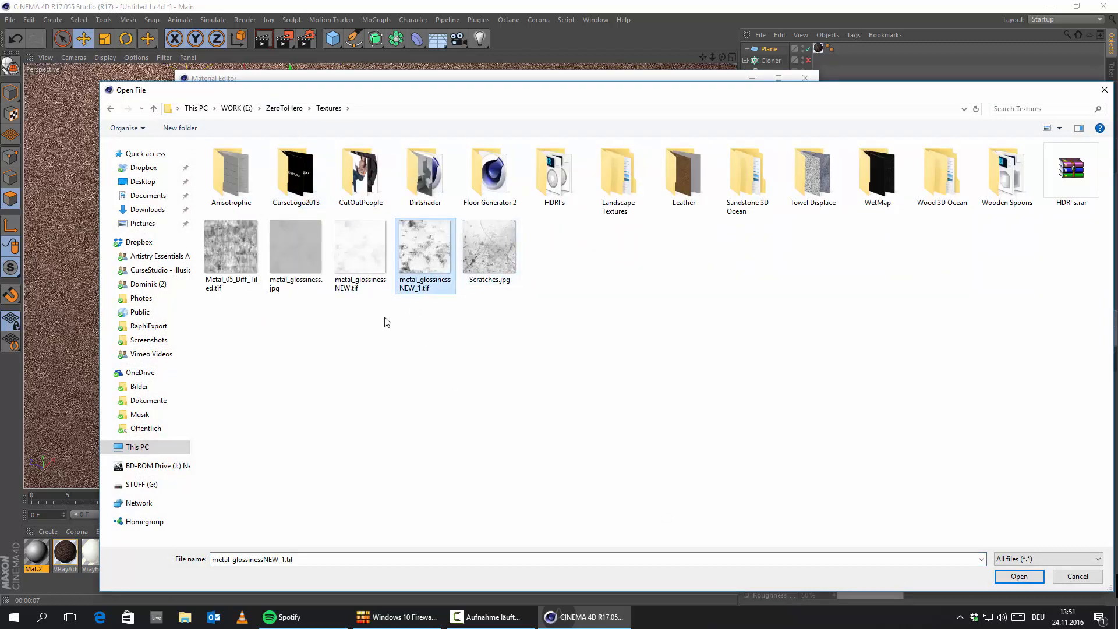
pyautogui.doubleClick(430, 262)
pyautogui.click(623, 351)
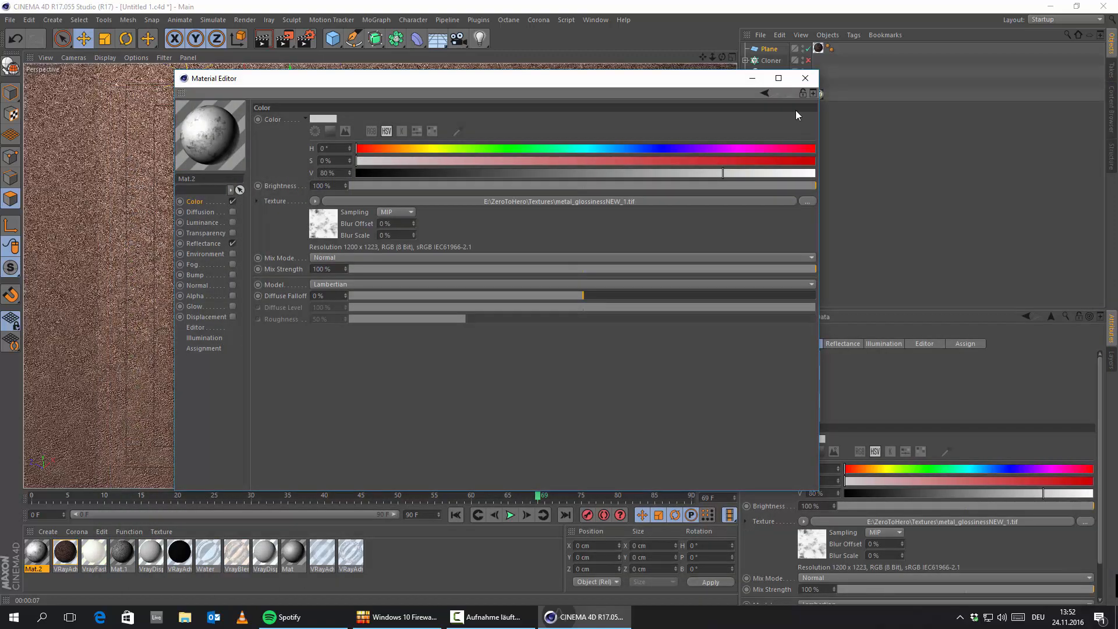
# Try to replace the leather material on the Plane's existing texture tag with Mat.2, and undo the replacement
pyautogui.click(805, 77)
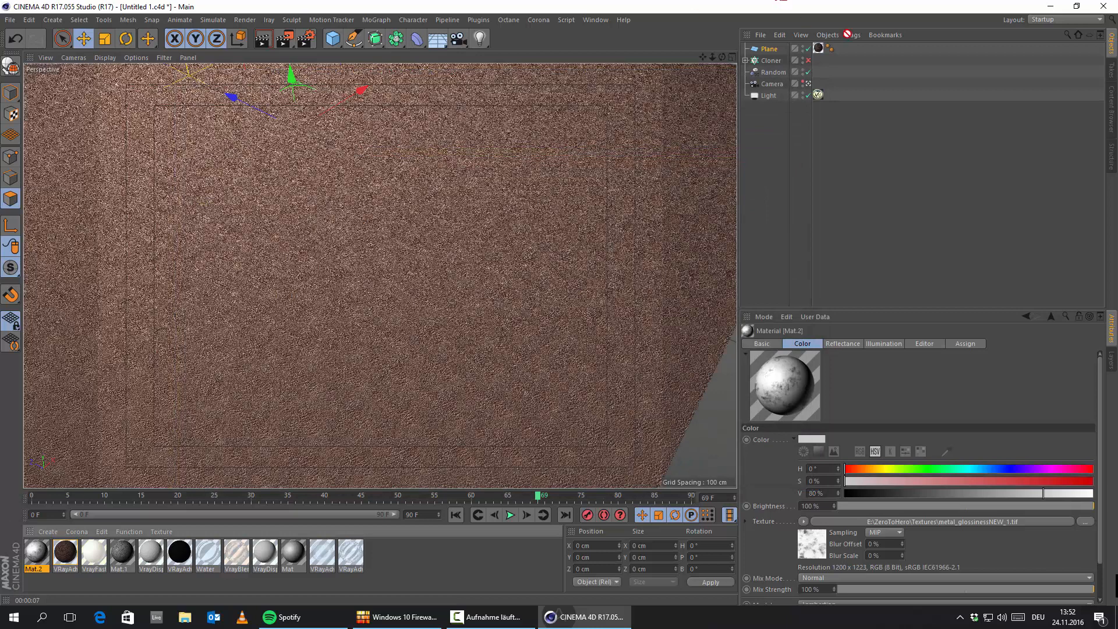
pyautogui.moveTo(818, 50); pyautogui.dragTo(819, 49)
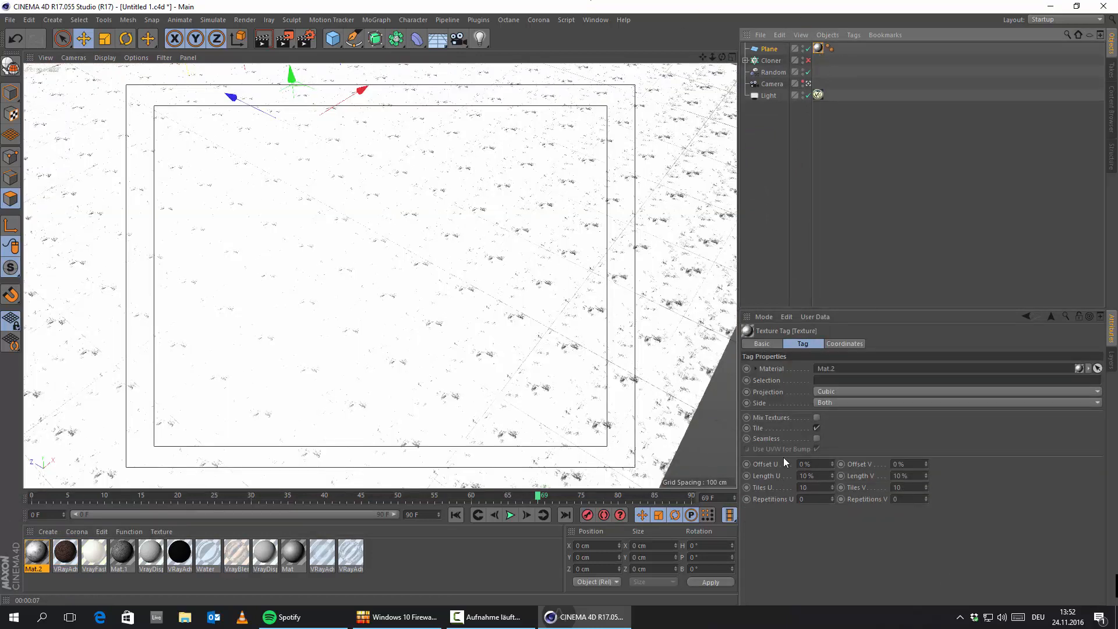
pyautogui.click(16, 39)
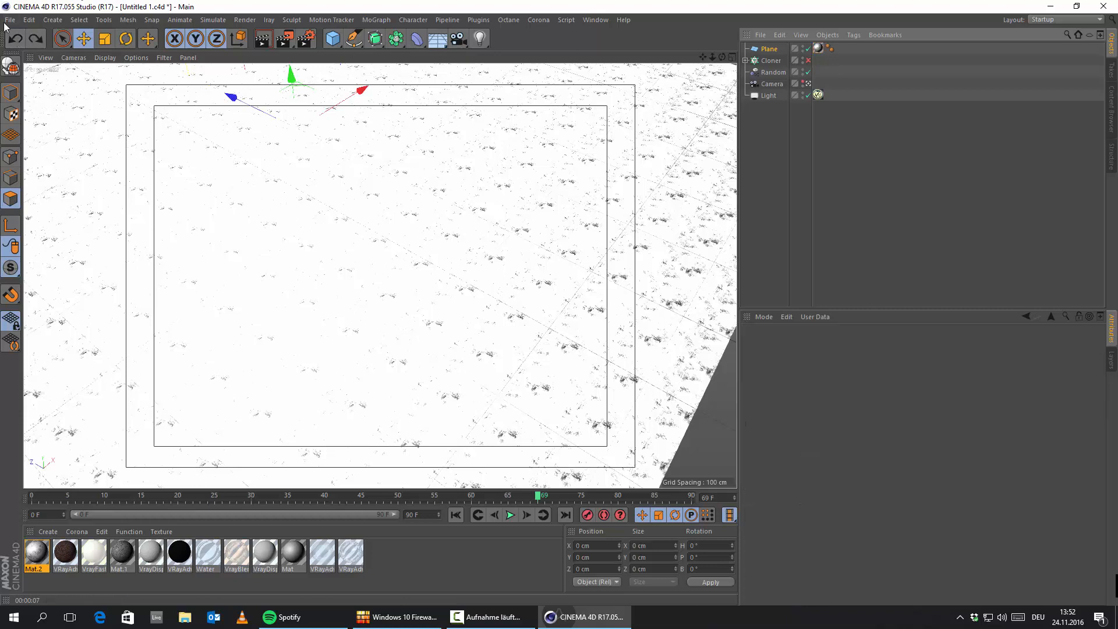
pyautogui.click(17, 39)
# Apply Mat.2 to the Plane as an additional texture tag on top of the leather material
pyautogui.click(818, 49)
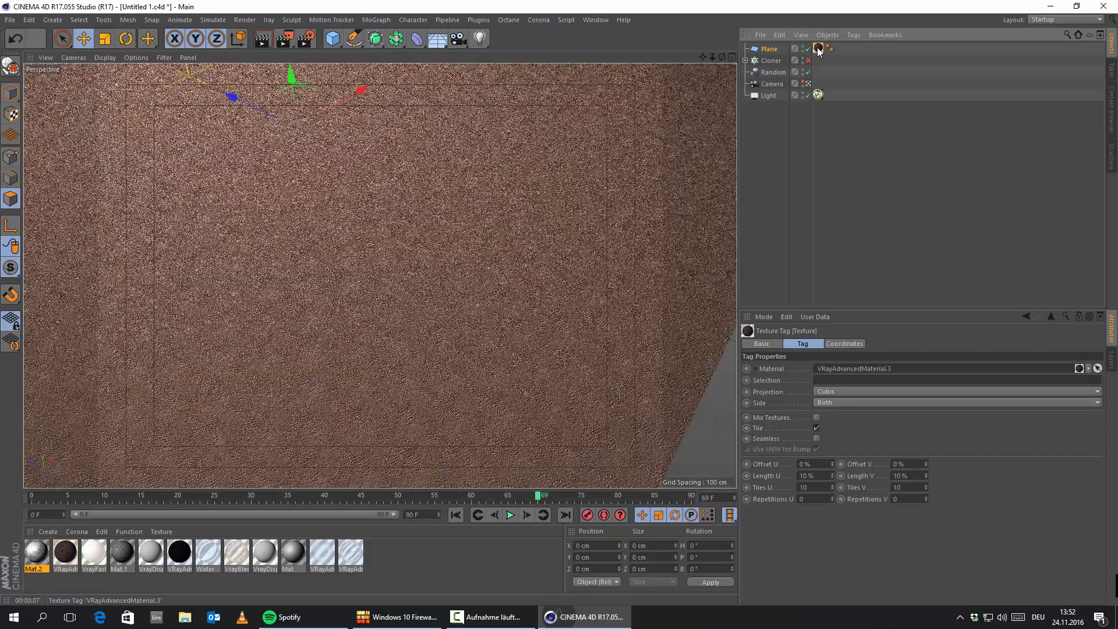
pyautogui.moveTo(56, 559); pyautogui.dragTo(769, 50)
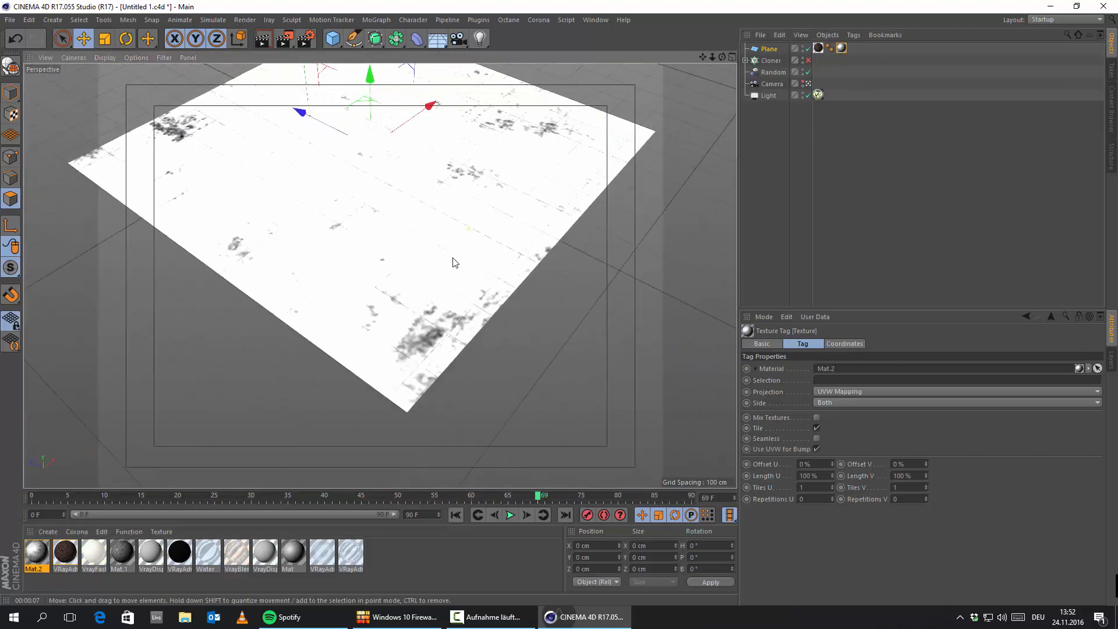
pyautogui.keyDown('alt'); pyautogui.moveTo(452, 258); pyautogui.dragTo(386, 224); pyautogui.keyUp('alt')
pyautogui.keyDown('alt'); pyautogui.moveTo(387, 225); pyautogui.dragTo(449, 343, button='middle'); pyautogui.keyUp('alt')
pyautogui.keyDown('alt'); pyautogui.moveTo(448, 343); pyautogui.dragTo(454, 285); pyautogui.keyUp('alt')
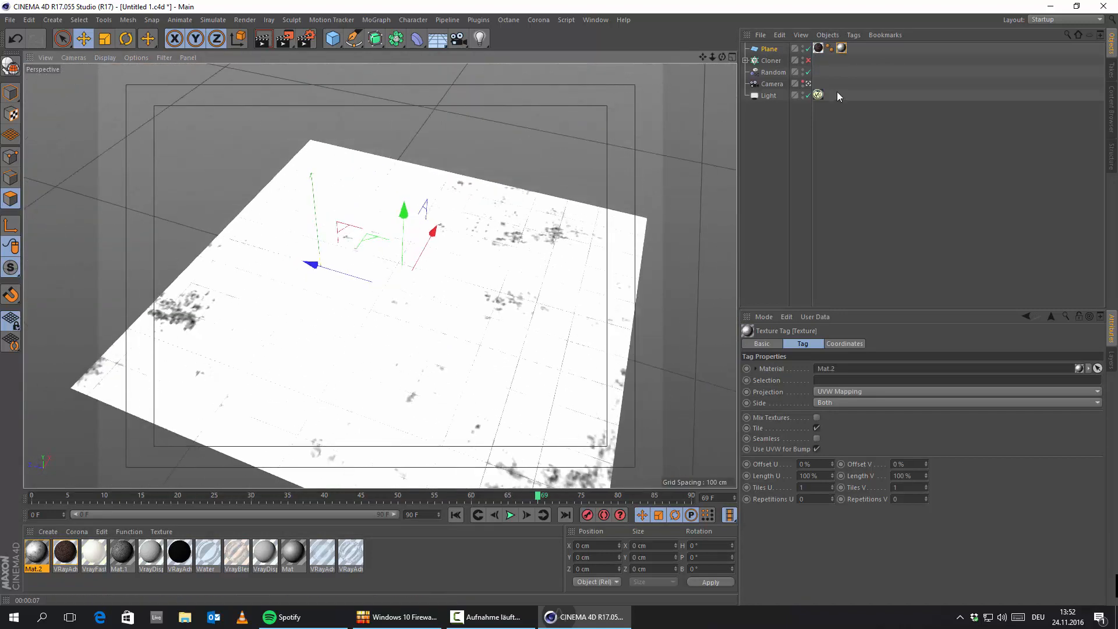
# Switch the leather texture tag to UVW Mapping projection and reset its Length U and Length V to 100 %
pyautogui.click(818, 48)
pyautogui.click(843, 391)
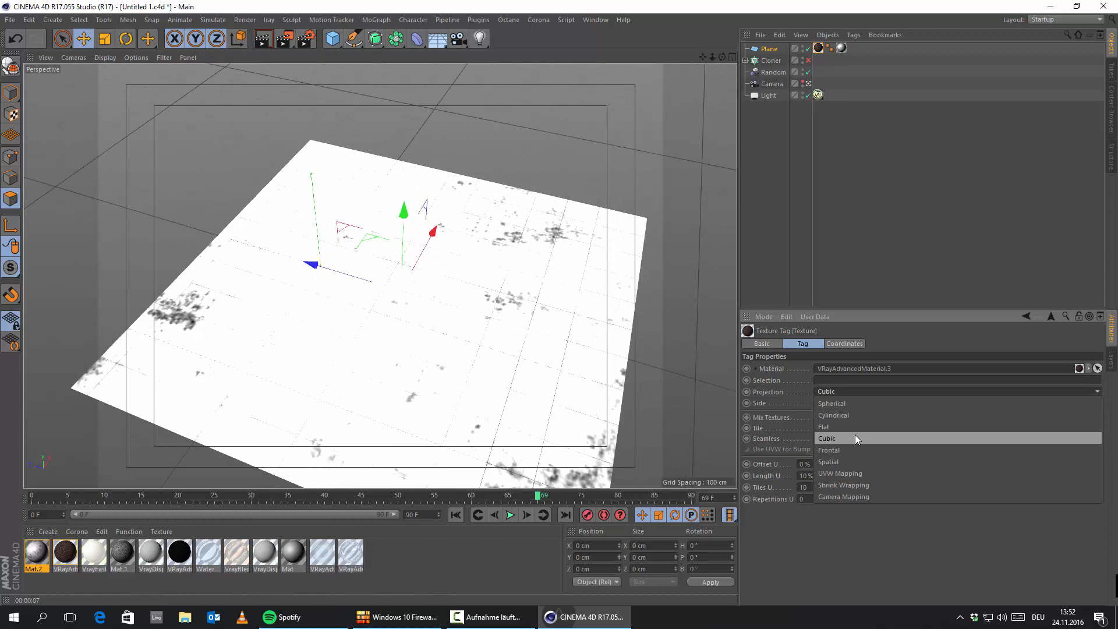
pyautogui.click(861, 472)
pyautogui.rightClick(830, 473)
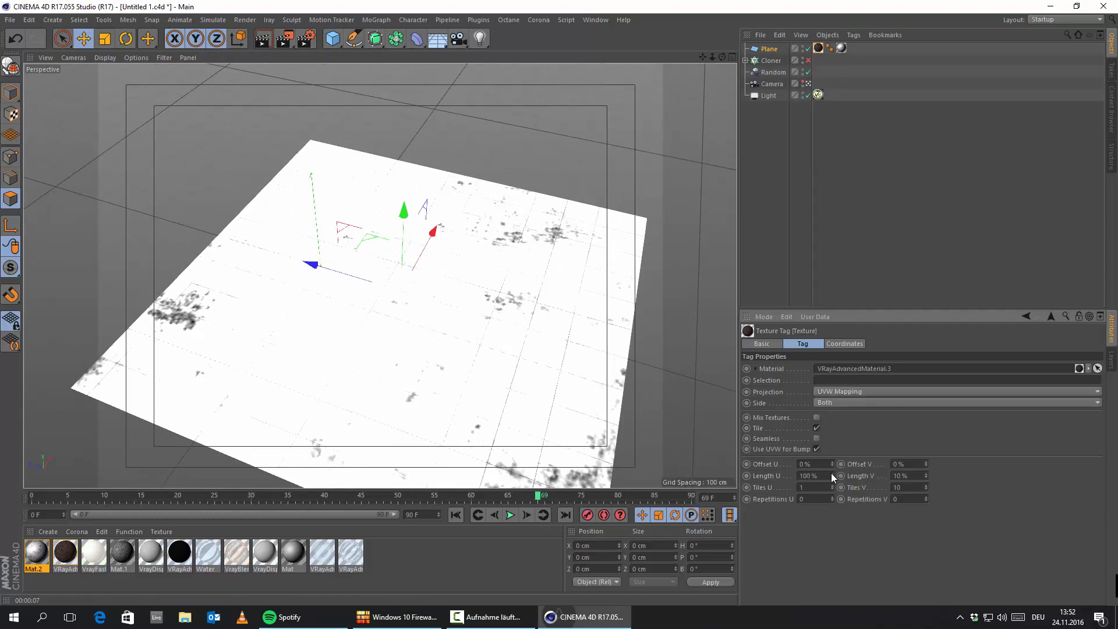
pyautogui.keyDown('alt'); pyautogui.moveTo(287, 309); pyautogui.dragTo(359, 315, button='right'); pyautogui.keyUp('alt')
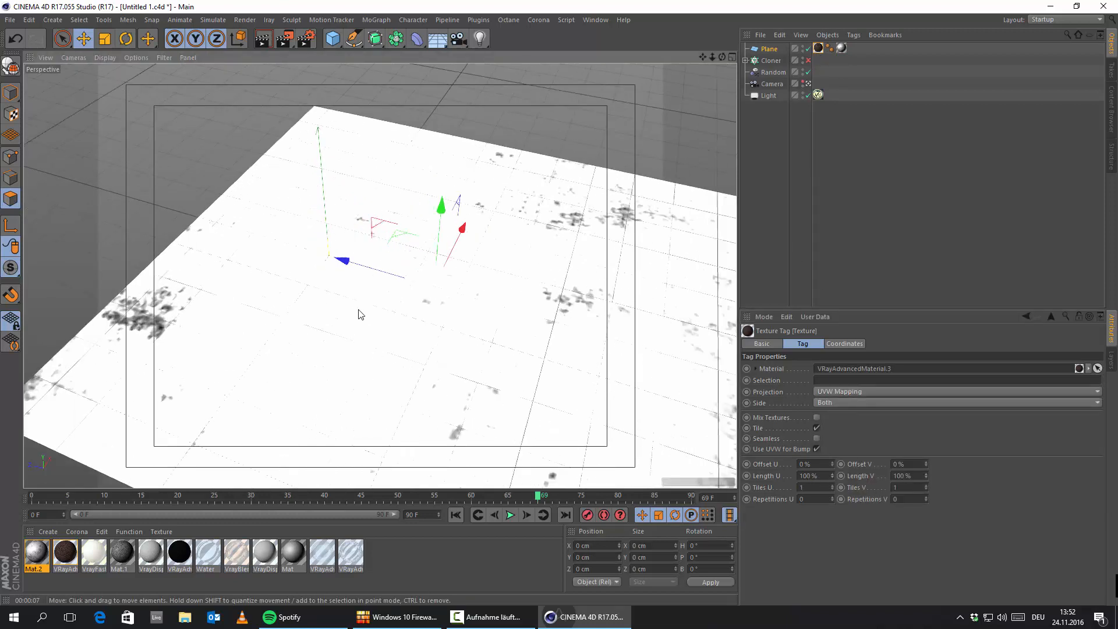
pyautogui.keyDown('alt'); pyautogui.moveTo(359, 315); pyautogui.dragTo(371, 362); pyautogui.keyUp('alt')
pyautogui.click(48, 531)
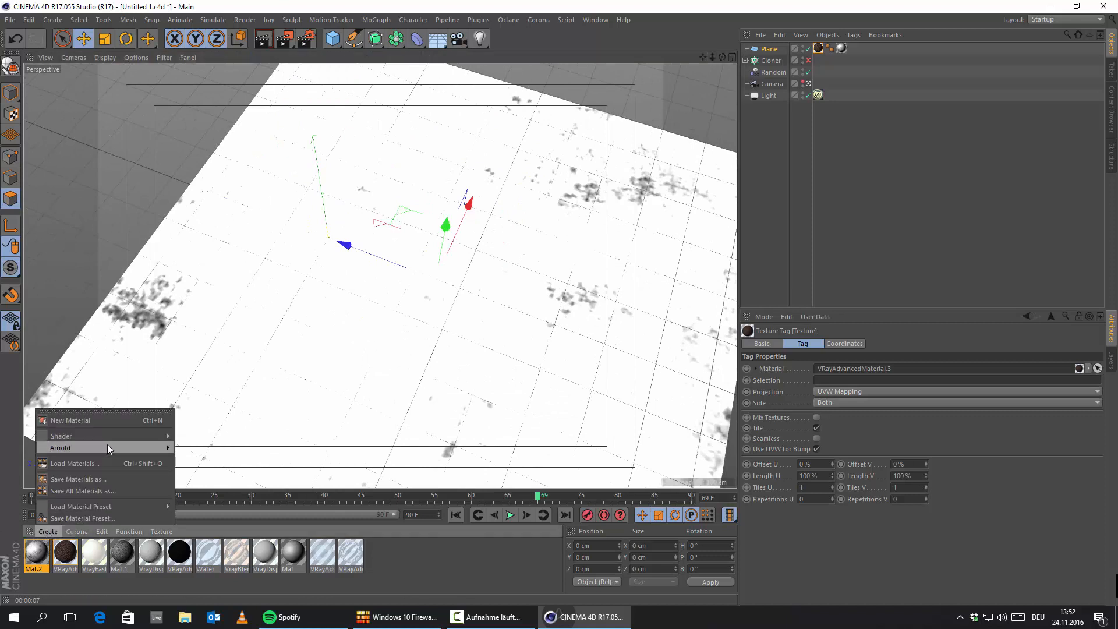
pyautogui.moveTo(110, 436)
pyautogui.moveTo(217, 411)
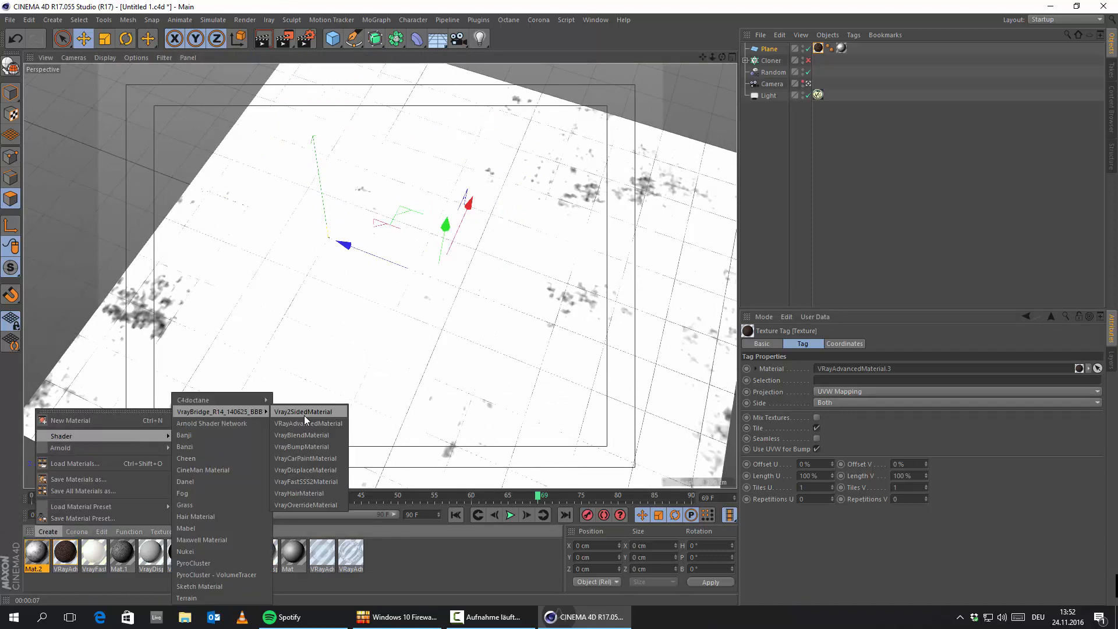
pyautogui.click(60, 554)
# Clear the Leather0047_L.jpg texture map from Diffuse Layer 1 of VRayAdvancedMaterial.3
pyautogui.doubleClick(60, 554)
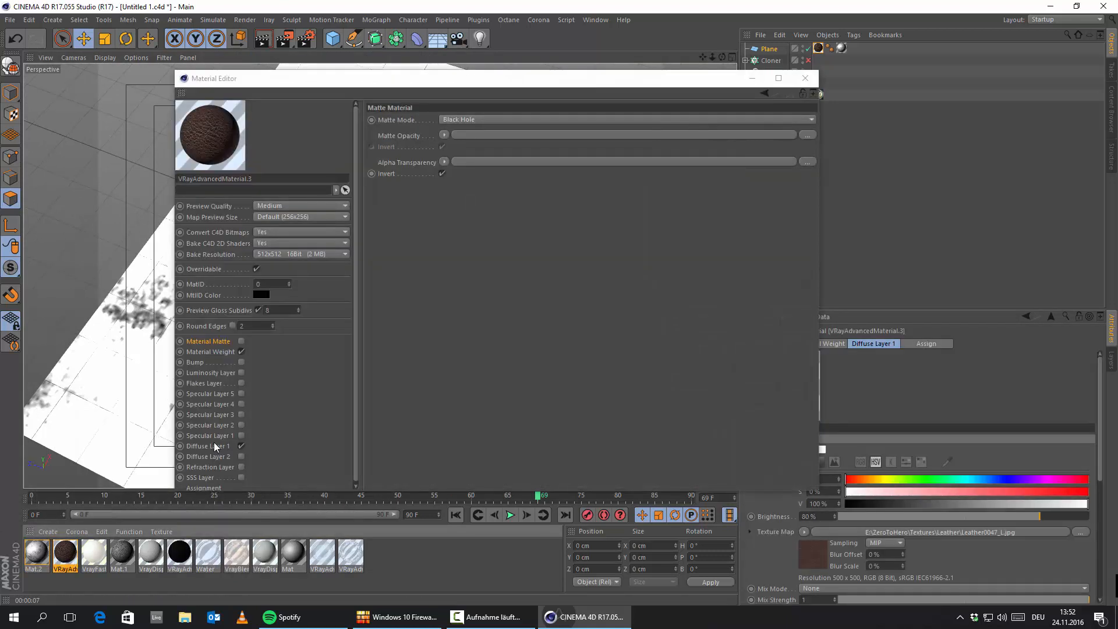
pyautogui.click(208, 446)
pyautogui.click(428, 212)
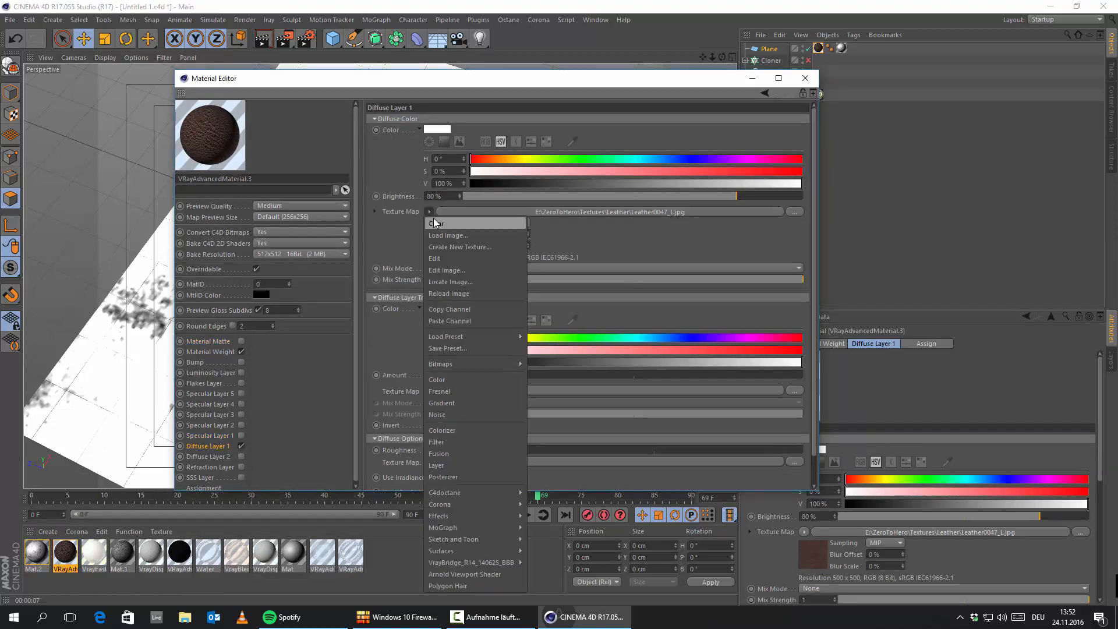
pyautogui.click(447, 219)
# Set the Diffuse Layer 1 color of VRayAdvancedMaterial.3 to a muted blue, RGB 74, 99, 128
pyautogui.click(437, 129)
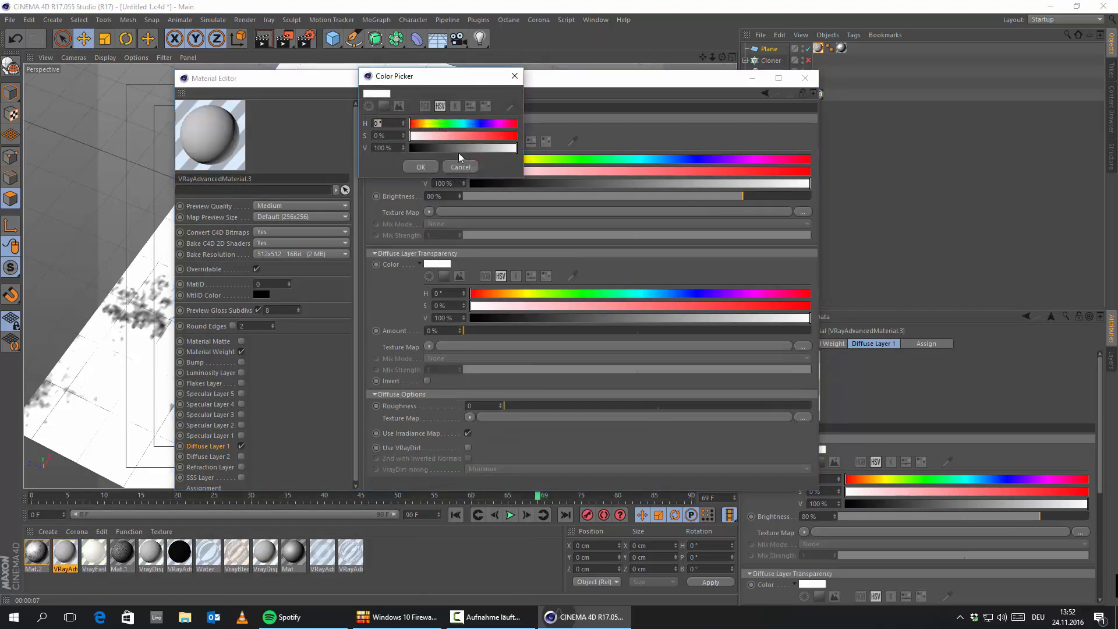
pyautogui.click(461, 148)
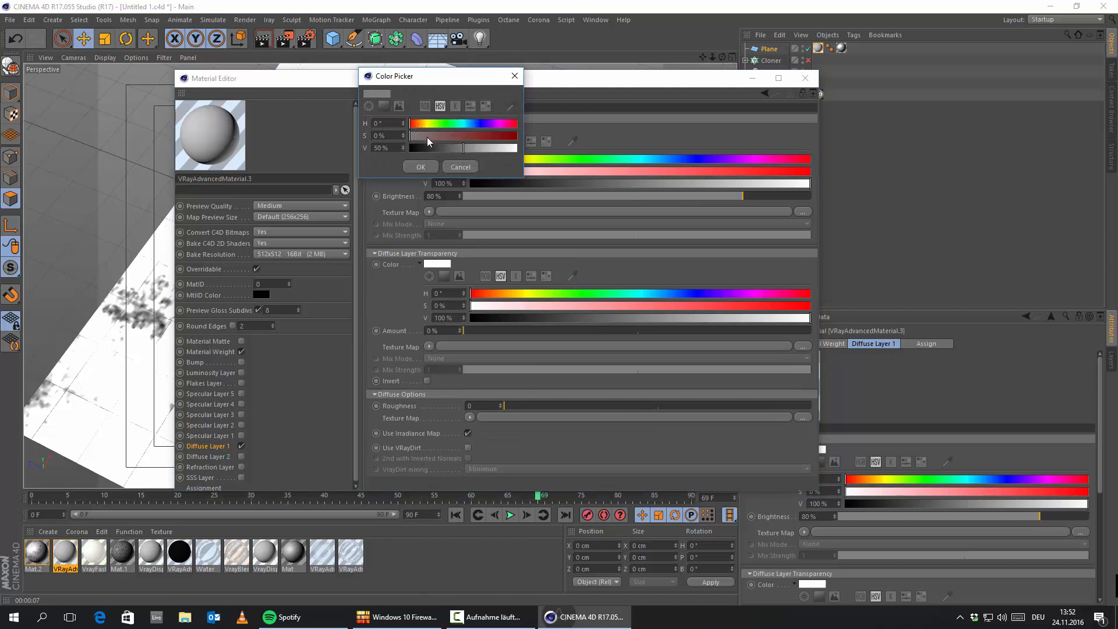
pyautogui.moveTo(475, 129); pyautogui.dragTo(471, 129)
pyautogui.click(464, 136)
pyautogui.click(425, 106)
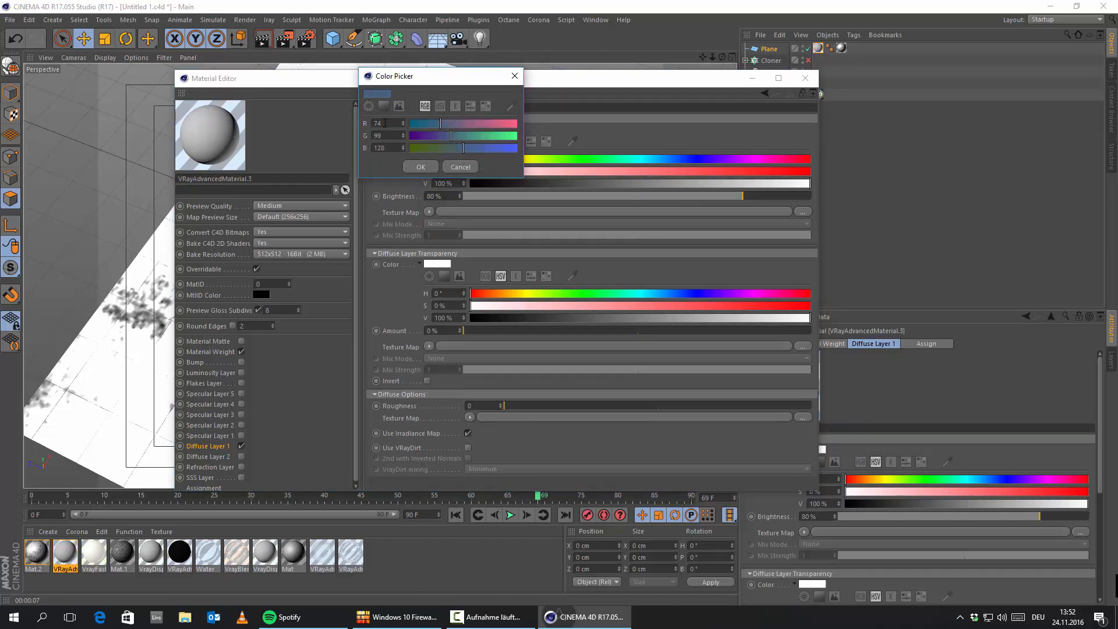
pyautogui.click(420, 167)
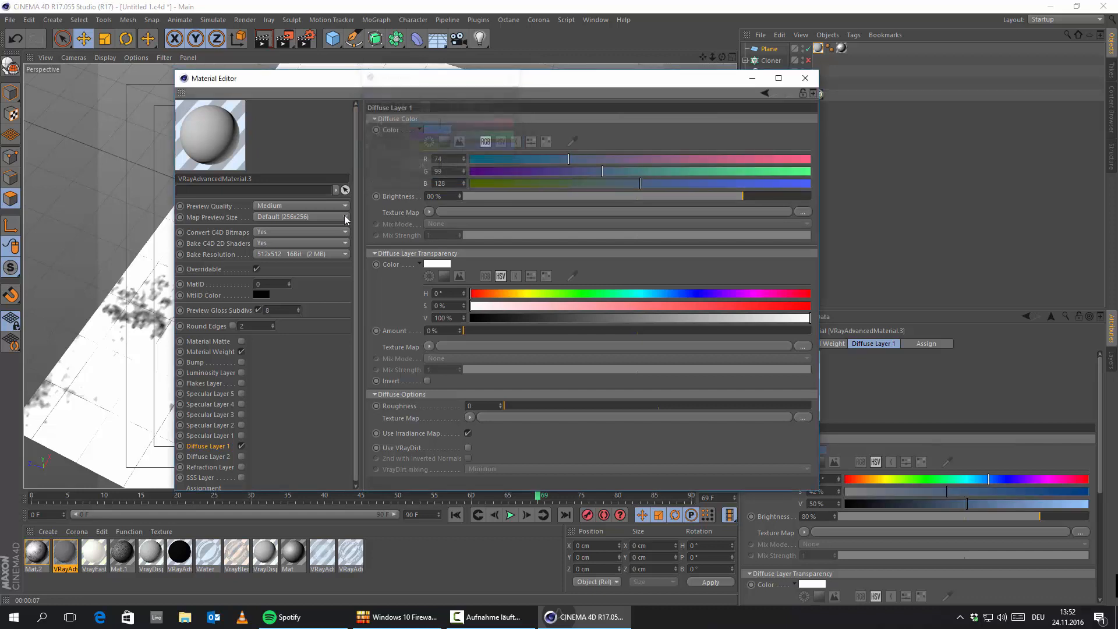
pyautogui.click(806, 79)
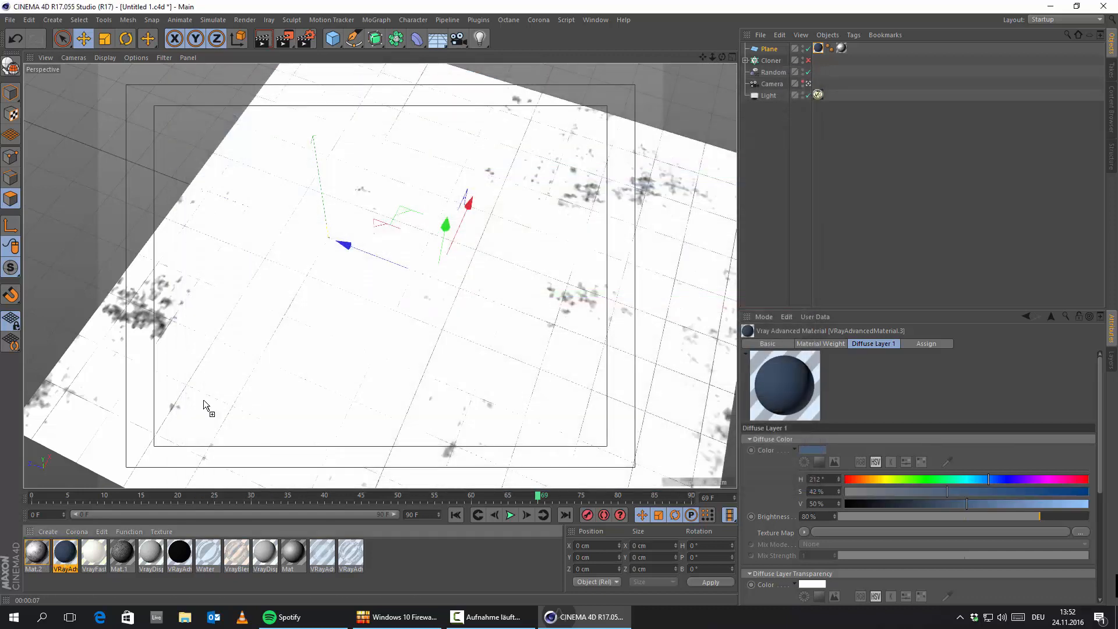
# Try Cubic projection on the Plane's Mat.2 texture tag
pyautogui.moveTo(816, 45); pyautogui.dragTo(817, 47)
pyautogui.click(843, 50)
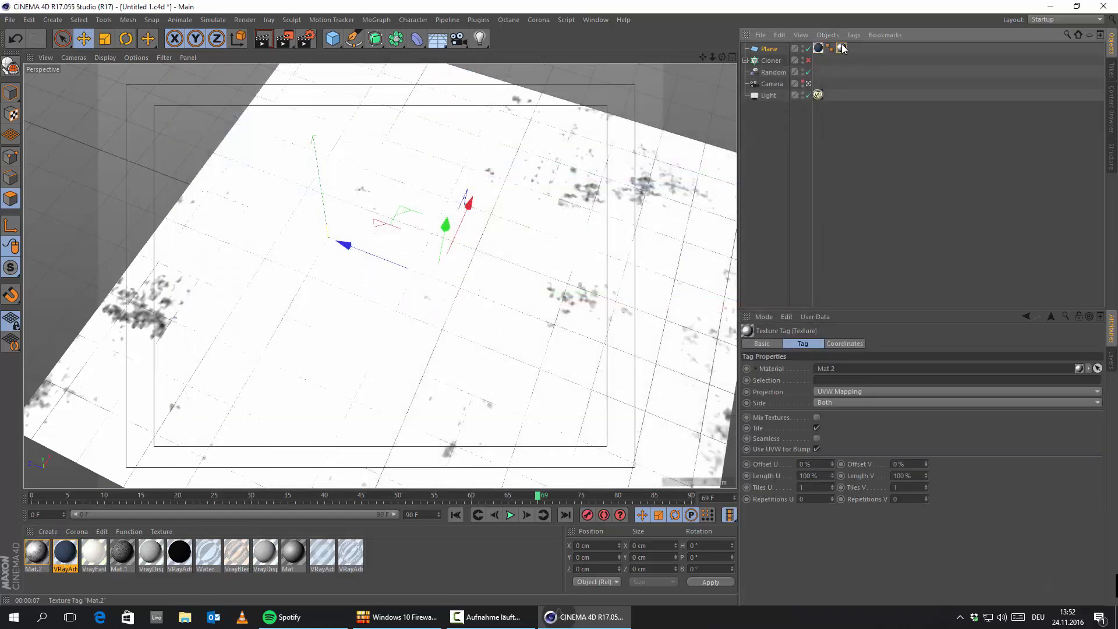
pyautogui.scroll(-5, 478, 285)
pyautogui.keyDown('alt'); pyautogui.moveTo(476, 294); pyautogui.dragTo(701, 190); pyautogui.keyUp('alt')
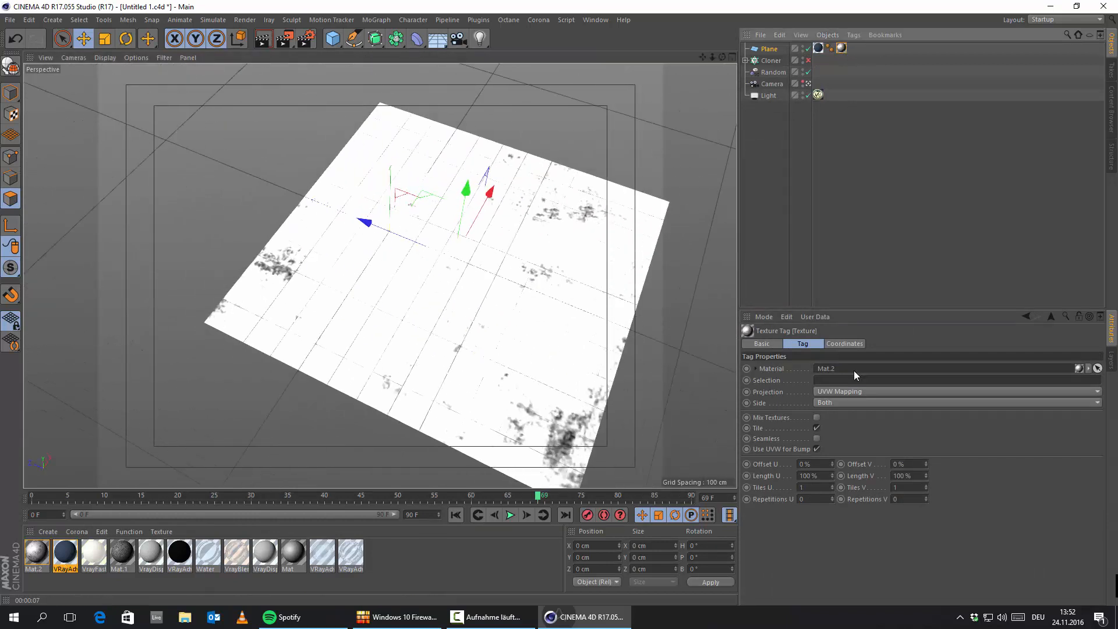
pyautogui.keyDown('alt'); pyautogui.moveTo(594, 337); pyautogui.dragTo(635, 367); pyautogui.keyUp('alt')
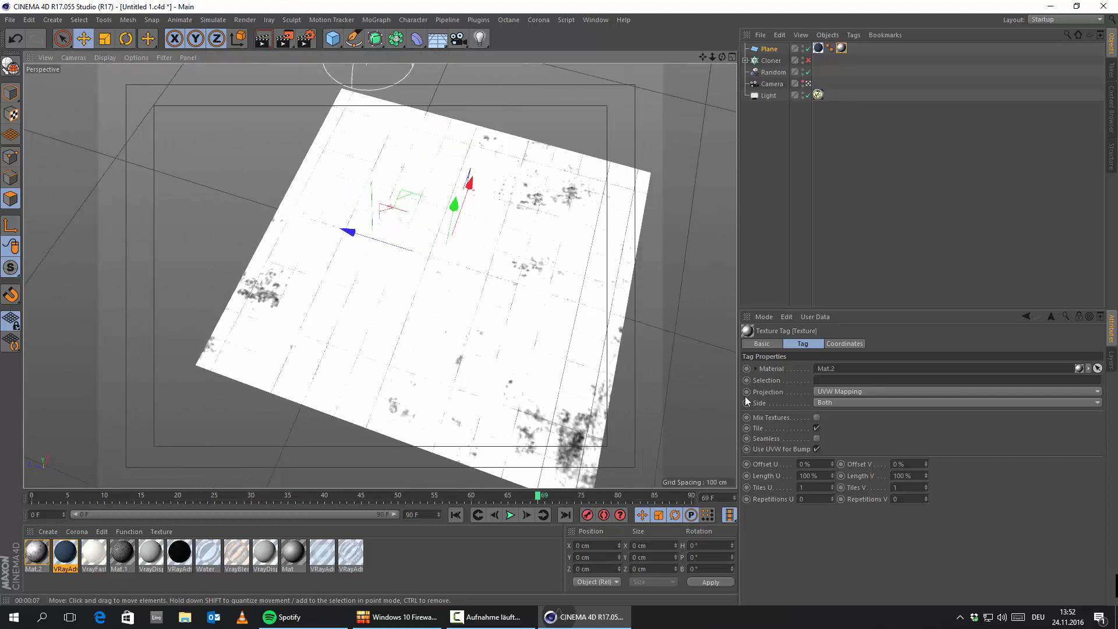
pyautogui.click(845, 392)
pyautogui.click(838, 436)
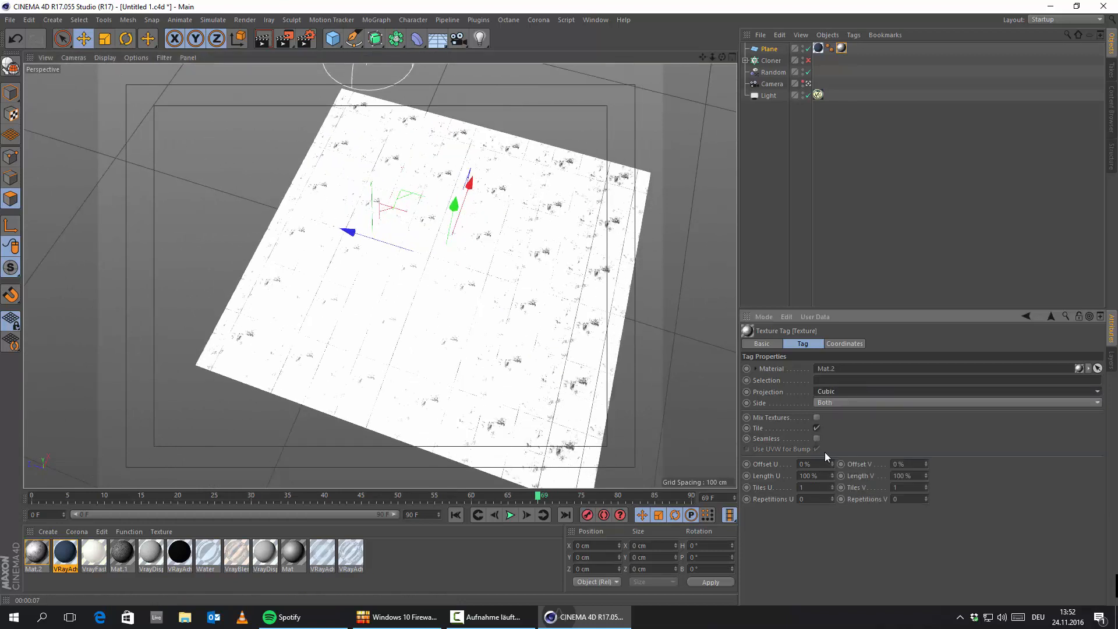
# Try Flat projection on the Mat.2 texture tag, and return the tag to UVW Mapping
pyautogui.click(851, 390)
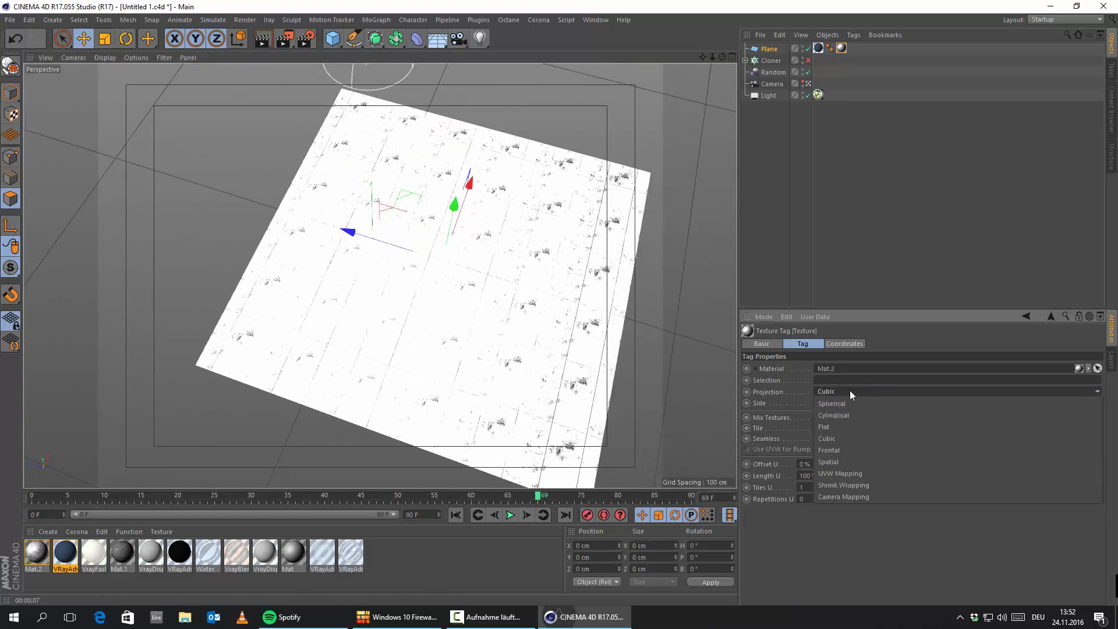
pyautogui.click(861, 429)
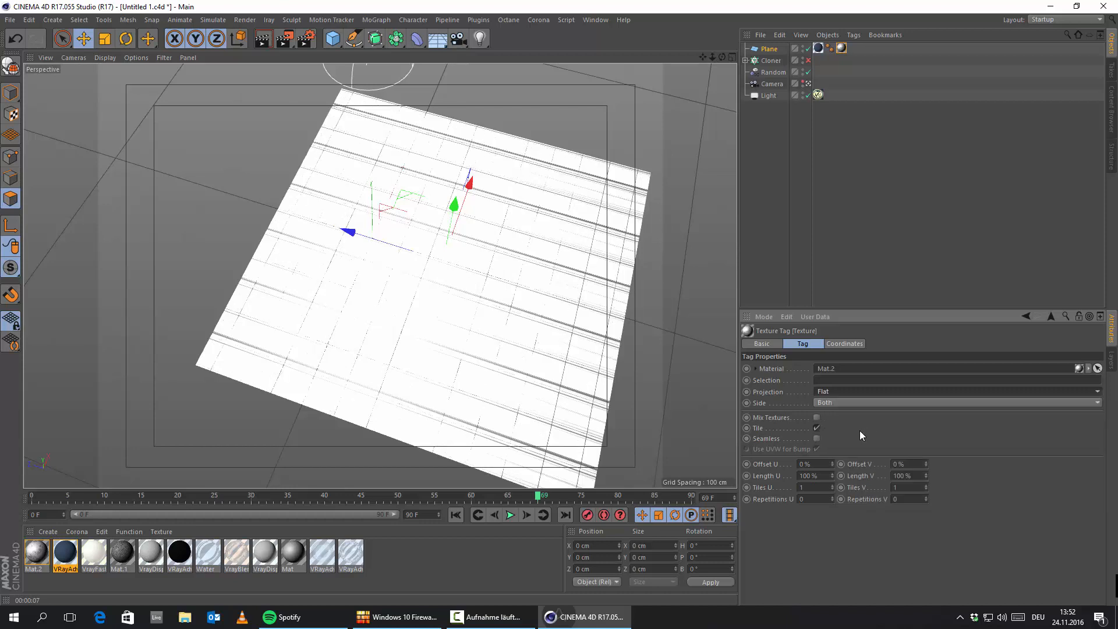
pyautogui.click(830, 390)
pyautogui.click(831, 427)
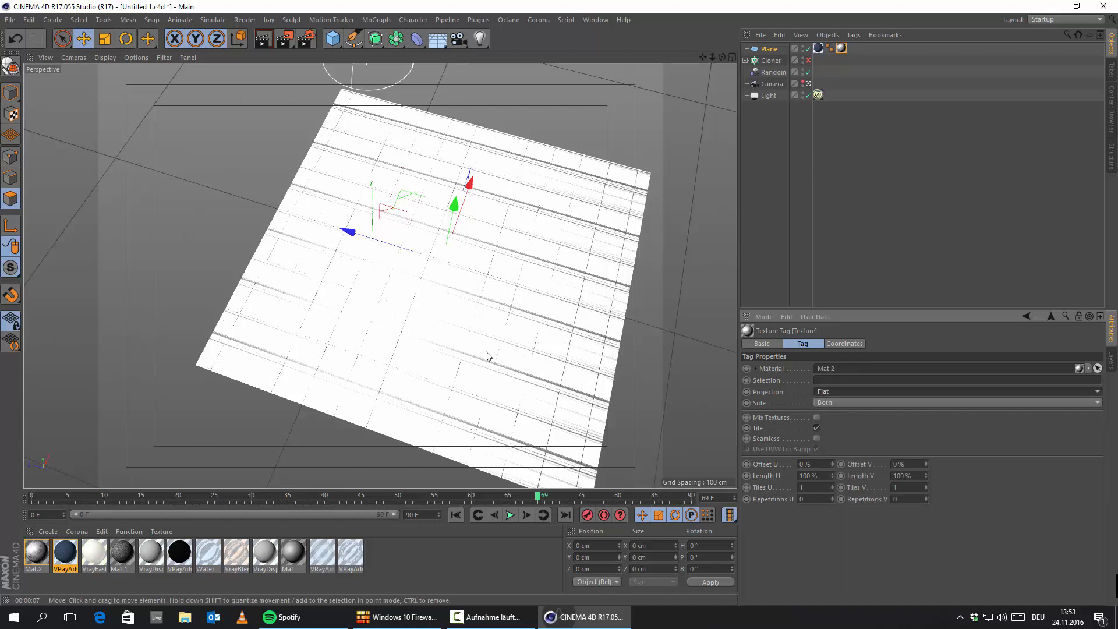
pyautogui.keyDown('alt'); pyautogui.moveTo(486, 351); pyautogui.dragTo(508, 368); pyautogui.keyUp('alt')
pyautogui.click(827, 392)
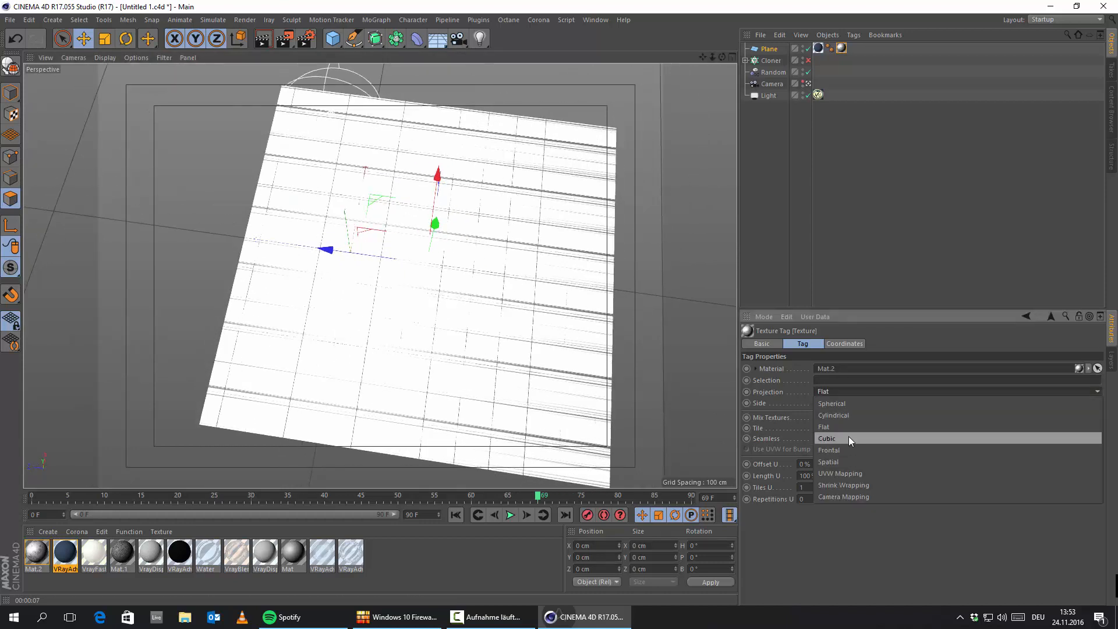
pyautogui.click(843, 473)
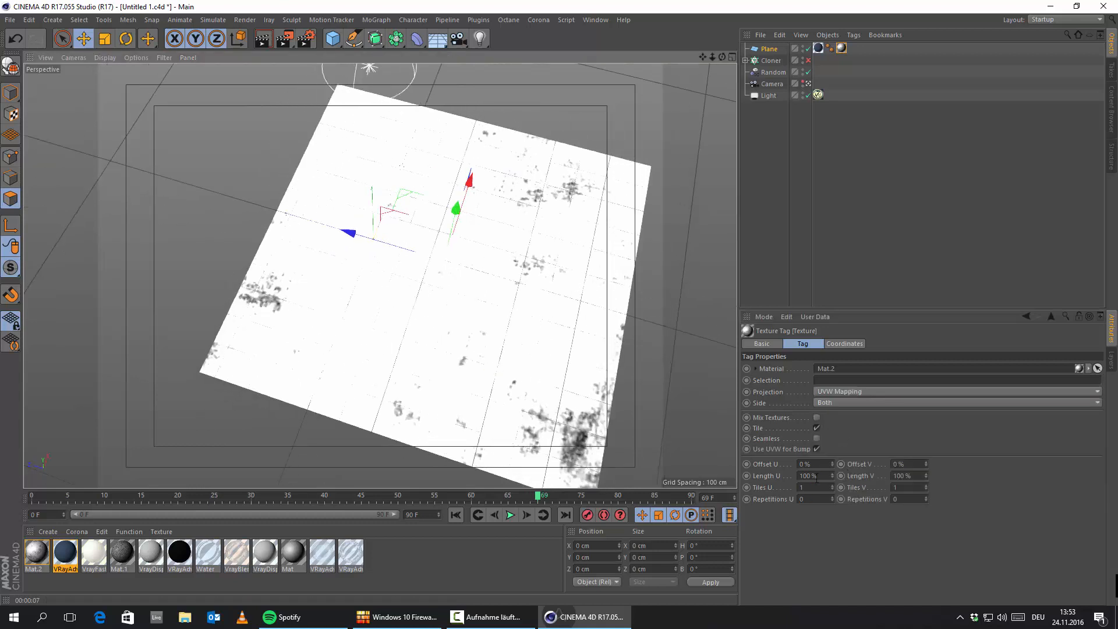
# Set the Mat.2 texture tag's Length U to 35 % and Length V to 68 %, and inspect the tiling up close
pyautogui.moveTo(832, 476); pyautogui.dragTo(915, 456)
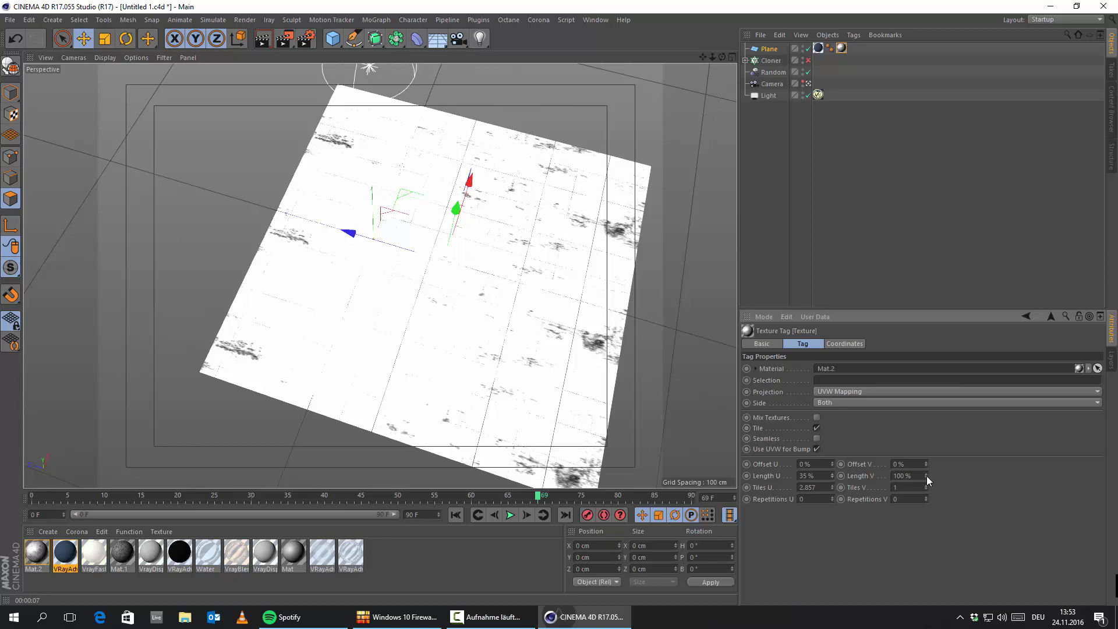
pyautogui.moveTo(926, 476); pyautogui.dragTo(926, 499)
pyautogui.keyDown('alt'); pyautogui.moveTo(437, 347); pyautogui.dragTo(495, 353); pyautogui.keyUp('alt')
pyautogui.keyDown('alt'); pyautogui.moveTo(495, 353); pyautogui.dragTo(548, 196, button='middle'); pyautogui.keyUp('alt')
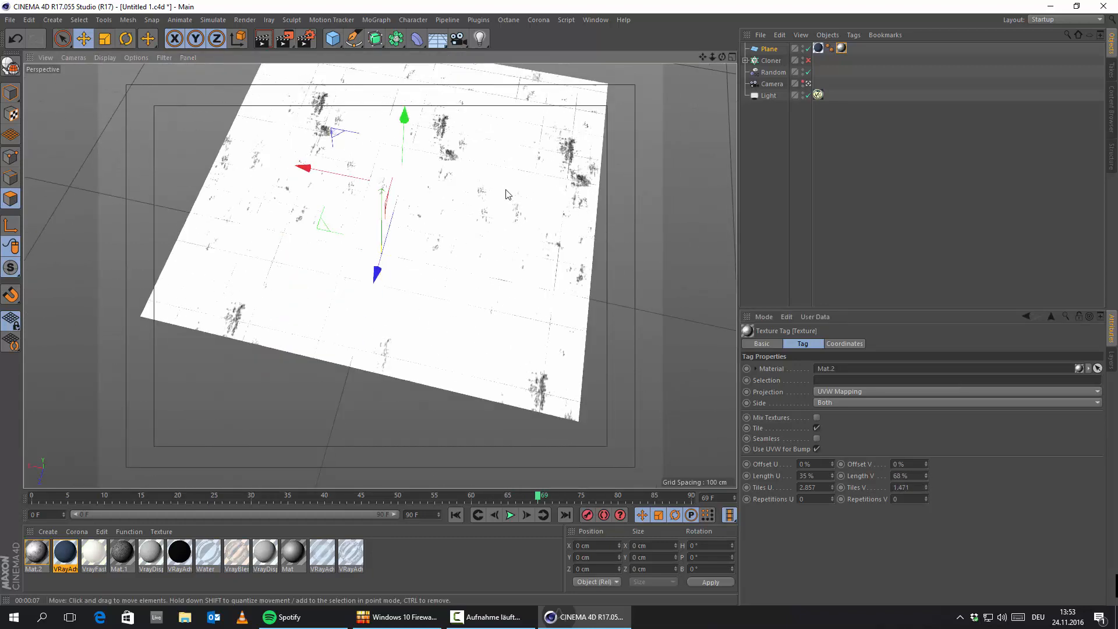
pyautogui.scroll(4, 549, 198)
pyautogui.keyDown('alt'); pyautogui.moveTo(569, 209); pyautogui.dragTo(524, 203); pyautogui.keyUp('alt')
pyautogui.keyDown('alt'); pyautogui.moveTo(524, 204); pyautogui.dragTo(397, 282, button='middle'); pyautogui.keyUp('alt')
pyautogui.scroll(5, 480, 254)
pyautogui.keyDown('alt'); pyautogui.moveTo(461, 328); pyautogui.dragTo(504, 345); pyautogui.keyUp('alt')
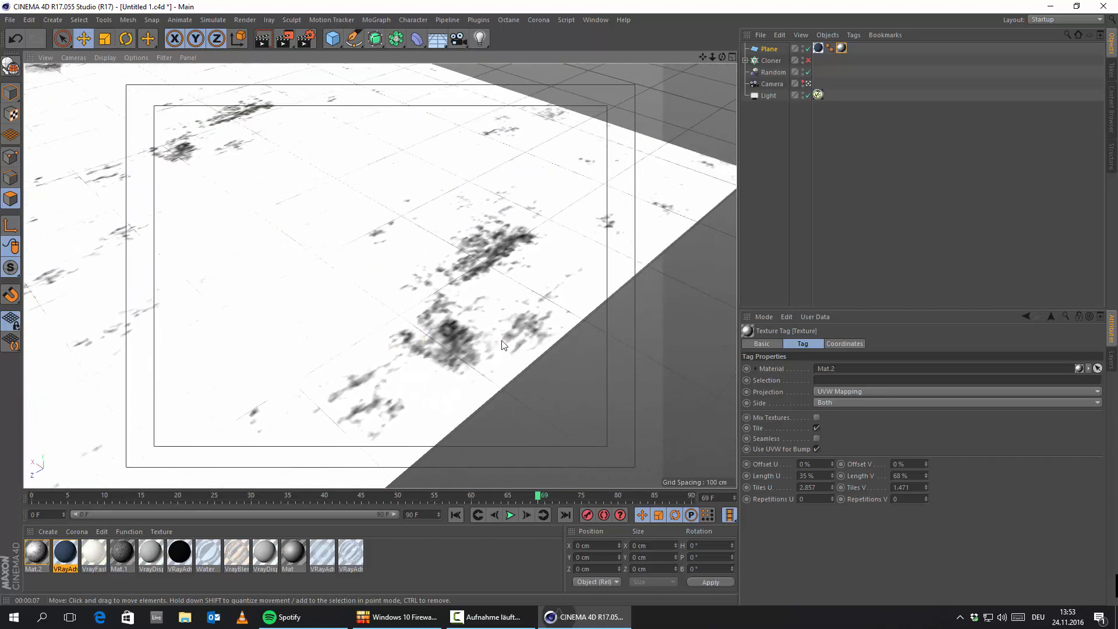
# Open the Water material and examine its Bump settings
pyautogui.click(208, 553)
pyautogui.doubleClick(205, 554)
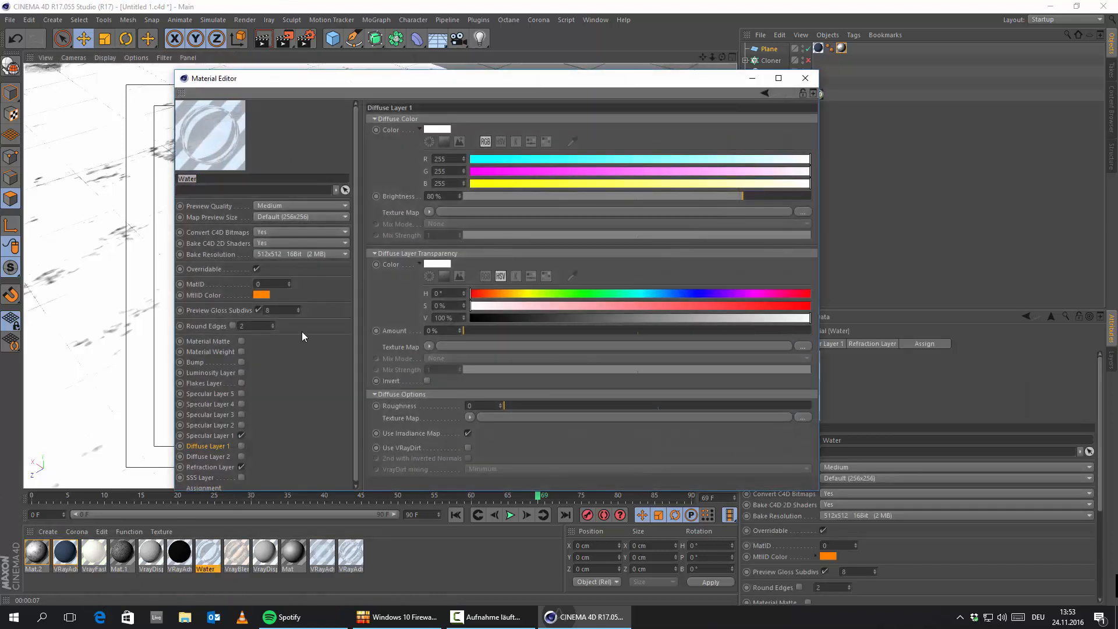
pyautogui.click(194, 362)
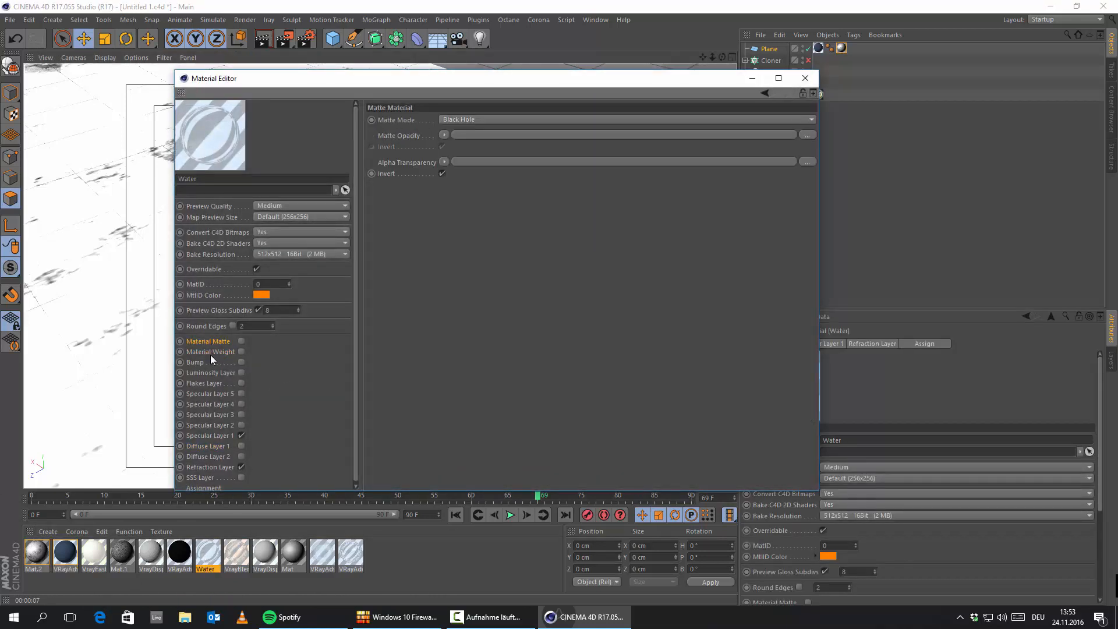
pyautogui.click(204, 384)
pyautogui.click(194, 362)
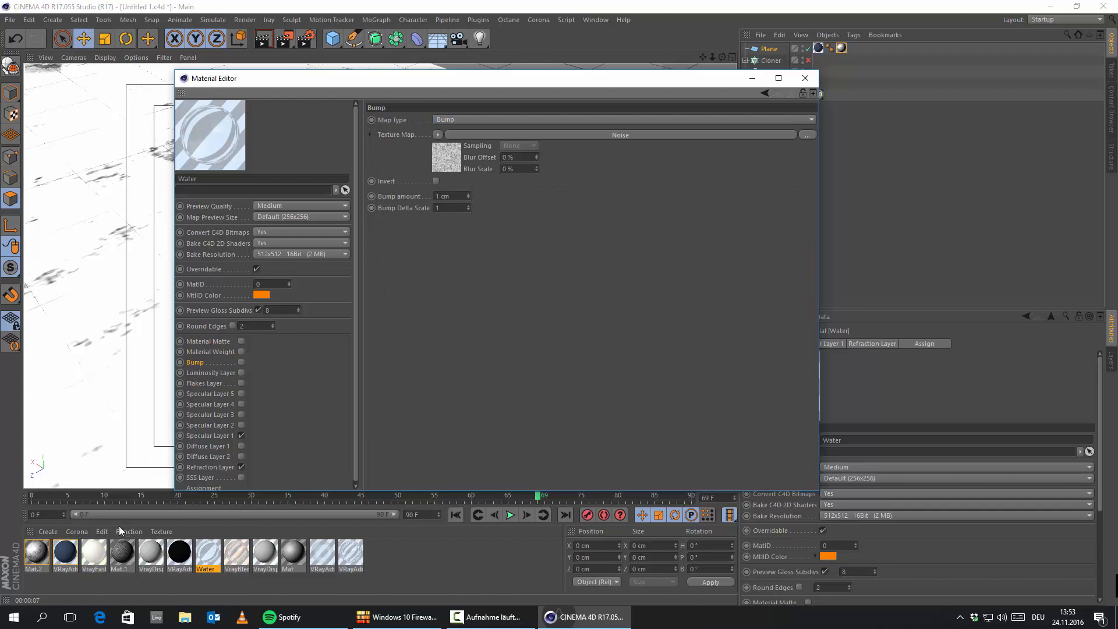
# Copy the metal_glossinessNEW_1.tif texture channel from Mat.2's Color settings
pyautogui.click(36, 553)
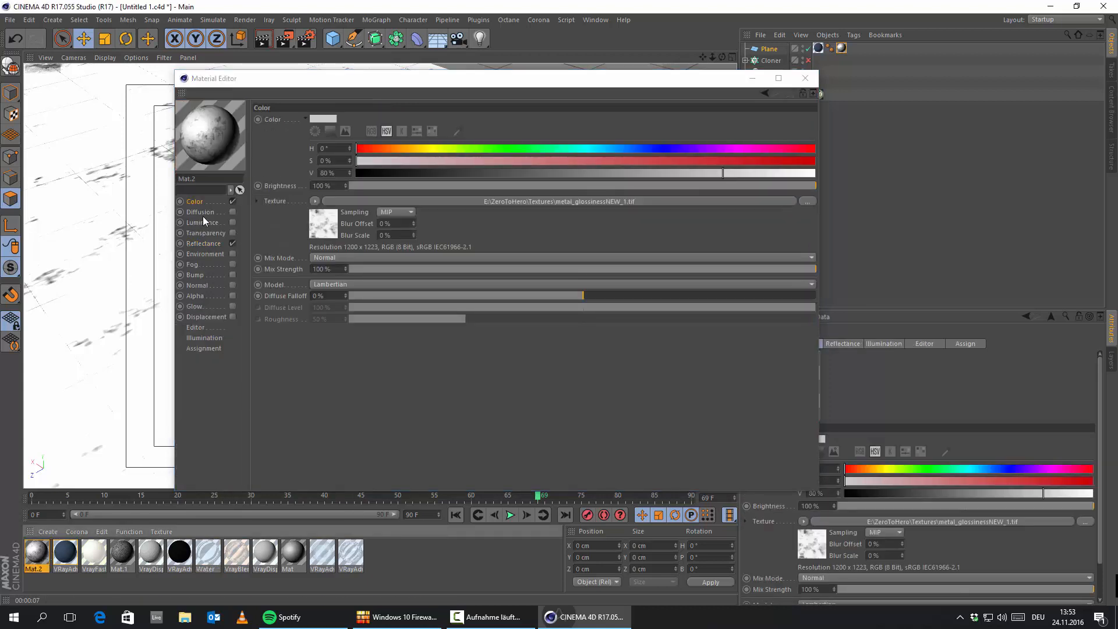
pyautogui.click(315, 201)
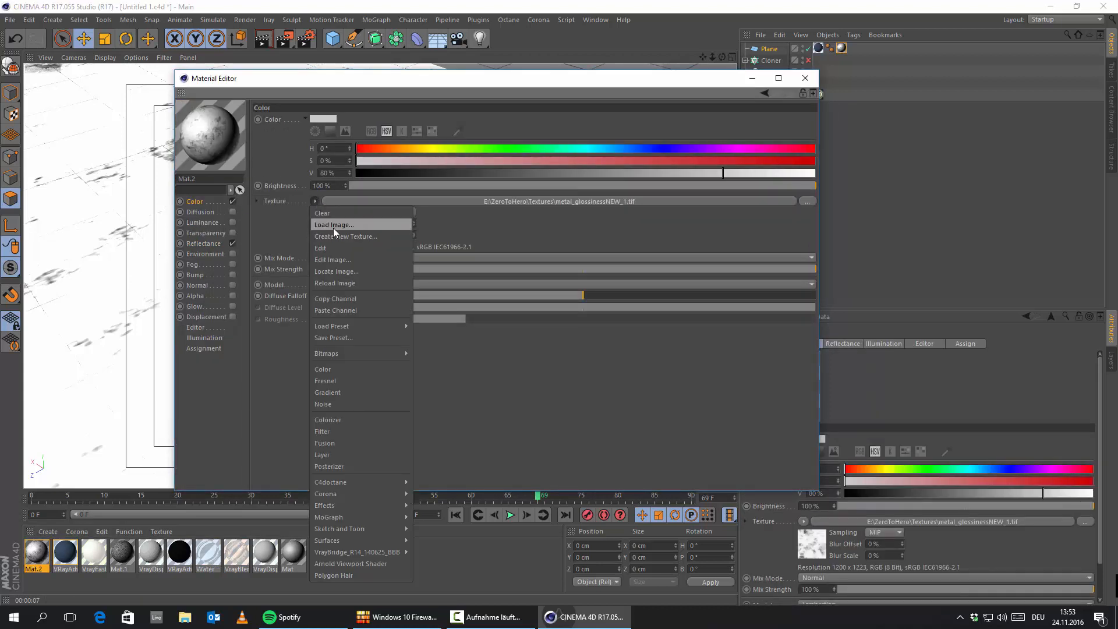
pyautogui.click(350, 299)
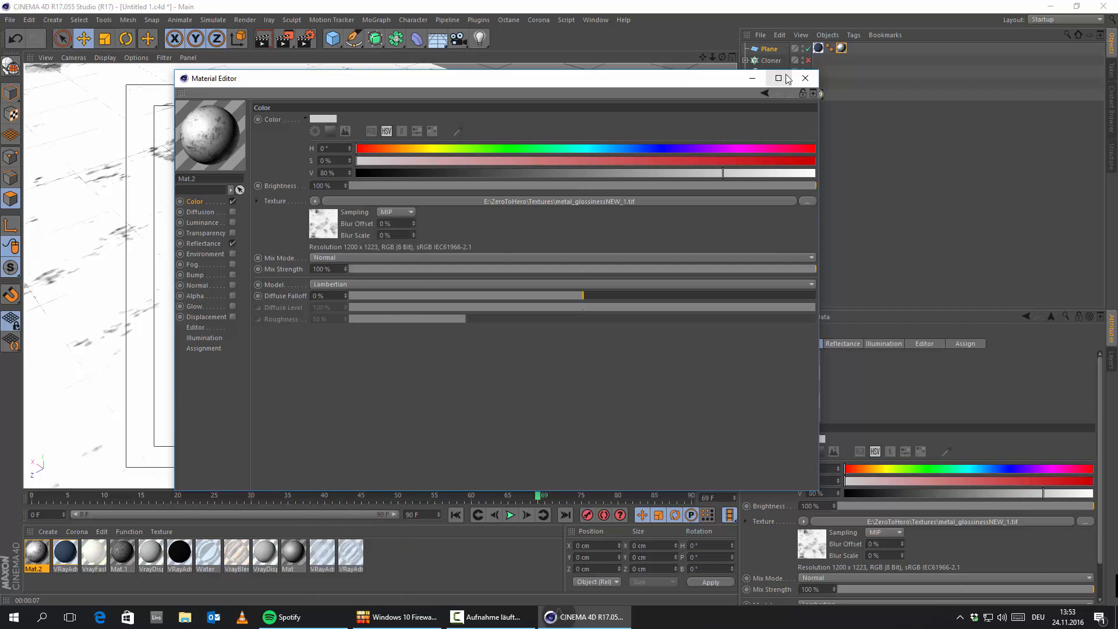
pyautogui.click(757, 79)
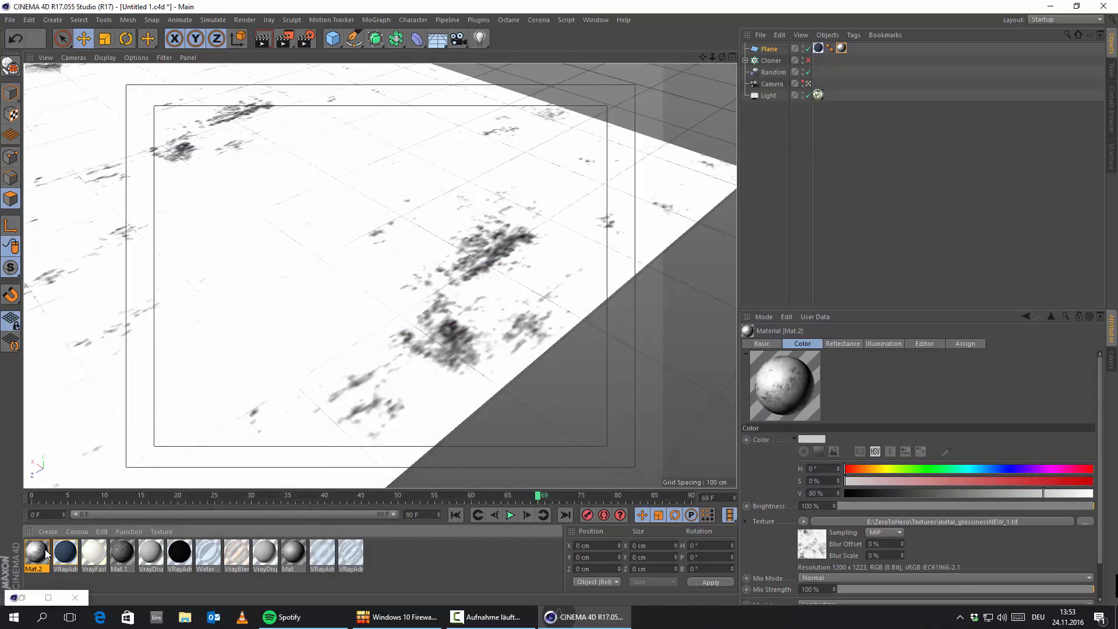
# Enable Material Weight on the Water material with the copied texture as its Color Map, leaving Invert off
pyautogui.doubleClick(197, 547)
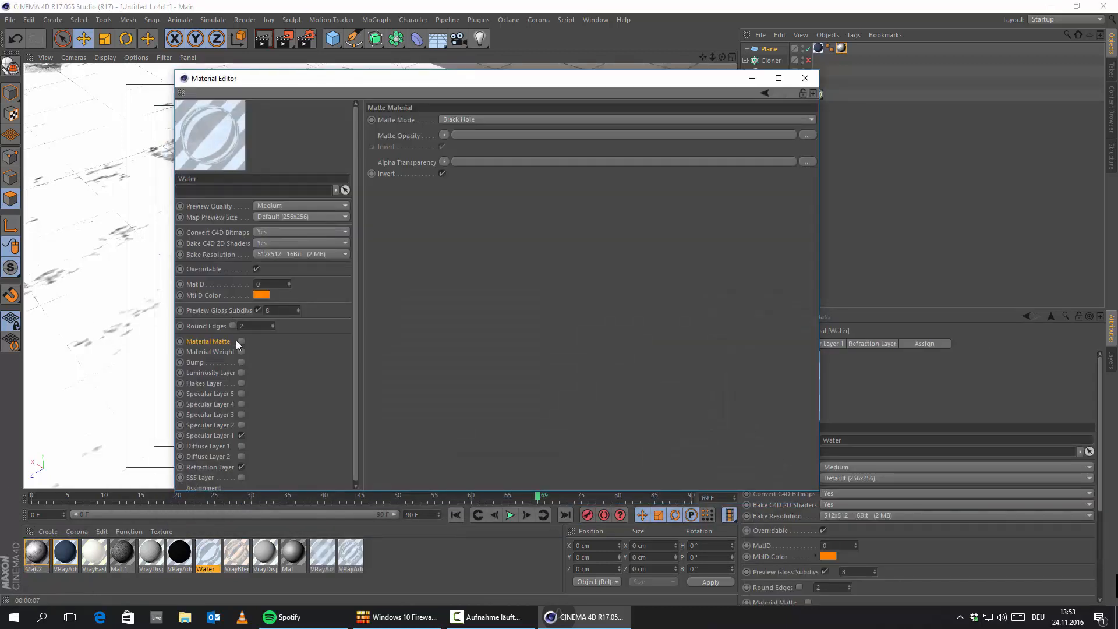
pyautogui.click(241, 351)
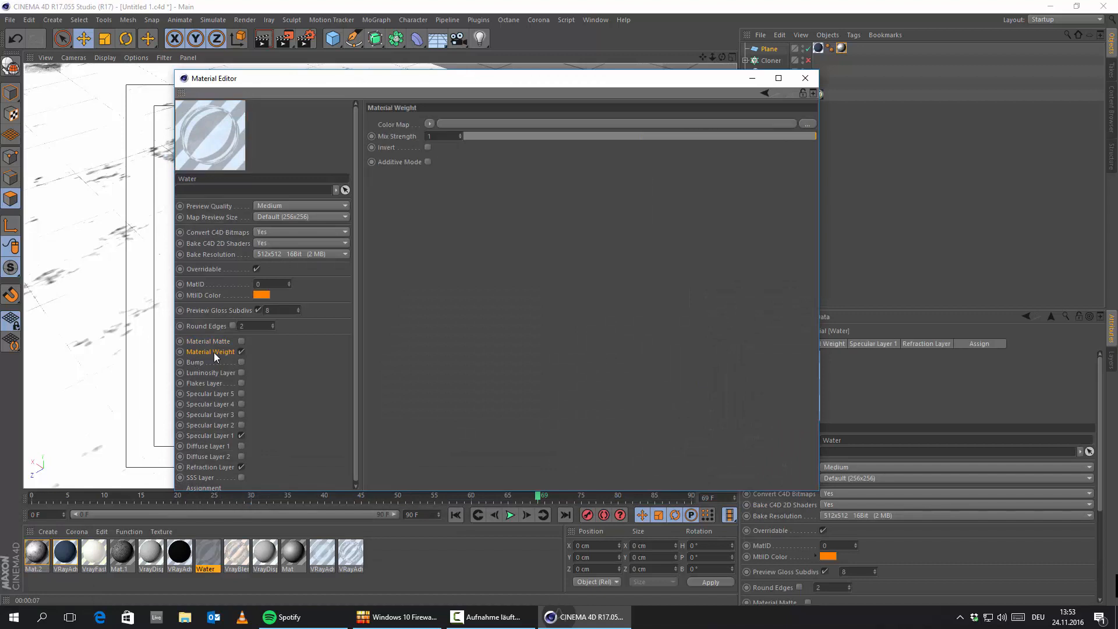
pyautogui.click(428, 124)
pyautogui.click(447, 183)
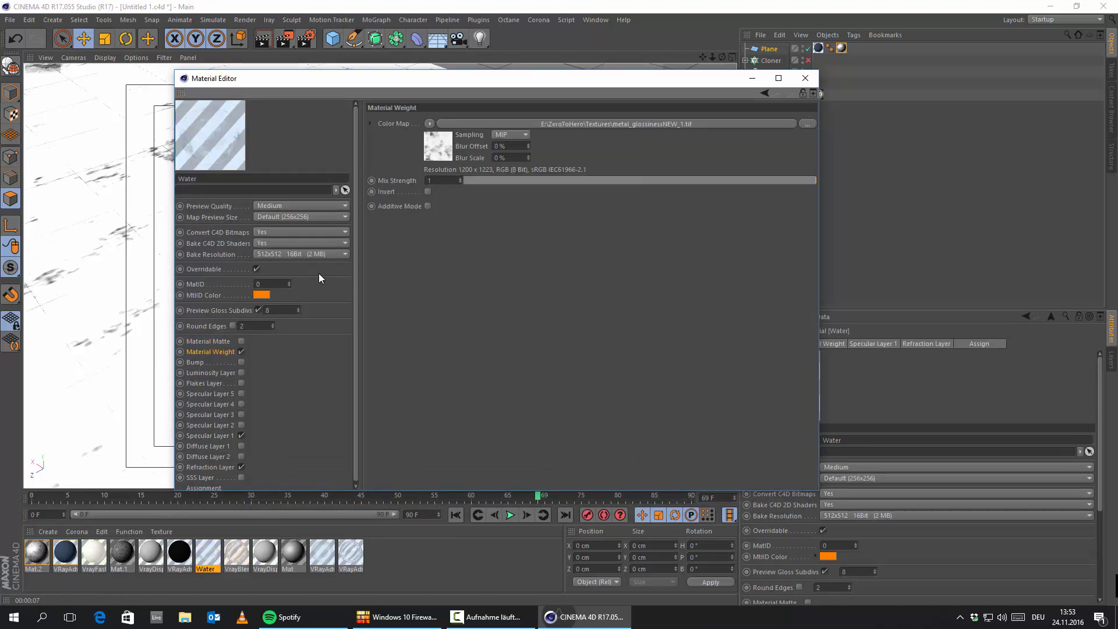
pyautogui.click(427, 192)
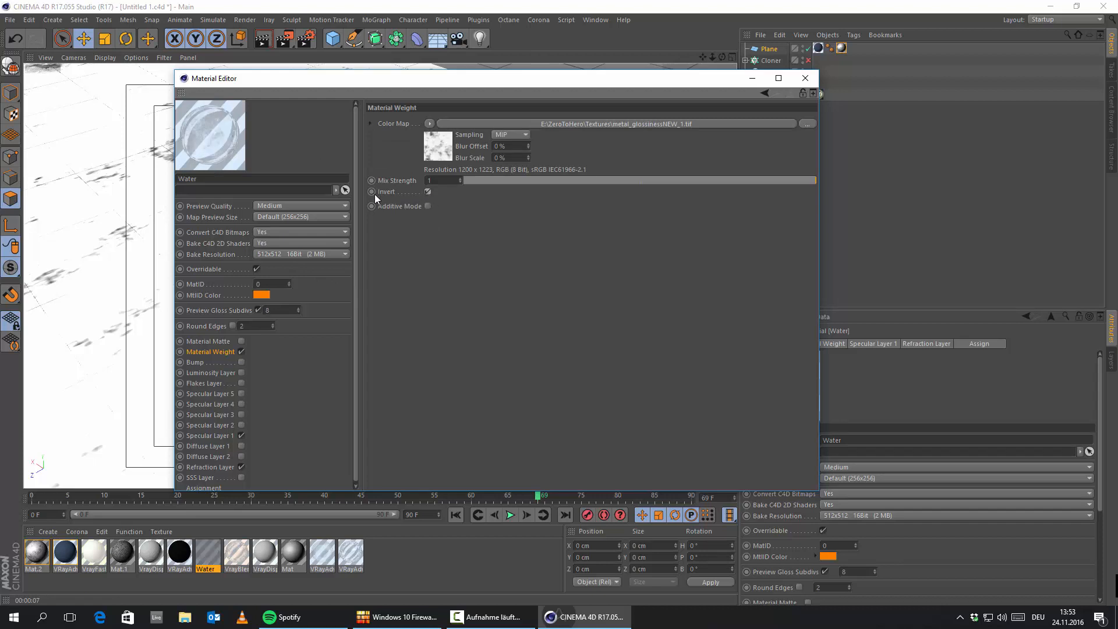
pyautogui.click(428, 192)
pyautogui.click(805, 78)
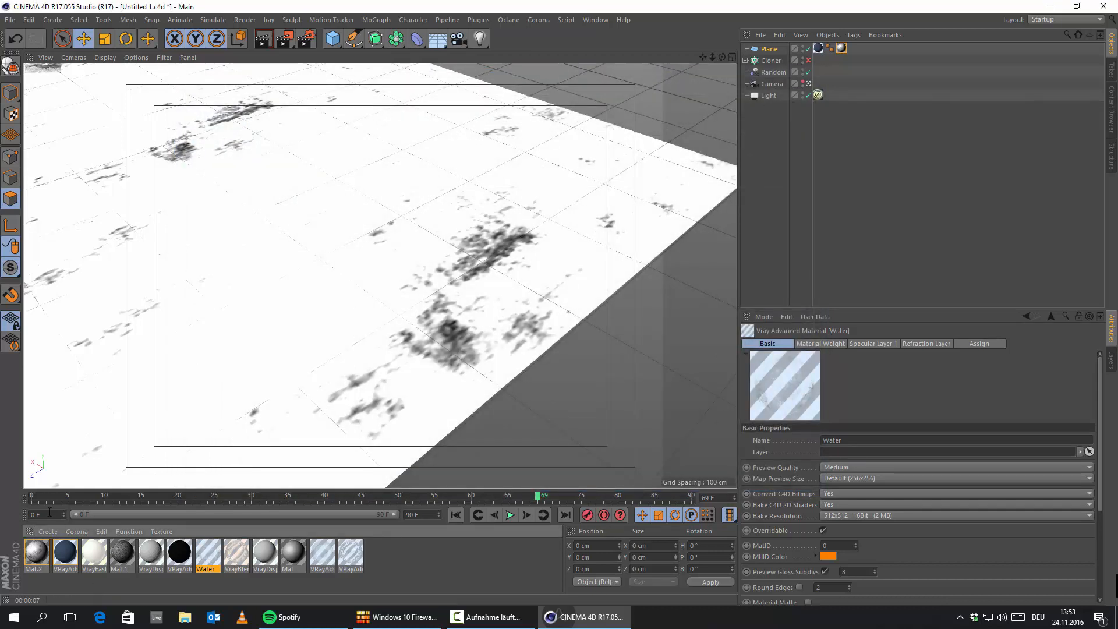
# Create a new VrayBlendMaterial and open it for editing
pyautogui.click(49, 531)
pyautogui.moveTo(127, 432)
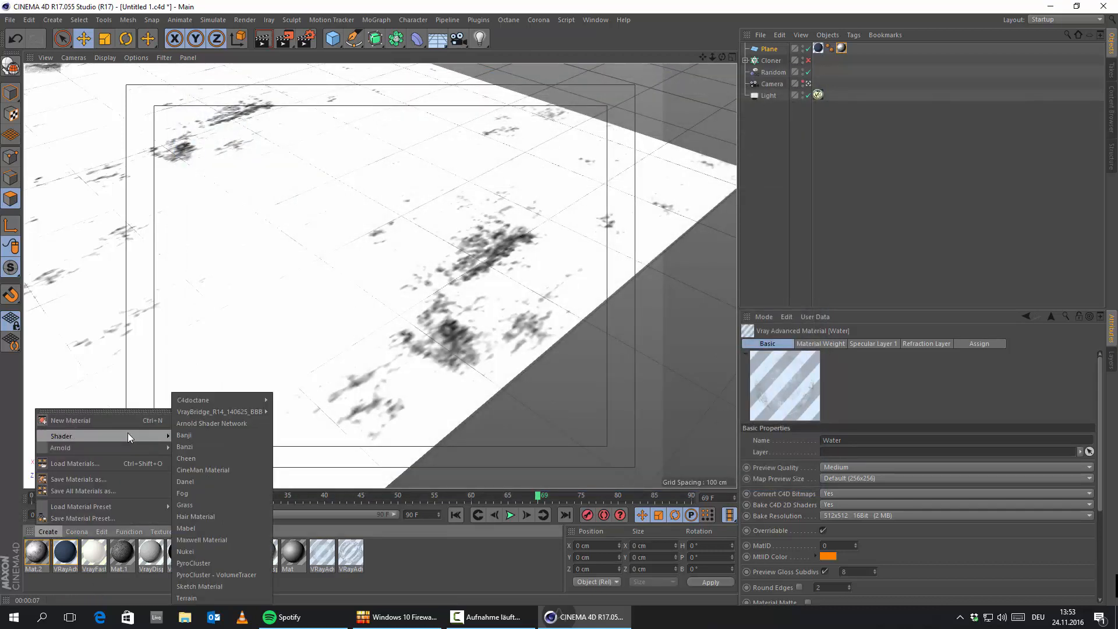
pyautogui.moveTo(231, 412)
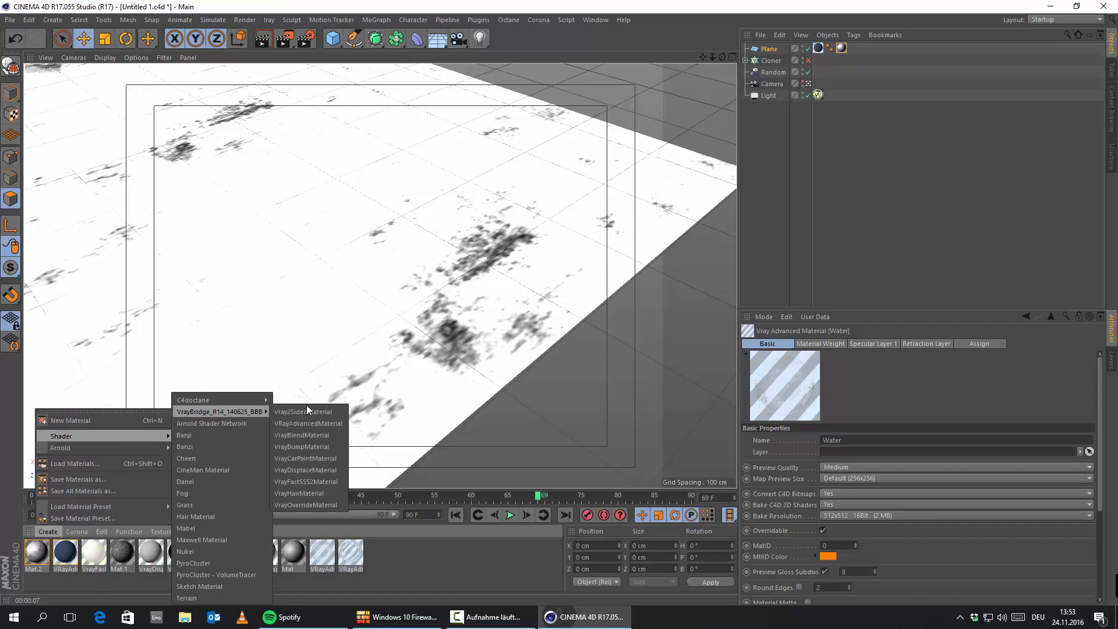
pyautogui.click(309, 435)
pyautogui.doubleClick(36, 551)
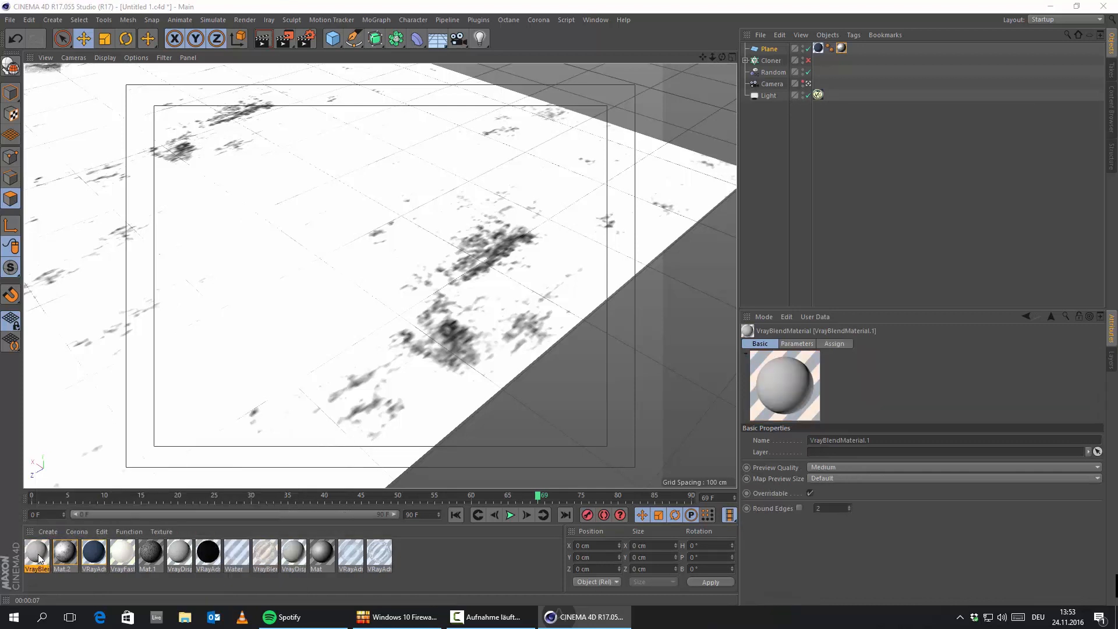
# Assign VRayAdvancedMaterial.3 as the blend's Base Material and Water as its first Coat Material, with the coat enabled
pyautogui.moveTo(106, 560); pyautogui.dragTo(396, 370)
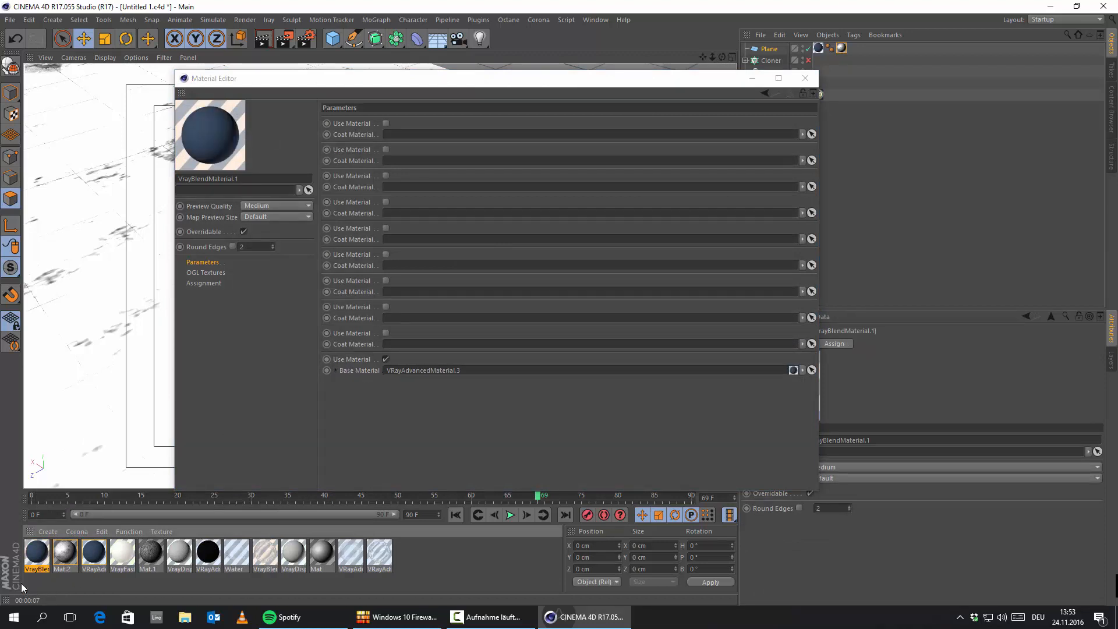
pyautogui.moveTo(238, 555); pyautogui.dragTo(408, 348)
pyautogui.click(386, 332)
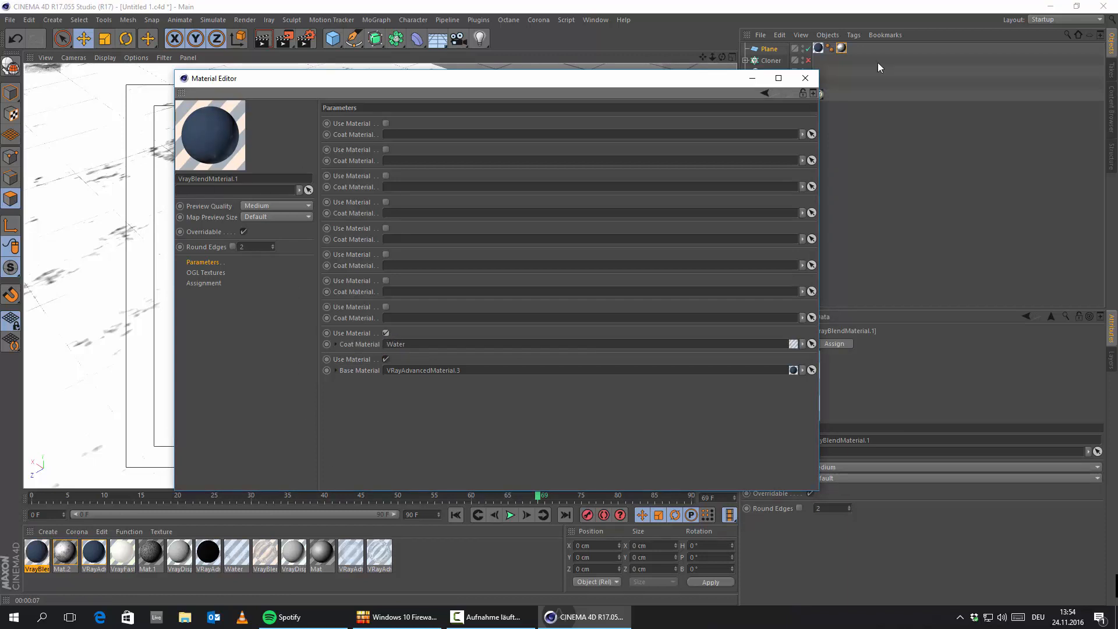
pyautogui.click(805, 78)
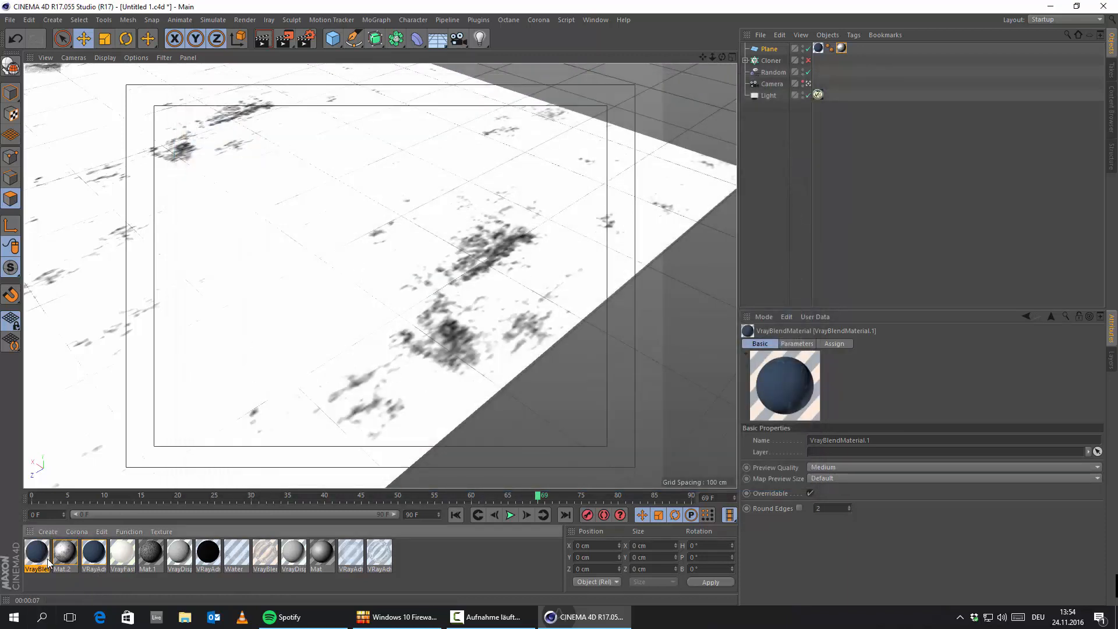
# Make VrayBlendMaterial.1 the Plane's only material by replacing Mat.2 in its tag and deleting the other texture tag, and render the view
pyautogui.moveTo(42, 560); pyautogui.dragTo(820, 52)
pyautogui.click(15, 38)
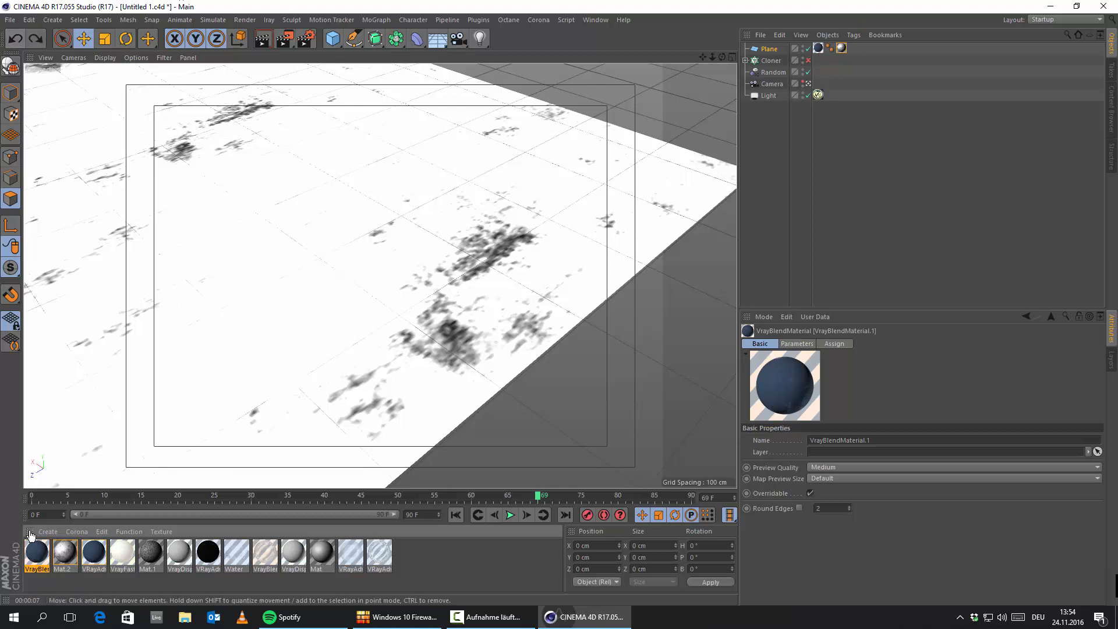
pyautogui.moveTo(39, 556); pyautogui.dragTo(843, 50)
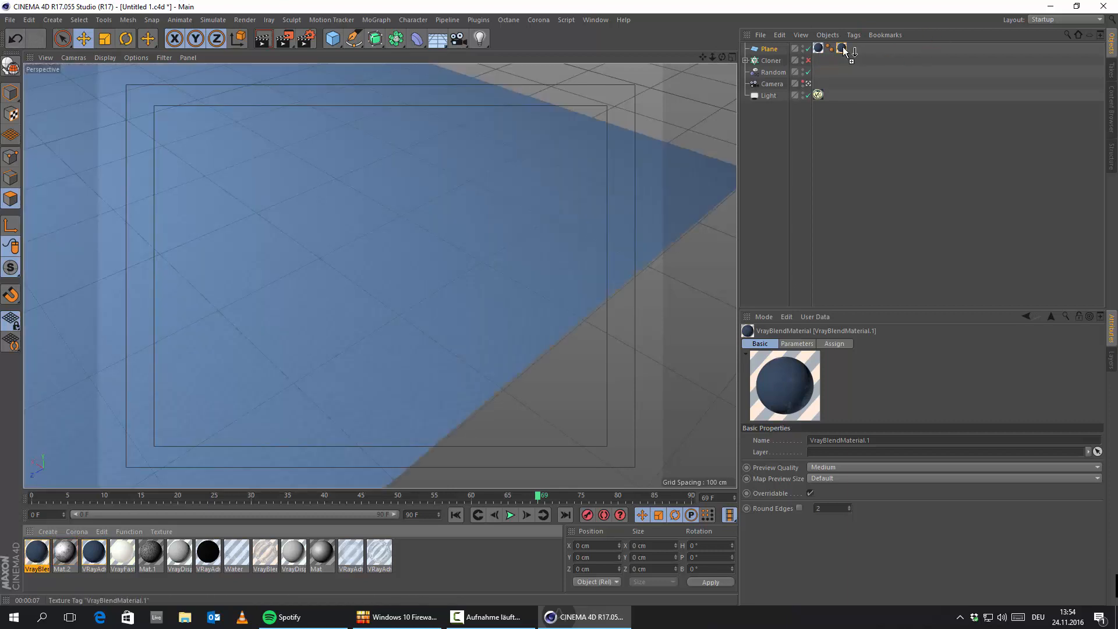
pyautogui.click(820, 46)
pyautogui.press('Delete')
pyautogui.click(830, 48)
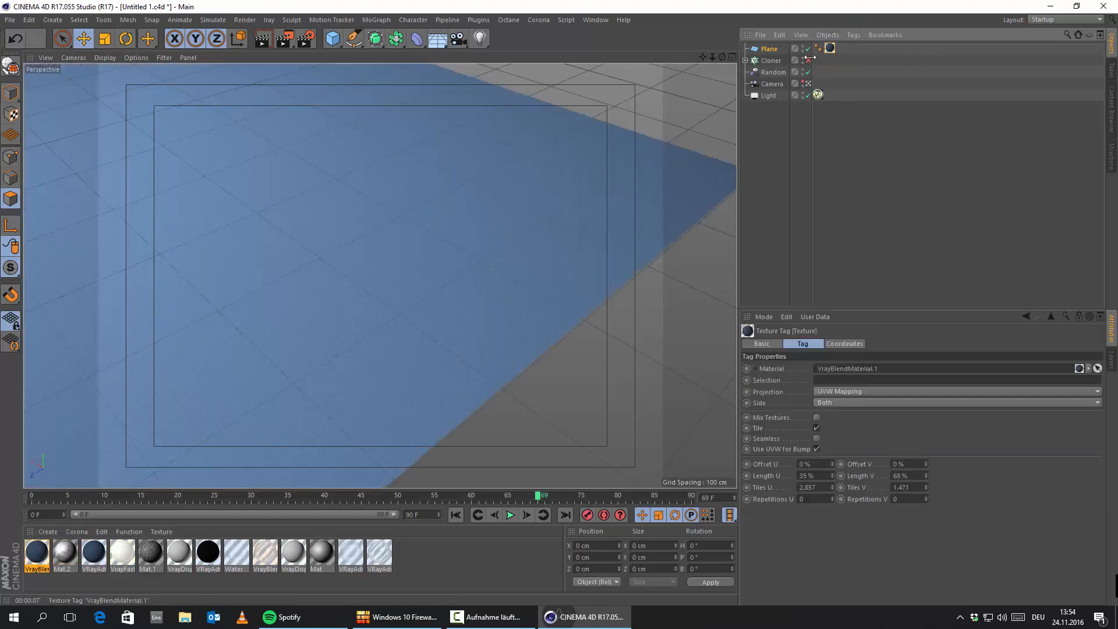
pyautogui.click(266, 41)
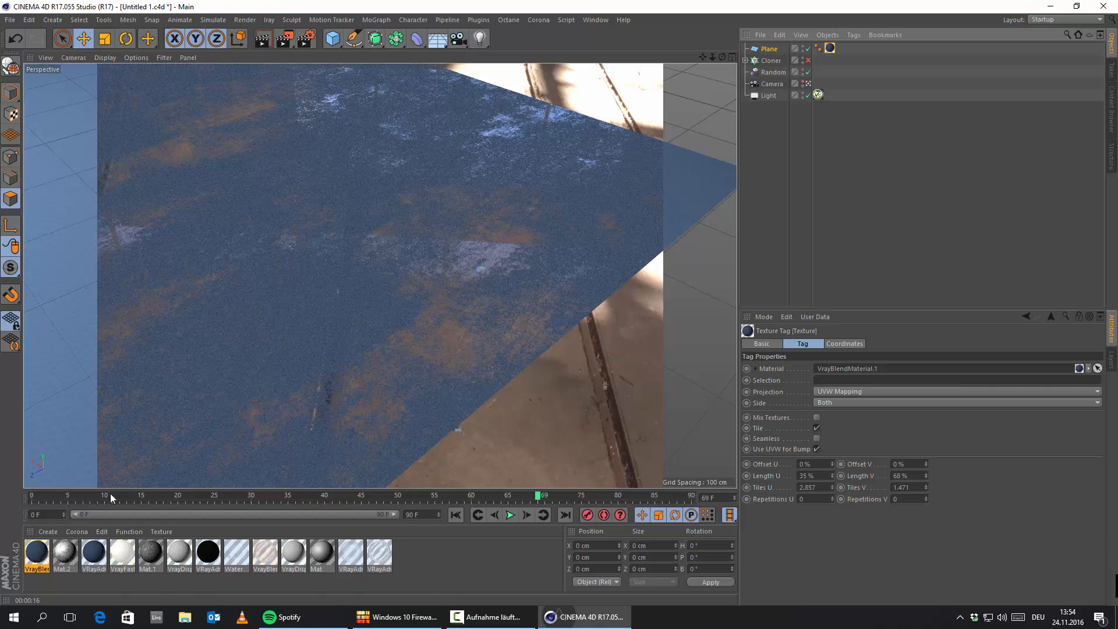
# Wrap the Color Map image in the Water material's Material Weight in a Colorizer shader, and open the shader's settings
pyautogui.click(34, 561)
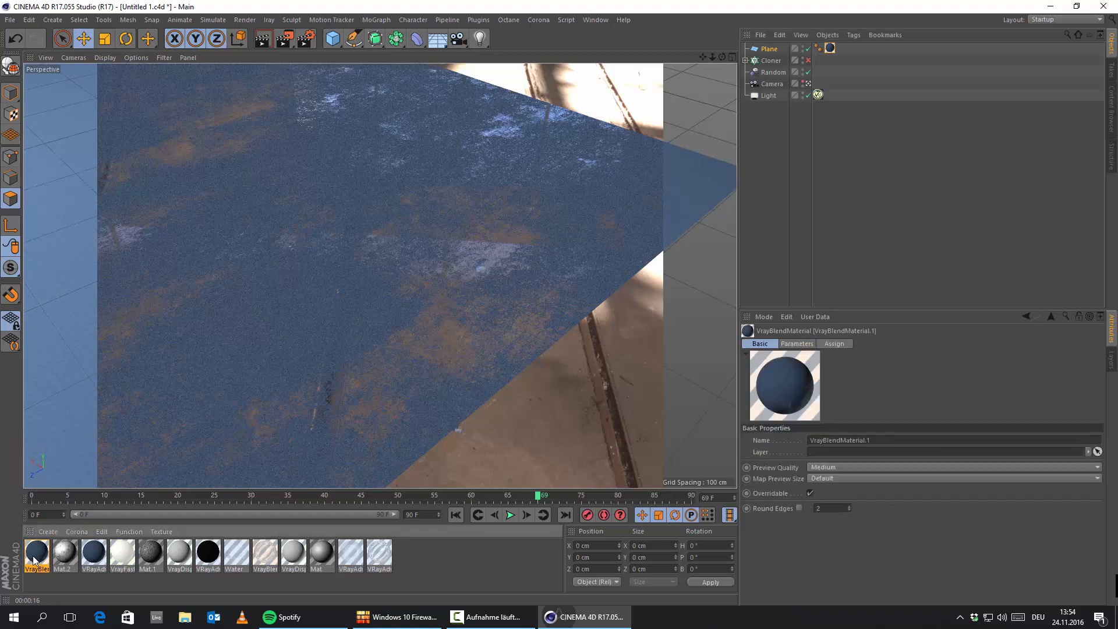
pyautogui.doubleClick(31, 560)
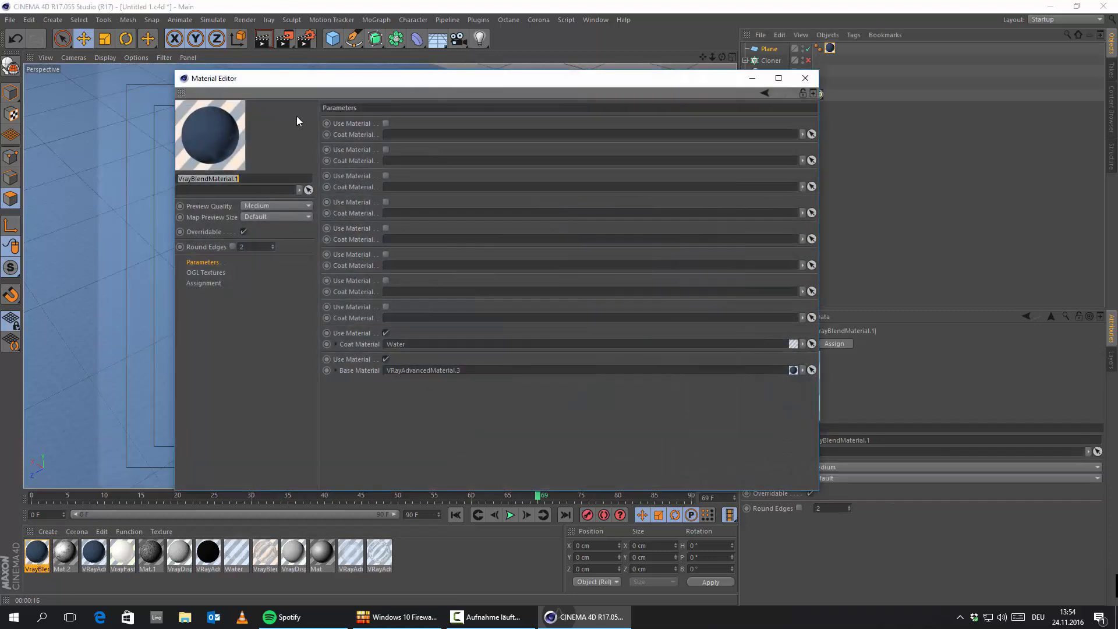
pyautogui.click(65, 559)
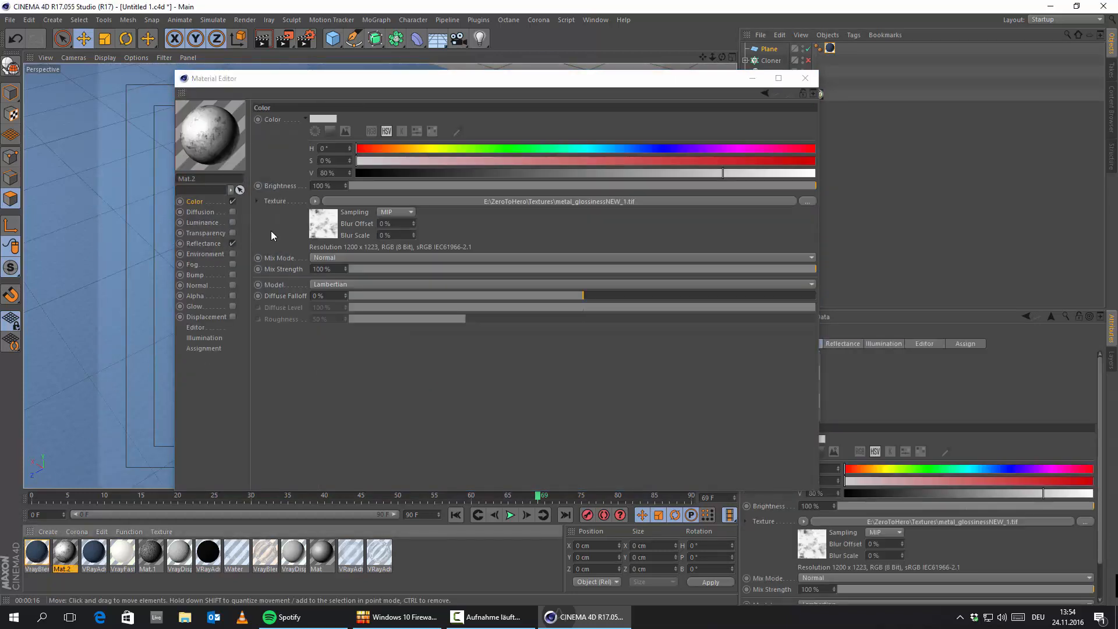
pyautogui.click(122, 559)
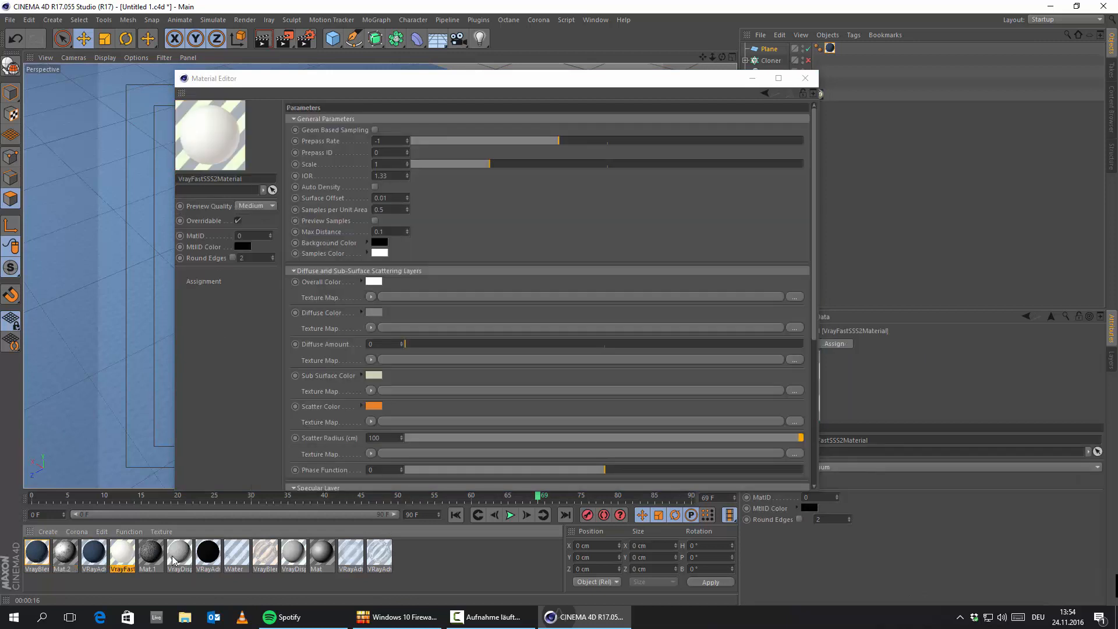
pyautogui.click(236, 553)
pyautogui.click(210, 352)
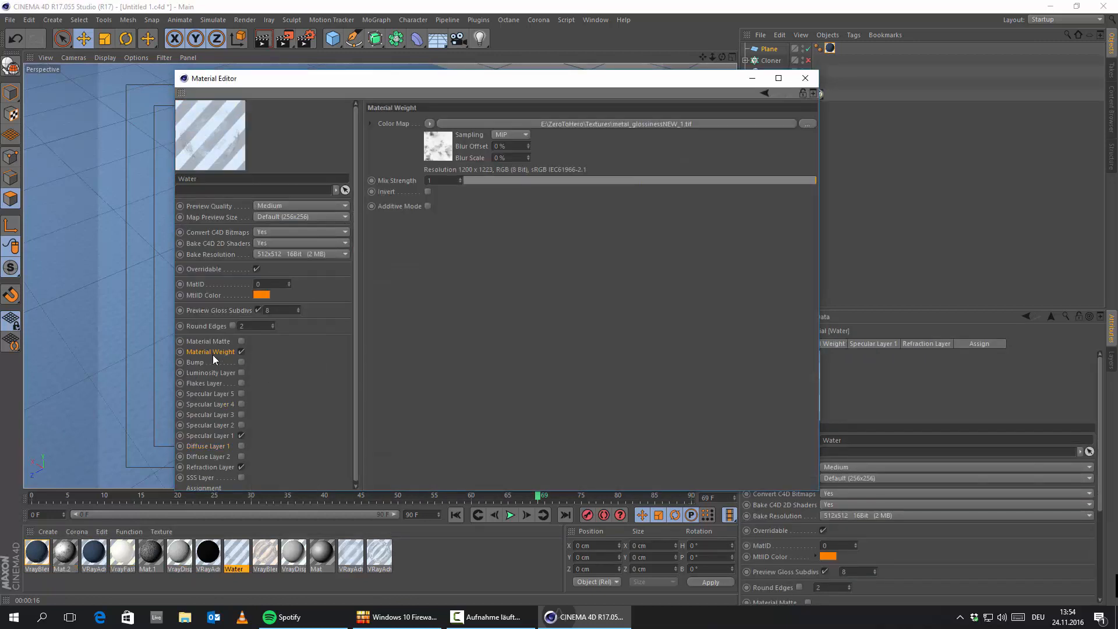
pyautogui.click(429, 124)
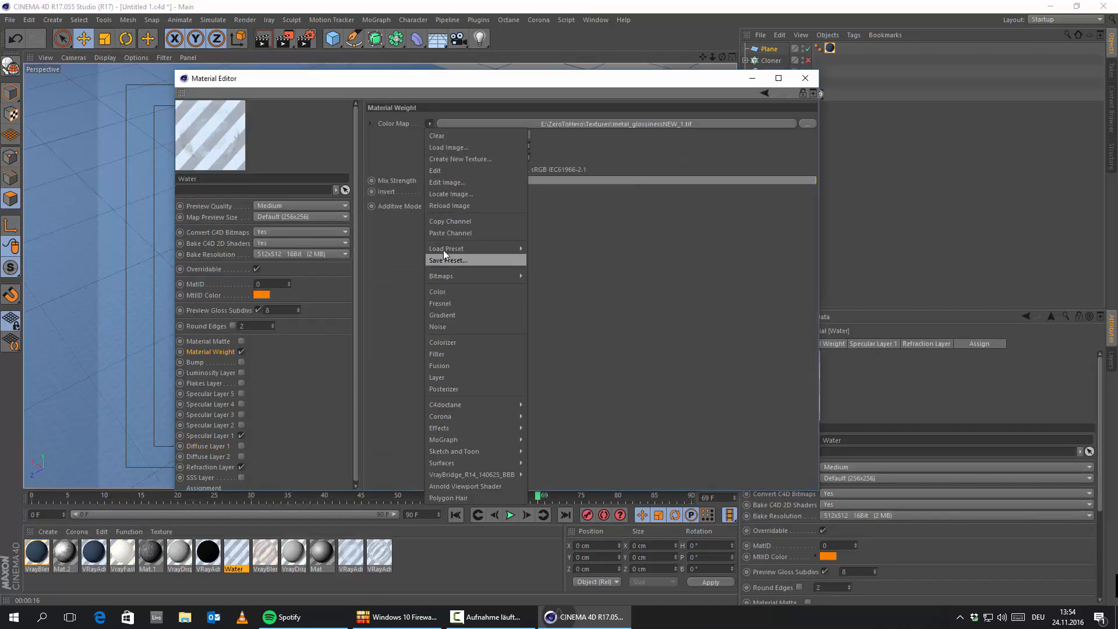
pyautogui.click(214, 466)
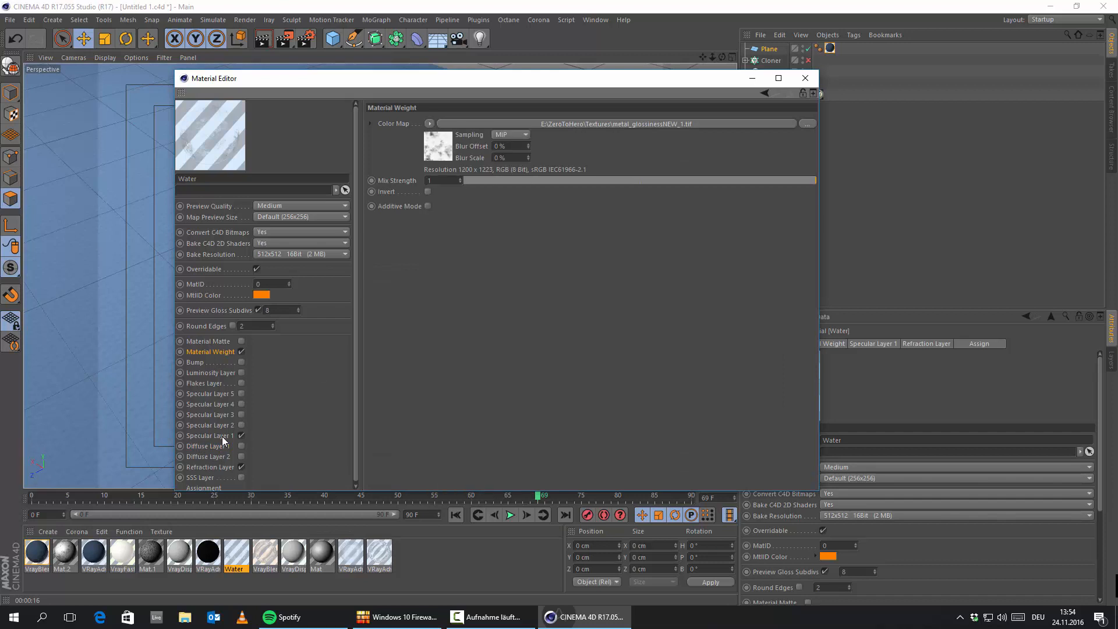
pyautogui.click(427, 124)
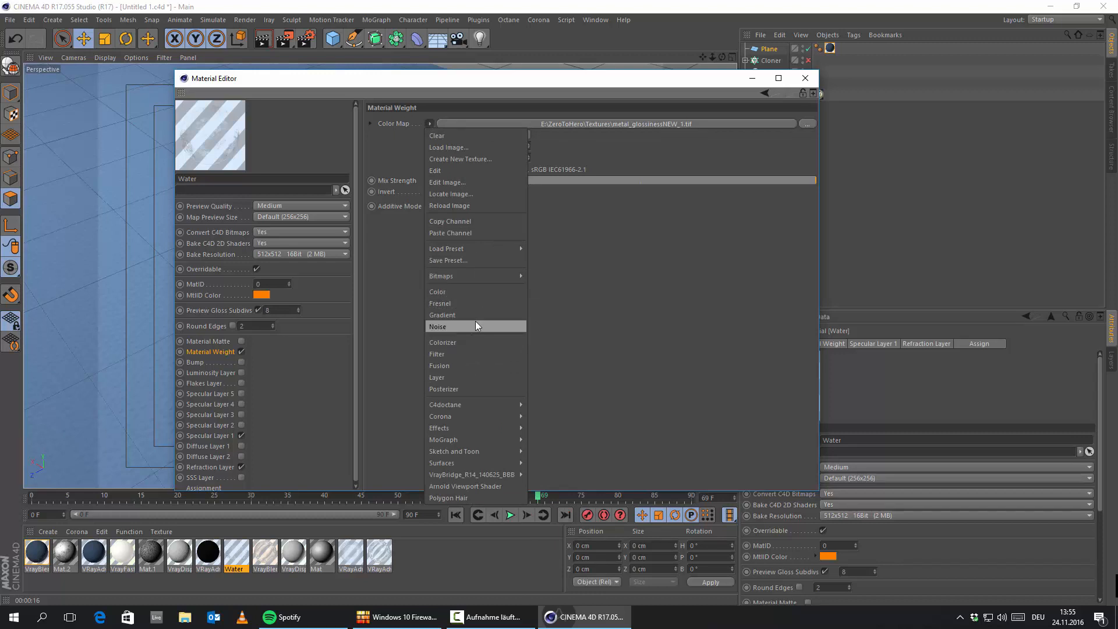
pyautogui.click(472, 342)
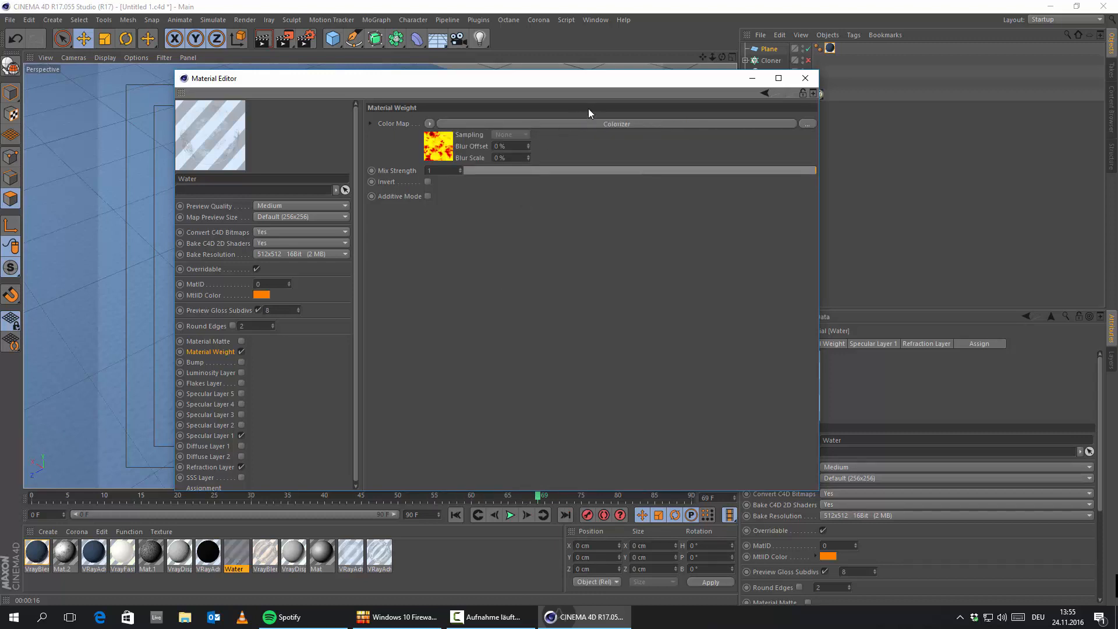
pyautogui.click(603, 120)
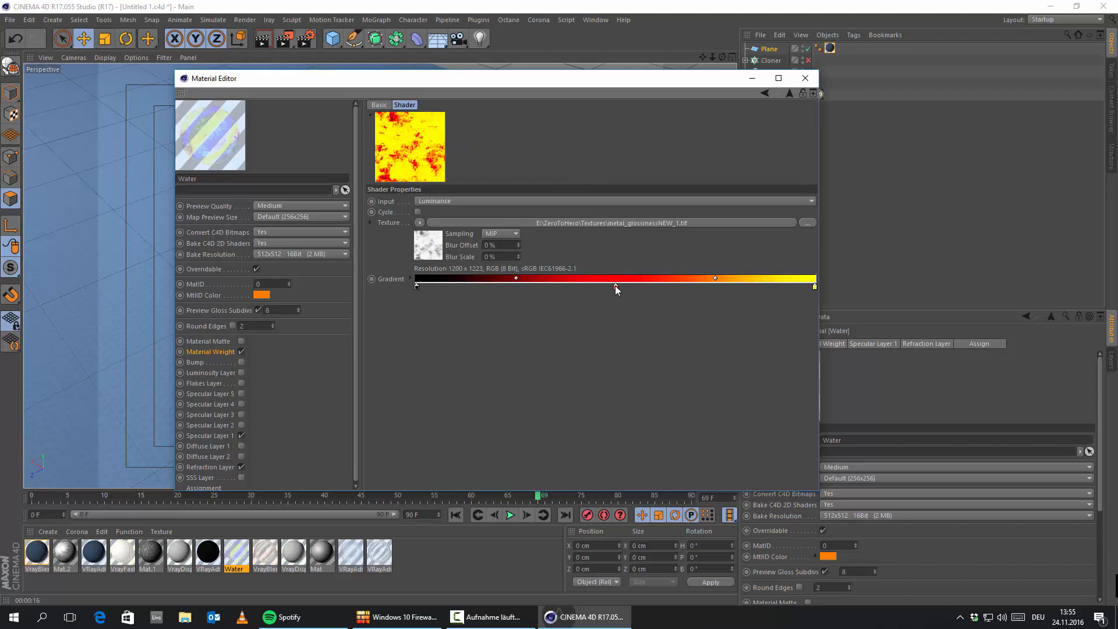
# Make the Colorizer gradient black to white by removing the red knot, and move the black knot over a third of the way inward
pyautogui.moveTo(615, 286); pyautogui.dragTo(610, 336)
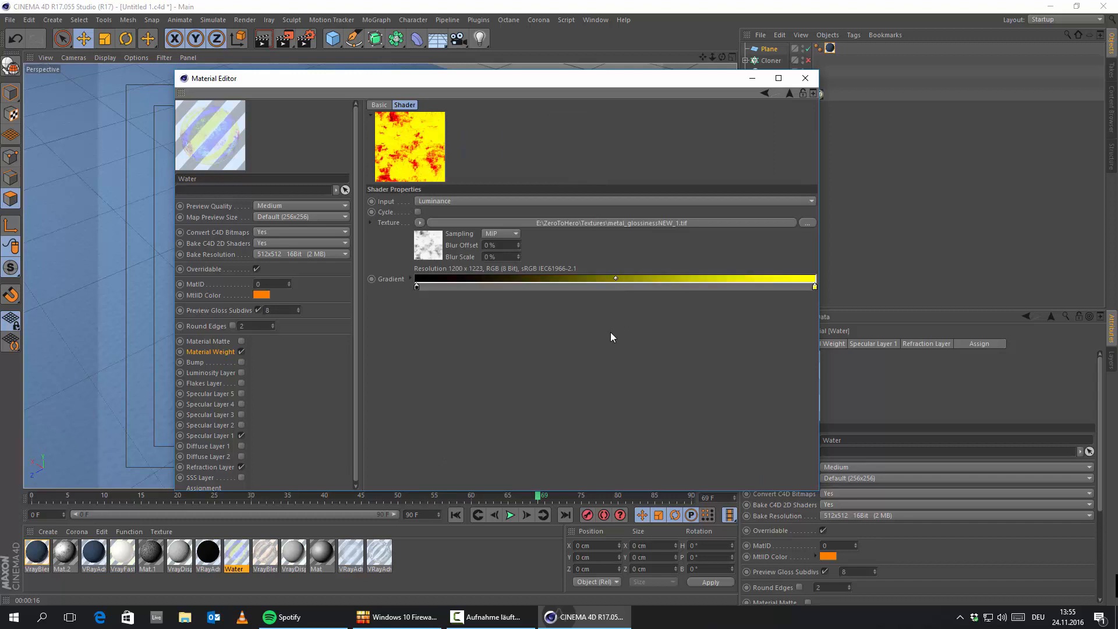
pyautogui.doubleClick(814, 286)
pyautogui.moveTo(799, 297); pyautogui.dragTo(783, 298)
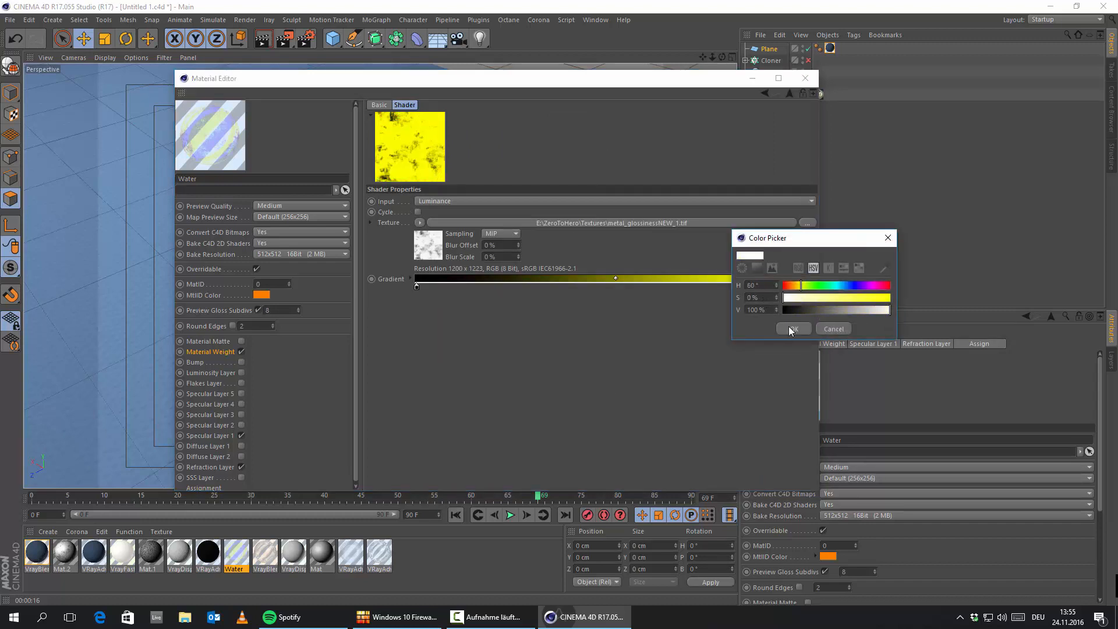
pyautogui.click(792, 329)
pyautogui.moveTo(416, 285); pyautogui.dragTo(565, 289)
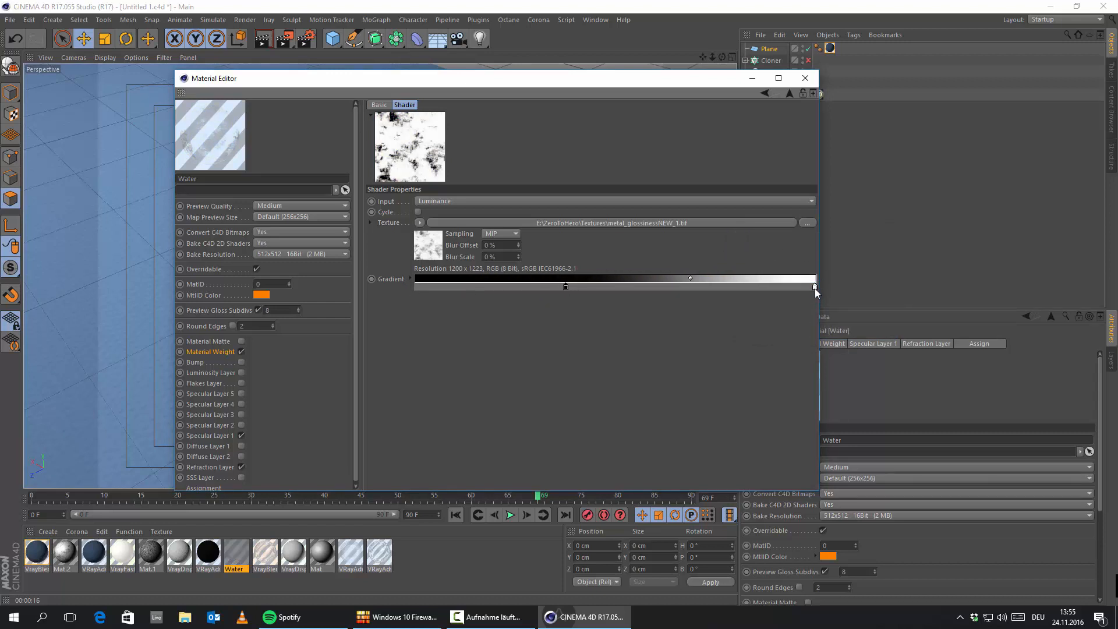
pyautogui.moveTo(815, 287)
pyautogui.mouseDown()
pyautogui.moveTo(728, 290)
pyautogui.moveTo(819, 289)
pyautogui.mouseUp()
# Render the view to check the adjusted Water coat on the Plane, and select VrayDisplaceMaterial.1
pyautogui.click(753, 78)
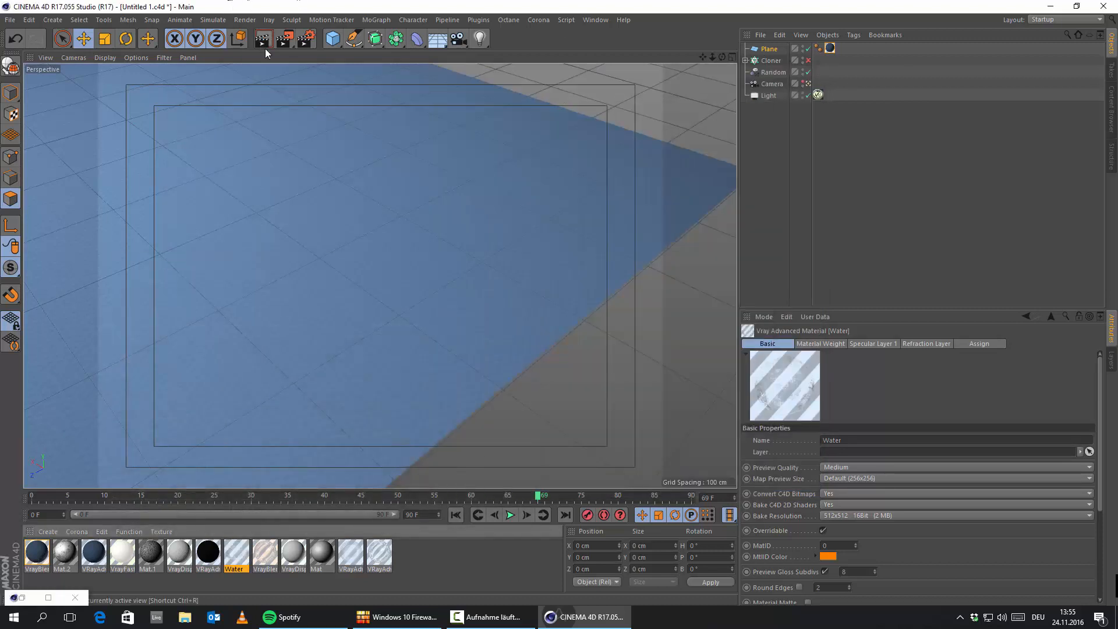
pyautogui.click(263, 45)
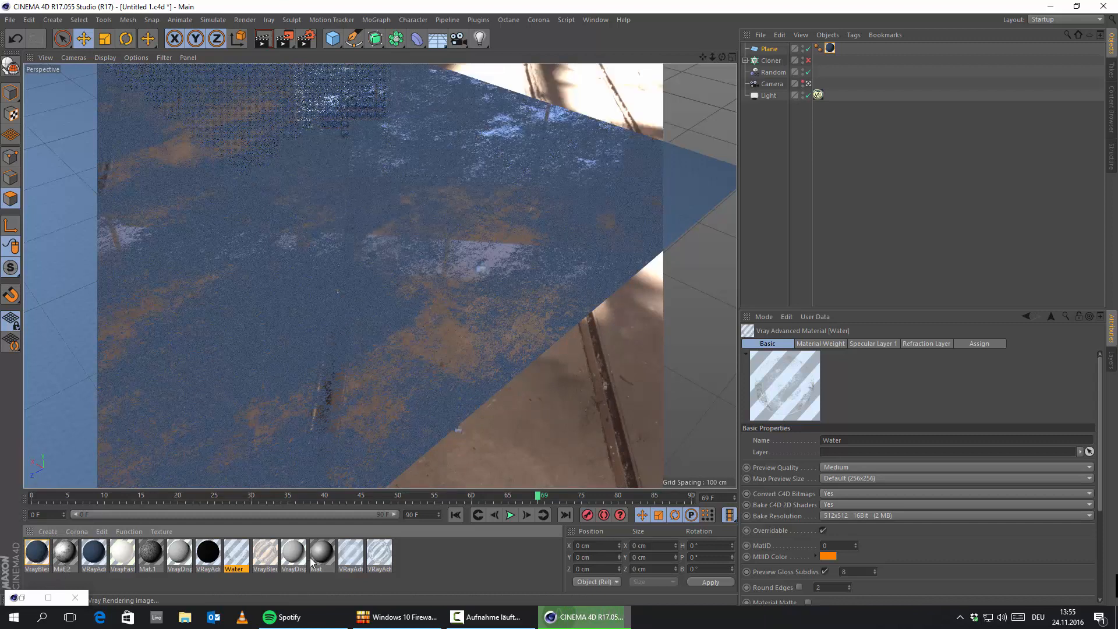
pyautogui.click(172, 550)
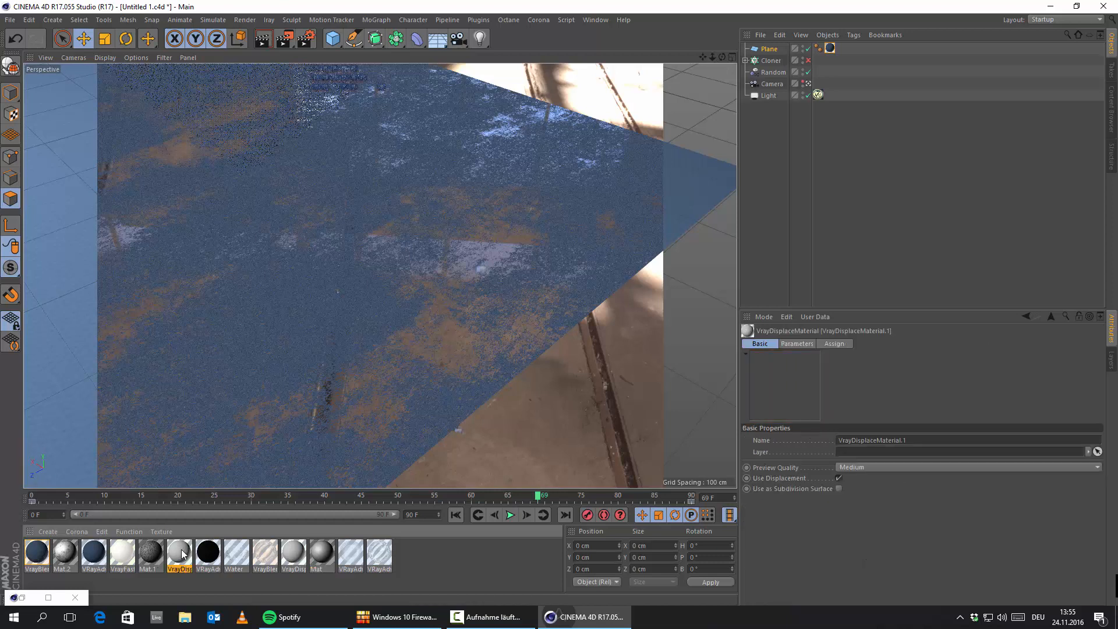
# Copy the Colorizer shader from the Water material's Material Weight into VrayDisplaceMaterial.1's displacement texture, and close the material editor
pyautogui.doubleClick(181, 552)
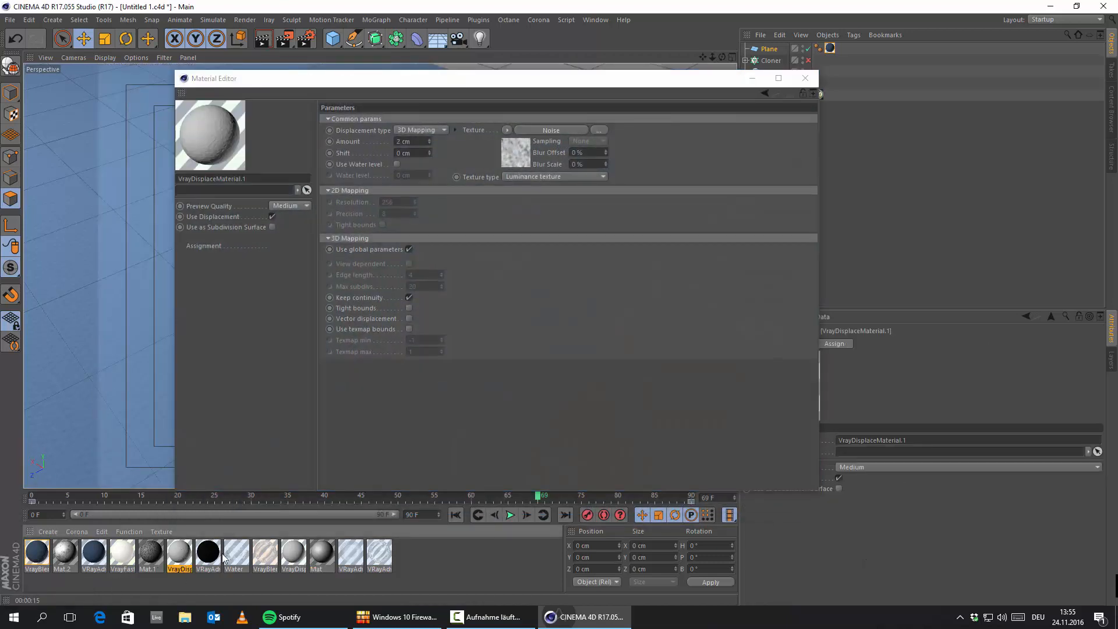
pyautogui.click(236, 553)
pyautogui.click(211, 352)
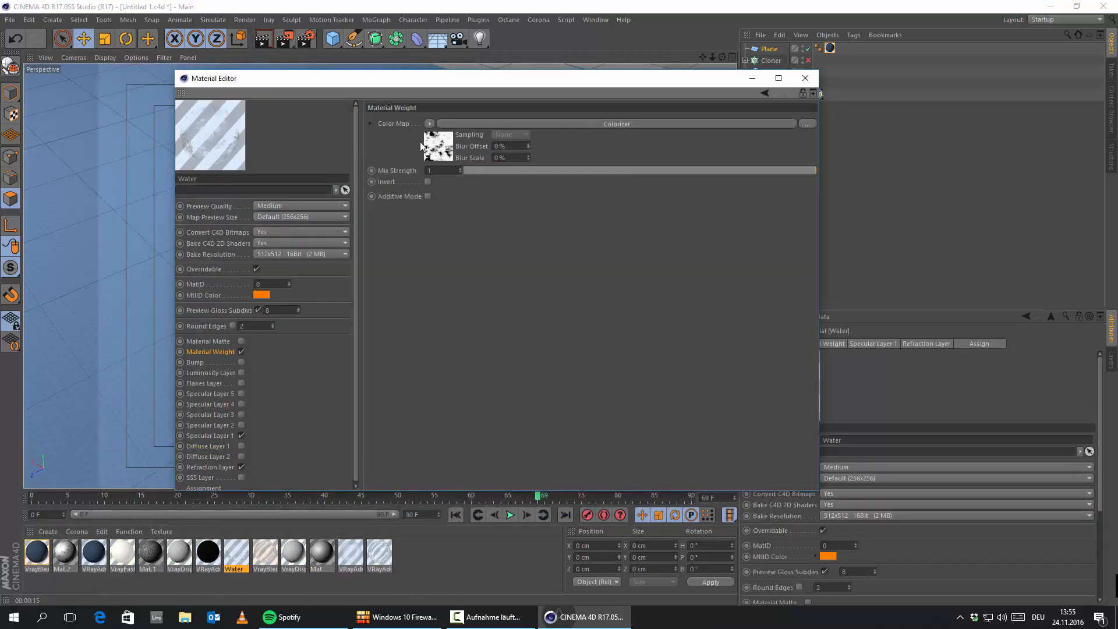
pyautogui.click(429, 124)
pyautogui.click(467, 183)
pyautogui.click(179, 555)
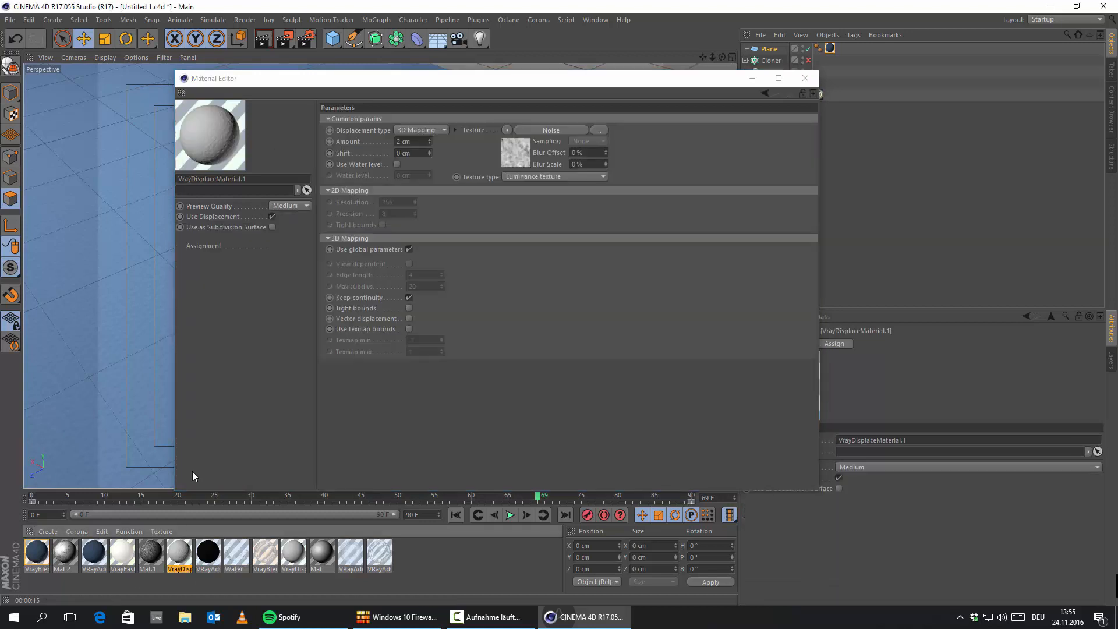
pyautogui.click(513, 129)
pyautogui.click(544, 205)
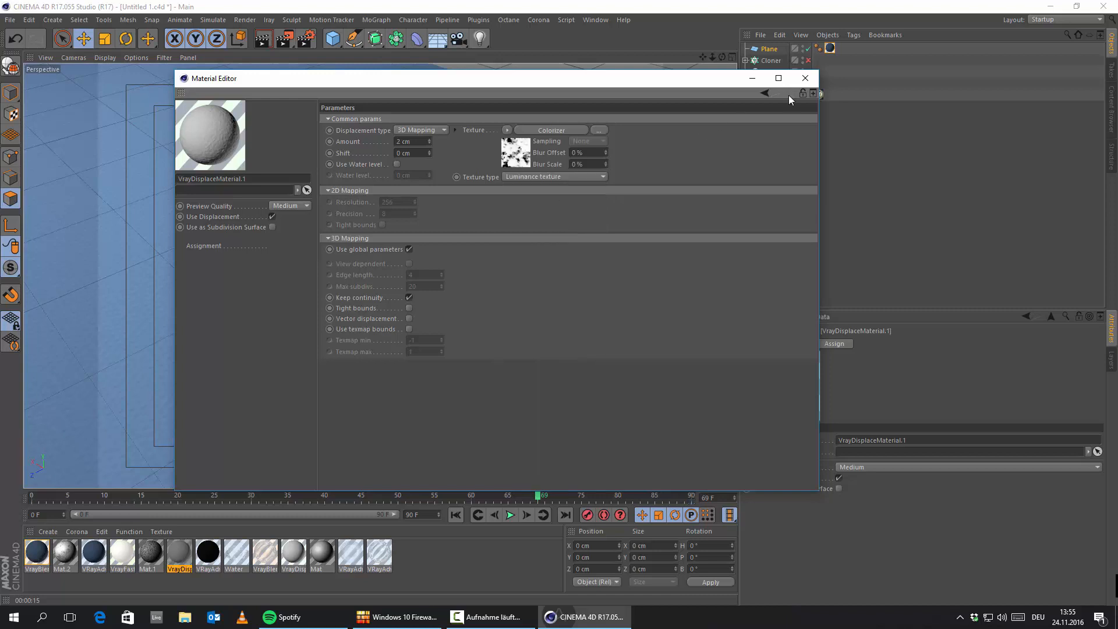
pyautogui.click(805, 78)
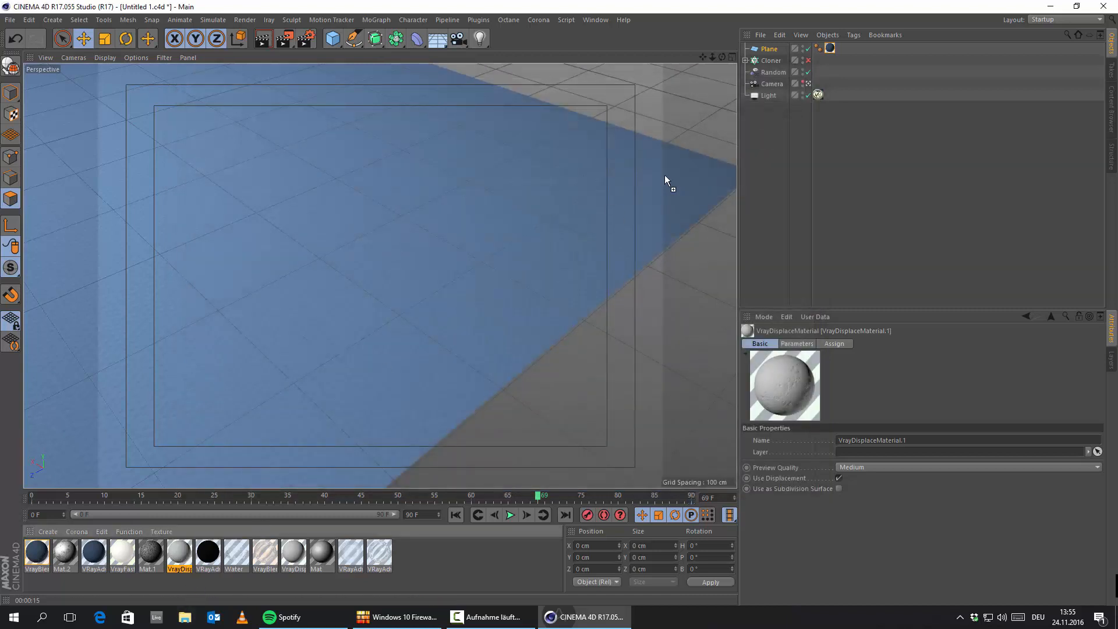
# Apply VrayDisplaceMaterial.1 to the Plane with Length U 35% and Length V 68%, and render the view
pyautogui.moveTo(665, 180); pyautogui.dragTo(769, 50)
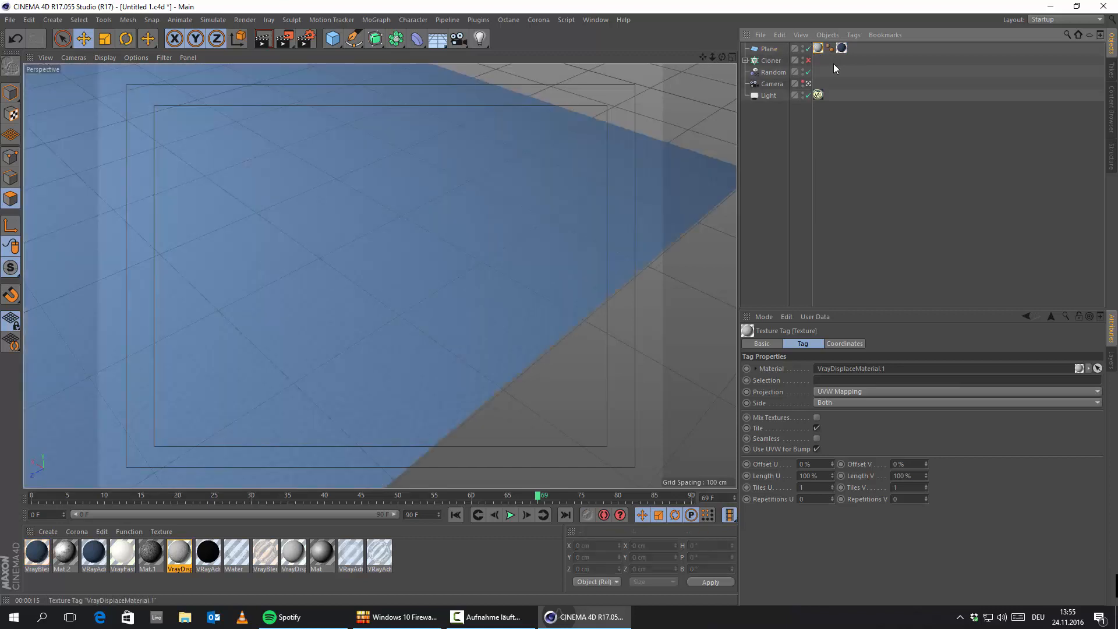
pyautogui.click(842, 48)
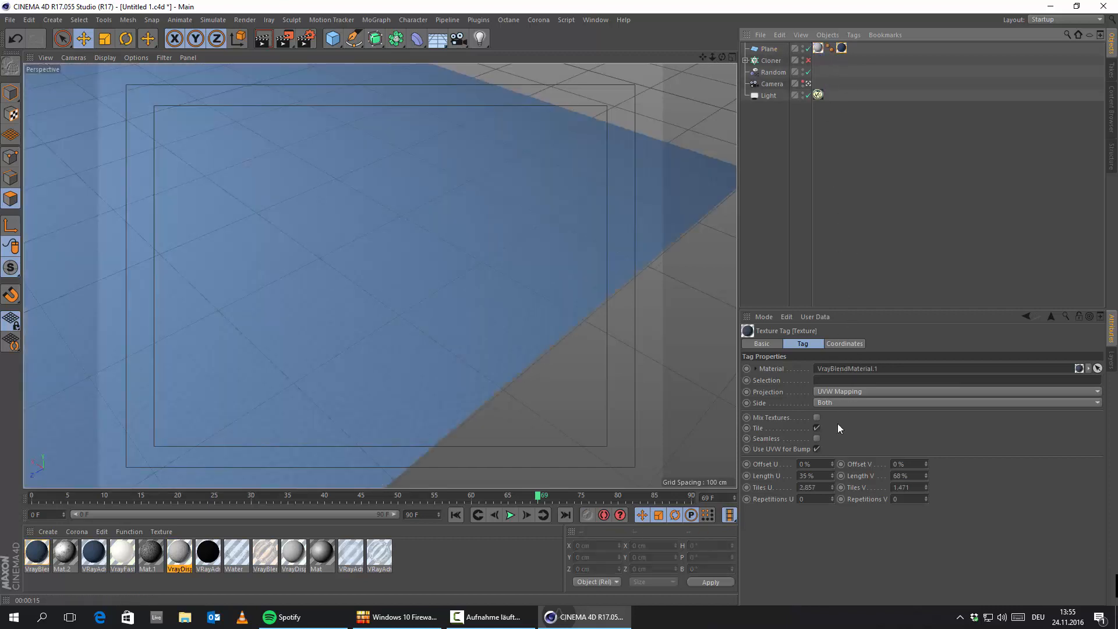
pyautogui.click(819, 48)
pyautogui.doubleClick(827, 476)
pyautogui.write('35')
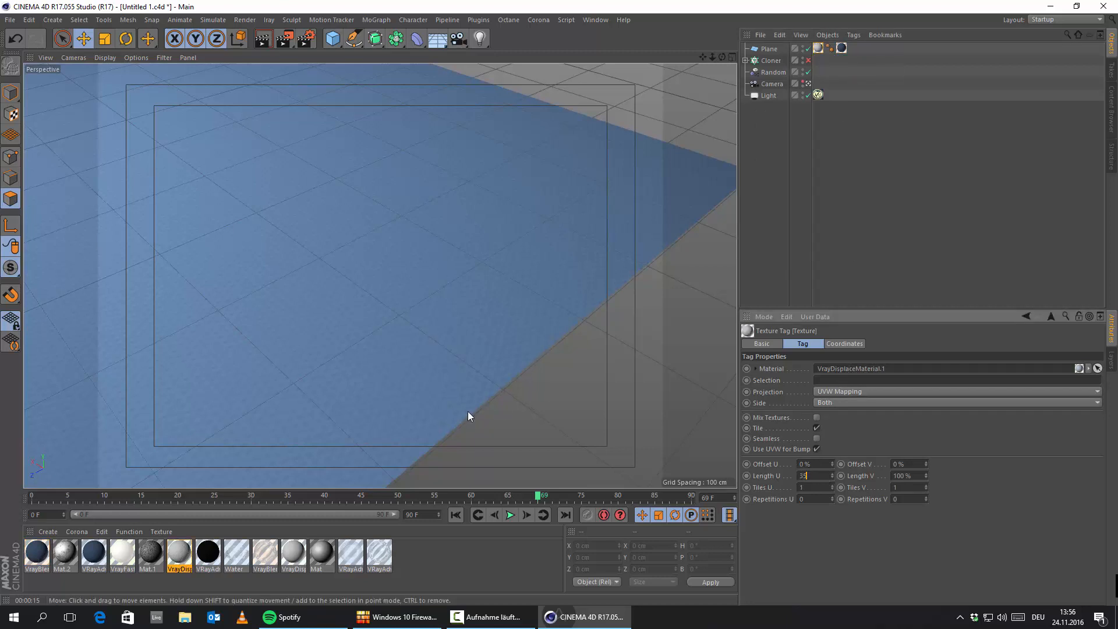
pyautogui.click(819, 48)
pyautogui.click(263, 39)
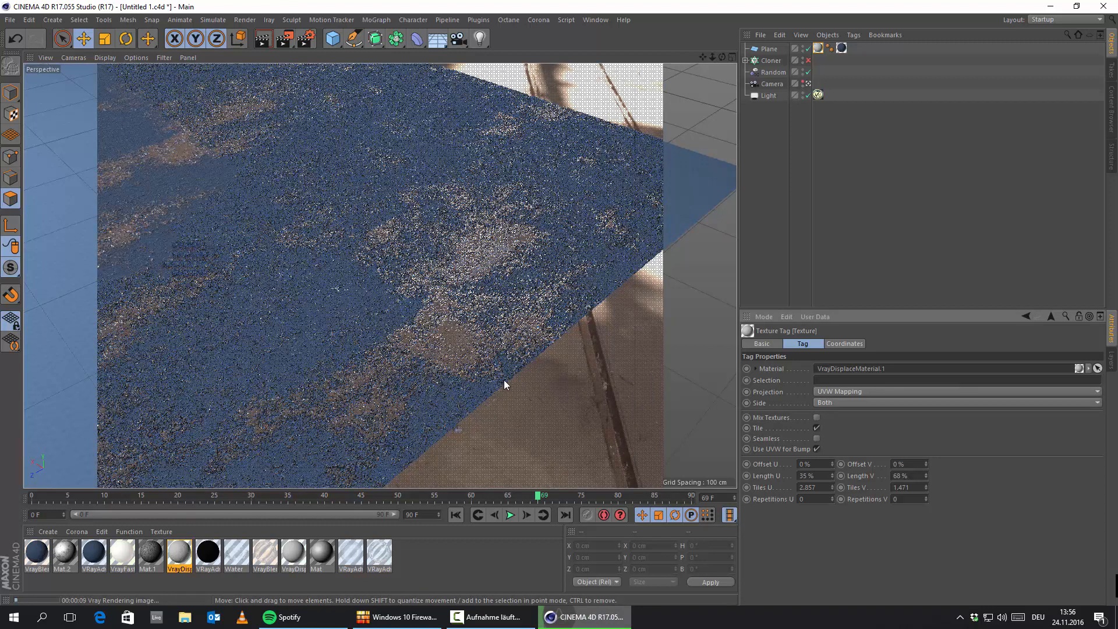
# Convert the Plane to an editable polygon object and extrude all its polygons with an offset of about -24.3 cm and caps created
pyautogui.click(768, 50)
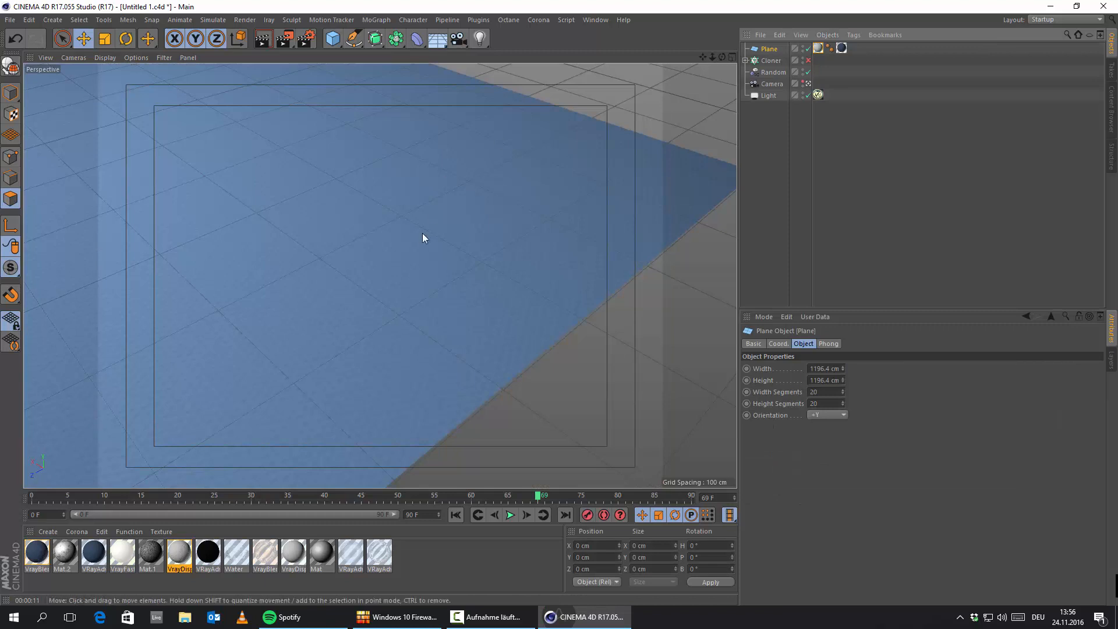
pyautogui.press('c')
pyautogui.hotkey('ctrl', 'a')
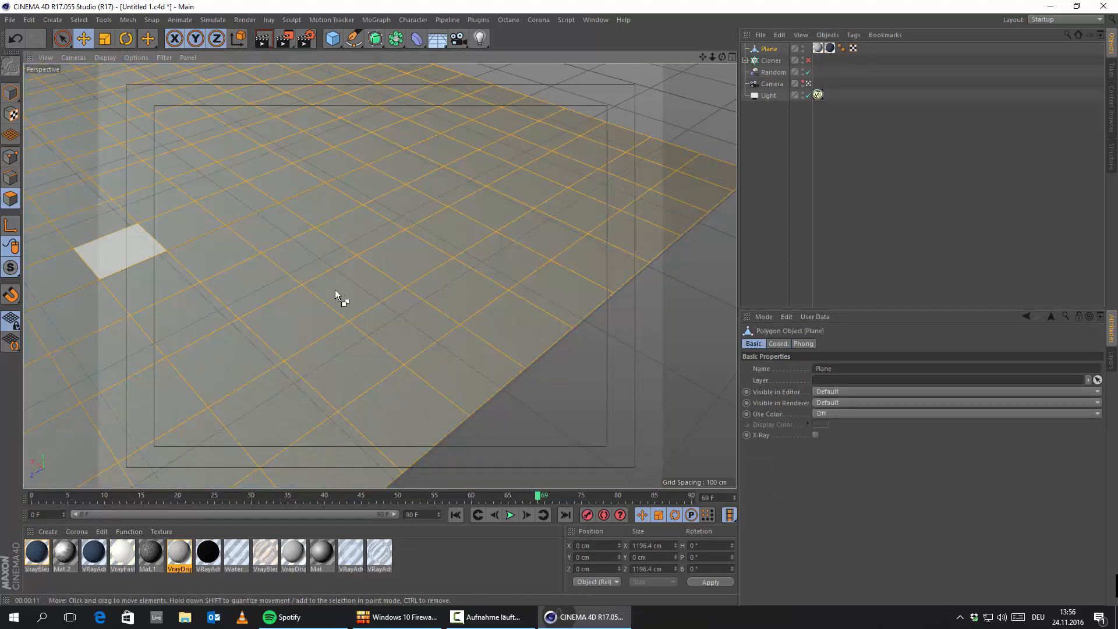
pyautogui.rightClick(718, 434)
pyautogui.click(765, 349)
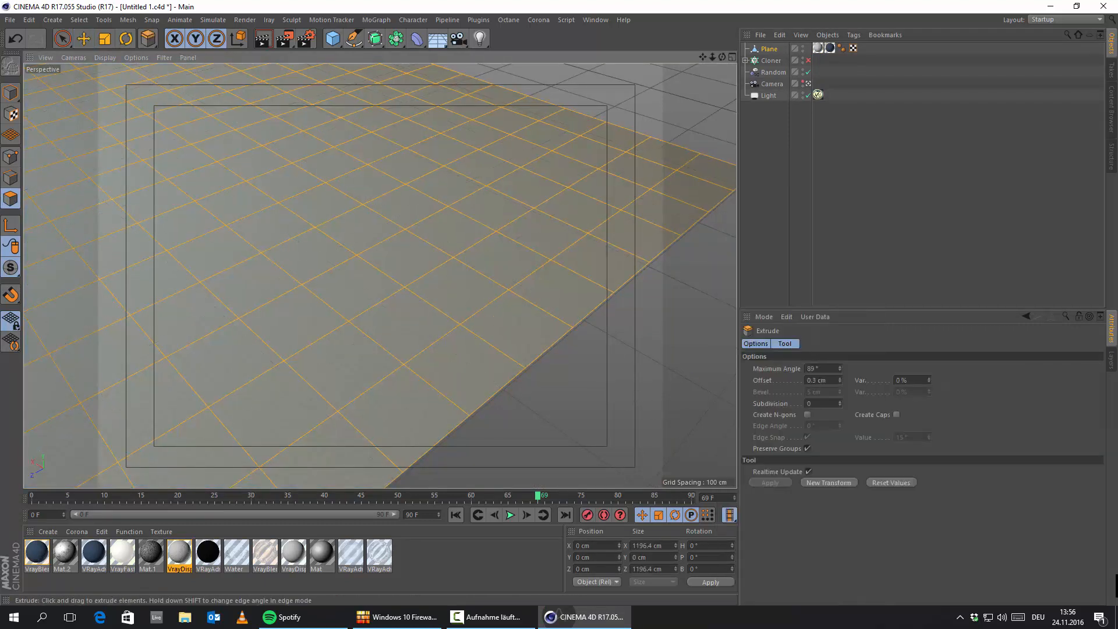
pyautogui.moveTo(527, 298); pyautogui.dragTo(476, 298)
pyautogui.click(896, 414)
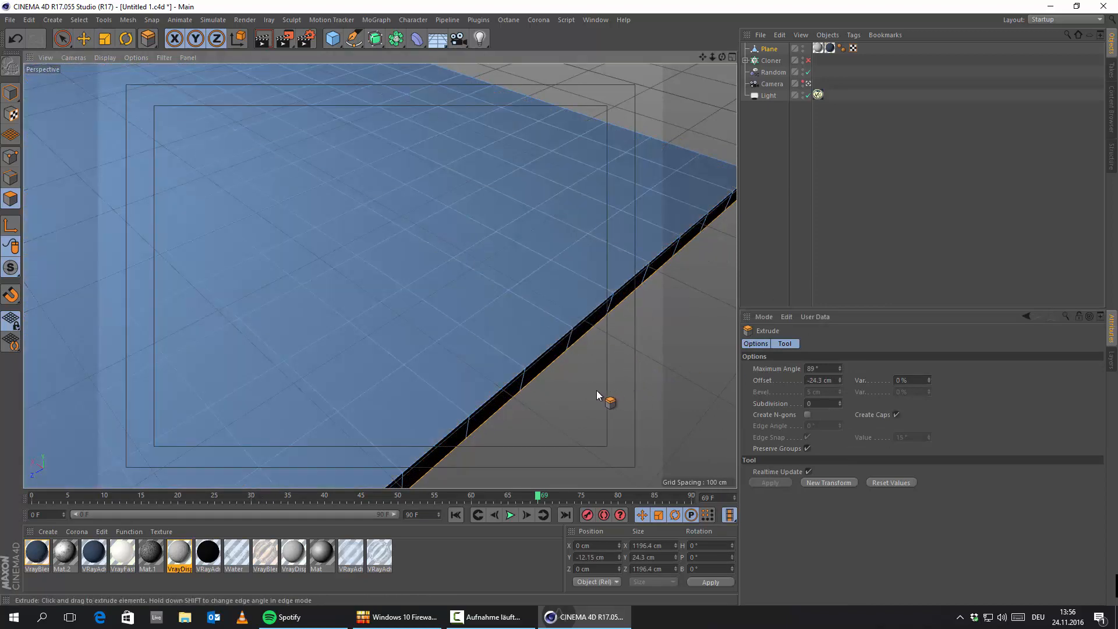
# Align the normals of all the Plane's polygons and render the view to check the displacement
pyautogui.hotkey('ctrl', 'a')
pyautogui.rightClick(592, 375)
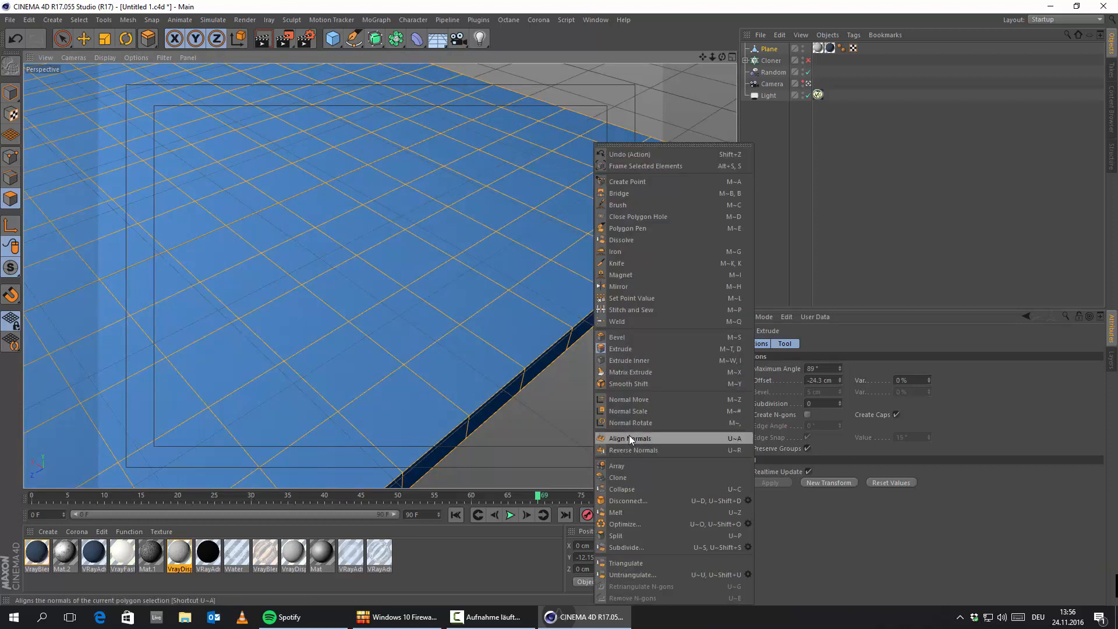
pyautogui.click(629, 437)
pyautogui.press('e')
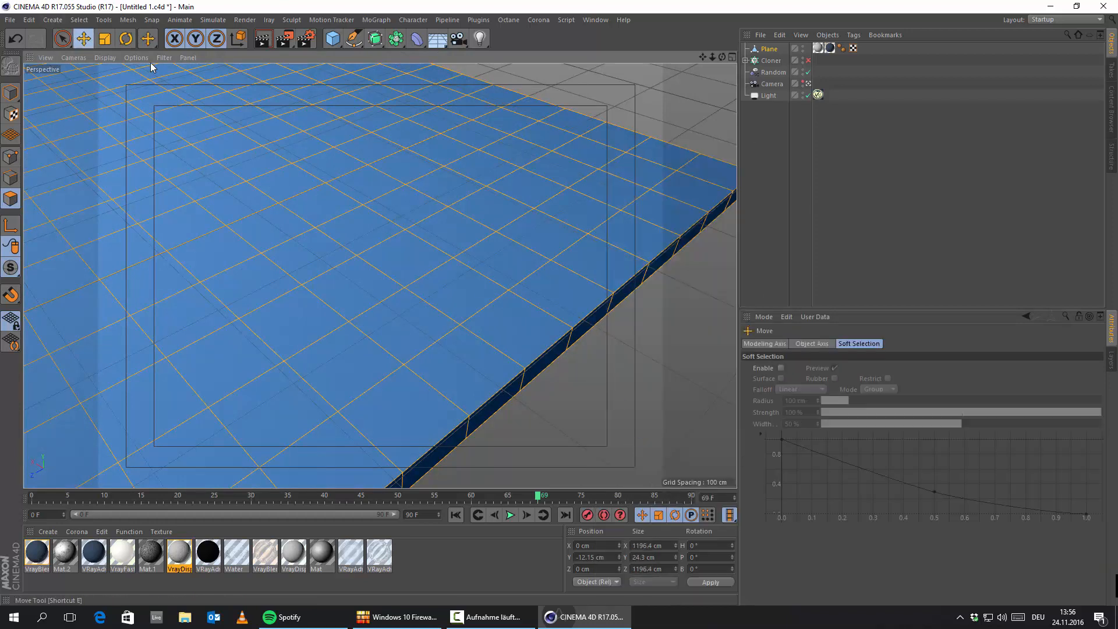
pyautogui.click(263, 40)
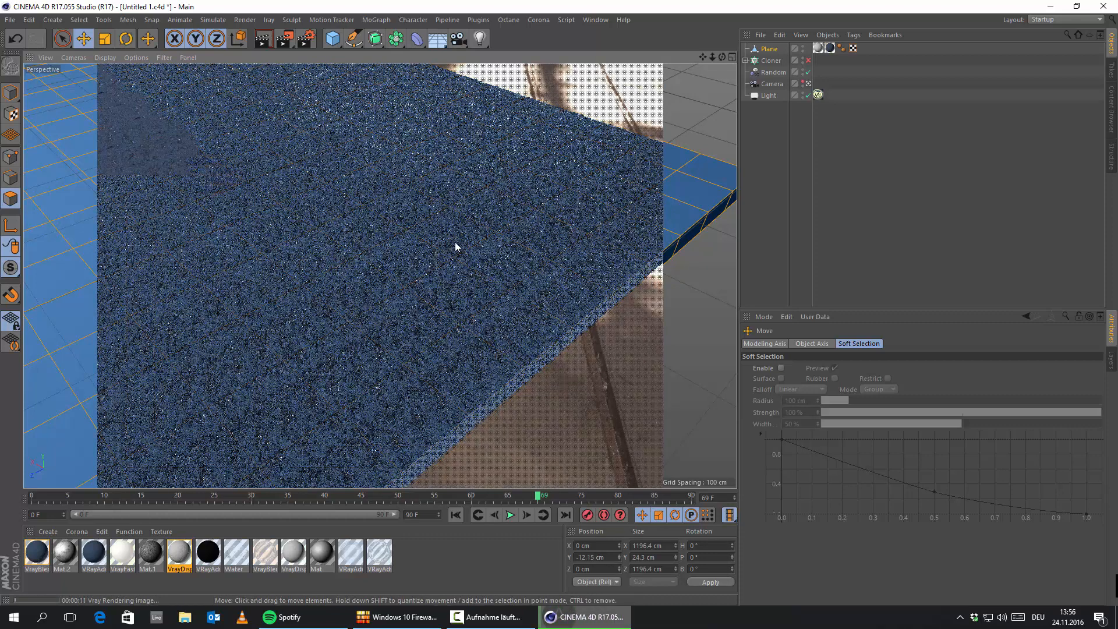
# Set VrayDisplaceMaterial.1's displacement amount to -2 cm, reduce it to -0.1 cm, and render the view
pyautogui.doubleClick(180, 553)
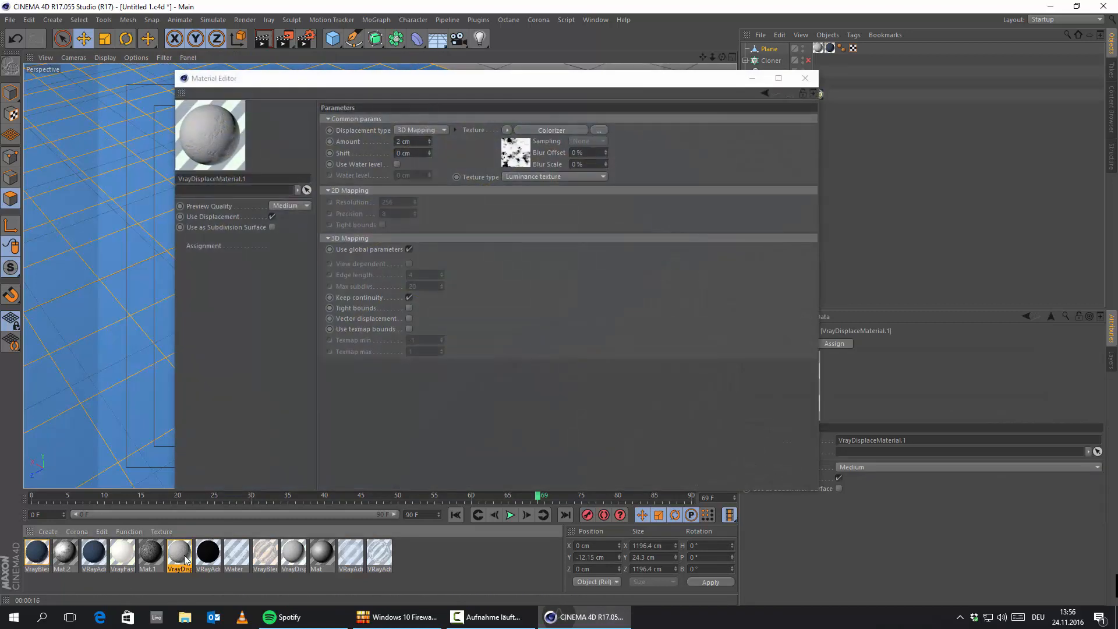
pyautogui.click(418, 140)
pyautogui.click(515, 134)
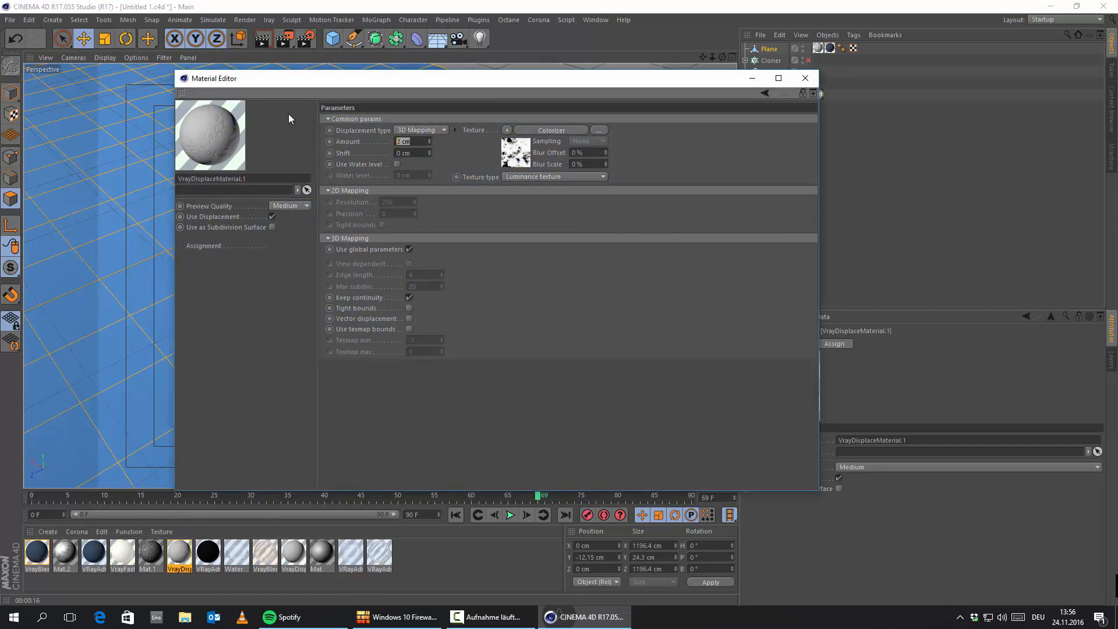
pyautogui.write('-2')
pyautogui.press('Return')
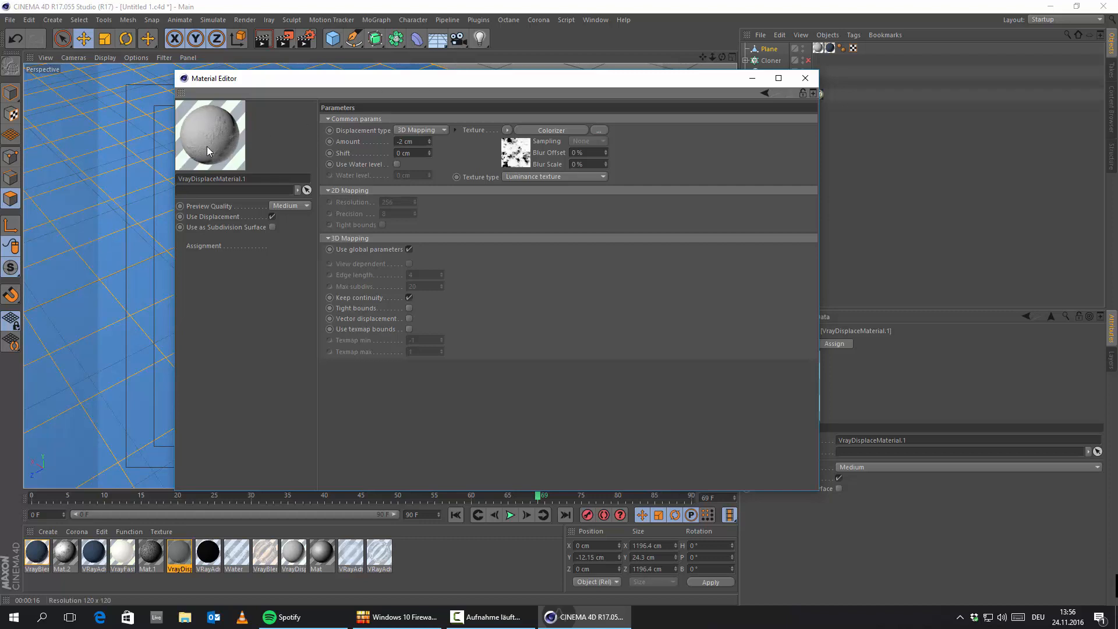
pyautogui.click(420, 142)
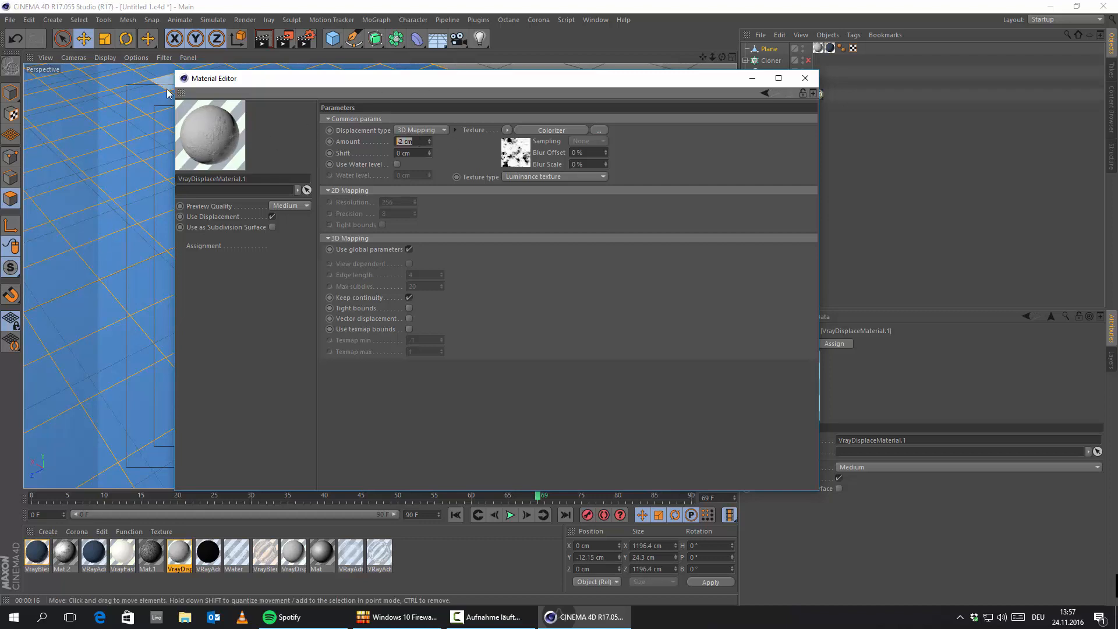
pyautogui.press('BackSpace')
pyautogui.write('-0.1')
pyautogui.press('Return')
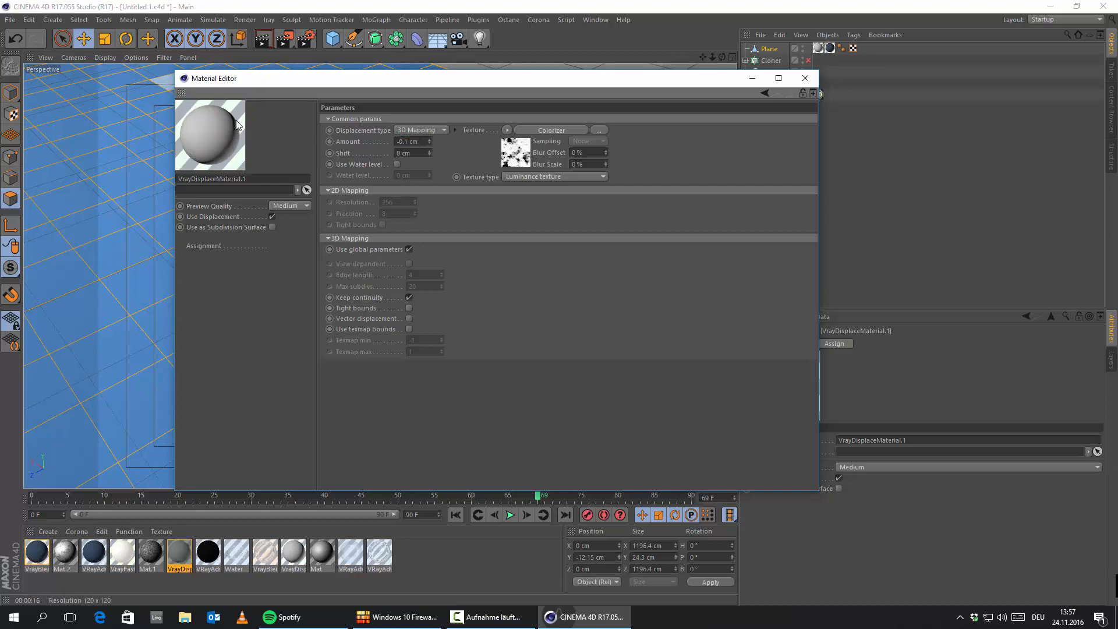
pyautogui.click(805, 79)
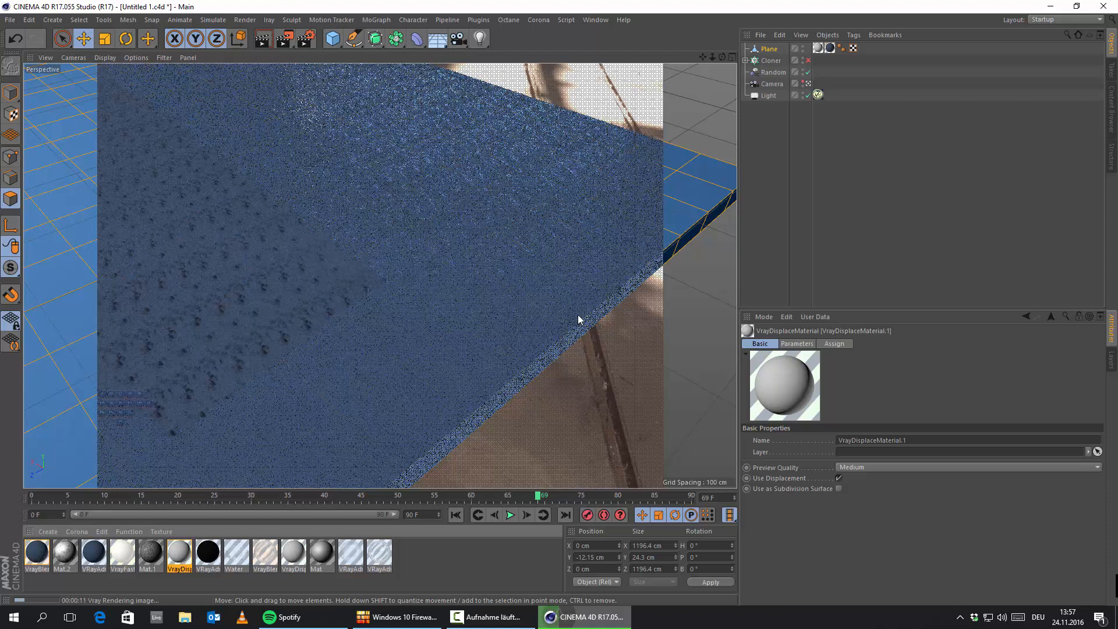
# Reset Length U of the Plane's displacement texture tag to 100%, and delete the VrayBlendMaterial.1 tag
pyautogui.click(818, 48)
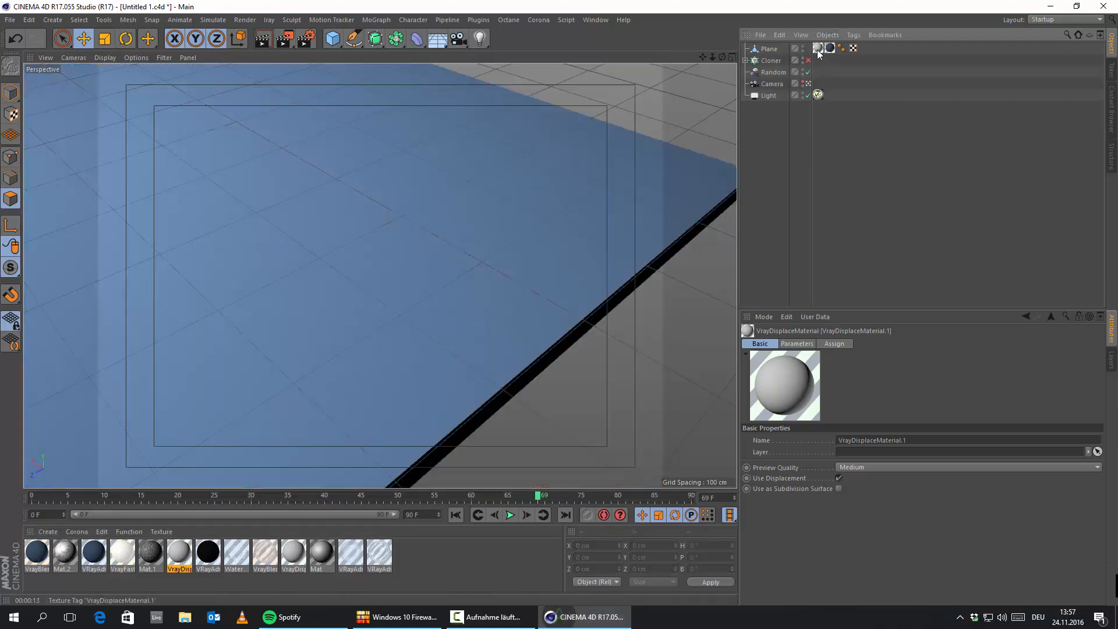
pyautogui.rightClick(831, 477)
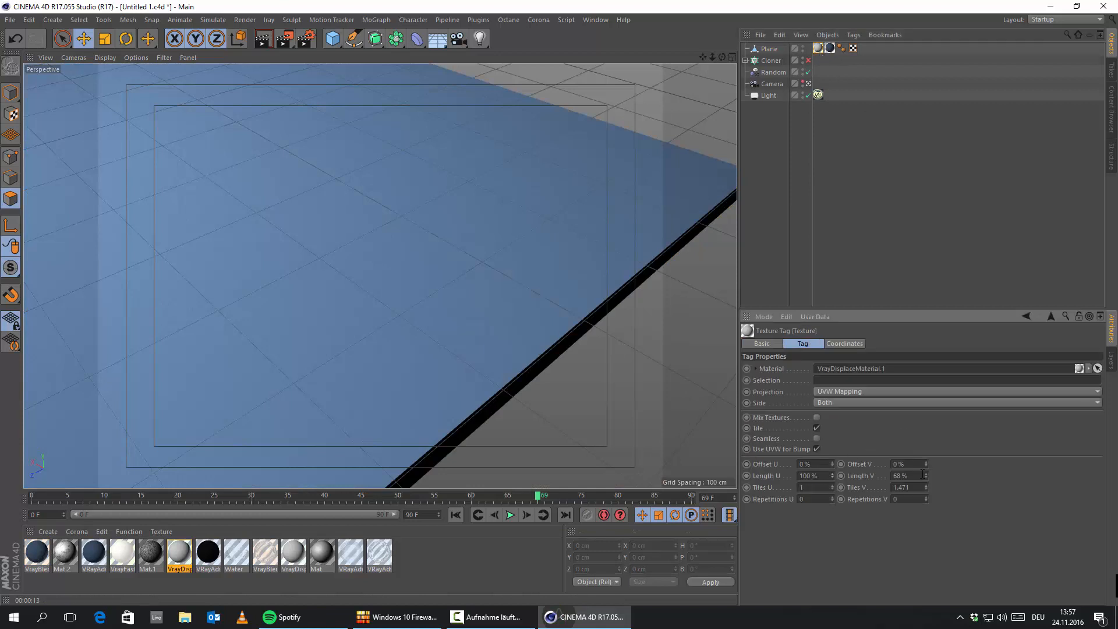
pyautogui.click(831, 48)
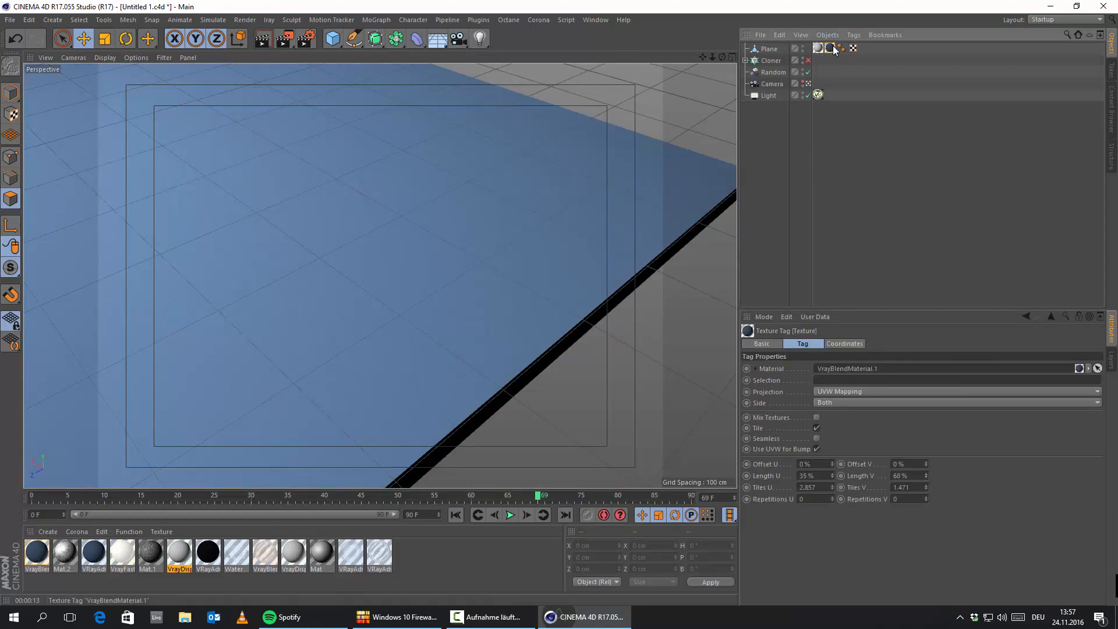
pyautogui.press('Delete')
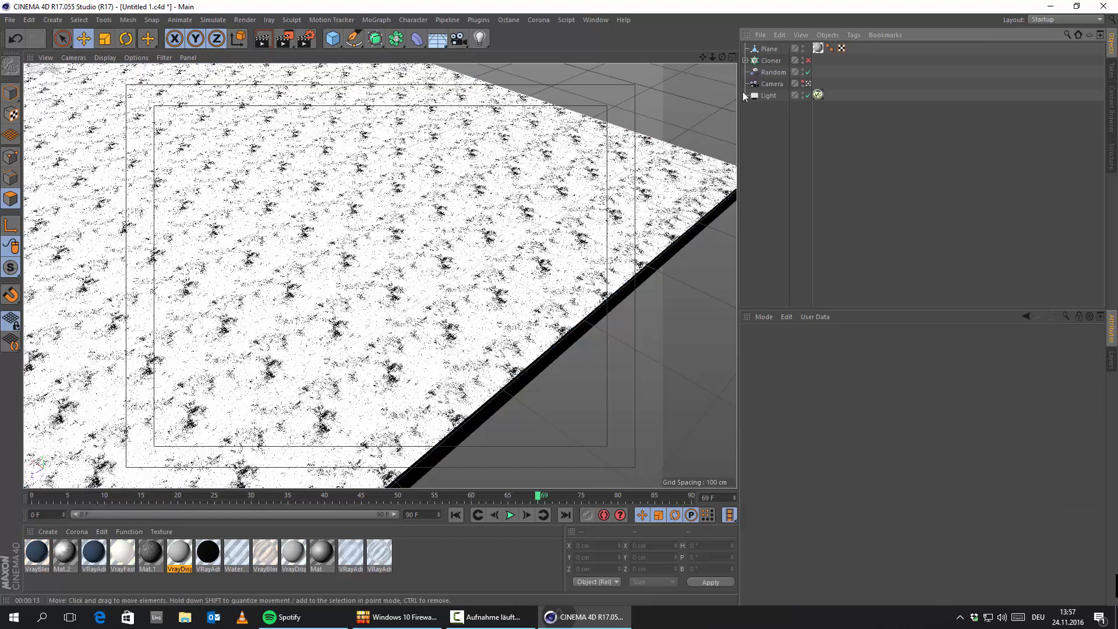
# Reset the displacement tag's Length V to 100%, and render the view with only VrayDisplaceMaterial.1 on the Plane
pyautogui.click(817, 48)
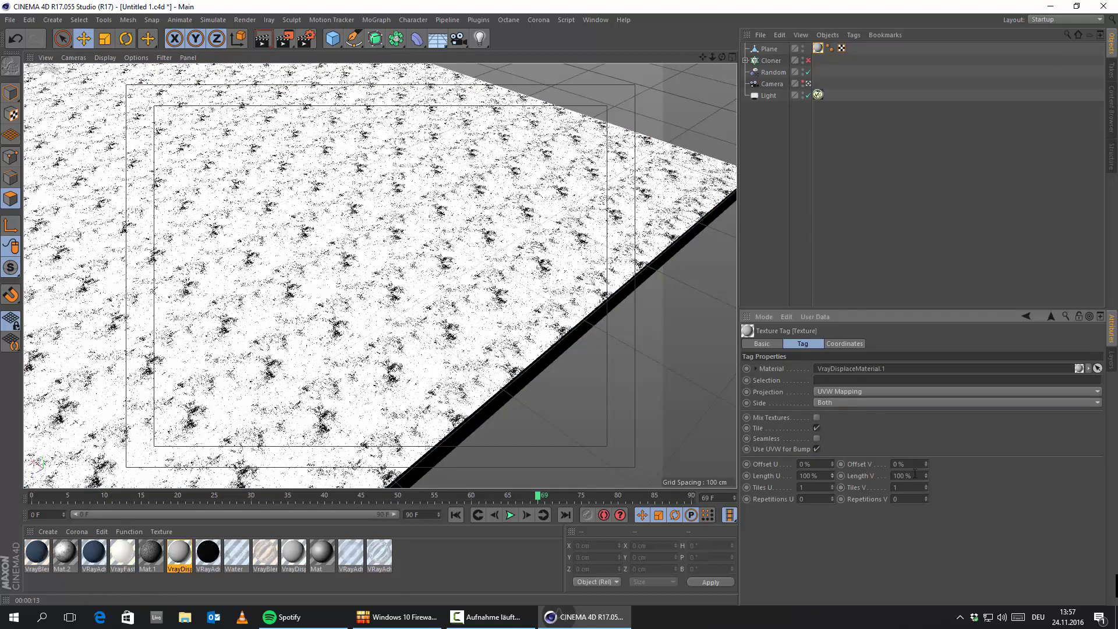
pyautogui.click(791, 221)
pyautogui.click(769, 49)
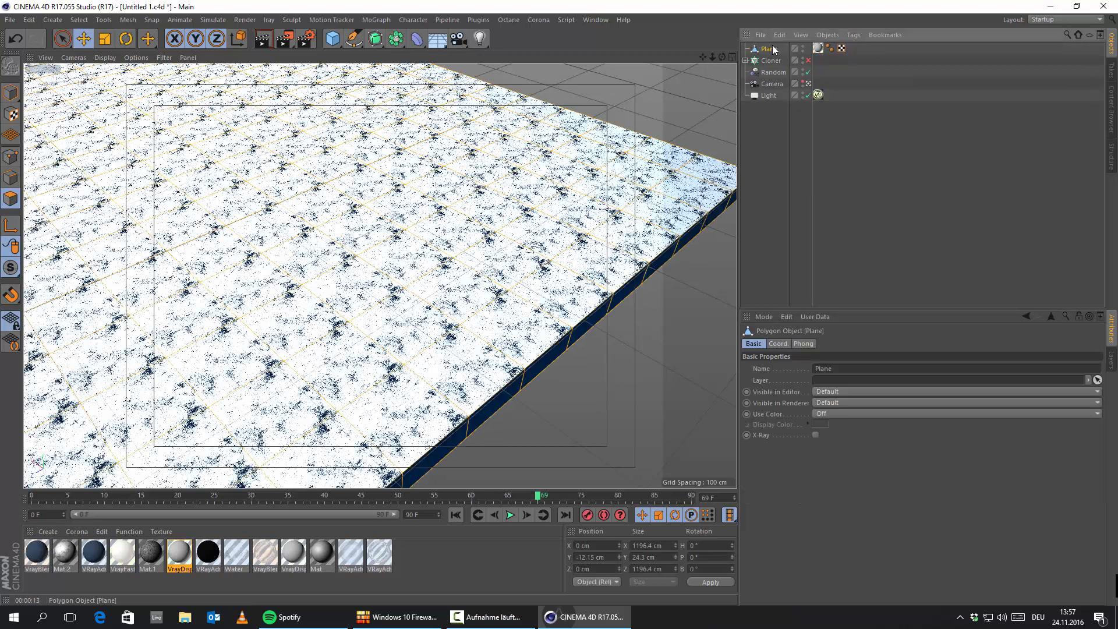
pyautogui.click(264, 38)
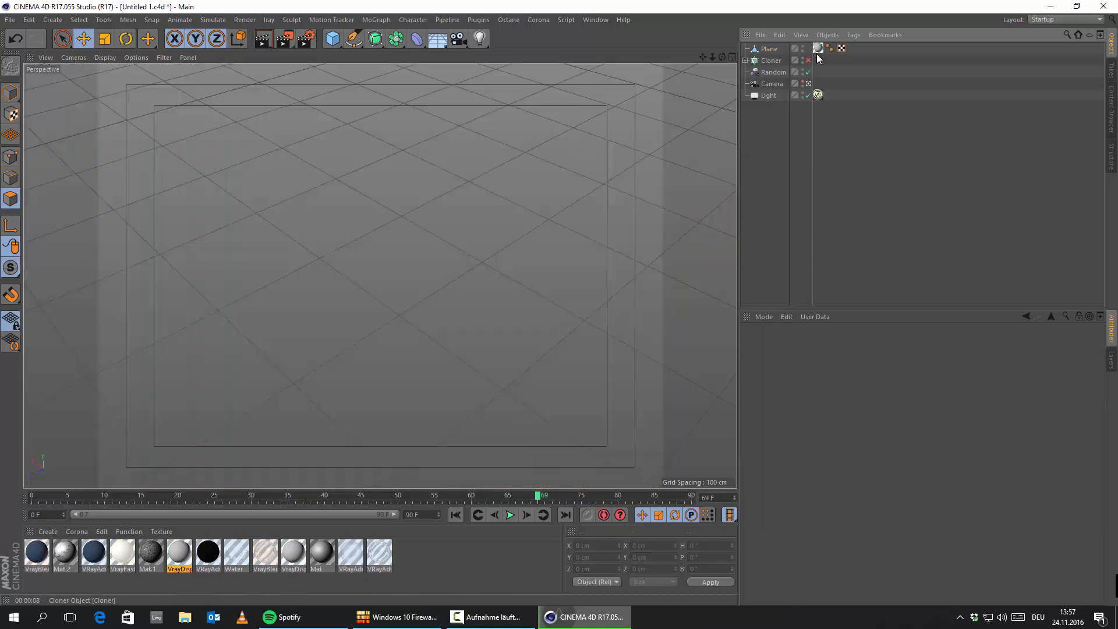
# Replace the material in the Plane's texture tag with Mat.2, and set the tag's projection to Cubic
pyautogui.click(819, 49)
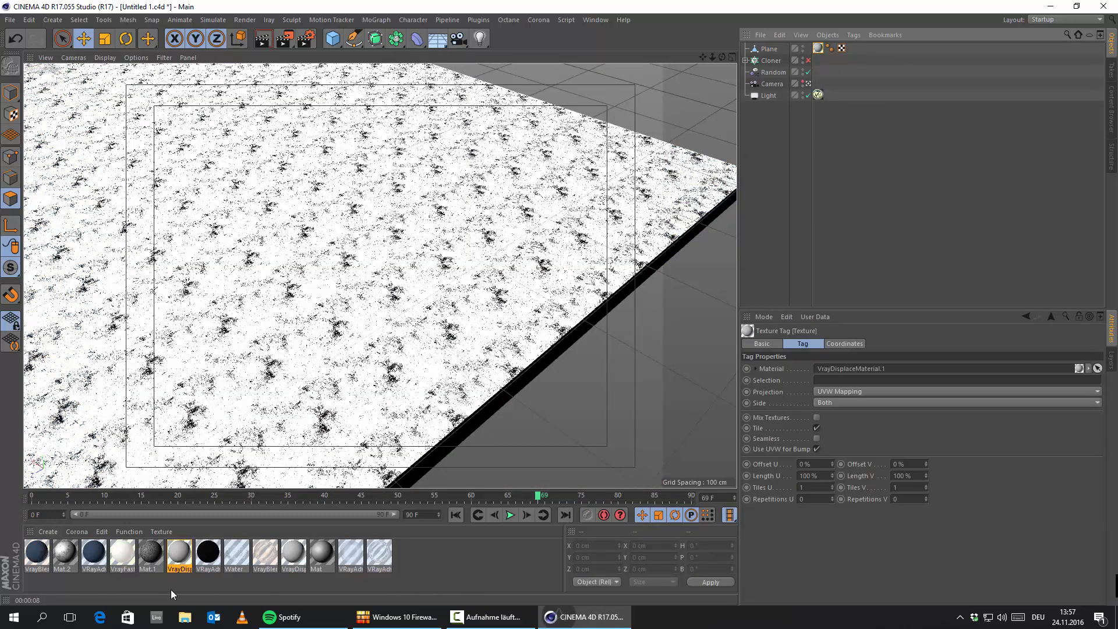
pyautogui.moveTo(143, 563)
pyautogui.mouseDown()
pyautogui.moveTo(817, 51)
pyautogui.moveTo(49, 624)
pyautogui.moveTo(197, 550)
pyautogui.moveTo(156, 562)
pyautogui.mouseUp()
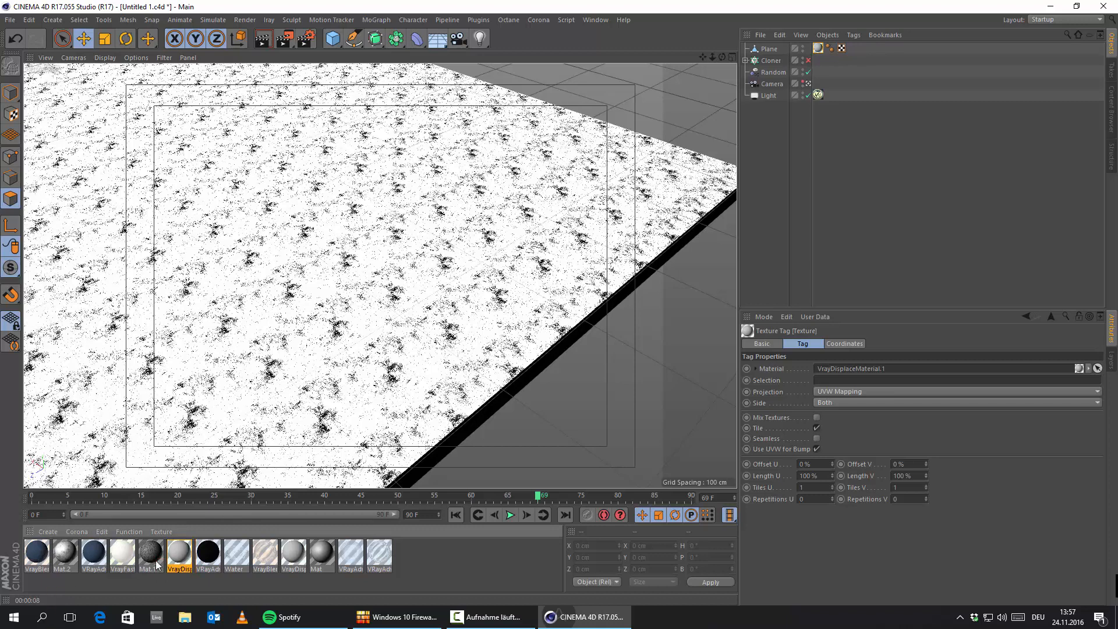
pyautogui.moveTo(101, 531); pyautogui.dragTo(823, 48)
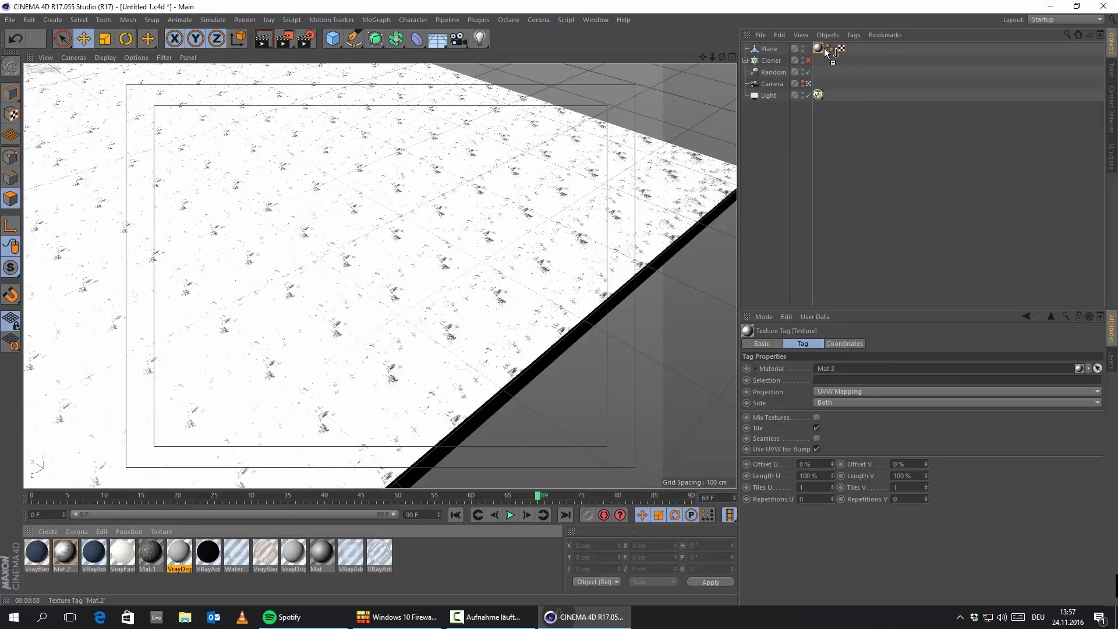
pyautogui.click(875, 389)
pyautogui.click(840, 435)
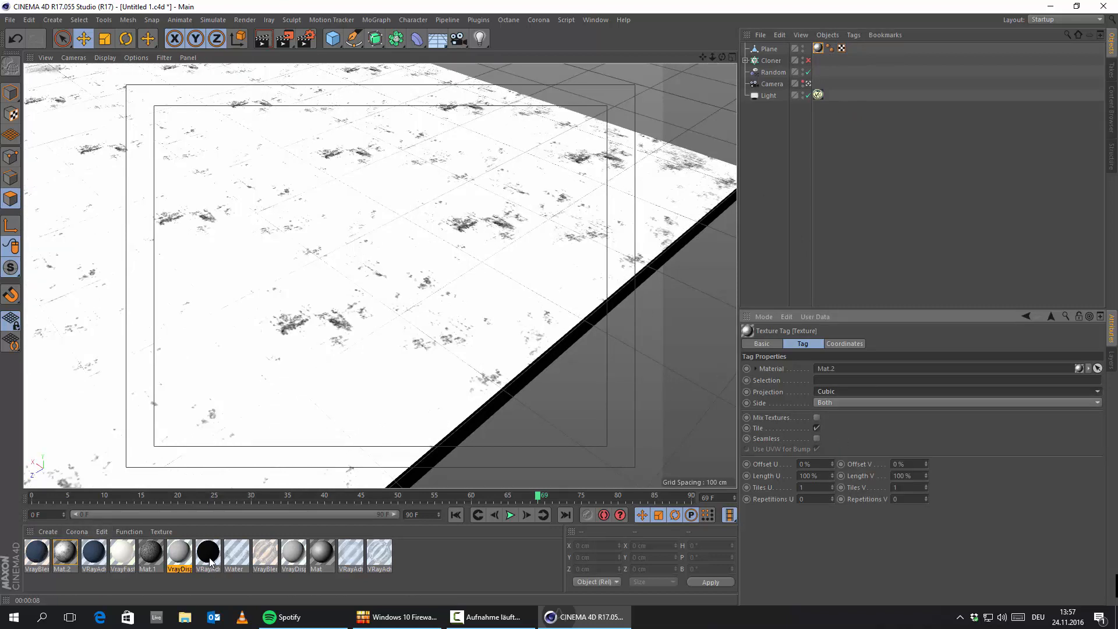
# Put VrayDisplaceMaterial.1 back into the Plane's texture tag, render the view, and open the material's displacement settings
pyautogui.moveTo(188, 558); pyautogui.dragTo(819, 49)
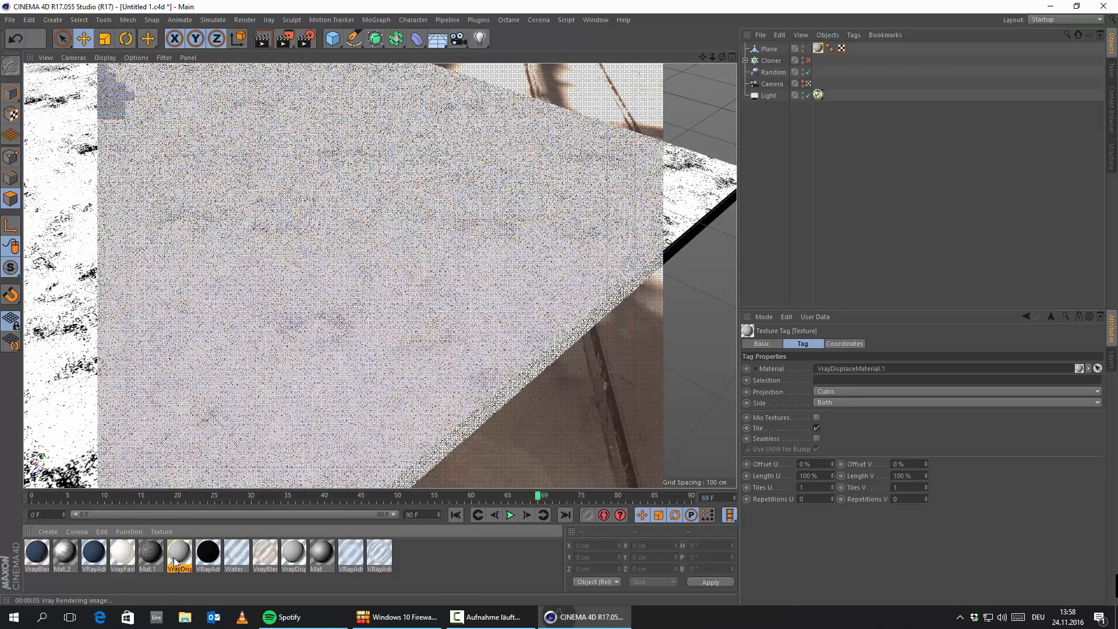
pyautogui.doubleClick(174, 558)
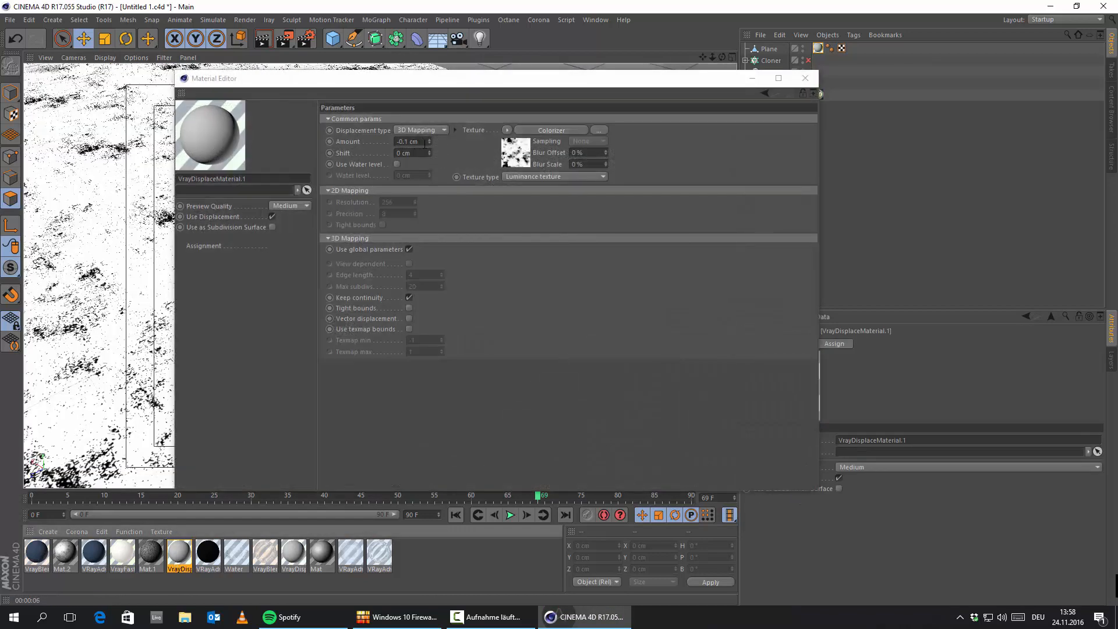
# Set VrayDisplaceMaterial.1's displacement amount to -2 cm and render the view
pyautogui.moveTo(424, 144); pyautogui.dragTo(238, 134)
pyautogui.write('-2')
pyautogui.press('Return')
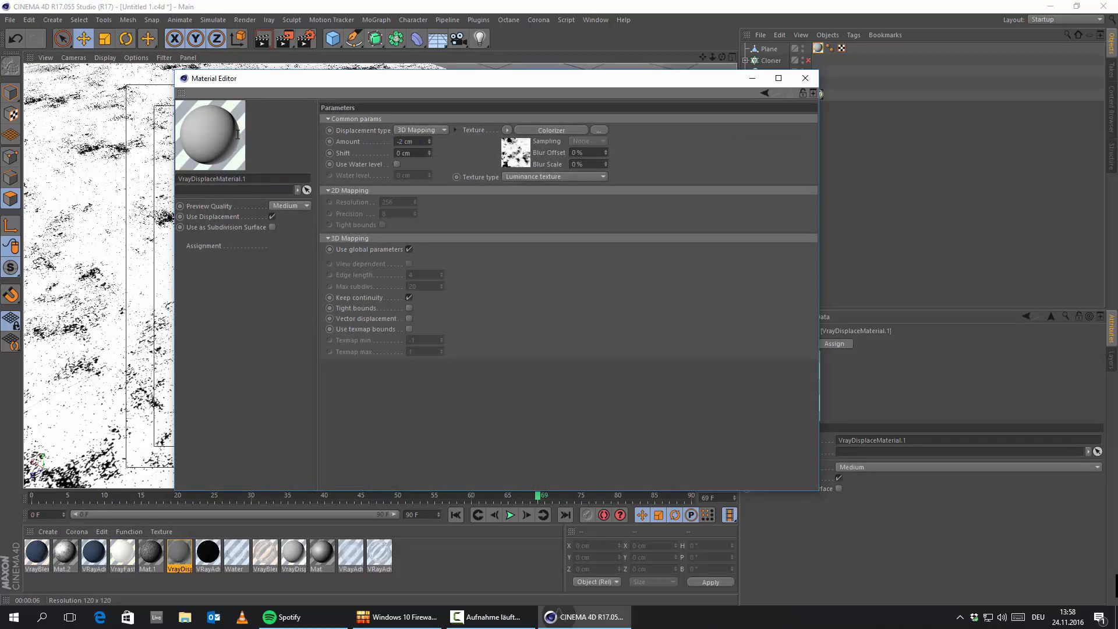
pyautogui.click(805, 78)
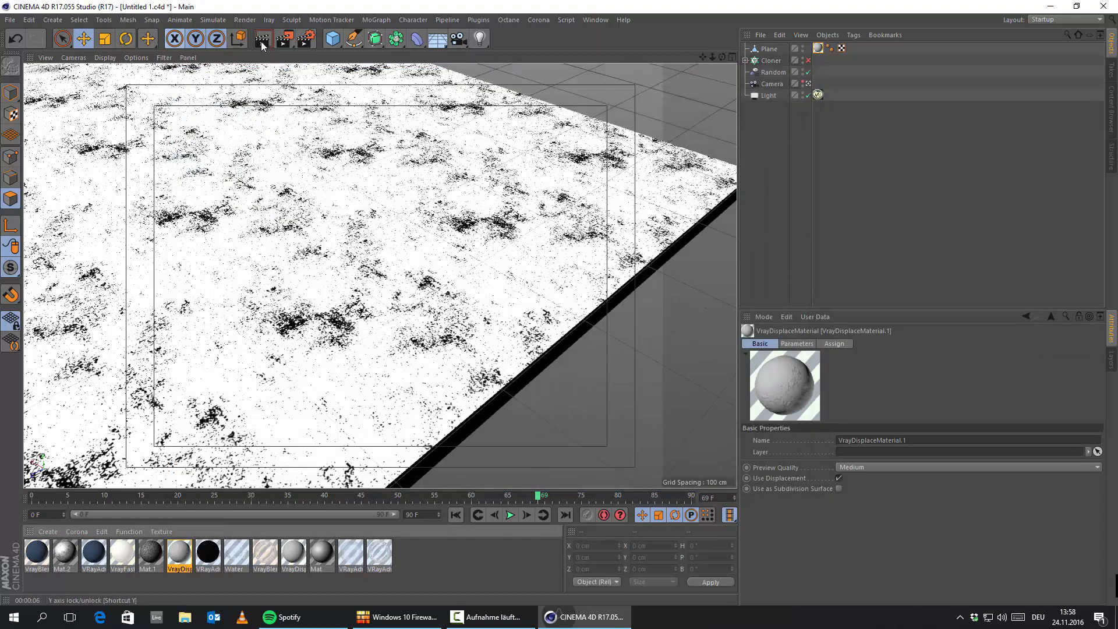
pyautogui.click(262, 40)
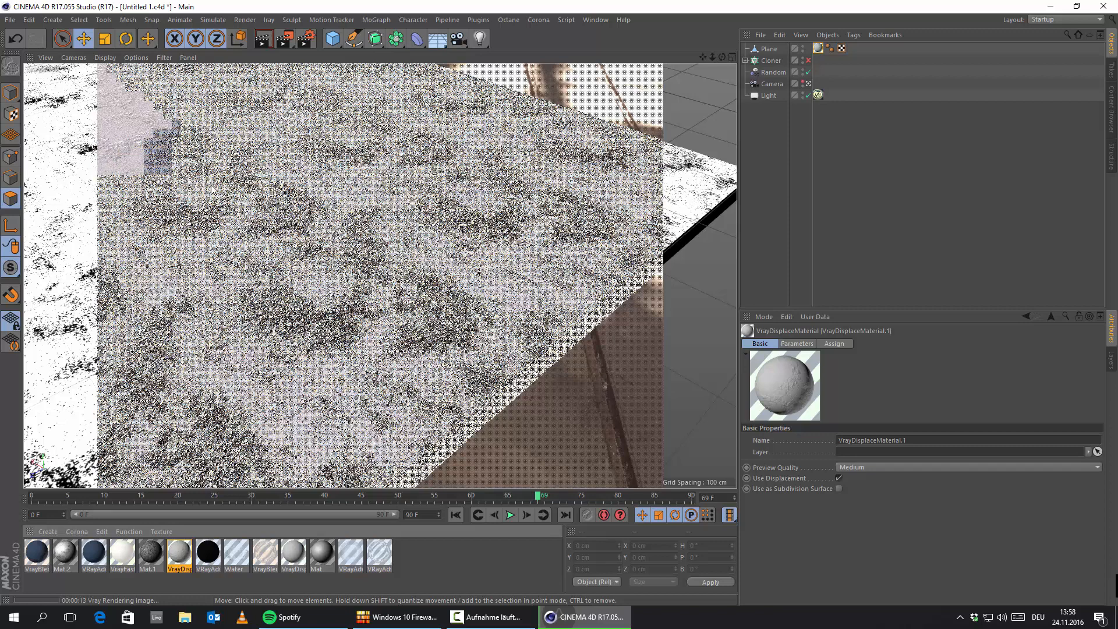
pyautogui.click(182, 560)
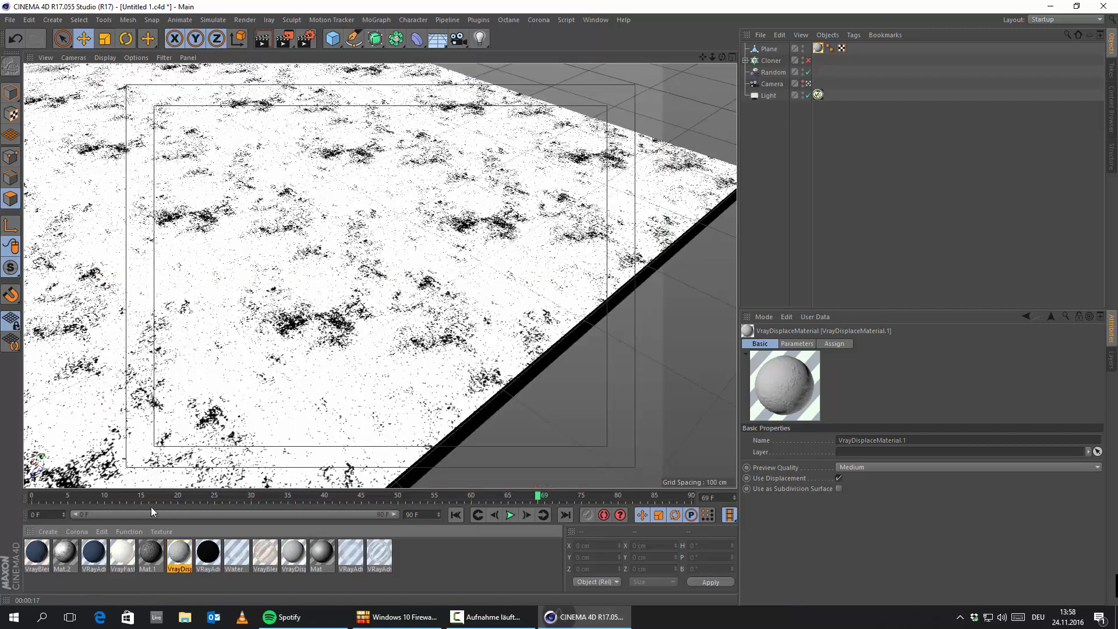
# Enlarge the texture on the Plane's displacement tag to a Length U of 208% and a Length V of 200%
pyautogui.click(818, 49)
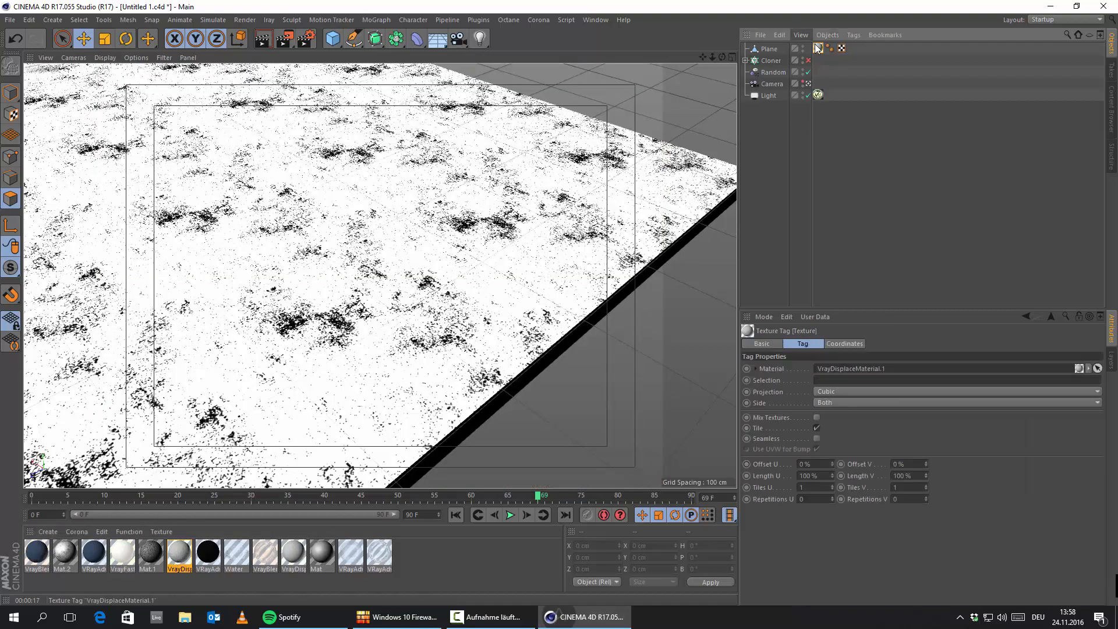
pyautogui.moveTo(832, 476); pyautogui.dragTo(650, 426)
pyautogui.write('200')
pyautogui.press('Return')
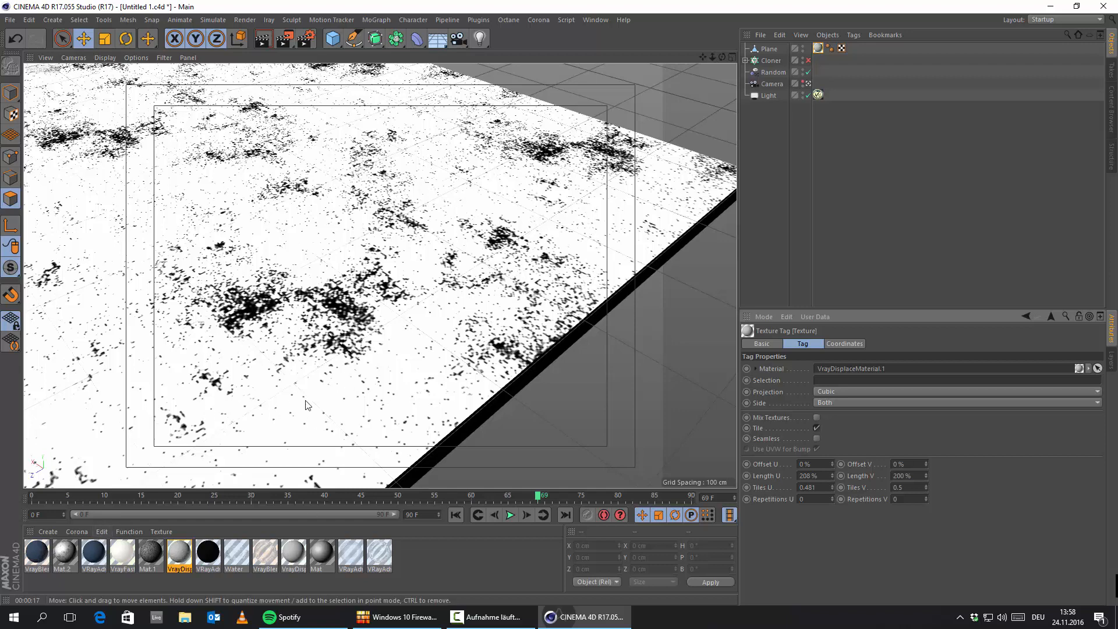
# Scale the whole Plane object down uniformly to about 647 cm in X and Z
pyautogui.click(771, 50)
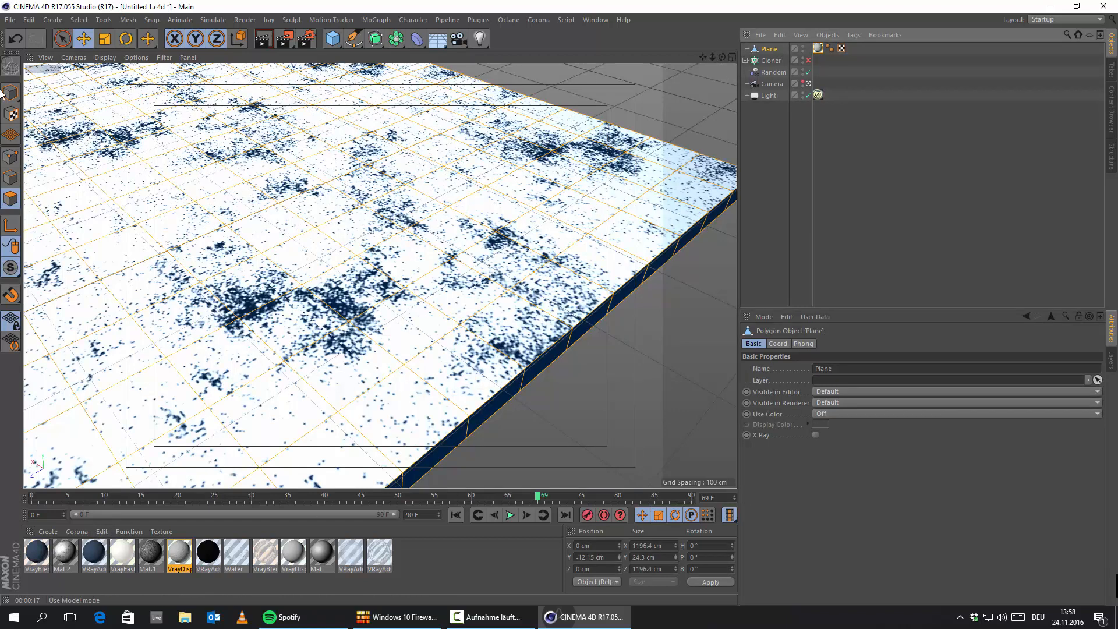
pyautogui.click(105, 41)
pyautogui.click(13, 92)
pyautogui.moveTo(391, 135); pyautogui.dragTo(233, 141)
pyautogui.click(86, 43)
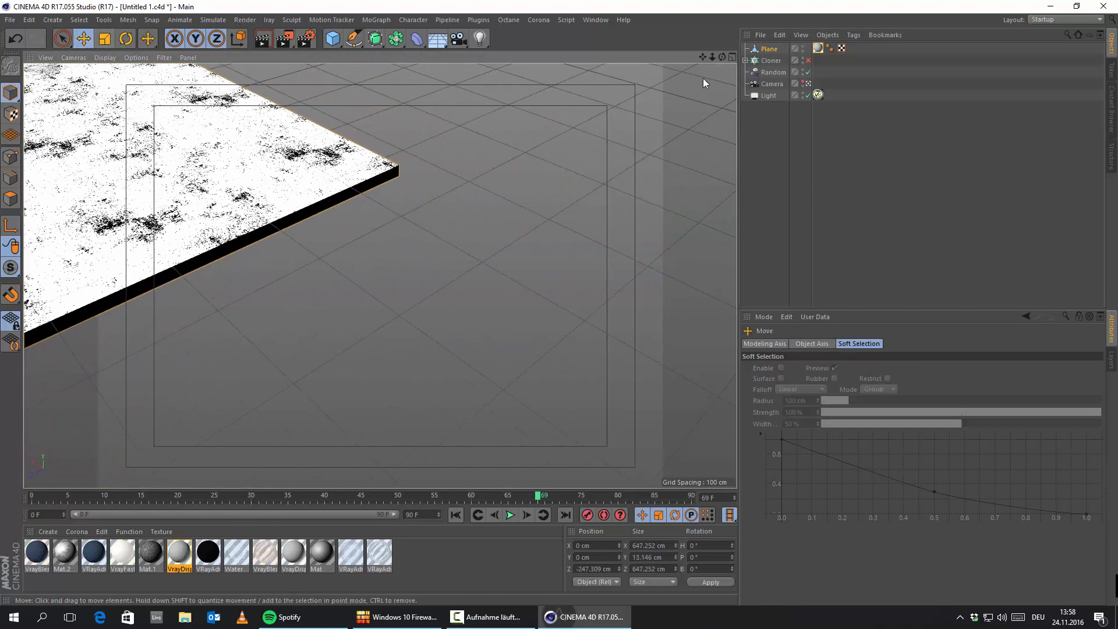
# Reposition the Plane to about X -335 cm, Y 2 cm and Z -366 cm so it fills the camera view
pyautogui.click(774, 50)
pyautogui.click(778, 344)
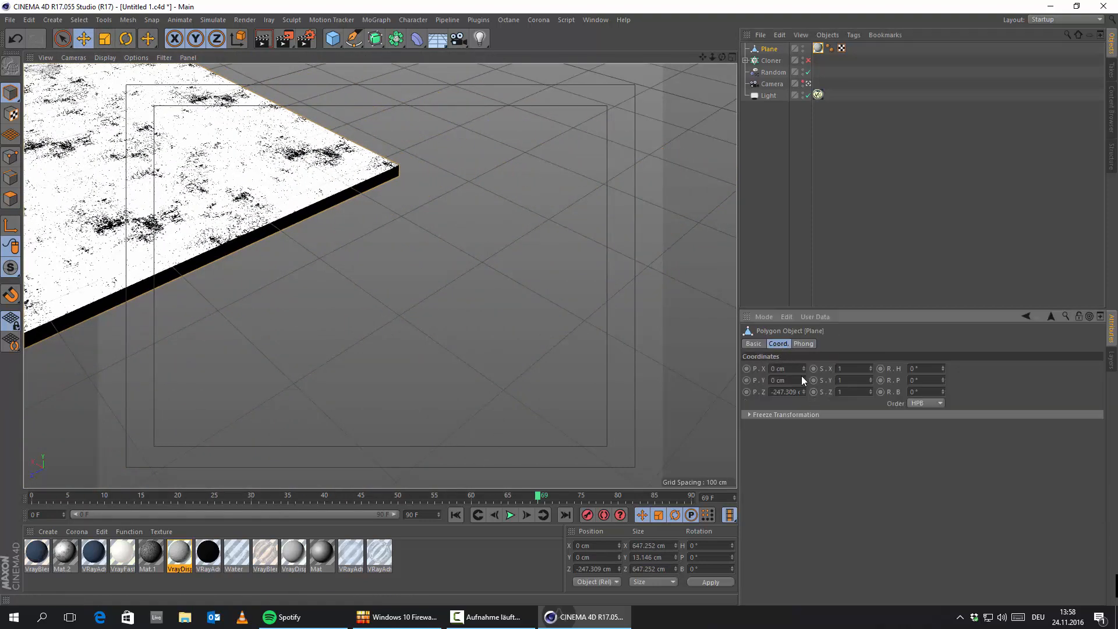
pyautogui.moveTo(803, 380); pyautogui.dragTo(804, 524)
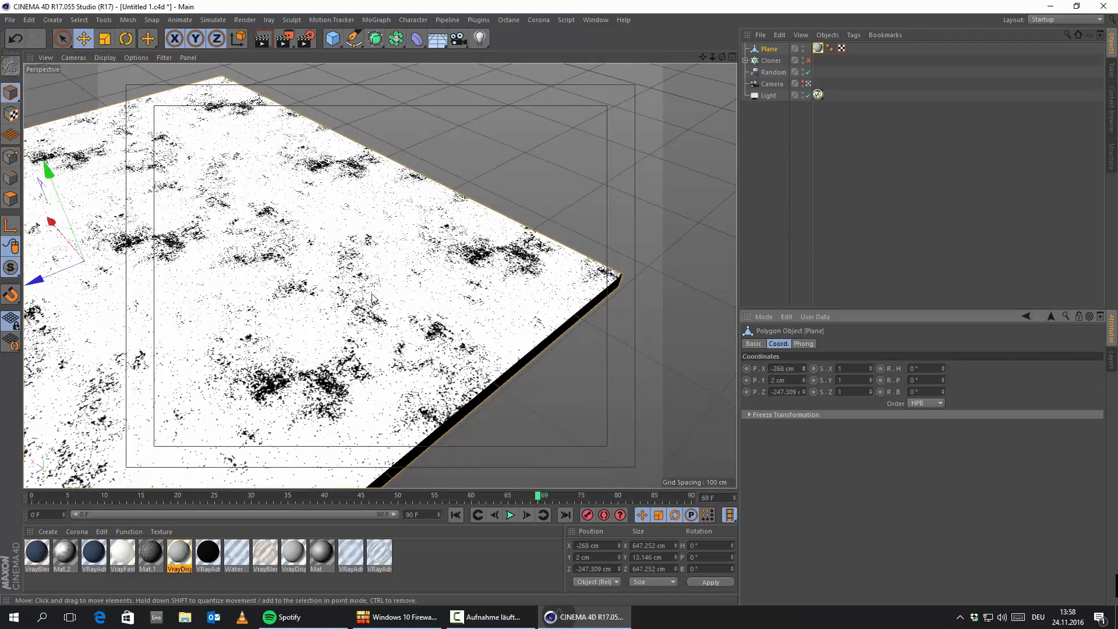
pyautogui.moveTo(804, 391); pyautogui.dragTo(610, 361)
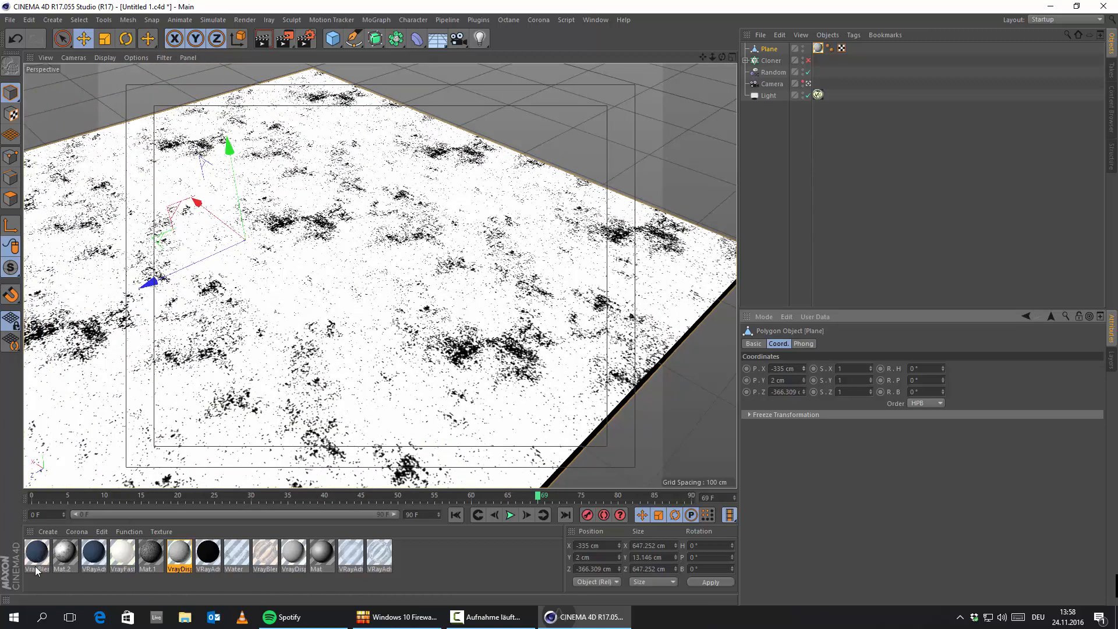
pyautogui.moveTo(37, 551); pyautogui.dragTo(828, 49)
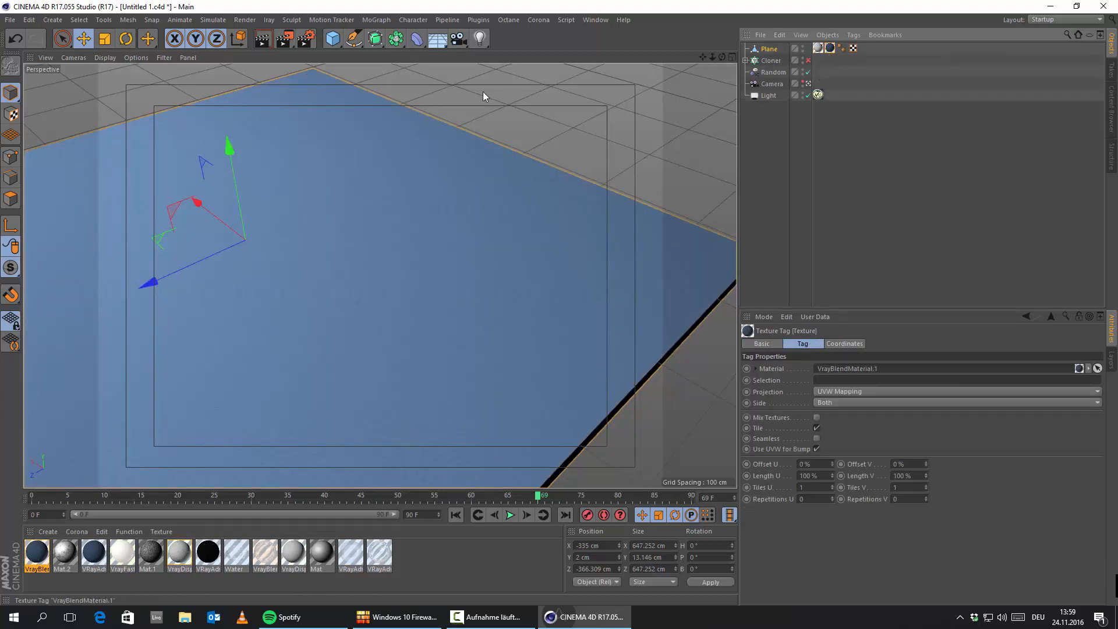
pyautogui.click(819, 49)
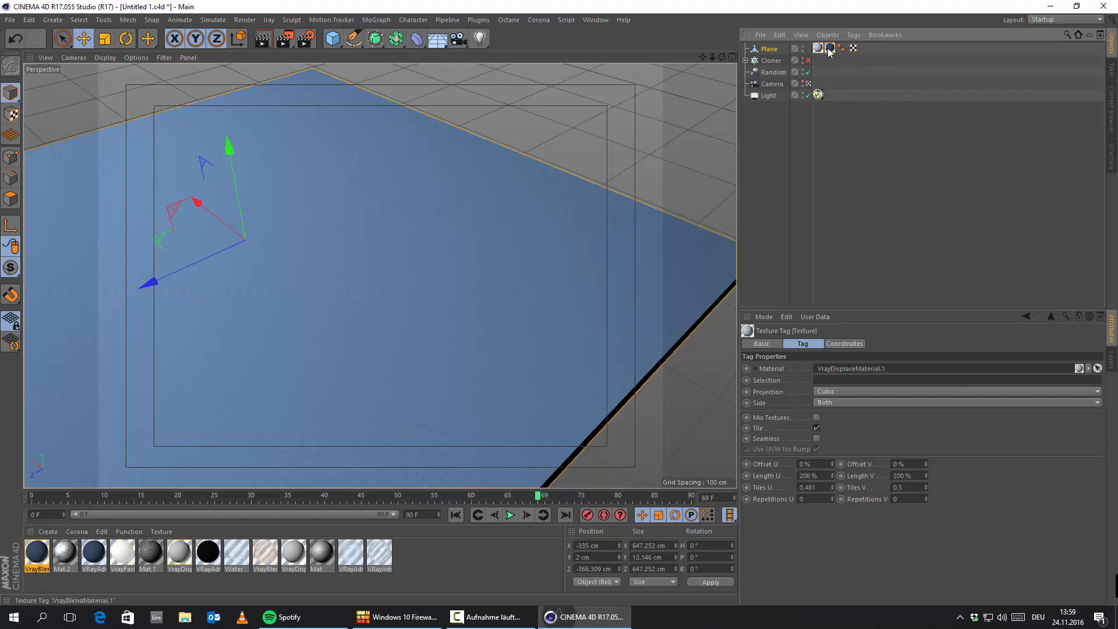
pyautogui.click(830, 49)
pyautogui.press('Delete')
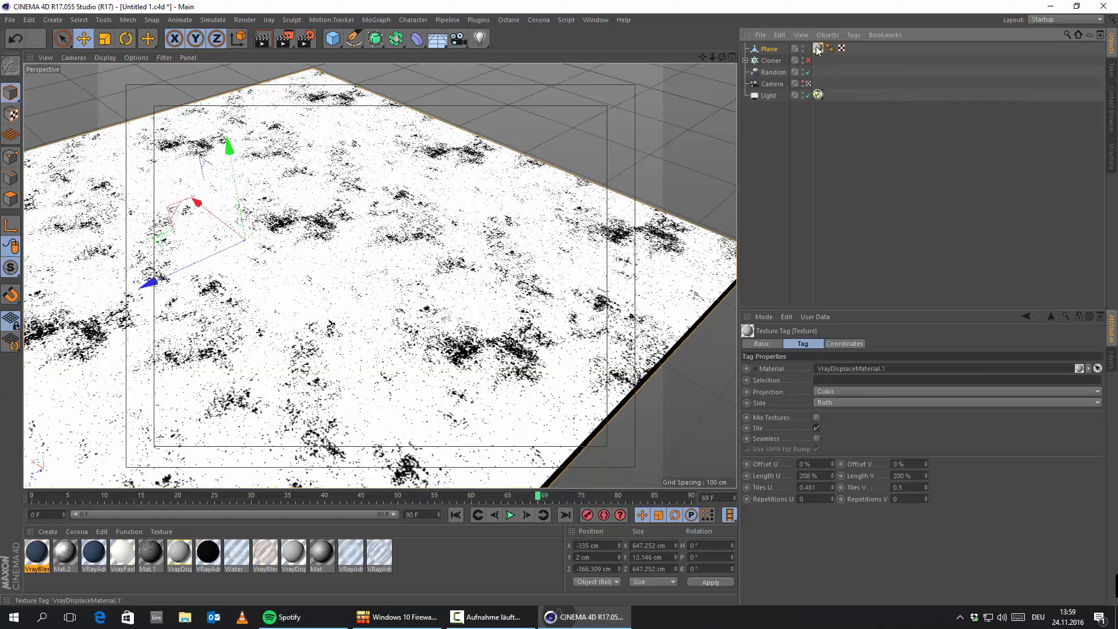
# Duplicate the Plane's displacement texture tag, replace the copy's material with VrayBlendMaterial.1, and render the view
pyautogui.keyDown('ctrl'); pyautogui.moveTo(818, 49); pyautogui.dragTo(828, 50); pyautogui.keyUp('ctrl')
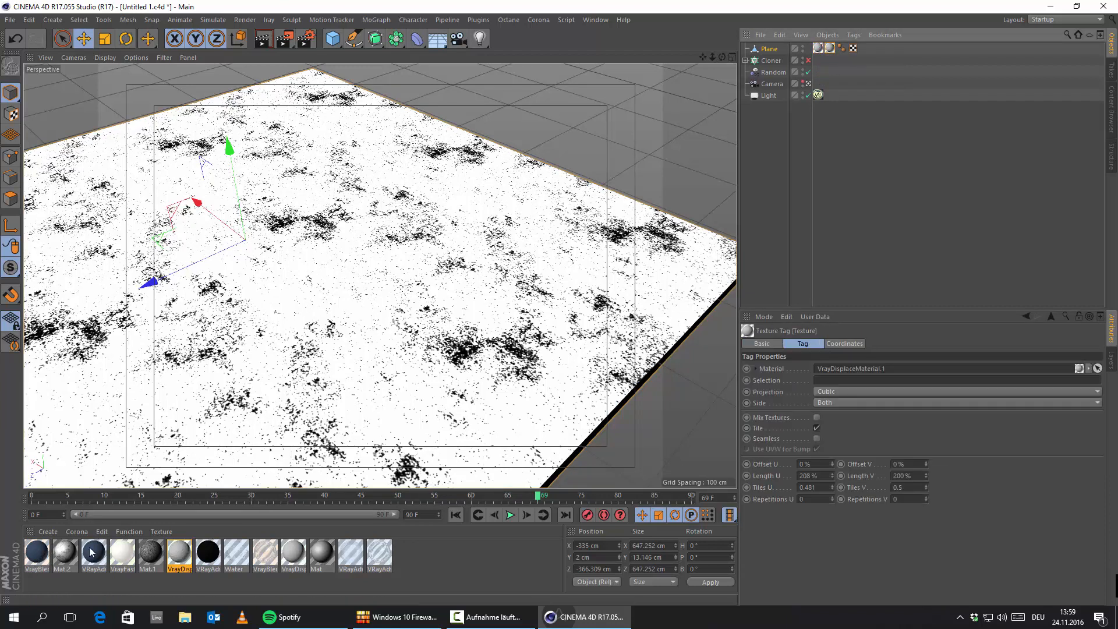
pyautogui.moveTo(46, 562); pyautogui.dragTo(829, 55)
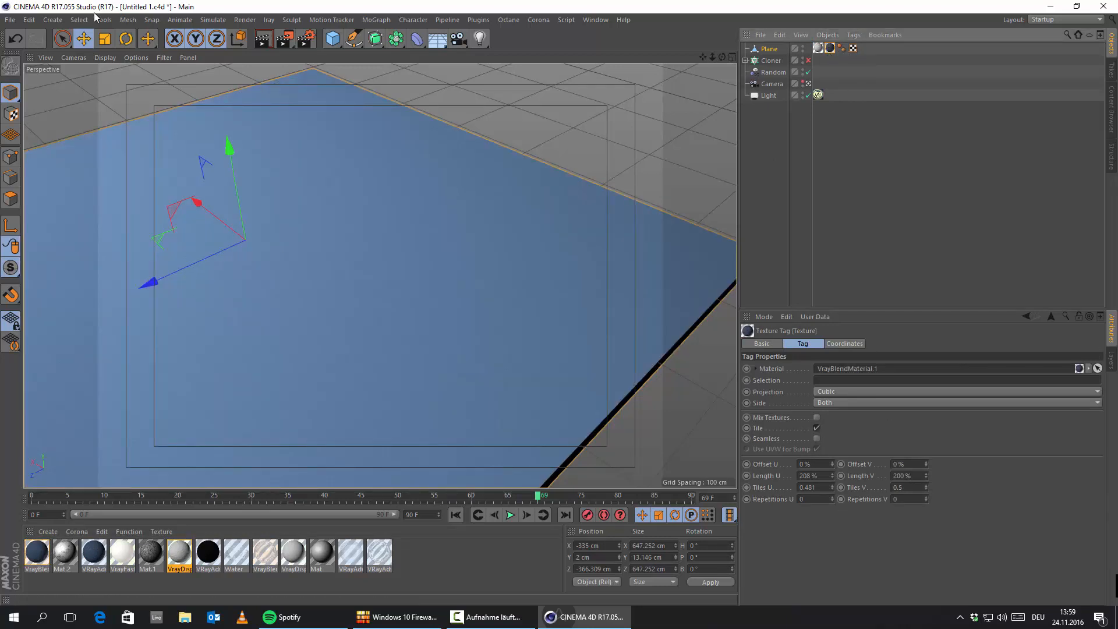
pyautogui.hotkey('ctrl', 'r')
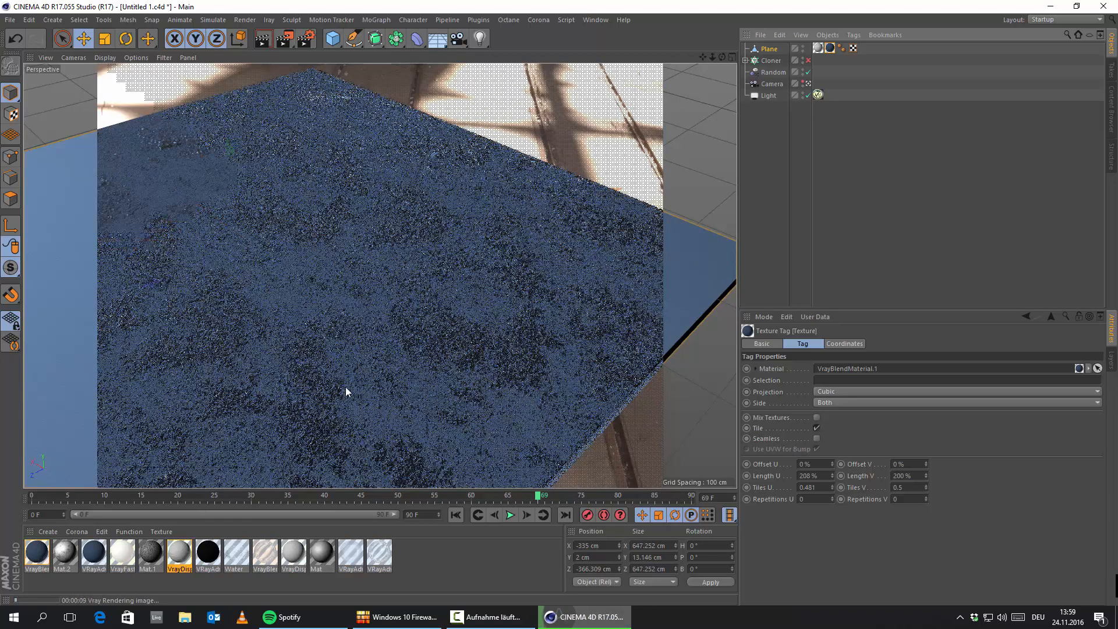
# Set VrayDisplaceMaterial.1's displacement amount to 2 cm and render the view again
pyautogui.doubleClick(180, 553)
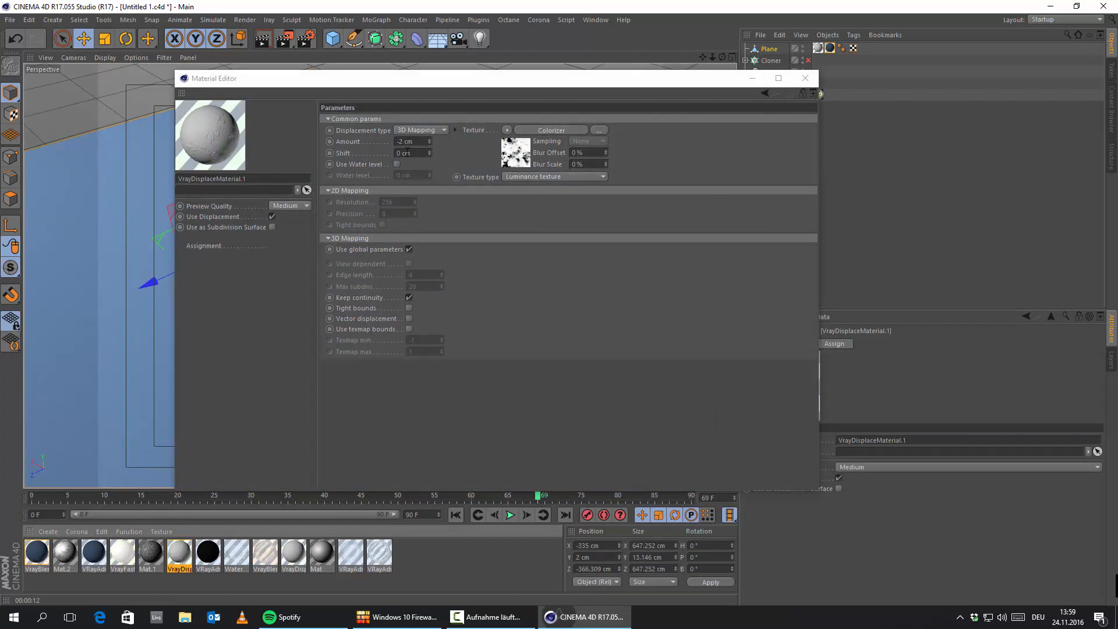
pyautogui.moveTo(418, 140); pyautogui.dragTo(169, 114)
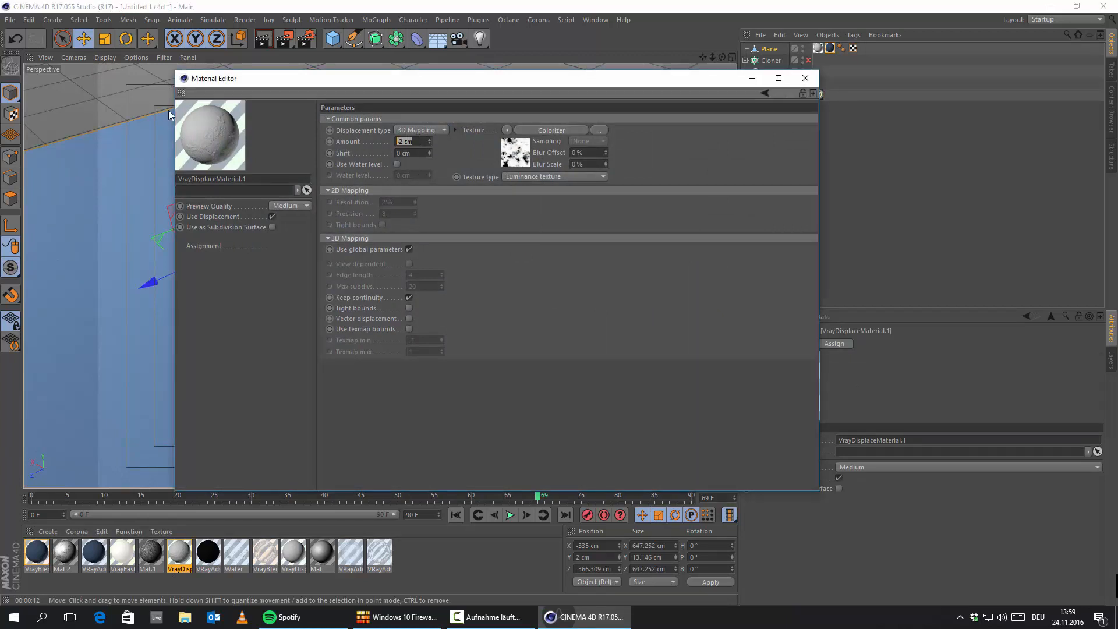
pyautogui.write('2')
pyautogui.press('Return')
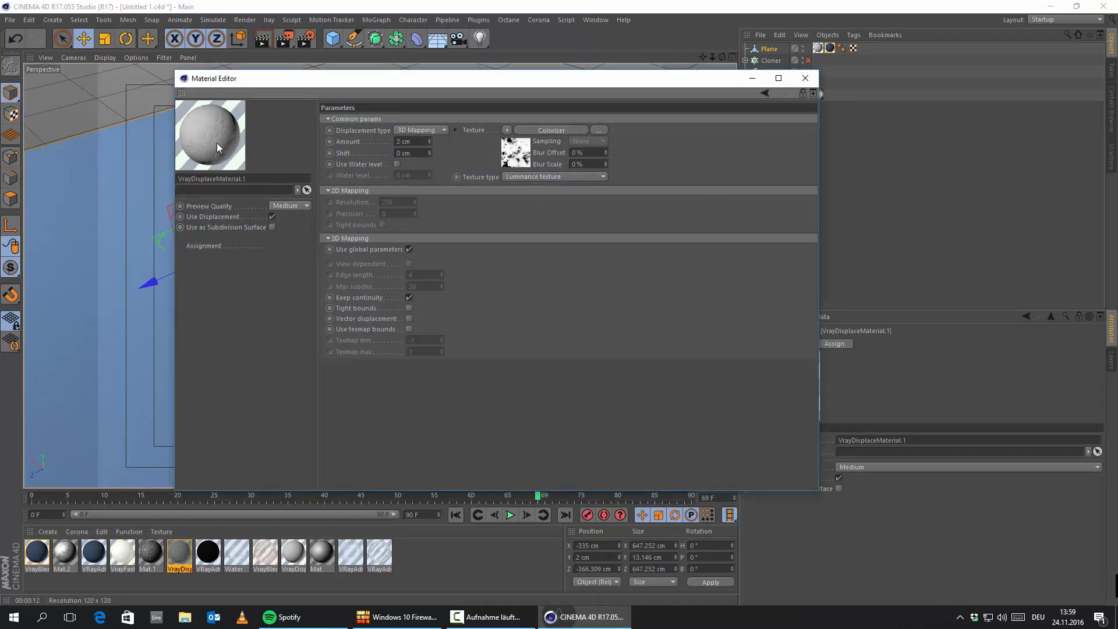
pyautogui.click(806, 78)
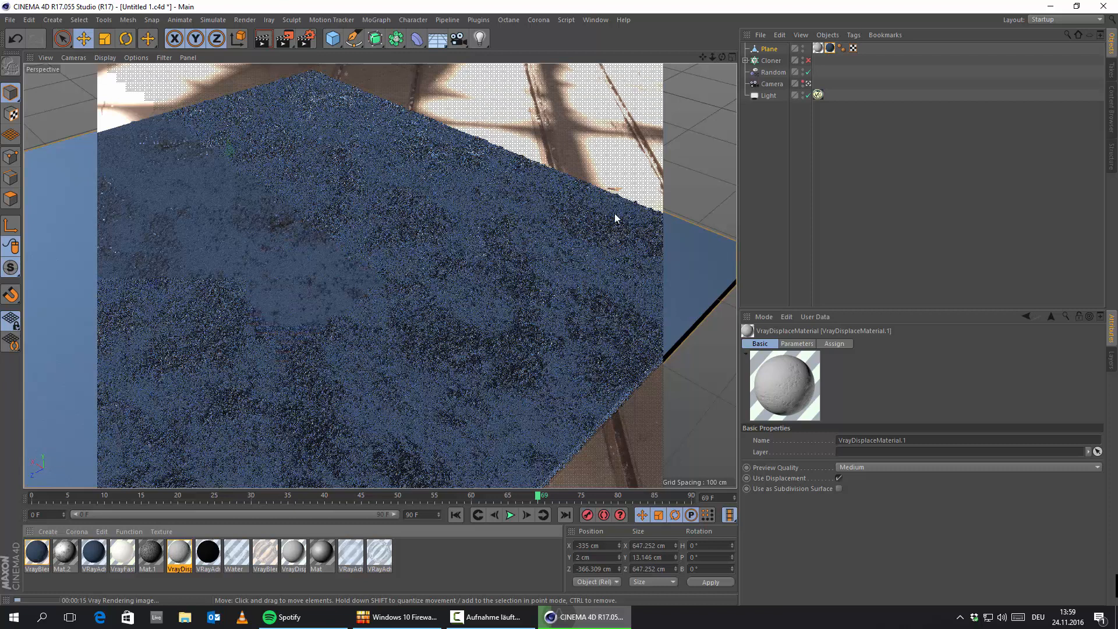
# Delete the VrayDisplaceMaterial.1 tag from the Plane and render the view with only the blend material
pyautogui.click(818, 49)
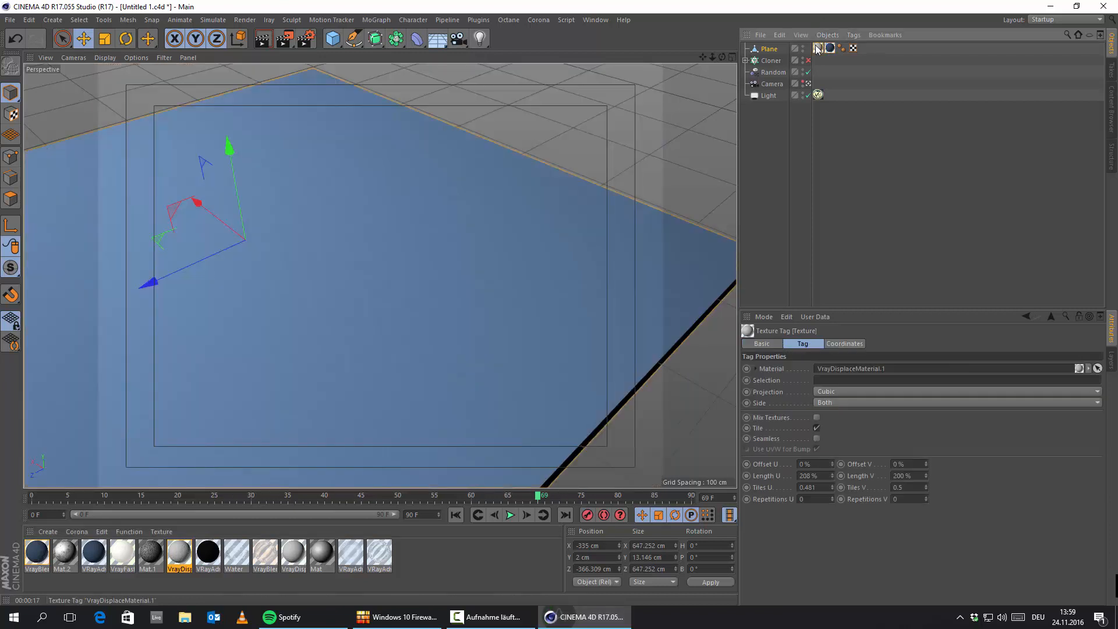
pyautogui.press('Delete')
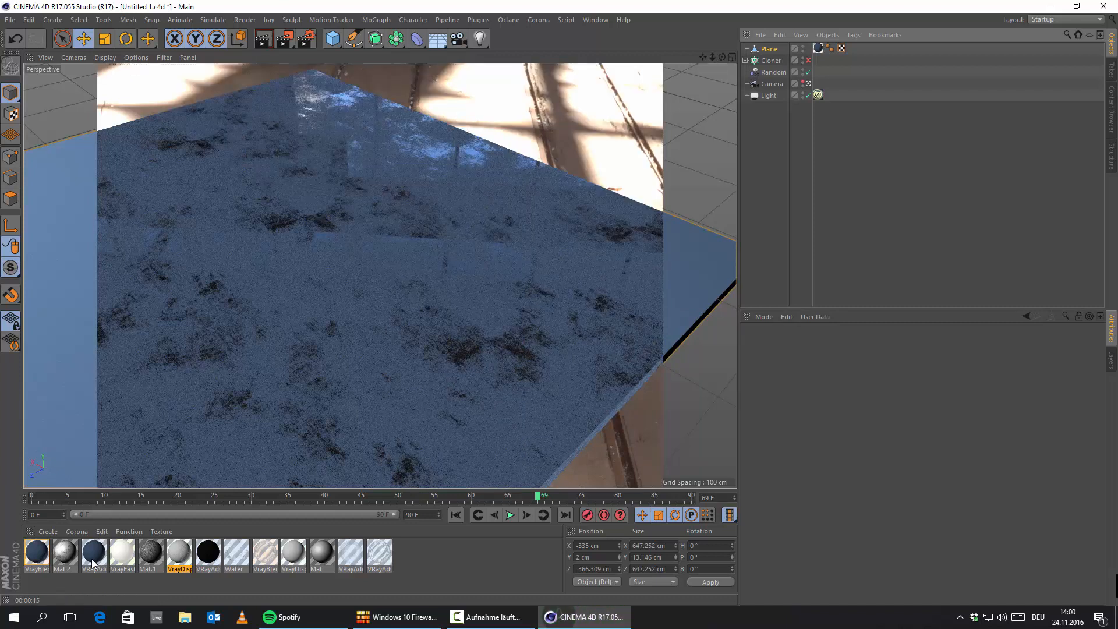
# Review the diffuse, specular and material weight settings of VRayAdvancedMaterial.3
pyautogui.doubleClick(92, 557)
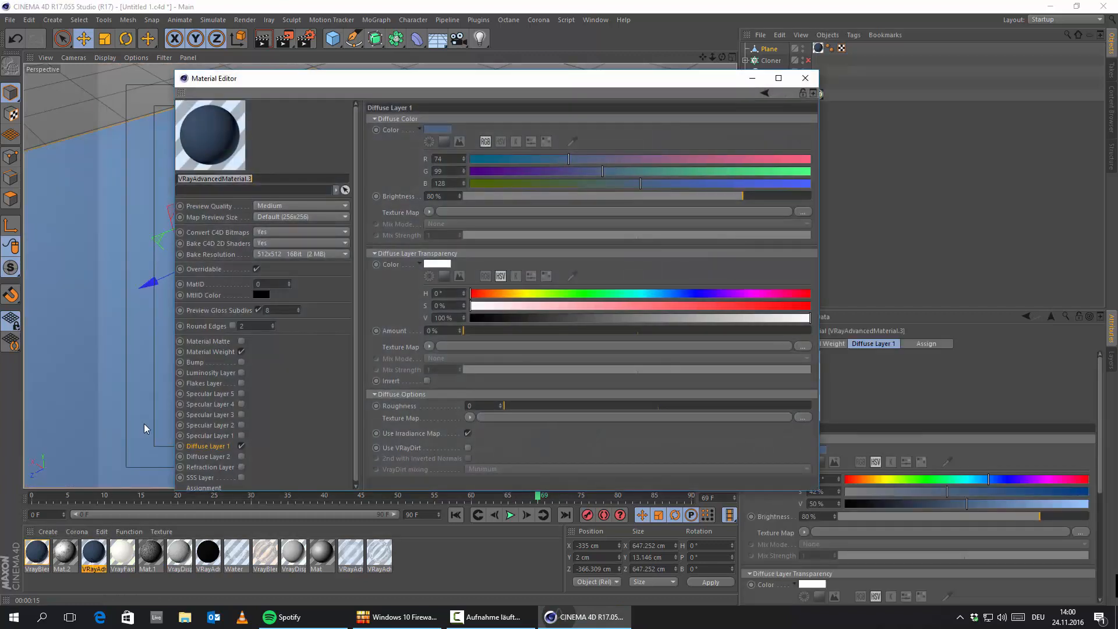
pyautogui.click(211, 447)
pyautogui.click(208, 435)
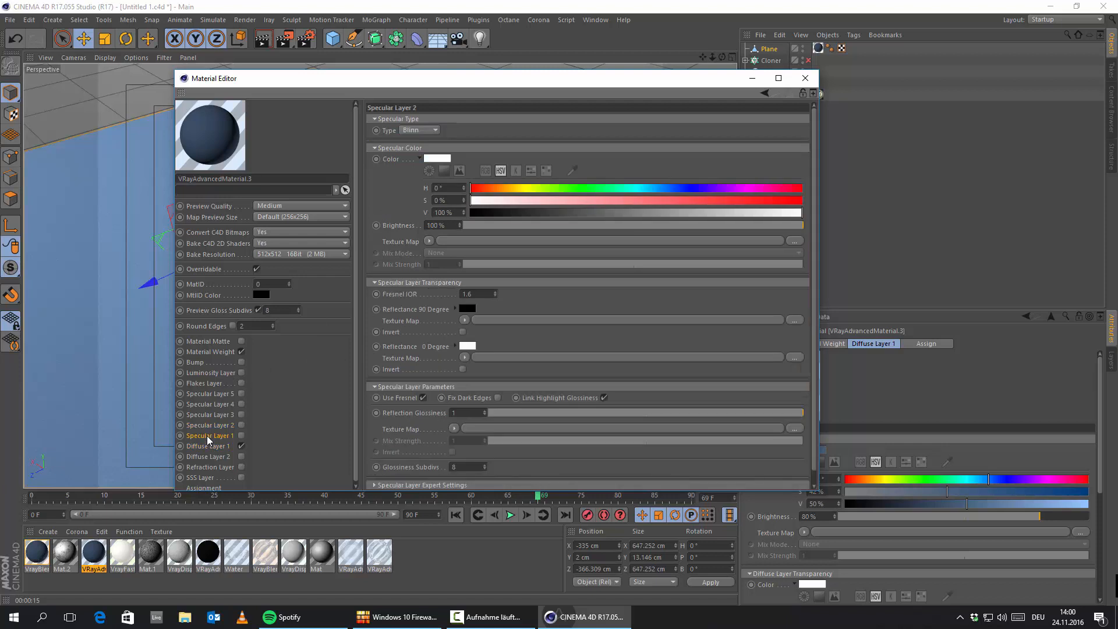
pyautogui.click(204, 445)
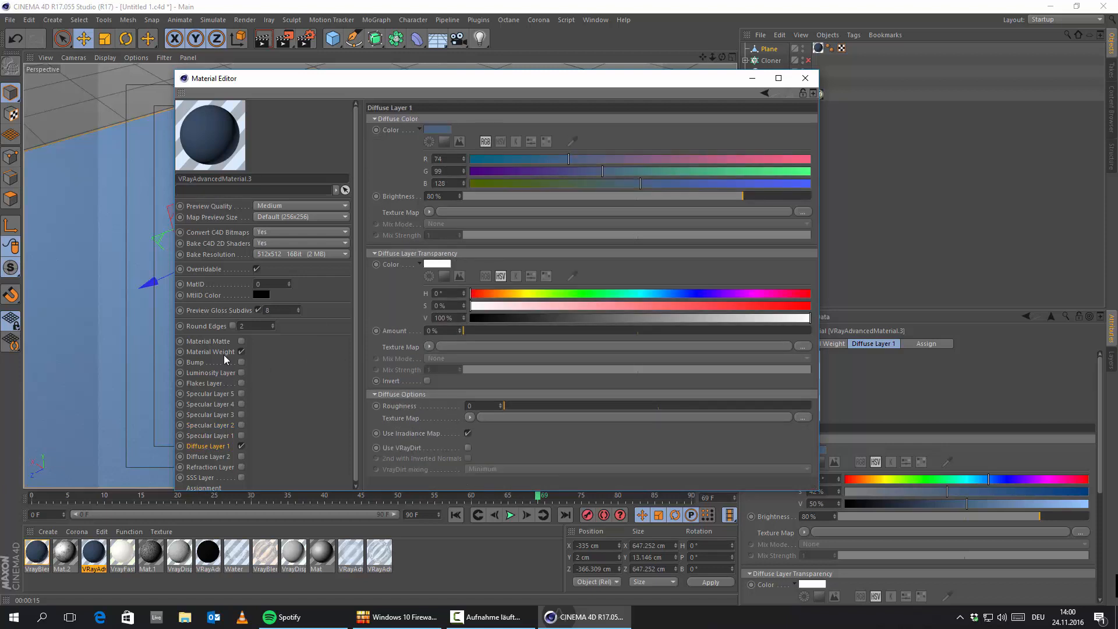
pyautogui.click(219, 355)
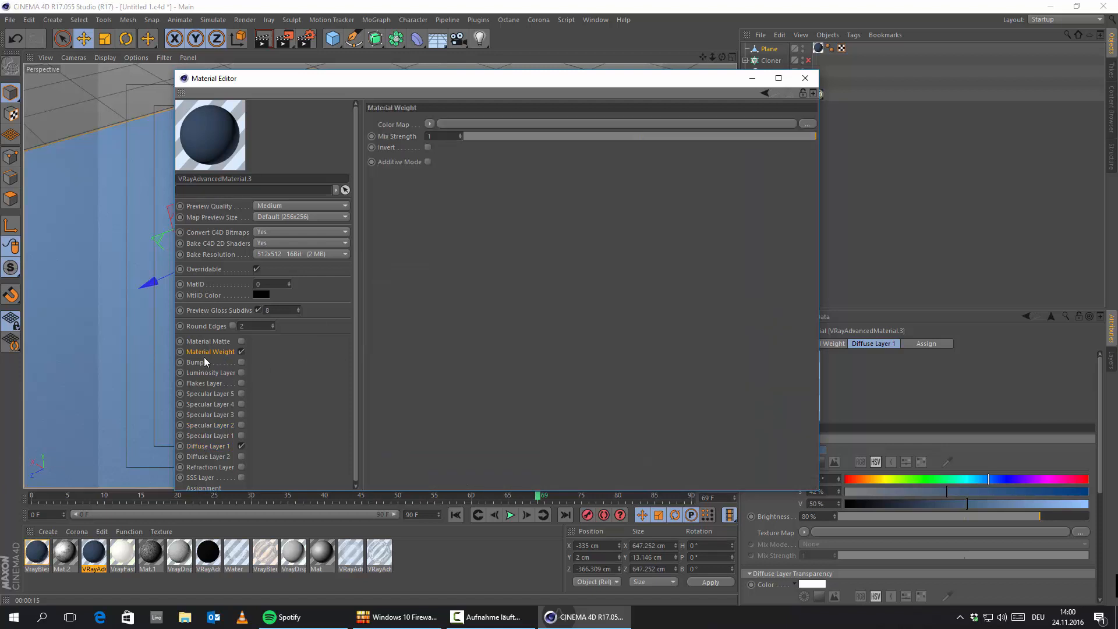
pyautogui.moveTo(318, 79); pyautogui.dragTo(474, 42)
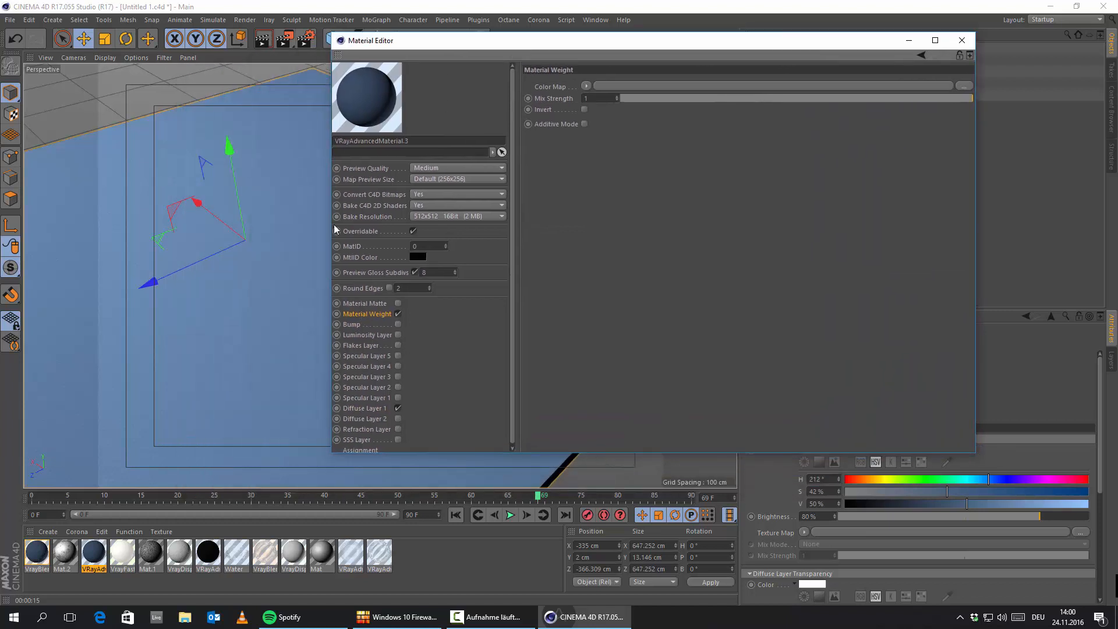
# Invert the Water material's weight map after checking its specular and refraction layers, render the view, and reopen the material
pyautogui.click(237, 556)
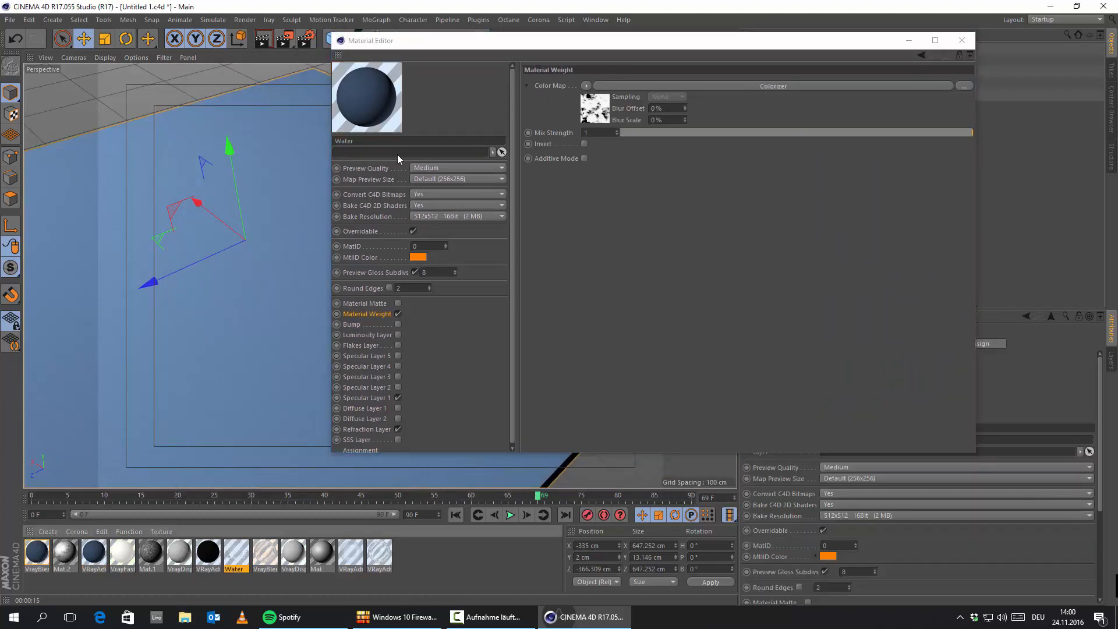
pyautogui.click(368, 401)
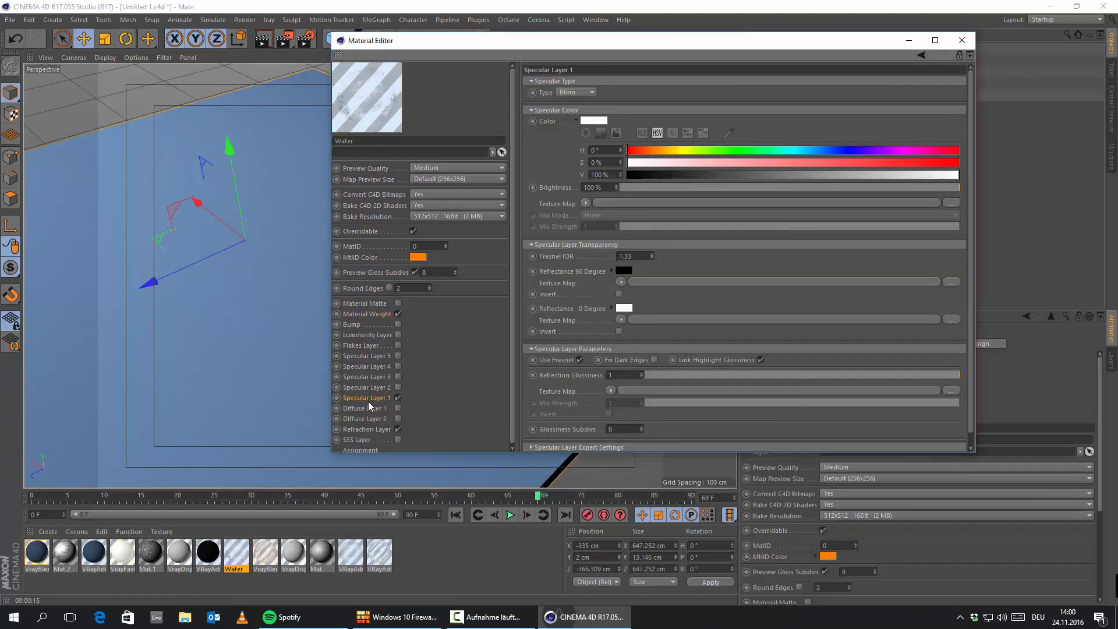
pyautogui.click(367, 430)
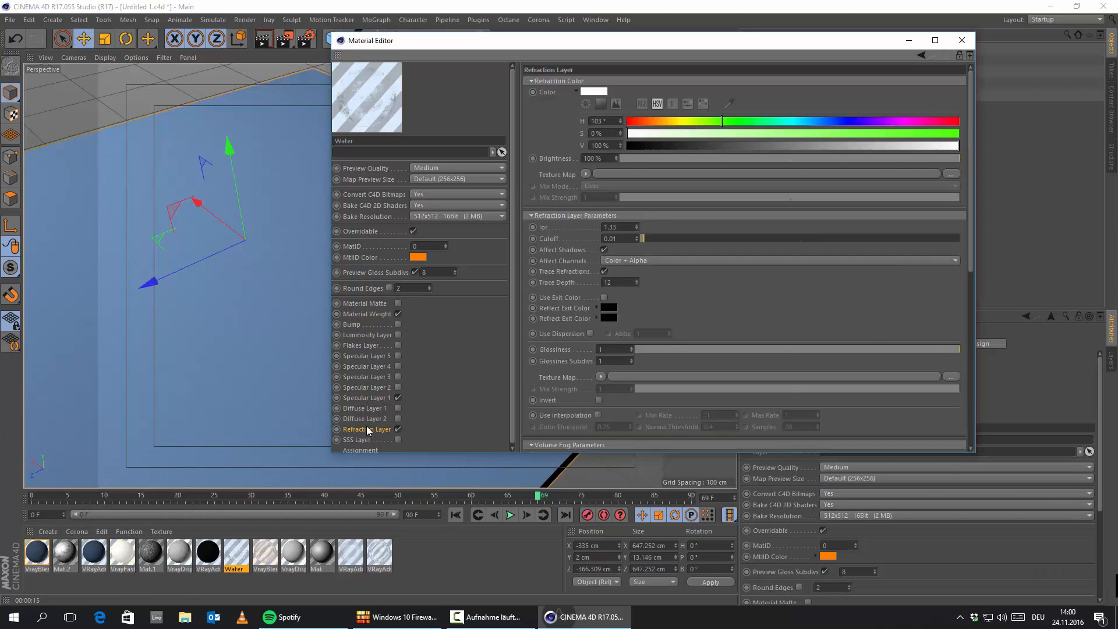
pyautogui.click(361, 316)
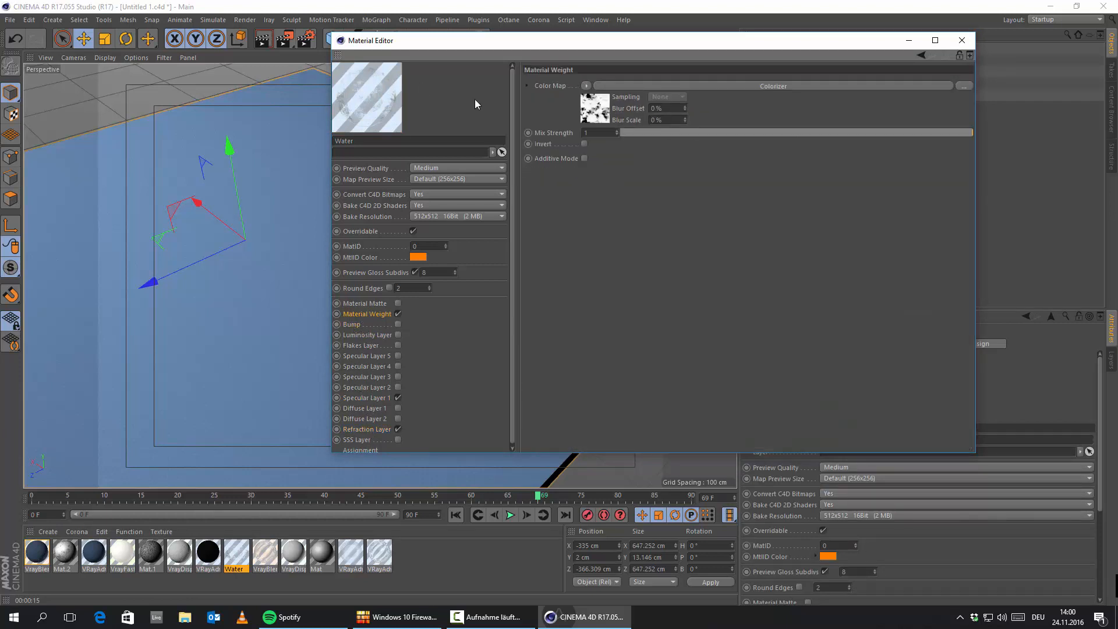
pyautogui.click(584, 144)
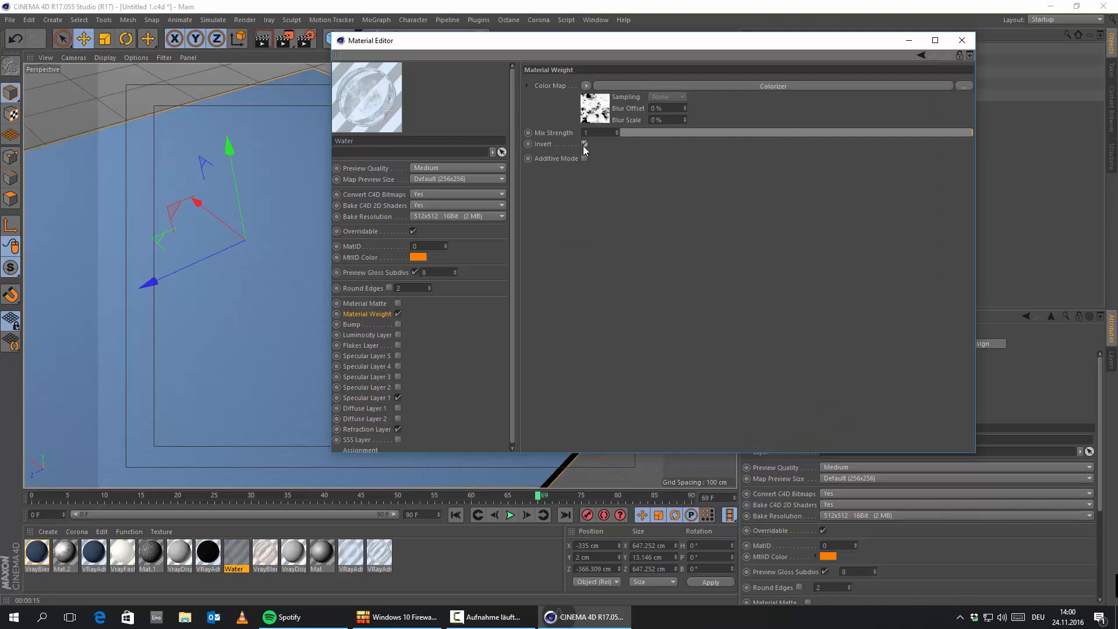
pyautogui.click(910, 43)
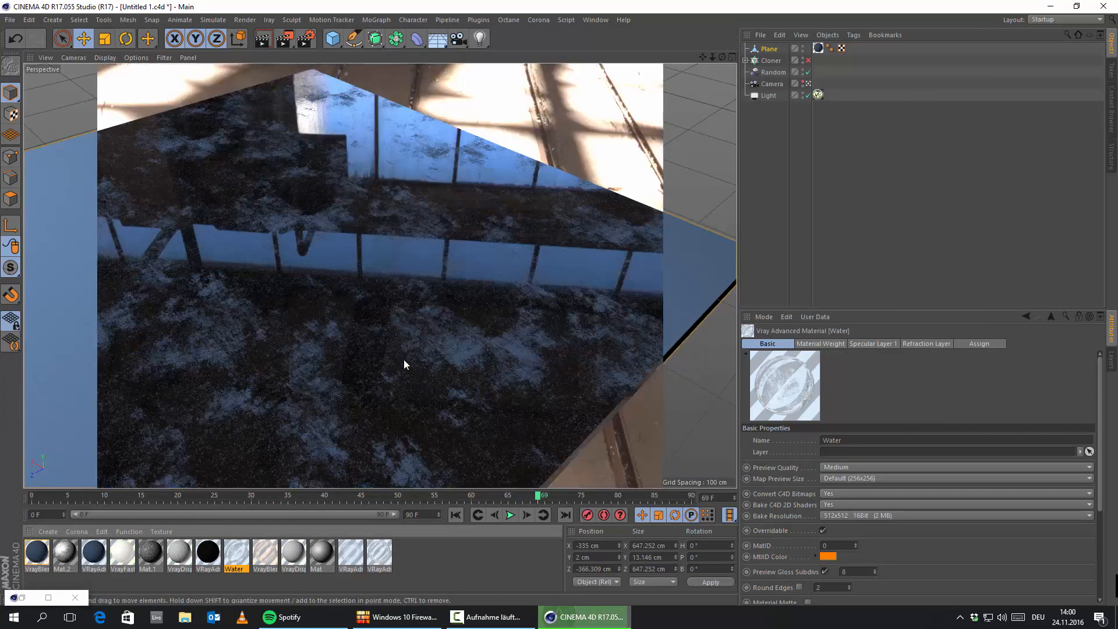
pyautogui.doubleClick(236, 561)
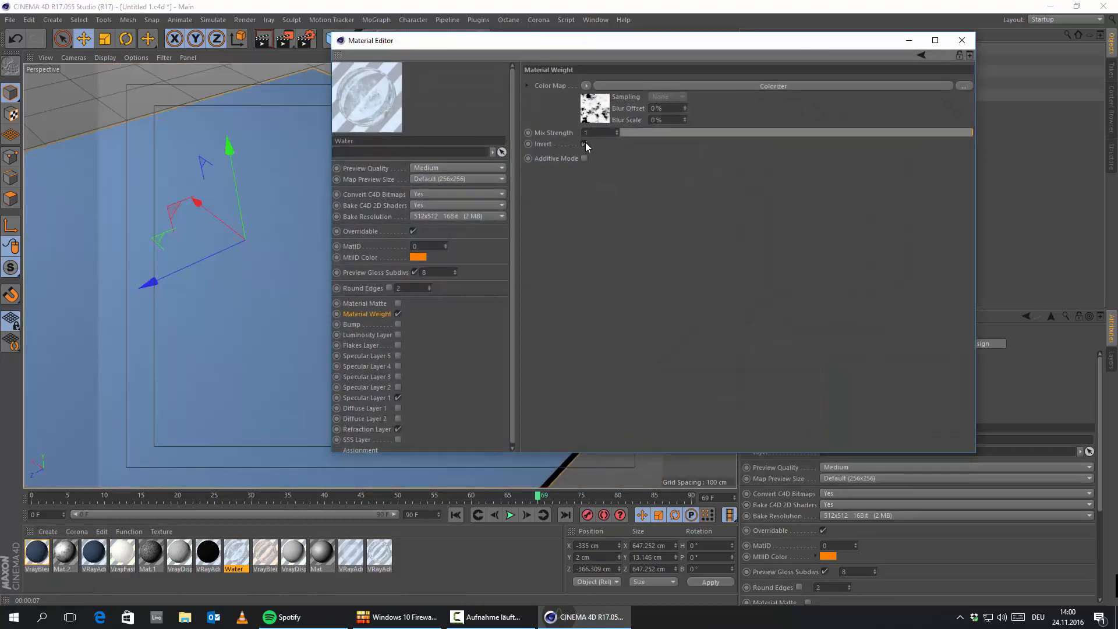
# Turn off inversion of the Water material's weight map, review its matte, specular and refraction settings, and close the editor
pyautogui.click(584, 144)
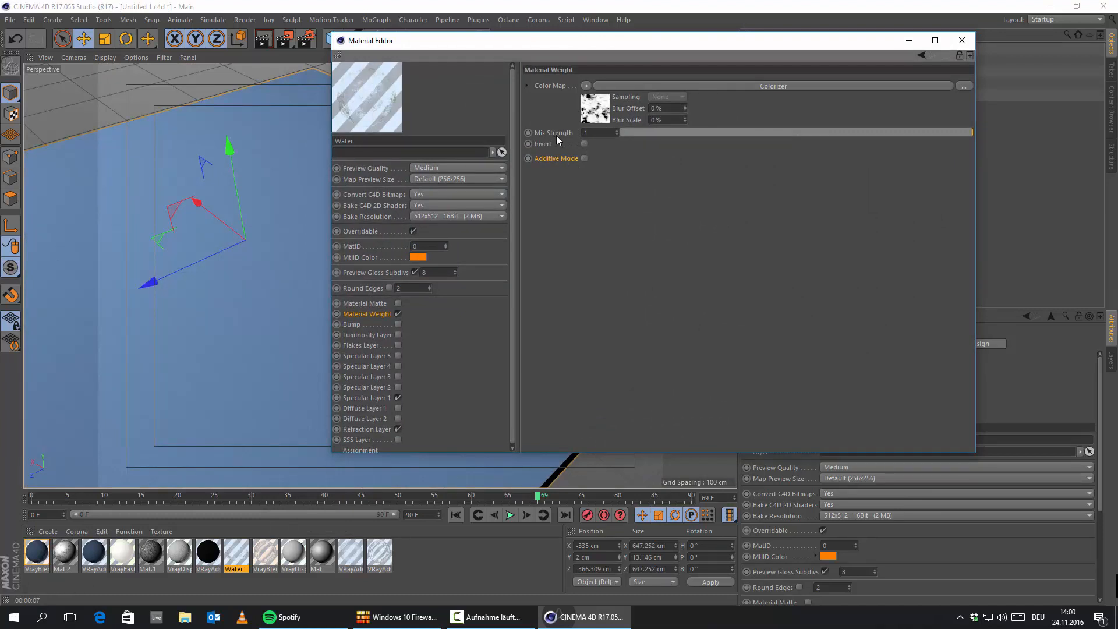
pyautogui.click(370, 306)
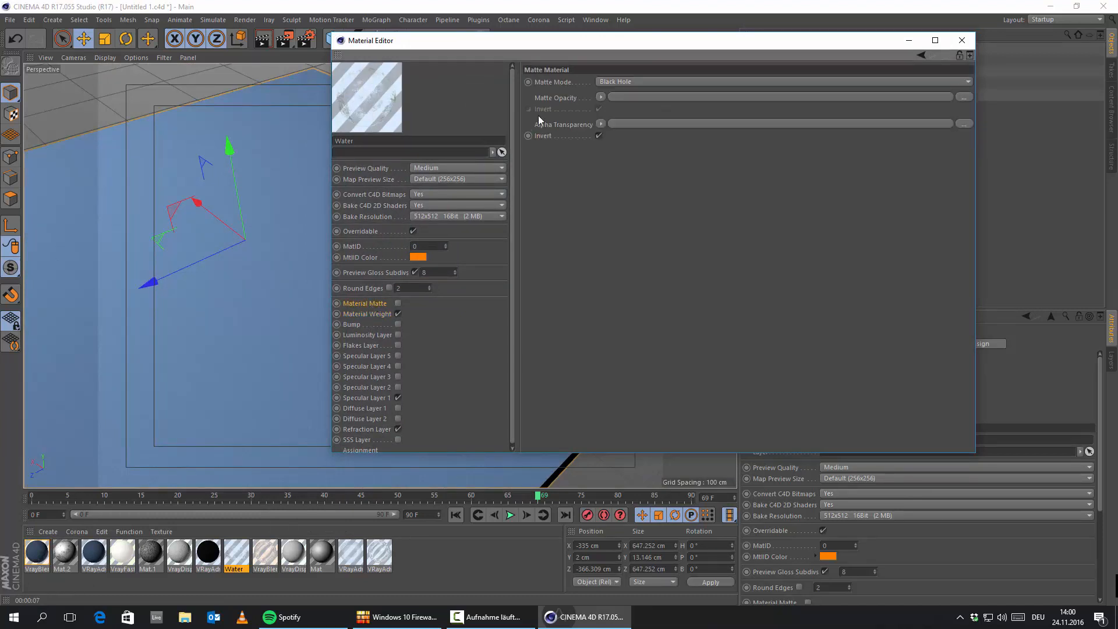
pyautogui.click(619, 83)
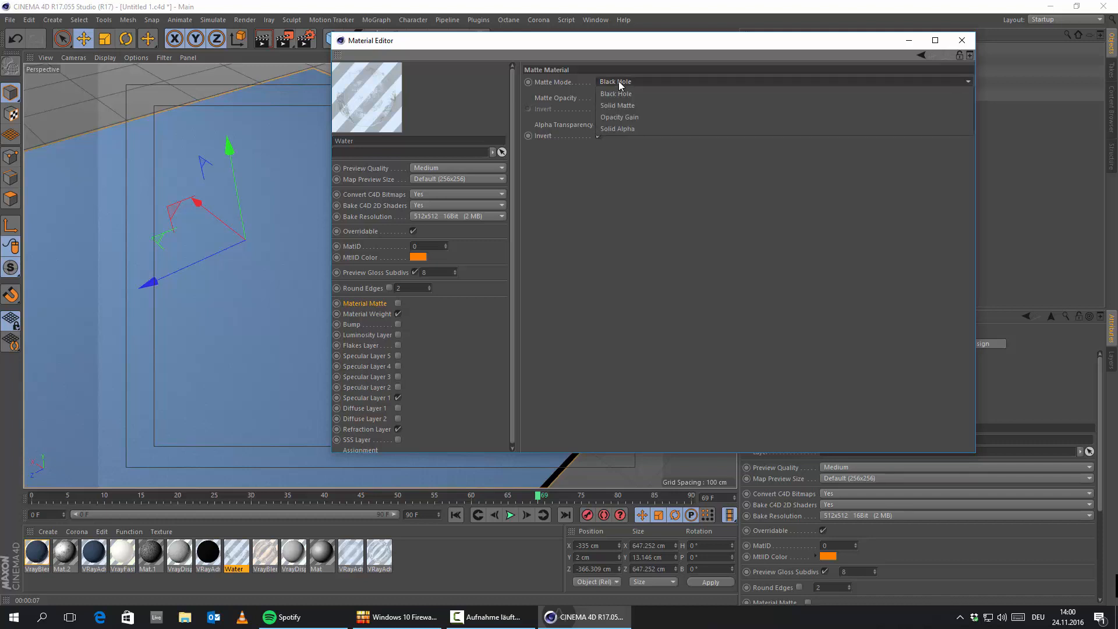
pyautogui.click(511, 225)
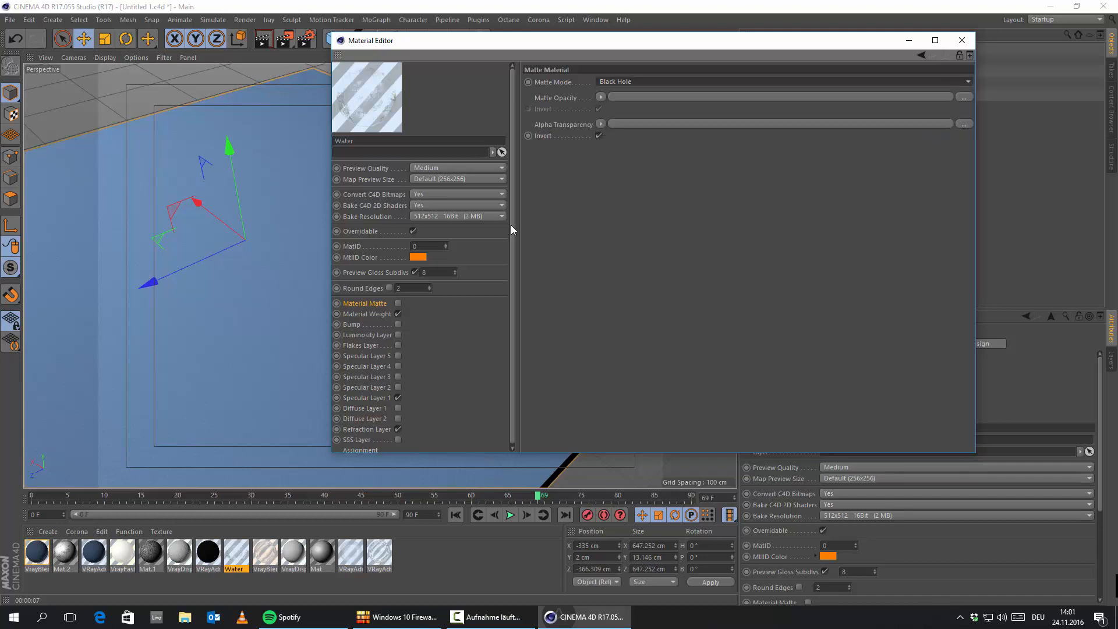
pyautogui.click(367, 314)
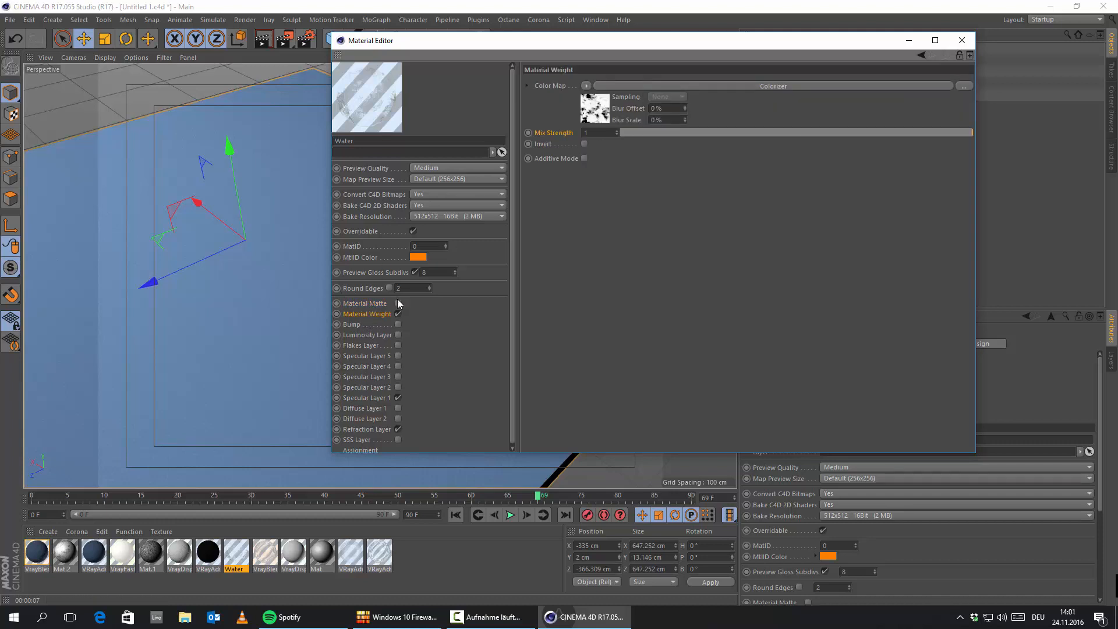
pyautogui.click(366, 397)
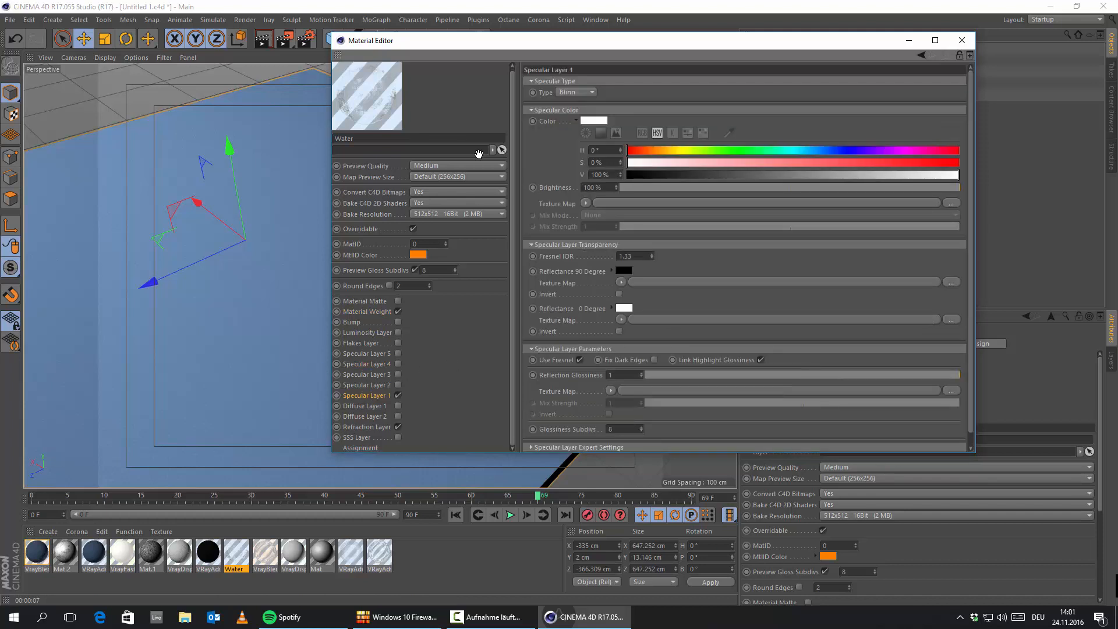
pyautogui.scroll(-1, 672, 314)
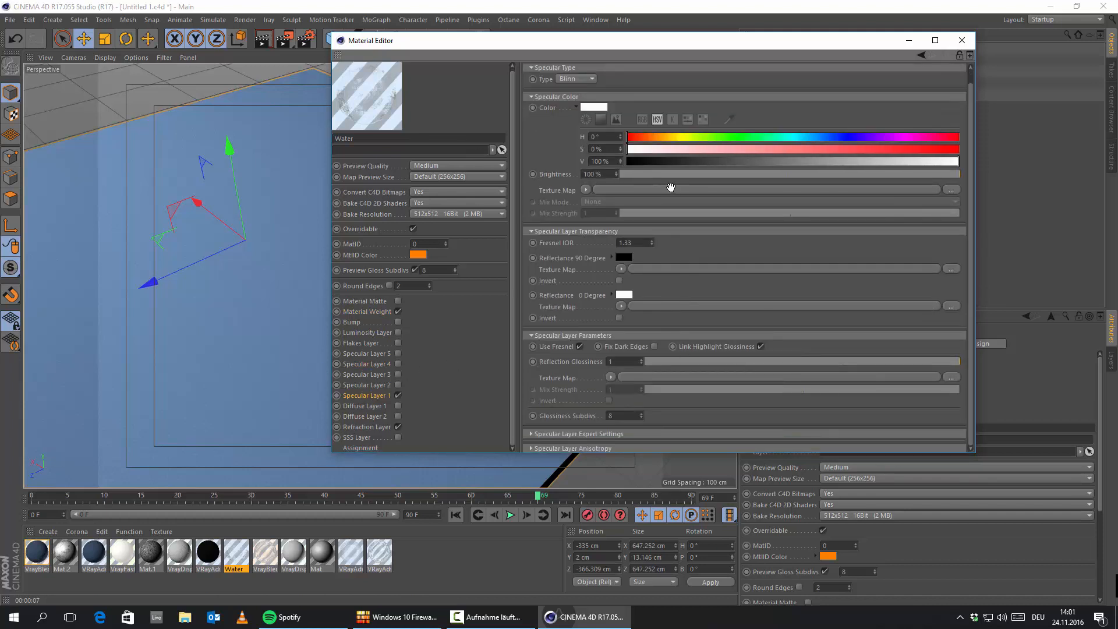
pyautogui.scroll(1, 581, 334)
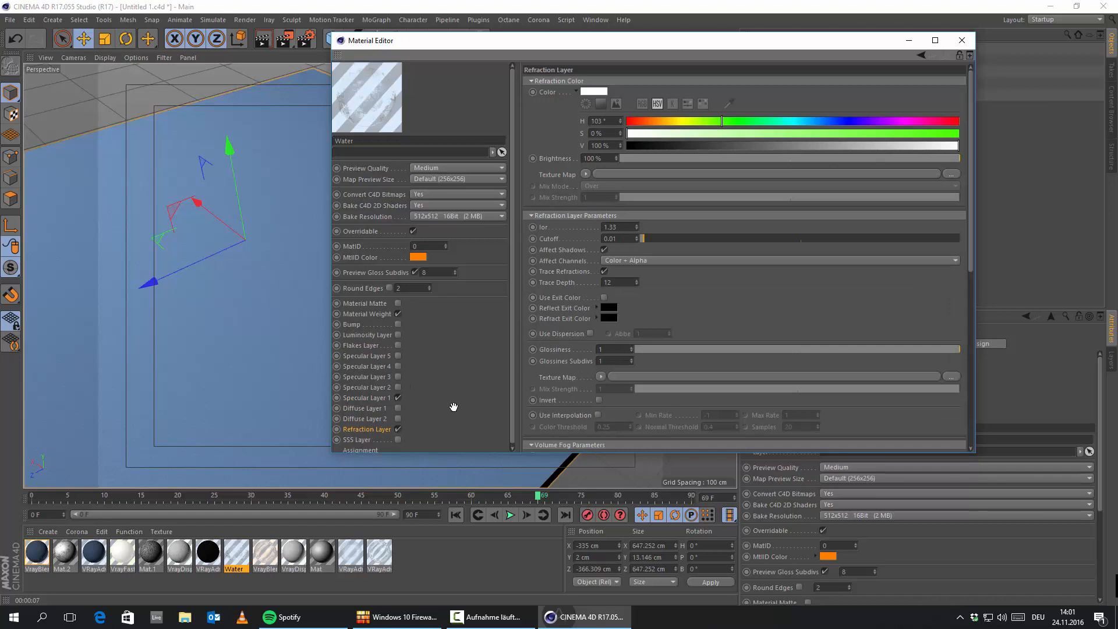
pyautogui.click(373, 315)
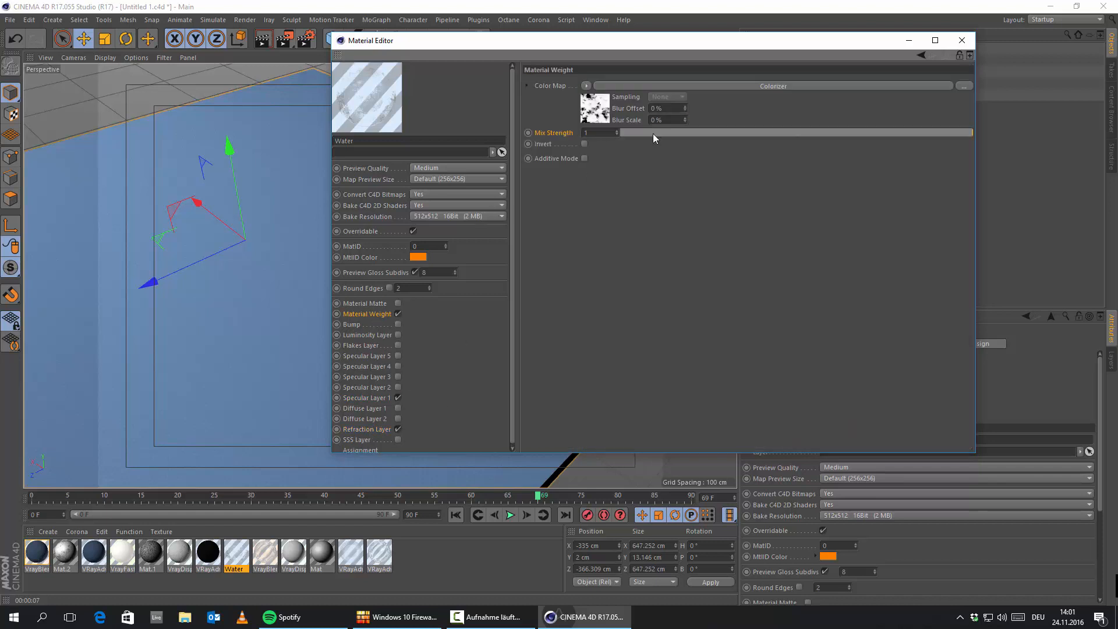
pyautogui.click(965, 42)
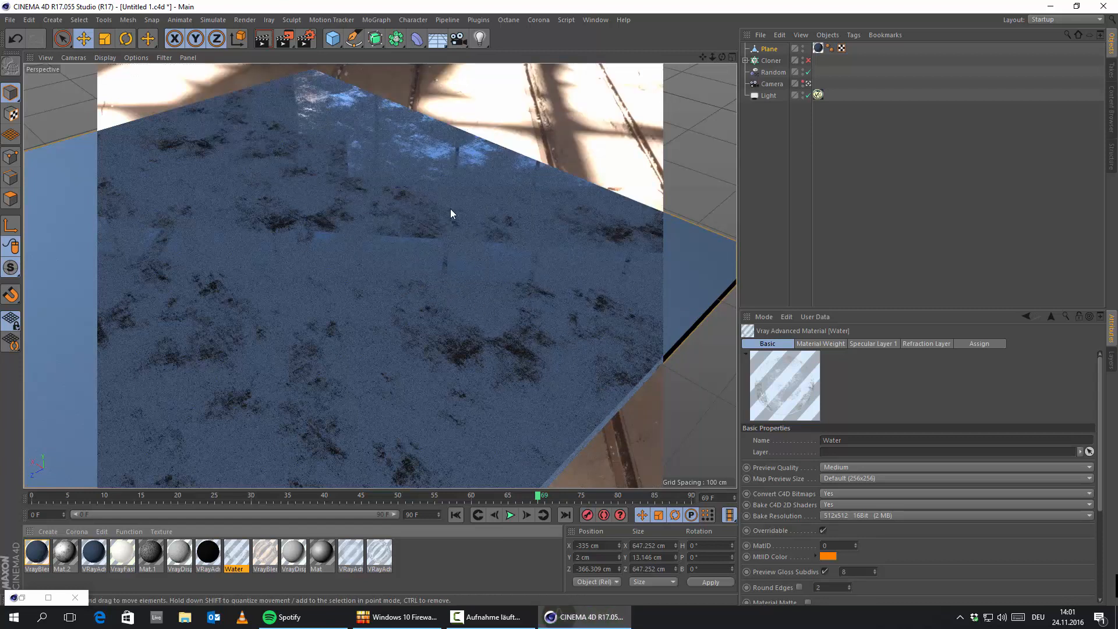
# Check the coat and base materials of VrayBlendMaterial.1, replace the Plane's material with Water alone and render the view
pyautogui.doubleClick(38, 556)
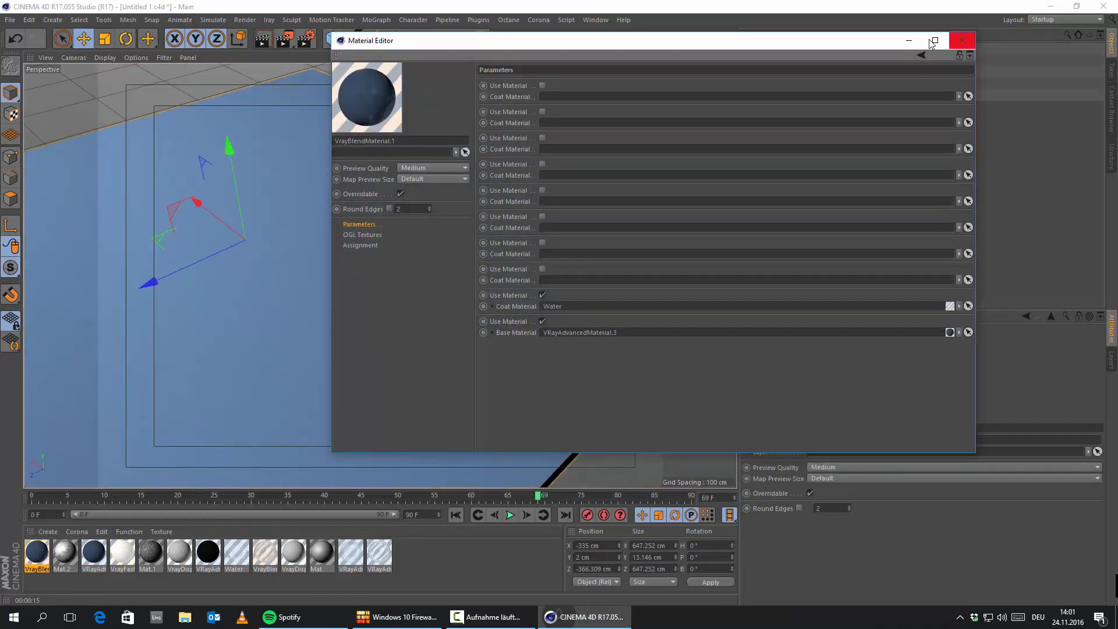
pyautogui.click(909, 40)
pyautogui.moveTo(233, 556); pyautogui.dragTo(818, 48)
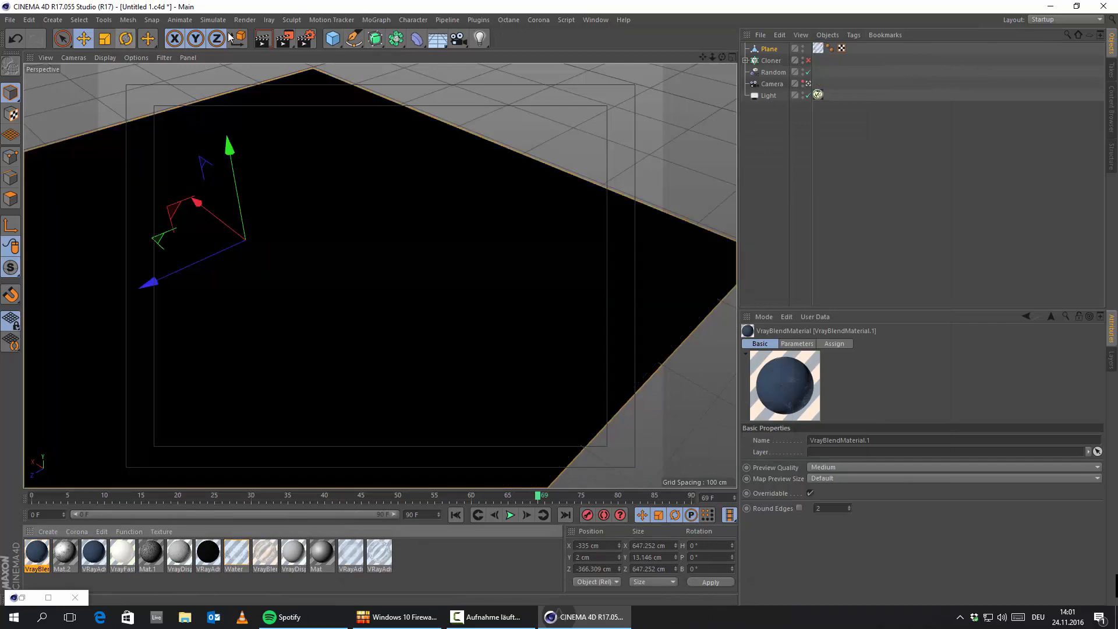
pyautogui.click(263, 39)
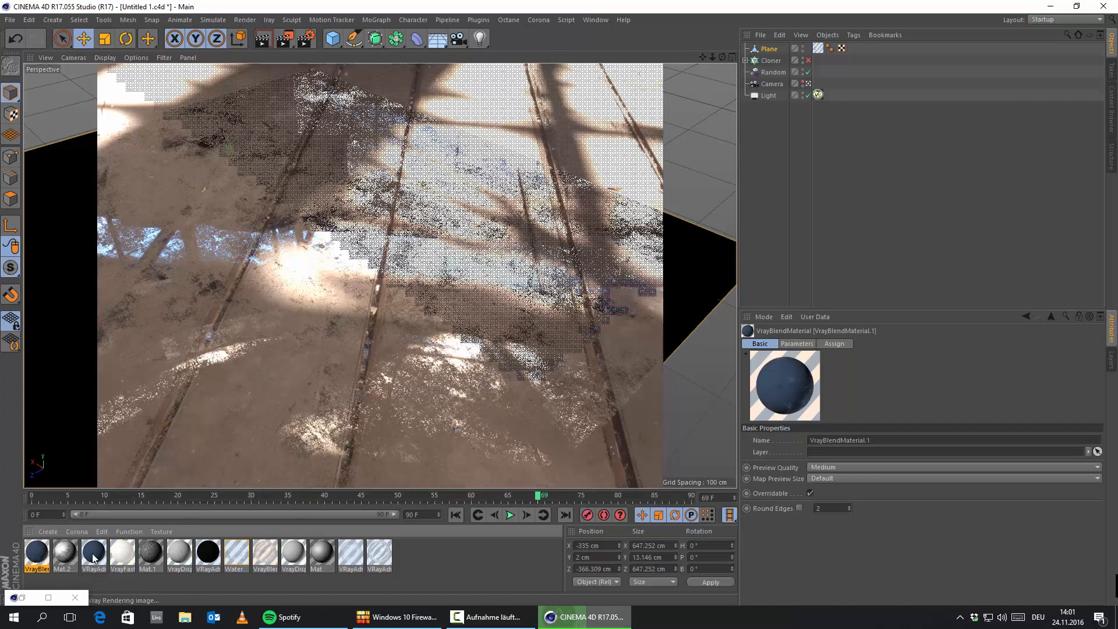
# Assign VRayAdvancedMaterial.3 to the Plane for a test render and check the material's diffuse settings
pyautogui.moveTo(92, 553); pyautogui.dragTo(818, 49)
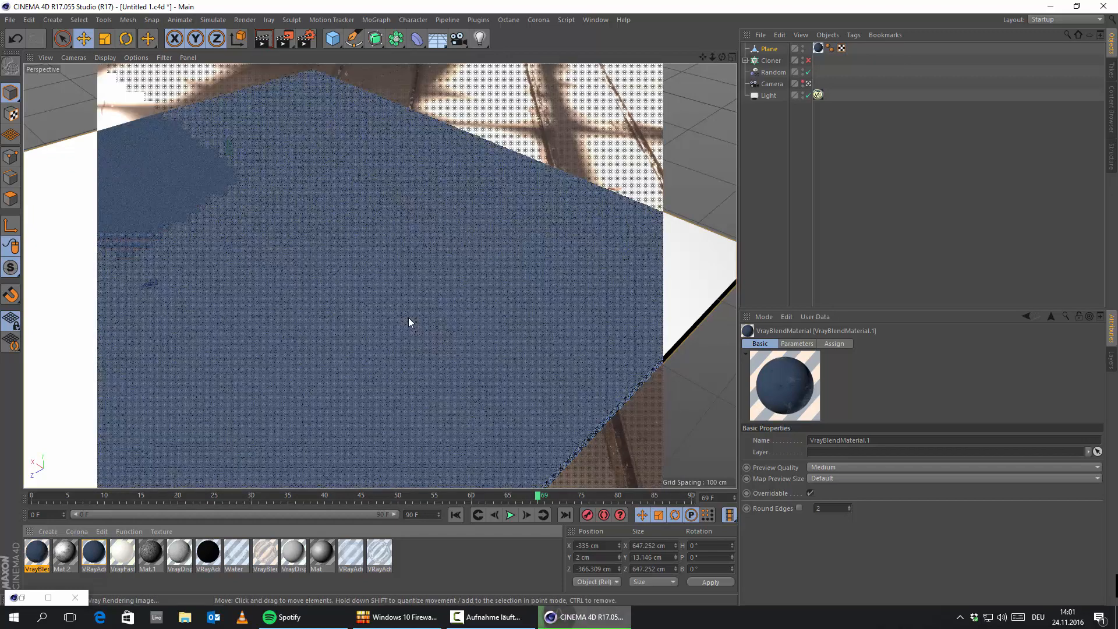
pyautogui.click(102, 556)
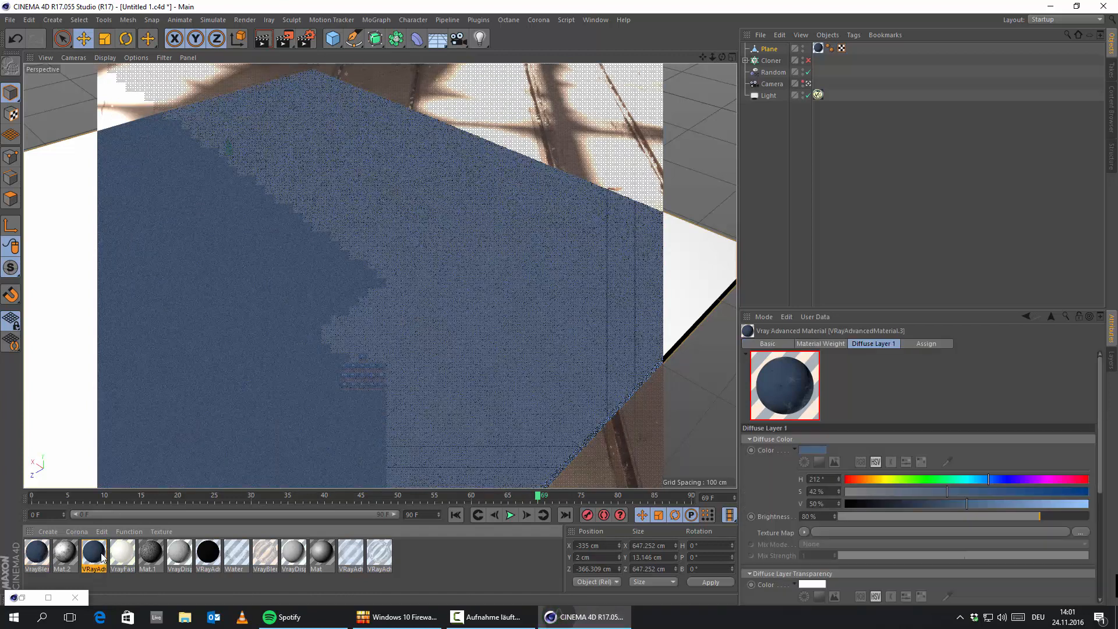
pyautogui.doubleClick(102, 556)
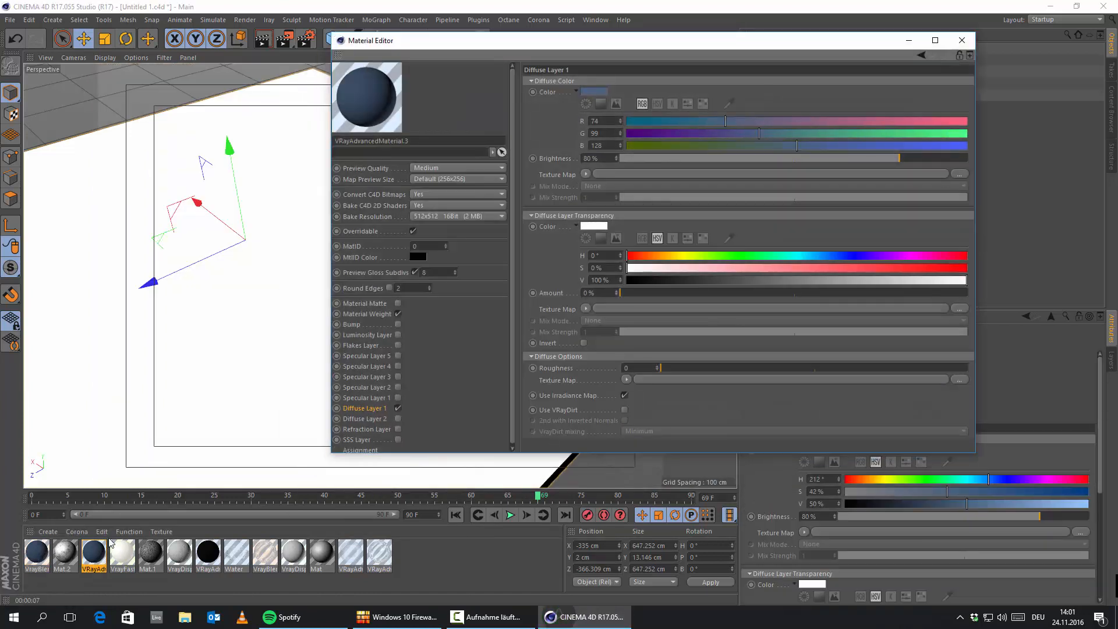
pyautogui.click(962, 40)
# Set the dome light's subdivisions to 128 in its VrayLight tag and render the view
pyautogui.click(818, 95)
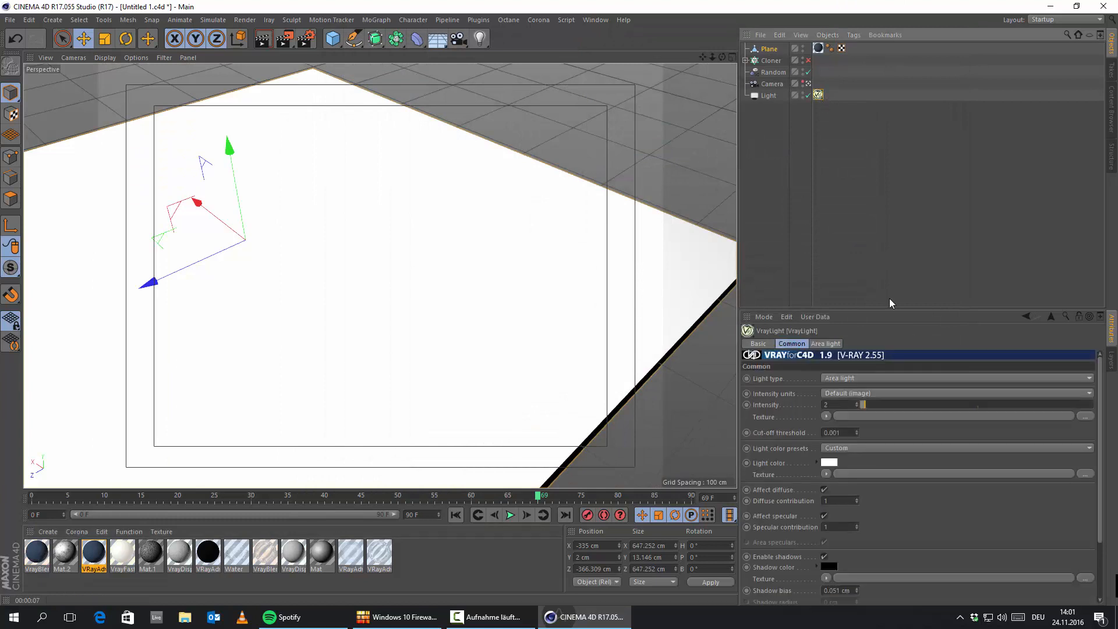
pyautogui.click(825, 344)
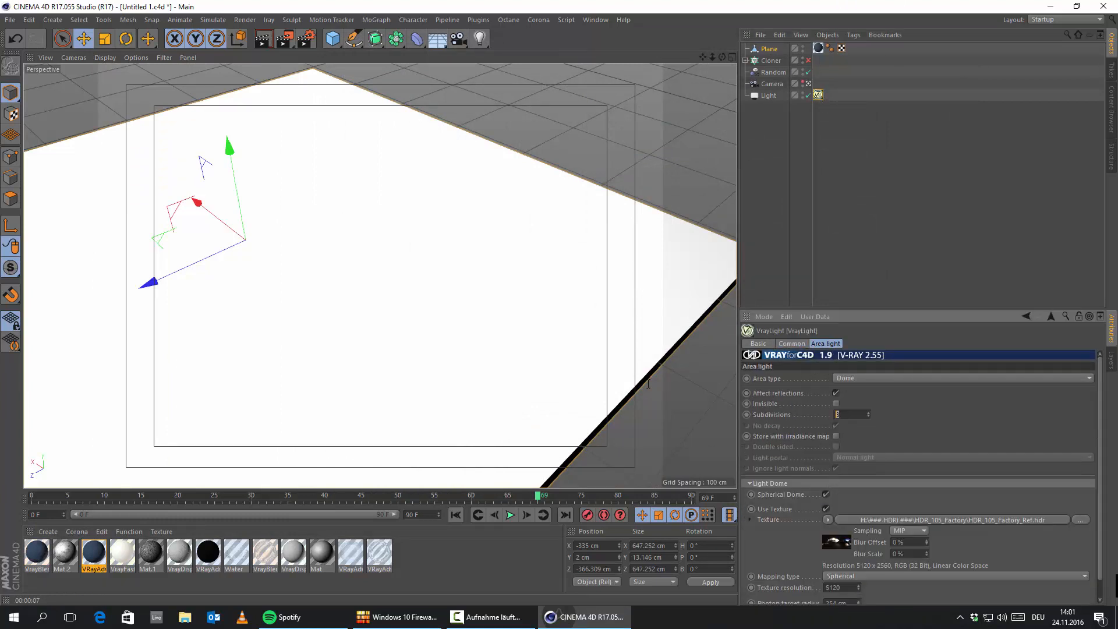
pyautogui.click(264, 43)
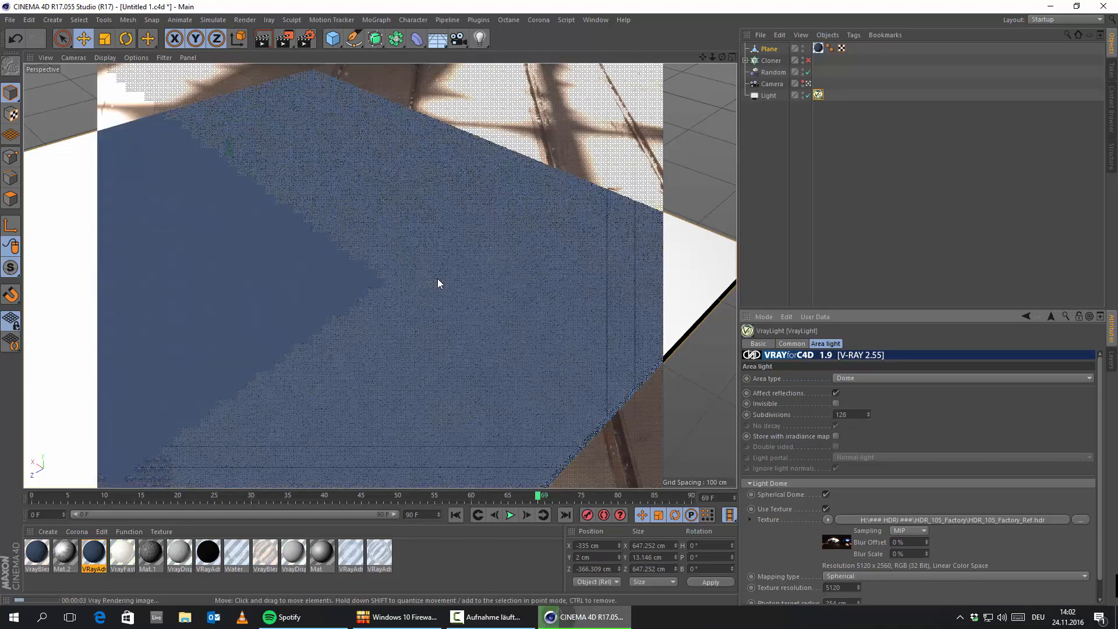
# Raise the dome light's subdivisions to 256
pyautogui.click(857, 412)
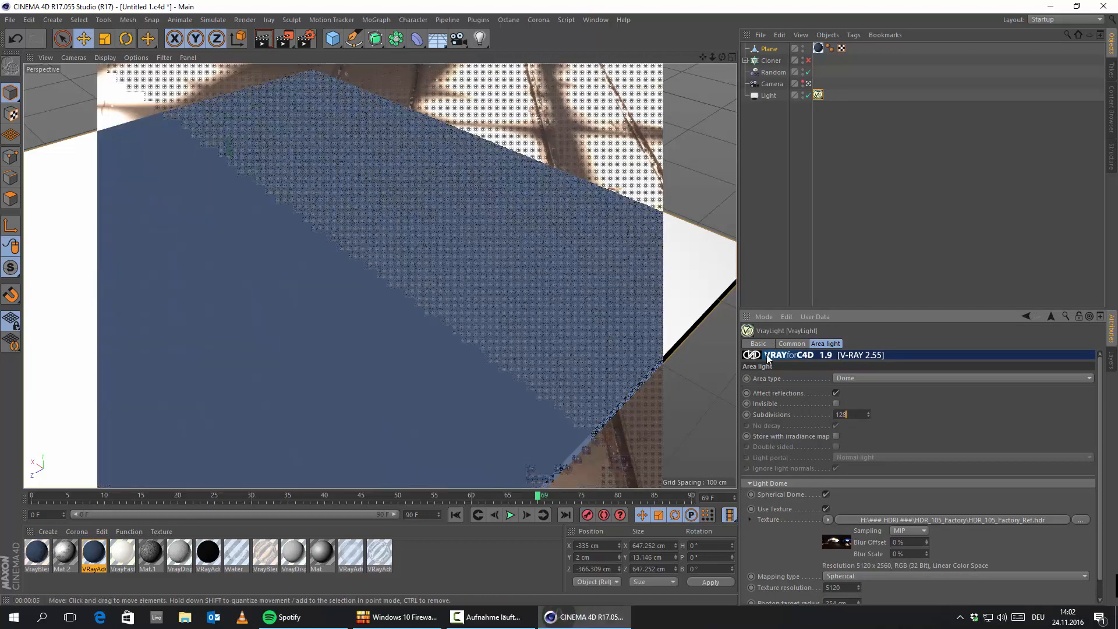
pyautogui.press('BackSpace')
pyautogui.press('BackSpace')
pyautogui.press('BackSpace')
pyautogui.write('256')
pyautogui.press('Return')
# Replace the Plane's material with Water and render the view with the new light sampling
pyautogui.click(48, 558)
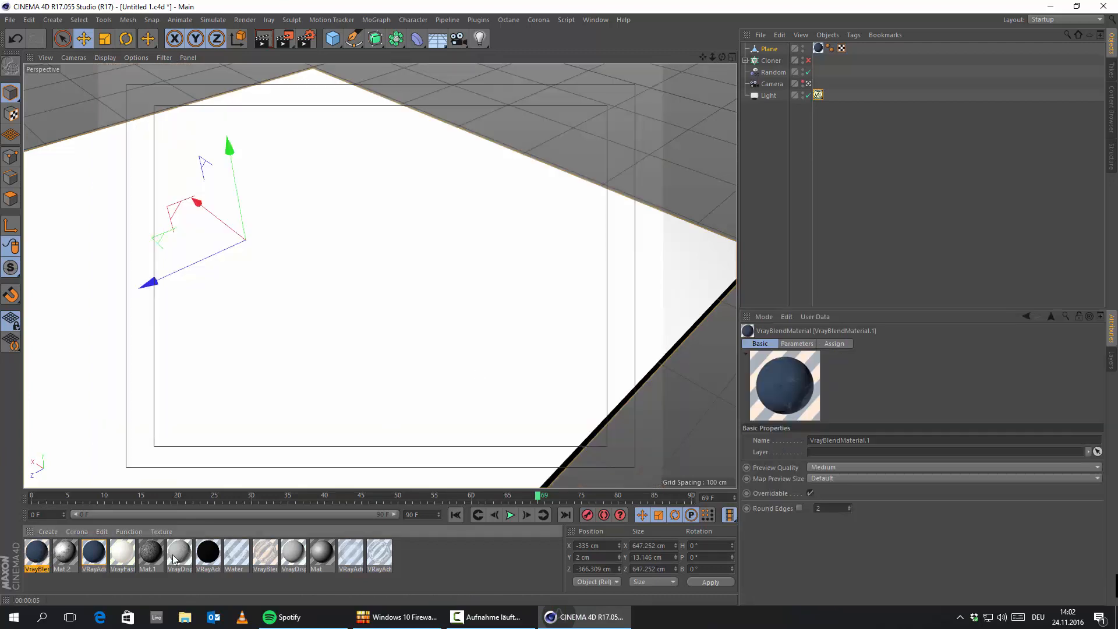
pyautogui.moveTo(238, 557); pyautogui.dragTo(820, 50)
pyautogui.click(259, 38)
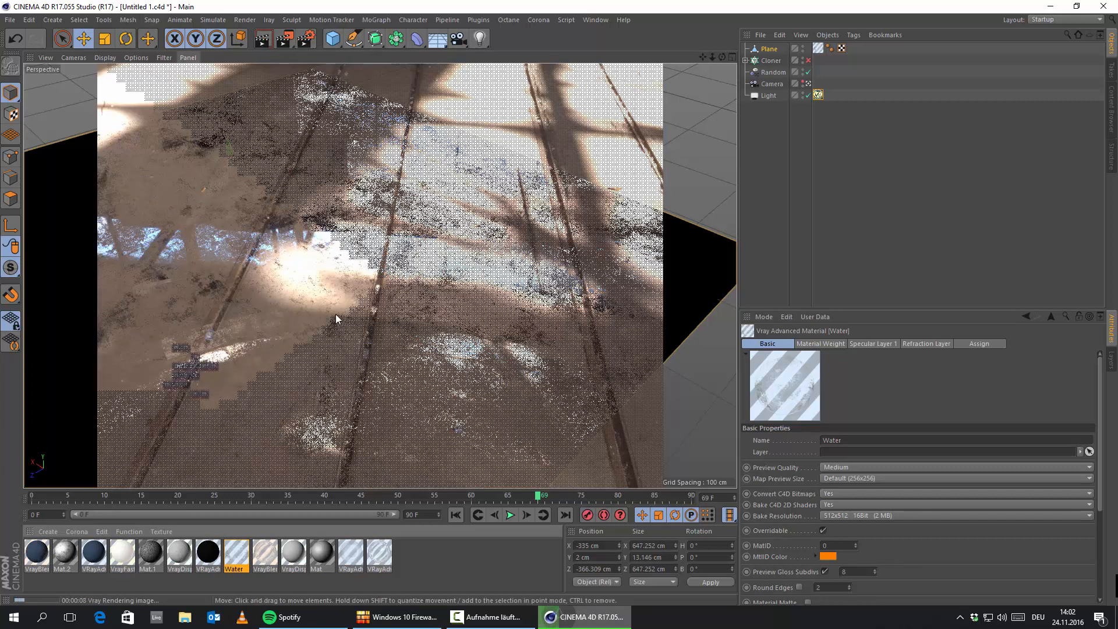
# Examine the Water material's flakes, specular, diffuse and refraction layers
pyautogui.doubleClick(236, 553)
pyautogui.click(211, 404)
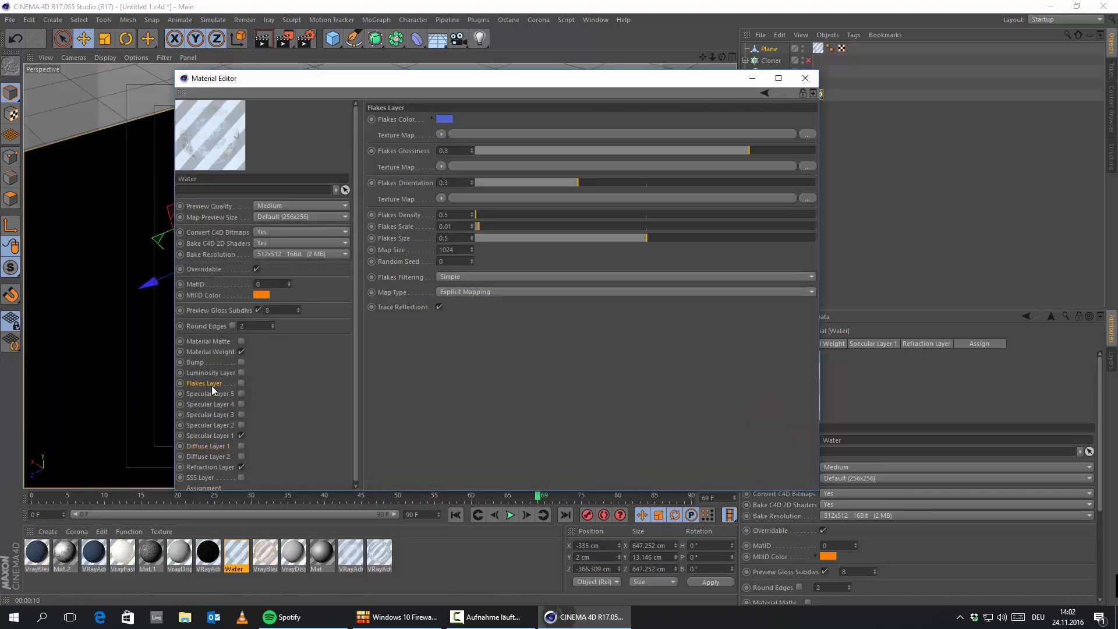
pyautogui.click(208, 450)
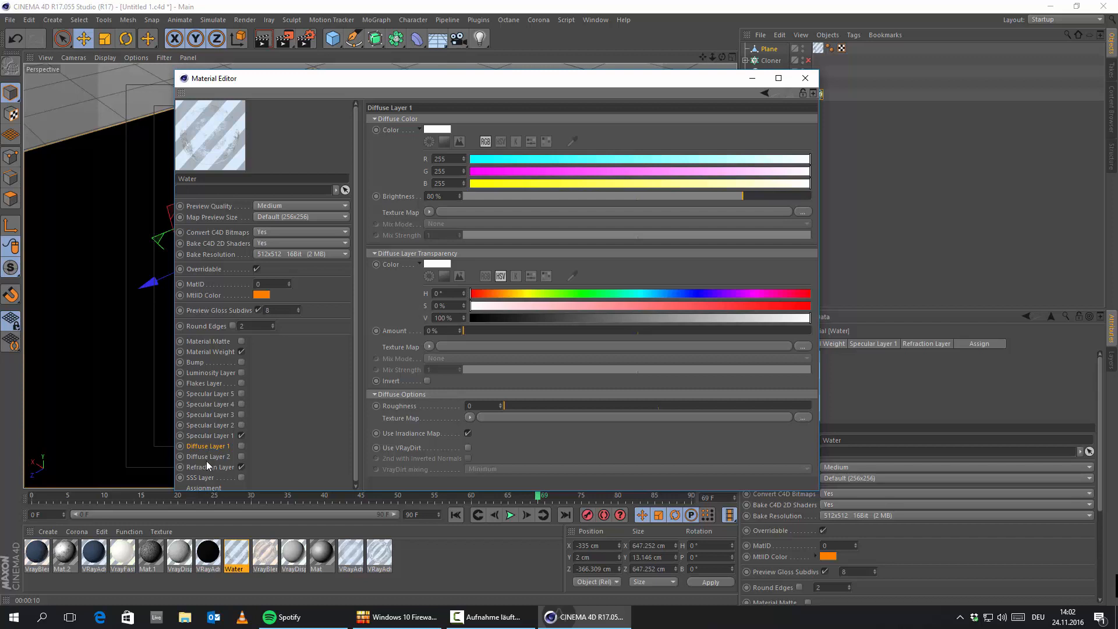
pyautogui.click(206, 460)
pyautogui.click(207, 465)
pyautogui.click(209, 455)
pyautogui.click(208, 438)
pyautogui.click(209, 447)
pyautogui.click(209, 466)
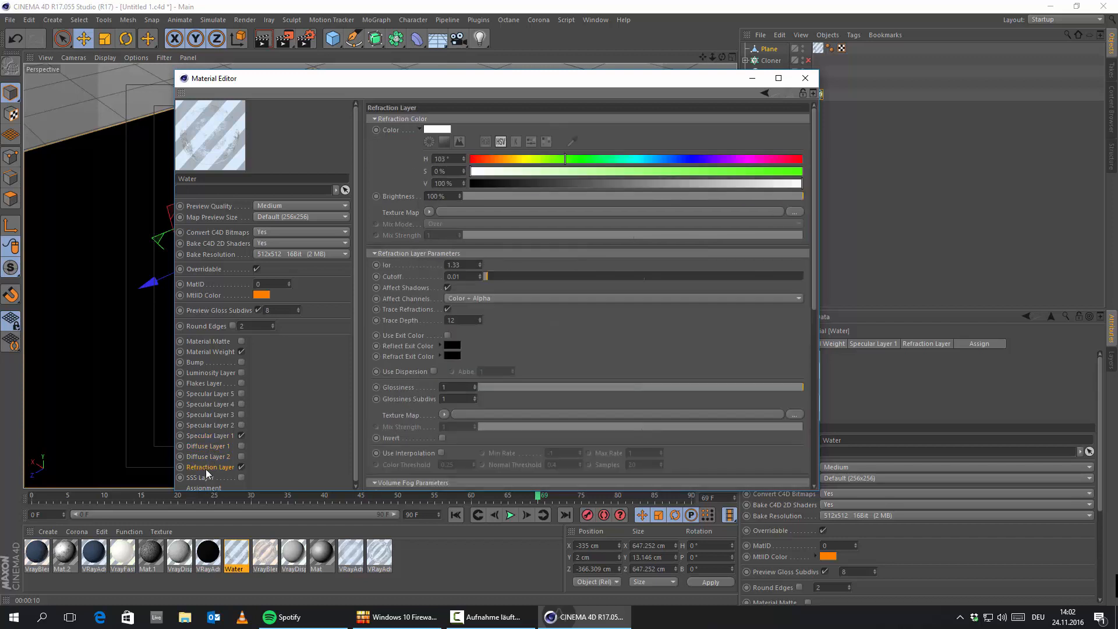
pyautogui.click(218, 427)
# Clear the texture map from the Water material's bump channel
pyautogui.click(208, 363)
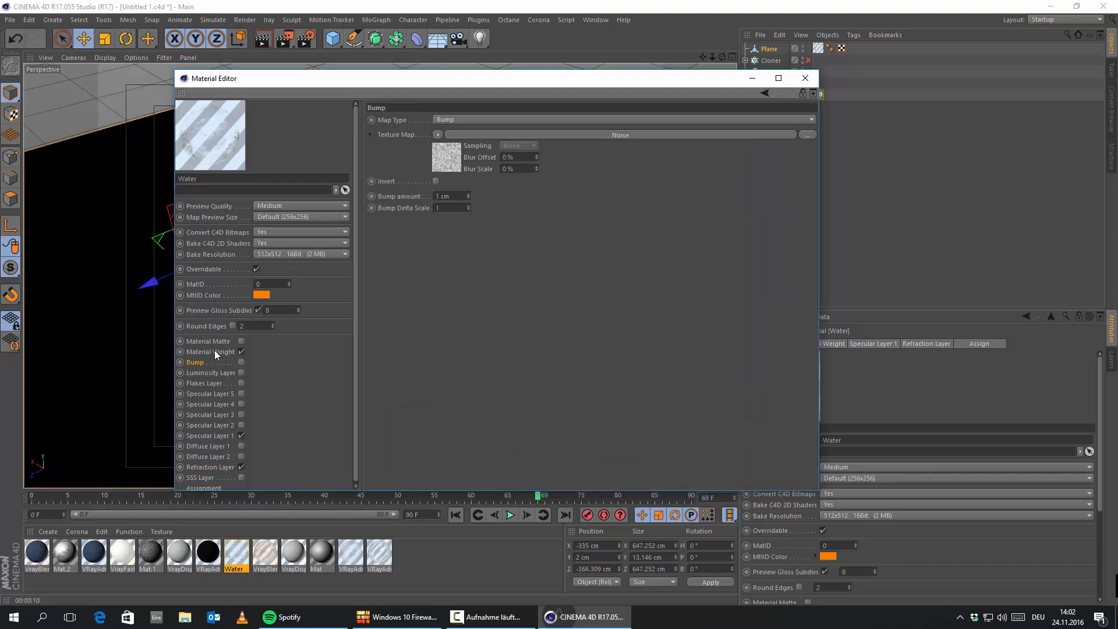
pyautogui.click(437, 135)
pyautogui.click(458, 149)
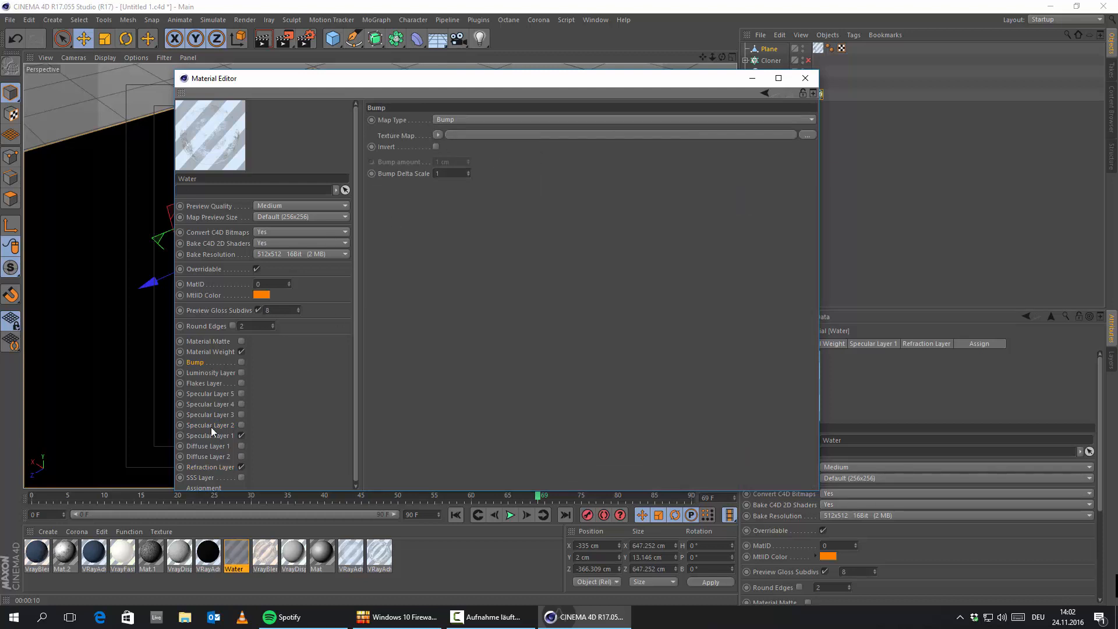
# Review the Water material's weight, assignment and SSS settings in an enlarged editor, minimize it and render the view
pyautogui.click(225, 353)
pyautogui.moveTo(424, 81); pyautogui.dragTo(456, 19)
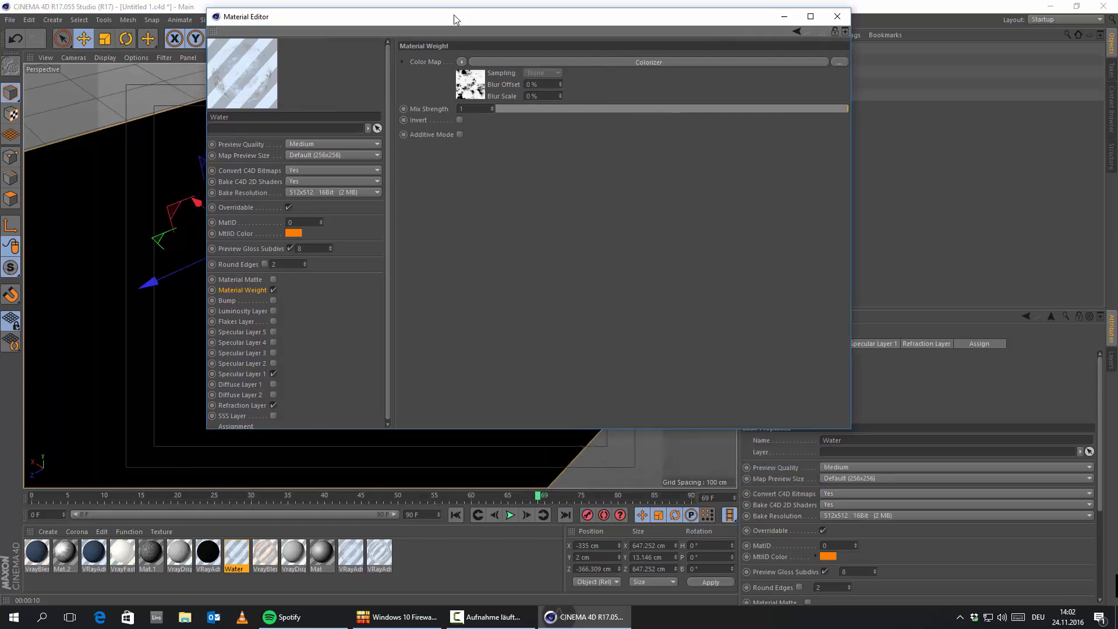
pyautogui.click(243, 424)
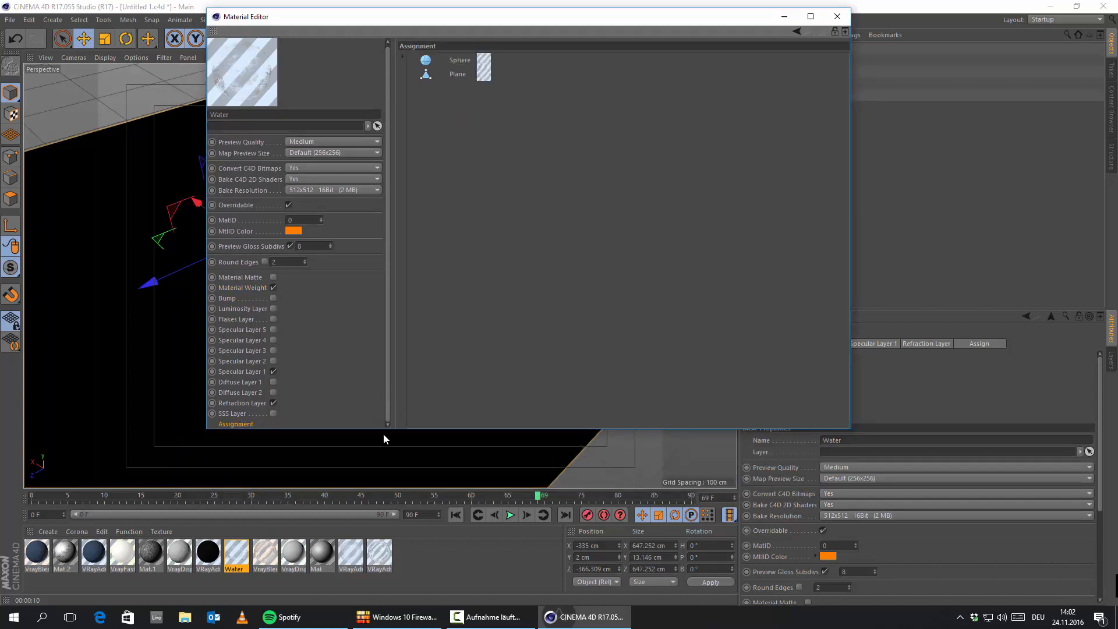
pyautogui.moveTo(350, 429); pyautogui.dragTo(322, 512)
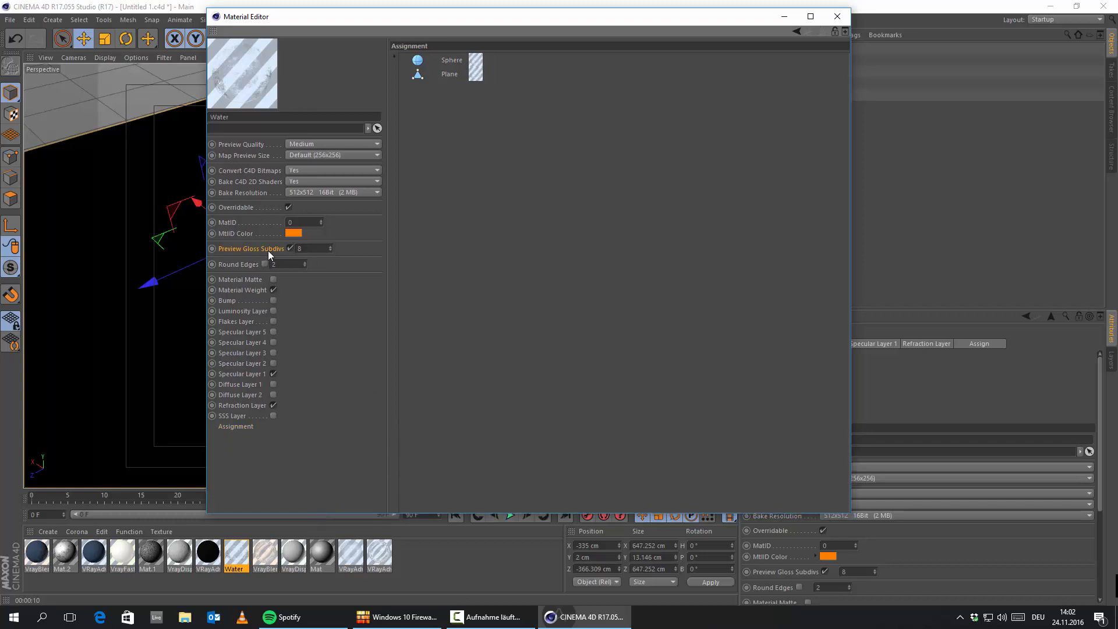
pyautogui.click(241, 414)
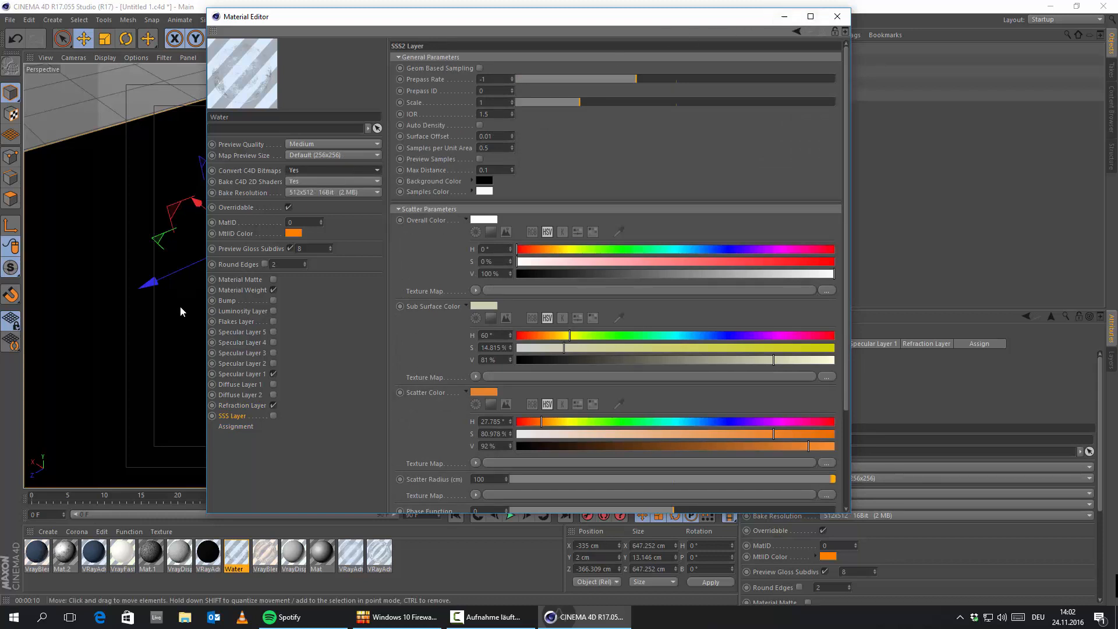
pyautogui.click(241, 290)
pyautogui.click(452, 120)
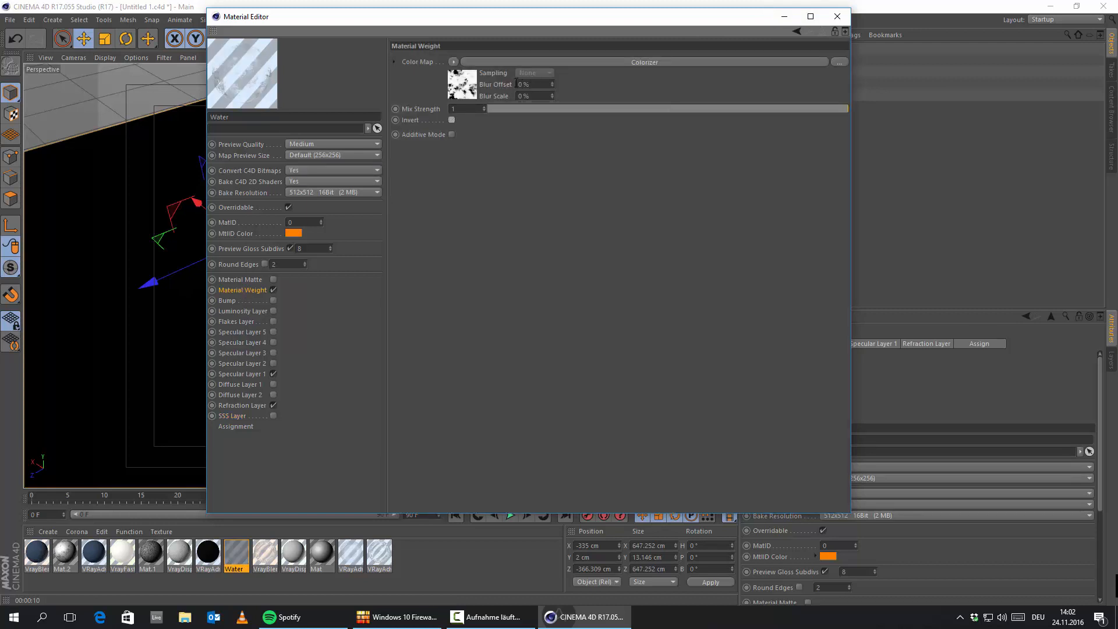
pyautogui.click(786, 18)
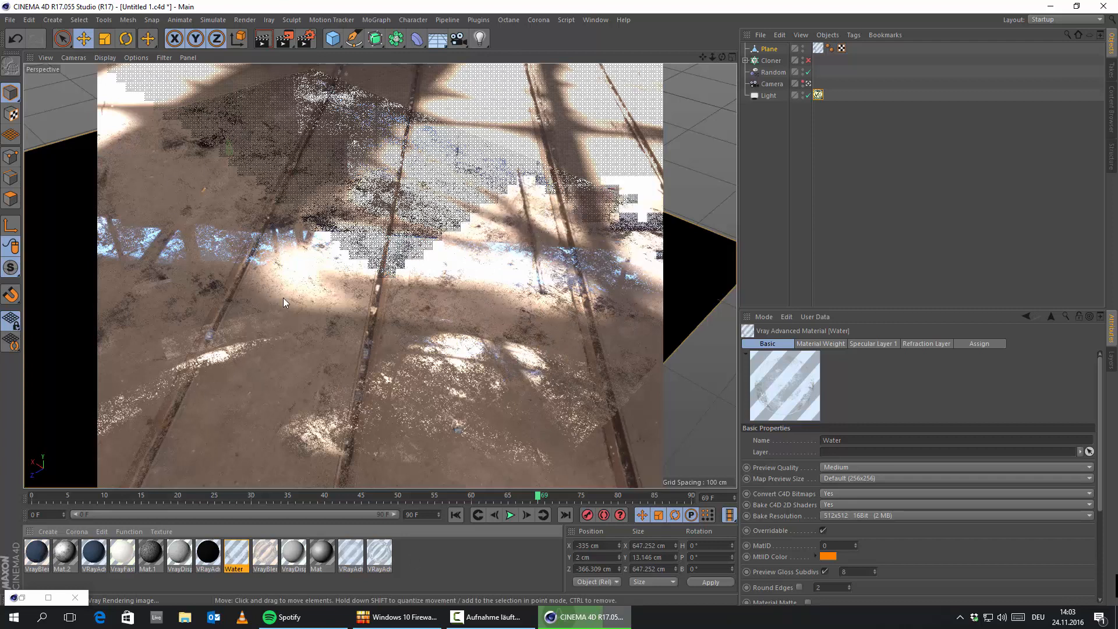
# Assign VrayBlendMaterial.1 back to the Plane and render the view
pyautogui.click(768, 51)
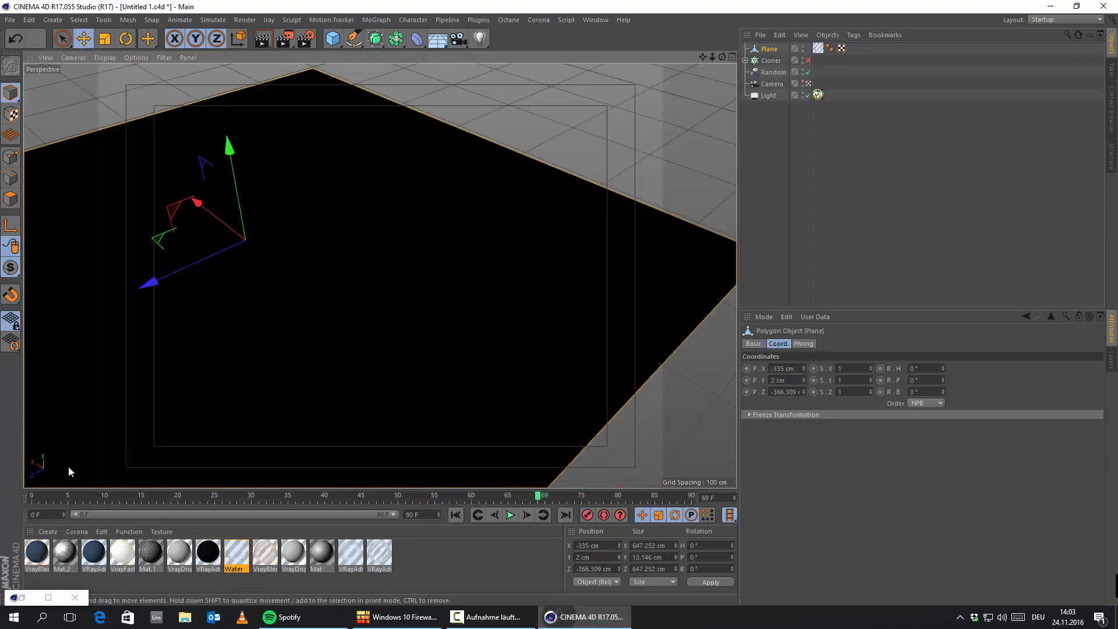
pyautogui.click(808, 60)
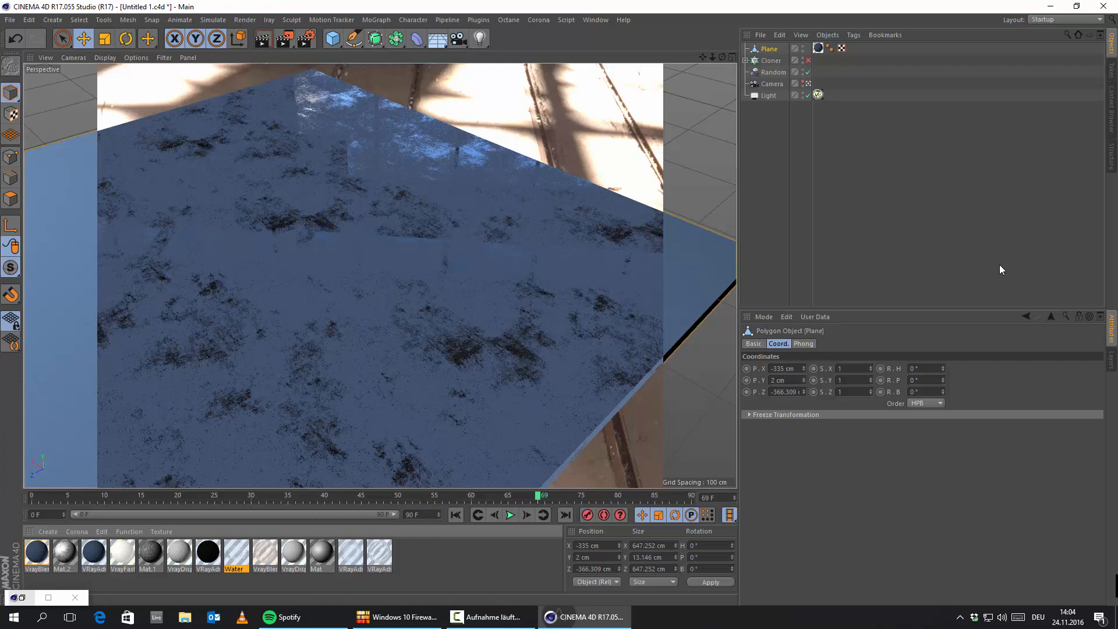
pyautogui.click(594, 20)
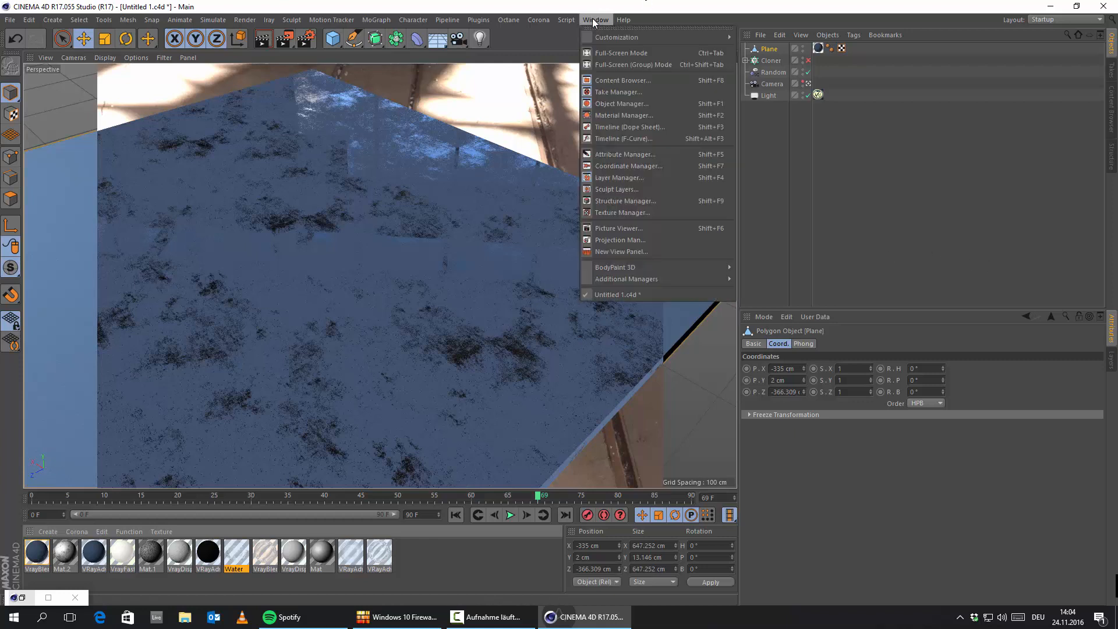
pyautogui.click(472, 1)
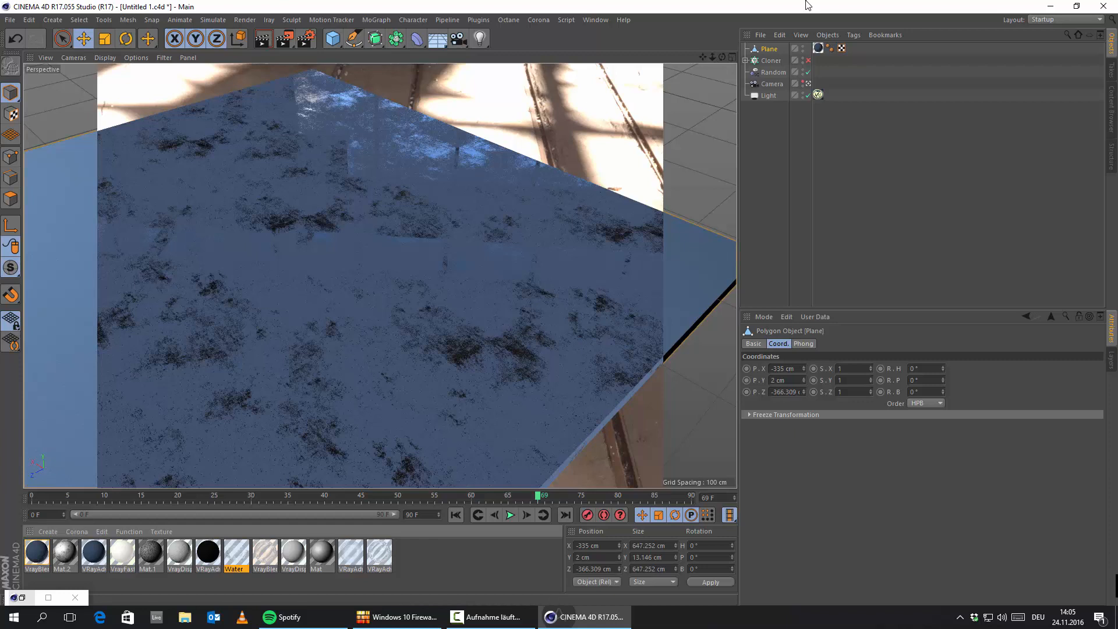
pyautogui.click(794, 151)
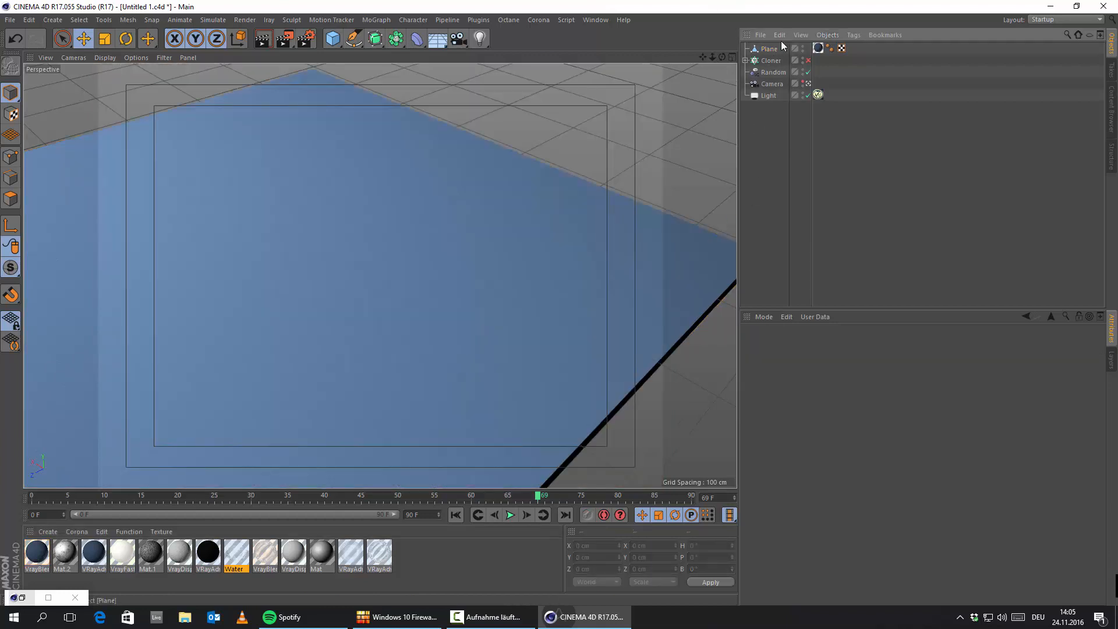
pyautogui.click(818, 48)
pyautogui.click(828, 201)
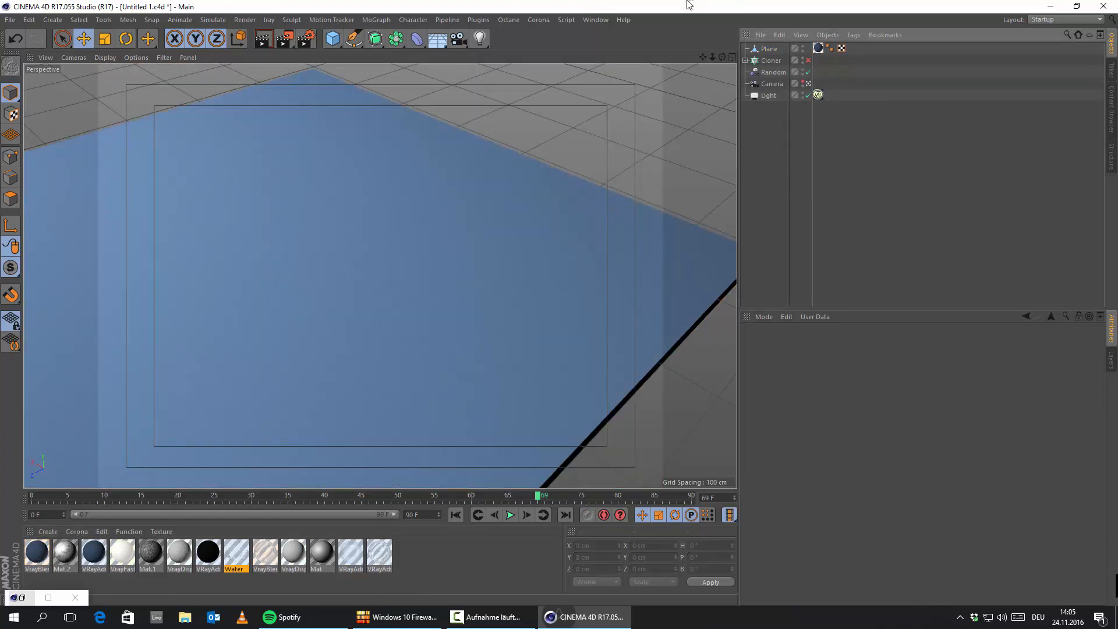